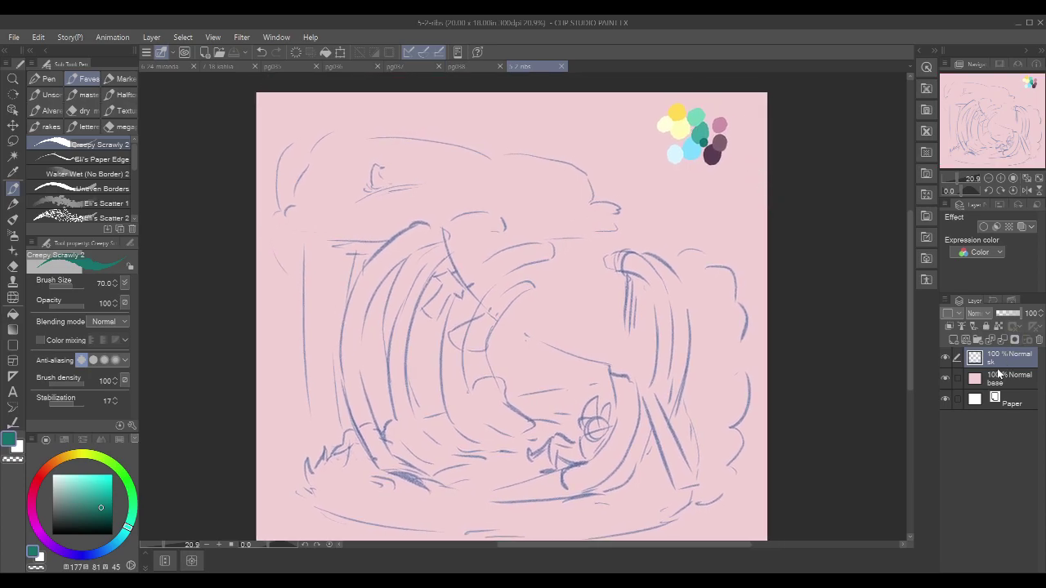
Step: Add a new layer named grass above the sketch layer and sample the light mint green swatch as the brush colour
left_click(953, 340)
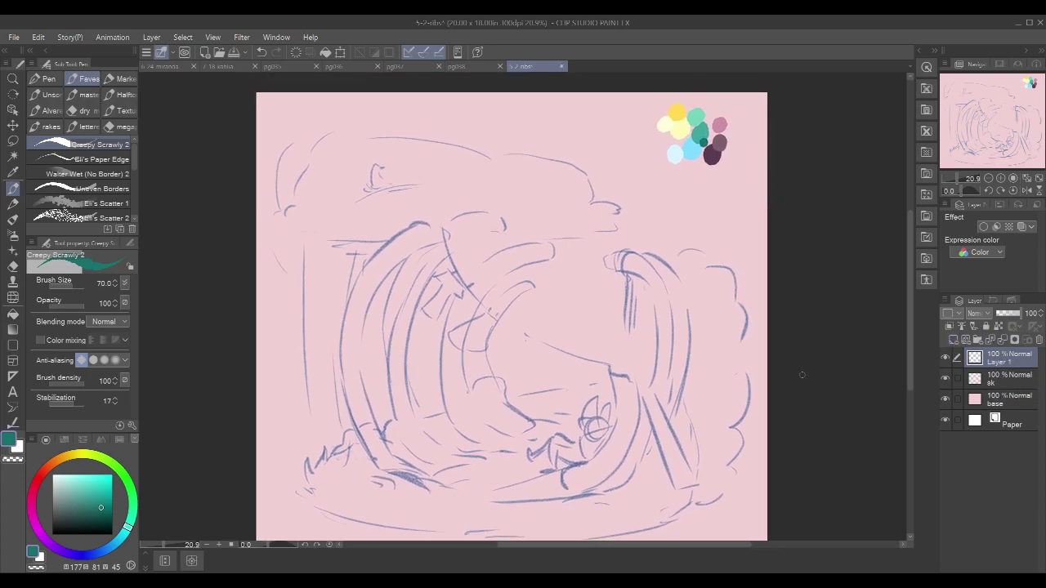
key("ctrl+0")
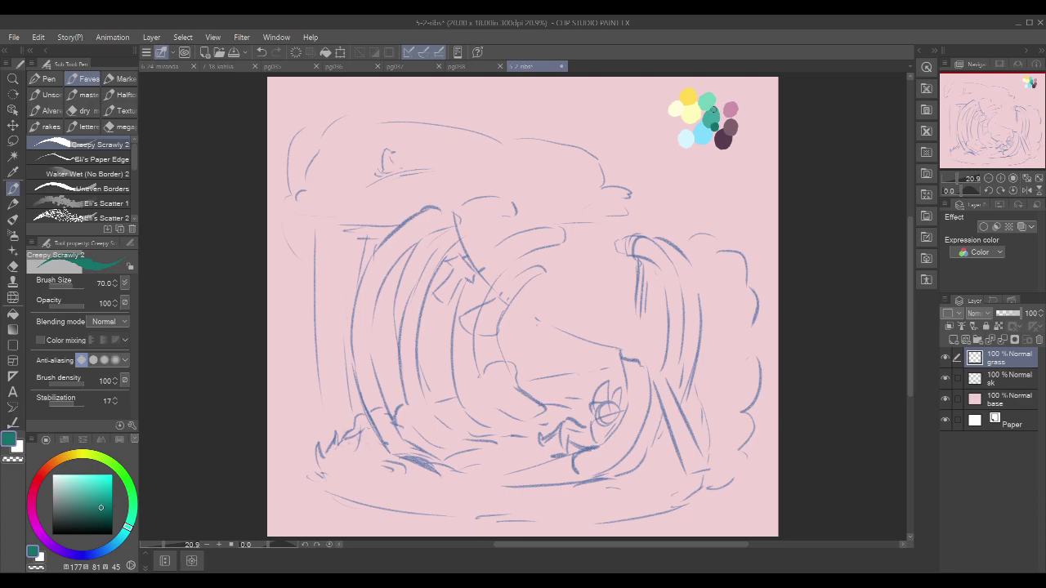
left_click(713, 95, "alt")
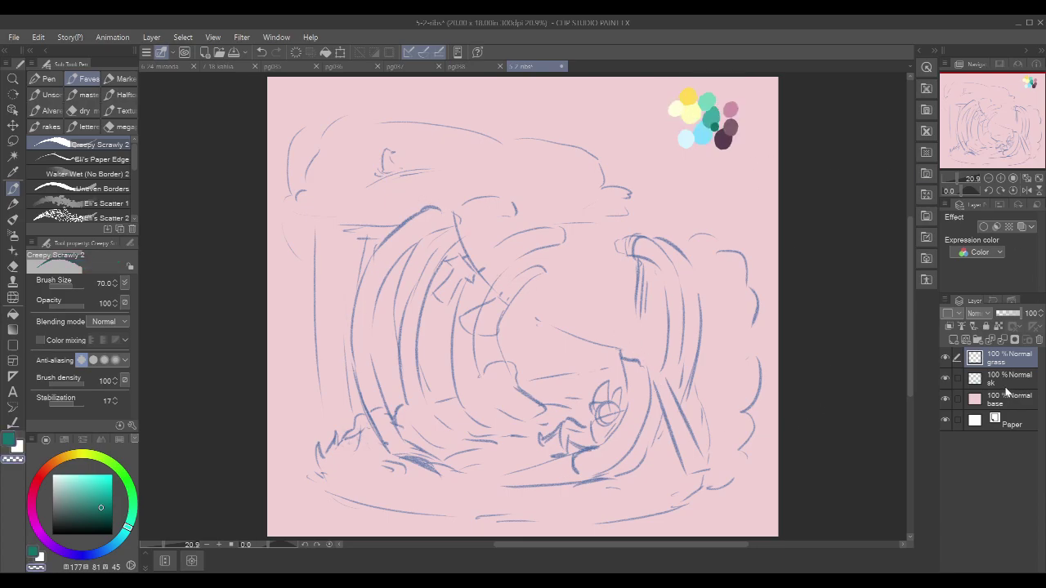
key("i")
left_click(709, 97)
key("p")
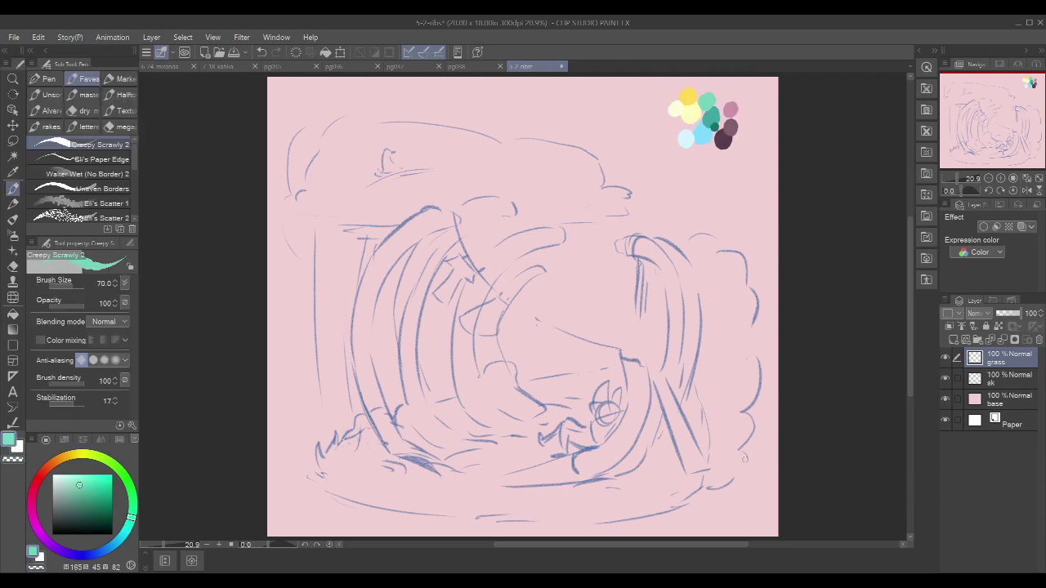
Step: Set the brush size to 50 and paint the first mint grass blades at the lower-left edge of the sketched ground
left_click_drag(757, 113, 784, 110)
left_click_drag(717, 182, 695, 346)
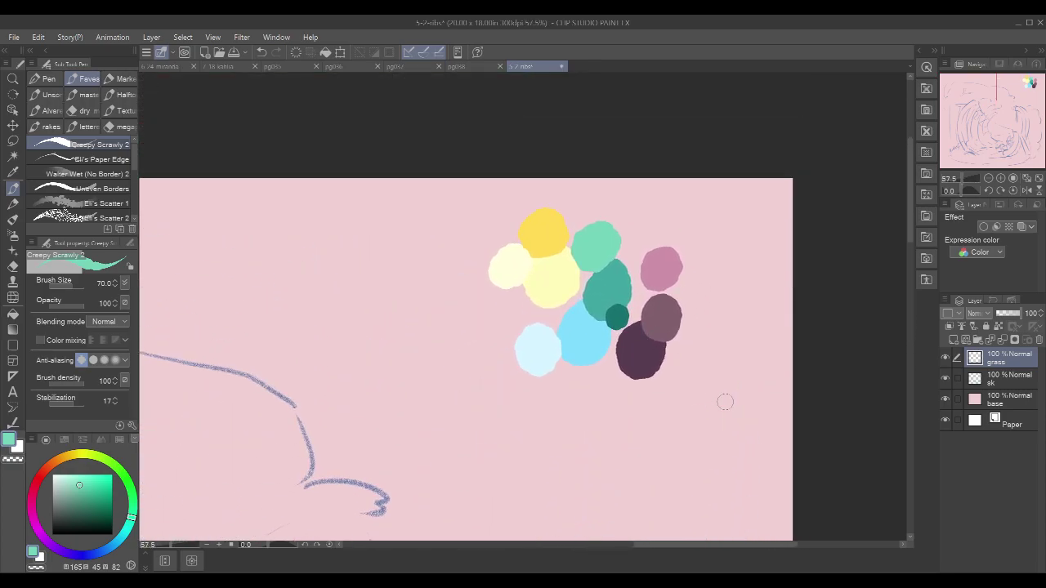
scroll(717, 332, "down", 5)
left_click_drag(744, 420, 808, 163)
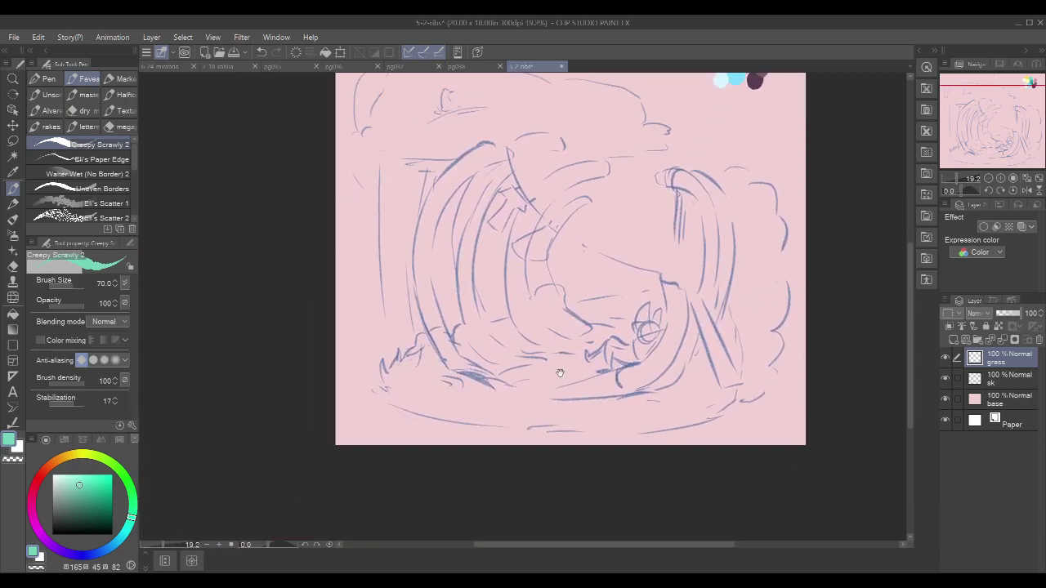
scroll(438, 363, "up", 3)
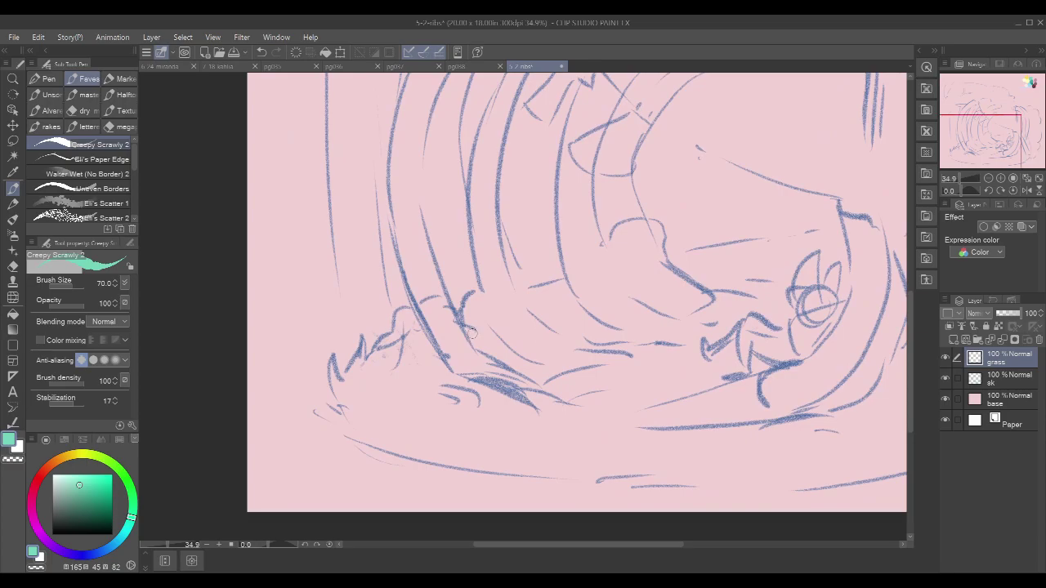
left_click_drag(443, 380, 412, 369)
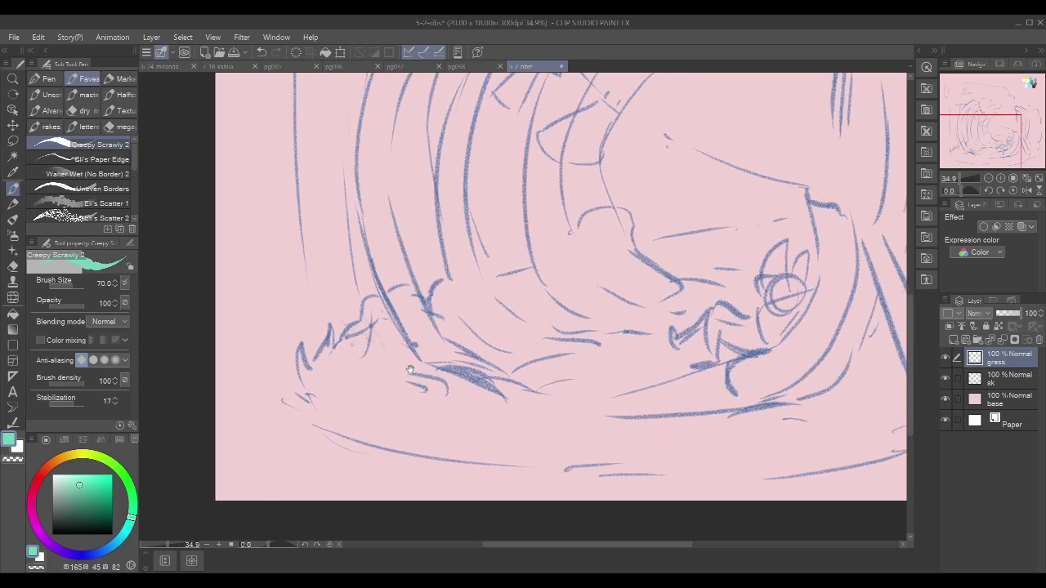
key("[")
mouse_move(280, 392)
left_mouse_down()
mouse_move(312, 419)
mouse_move(286, 396)
mouse_move(309, 403)
left_mouse_up()
left_click_drag(289, 384, 312, 406)
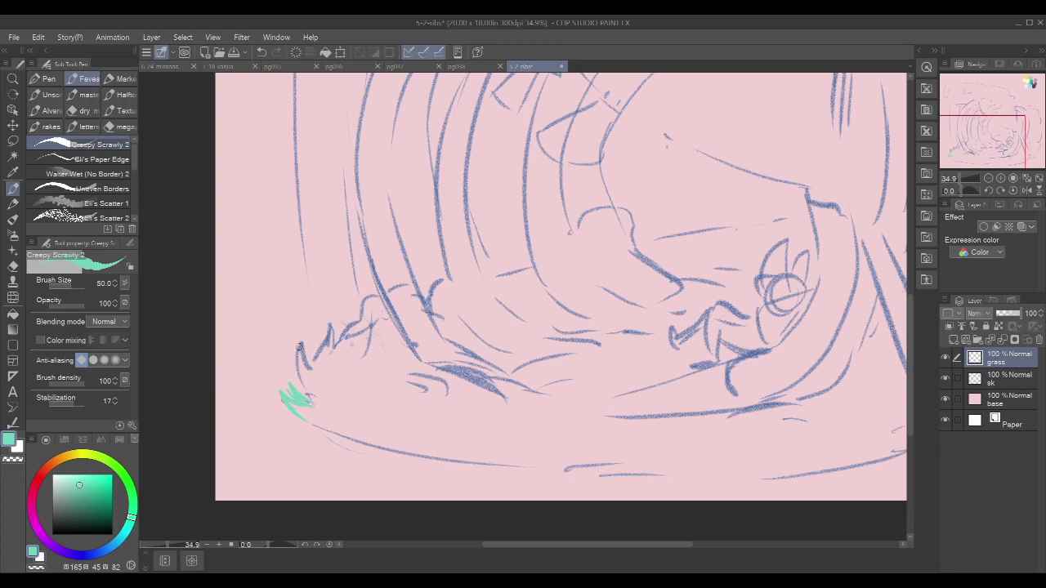
left_click_drag(301, 343, 313, 398)
left_click_drag(301, 344, 319, 406)
left_click_drag(294, 367, 307, 397)
key("ctrl+z")
Step: Paint a tapering mint stroke from the grass tuft along the lower-left curve of the ground sketch
left_click_drag(530, 344, 364, 309)
left_click_drag(547, 291, 580, 294)
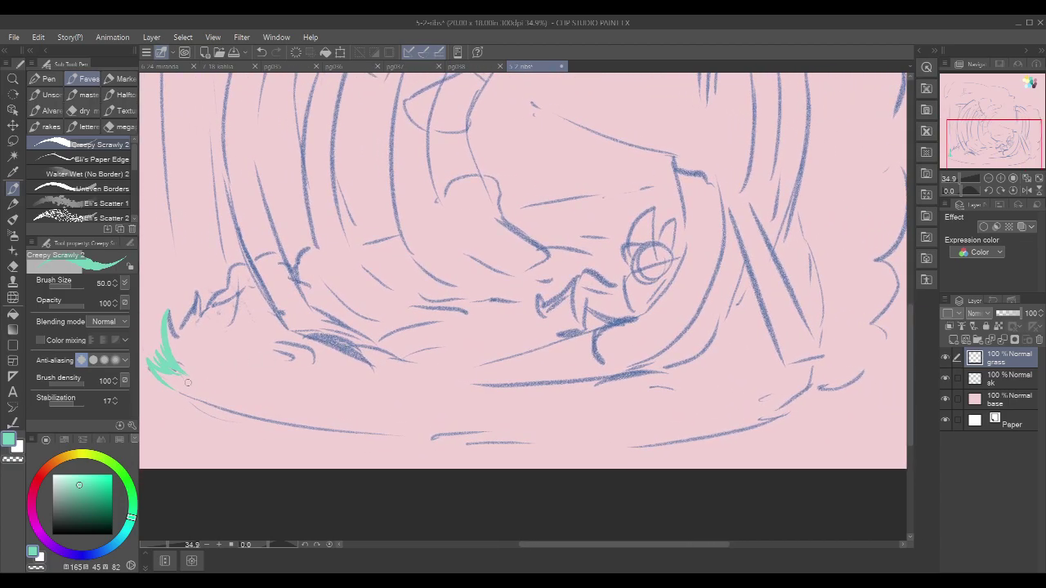
mouse_move(155, 374)
left_mouse_down()
mouse_move(212, 403)
mouse_move(313, 425)
left_mouse_up()
left_click_drag(173, 392, 230, 411)
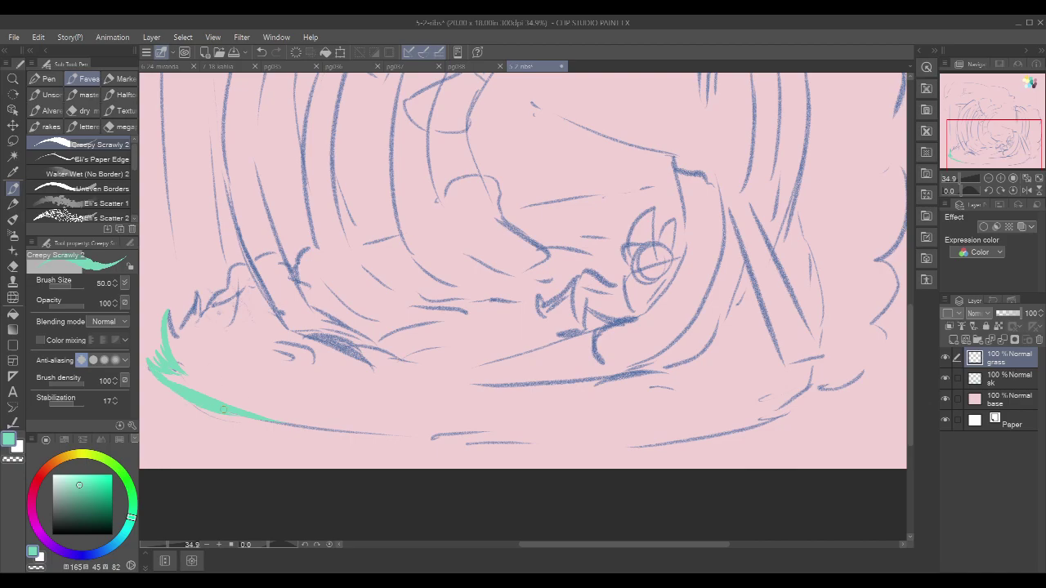
key("ctrl+z")
Step: Lasso the palette swatches on the sk layer and move them onto a separate layer directly above it
scroll(743, 286, "down", 4)
left_click_drag(742, 286, 636, 382)
left_click(1005, 376)
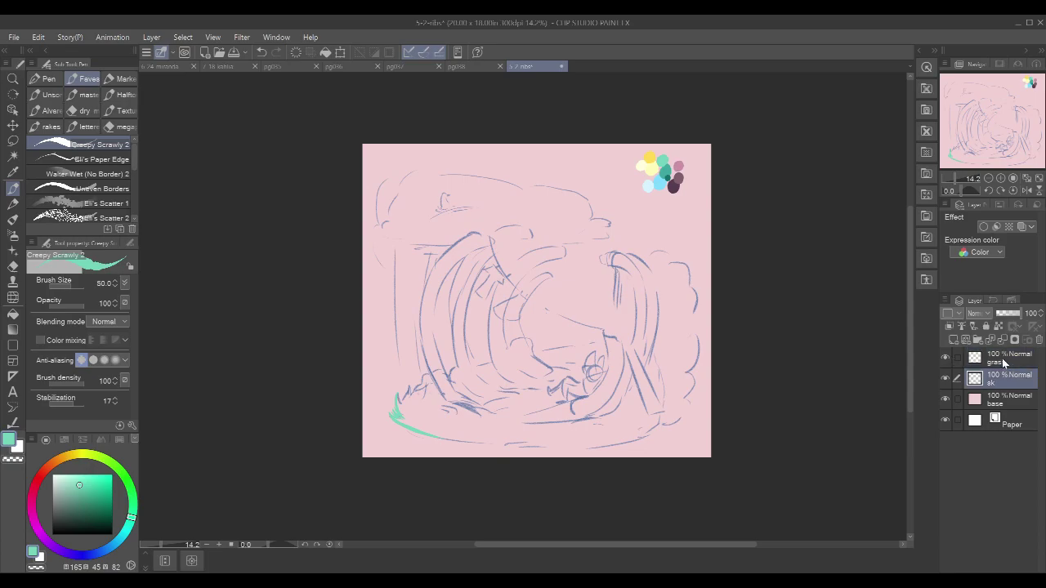
key("m")
mouse_move(683, 140)
left_mouse_down()
mouse_move(628, 153)
mouse_move(693, 201)
left_mouse_up()
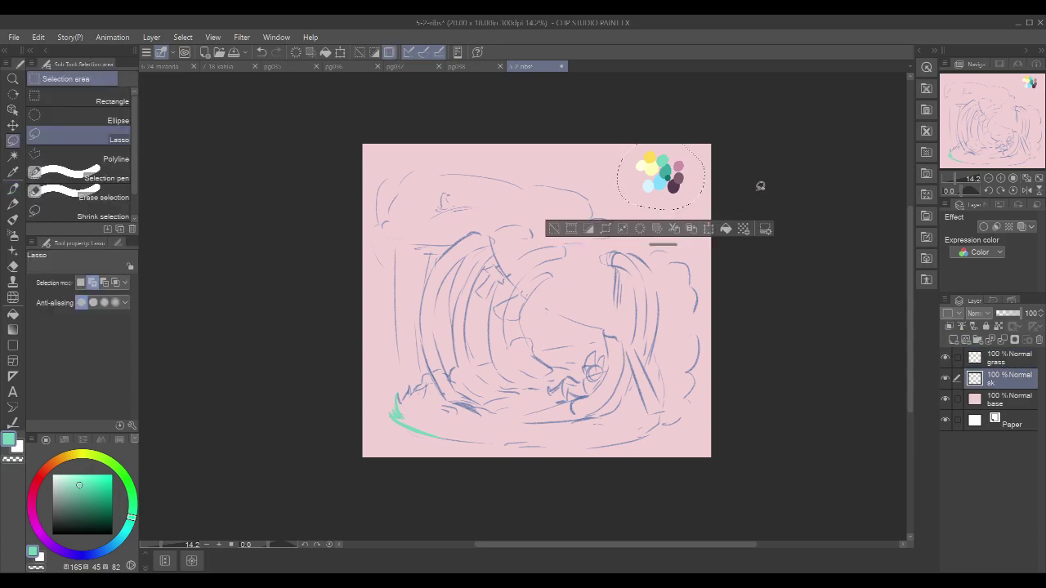
key("Delete")
key("ctrl+v")
key("ctrl+d")
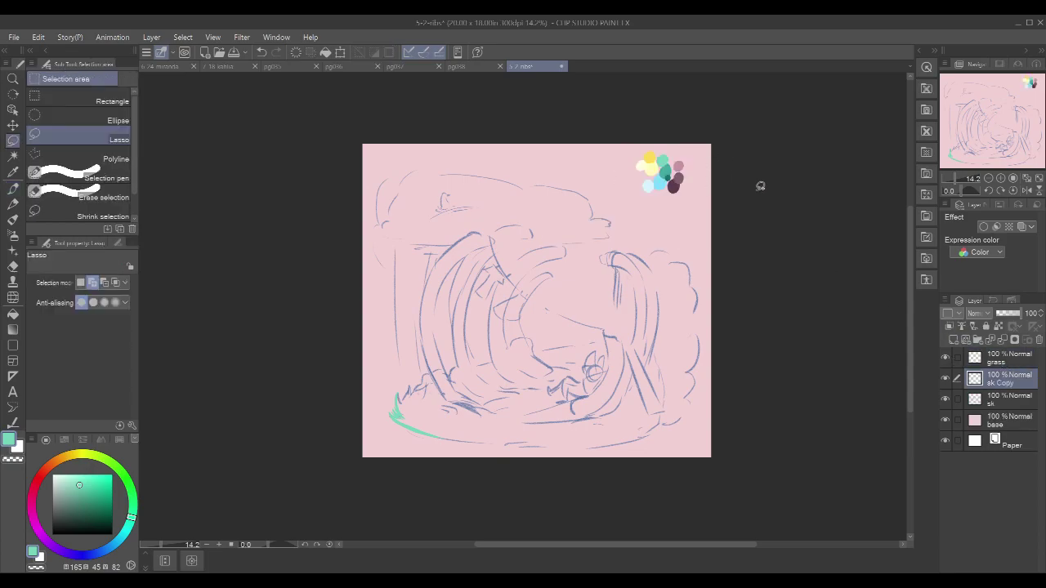
Step: Lower the sk layer's opacity to 36% and make the grass layer active
left_click(1008, 404)
left_click(1007, 315)
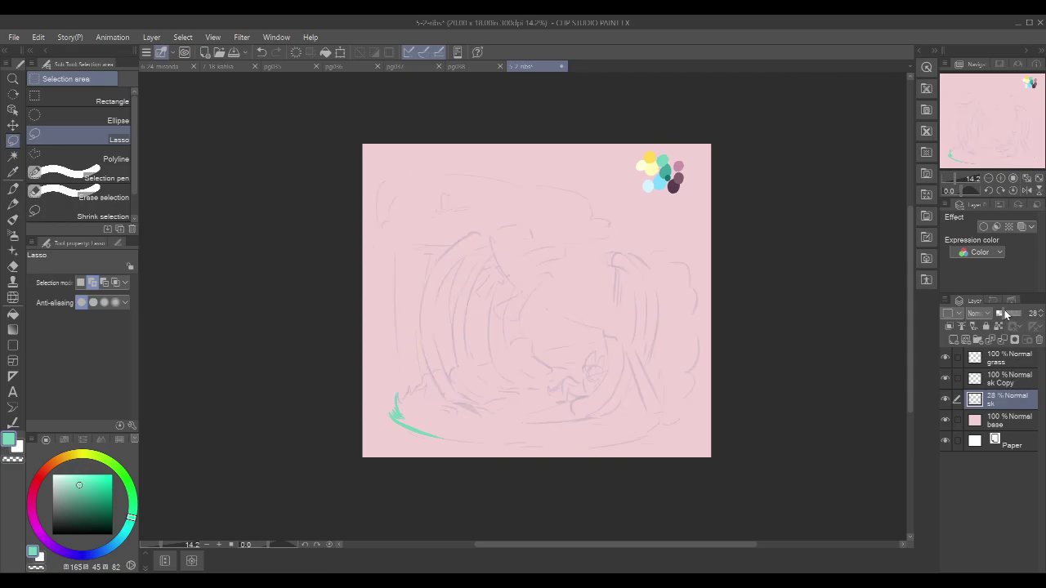
left_click_drag(1007, 315, 1009, 315)
left_click(1014, 363)
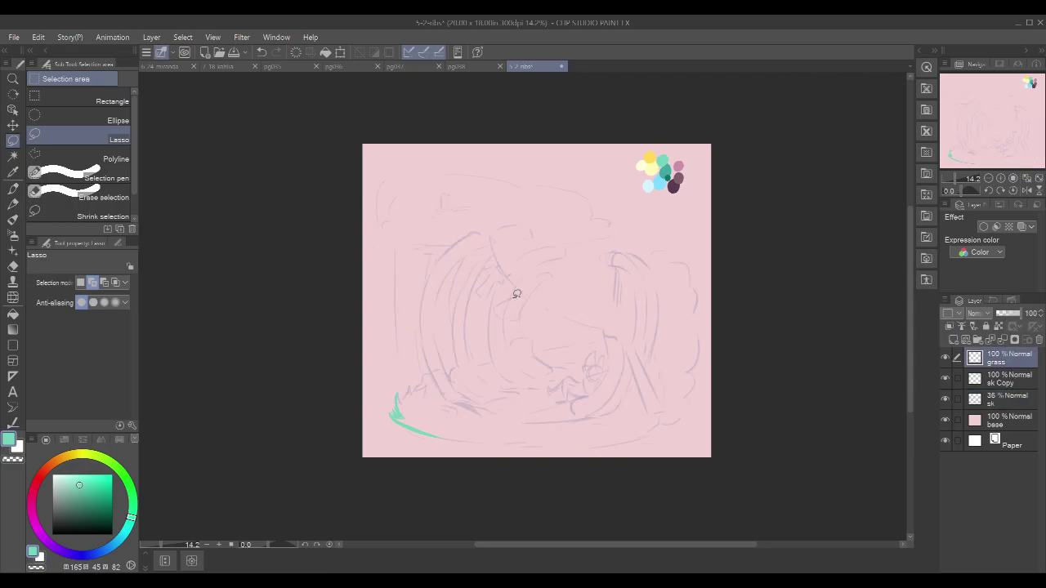
Step: Paint more pointed mint grass blades climbing up the left edge of the ground with the Creepy Scrawly 2 brush
key("p")
scroll(495, 402, "up", 5)
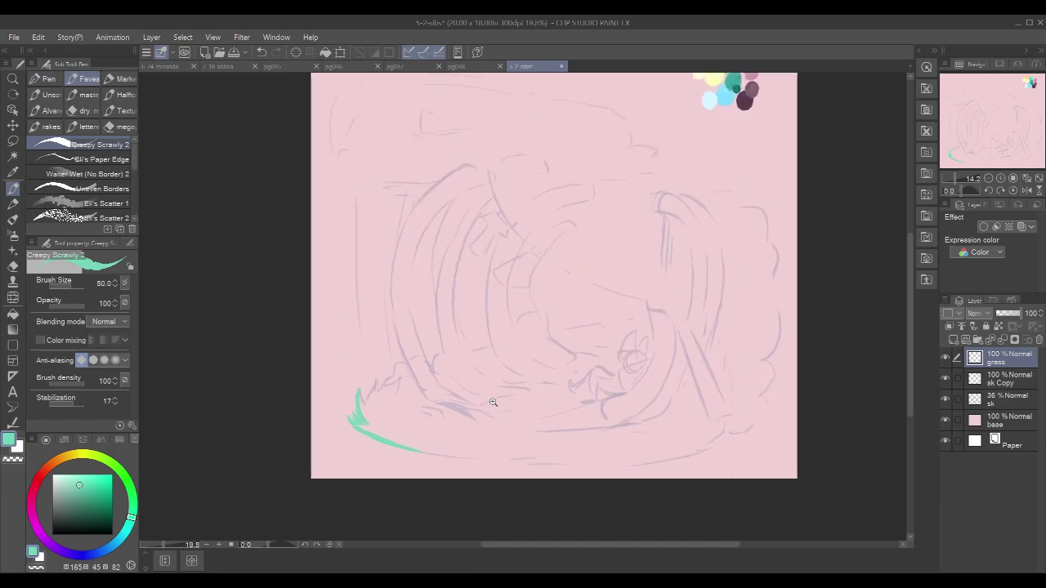
left_click_drag(721, 342, 683, 309)
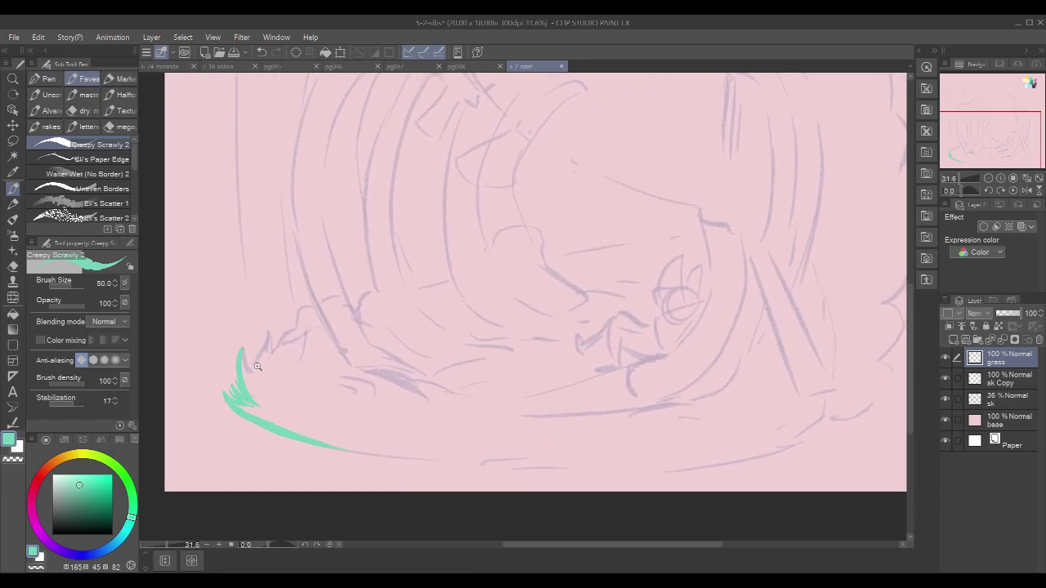
scroll(258, 367, "up", 4)
left_click_drag(228, 328, 279, 414)
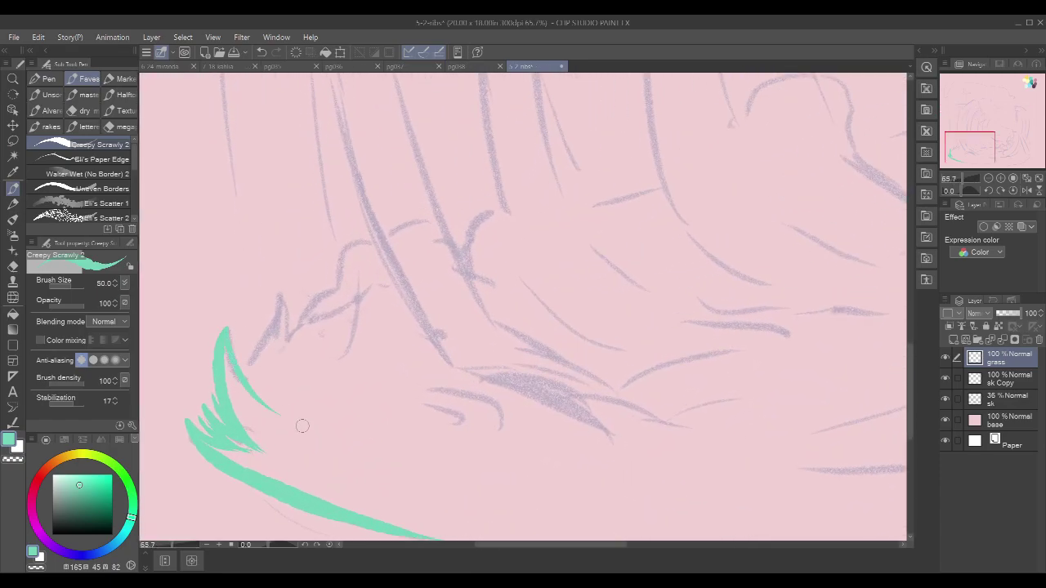
left_click_drag(281, 298, 250, 381)
left_click_drag(252, 339, 258, 398)
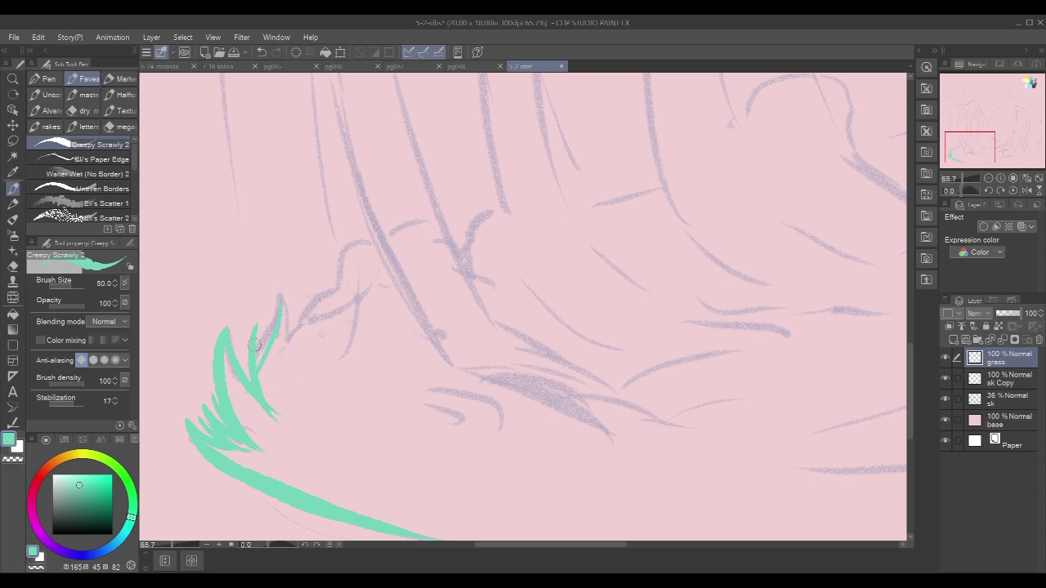
left_click_drag(284, 301, 278, 379)
left_click_drag(290, 303, 287, 372)
Step: Extend the mint ground line along the sketched lower curve to about the middle of the canvas
left_click_drag(607, 283, 586, 355)
left_click_drag(735, 341, 674, 342)
left_click_drag(777, 343, 544, 272)
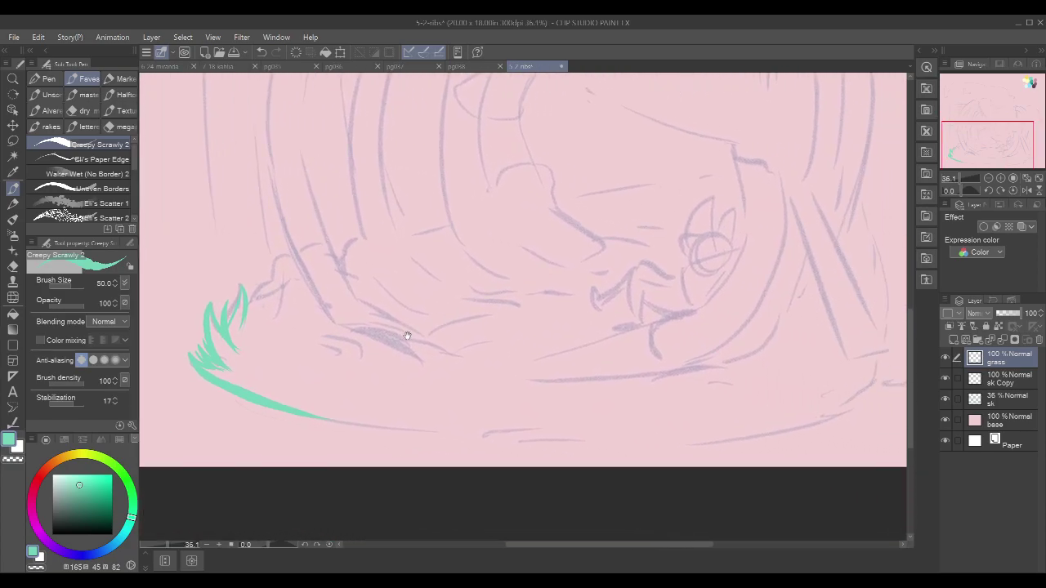
mouse_move(257, 399)
left_mouse_down()
mouse_move(416, 433)
mouse_move(369, 425)
mouse_move(588, 436)
left_mouse_up()
Step: Paint a jagged mint grass outline from the left tuft up to the base of the left ribs
left_click_drag(904, 268, 794, 253)
left_click_drag(814, 320, 817, 380)
scroll(813, 358, "down", 5)
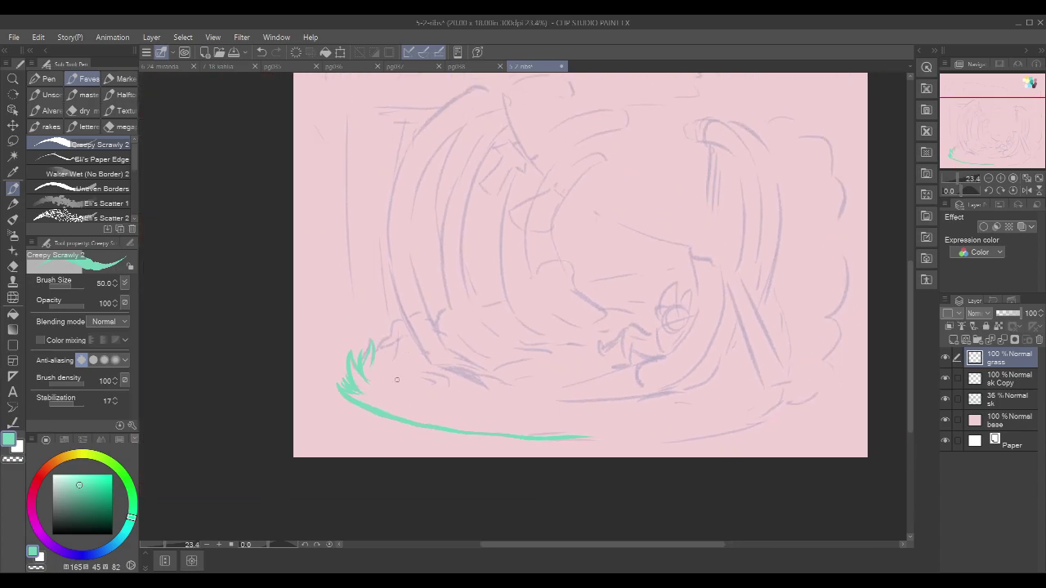
left_click_drag(511, 348, 467, 330)
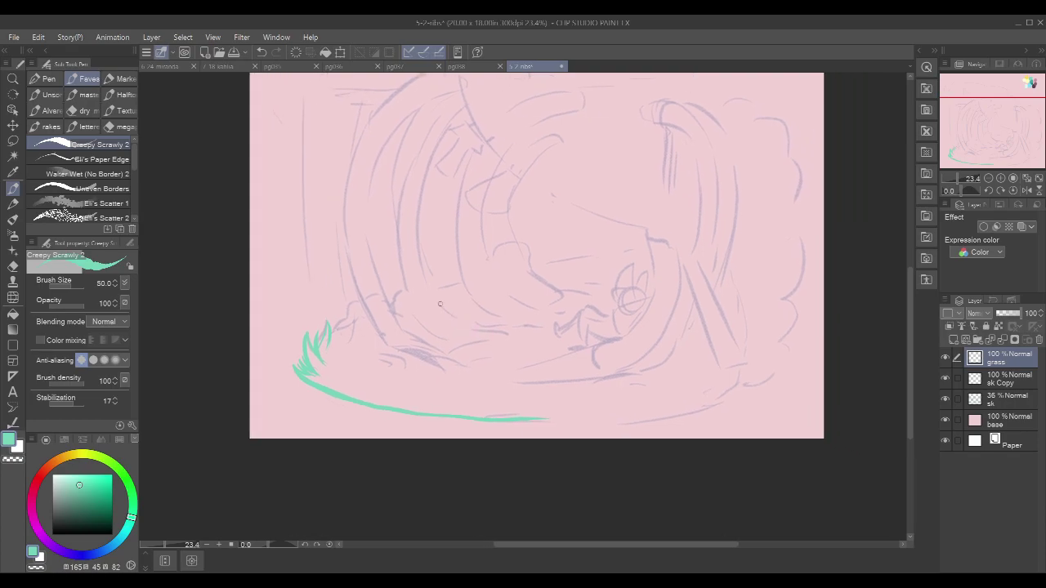
left_click_drag(378, 342, 388, 332)
scroll(387, 331, "up", 3)
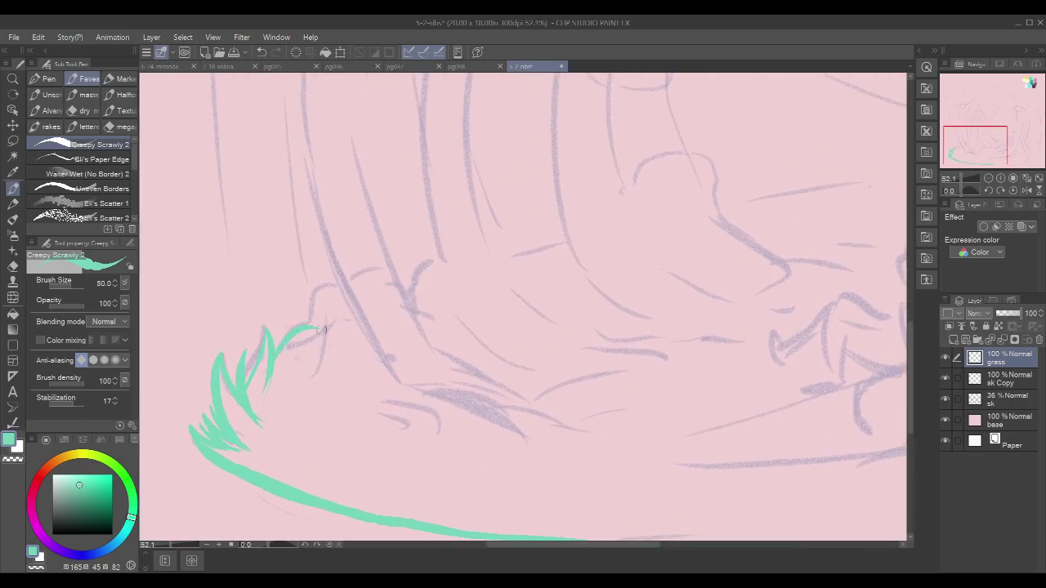
left_click_drag(273, 353, 318, 326)
key("ctrl+z")
mouse_move(273, 353)
left_mouse_down()
mouse_move(321, 327)
mouse_move(303, 329)
mouse_move(310, 290)
mouse_move(328, 320)
mouse_move(340, 283)
mouse_move(346, 315)
mouse_move(345, 295)
mouse_move(389, 268)
left_mouse_up()
Step: Fill the left grass clump with overlapping mint blades, joining the upper grass outline to the ground line
mouse_move(667, 299)
left_mouse_down()
mouse_move(655, 291)
mouse_move(689, 277)
mouse_move(680, 277)
left_mouse_up()
left_click_drag(206, 360, 258, 443)
mouse_move(206, 360)
left_mouse_down()
mouse_move(243, 426)
mouse_move(319, 461)
left_mouse_up()
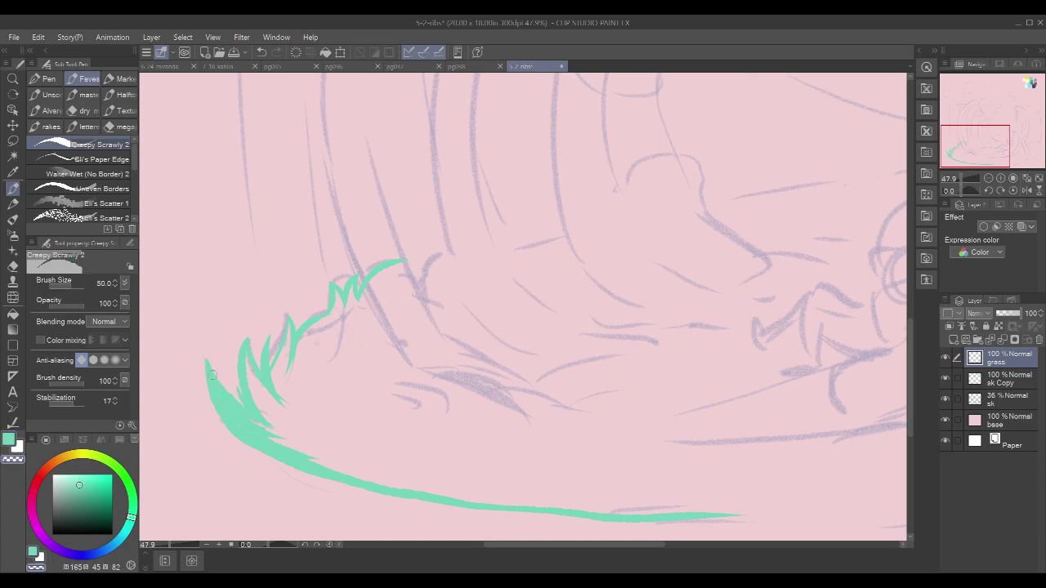
left_click_drag(221, 364, 279, 446)
left_click_drag(222, 364, 271, 421)
mouse_move(229, 384)
left_mouse_down()
mouse_move(281, 437)
mouse_move(325, 462)
left_mouse_up()
left_click_drag(248, 360, 305, 450)
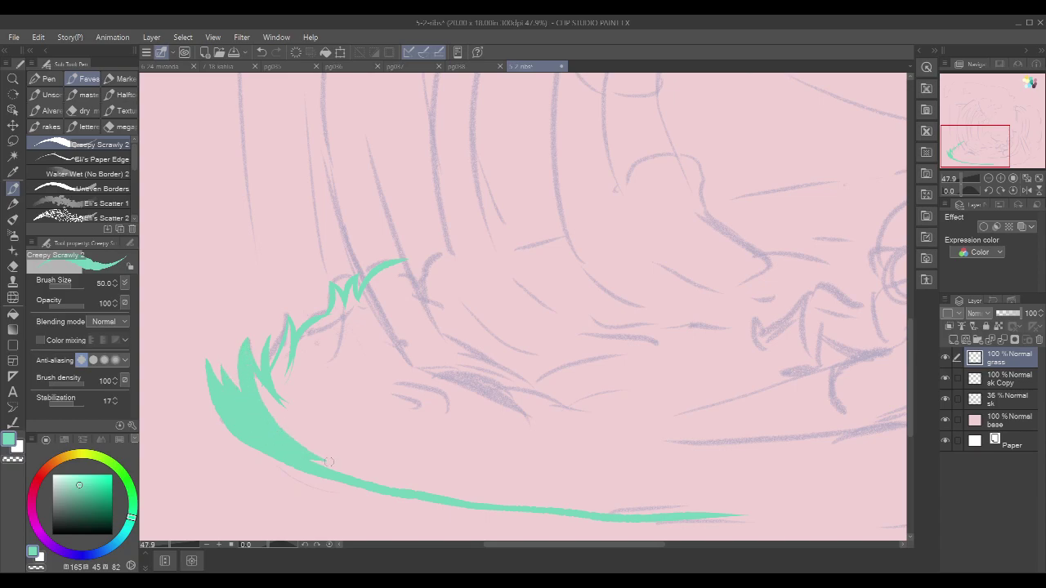
mouse_move(260, 375)
left_mouse_down()
mouse_move(340, 454)
mouse_move(258, 382)
mouse_move(326, 440)
mouse_move(266, 393)
mouse_move(312, 434)
mouse_move(288, 426)
mouse_move(292, 435)
mouse_move(346, 466)
mouse_move(269, 411)
mouse_move(329, 457)
mouse_move(288, 435)
mouse_move(366, 476)
left_mouse_up()
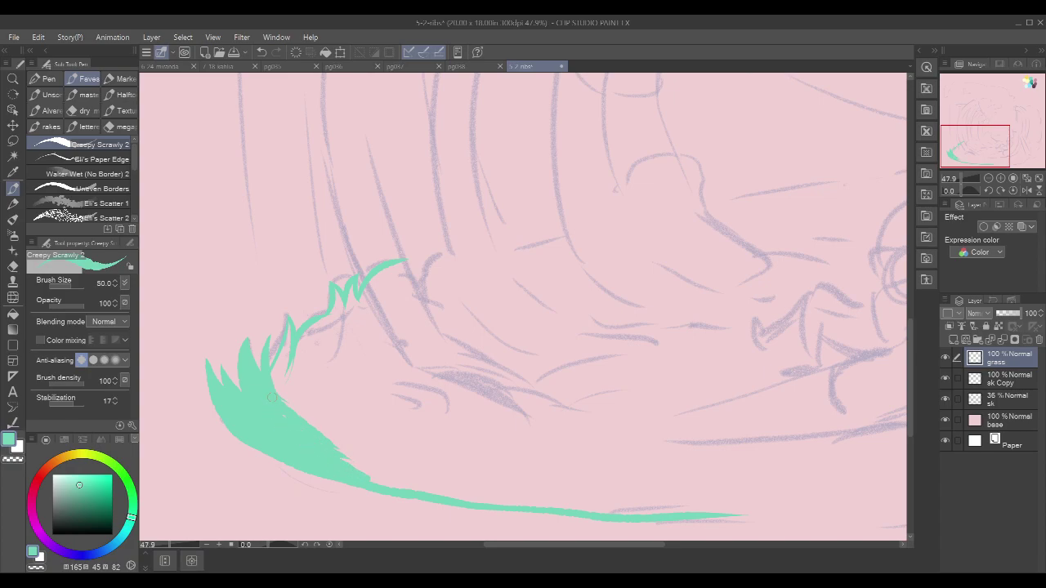
mouse_move(276, 376)
left_mouse_down()
mouse_move(286, 337)
mouse_move(269, 378)
mouse_move(285, 349)
mouse_move(293, 422)
left_mouse_up()
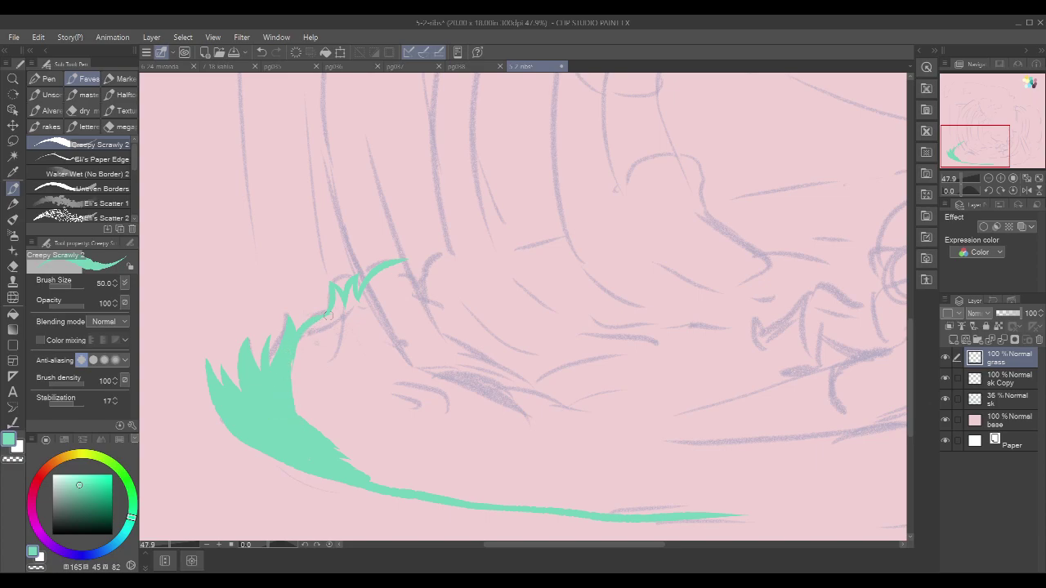
mouse_move(327, 315)
left_mouse_down()
mouse_move(308, 333)
mouse_move(304, 408)
left_mouse_up()
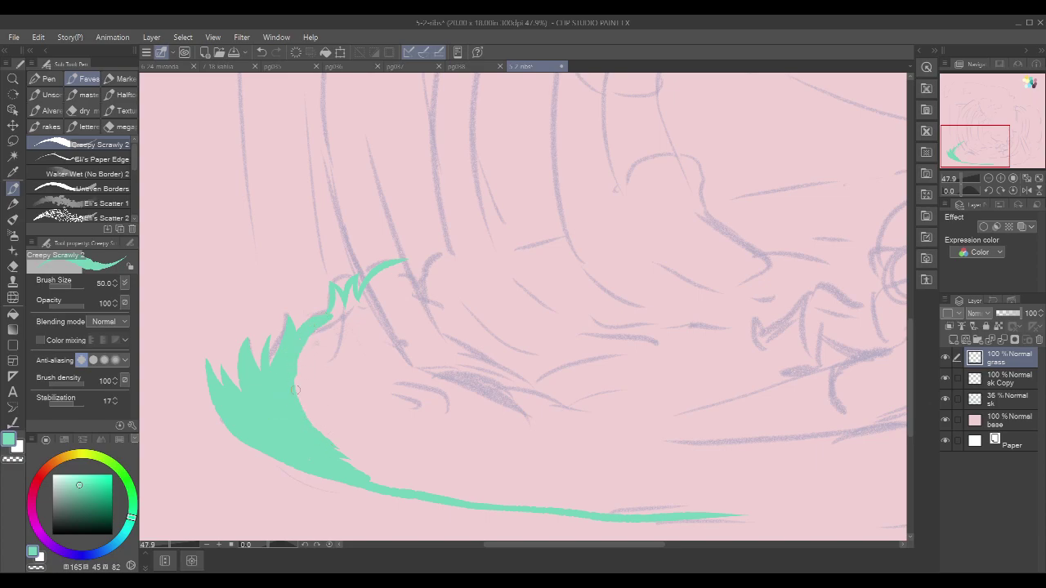
Step: Erase the trailing end of the upper grass outline beside the left ribs using the transparent colour
mouse_move(707, 339)
left_mouse_down()
mouse_move(680, 300)
mouse_move(648, 286)
left_mouse_up()
mouse_move(752, 282)
left_mouse_down()
mouse_move(712, 277)
mouse_move(674, 292)
mouse_move(677, 301)
mouse_move(649, 302)
left_mouse_up()
left_click_drag(812, 305, 804, 336)
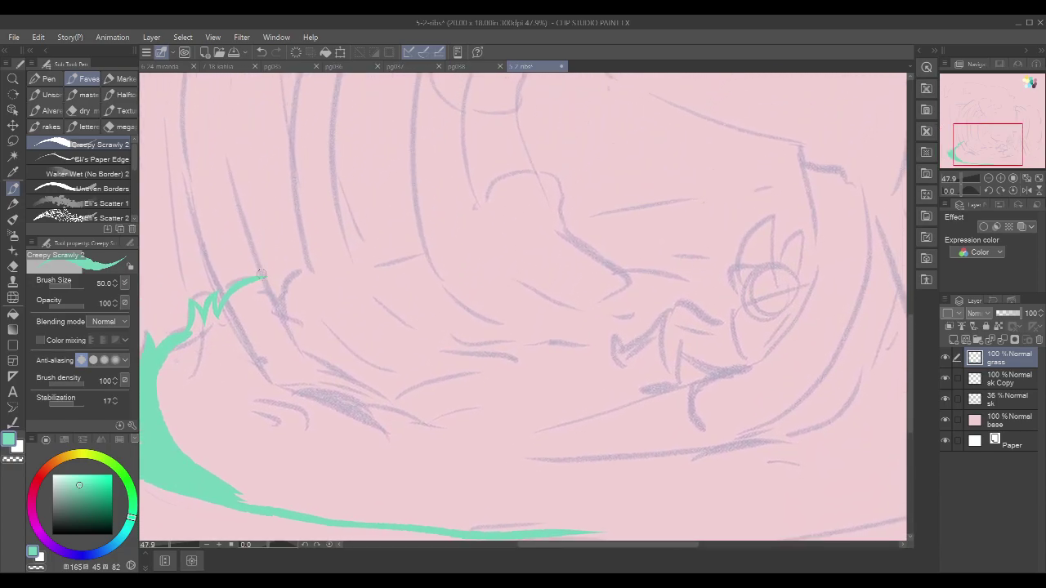
key("c")
mouse_move(250, 280)
left_mouse_down()
mouse_move(223, 296)
mouse_move(261, 282)
left_mouse_up()
key("c")
Step: Trim the tip of the upper grass outline again and extend it as a jagged mint line past the left ribs
scroll(681, 207, "down", 2)
left_click_drag(782, 225, 752, 240)
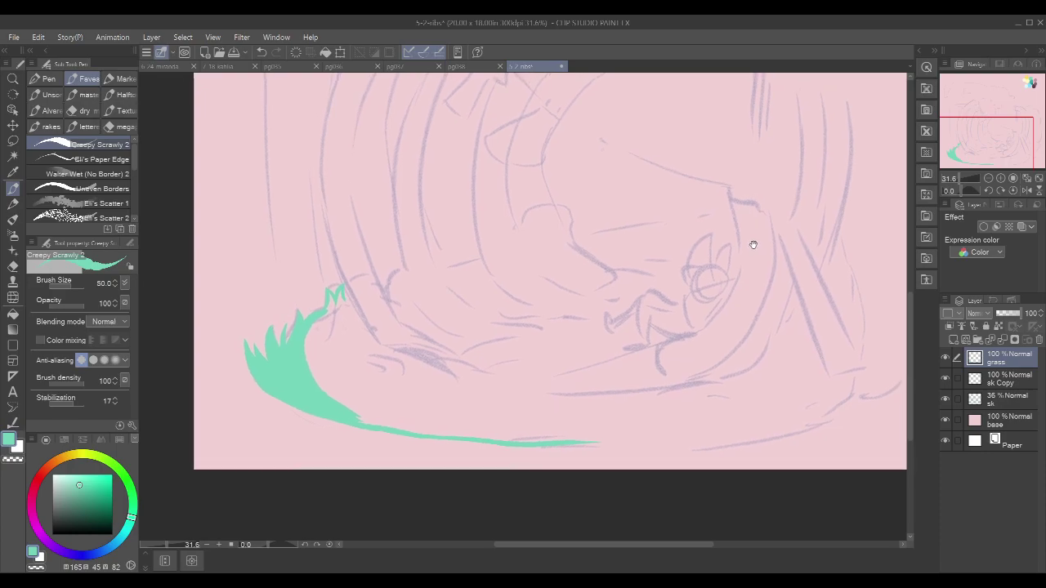
key("ctrl+z")
key("c")
mouse_move(341, 279)
left_mouse_down()
mouse_move(344, 308)
mouse_move(336, 299)
mouse_move(373, 279)
mouse_move(407, 283)
left_mouse_up()
key("c")
key("ctrl+z")
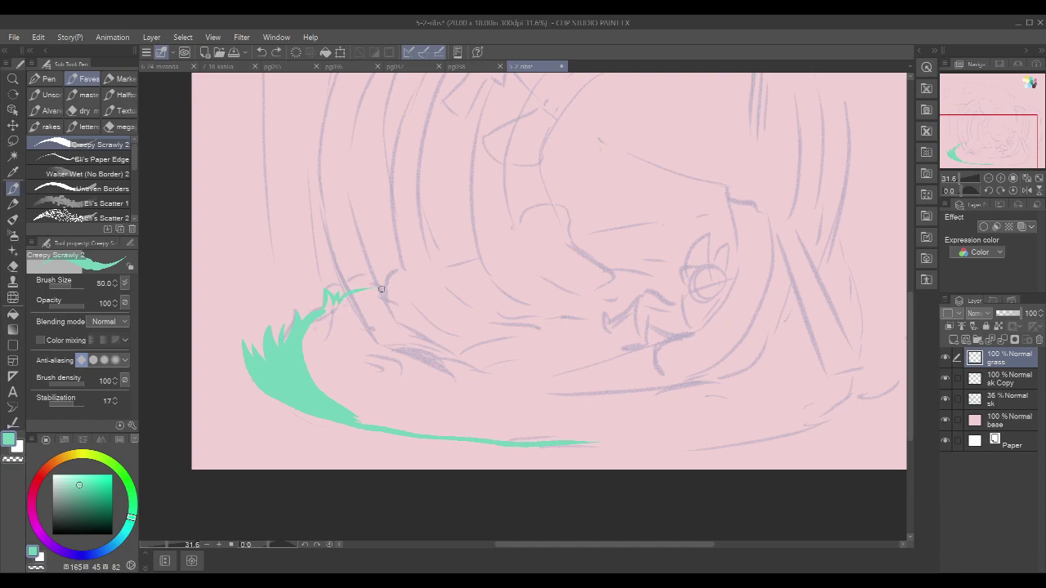
mouse_move(361, 289)
left_mouse_down()
mouse_move(410, 273)
mouse_move(409, 283)
mouse_move(455, 259)
left_mouse_up()
Step: Flip the canvas view horizontally
left_click_drag(810, 267, 771, 310)
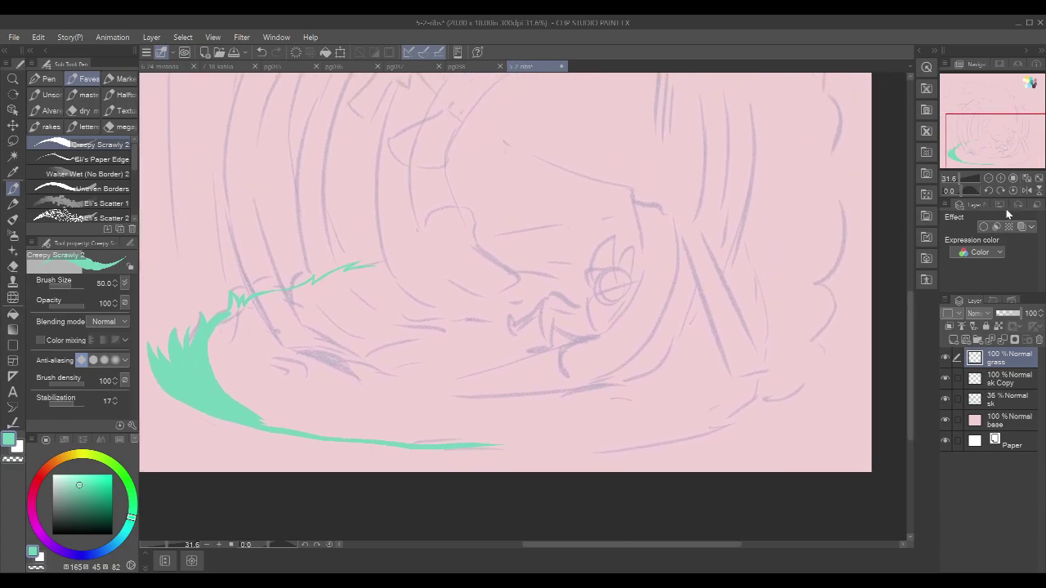
left_click(1028, 190)
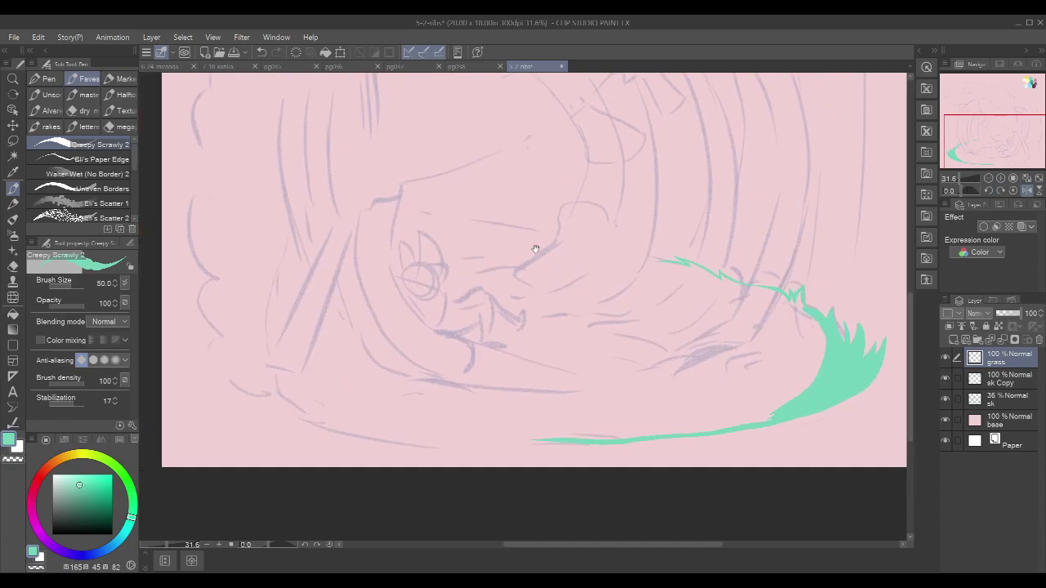
scroll(715, 195, "down", 3)
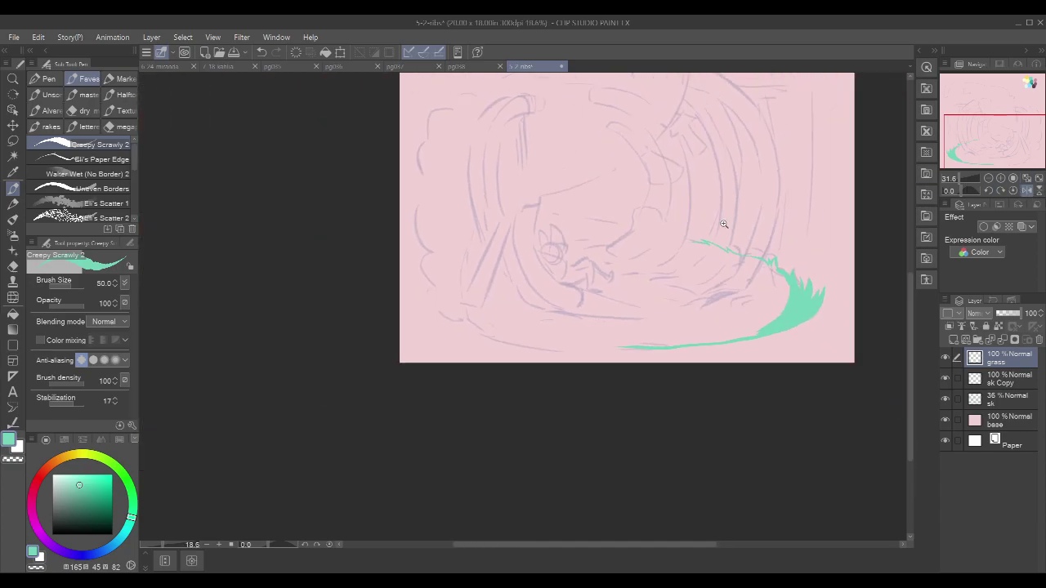
Step: Extend the mint ground line across the canvas to the far side of the mound and finish its end with short upturned grass blades
left_click_drag(726, 282, 733, 251)
left_click_drag(523, 403, 562, 299)
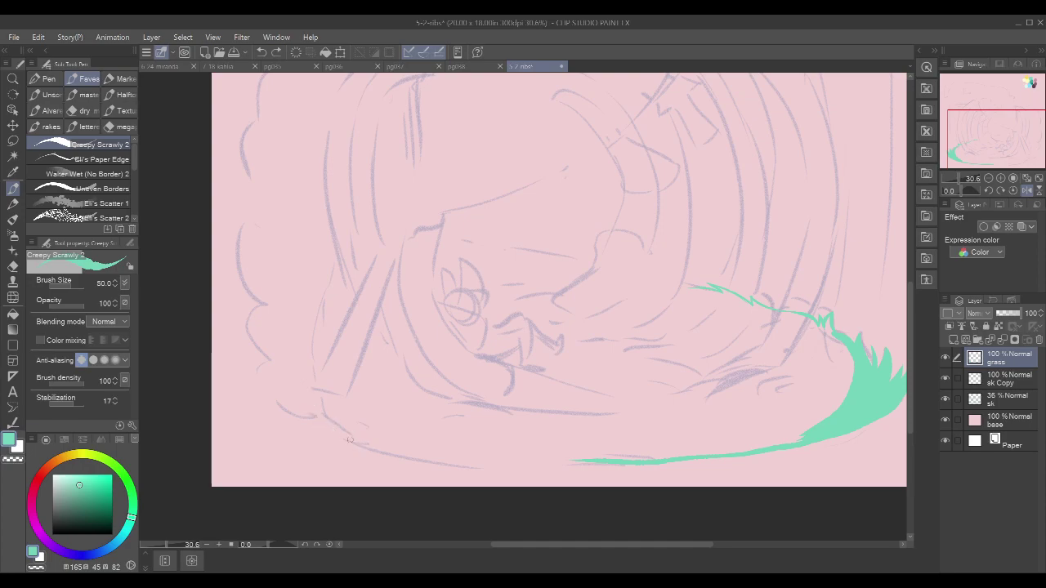
left_click_drag(398, 456, 609, 467)
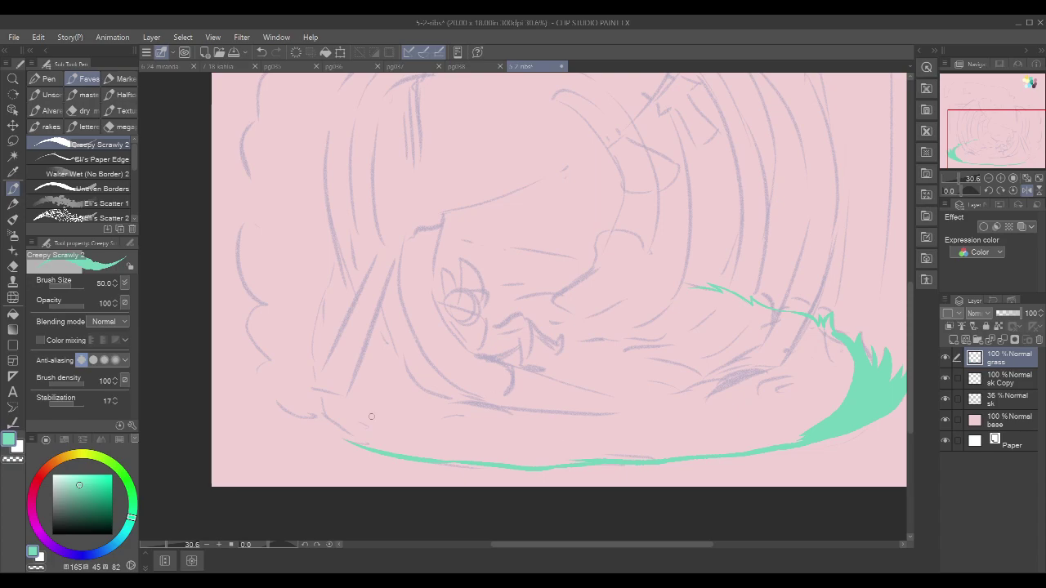
left_click_drag(332, 433, 312, 401)
left_click_drag(760, 248, 738, 269)
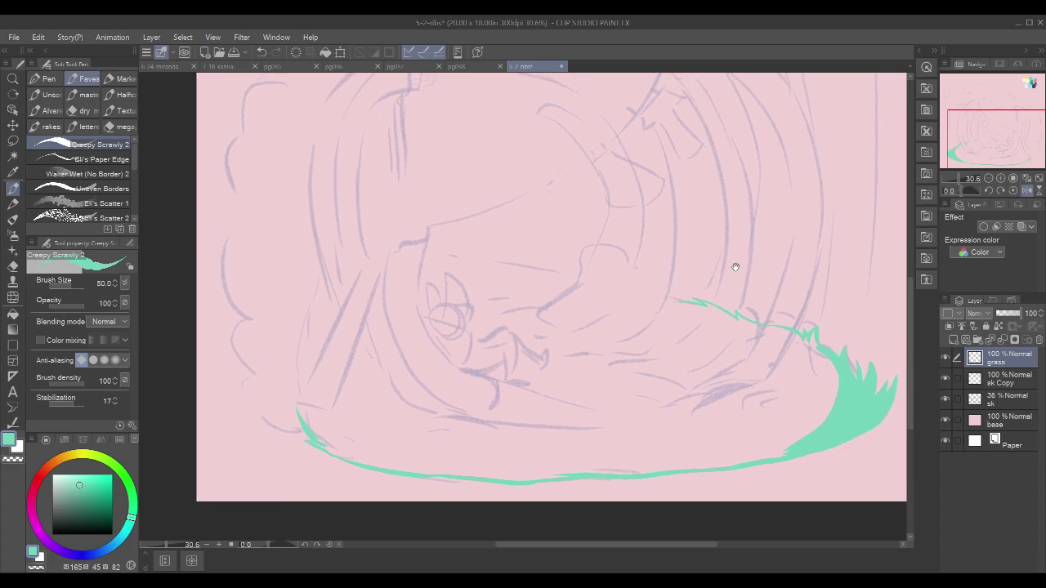
left_click_drag(295, 406, 315, 426)
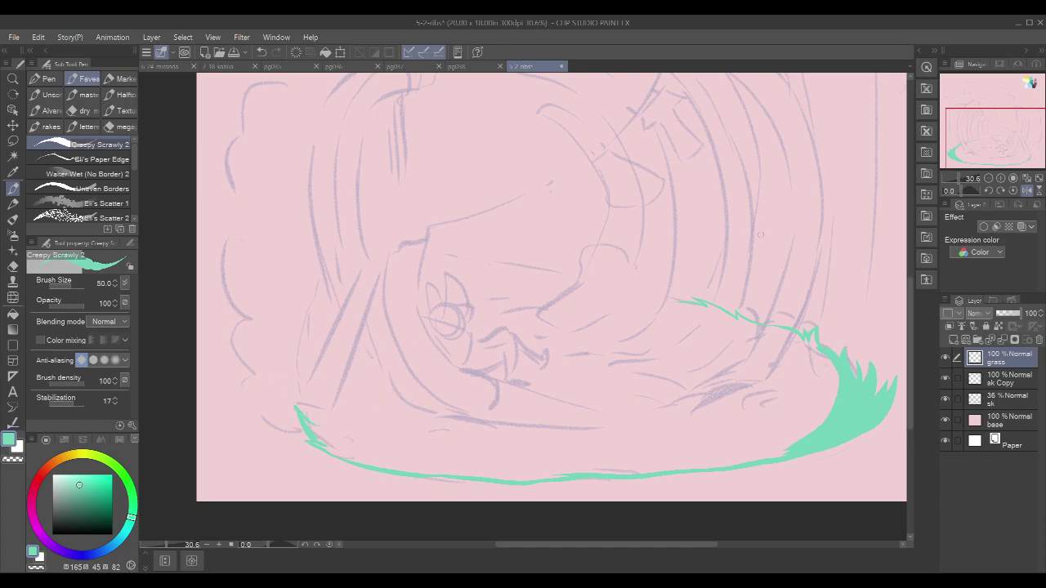
Step: Continue the upper grass outline as a smooth arc over the sketched figure, curving down behind its head, reworking rejected strokes
left_click_drag(683, 302, 584, 282)
key("r")
left_click_drag(711, 335, 662, 144)
key("p")
mouse_move(577, 237)
left_mouse_down()
mouse_move(593, 211)
mouse_move(533, 250)
left_mouse_up()
left_click_drag(567, 219, 501, 283)
key("ctrl+z")
key("ctrl+z")
key("ctrl+z")
left_click_drag(556, 217, 439, 331)
left_click_drag(495, 272, 426, 406)
mouse_move(695, 329)
left_mouse_down()
mouse_move(632, 243)
mouse_move(645, 215)
left_mouse_up()
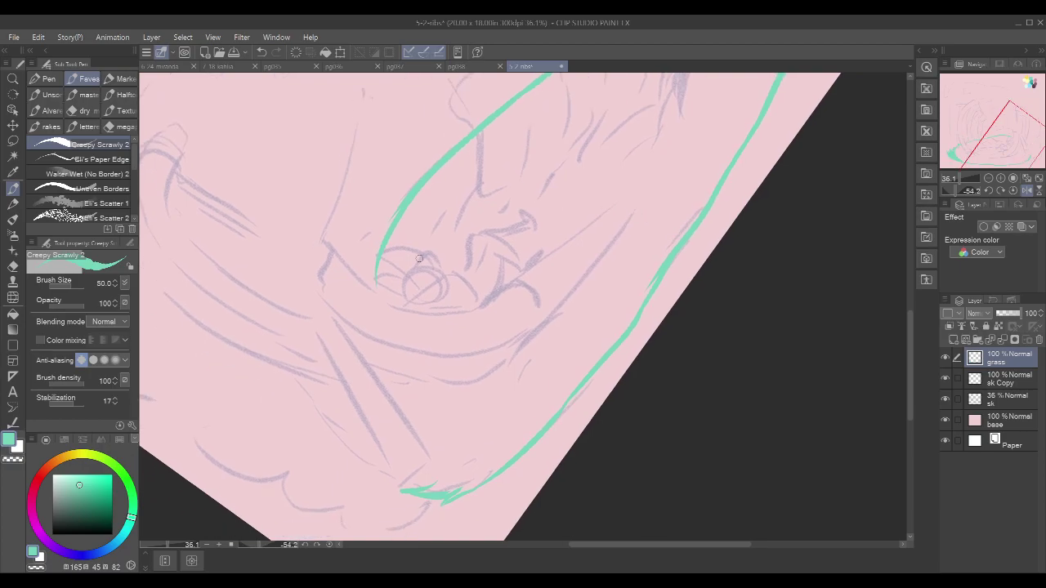
left_click_drag(422, 179, 376, 354)
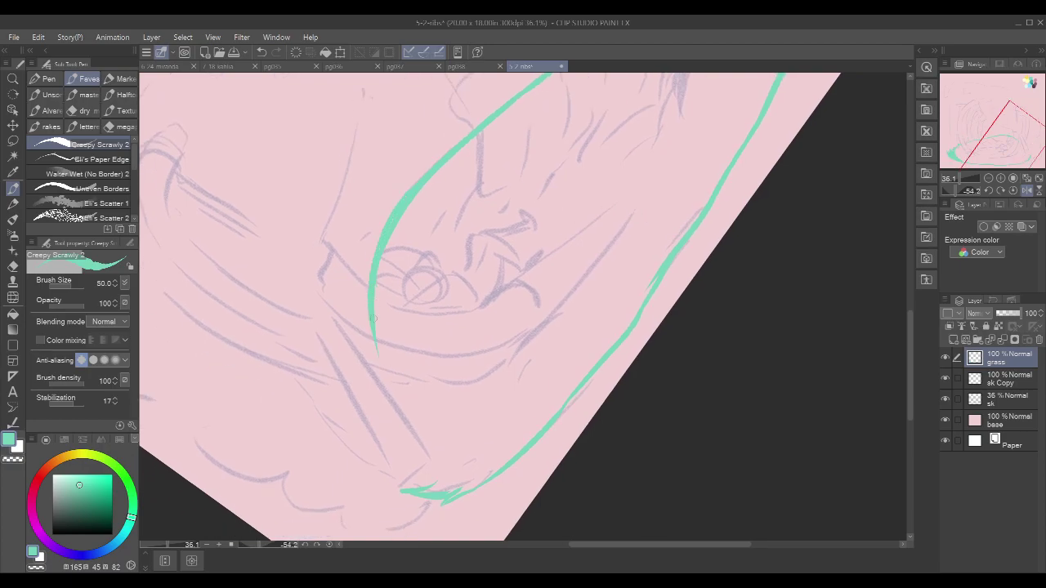
Step: Straighten the view and add small pointed mint blades at the open ends of the upper outline and the ground line
key("r")
left_click_drag(752, 243, 722, 420)
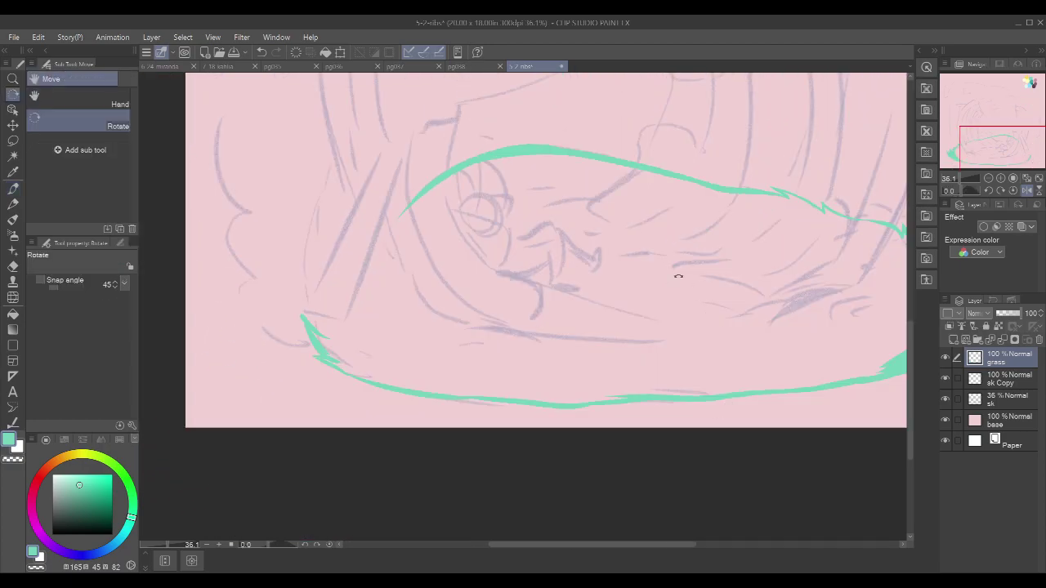
scroll(596, 212, "up", 2)
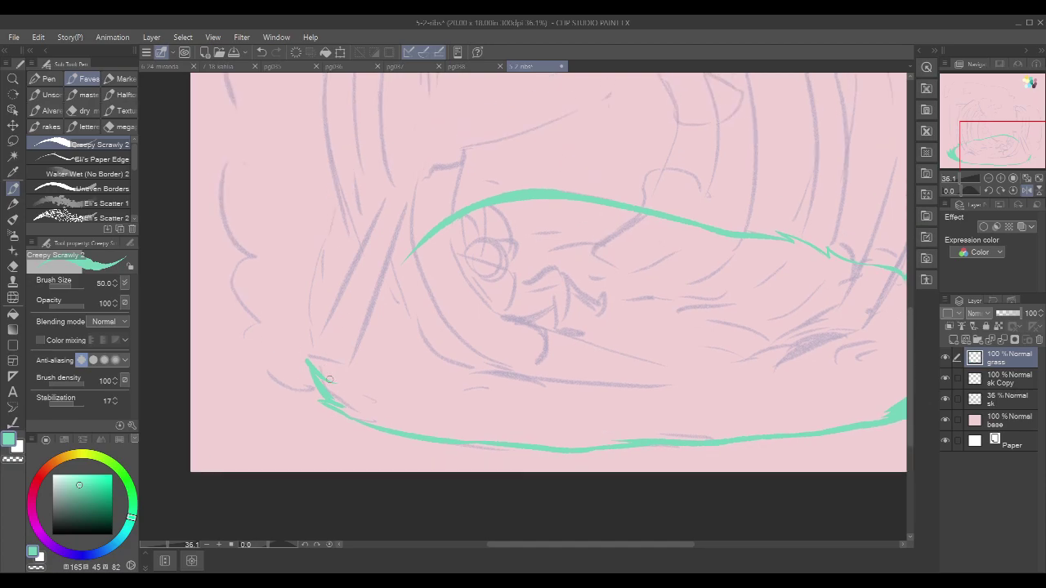
left_click_drag(330, 379, 305, 358)
key("c")
left_click_drag(318, 348, 334, 372)
key("ctrl+z")
key("ctrl+z")
left_click_drag(406, 242, 405, 270)
left_click_drag(393, 274, 335, 354)
key("ctrl+z")
left_click_drag(866, 219, 777, 242)
mouse_move(866, 164)
left_mouse_down()
mouse_move(803, 182)
mouse_move(795, 174)
left_mouse_up()
left_click_drag(173, 383, 208, 433)
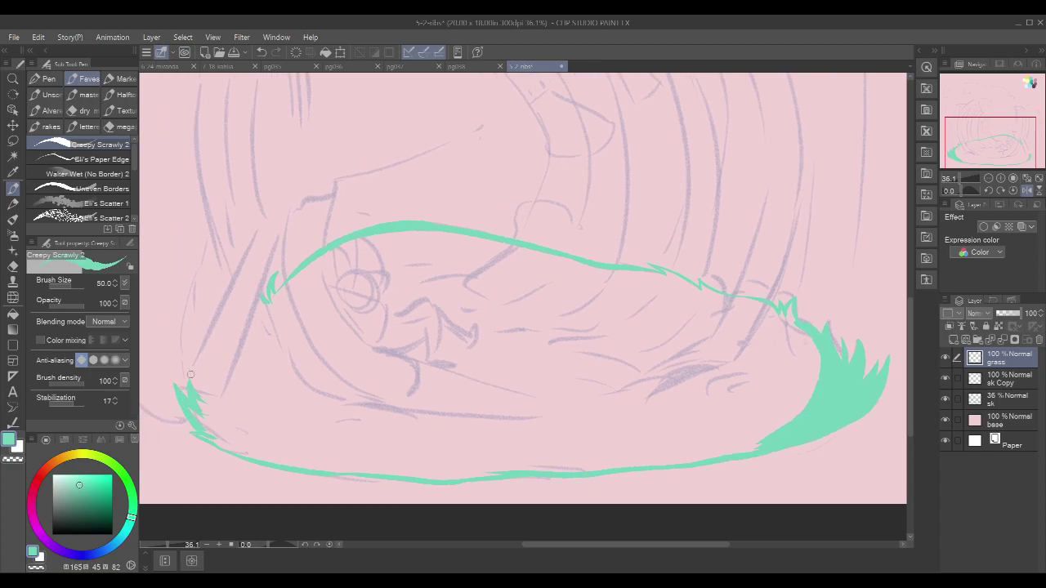
Step: Join the upper outline to the ground line with a run of small mint blades, closing the grass shape
key("c")
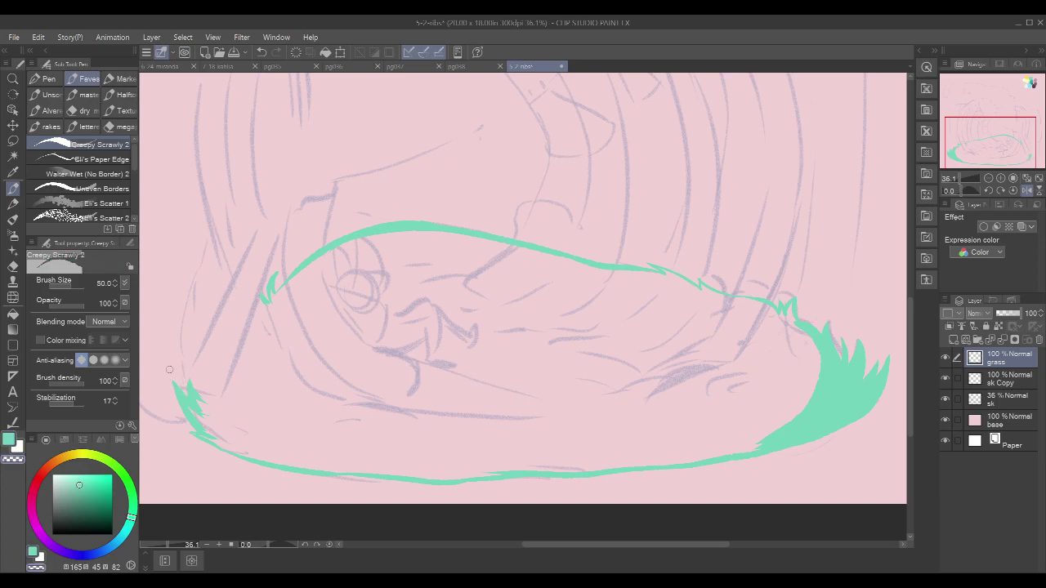
key("c")
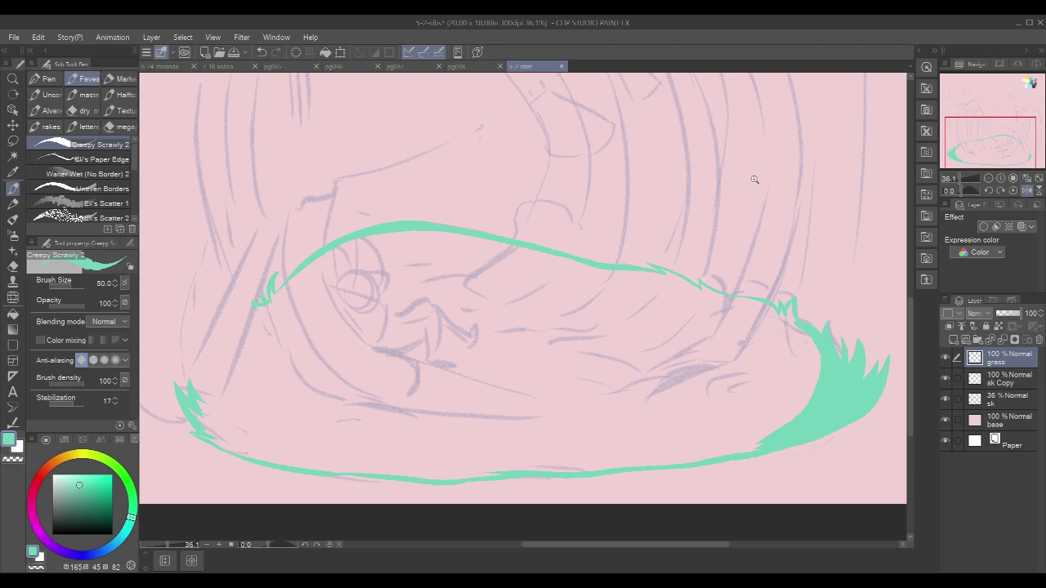
scroll(754, 180, "down", 7)
mouse_move(774, 181)
left_mouse_down()
mouse_move(737, 242)
mouse_move(749, 217)
left_mouse_up()
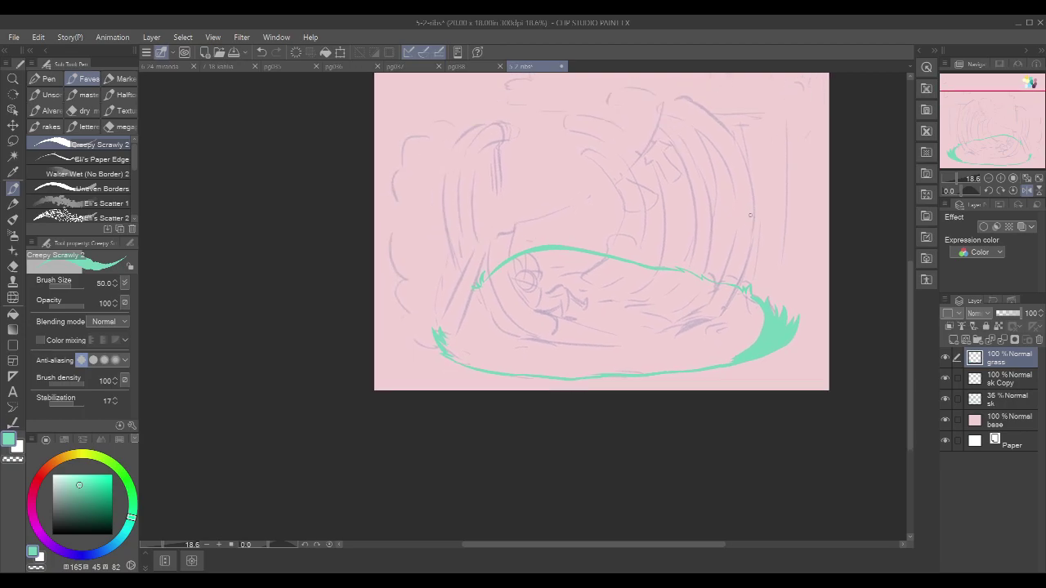
scroll(479, 291, "up", 3)
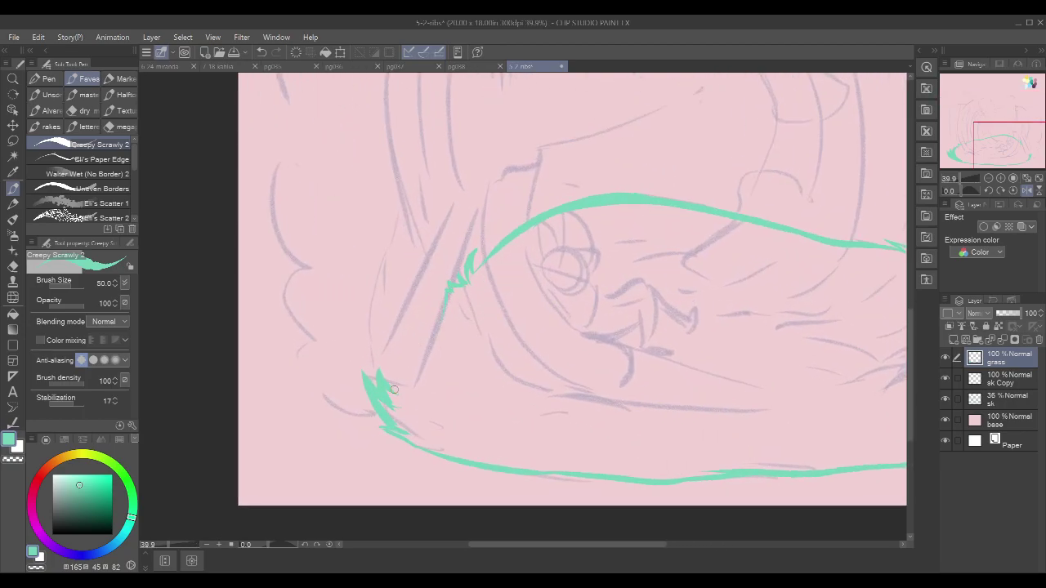
mouse_move(394, 393)
left_mouse_down()
mouse_move(399, 353)
mouse_move(420, 323)
mouse_move(443, 316)
left_mouse_up()
Step: Fill the enclosed grass outline with mint green, referring only to the editing layer
scroll(783, 228, "down", 3)
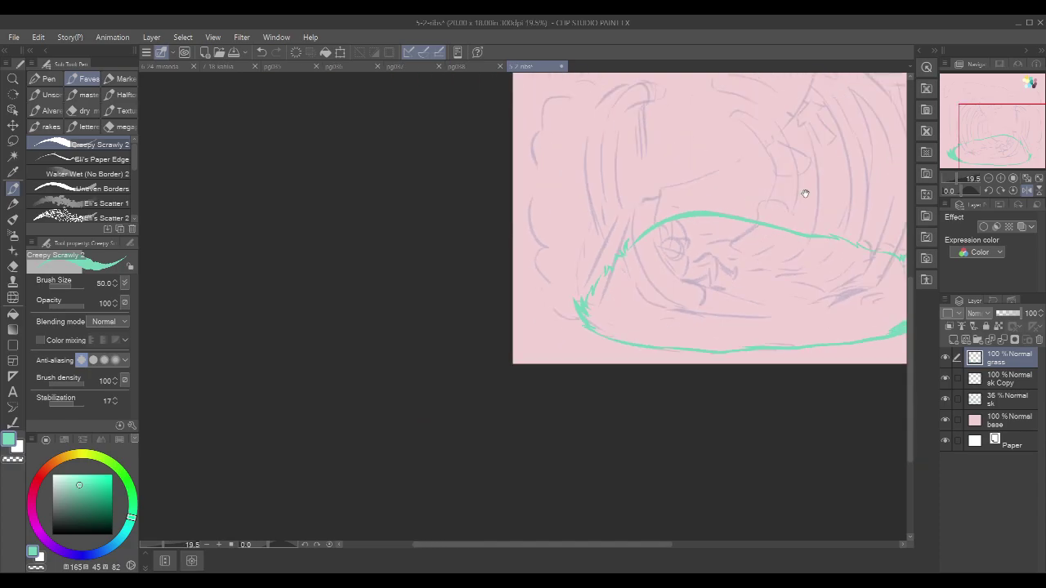
left_click_drag(803, 194, 640, 231)
key("g")
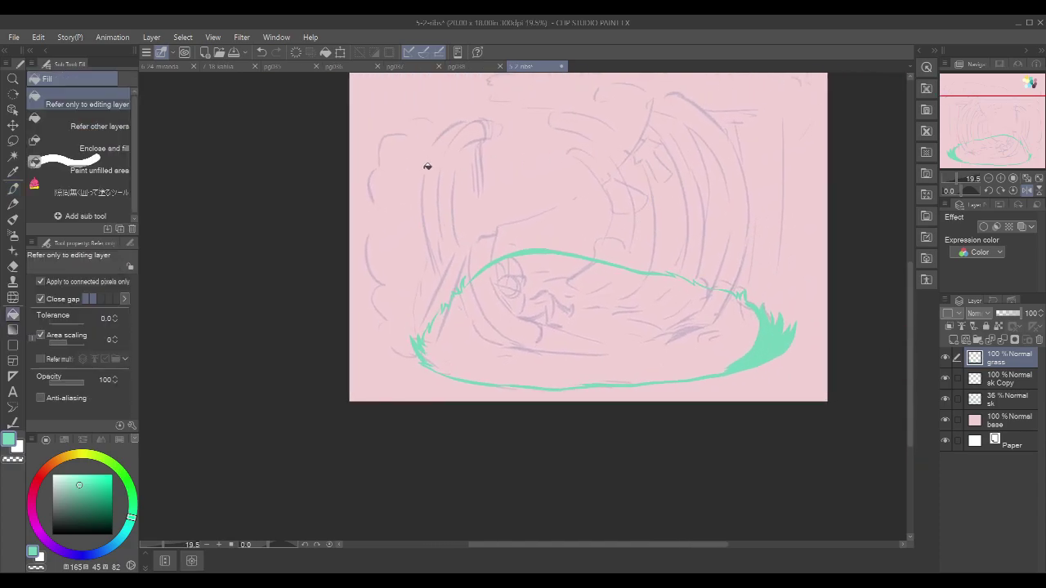
left_click(695, 311)
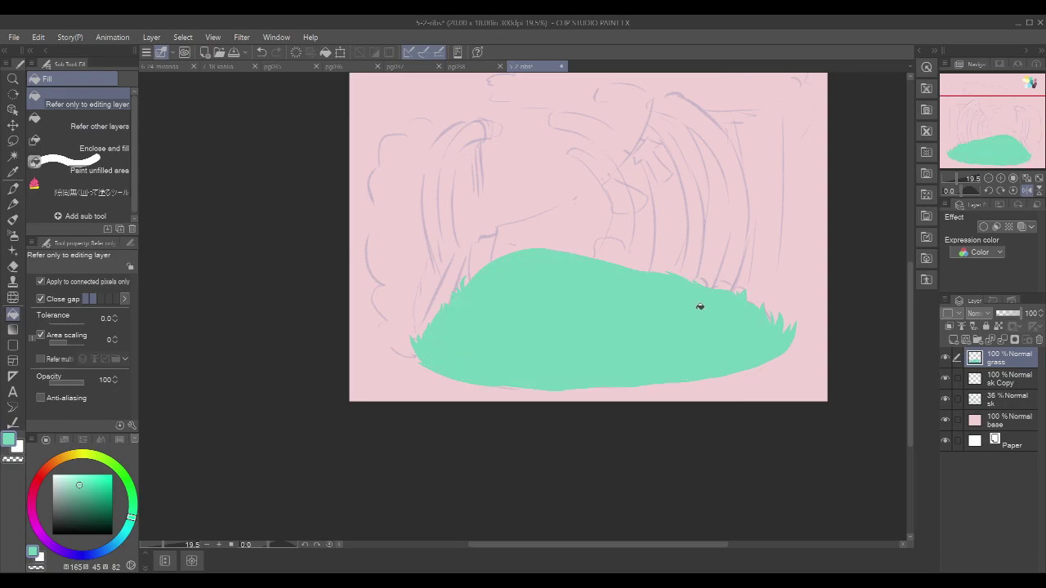
Step: Flip the canvas view back horizontally and move the sk sketch layer above the grass layer
left_click(1028, 191)
left_click(999, 402)
left_click_drag(1003, 412, 1008, 358)
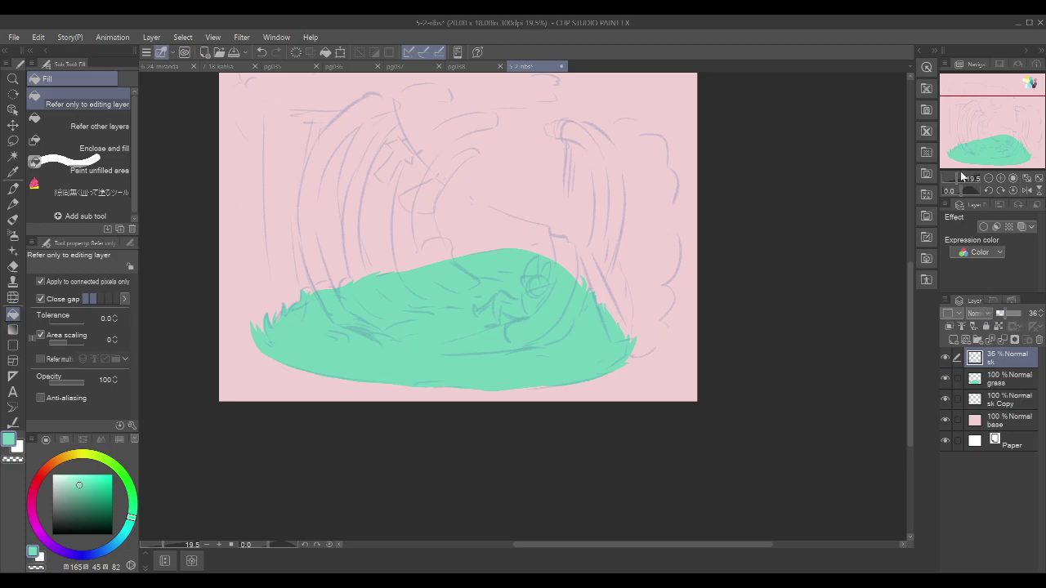
Step: Set the sk layer to Multiply blending at 25% opacity
left_click(983, 52)
type("25")
key("Return")
Step: On the grass layer, paint small pointed mint blades along the upper part of the mound's right slope with Creepy Scrawly 2
left_click(1020, 380)
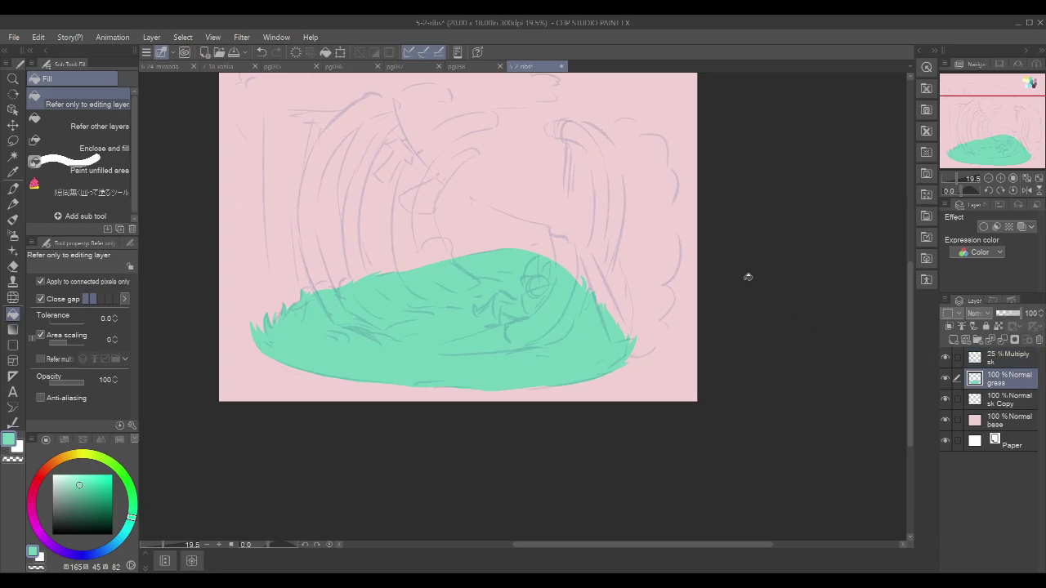
key("p")
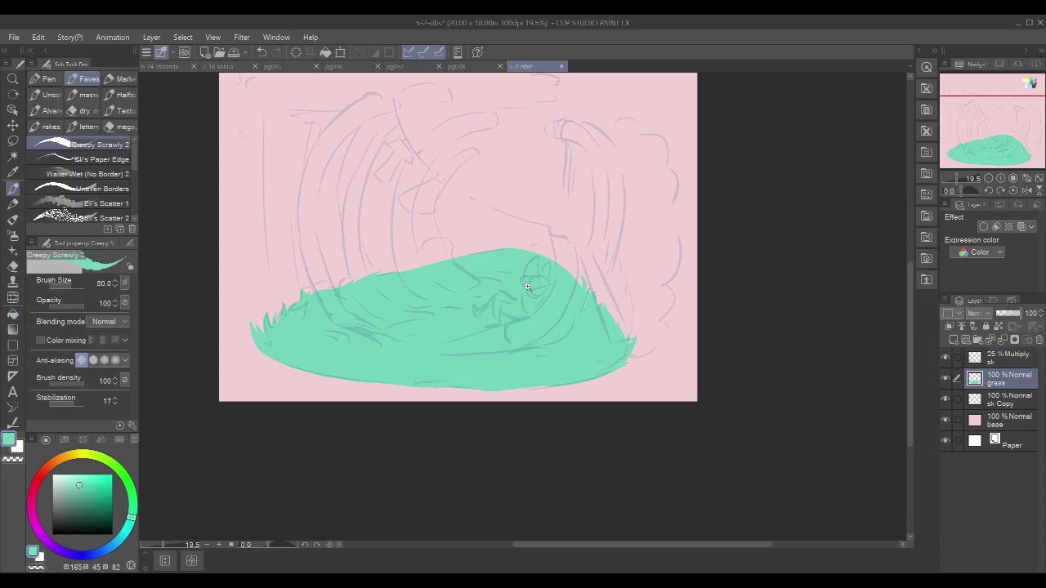
scroll(528, 287, "up", 3)
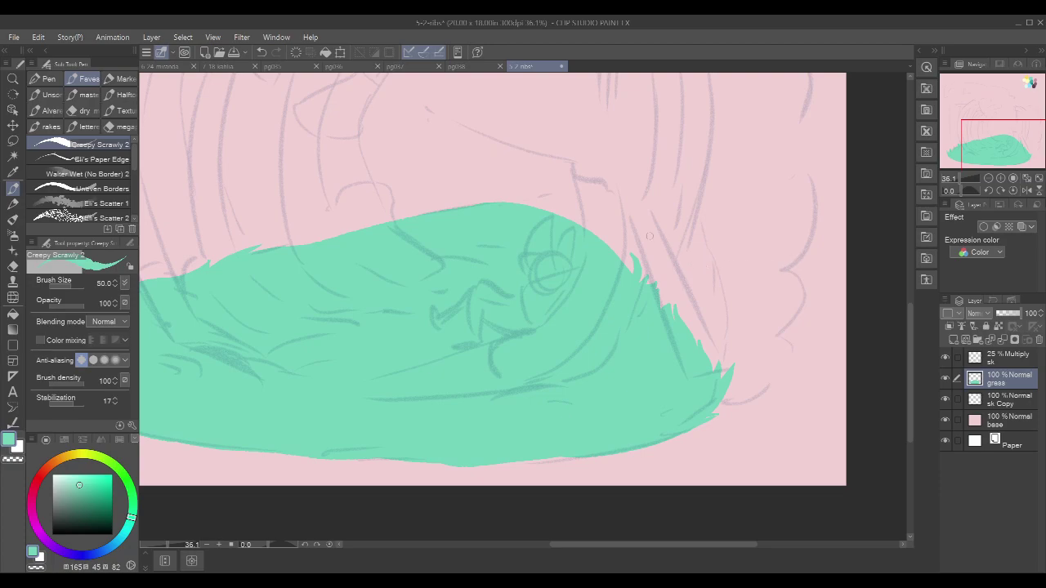
scroll(654, 236, "up", 2)
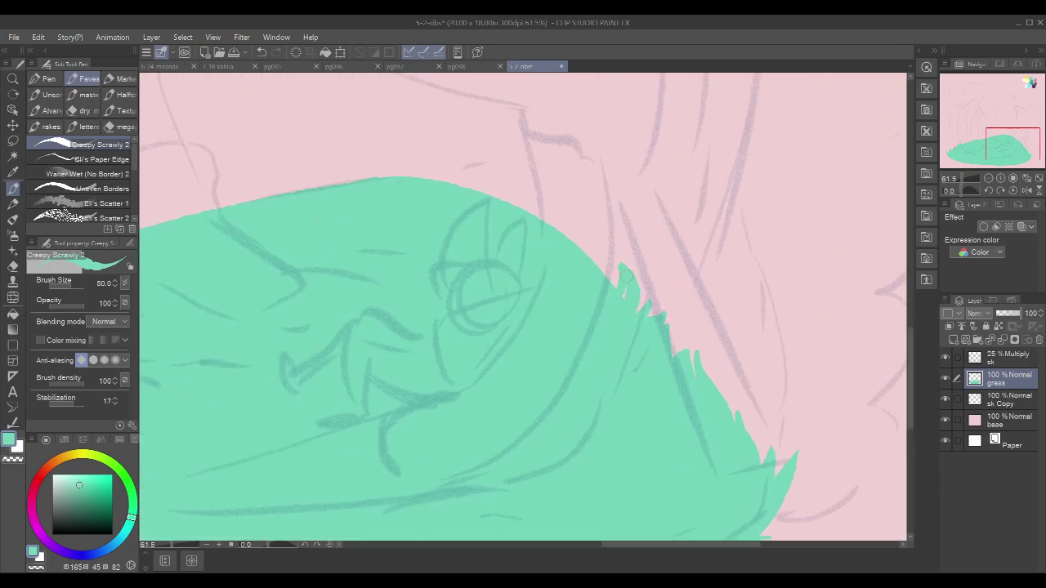
left_click_drag(619, 265, 627, 286)
left_click_drag(606, 253, 618, 286)
left_click_drag(599, 249, 607, 276)
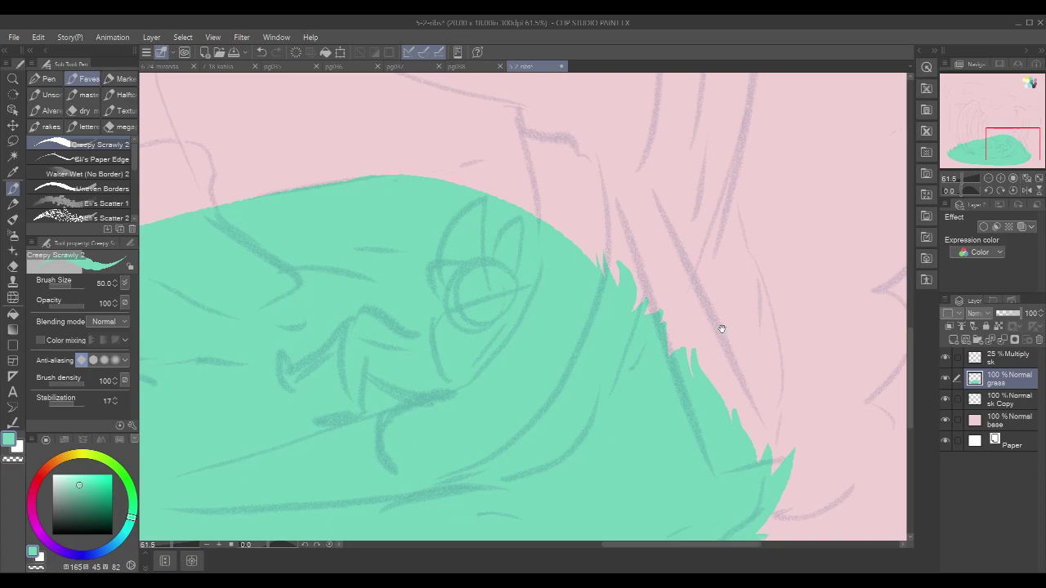
Step: Add more mint blades down the lower right slope of the mound to its right tip
left_click_drag(721, 328, 649, 262)
left_click_drag(642, 300, 658, 343)
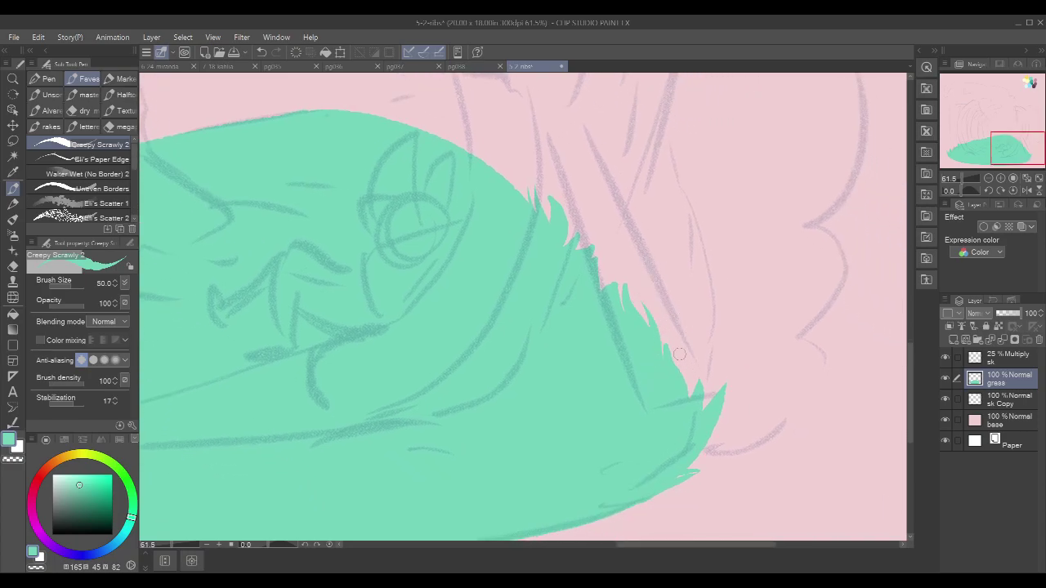
mouse_move(668, 326)
left_mouse_down()
mouse_move(677, 404)
mouse_move(681, 363)
mouse_move(673, 330)
mouse_move(677, 421)
left_mouse_up()
key("ctrl+z")
left_click_drag(711, 461, 790, 387)
Step: Hide the sk layer and paint extra mint blades between the tufts on the mound's left slope
scroll(745, 410, "down", 5)
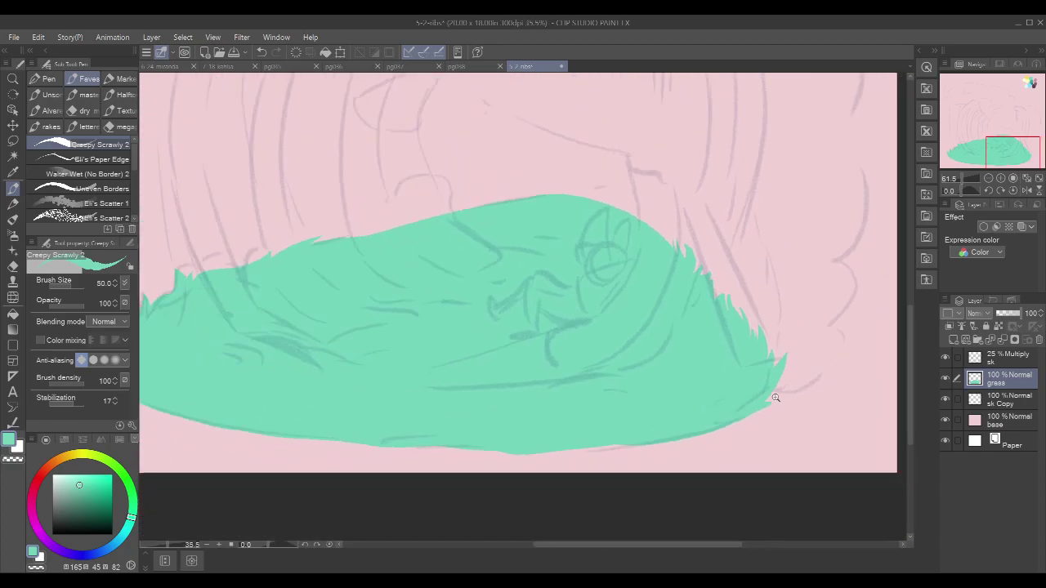
left_click(946, 358)
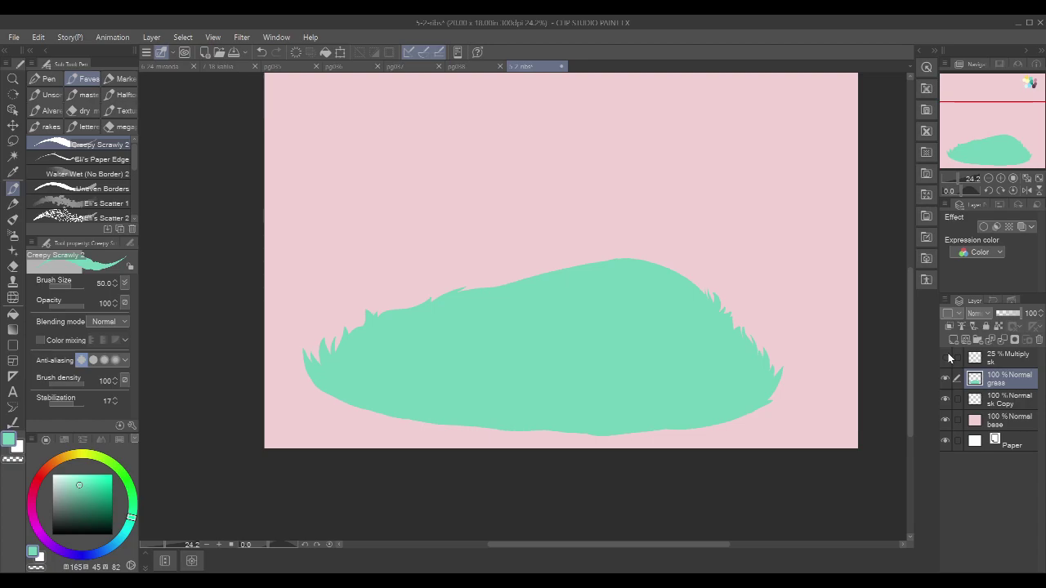
scroll(342, 327, "up", 5)
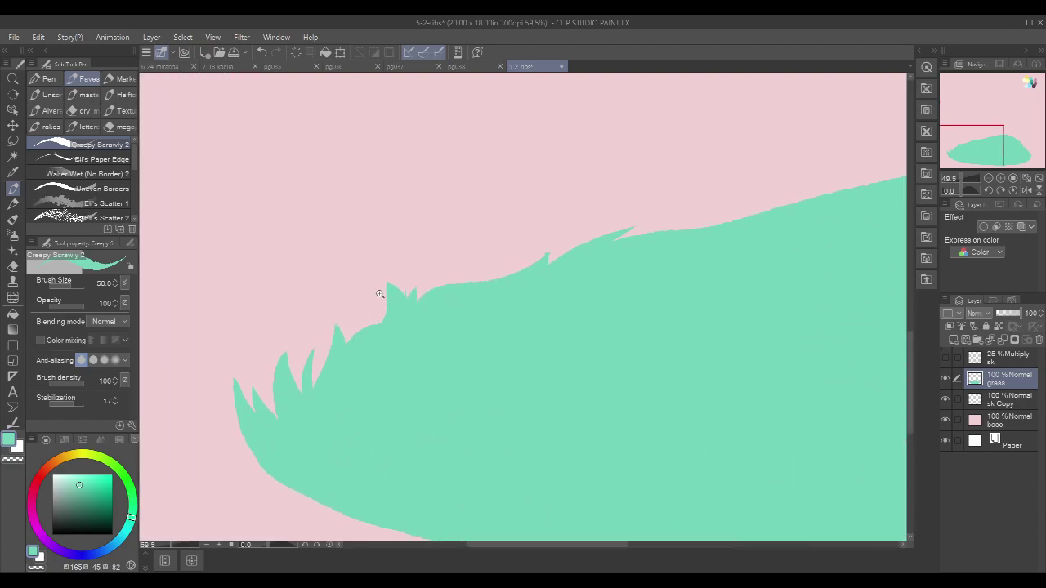
left_click_drag(369, 291, 374, 348)
mouse_move(362, 303)
left_mouse_down()
mouse_move(350, 352)
mouse_move(365, 303)
mouse_move(361, 330)
left_mouse_up()
left_click_drag(324, 328, 315, 384)
left_click_drag(298, 344, 300, 390)
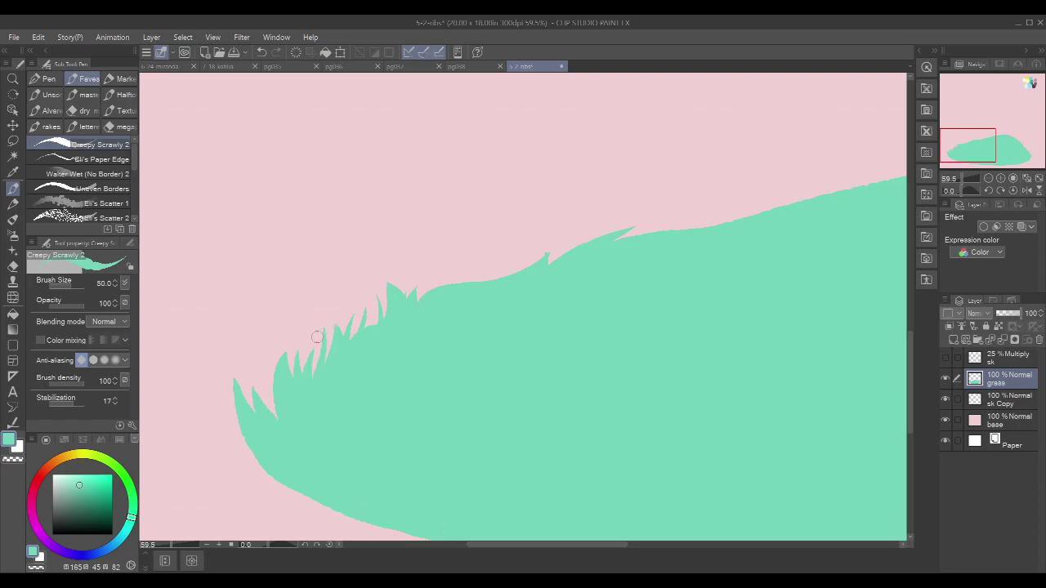
Step: Build up the mound's left tip with overlapping outward-pointing mint blades, redoing unsatisfactory strokes
mouse_move(263, 355)
left_mouse_down()
mouse_move(274, 415)
mouse_move(284, 373)
left_mouse_up()
left_click_drag(204, 374, 242, 421)
key("ctrl+z")
left_click_drag(209, 370, 240, 422)
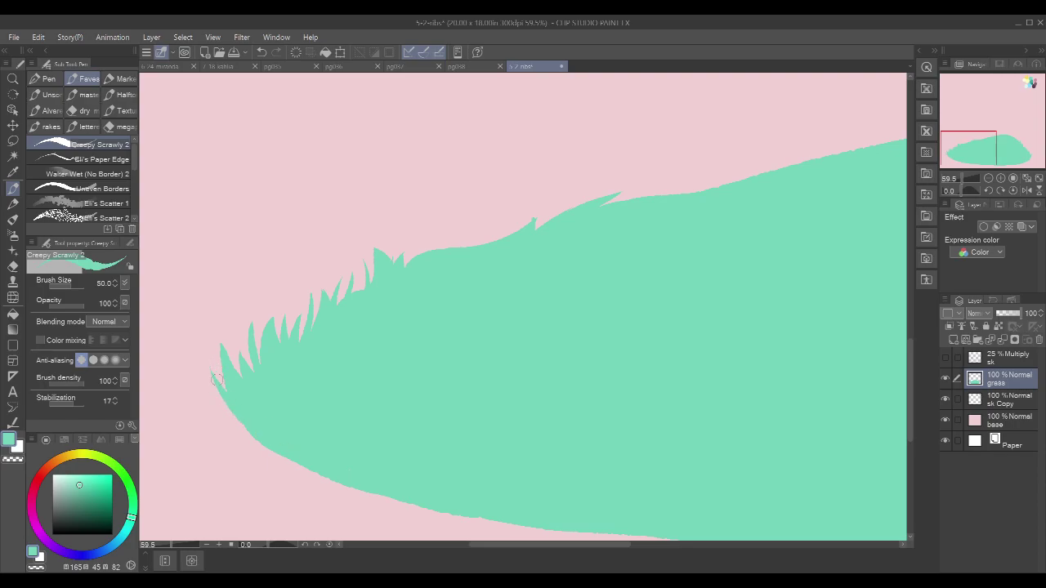
left_click_drag(196, 380, 237, 419)
key("ctrl+z")
left_click_drag(205, 385, 246, 431)
left_click_drag(210, 402, 250, 435)
Step: Break up the mound's smooth top edge with a few short mint grass tufts
scroll(738, 343, "down", 5)
left_click_drag(779, 314, 569, 298)
left_click_drag(868, 276, 864, 283)
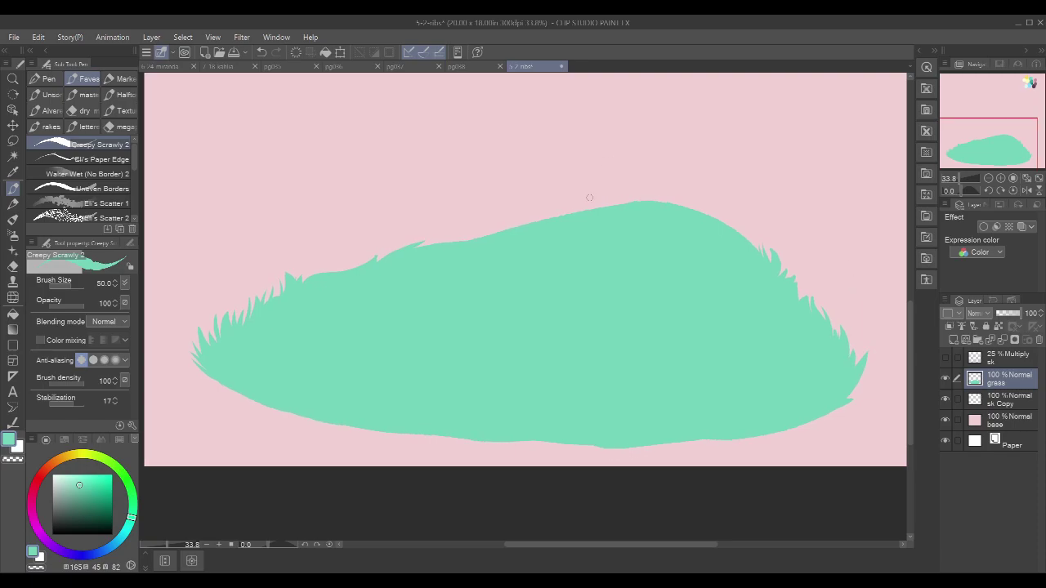
scroll(605, 201, "up", 2)
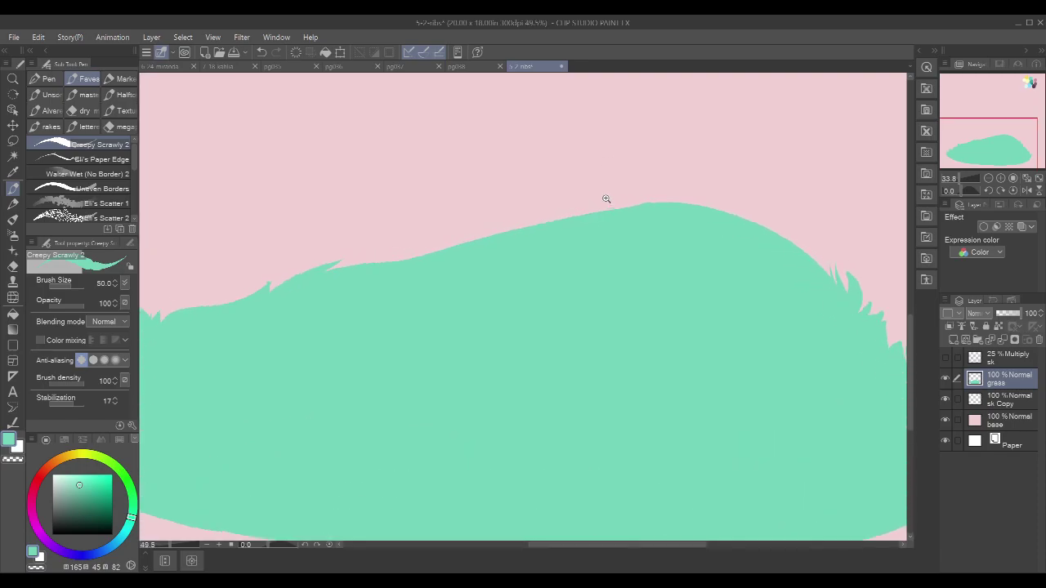
left_click_drag(626, 187, 623, 261)
mouse_move(545, 263)
left_mouse_down()
mouse_move(570, 252)
mouse_move(553, 264)
left_mouse_up()
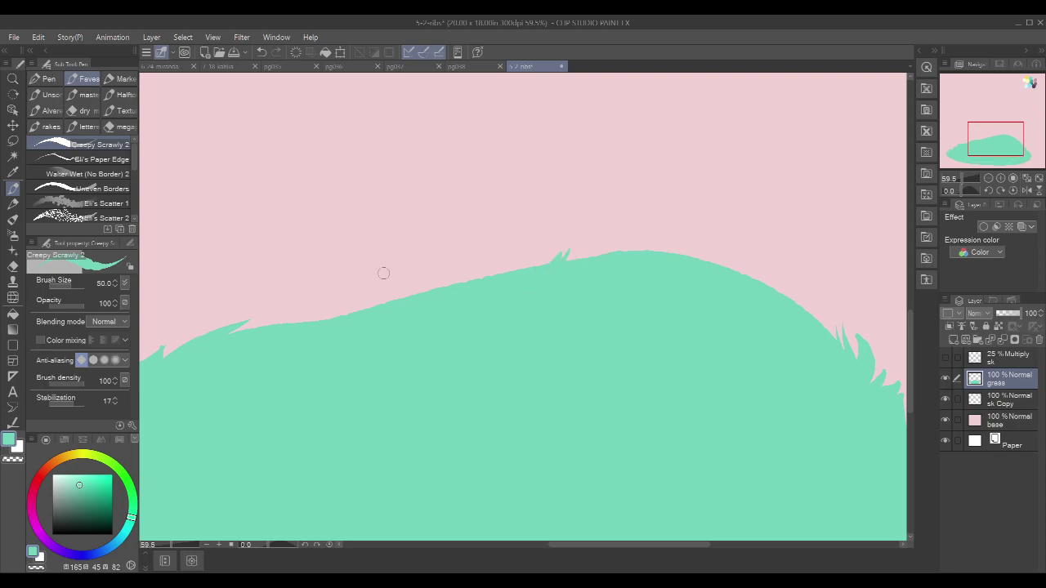
mouse_move(346, 299)
left_mouse_down()
mouse_move(326, 331)
mouse_move(349, 302)
mouse_move(335, 307)
left_mouse_up()
left_click_drag(796, 295, 810, 327)
left_click_drag(831, 290, 809, 297)
Step: Check the grass silhouette mirrored with the whole canvas in view, restore the orientation and show the sk layer again
left_click(1028, 191)
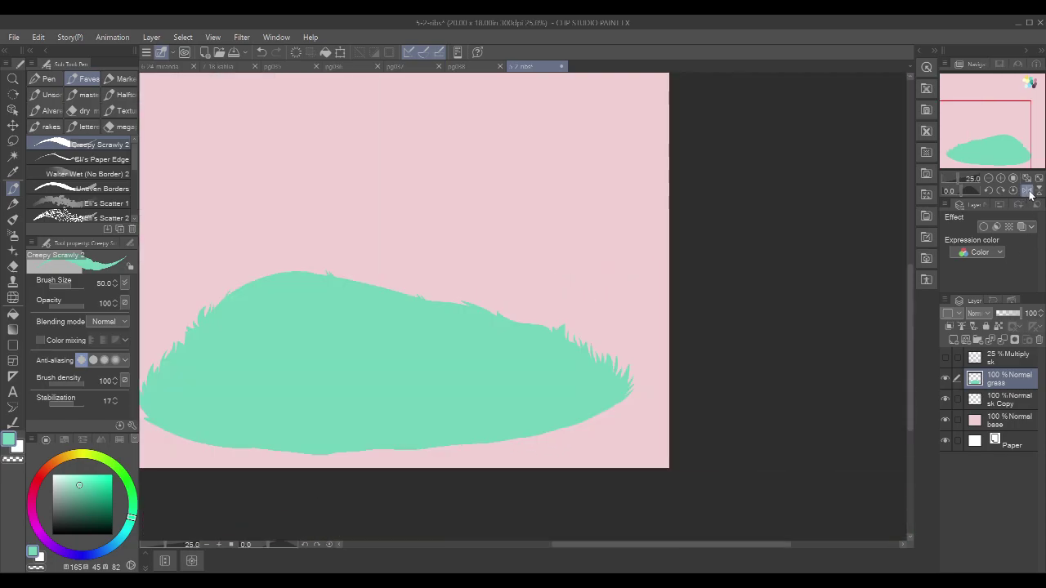
key("ctrl+0")
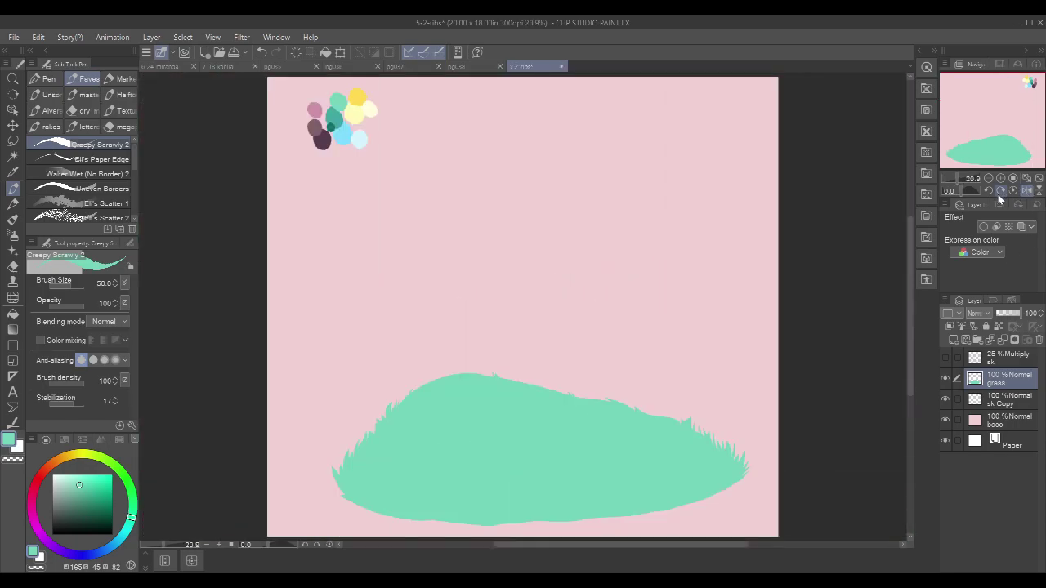
left_click(1028, 191)
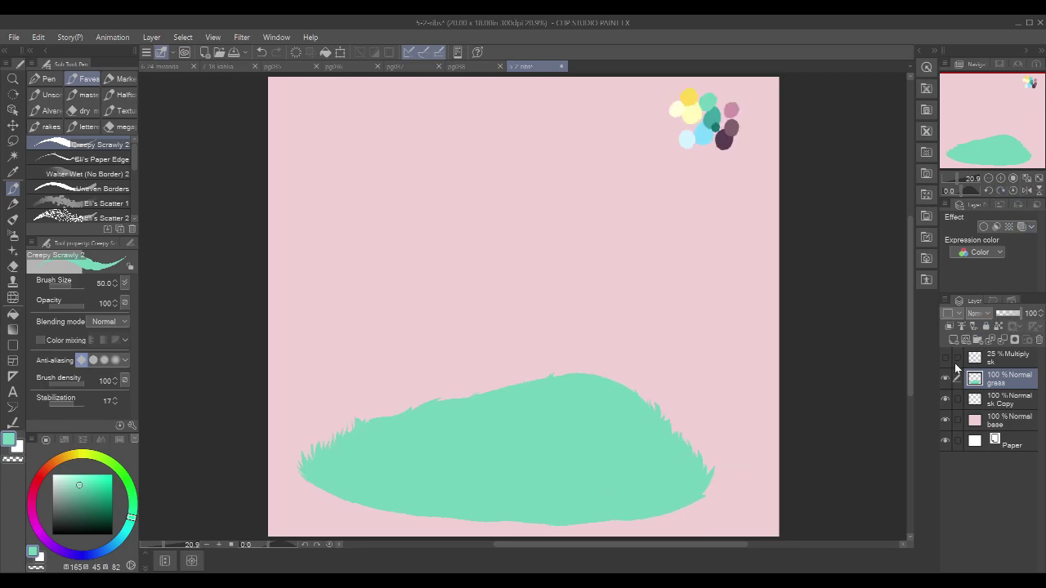
left_click(945, 357)
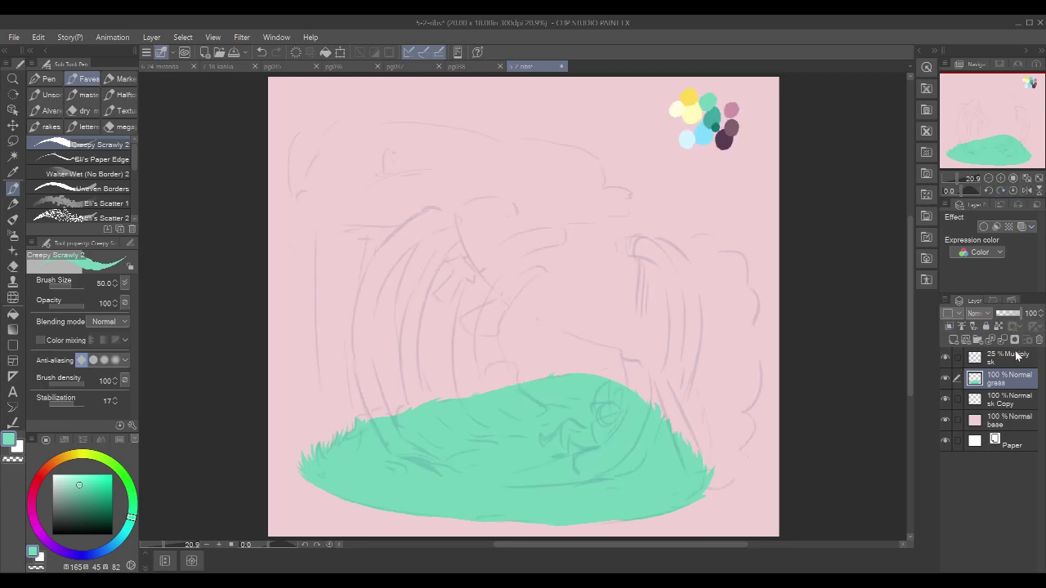
Step: Lock the grass layer's transparent pixels and pick the teal swatch, undoing a trial stroke on the mound
left_click(998, 326)
left_click(716, 111, "alt")
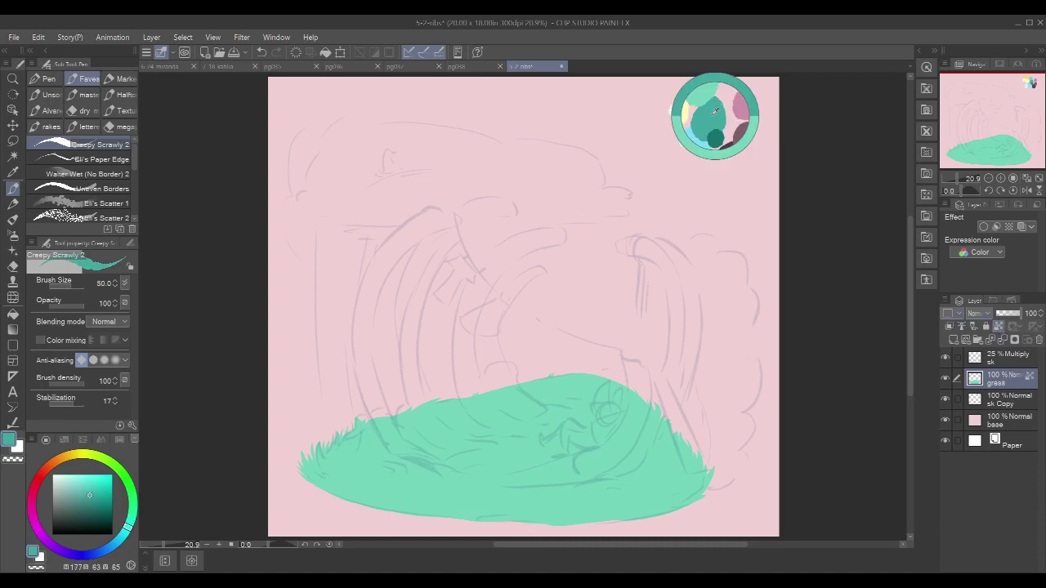
left_click_drag(326, 470, 378, 494)
key("ctrl+z")
Step: Hide the sk layer and shade the mound's left tip with overlapping teal blades fanning outward from the lower edge
left_click_drag(473, 427, 500, 417)
left_click_drag(827, 369, 828, 334)
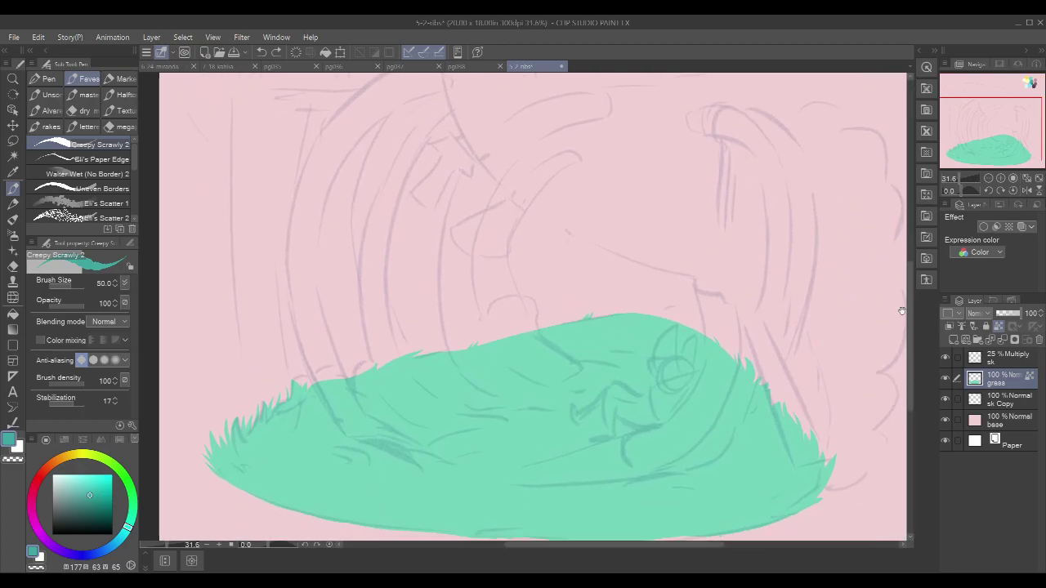
left_click(946, 357)
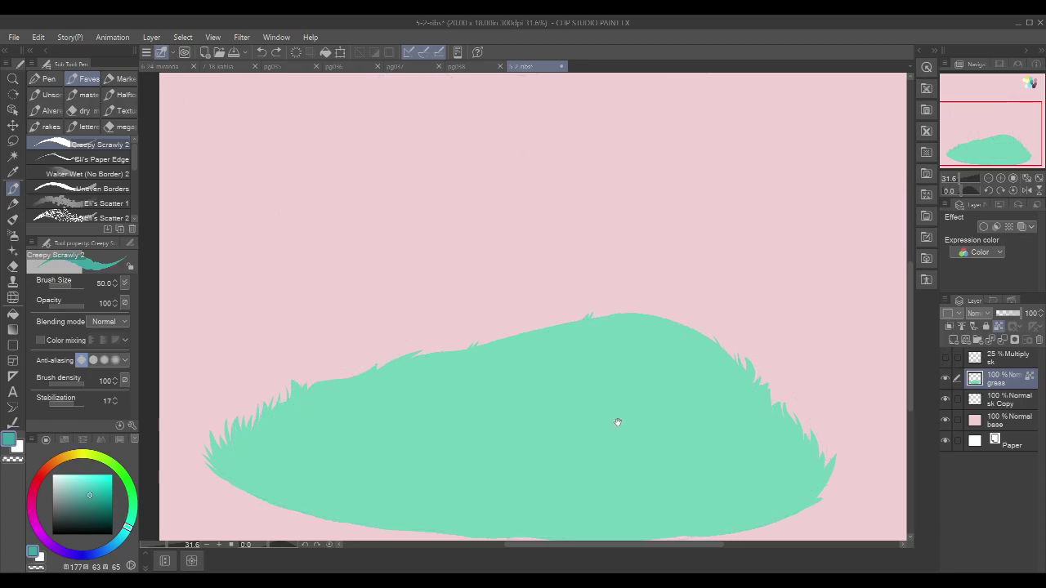
left_click_drag(618, 422, 637, 385)
left_click_drag(315, 411, 340, 401)
left_click_drag(364, 344, 386, 287)
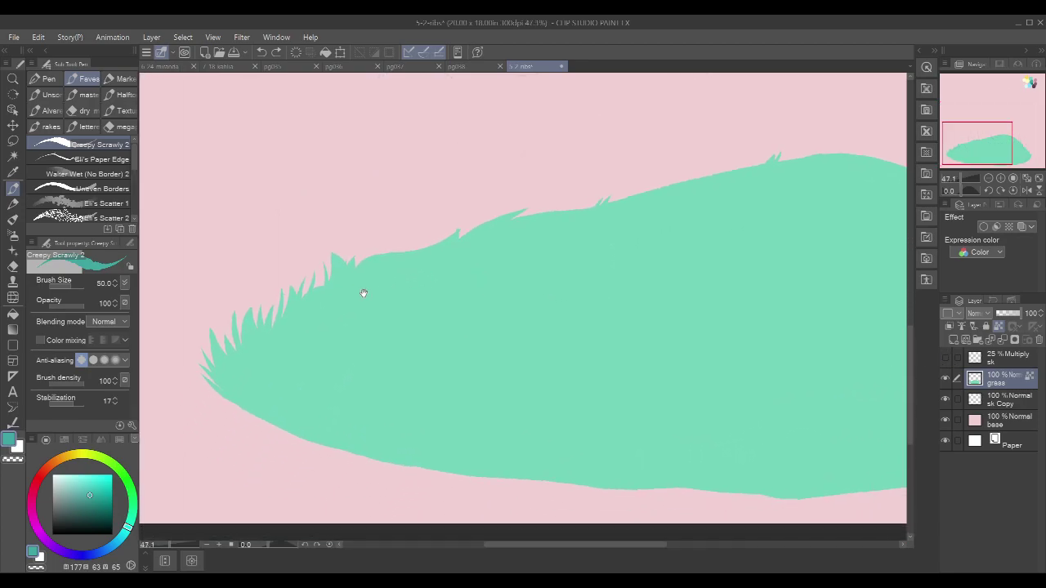
mouse_move(208, 334)
left_mouse_down()
mouse_move(234, 384)
mouse_move(286, 428)
left_mouse_up()
mouse_move(211, 353)
left_mouse_down()
mouse_move(294, 441)
mouse_move(235, 404)
left_mouse_up()
left_click_drag(323, 339, 281, 319)
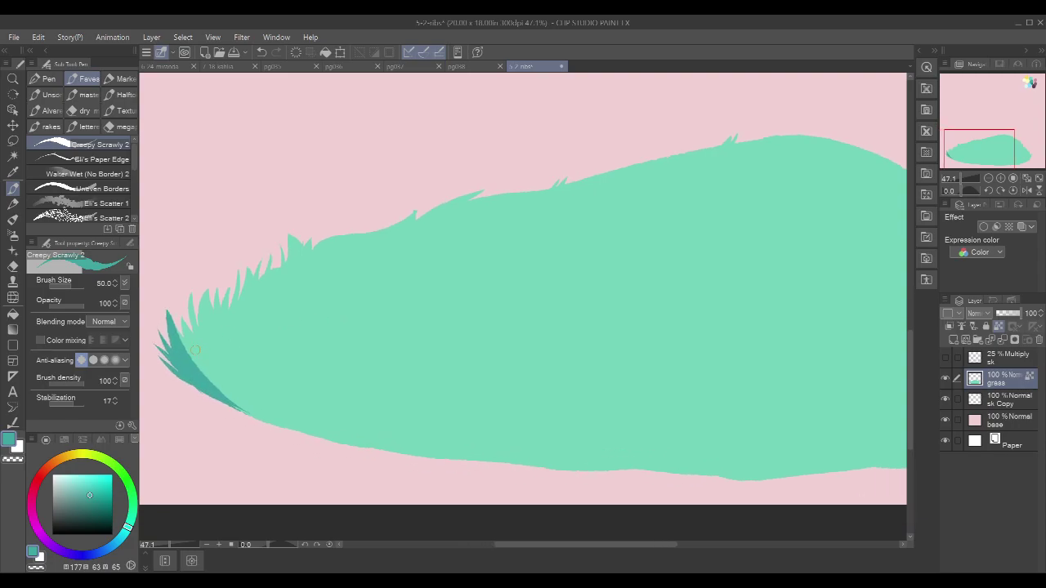
left_click_drag(196, 350, 257, 418)
left_click_drag(217, 368, 263, 422)
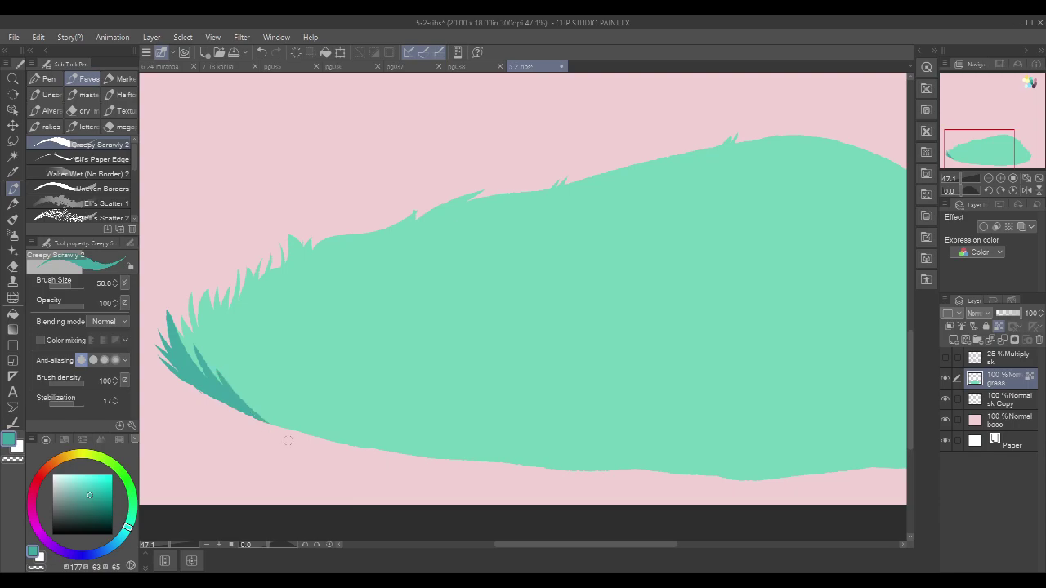
Step: Shade the mound's right tip with overlapping upward-pointing teal blades, working with the canvas rotated
left_click_drag(646, 324, 634, 325)
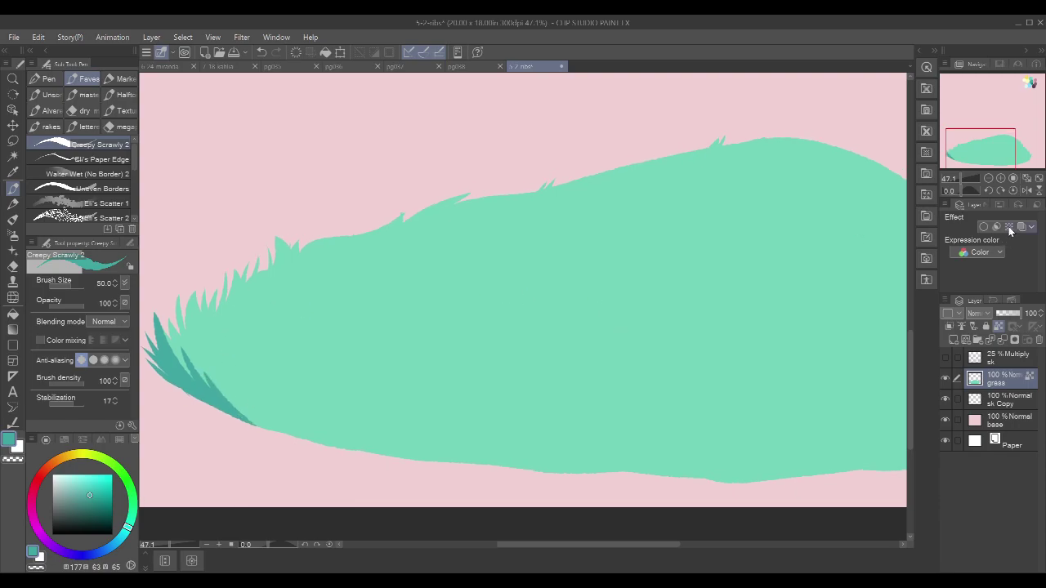
mouse_move(785, 332)
left_mouse_down()
mouse_move(782, 322)
mouse_move(816, 303)
mouse_move(664, 331)
left_mouse_up()
mouse_move(862, 288)
left_mouse_down()
mouse_move(807, 332)
mouse_move(729, 291)
left_mouse_up()
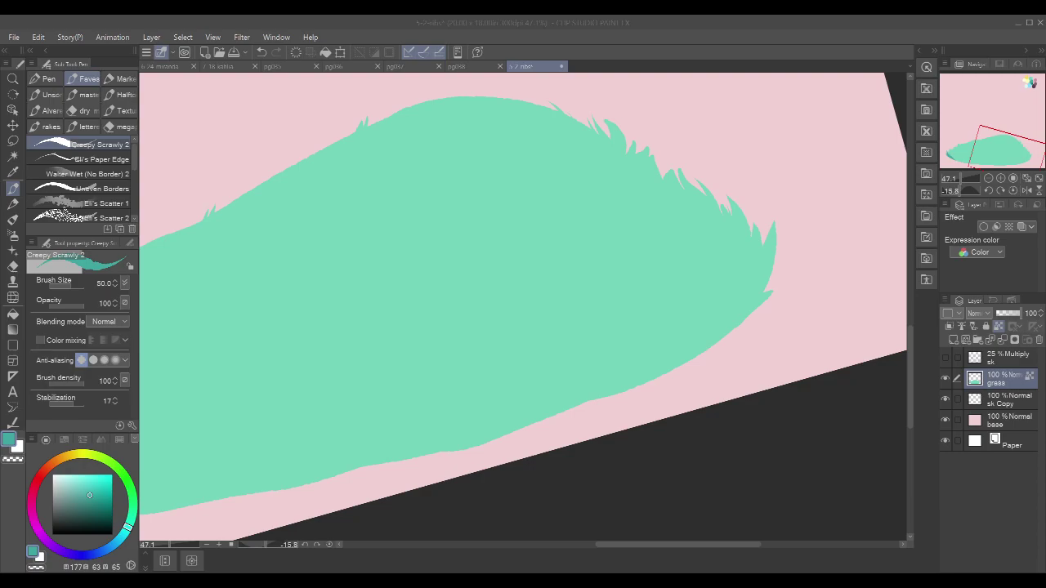
left_click(645, 19)
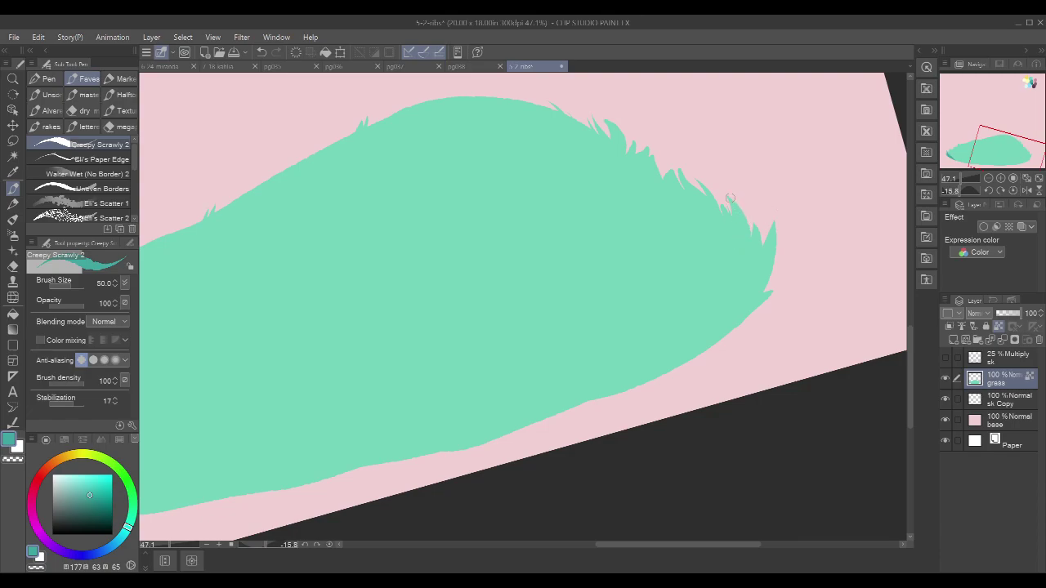
left_click_drag(731, 198, 733, 292)
left_click_drag(738, 204, 729, 303)
left_click_drag(730, 244, 714, 331)
mouse_move(754, 229)
left_mouse_down()
mouse_move(737, 304)
mouse_move(762, 303)
left_mouse_up()
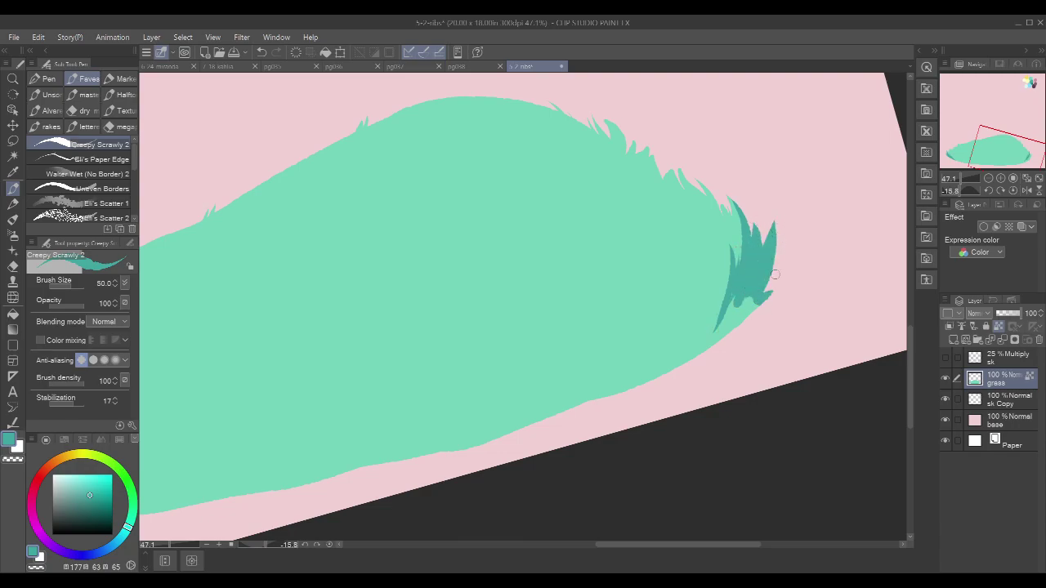
Step: Restore the canvas rotation and continue the teal fringe along the mound's lower left edge with short blades
left_click_drag(684, 329, 770, 382)
key("r")
key("p")
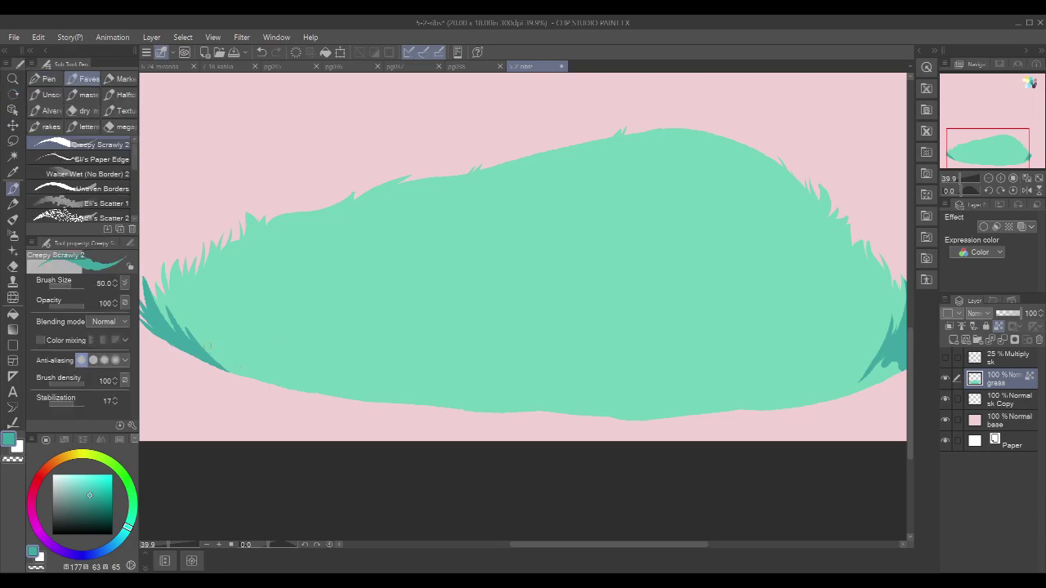
left_click_drag(203, 343, 231, 394)
left_click_drag(222, 352, 259, 411)
mouse_move(231, 360)
left_mouse_down()
mouse_move(247, 406)
mouse_move(235, 350)
mouse_move(226, 347)
mouse_move(255, 361)
mouse_move(258, 379)
mouse_move(226, 349)
left_mouse_up()
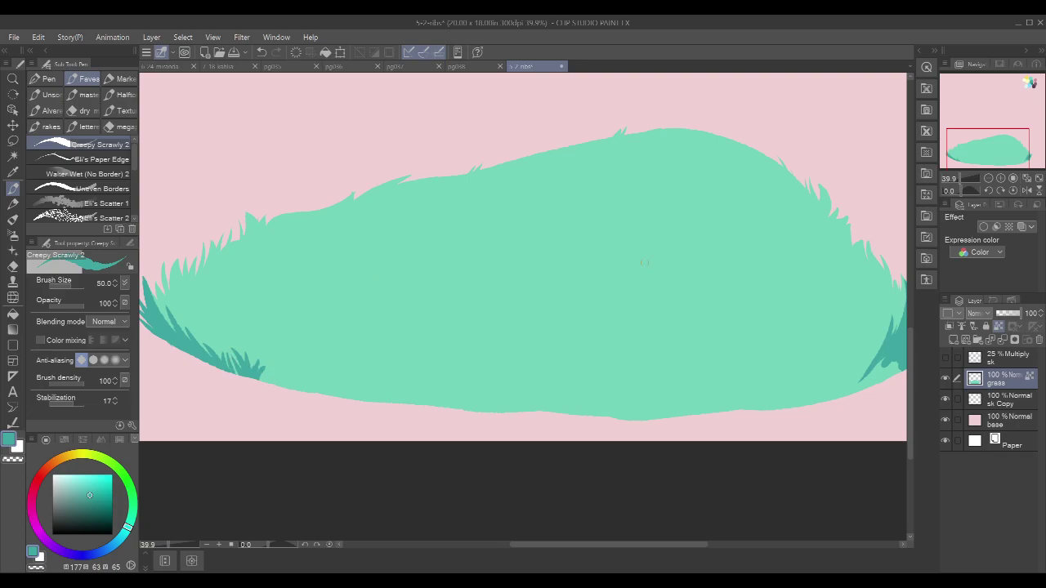
left_click_drag(225, 345, 244, 393)
Step: Fill out the teal shading under the mound's right tip with blades along the lower right edge, redoing an unsatisfactory stroke
scroll(852, 341, "right", 1)
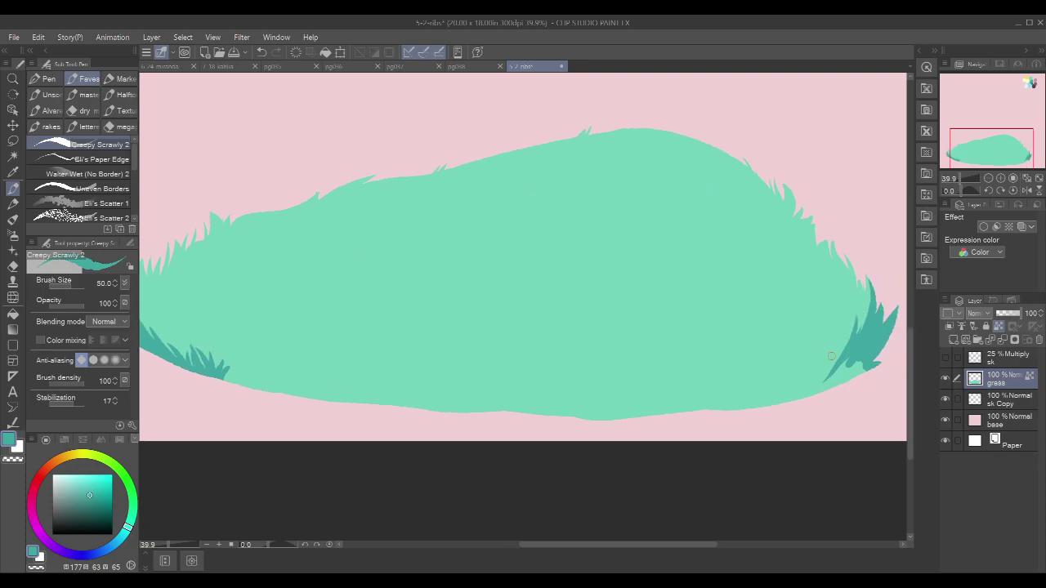
left_click_drag(829, 349, 809, 395)
left_click_drag(832, 352, 817, 394)
key("ctrl+z")
mouse_move(832, 349)
left_mouse_down()
mouse_move(803, 416)
mouse_move(853, 355)
mouse_move(836, 371)
mouse_move(856, 356)
mouse_move(876, 364)
mouse_move(868, 379)
mouse_move(865, 368)
mouse_move(832, 392)
mouse_move(829, 346)
mouse_move(811, 386)
mouse_move(815, 361)
mouse_move(803, 398)
left_mouse_up()
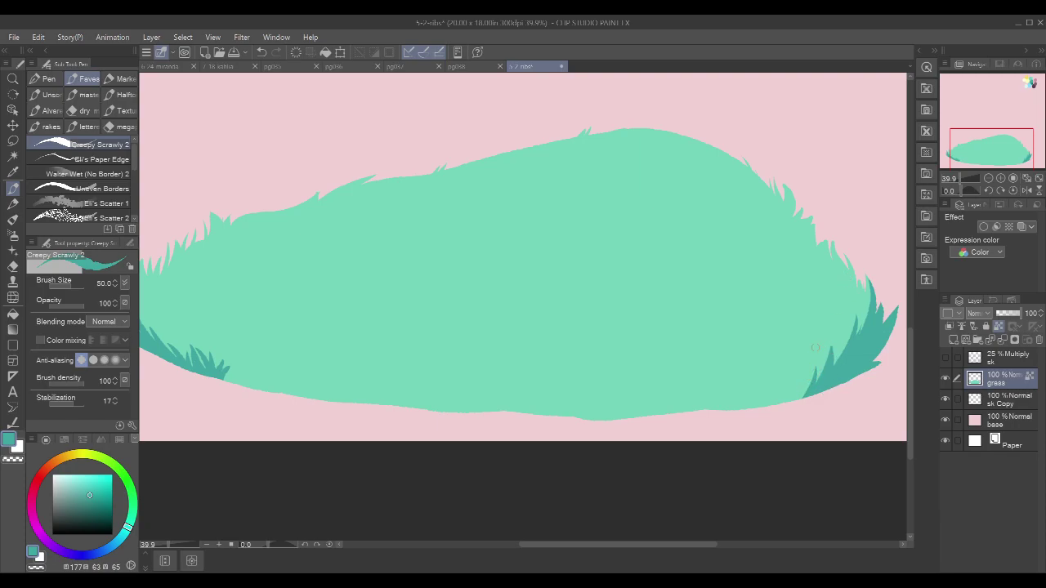
left_click_drag(799, 375, 795, 399)
Step: Lengthen the lower left teal fringe toward the mound's centre with small blades, undoing unsatisfactory strokes
scroll(847, 328, "down", 2)
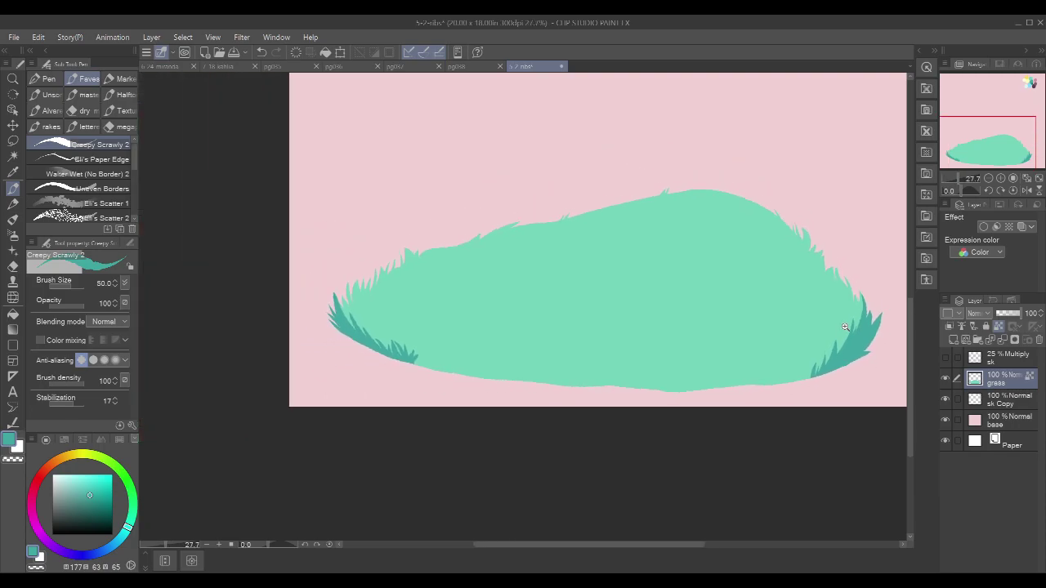
scroll(846, 326, "up", 1)
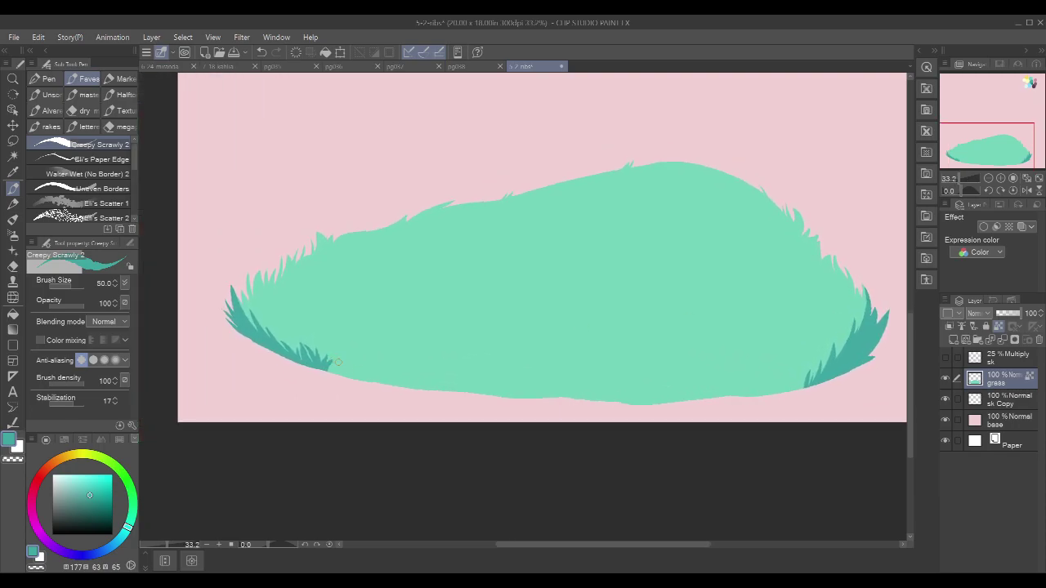
left_click_drag(340, 357, 332, 375)
scroll(348, 364, "up", 3)
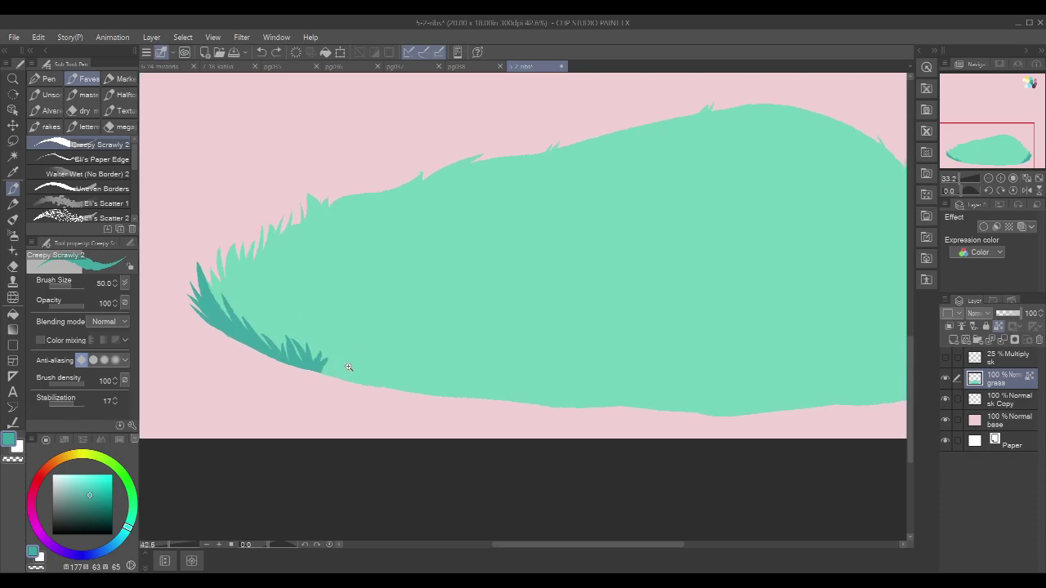
mouse_move(337, 358)
left_mouse_down()
mouse_move(323, 375)
mouse_move(337, 367)
mouse_move(331, 379)
mouse_move(370, 387)
mouse_move(344, 373)
mouse_move(350, 356)
mouse_move(329, 383)
left_mouse_up()
key("ctrl+z")
key("ctrl+z")
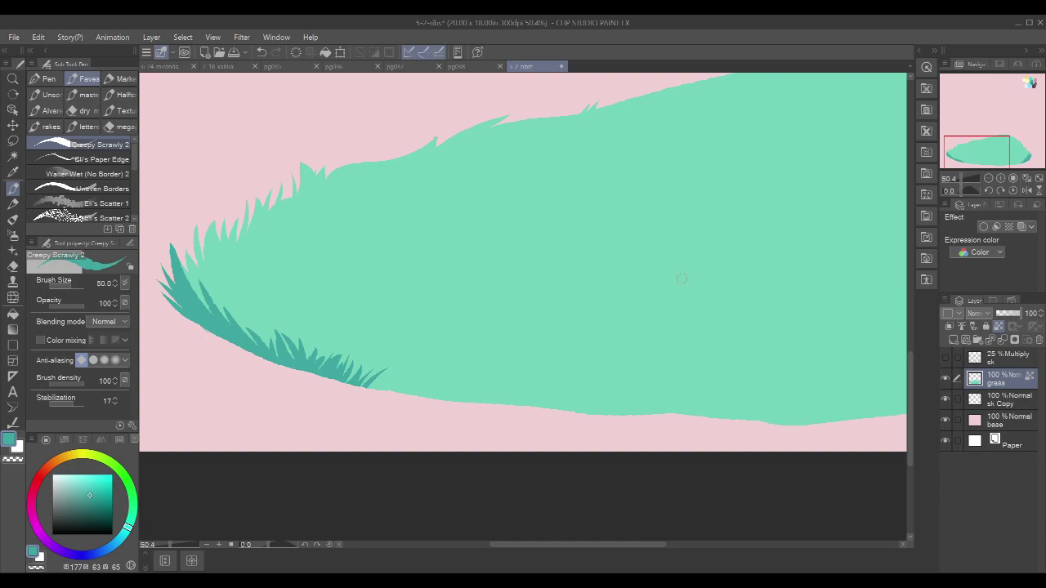
Step: Show the sk layer again and paint a row of right-leaning teal blades along the bottom edge, right of the mound's centre
scroll(681, 289, "down", 4)
left_click_drag(836, 271, 720, 290)
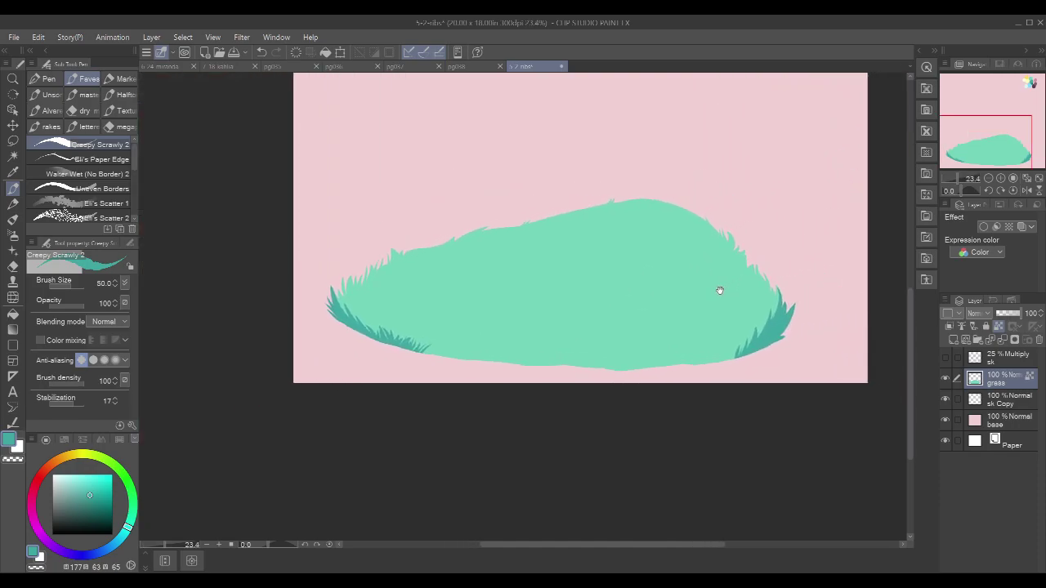
scroll(757, 352, "up", 3)
left_click_drag(750, 346, 769, 304)
mouse_move(710, 372)
left_mouse_down()
mouse_move(715, 334)
mouse_move(704, 341)
mouse_move(705, 324)
mouse_move(785, 344)
left_mouse_up()
left_click(945, 357)
left_click_drag(581, 418, 614, 388)
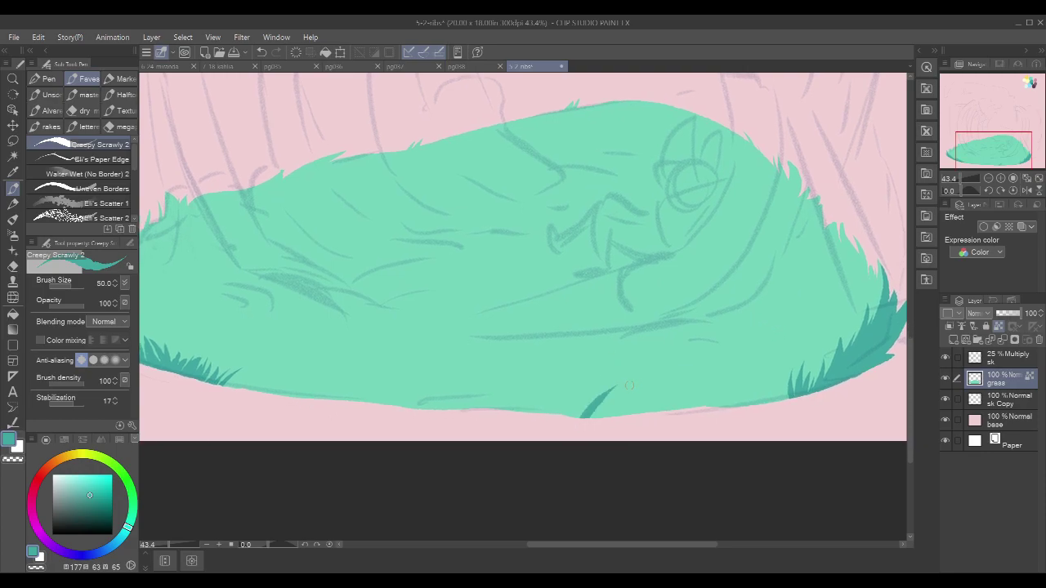
left_click_drag(585, 420, 636, 382)
mouse_move(576, 419)
left_mouse_down()
mouse_move(592, 393)
mouse_move(588, 377)
mouse_move(590, 389)
mouse_move(665, 379)
left_mouse_up()
mouse_move(616, 418)
left_mouse_down()
mouse_move(667, 381)
mouse_move(645, 395)
mouse_move(717, 376)
left_mouse_up()
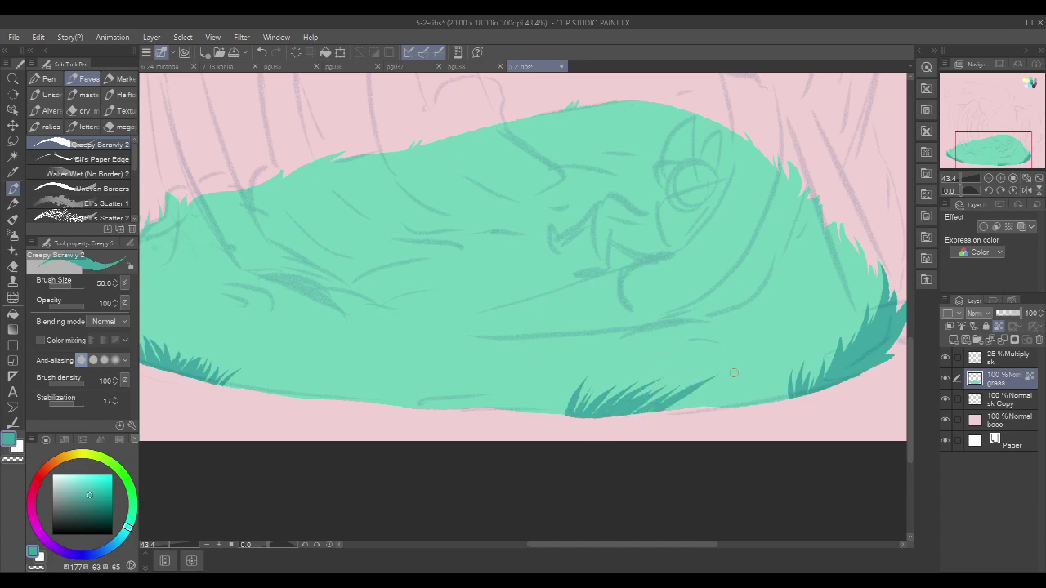
key("ctrl+z")
left_click_drag(656, 414, 707, 379)
mouse_move(626, 422)
left_mouse_down()
mouse_move(695, 380)
mouse_move(647, 410)
mouse_move(720, 373)
mouse_move(673, 411)
mouse_move(718, 385)
left_mouse_up()
left_click_drag(678, 419, 752, 380)
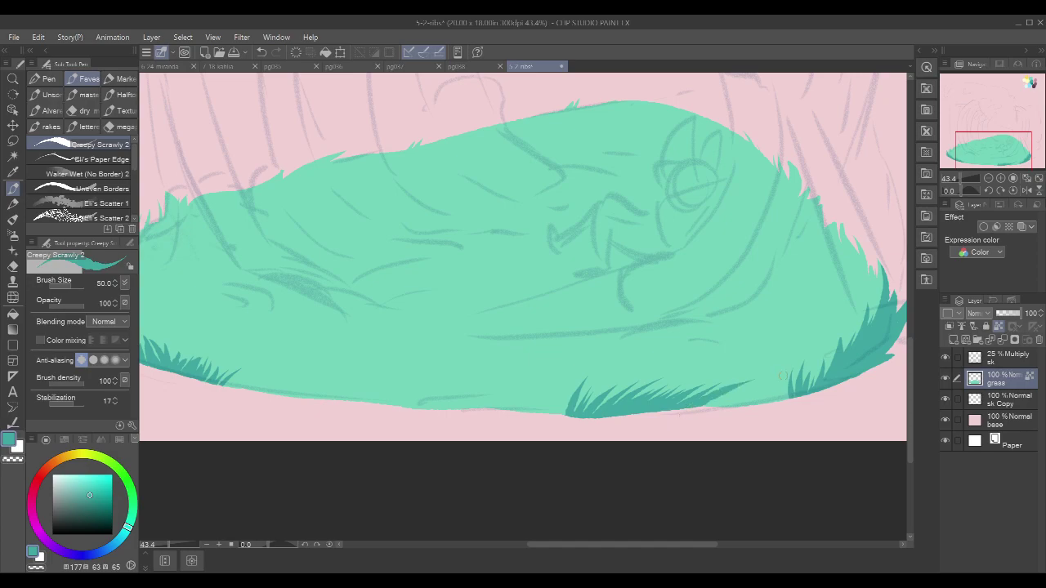
Step: Bridge the gap between the bottom-centre teal row and the right tip's shading with upward teal blades
mouse_move(688, 414)
left_mouse_down()
mouse_move(722, 387)
mouse_move(707, 402)
left_mouse_up()
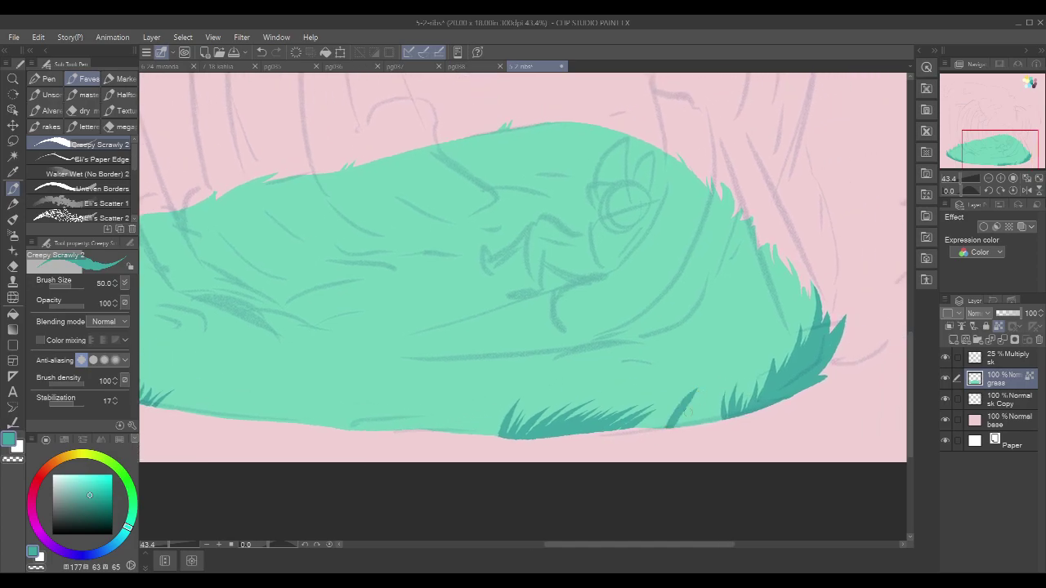
mouse_move(661, 430)
left_mouse_down()
mouse_move(702, 402)
mouse_move(668, 436)
mouse_move(709, 388)
mouse_move(658, 435)
mouse_move(672, 393)
left_mouse_up()
mouse_move(650, 433)
left_mouse_down()
mouse_move(672, 401)
mouse_move(650, 415)
left_mouse_up()
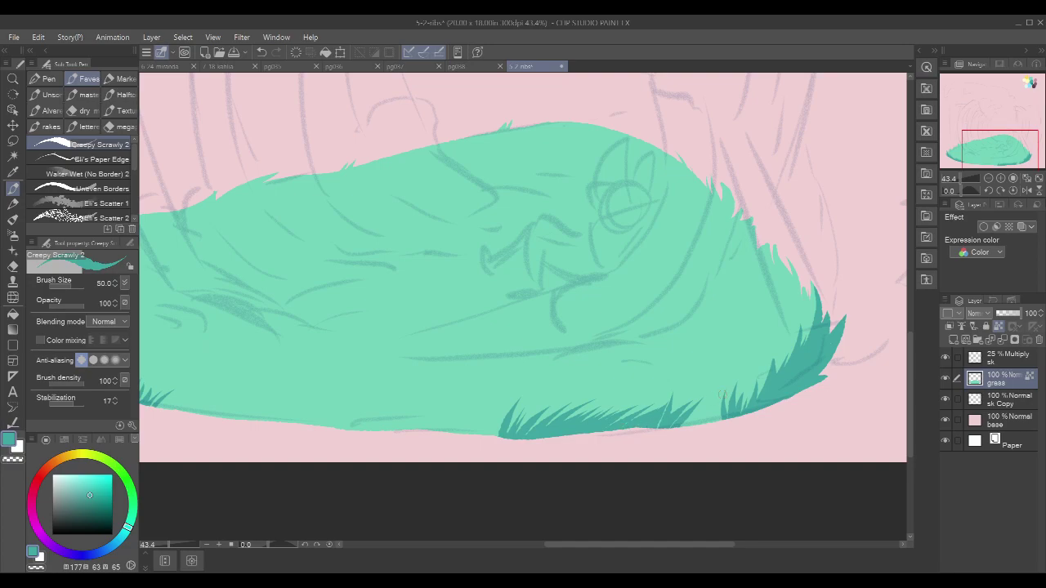
mouse_move(684, 431)
left_mouse_down()
mouse_move(747, 387)
mouse_move(702, 433)
mouse_move(723, 381)
left_mouse_up()
mouse_move(711, 429)
left_mouse_down()
mouse_move(728, 399)
mouse_move(697, 426)
mouse_move(734, 392)
mouse_move(679, 434)
mouse_move(796, 365)
mouse_move(727, 423)
mouse_move(749, 384)
left_mouse_up()
left_click_drag(725, 420, 729, 396)
Step: Add upright blades to the bottom-centre row's left end and extend the lower left fringe with longer right-leaning teal blades
left_click_drag(645, 400, 796, 394)
left_click_drag(639, 428, 643, 389)
mouse_move(647, 433)
left_mouse_down()
mouse_move(665, 386)
mouse_move(638, 400)
mouse_move(638, 435)
mouse_move(623, 406)
left_mouse_up()
left_click_drag(310, 407, 356, 375)
mouse_move(321, 409)
left_mouse_down()
mouse_move(349, 379)
mouse_move(334, 378)
mouse_move(368, 381)
left_mouse_up()
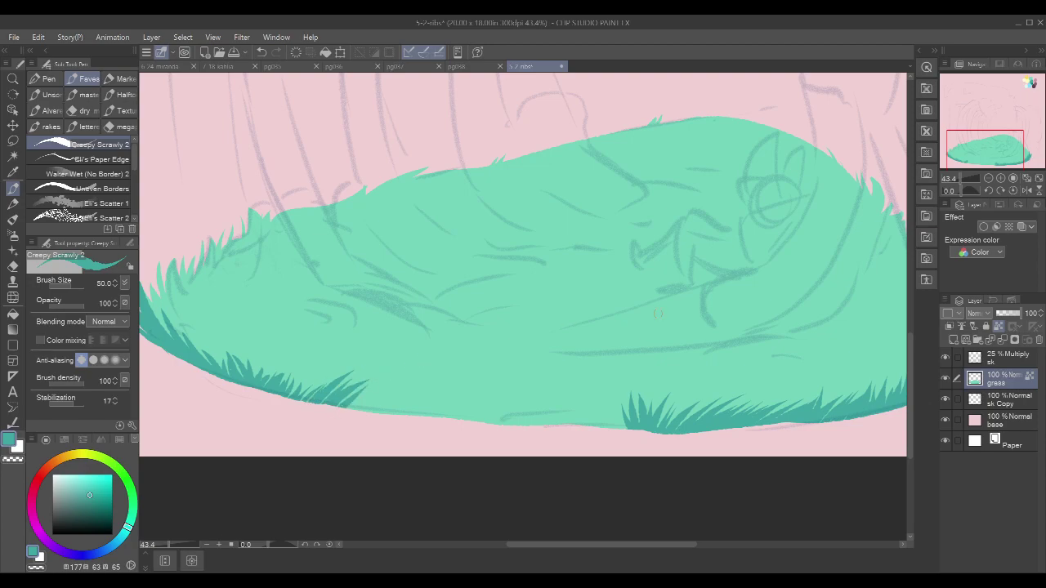
left_click_drag(316, 409, 350, 379)
left_click_drag(299, 403, 333, 370)
left_click_drag(287, 400, 310, 369)
mouse_move(252, 397)
left_mouse_down()
mouse_move(254, 354)
mouse_move(280, 357)
left_mouse_up()
left_click_drag(641, 315, 619, 307)
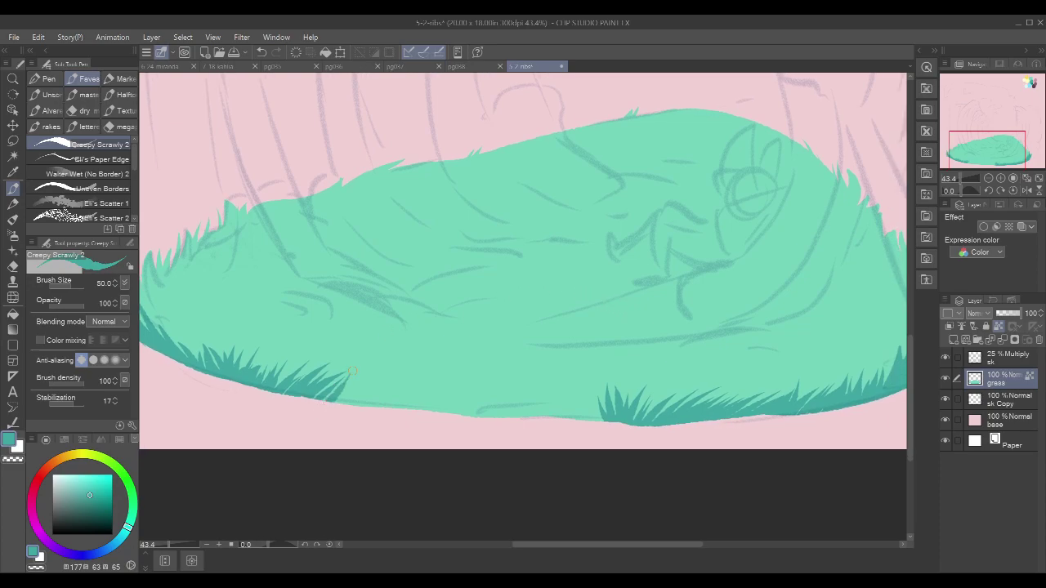
mouse_move(323, 405)
left_mouse_down()
mouse_move(339, 385)
mouse_move(326, 388)
mouse_move(351, 372)
mouse_move(371, 378)
left_mouse_up()
Step: Extend the bottom-centre teal row leftward with upright and left-leaning blades
mouse_move(585, 420)
left_mouse_down()
mouse_move(582, 384)
mouse_move(598, 389)
mouse_move(568, 401)
mouse_move(559, 394)
mouse_move(605, 401)
left_mouse_up()
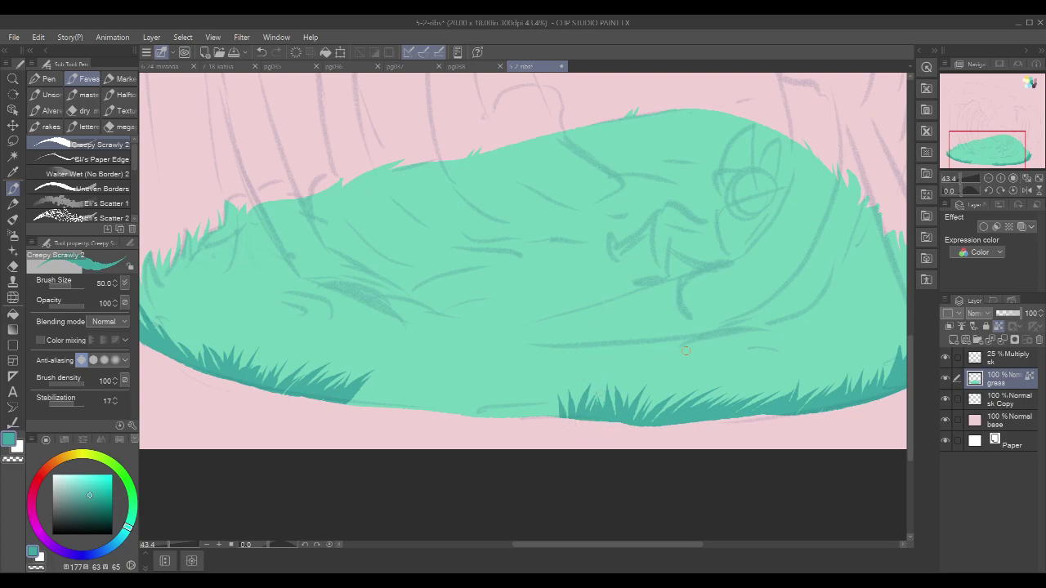
left_click_drag(624, 332, 660, 335)
left_click_drag(573, 419, 586, 393)
mouse_move(570, 428)
left_mouse_down()
mouse_move(550, 379)
mouse_move(555, 395)
mouse_move(539, 388)
left_mouse_up()
left_click_drag(536, 428, 531, 392)
left_click_drag(583, 426, 593, 398)
mouse_move(534, 426)
left_mouse_down()
mouse_move(541, 394)
mouse_move(521, 401)
left_mouse_up()
Step: Close the remaining gap in the bottom fringe with teal blades and compare the mound with the sk layer hidden and shown
mouse_move(443, 418)
left_mouse_down()
mouse_move(442, 379)
mouse_move(420, 387)
mouse_move(409, 374)
left_mouse_up()
mouse_move(402, 410)
left_mouse_down()
mouse_move(395, 382)
mouse_move(384, 395)
mouse_move(422, 387)
mouse_move(408, 382)
left_mouse_up()
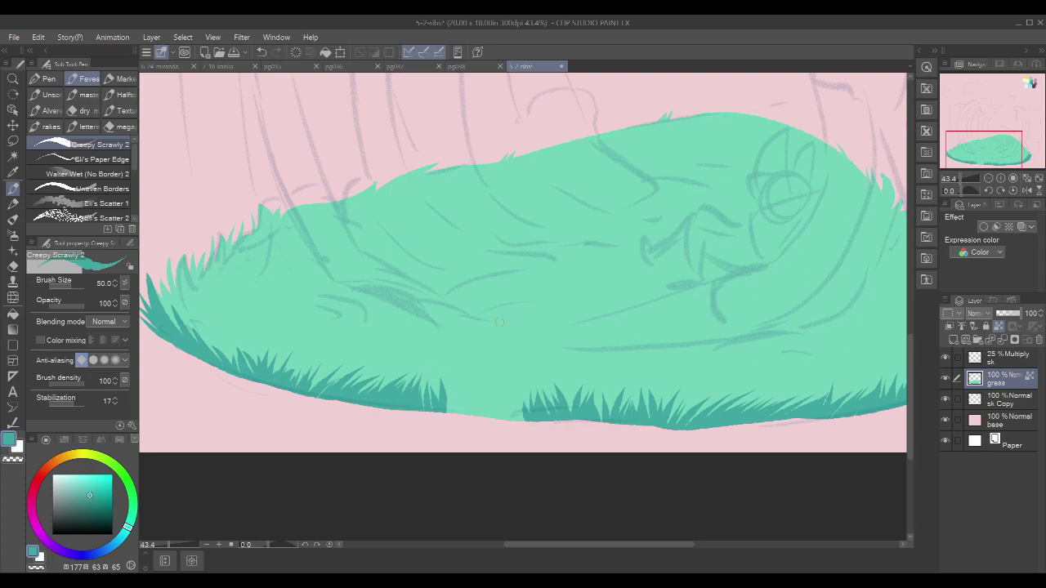
mouse_move(447, 413)
left_mouse_down()
mouse_move(454, 374)
mouse_move(470, 387)
left_mouse_up()
mouse_move(474, 425)
left_mouse_down()
mouse_move(479, 392)
mouse_move(469, 390)
mouse_move(503, 382)
left_mouse_up()
mouse_move(506, 421)
left_mouse_down()
mouse_move(522, 382)
mouse_move(505, 384)
left_mouse_up()
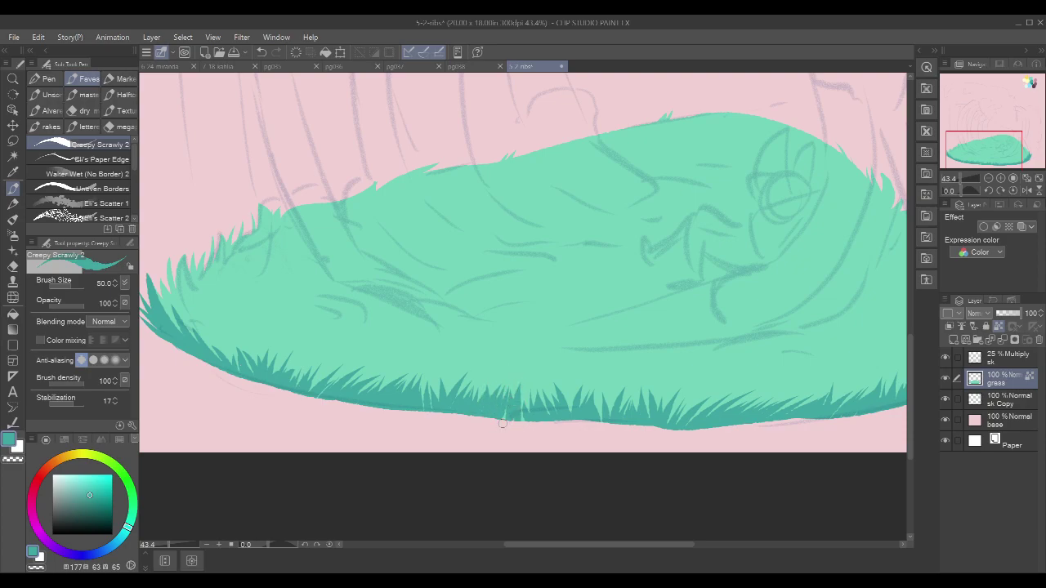
left_click_drag(524, 425, 527, 394)
left_click_drag(601, 428, 605, 406)
left_click_drag(790, 335, 735, 333)
left_click_drag(886, 281, 755, 312)
left_click_drag(719, 397, 725, 376)
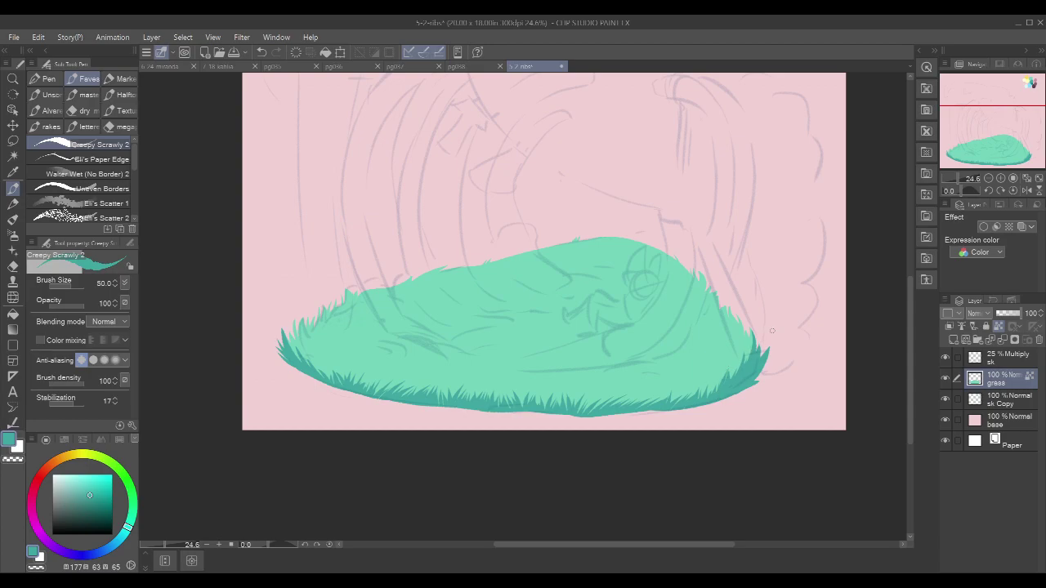
left_click(945, 358)
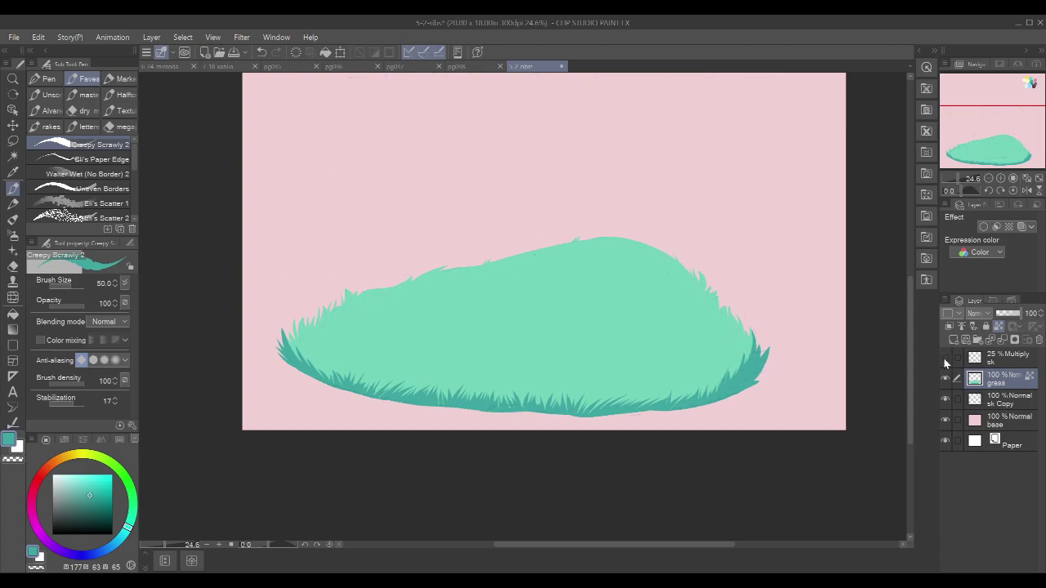
left_click(944, 358)
Step: Pick the pale yellow swatch and try it on the mound at 50 brush opacity, undoing the trial stroke
mouse_move(861, 241)
left_mouse_down()
mouse_move(818, 280)
mouse_move(797, 384)
left_mouse_up()
left_click_drag(896, 331, 887, 396)
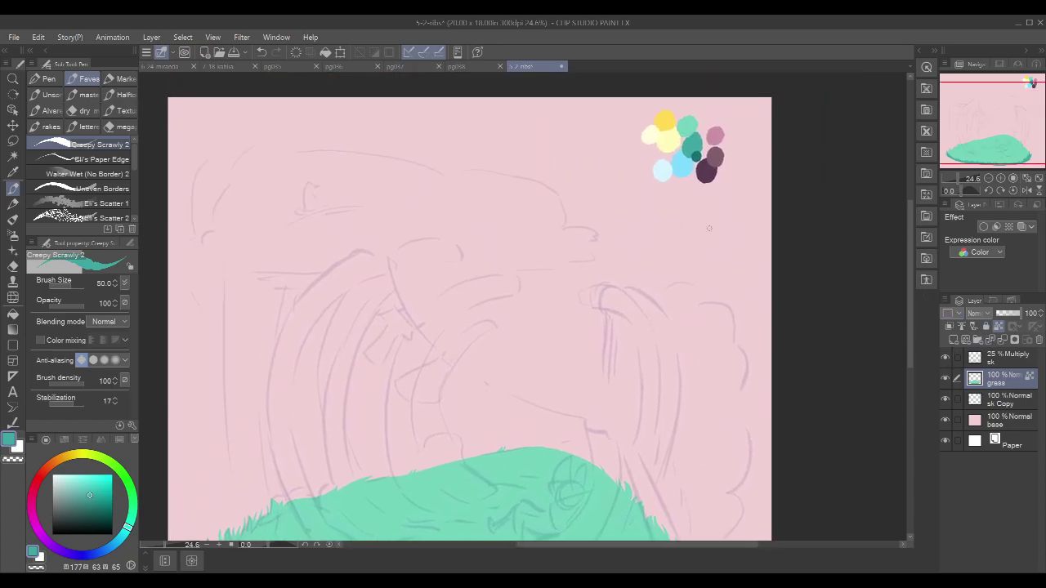
left_click(672, 139, "alt")
left_click_drag(560, 395, 634, 269)
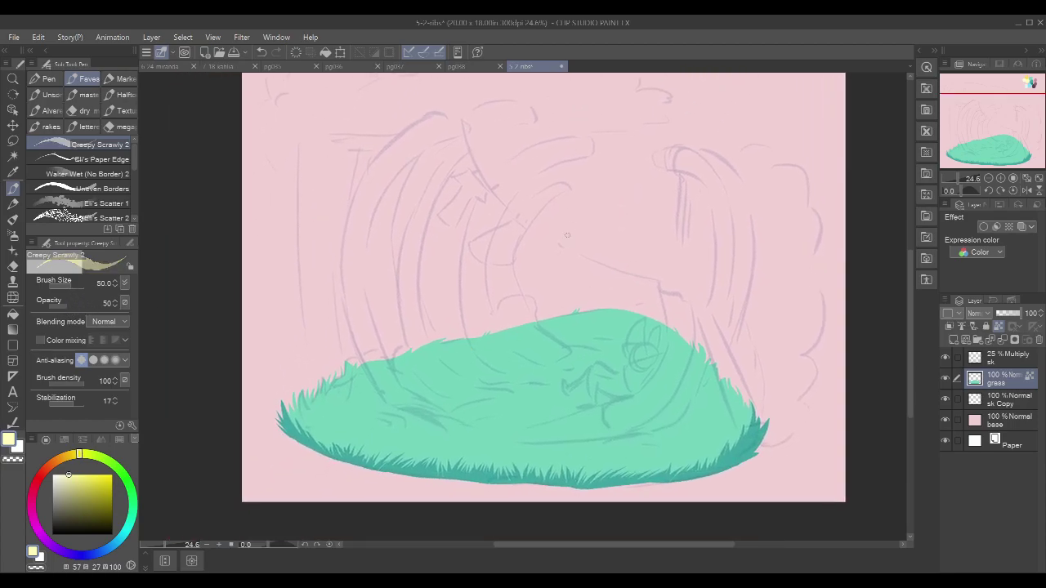
mouse_move(506, 354)
left_mouse_down()
mouse_move(533, 369)
mouse_move(515, 350)
mouse_move(553, 352)
left_mouse_up()
key("ctrl+z")
Step: Sample a light green from a pale yellow scribble over the mint at 38 brush opacity, undoing the test strokes
left_click(55, 304)
key("ctrl+z")
left_click(91, 219)
left_click(62, 304)
left_click_drag(518, 345, 560, 410)
key("ctrl+z")
left_click(97, 247)
mouse_move(503, 350)
left_mouse_down()
mouse_move(524, 388)
mouse_move(546, 401)
left_mouse_up()
key("ctrl+z")
mouse_move(479, 372)
left_mouse_down()
mouse_move(502, 403)
mouse_move(534, 405)
mouse_move(576, 374)
left_mouse_up()
left_click(517, 399, "alt")
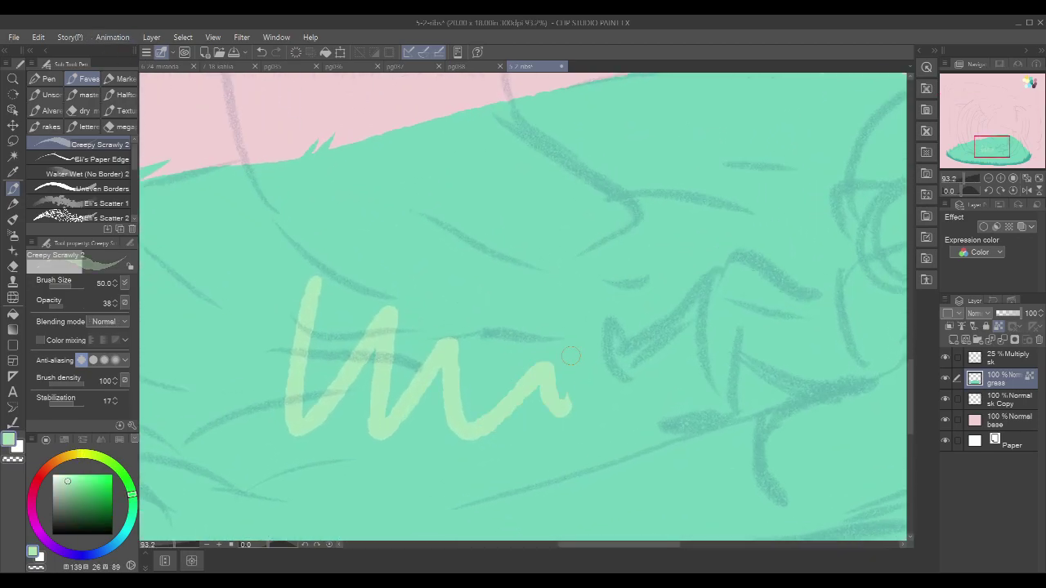
key("ctrl+z")
scroll(576, 363, "down", 5)
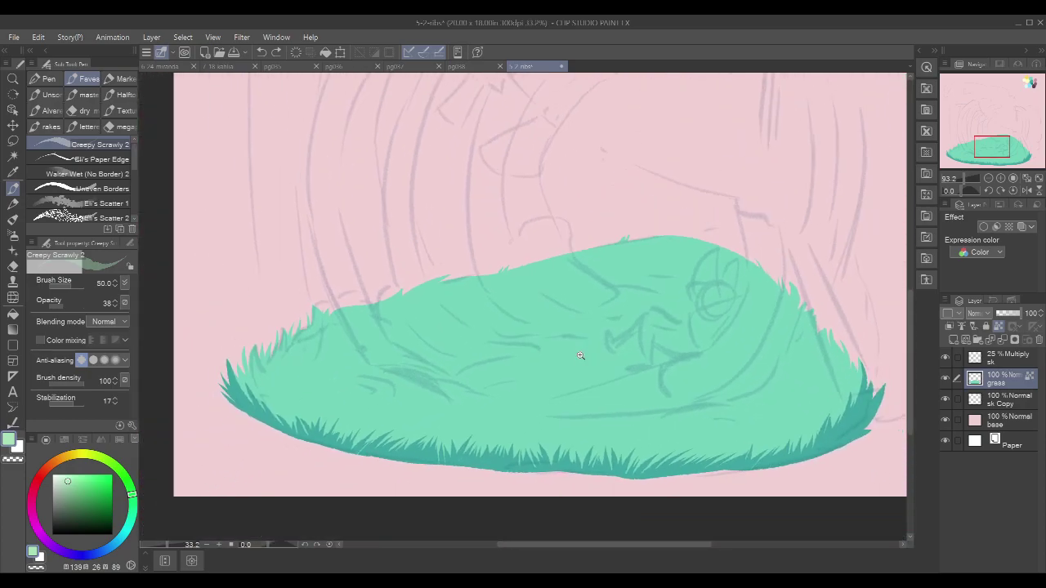
Step: Examine the grassy mound close up and within the whole scene, with the sk layer hidden and shown
left_click_drag(851, 303, 815, 303)
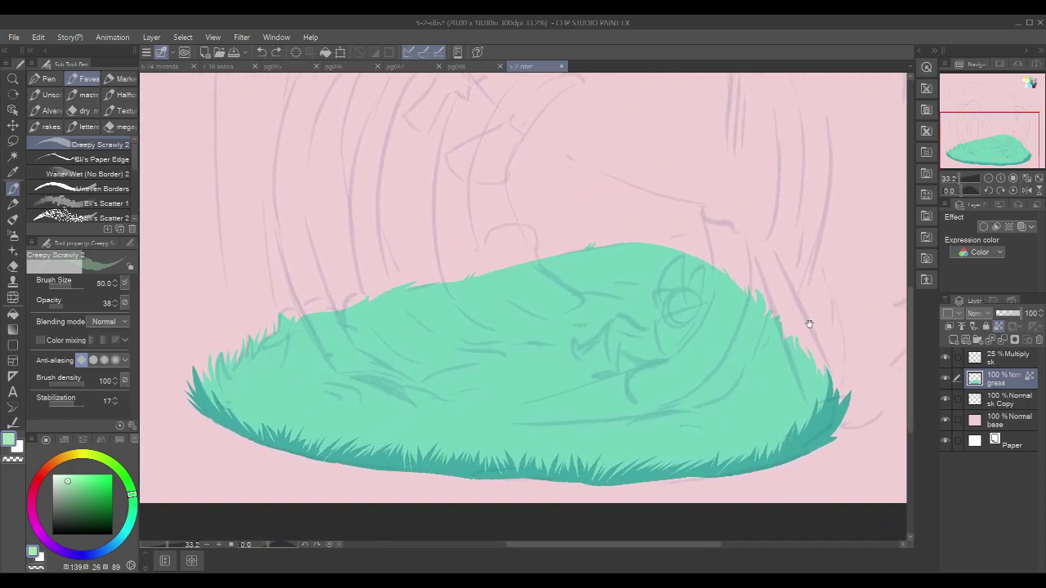
left_click_drag(735, 259, 736, 257)
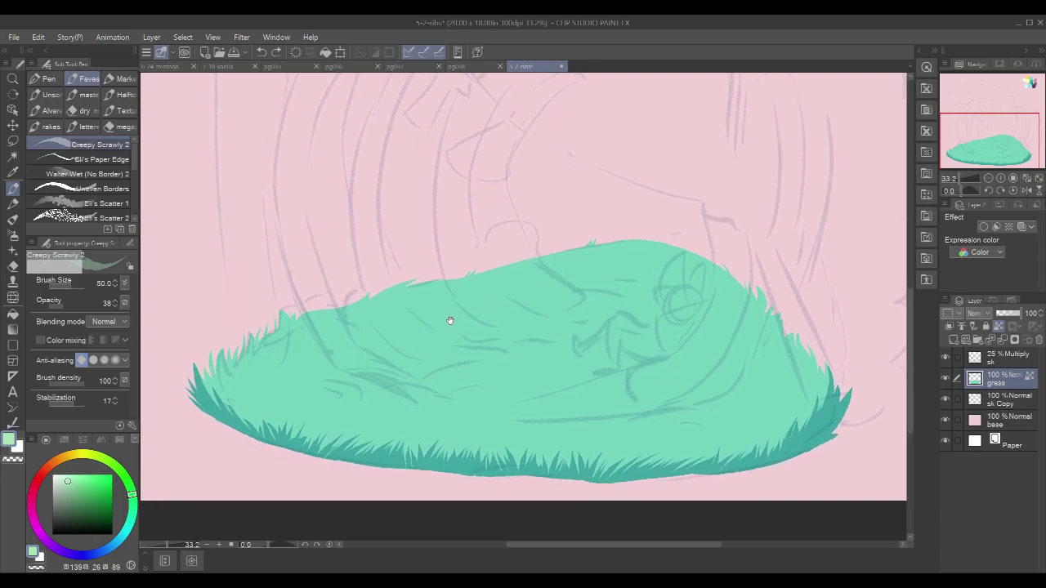
left_click_drag(450, 320, 456, 325)
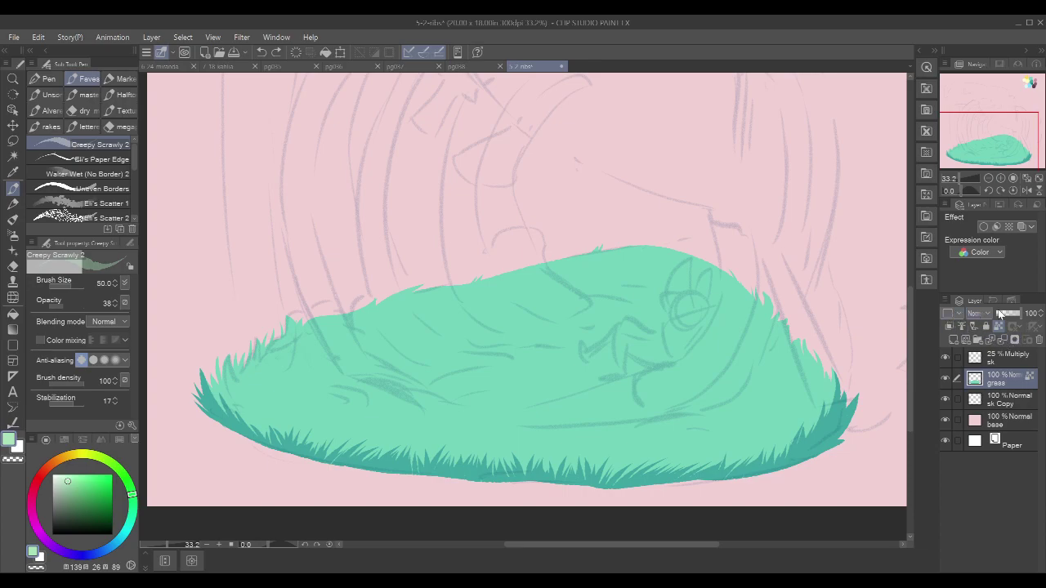
left_click(945, 356)
left_click(945, 356)
scroll(830, 324, "down", 3)
left_click_drag(830, 325, 726, 375)
scroll(605, 389, "up", 3)
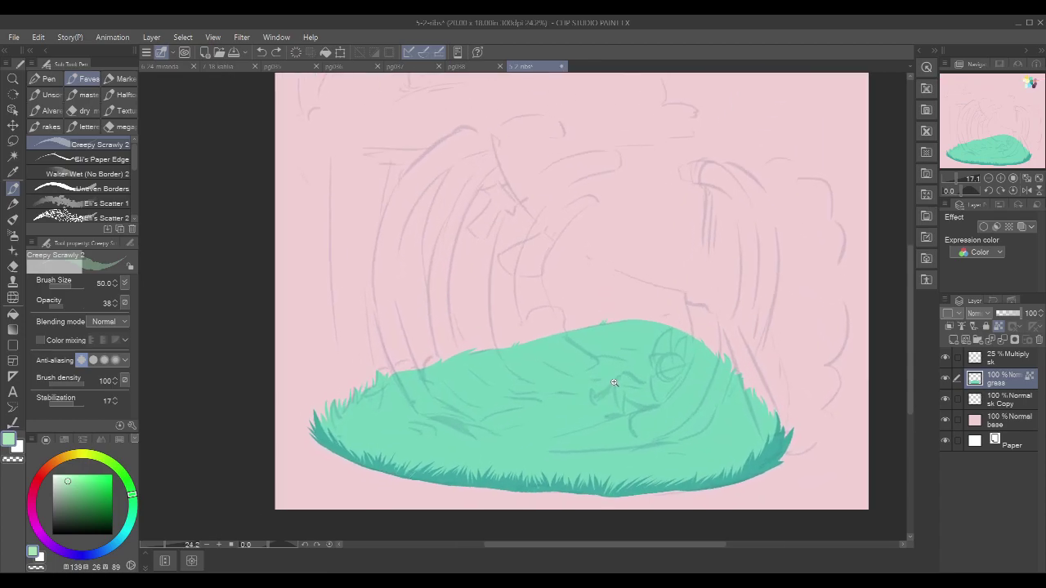
left_click_drag(458, 358, 465, 347)
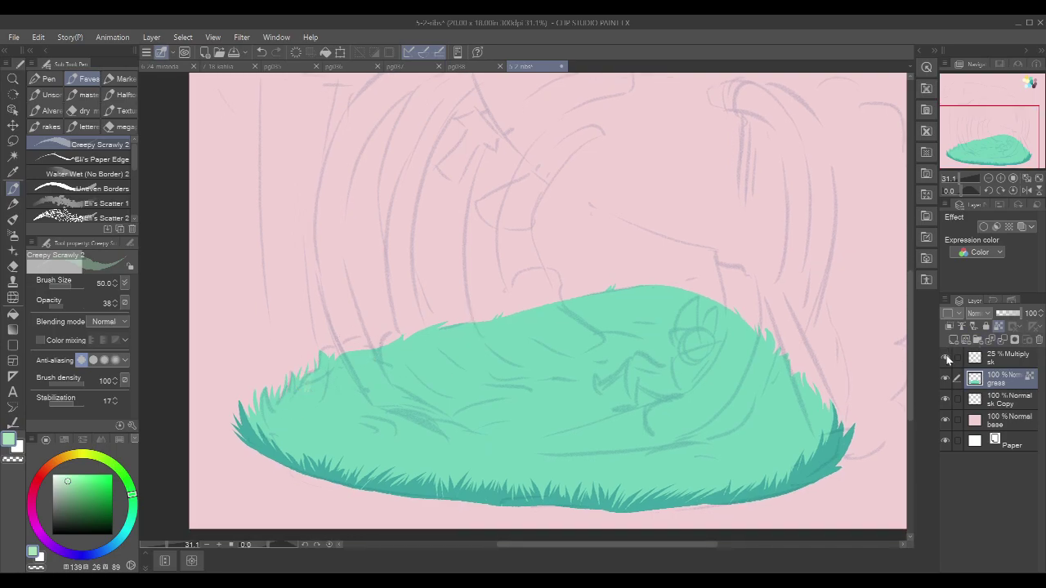
left_click(945, 358)
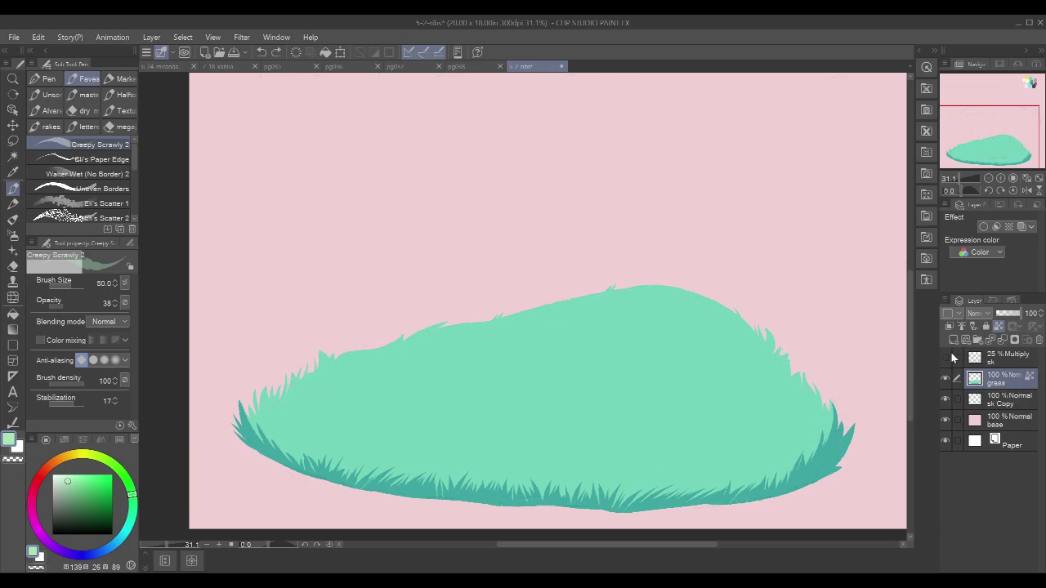
left_click(945, 359)
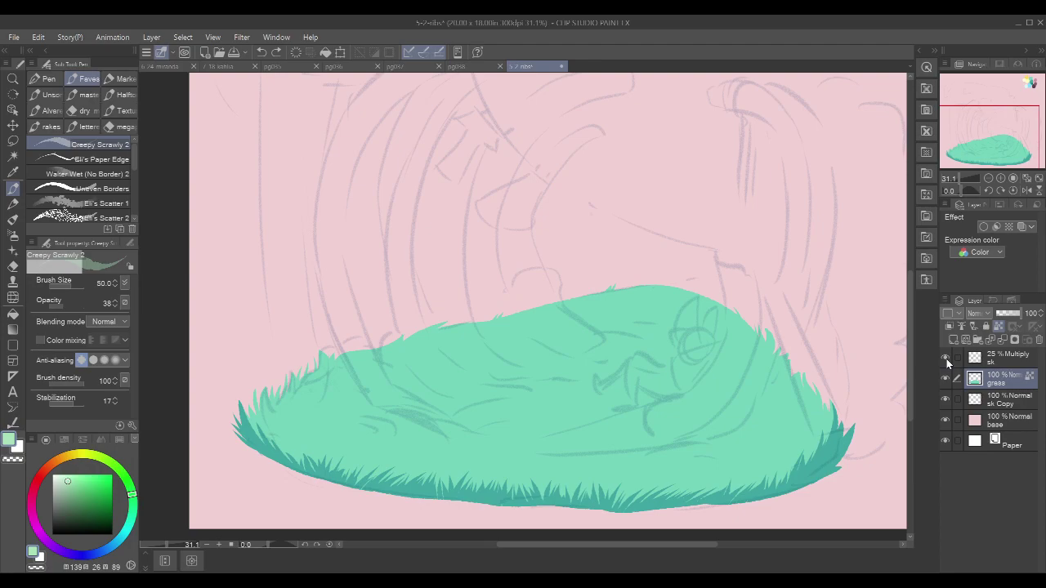
left_click_drag(766, 437, 711, 415)
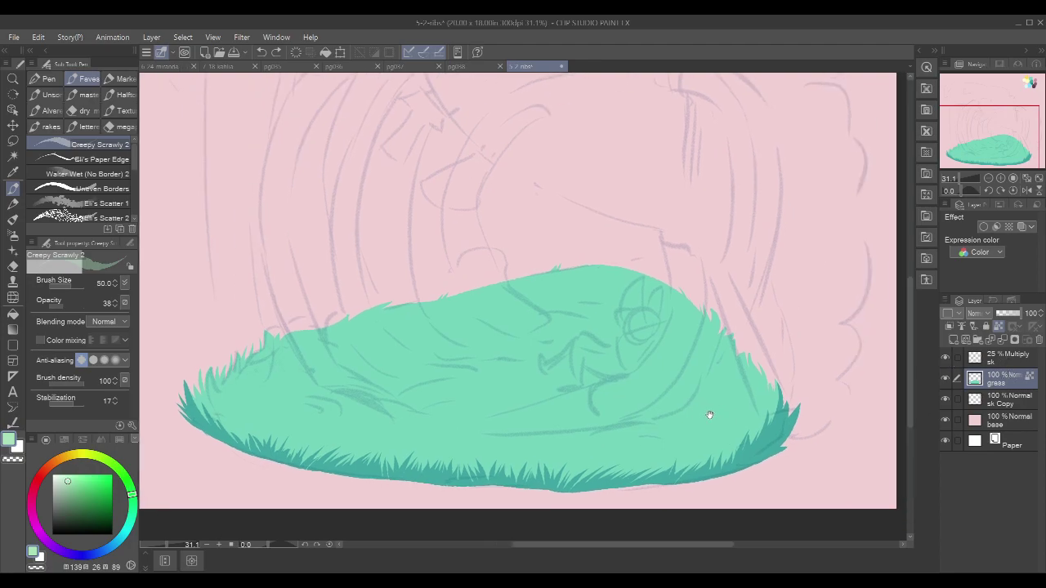
Step: Add a new layer above the grass layer and name it dirt
left_click(952, 340)
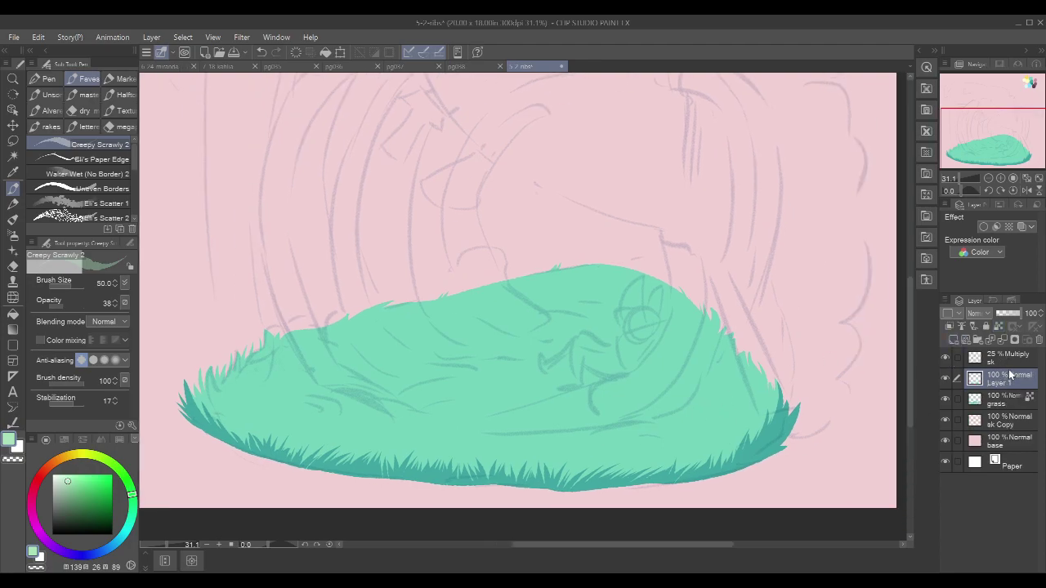
double_click(1008, 373)
type("dirt")
key("Return")
Step: Sample the muted mauve swatch from the palette and set the brush opacity to 100
scroll(730, 346, "up", 10)
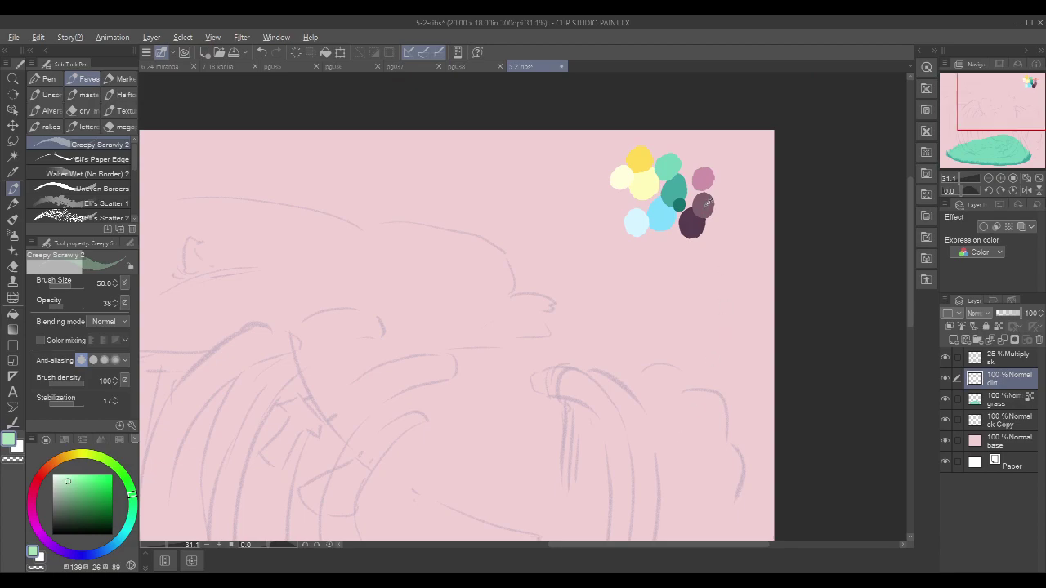
left_click(704, 205, "alt")
scroll(552, 443, "down", 10)
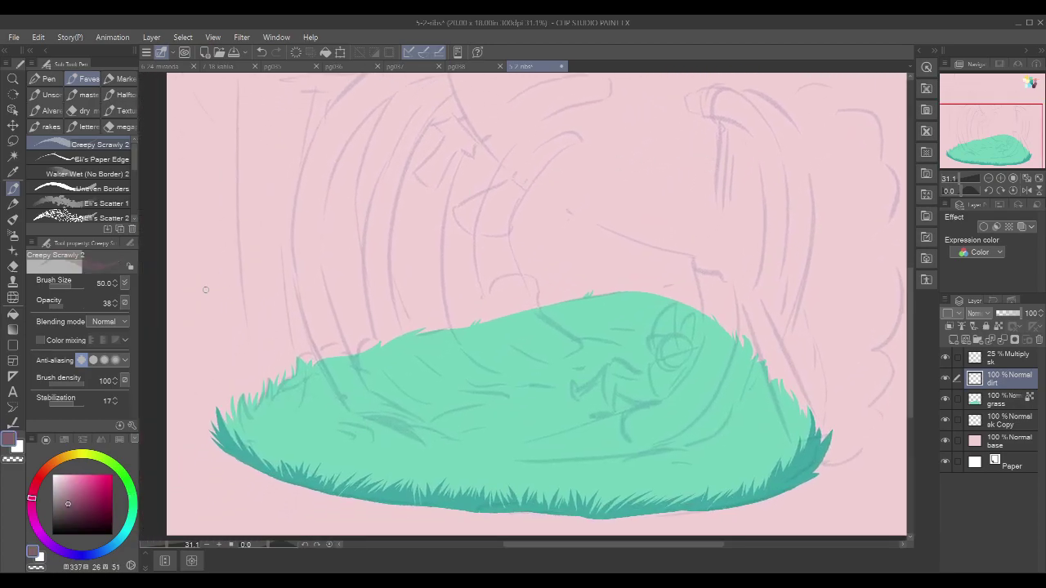
left_click_drag(68, 309, 123, 304)
scroll(630, 303, "down", 2)
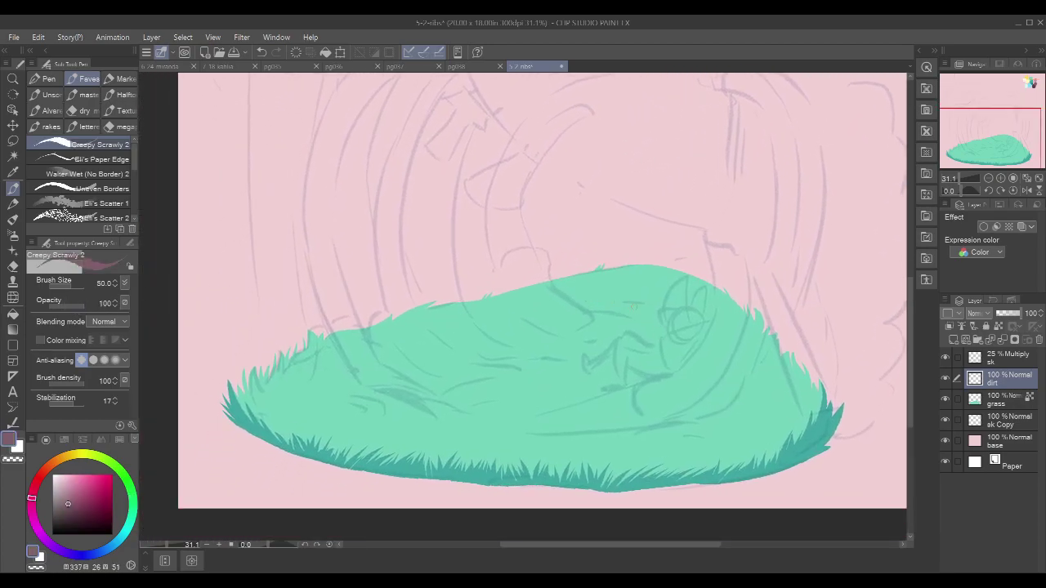
Step: Paint a tapered mauve dirt mark below the mound's crest and a short line along the crest
mouse_move(615, 300)
left_mouse_down()
mouse_move(644, 293)
mouse_move(582, 313)
mouse_move(642, 305)
left_mouse_up()
left_click_drag(593, 308, 614, 303)
left_click_drag(683, 272, 644, 269)
key("ctrl+z")
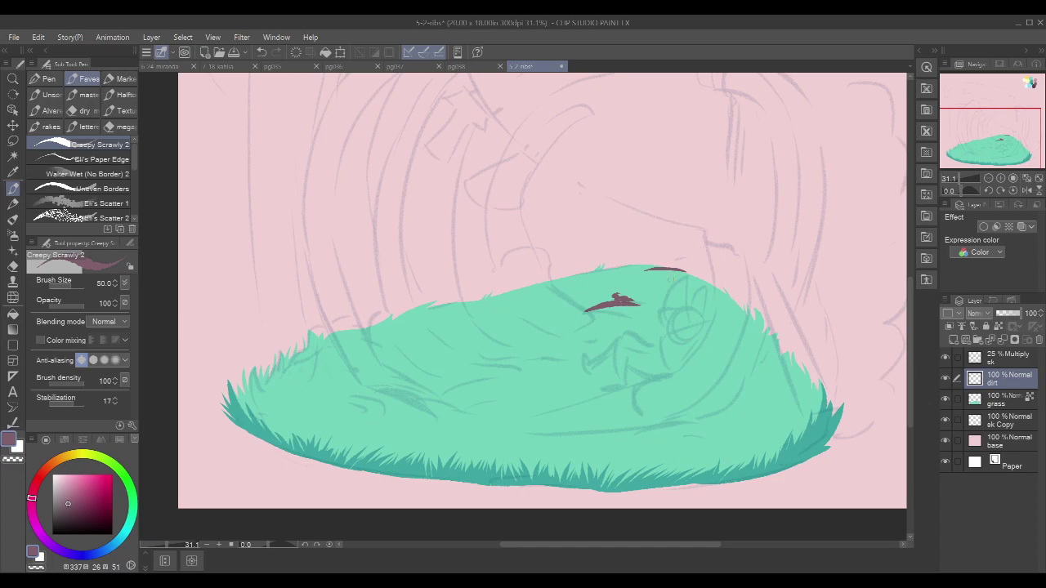
Step: Outline the upper end of the dirt patch with wavy lines running down from the crest on both sides
left_click_drag(651, 268, 619, 284)
key("ctrl+z")
mouse_move(627, 281)
left_mouse_down()
mouse_move(606, 289)
mouse_move(615, 295)
left_mouse_up()
mouse_move(686, 270)
left_mouse_down()
mouse_move(658, 281)
mouse_move(678, 307)
left_mouse_up()
left_click_drag(734, 284, 745, 267)
left_click_drag(692, 291, 697, 301)
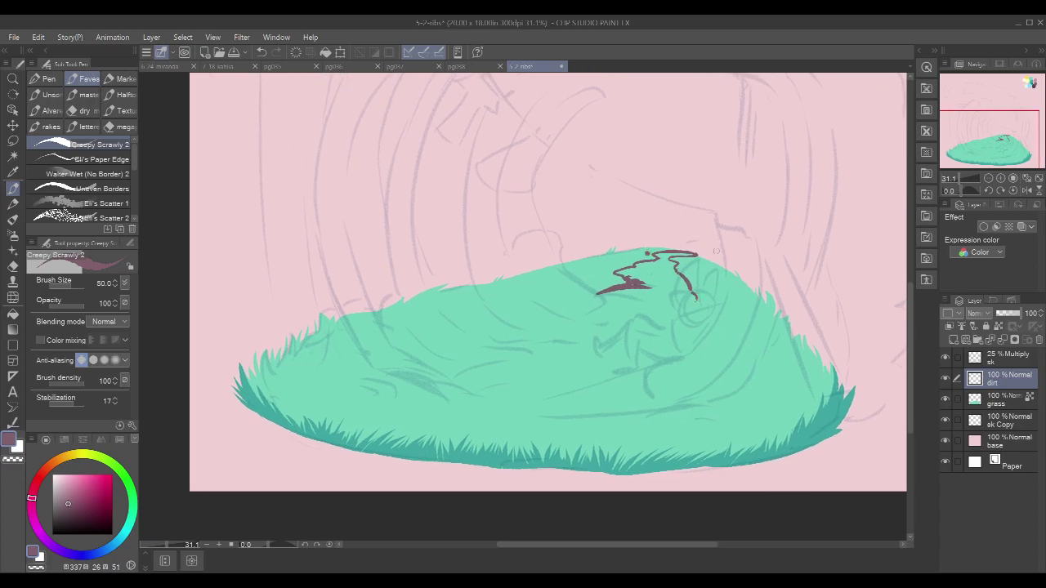
Step: Add small mauve dirt specks beside the upper left edge of the dirt outline
scroll(666, 256, "up", 3)
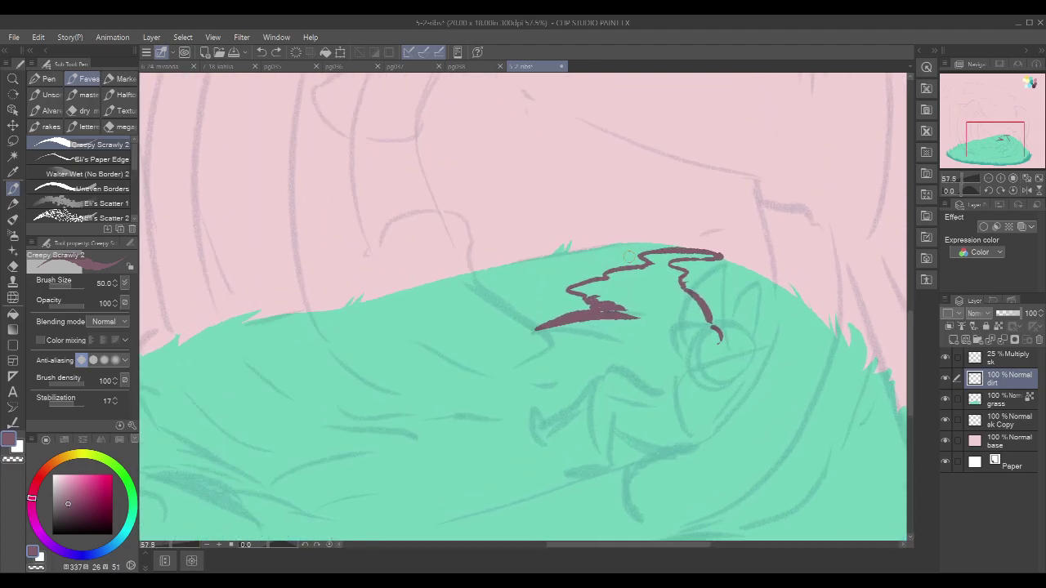
left_click_drag(624, 256, 632, 255)
scroll(751, 288, "down", 1)
key("c")
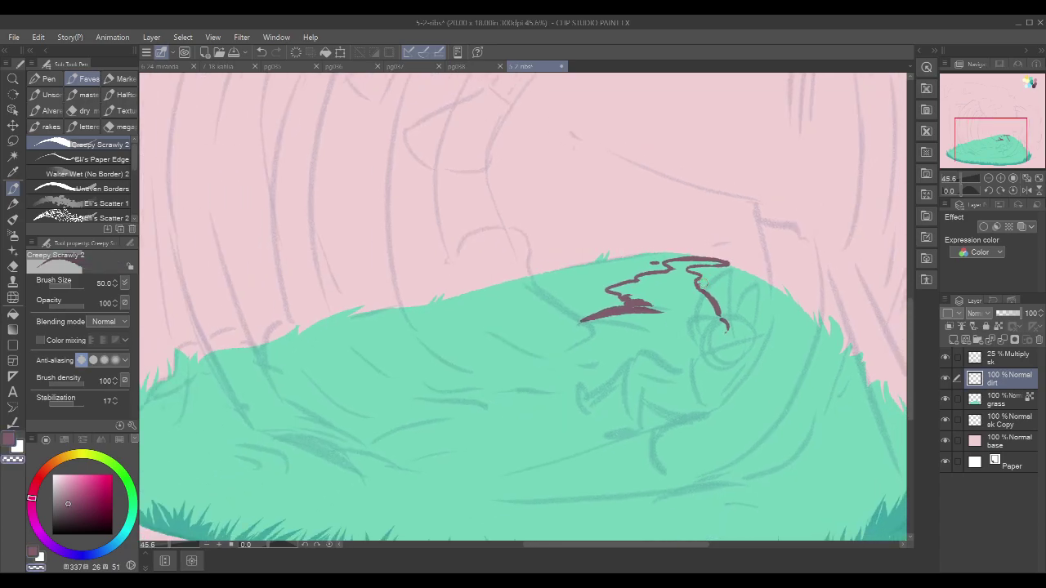
key("c")
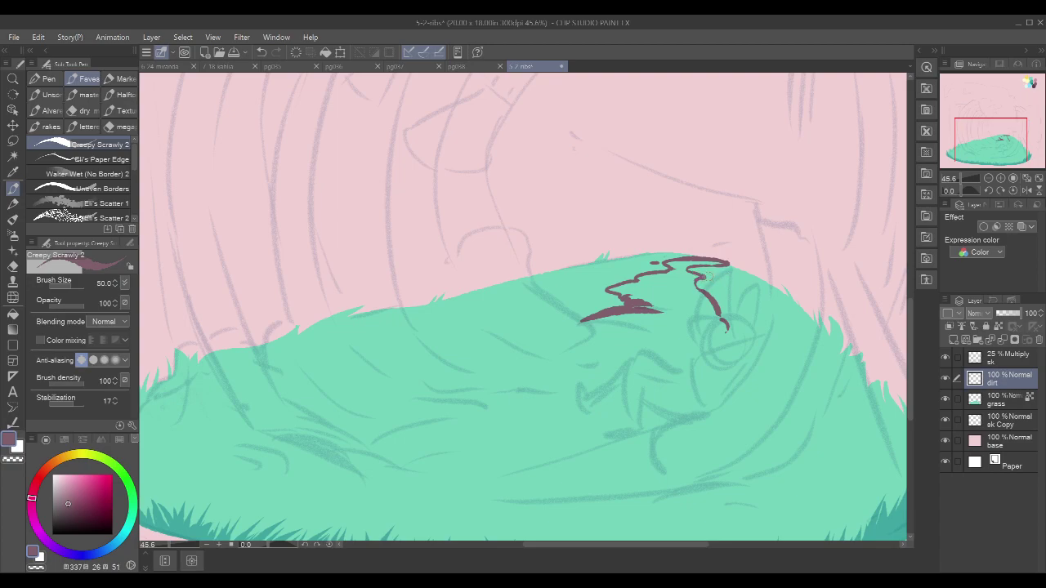
mouse_move(578, 290)
left_mouse_down()
mouse_move(600, 287)
mouse_move(575, 291)
left_mouse_up()
left_click(571, 291)
scroll(772, 310, "down", 3)
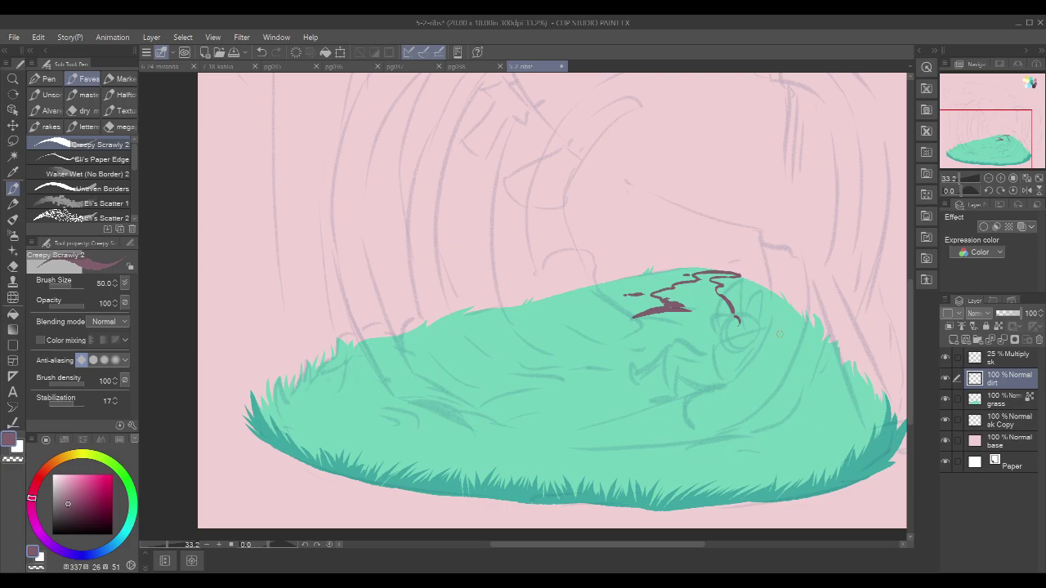
Step: Extend the dirt outline's left edge out from the tapered mark and its right edge down over the sketched circle
left_click_drag(766, 360, 746, 317)
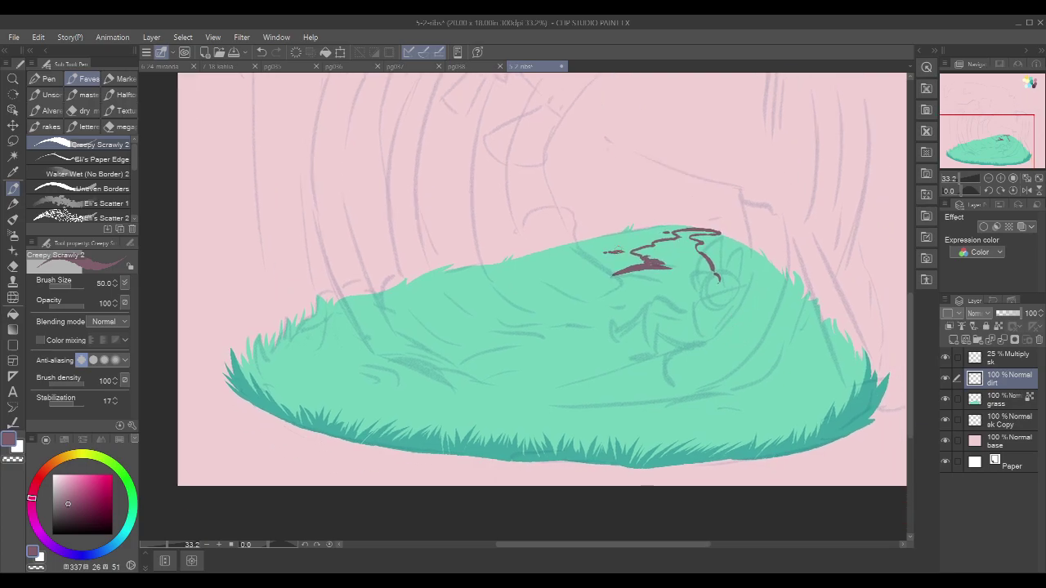
mouse_move(619, 273)
left_mouse_down()
mouse_move(604, 272)
mouse_move(615, 283)
mouse_move(618, 272)
mouse_move(539, 285)
left_mouse_up()
key("ctrl+z")
mouse_move(720, 279)
left_mouse_down()
mouse_move(749, 276)
mouse_move(718, 286)
mouse_move(739, 317)
left_mouse_up()
left_click_drag(644, 321, 677, 314)
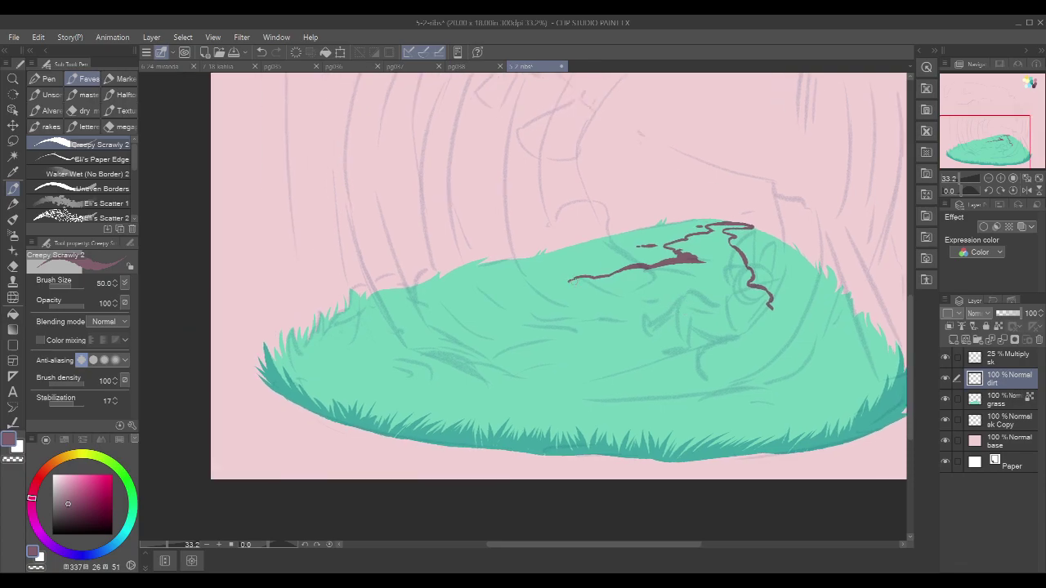
Step: Continue both edges of the dirt outline downward with short wavy curves, undoing the stray strokes
mouse_move(569, 279)
left_mouse_down()
mouse_move(569, 308)
mouse_move(563, 290)
mouse_move(575, 295)
mouse_move(559, 304)
mouse_move(572, 298)
mouse_move(567, 309)
left_mouse_up()
key("ctrl+z")
key("ctrl+z")
mouse_move(769, 307)
left_mouse_down()
mouse_move(755, 327)
mouse_move(773, 315)
mouse_move(751, 324)
mouse_move(767, 318)
mouse_move(750, 350)
mouse_move(788, 308)
left_mouse_up()
key("ctrl+z")
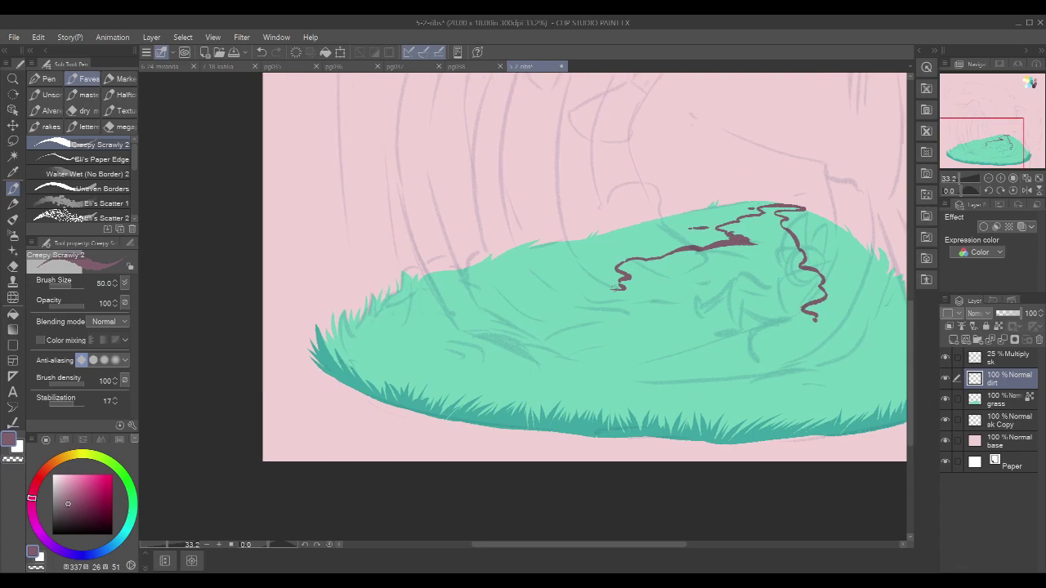
Step: Carry the dirt outline's left edge across the mound to a pointed left tip and curl it back underneath
mouse_move(618, 288)
left_mouse_down()
mouse_move(602, 291)
mouse_move(597, 308)
mouse_move(618, 317)
mouse_move(537, 334)
left_mouse_up()
left_click_drag(799, 343, 797, 328)
mouse_move(538, 318)
left_mouse_down()
mouse_move(468, 322)
mouse_move(467, 333)
left_mouse_up()
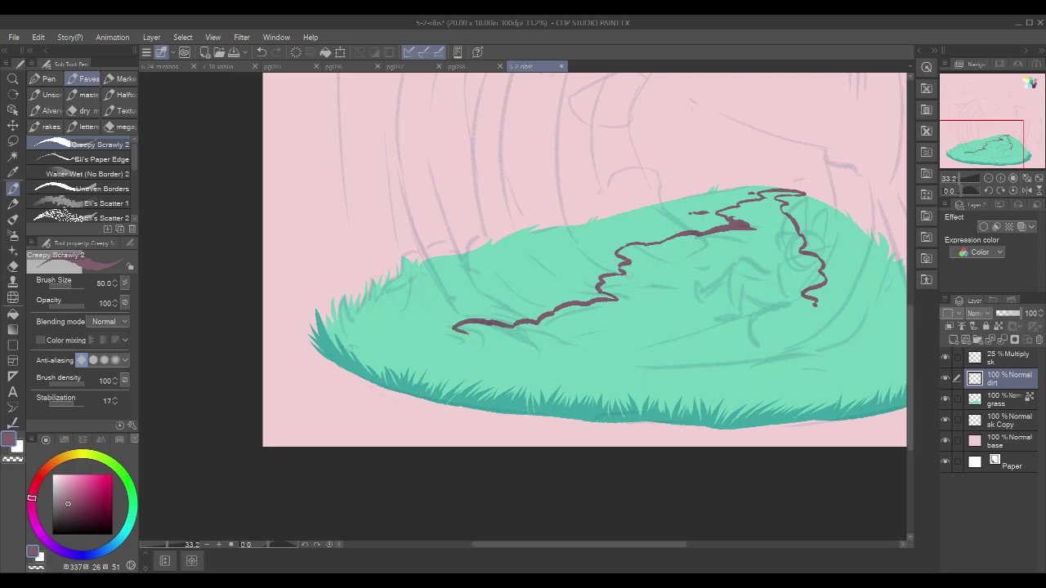
left_click_drag(795, 269, 725, 280)
left_click_drag(386, 336, 424, 375)
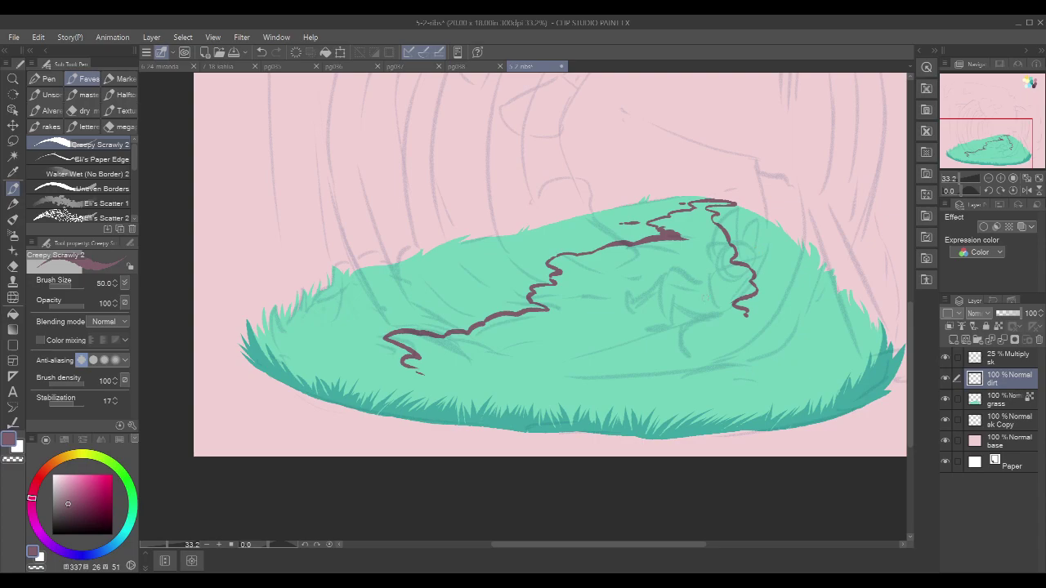
Step: Close the dirt outline through the bottom grass fringe and back up to the right edge, sealing the gap in the lower line
mouse_move(418, 372)
left_mouse_down()
mouse_move(455, 386)
mouse_move(454, 405)
mouse_move(445, 398)
mouse_move(457, 420)
mouse_move(535, 437)
left_mouse_up()
key("ctrl+z")
left_click_drag(461, 423, 560, 433)
mouse_move(768, 288)
left_mouse_down()
mouse_move(773, 276)
mouse_move(731, 353)
mouse_move(549, 370)
mouse_move(579, 408)
left_mouse_up()
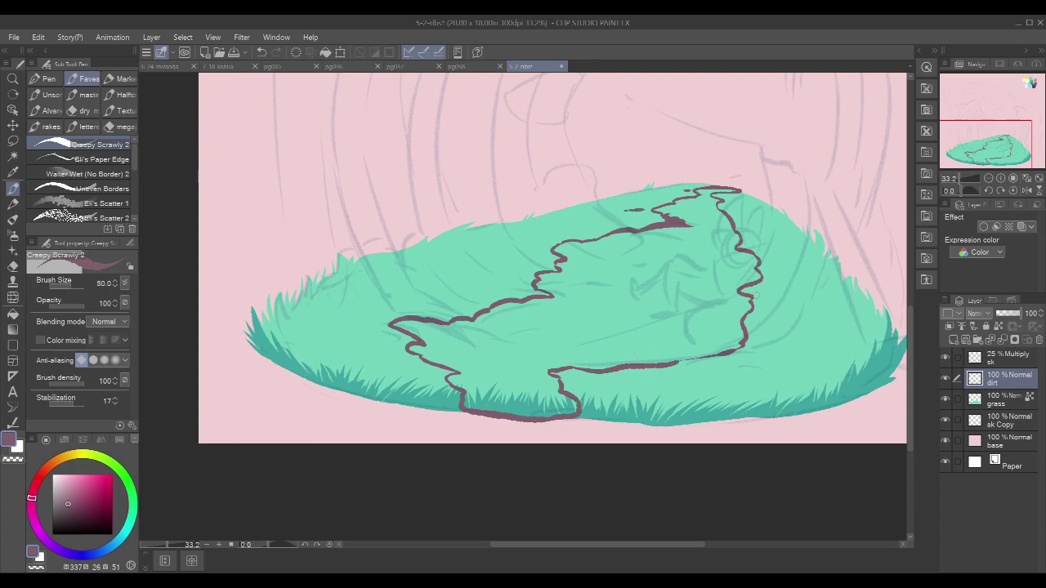
left_click_drag(675, 360, 716, 350)
key("g")
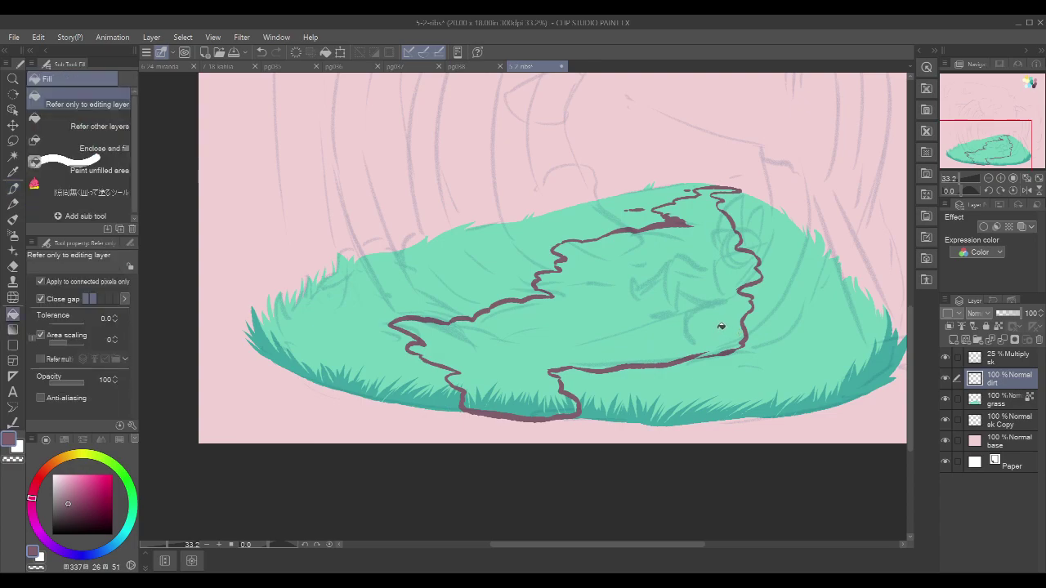
left_click(722, 327)
key("ctrl+z")
key("p")
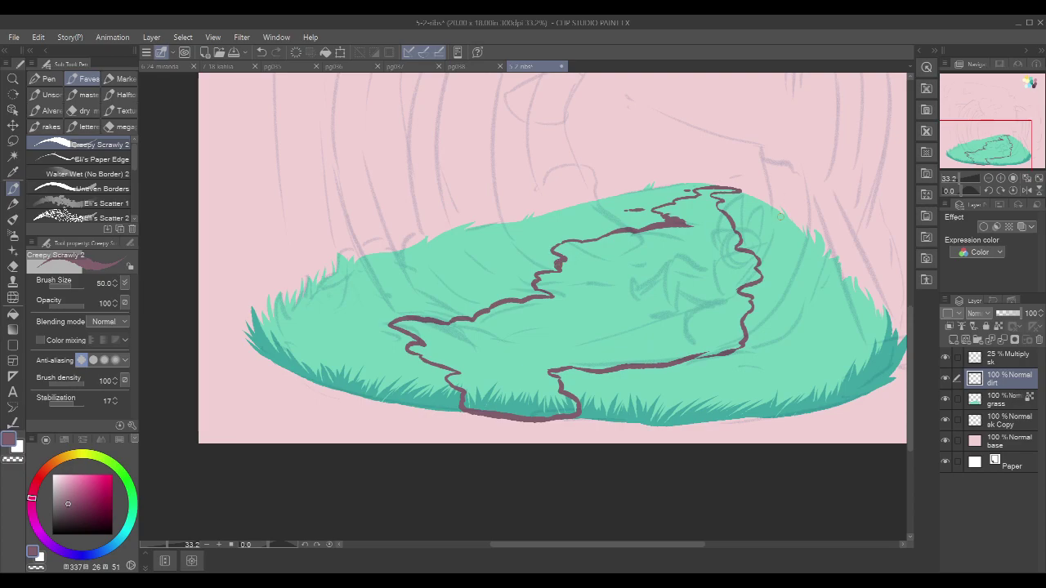
key("h")
key("g")
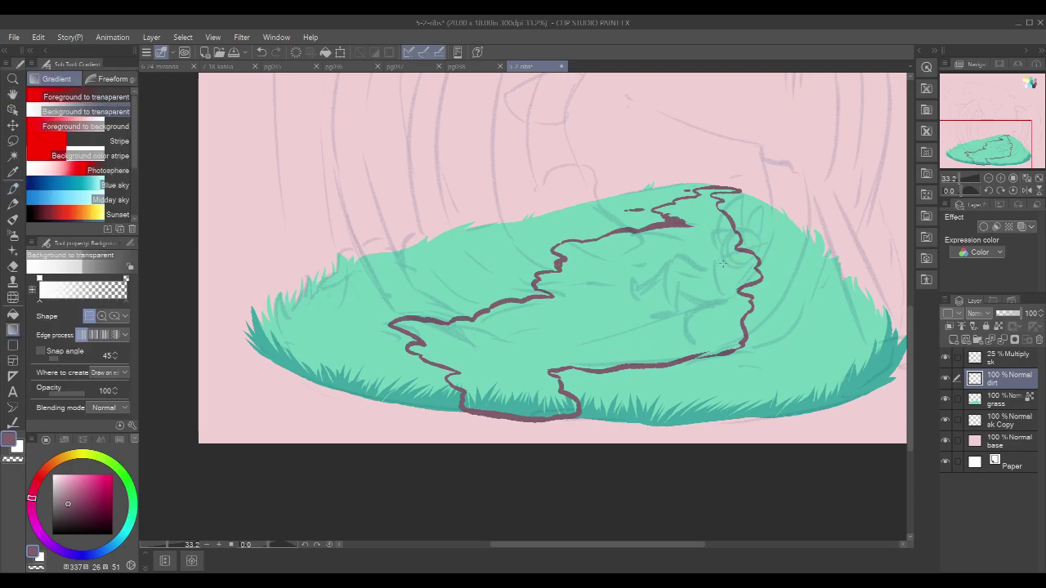
Step: Fill the outlined dirt patch with the muted mauve and paint small specks off its left tip
key("g")
left_click(725, 262)
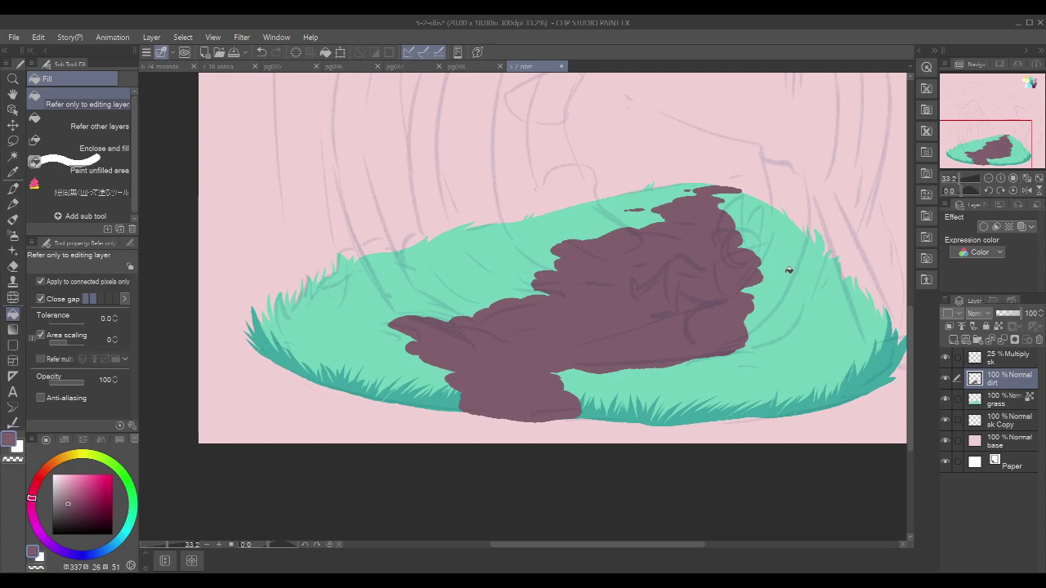
key("p")
left_click_drag(817, 273, 637, 317)
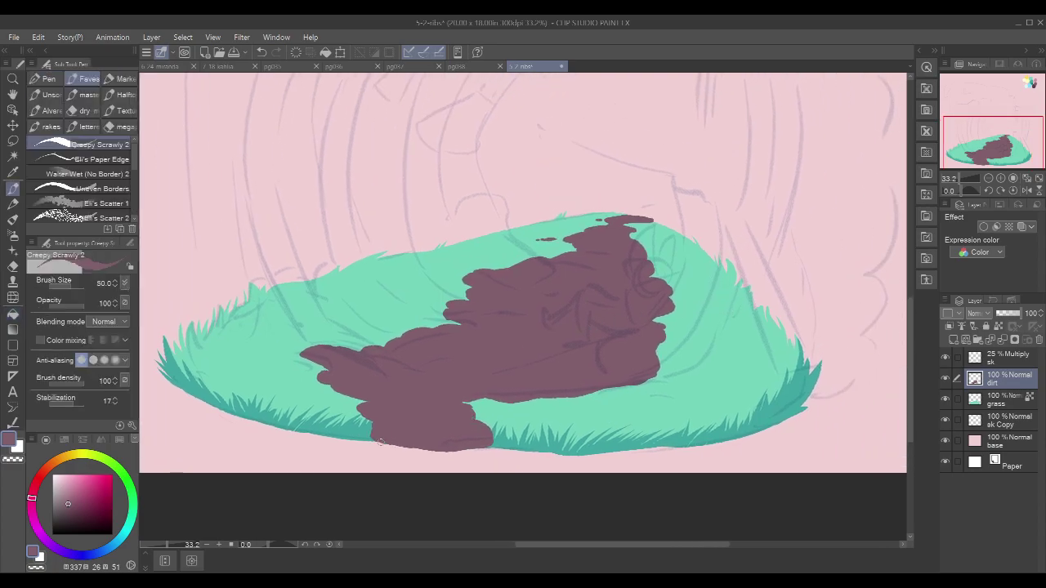
mouse_move(489, 448)
left_mouse_down()
mouse_move(437, 447)
mouse_move(485, 448)
left_mouse_up()
mouse_move(273, 351)
left_mouse_down()
mouse_move(290, 352)
mouse_move(271, 349)
left_mouse_up()
scroll(856, 317, "down", 3)
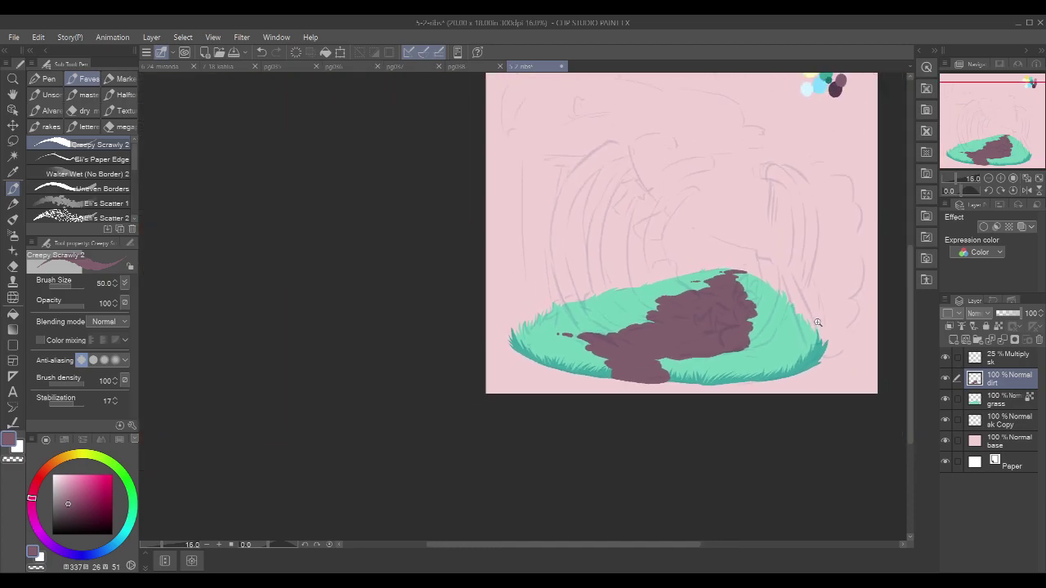
left_click_drag(835, 317, 682, 371)
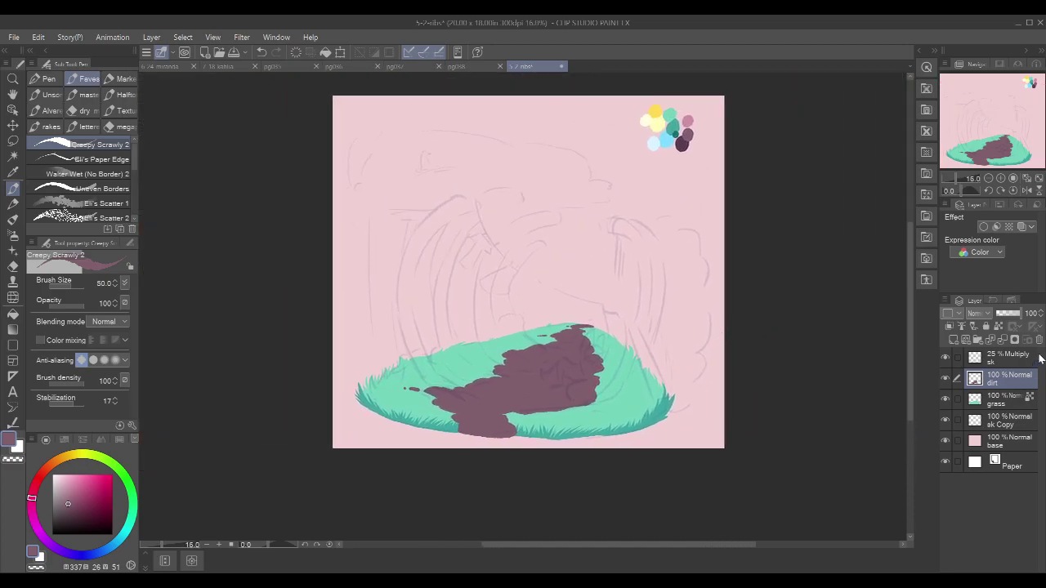
Step: Lock the dirt layer's transparent pixels and recolour the patch brown at hue 13 with a filled rectangle in Normal blending mode
left_click(998, 326)
left_click(45, 469)
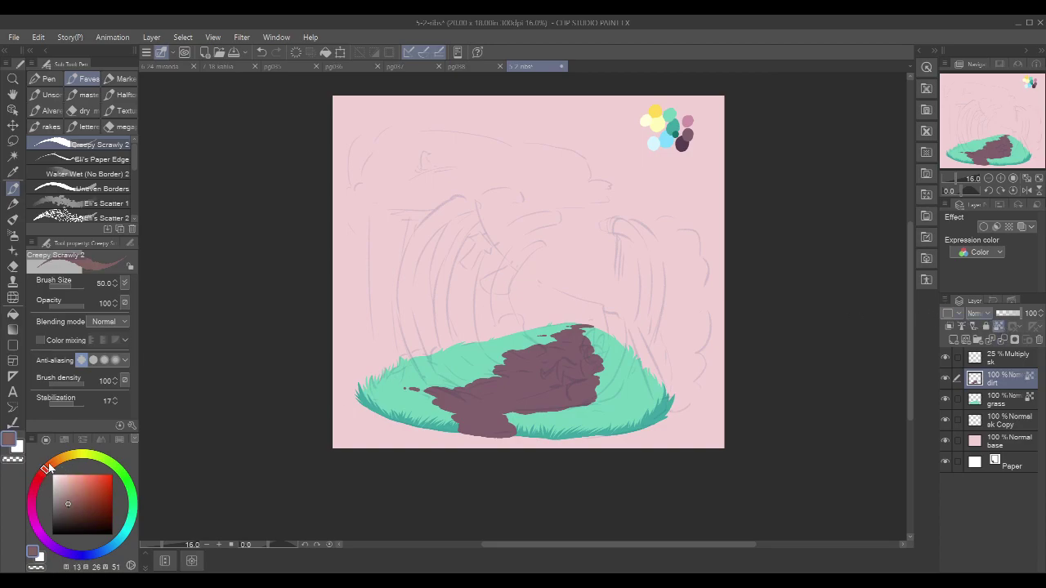
key("u")
left_click_drag(734, 250, 369, 547)
key("ctrl+z")
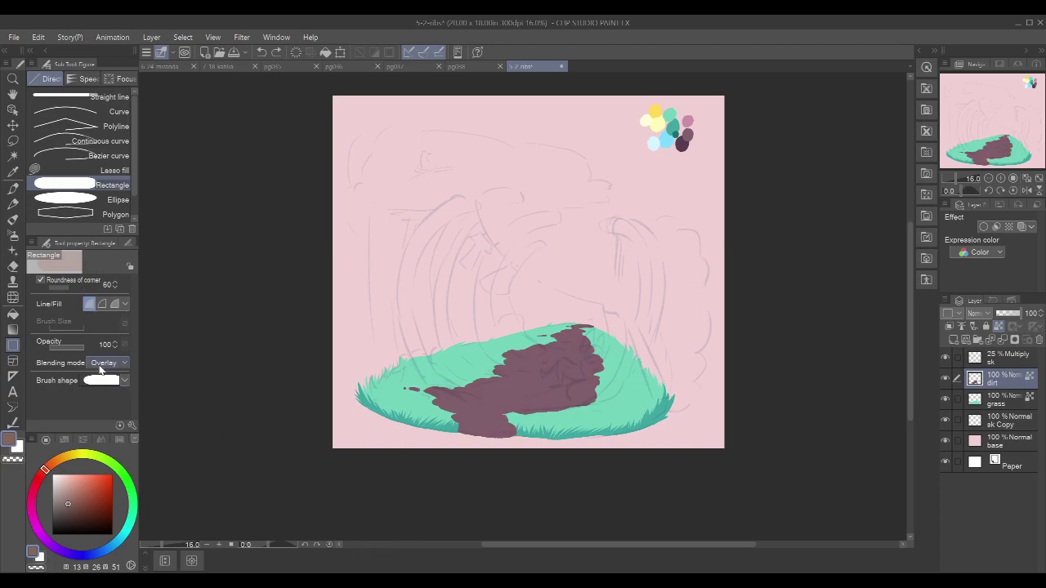
left_click(99, 27)
left_click_drag(661, 277, 339, 520)
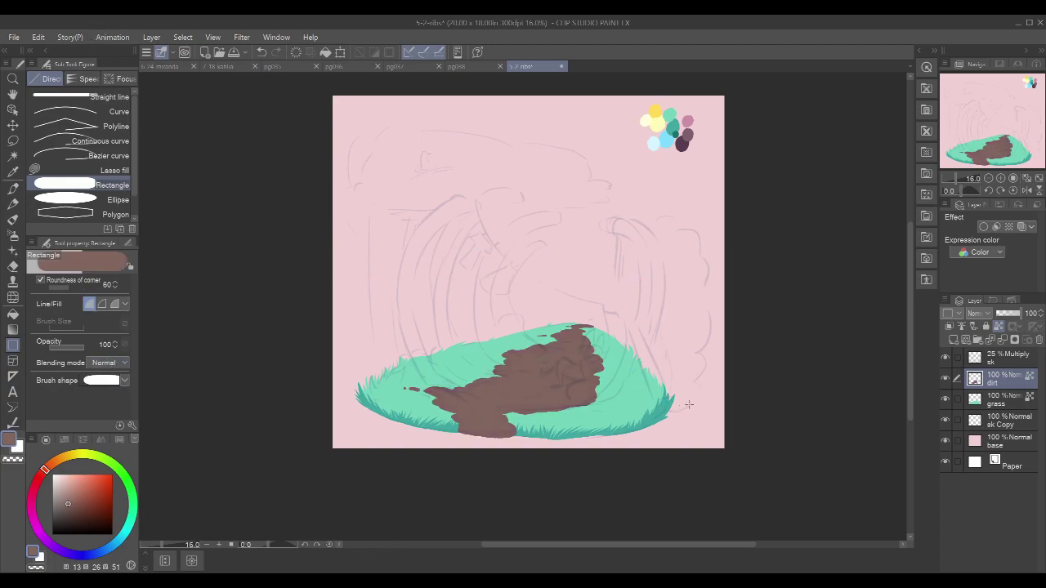
key("p")
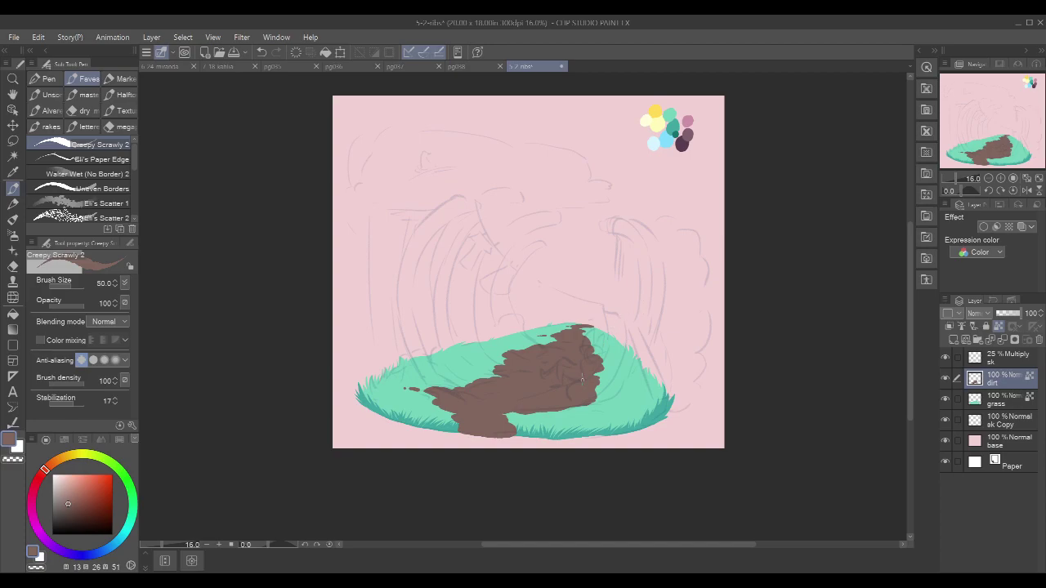
Step: Create a new layer above the dirt layer and name it "above grass grass"
left_click(953, 340)
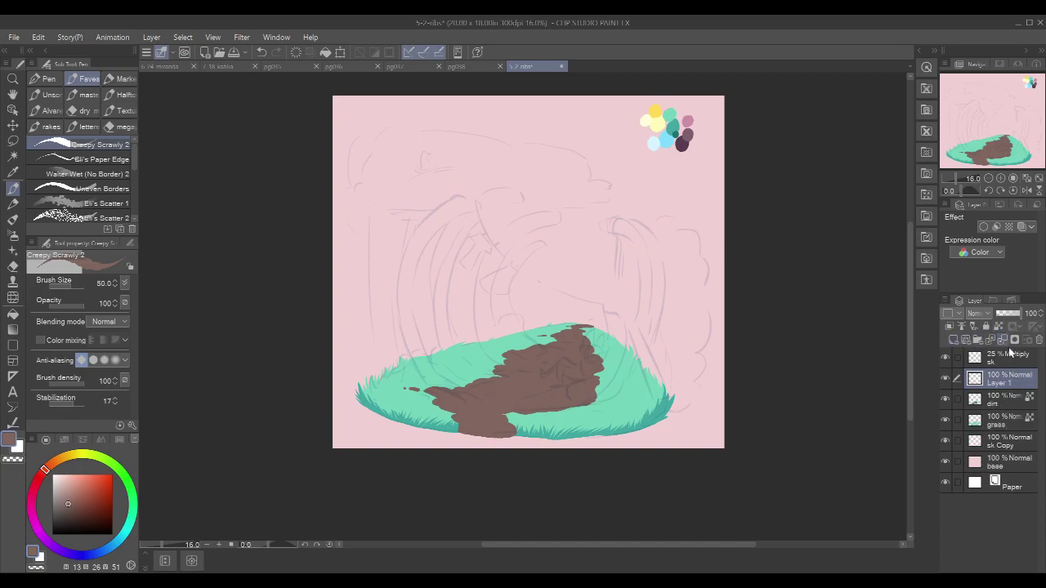
double_click(1006, 386)
type("above grass grass")
key("Return")
Step: Sample the dark teal of the grass fringe and paint teal blades over the right side of the dirt's bottom end
scroll(569, 420, "up", 5)
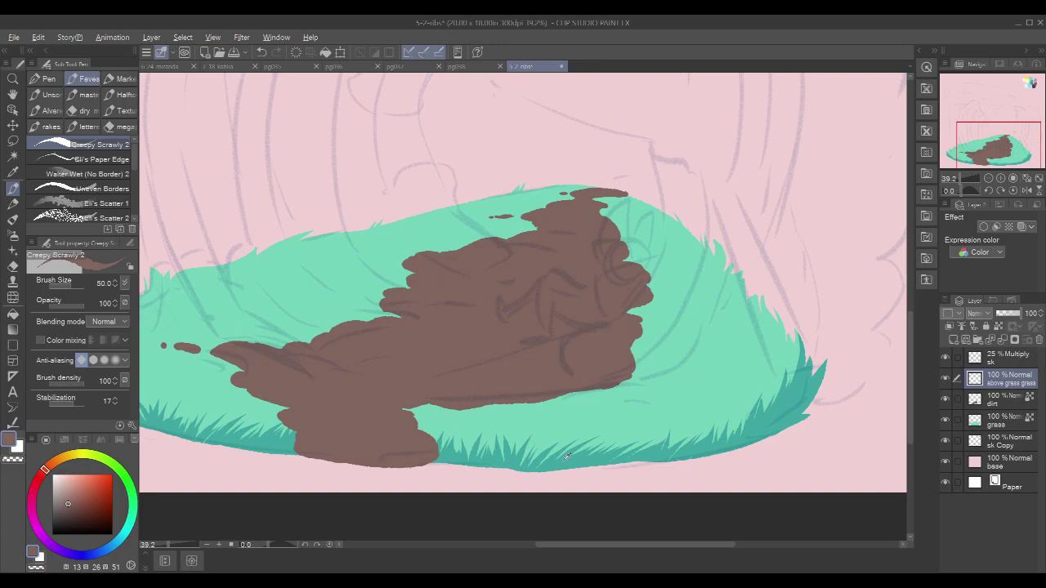
left_click(570, 455, "alt")
scroll(497, 429, "up", 3)
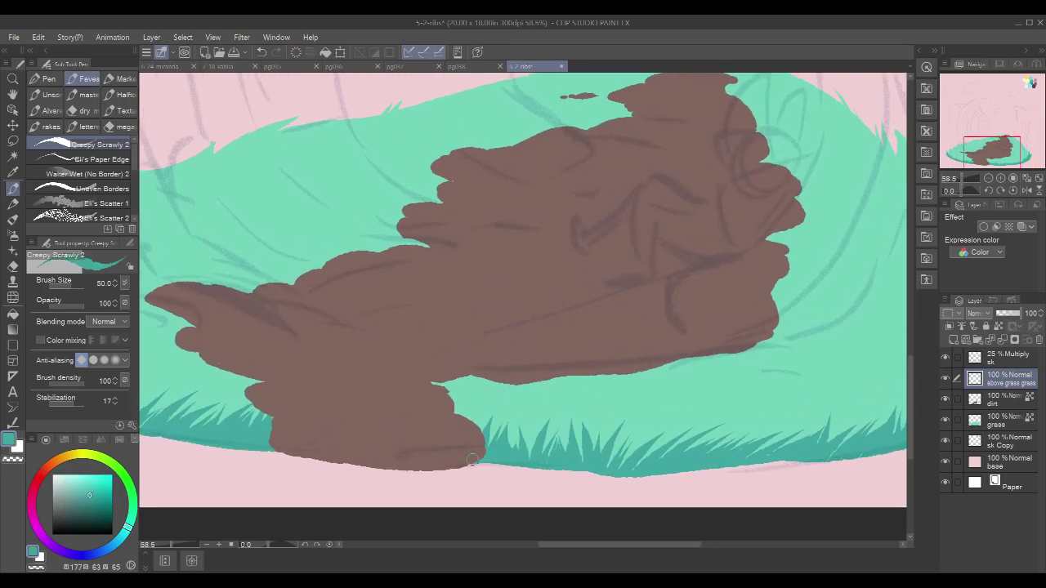
mouse_move(472, 467)
left_mouse_down()
mouse_move(490, 409)
mouse_move(483, 434)
mouse_move(493, 425)
left_mouse_up()
left_click_drag(463, 469, 451, 416)
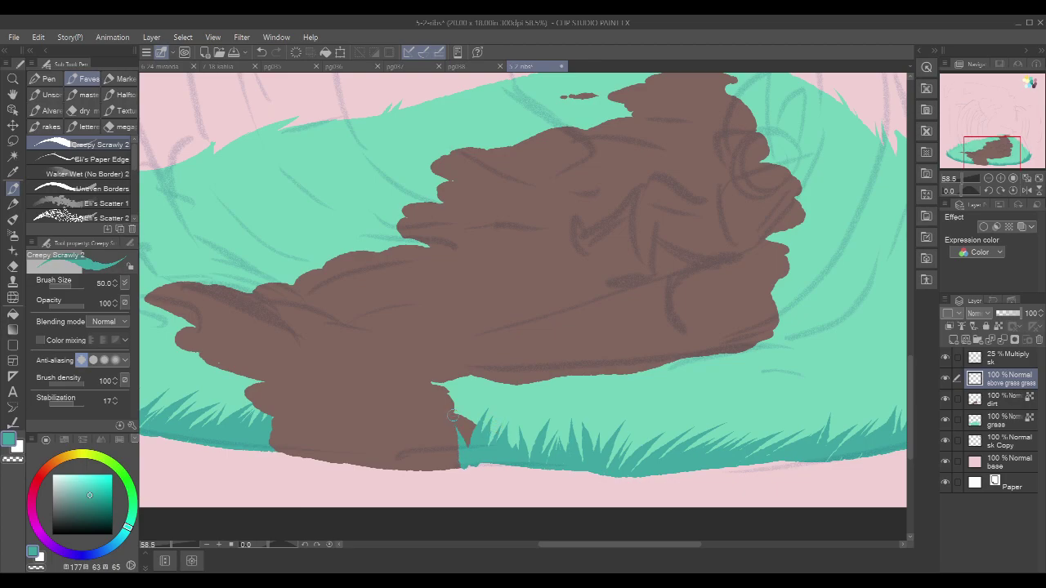
mouse_move(459, 466)
left_mouse_down()
mouse_move(453, 433)
mouse_move(462, 466)
mouse_move(442, 435)
left_mouse_up()
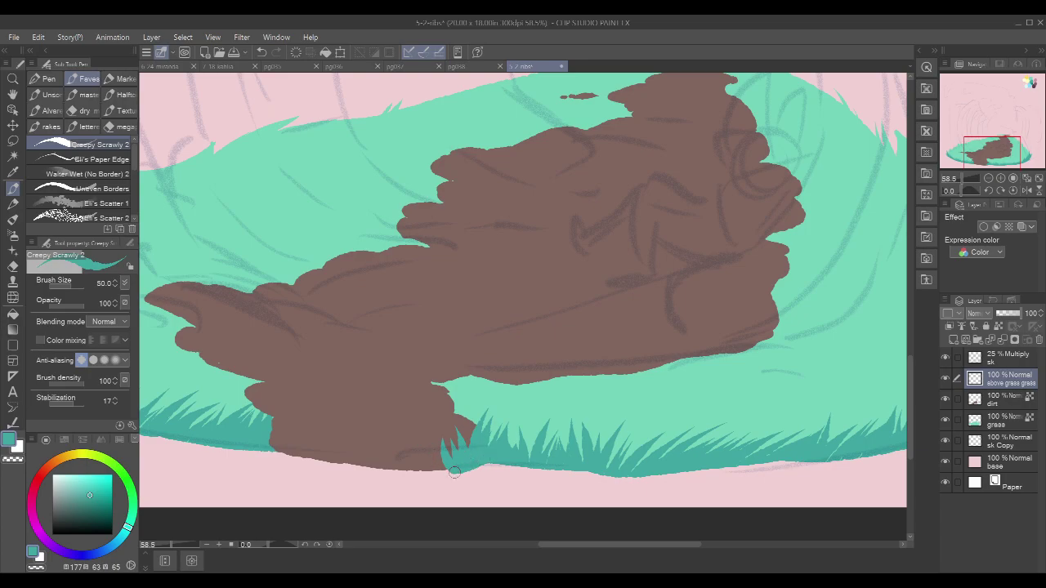
Step: Paint teal grass blades overlapping the left side of the dirt's bottom end, undoing the last strokes
left_click_drag(516, 327, 607, 303)
left_click_drag(356, 397, 364, 372)
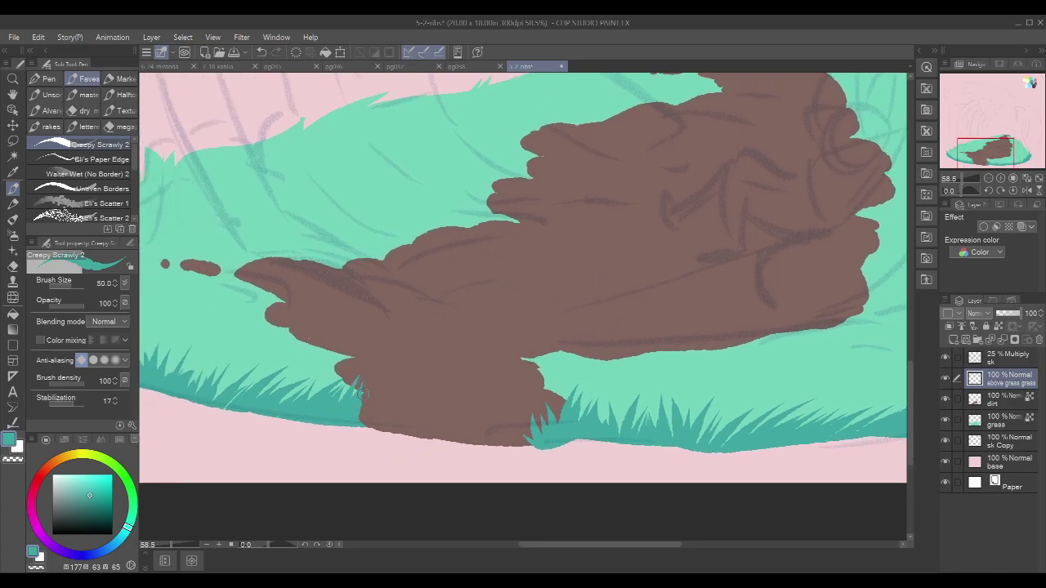
mouse_move(359, 424)
left_mouse_down()
mouse_move(388, 377)
mouse_move(363, 425)
mouse_move(374, 401)
left_mouse_up()
left_click_drag(620, 294, 602, 289)
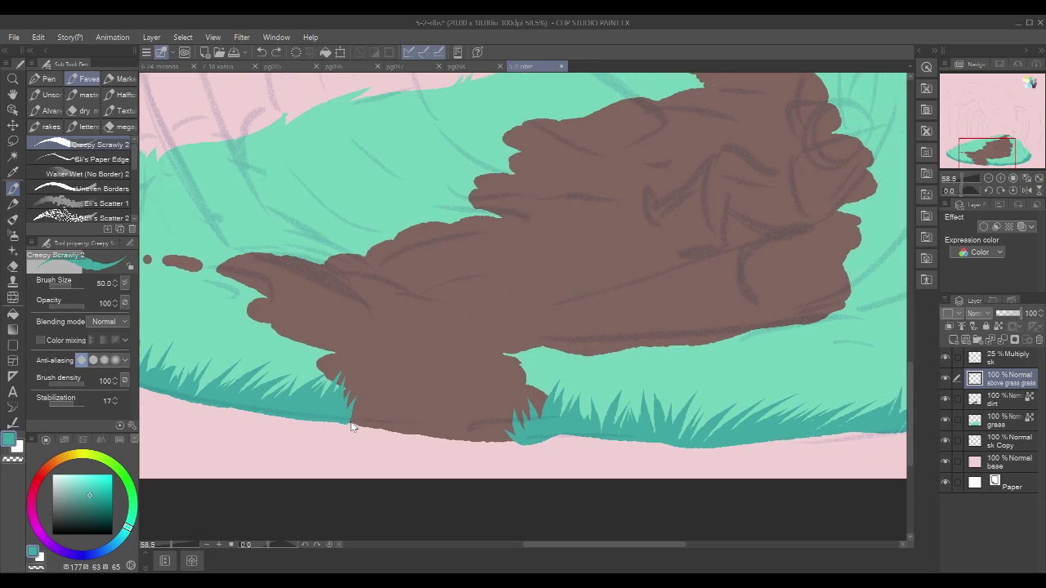
mouse_move(346, 420)
left_mouse_down()
mouse_move(376, 392)
mouse_move(360, 423)
mouse_move(372, 388)
mouse_move(437, 333)
mouse_move(354, 422)
mouse_move(365, 393)
left_mouse_up()
key("ctrl+z")
key("ctrl+z")
Step: Paint two small separate teal grass tufts on the dirt's bottom edge, between the fringes on either side
left_click_drag(384, 432, 394, 396)
key("ctrl+z")
mouse_move(387, 433)
left_mouse_down()
mouse_move(395, 401)
mouse_move(399, 411)
mouse_move(414, 401)
left_mouse_up()
mouse_move(482, 444)
left_mouse_down()
mouse_move(485, 411)
mouse_move(477, 415)
left_mouse_up()
mouse_move(636, 306)
left_mouse_down()
mouse_move(684, 310)
mouse_move(719, 332)
left_mouse_up()
left_click_drag(560, 352, 568, 364)
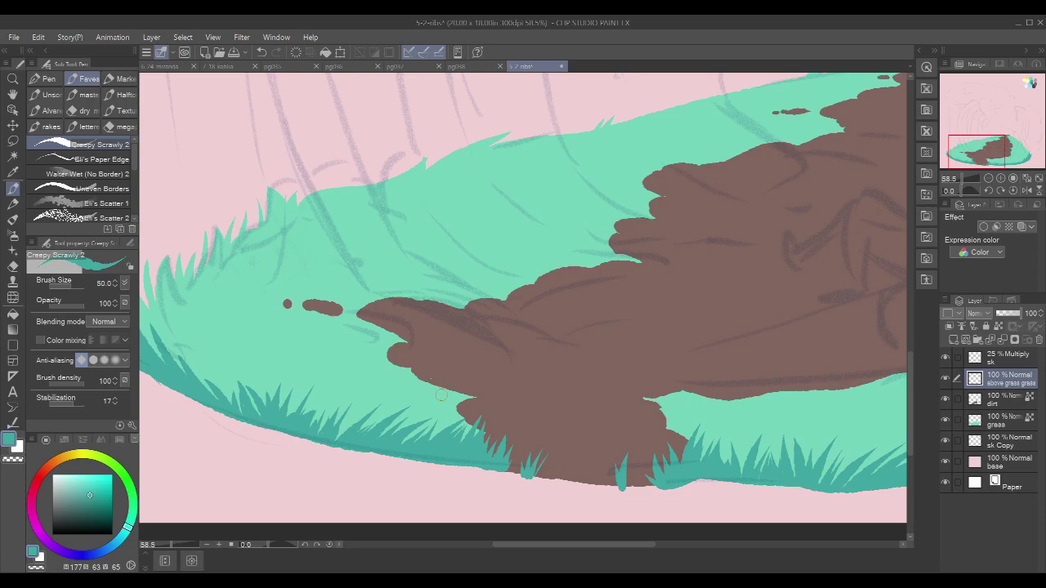
Step: Sample the mint grass colour, then unlock the dirt layer's transparent pixels and sample its brown as the secondary colour
scroll(462, 380, "up", 2)
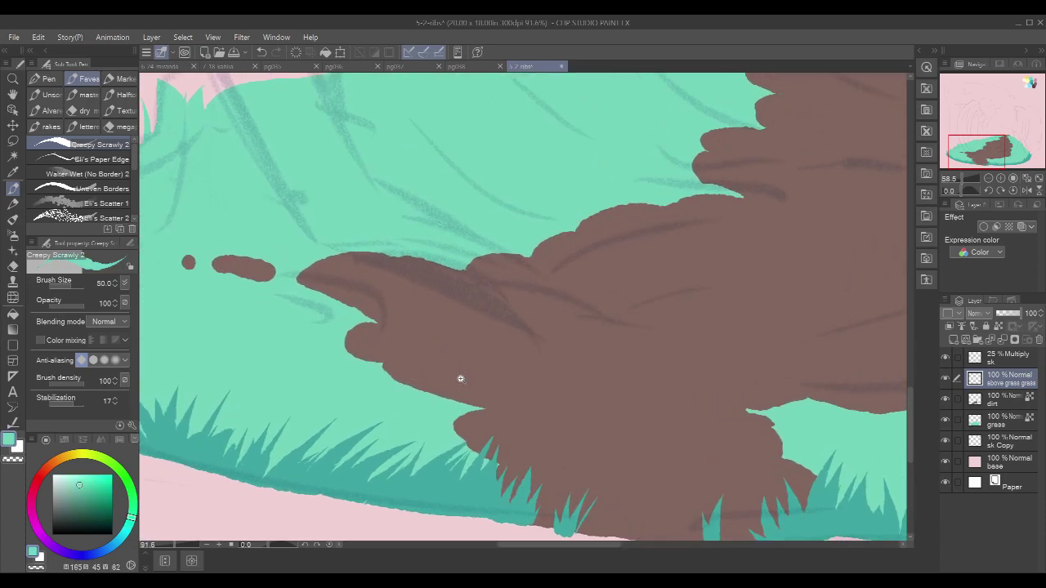
left_click(1011, 398)
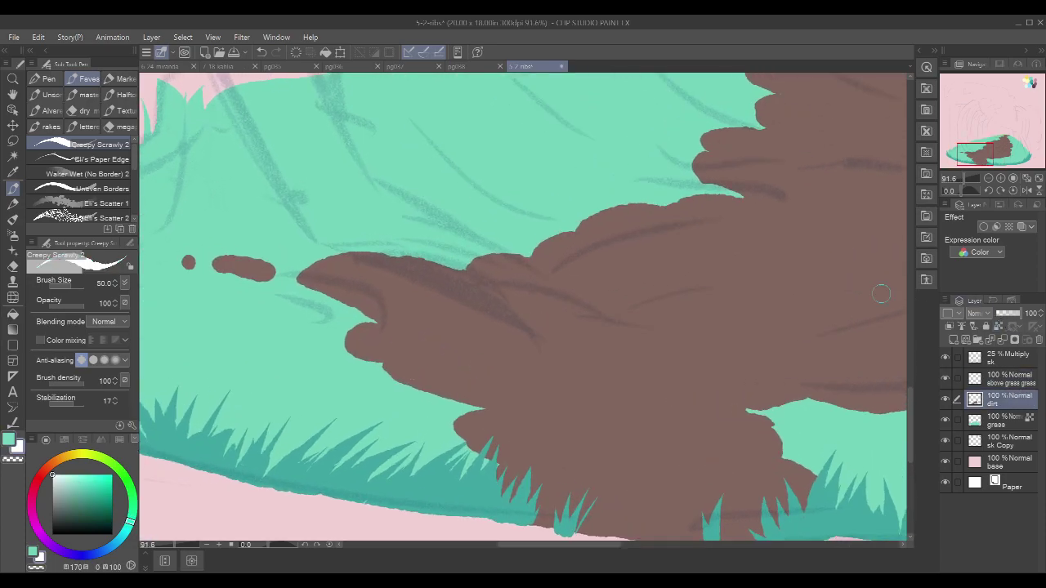
left_click(538, 384, "alt")
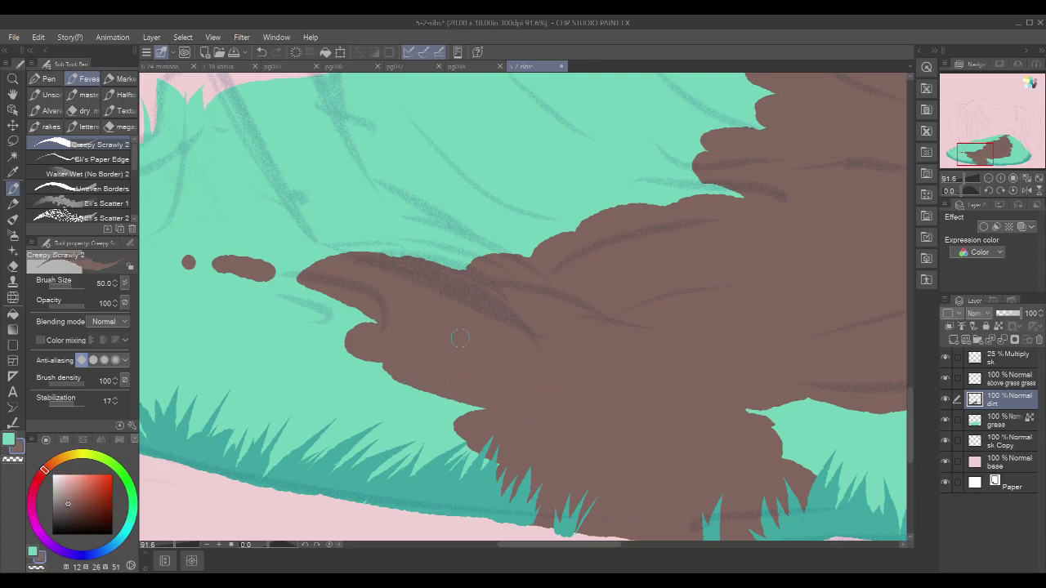
Step: Paint mint grass blades over the dirt's lower left edge on the "above grass grass" layer
left_click(1013, 380)
key("x")
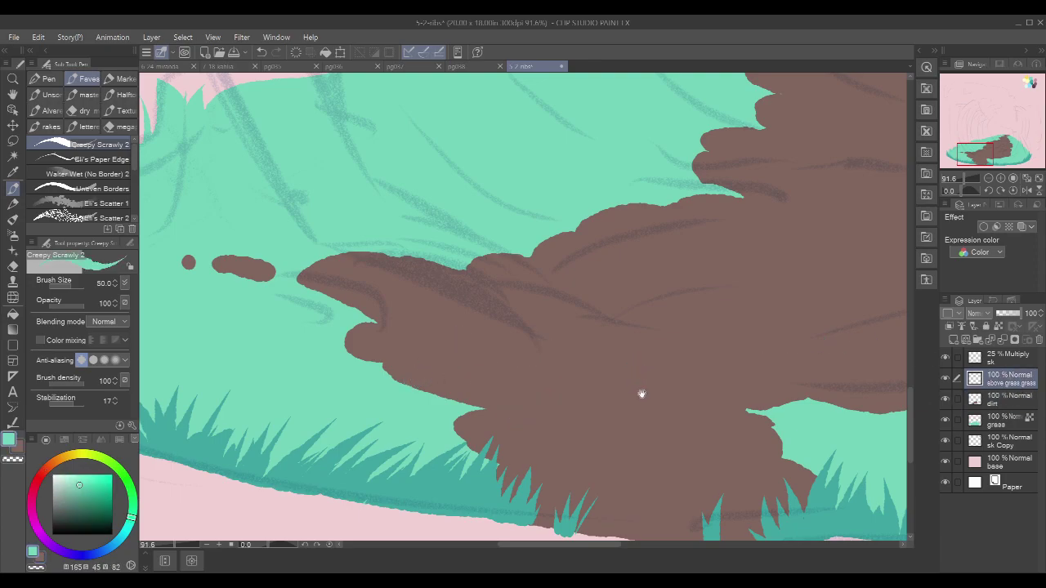
left_click_drag(642, 394, 647, 381)
mouse_move(431, 383)
left_mouse_down()
mouse_move(432, 347)
mouse_move(451, 339)
left_mouse_up()
left_click_drag(446, 383, 460, 351)
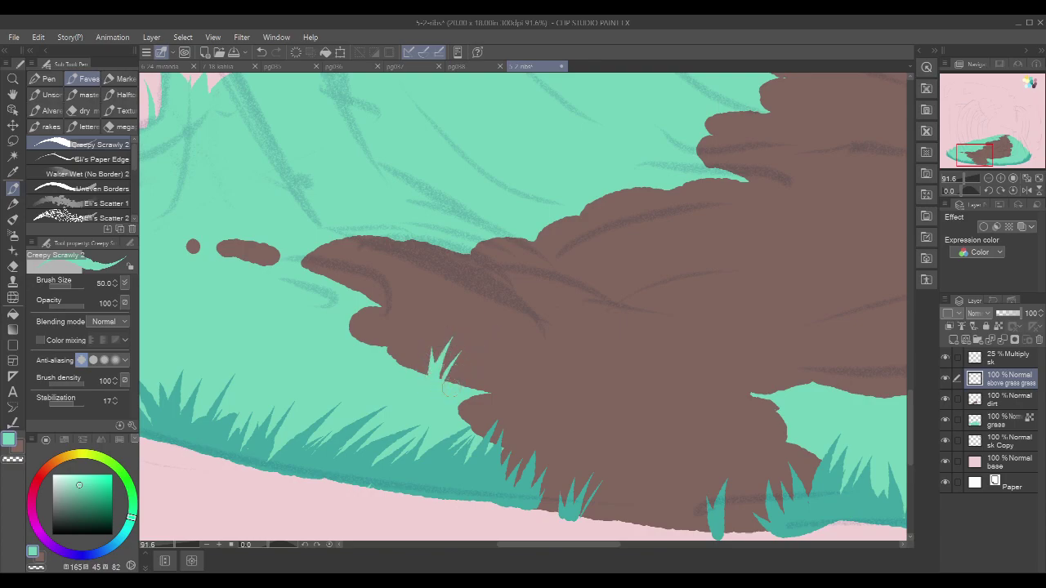
mouse_move(404, 370)
left_mouse_down()
mouse_move(407, 337)
mouse_move(421, 352)
left_mouse_up()
Step: Paint small mint tufts around the inner corner of the dirt's bottom neck and a curved blade over the lobe below it
left_click_drag(688, 301, 621, 325)
left_click_drag(742, 325, 569, 318)
mouse_move(584, 400)
left_mouse_down()
mouse_move(585, 372)
mouse_move(546, 358)
left_mouse_up()
left_click_drag(532, 401, 554, 356)
left_click_drag(527, 396, 510, 369)
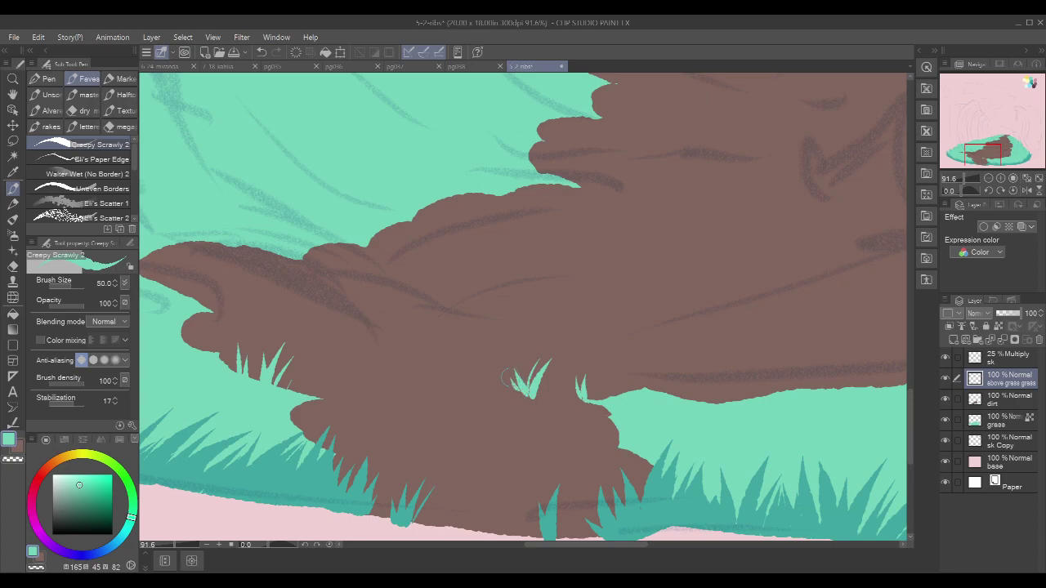
mouse_move(561, 449)
left_mouse_down()
mouse_move(572, 404)
mouse_move(574, 420)
left_mouse_up()
Step: Paint a cluster of tall mint grass blades rising over the middle of the dirt's lower right edge, redoing unsatisfactory strokes
left_click_drag(801, 353, 680, 369)
left_click_drag(852, 329, 769, 351)
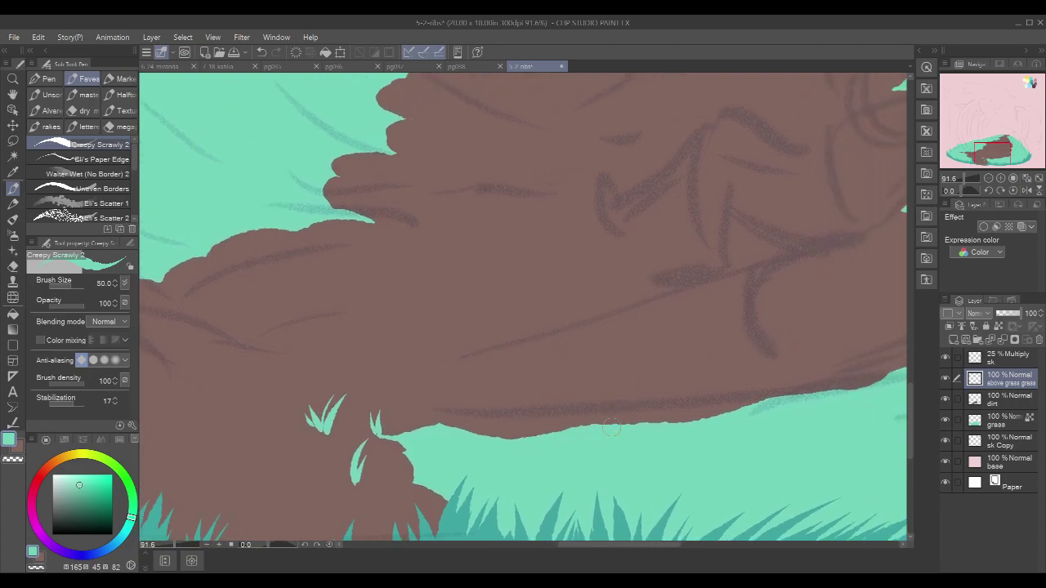
left_click_drag(610, 430, 629, 384)
key("ctrl+z")
left_click_drag(608, 436, 653, 368)
left_click_drag(605, 426, 615, 378)
left_click_drag(577, 428, 579, 386)
key("ctrl+z")
left_click_drag(582, 426, 583, 362)
key("ctrl+z")
left_click_drag(579, 429, 580, 381)
left_click_drag(569, 426, 564, 410)
Step: Add a single mint blade beside the cluster and slanted blades at the right end of the dirt's lower edge
left_click_drag(787, 331, 735, 331)
left_click_drag(848, 288, 727, 325)
left_click_drag(617, 415, 619, 389)
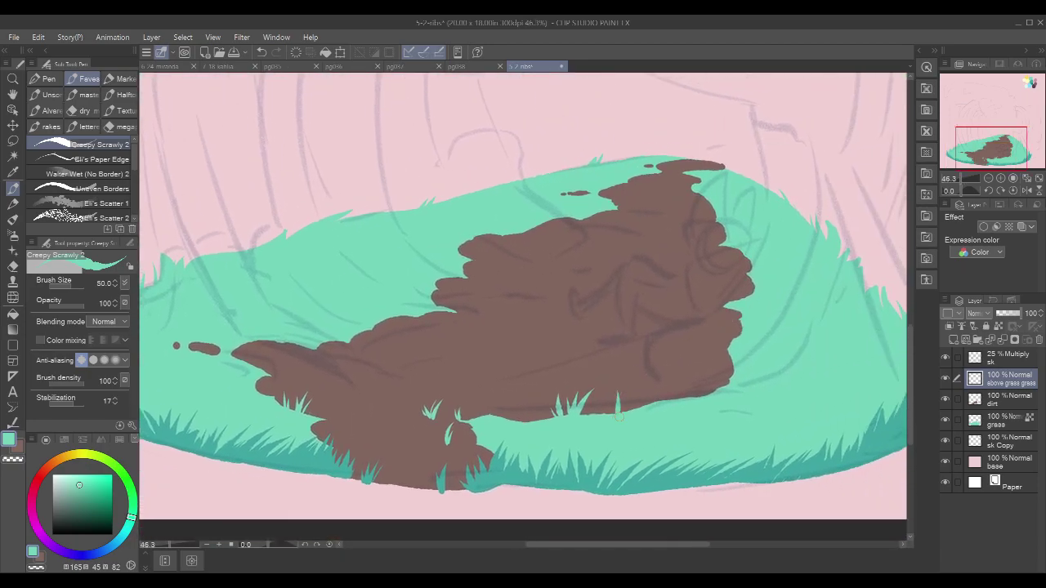
mouse_move(703, 396)
left_mouse_down()
mouse_move(709, 362)
mouse_move(684, 380)
mouse_move(720, 377)
left_mouse_up()
key("ctrl+z")
key("ctrl+z")
Step: Paint mint blades over the dirt's left tip and extend its lower lobe to a brown point with a speck on the dirt layer
left_click_drag(340, 302, 434, 308)
left_click_drag(362, 380, 367, 367)
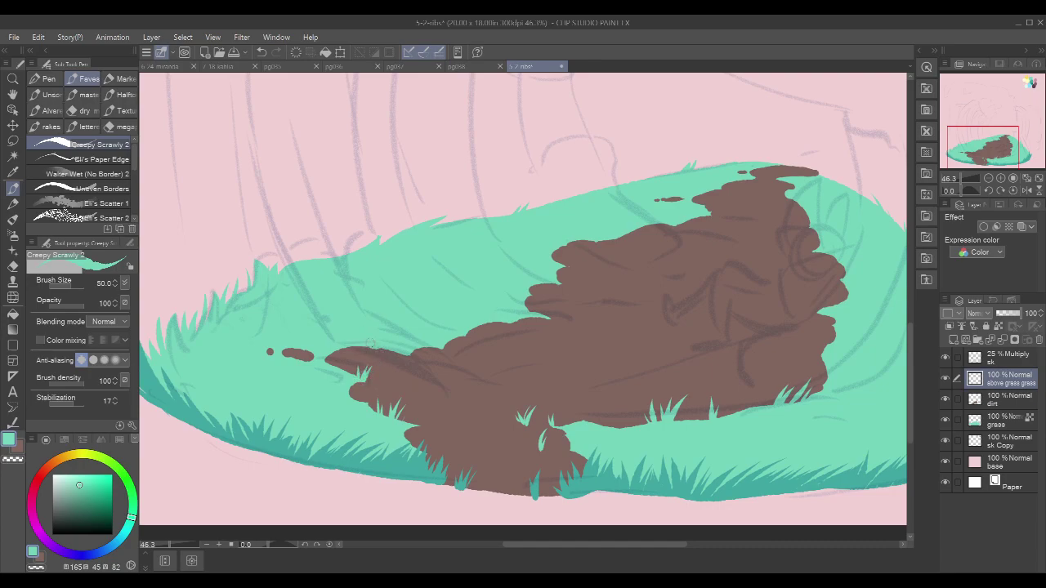
key("x")
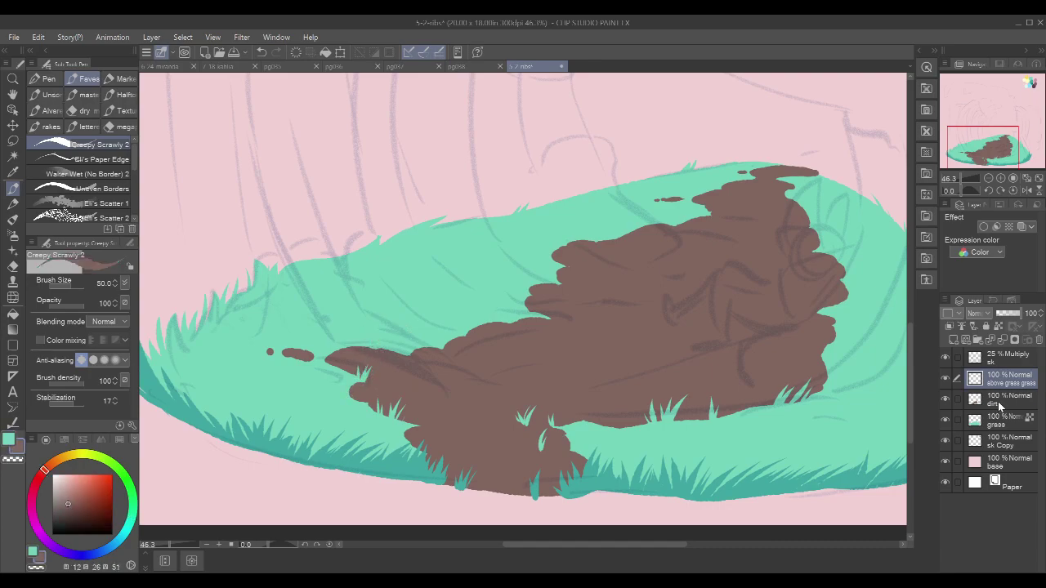
left_click(997, 402)
left_click_drag(343, 390, 331, 389)
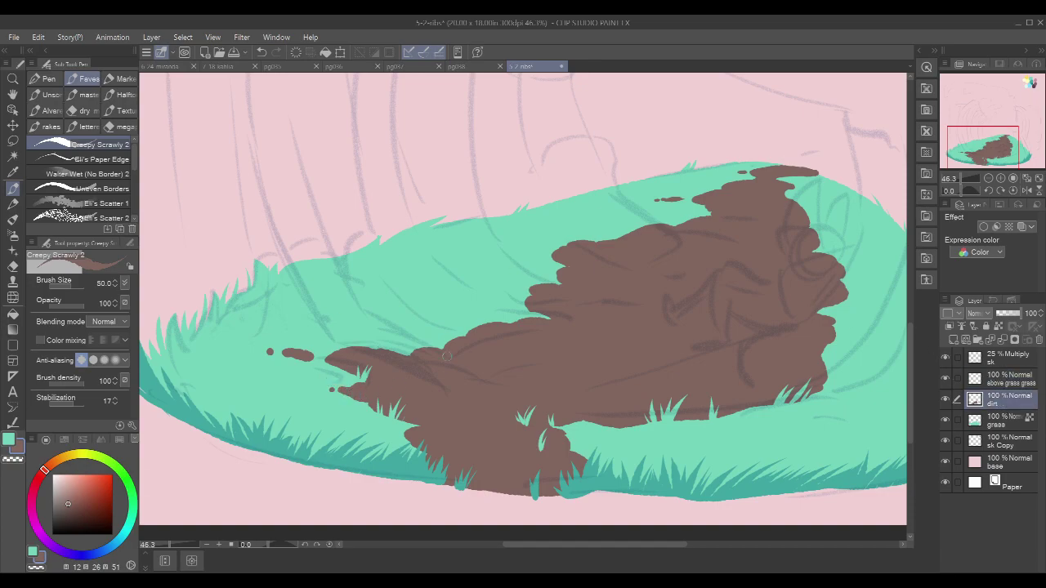
left_click(1020, 384)
key("x")
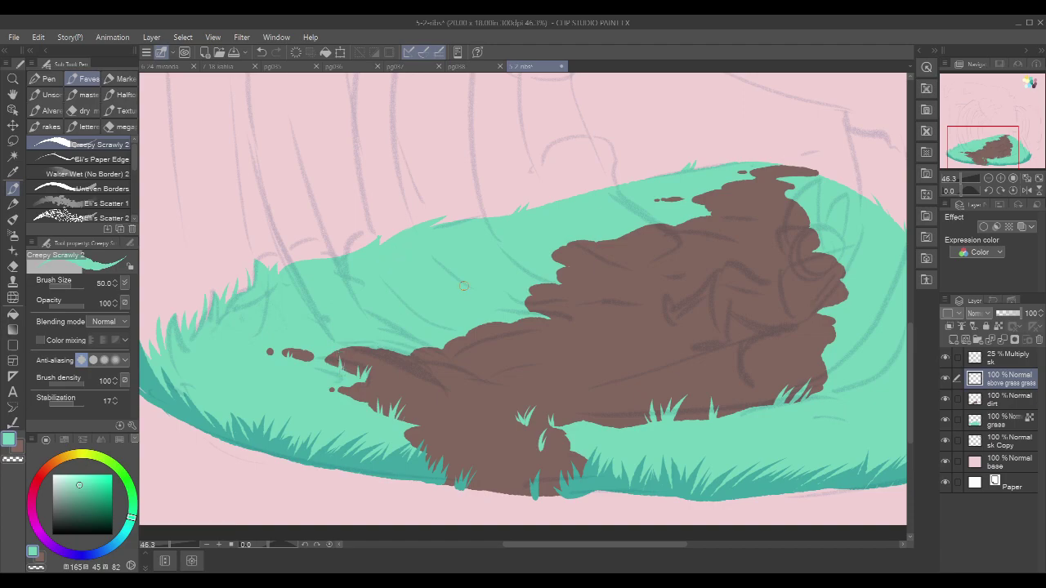
Step: Hide the 25% Multiply sketch layer and paint a strip of mint grass blades into the dirt from its right-hand notch
left_click_drag(749, 222, 681, 226)
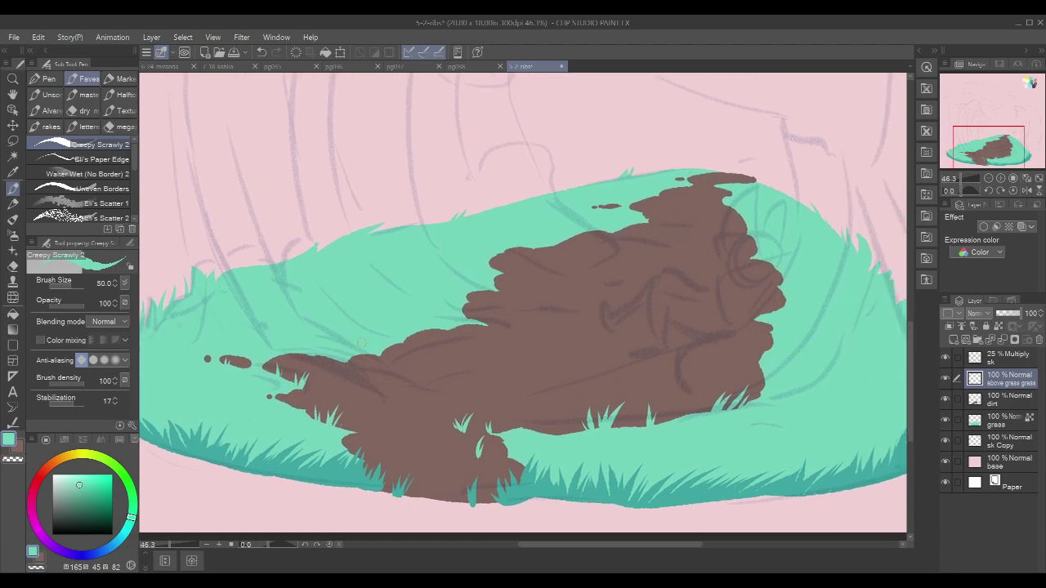
left_click_drag(759, 242, 755, 245)
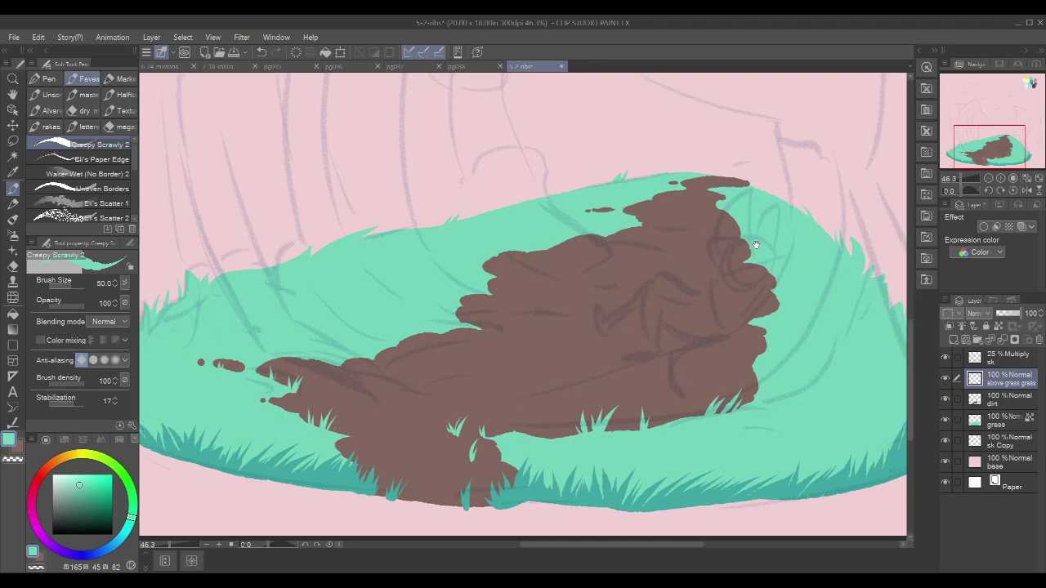
left_click(946, 359)
left_click_drag(817, 354, 745, 360)
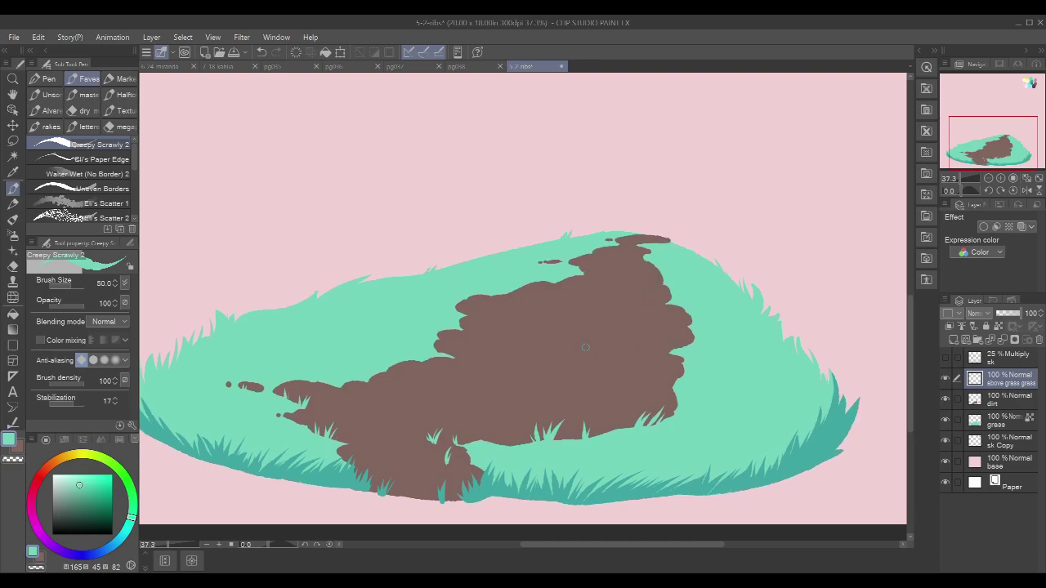
mouse_move(598, 347)
left_mouse_down()
mouse_move(603, 330)
mouse_move(588, 336)
mouse_move(624, 326)
left_mouse_up()
scroll(625, 331, "up", 2)
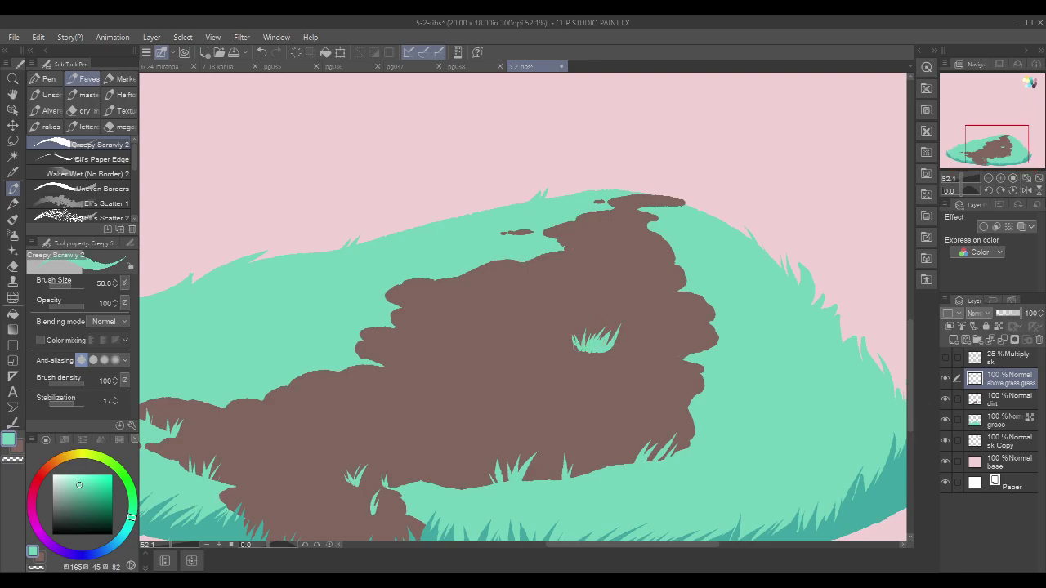
mouse_move(578, 347)
left_mouse_down()
mouse_move(591, 352)
mouse_move(570, 343)
left_mouse_up()
mouse_move(617, 359)
left_mouse_down()
mouse_move(643, 334)
mouse_move(610, 361)
mouse_move(593, 336)
mouse_move(635, 330)
left_mouse_up()
mouse_move(631, 355)
left_mouse_down()
mouse_move(652, 331)
mouse_move(607, 351)
mouse_move(660, 348)
mouse_move(647, 354)
mouse_move(670, 328)
mouse_move(655, 356)
mouse_move(673, 336)
mouse_move(665, 352)
mouse_move(676, 359)
mouse_move(696, 336)
mouse_move(640, 359)
mouse_move(659, 341)
left_mouse_up()
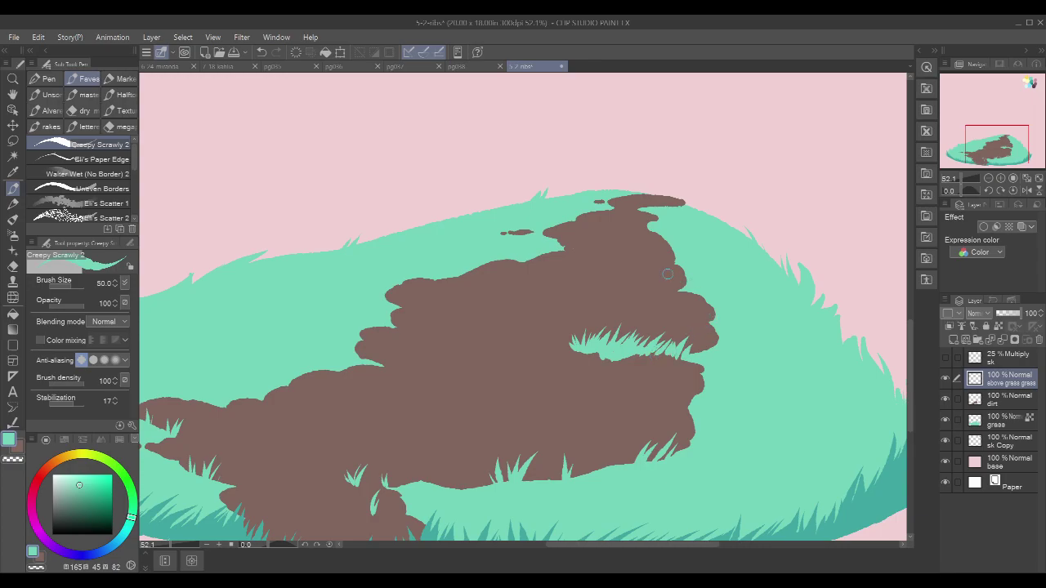
Step: Add a small mint tuft off the strip's left end and mint blades over the notch in the dirt's left edge
left_click_drag(559, 348, 558, 332)
left_click_drag(551, 348, 538, 330)
left_click_drag(636, 352, 666, 353)
left_click_drag(696, 352, 757, 345)
mouse_move(446, 357)
left_mouse_down()
mouse_move(480, 320)
mouse_move(435, 344)
left_mouse_up()
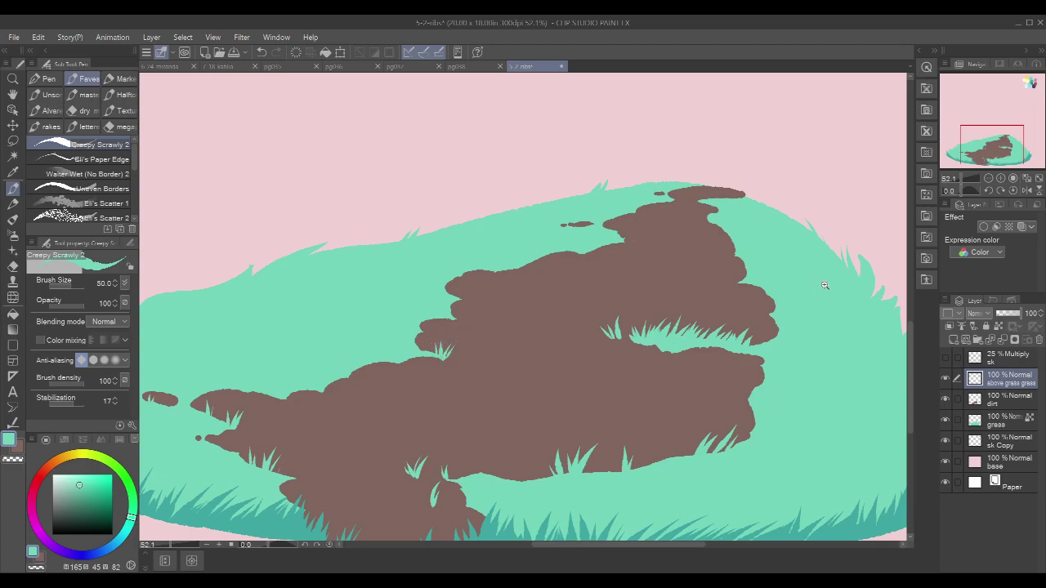
Step: Show the sketch layer again and paint small teal tufts among the mint blades on the dirt's lower edge
scroll(826, 281, "down", 2)
left_click(945, 357)
left_click_drag(780, 381, 723, 395)
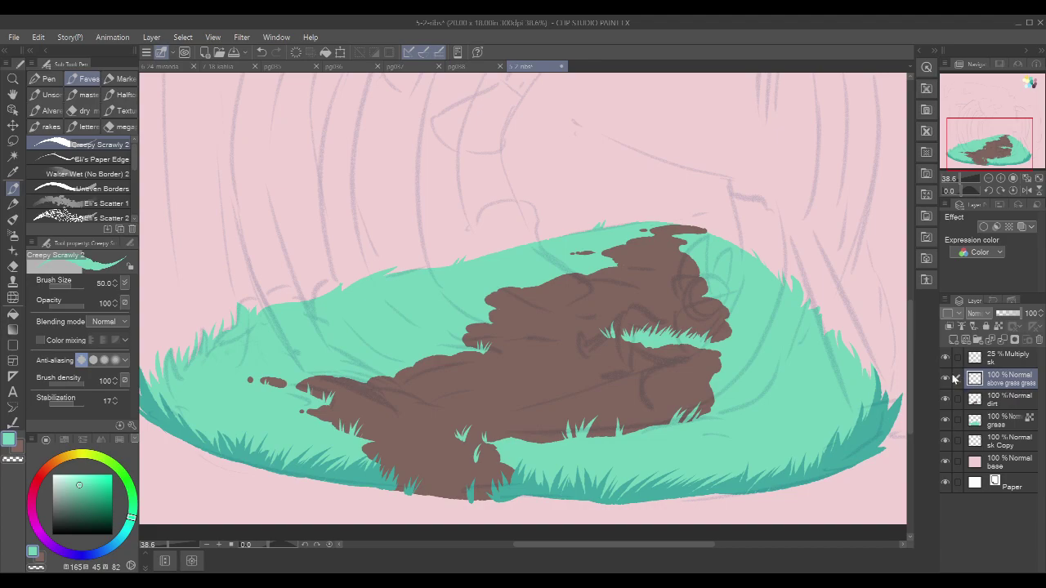
left_click(377, 467, "alt")
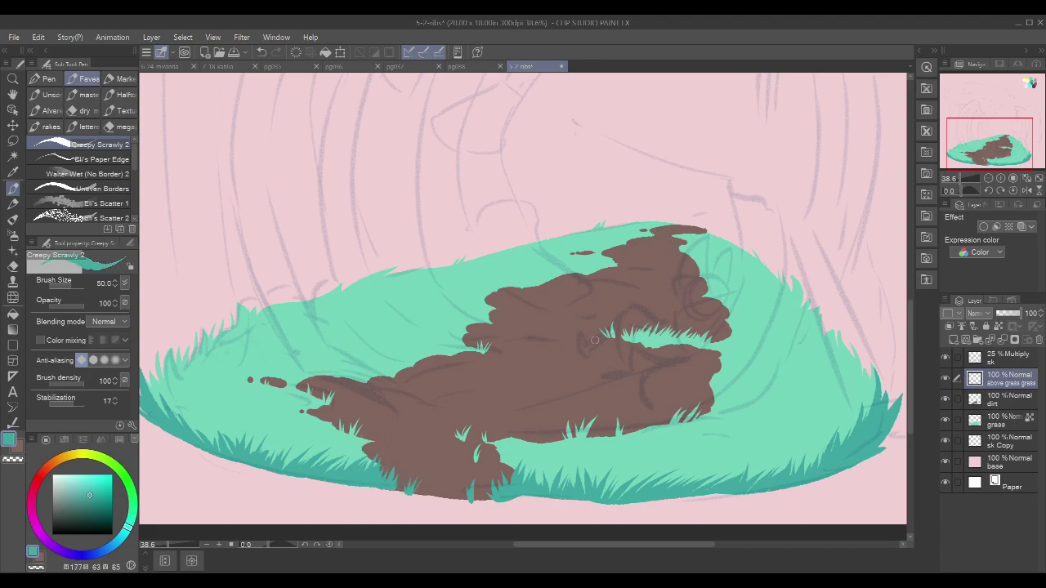
left_click_drag(545, 444, 556, 426)
left_click_drag(654, 428, 655, 417)
Step: Hide the sketch layer and auto-select the mint grass area behind the dirt, referring to all layers
left_click(945, 357)
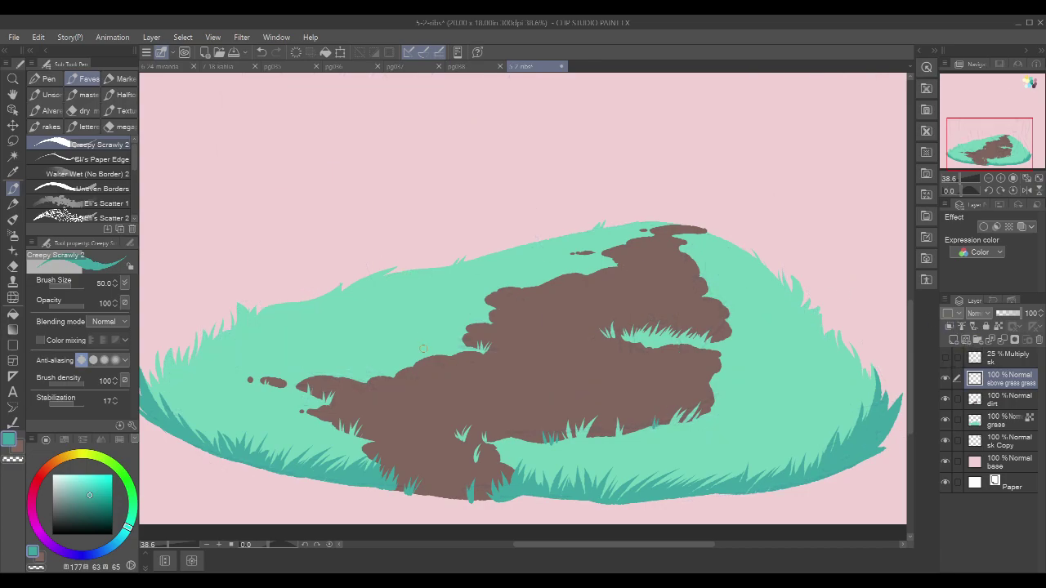
scroll(428, 351, "up", 3)
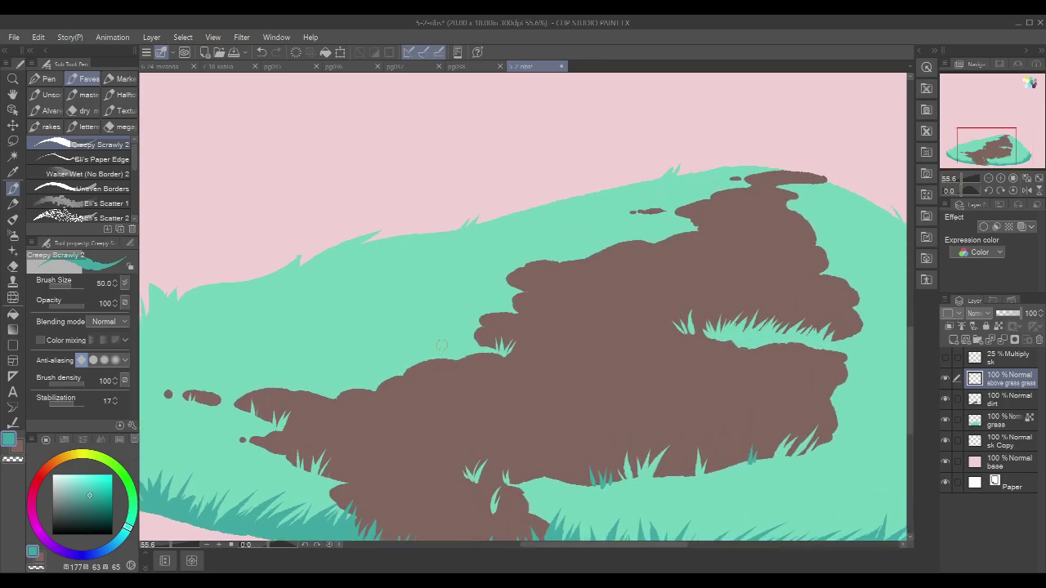
key("w")
left_click(116, 127)
left_click(440, 322)
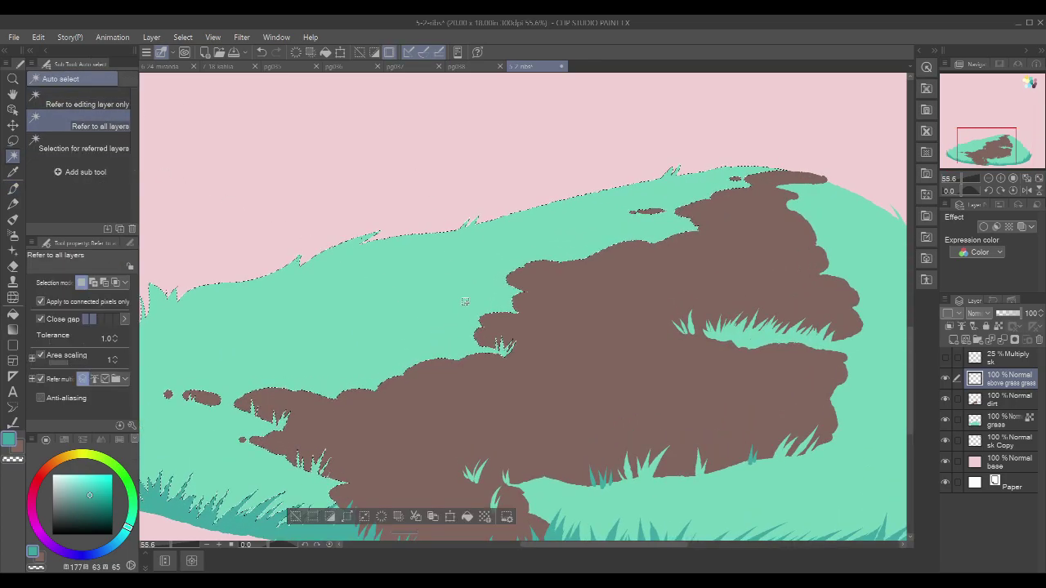
Step: Paint small teal grass tufts inside the selection along the left stretch of the dirt's upper edge
key("p")
mouse_move(432, 358)
left_mouse_down()
mouse_move(420, 333)
mouse_move(432, 362)
mouse_move(441, 345)
mouse_move(435, 366)
mouse_move(449, 332)
mouse_move(426, 366)
mouse_move(411, 352)
mouse_move(416, 333)
mouse_move(456, 343)
left_mouse_up()
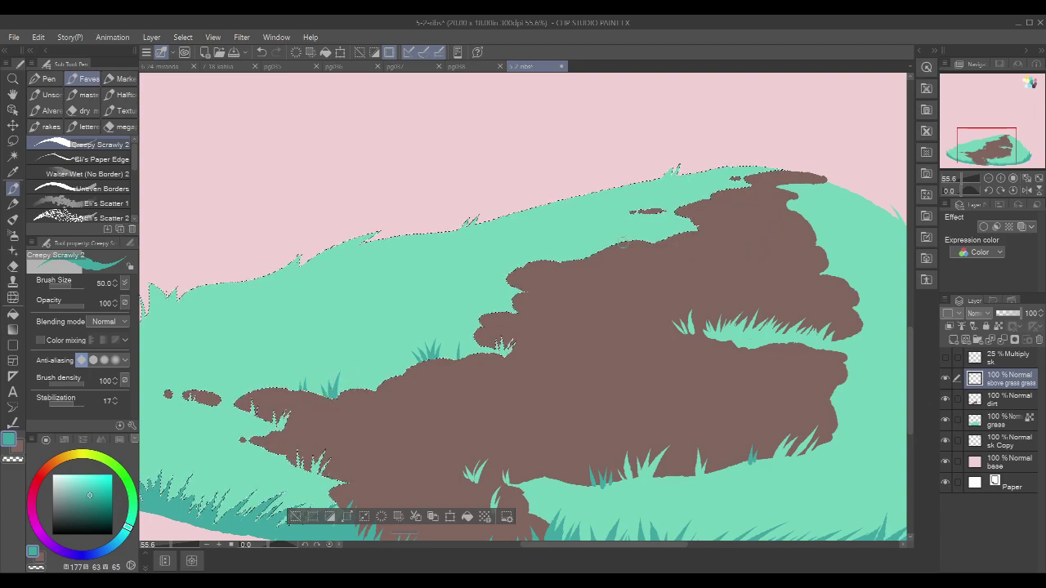
left_click_drag(820, 274, 824, 228)
left_click_drag(635, 289, 699, 280)
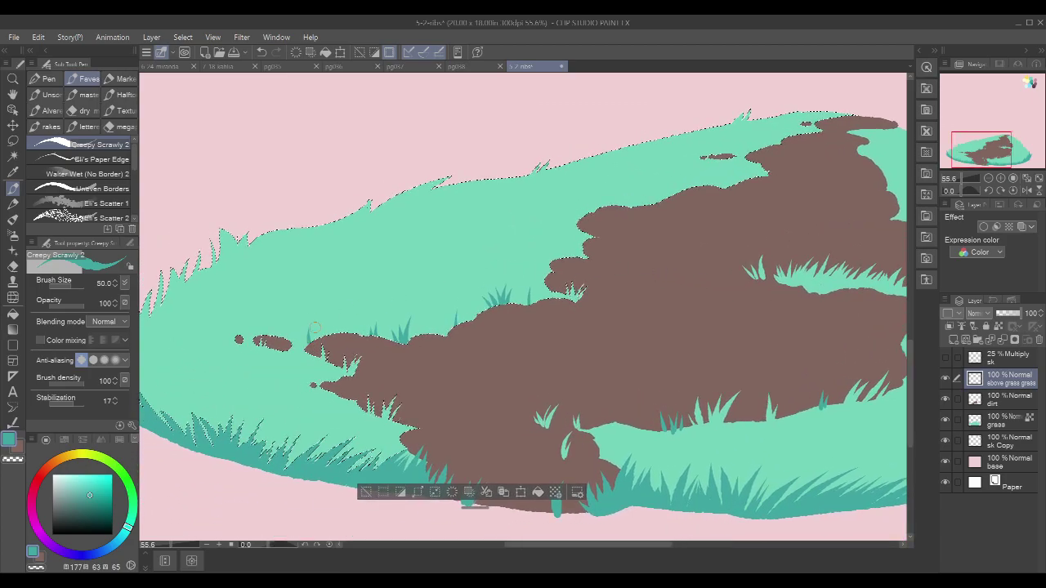
left_click_drag(343, 318, 347, 338)
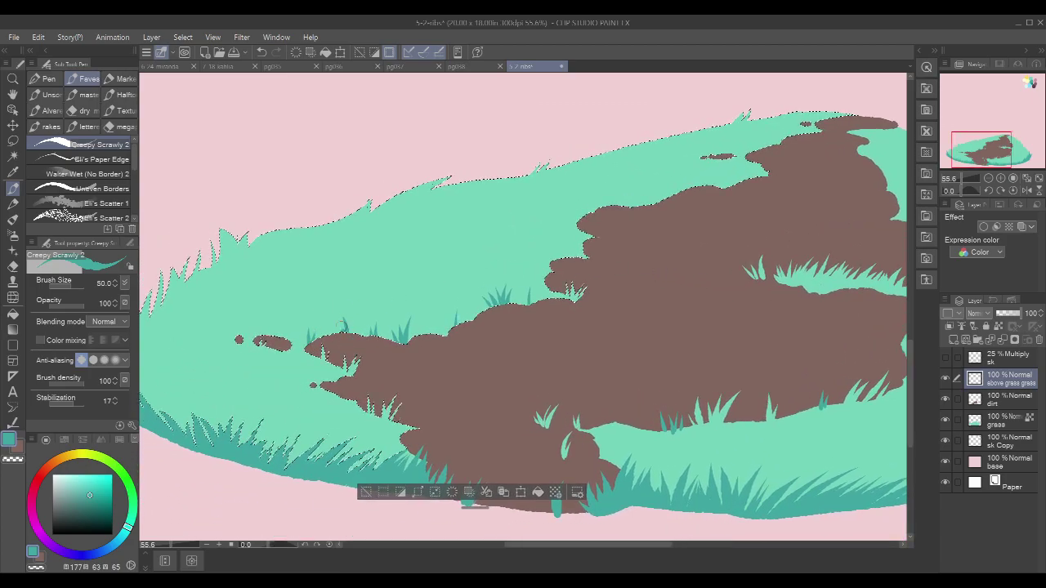
left_click_drag(814, 312, 624, 356)
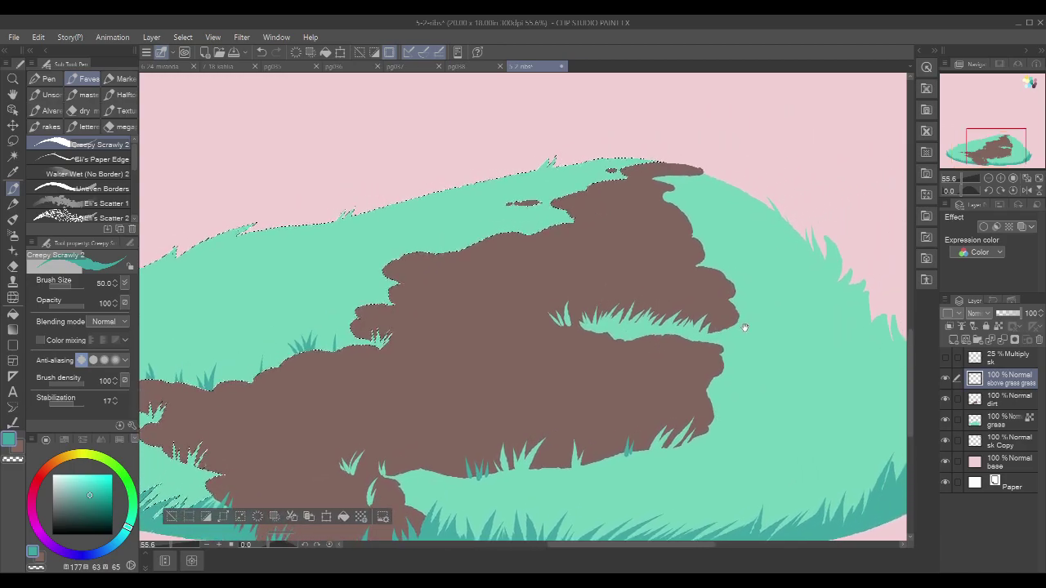
Step: Paint small teal grass tufts along the upper stretch of the dirt's top-left edge, inside the selection
left_click_drag(722, 285, 722, 299)
left_click_drag(534, 250, 536, 237)
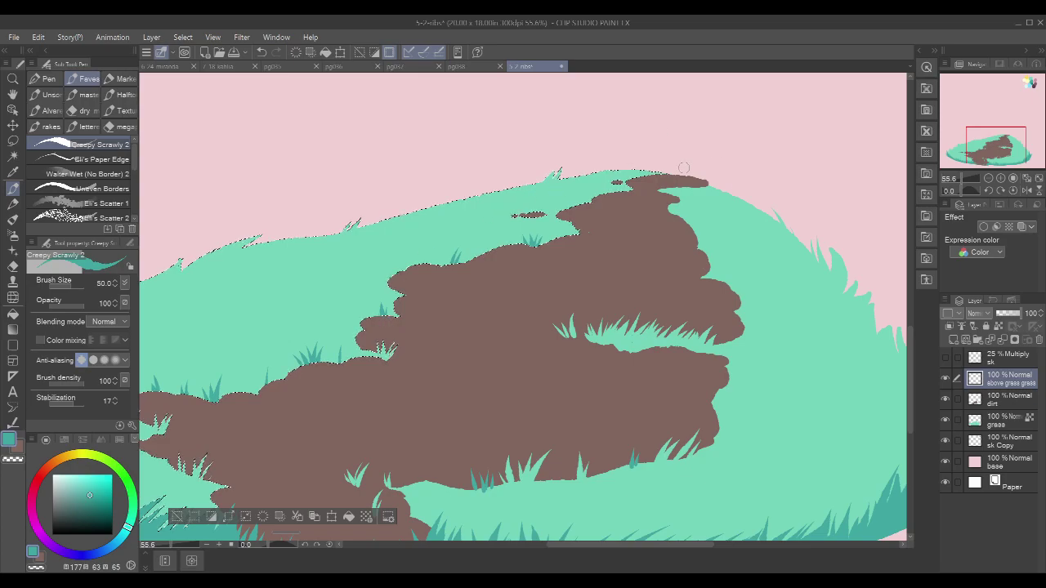
scroll(728, 181, "down", 1)
scroll(728, 181, "up", 1)
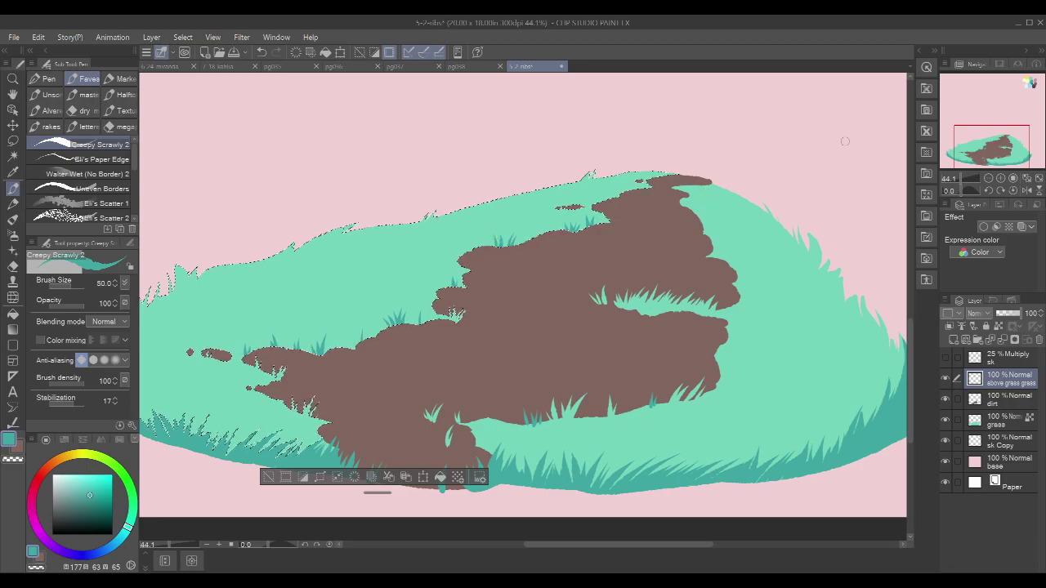
Step: Auto-select the mint grass right of the dirt, paint teal tufts along the mint strip and the dirt's right edge, and deselect
key("w")
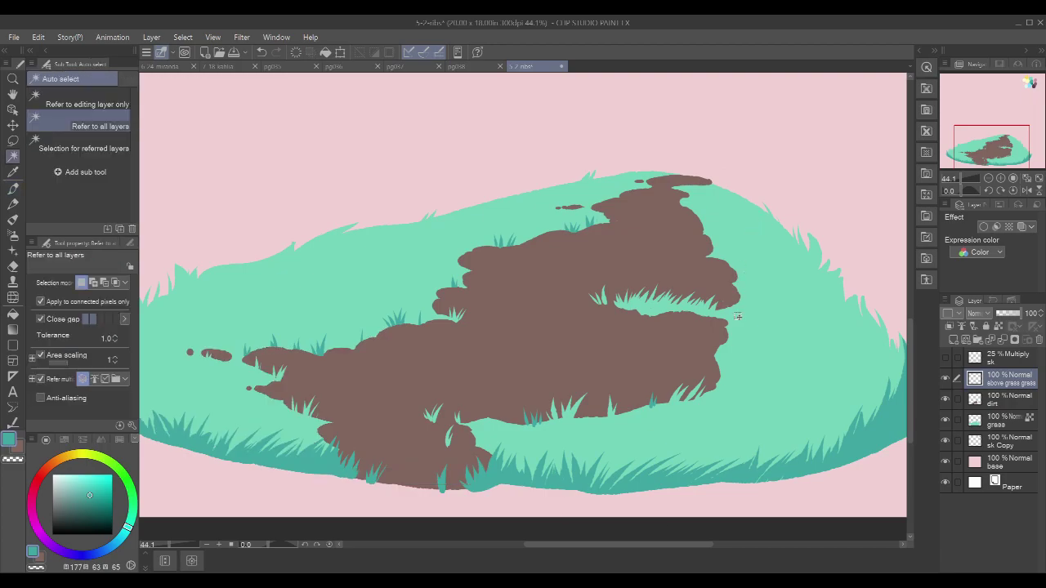
left_click(736, 314)
key("p")
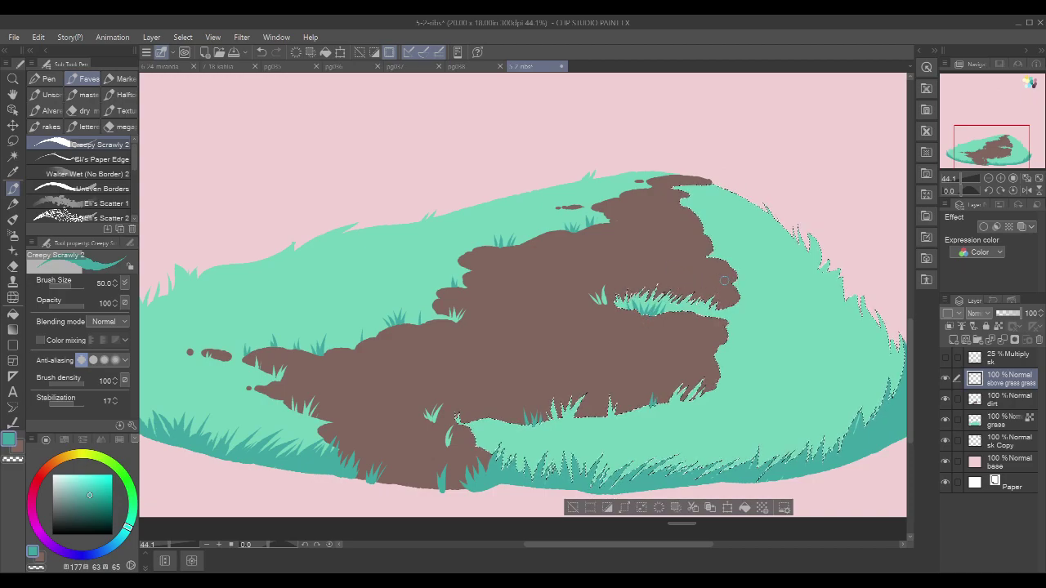
left_click_drag(764, 238, 684, 275)
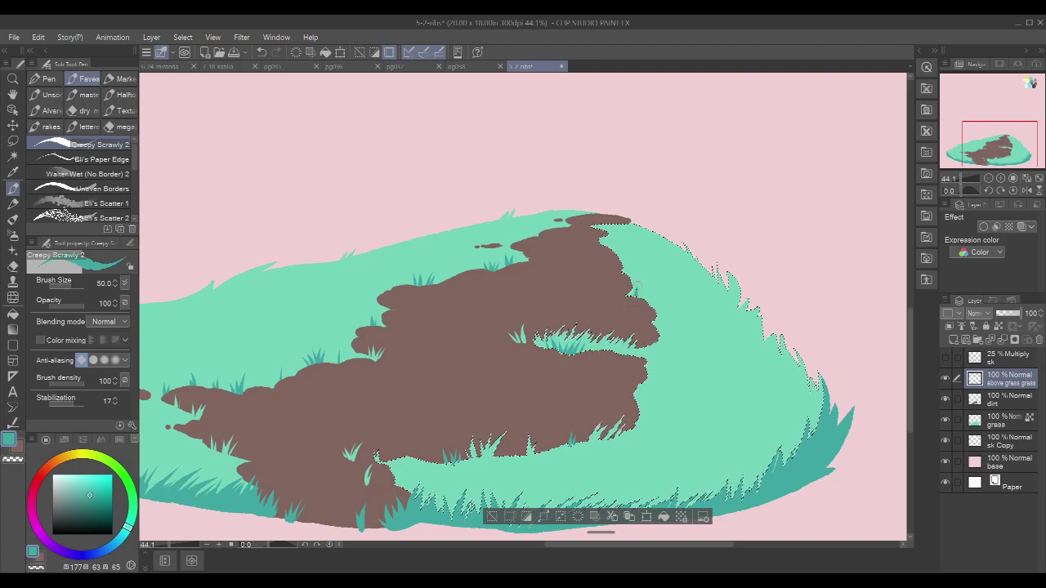
key("ctrl+d")
left_click_drag(790, 329, 849, 308)
Step: Lock the transparent pixels of the dirt layer and sample the dark purple swatch from the palette
left_click(1009, 400)
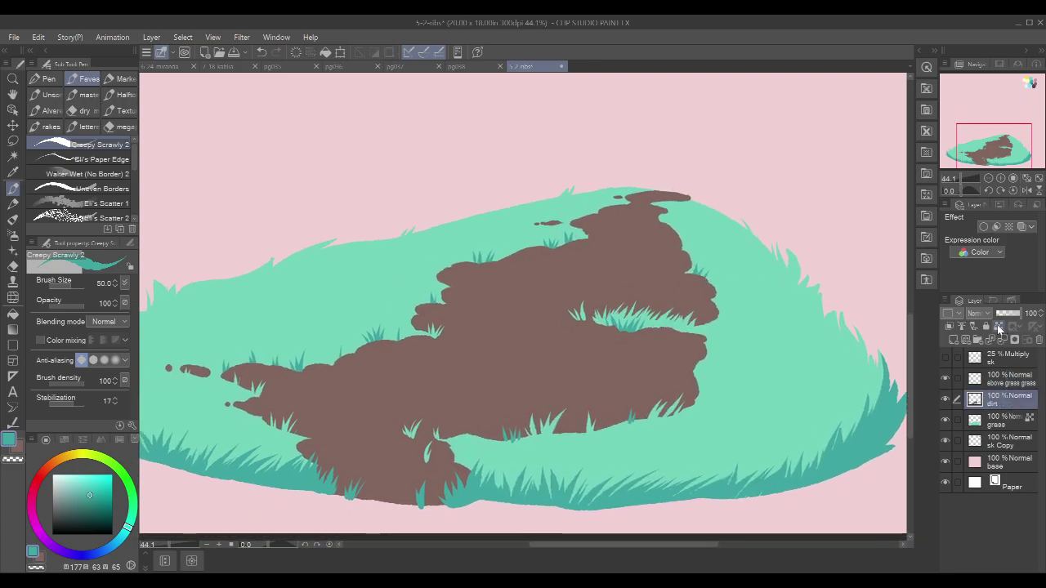
left_click_drag(612, 425, 664, 424)
left_click_drag(767, 324, 701, 335)
left_click_drag(785, 300, 678, 394)
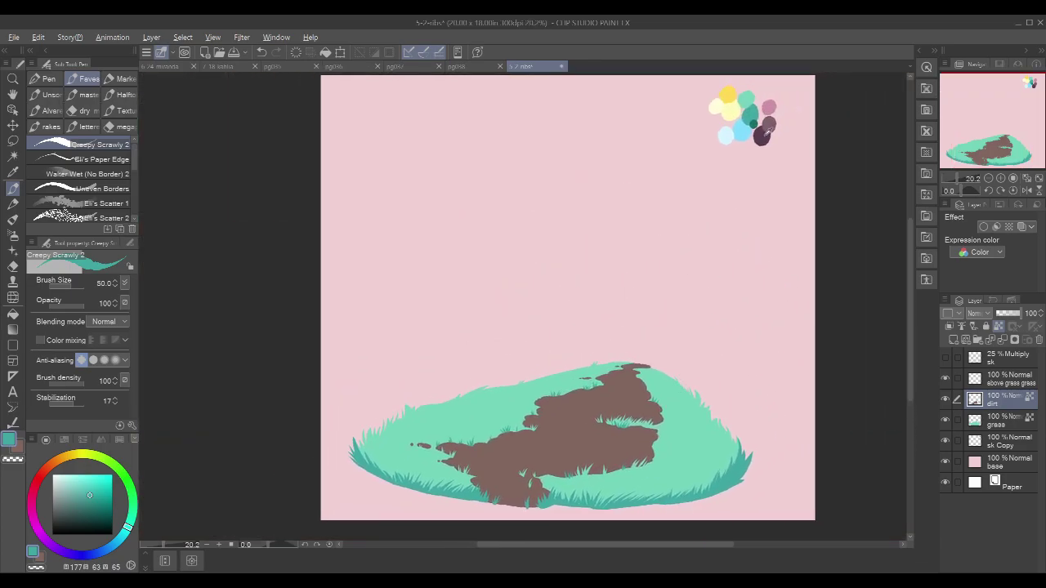
left_click(764, 135, "alt")
left_click_drag(593, 413, 582, 345)
left_click_drag(472, 395, 519, 395)
key("ctrl+z")
Step: Paint a test zigzag on the dirt at 50 brush opacity, sample the blended purple-brown, and restore the opacity to 100
scroll(529, 417, "up", 2)
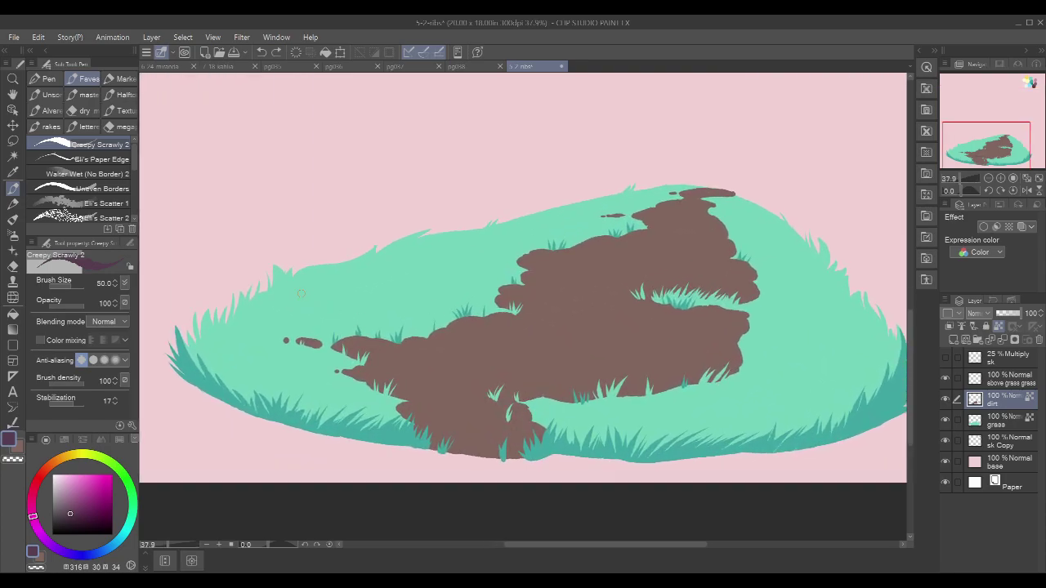
left_click(68, 311)
left_click_drag(473, 350, 550, 344)
left_click(511, 347, "alt")
left_click(98, 307)
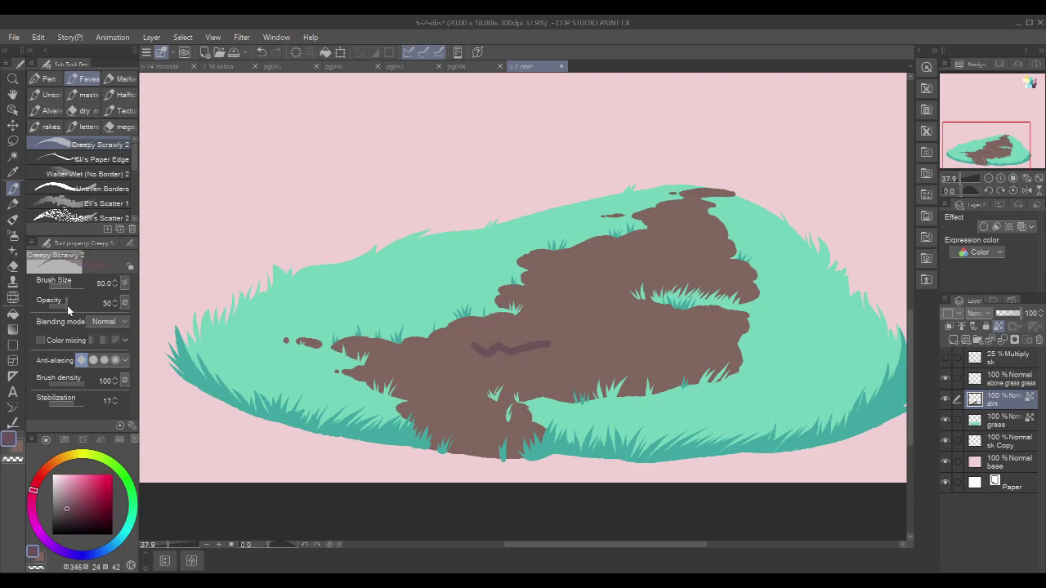
Step: Paint purple-brown shadows under the detached dirt patch, the dirt's left tip, its left notch and around the small mint tufts below
scroll(345, 360, "up", 1)
left_click_drag(273, 333, 346, 348)
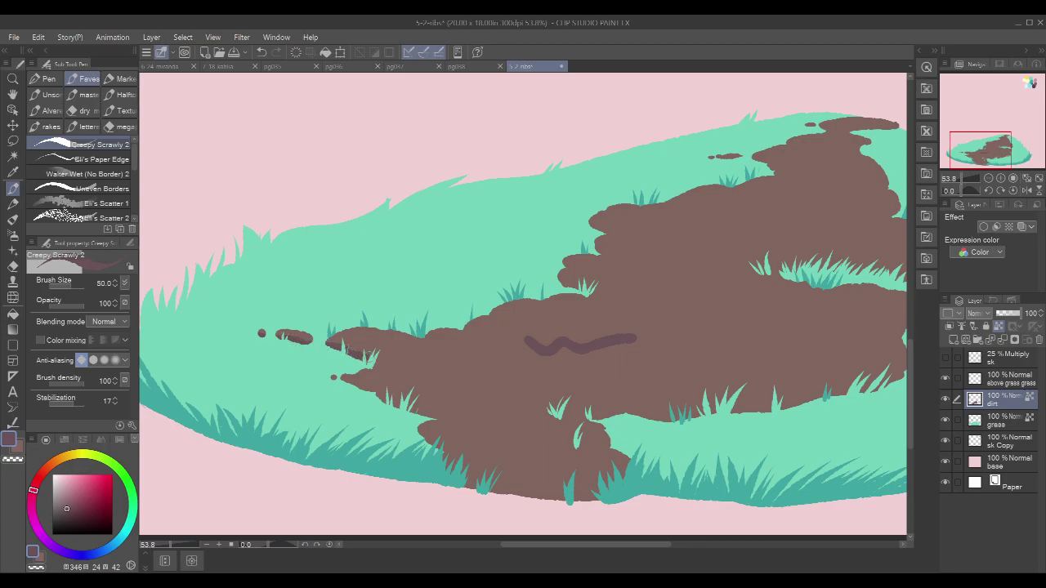
left_click_drag(655, 320, 590, 300)
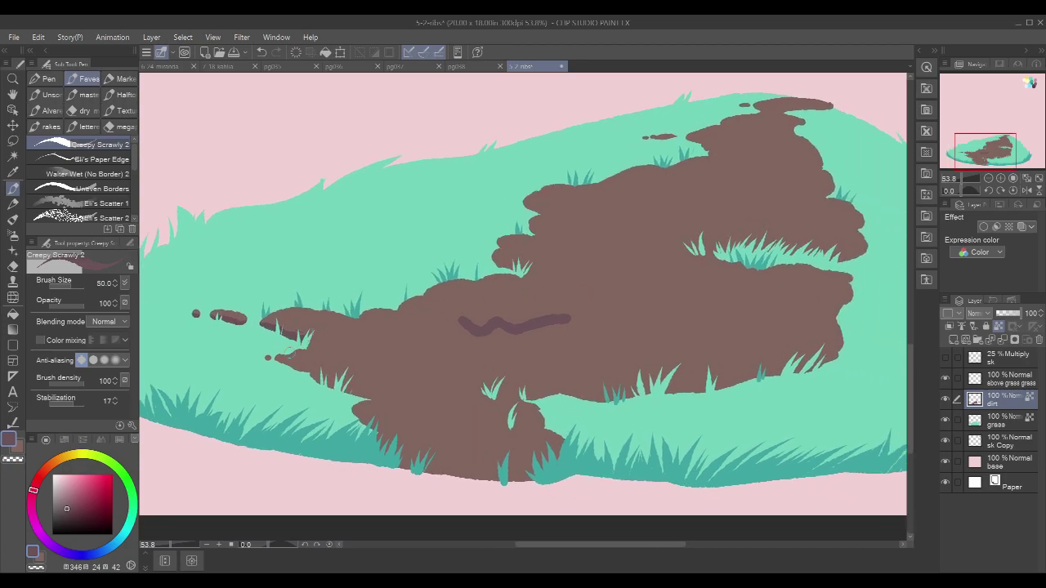
left_click_drag(309, 347, 368, 353)
mouse_move(678, 316)
left_mouse_down()
mouse_move(629, 291)
mouse_move(597, 294)
left_mouse_up()
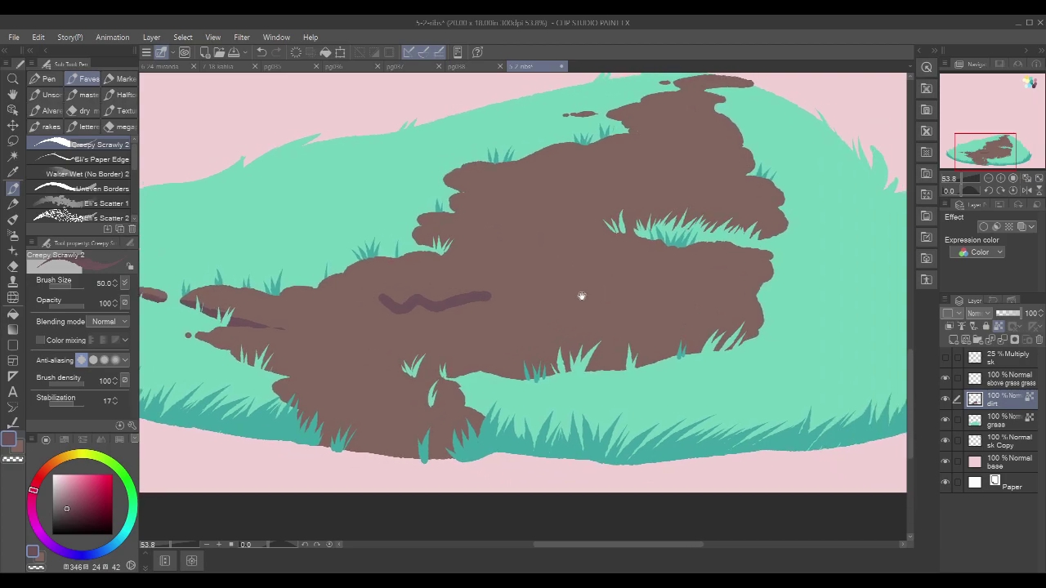
mouse_move(383, 369)
left_mouse_down()
mouse_move(461, 381)
mouse_move(431, 372)
mouse_move(480, 374)
left_mouse_up()
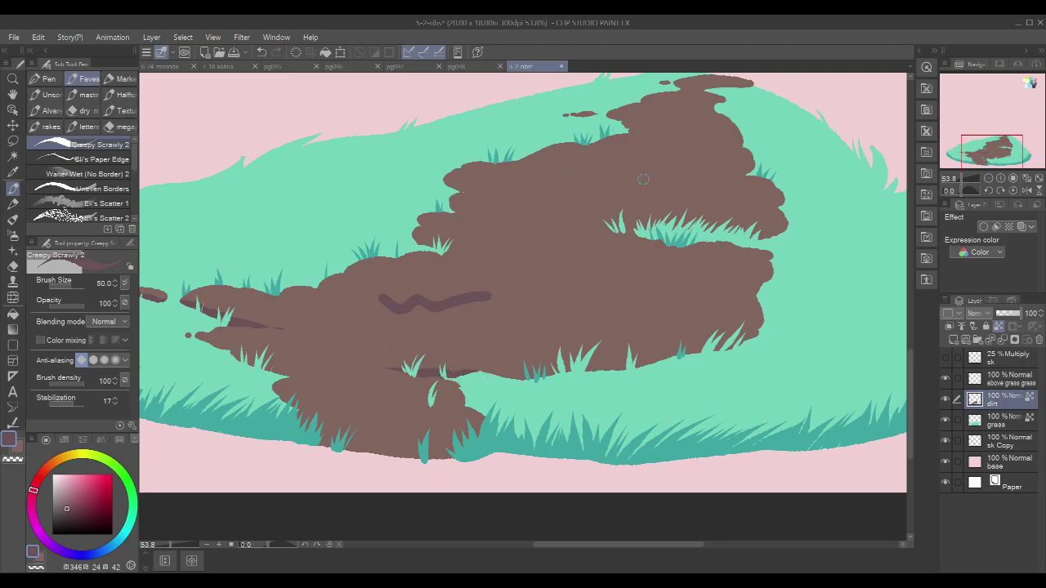
Step: Cover the test zigzag with the sampled base brown and return to the purple-brown shadow colour
left_click(418, 293, "alt")
left_click_drag(488, 295, 380, 304)
key("x")
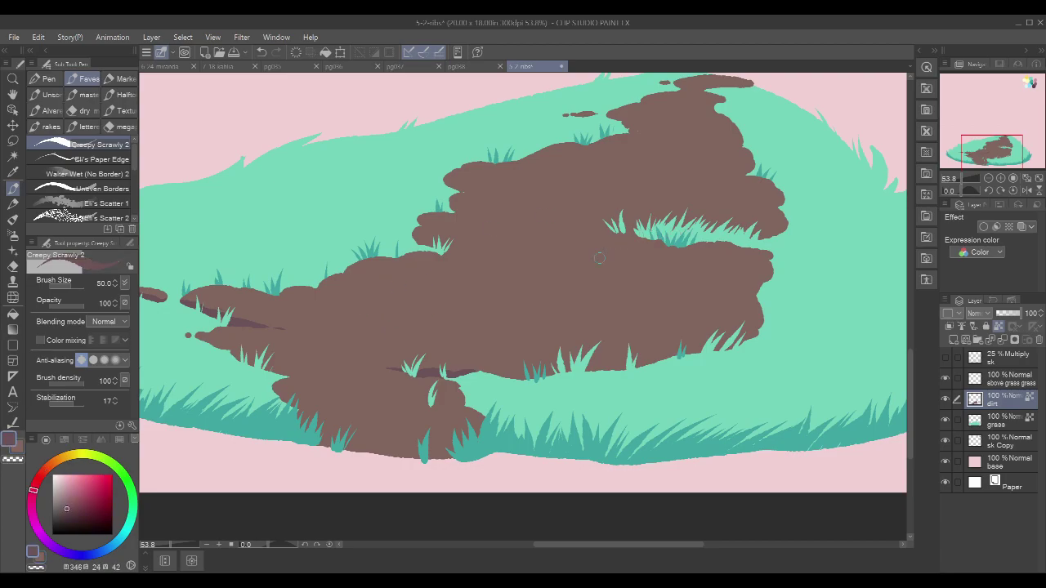
Step: Shade the underside of the dirt's second left tip, the lower-left lobe and the bottom rim in purple-brown
left_click_drag(525, 292, 540, 289)
left_click_drag(246, 352, 361, 377)
left_click_drag(211, 335, 247, 347)
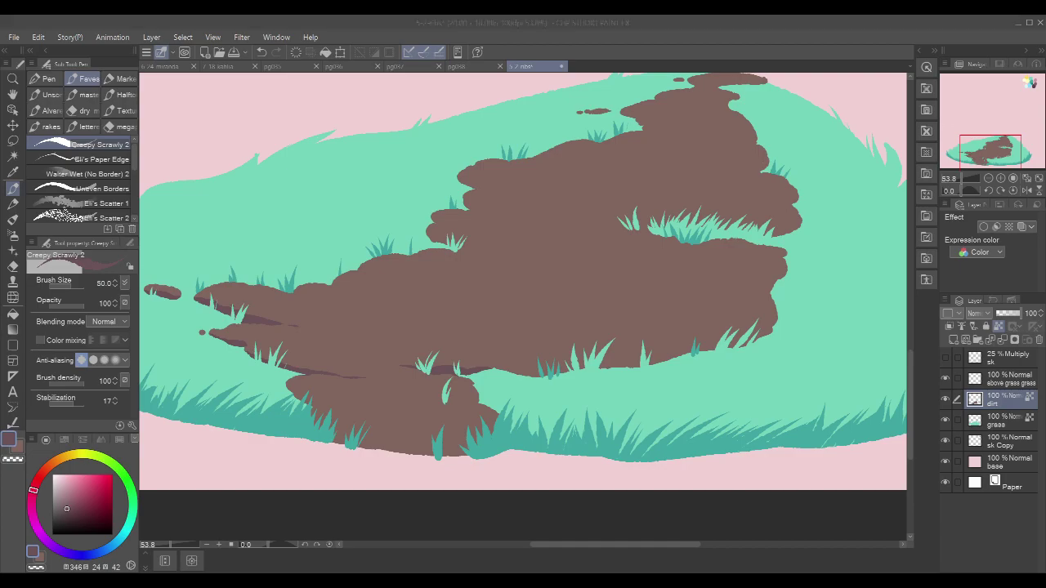
left_click(431, 26)
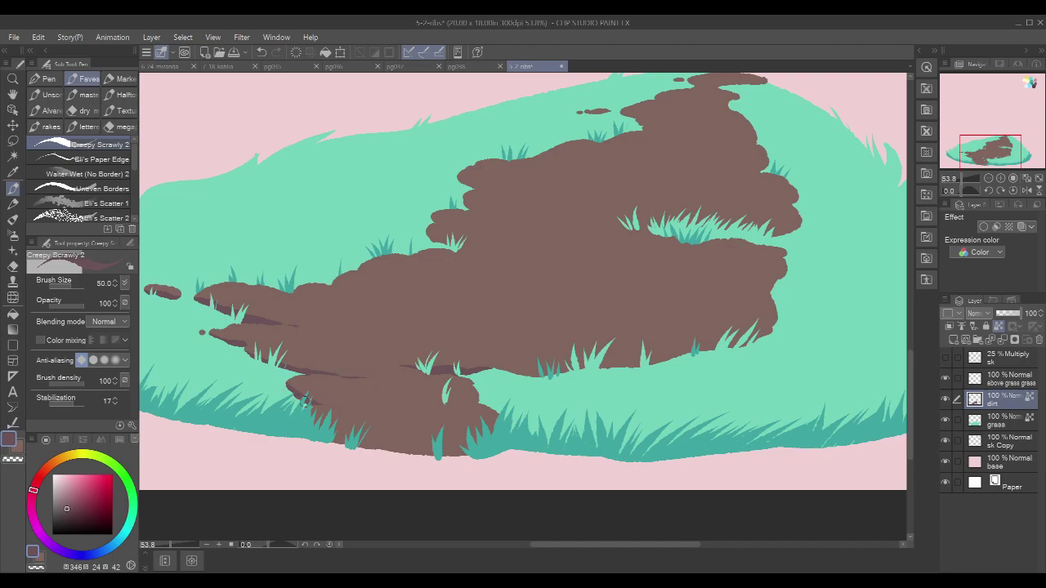
left_click_drag(308, 400, 354, 408)
left_click_drag(584, 317, 579, 312)
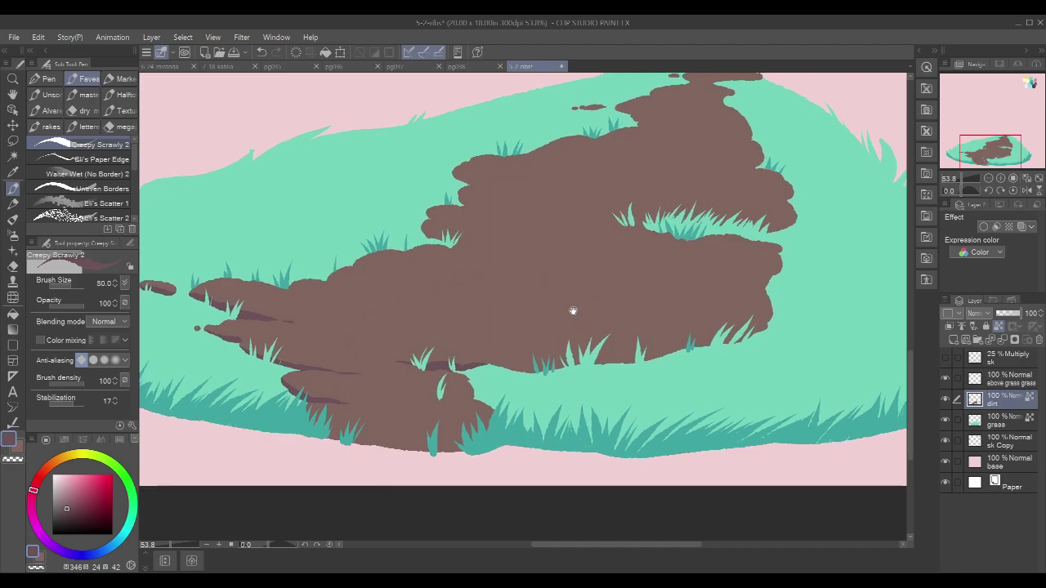
mouse_move(308, 415)
left_mouse_down()
mouse_move(378, 441)
mouse_move(316, 424)
mouse_move(336, 434)
mouse_move(460, 449)
left_mouse_up()
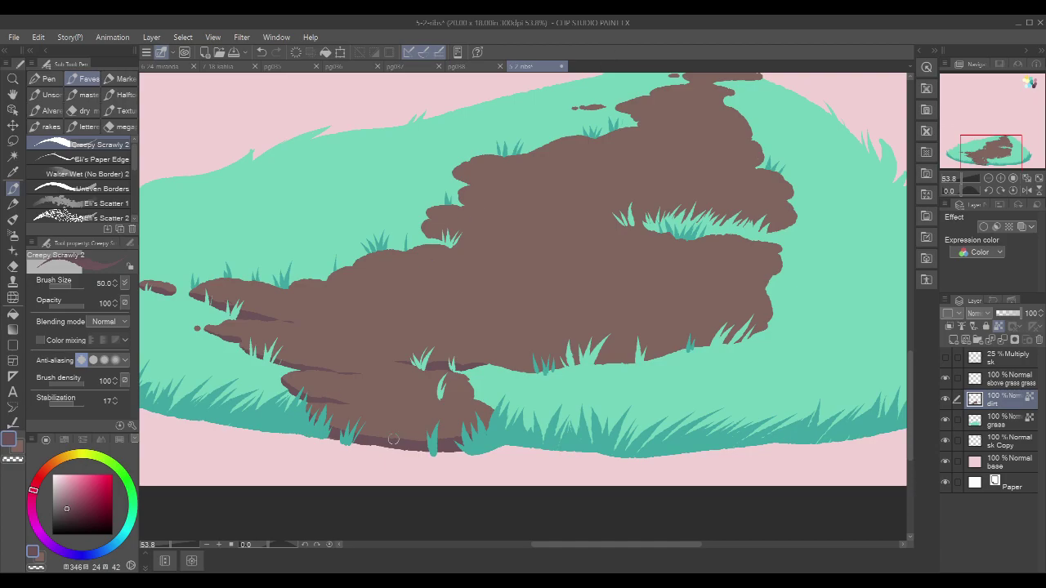
Step: Show the sketch layer over the painting and set its opacity to 38%
left_click(945, 357)
scroll(801, 380, "down", 3)
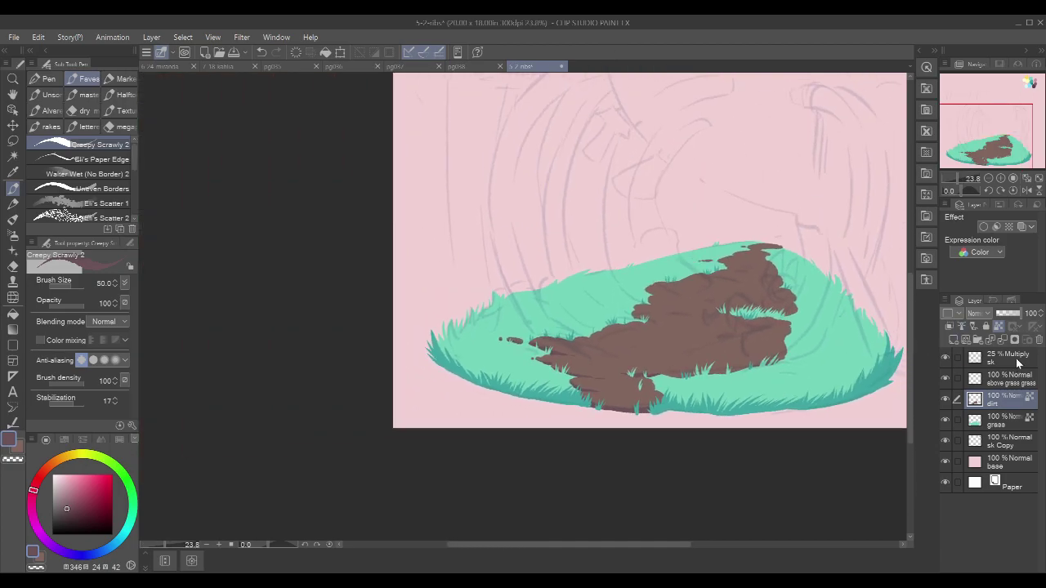
left_click(1005, 358)
left_click_drag(1004, 313, 1031, 313)
mouse_move(857, 348)
left_mouse_down()
mouse_move(697, 445)
mouse_move(688, 438)
left_mouse_up()
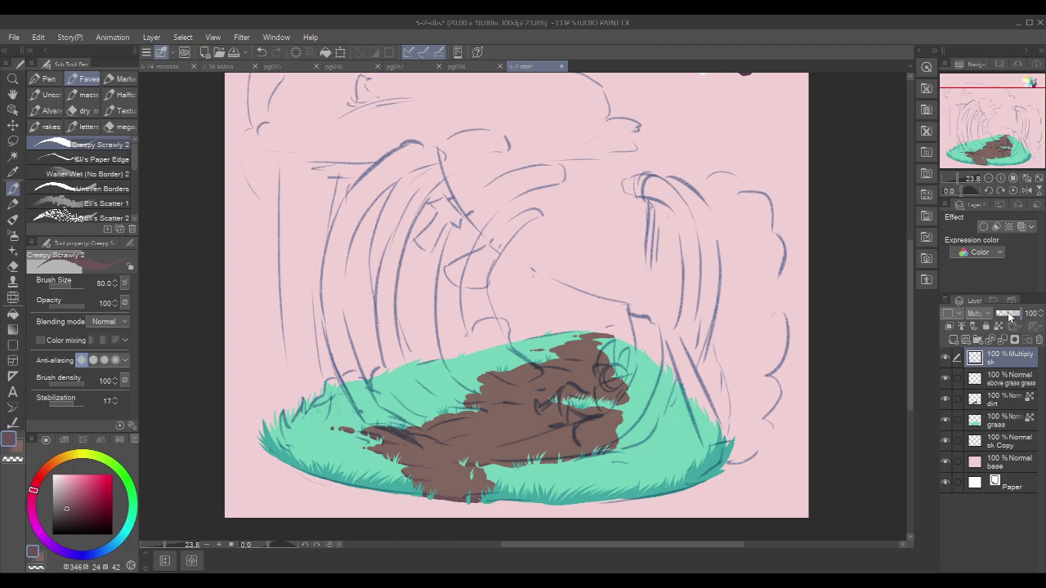
left_click(1009, 317)
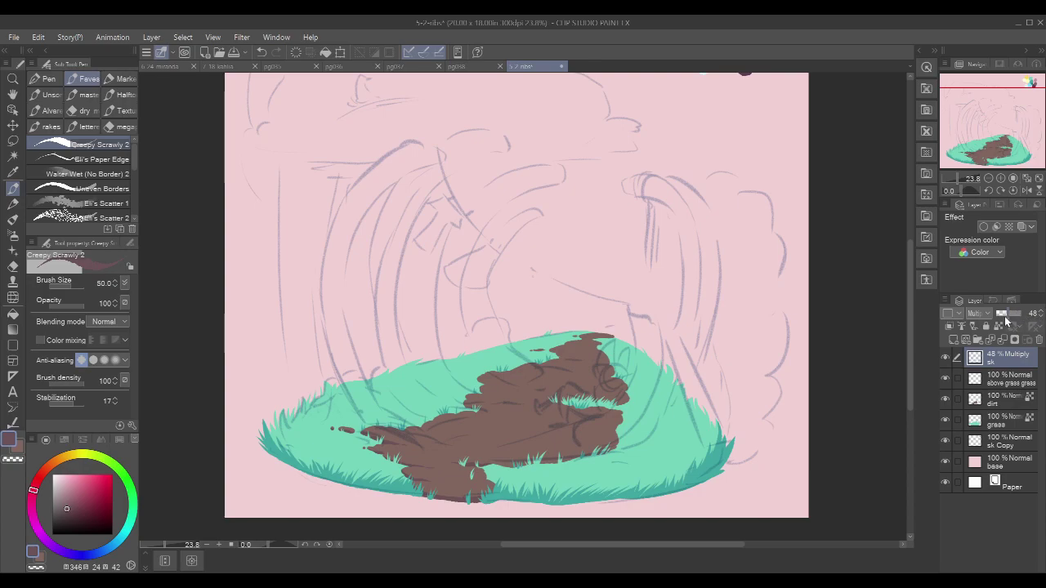
left_click(1005, 317)
Step: Compare the mound with the sketch, overlapping-grass and dirt layers hidden and shown, leaving only the sketch hidden
left_click(945, 357)
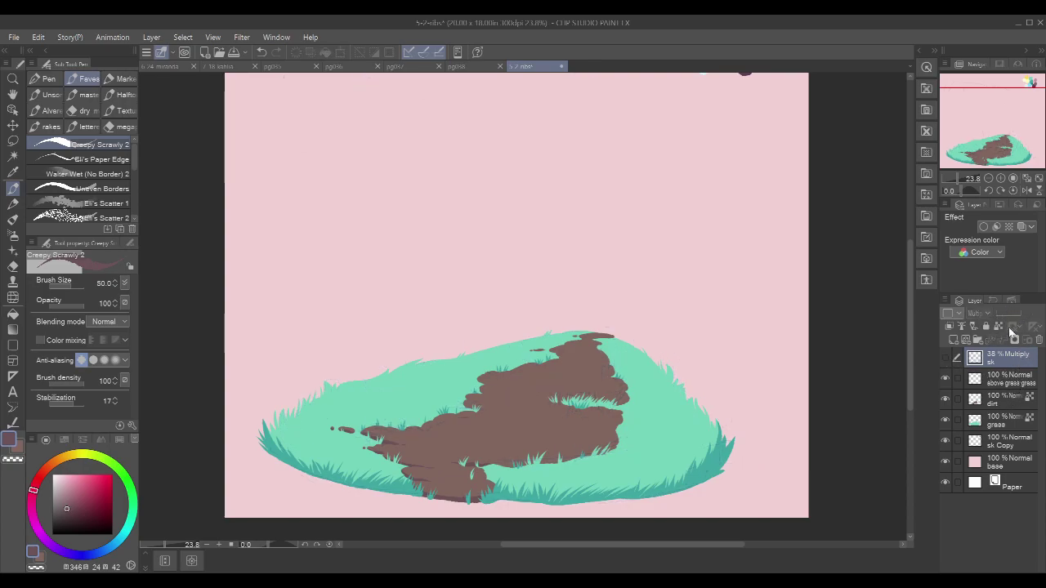
left_click_drag(945, 380, 946, 399)
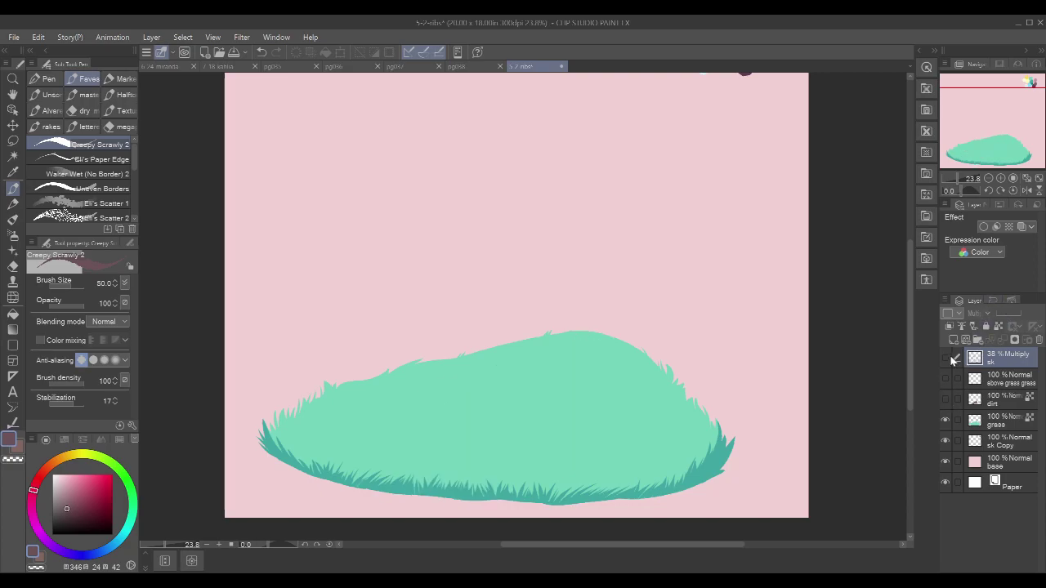
left_click(946, 358)
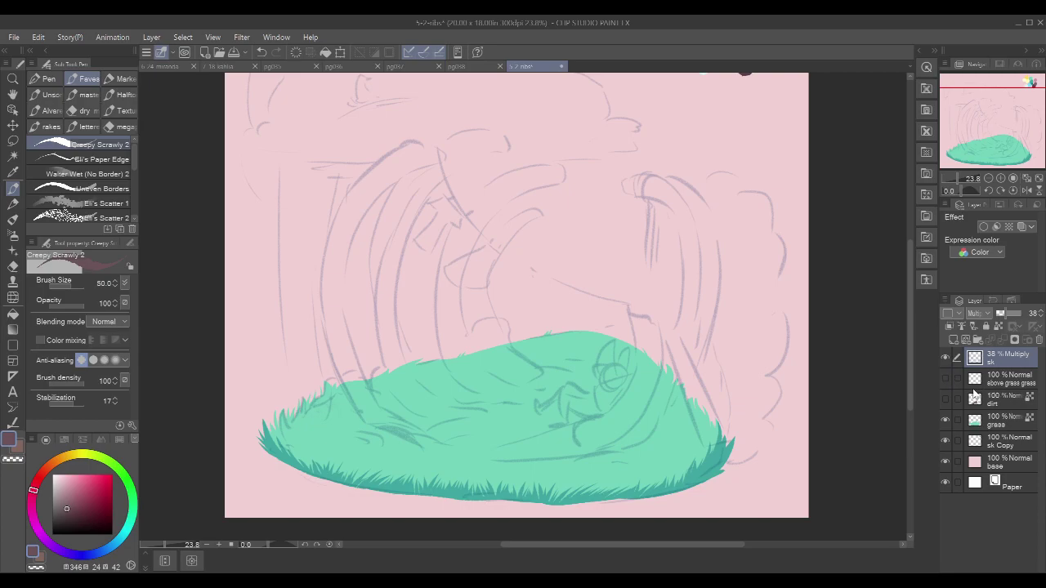
left_click(945, 399)
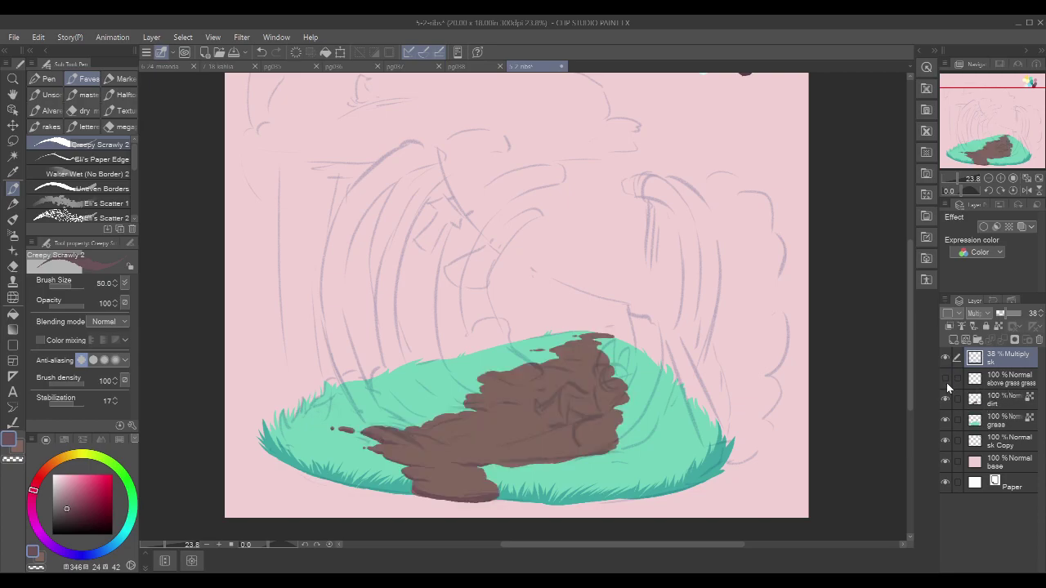
left_click(946, 378)
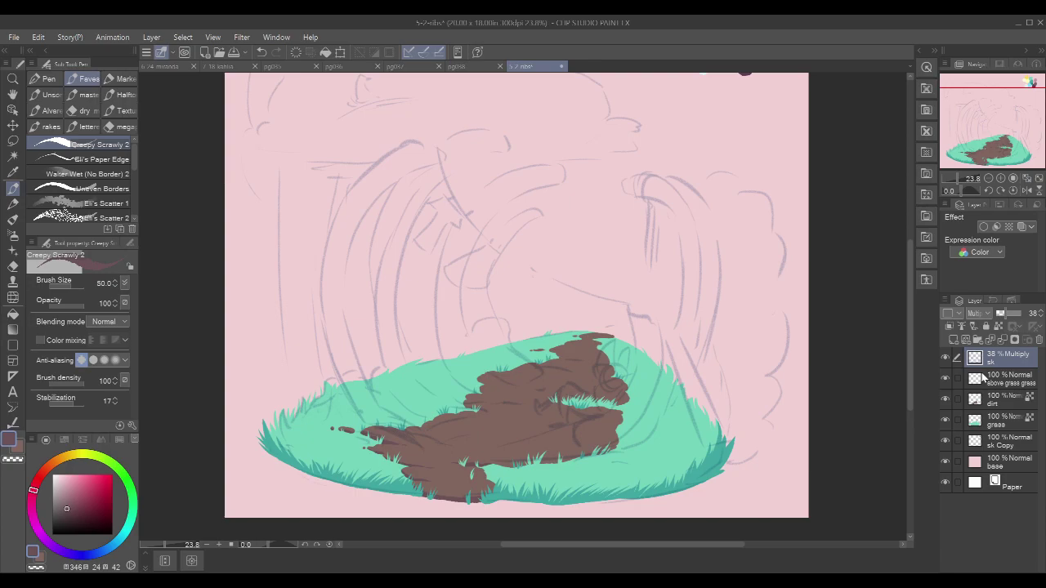
left_click(946, 358)
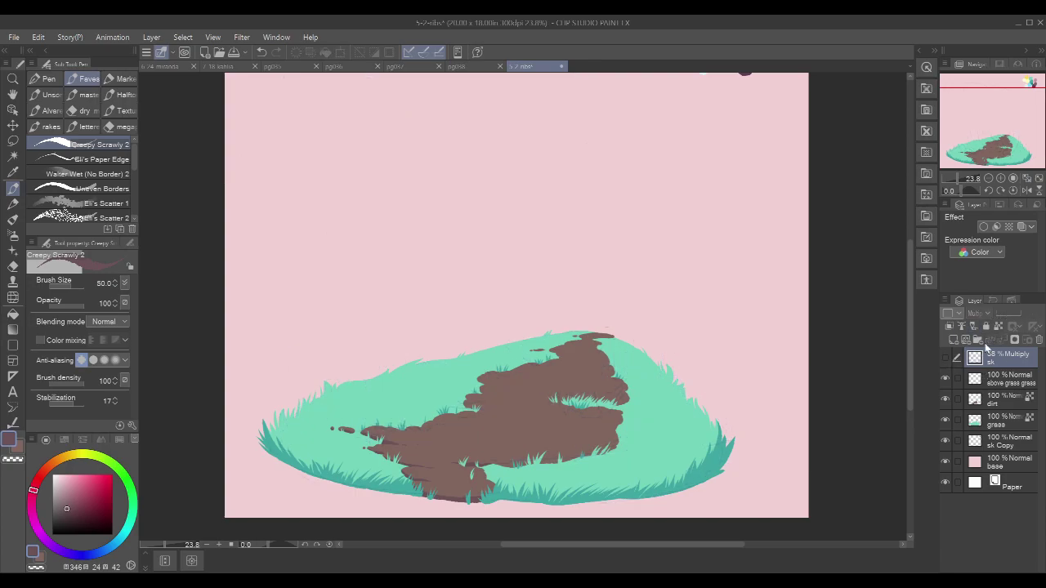
Step: On the dirt layer, paint a purple-brown shadow along the dirt's lower edge from the central tufts to its right end
left_click(1013, 401)
scroll(638, 402, "up", 3)
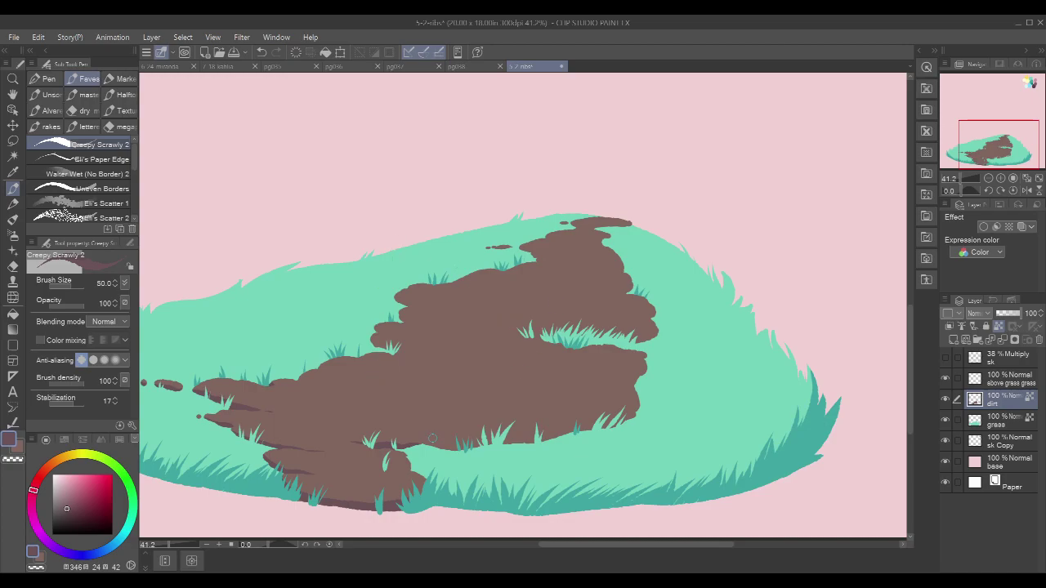
mouse_move(430, 442)
left_mouse_down()
mouse_move(540, 440)
mouse_move(617, 420)
left_mouse_up()
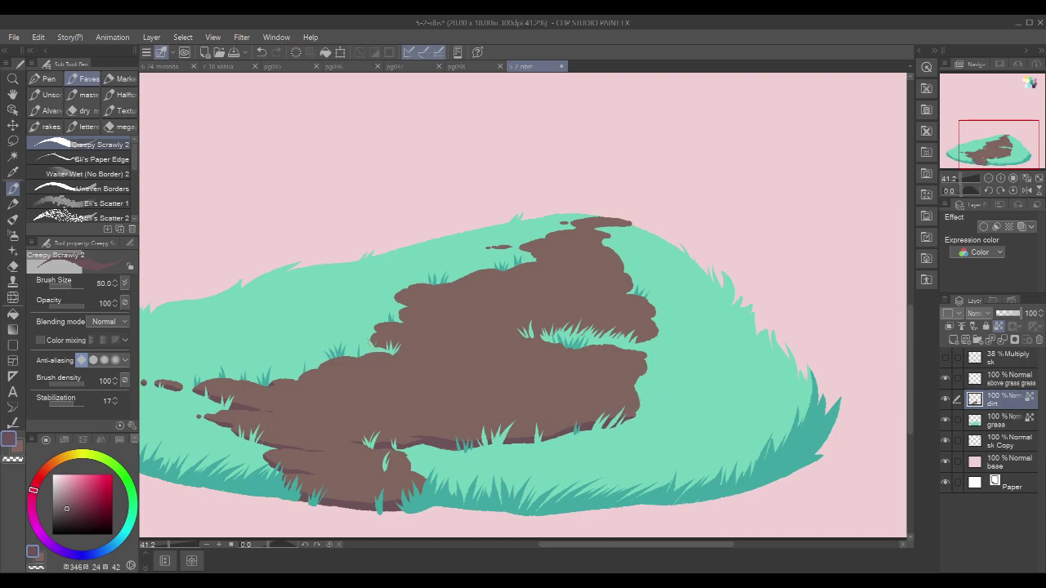
Step: Paint purple-brown shadows under the two rounded lobes on the dirt's left side, extending them into the patch
left_click_drag(378, 344, 450, 350)
left_click(408, 350)
left_click_drag(648, 305, 627, 309)
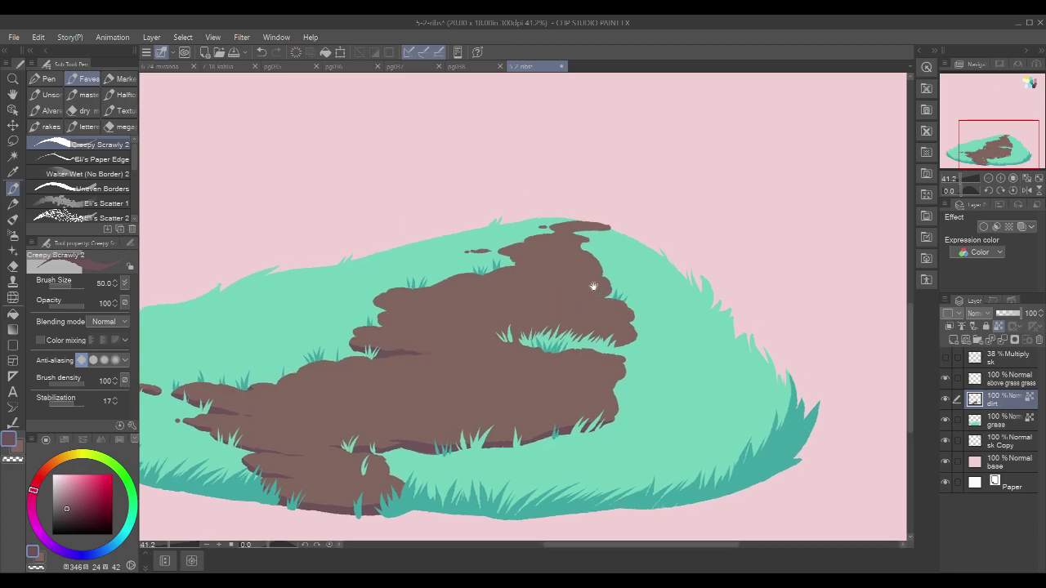
left_click_drag(372, 302, 425, 312)
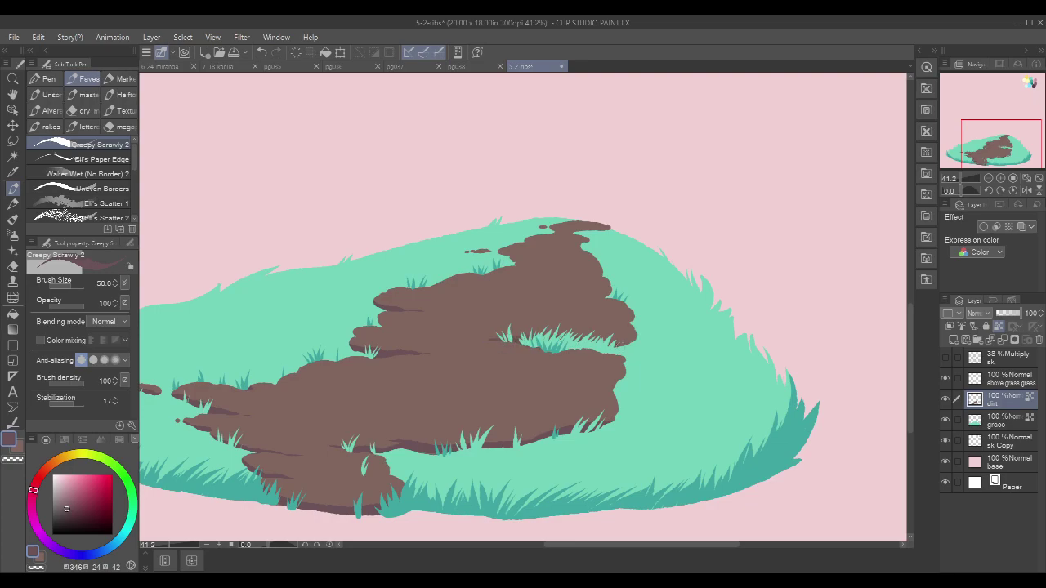
Step: Shade the lobes on the dirt's right edge and the underside of its upper-left tip in purple-brown
left_click_drag(621, 343, 639, 337)
left_click_drag(602, 298, 652, 313)
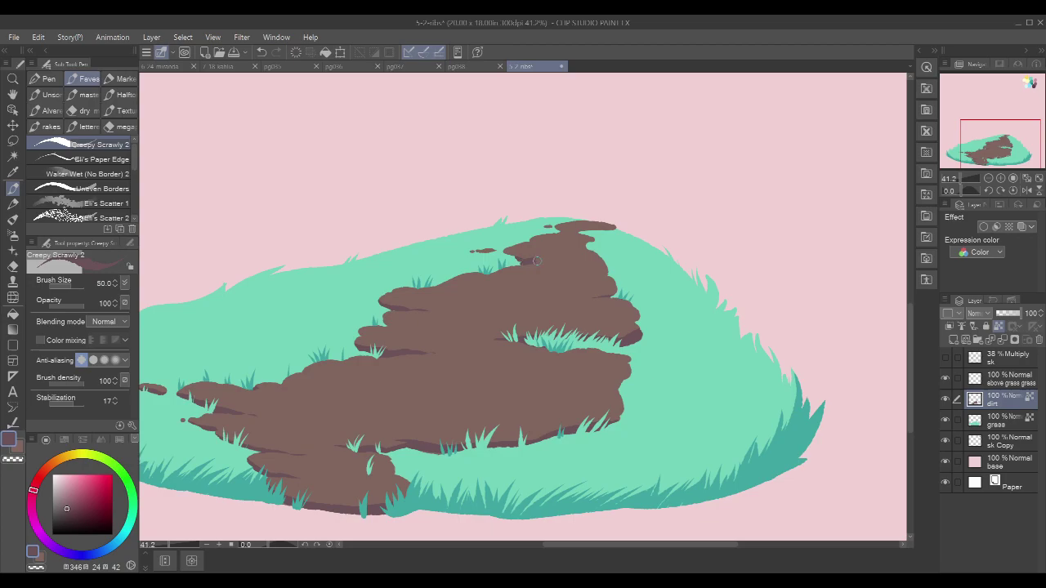
mouse_move(673, 262)
left_mouse_down()
mouse_move(670, 292)
mouse_move(701, 318)
mouse_move(701, 299)
left_mouse_up()
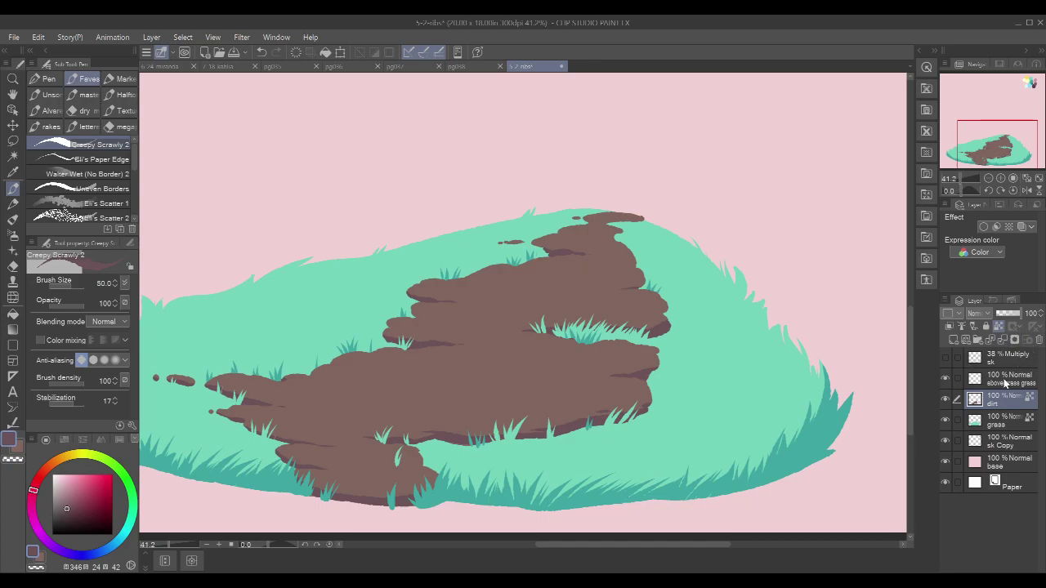
Step: Add a new layer above the dirt layer and name it pebbles
left_click(953, 339)
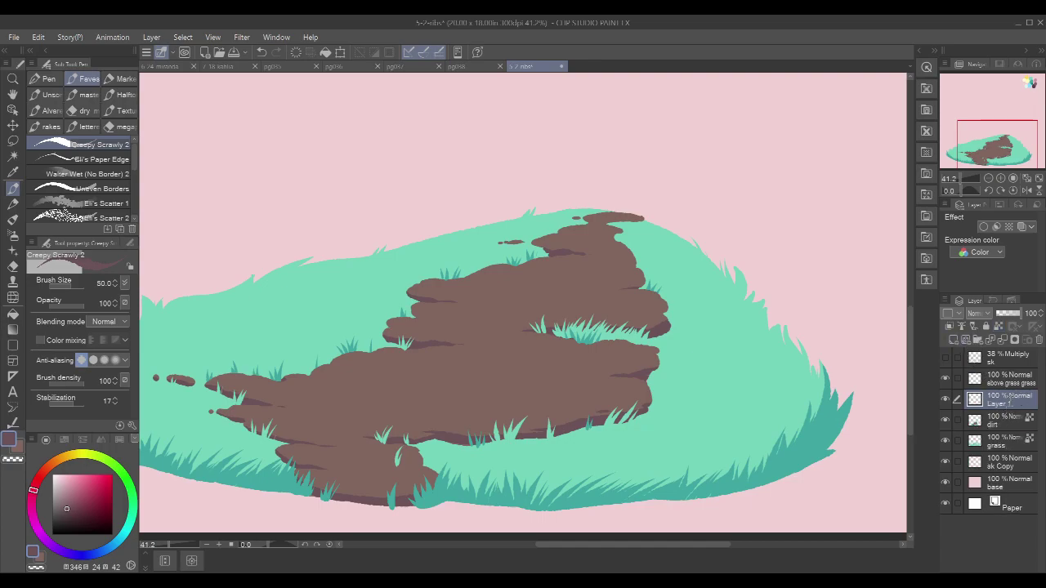
double_click(1008, 403)
type("pebbles")
key("Return")
scroll(732, 217, "down", 2)
scroll(732, 215, "down", 1)
left_click_drag(777, 163, 761, 226)
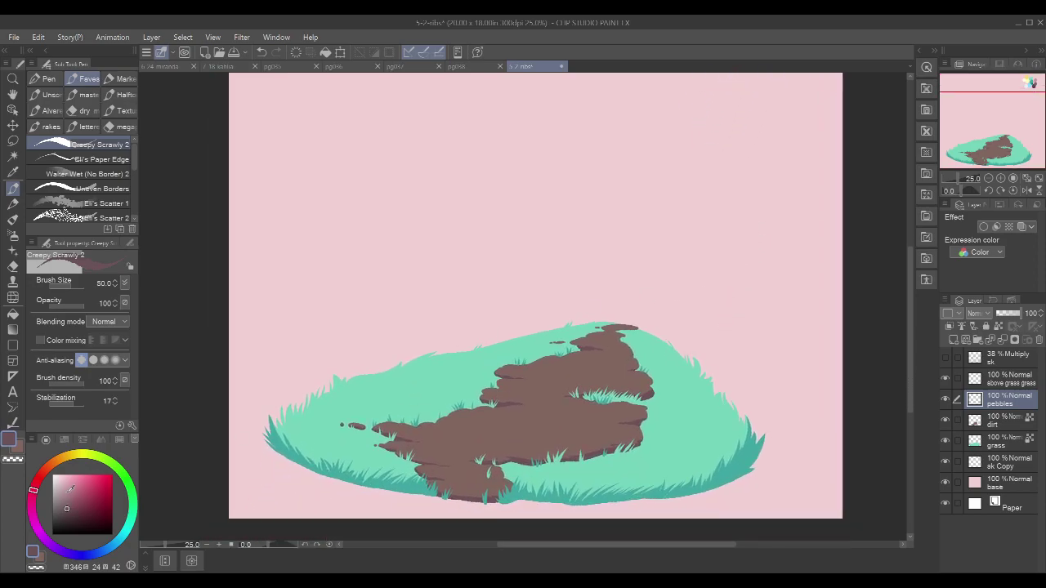
Step: Set the brush colour to a greyish mauve (346, 9, 62) for painting pebbles
left_click(58, 496)
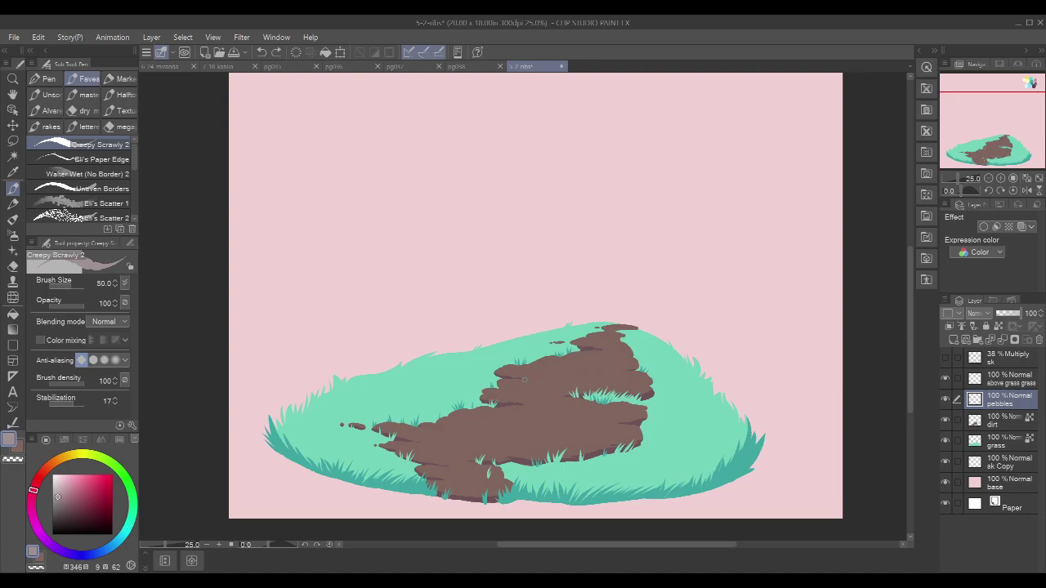
scroll(545, 436, "up", 3)
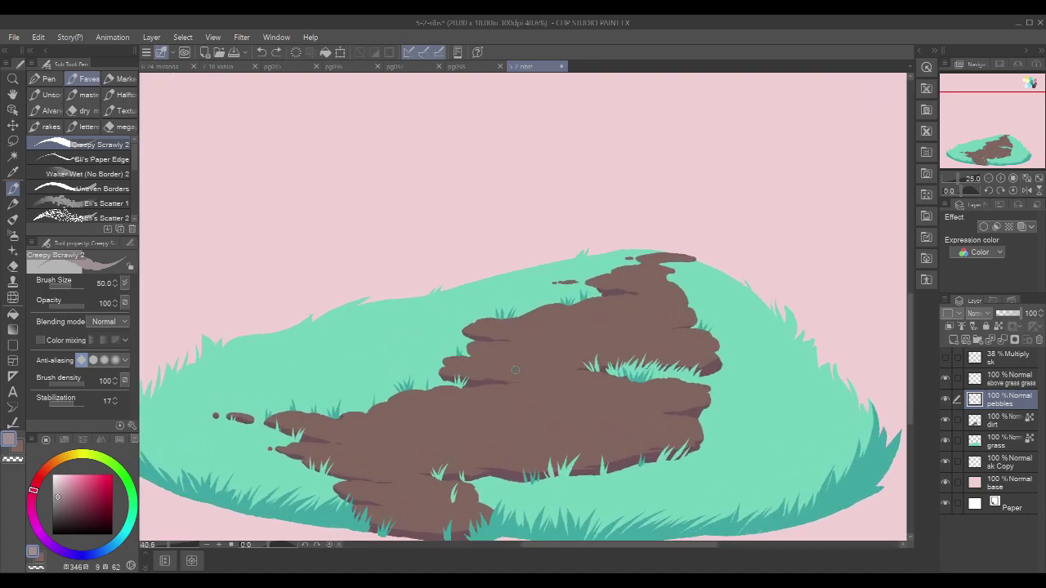
left_click_drag(296, 406, 346, 385)
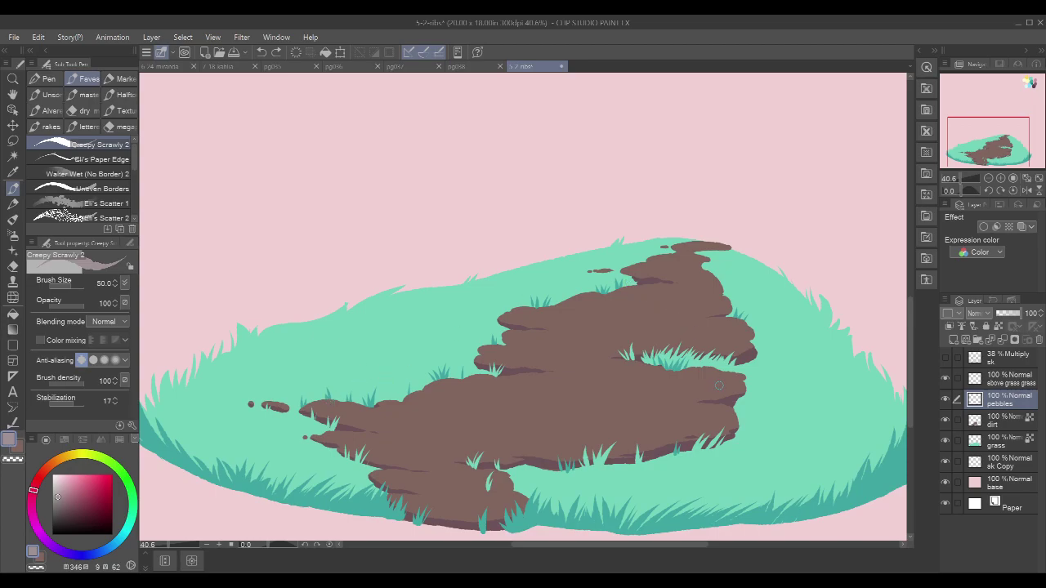
left_click_drag(805, 430, 800, 396)
Step: Unlock the dirt layer's transparent pixels and reshape the dirt's right edge into two tapering brown tips with purple-brown shading
left_click(1012, 422)
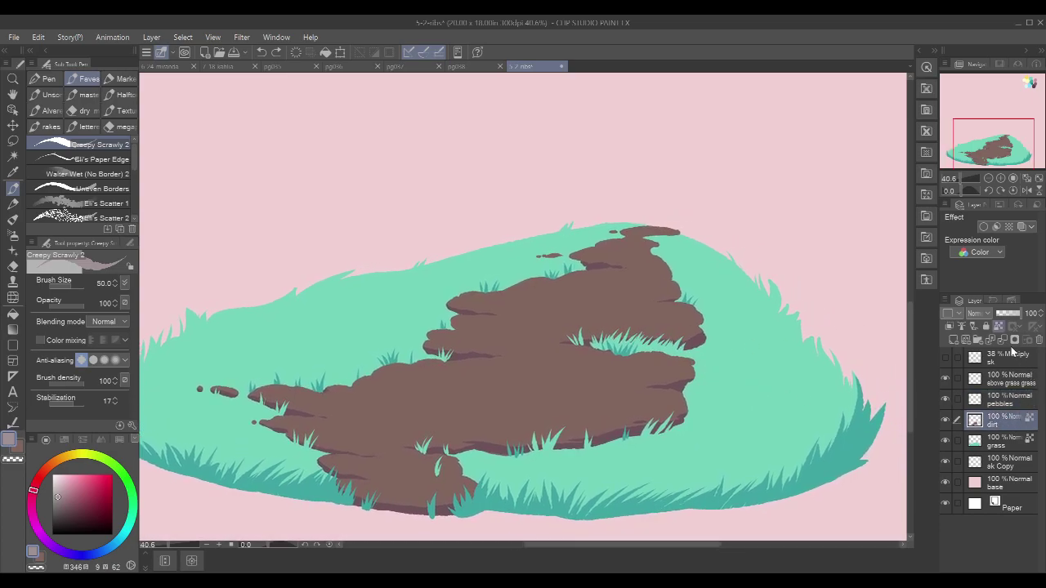
mouse_move(668, 402)
left_mouse_down()
mouse_move(569, 397)
mouse_move(627, 392)
mouse_move(602, 407)
mouse_move(628, 395)
mouse_move(589, 366)
mouse_move(614, 369)
mouse_move(586, 379)
left_mouse_up()
left_click(585, 381, "alt")
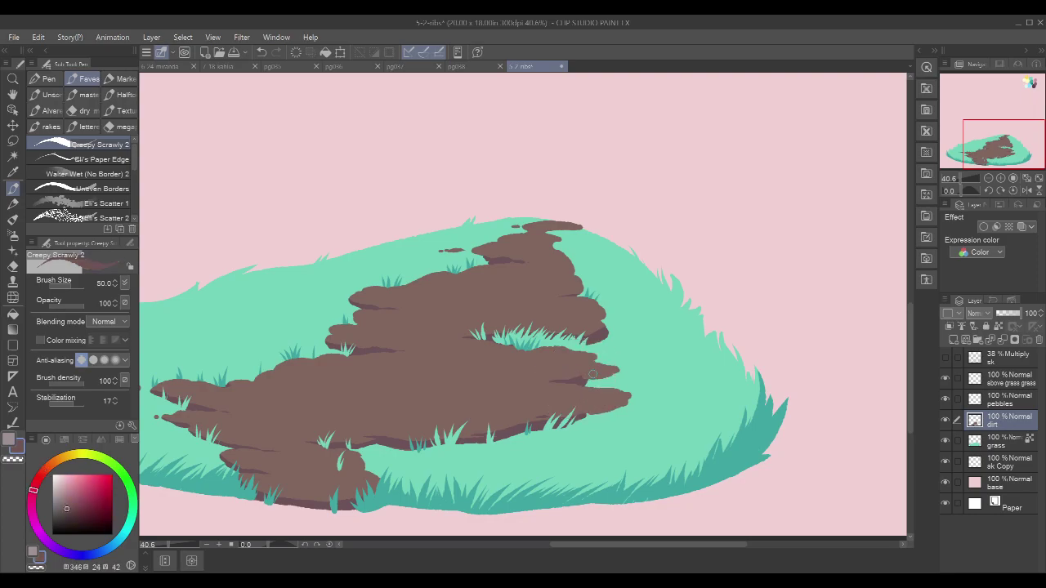
left_click_drag(591, 380, 619, 372)
mouse_move(577, 418)
left_mouse_down()
mouse_move(652, 397)
mouse_move(616, 399)
mouse_move(640, 398)
left_mouse_up()
left_click(618, 400, "alt")
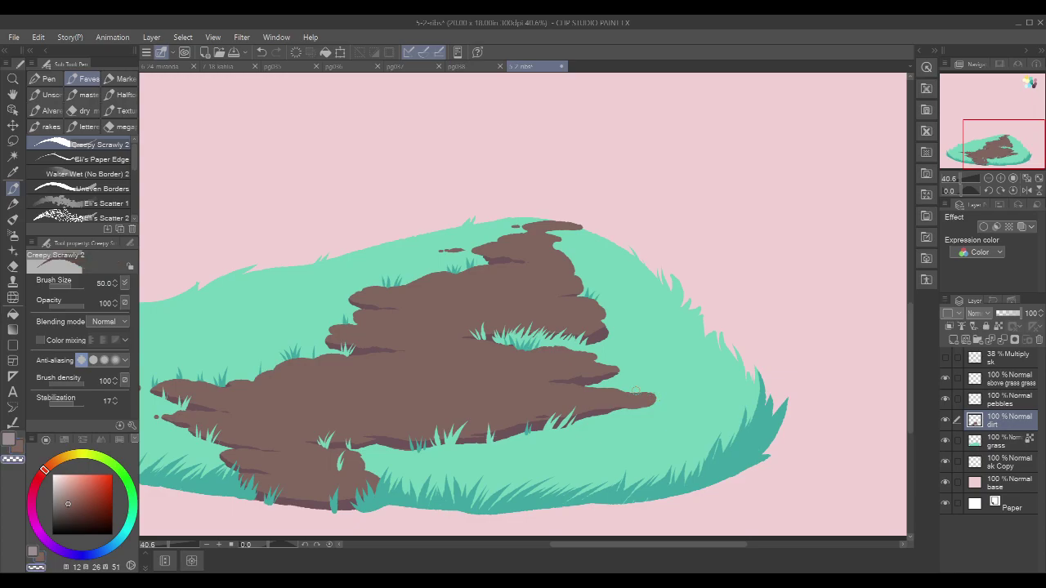
left_click_drag(288, 358, 376, 362)
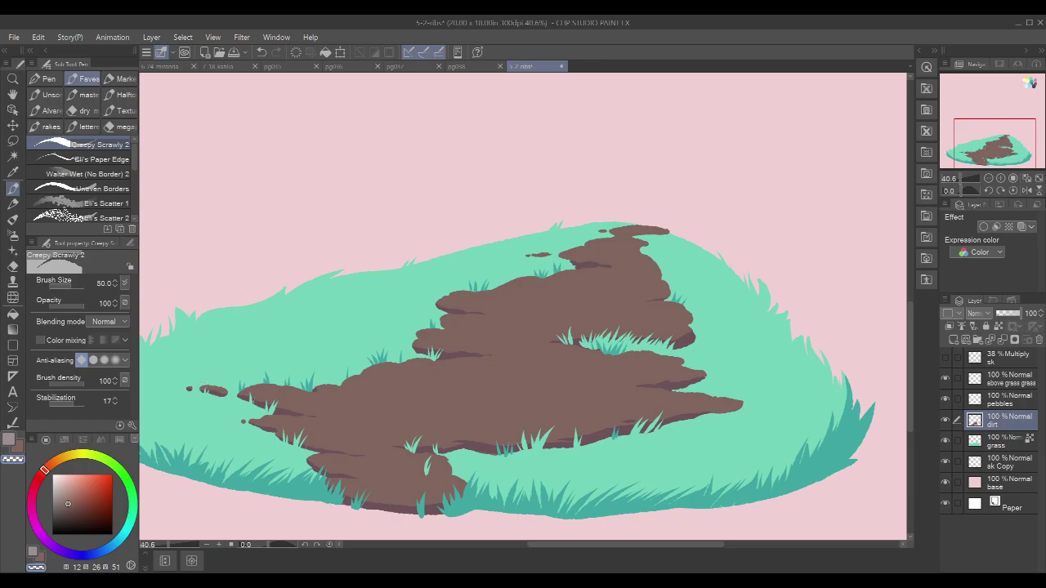
Step: Extend the dirt's lower-right tip to a fine point using the purple-brown shadow colour
left_click_drag(719, 295, 676, 295)
left_click(671, 395, "alt")
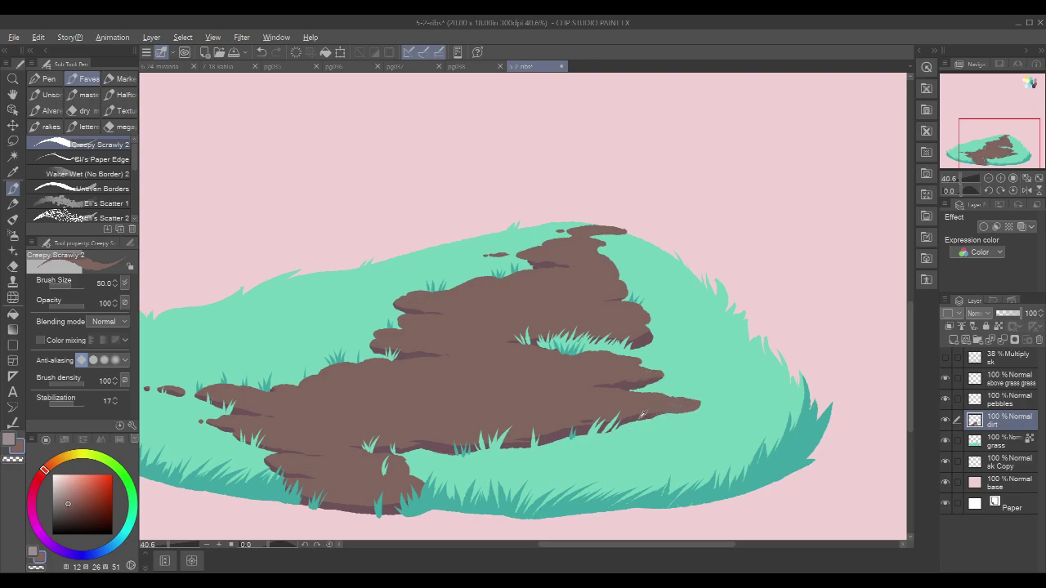
left_click(654, 403, "alt")
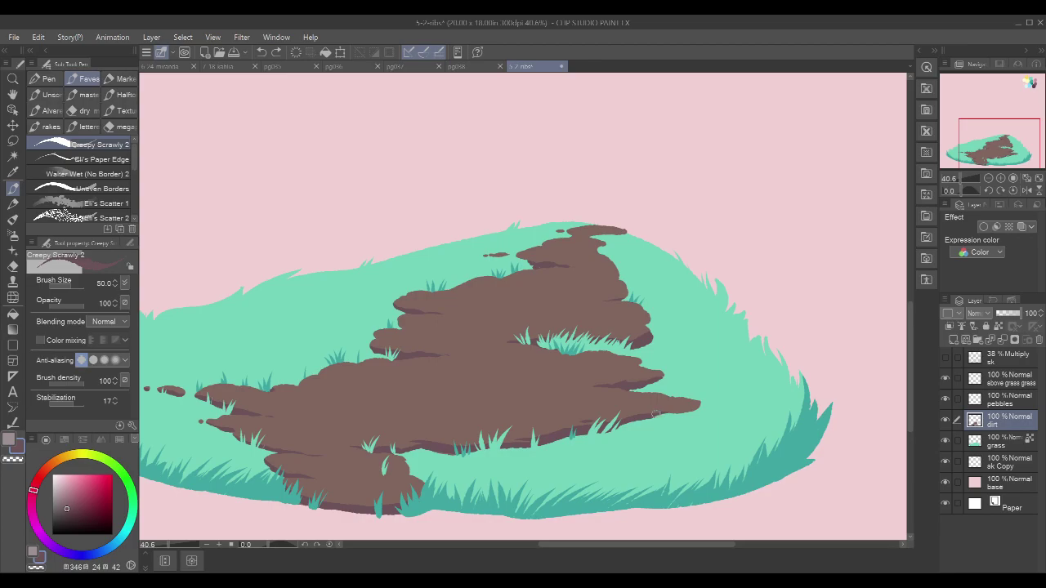
left_click_drag(696, 405, 711, 403)
Step: On the above grass grass layer, paint mint grass blades overlapping the undersides of the dirt's two right tips
left_click(1013, 381)
left_click(711, 367, "alt")
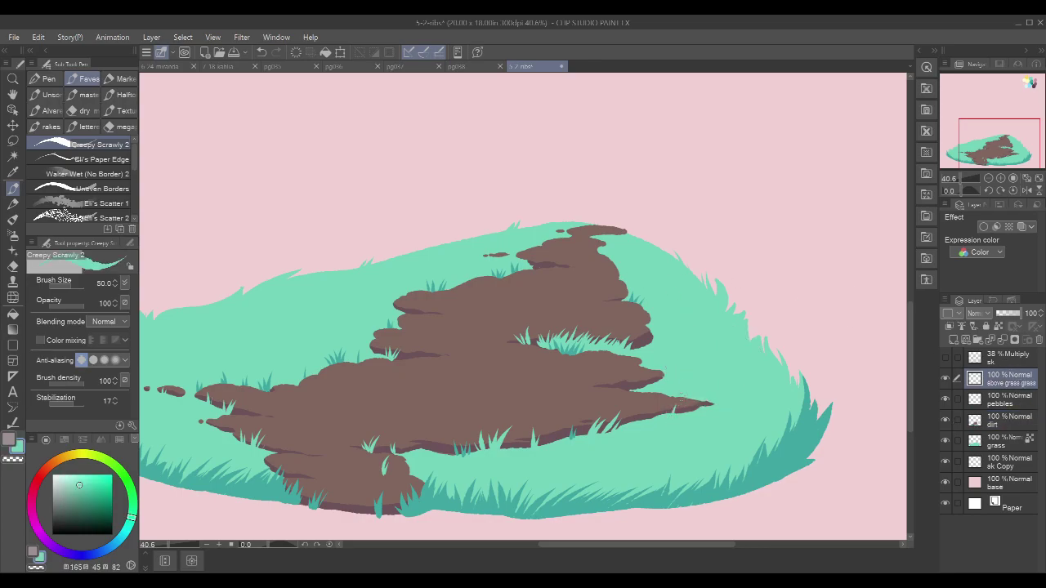
left_click_drag(652, 418, 657, 406)
left_click_drag(631, 390, 633, 374)
Step: On the dirt layer with transparent pixels locked, paint a broad purple-brown shadow across the bottom of the dirt's lowest lobe
left_click(945, 357)
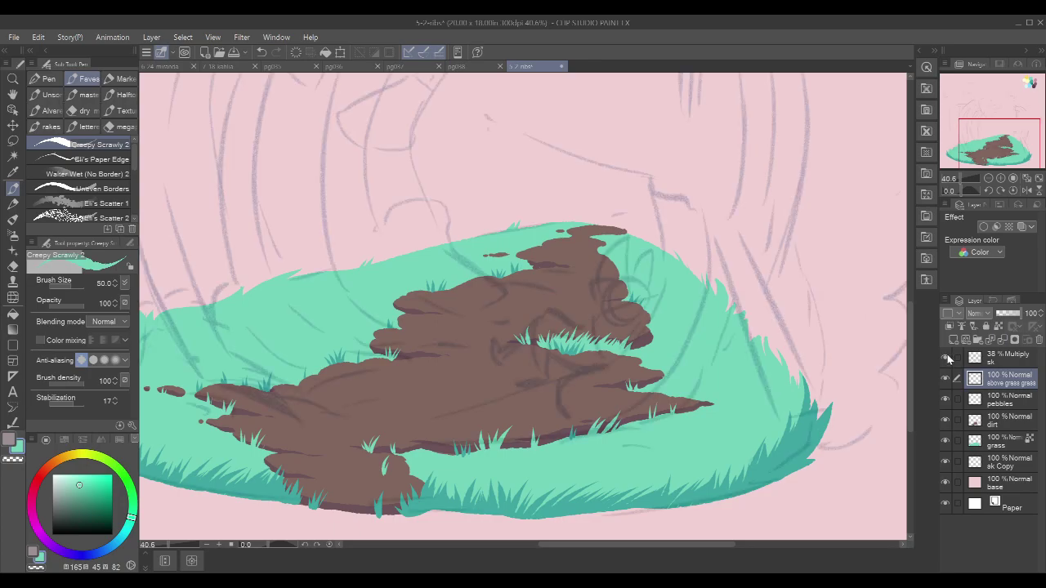
left_click(945, 357)
scroll(821, 378, "down", 2)
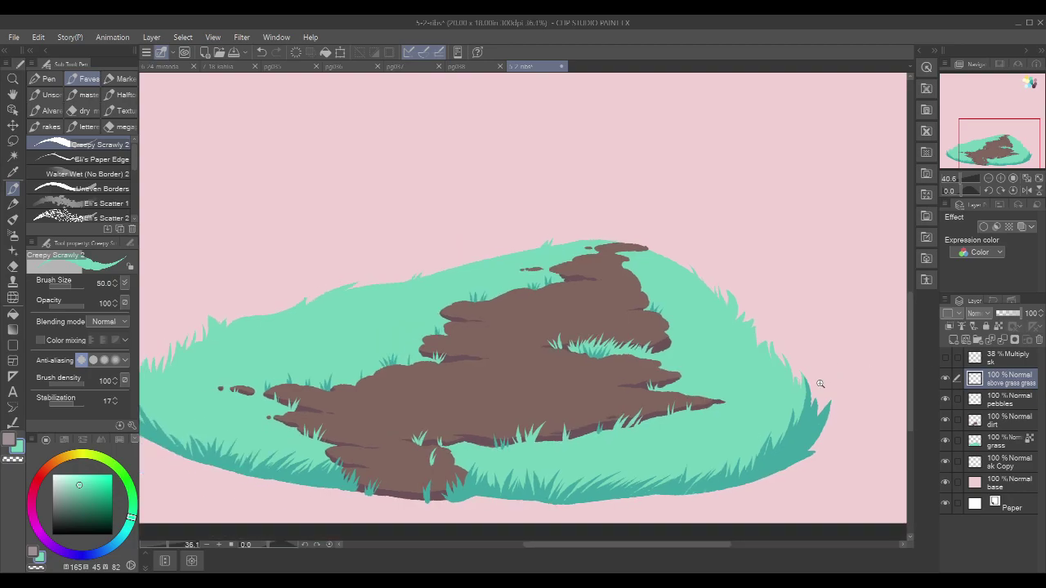
left_click(1019, 422)
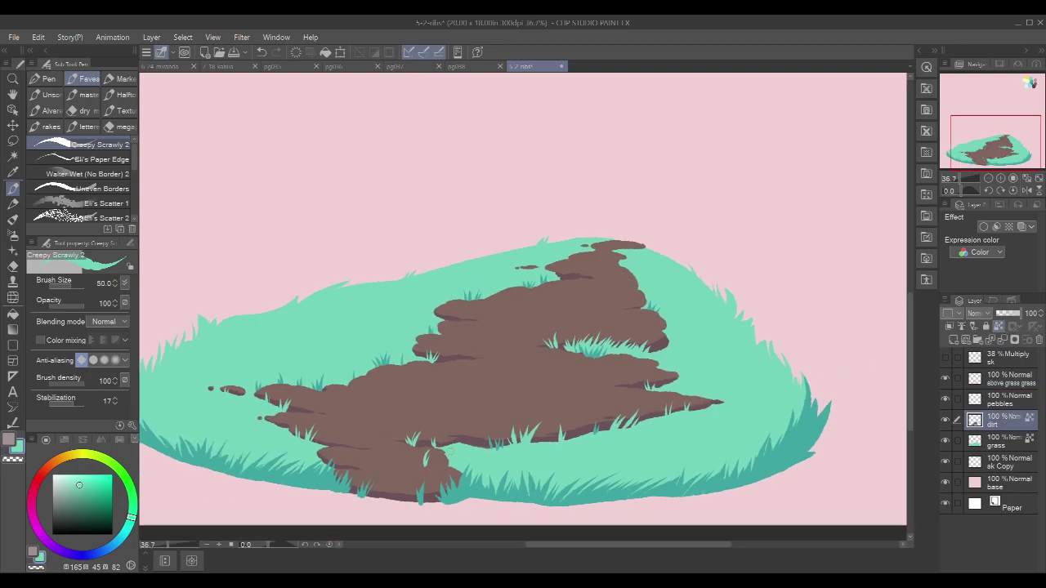
left_click(402, 493, "alt")
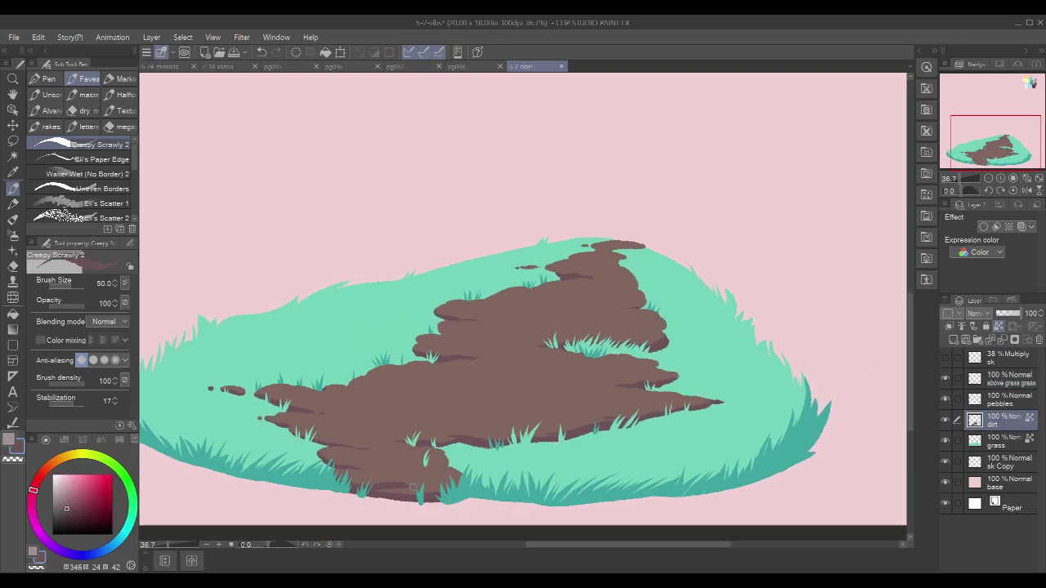
left_click_drag(375, 487, 456, 490)
mouse_move(368, 486)
left_mouse_down()
mouse_move(451, 490)
mouse_move(436, 485)
mouse_move(461, 487)
mouse_move(450, 460)
left_mouse_up()
left_click_drag(717, 235, 705, 249)
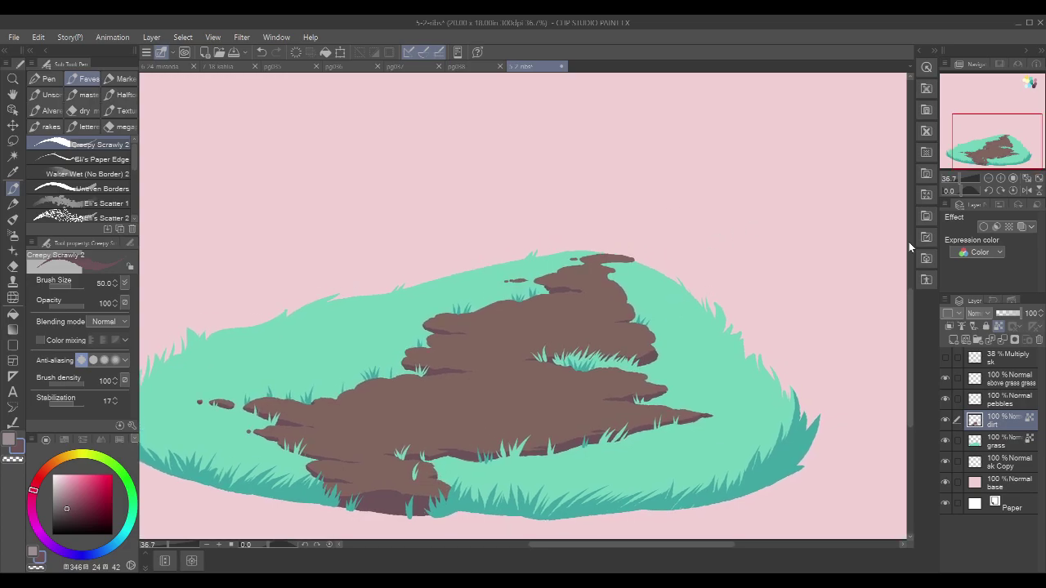
Step: With the sketch layer shown, paint a small cluster of mauve pebbles beside the dirt's left end on the pebbles layer
left_click(1010, 400)
key("x")
left_click_drag(461, 313, 507, 303)
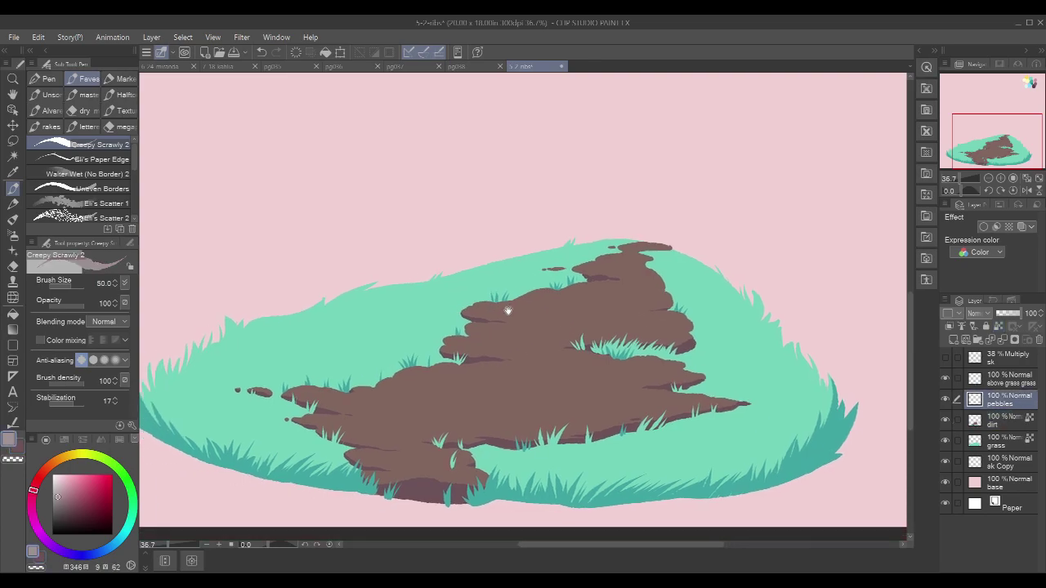
left_click(946, 359)
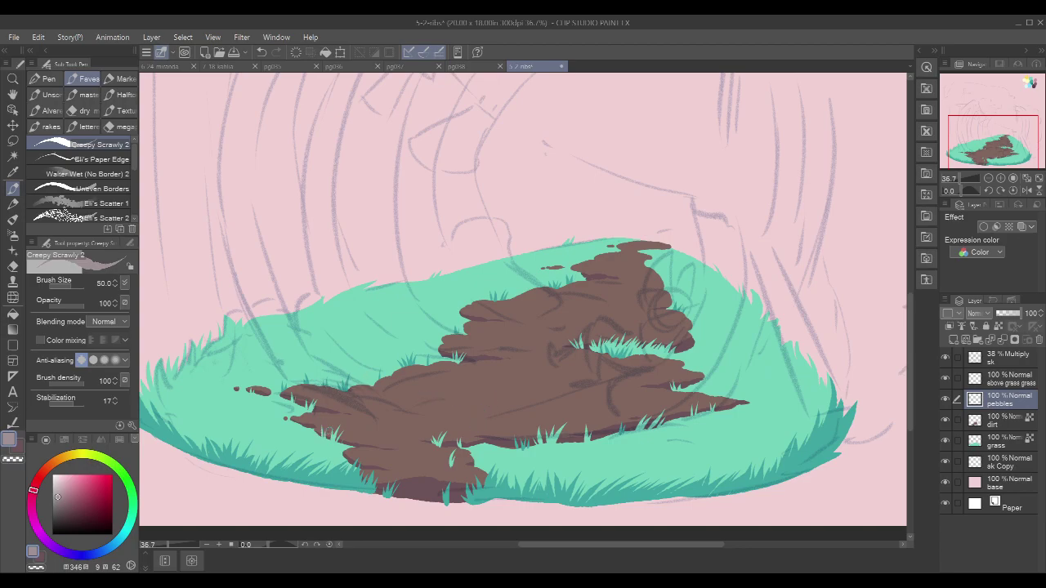
left_click_drag(748, 261, 738, 280)
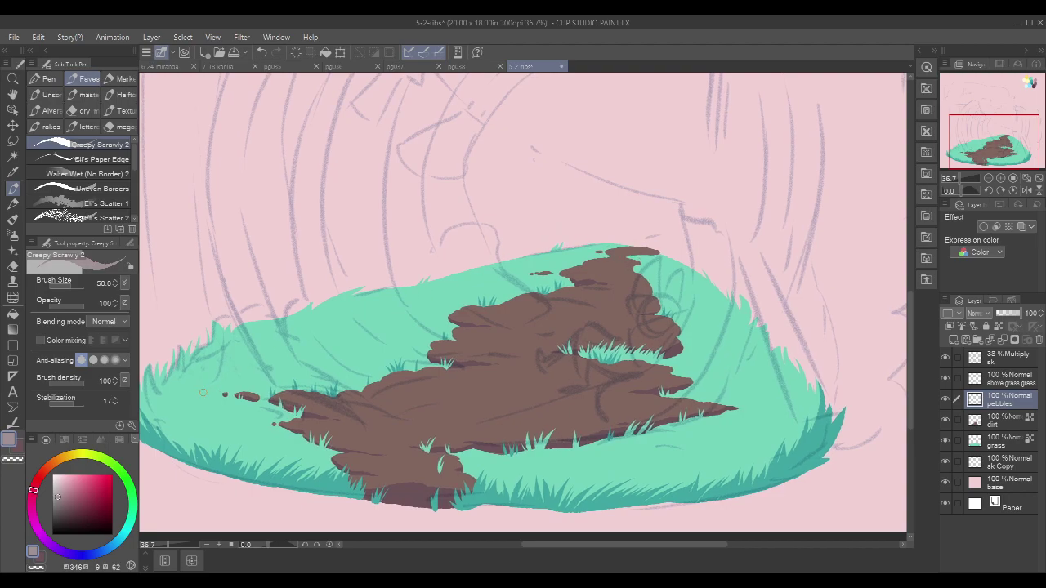
left_click_drag(238, 413, 264, 419)
Step: Move the pebble cluster slightly lower, into the grass beside the dirt's lower-left tip
key("ctrl+t")
left_click_drag(263, 414, 278, 433)
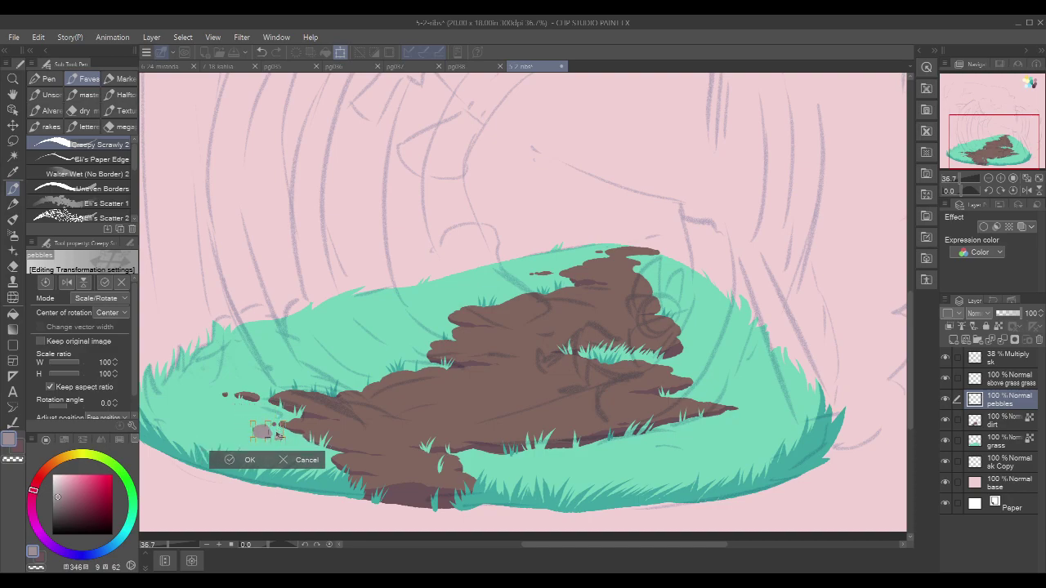
left_click(256, 460)
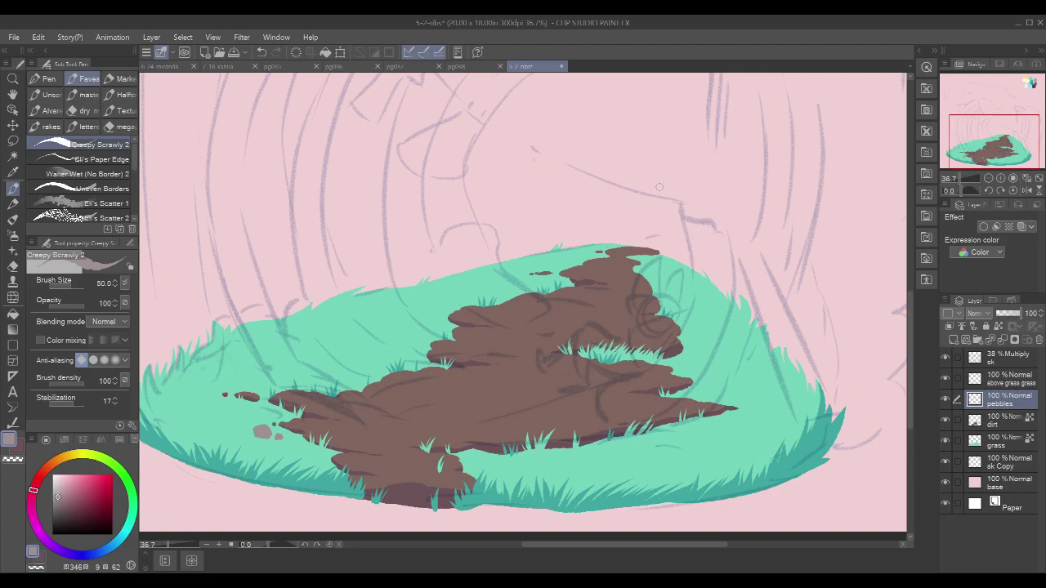
left_click_drag(699, 311, 707, 306)
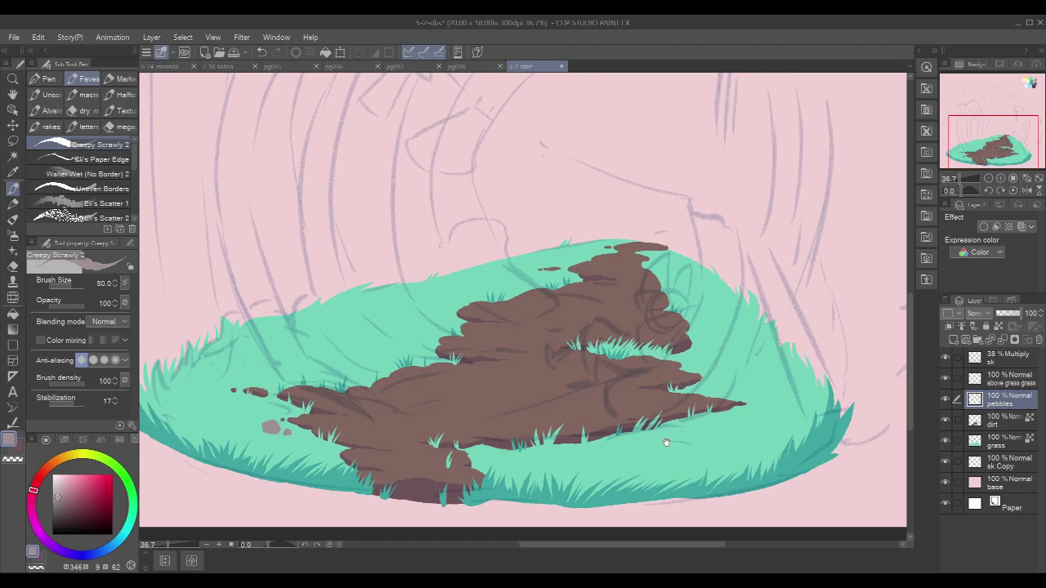
left_click_drag(665, 440, 656, 447)
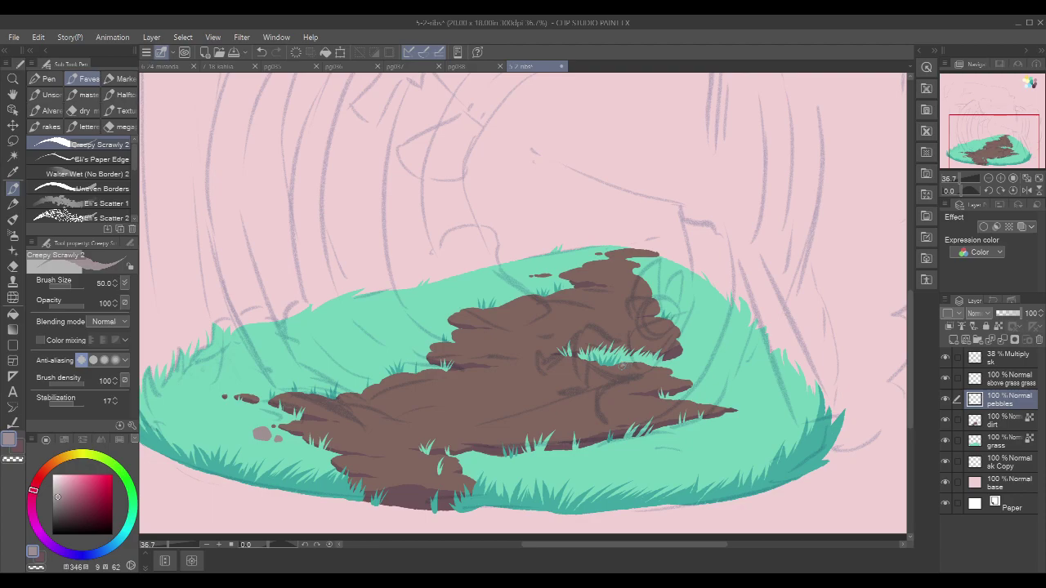
left_click_drag(626, 370, 625, 367)
key("ctrl+z")
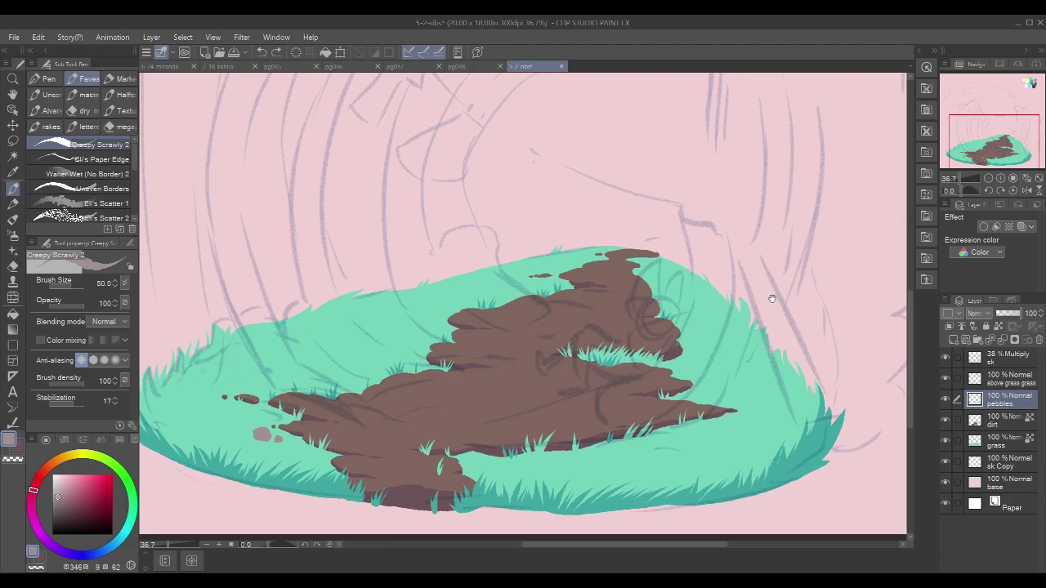
Step: Paint one rounded mauve pebble on the dirt's upper-left edge and three flatter pebbles in the grass below its right side
left_click_drag(774, 298, 764, 316)
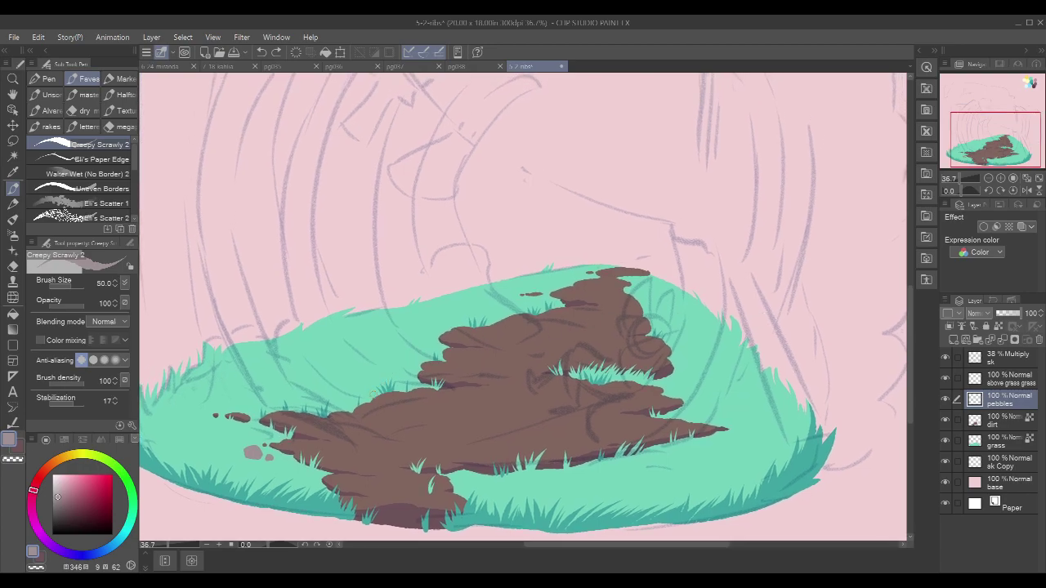
left_click_drag(375, 398, 377, 398)
left_click_drag(730, 250, 707, 251)
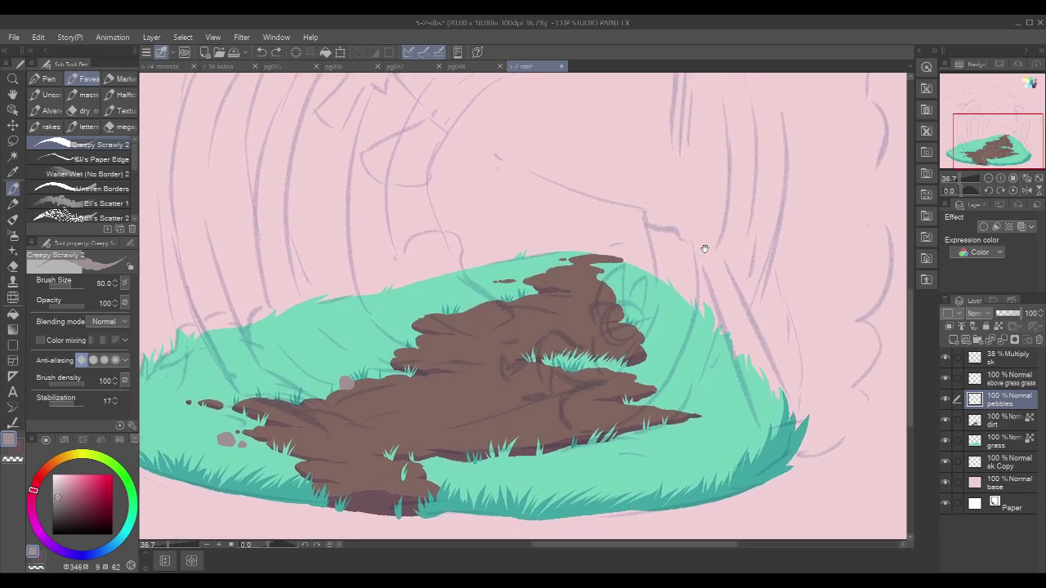
left_click_drag(564, 456, 567, 459)
left_click(589, 459)
mouse_move(545, 465)
left_mouse_down()
mouse_move(531, 471)
mouse_move(557, 469)
mouse_move(532, 473)
mouse_move(551, 474)
left_mouse_up()
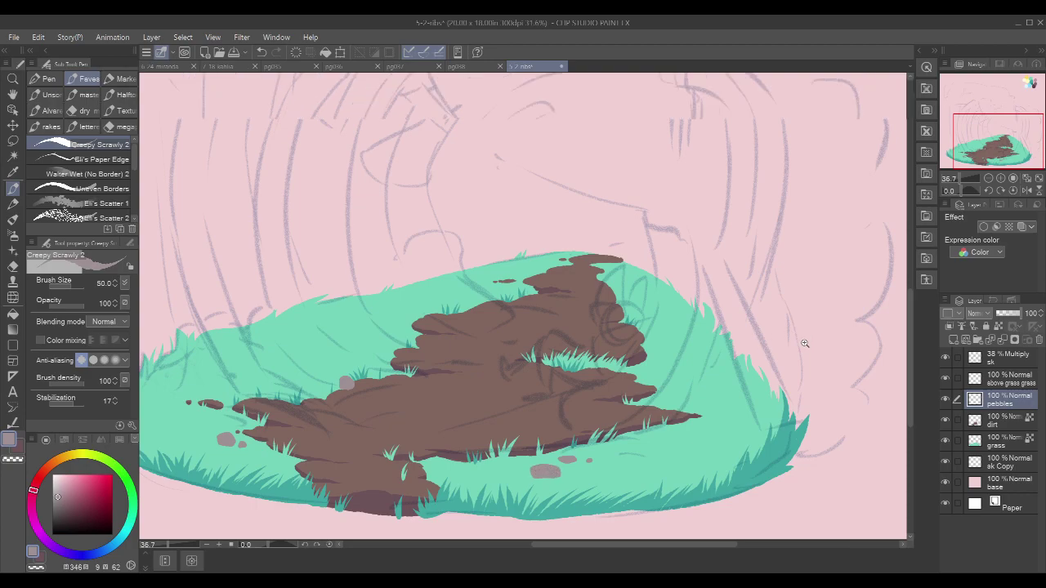
Step: Add a new layer above the above grass grass layer and name it ribs
scroll(804, 343, "down", 1)
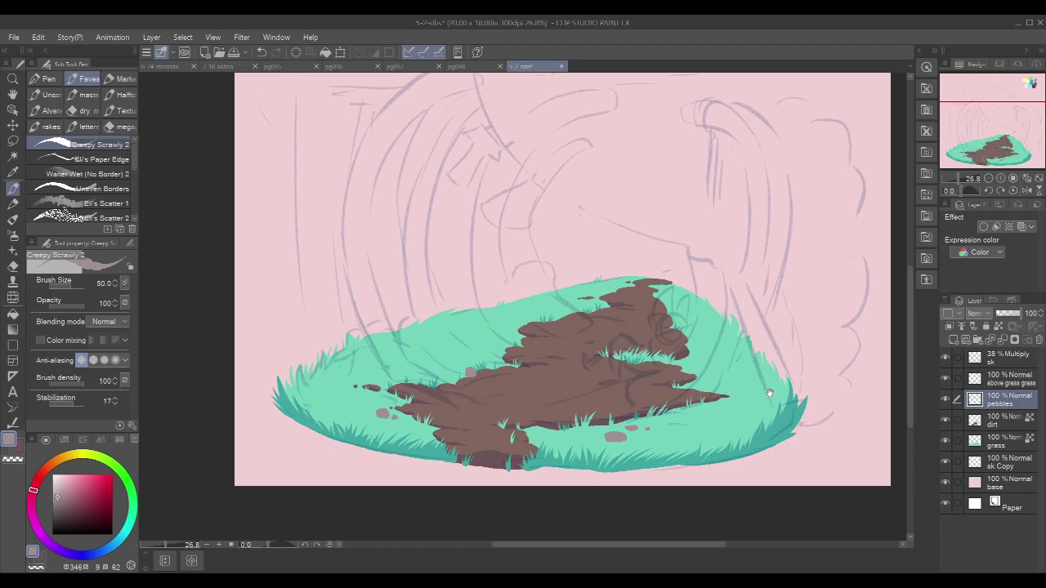
left_click_drag(832, 344, 818, 360)
key("ctrl+shift+n")
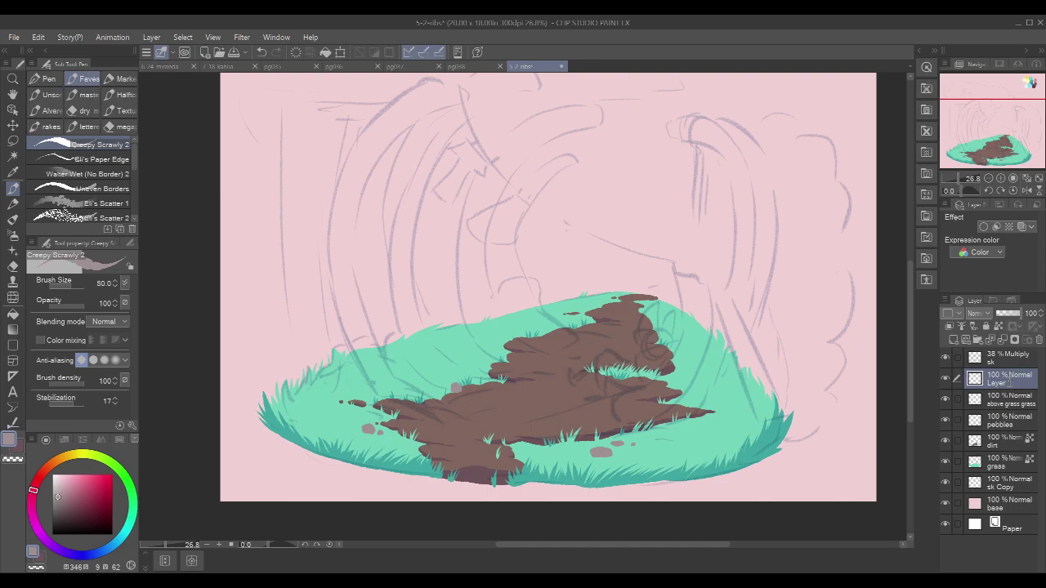
double_click(1009, 382)
type("ribs")
key("Return")
Step: Using the palette's pale yellow, outline the leftmost rib over the sketch, from its foot in the dirt to its rounded top
left_click_drag(766, 240, 664, 386)
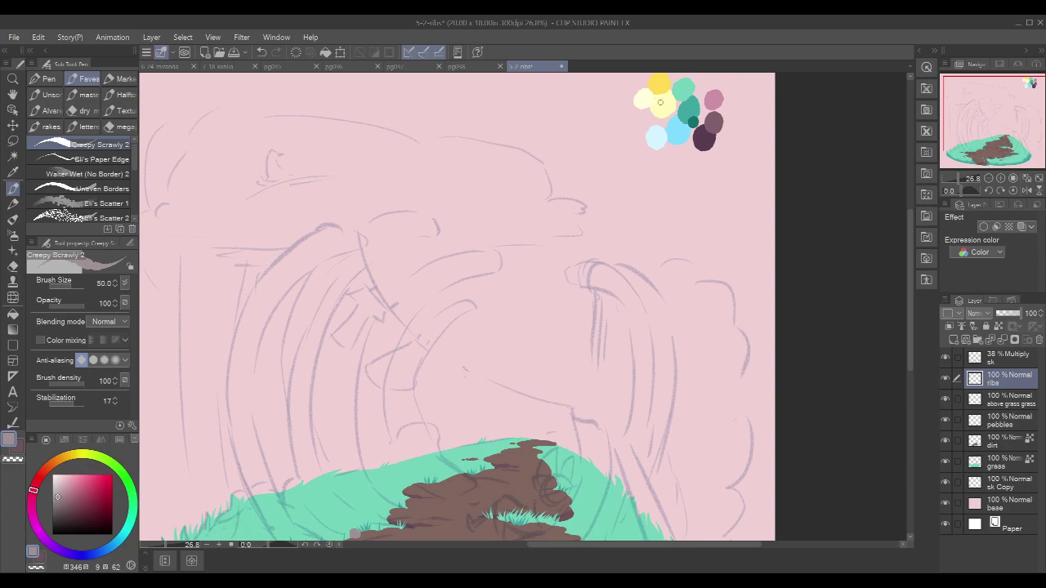
left_click(659, 102, "alt")
mouse_move(528, 326)
left_mouse_down()
mouse_move(612, 222)
mouse_move(600, 230)
left_mouse_up()
mouse_move(302, 262)
left_mouse_down()
mouse_move(302, 327)
mouse_move(321, 390)
mouse_move(359, 450)
left_mouse_up()
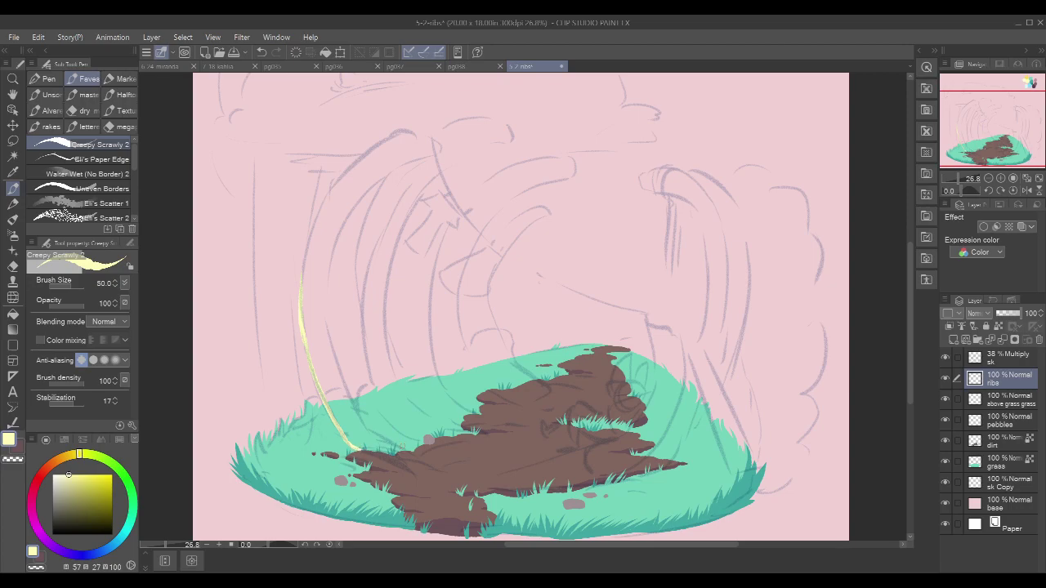
mouse_move(397, 455)
left_mouse_down()
mouse_move(412, 453)
mouse_move(360, 416)
left_mouse_up()
mouse_move(301, 281)
left_mouse_down()
mouse_move(315, 223)
mouse_move(353, 166)
mouse_move(403, 132)
mouse_move(443, 145)
mouse_move(389, 173)
mouse_move(355, 209)
left_mouse_up()
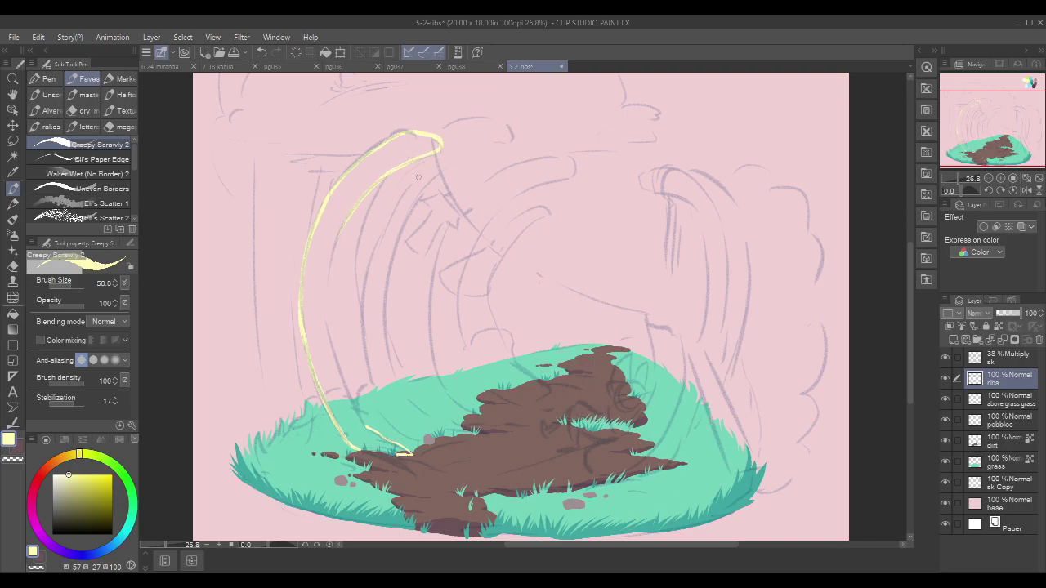
left_click(946, 358)
left_click(946, 358)
mouse_move(352, 209)
left_mouse_down()
mouse_move(328, 261)
mouse_move(323, 313)
mouse_move(358, 416)
mouse_move(373, 431)
mouse_move(445, 425)
left_mouse_up()
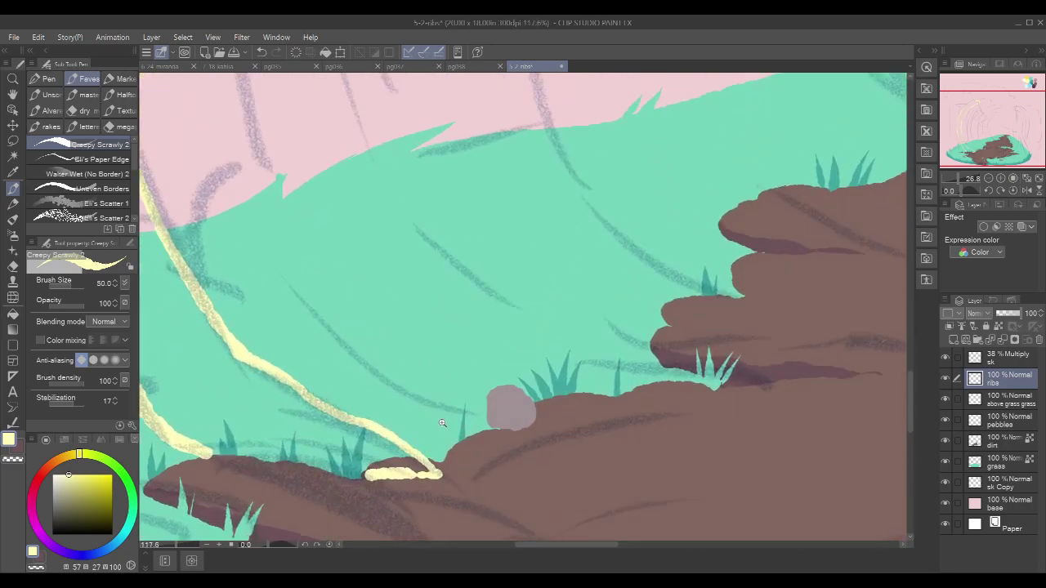
Step: Create a selection that leaves out the blades painted on the above grass grass layer, and return to the ribs layer
left_click_drag(361, 417, 498, 398)
left_click(1022, 399)
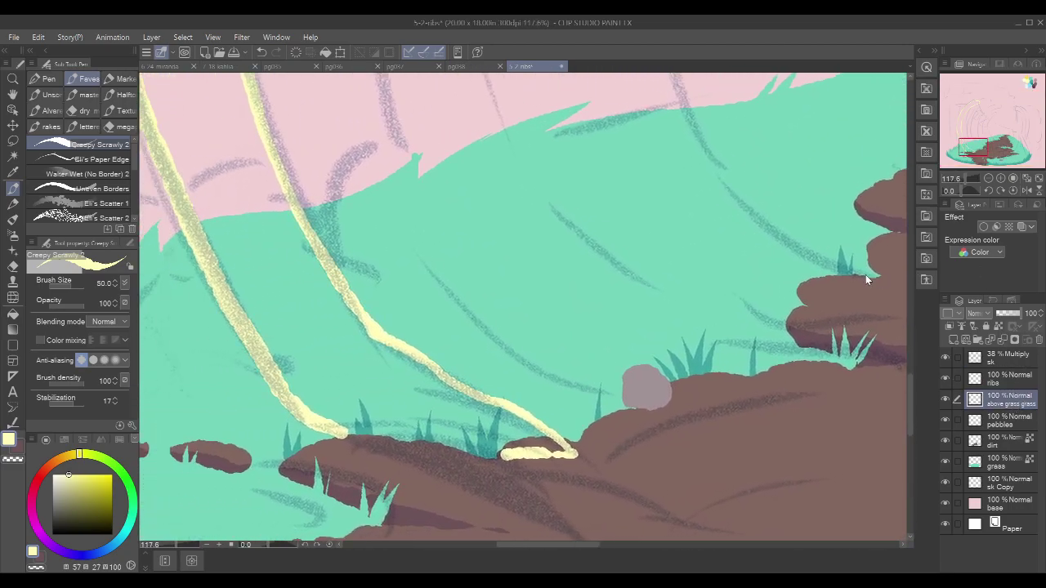
key("ctrl+shift+d")
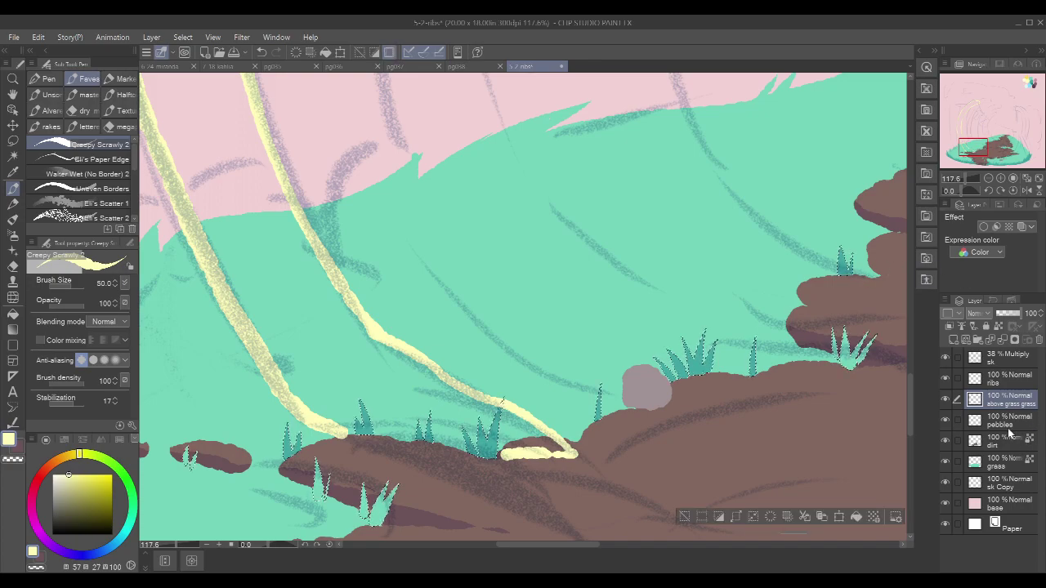
left_click(1005, 379)
Step: Paint the lower edge of the leftmost rib's foot in pale yellow along the dirt, keeping it behind the grass blades
mouse_move(343, 418)
left_mouse_down()
mouse_move(372, 426)
mouse_move(351, 434)
mouse_move(340, 427)
mouse_move(386, 430)
mouse_move(352, 441)
left_mouse_up()
key("c")
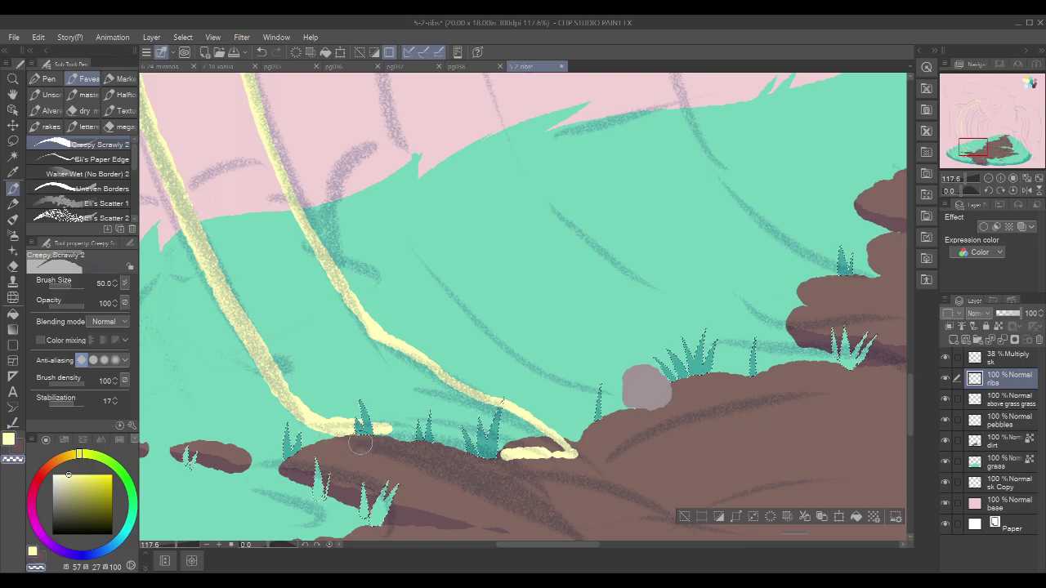
key("c")
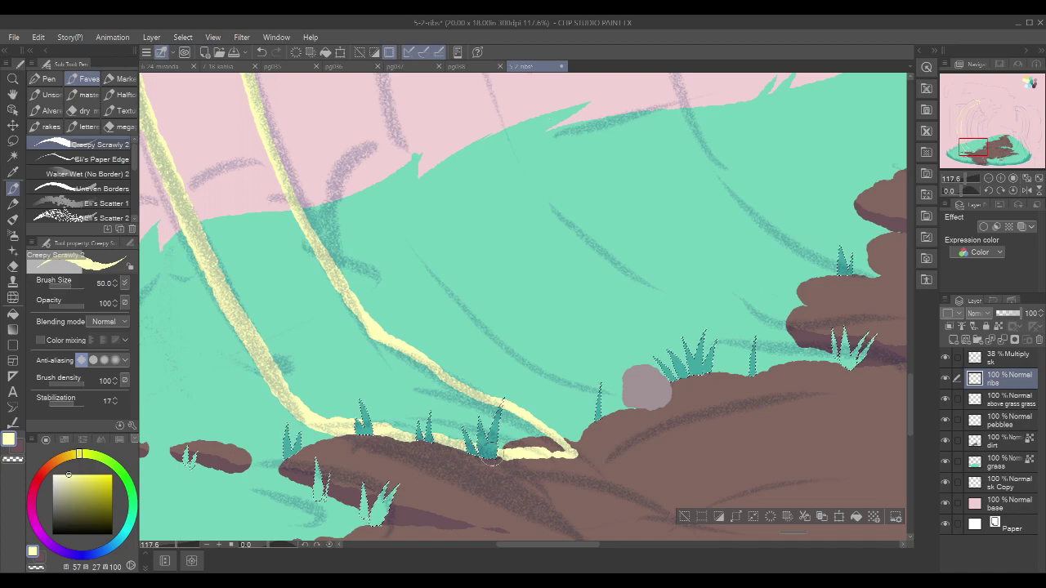
scroll(545, 451, "down", 4)
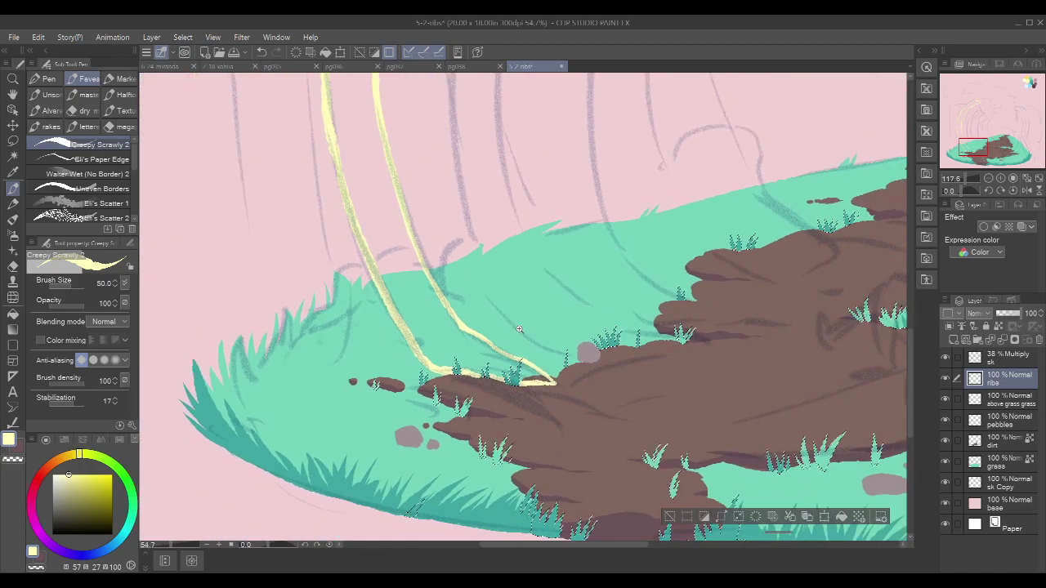
scroll(511, 299, "up", 1)
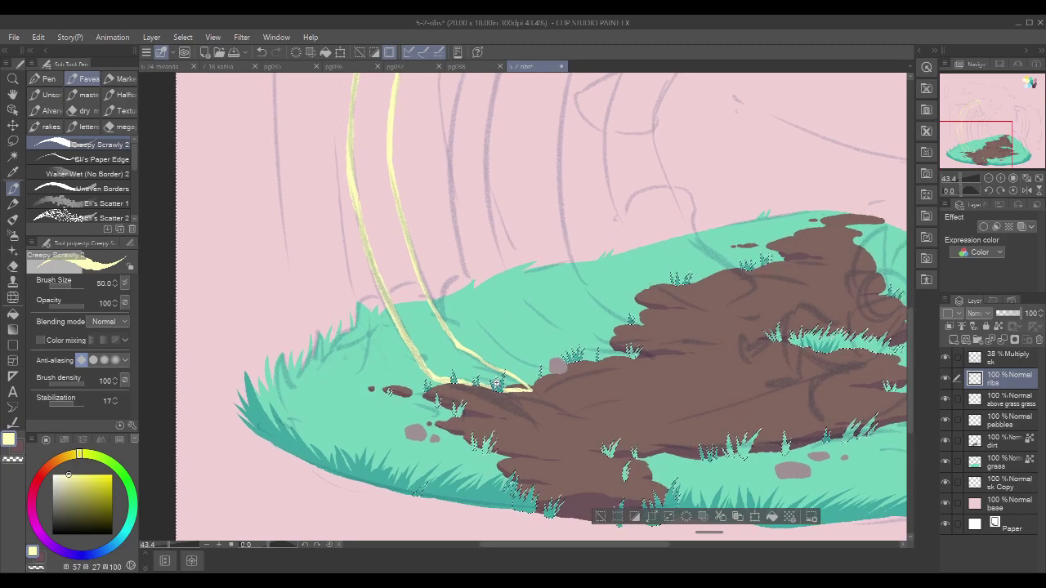
scroll(503, 327, "up", 2)
scroll(500, 343, "up", 2)
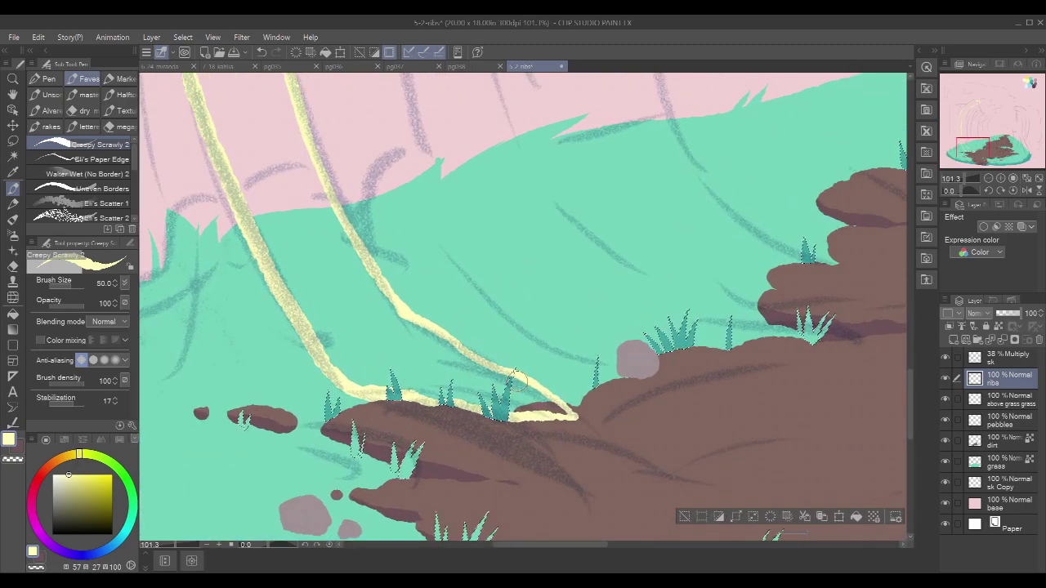
Step: Fill in the pointed tip of the rib's foot and paint the gaps between the grass blades in pale yellow
scroll(513, 375, "up", 2)
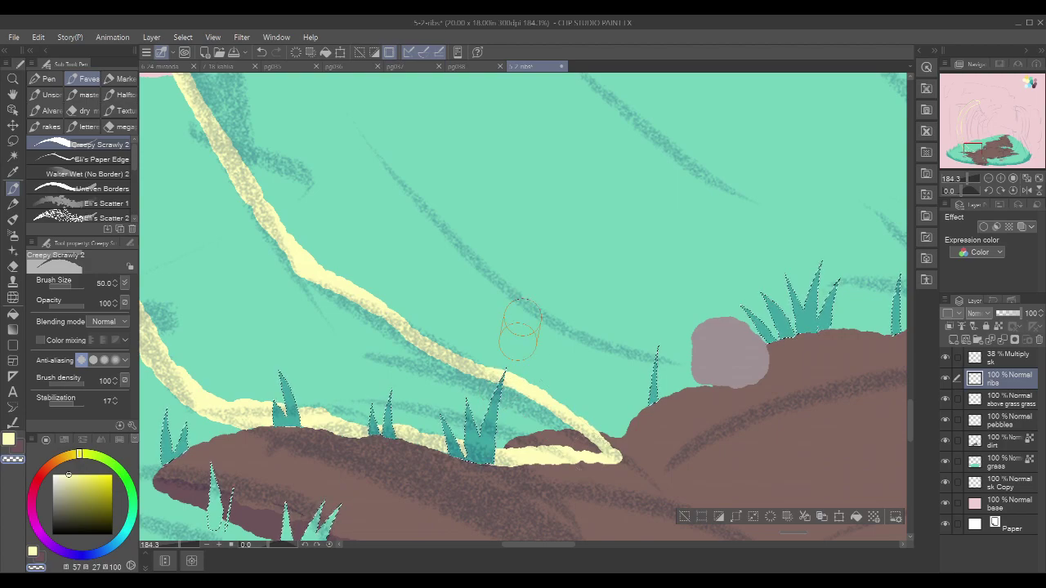
key("c")
mouse_move(508, 386)
left_mouse_down()
mouse_move(501, 445)
mouse_move(594, 448)
mouse_move(518, 390)
mouse_move(518, 424)
mouse_move(515, 393)
left_mouse_up()
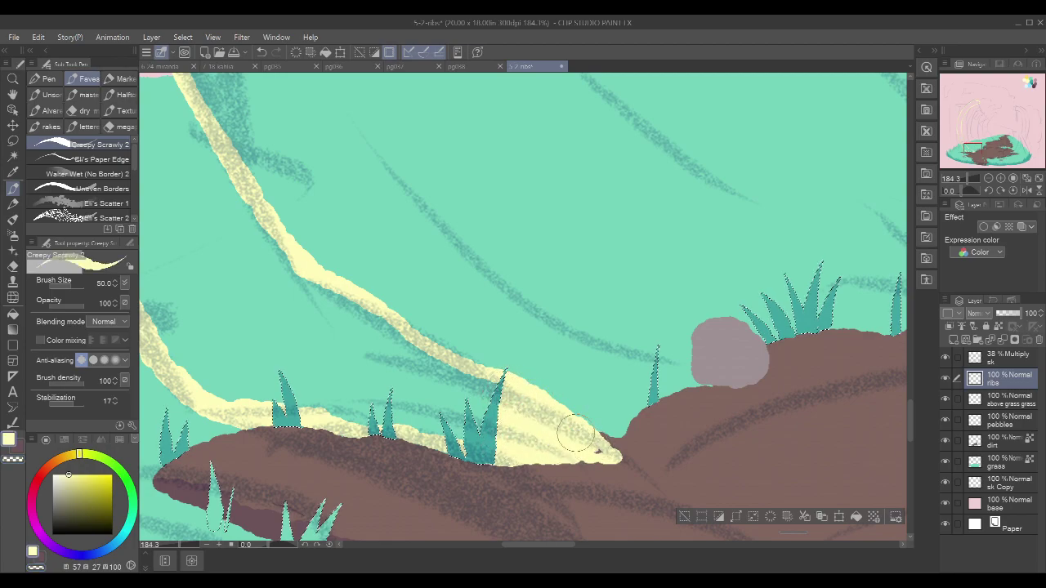
scroll(531, 343, "down", 4)
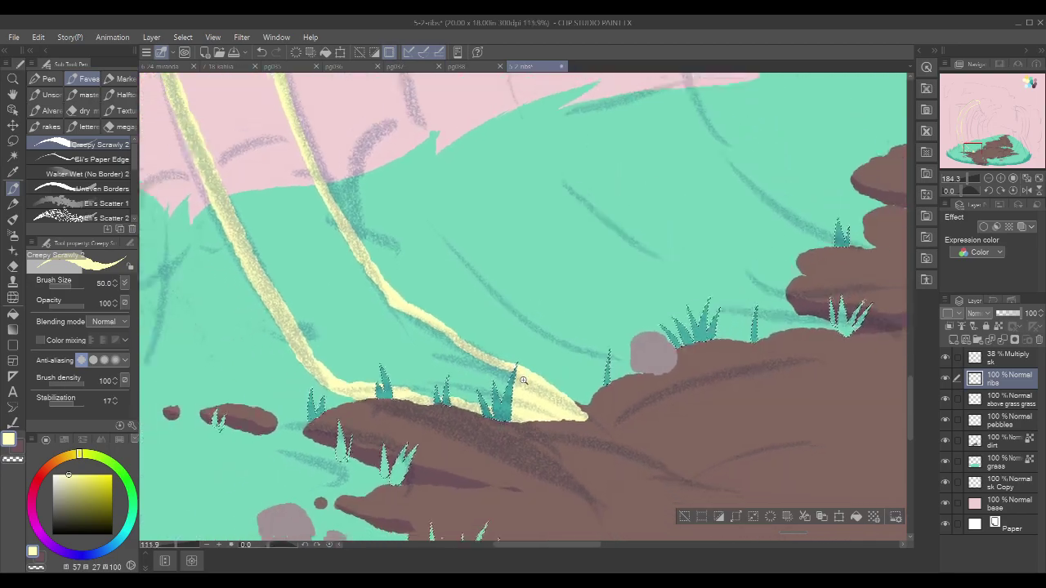
left_click_drag(529, 337, 547, 359)
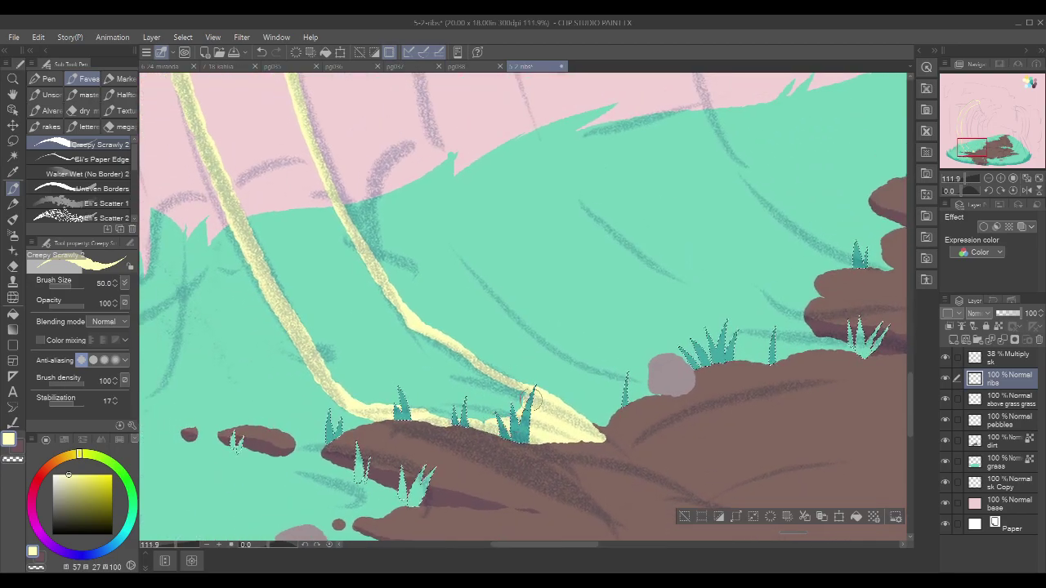
left_click_drag(412, 408, 465, 411)
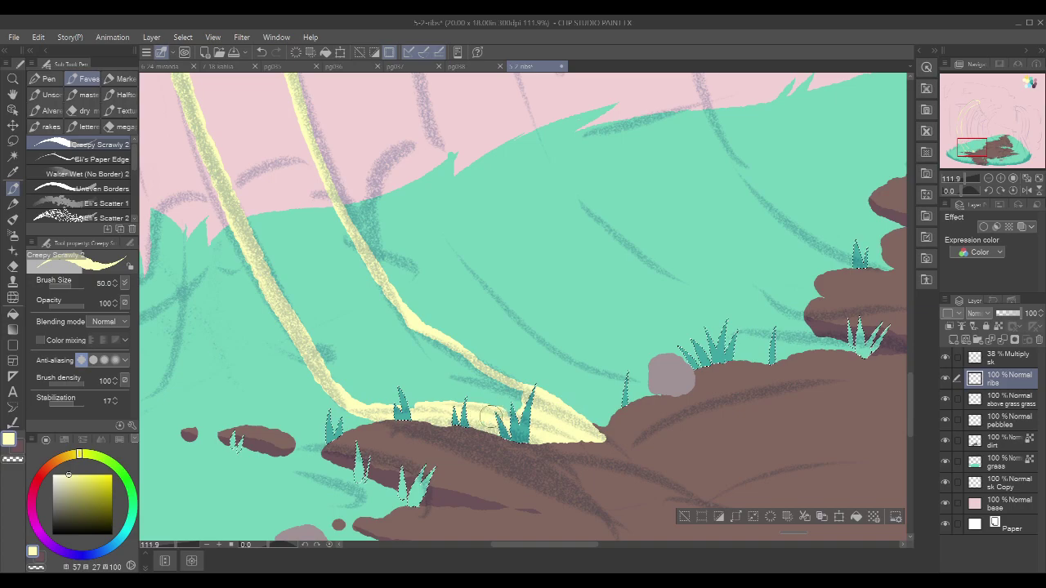
Step: Fill the leftmost rib's outline with pale yellow and check its shape with the sketch temporarily hidden
key("g")
left_click(407, 334)
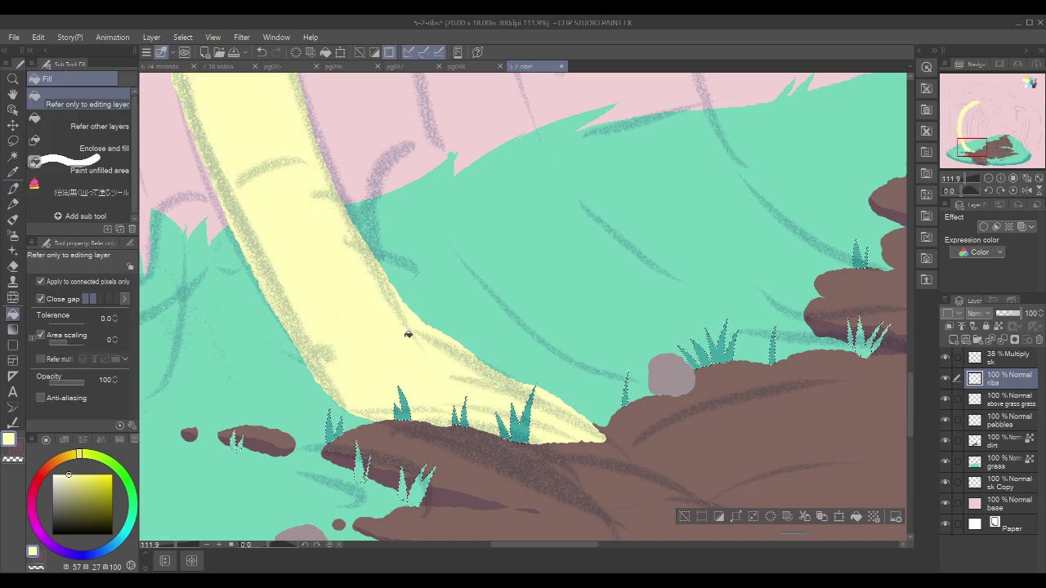
scroll(547, 244, "down", 6)
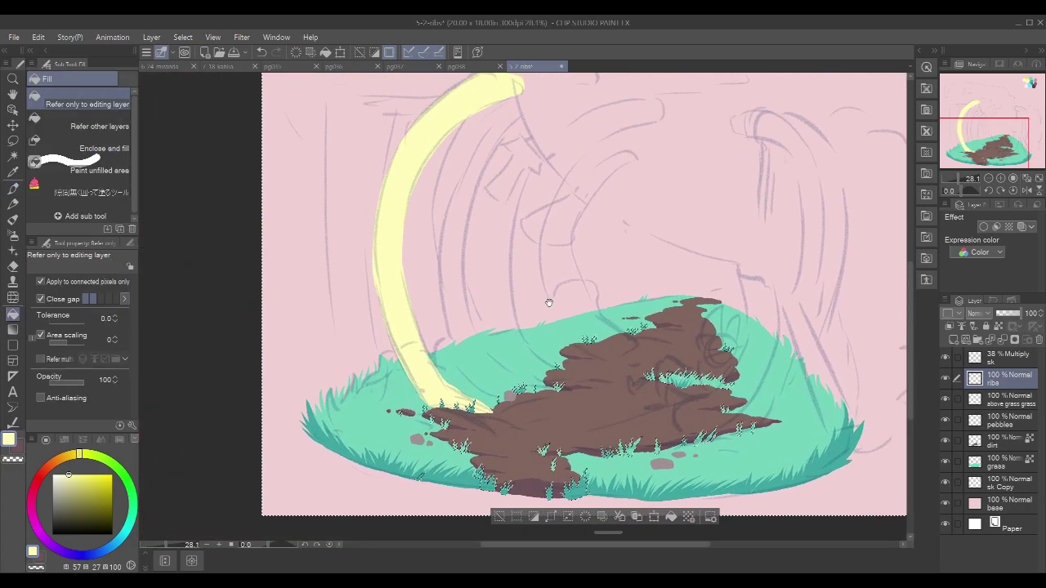
left_click_drag(548, 302, 519, 375)
left_click(945, 357)
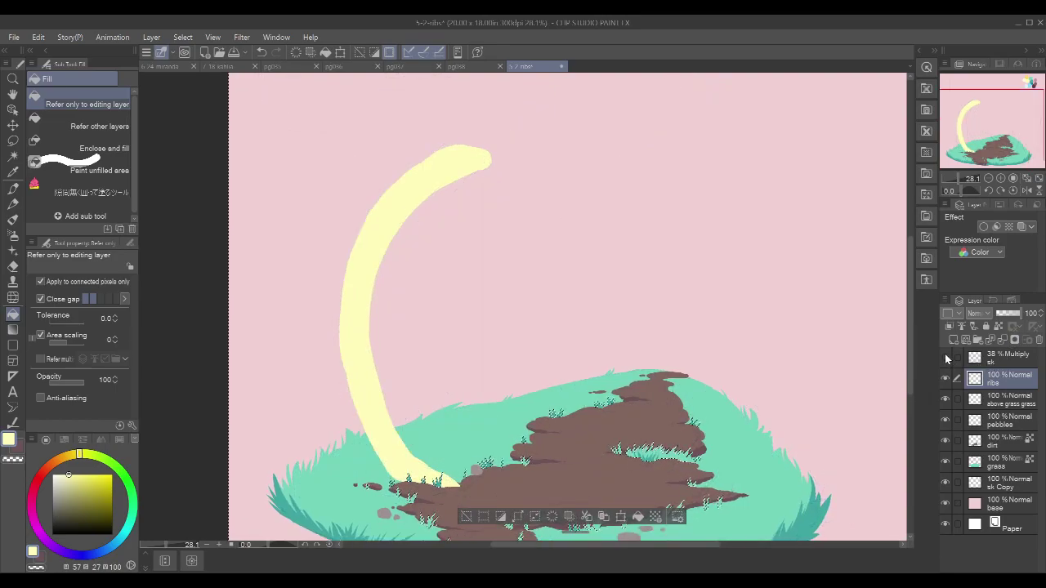
left_click(946, 357)
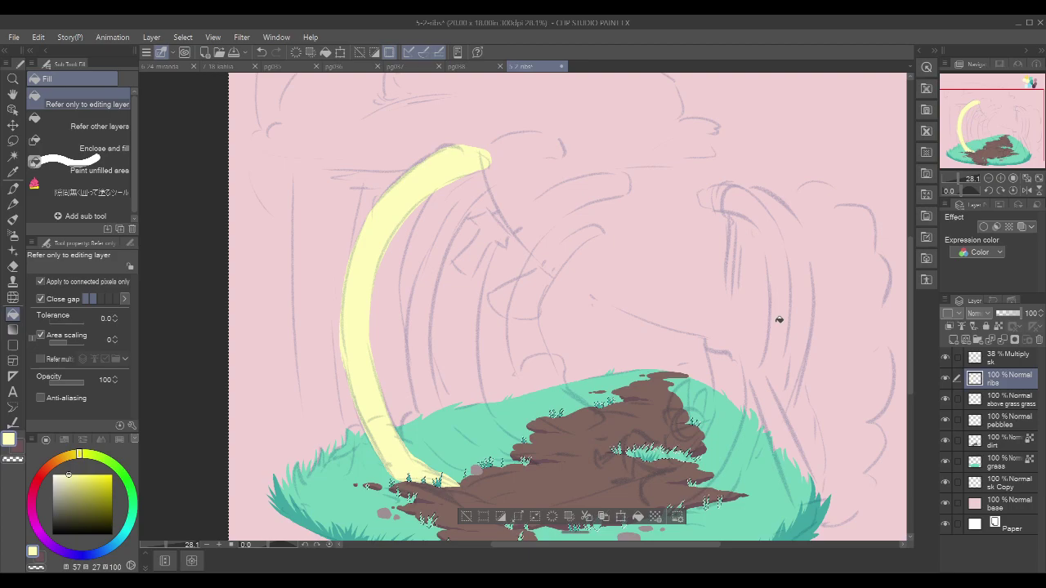
Step: Hide the sk sketch layer and add a layer named dirt above ribs directly above the ribs layer
key("p")
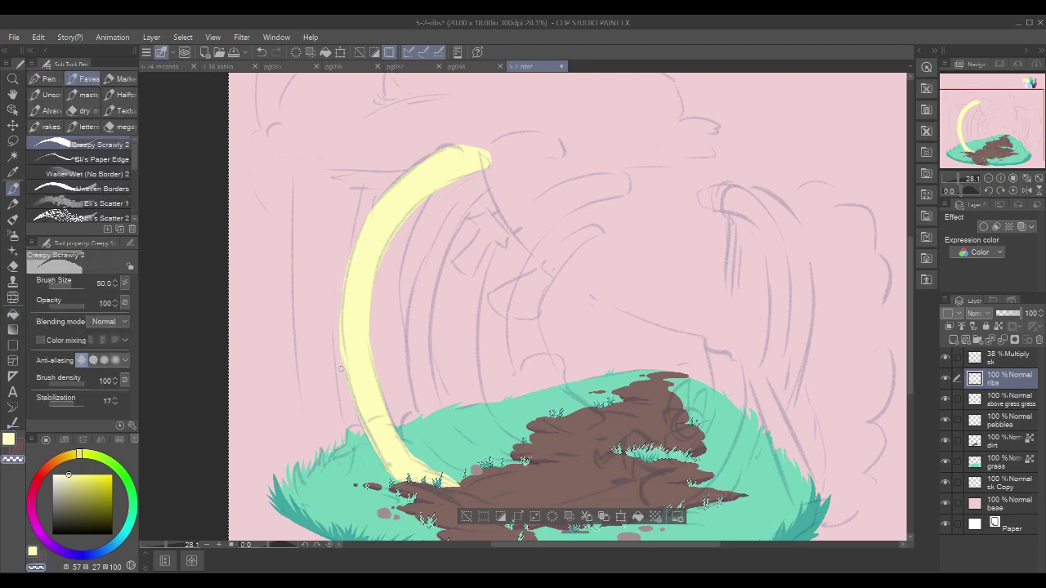
left_click(945, 357)
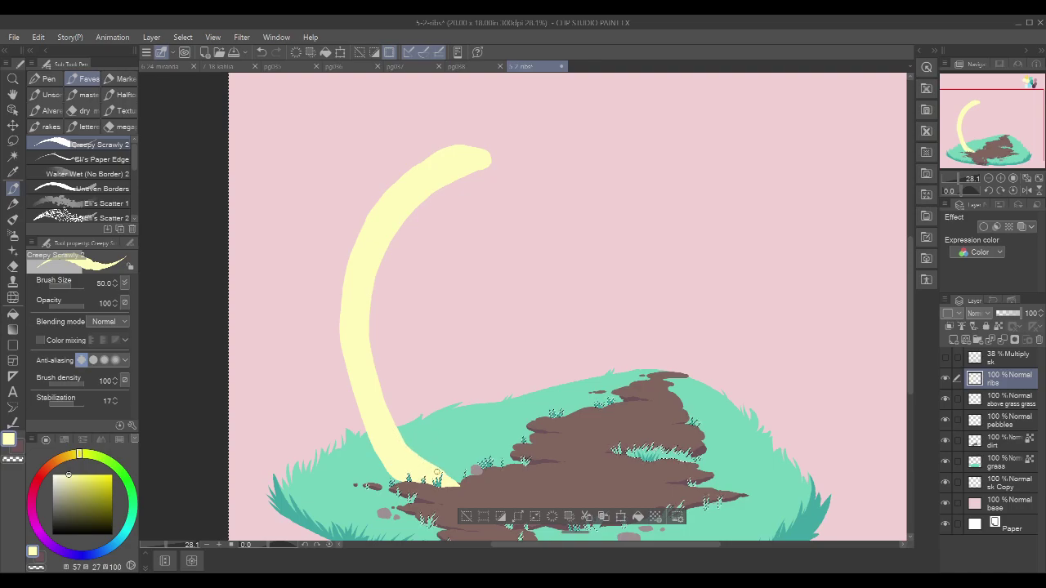
scroll(448, 479, "up", 4)
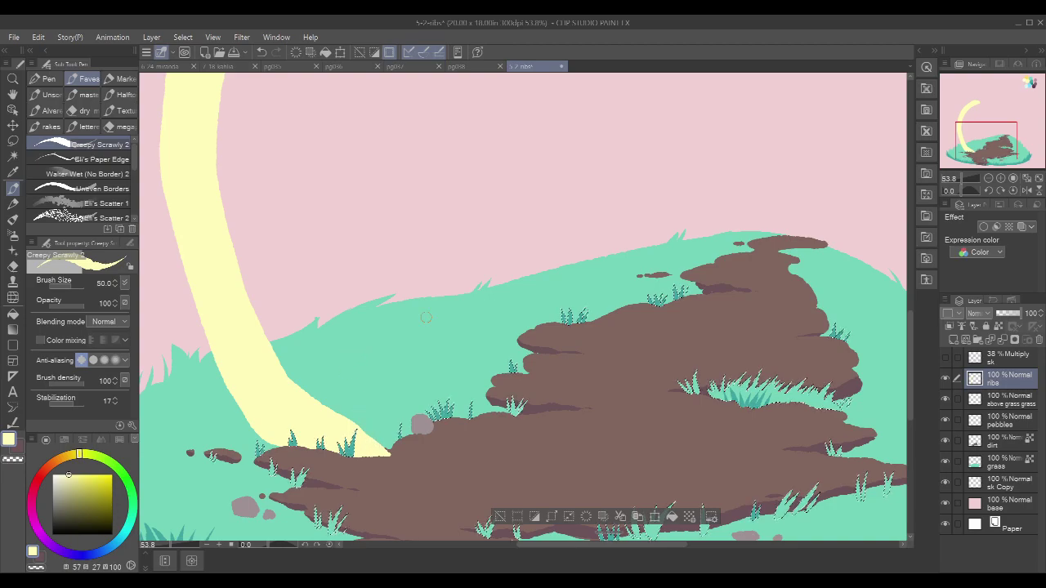
left_click(953, 340)
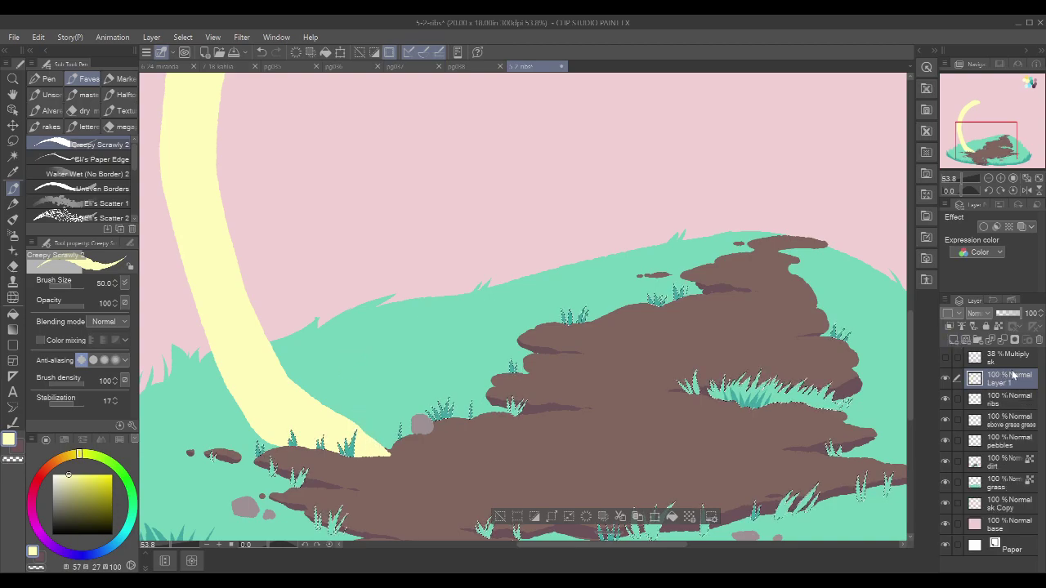
double_click(1013, 376)
type("dirt above ribs")
key("Return")
Step: Clear the selection and paint small strokes in the dirt's brown over the tip of the rib's foot
key("ctrl+d")
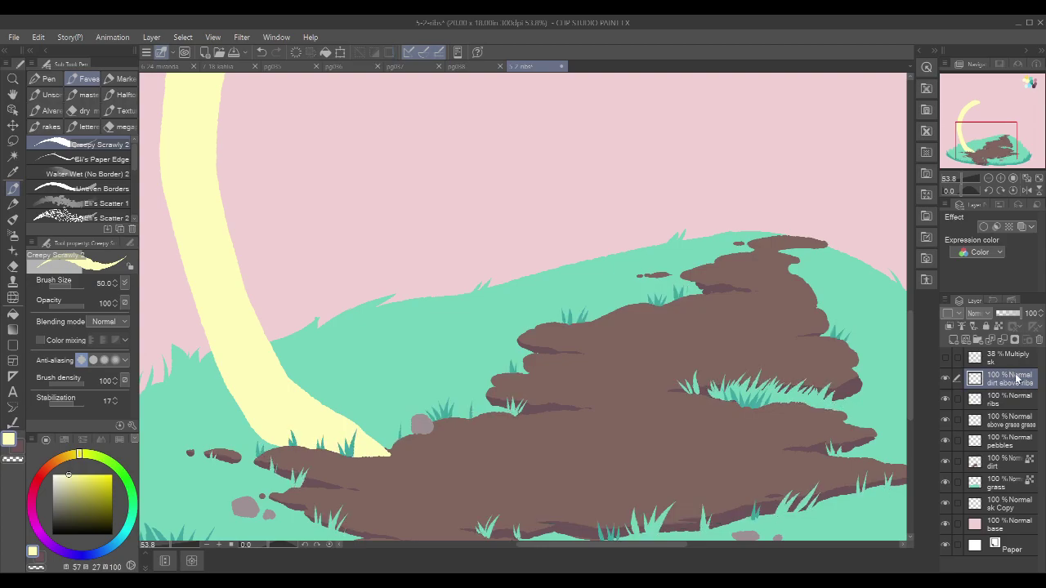
left_click(538, 454, "alt")
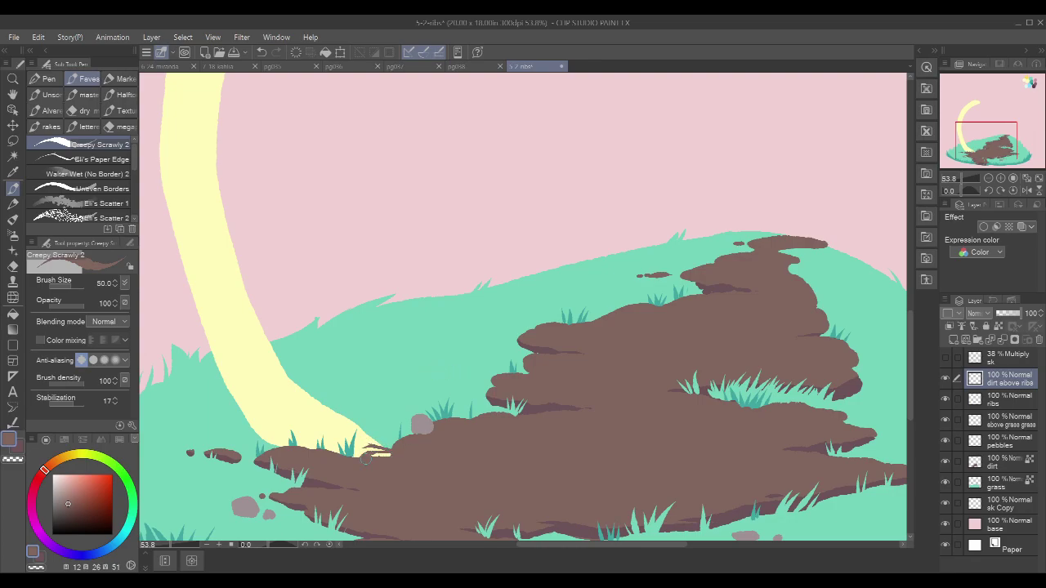
left_click_drag(674, 350, 640, 340)
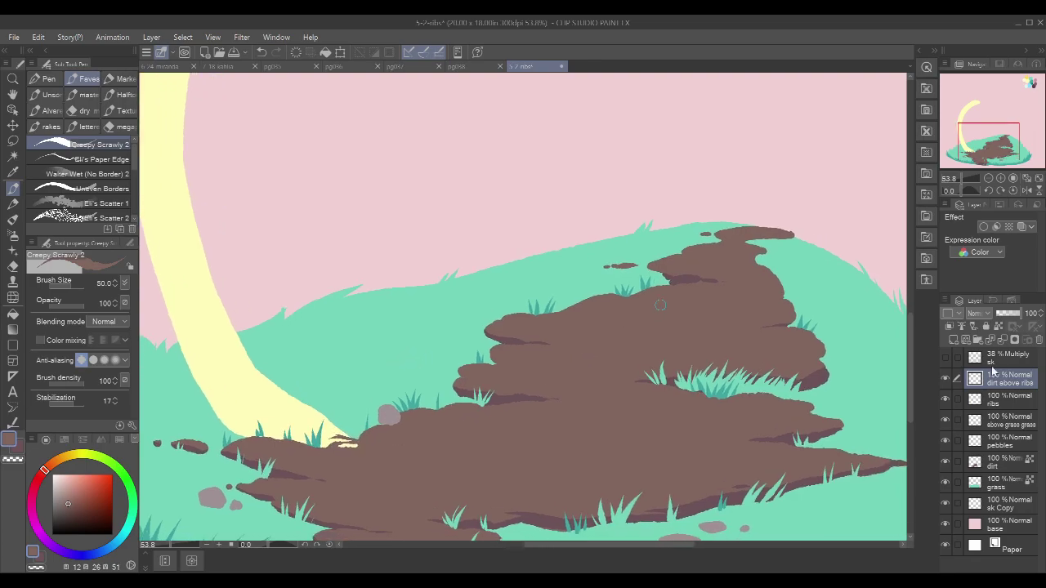
Step: On the ribs layer with the sketch shown, outline the broken right rib's inner edge in the rib's pale yellow, turning back at the foot's tip
left_click(1003, 403)
left_click(946, 357)
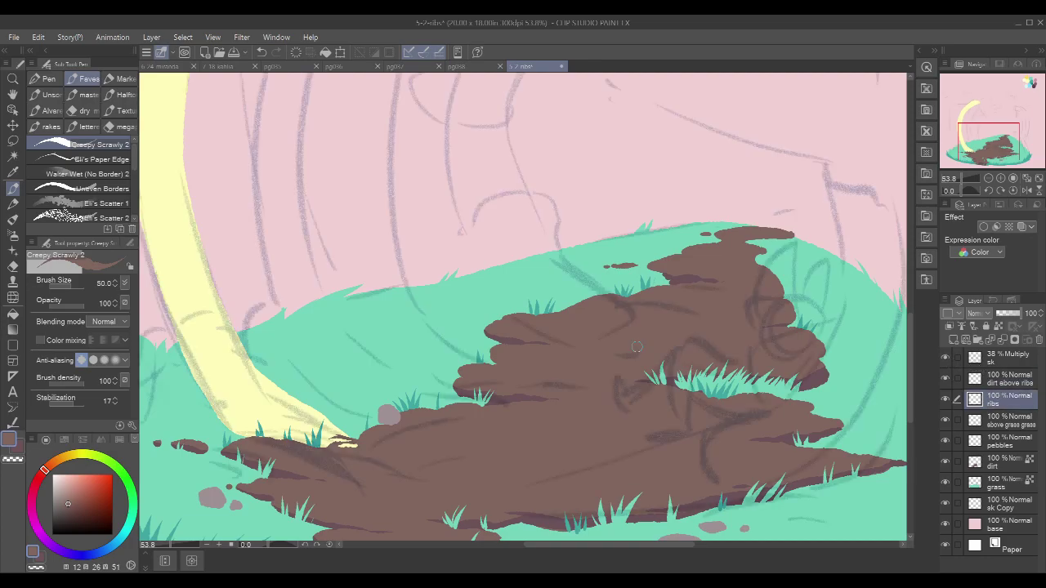
left_click(216, 354, "alt")
left_click_drag(537, 200, 495, 202)
left_click_drag(703, 153, 692, 365)
left_click_drag(865, 330, 695, 189)
mouse_move(778, 192)
left_mouse_down()
mouse_move(766, 215)
mouse_move(702, 198)
mouse_move(766, 198)
left_mouse_up()
scroll(700, 293, "up", 1)
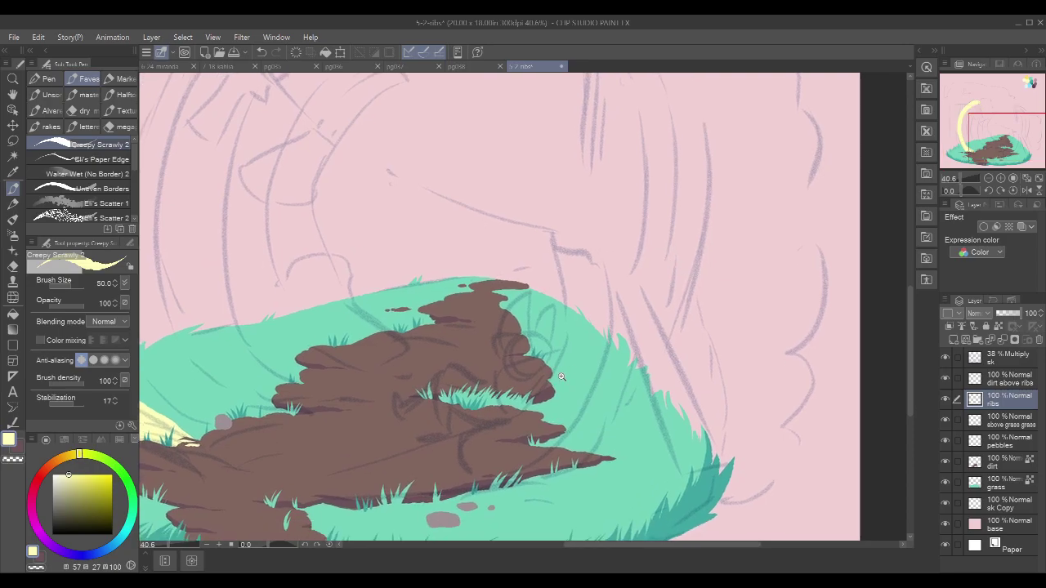
scroll(634, 344, "up", 1)
left_click_drag(635, 343, 654, 331)
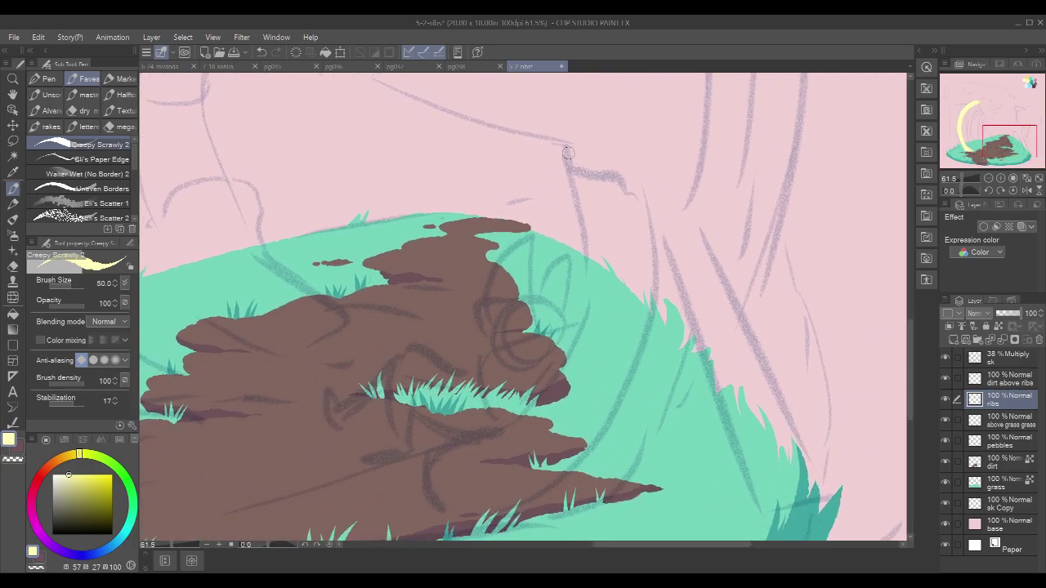
mouse_move(566, 149)
left_mouse_down()
mouse_move(589, 284)
mouse_move(579, 347)
mouse_move(509, 428)
mouse_move(369, 486)
left_mouse_up()
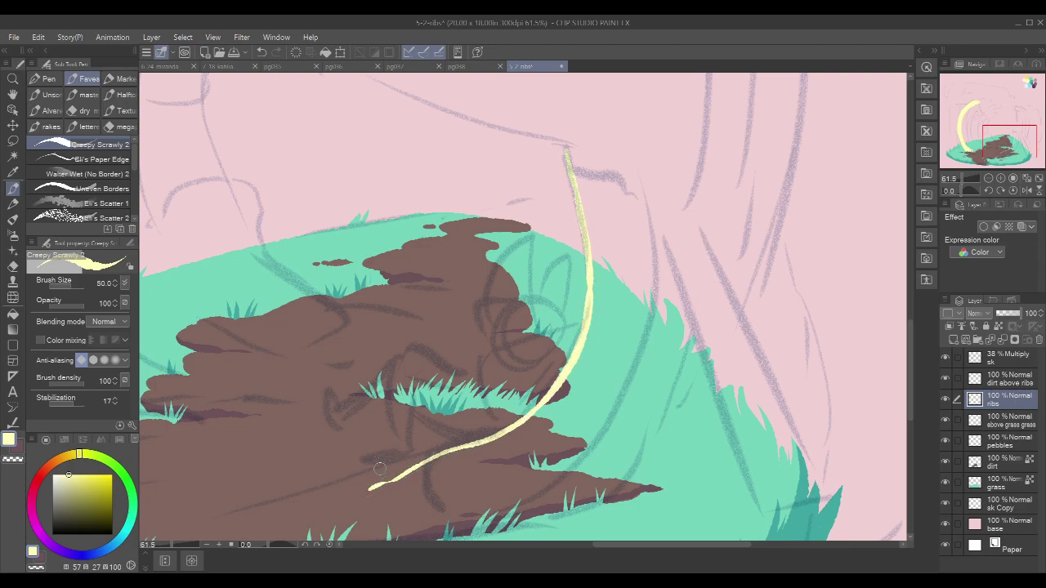
left_click_drag(616, 395, 596, 364)
left_click_drag(346, 454, 457, 474)
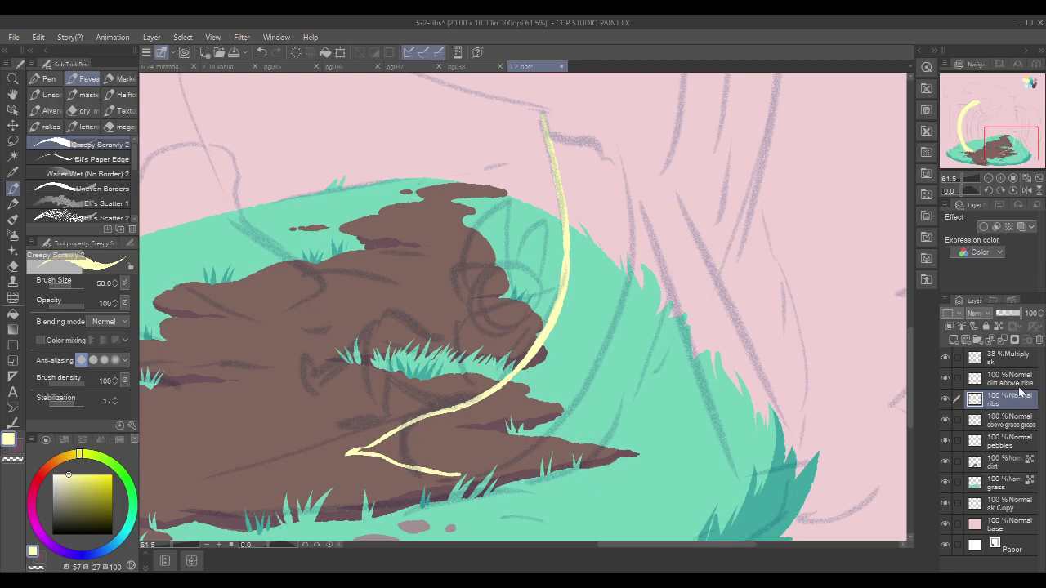
Step: Select around the blades of the above grass grass layer and paint the broken rib's lower edge behind them, curving up past the dirt
left_click(1014, 424)
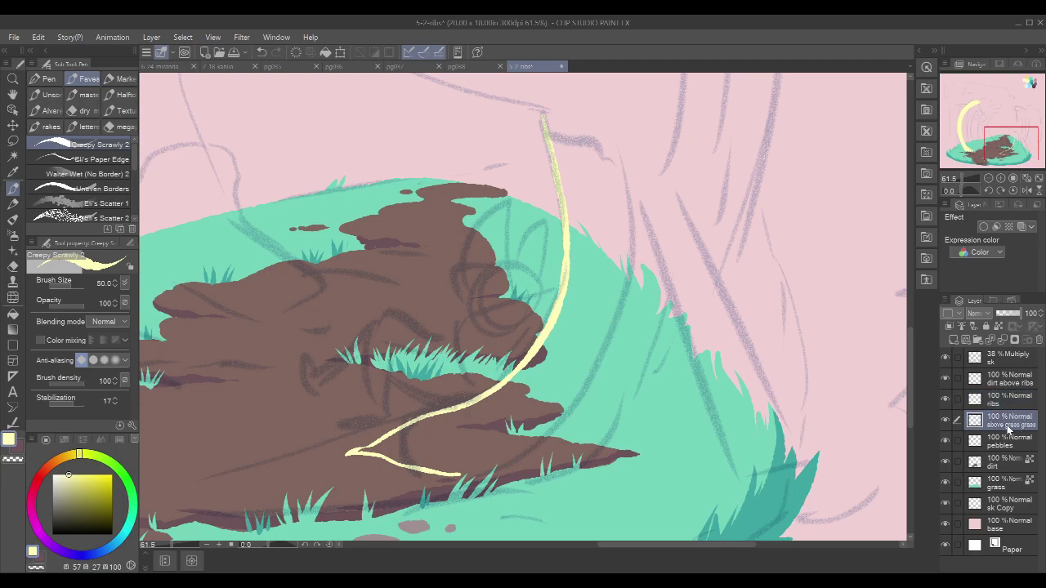
key("ctrl+shift+a")
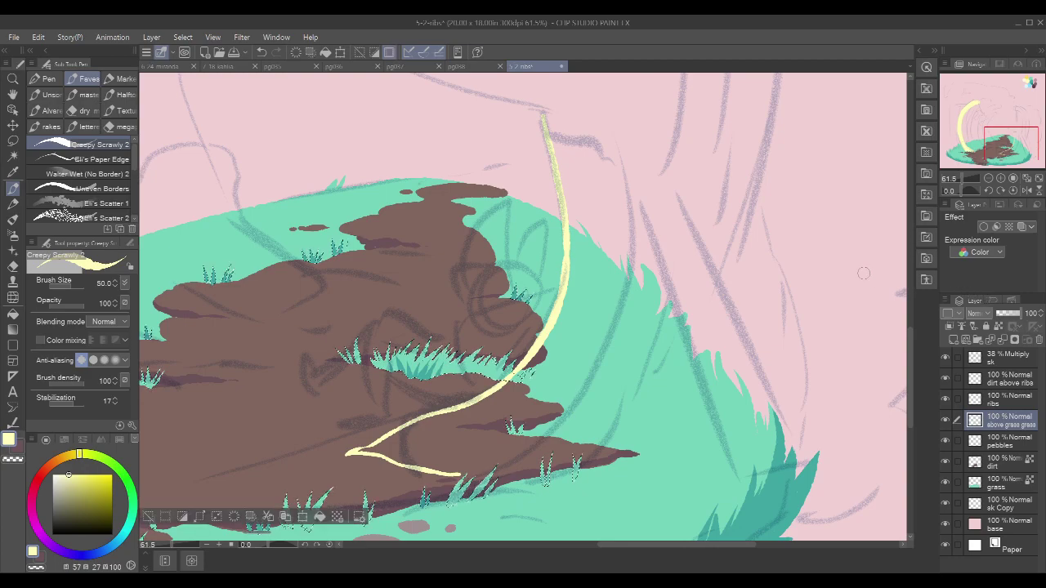
key("p")
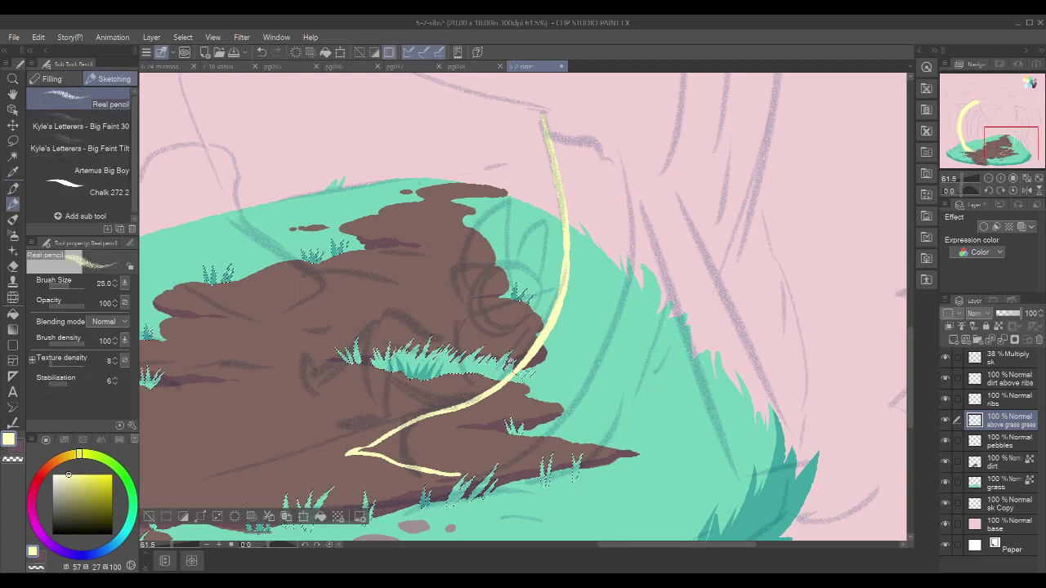
key("p")
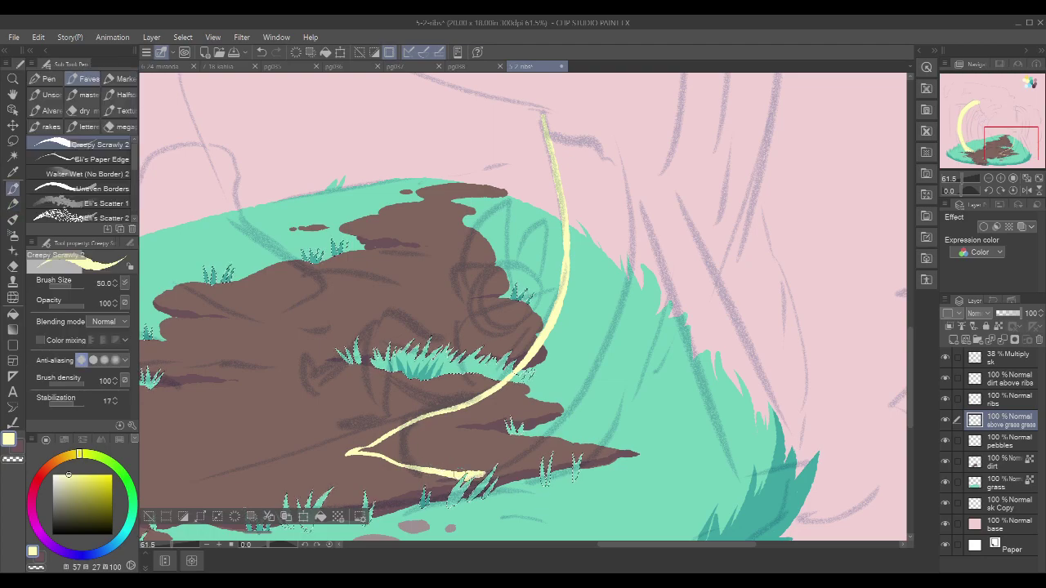
mouse_move(384, 460)
left_mouse_down()
mouse_move(463, 476)
mouse_move(537, 441)
left_mouse_up()
left_click_drag(498, 469, 562, 423)
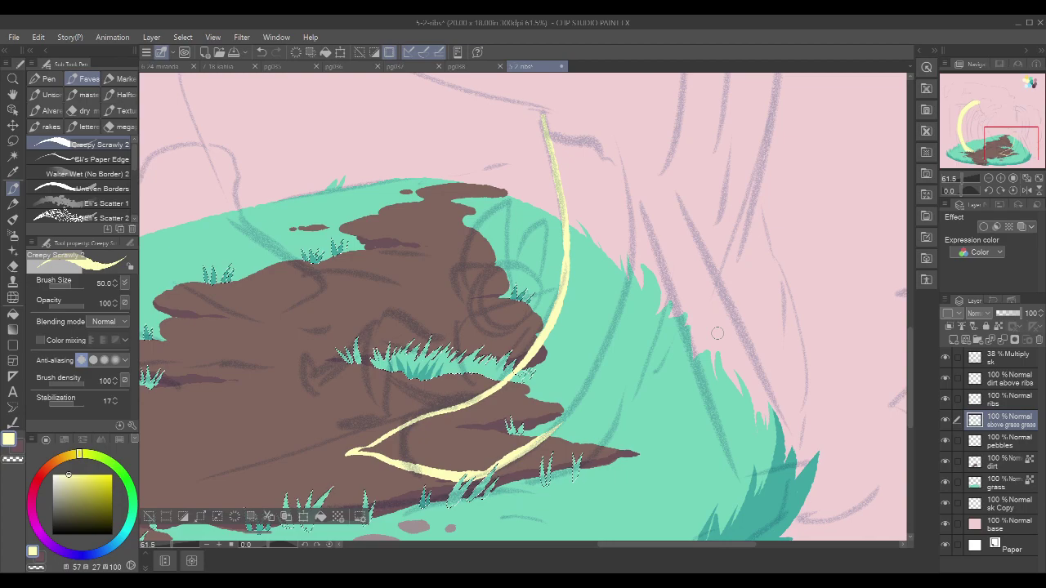
Step: Clear the selection and close the broken rib's outline with its uneven top and long outer edge in pale yellow
key("ctrl+d")
left_click_drag(562, 421, 584, 387)
scroll(686, 213, "up", 1)
mouse_move(544, 134)
left_mouse_down()
mouse_move(618, 172)
mouse_move(619, 163)
mouse_move(630, 255)
mouse_move(610, 347)
mouse_move(571, 428)
left_mouse_up()
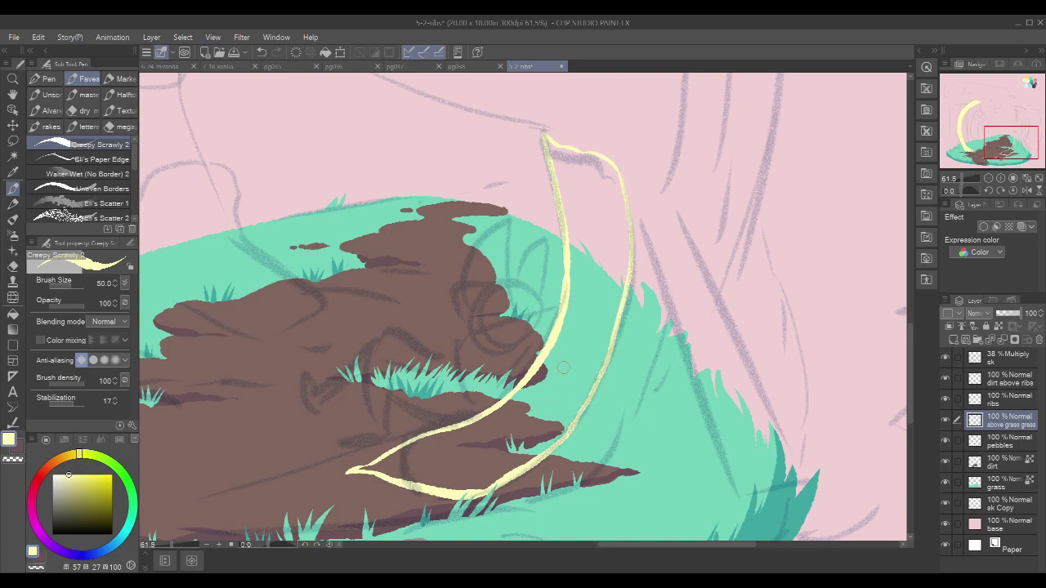
key("g")
key("g")
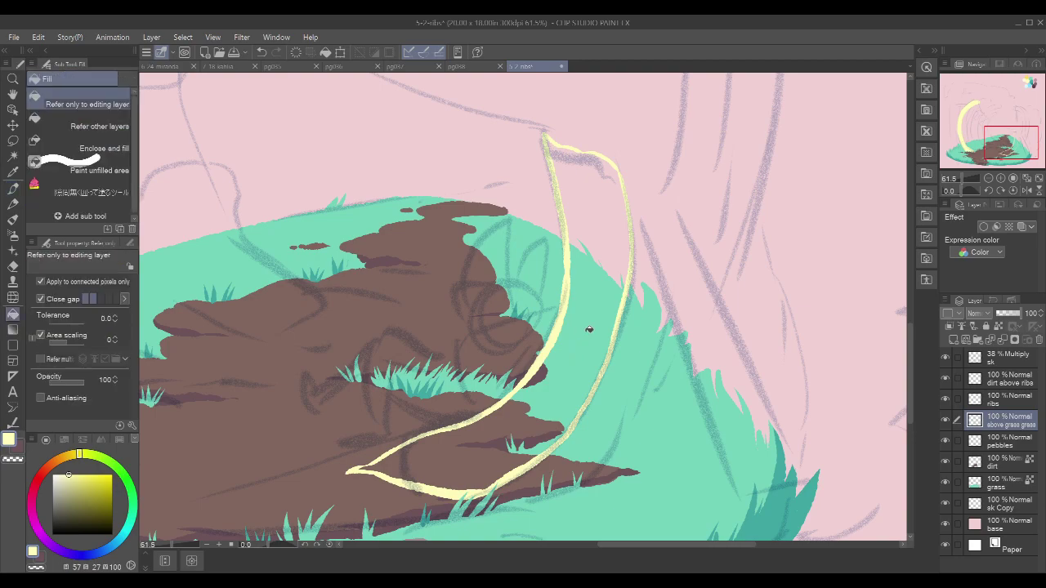
left_click(590, 326)
key("ctrl+z")
key("p")
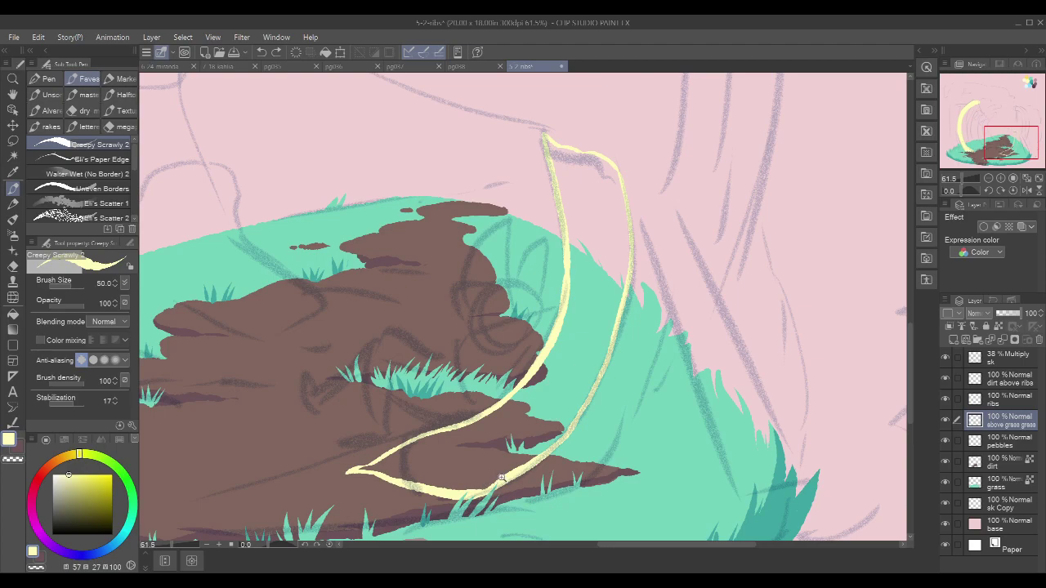
scroll(502, 478, "up", 3)
mouse_move(742, 270)
left_mouse_down()
mouse_move(691, 357)
mouse_move(626, 514)
mouse_move(614, 416)
mouse_move(610, 436)
mouse_move(616, 273)
mouse_move(597, 285)
mouse_move(628, 269)
left_mouse_up()
mouse_move(293, 444)
left_mouse_down()
mouse_move(417, 469)
mouse_move(453, 459)
mouse_move(626, 311)
left_mouse_up()
mouse_move(567, 386)
left_mouse_down()
mouse_move(609, 339)
mouse_move(584, 351)
left_mouse_up()
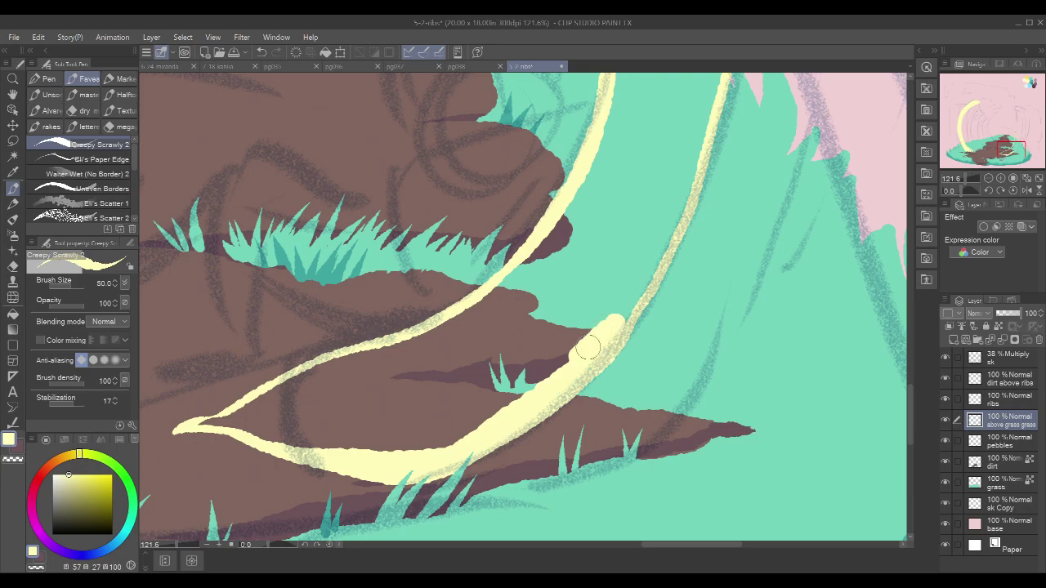
key("g")
key("g")
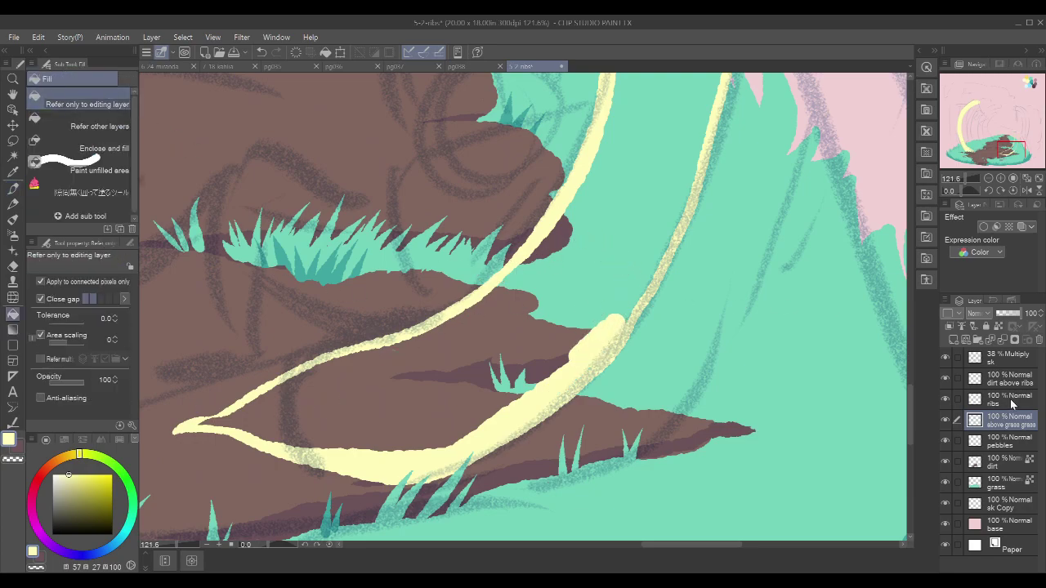
Step: Undo the broken rib's strokes made on the above grass grass layer, toggling that layer's visibility to check what remains on it
key("ctrl+z")
key("ctrl+z")
left_click(945, 419)
left_click(945, 419)
scroll(807, 413, "down", 3)
scroll(792, 423, "down", 2)
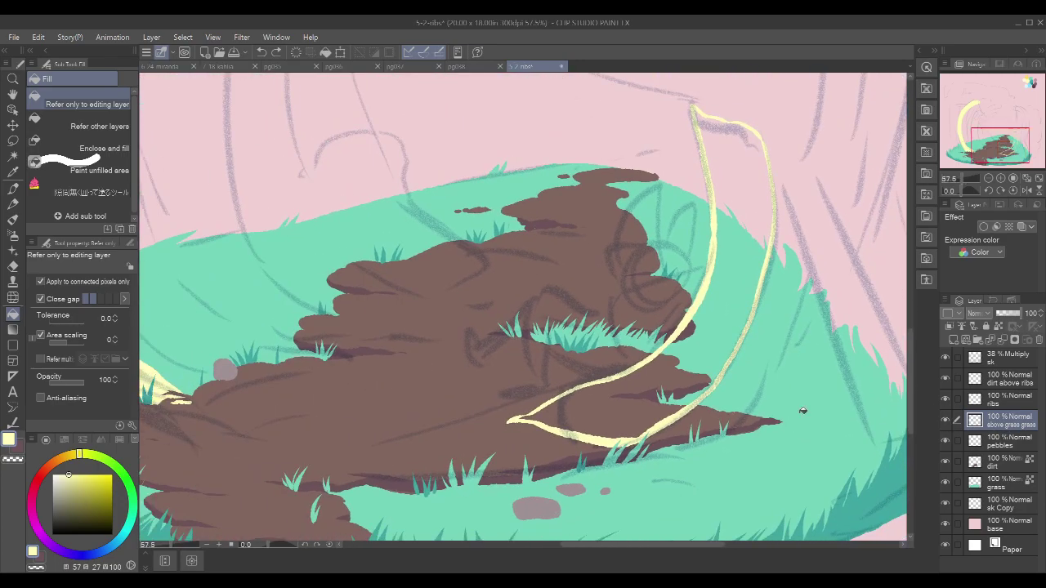
scroll(796, 417, "down", 2)
key("ctrl+z")
key("ctrl+z")
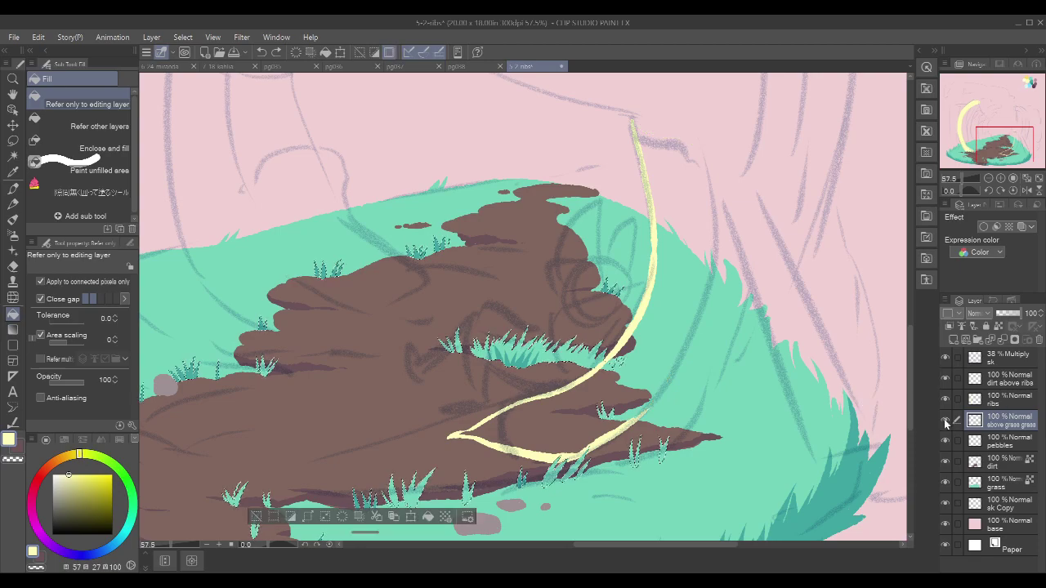
left_click(948, 421)
left_click(948, 421)
left_click(946, 420)
left_click(946, 421)
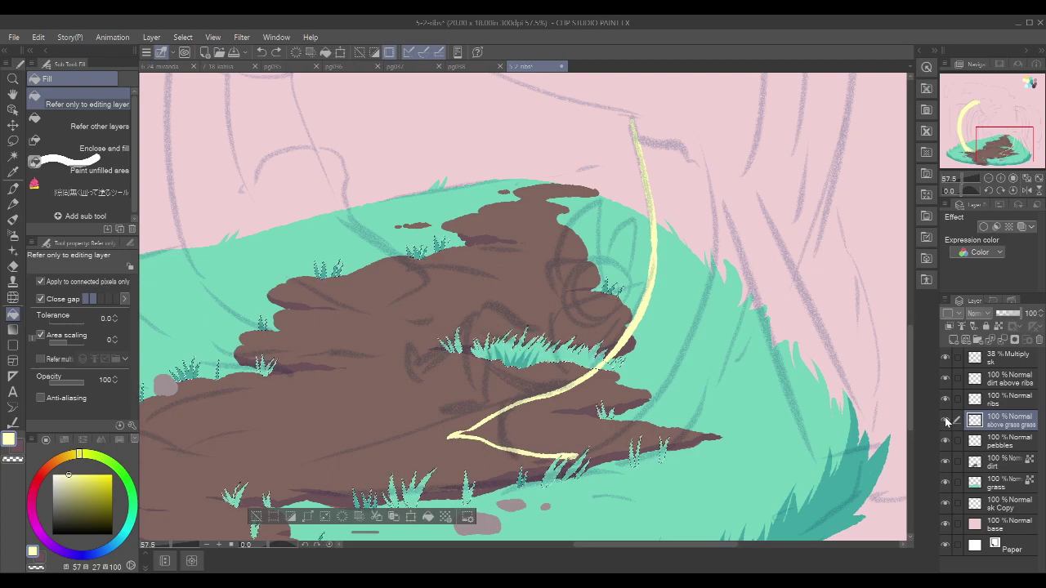
left_click(946, 421)
left_click(946, 421)
Step: On the ribs layer, repaint the broken rib's lower edge, outer edge and uneven top, and fill the shape with pale yellow
left_click(1002, 399)
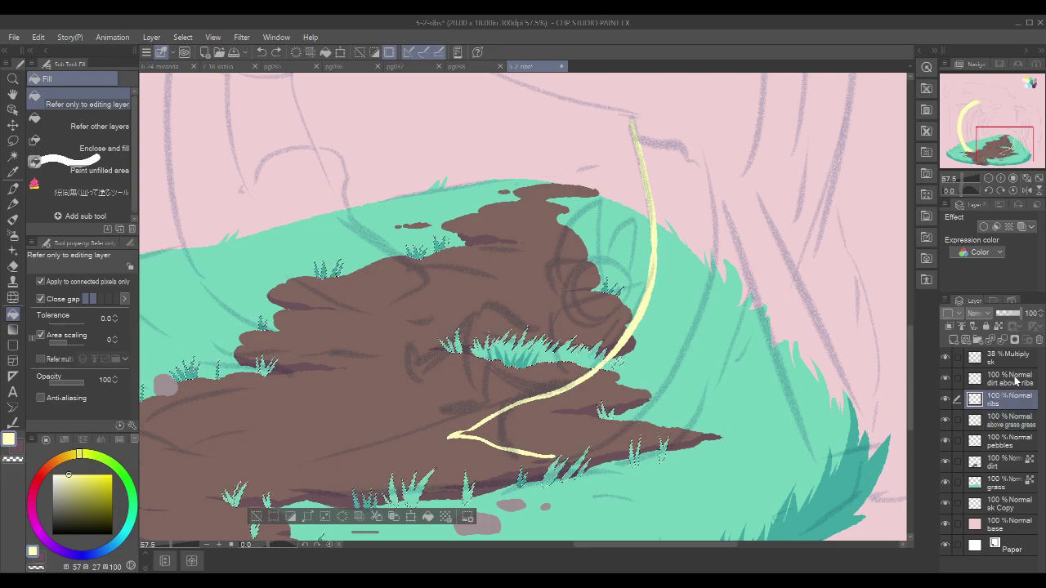
key("p")
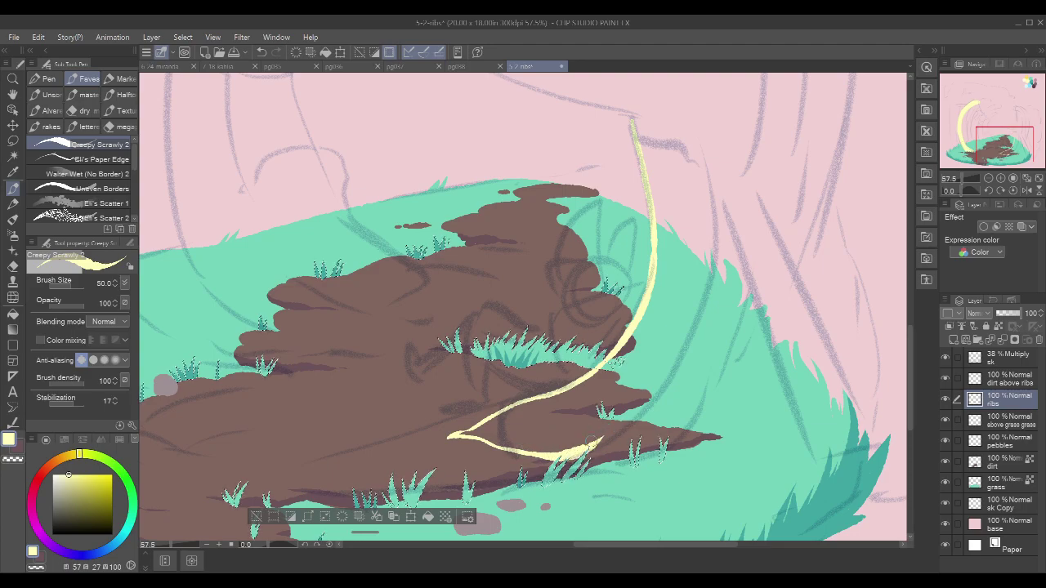
mouse_move(631, 120)
left_mouse_down()
mouse_move(685, 147)
mouse_move(642, 132)
mouse_move(696, 138)
mouse_move(674, 134)
mouse_move(706, 175)
mouse_move(705, 163)
mouse_move(712, 258)
mouse_move(690, 333)
mouse_move(623, 426)
left_mouse_up()
key("g")
left_click(660, 345)
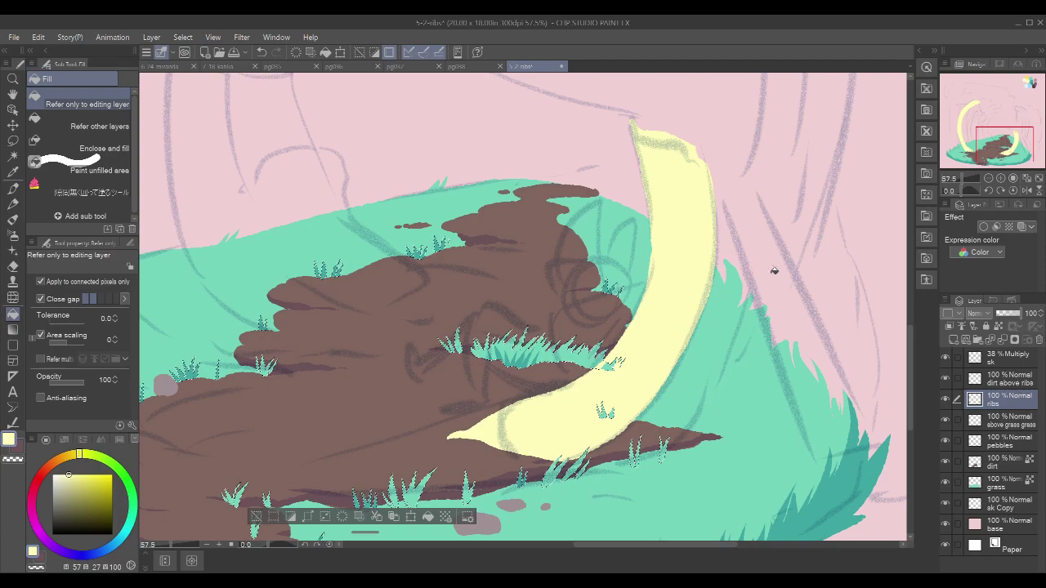
Step: Clear the selection and cover the leftover blade-shaped gaps inside the broken rib with pale yellow, comparing the picture with the sketch hidden
key("ctrl+d")
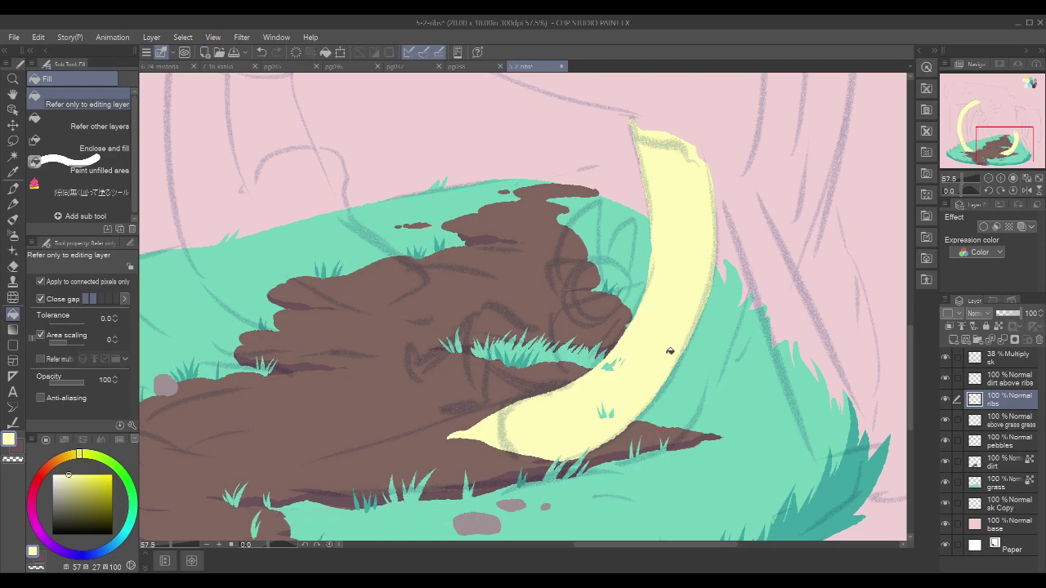
key("p")
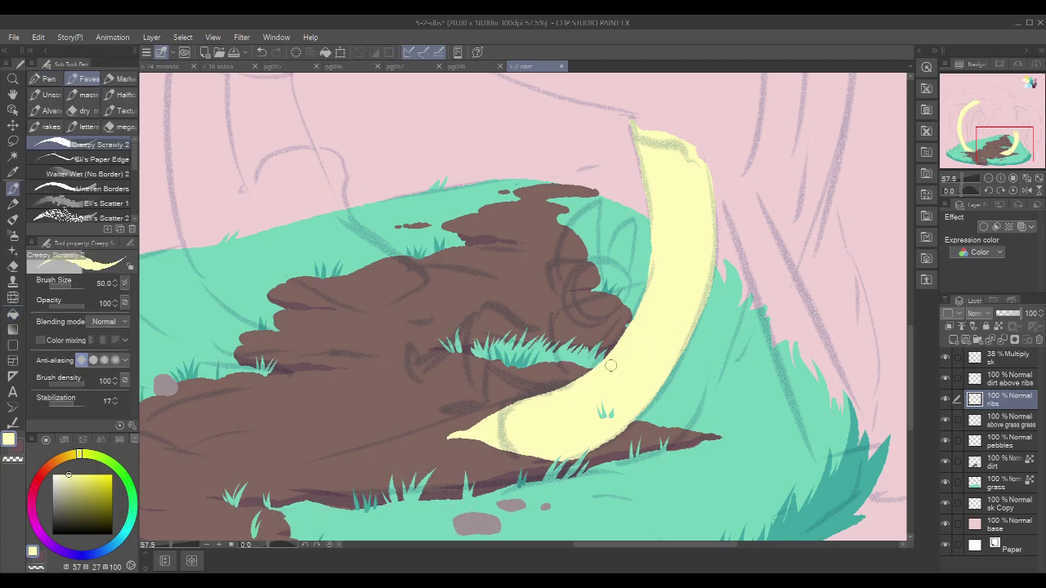
left_click_drag(582, 418, 606, 406)
scroll(827, 304, "down", 5)
left_click(945, 357)
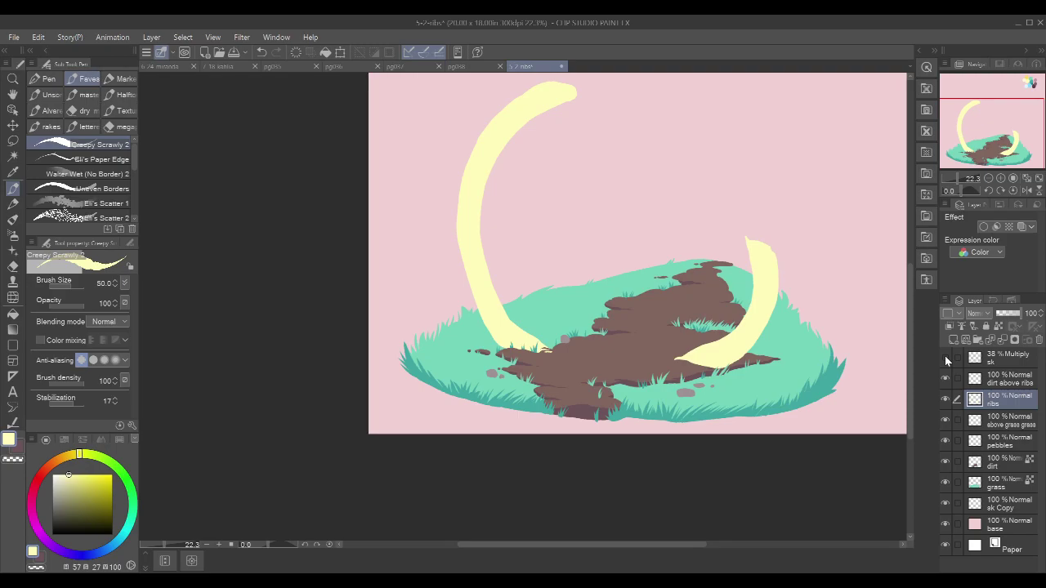
left_click(945, 357)
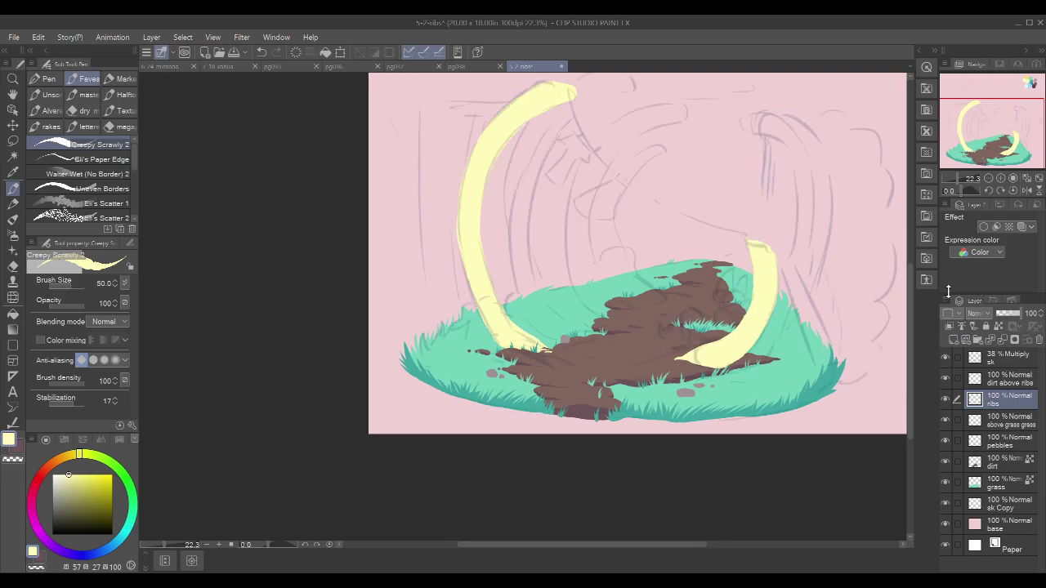
left_click_drag(714, 319, 563, 350)
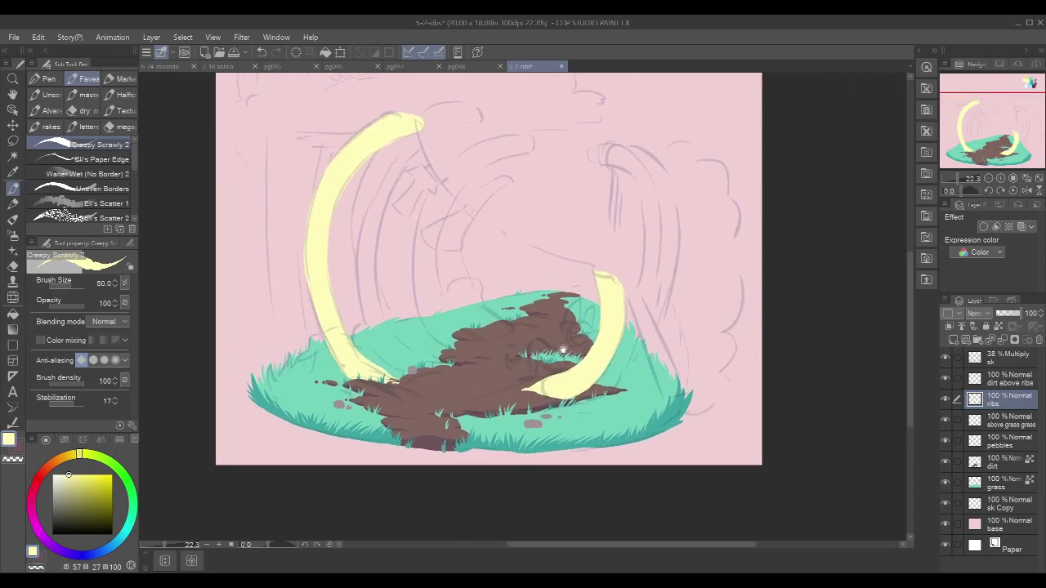
scroll(620, 314, "up", 4)
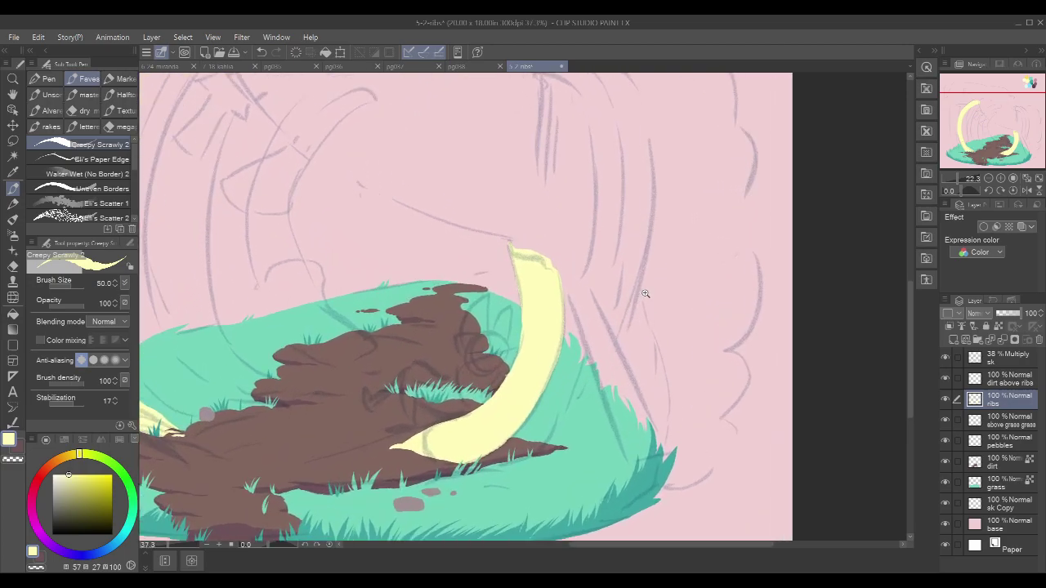
left_click_drag(780, 312, 701, 291)
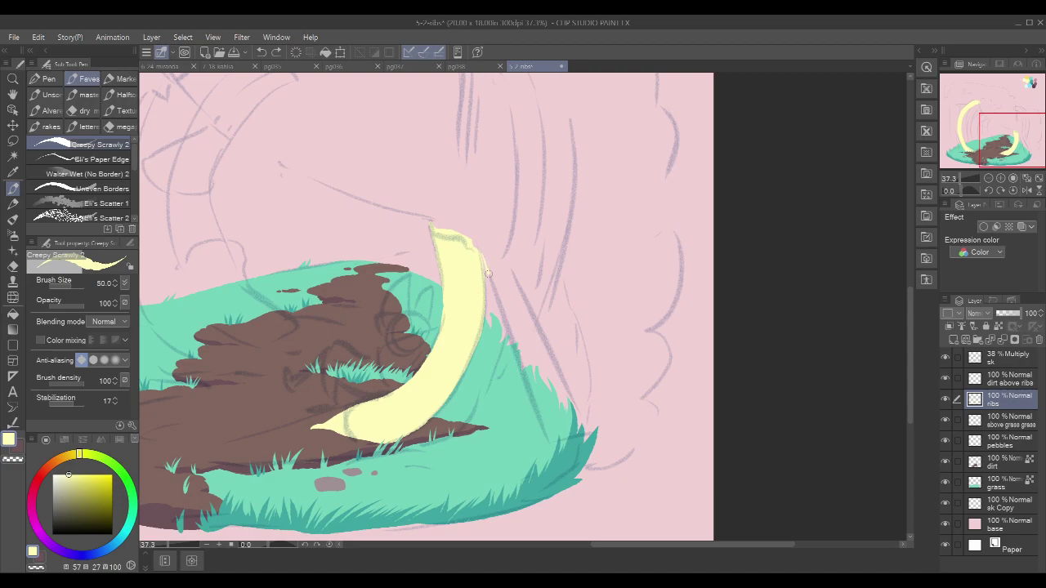
left_click_drag(501, 312, 540, 400)
left_click_drag(598, 299, 683, 426)
mouse_move(555, 333)
left_mouse_down()
mouse_move(553, 298)
mouse_move(513, 186)
mouse_move(421, 102)
mouse_move(358, 91)
left_mouse_up()
mouse_move(394, 153)
left_mouse_down()
mouse_move(479, 245)
mouse_move(497, 315)
mouse_move(531, 326)
left_mouse_up()
mouse_move(731, 395)
left_mouse_down()
mouse_move(722, 310)
mouse_move(745, 389)
left_mouse_up()
key("ctrl+z")
key("ctrl+z")
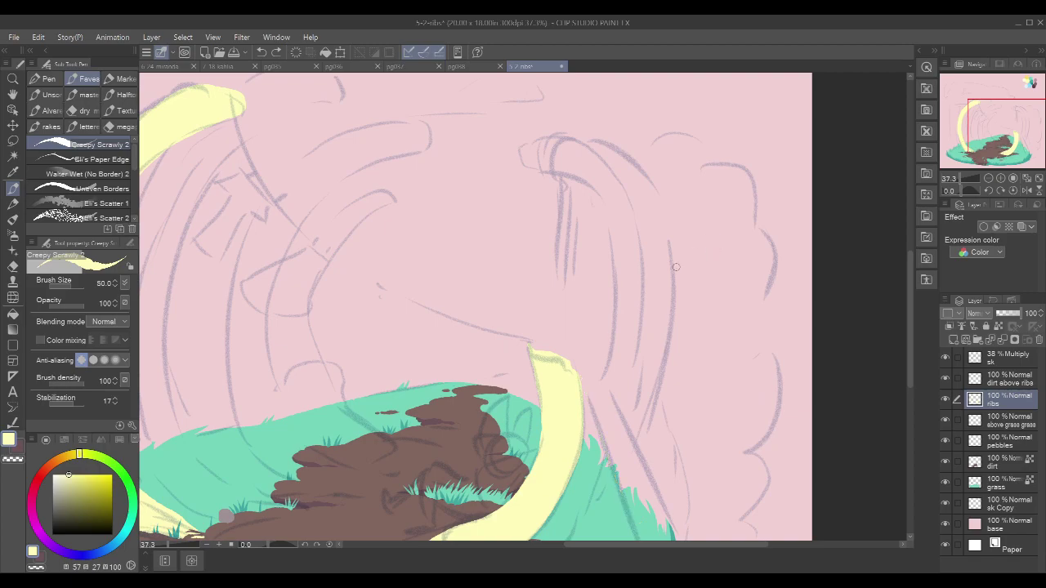
Step: Outline the rib's broken-off upper piece in pale yellow above the break, curving inward to a rounded end and back down its outer edge
left_click_drag(656, 295, 700, 348)
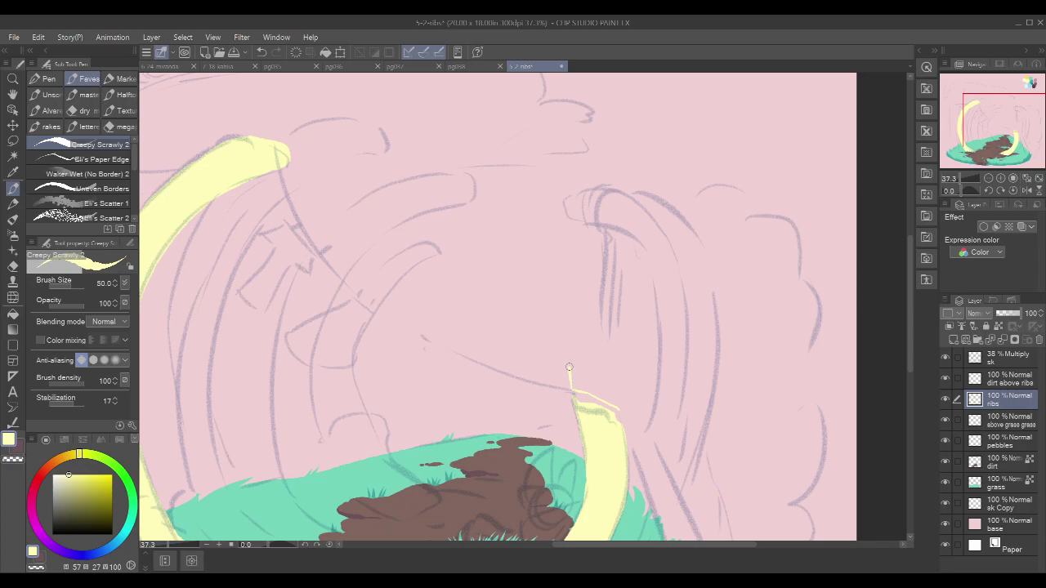
left_click_drag(572, 388, 568, 350)
mouse_move(561, 313)
left_mouse_down()
mouse_move(553, 278)
mouse_move(511, 220)
mouse_move(428, 184)
mouse_move(423, 144)
mouse_move(455, 130)
left_mouse_up()
key("ctrl+z")
mouse_move(404, 166)
left_mouse_down()
mouse_move(410, 144)
mouse_move(434, 142)
mouse_move(516, 171)
left_mouse_up()
key("ctrl+z")
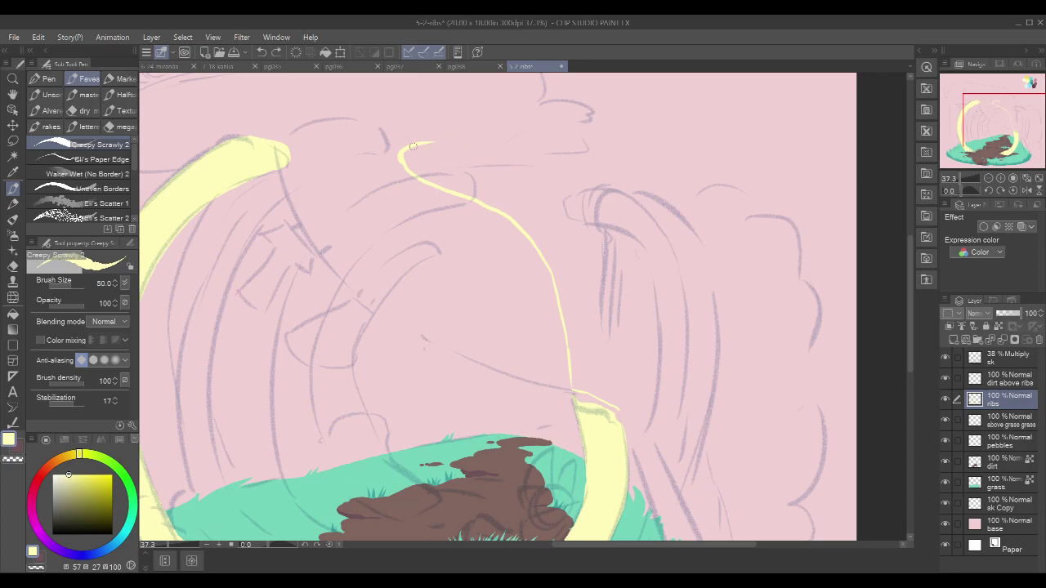
mouse_move(403, 162)
left_mouse_down()
mouse_move(428, 139)
mouse_move(411, 145)
mouse_move(456, 143)
mouse_move(424, 139)
mouse_move(461, 145)
mouse_move(553, 211)
mouse_move(617, 405)
left_mouse_up()
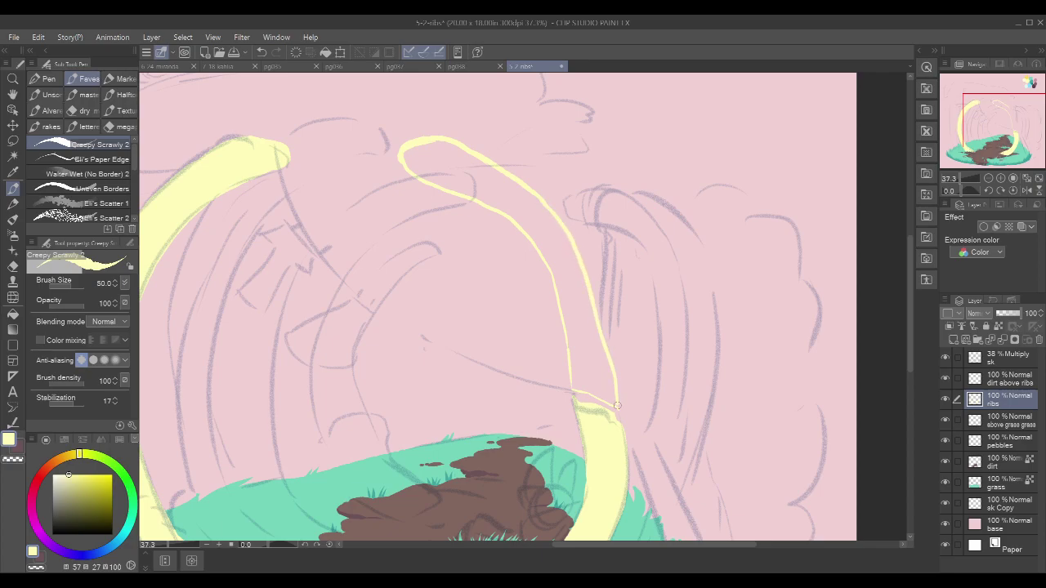
key("g")
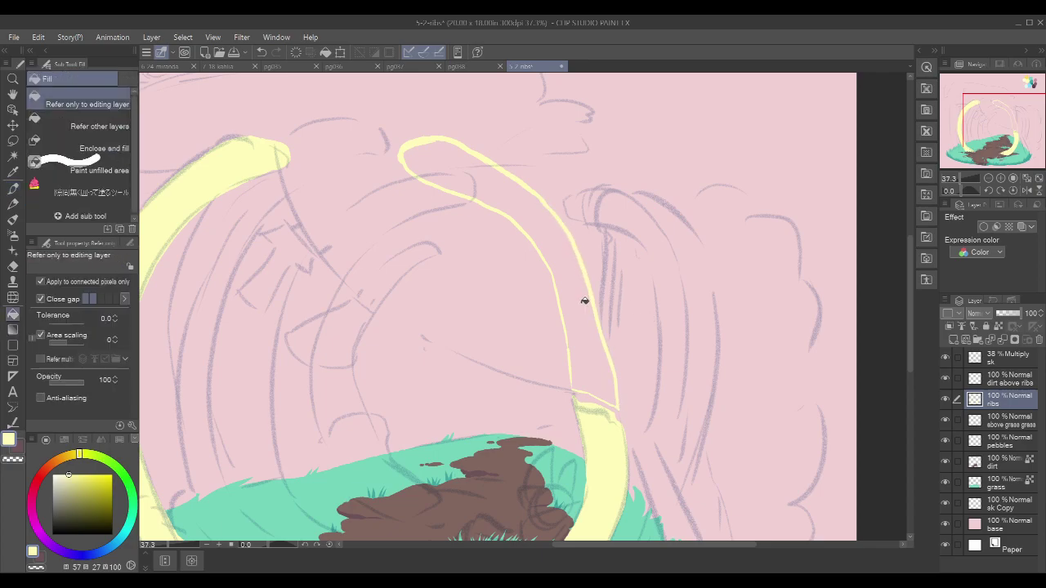
left_click(593, 285)
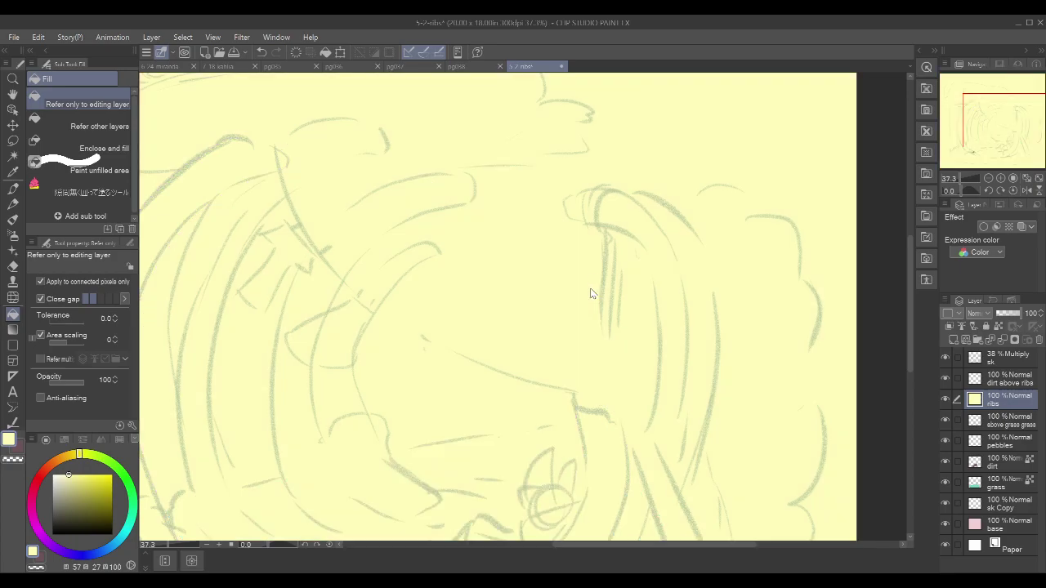
key("ctrl+z")
Step: Close the gaps in the upper piece's outline, fill it with pale yellow and cover the leftover speck near its rounded end
key("p")
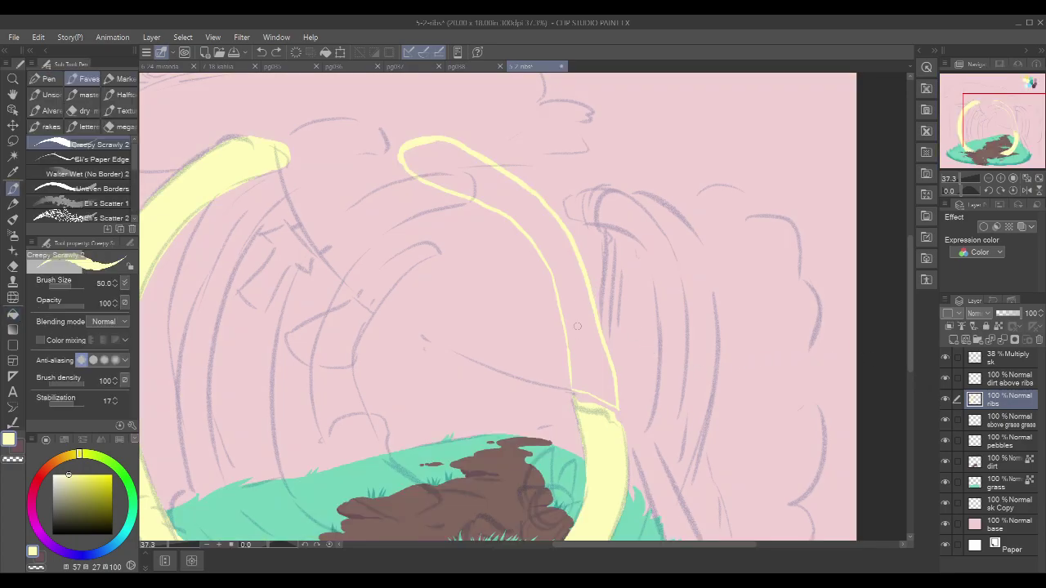
left_click_drag(587, 310, 604, 297)
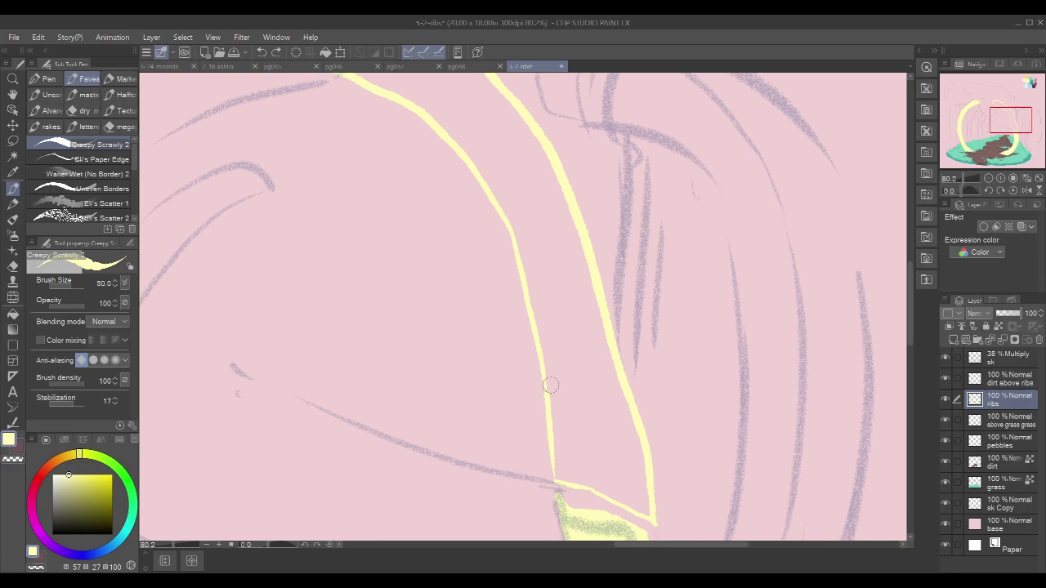
left_click_drag(677, 365, 673, 358)
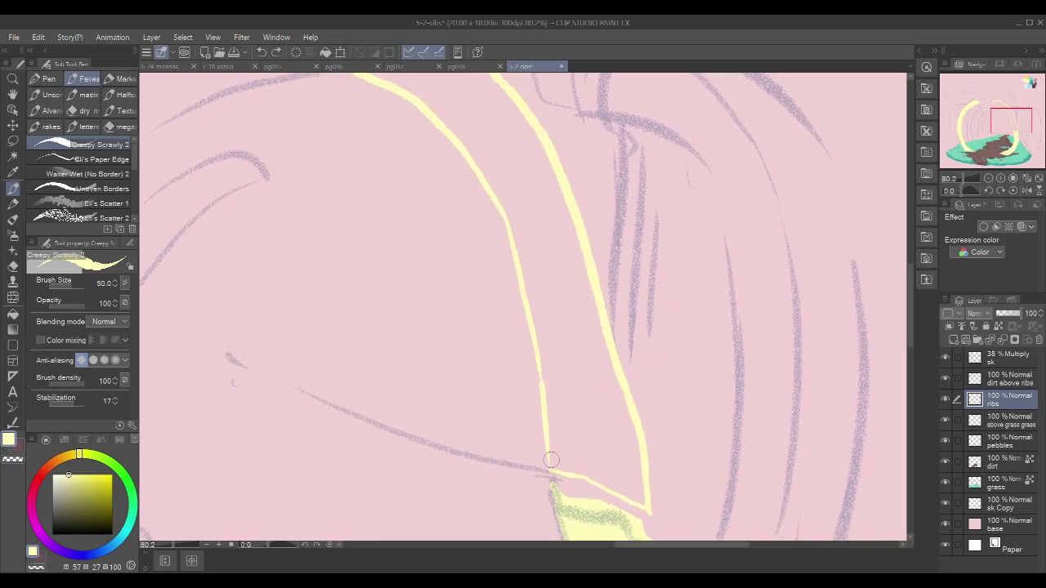
left_click_drag(620, 286, 676, 467)
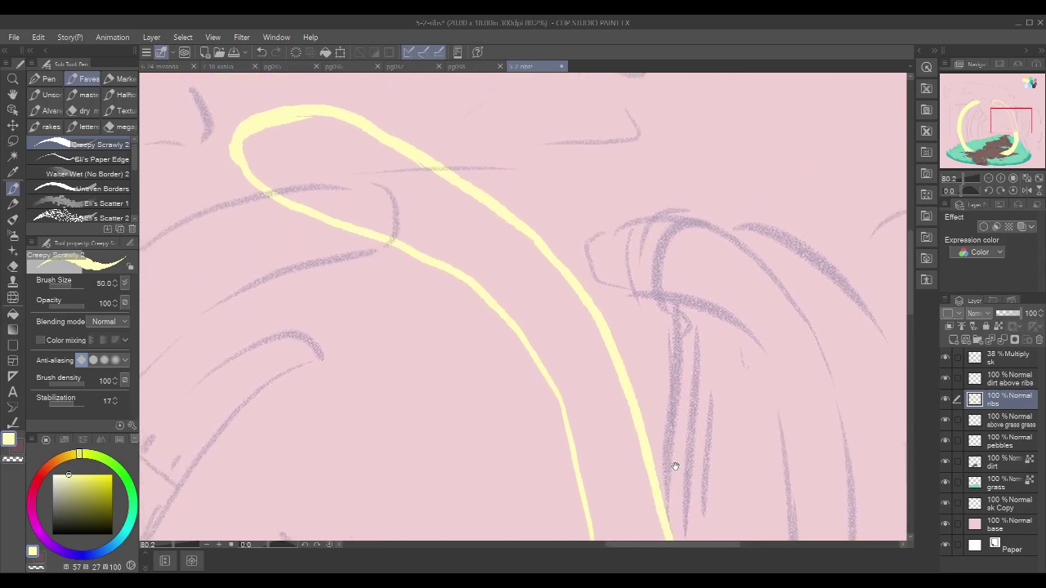
key("g")
key("g")
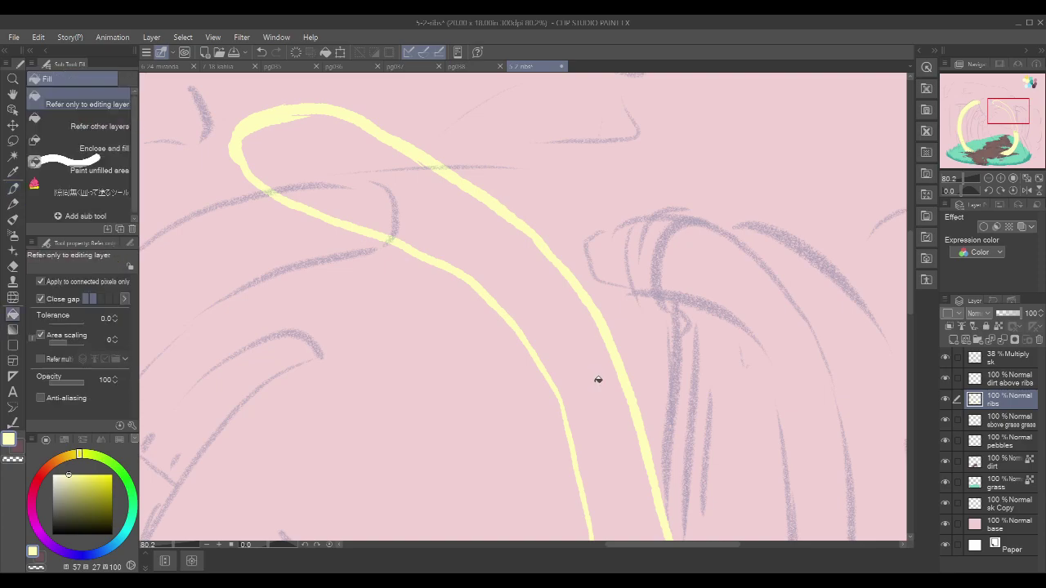
left_click(597, 380)
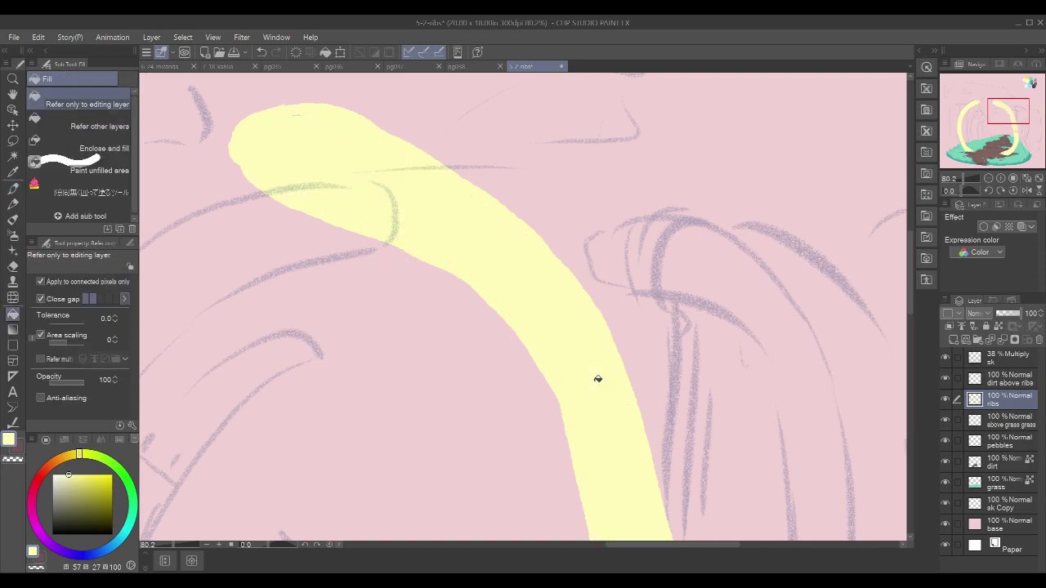
key("p")
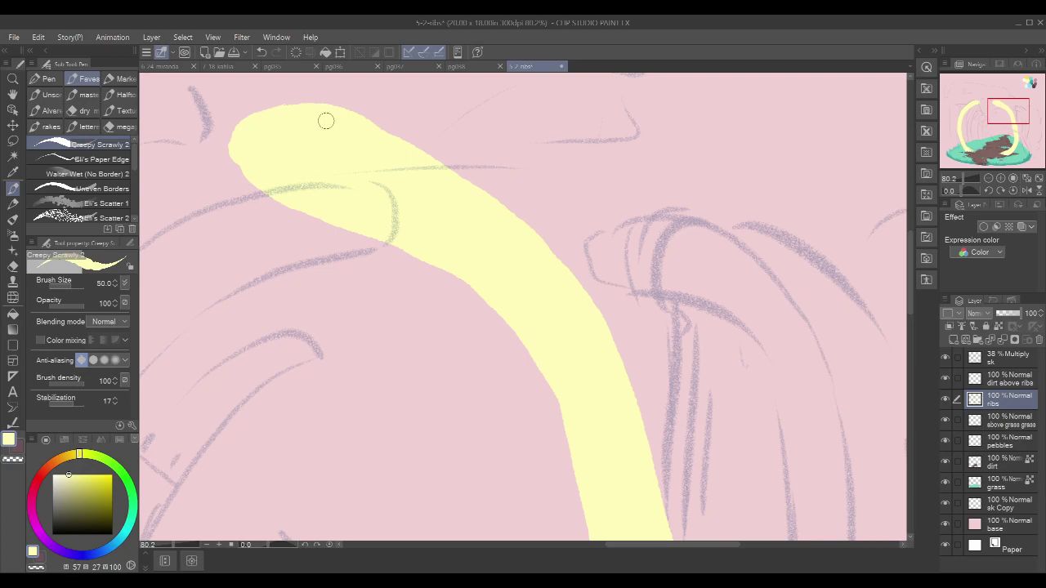
Step: Lasso the upper rib piece, rotate it to about 170° and place it over the sketch lines above and outside the broken rib
left_click_drag(731, 445, 703, 250)
left_click_drag(714, 294, 690, 315)
key("m")
mouse_move(504, 106)
left_mouse_down()
mouse_move(487, 149)
mouse_move(640, 344)
mouse_move(698, 378)
mouse_move(714, 367)
mouse_move(684, 214)
mouse_move(564, 126)
left_mouse_up()
left_click_drag(805, 348, 624, 287)
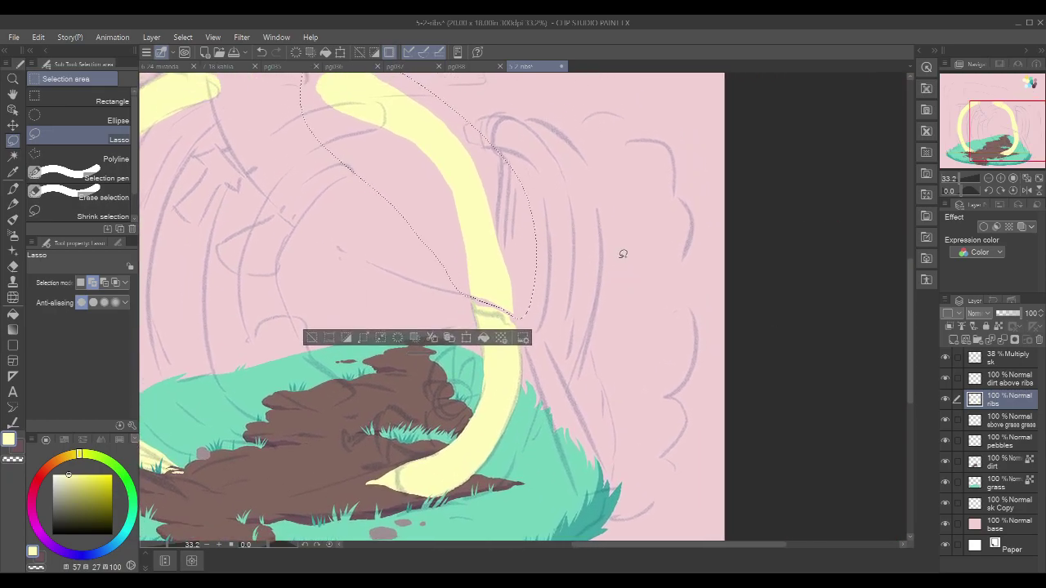
key("ctrl+t")
left_click_drag(493, 156, 592, 166)
left_click_drag(686, 128, 459, 312)
left_click_drag(707, 222, 682, 420)
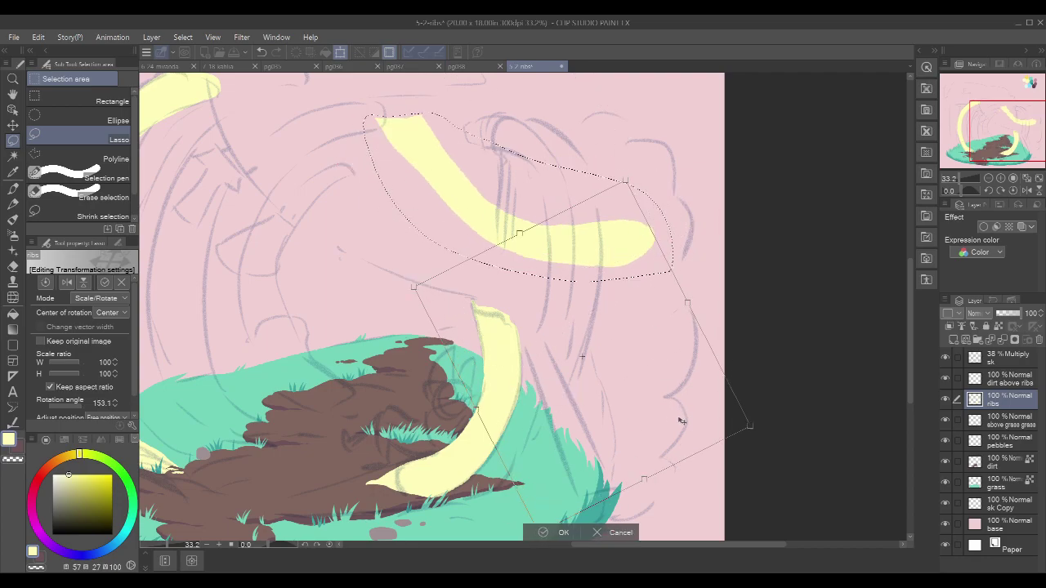
left_click_drag(749, 392, 734, 478)
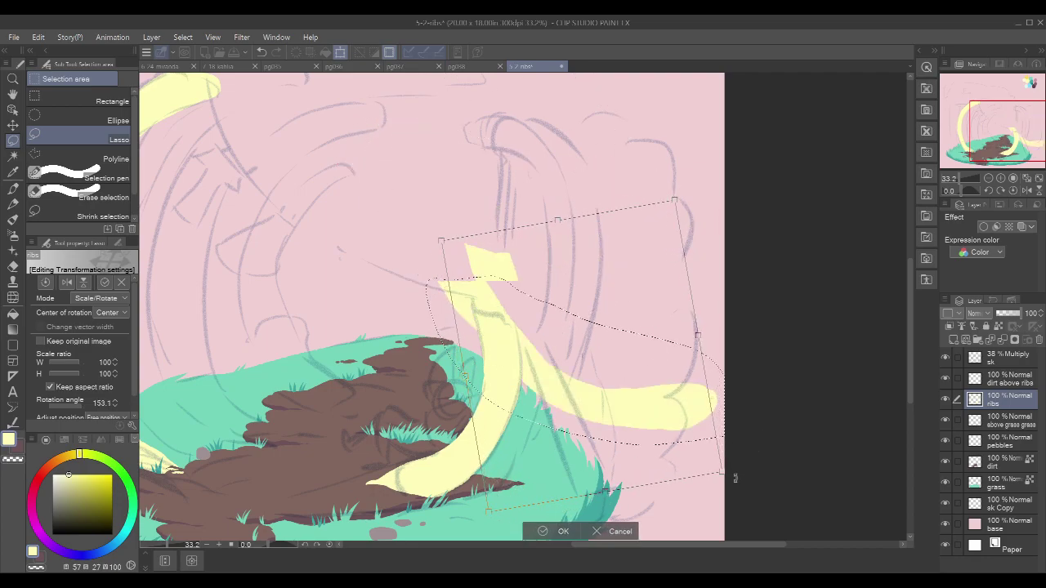
left_click_drag(773, 400, 798, 343)
left_click_drag(717, 366, 694, 264)
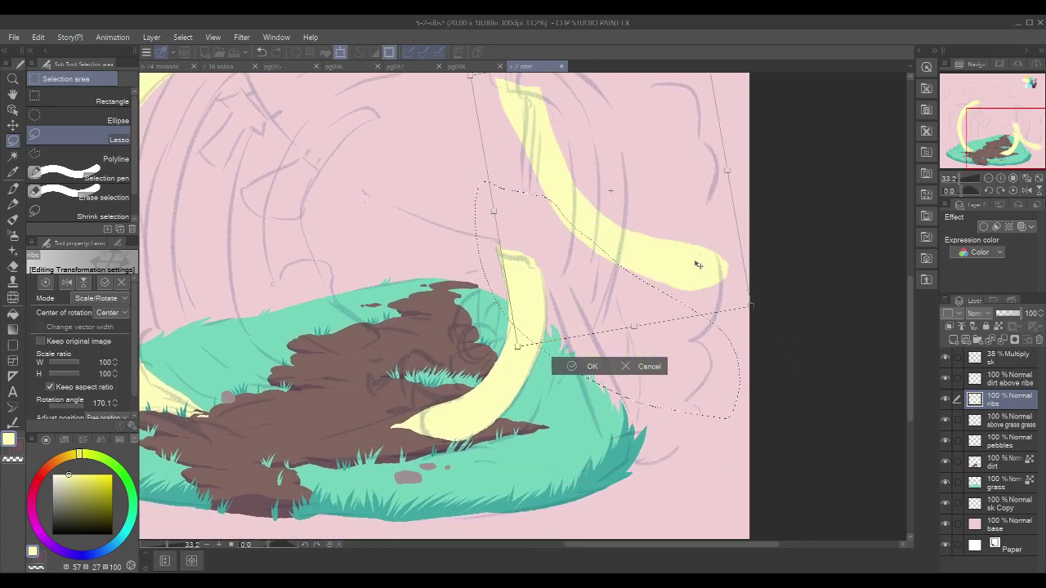
left_click(585, 366)
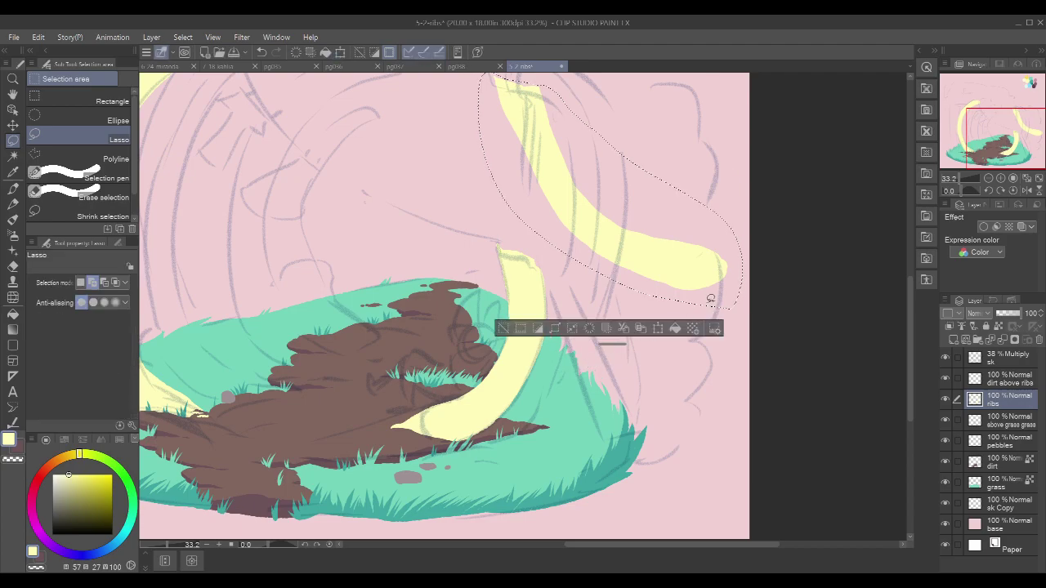
Step: Lasso the detached upper rib piece again, move it from the ribs layer to its own layer and clear the selection
key("ctrl+d")
left_click_drag(765, 299, 732, 381)
mouse_move(500, 128)
left_mouse_down()
mouse_move(476, 273)
mouse_move(568, 360)
mouse_move(731, 365)
mouse_move(665, 183)
mouse_move(691, 185)
left_mouse_up()
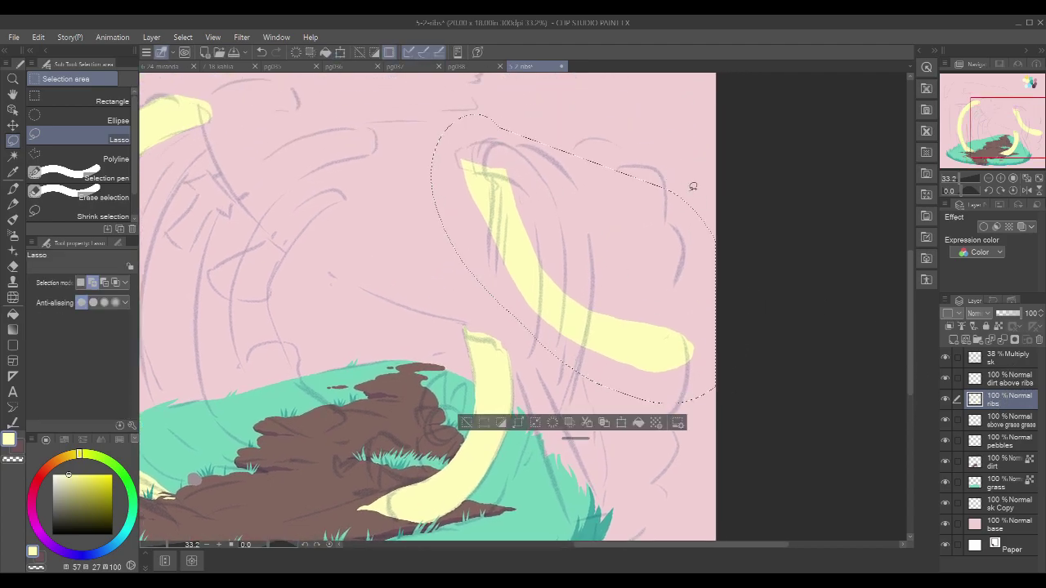
key("ctrl+v")
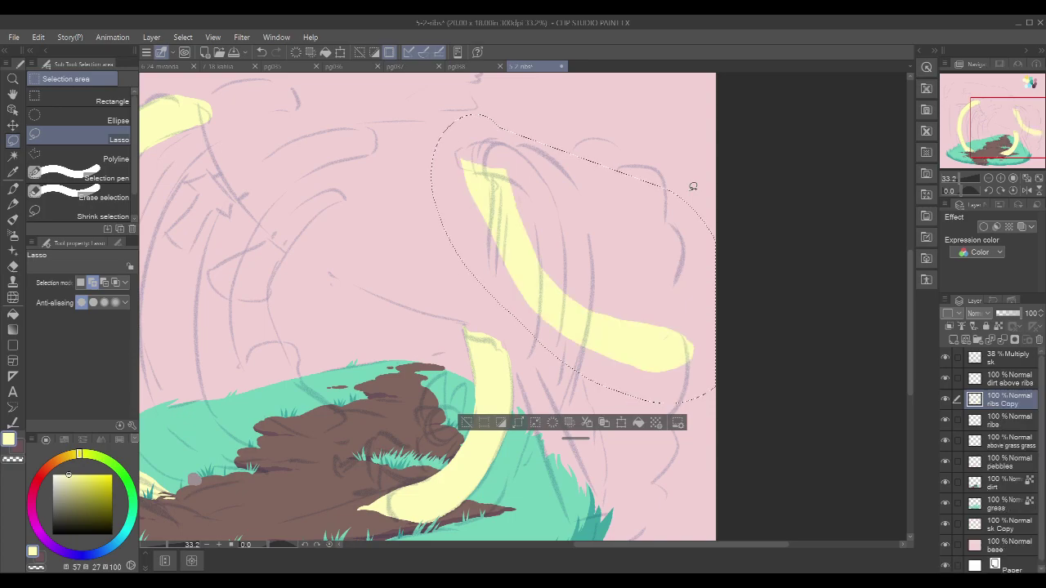
key("ctrl+d")
Step: Transform the detached rib piece: lower it to the mound's edge beside the broken rib, rotate it about 7° and scale it to 95%
key("ctrl+t")
left_click_drag(718, 277, 731, 434)
left_click_drag(792, 267, 806, 285)
left_click_drag(747, 337, 746, 346)
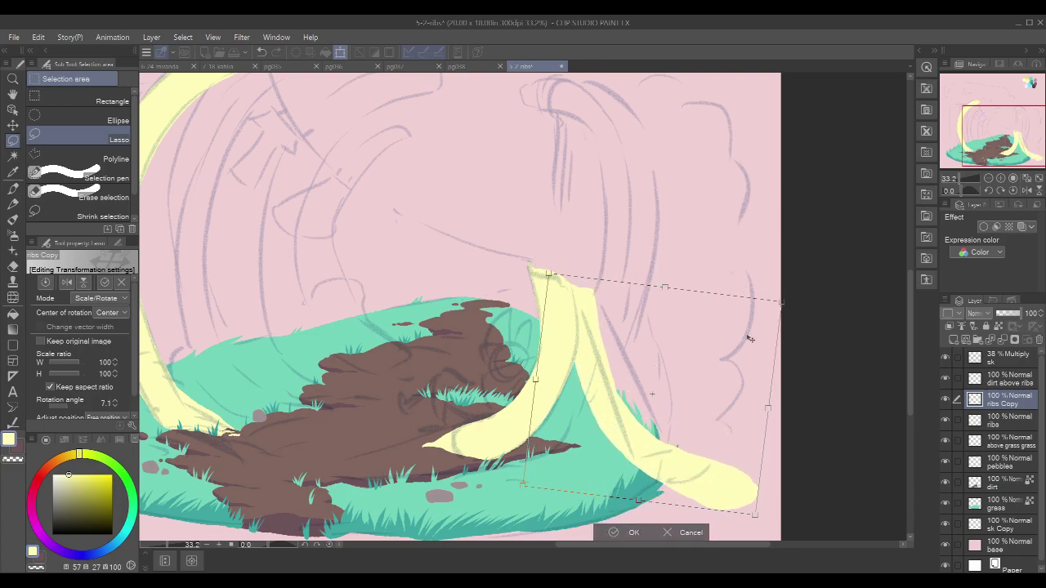
key("Return")
left_click_drag(839, 362, 859, 315)
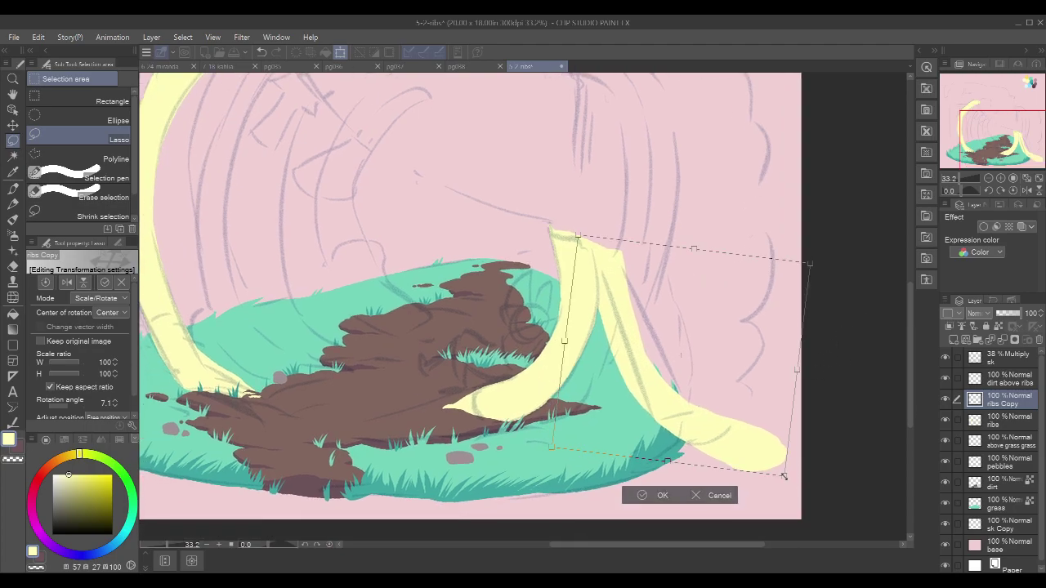
left_click_drag(774, 464, 775, 464)
left_click_drag(752, 348, 753, 359)
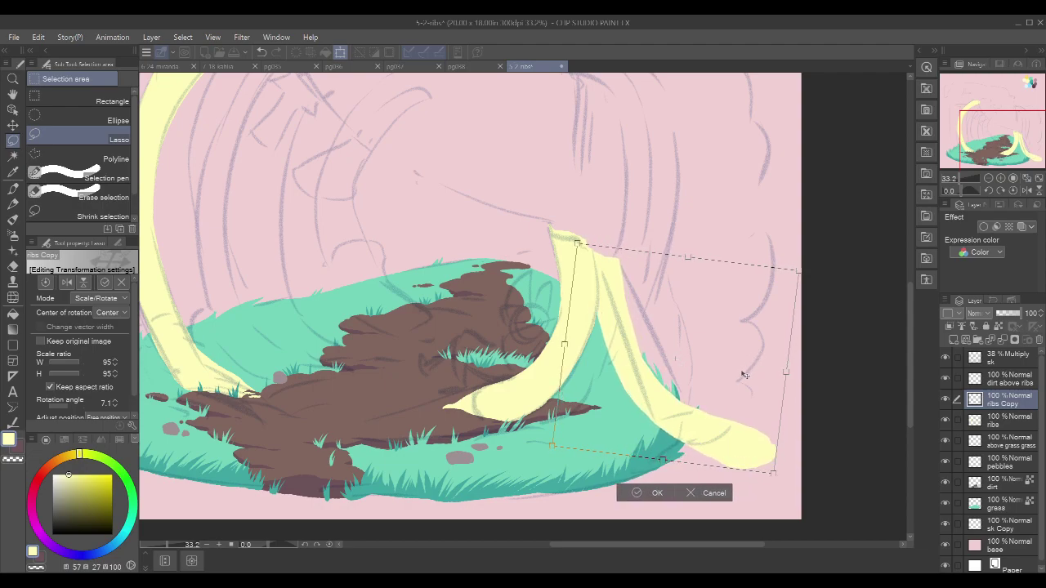
left_click(659, 494)
Step: Check the detached piece's layer by toggling its visibility, hide the sketch layer and lock the transparent pixels of the ribs layer
scroll(774, 372, "down", 2)
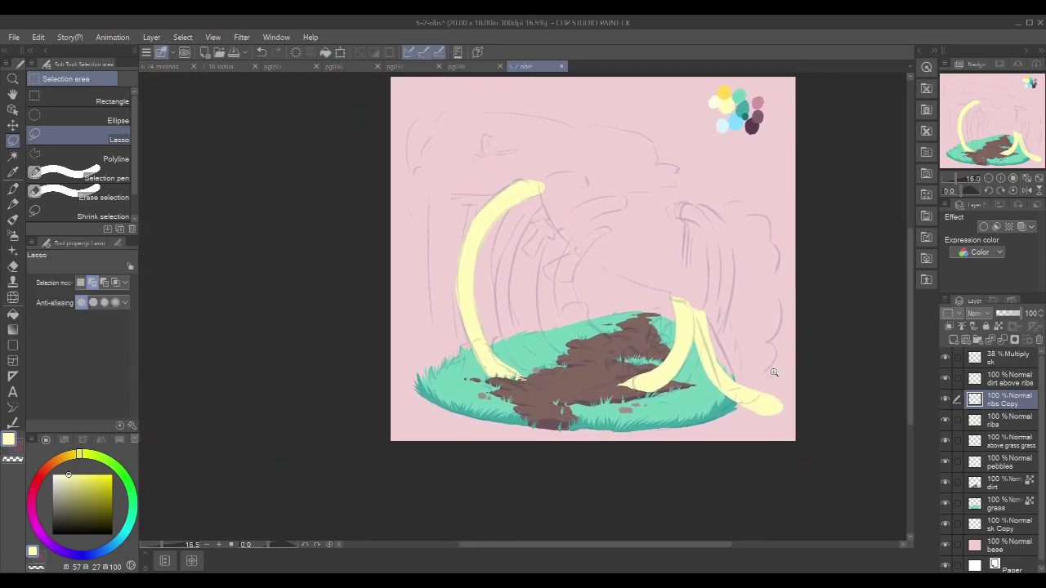
scroll(774, 373, "up", 1)
left_click(947, 398)
left_click(947, 398)
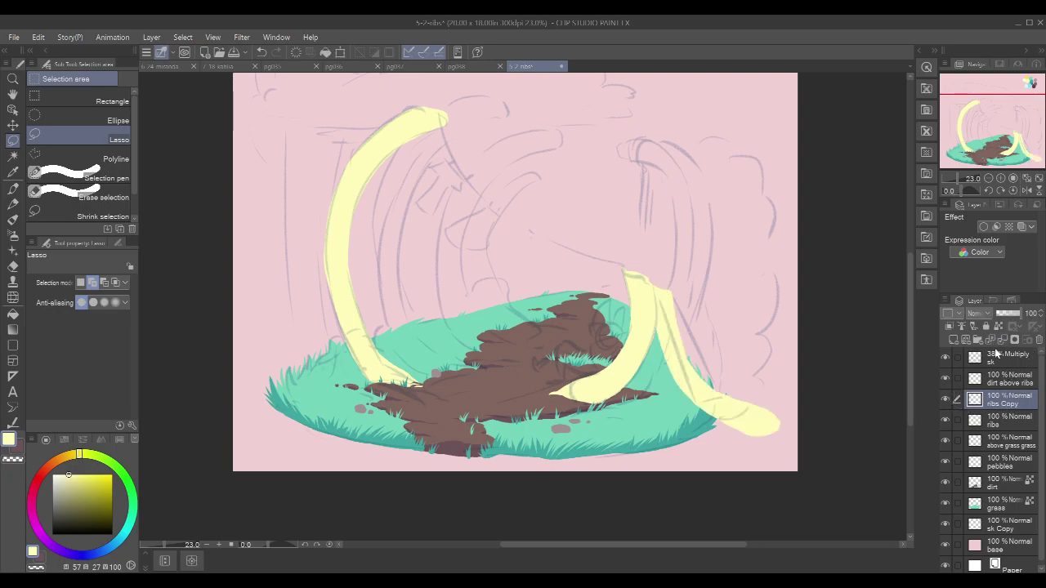
left_click(945, 357)
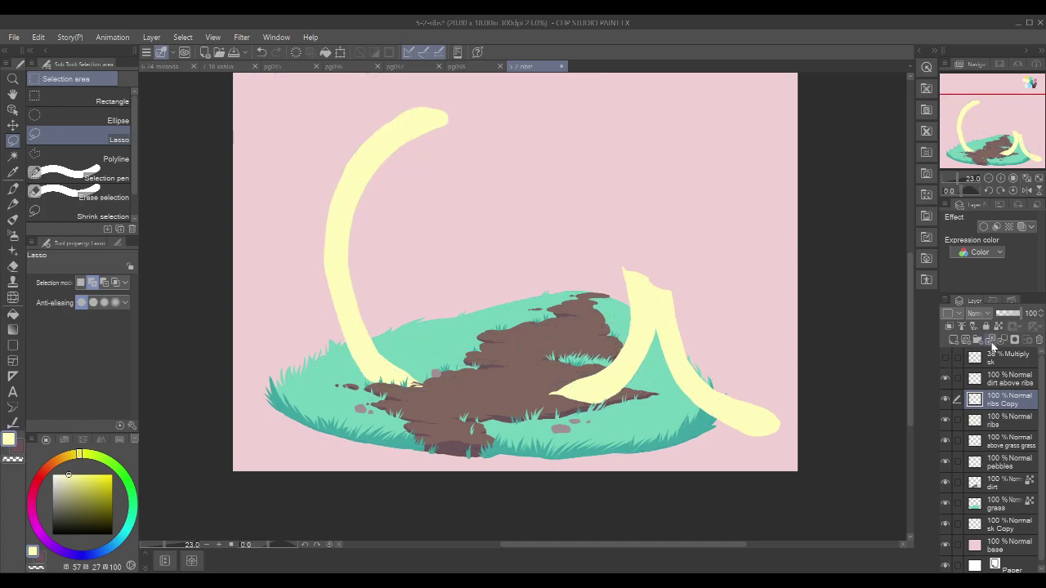
left_click_drag(833, 346, 801, 378)
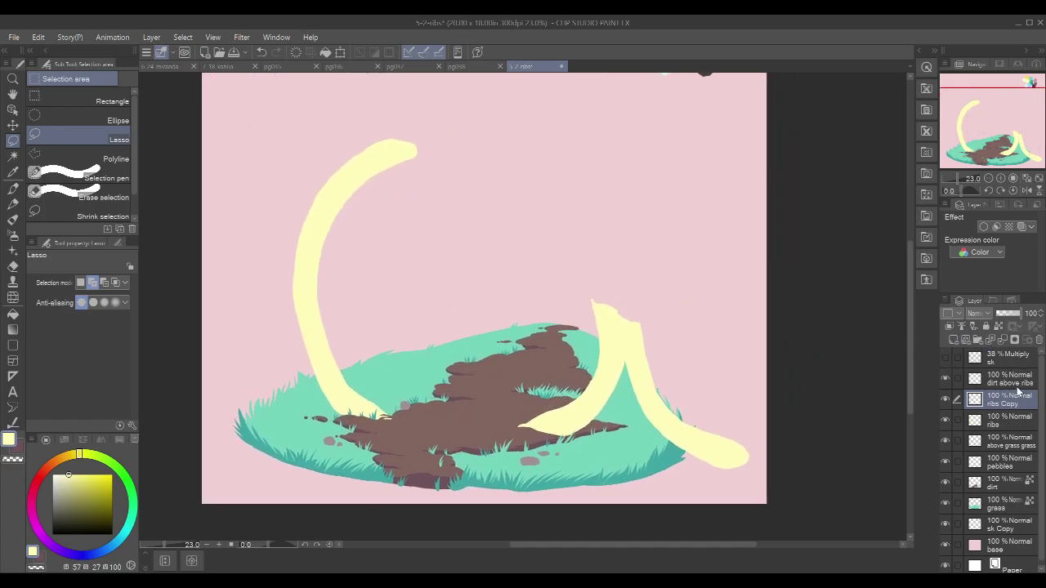
left_click(1007, 421)
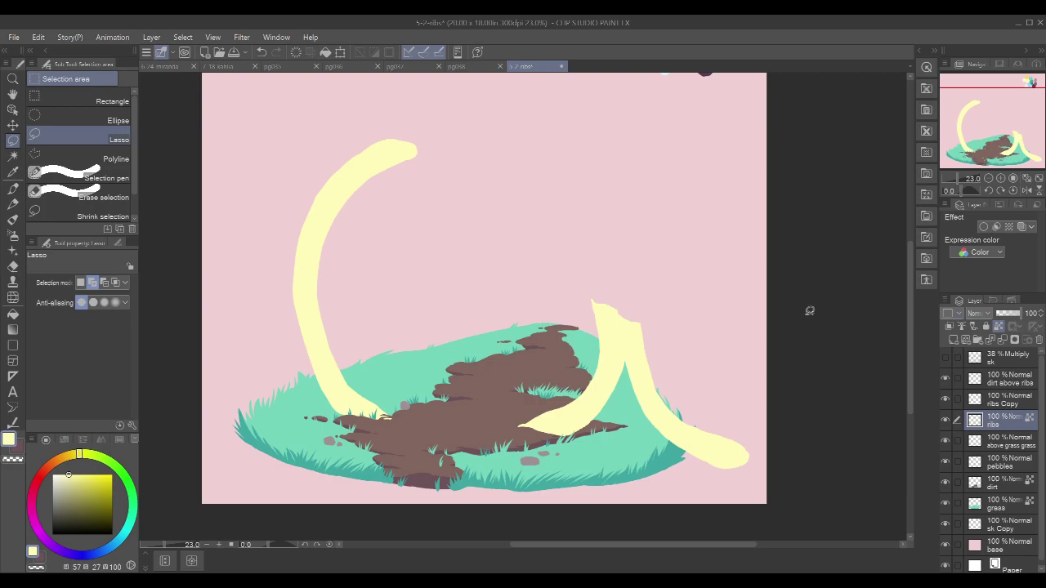
Step: Mix a soft shading yellow by brushing the palette's golden yellow onto the tall rib at 27% opacity, sampling the blend and restoring 100% opacity
key("p")
left_click_drag(692, 186, 672, 285)
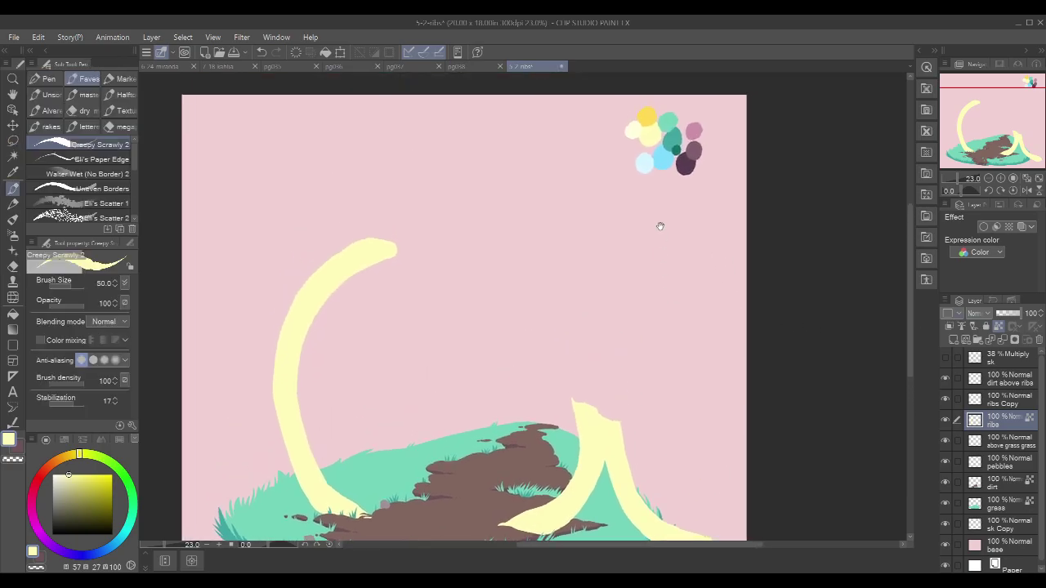
left_click(649, 116, "alt")
left_click_drag(279, 356, 281, 407)
key("ctrl+z")
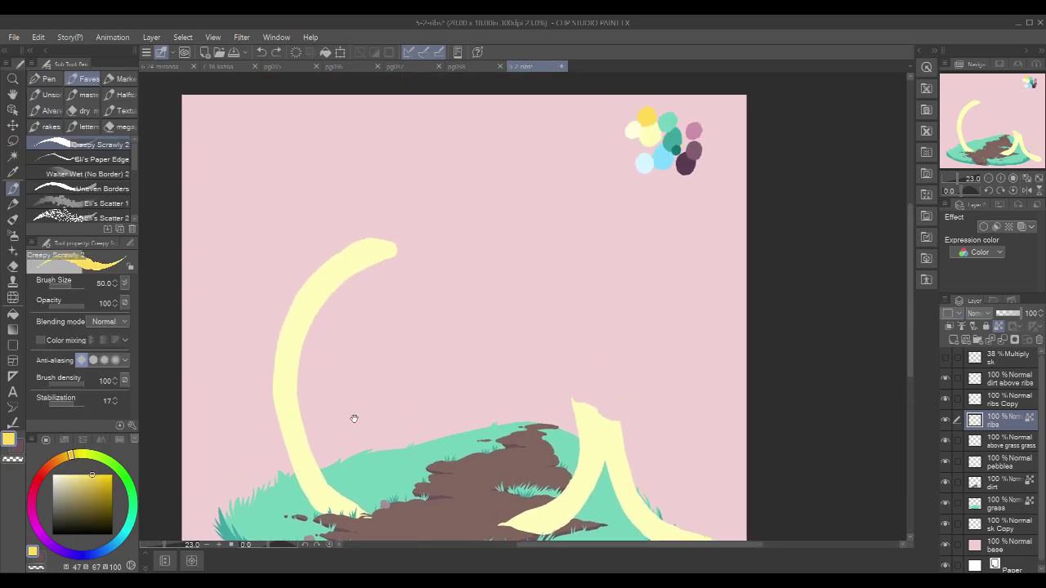
left_click_drag(352, 420, 362, 379)
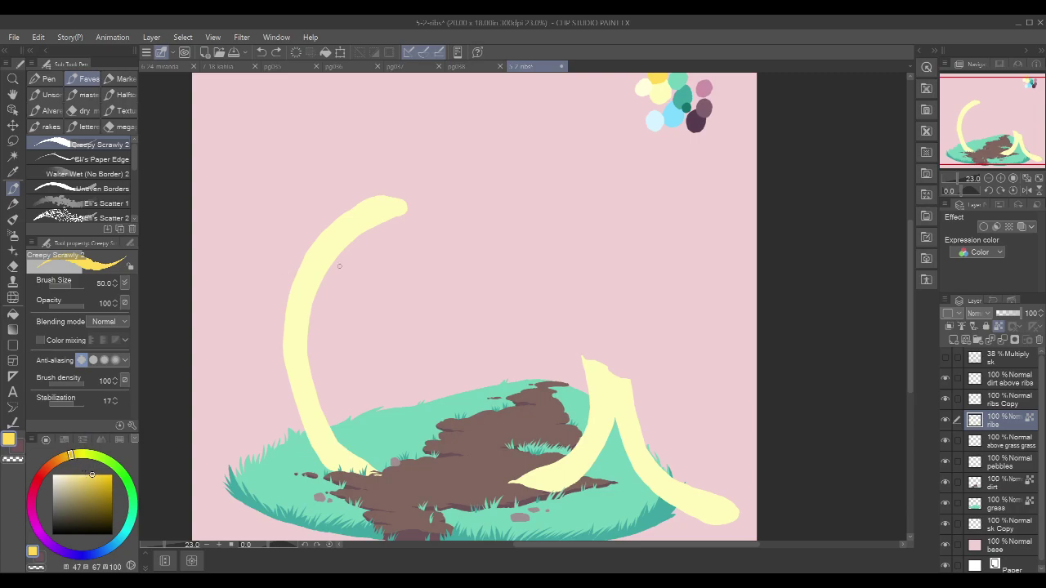
left_click_drag(114, 303, 60, 304)
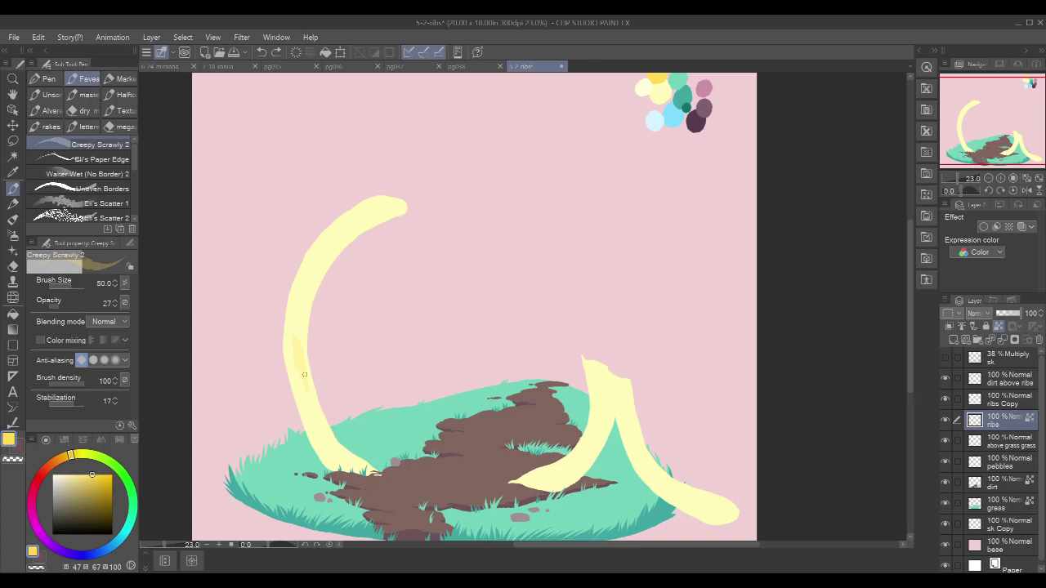
left_click(302, 355, "alt")
left_click_drag(67, 300, 122, 302)
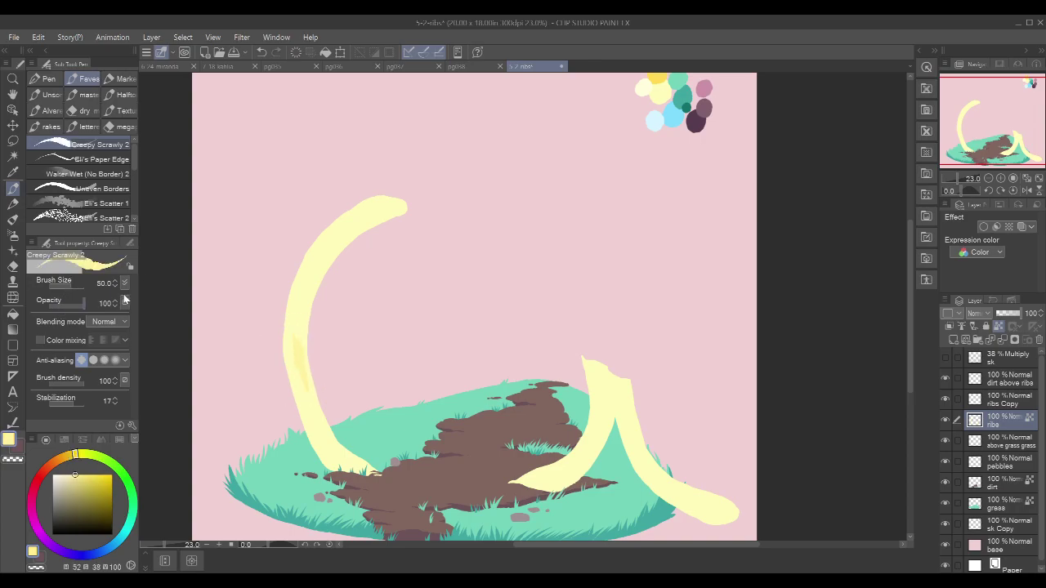
Step: Paint a darker yellow shadow along the tall rib's outer curve from near its tip to its base, enlarging the brush to 80
left_click_drag(407, 376, 446, 362)
left_click_drag(408, 404, 446, 398)
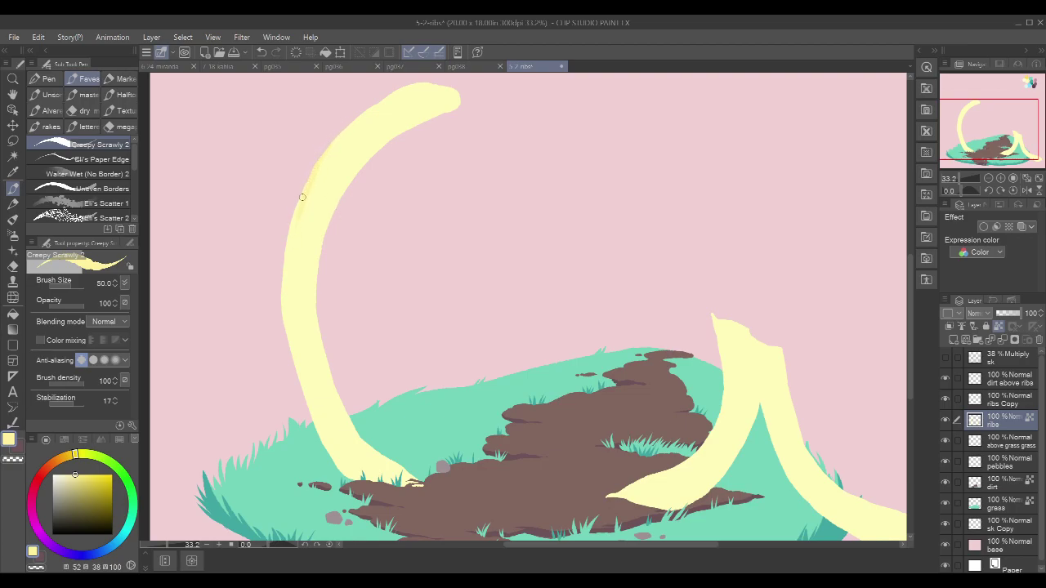
left_click_drag(456, 120, 476, 143)
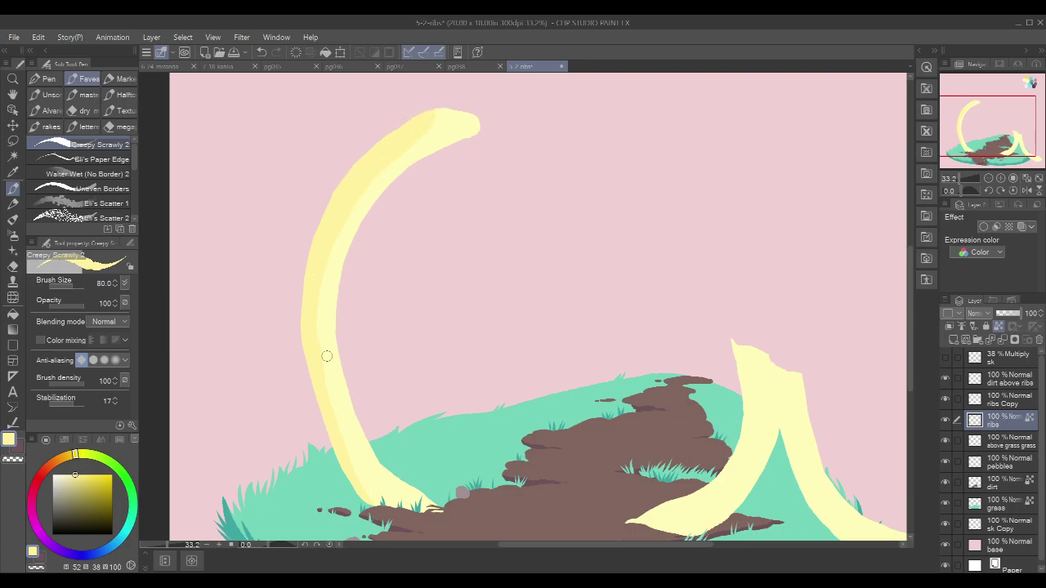
Step: Blend the tall rib's shading edge with sampled pale yellow using the Eli's Scatter 1 brush at size 400
left_click(103, 203)
key("bracketleft")
key("bracketleft")
key("bracketleft")
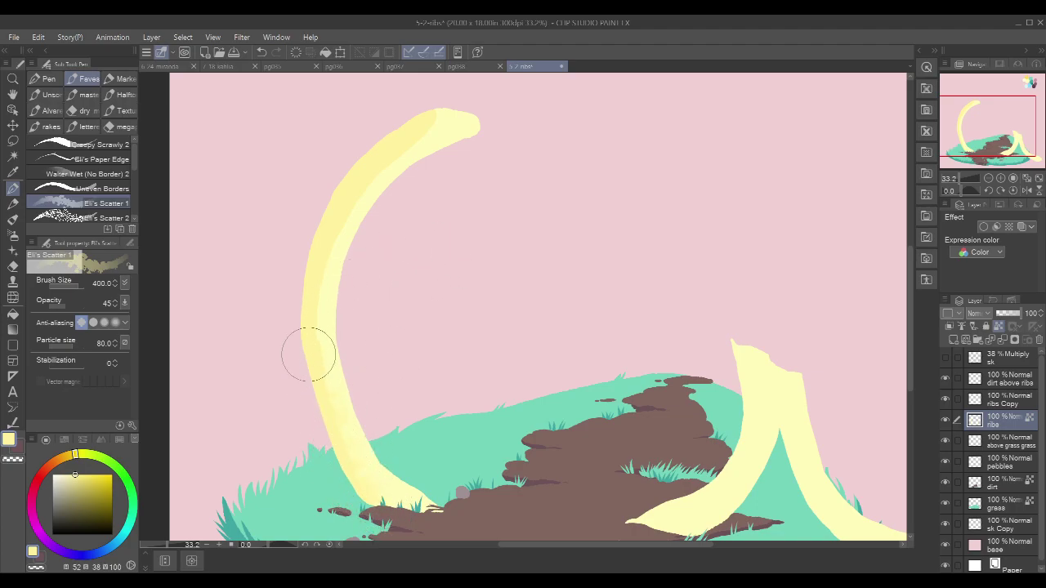
left_click(460, 118, "alt")
mouse_move(443, 125)
left_mouse_down()
mouse_move(397, 162)
mouse_move(358, 227)
left_mouse_up()
mouse_move(399, 171)
left_mouse_down()
mouse_move(331, 267)
mouse_move(373, 190)
mouse_move(452, 121)
left_mouse_up()
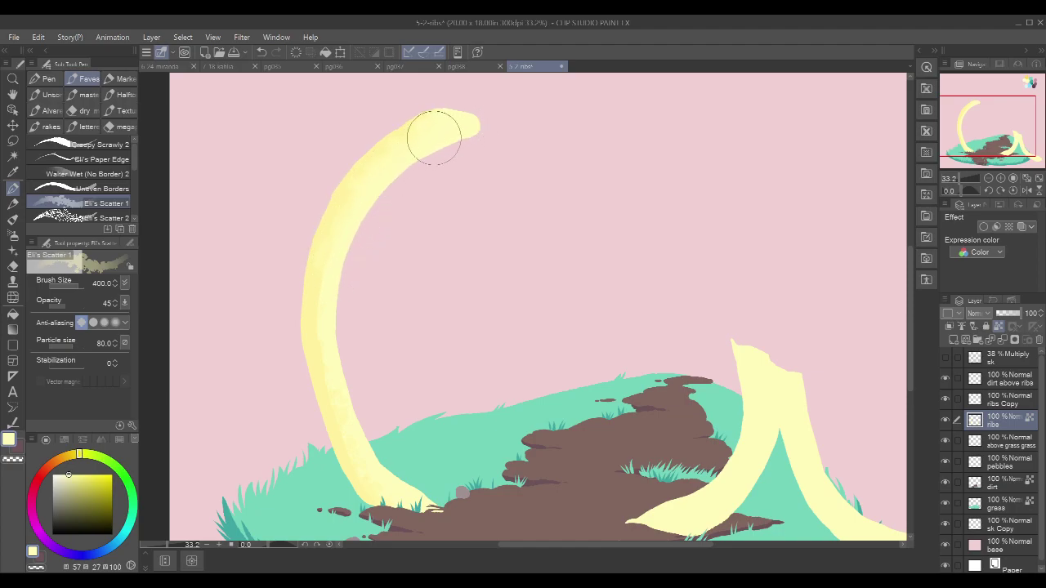
Step: Deepen the tall rib's outer edge with the sampled darker yellow using the Eli's Scatter 1 brush
left_click(313, 342, "alt")
left_click_drag(632, 263, 597, 236)
left_click_drag(281, 392, 289, 403)
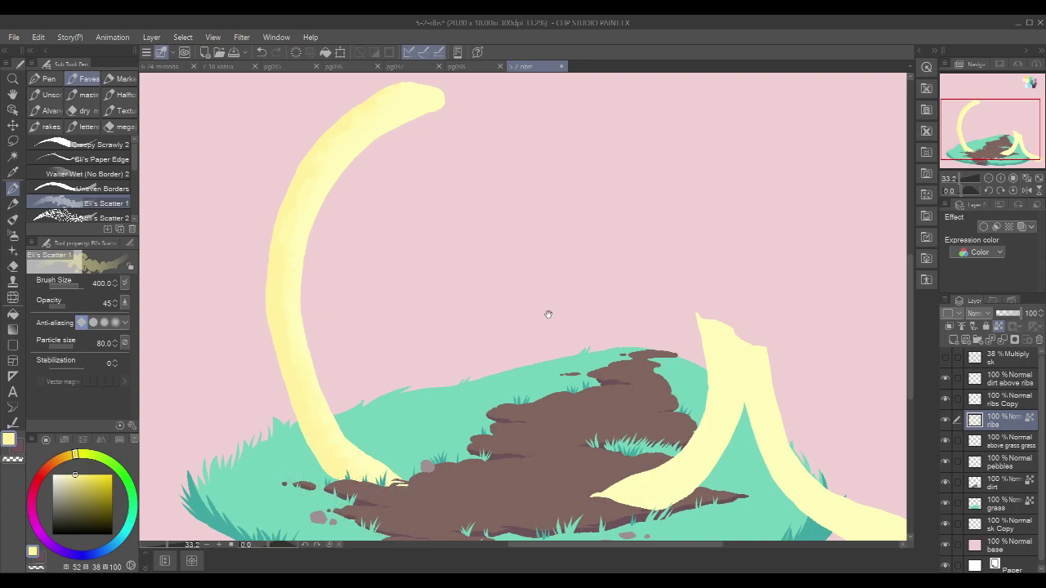
Step: Hide the ribs Copy layer and paint darker yellow shading along the short rib's outer side with Creepy Scrawly 2 at size 80
left_click_drag(549, 310, 520, 318)
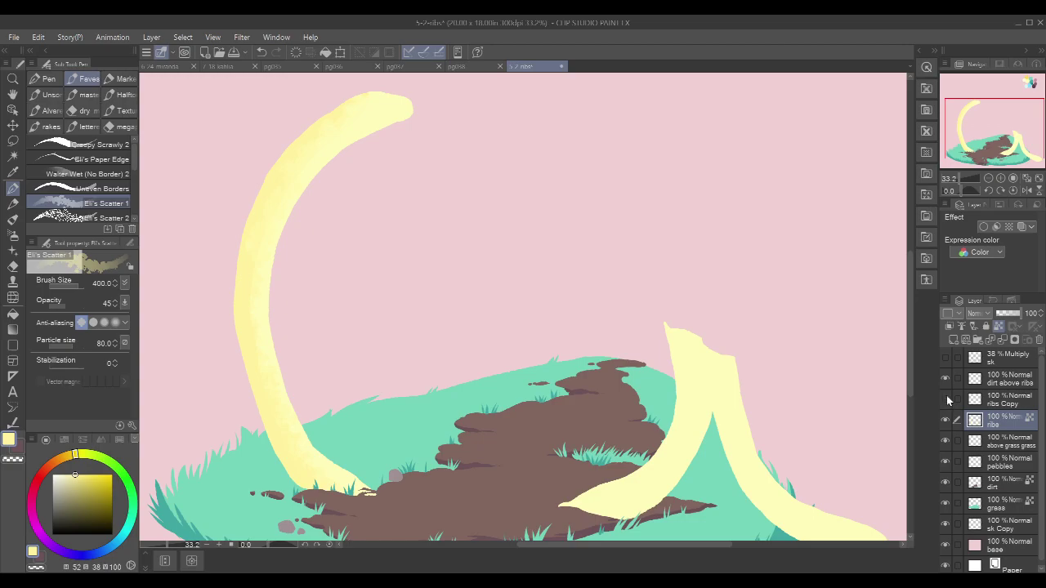
left_click(948, 399)
key("p")
left_click_drag(782, 432, 679, 288)
key("p")
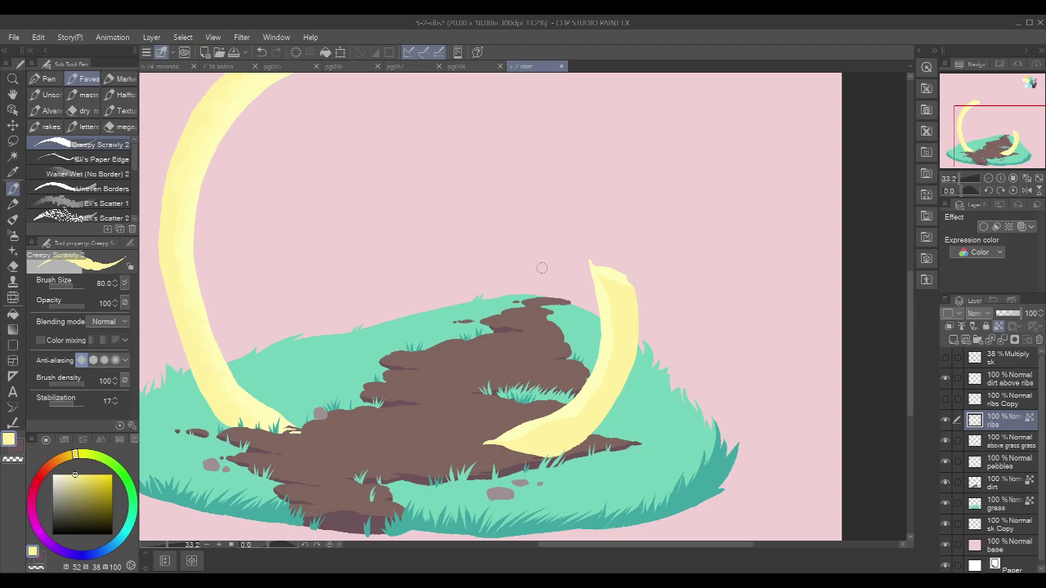
Step: Soften the short rib's shading edge with sampled light and darker yellows using the Eli's Scatter 1 brush at size 400
left_click(102, 203)
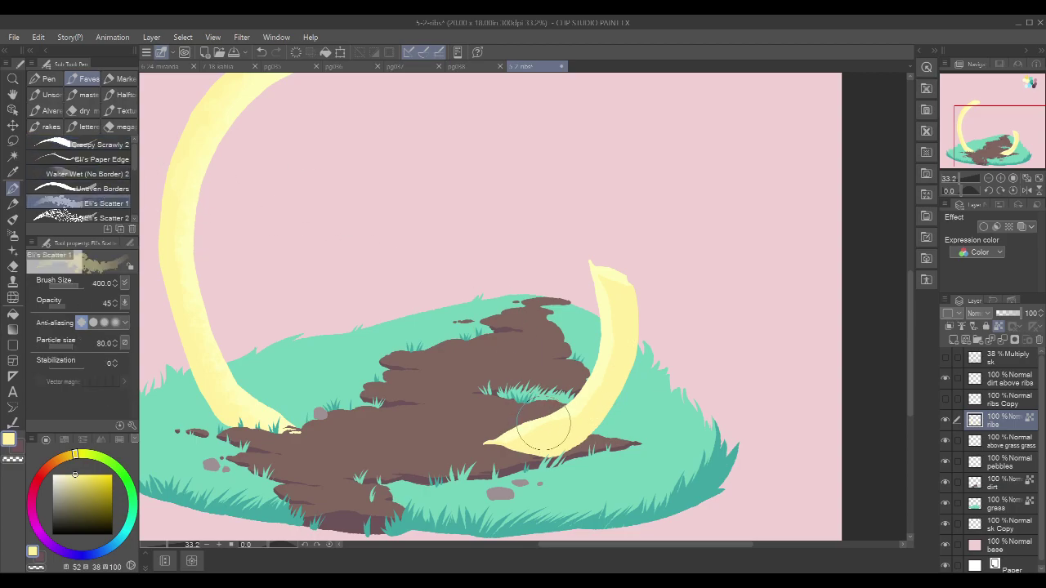
key("x")
left_click(570, 411, "alt")
left_click_drag(535, 420, 557, 413)
mouse_move(624, 288)
left_mouse_down()
mouse_move(591, 263)
mouse_move(612, 319)
mouse_move(583, 299)
mouse_move(604, 331)
mouse_move(591, 374)
left_mouse_up()
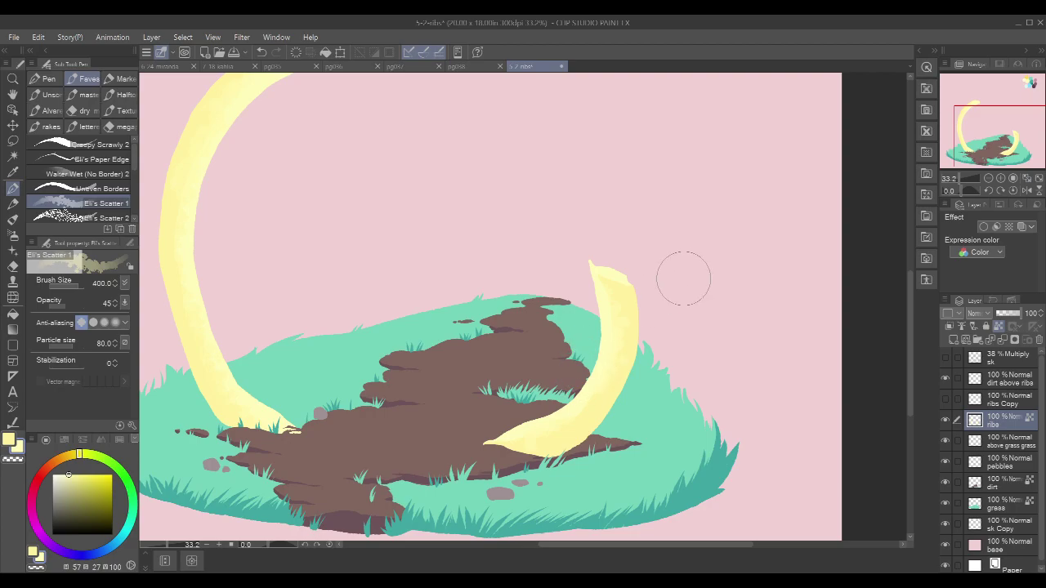
left_click(638, 312, "alt")
mouse_move(621, 344)
left_mouse_down()
mouse_move(572, 415)
mouse_move(574, 432)
mouse_move(560, 439)
left_mouse_up()
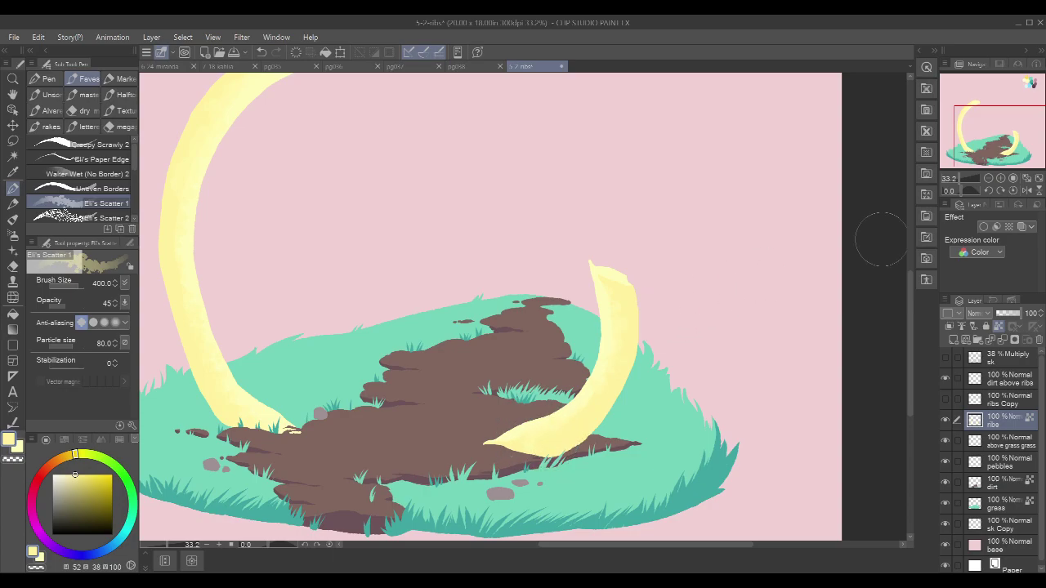
Step: On the dirt above ribs layer, paint brown dirt over the short rib's base with Creepy Scrawly 2 at size 60
left_click(1008, 385)
key("p")
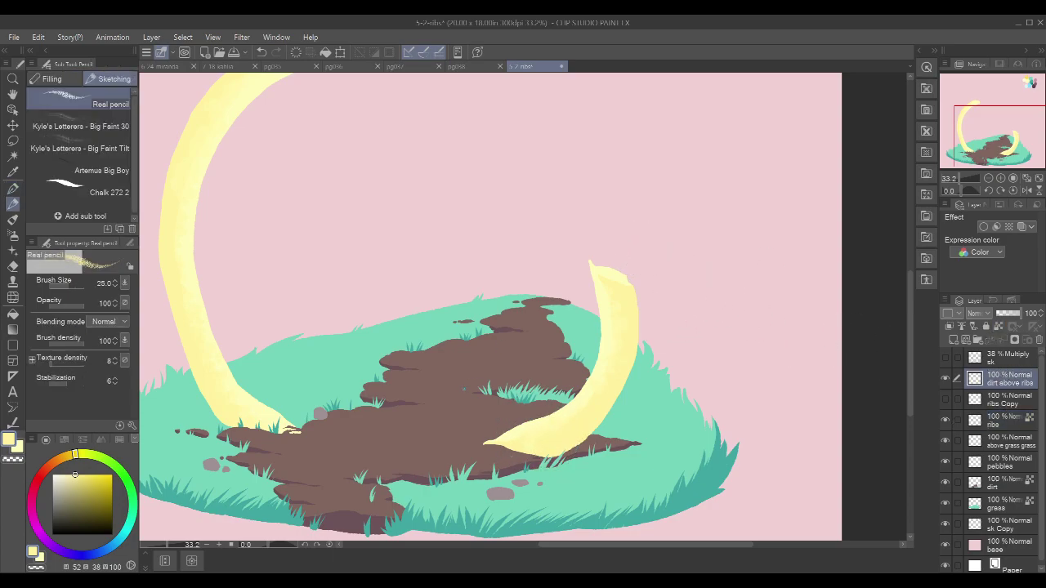
left_click(462, 422, "alt")
left_click_drag(577, 426, 592, 416)
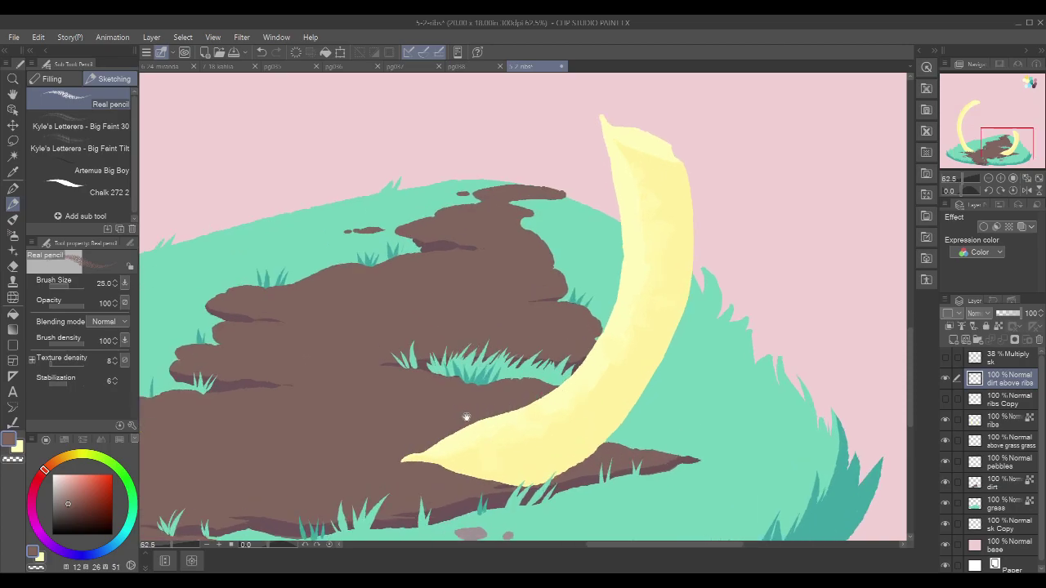
left_click_drag(469, 420, 413, 398)
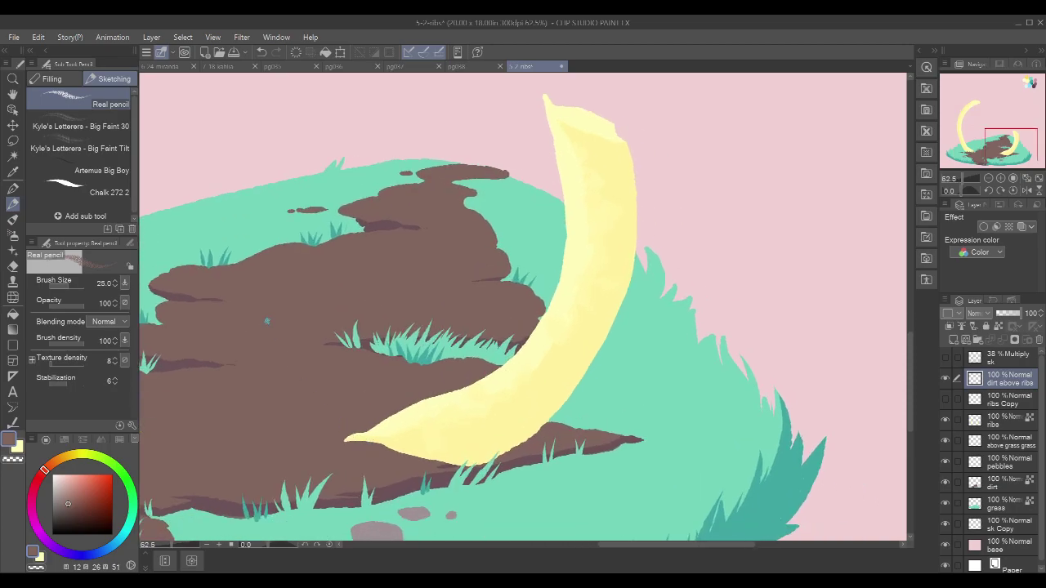
key("p")
mouse_move(351, 443)
left_mouse_down()
mouse_move(401, 446)
mouse_move(362, 429)
mouse_move(382, 443)
mouse_move(353, 442)
mouse_move(403, 445)
left_mouse_up()
key("bracketleft")
key("bracketleft")
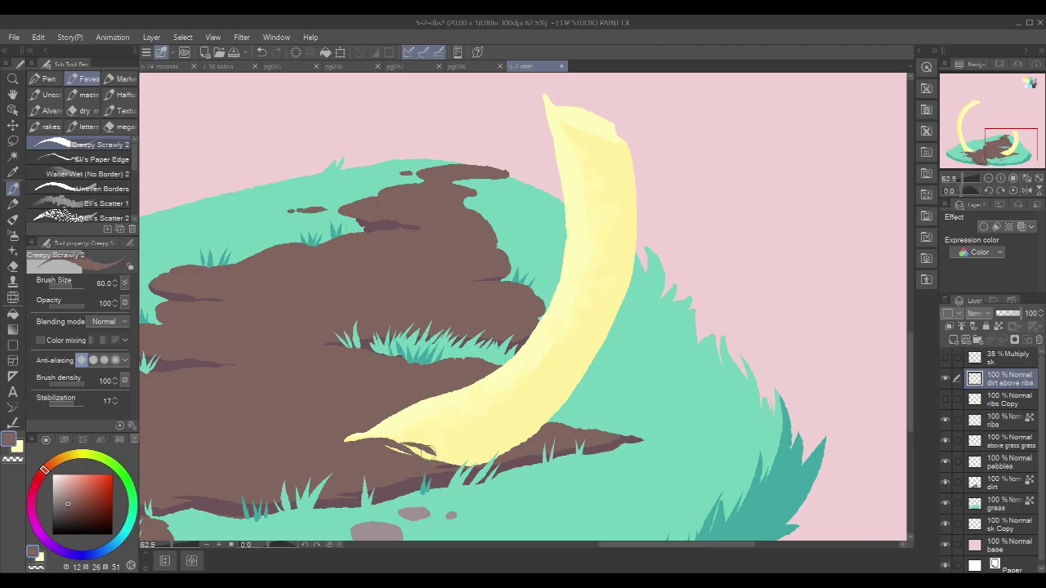
key("ctrl+z")
mouse_move(398, 441)
left_mouse_down()
mouse_move(463, 465)
mouse_move(493, 459)
left_mouse_up()
key("ctrl+z")
Step: Try to tint the short rib's base brown on the ribs layer with Eli's Scatter 1, reducing the brush size to 150
left_click(1012, 420)
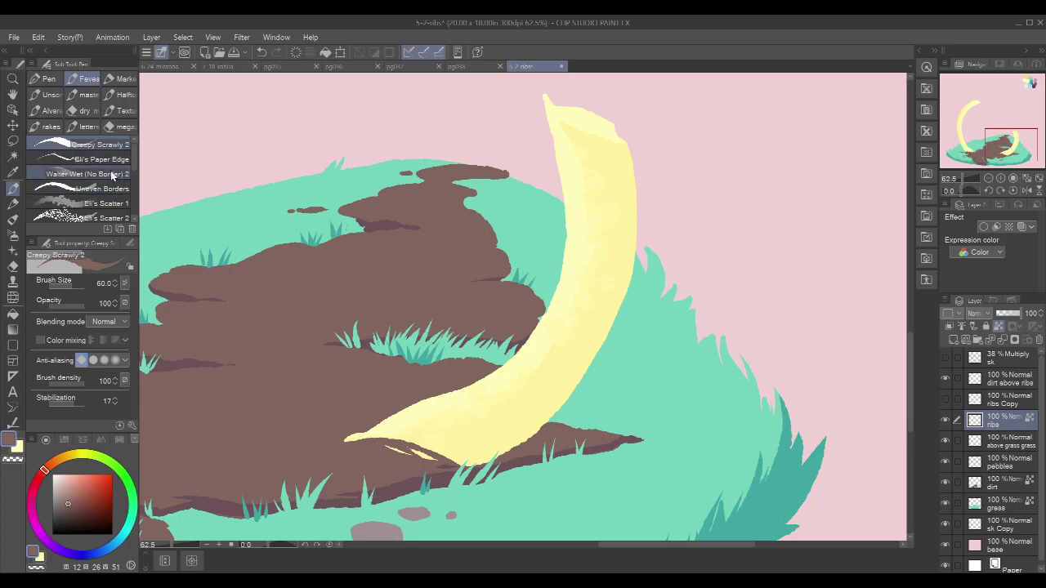
left_click(107, 203)
left_click_drag(384, 437, 398, 452)
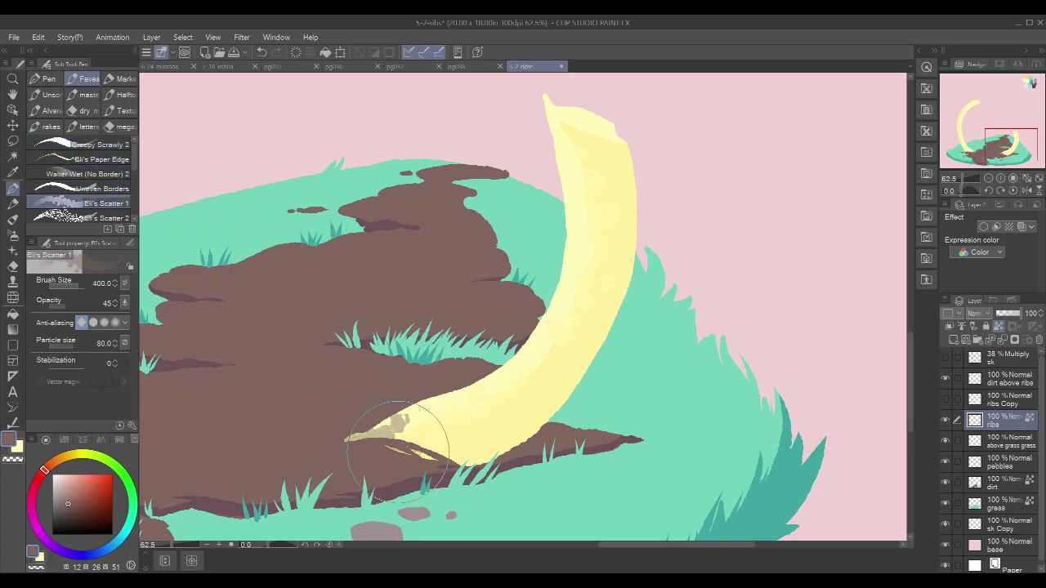
key("ctrl+z")
left_click_drag(337, 423, 466, 476)
key("bracketleft")
key("ctrl+z")
key("bracketleft")
key("bracketleft")
key("bracketleft")
key("bracketleft")
mouse_move(352, 437)
left_mouse_down()
mouse_move(453, 454)
mouse_move(360, 437)
mouse_move(404, 427)
mouse_move(490, 457)
mouse_move(445, 430)
mouse_move(539, 421)
left_mouse_up()
key("ctrl+z")
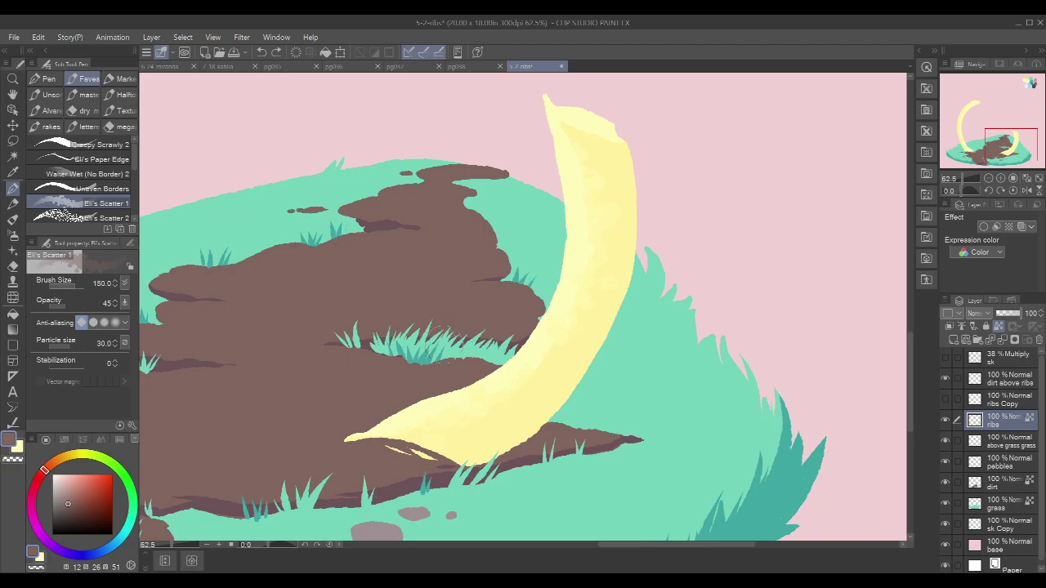
Step: Try to tint the short rib's base brown with the Soft airbrush at size 500
key("b")
key("b")
mouse_move(303, 459)
left_mouse_down()
mouse_move(498, 445)
mouse_move(531, 433)
mouse_move(584, 343)
left_mouse_up()
key("ctrl+z")
Step: Show the ribs Copy layer again and make it the active layer
left_click_drag(652, 377, 729, 398)
scroll(788, 364, "down", 3)
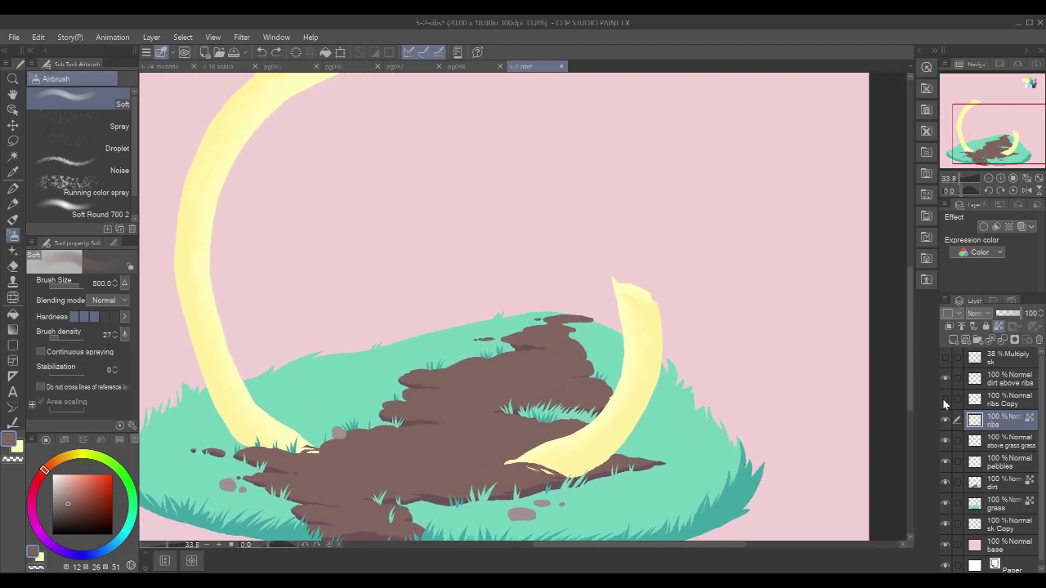
left_click(945, 399)
left_click(1003, 400)
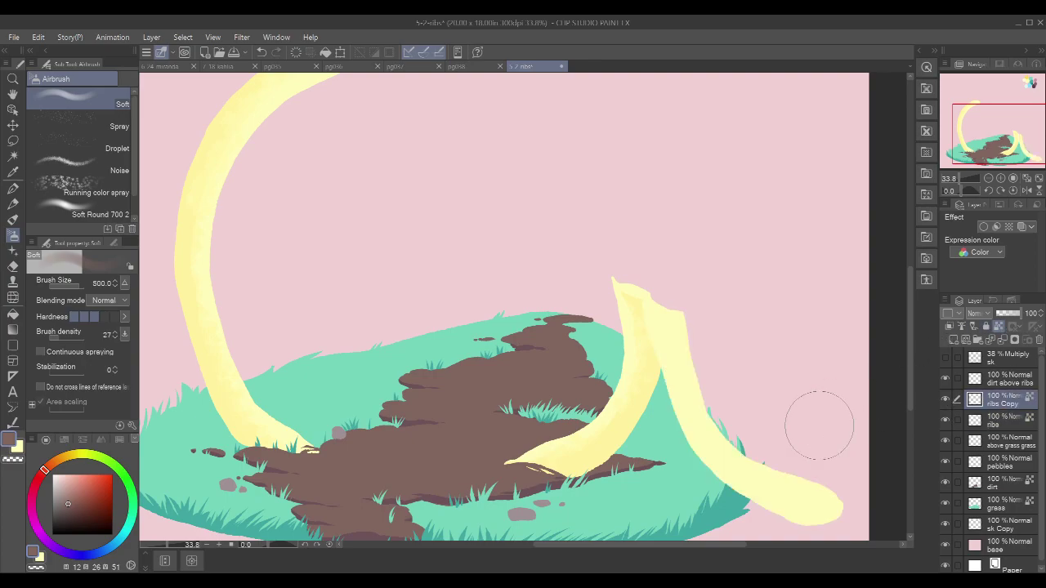
Step: Outline the shadow along the fallen rib's underside in darker yellow with Creepy Scrawly 2 at size 60 and fill it
key("p")
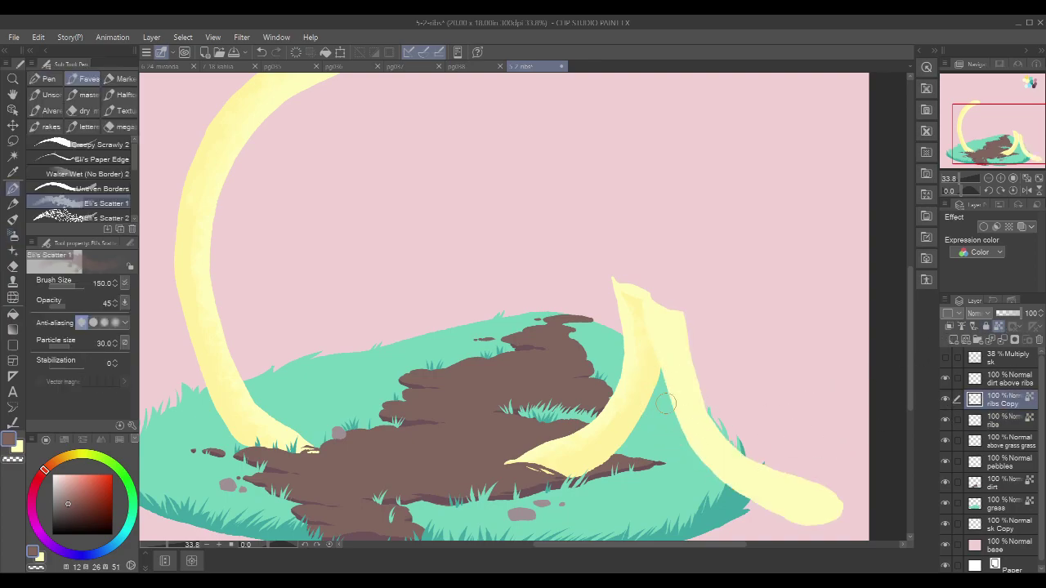
left_click(180, 246, "alt")
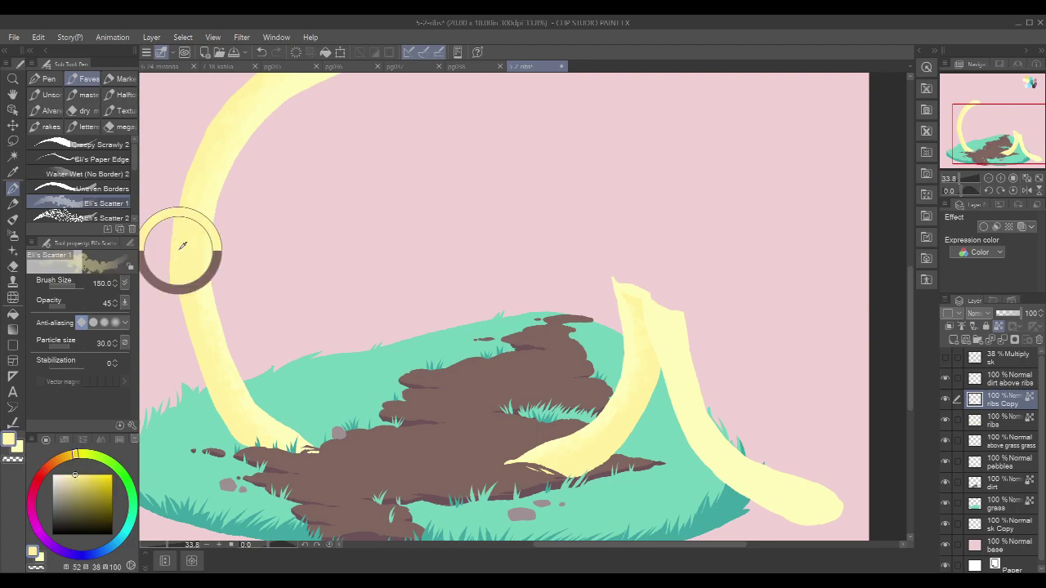
left_click_drag(740, 237, 530, 247)
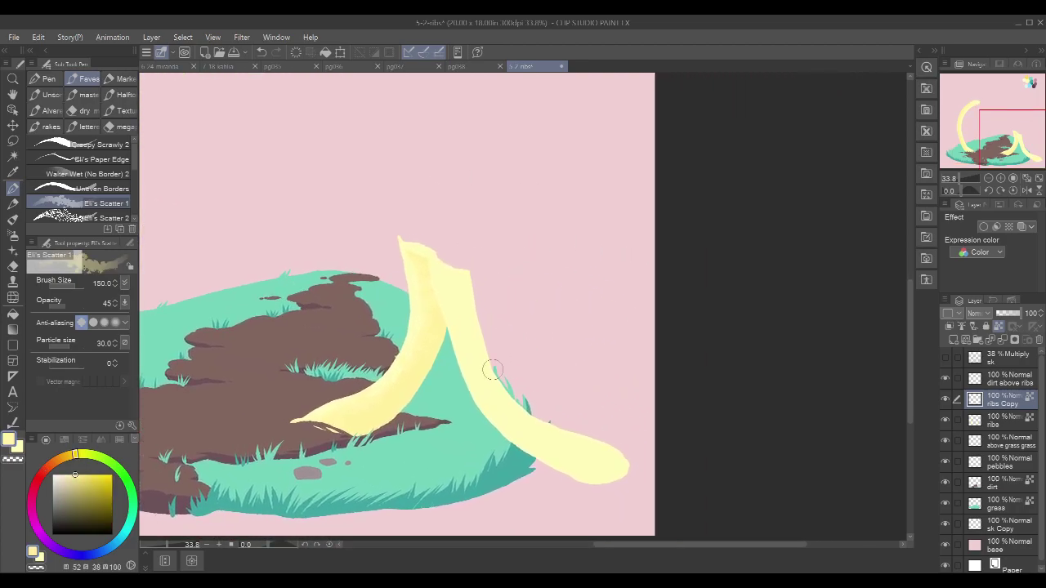
left_click_drag(460, 271, 439, 272)
left_click(97, 146)
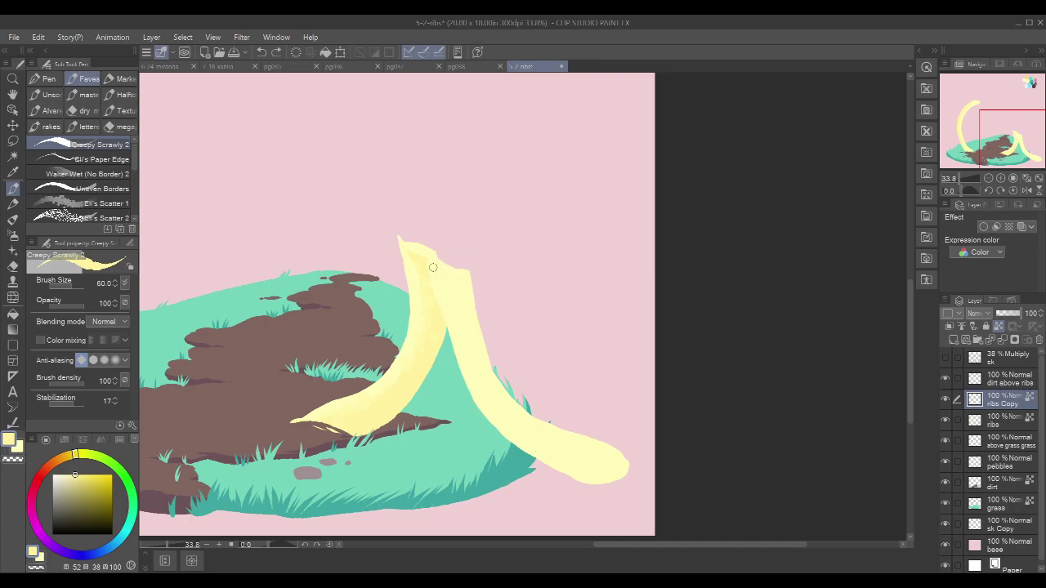
left_click_drag(433, 265, 454, 341)
left_click_drag(459, 286, 470, 353)
scroll(495, 310, "up", 2)
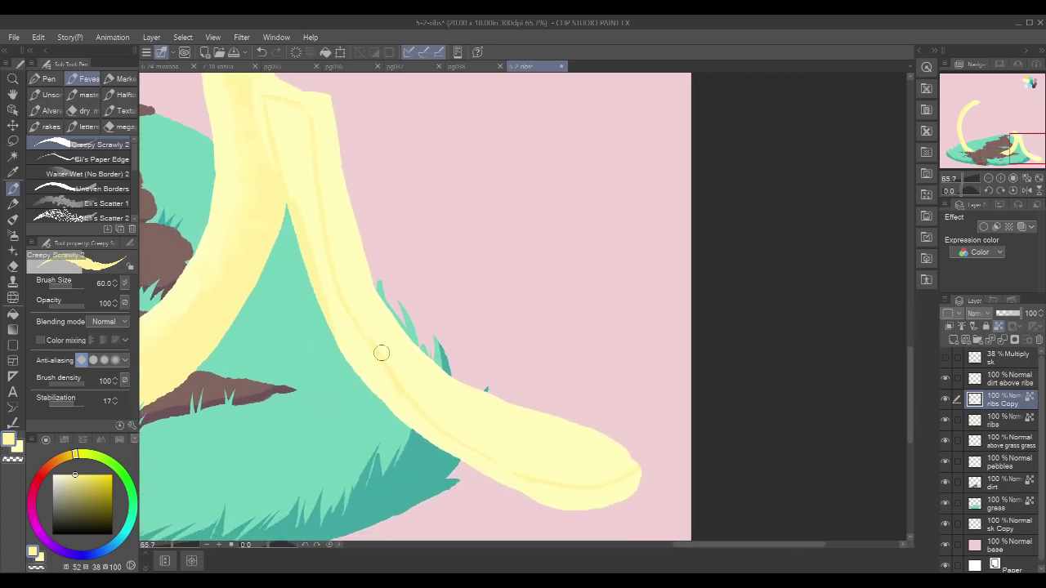
key("g")
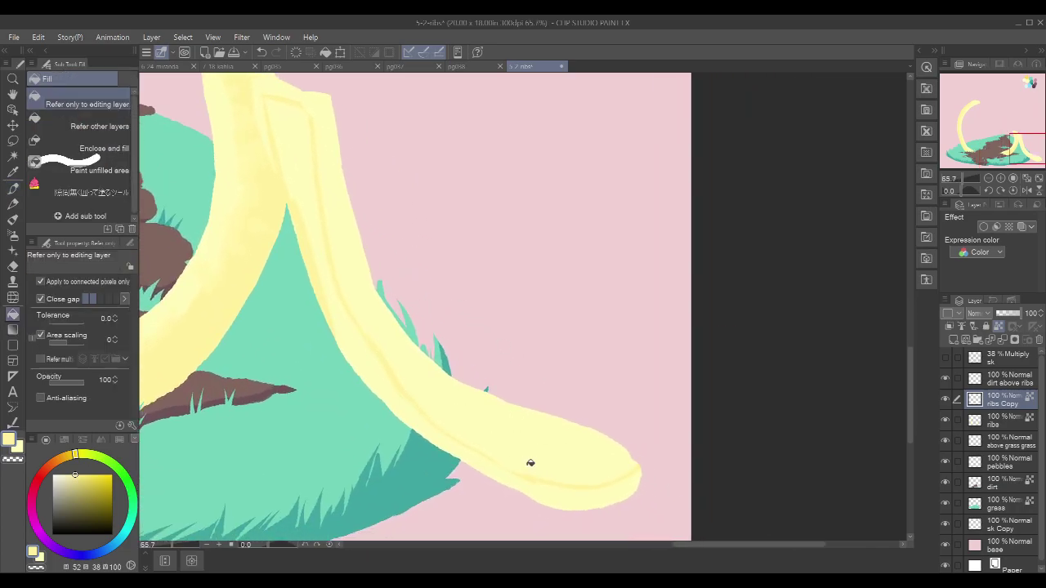
left_click(540, 485)
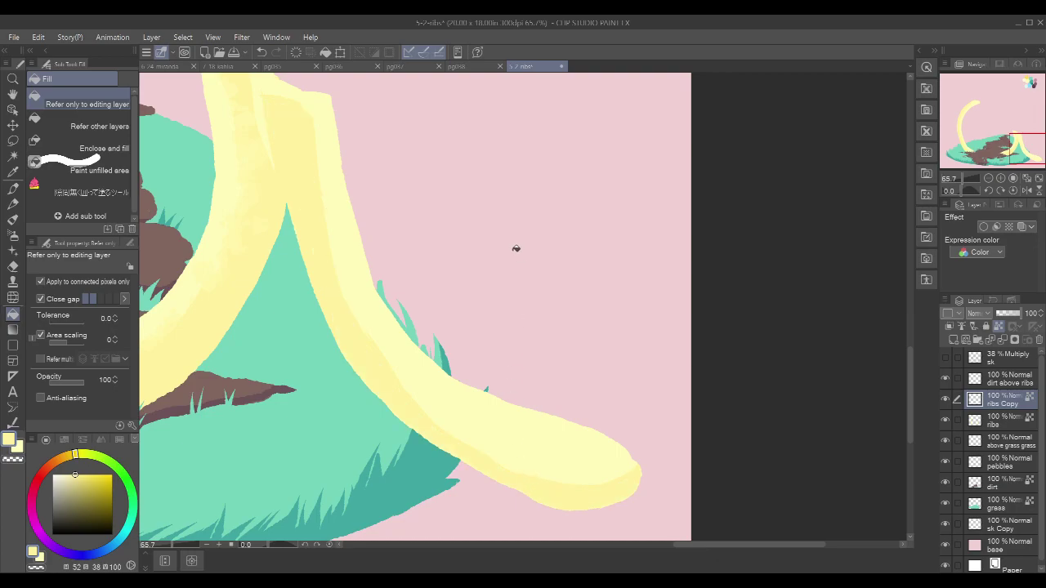
Step: Blend the fallen rib's shadow edge with sampled light and darker yellows using the Eli's Scatter 1 brush at size 400
key("p")
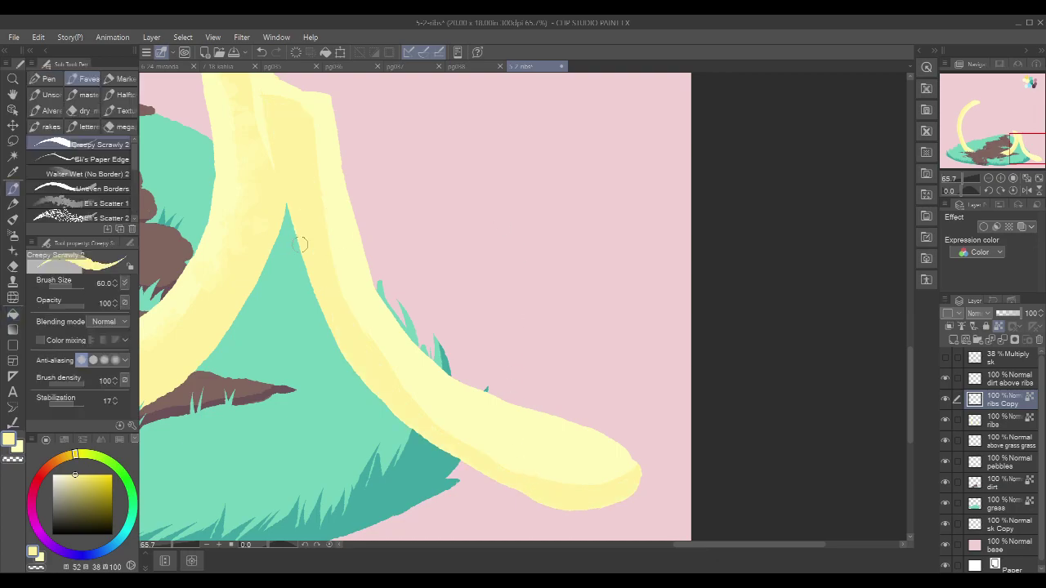
left_click(99, 205)
key("]")
key("]")
key("]")
key("bracketright")
key("bracketright")
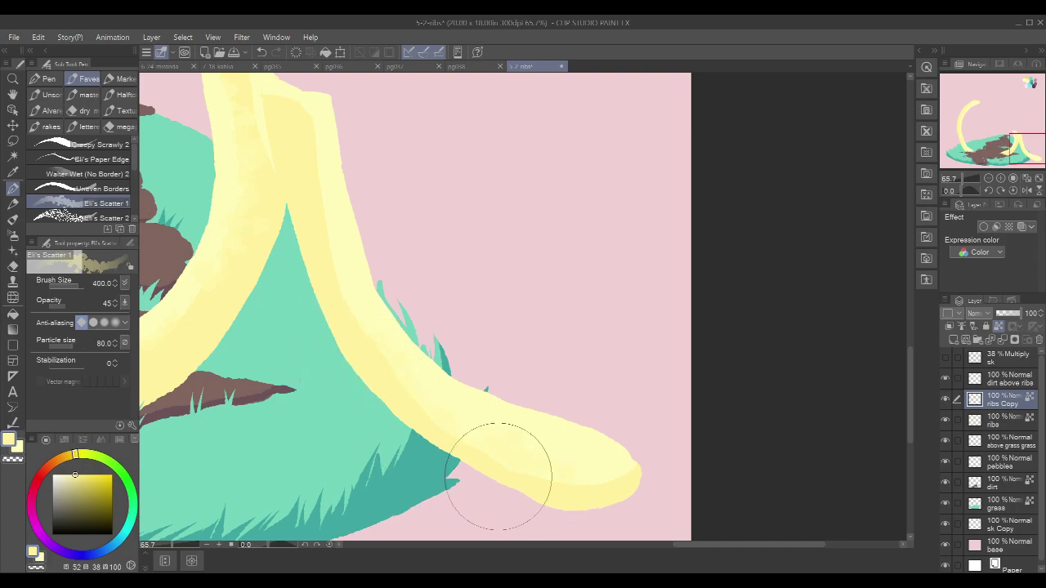
left_click_drag(520, 490, 576, 508)
mouse_move(418, 455)
left_mouse_down()
mouse_move(564, 492)
mouse_move(492, 482)
mouse_move(523, 483)
mouse_move(434, 451)
mouse_move(544, 485)
mouse_move(458, 468)
mouse_move(588, 512)
mouse_move(597, 441)
left_mouse_up()
left_click(597, 441, "alt")
mouse_move(387, 271)
left_mouse_down()
mouse_move(353, 179)
mouse_move(363, 232)
mouse_move(373, 260)
mouse_move(353, 143)
mouse_move(362, 218)
mouse_move(355, 148)
mouse_move(393, 304)
mouse_move(360, 180)
mouse_move(408, 321)
mouse_move(541, 404)
mouse_move(576, 404)
left_mouse_up()
left_click(396, 412, "alt")
mouse_move(365, 427)
left_mouse_down()
mouse_move(472, 486)
mouse_move(550, 499)
left_mouse_up()
Step: Show the sk sketch layer and add a new layer directly above the above grass grass layer
scroll(635, 306, "down", 4)
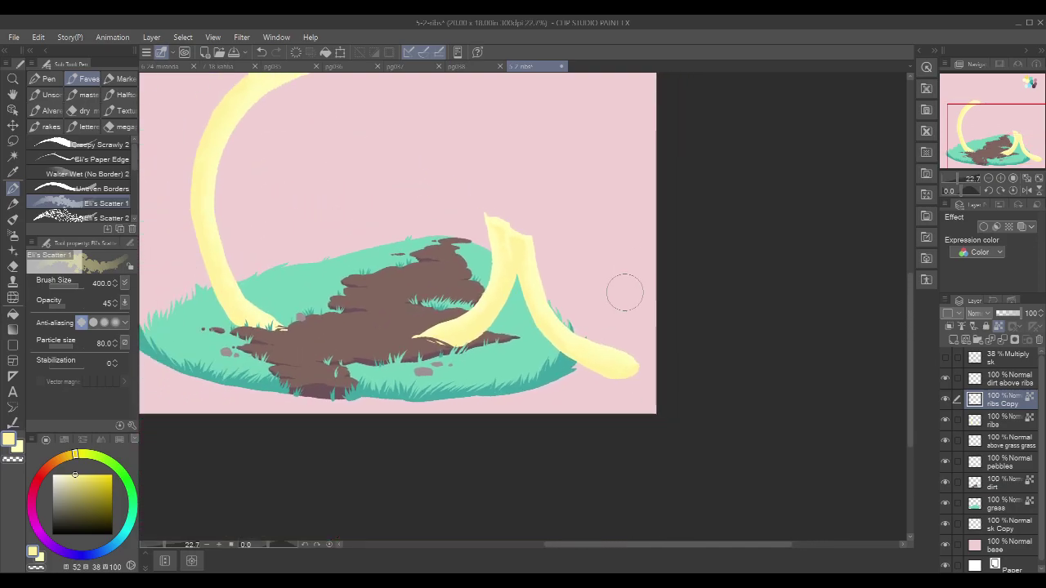
mouse_move(676, 293)
left_mouse_down()
mouse_move(700, 330)
mouse_move(723, 314)
left_mouse_up()
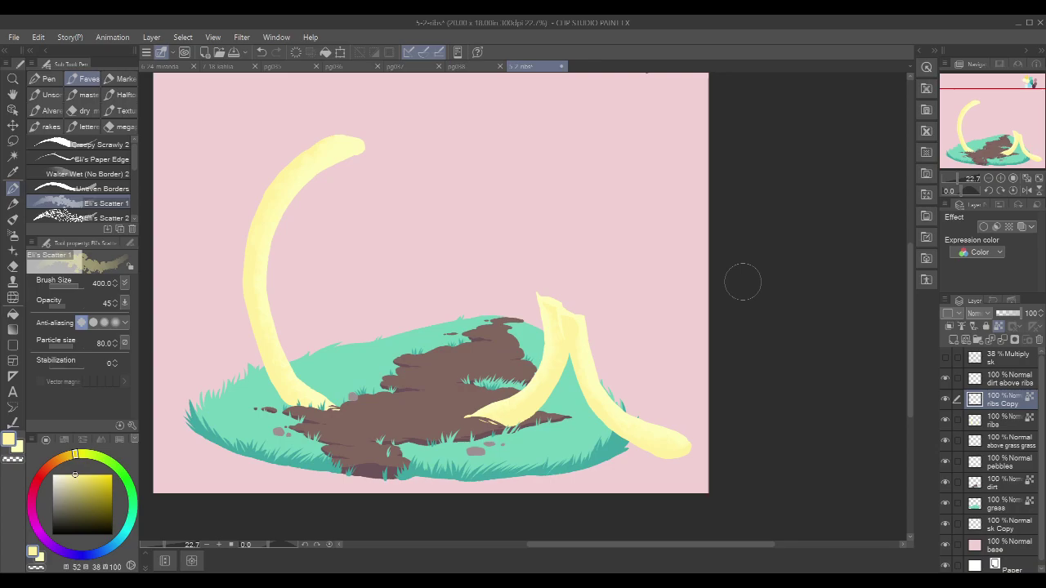
left_click(945, 357)
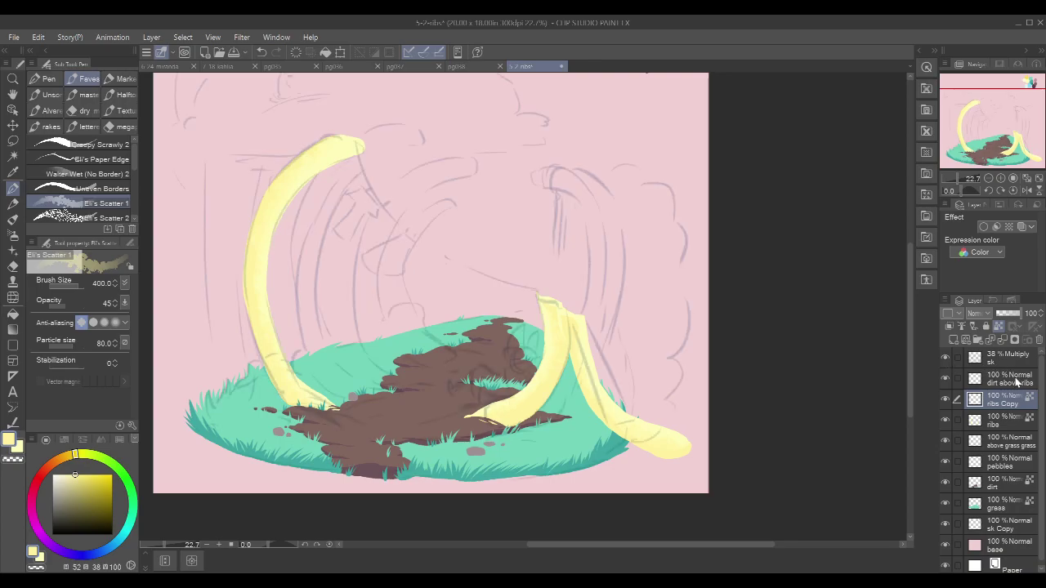
left_click(1010, 445)
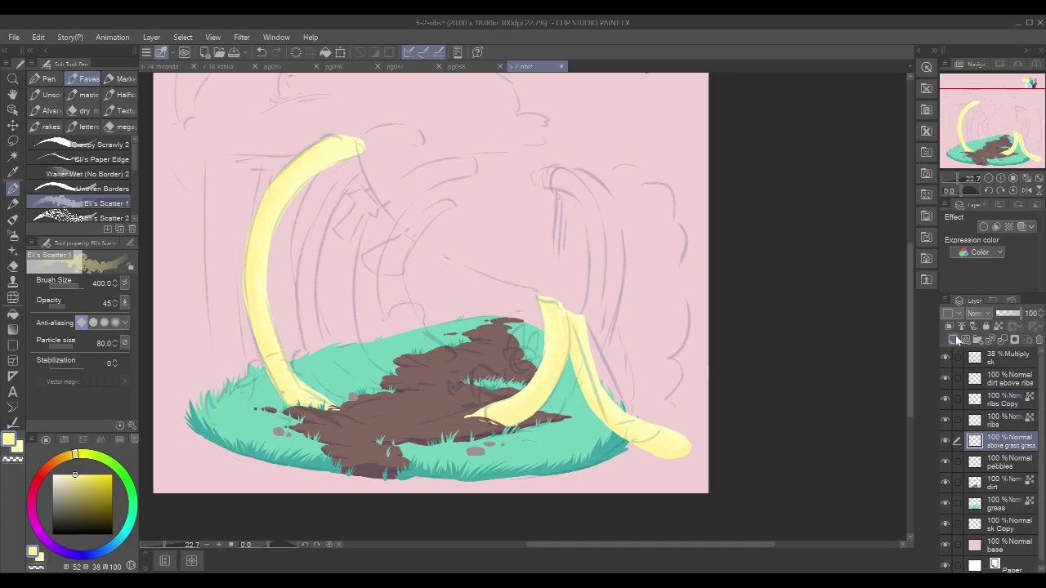
left_click(953, 339)
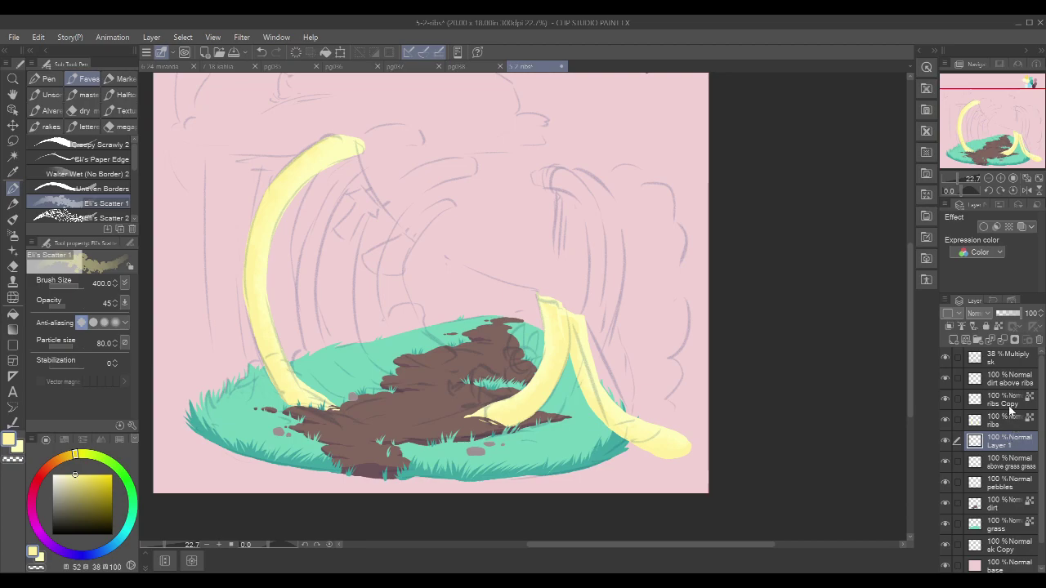
Step: Group the new layer with the ribs and ribs Copy layers in a folder named ribs
left_click(1011, 404, "shift")
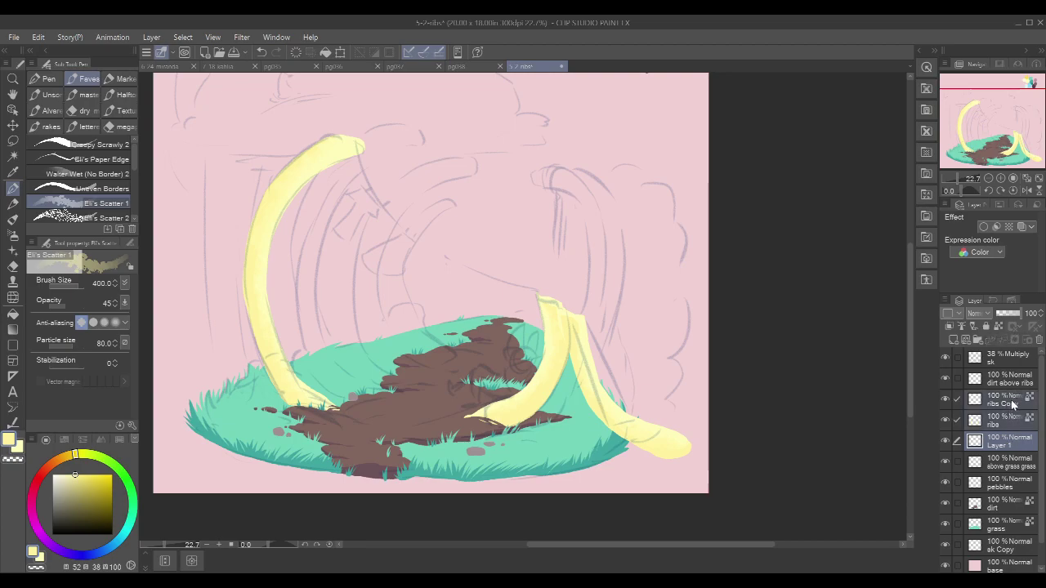
key("ctrl+g")
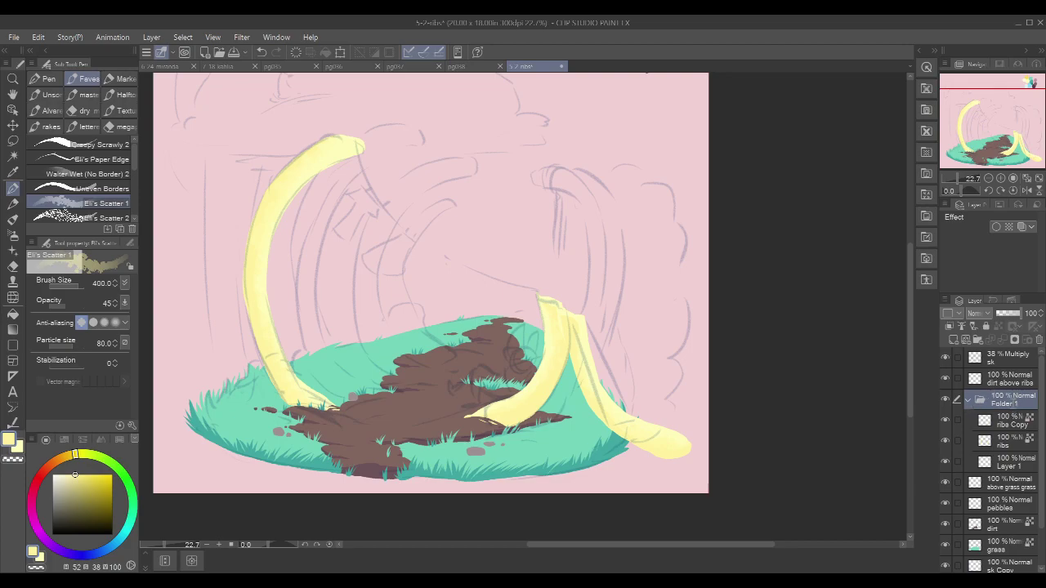
type("ribs")
key("Return")
Step: Start outlining a new rib beside the standing one on Layer 1, along its lower outer edge, with Creepy Scrawly 2 at size 60
left_click(1011, 467)
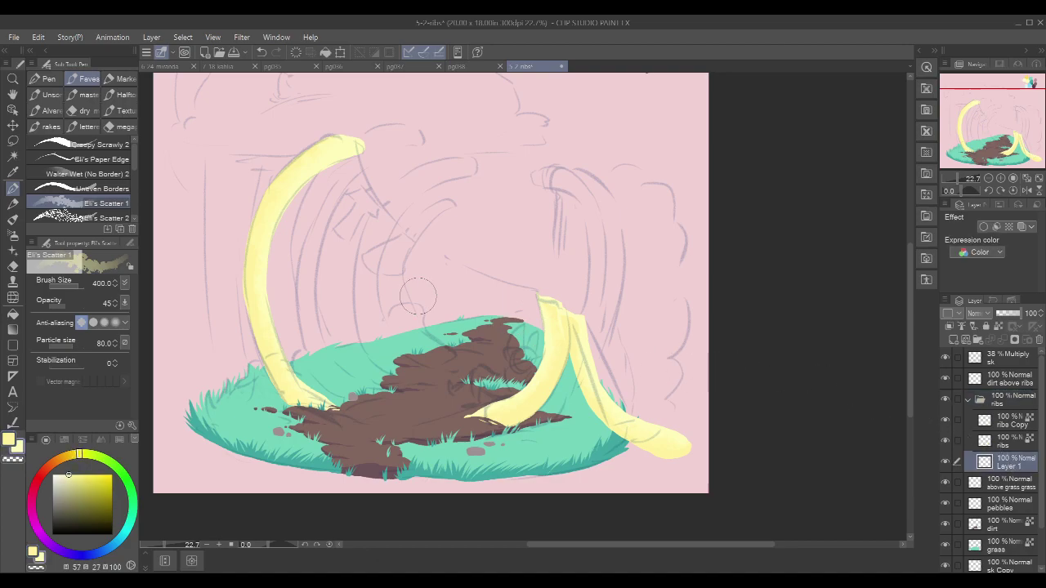
left_click(98, 145)
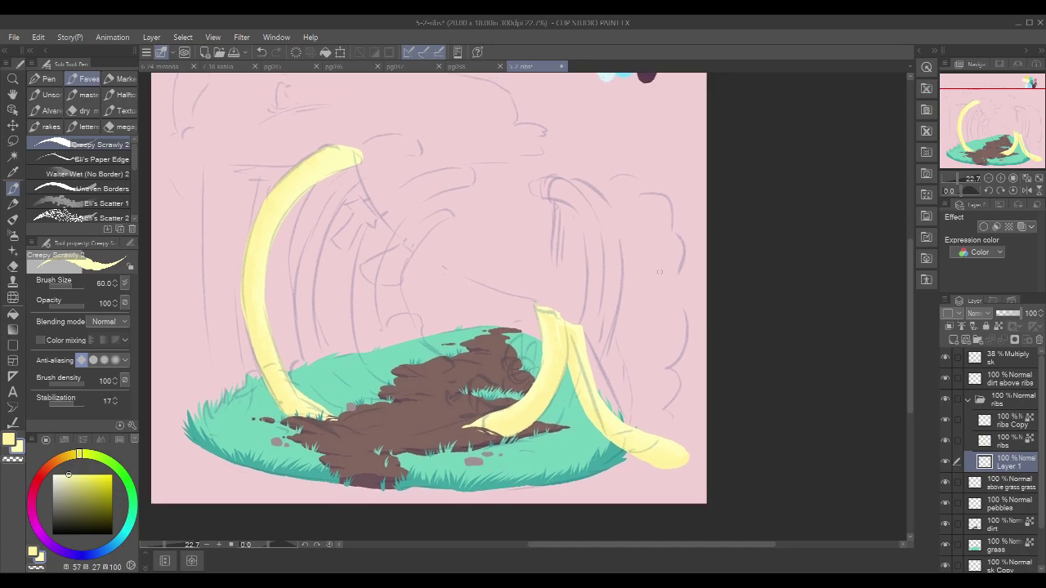
scroll(590, 292, "up", 2)
left_click_drag(591, 291, 609, 313)
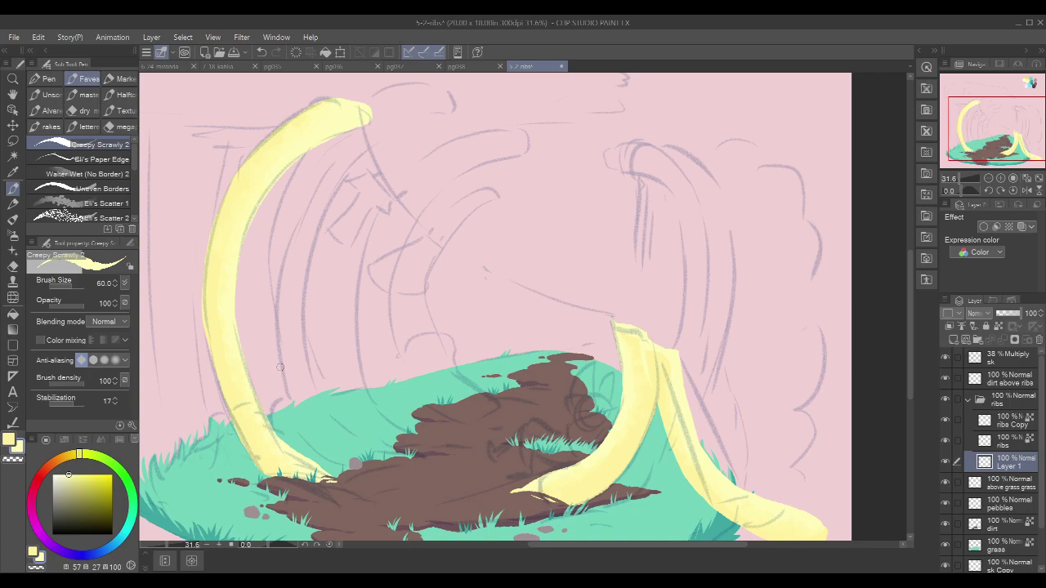
left_click_drag(286, 402, 323, 453)
scroll(369, 469, "up", 4)
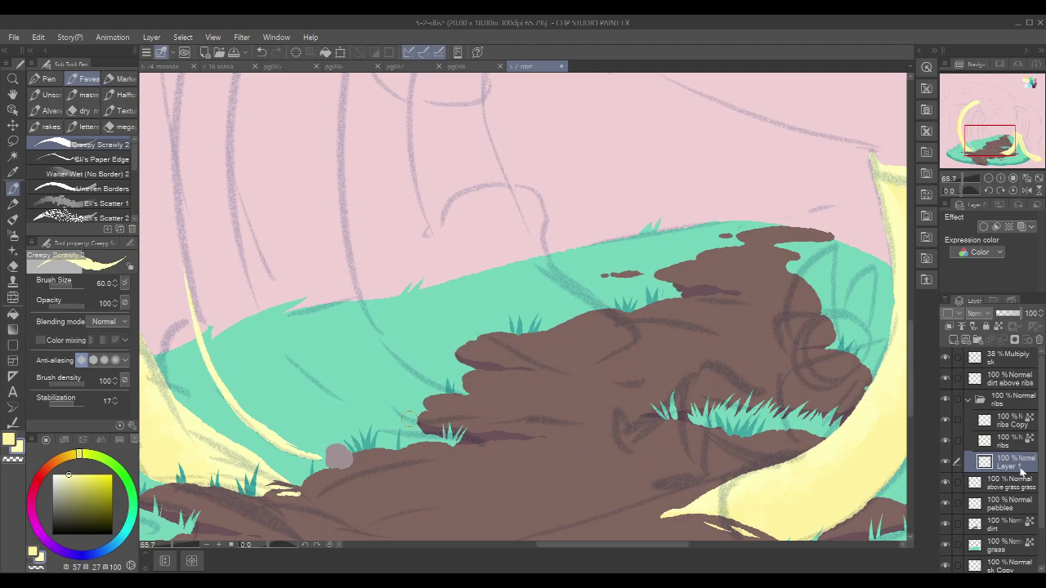
Step: Select everything outside the above grass grass and pebbles layers' contents, and return to Layer 1 for painting
left_click(1013, 488)
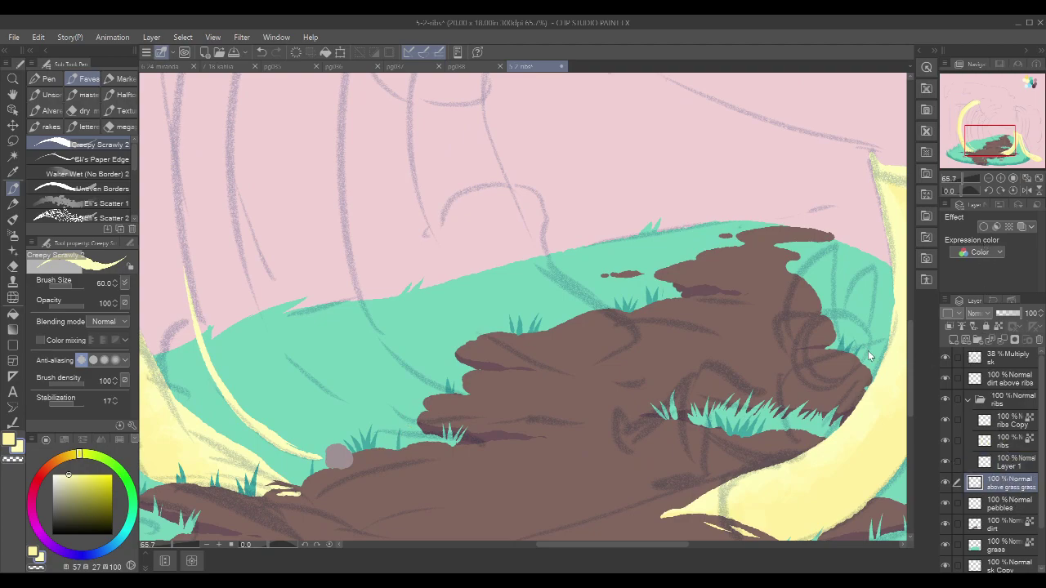
left_click(974, 483, "ctrl")
left_click(1017, 507)
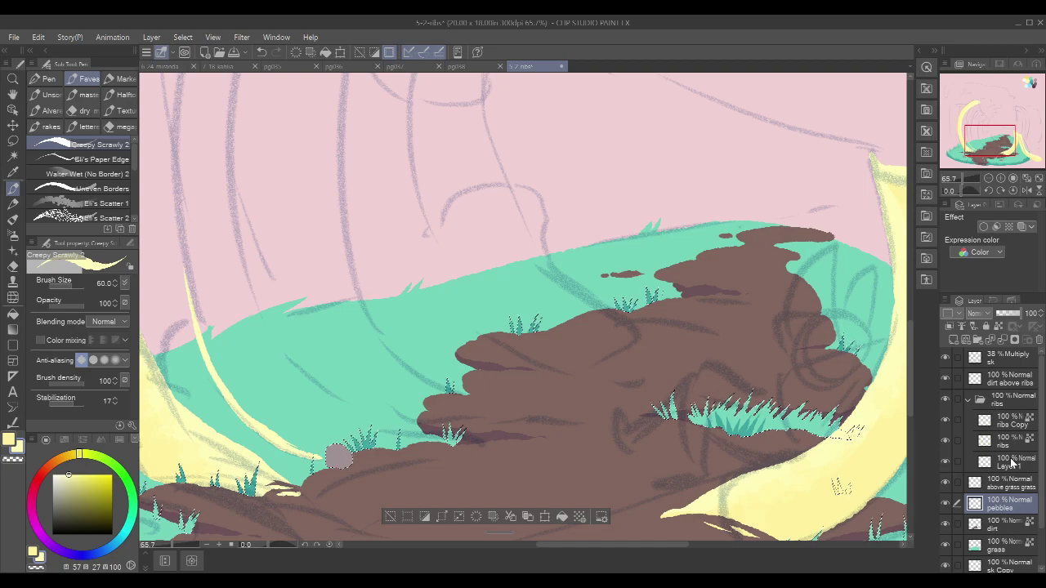
left_click(1013, 463)
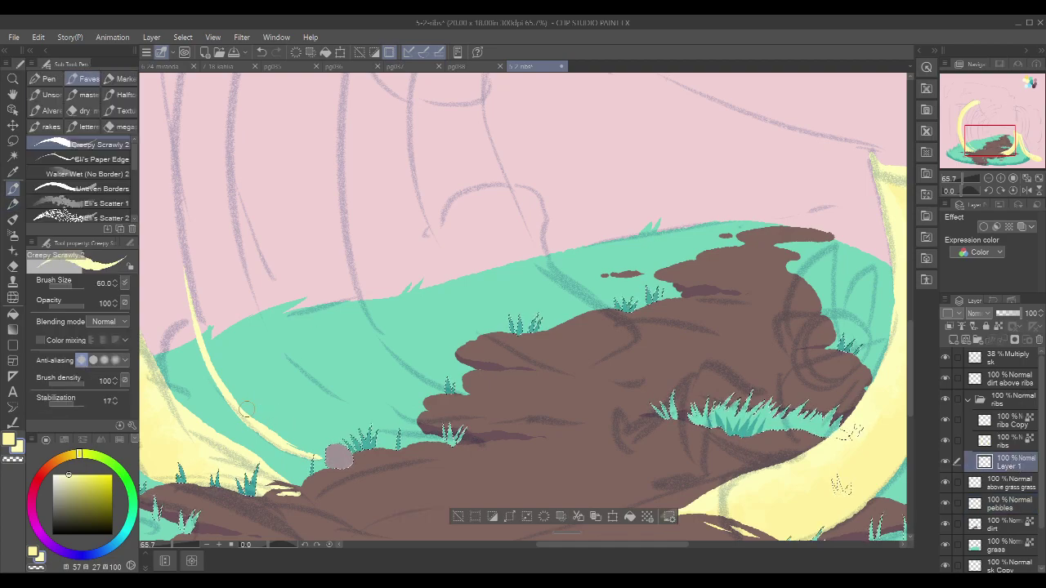
Step: Outline the new rib's foot in light yellow behind the pebble and grass tufts, bringing its edges to a point on the dirt
left_click_drag(246, 410, 340, 457)
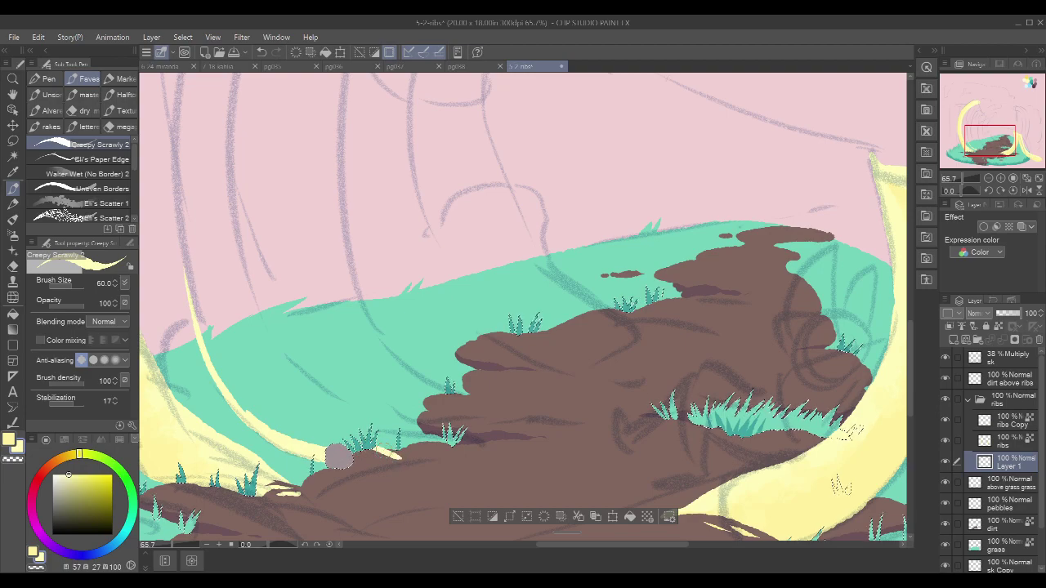
left_click_drag(399, 455, 452, 455)
key("ctrl+z")
key("ctrl+z")
key("ctrl+z")
left_click_drag(478, 309, 499, 317)
mouse_move(428, 456)
left_mouse_down()
mouse_move(488, 464)
mouse_move(357, 404)
left_mouse_up()
scroll(541, 256, "down", 5)
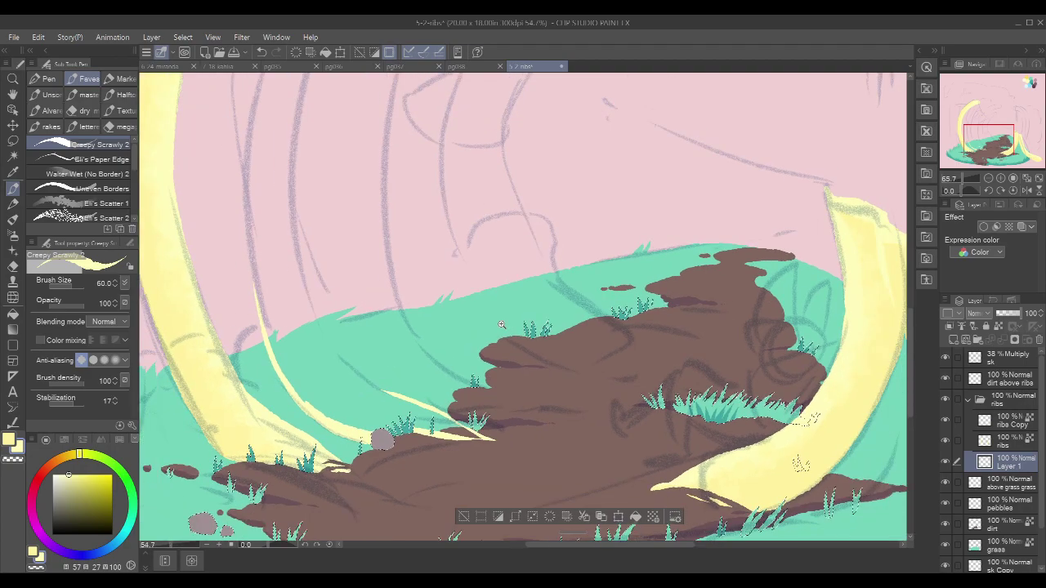
left_click_drag(542, 255, 489, 327)
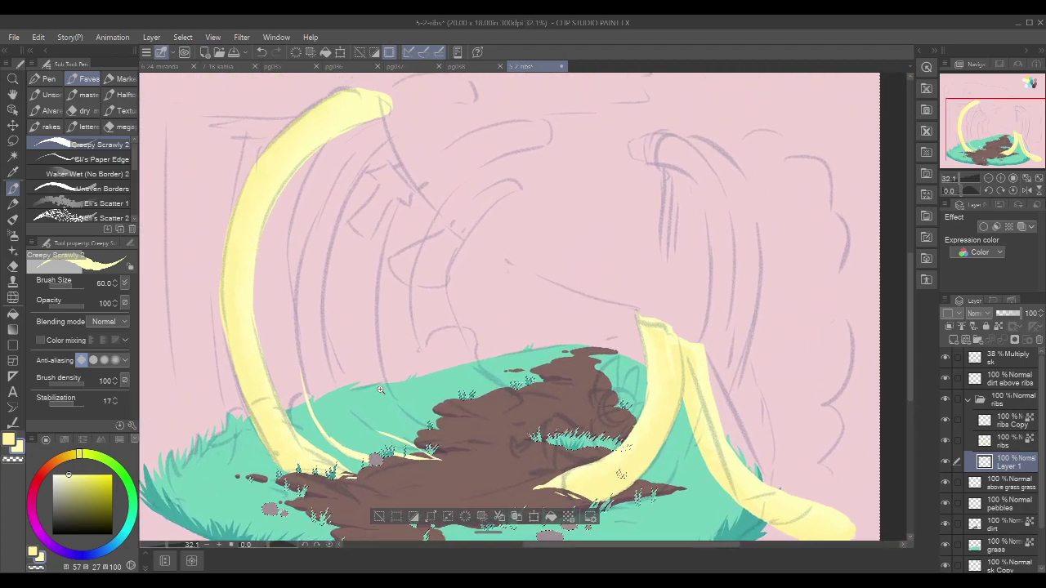
Step: Outline the new rib's outer edge from the foot up to its top, following the sketch curve
scroll(389, 439, "up", 1)
left_click_drag(355, 424, 336, 397)
left_click_drag(464, 254, 474, 309)
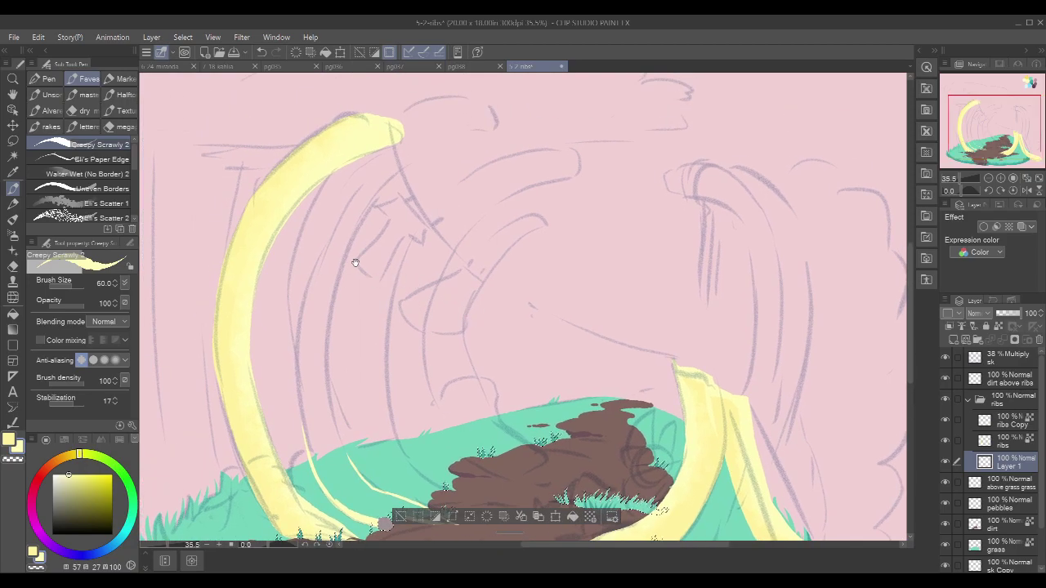
left_click_drag(353, 261, 352, 281)
mouse_move(307, 462)
left_mouse_down()
mouse_move(296, 332)
mouse_move(297, 372)
mouse_move(310, 277)
mouse_move(363, 181)
left_mouse_up()
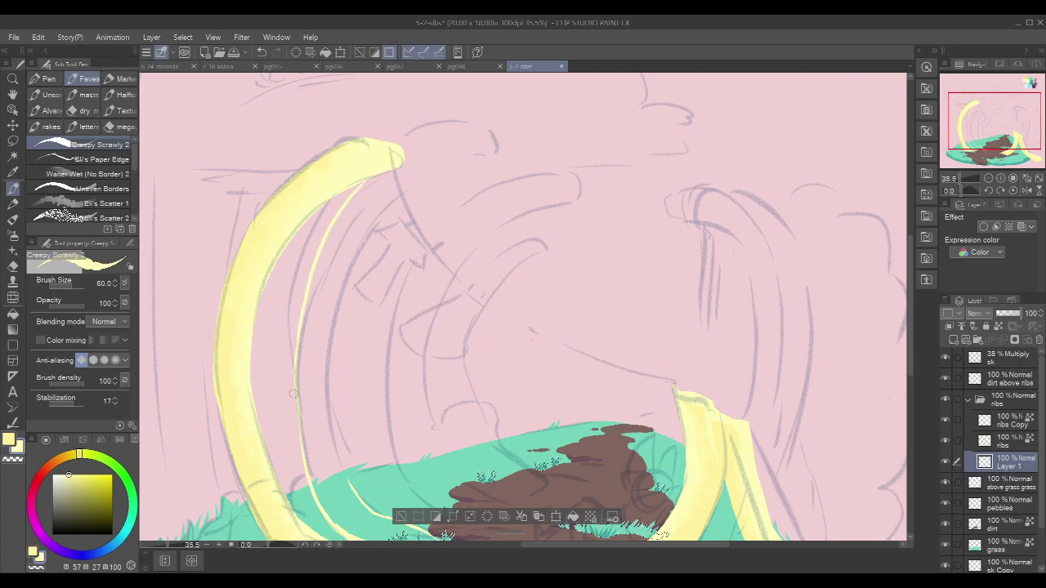
mouse_move(303, 460)
left_mouse_down()
mouse_move(294, 381)
mouse_move(311, 261)
mouse_move(352, 187)
mouse_move(419, 132)
left_mouse_up()
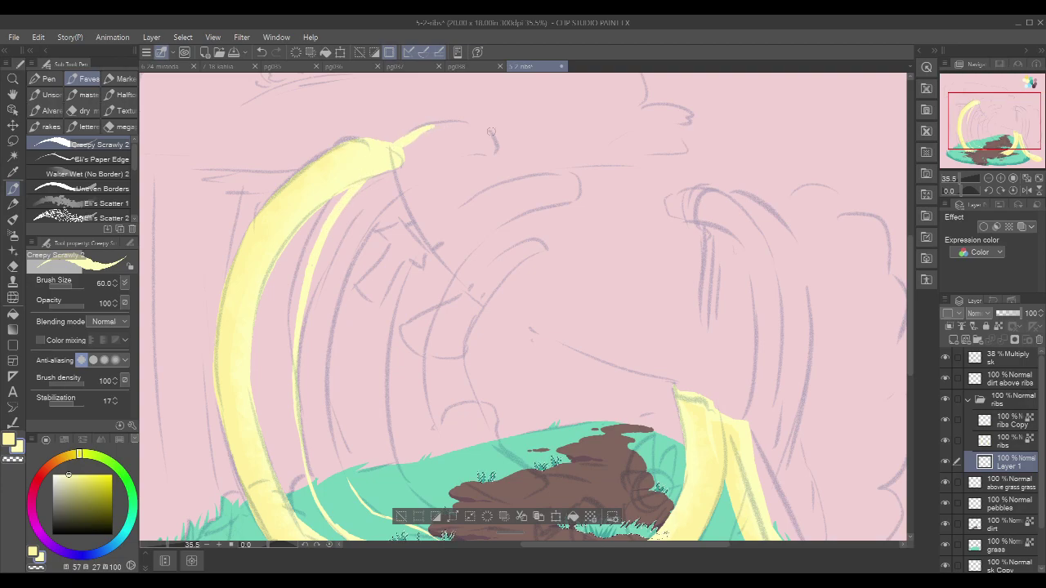
Step: Hide the ribs and ribs Copy layers, and outline the new rib's rounded tip and inner edge down to the foot
left_click(945, 420)
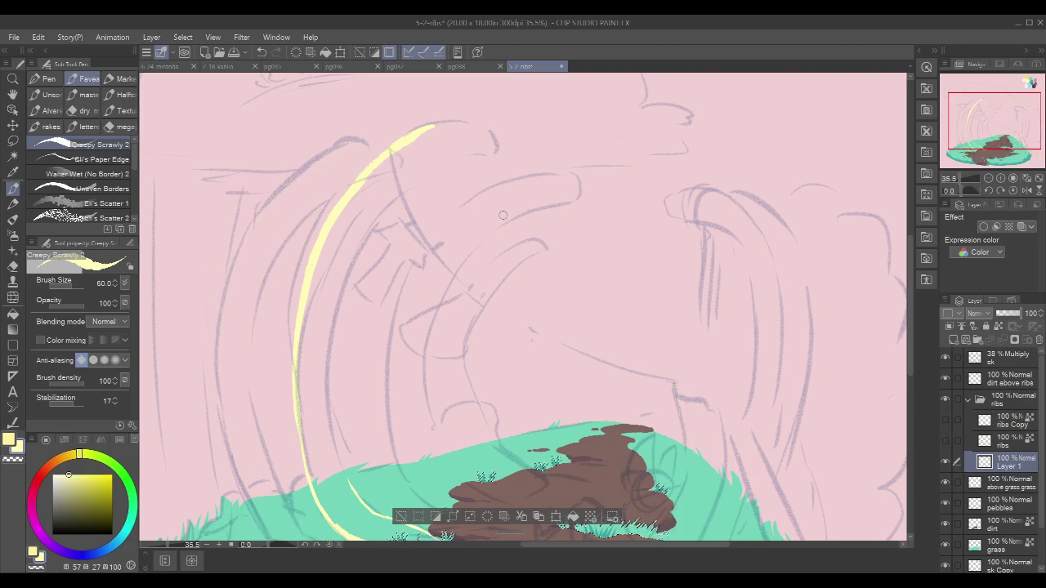
mouse_move(394, 148)
left_mouse_down()
mouse_move(445, 121)
mouse_move(481, 127)
mouse_move(496, 149)
mouse_move(439, 156)
mouse_move(380, 211)
left_mouse_up()
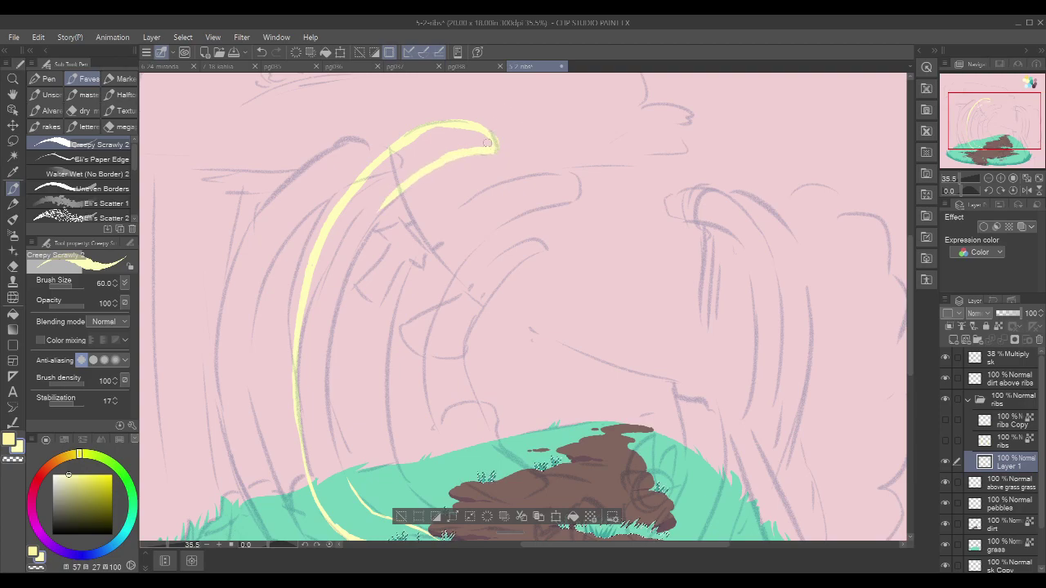
scroll(406, 158, "down", 1)
left_click_drag(394, 170, 340, 258)
mouse_move(397, 173)
left_mouse_down()
mouse_move(343, 258)
mouse_move(327, 363)
left_mouse_up()
mouse_move(345, 263)
left_mouse_down()
mouse_move(330, 362)
mouse_move(339, 422)
mouse_move(372, 486)
mouse_move(387, 403)
left_mouse_up()
Step: Thicken the outline of the rib's foot around the pebble and grass tufts with the brush at size 50
scroll(385, 407, "up", 5)
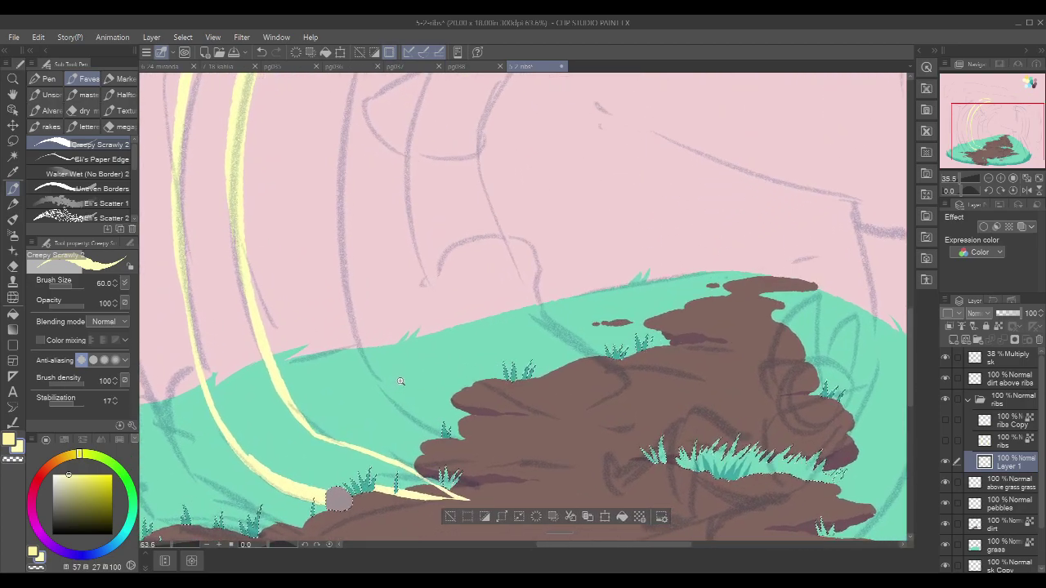
left_click_drag(270, 474, 310, 484)
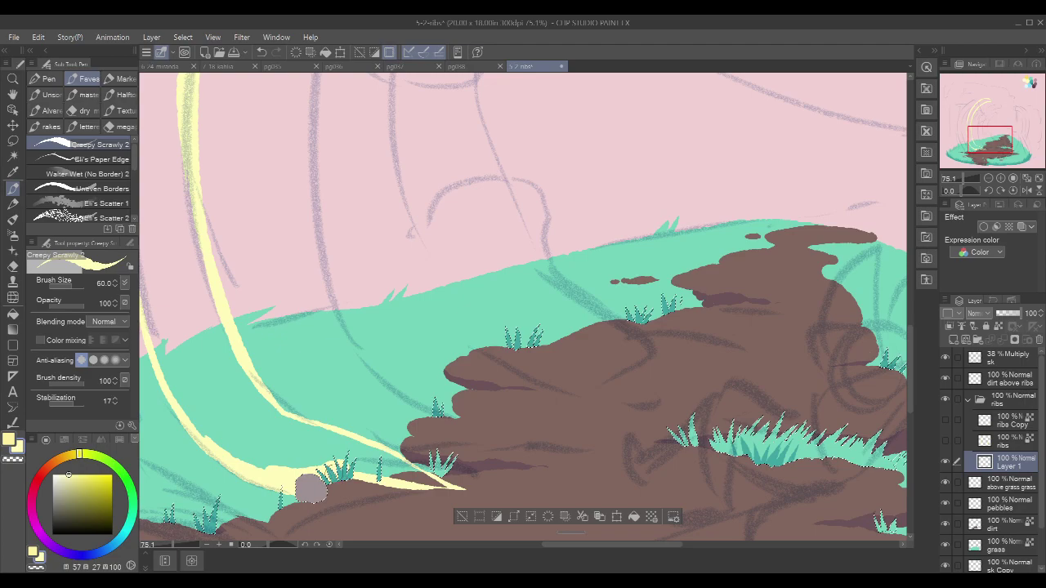
scroll(311, 488, "up", 6)
key("bracketleft")
key("bracketleft")
key("bracketleft")
key("bracketleft")
key("bracketleft")
key("bracketleft")
key("bracketleft")
key("bracketleft")
key("bracketleft")
key("bracketleft")
key("bracketleft")
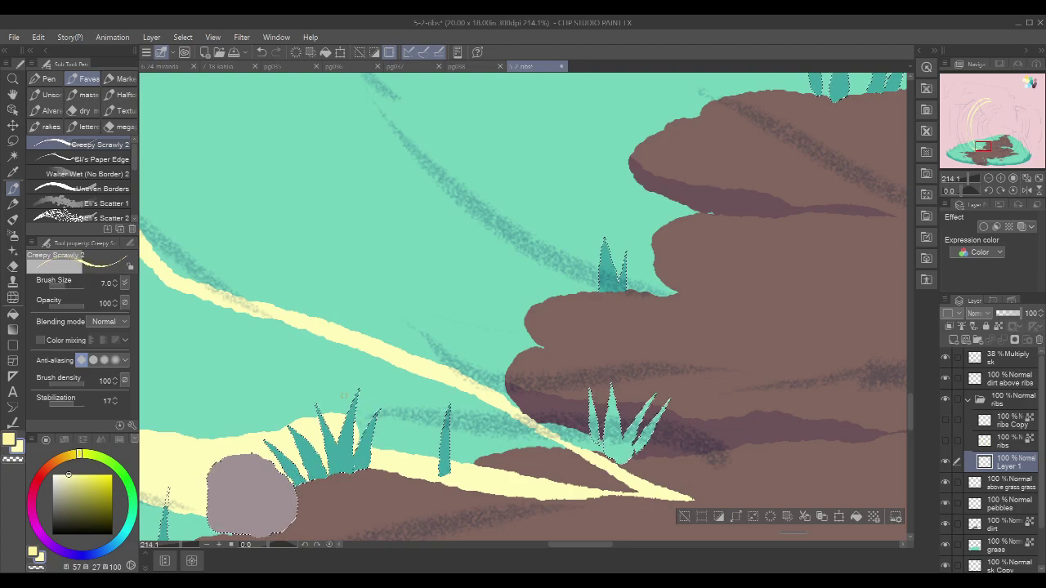
key("bracketright")
key("bracketright")
key("bracketright")
key("bracketright")
key("bracketright")
key("bracketright")
key("bracketright")
key("bracketright")
key("bracketright")
key("bracketright")
left_click_drag(337, 426, 497, 471)
mouse_move(563, 369)
left_mouse_down()
mouse_move(546, 385)
mouse_move(566, 373)
left_mouse_up()
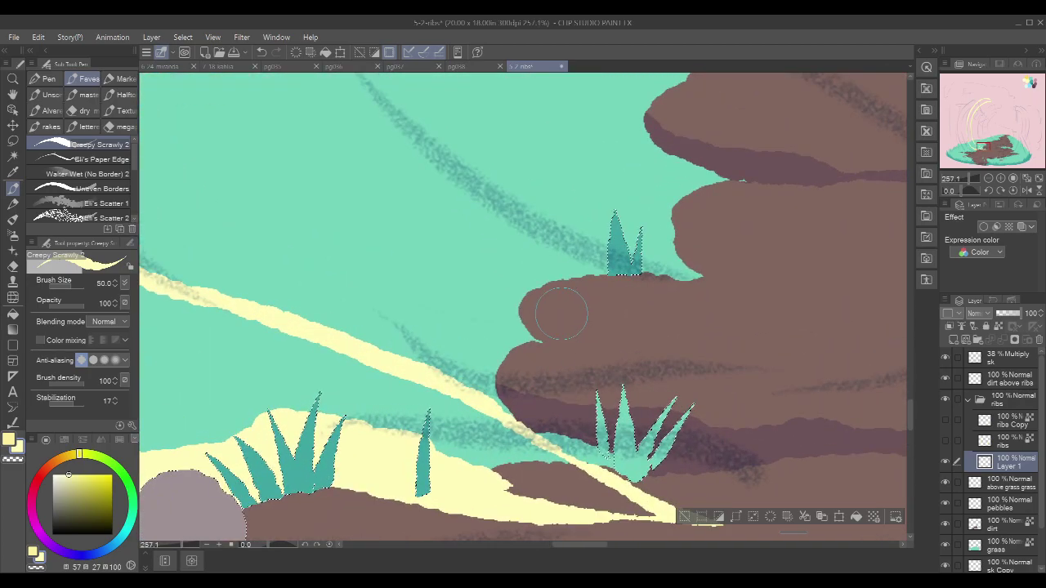
Step: Touch up the outline beside the light grass tuft at the foot's pointed end with the brush at size 10
key("bracketleft")
key("bracketleft")
key("bracketleft")
key("bracketleft")
key("bracketleft")
key("bracketleft")
key("bracketleft")
key("bracketleft")
key("bracketleft")
key("bracketleft")
key("bracketright")
key("bracketright")
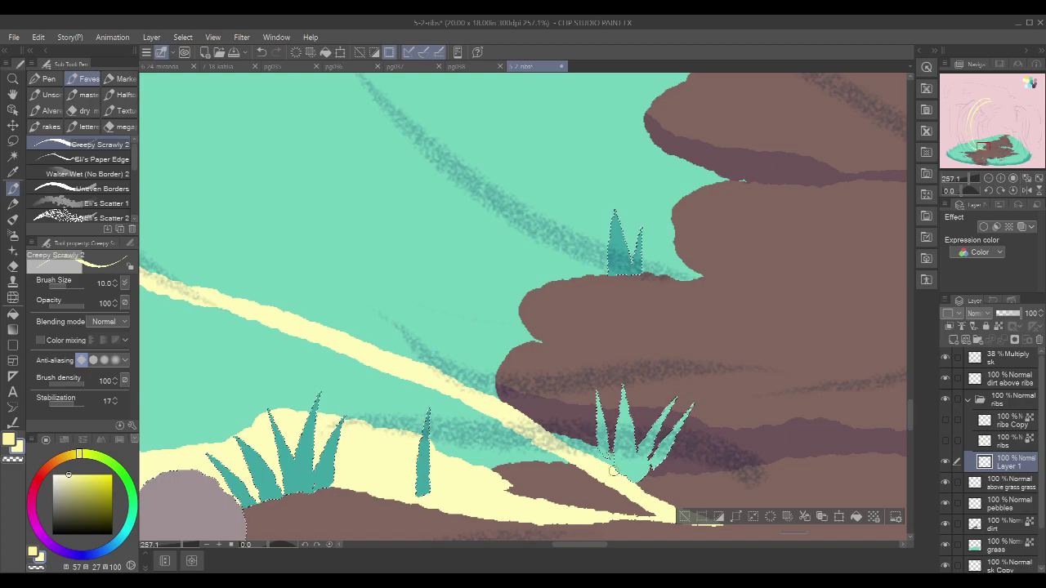
left_click_drag(660, 508, 592, 469)
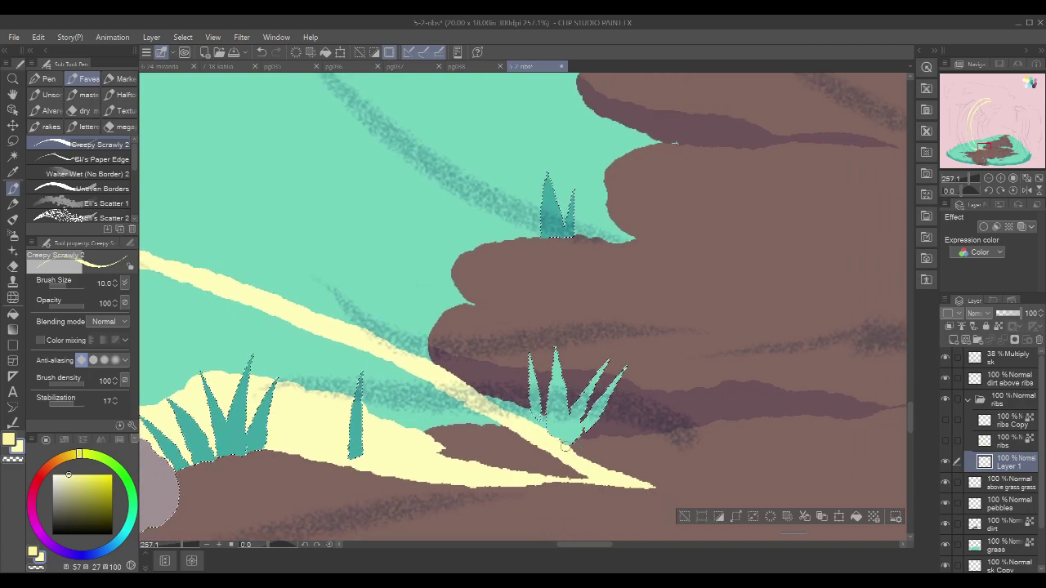
Step: Fill the outlined rib with light yellow, referring only to the editing layer
scroll(609, 368, "down", 5)
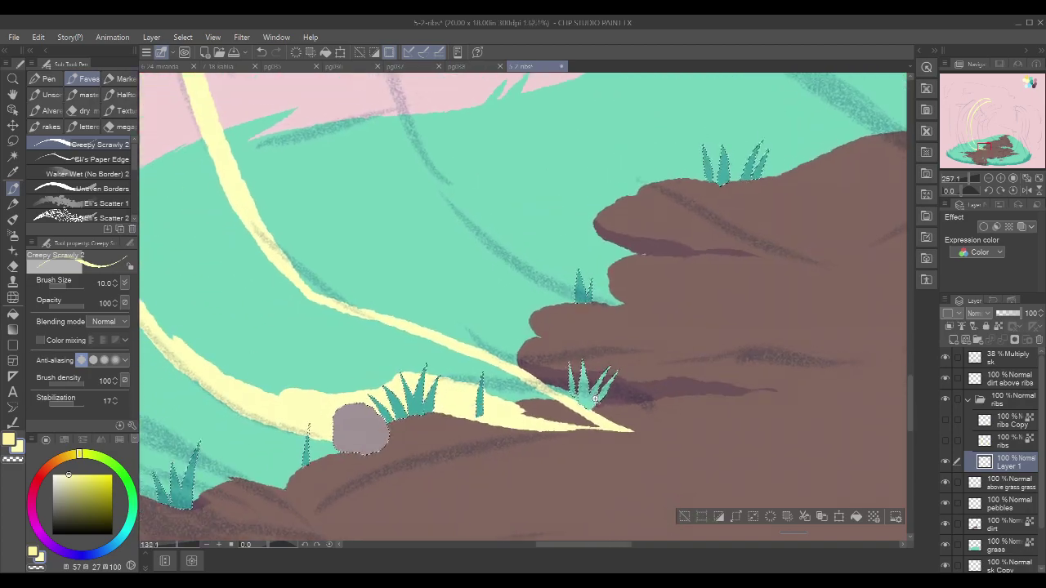
left_click_drag(443, 282, 501, 374)
key("g")
left_click(389, 412)
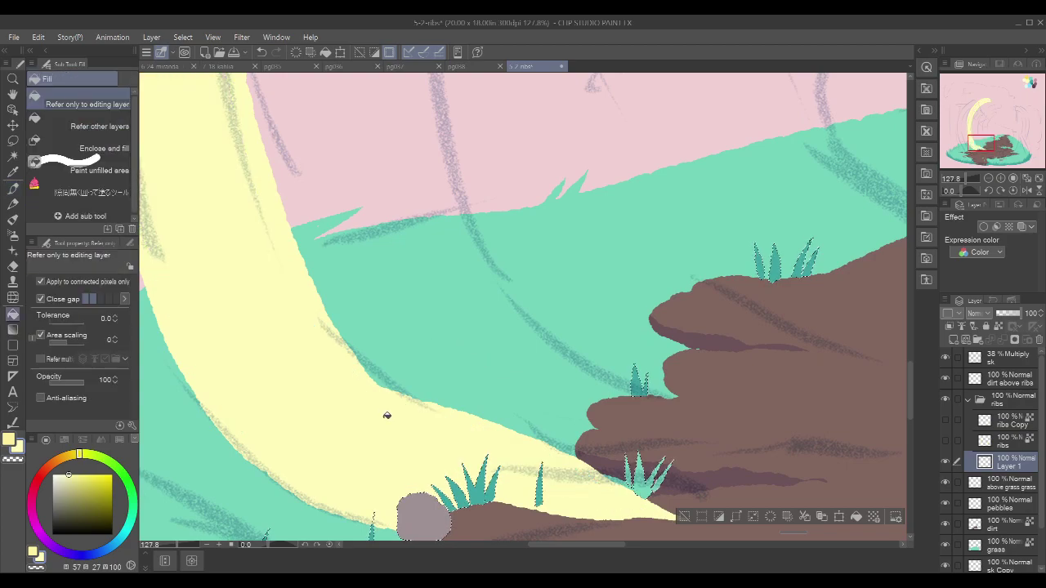
Step: Hide the sk sketch layer and clear the selection
scroll(544, 299, "down", 2)
left_click_drag(544, 299, 504, 331)
left_click_drag(604, 220, 551, 325)
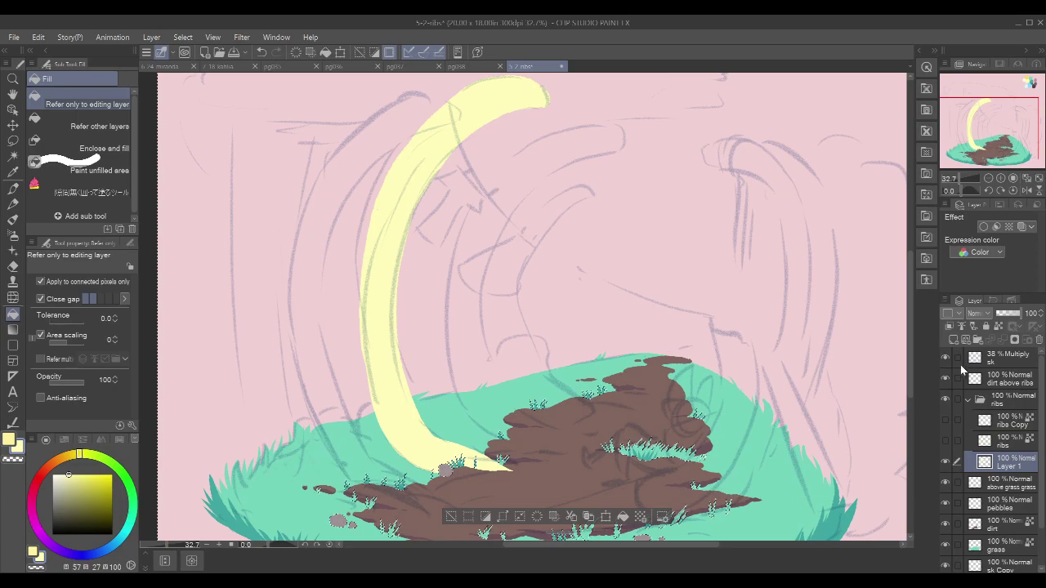
left_click(946, 358)
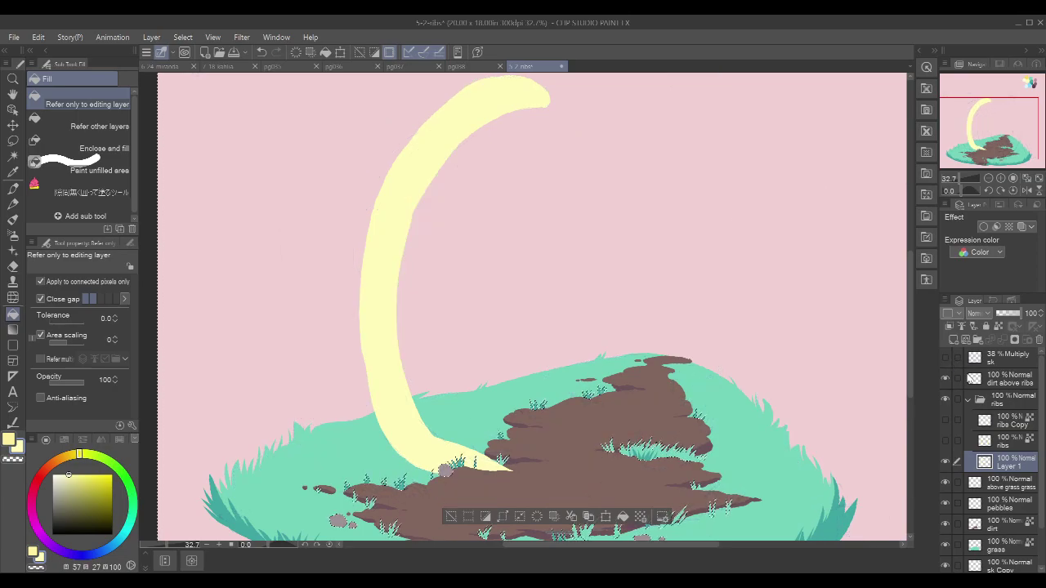
key("ctrl+d")
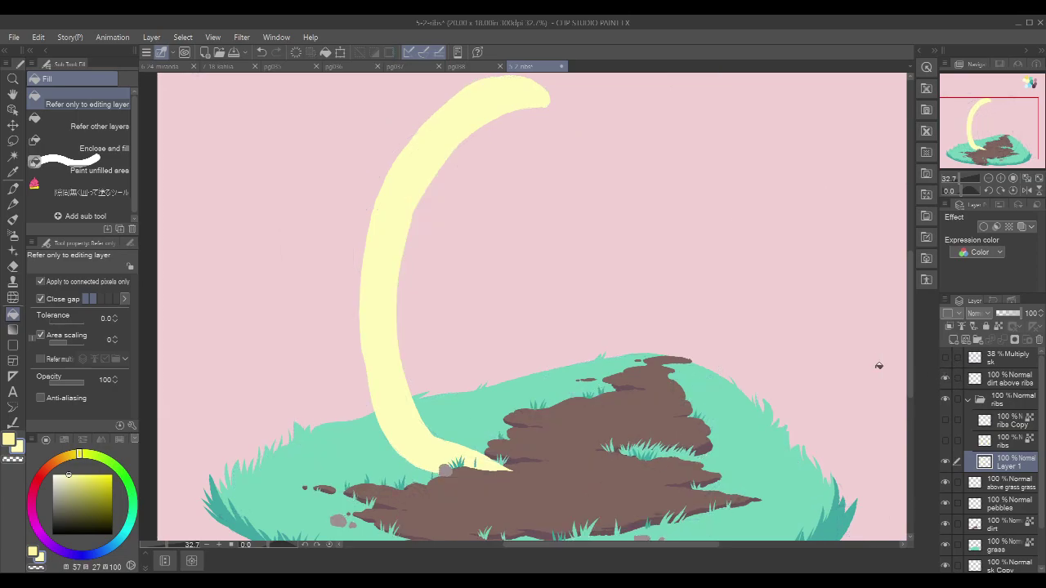
Step: Smooth the new rib's lower outer edge with Creepy Scrawly 2 in transparent color at size 70
key("c")
key("p")
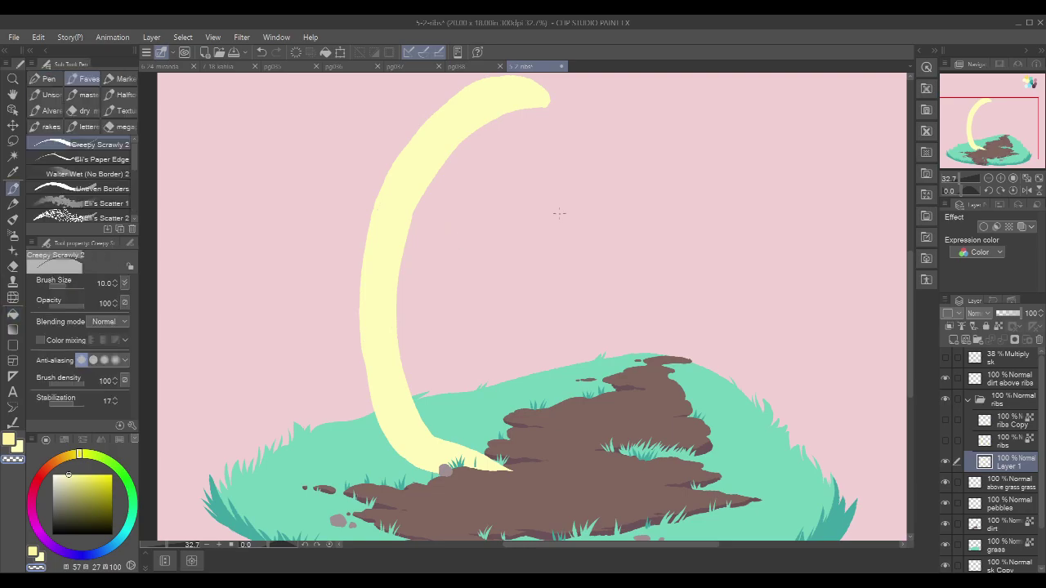
key("bracketright")
key("bracketright")
left_click(944, 441)
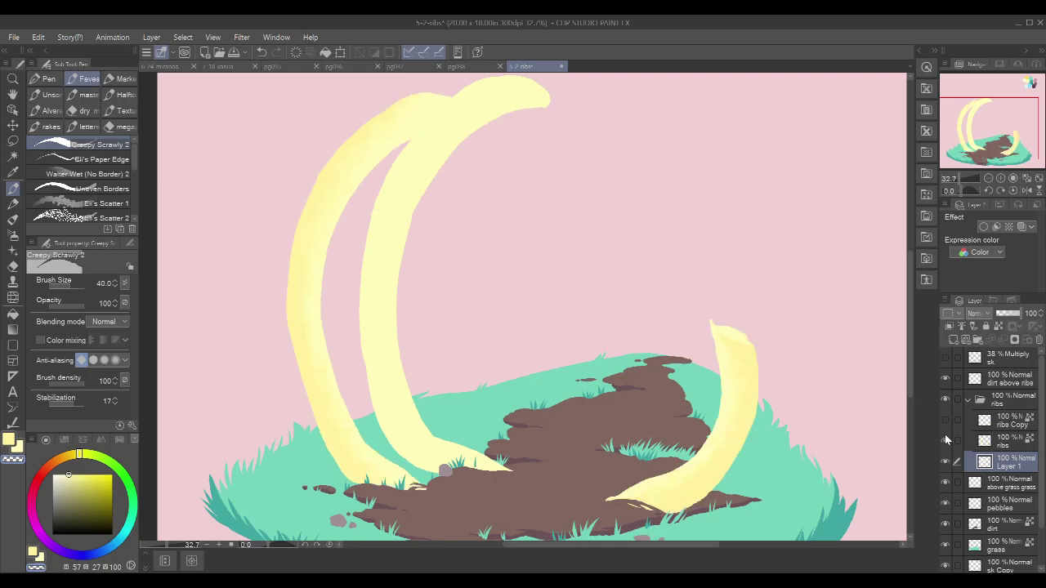
left_click(945, 439)
left_click_drag(493, 169, 510, 253)
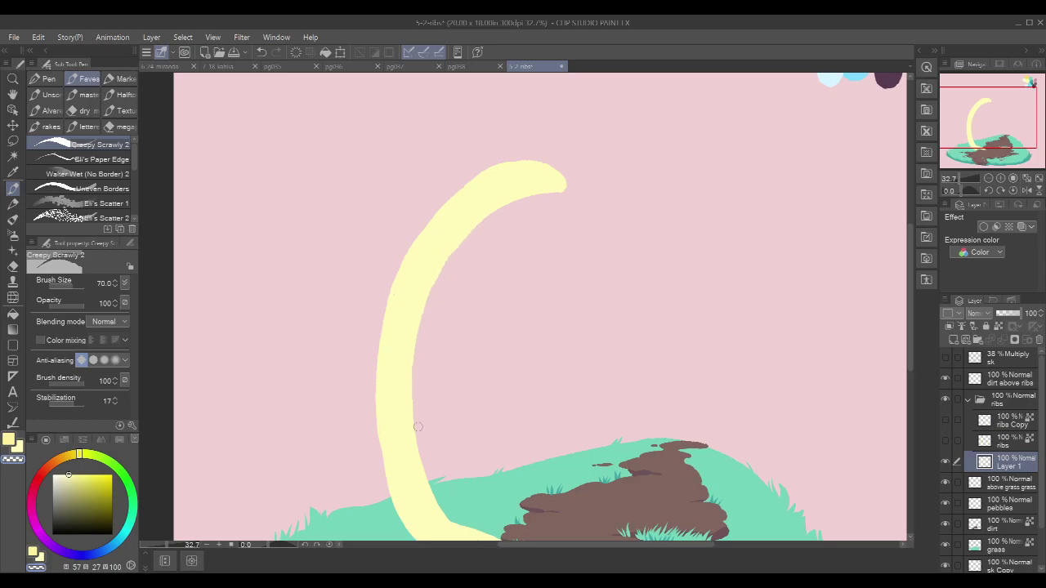
left_click_drag(577, 396, 557, 332)
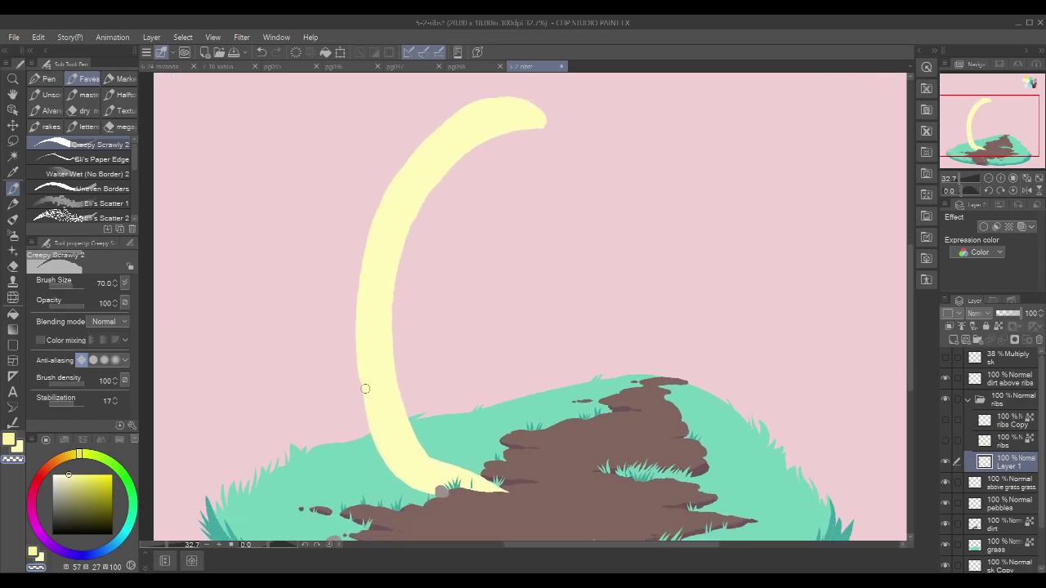
left_click_drag(351, 328, 390, 471)
key("ctrl+z")
left_click_drag(349, 331, 402, 481)
left_click_drag(360, 400, 410, 485)
left_click_drag(363, 433, 437, 500)
Step: Thin the new rib by erasing along its inner curve from the tip down, in transparent color at size 70
scroll(490, 240, "up", 1)
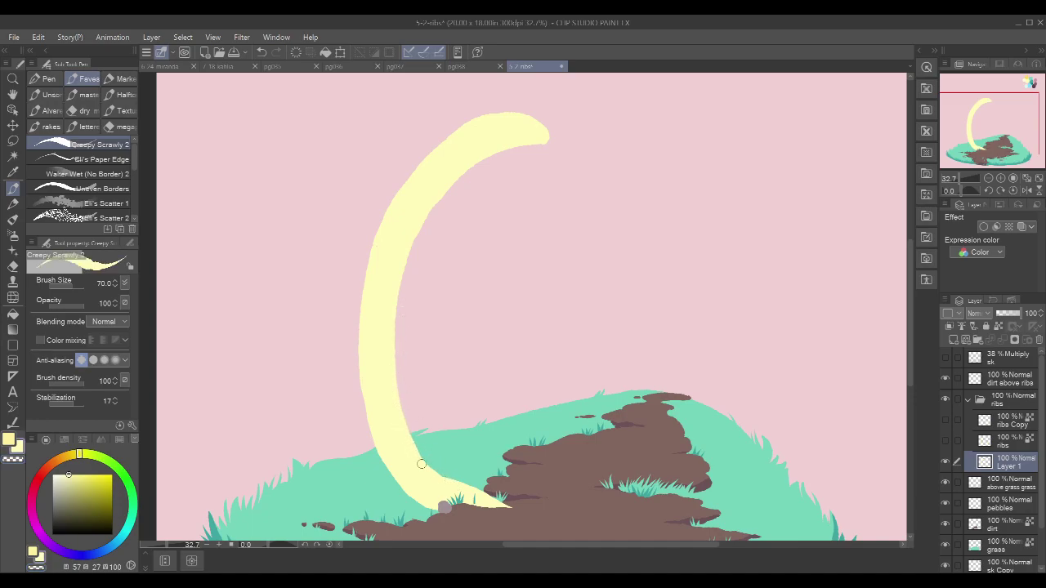
scroll(542, 242, "up", 3)
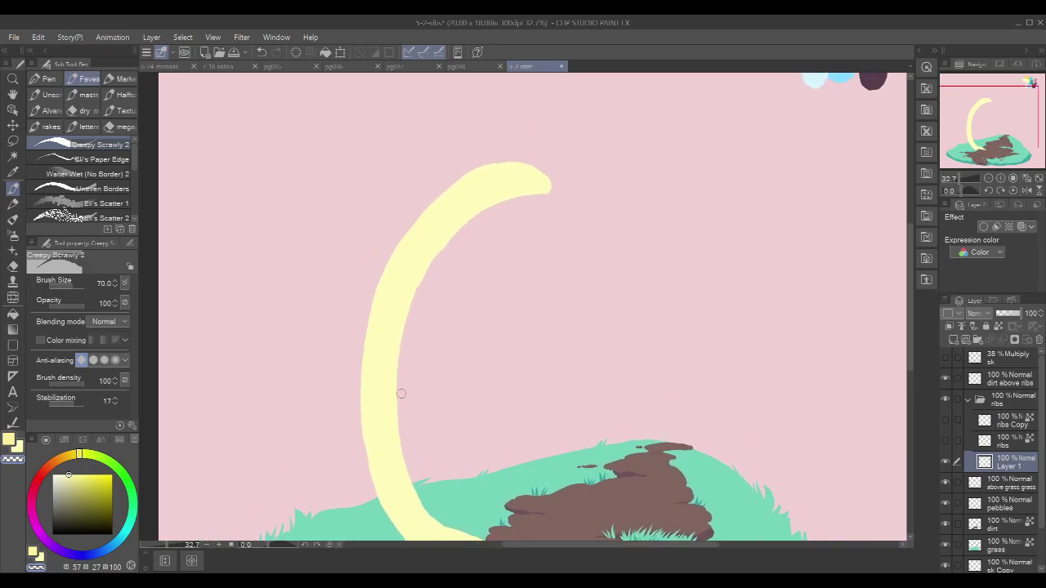
mouse_move(492, 211)
left_mouse_down()
mouse_move(454, 238)
mouse_move(419, 295)
left_mouse_up()
left_click_drag(443, 245, 403, 381)
mouse_move(410, 313)
left_mouse_down()
mouse_move(392, 397)
mouse_move(399, 450)
left_mouse_up()
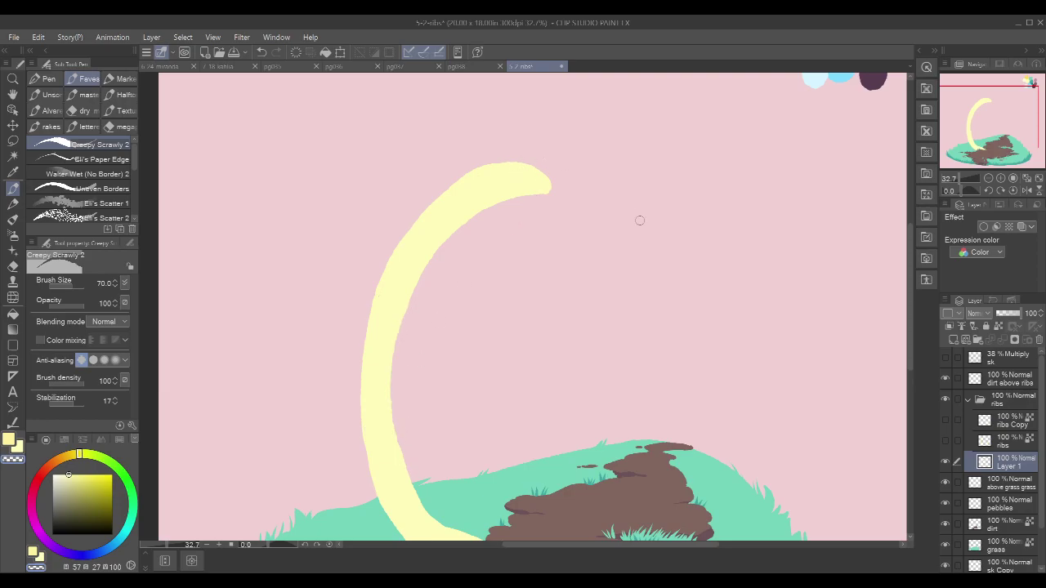
Step: Show the ribs layer to view the new rib together with the shaded ones
scroll(689, 245, "down", 4)
scroll(681, 250, "up", 2)
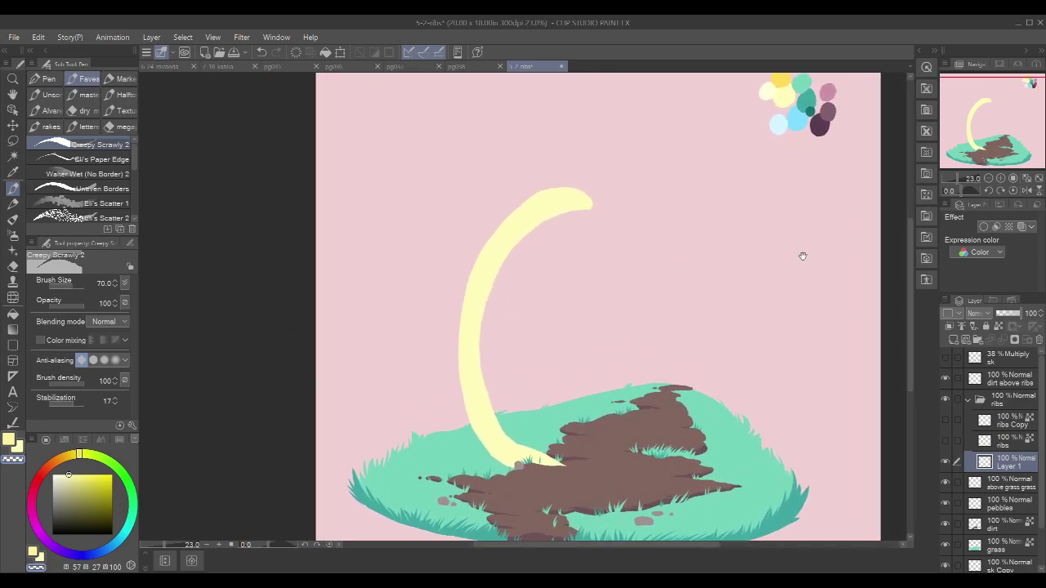
left_click(945, 441)
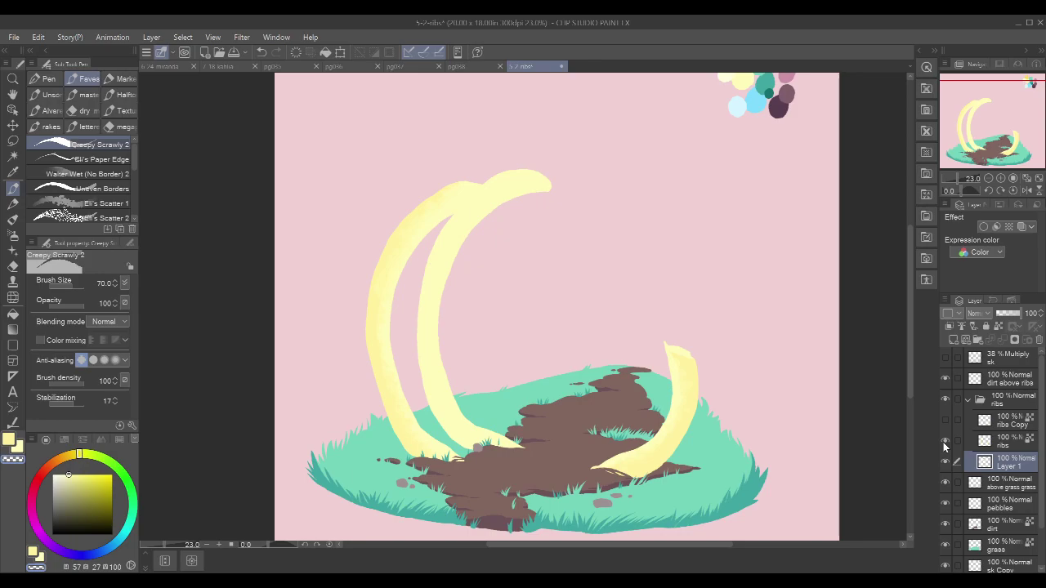
Step: Hide the ribs layer and lock the transparent pixels of Layer 1
left_click(944, 441)
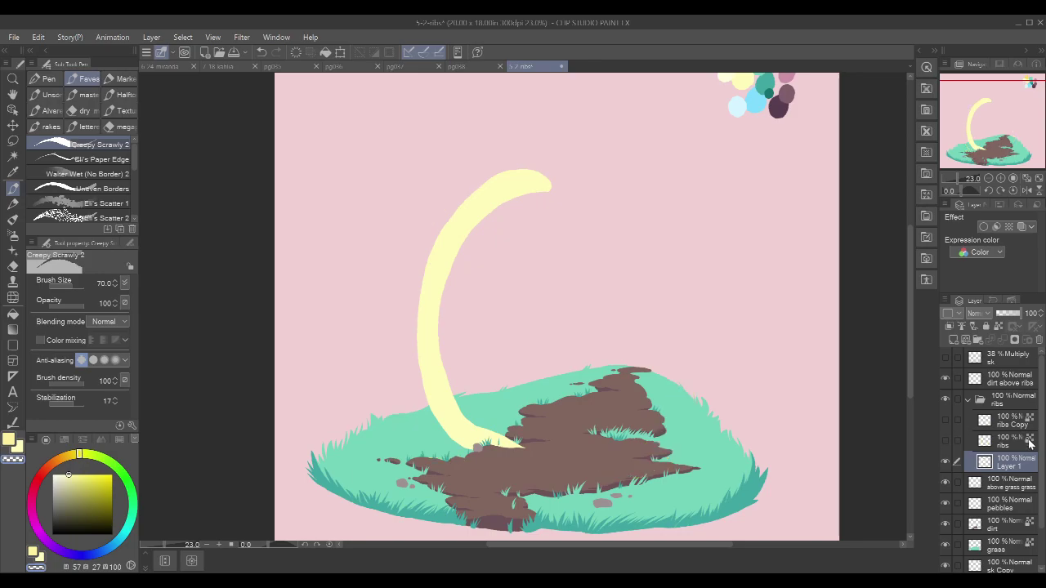
left_click(998, 326)
key("c")
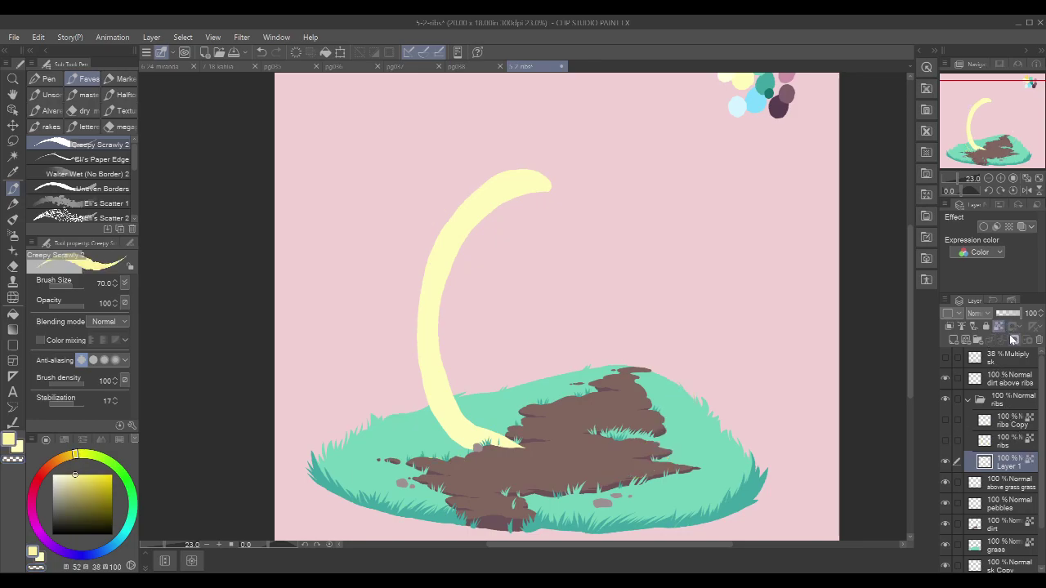
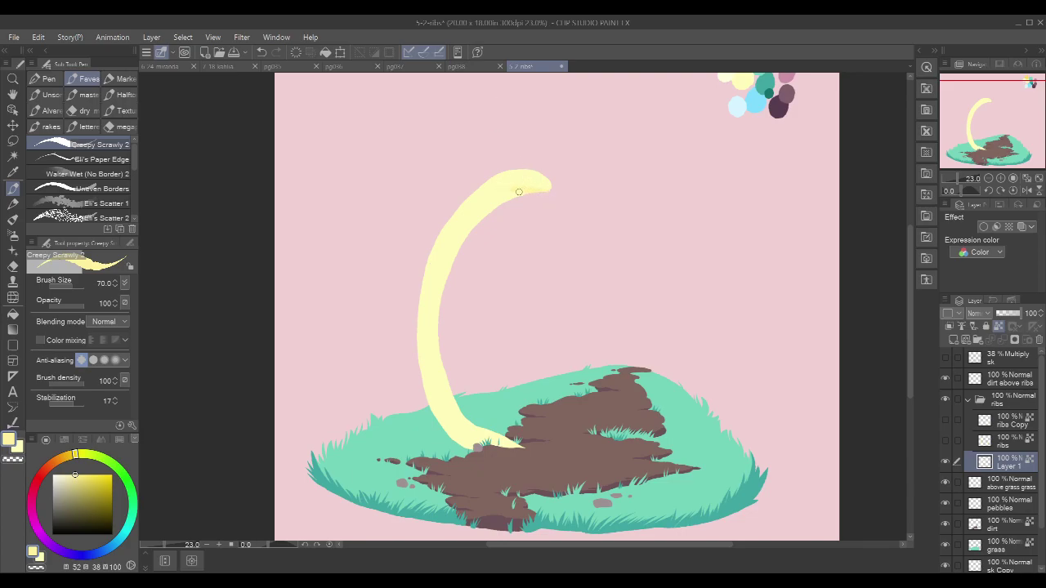
Step: Shade the new rib's outer side from near the tip to the base in darker yellow with Creepy Scrawly 2 at size 70
left_click(945, 442)
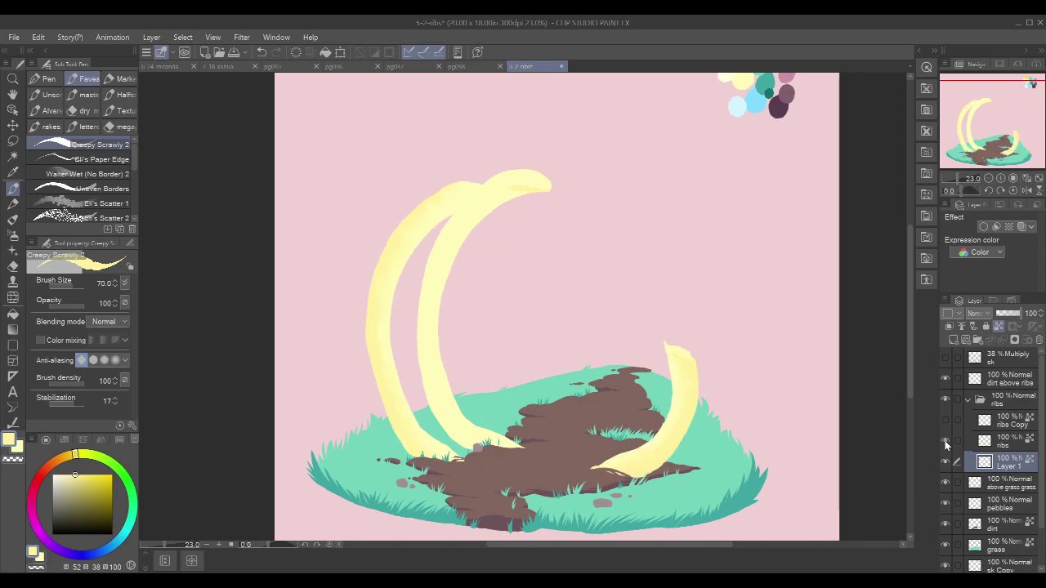
left_click(945, 441)
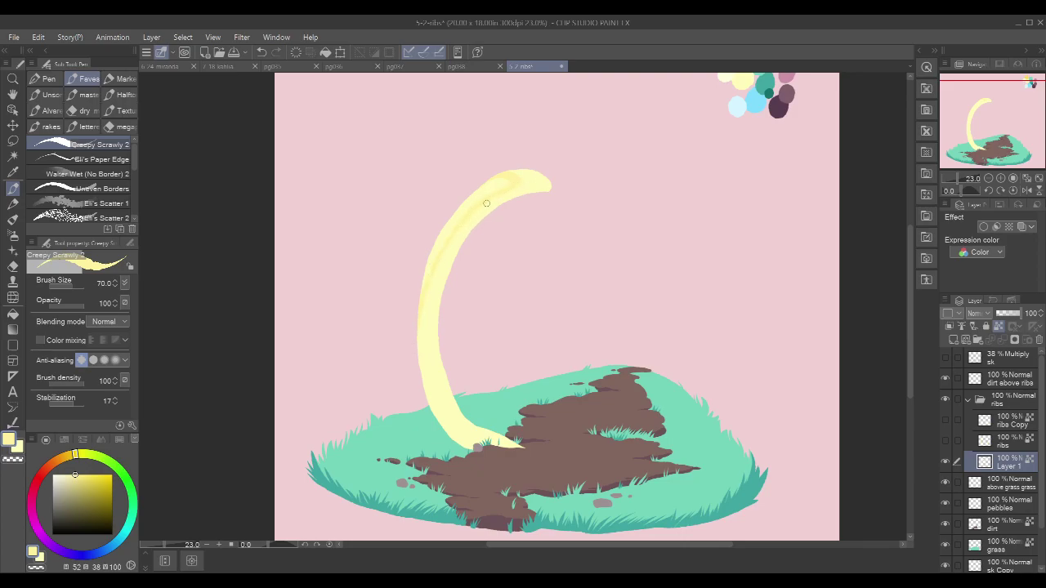
scroll(496, 201, "up", 3)
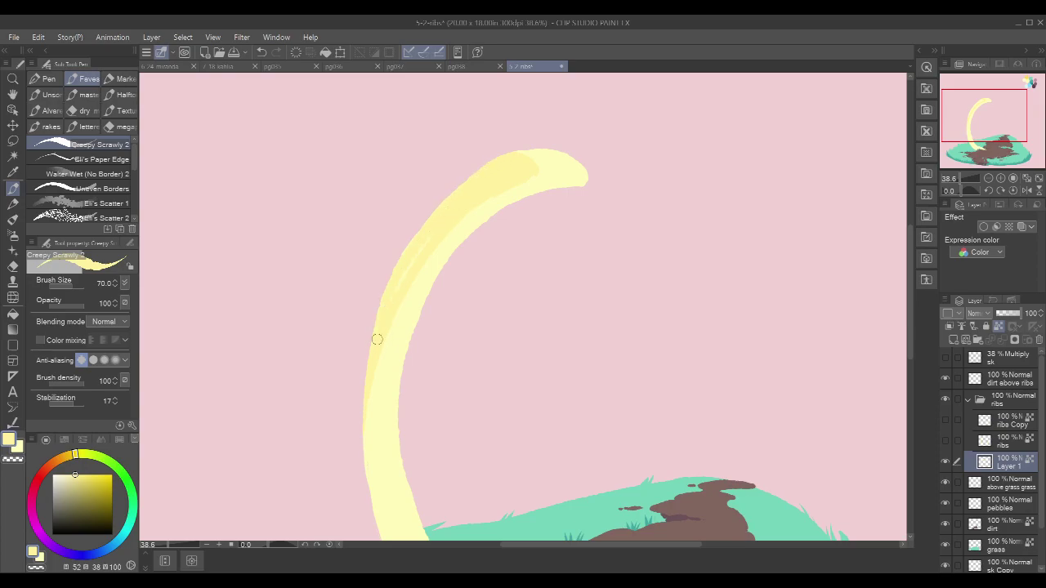
scroll(530, 246, "down", 1)
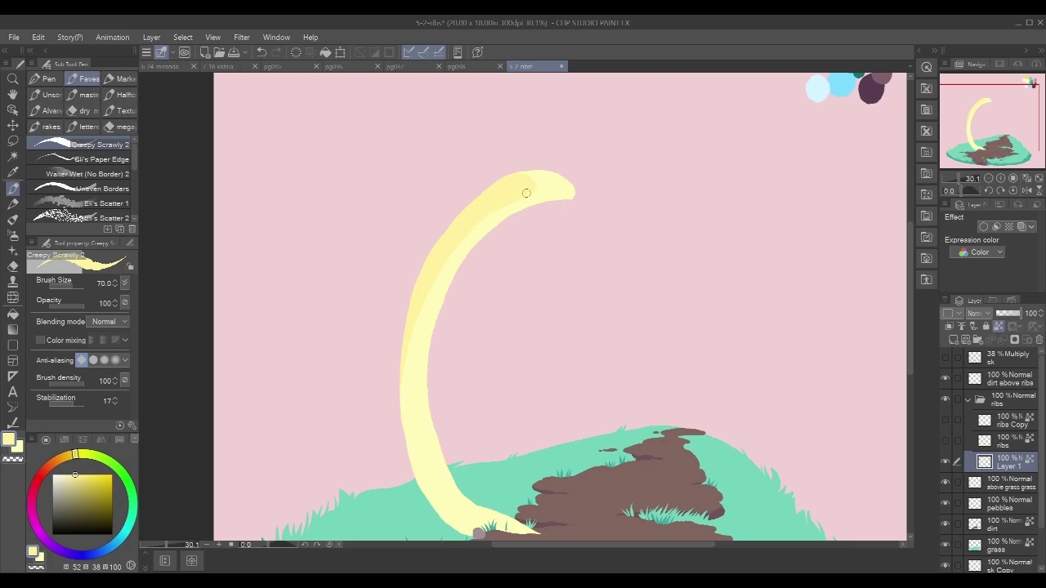
left_click_drag(466, 282, 451, 202)
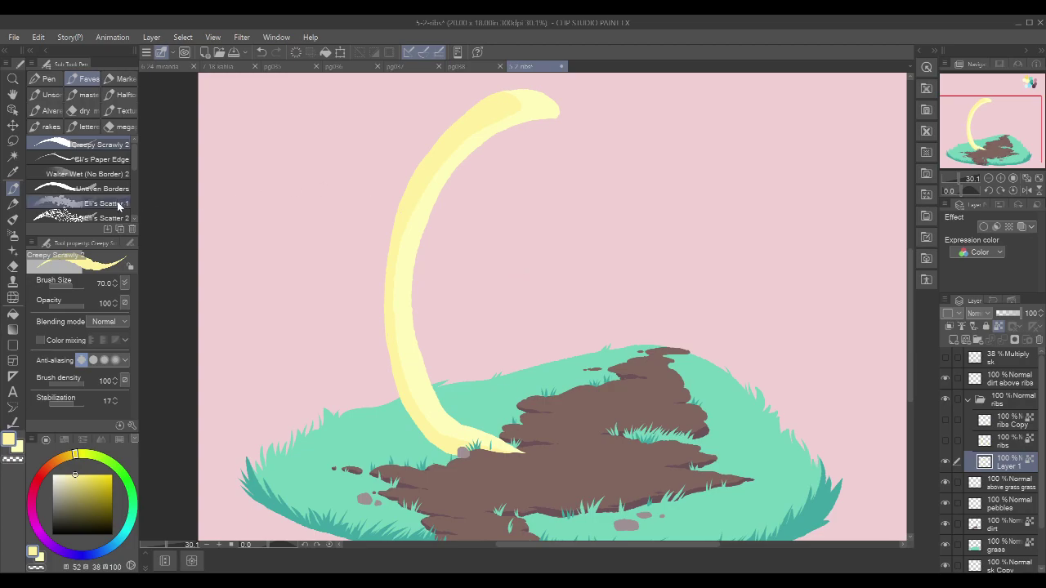
Step: Blend the rib's shading with Eli's Scatter 1 at size 300, alternating the light and darker yellows along its length
left_click(114, 204)
key("bracketleft")
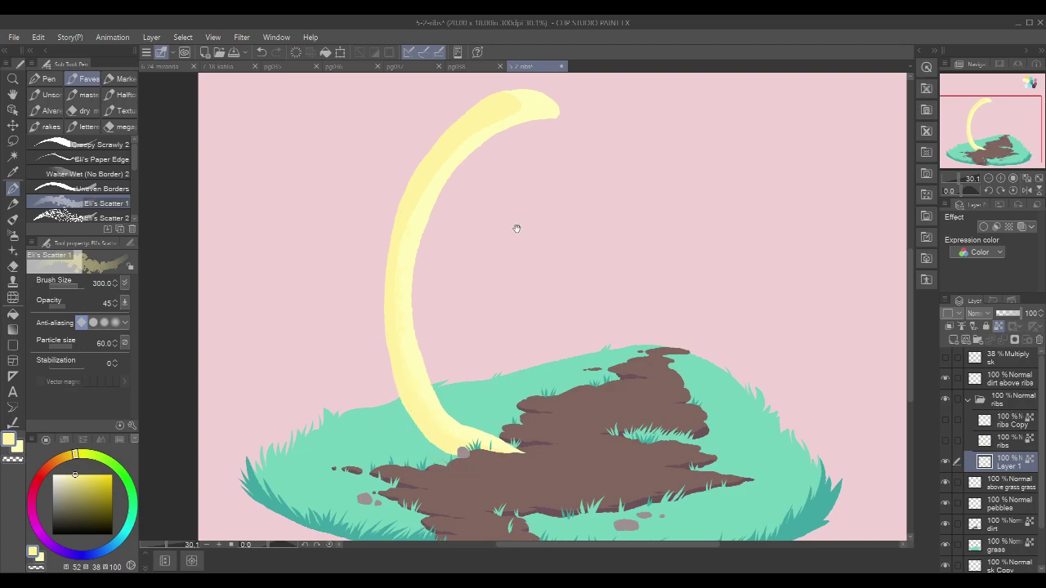
left_click_drag(514, 231, 491, 285)
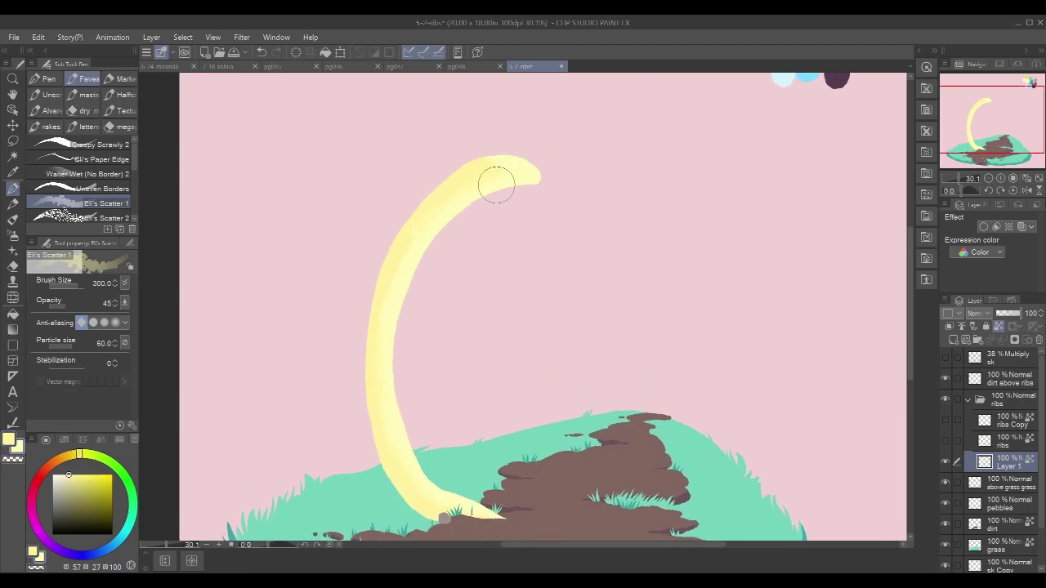
left_click(423, 228, "alt")
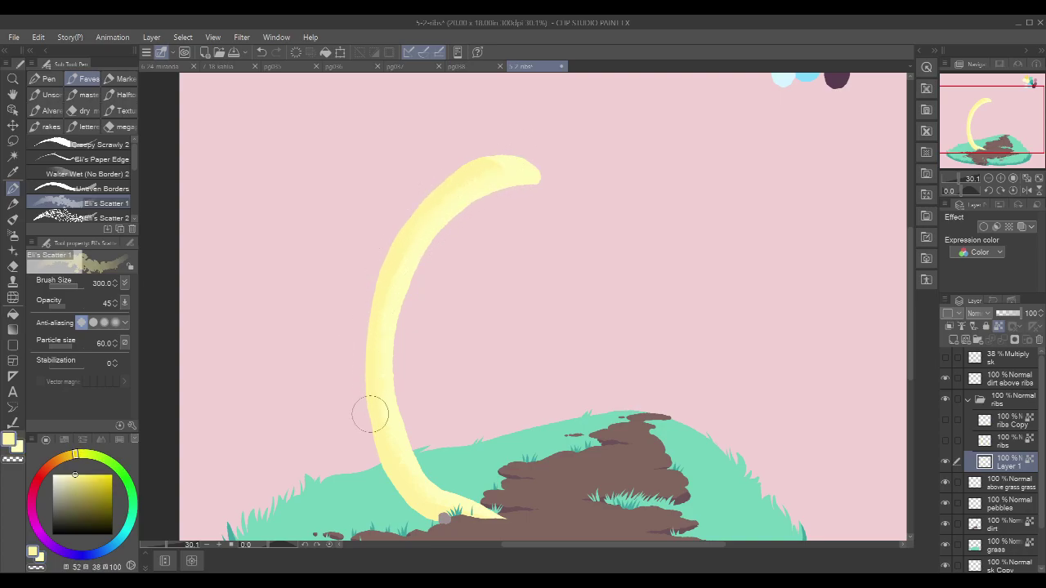
left_click_drag(641, 368, 612, 332)
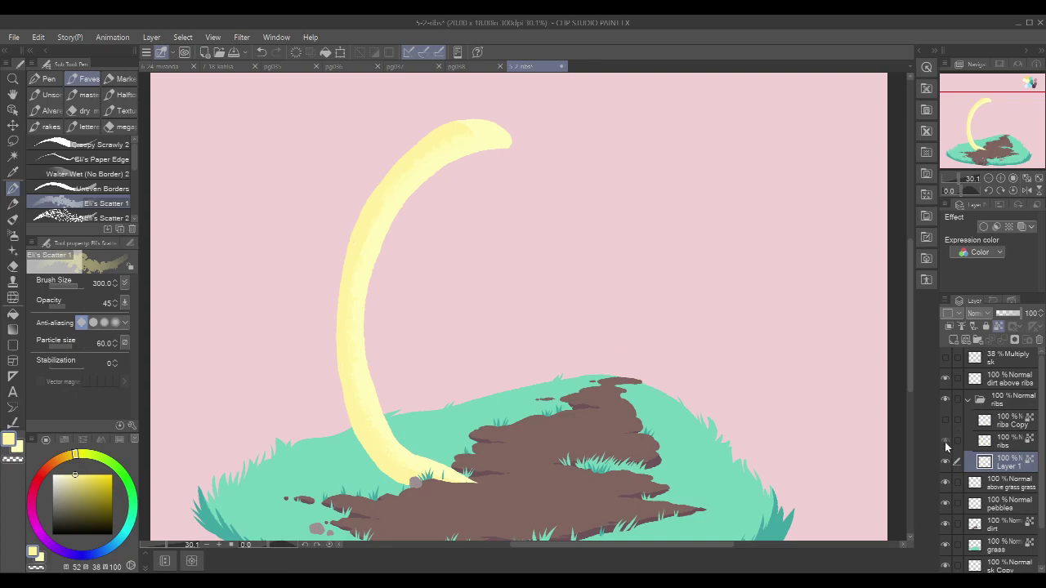
Step: Toggle the ribs layer to compare the newly shaded rib with the other ribs, leaving that layer shown
left_click(944, 440)
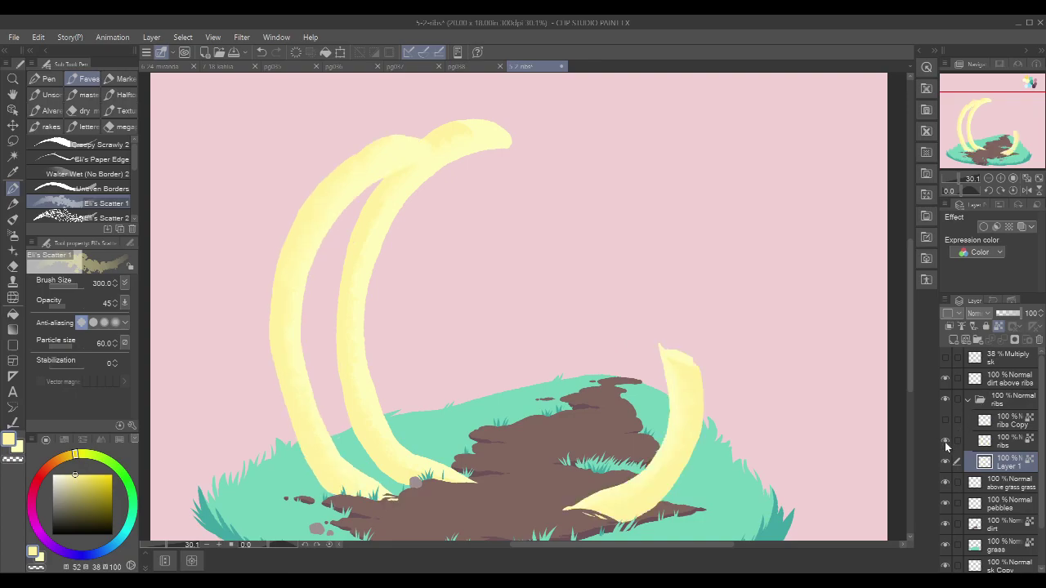
left_click(944, 441)
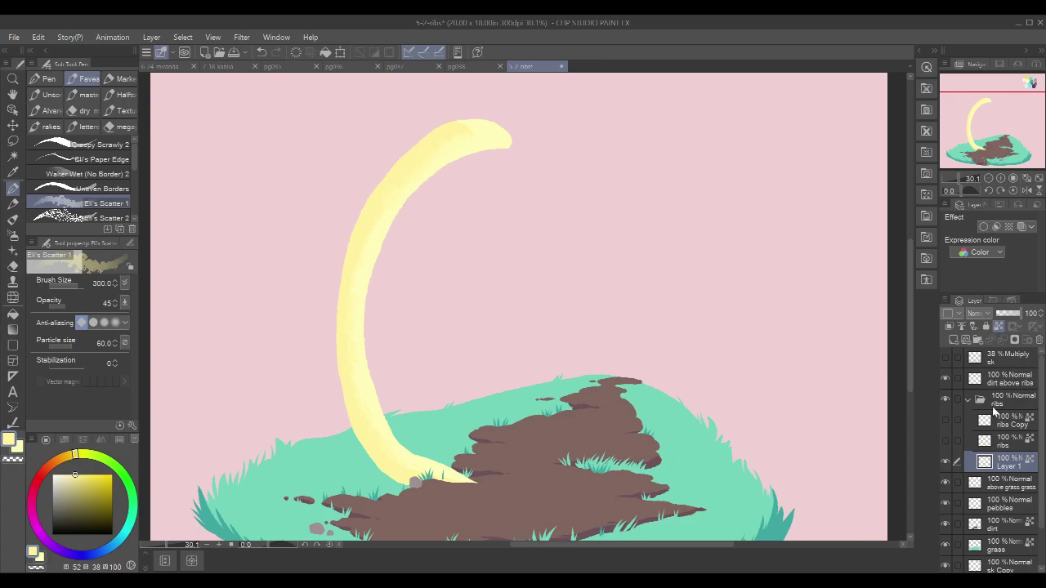
left_click(945, 441)
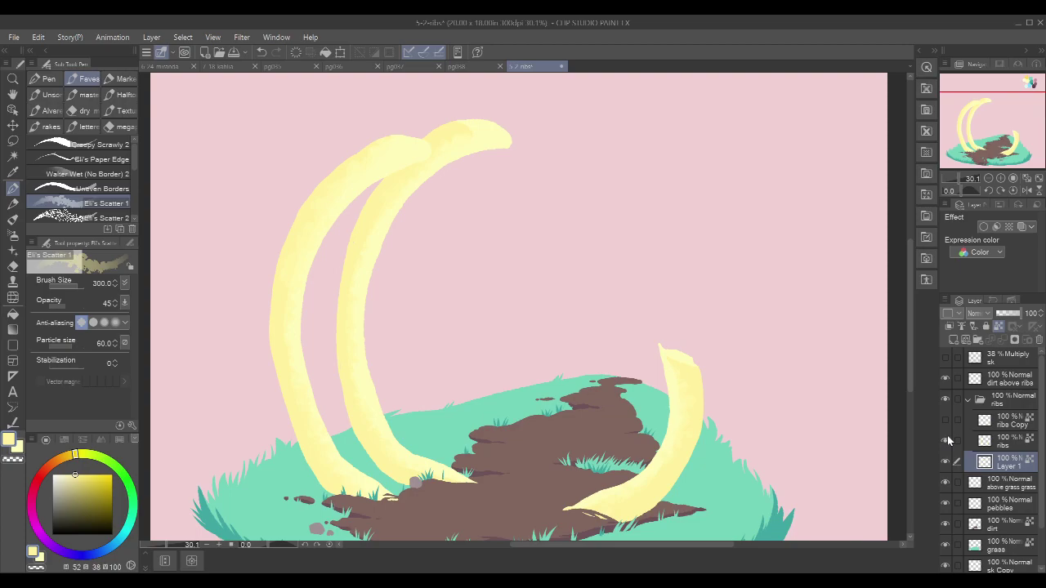
Step: On the dirt above ribs layer, paint sampled brown dirt strokes over the new rib's buried tip with Creepy Scrawly 2 at size 30
left_click(1013, 379)
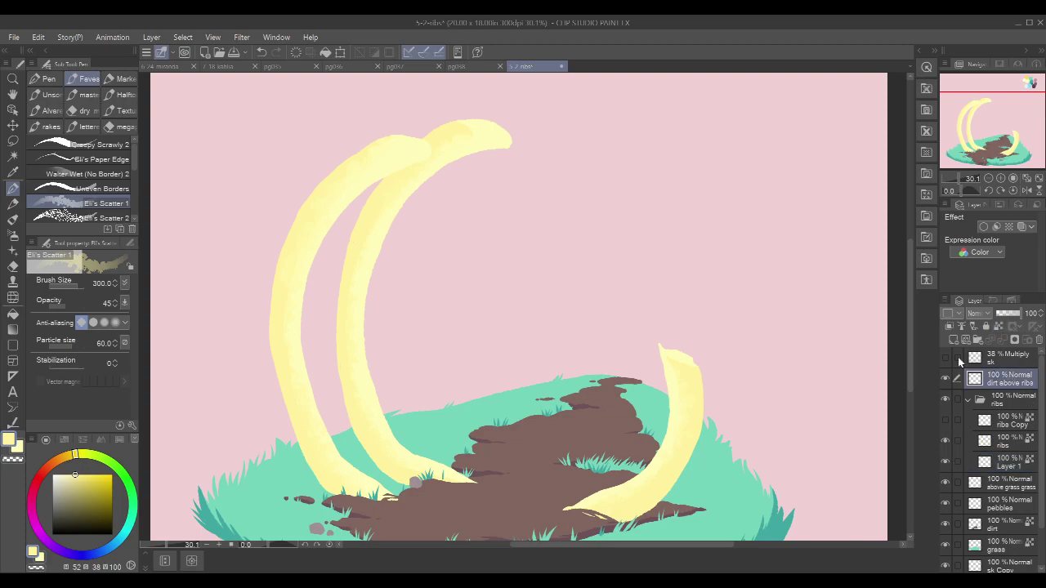
key("p")
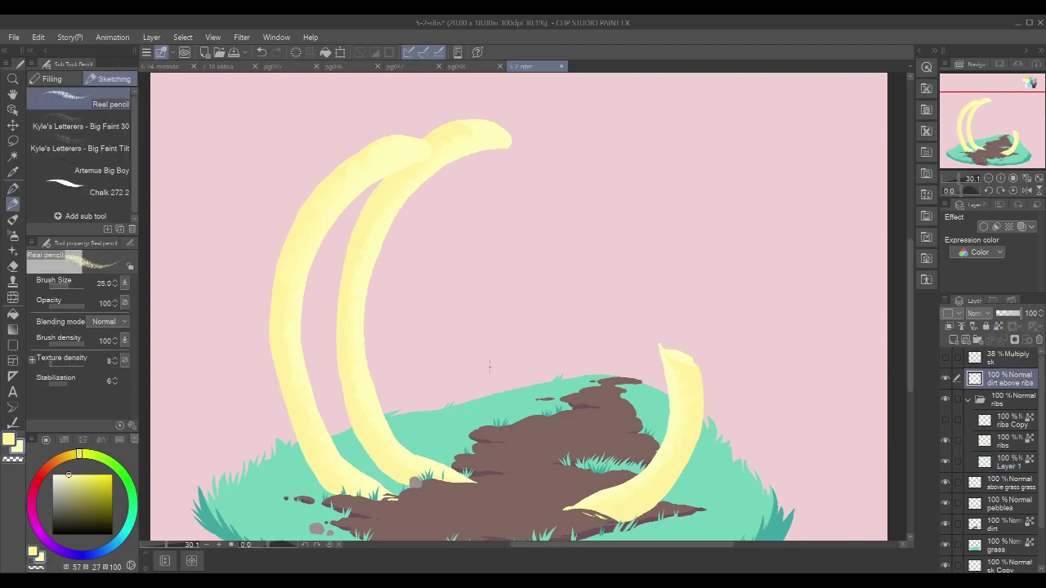
scroll(448, 491, "up", 3)
left_click(479, 495, "alt")
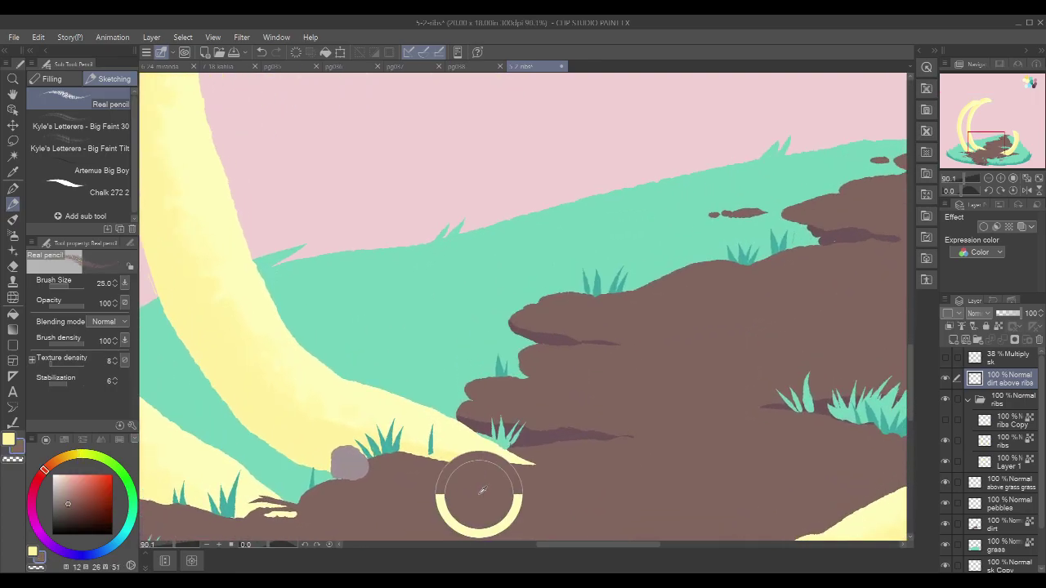
key("p")
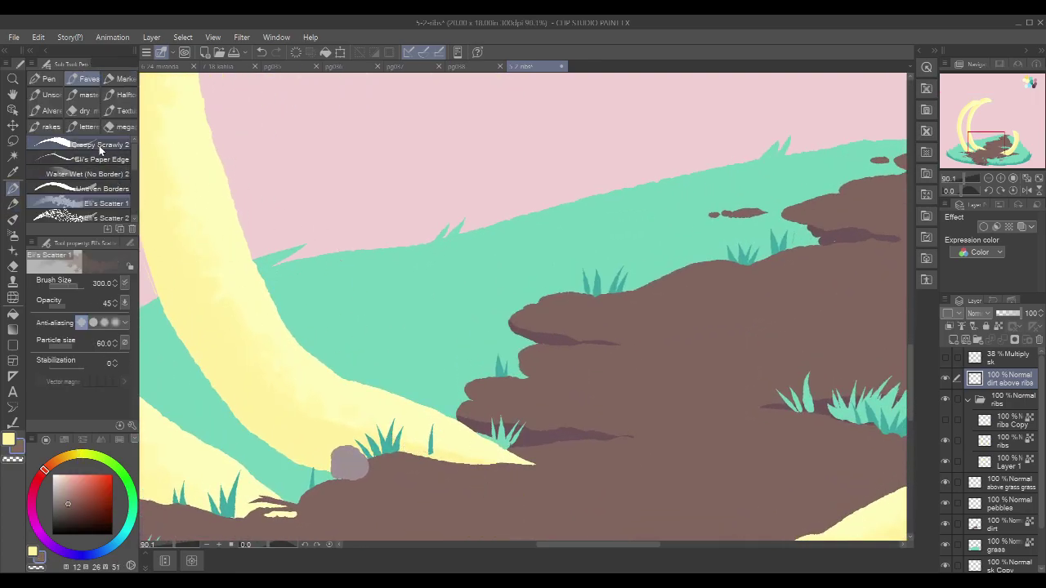
key("bracketleft")
key("bracketleft")
key("bracketleft")
key("bracketleft")
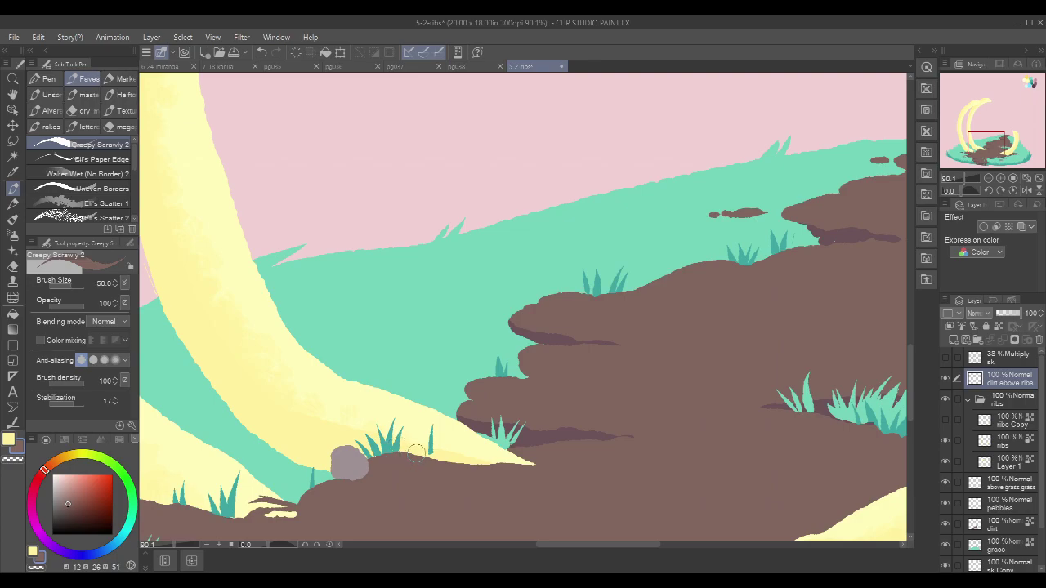
mouse_move(406, 454)
left_mouse_down()
mouse_move(482, 472)
mouse_move(434, 459)
mouse_move(536, 468)
mouse_move(435, 458)
mouse_move(473, 450)
mouse_move(498, 457)
mouse_move(432, 455)
mouse_move(532, 469)
left_mouse_up()
left_click_drag(472, 449, 516, 460)
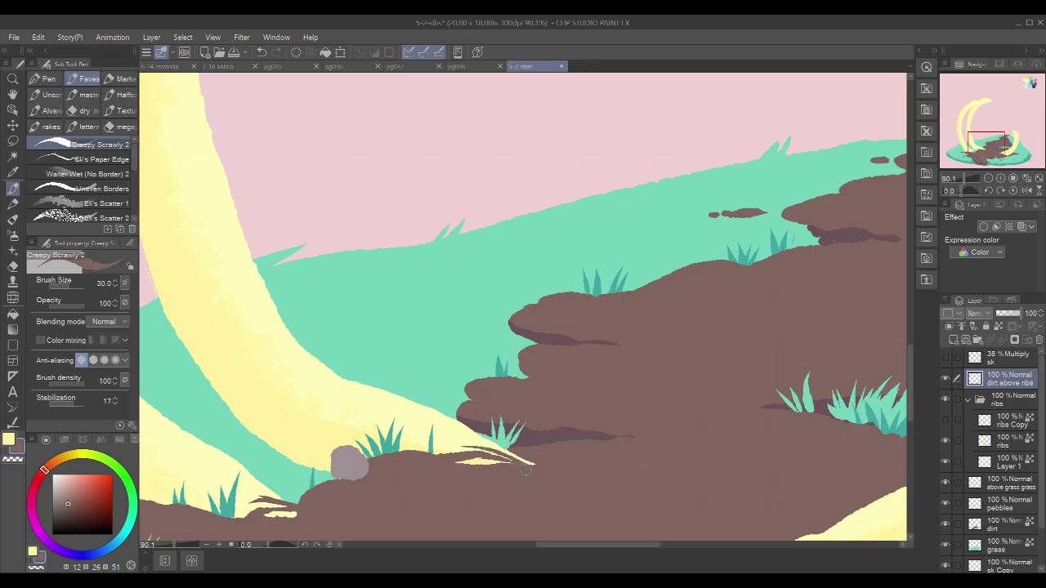
Step: Show the sk sketch layer, hide the ribs layer, and make Layer 1 the active layer
scroll(608, 367, "down", 5)
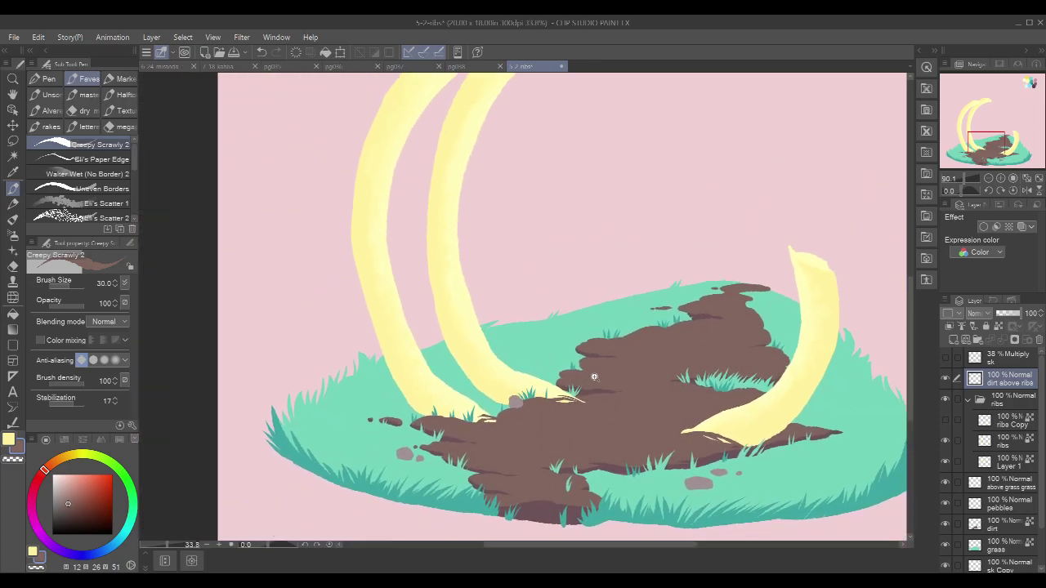
left_click_drag(819, 349, 743, 397)
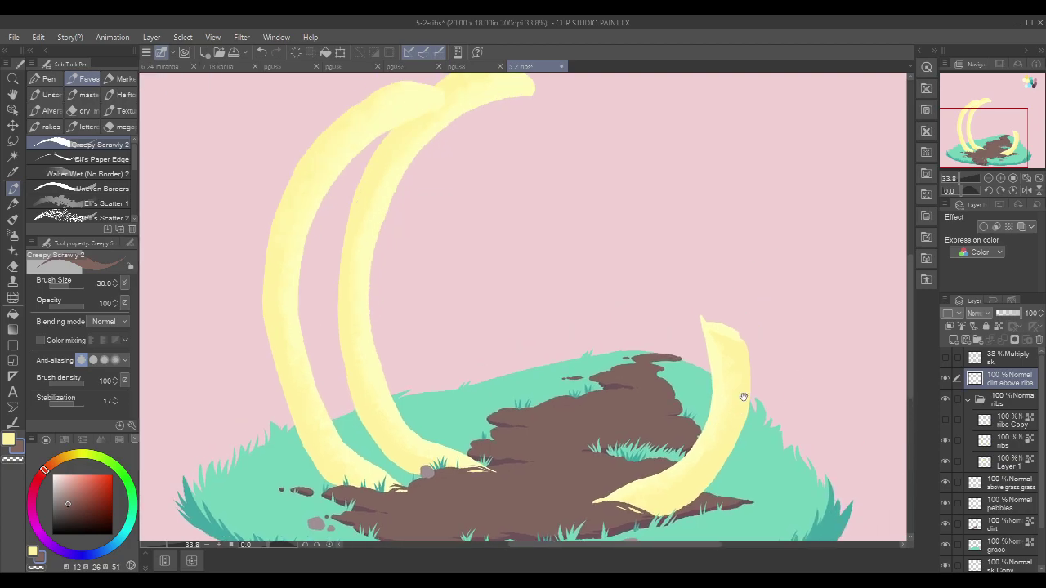
left_click(946, 358)
left_click(945, 421)
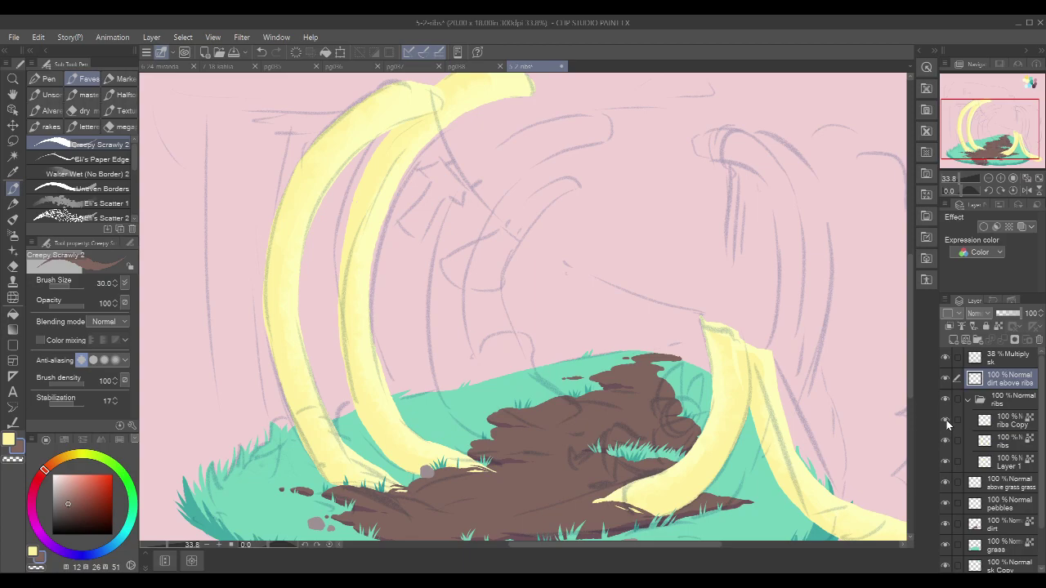
left_click(946, 441)
left_click(947, 420)
left_click(1007, 466)
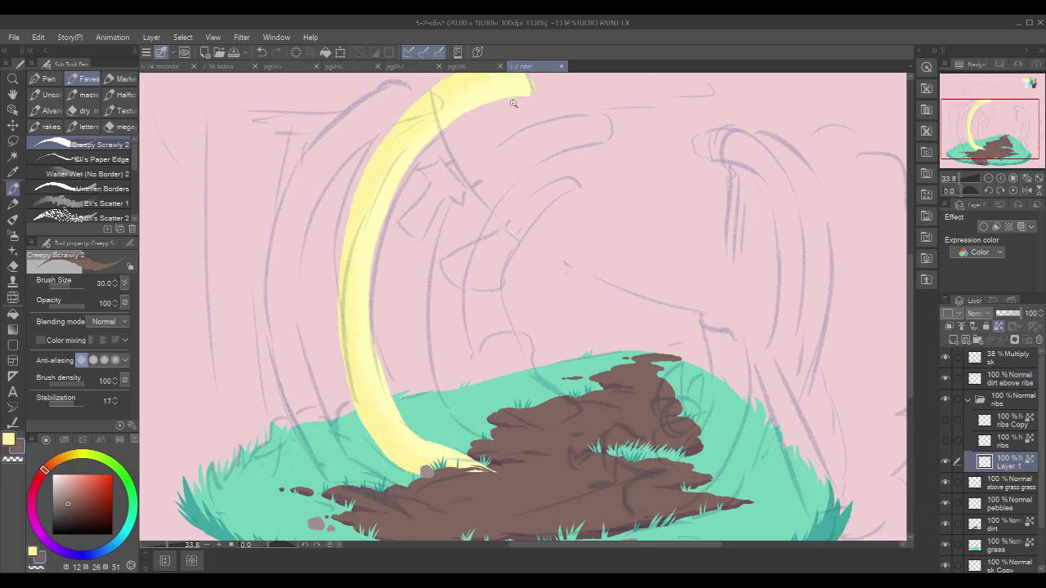
Step: Paint the upper outer edge of the right-hand rib along the sketch, using Creepy Scrawly 2 in light yellow sampled from the finished rib
scroll(516, 103, "up", 2)
left_click_drag(572, 112, 482, 285)
left_click(439, 232, "alt")
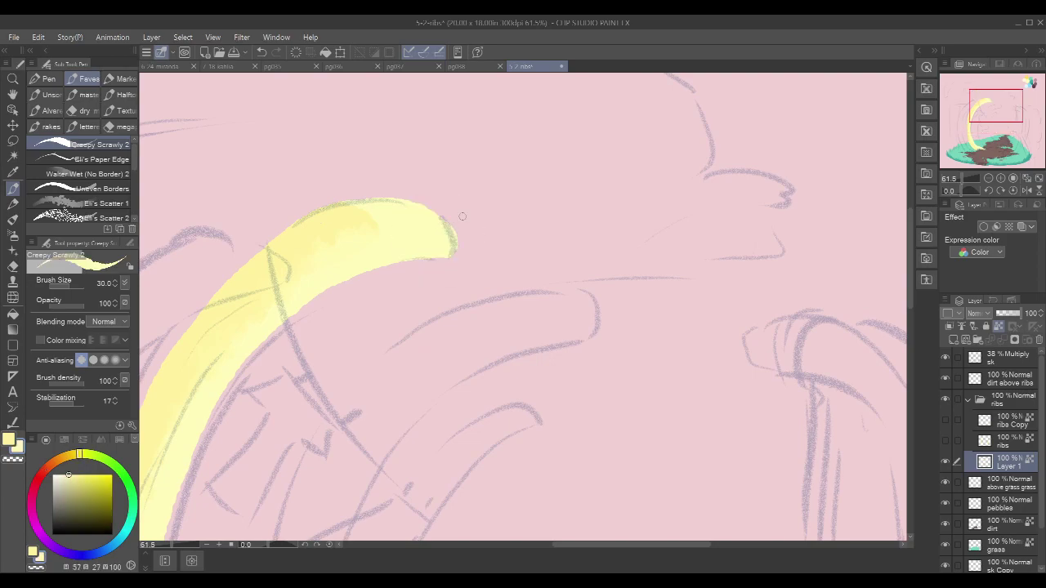
scroll(631, 203, "down", 3)
scroll(588, 245, "down", 1)
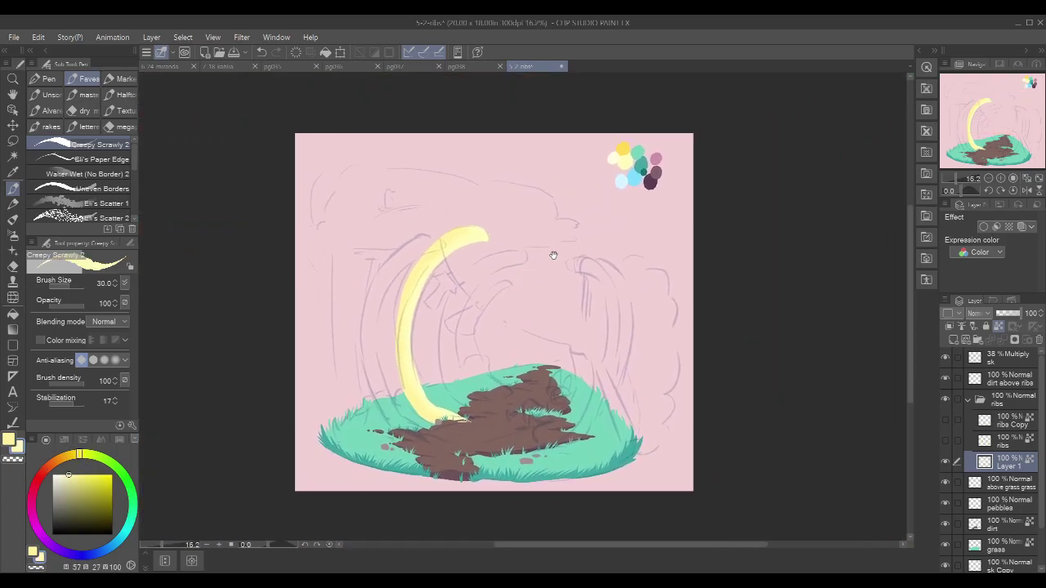
scroll(691, 365, "up", 2)
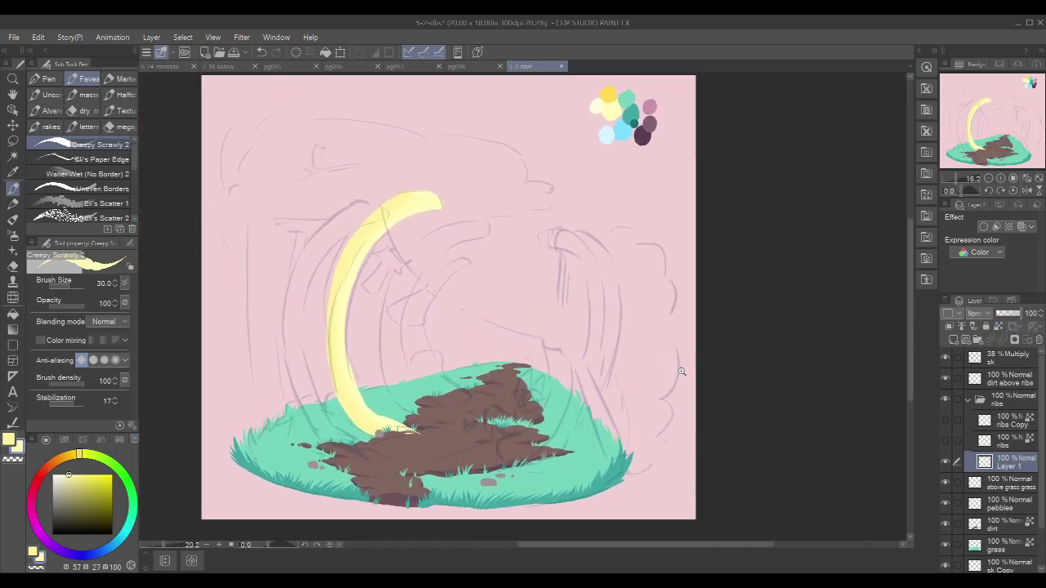
scroll(717, 362, "up", 1)
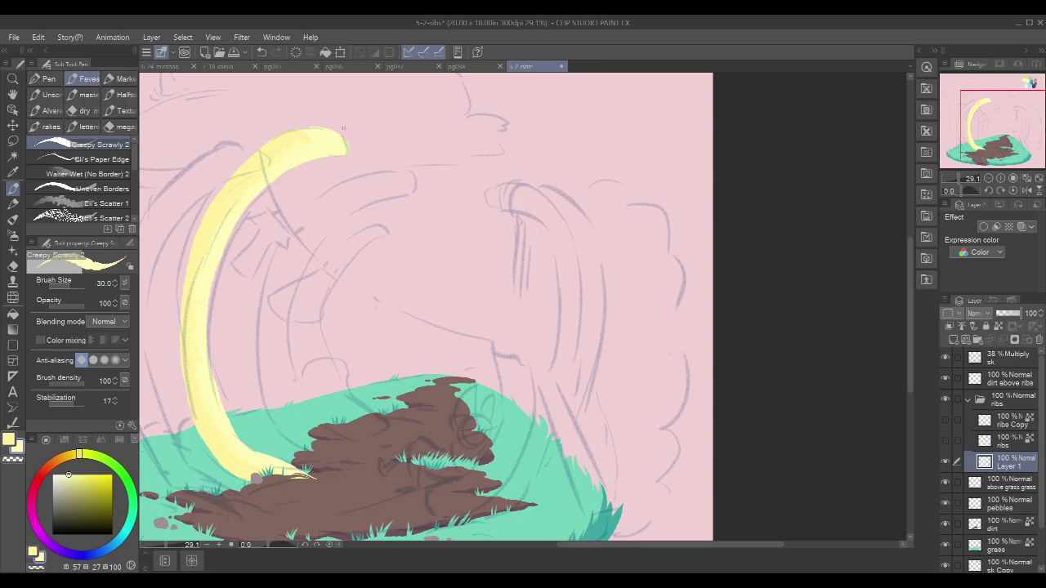
mouse_move(531, 195)
left_mouse_down()
mouse_move(574, 240)
mouse_move(585, 340)
left_mouse_up()
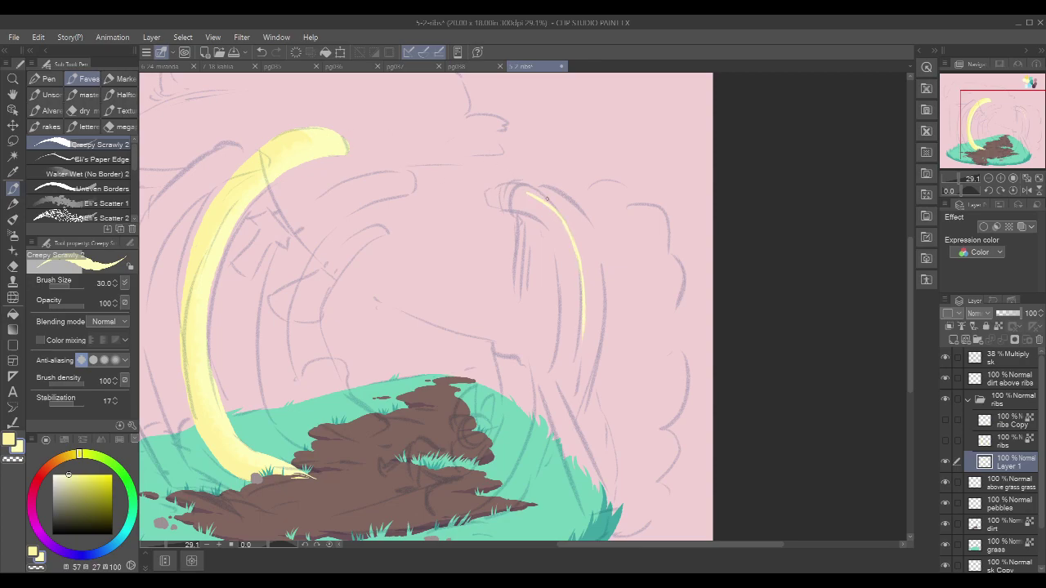
Step: Outline the right-hand rib's rounded tip and upper inner edge in light yellow, following the sketch
left_click_drag(521, 191, 490, 195)
mouse_move(494, 191)
left_mouse_down()
mouse_move(523, 220)
mouse_move(495, 190)
mouse_move(496, 218)
left_mouse_up()
mouse_move(497, 215)
left_mouse_down()
mouse_move(527, 221)
mouse_move(512, 215)
mouse_move(550, 249)
left_mouse_up()
key("ctrl+z")
mouse_move(517, 218)
left_mouse_down()
mouse_move(556, 265)
mouse_move(540, 219)
mouse_move(547, 239)
mouse_move(525, 222)
mouse_move(563, 268)
mouse_move(556, 252)
mouse_move(545, 235)
mouse_move(564, 299)
left_mouse_up()
left_click_drag(650, 315, 677, 291)
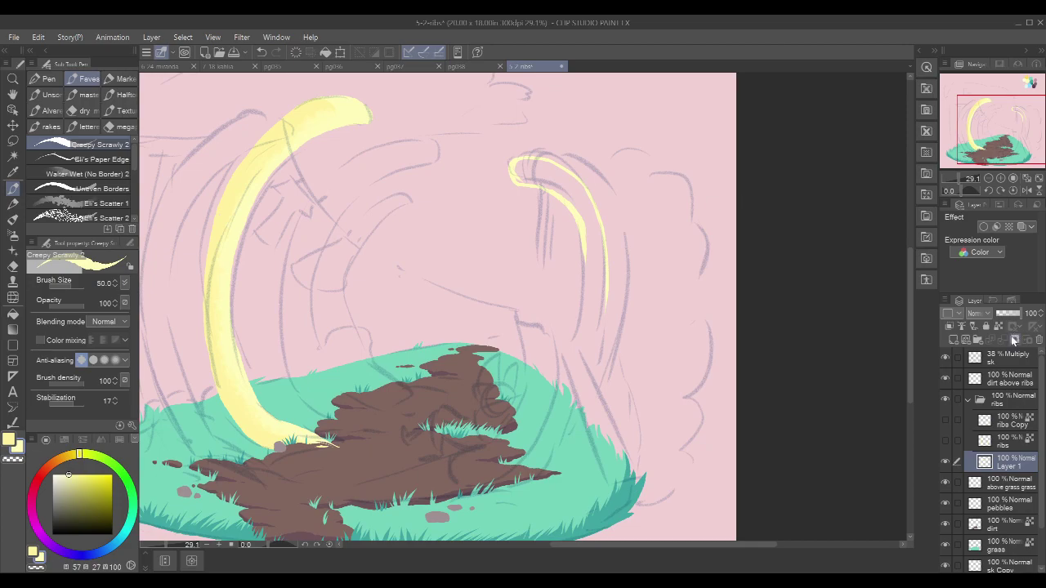
Step: Show the ribs layer together with the new rib outline, keeping the ribs Copy layer hidden
left_click(945, 441)
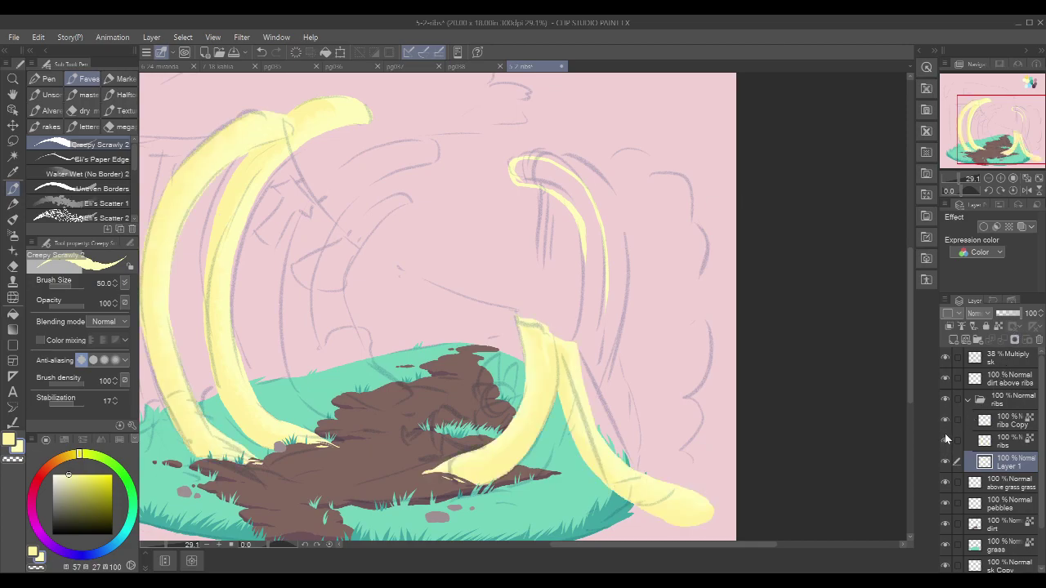
left_click(944, 437)
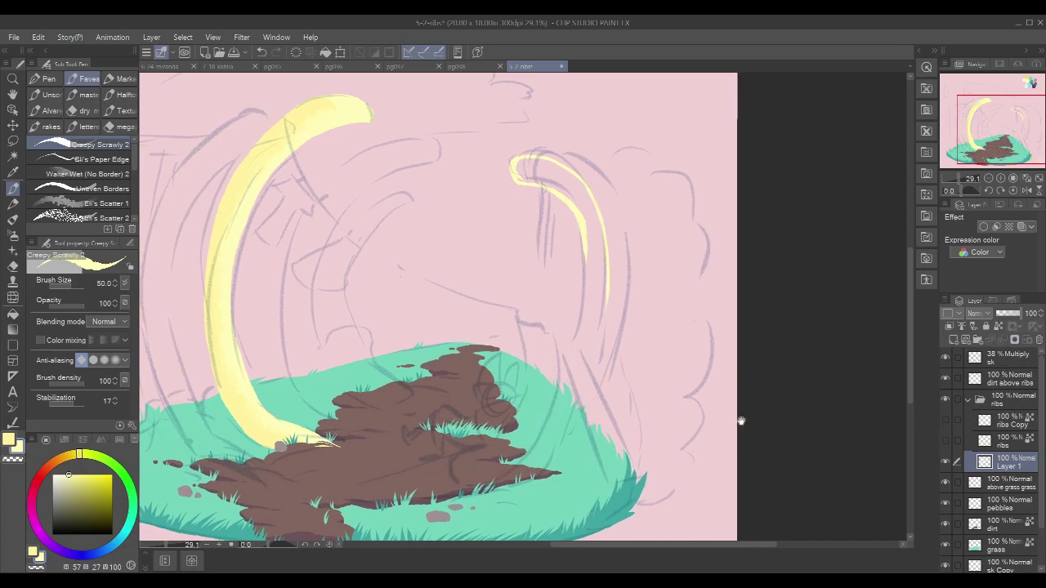
left_click_drag(740, 420, 755, 408)
left_click(945, 441)
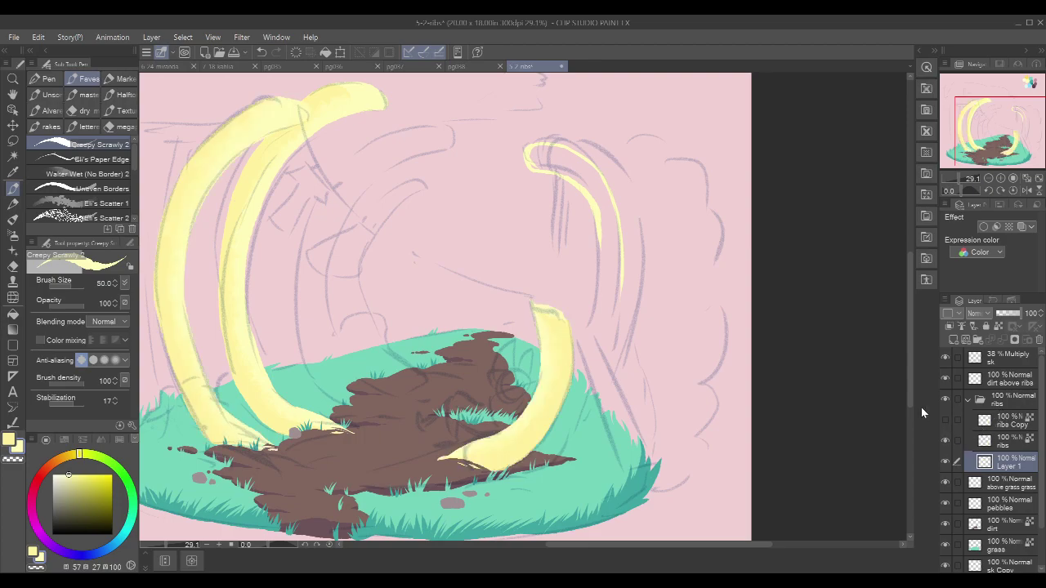
scroll(593, 357, "up", 2)
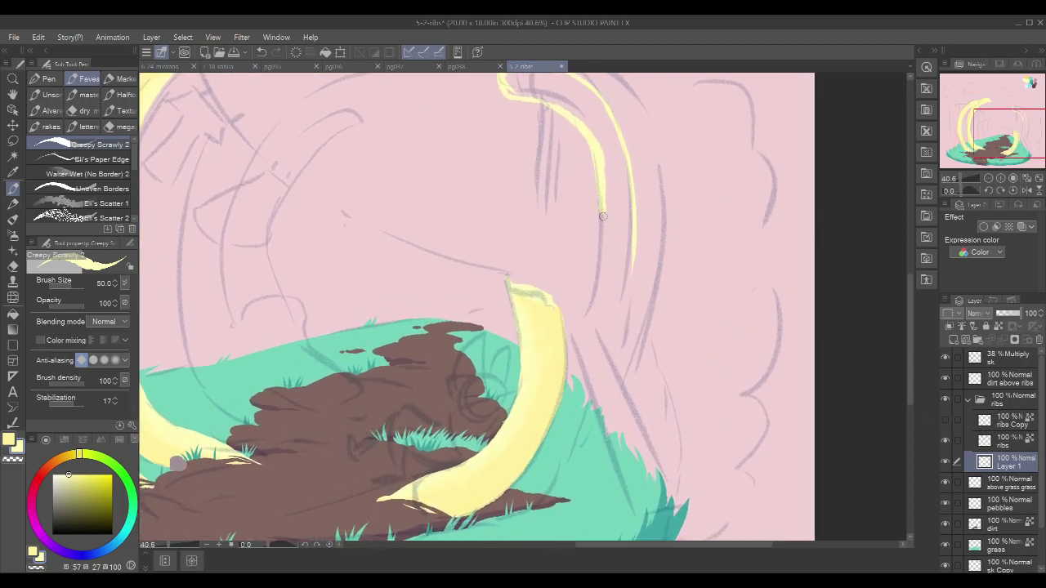
Step: Paint the right-hand rib's tip in the dirt and extend its inner and outer edges down to the ground, with the ribs layer hidden
left_click_drag(645, 315, 710, 276)
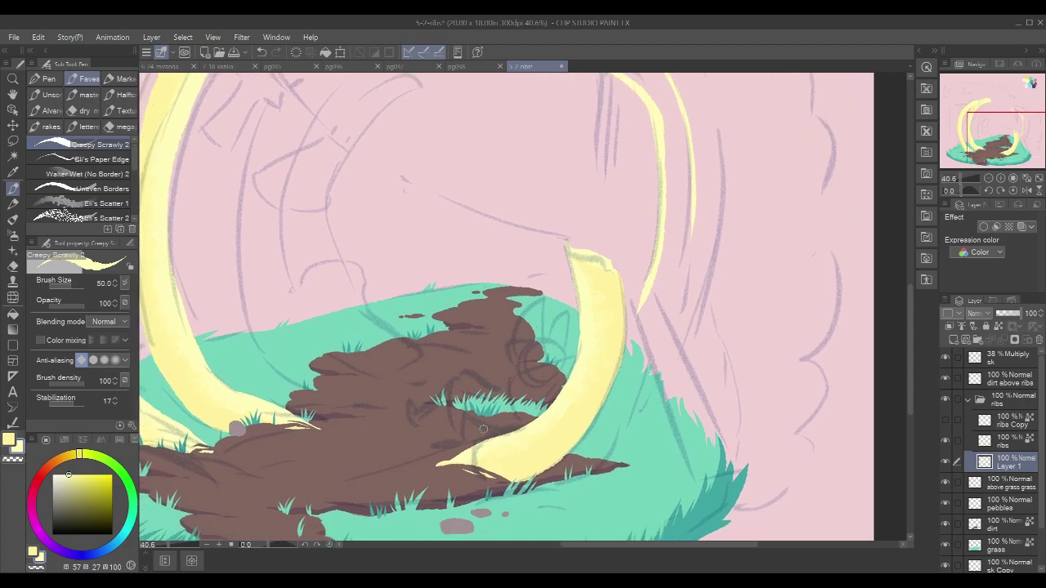
left_click_drag(490, 428, 531, 431)
left_click(945, 440)
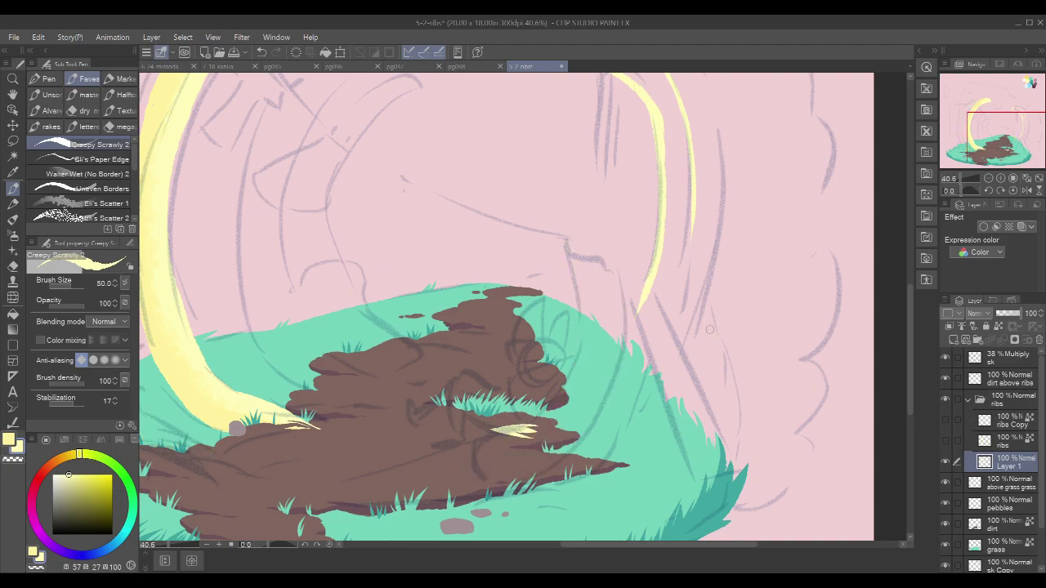
mouse_move(646, 285)
left_mouse_down()
mouse_move(609, 364)
mouse_move(539, 418)
mouse_move(500, 430)
left_mouse_up()
mouse_move(692, 193)
left_mouse_down()
mouse_move(665, 343)
mouse_move(630, 399)
left_mouse_up()
mouse_move(657, 362)
left_mouse_down()
mouse_move(620, 411)
mouse_move(564, 442)
left_mouse_up()
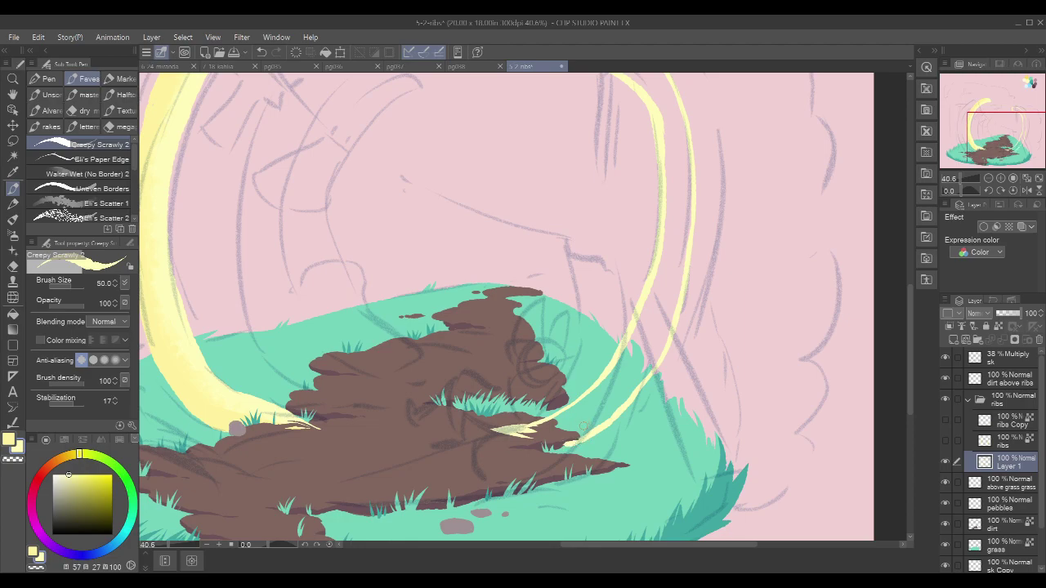
Step: Close the right-hand rib's outline at the dirt and fill the enclosed shape with light yellow
scroll(623, 424, "up", 1)
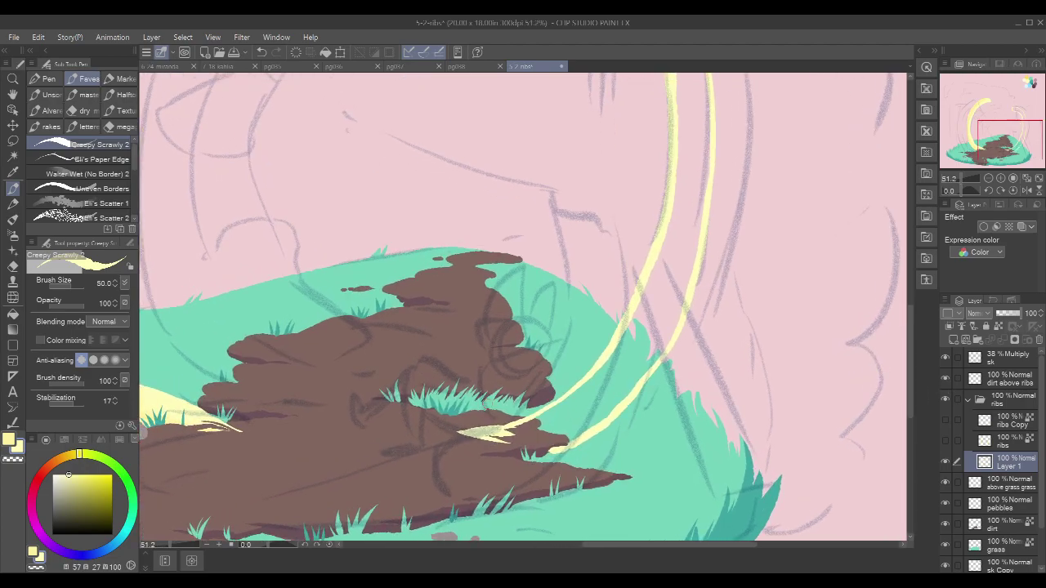
left_click_drag(472, 433, 554, 448)
key("g")
left_click(670, 308)
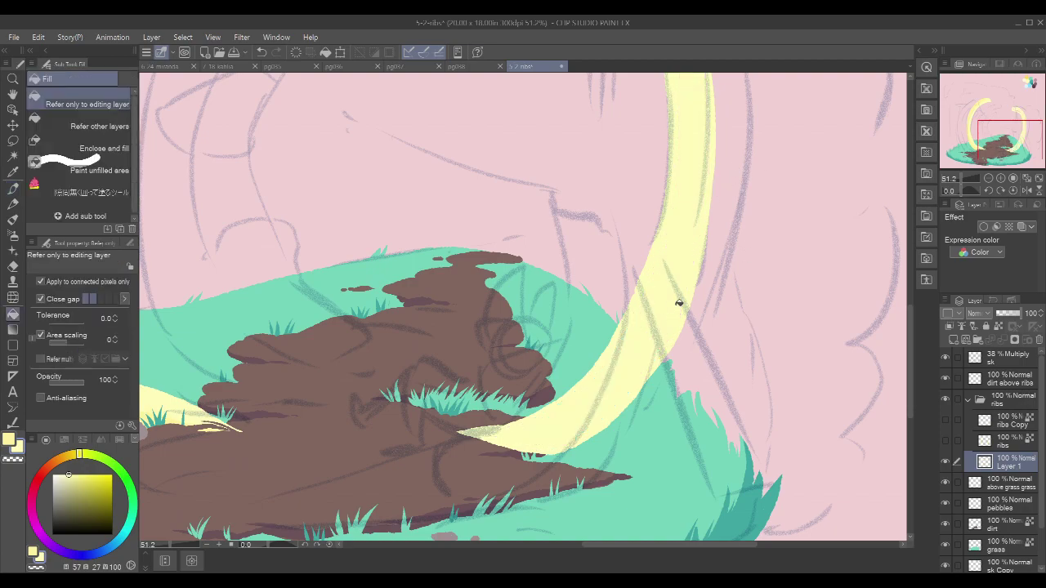
key("p")
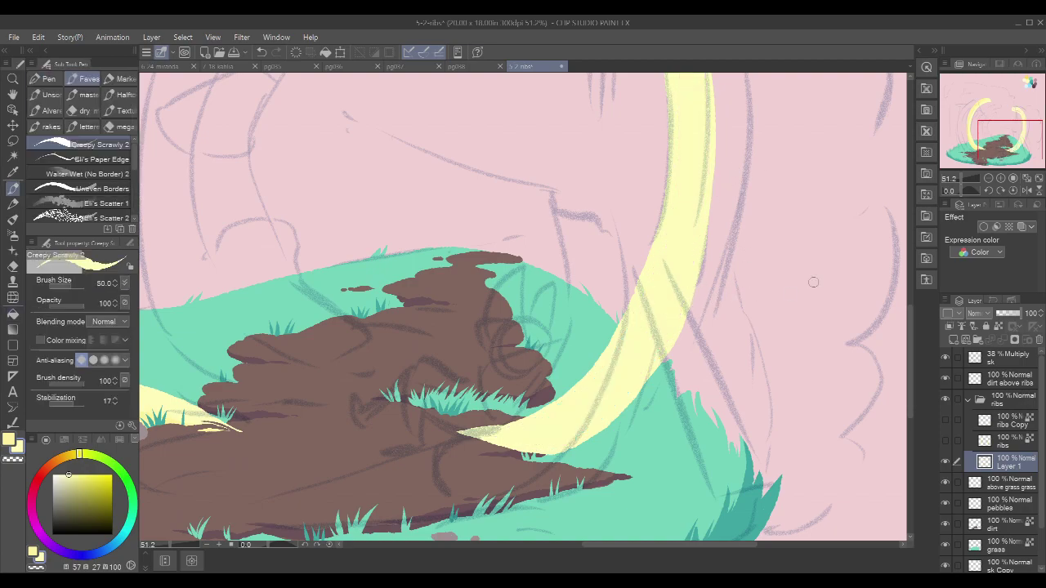
Step: Show the ribs layer with the newly filled rib and hide the sk sketch layer
left_click(945, 441)
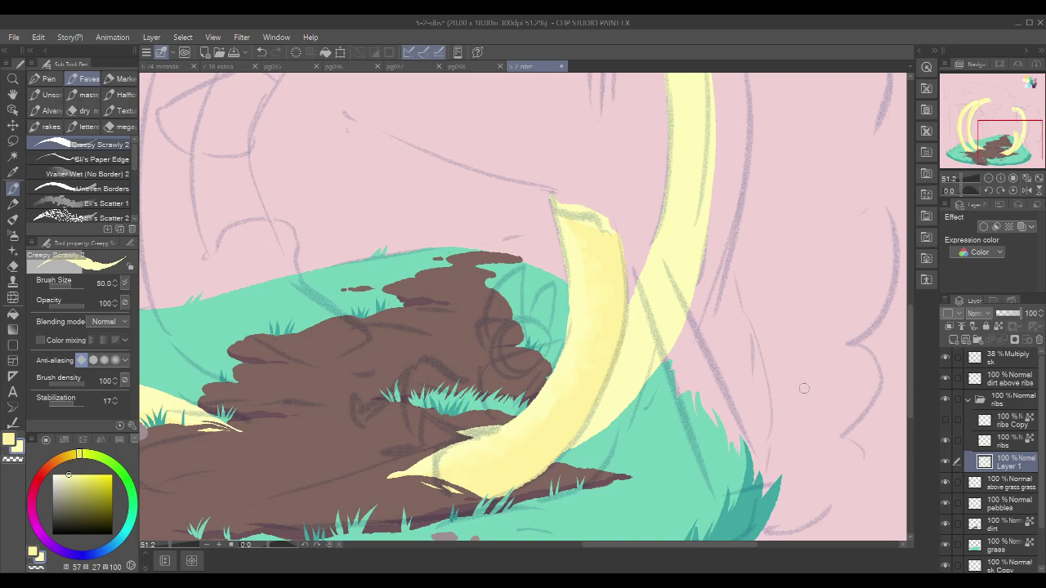
scroll(790, 377, "down", 5)
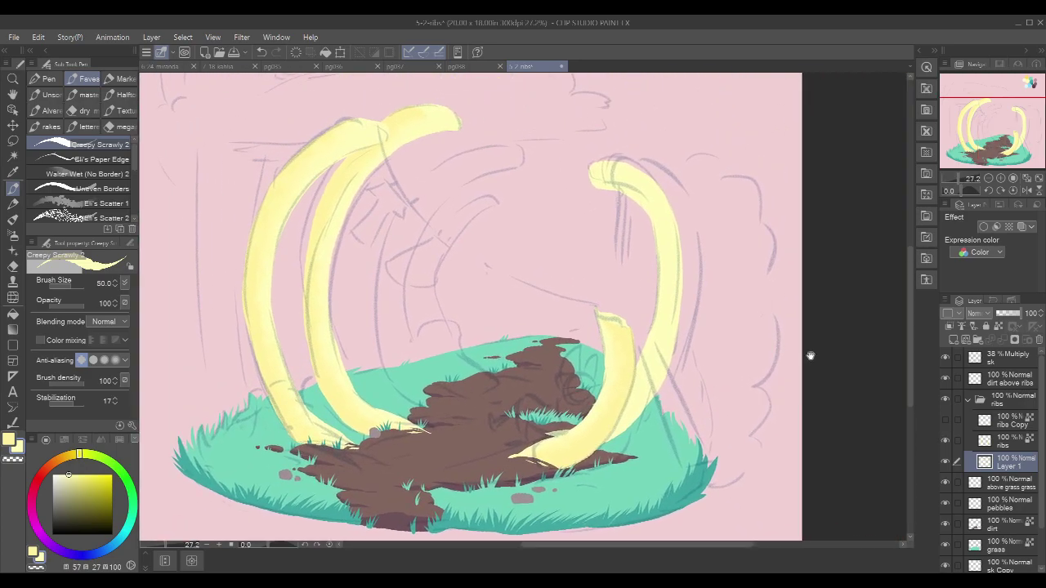
left_click(945, 357)
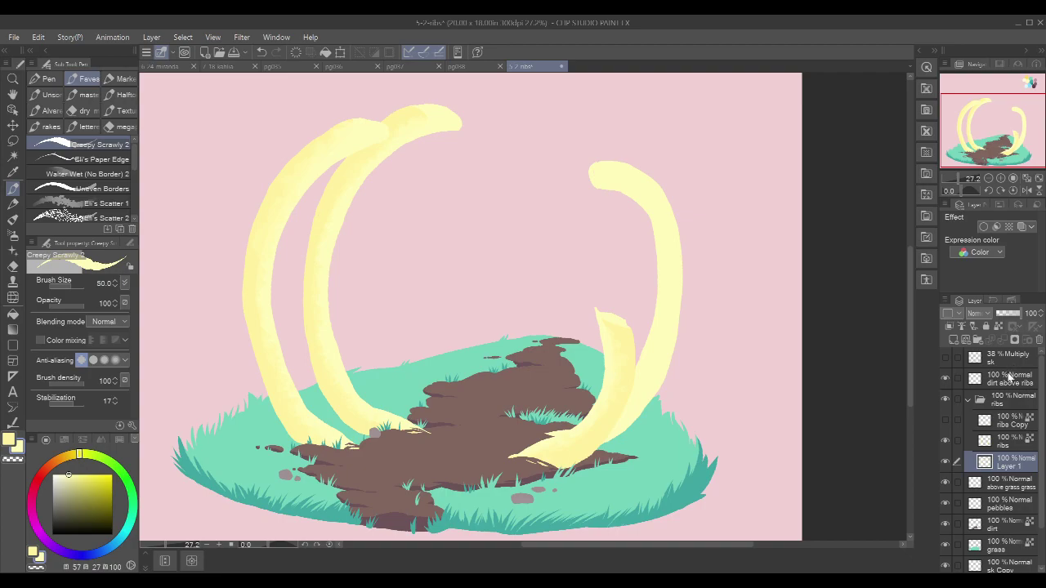
Step: Refine the right-hand rib's contour, shaping its rounded tip in light yellow and trimming uneven inner and outer edges with the transparent colour
left_click_drag(709, 310, 662, 336)
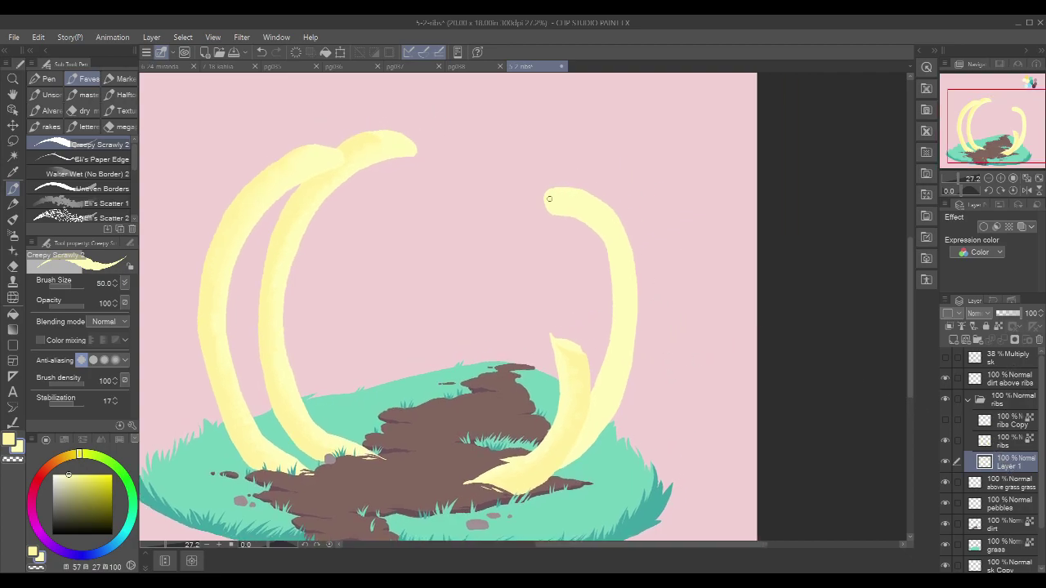
key("c")
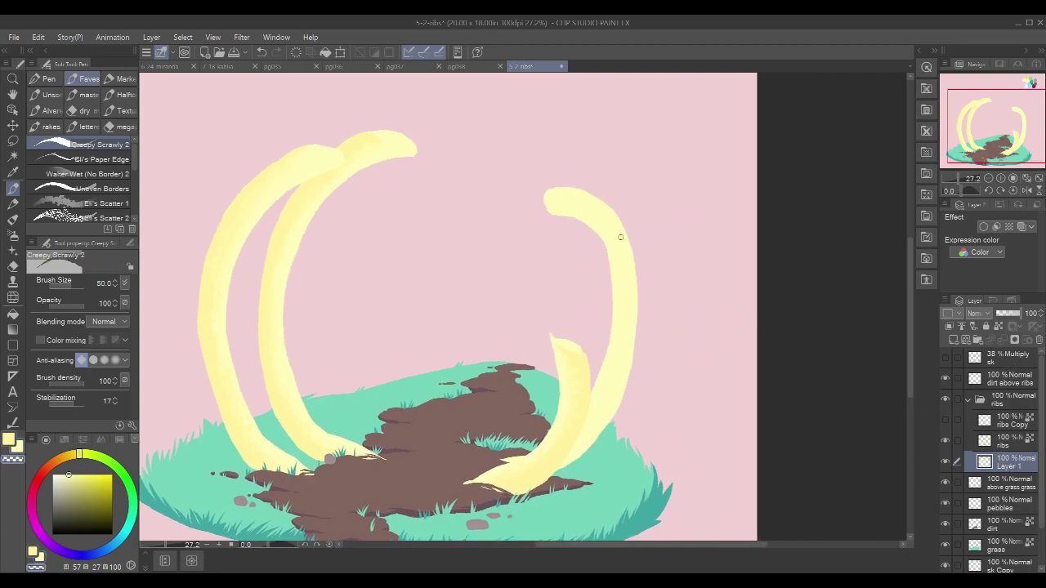
left_click_drag(637, 346, 607, 430)
key("c")
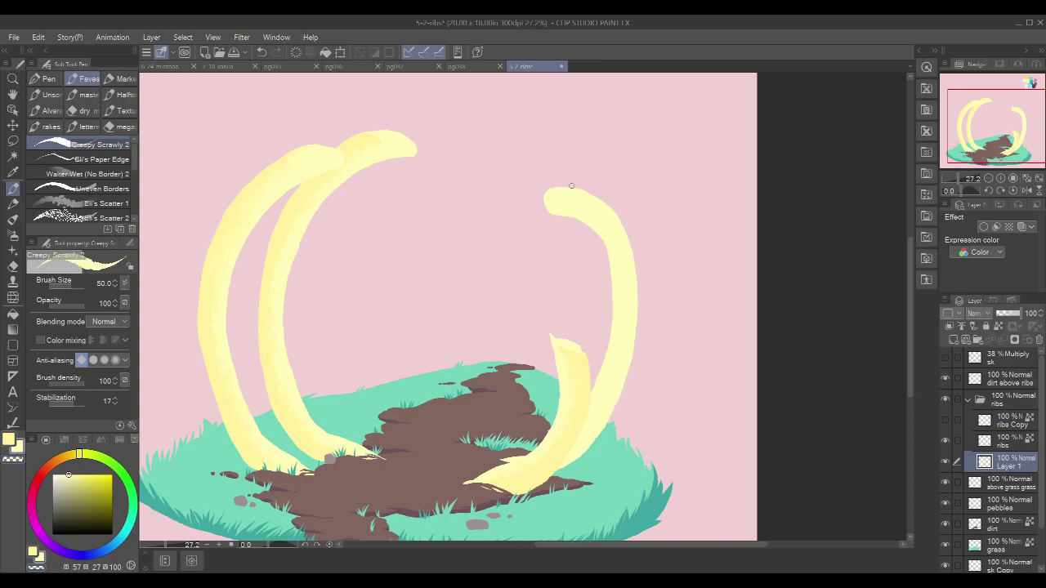
left_click(615, 186)
mouse_move(533, 194)
left_mouse_down()
mouse_move(577, 222)
mouse_move(523, 216)
mouse_move(570, 235)
left_mouse_up()
key("c")
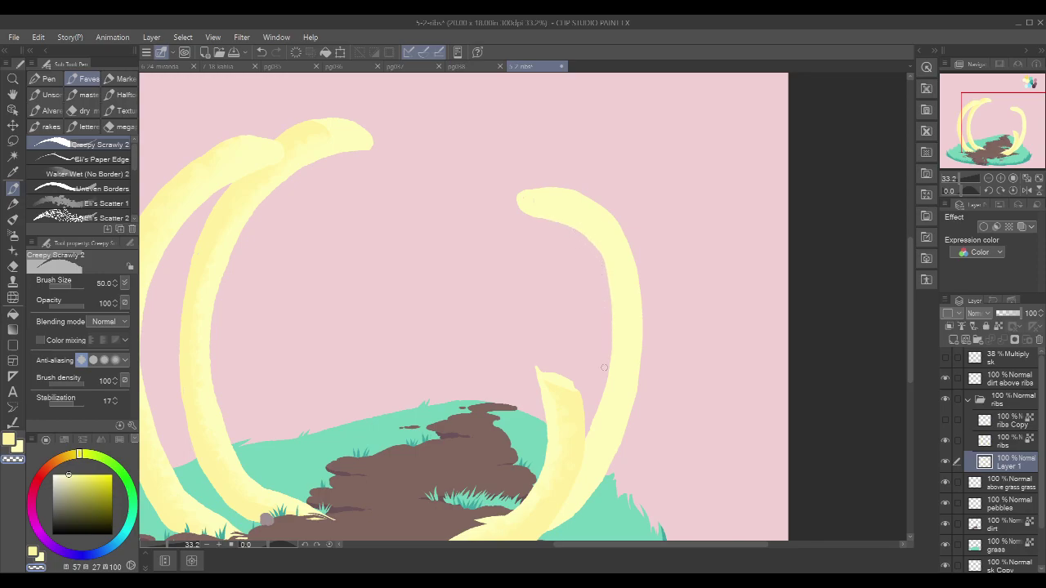
mouse_move(599, 358)
left_mouse_down()
mouse_move(624, 343)
mouse_move(622, 288)
left_mouse_up()
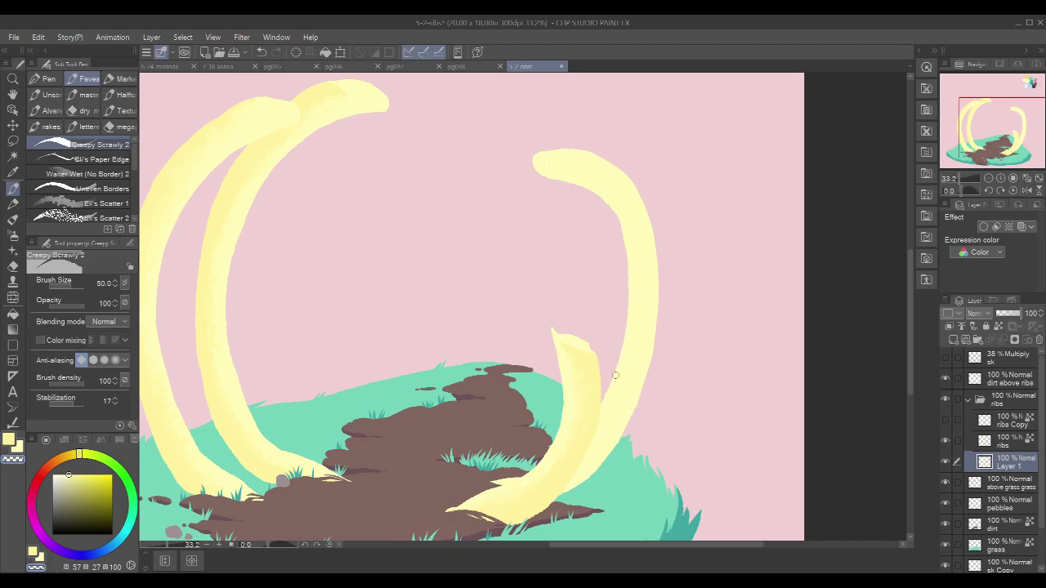
Step: Lock transparent pixels on Layer 1 and outline the shaded area of the right-hand rib in darker yellow
left_click(1014, 326)
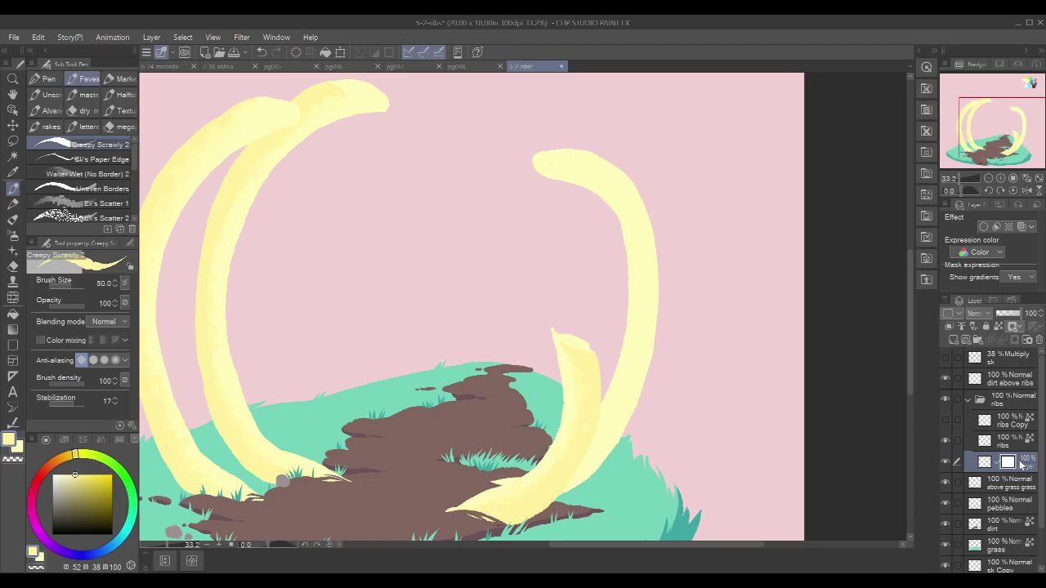
key("ctrl+z")
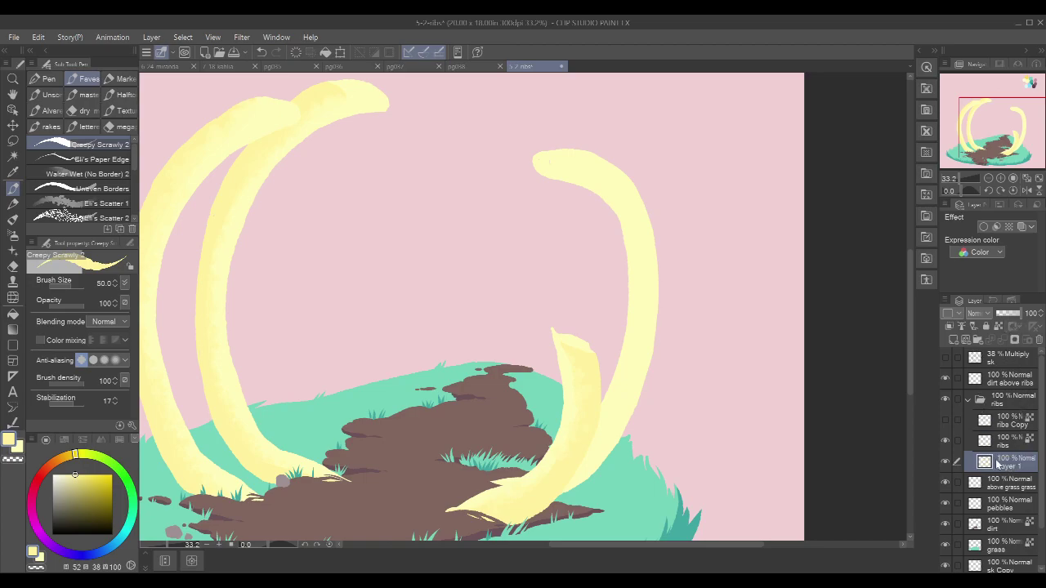
left_click(998, 326)
key("ctrl+z")
left_click_drag(561, 173, 550, 163)
left_click_drag(658, 338, 671, 299)
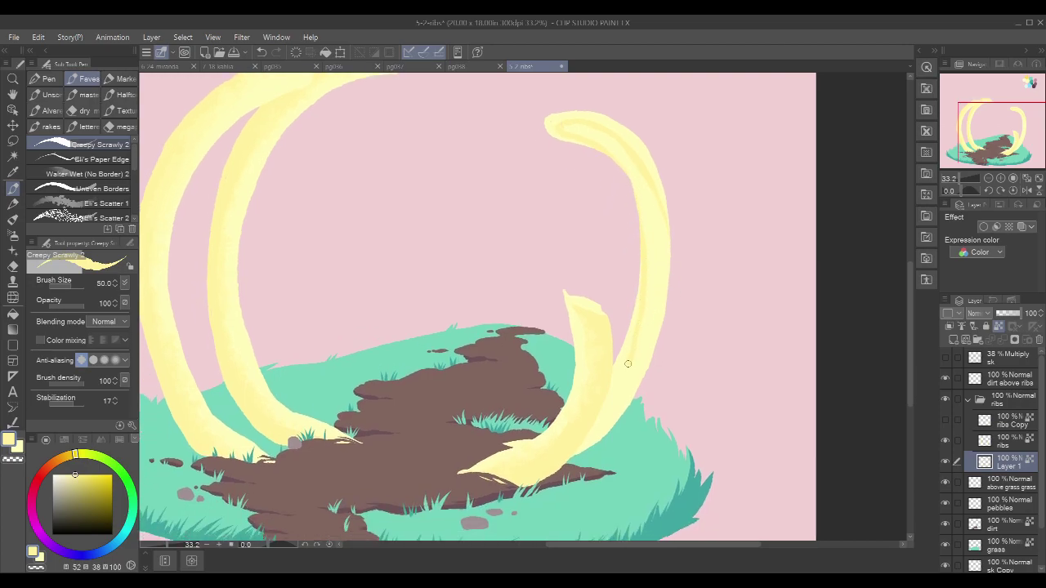
Step: Hide the ribs layer and fill the outlined shadow area of the right-hand rib with the darker yellow
left_click(946, 441)
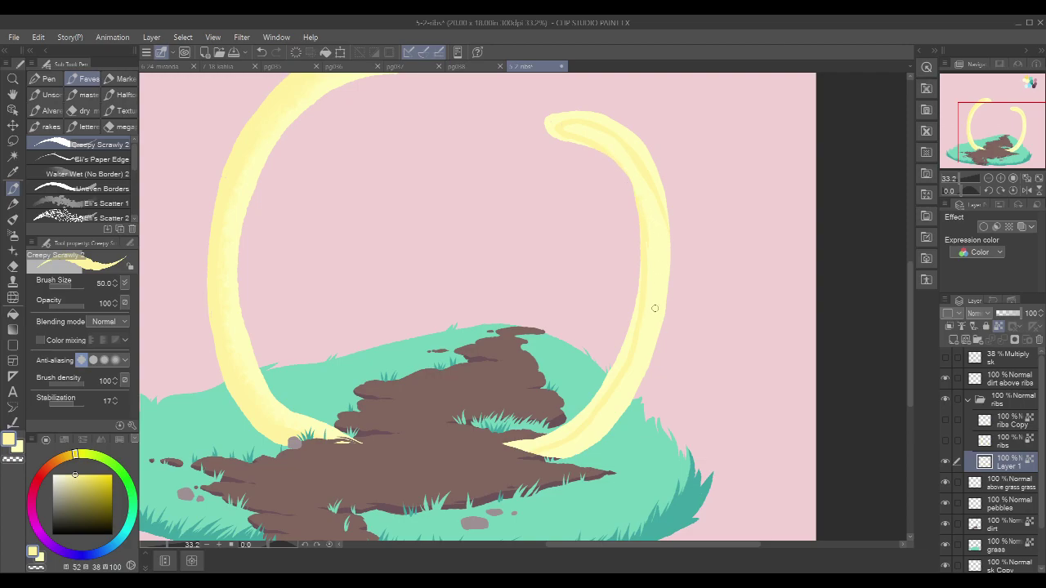
key("g")
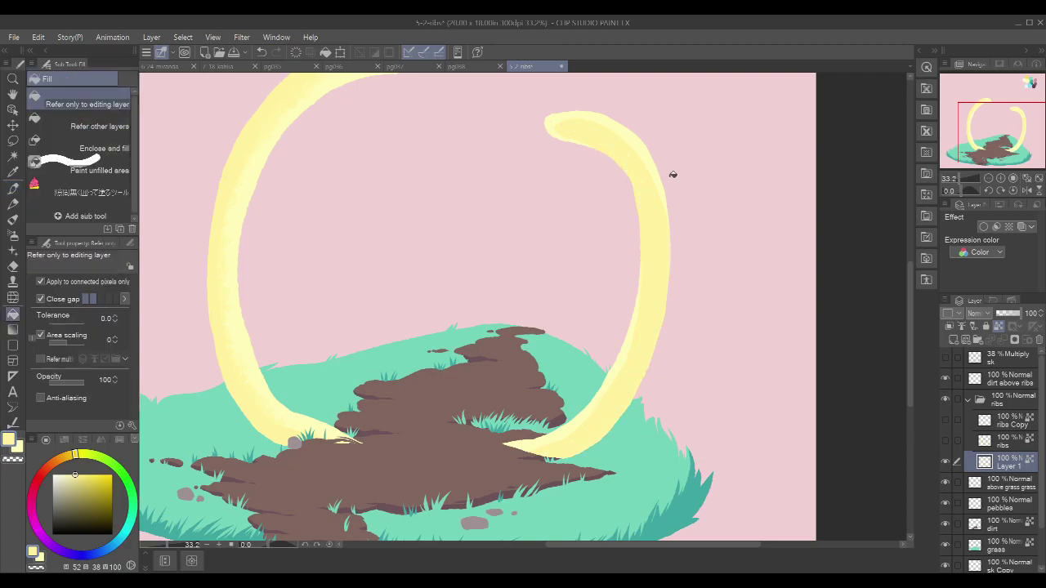
key("p")
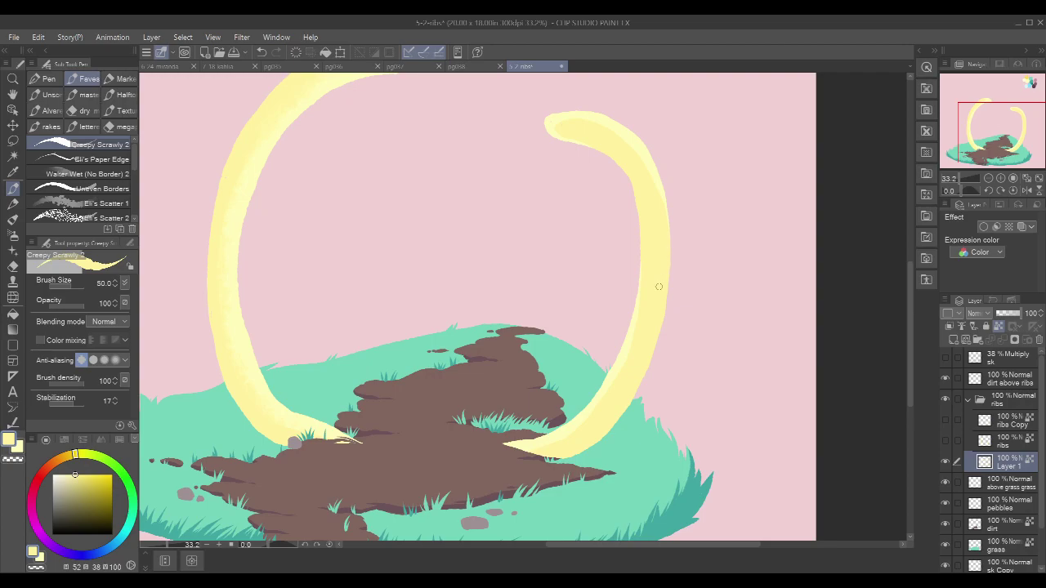
Step: Blend the boundary between the right-hand rib's light and dark yellows with Eli's Scatter 1
left_click(106, 203)
key("x")
mouse_move(589, 403)
left_mouse_down()
mouse_move(538, 444)
mouse_move(606, 356)
left_mouse_up()
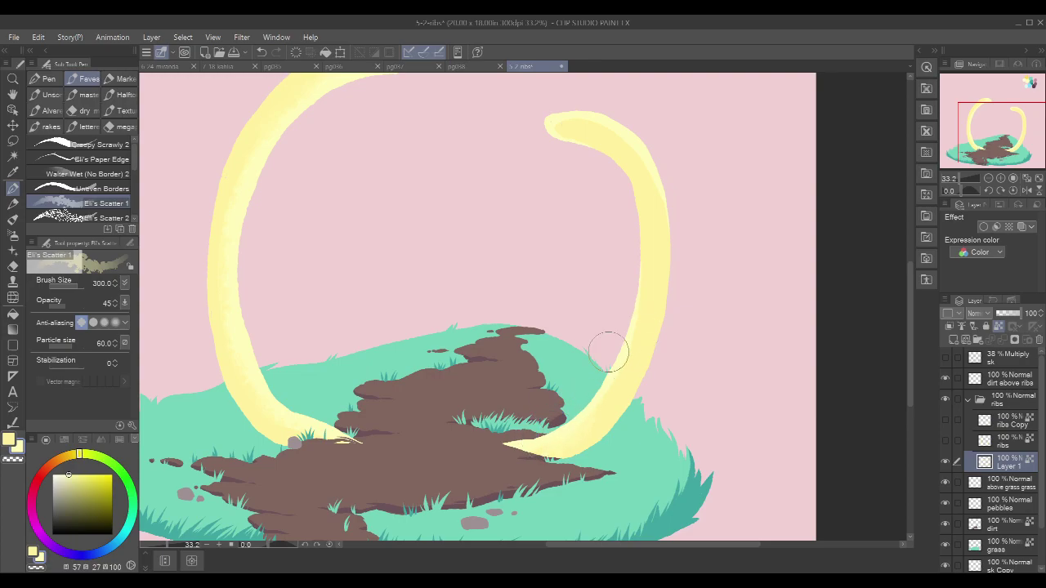
left_click_drag(626, 147, 596, 192)
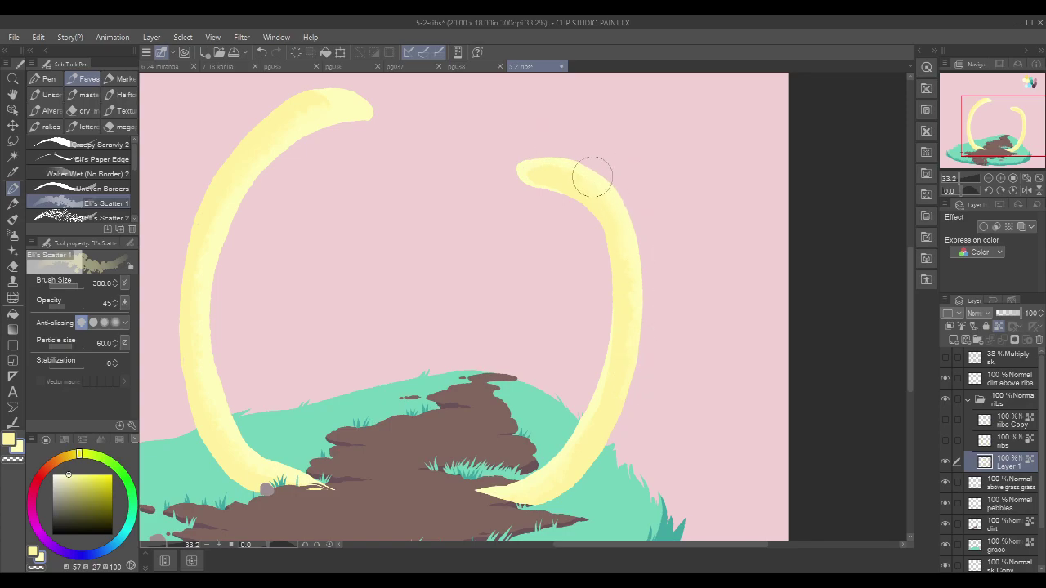
left_click(613, 342, "alt")
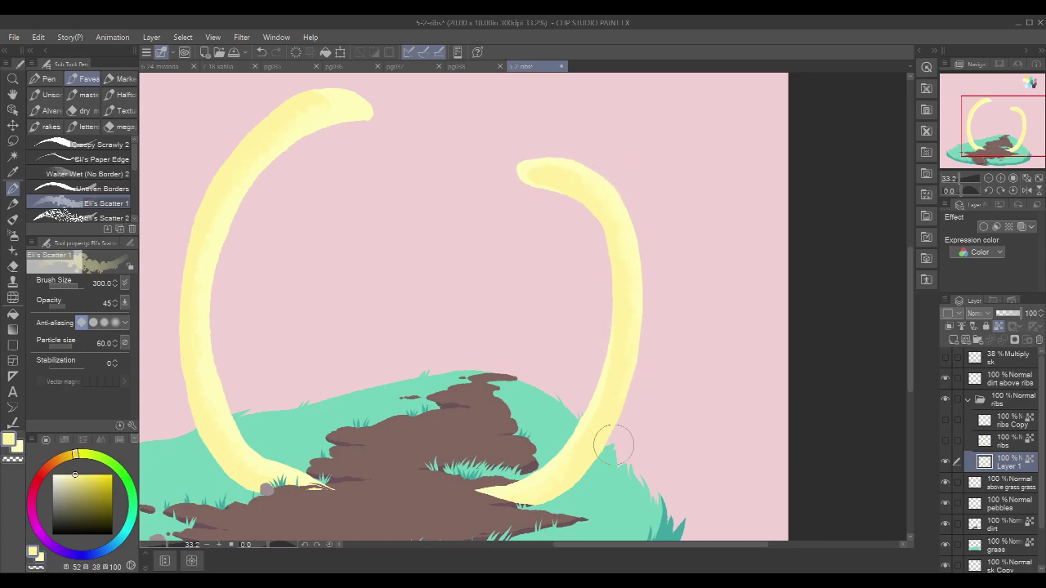
Step: Show the ribs and ribs Copy layers together with the newly shaded rib
left_click(947, 440)
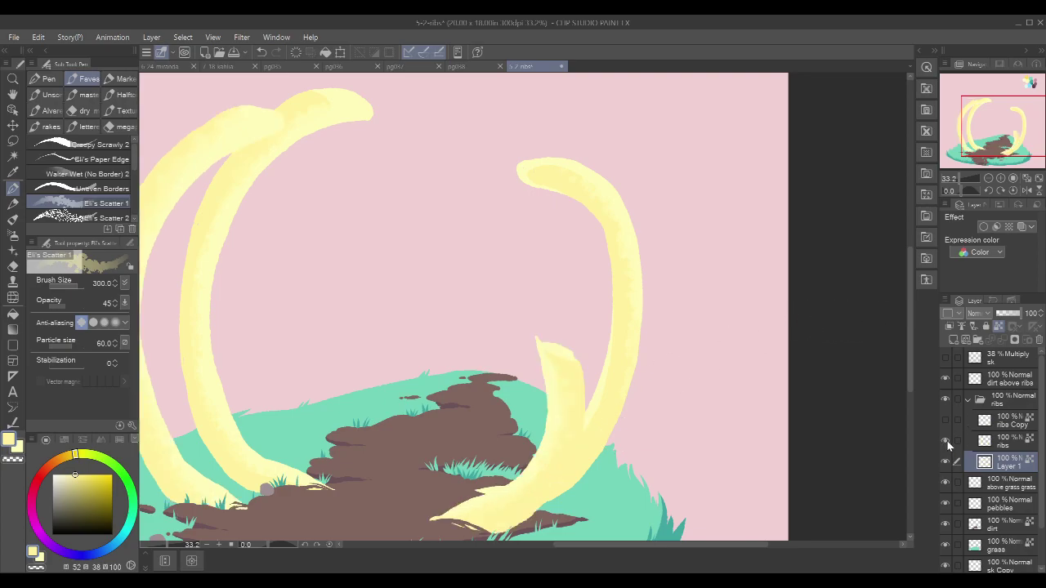
left_click(945, 419)
scroll(756, 374, "down", 2)
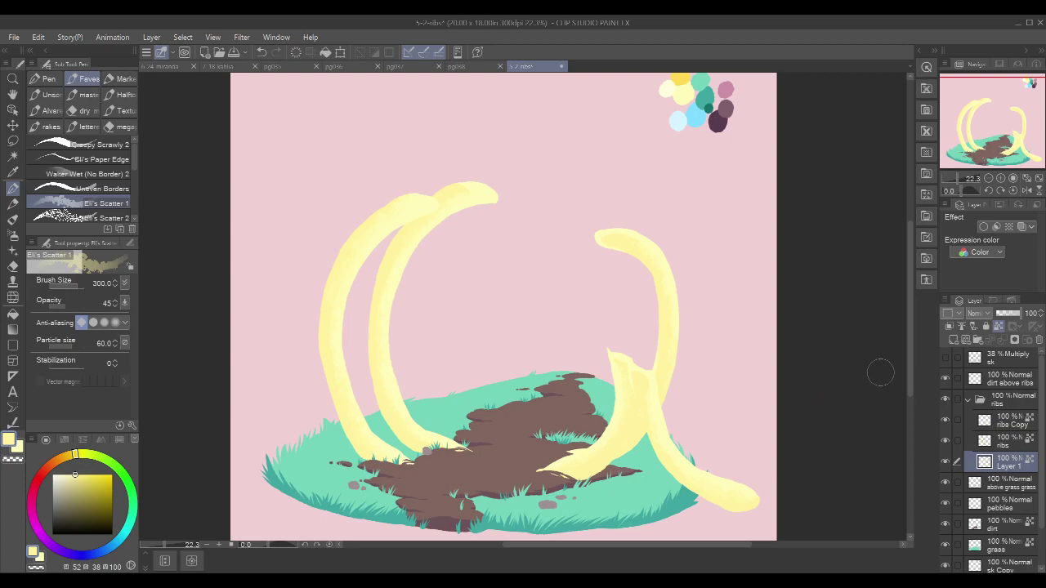
Step: Unlock transparent pixels on Layer 1 and touch up the rib's base in the dirt with Creepy Scrawly 2 at brush size 25
left_click(1000, 324)
key("p")
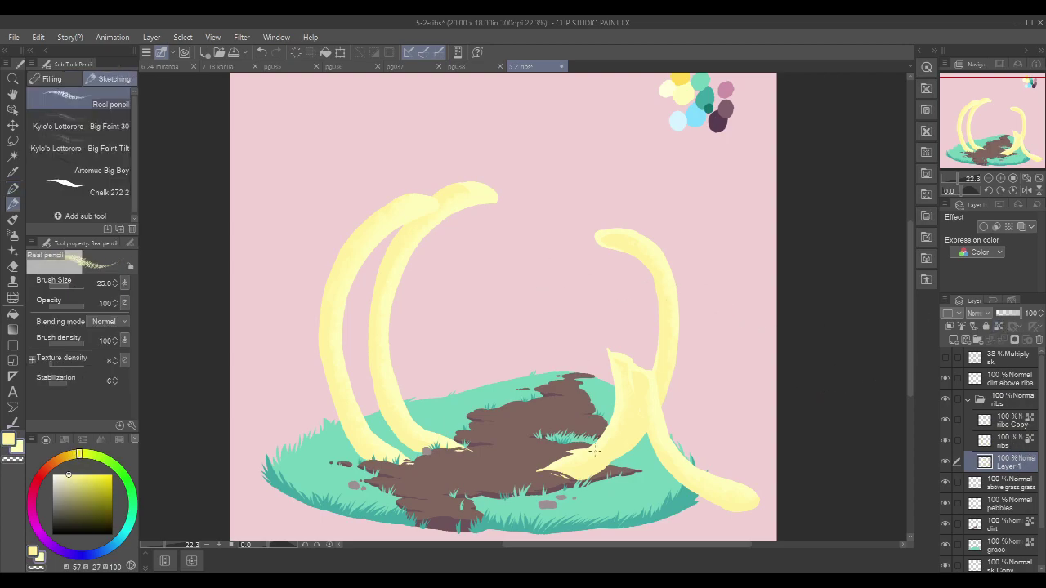
scroll(572, 451, "up", 5)
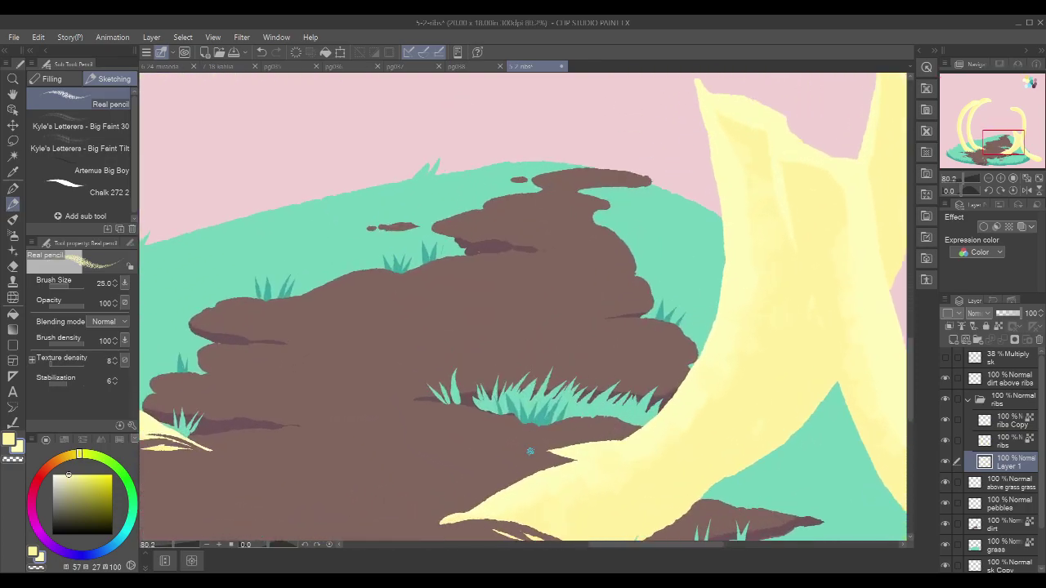
key("p")
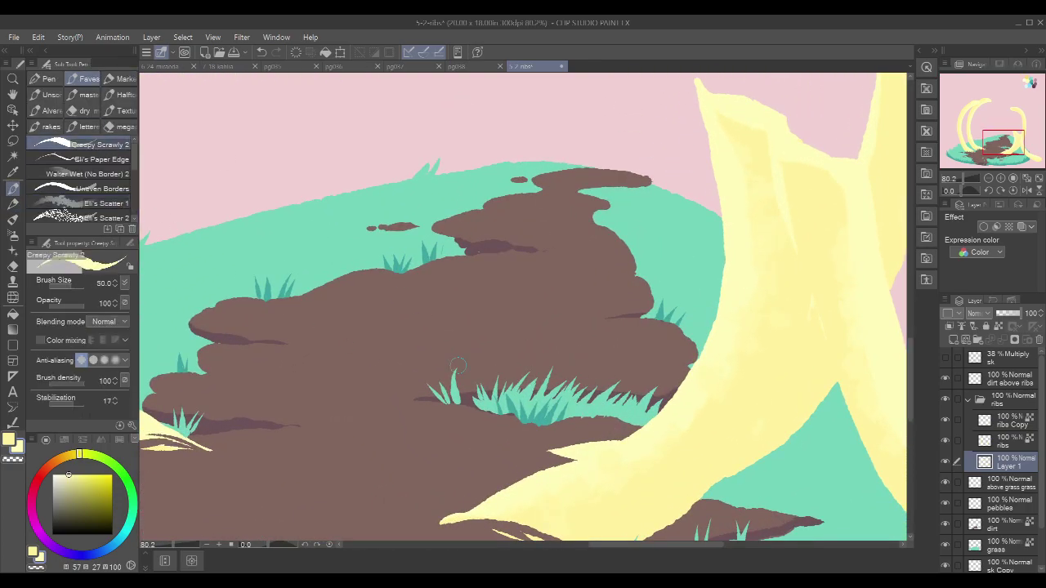
key("bracketleft")
key("bracketleft")
key("bracketleft")
left_click_drag(517, 453, 549, 459)
scroll(763, 255, "down", 3)
scroll(763, 255, "down", 3)
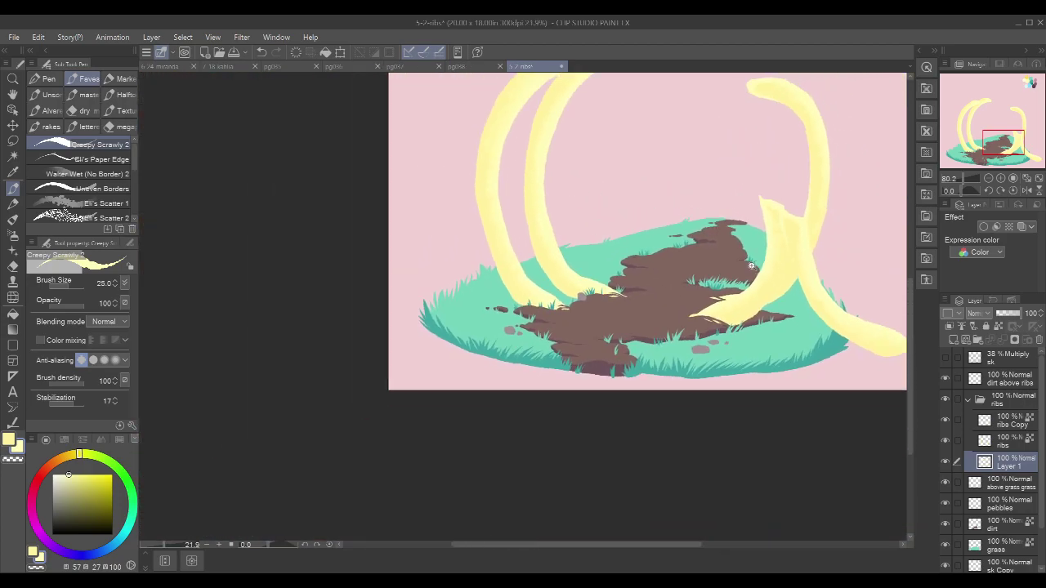
Step: Show the sk sketch layer and add a new raster layer beneath Layer 1 in the ribs folder
left_click_drag(717, 270, 713, 277)
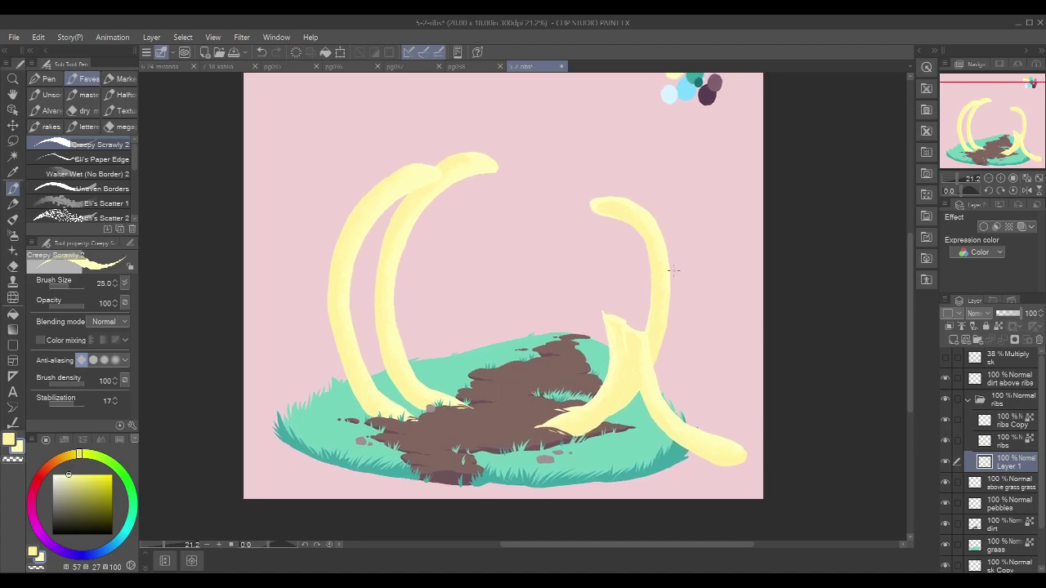
left_click(945, 358)
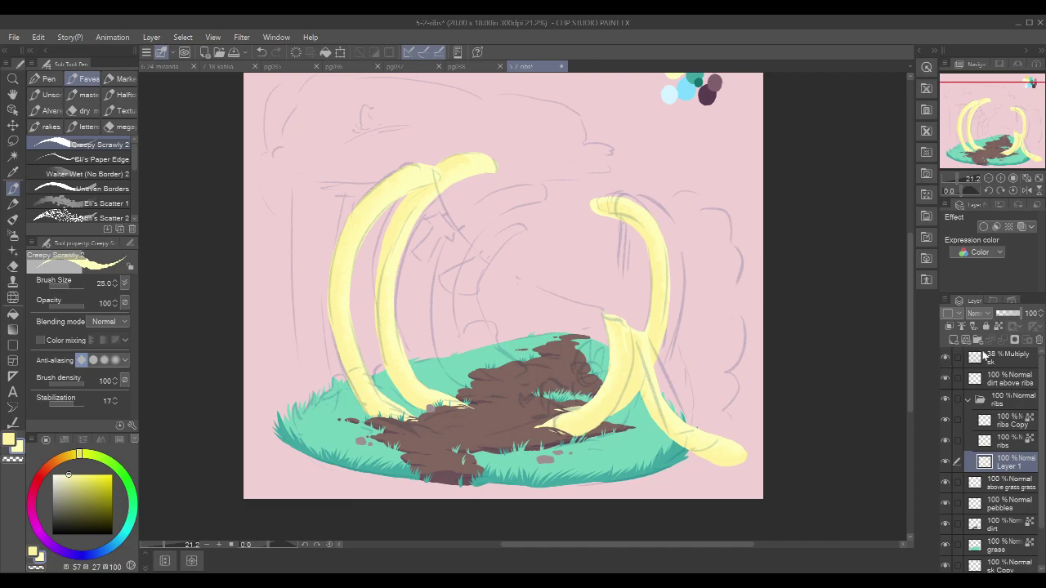
left_click(951, 339)
left_click_drag(1007, 464, 1013, 488)
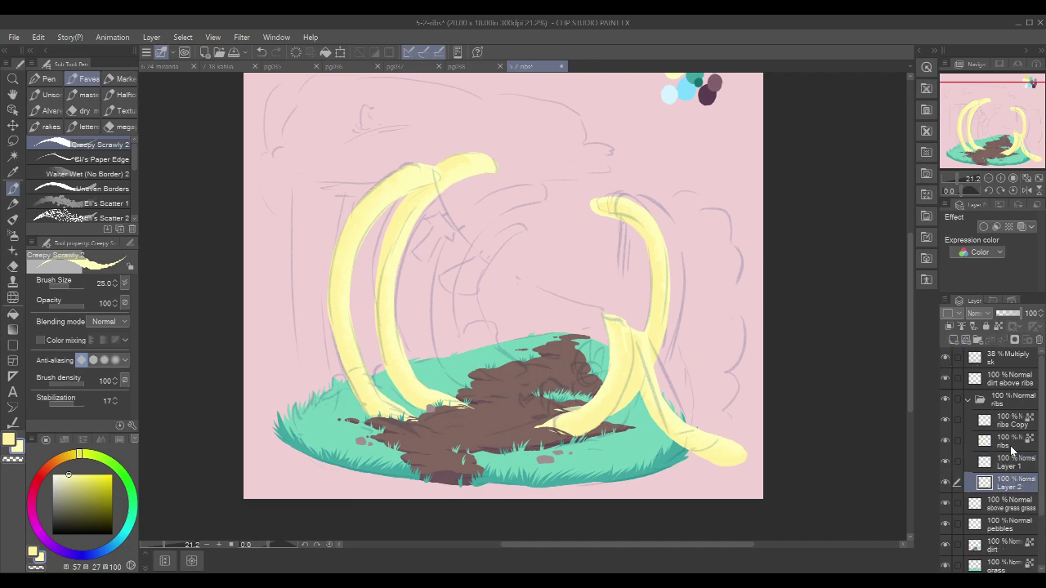
Step: Rename the ribs Copy layer as fallen and the ribs layer below it as front
left_click(945, 421)
left_click(945, 421)
left_click(1011, 423)
type("fallen")
key("Return")
left_click(1011, 441)
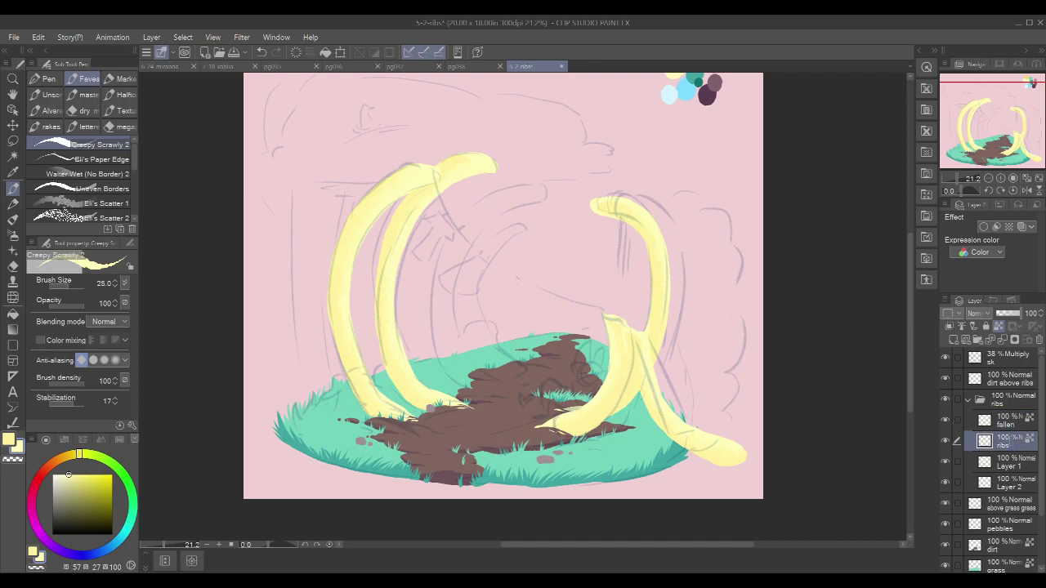
type("front")
key("Return")
Step: Rename Layer 1 in the ribs folder as second and Layer 2 beneath it as third
left_click(1013, 464)
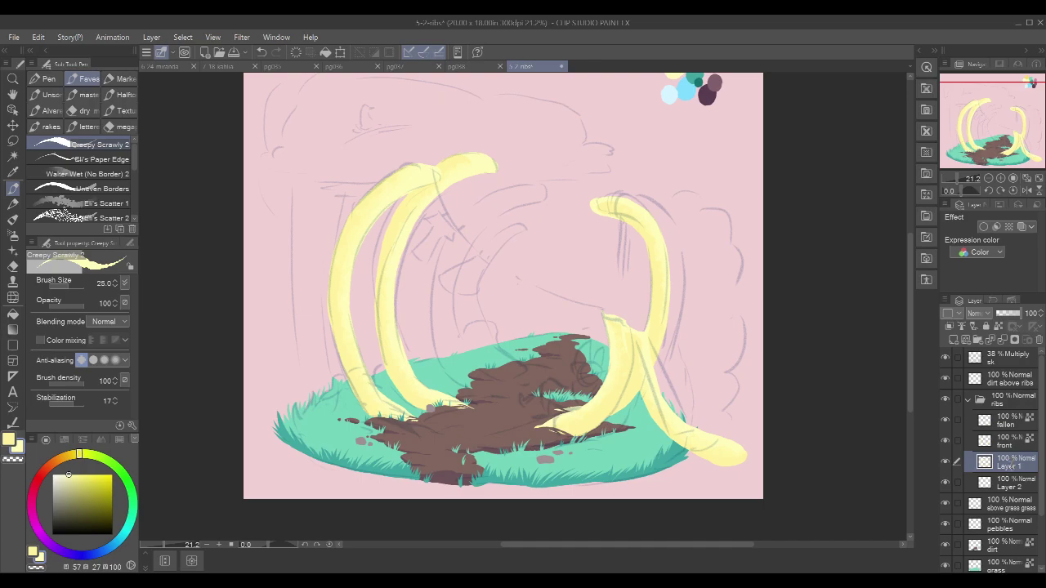
type("second")
key("Return")
left_click(1011, 486)
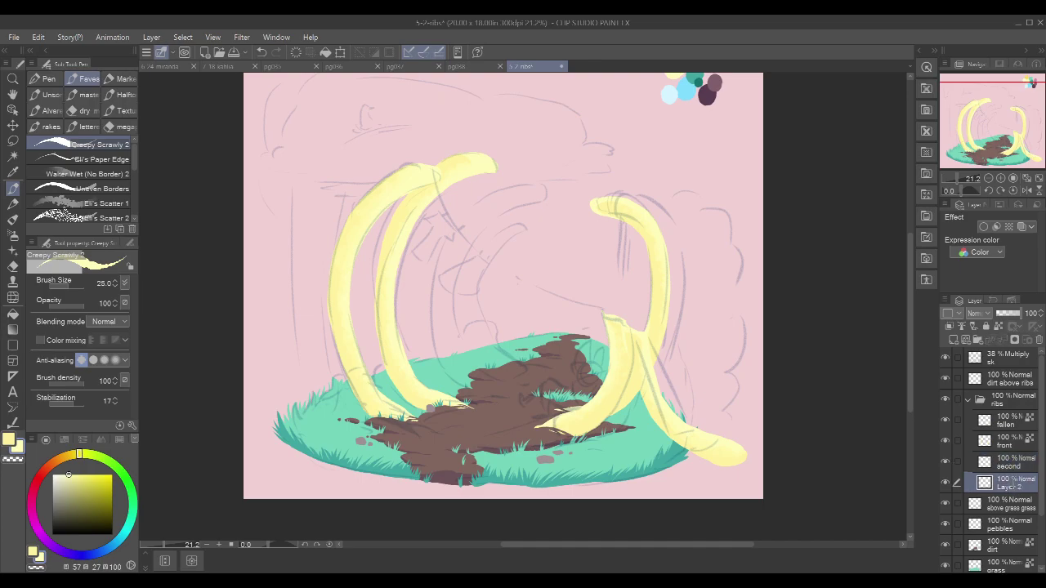
double_click(1013, 483)
type("third")
key("Return")
Step: Outline the third rib's rounded tip and outer edge down to the grass, following the sketch, with Creepy Scrawly 2 at brush size 40
left_click_drag(721, 251, 611, 216)
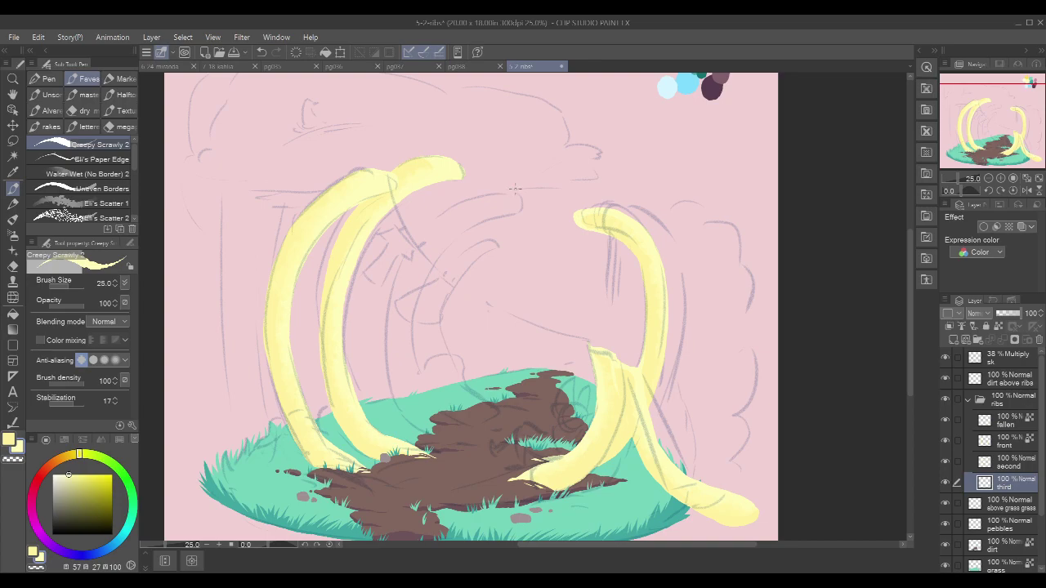
left_click_drag(507, 189, 485, 188)
key("bracketright")
left_click_drag(509, 189, 525, 198)
mouse_move(495, 190)
left_mouse_down()
mouse_move(427, 222)
mouse_move(385, 328)
left_mouse_up()
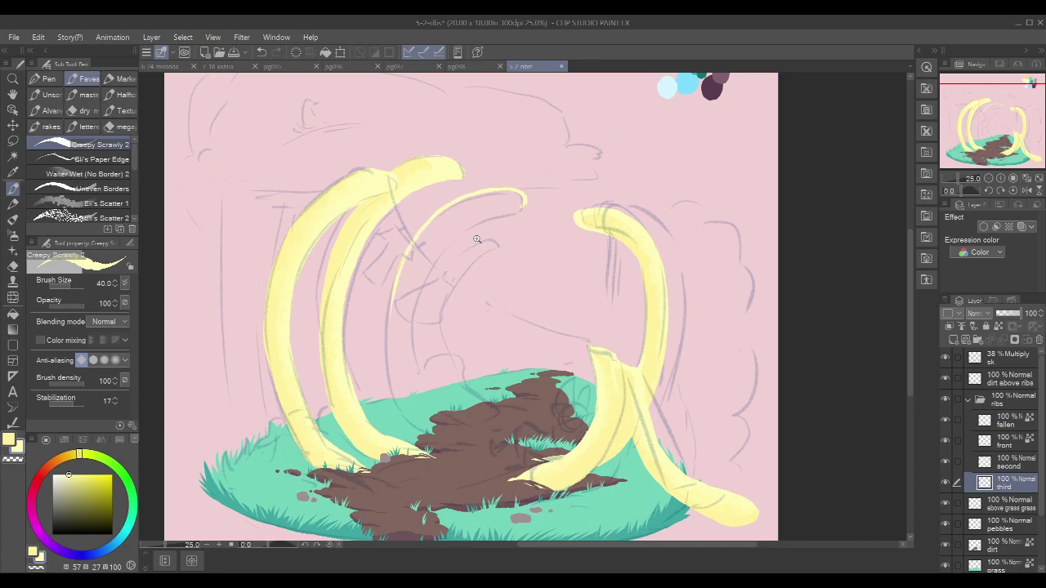
scroll(476, 237, "up", 1)
left_click_drag(375, 294, 365, 368)
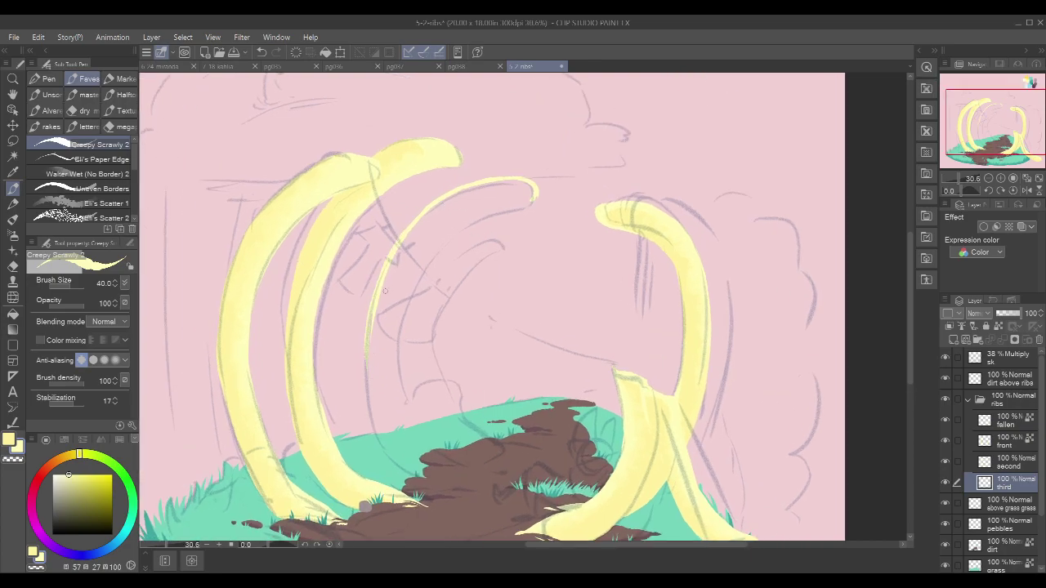
left_click_drag(367, 322, 378, 423)
mouse_move(365, 370)
left_mouse_down()
mouse_move(380, 441)
mouse_move(402, 462)
left_mouse_up()
left_click_drag(369, 402, 409, 468)
left_click_drag(369, 401, 395, 464)
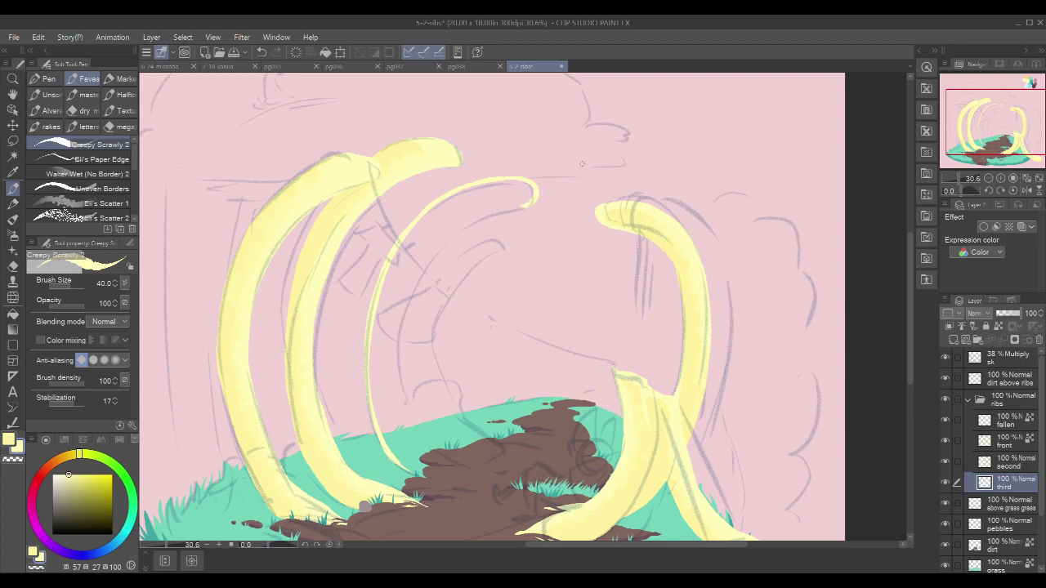
Step: Draw the third rib's inner edge from the tip down into the dirt, reworking strokes until the curve follows the sketch
left_click_drag(525, 205, 454, 231)
key("ctrl+z")
key("ctrl+z")
mouse_move(534, 203)
left_mouse_down()
mouse_move(477, 217)
mouse_move(512, 212)
mouse_move(508, 201)
mouse_move(460, 224)
mouse_move(480, 211)
mouse_move(495, 213)
mouse_move(423, 267)
left_mouse_up()
key("ctrl+z")
key("ctrl+y")
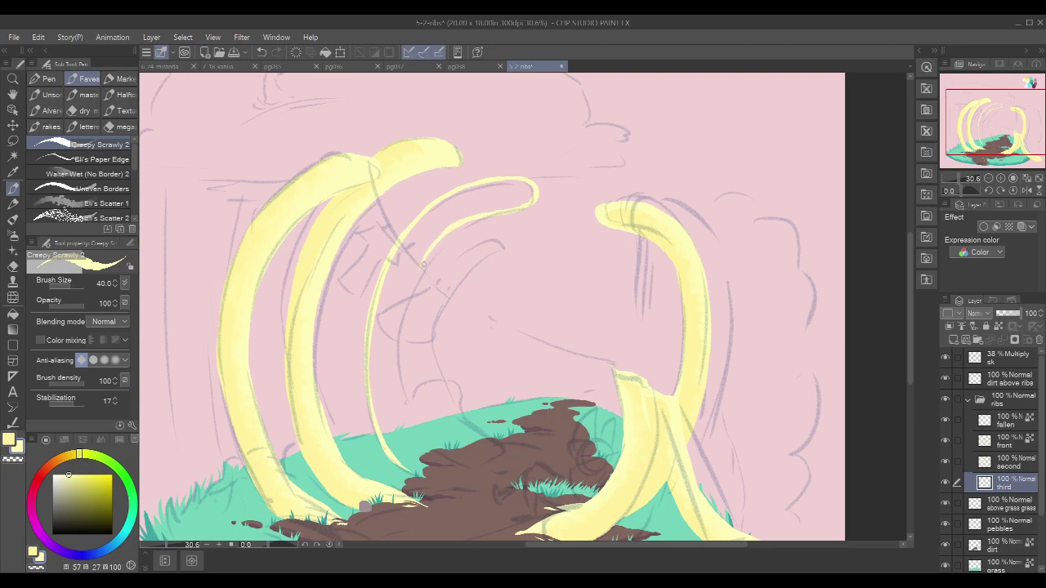
left_click_drag(420, 263, 398, 360)
mouse_move(398, 397)
left_mouse_down()
mouse_move(417, 439)
mouse_move(448, 459)
left_mouse_up()
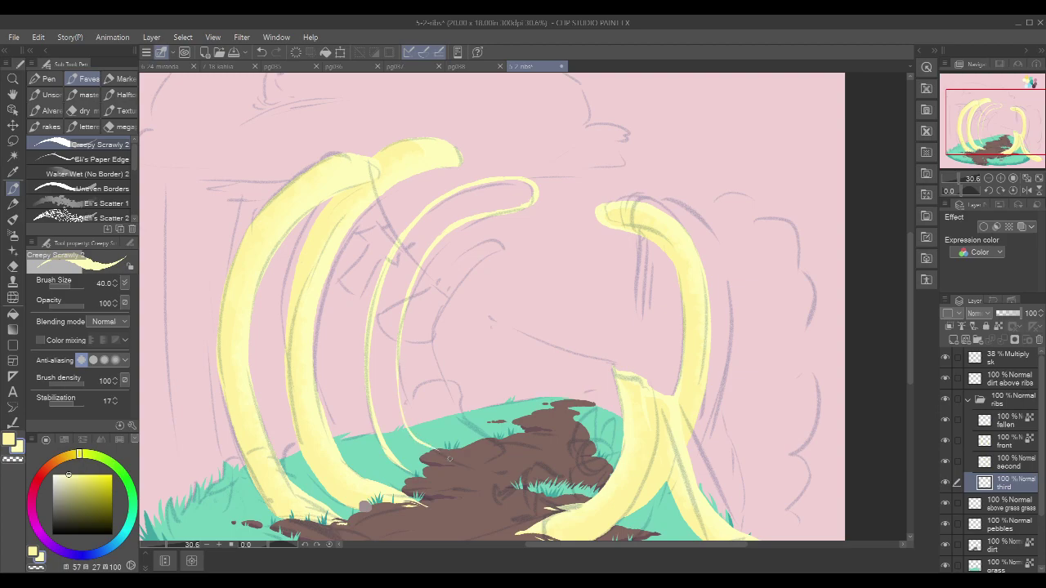
key("ctrl+z")
mouse_move(398, 383)
left_mouse_down()
mouse_move(408, 433)
mouse_move(446, 456)
left_mouse_up()
scroll(450, 443, "up", 4)
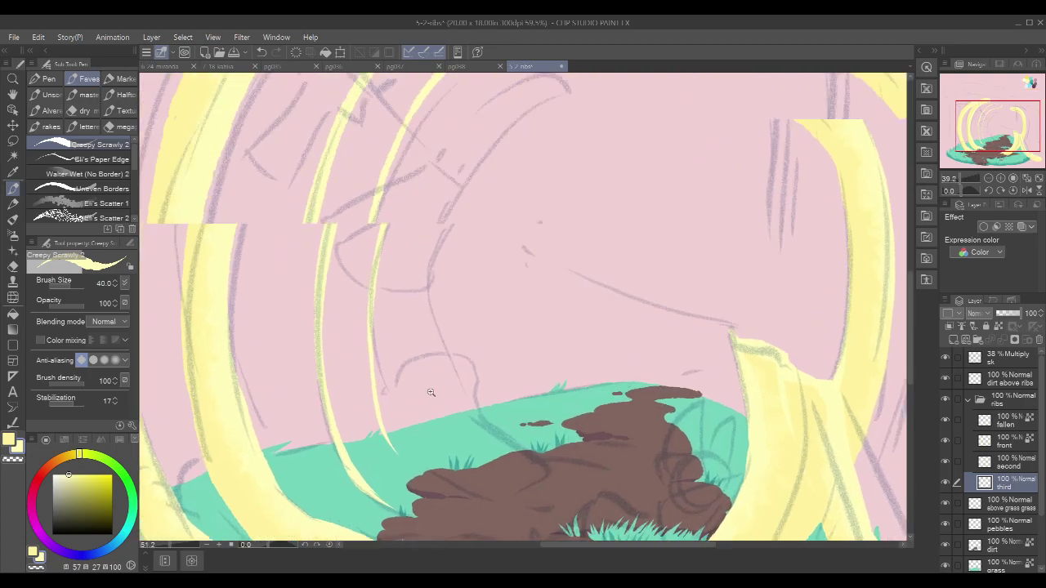
mouse_move(329, 358)
left_mouse_down()
mouse_move(360, 410)
mouse_move(425, 467)
left_mouse_up()
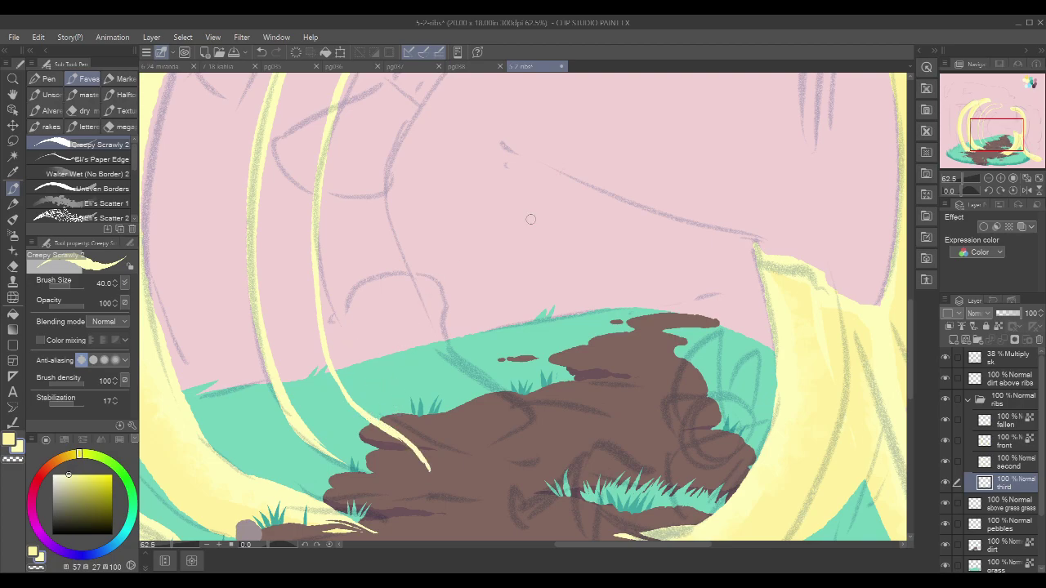
Step: Protect the tufts of the above grass grass layer with a selection, close the rib's base outline on the third layer, and deselect
left_click(1017, 505)
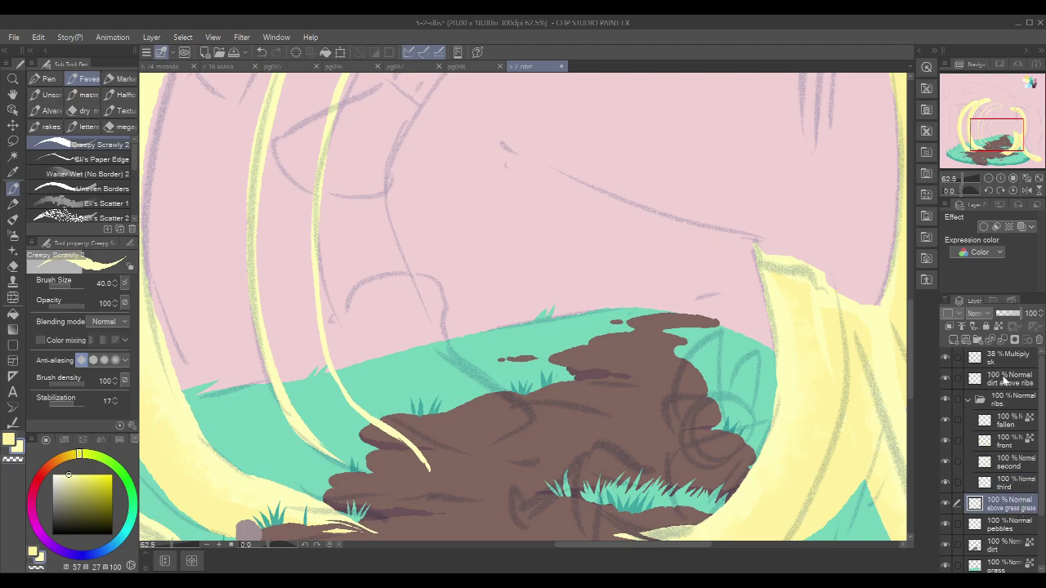
key("ctrl+shift+d")
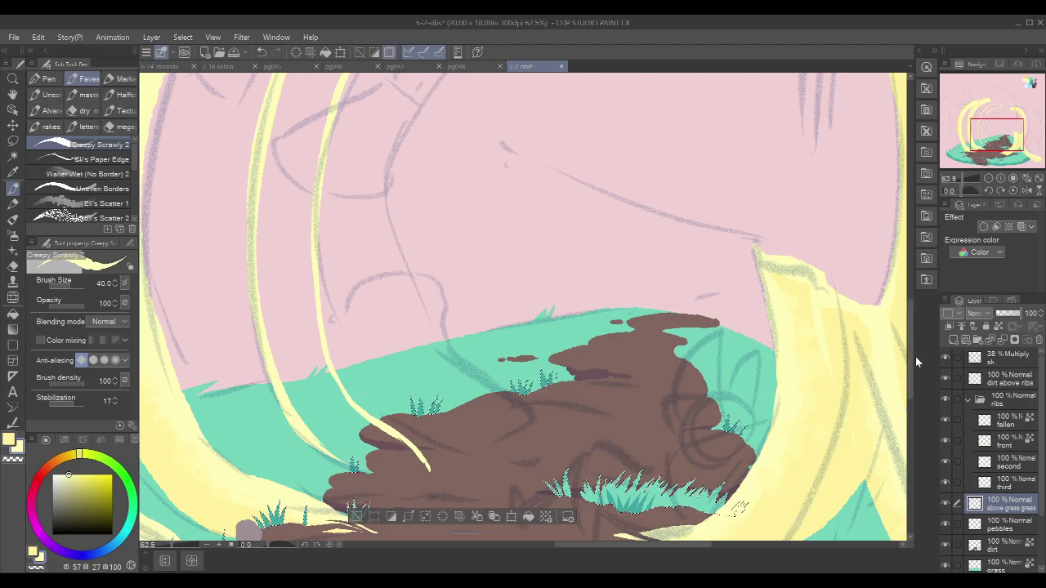
left_click(1013, 488)
key("p")
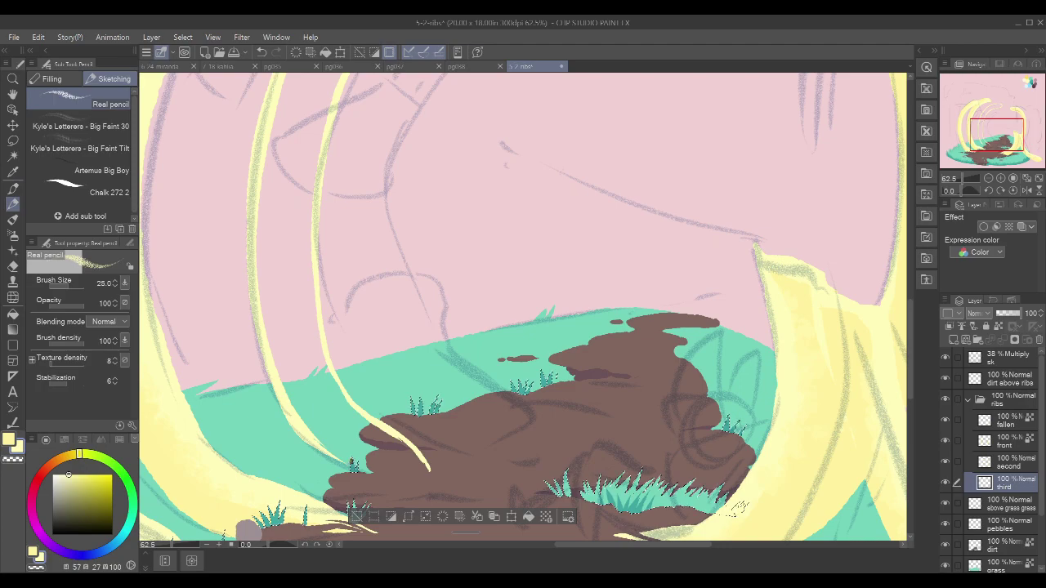
scroll(414, 448, "up", 2)
key("p")
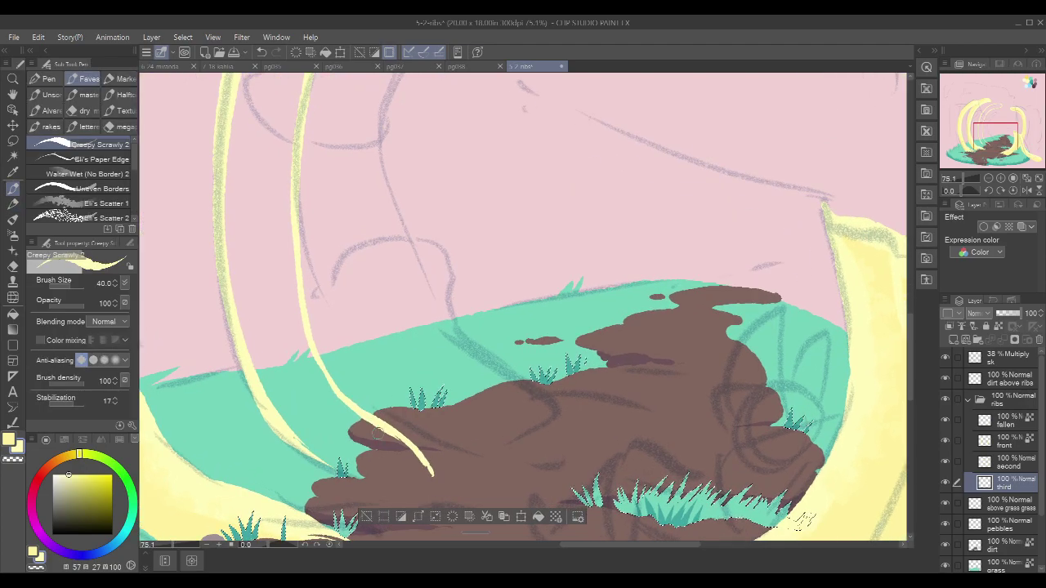
mouse_move(320, 457)
left_mouse_down()
mouse_move(360, 476)
mouse_move(432, 479)
left_mouse_up()
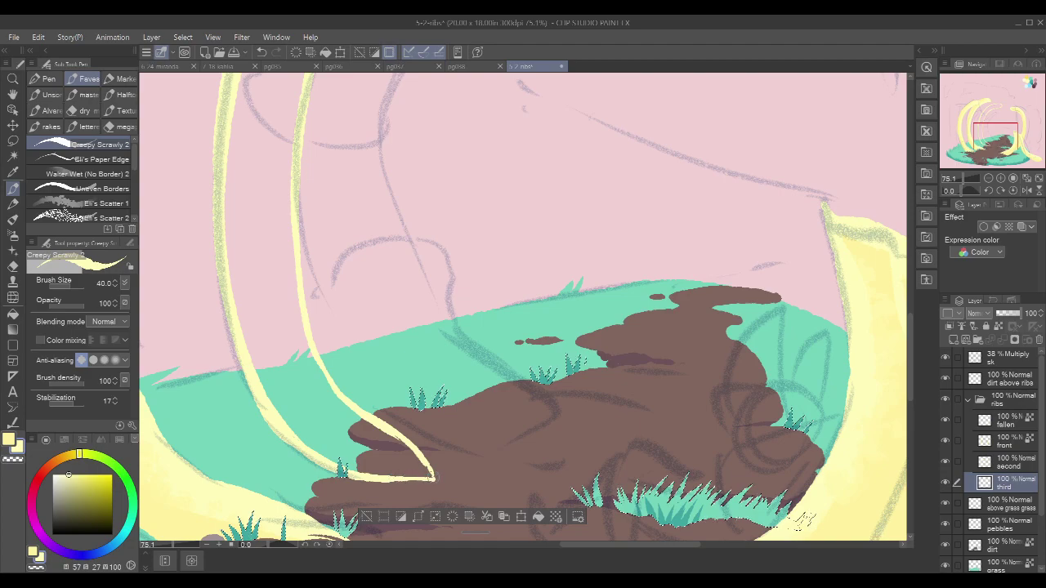
left_click_drag(304, 442, 359, 466)
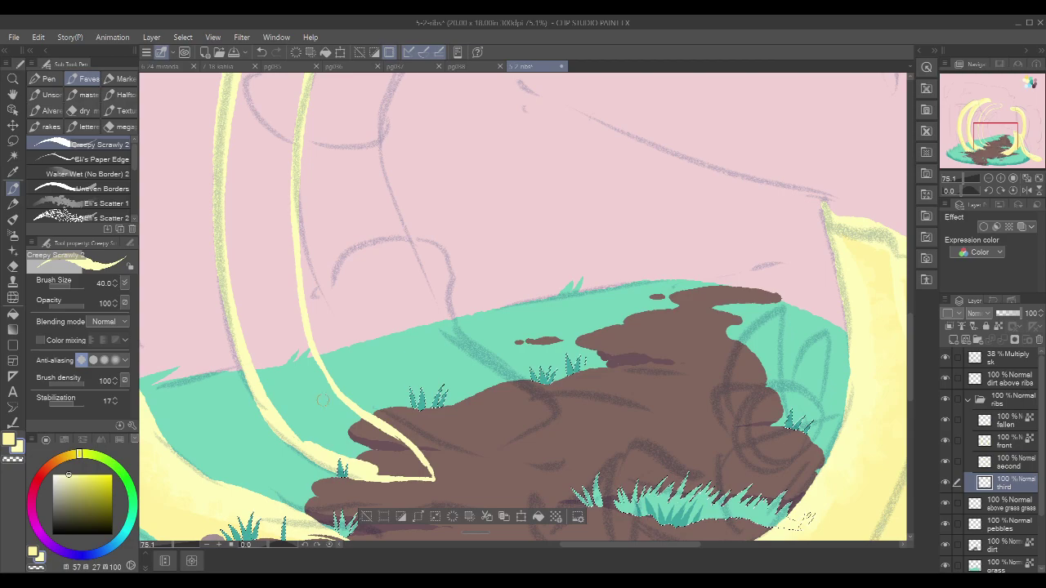
key("ctrl+d")
Step: Fill the closed third rib outline with the same light yellow, referring only to the editing layer
scroll(413, 291, "down", 8)
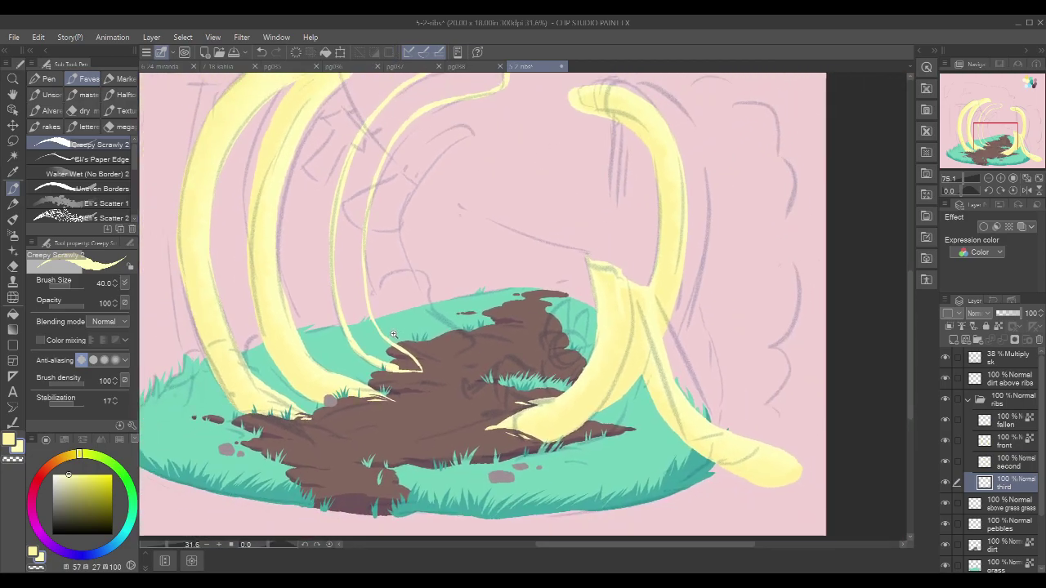
left_click_drag(455, 232, 462, 303)
key("g")
key("g")
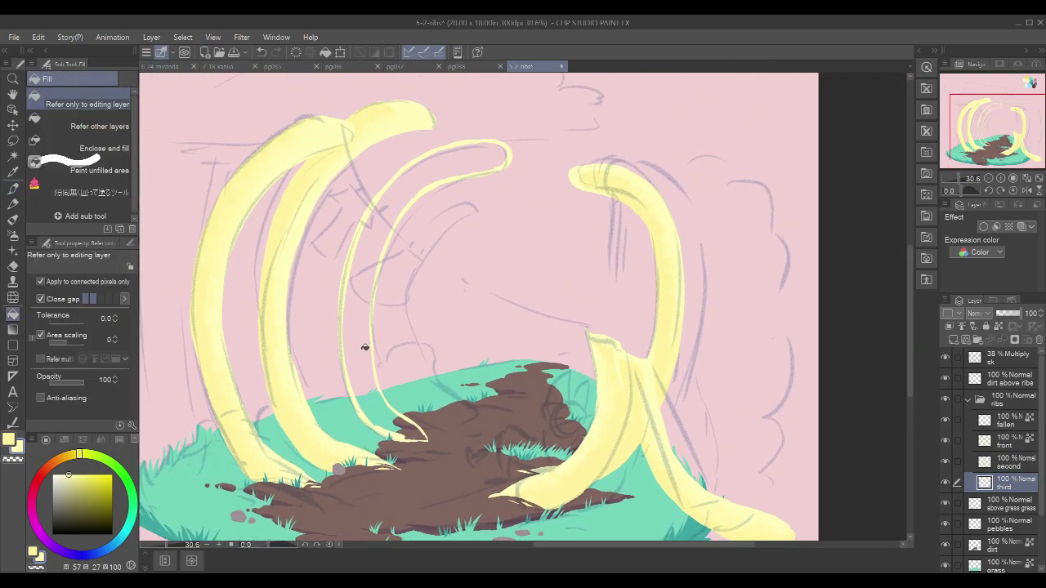
left_click(368, 370)
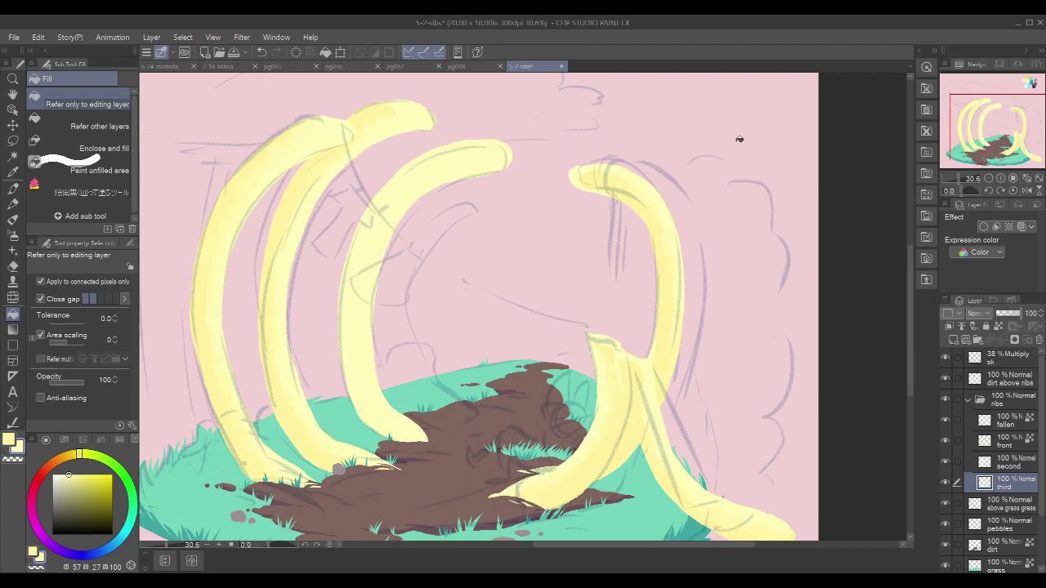
Step: Hide the sk sketch layer and refine the third rib's base where it meets the dirt, using transparent and yellow strokes
left_click(945, 357)
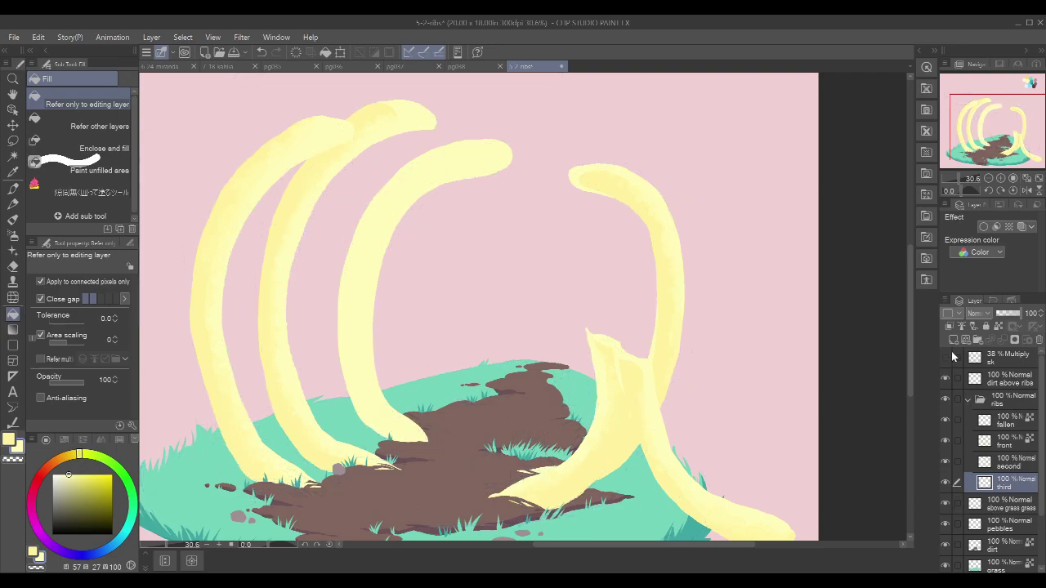
key("p")
left_click_drag(609, 215, 682, 236)
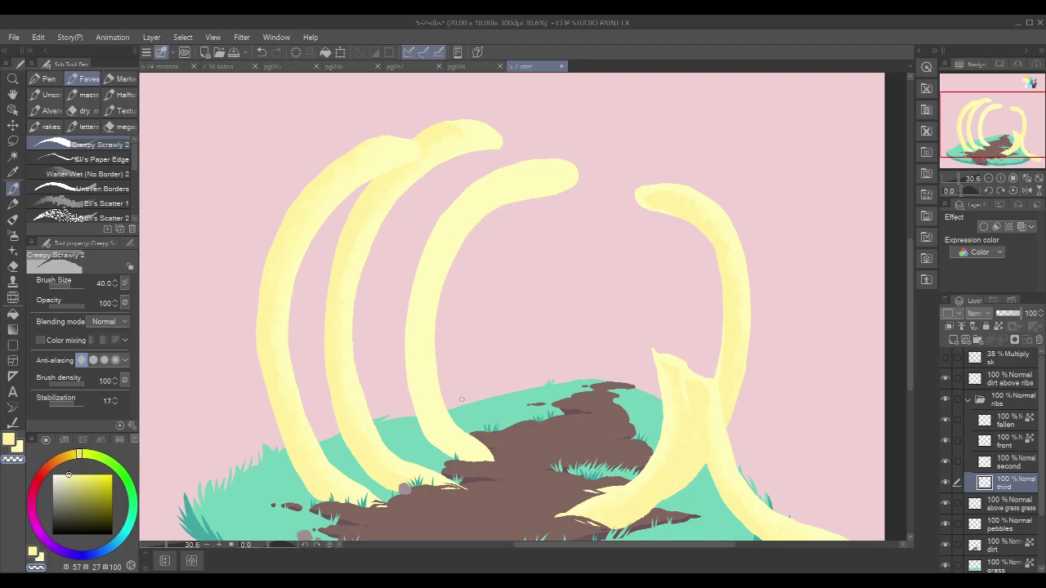
key("c")
left_click_drag(609, 444, 571, 375)
left_click_drag(491, 375, 518, 360)
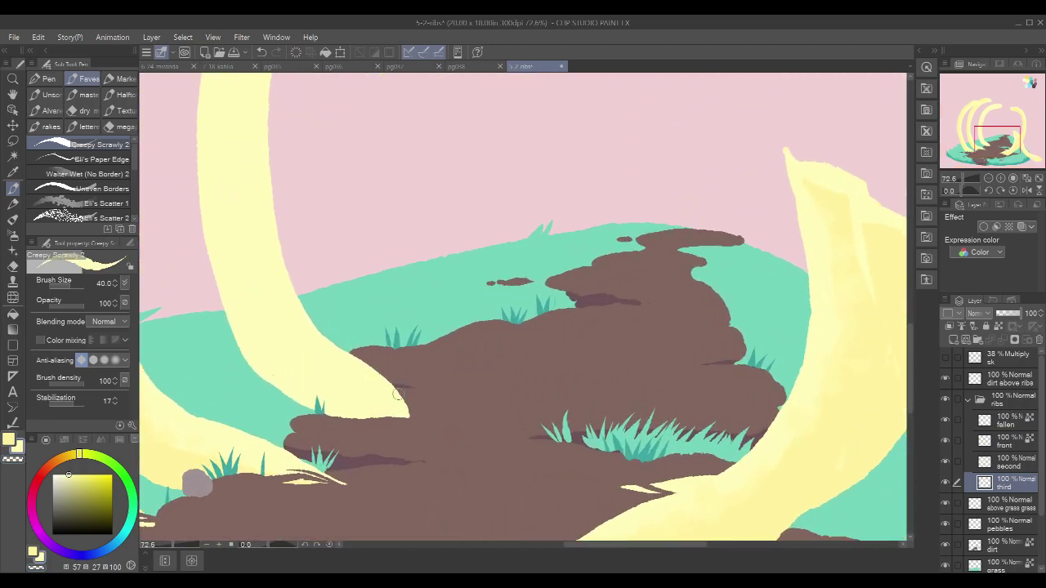
left_click_drag(375, 424, 415, 424)
key("ctrl+z")
scroll(562, 300, "down", 10)
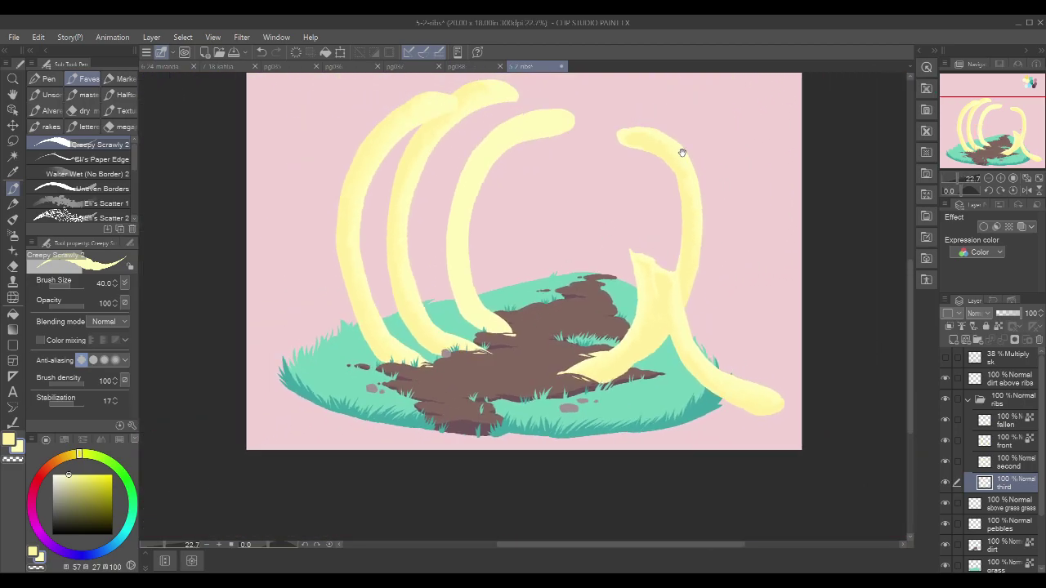
left_click_drag(682, 153, 630, 245)
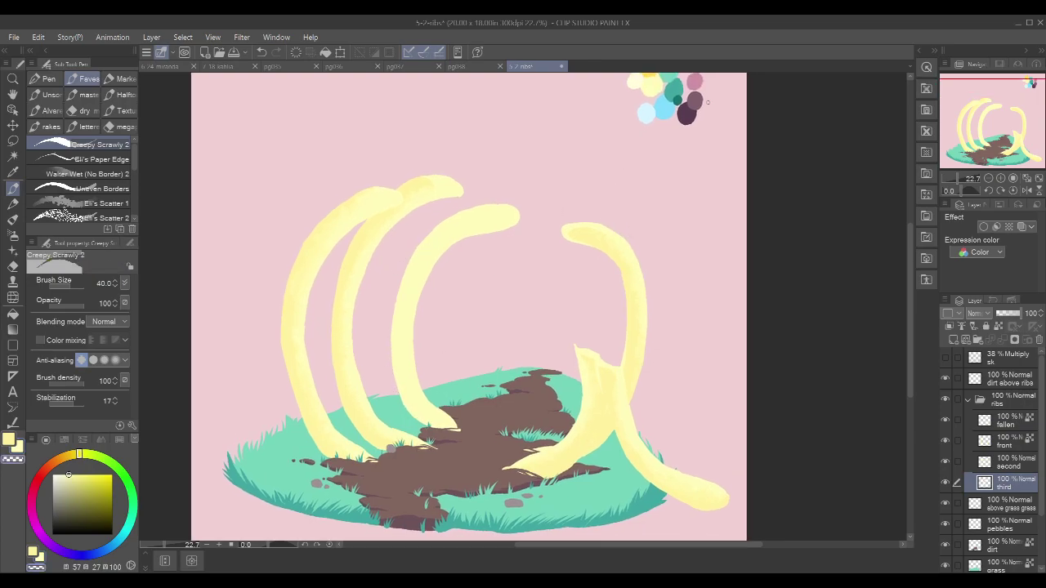
Step: Lock transparent pixels on the third layer and draw a deeper yellow shading line along the length of the rib
left_click(998, 326)
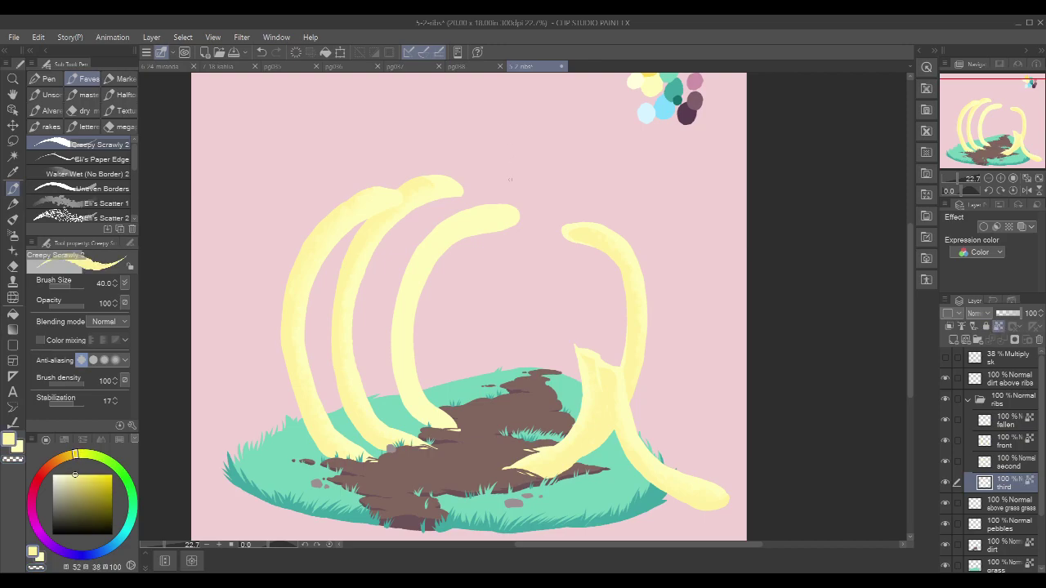
left_click_drag(518, 240, 562, 210)
left_click_drag(689, 203, 708, 201)
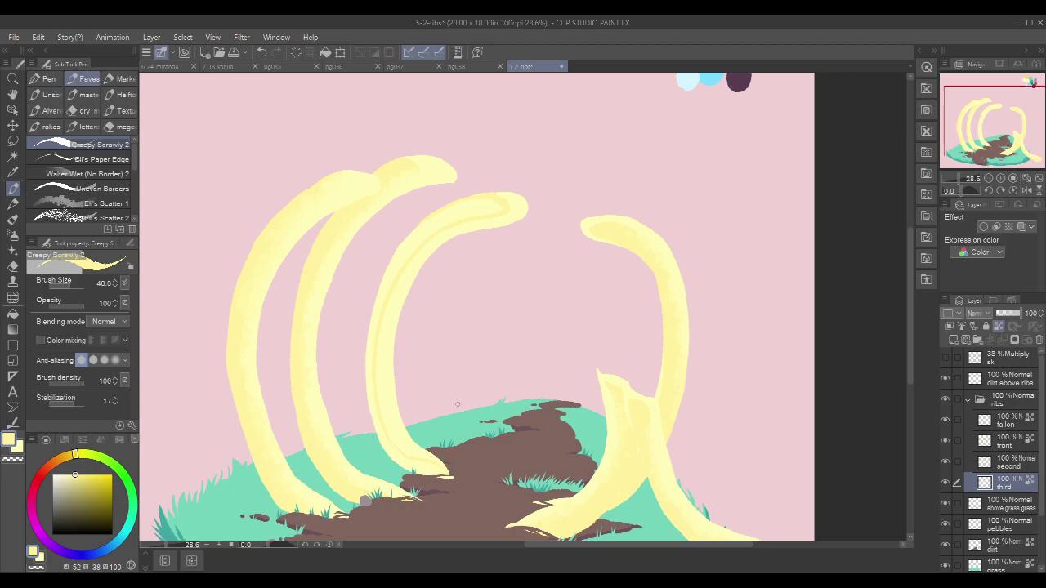
key("g")
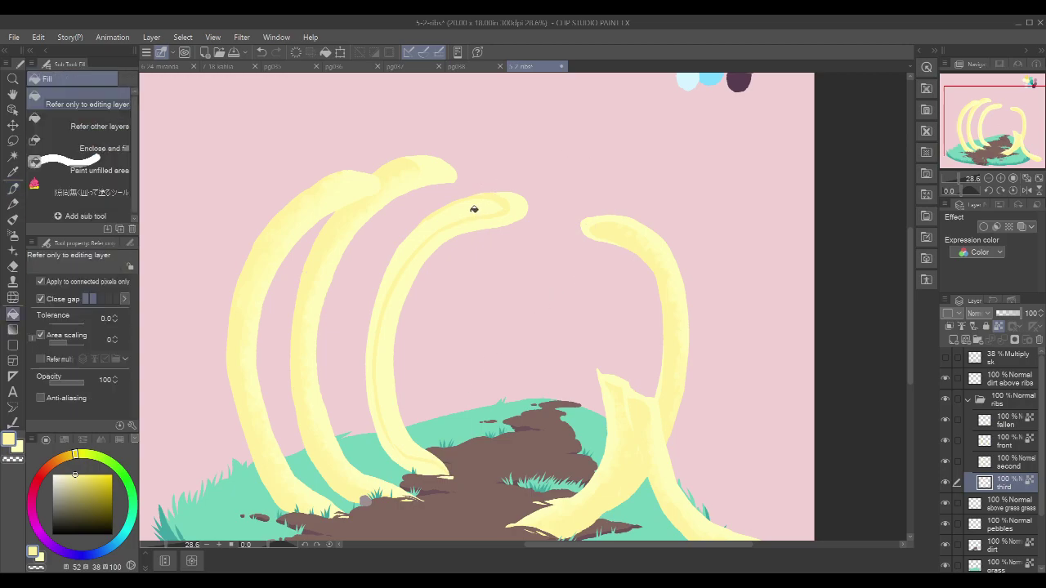
key("p")
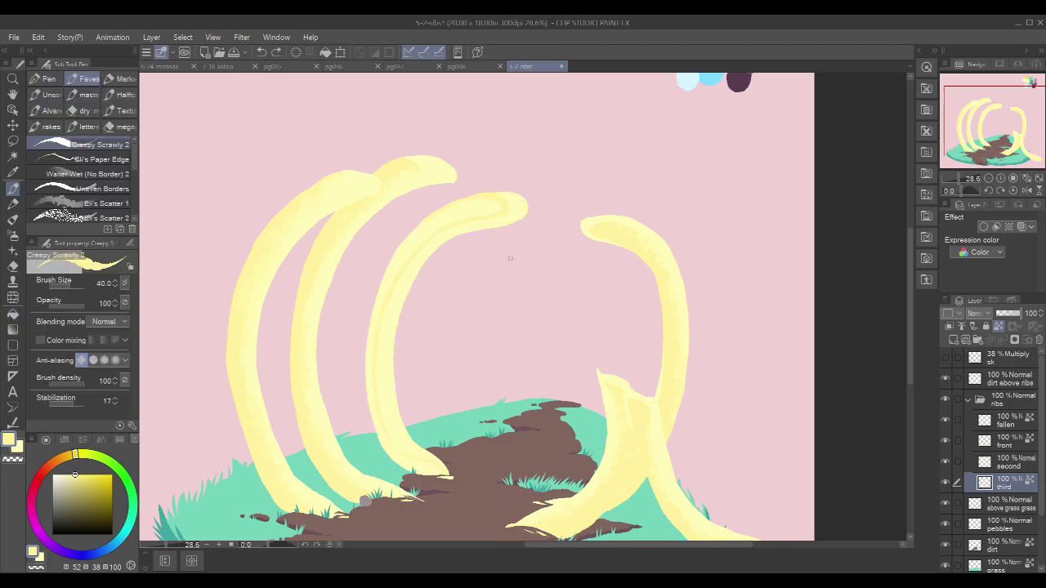
Step: Complete the shading boundary at the third rib's base and fill the rib's outer side with the deeper yellow
scroll(451, 455, "up", 5)
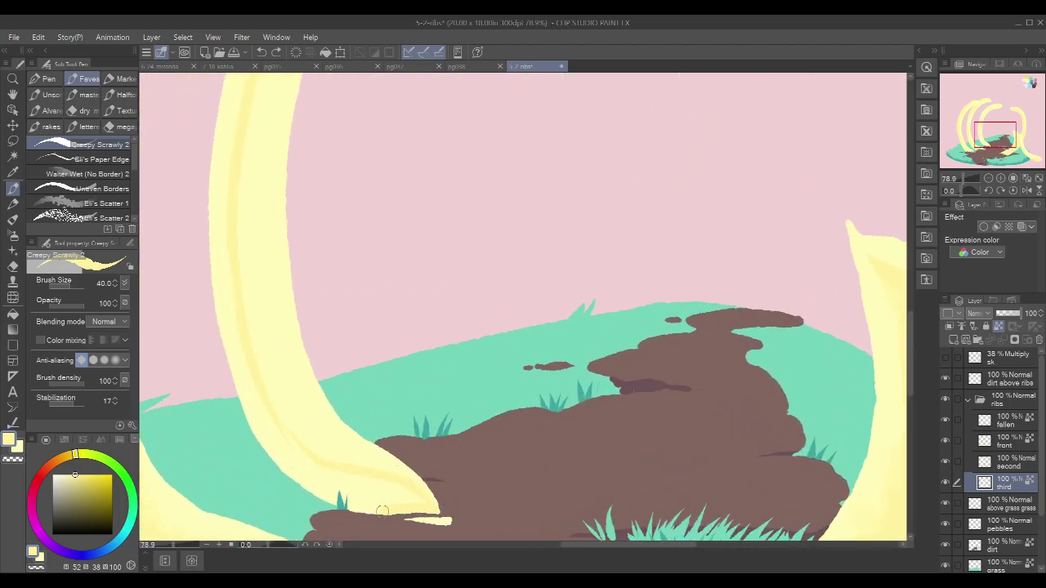
left_click_drag(319, 492, 278, 455)
left_click_drag(367, 237, 382, 251)
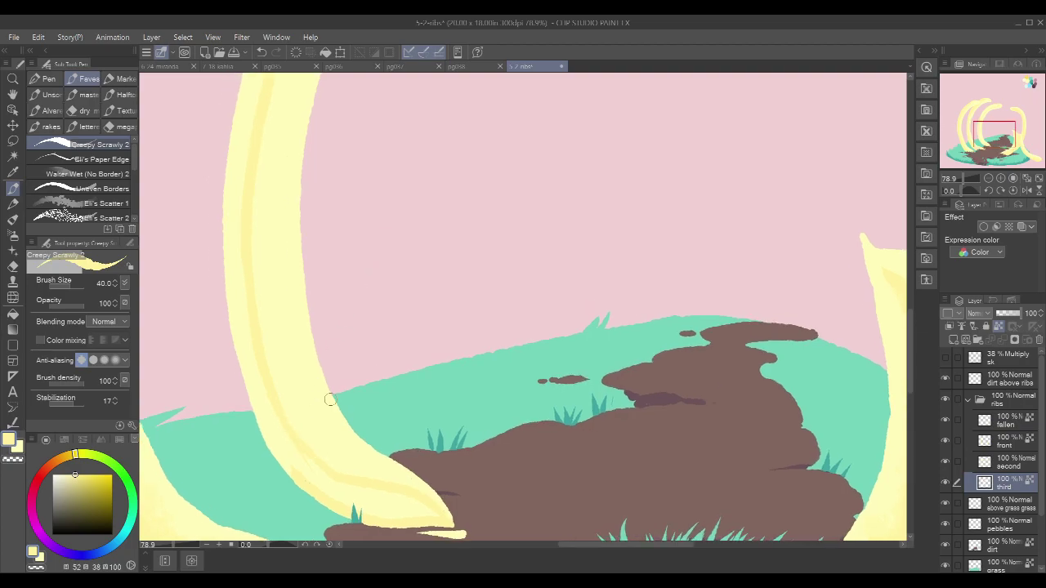
key("g")
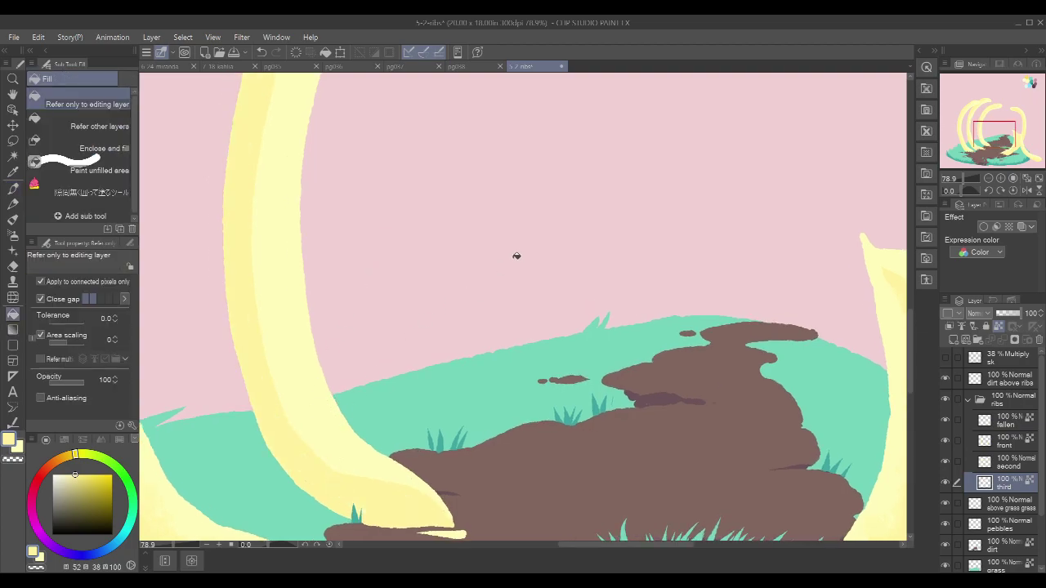
key("p")
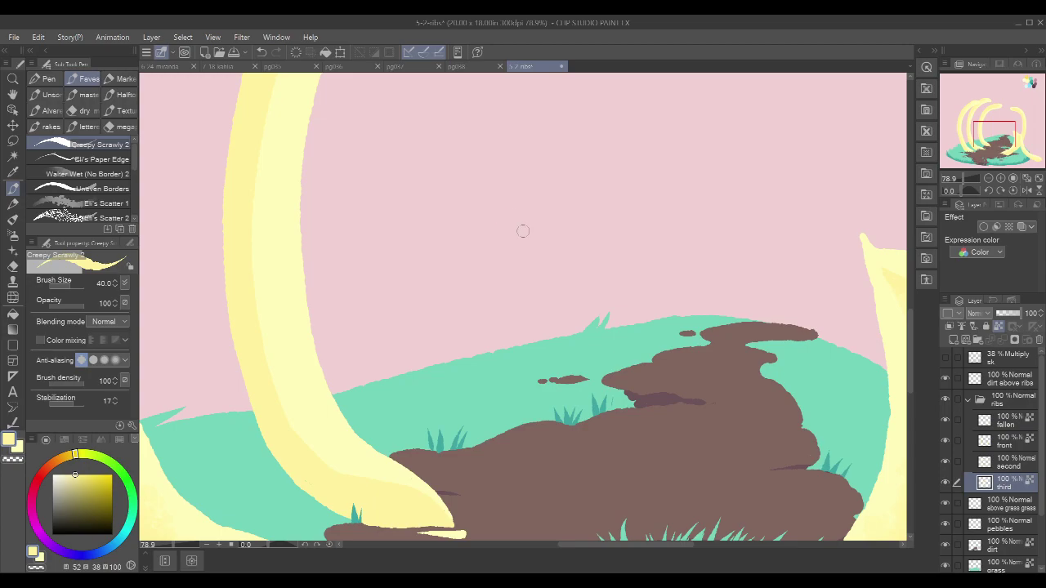
Step: Soften the edge between the third rib's two yellows with Eli's Scatter 1 at brush size 300 and opacity 45
scroll(559, 230, "down", 5)
left_click_drag(558, 228, 612, 308)
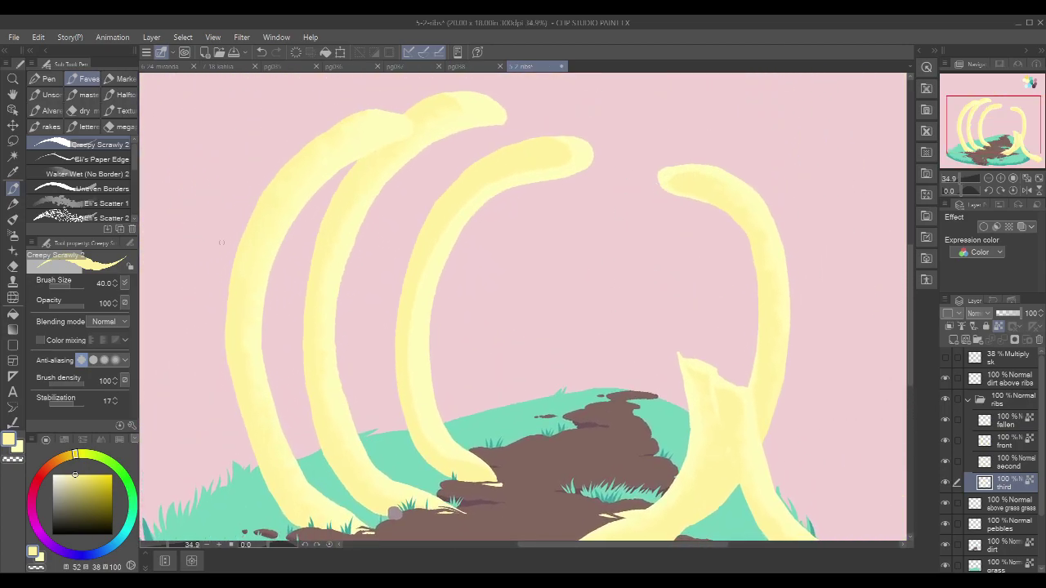
left_click(104, 204)
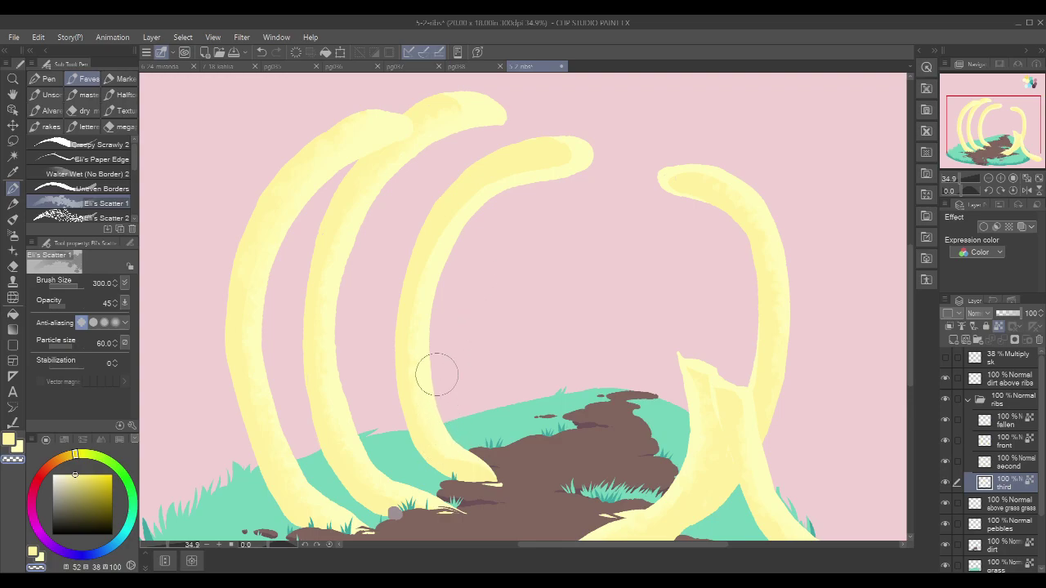
key("x")
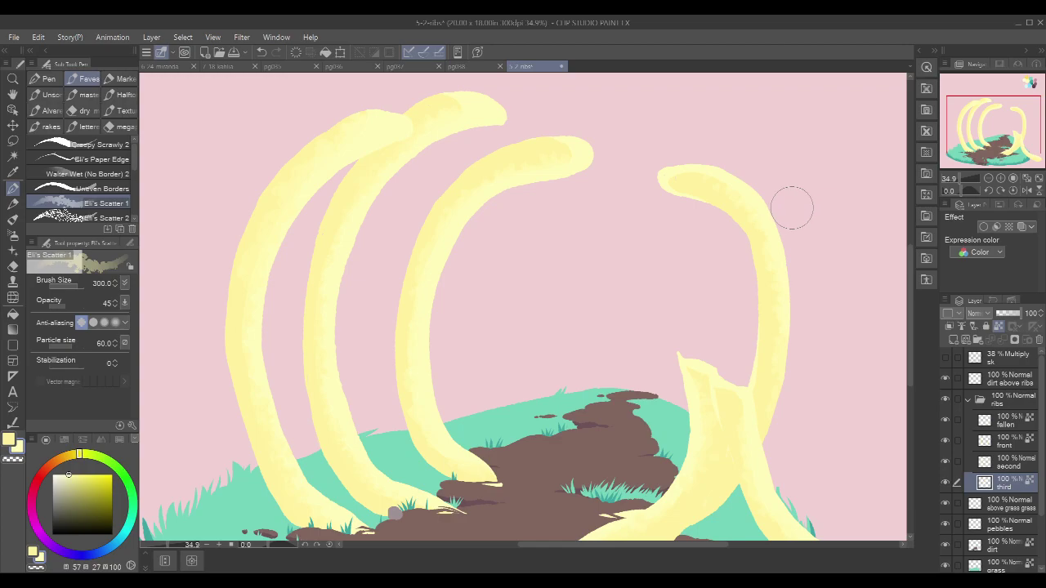
Step: Unlock transparent pixels on the third layer, hide the fallen, front and second layers, and show the sk sketch layer
scroll(789, 210, "down", 2)
left_click_drag(817, 201, 684, 236)
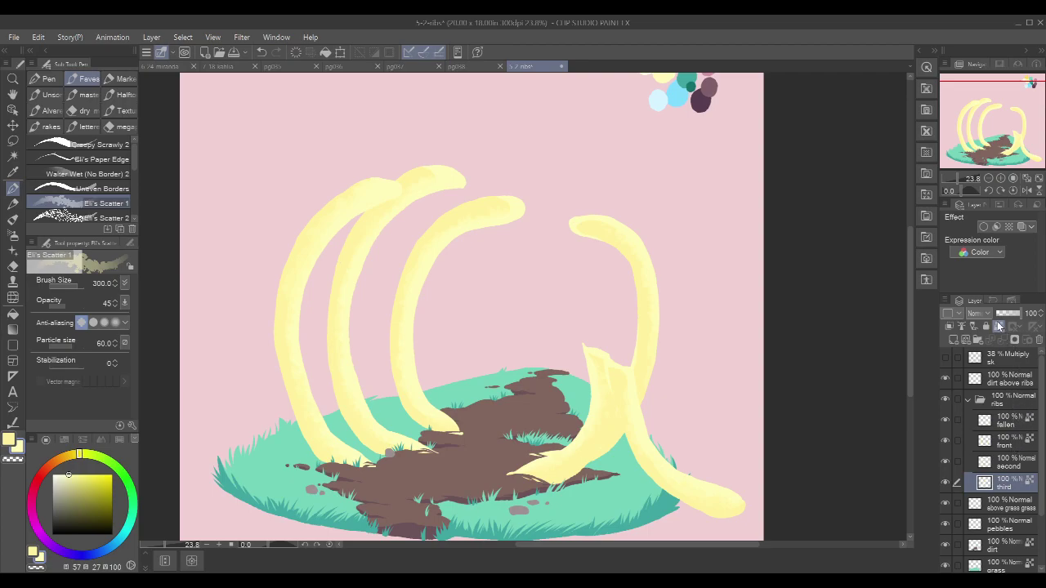
left_click(999, 326)
left_click(945, 457)
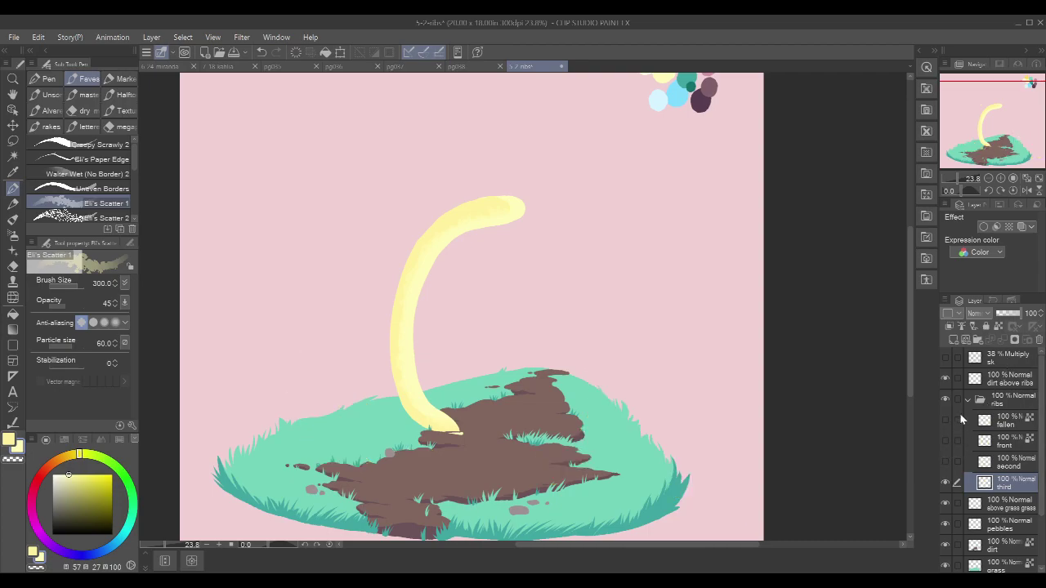
left_click(945, 357)
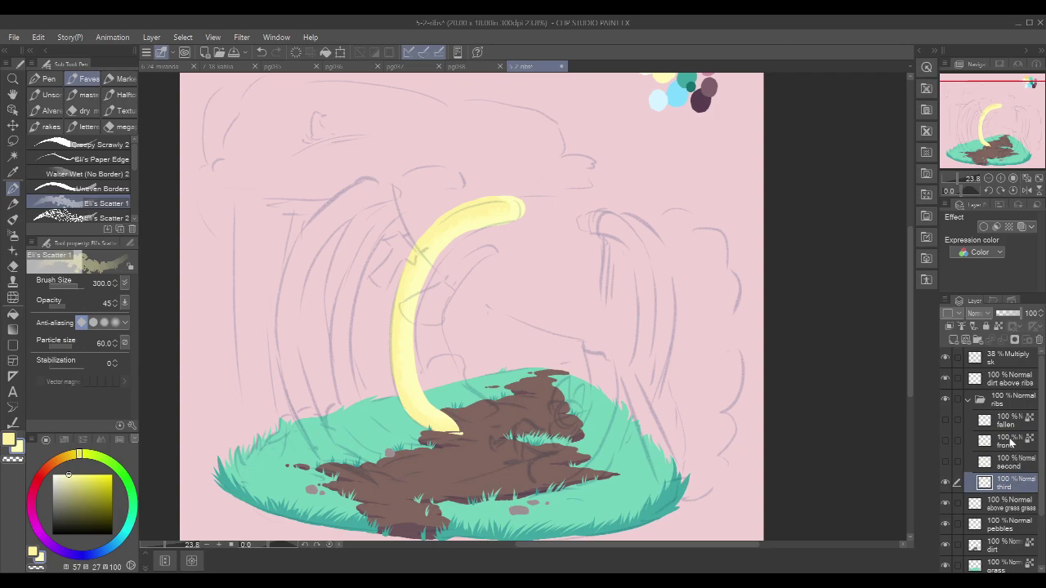
Step: Outline the rounded top of the right-hand rib on the third layer in pale yellow with Creepy Scrawly 2 at size 40, following the sketch
left_click(102, 144)
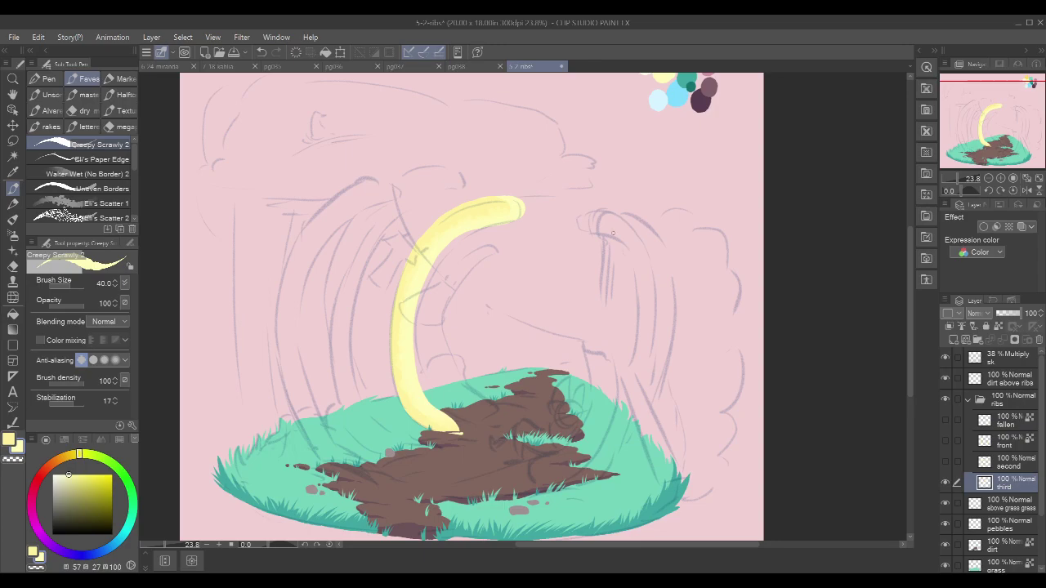
left_click_drag(625, 231, 641, 228)
key("ctrl+z")
mouse_move(630, 246)
left_mouse_down()
mouse_move(642, 231)
mouse_move(678, 279)
left_mouse_up()
key("ctrl+z")
scroll(673, 269, "up", 2)
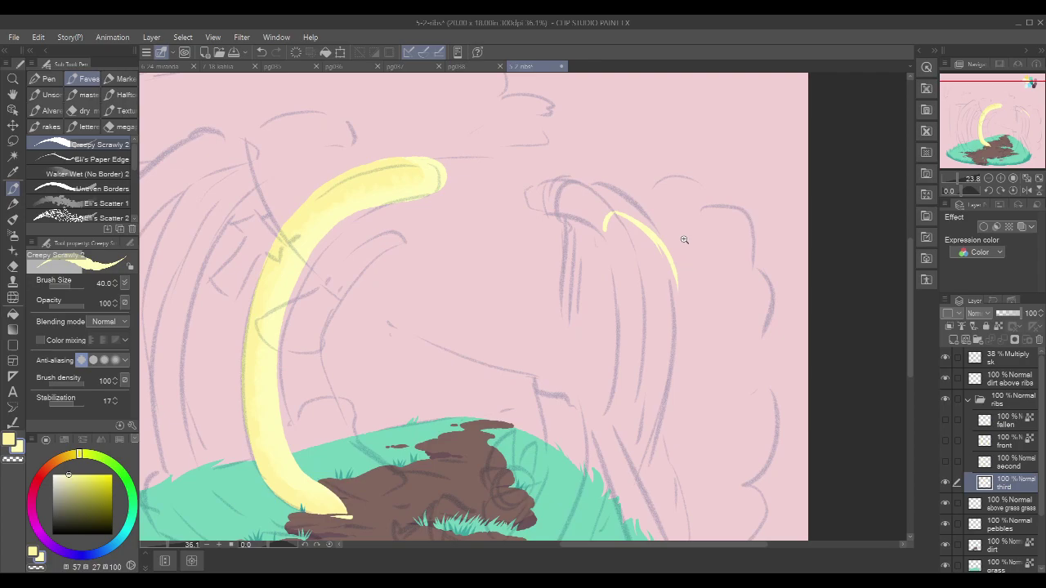
mouse_move(610, 219)
left_mouse_down()
mouse_move(603, 244)
mouse_move(635, 280)
left_mouse_up()
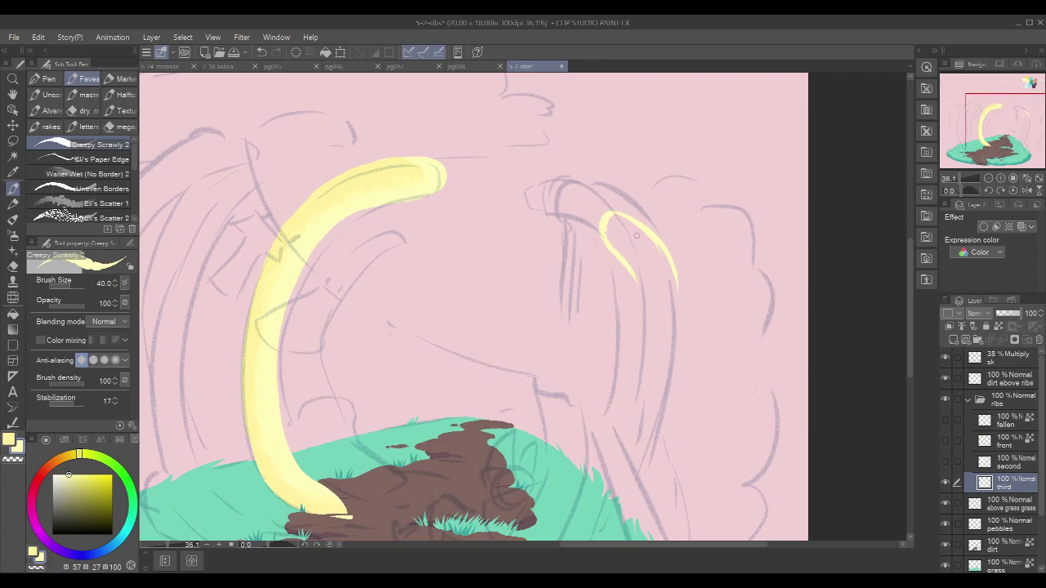
scroll(632, 236, "down", 2)
left_click_drag(629, 236, 654, 259)
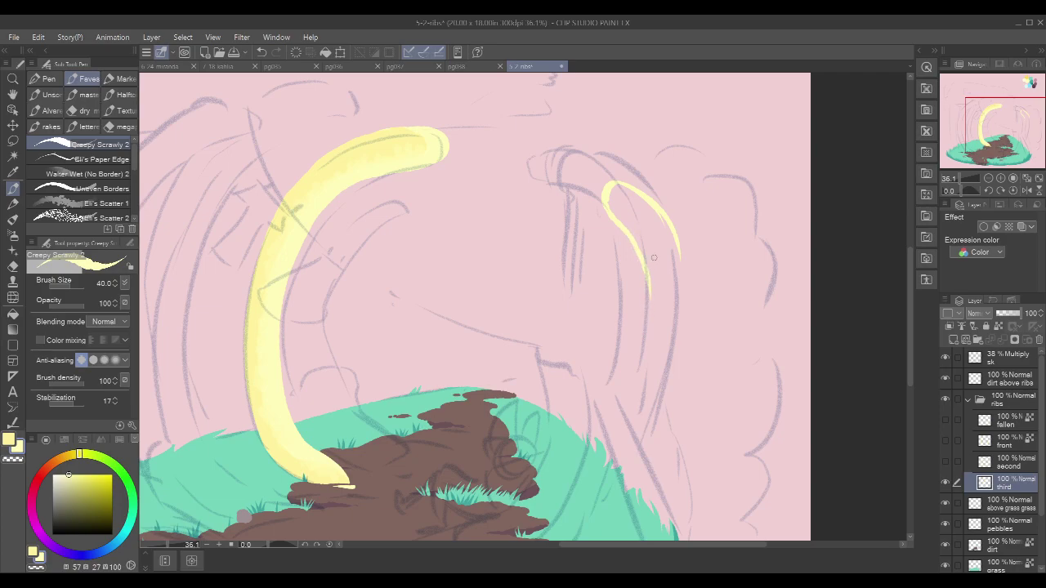
Step: Extend the right-hand rib's inner and outer edges down along the curve of the sketch
scroll(676, 303, "down", 3)
left_click_drag(647, 203, 660, 290)
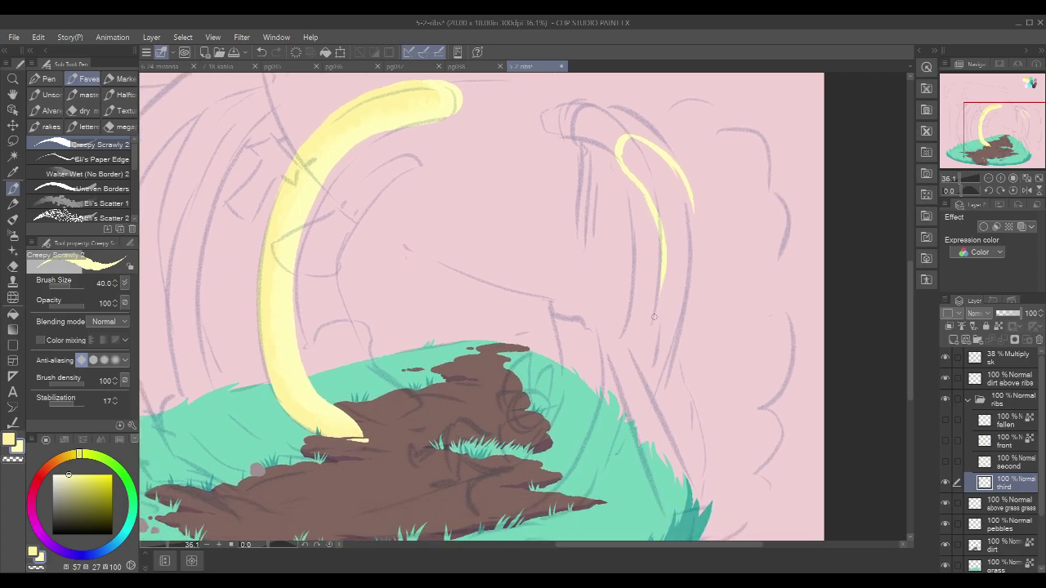
left_click_drag(691, 200, 696, 239)
left_click_drag(692, 197, 697, 295)
left_click_drag(699, 232, 676, 352)
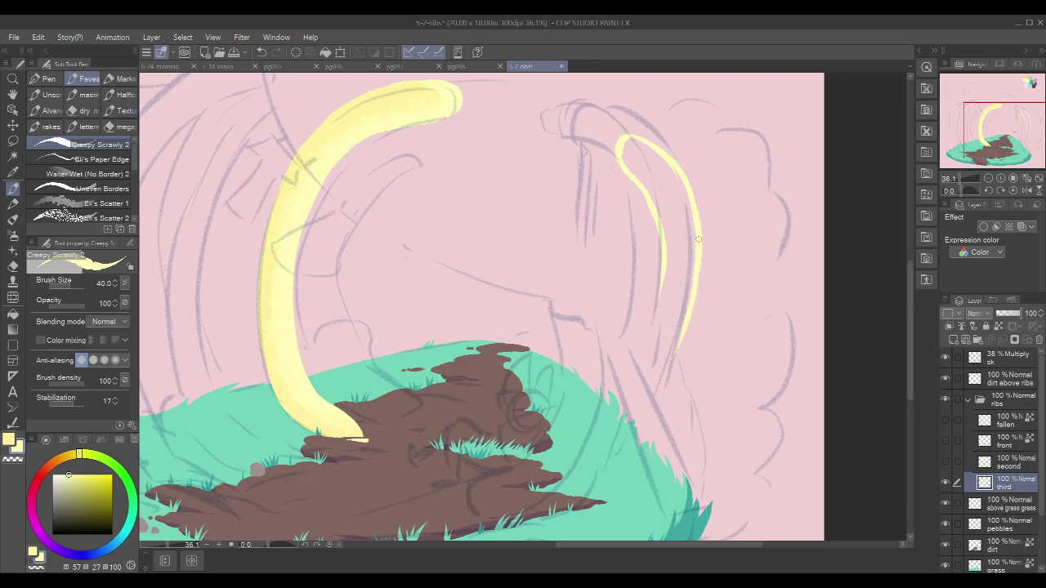
mouse_move(697, 223)
left_mouse_down()
mouse_move(691, 311)
mouse_move(669, 361)
left_mouse_up()
left_click_drag(700, 329, 740, 299)
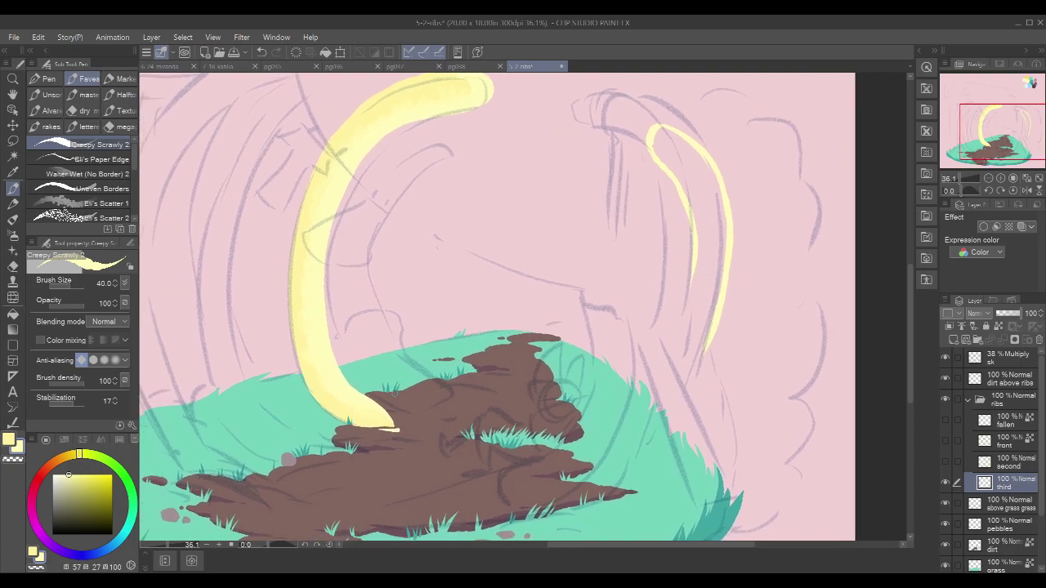
Step: Continue the right-hand rib's inner edge down over the grass, curving it inward to the dirt's edge
mouse_move(694, 250)
left_mouse_down()
mouse_move(668, 366)
mouse_move(637, 400)
left_mouse_up()
key("ctrl+z")
left_click_drag(684, 320, 620, 422)
mouse_move(654, 385)
left_mouse_down()
mouse_move(623, 416)
mouse_move(578, 425)
left_mouse_up()
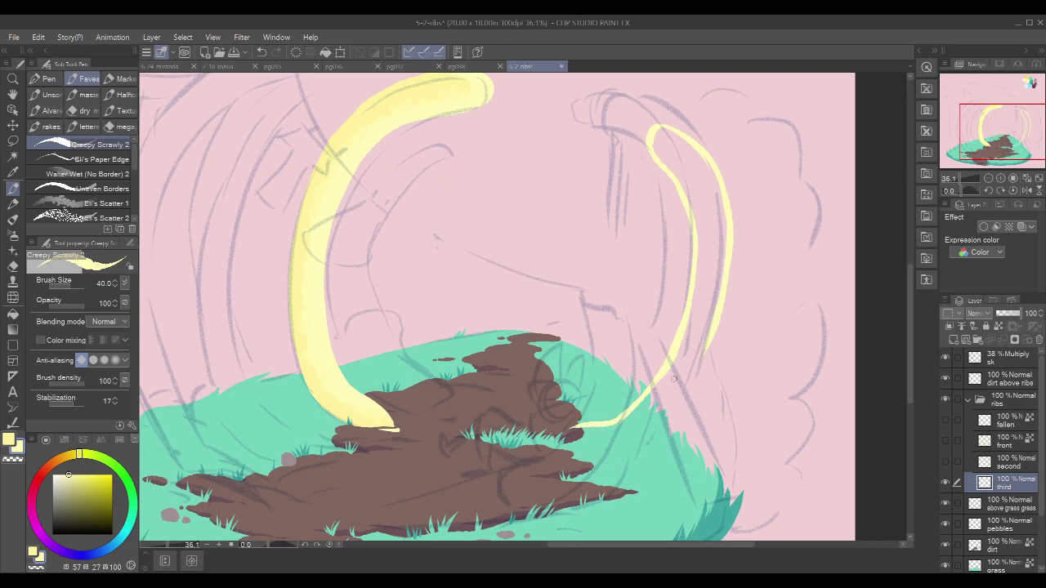
scroll(593, 446, "up", 3)
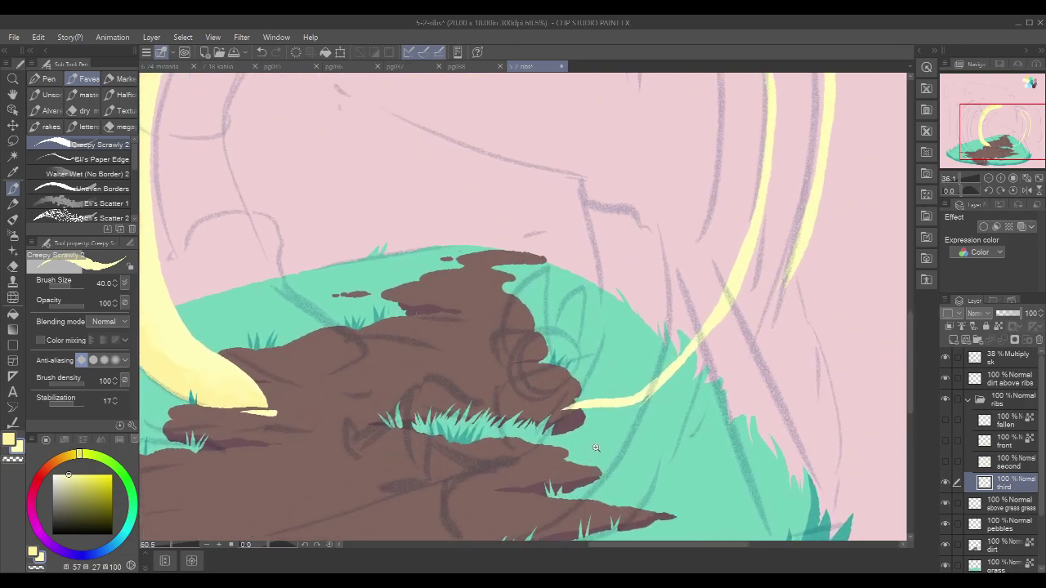
left_click_drag(441, 309, 450, 392)
left_click_drag(433, 353, 450, 391)
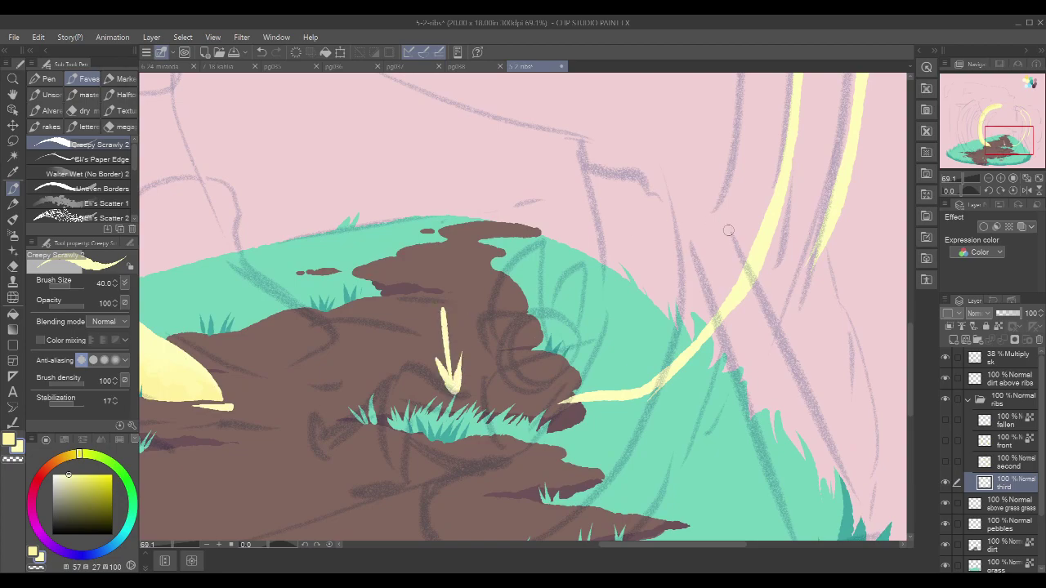
key("ctrl+z")
key("ctrl+z")
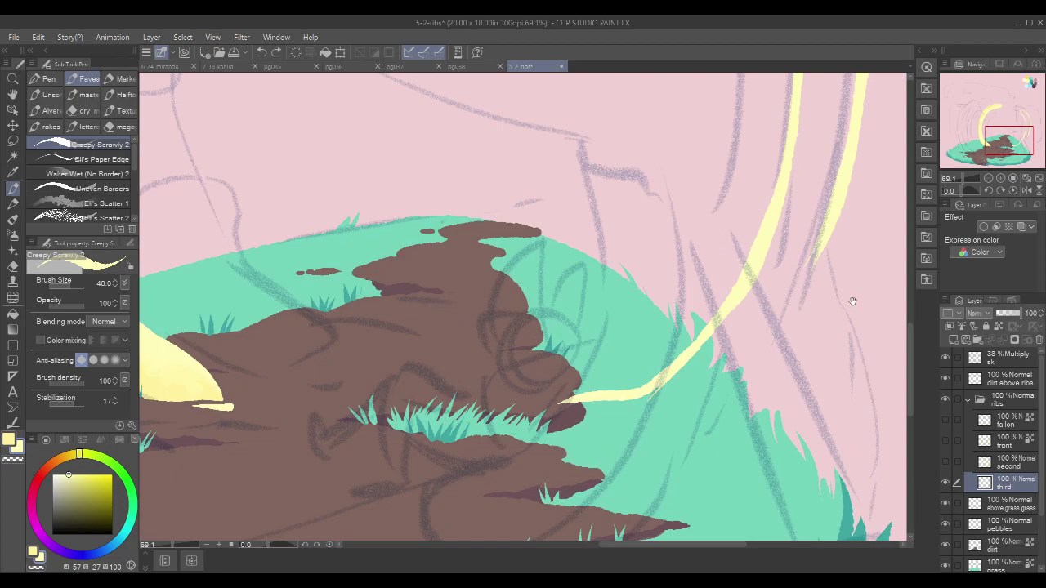
Step: Continue the right-hand rib's outer edge down onto the grass and curve it inward below the inner edge
left_click_drag(812, 383, 816, 369)
mouse_move(684, 336)
left_mouse_down()
mouse_move(578, 387)
mouse_move(529, 397)
left_mouse_up()
left_click_drag(821, 237, 742, 362)
left_click_drag(818, 332, 772, 344)
scroll(772, 344, "up", 3)
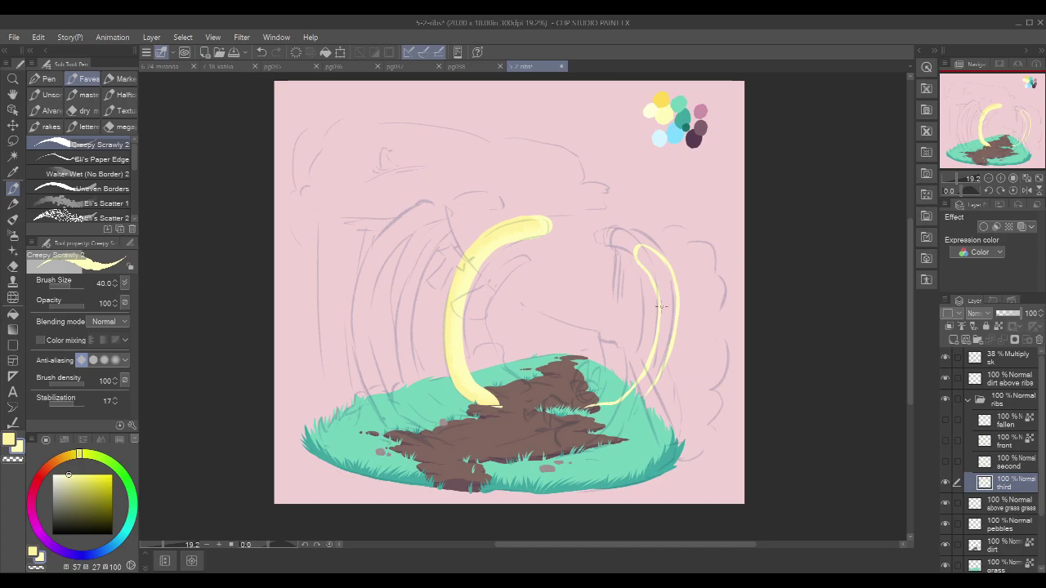
scroll(658, 319, "up", 3)
scroll(647, 345, "up", 3)
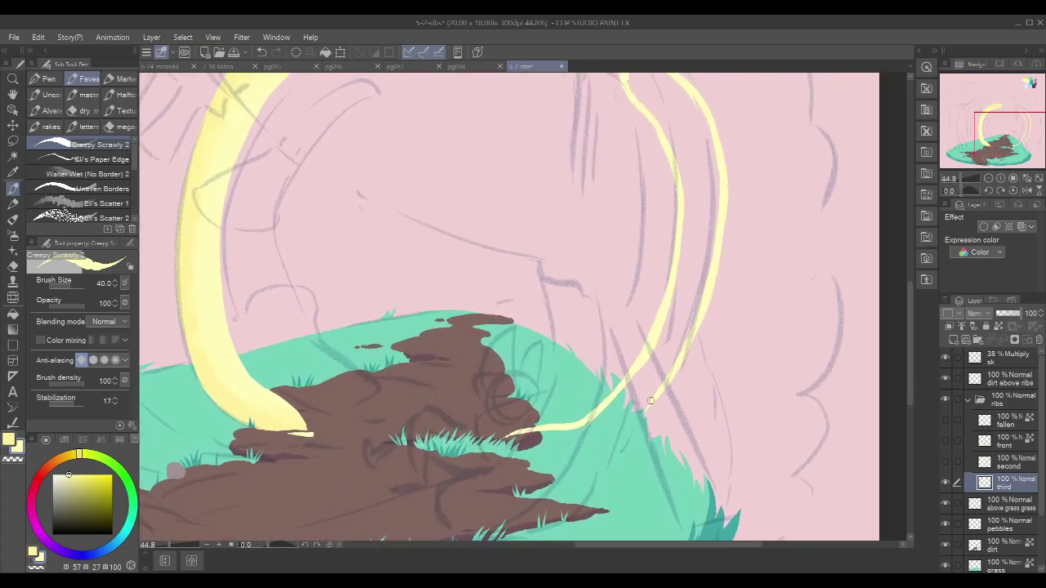
mouse_move(665, 386)
left_mouse_down()
mouse_move(622, 432)
mouse_move(578, 453)
mouse_move(522, 456)
left_mouse_up()
key("ctrl+z")
mouse_move(666, 388)
left_mouse_down()
mouse_move(609, 444)
mouse_move(546, 460)
left_mouse_up()
Step: Select everything outside the above grass grass layer's blades and make the third layer active again
left_click(1014, 511)
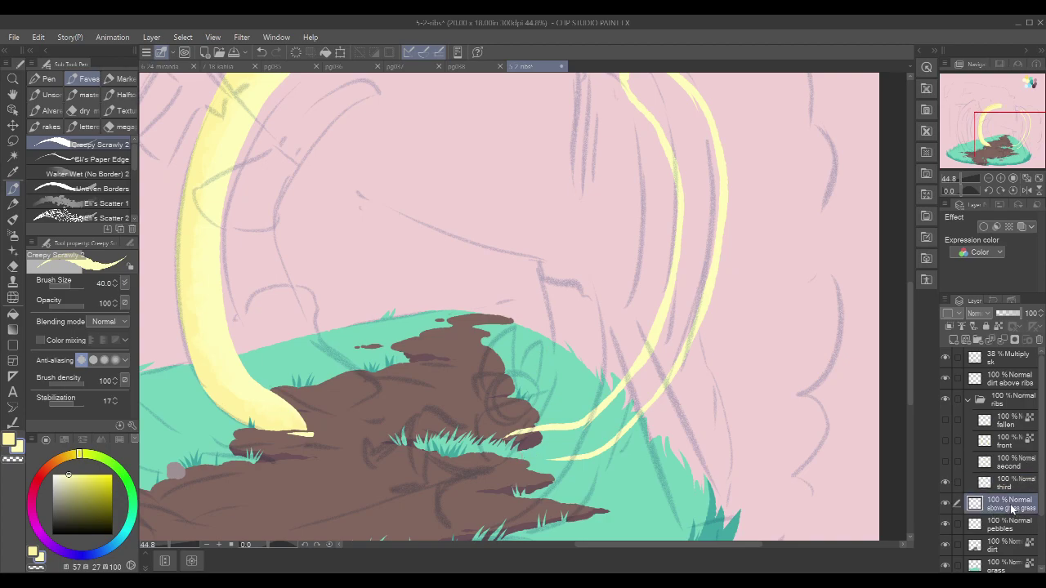
key("ctrl+shift+d")
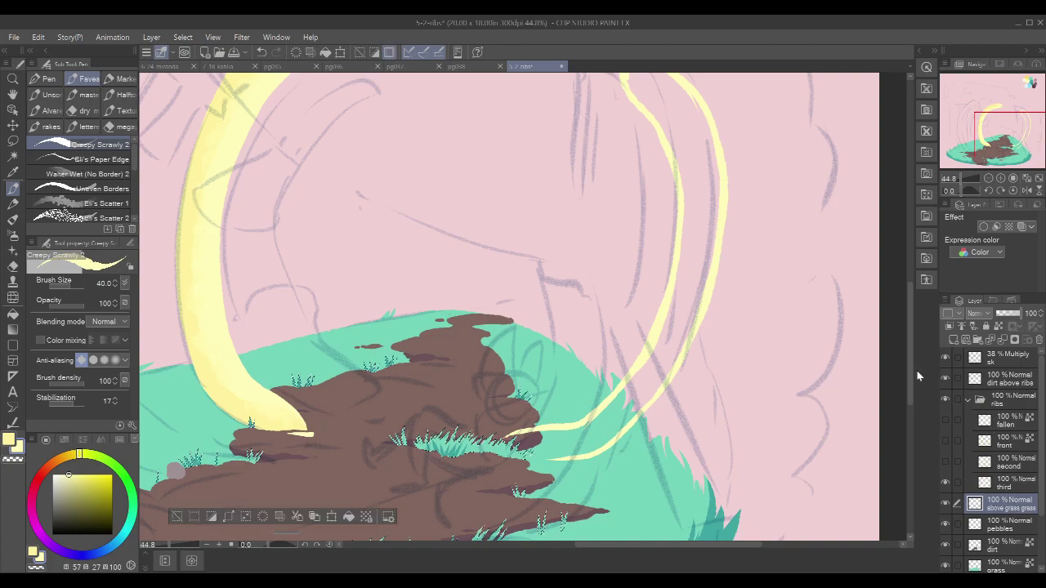
left_click(1013, 482)
key("p")
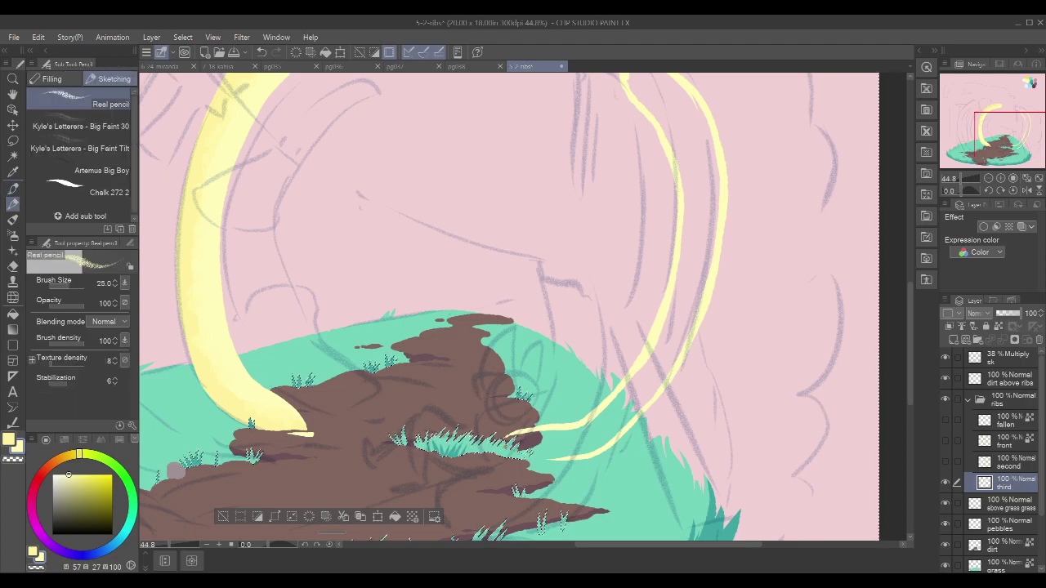
Step: Close the right-hand rib's base behind the grass blades, fill the outline with pale yellow, and clear the selection
key("p")
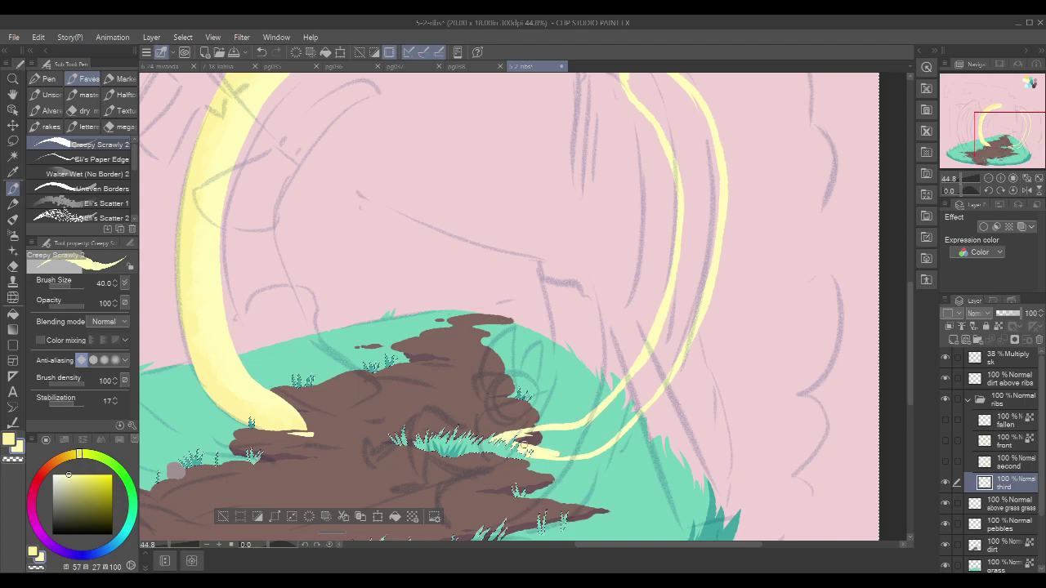
left_click_drag(529, 438, 535, 433)
left_click_drag(771, 193, 760, 226)
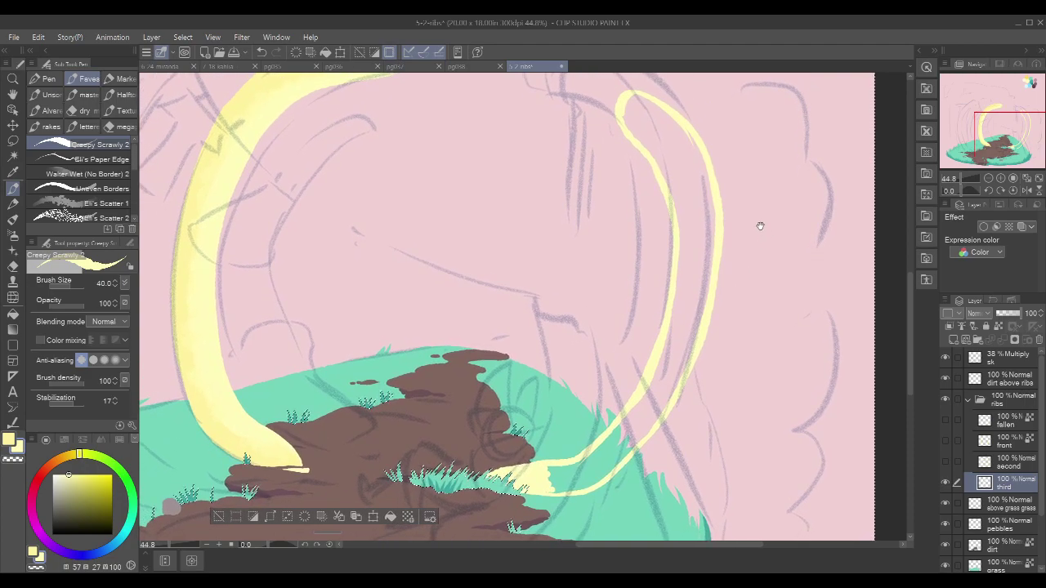
key("g")
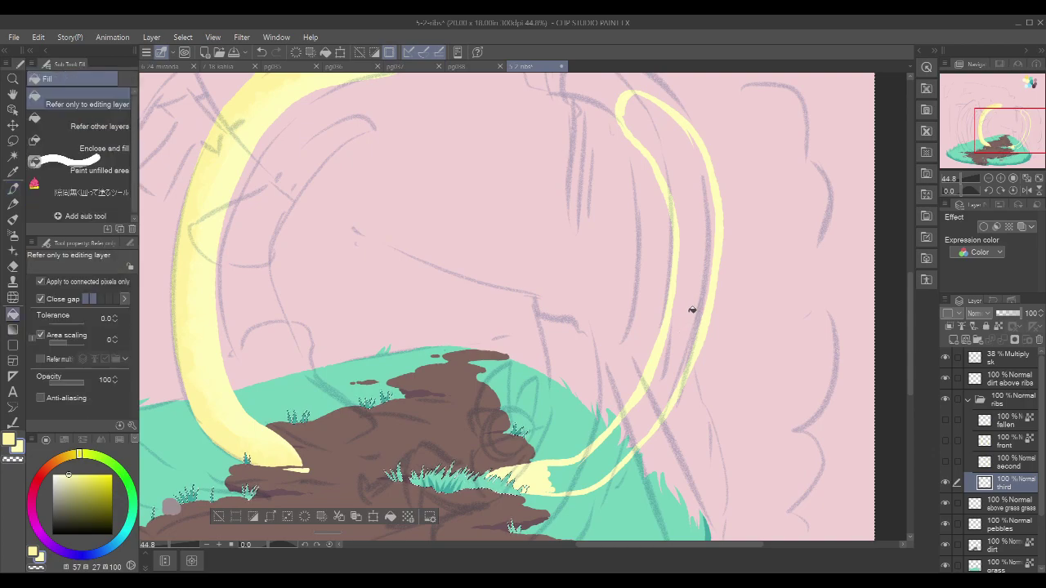
left_click(689, 312)
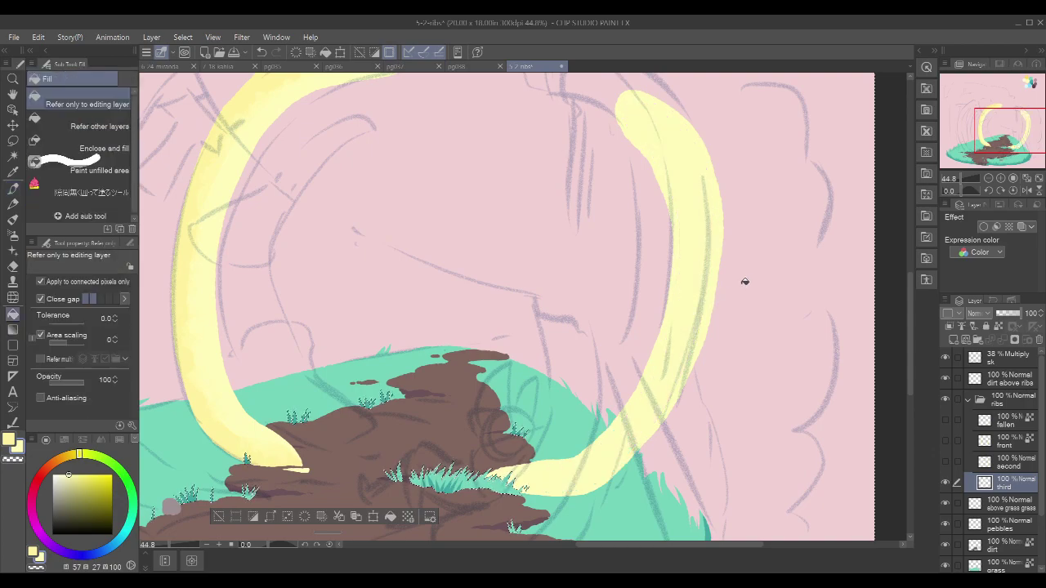
key("ctrl+d")
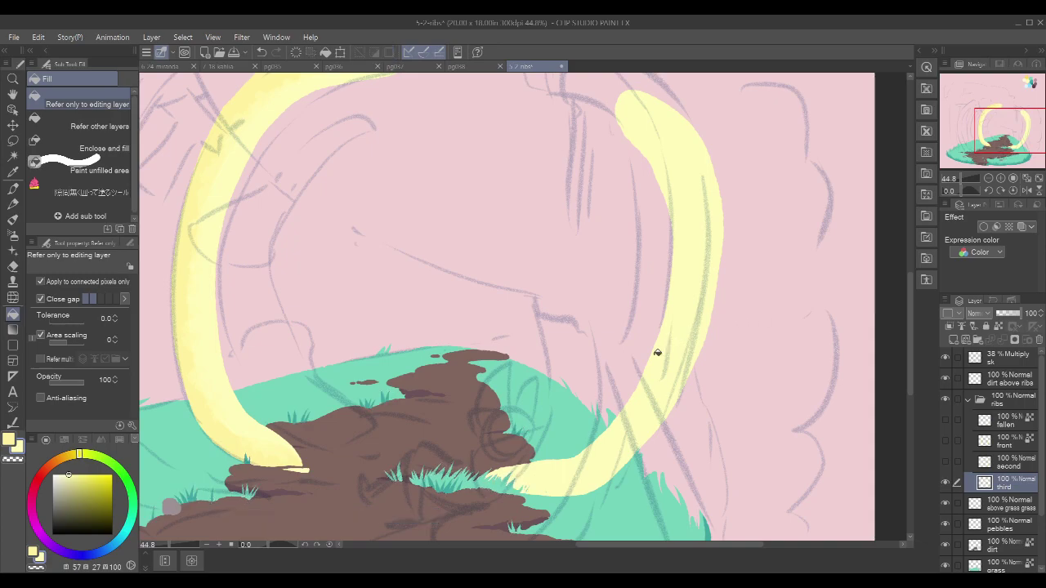
Step: Paint light green grass blades over the tip of the right-hand rib's base on the dirt above ribs layer with Creepy Scrawly 2
key("p")
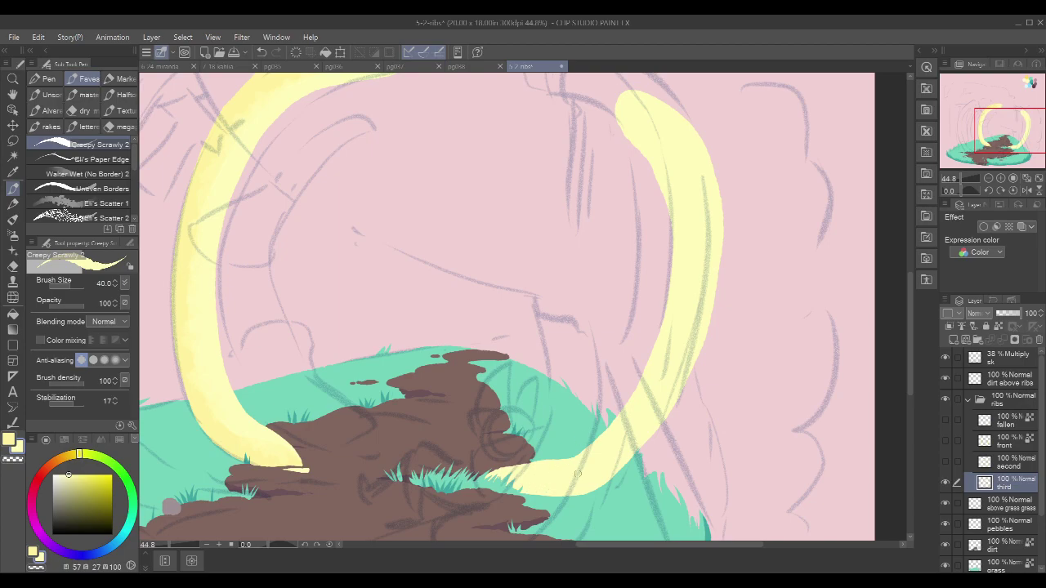
scroll(768, 365, "down", 2)
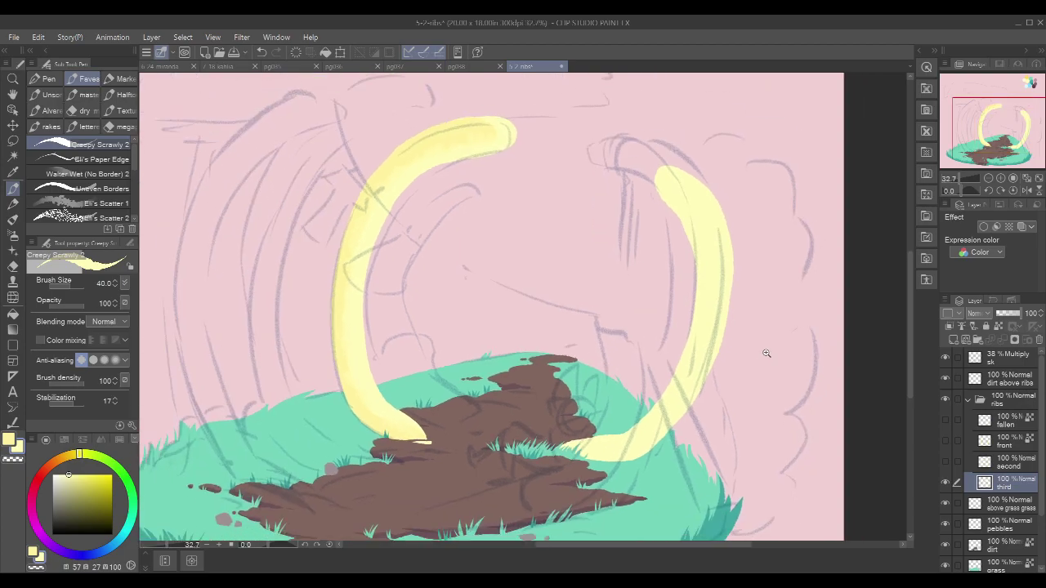
left_click(1013, 380)
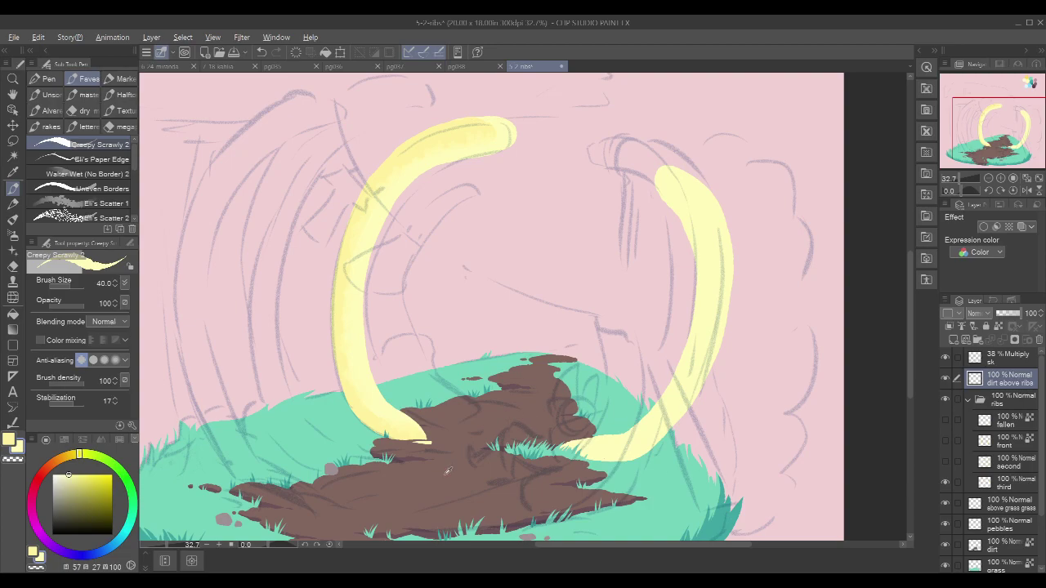
scroll(654, 476, "up", 3)
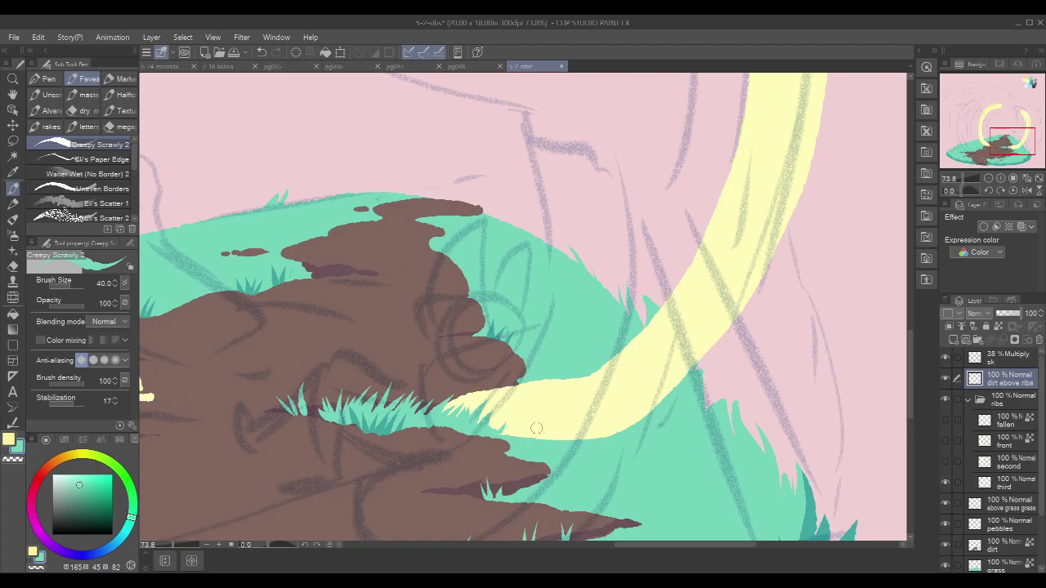
mouse_move(537, 436)
left_mouse_down()
mouse_move(536, 450)
mouse_move(530, 406)
left_mouse_up()
left_click(377, 422, "alt")
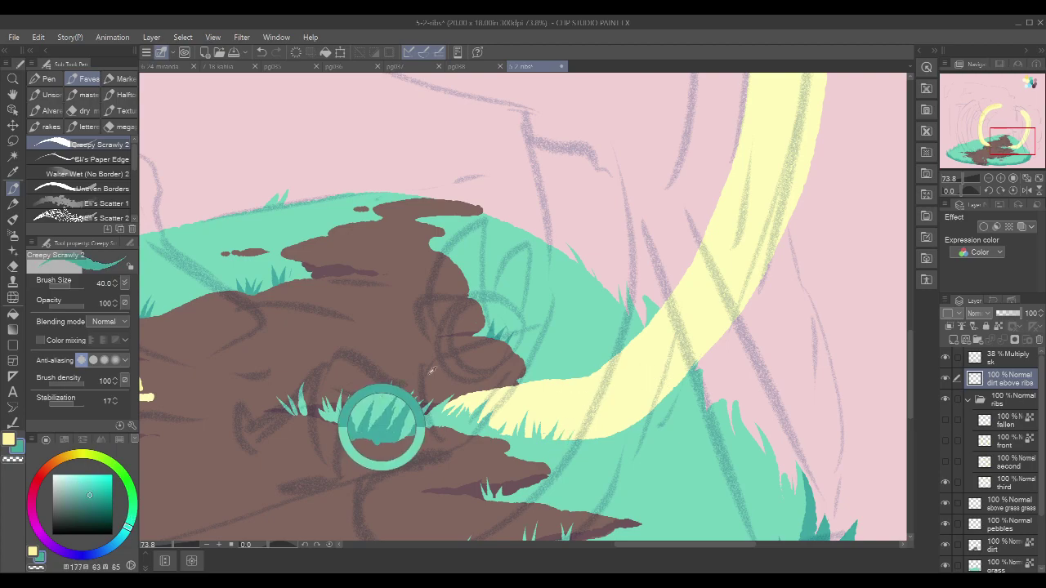
left_click_drag(575, 446, 598, 414)
key("ctrl+z")
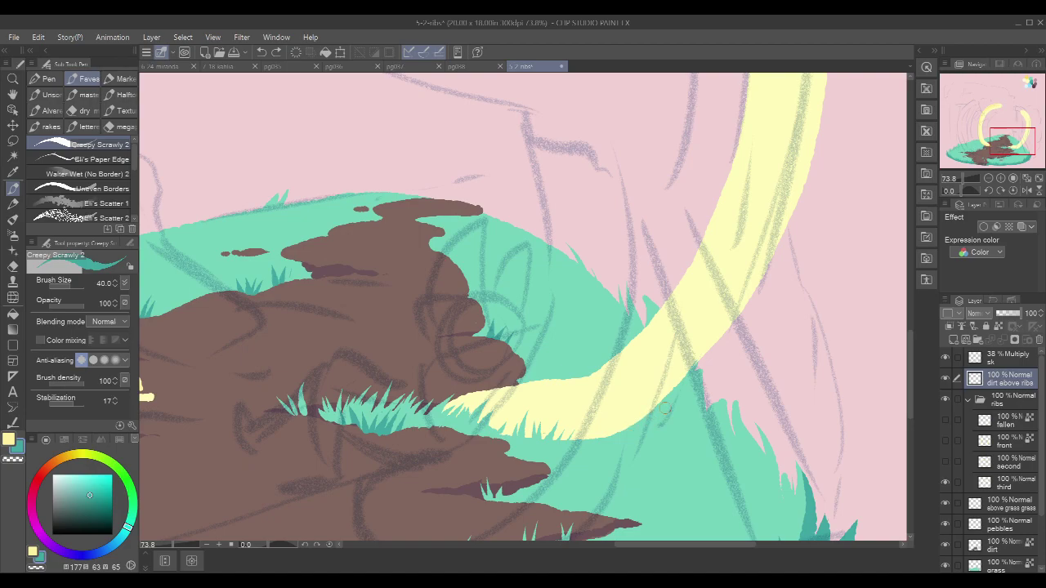
Step: Sample the light grass green and continue the blades along the lower edge of the right-hand rib's base
left_click(535, 437, "alt")
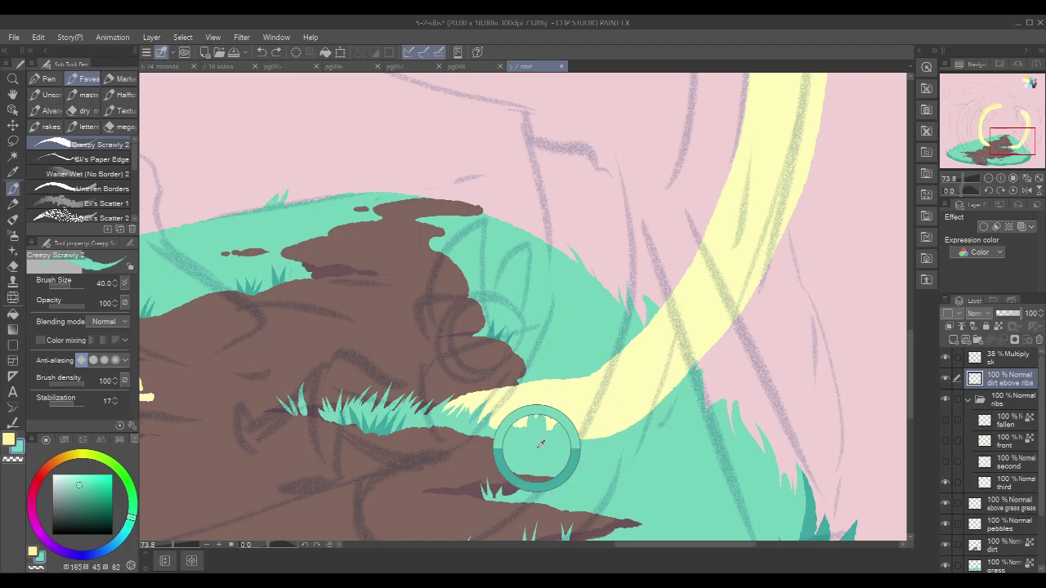
mouse_move(593, 438)
left_mouse_down()
mouse_move(621, 412)
mouse_move(644, 415)
left_mouse_up()
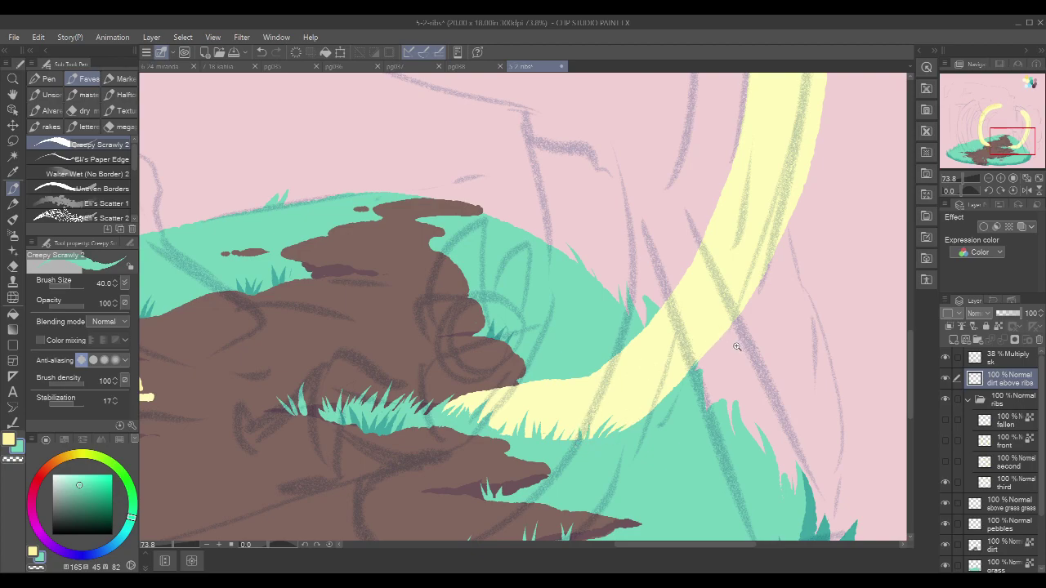
scroll(712, 358, "down", 4)
scroll(712, 358, "up", 4)
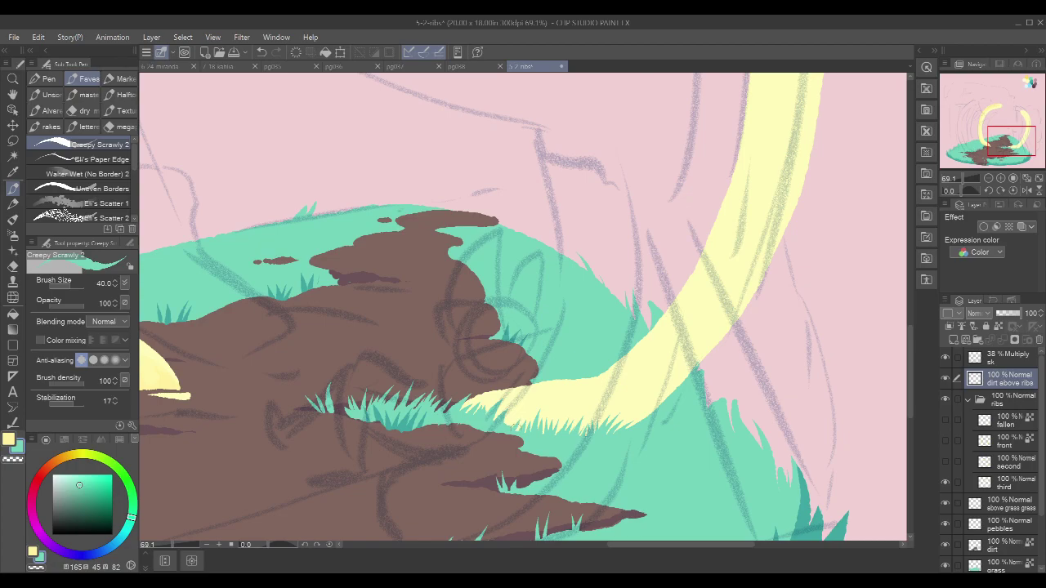
scroll(772, 335, "down", 3)
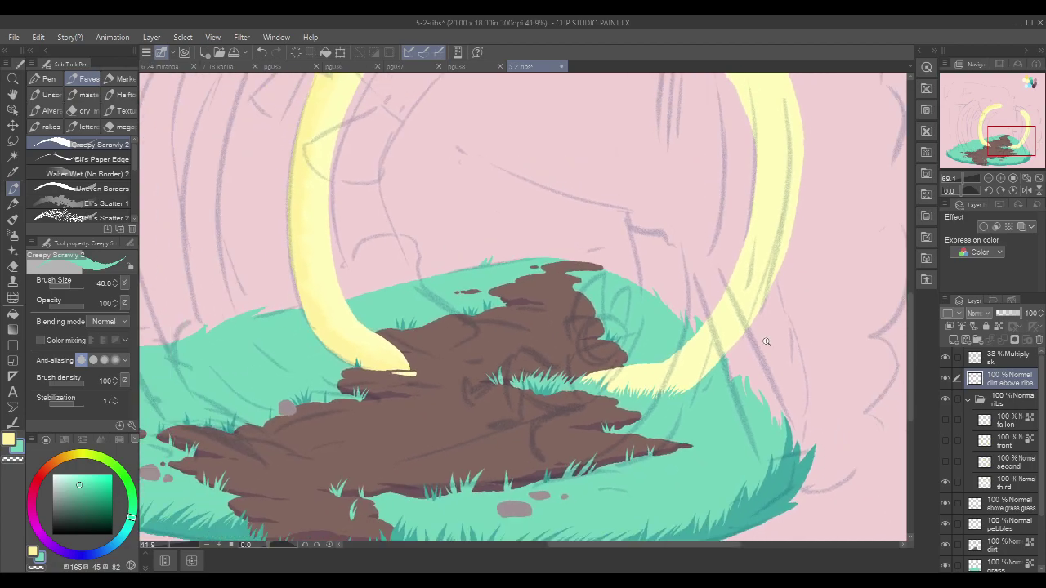
left_click_drag(411, 395, 542, 396)
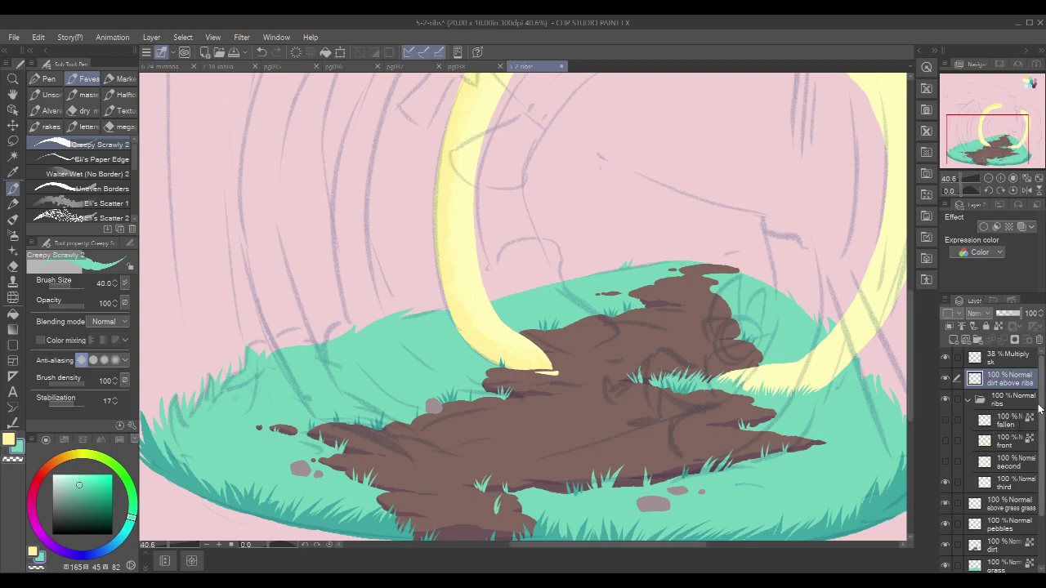
Step: Replace the light blade at the third pair's left-hand rib base with a clump of sampled dark green grass blades
scroll(482, 353, "up", 5)
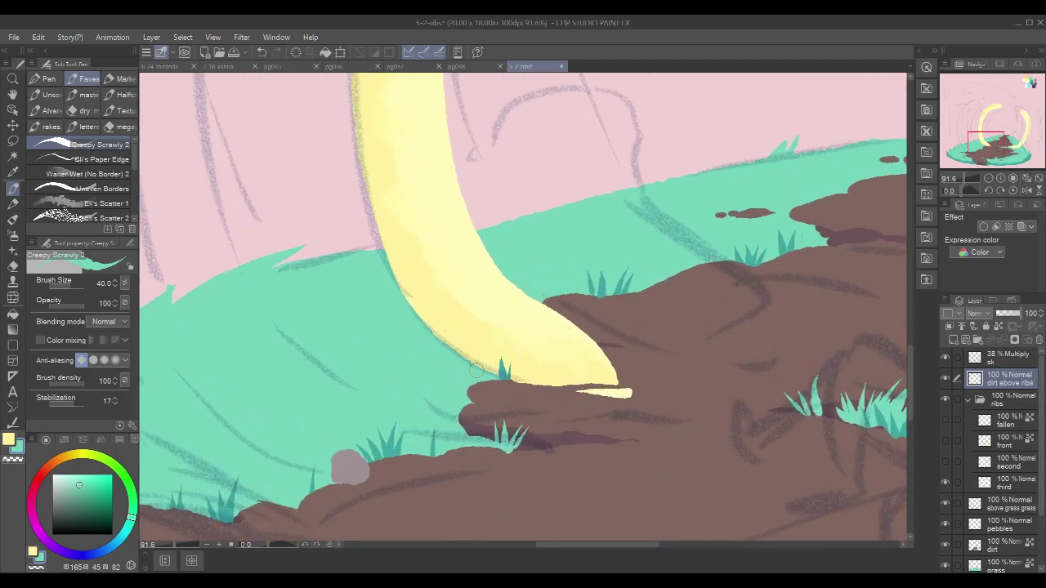
key("ctrl+z")
left_click(394, 443, "alt")
left_click_drag(490, 378, 493, 342)
mouse_move(487, 379)
left_mouse_down()
mouse_move(484, 333)
mouse_move(481, 377)
mouse_move(463, 348)
left_mouse_up()
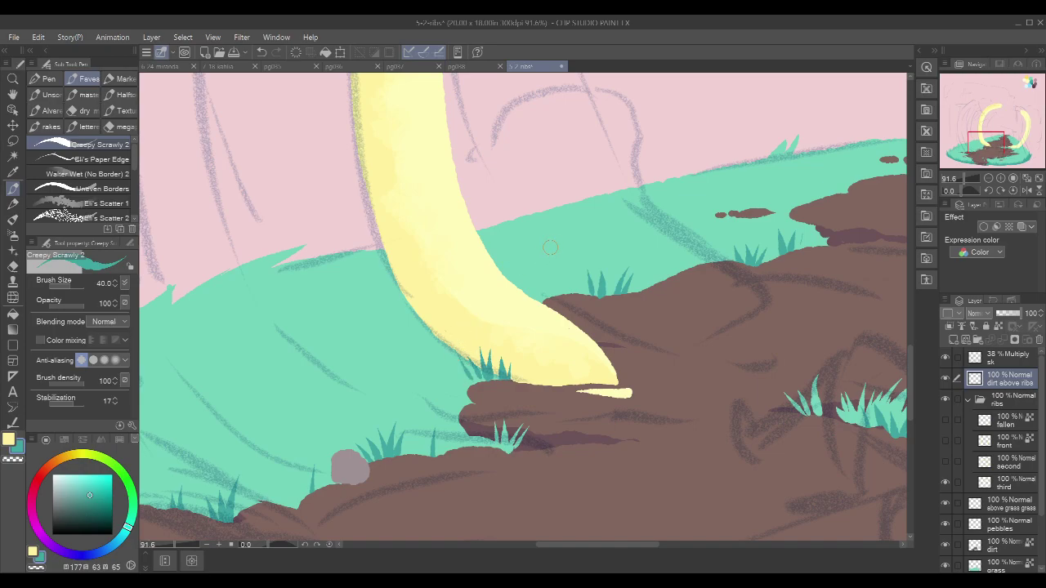
scroll(682, 283, "down", 5)
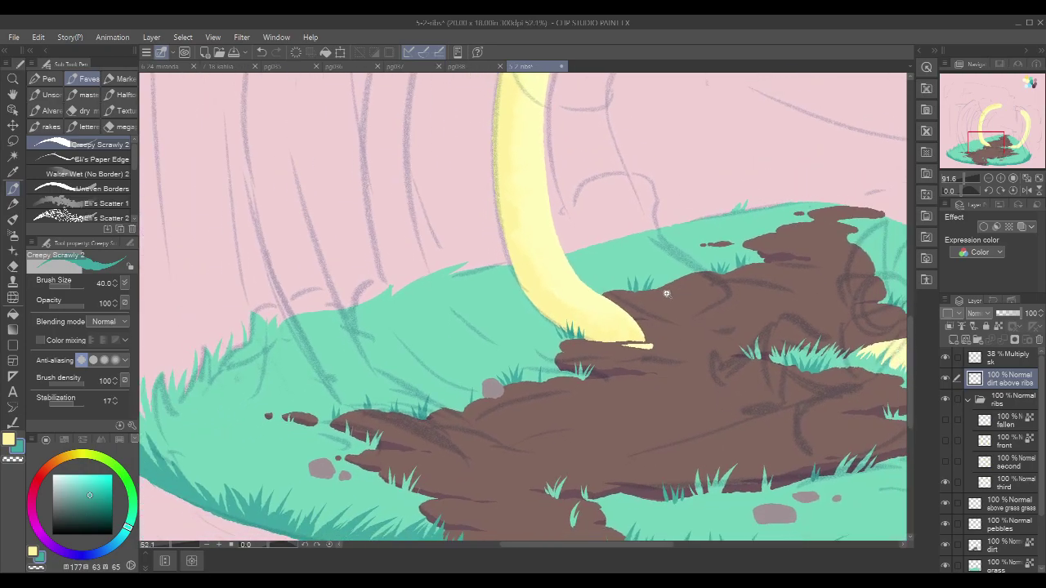
Step: Show the second, front and fallen rib layers together with the third ribs
left_click_drag(946, 463, 946, 420)
left_click_drag(791, 441, 433, 380)
left_click_drag(801, 364, 663, 400)
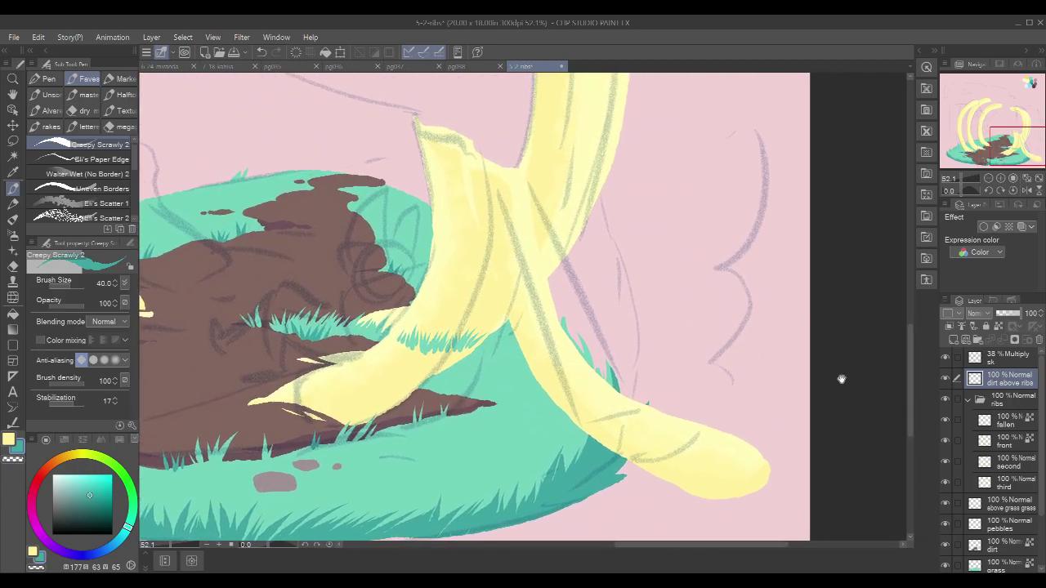
left_click_drag(730, 413, 823, 437)
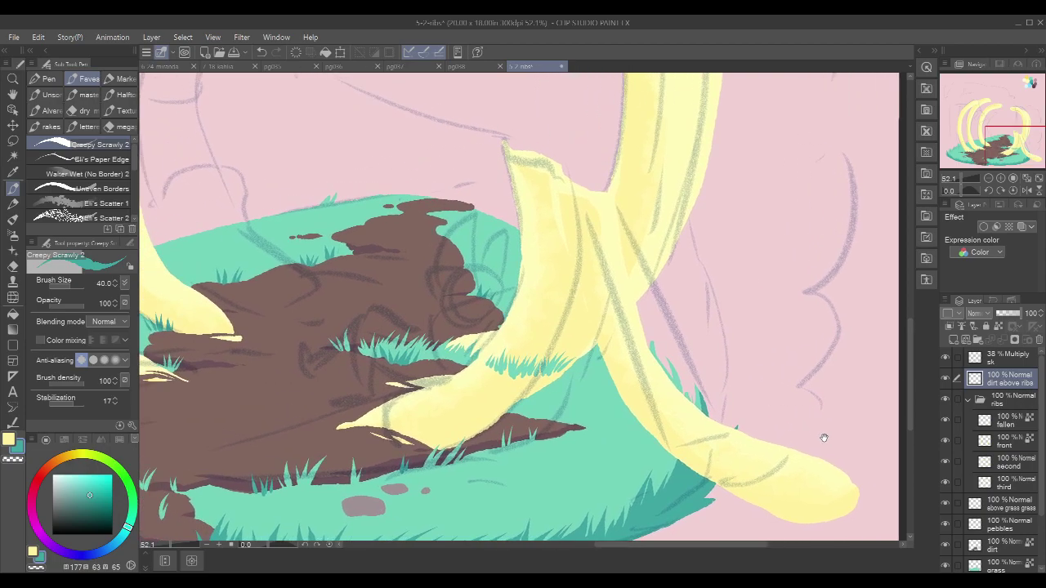
Step: Lasso and delete the grass blades that cross the front right-hand rib on the dirt above ribs layer, and clear the selection
left_click(945, 378)
left_click(946, 378)
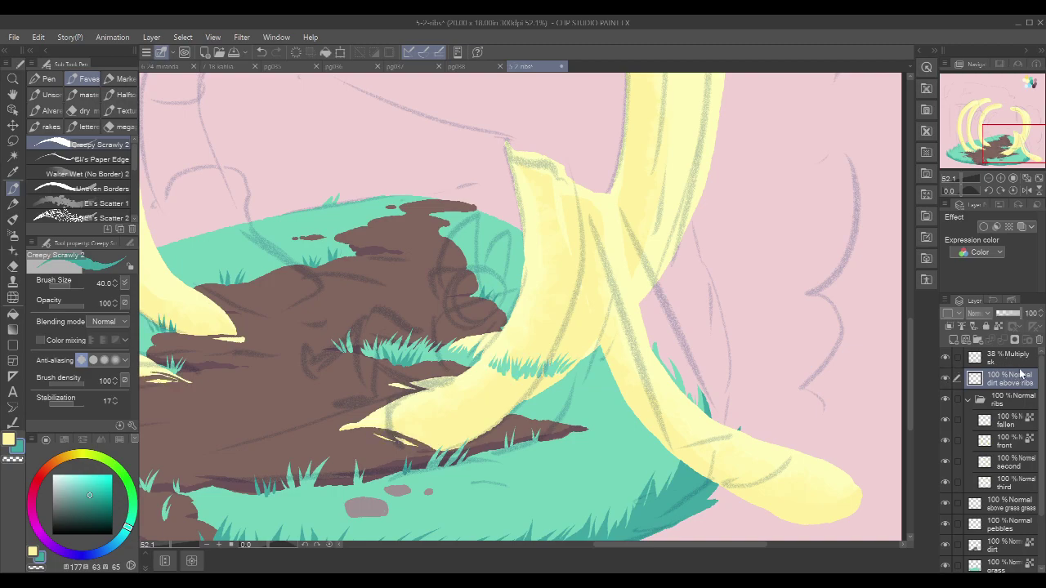
key("m")
mouse_move(582, 350)
left_mouse_down()
mouse_move(561, 376)
mouse_move(492, 378)
mouse_move(485, 361)
mouse_move(530, 331)
left_mouse_up()
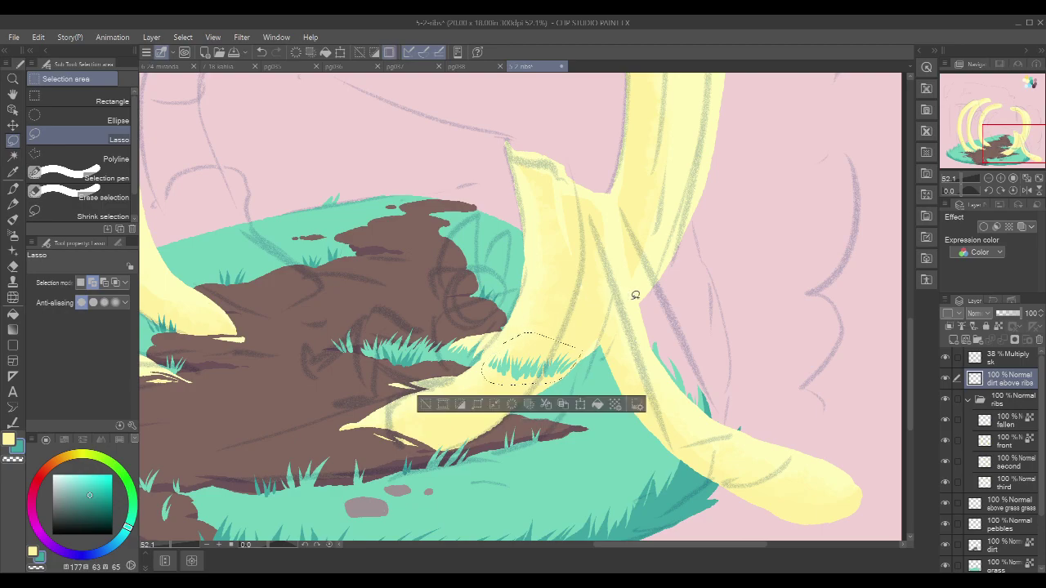
key("ctrl+d")
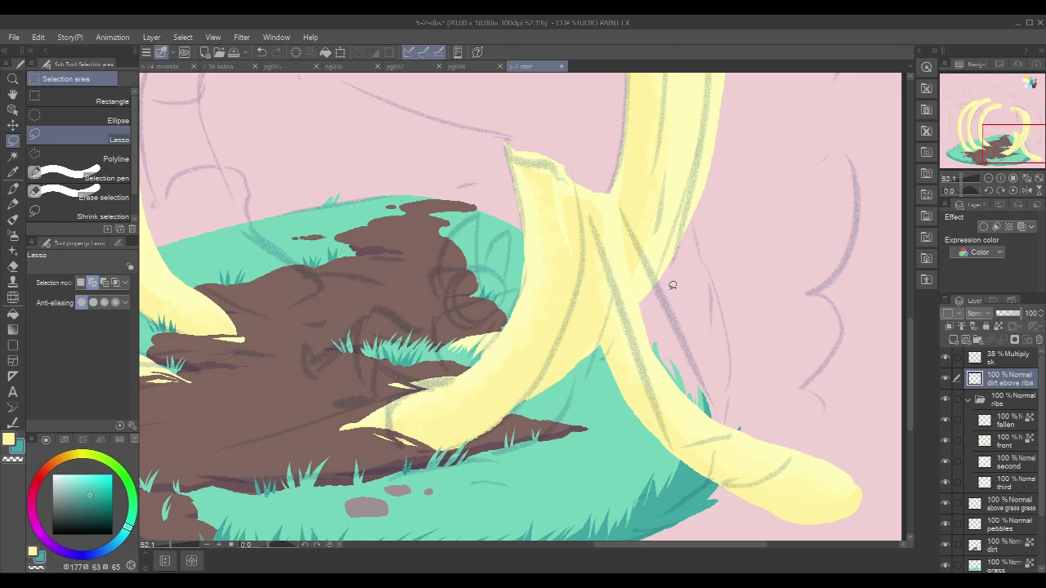
Step: Paint small light green grass blades around the bases of the second and front left-hand ribs with Creepy Scrawly 2
key("p")
mouse_move(421, 464)
left_mouse_down()
mouse_move(530, 429)
mouse_move(637, 430)
left_mouse_up()
mouse_move(567, 410)
left_mouse_down()
mouse_move(665, 440)
mouse_move(576, 413)
left_mouse_up()
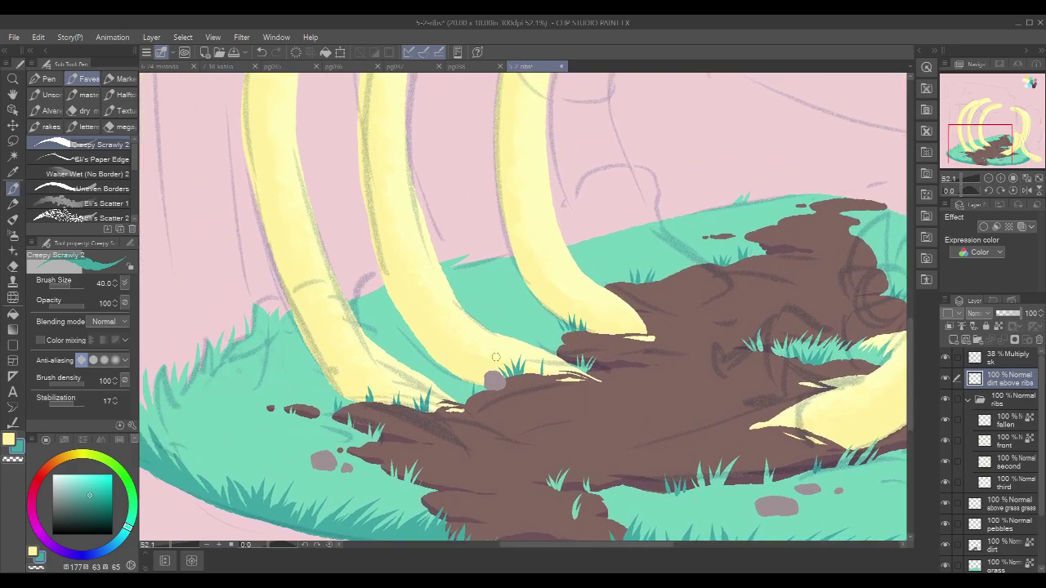
scroll(506, 365, "up", 2)
mouse_move(450, 395)
left_mouse_down()
mouse_move(462, 348)
mouse_move(444, 388)
mouse_move(445, 362)
mouse_move(467, 378)
mouse_move(445, 396)
mouse_move(443, 367)
mouse_move(443, 398)
mouse_move(441, 353)
mouse_move(461, 371)
left_mouse_up()
key("ctrl+z")
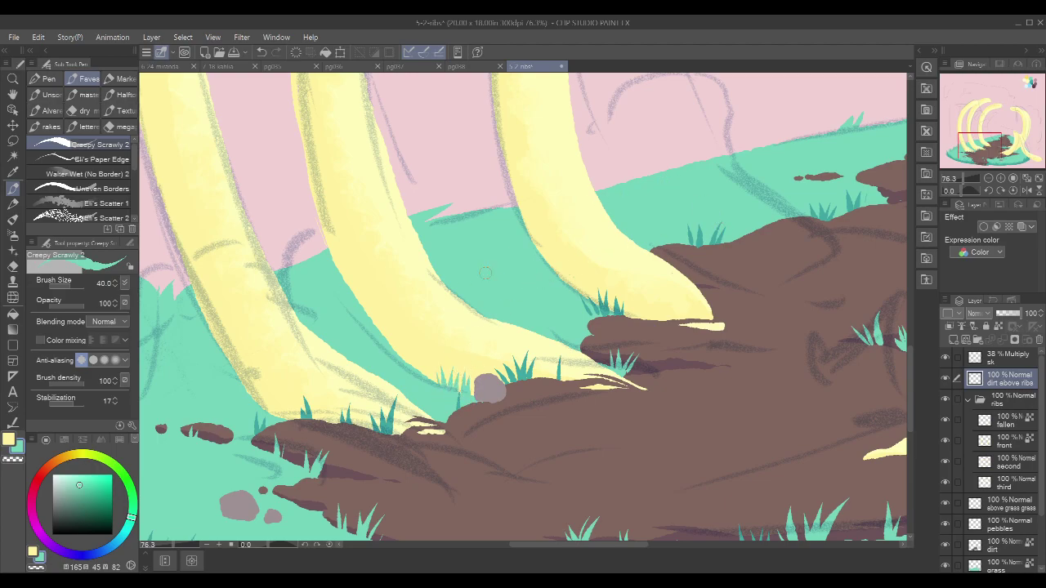
mouse_move(272, 415)
left_mouse_down()
mouse_move(296, 387)
mouse_move(295, 401)
left_mouse_up()
key("ctrl+z")
key("ctrl+z")
key("ctrl+z")
scroll(764, 229, "down", 2)
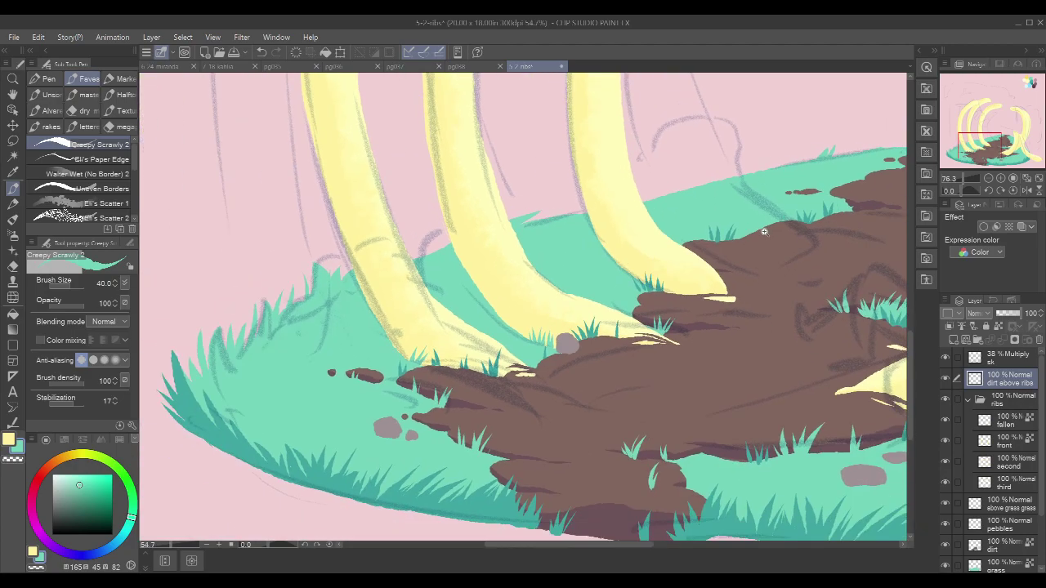
Step: Add a small clump of light green blades over the lower edge of the third pair's left-hand rib base
scroll(602, 305, "up", 2)
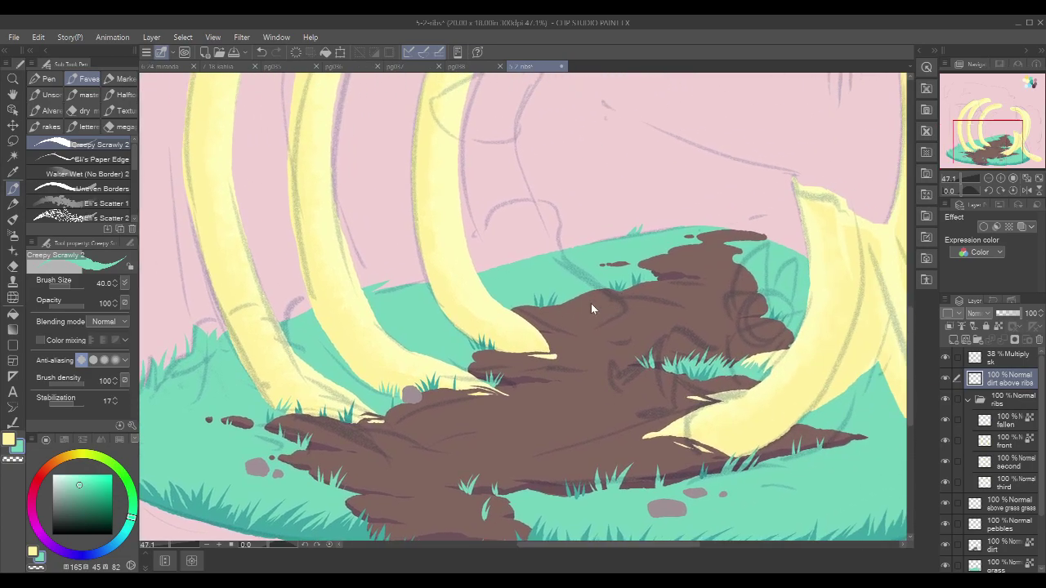
scroll(569, 304, "up", 2)
mouse_move(448, 399)
left_mouse_down()
mouse_move(456, 343)
mouse_move(443, 401)
mouse_move(435, 351)
mouse_move(437, 400)
mouse_move(434, 357)
mouse_move(423, 383)
mouse_move(433, 398)
mouse_move(432, 359)
mouse_move(462, 377)
left_mouse_up()
key("ctrl+z")
key("ctrl+z")
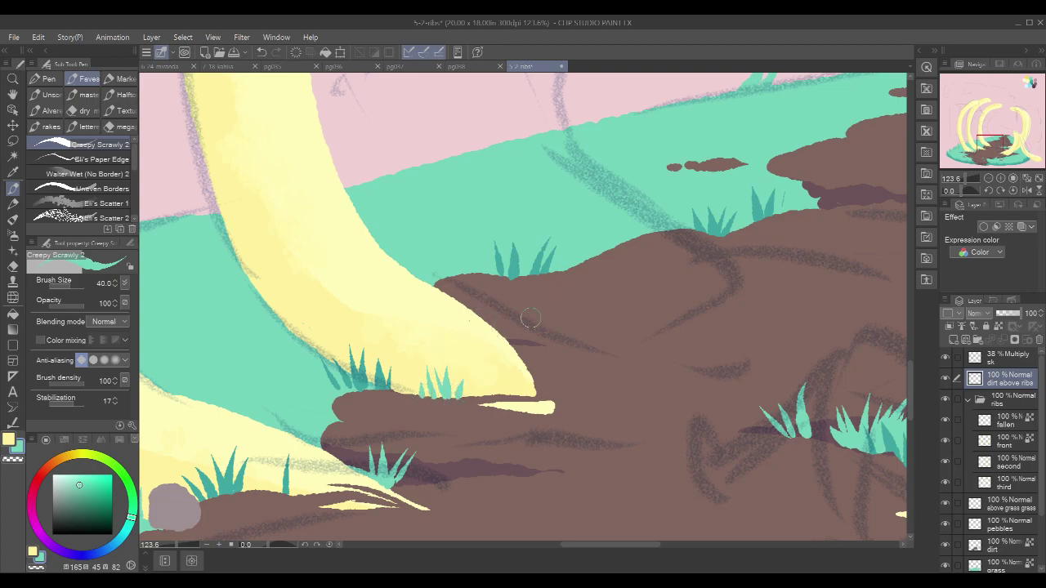
scroll(731, 245, "down", 3)
scroll(850, 196, "down", 2)
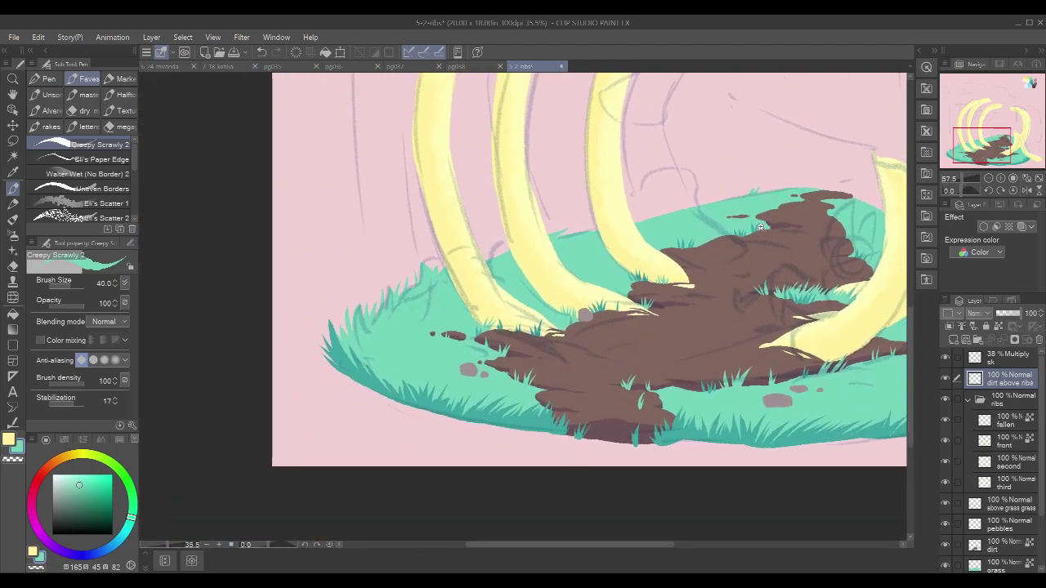
Step: Paint light green grass blades over the base of the front right-hand rib where it meets the dirt
mouse_move(850, 196)
left_mouse_down()
mouse_move(759, 228)
mouse_move(681, 194)
left_mouse_up()
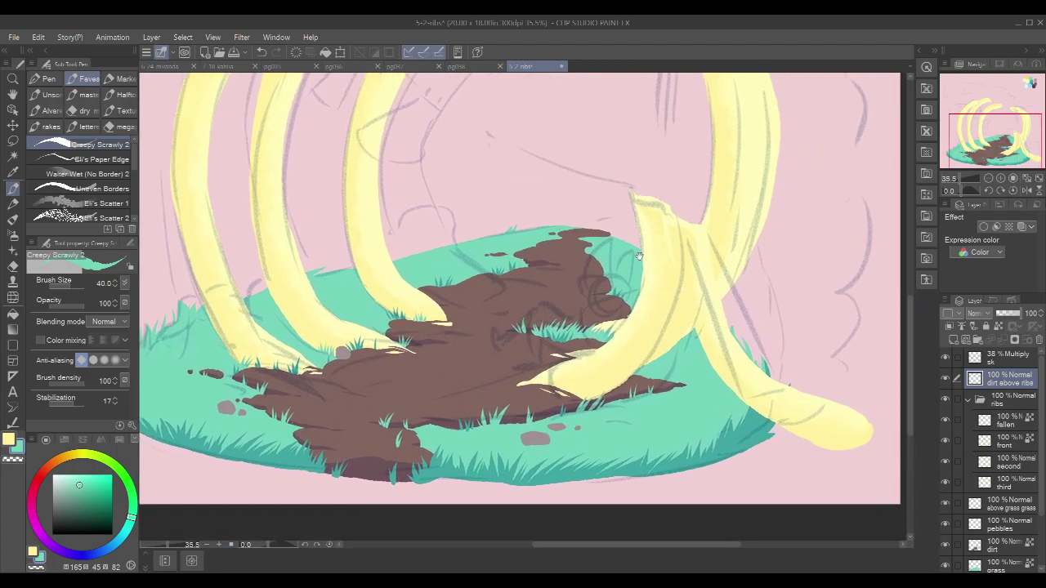
scroll(559, 396, "up", 4)
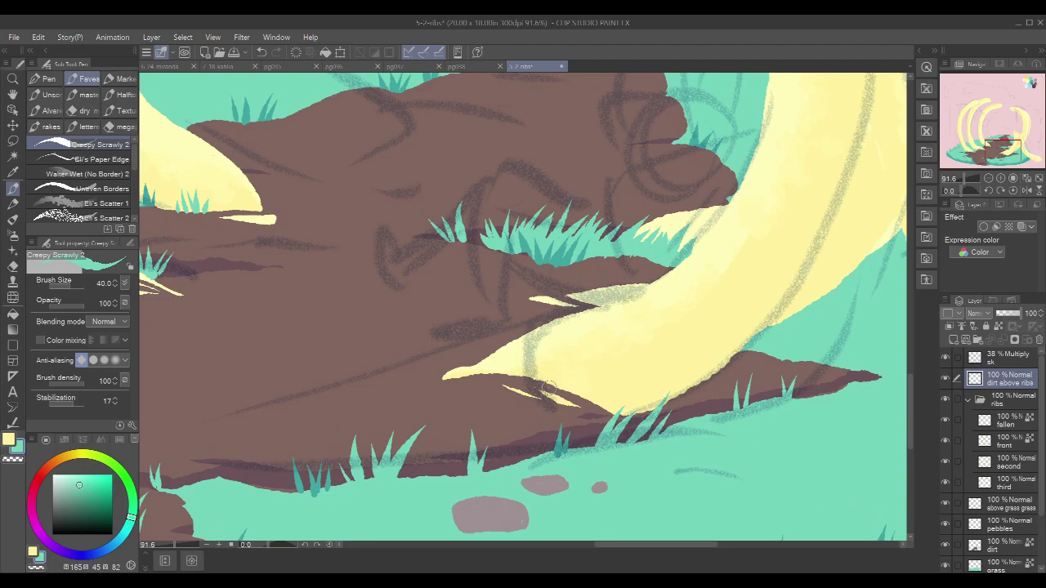
left_click_drag(548, 388, 578, 337)
mouse_move(547, 389)
left_mouse_down()
mouse_move(557, 343)
mouse_move(542, 352)
left_mouse_up()
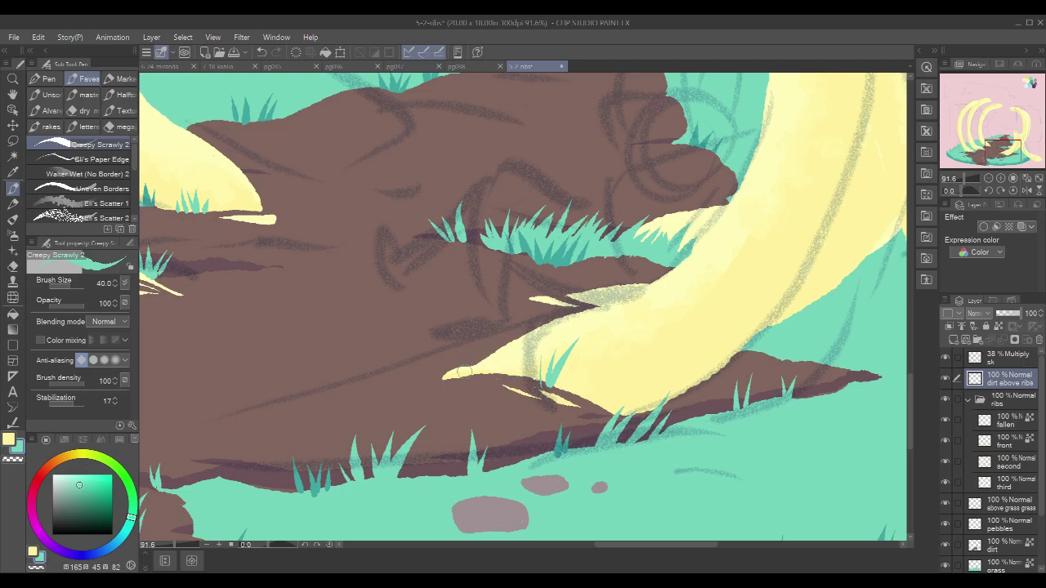
mouse_move(442, 381)
left_mouse_down()
mouse_move(436, 351)
mouse_move(419, 368)
left_mouse_up()
left_click_drag(605, 413, 619, 385)
left_click_drag(809, 306, 687, 306)
left_click_drag(831, 259, 615, 340)
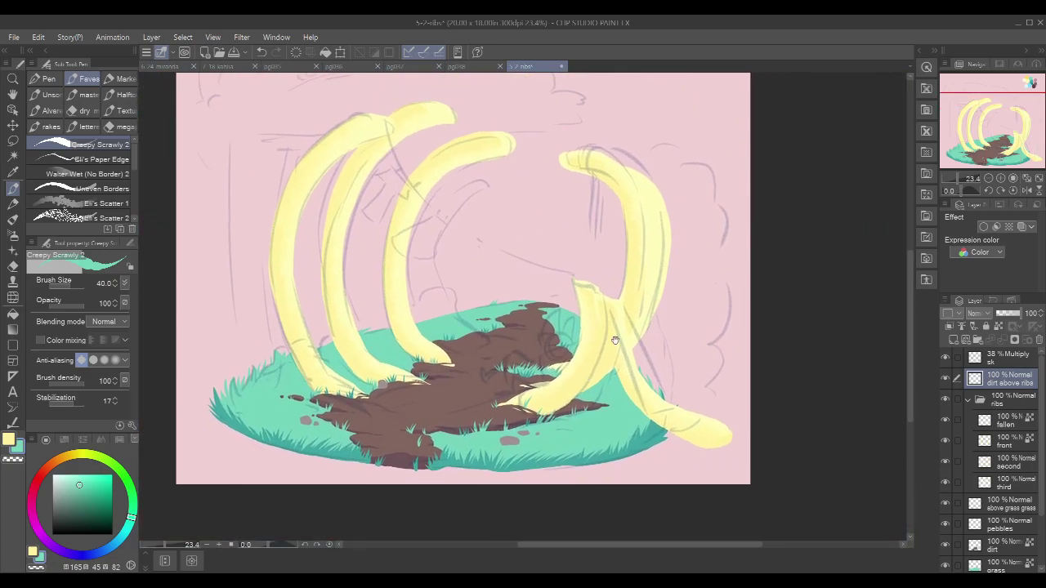
Step: Hide the sketch and the fallen, front and second rib layers, and make the third layer active with transparent pixels locked
left_click(946, 357)
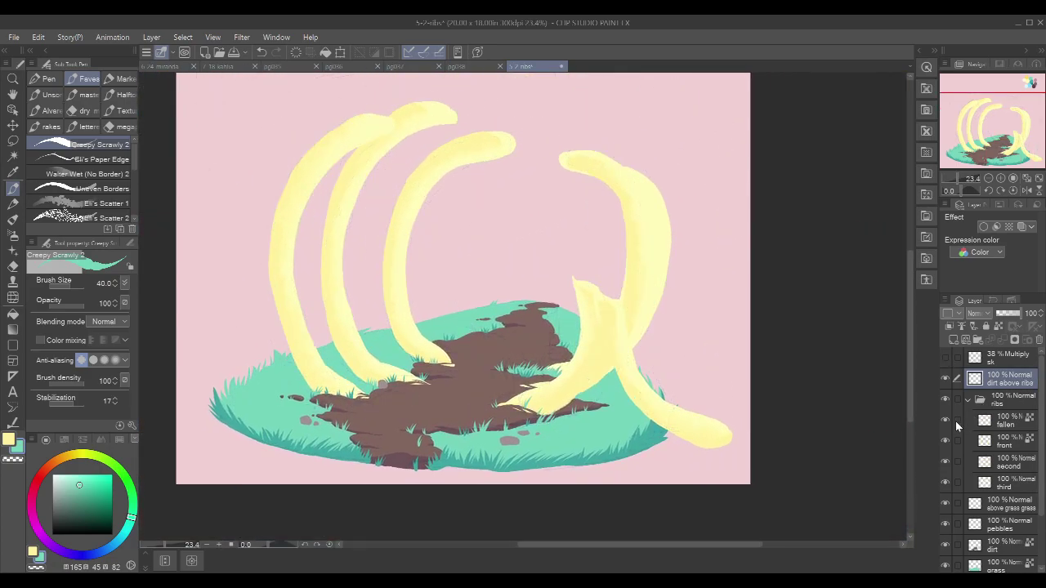
left_click(945, 457)
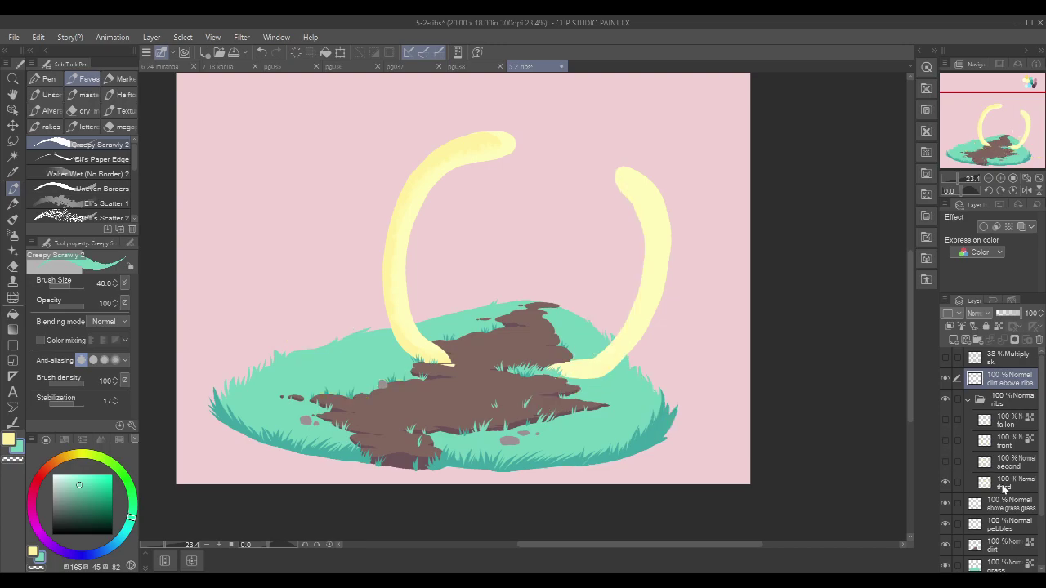
left_click(1007, 486)
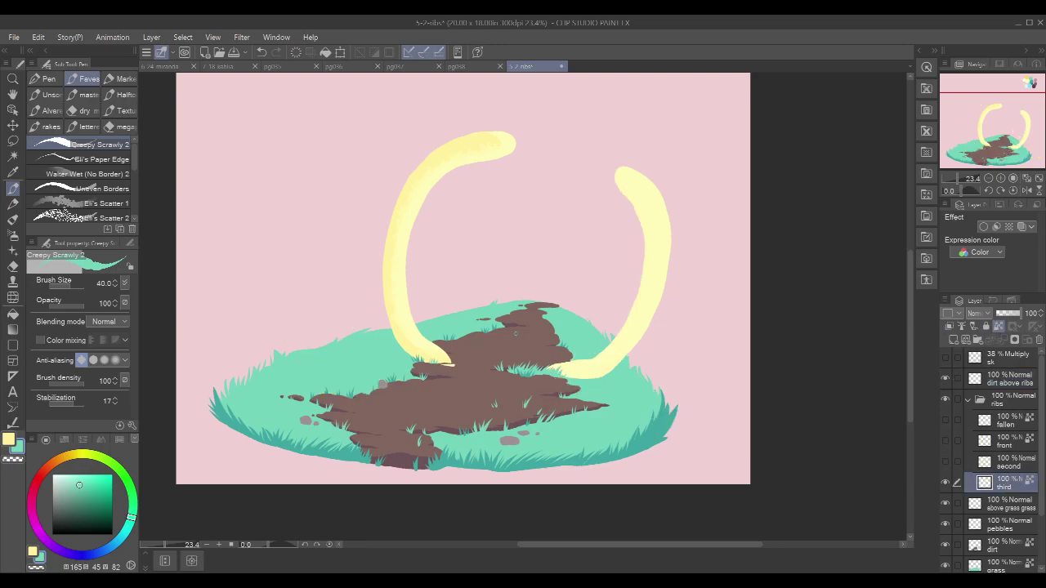
Step: Compare with the front and second ribs, and recolour the third layer's right-hand rib in sampled deeper yellow with a filled rectangle
left_click(644, 308, "alt")
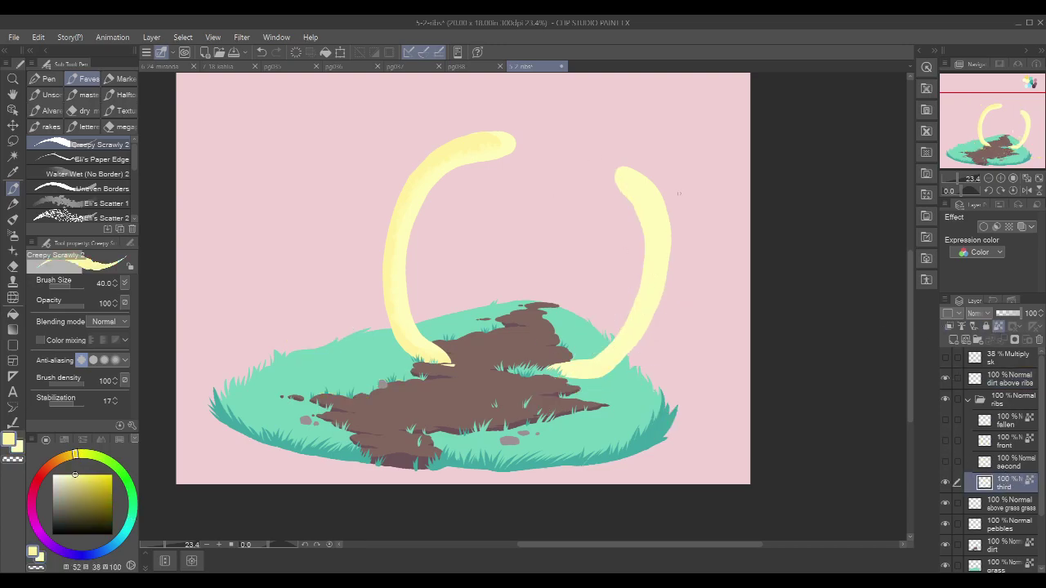
left_click(946, 441)
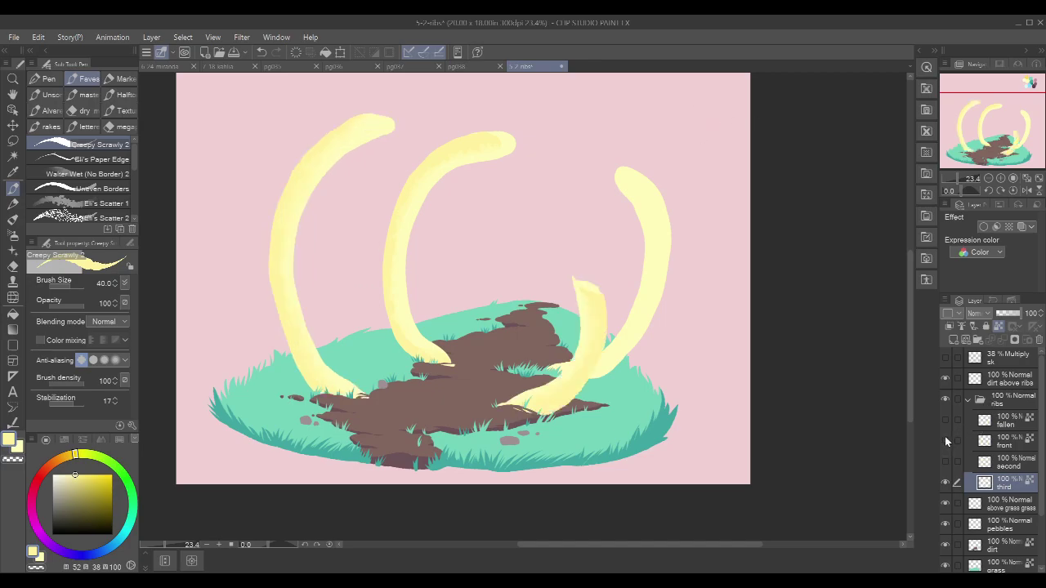
left_click(945, 440)
left_click(945, 461)
left_click(945, 461)
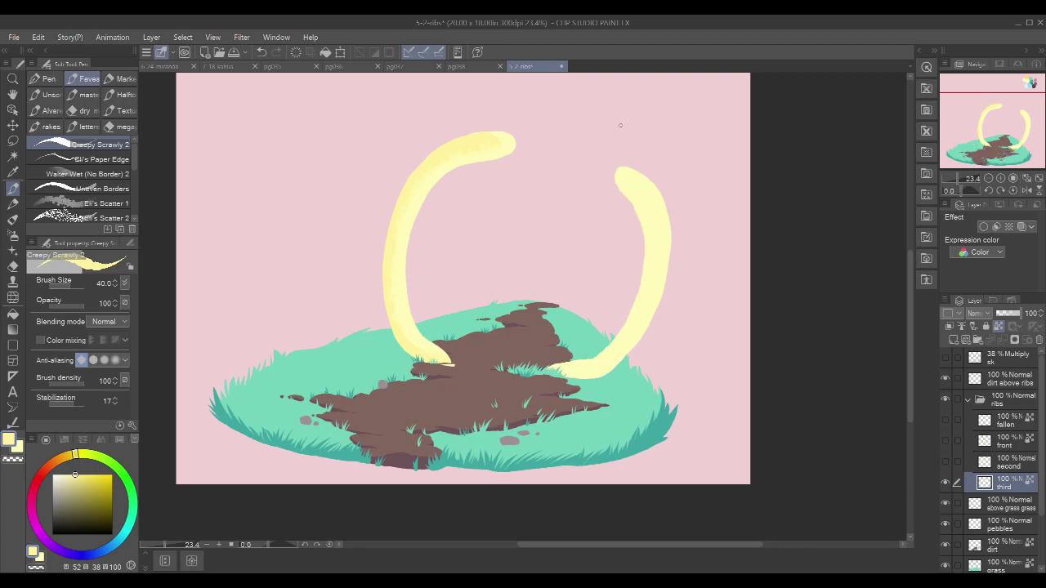
key("u")
left_click_drag(735, 135, 537, 415)
Step: Swap to the paler yellow and shade the third layer's right-hand rib with Eli's Scatter 1
key("x")
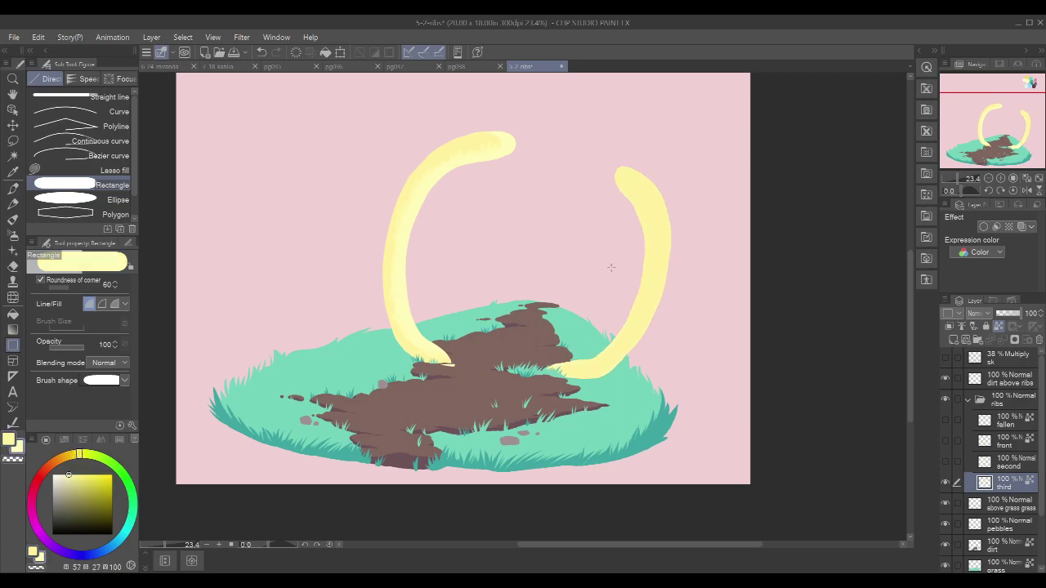
key("p")
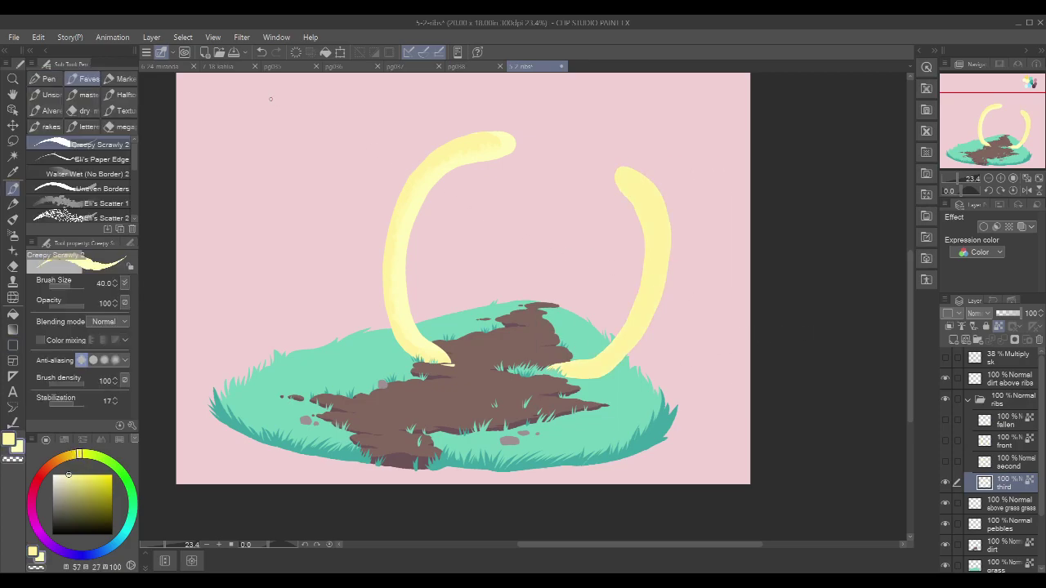
left_click(82, 174)
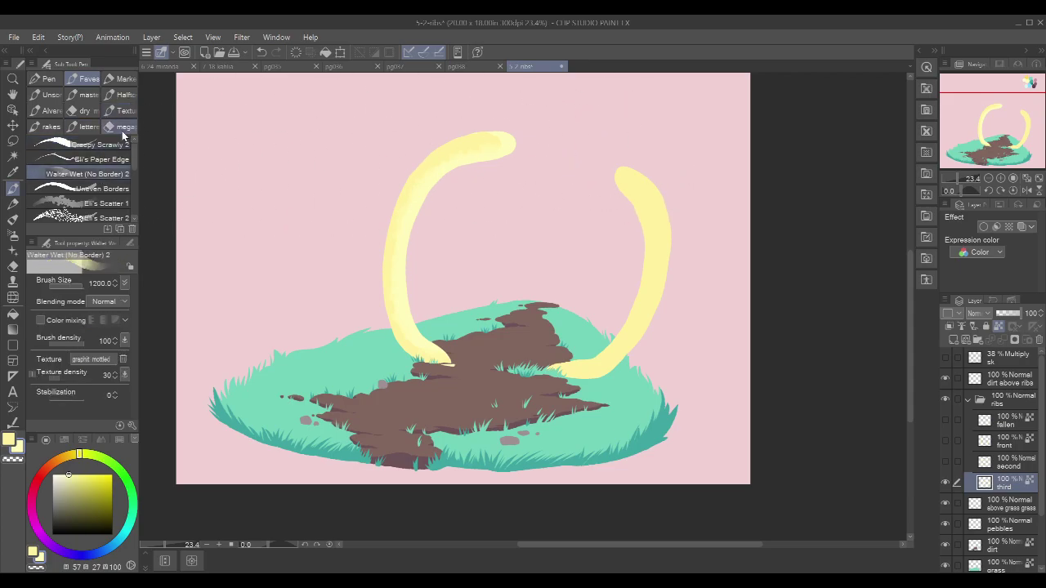
left_click(106, 203)
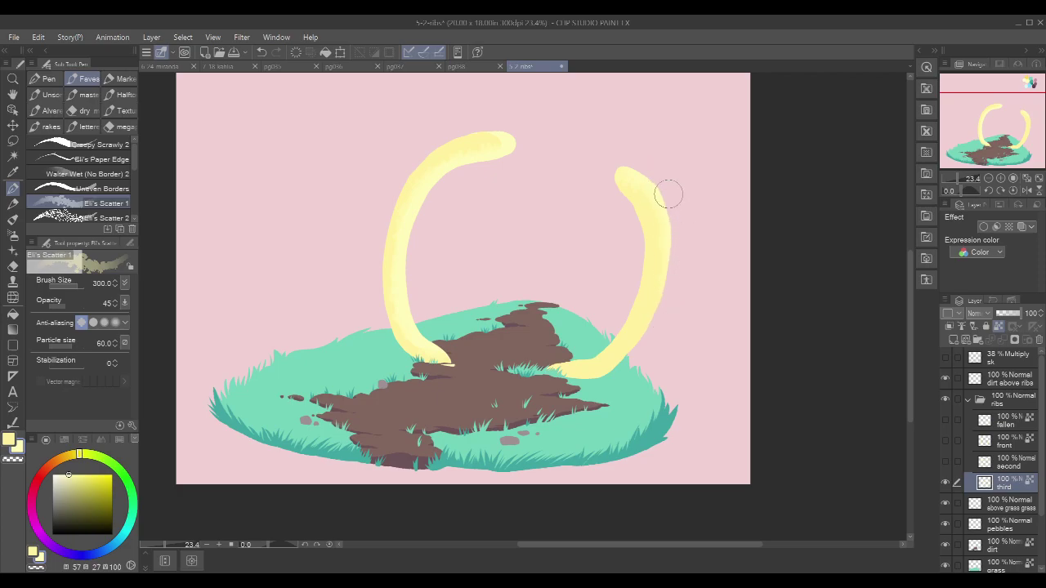
Step: Add a new layer above the sketch and set up Walter Wet (No Border) 2 with dark red
left_click(86, 174)
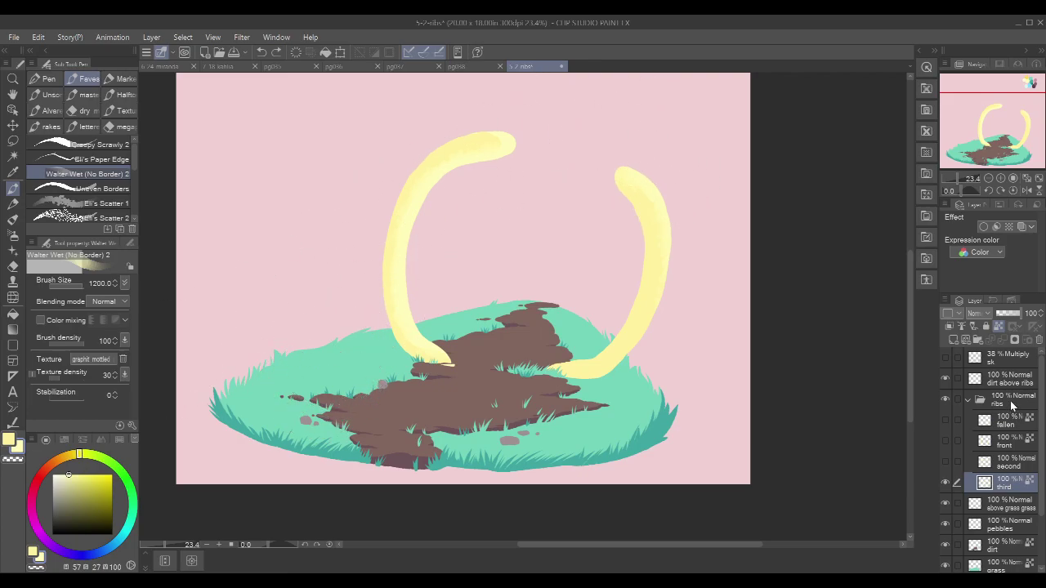
left_click(952, 339)
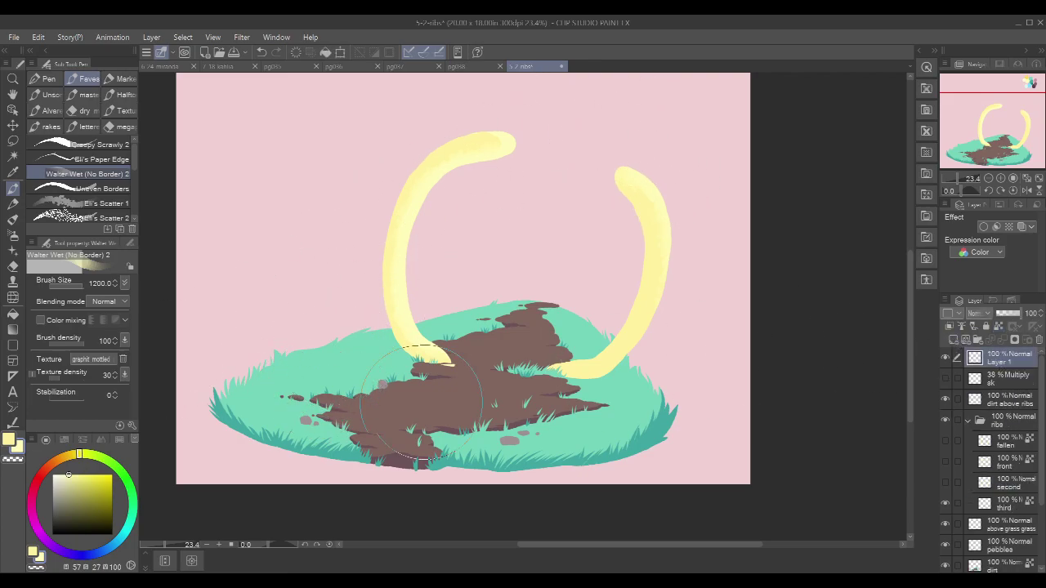
left_click(64, 440)
left_click(93, 480)
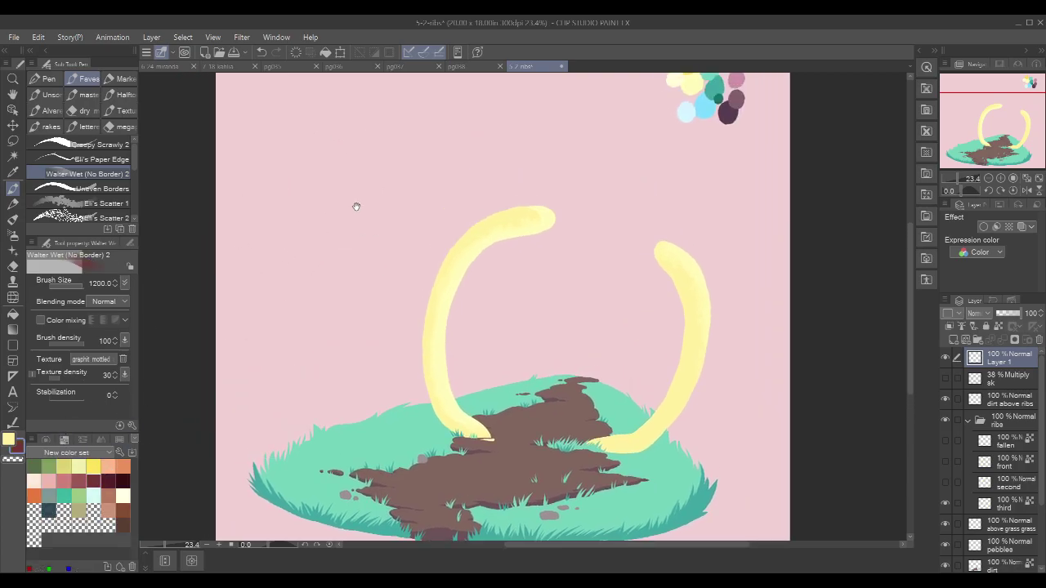
Step: Try broad, overlapping dark red strokes on the pink background above the ribs, and undo them
left_click_drag(362, 205, 348, 253)
mouse_move(278, 236)
left_mouse_down()
mouse_move(318, 204)
mouse_move(343, 217)
mouse_move(326, 285)
mouse_move(343, 310)
left_mouse_up()
mouse_move(345, 250)
left_mouse_down()
mouse_move(368, 233)
mouse_move(351, 256)
left_mouse_up()
mouse_move(489, 147)
left_mouse_down()
mouse_move(377, 270)
mouse_move(516, 147)
mouse_move(362, 305)
mouse_move(544, 134)
mouse_move(472, 190)
mouse_move(503, 130)
mouse_move(368, 248)
mouse_move(412, 167)
mouse_move(560, 106)
left_mouse_up()
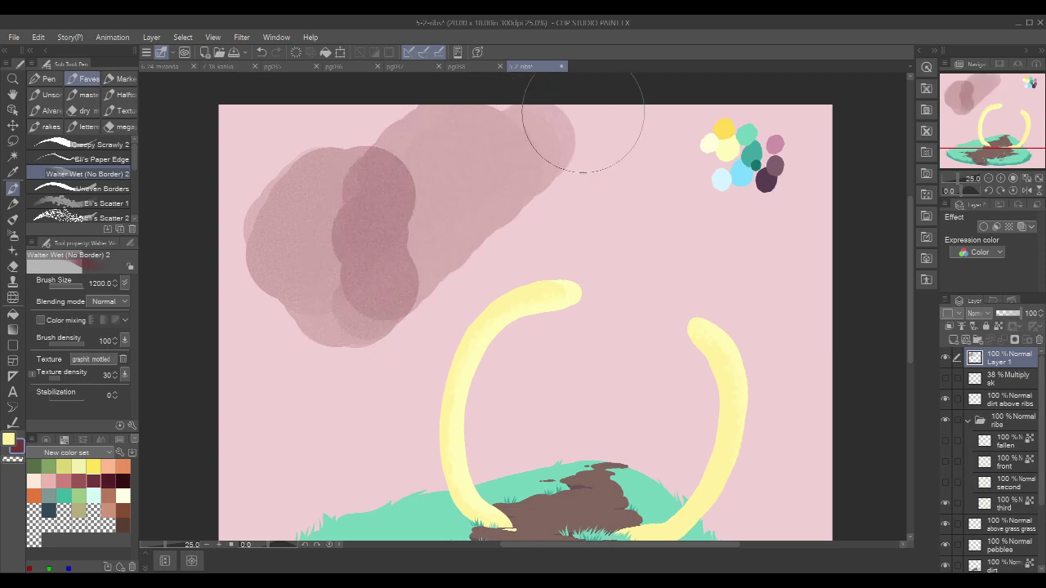
key("ctrl+z")
key("ctrl+z")
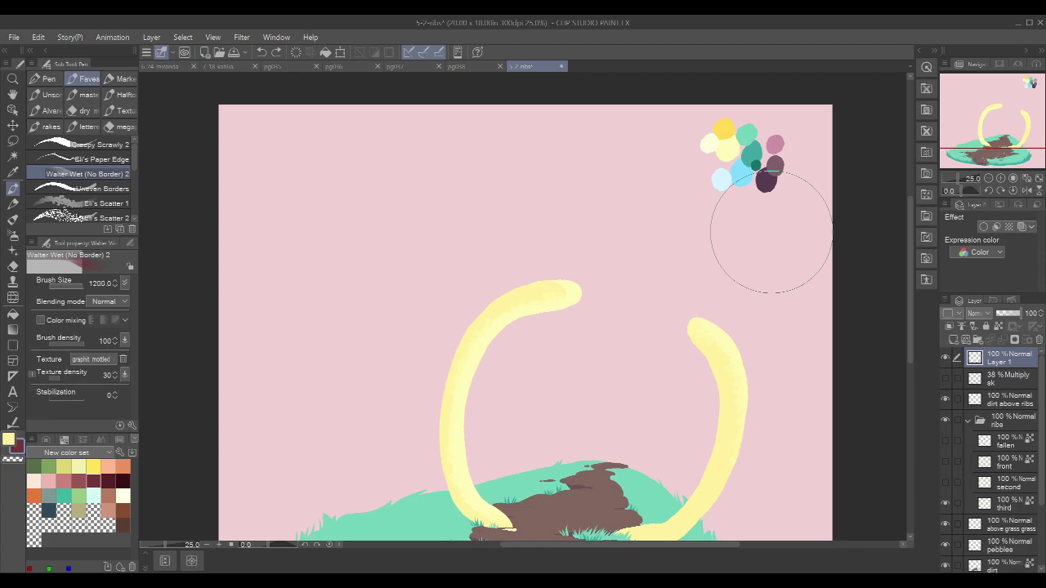
Step: Delete the empty layer above the sketch and show the second, front and fallen rib layers again
scroll(772, 232, "down", 1)
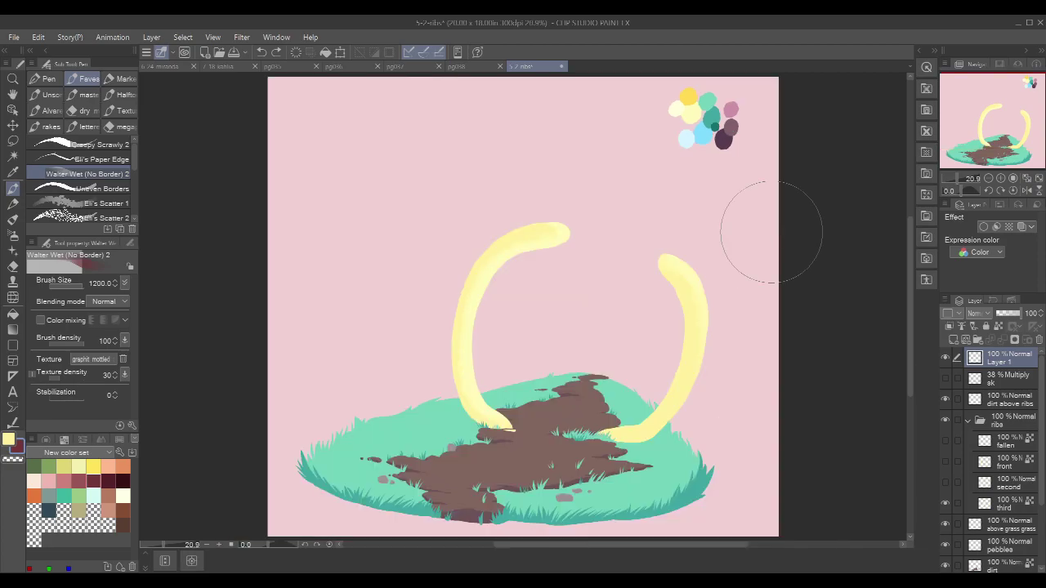
key("p")
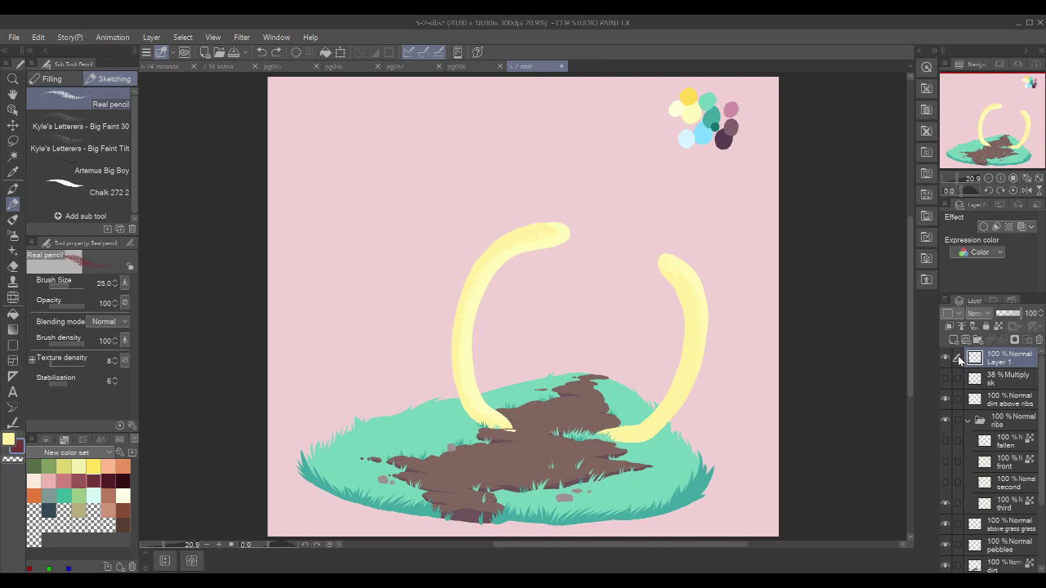
left_click(1038, 341)
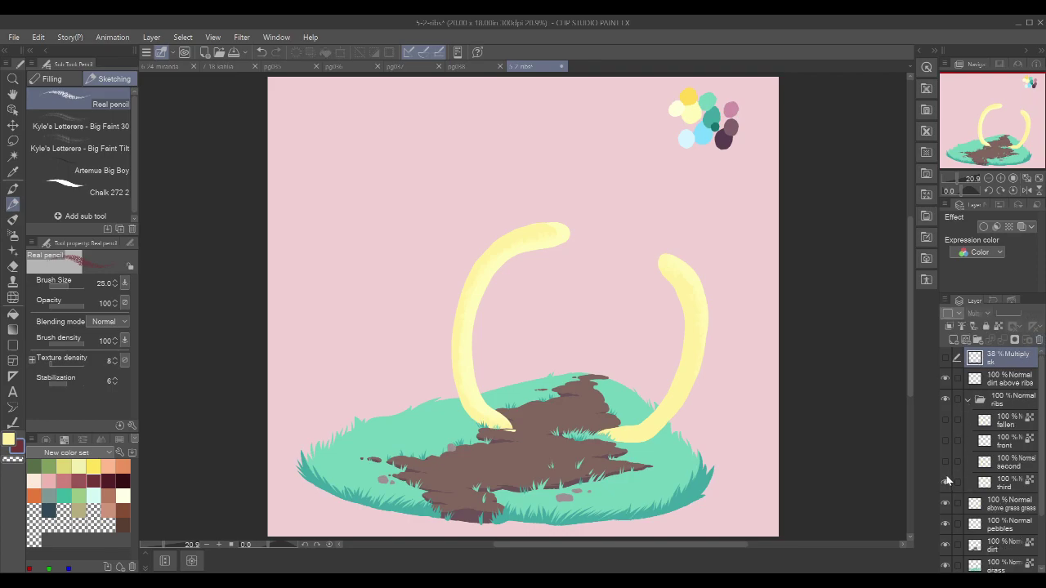
left_click_drag(945, 462, 945, 421)
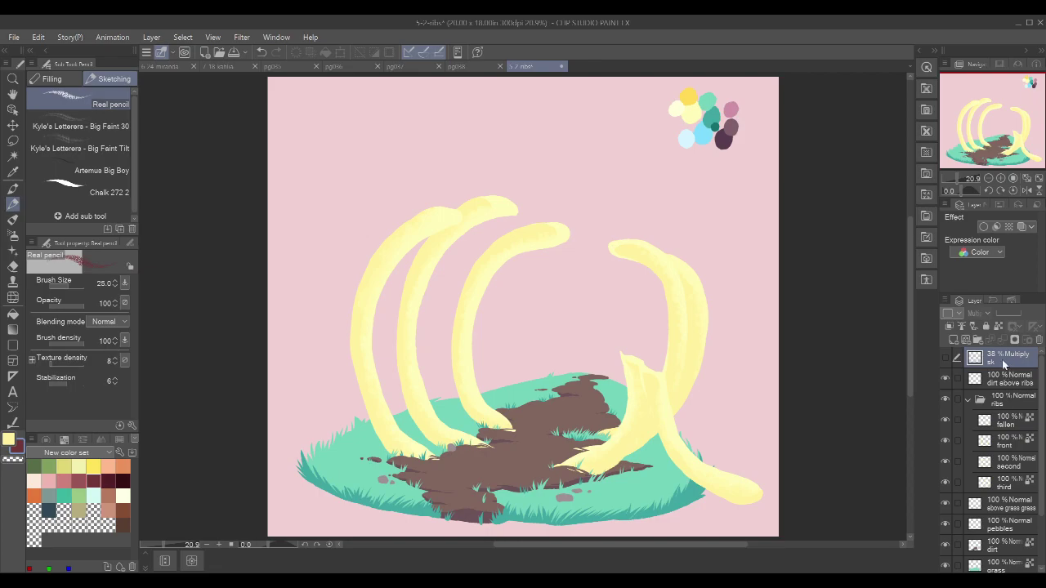
Step: Show the sketch and add a layer named "fourth" below the third layer in the ribs folder
left_click(945, 399)
left_click(946, 358)
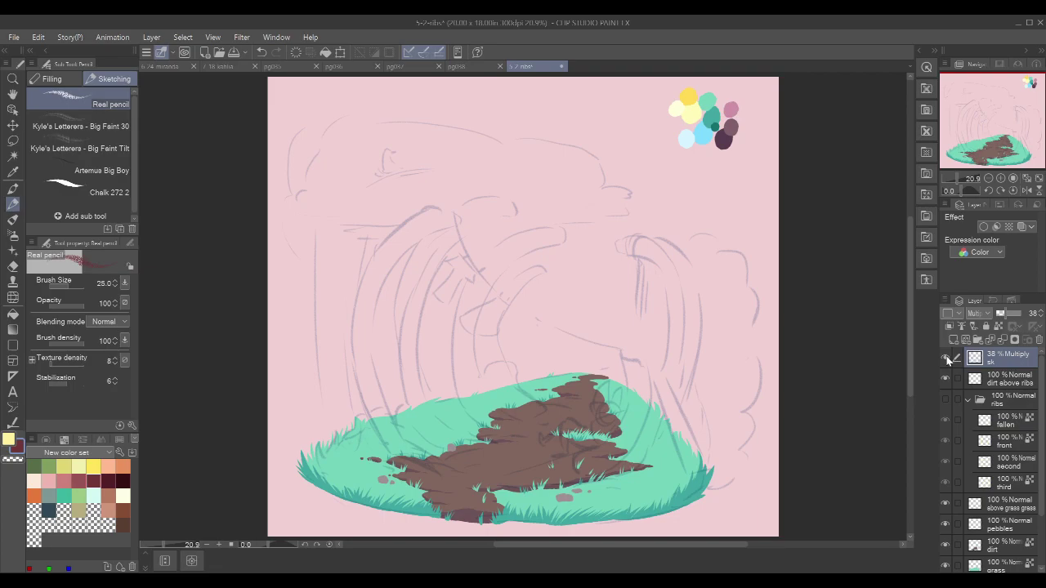
left_click(1013, 482)
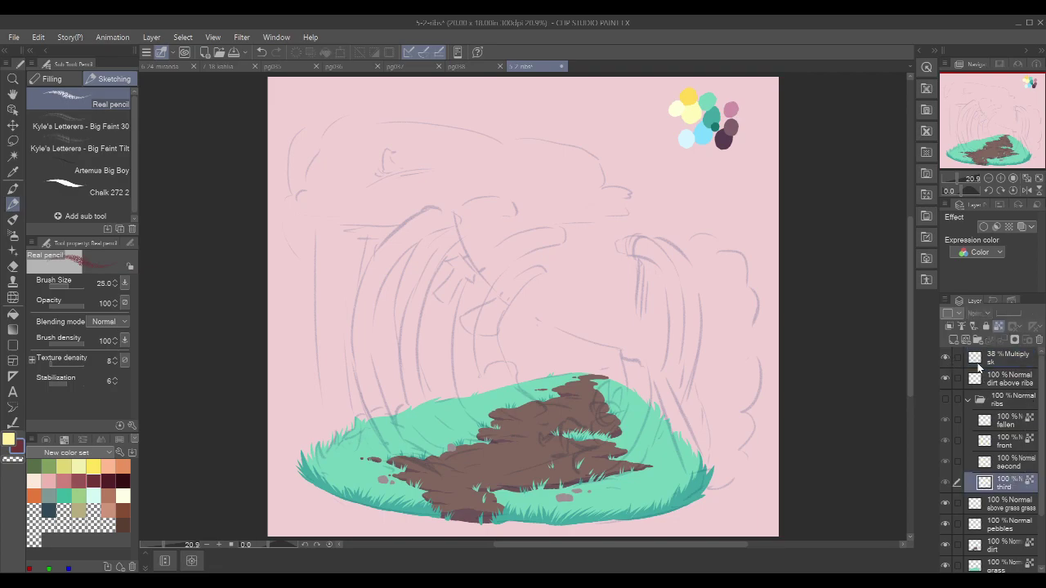
left_click(945, 402)
left_click(954, 339)
left_click_drag(1008, 488, 1010, 508)
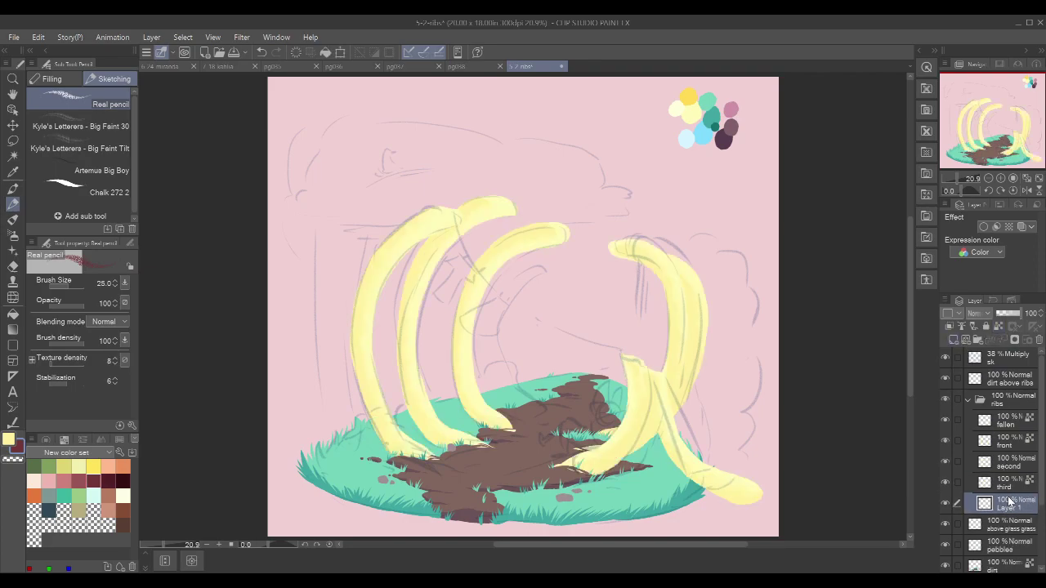
double_click(1009, 506)
type("fourth")
key("Return")
Step: Look through the textured brush groups and choose Creepy Scrawly 2 from the favourites
key("b")
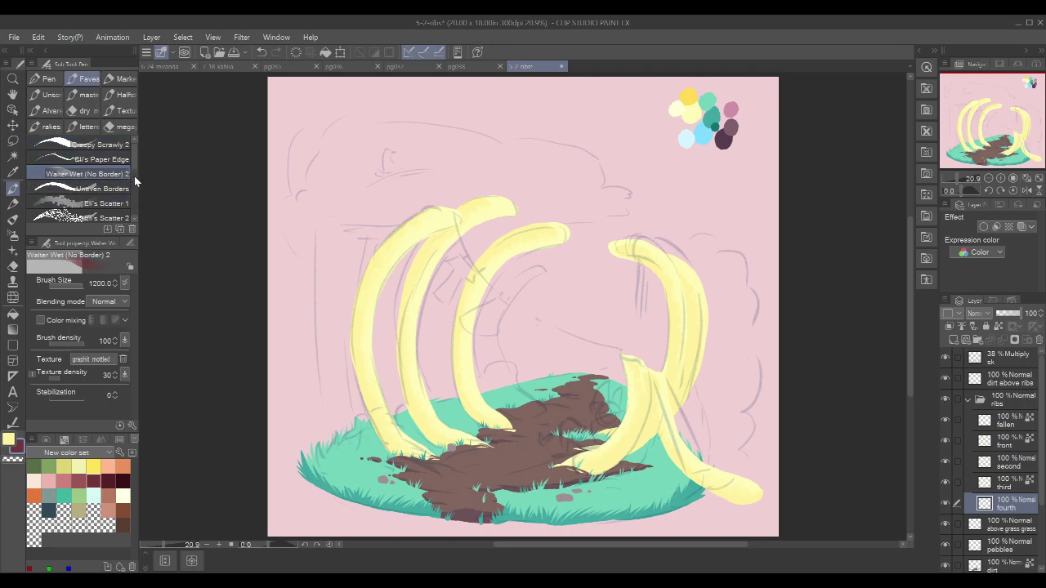
mouse_move(134, 157)
left_mouse_down()
mouse_move(136, 202)
mouse_move(141, 146)
left_mouse_up()
left_click(127, 116)
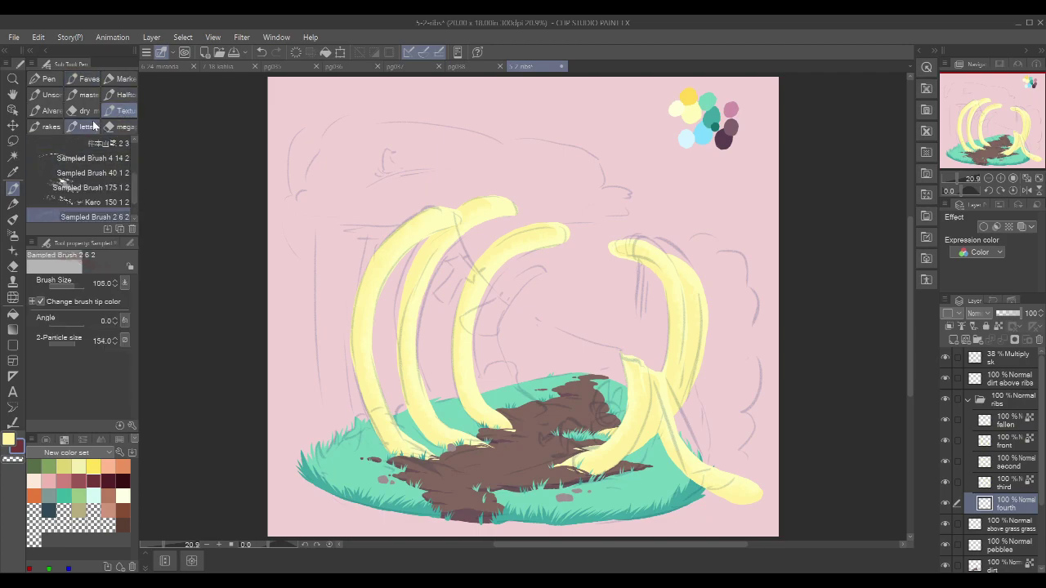
left_click(88, 113)
left_click(49, 110)
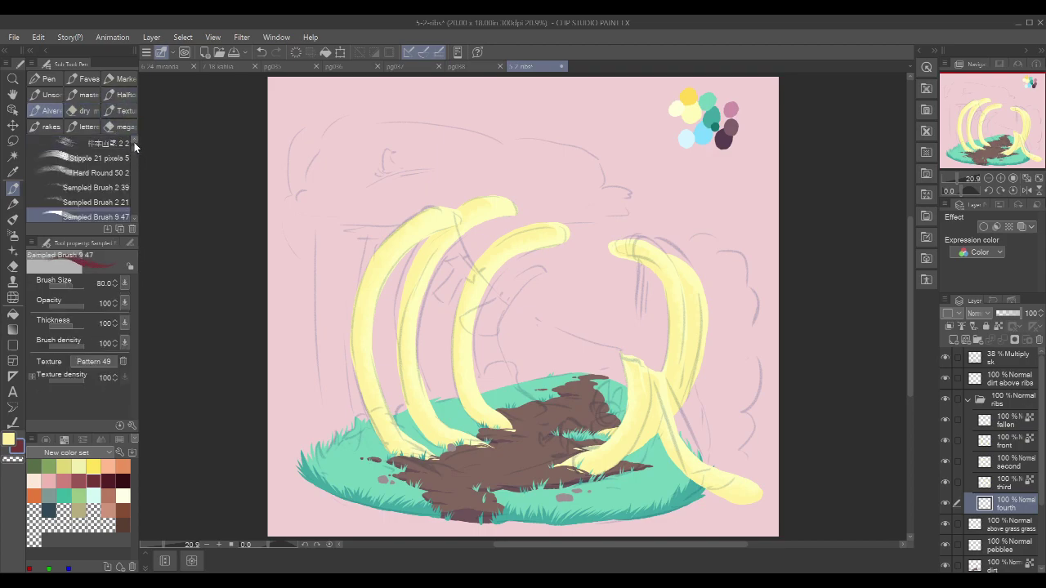
left_click_drag(135, 152, 138, 212)
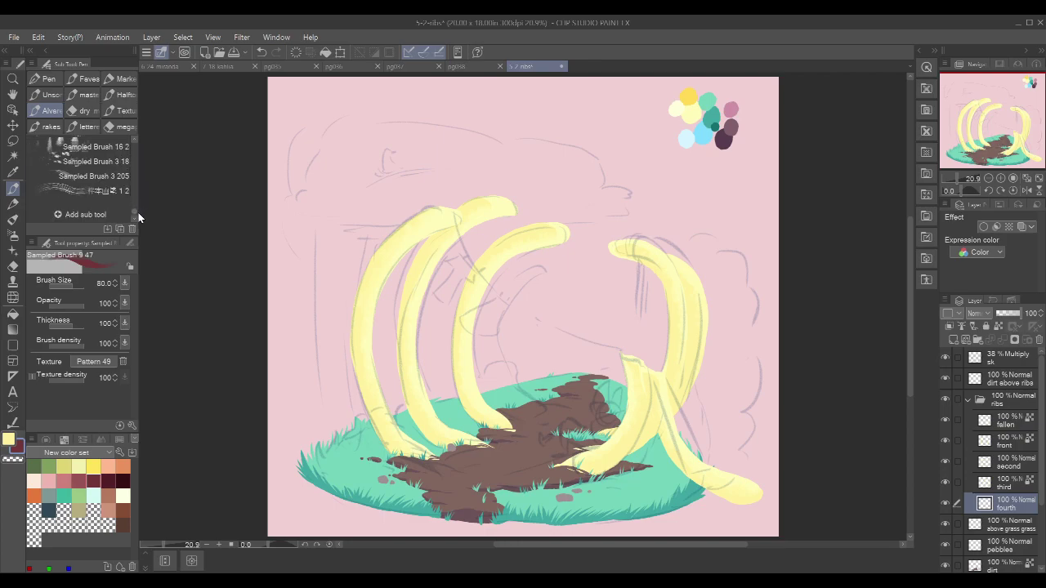
left_click(80, 78)
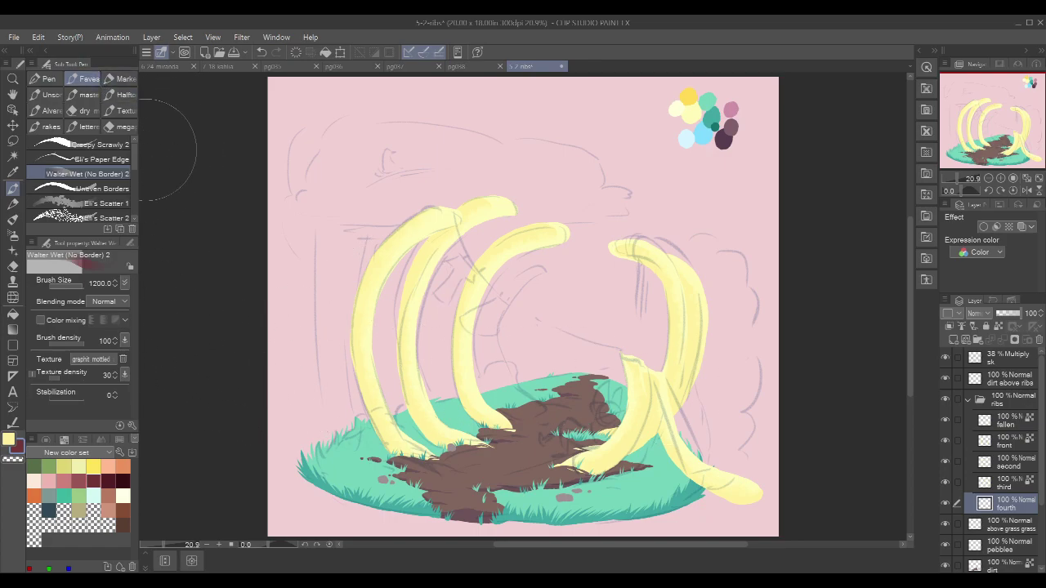
left_click(92, 144)
Step: Sample the existing ribs' paler and deeper yellows as the two drawing colours
key("x")
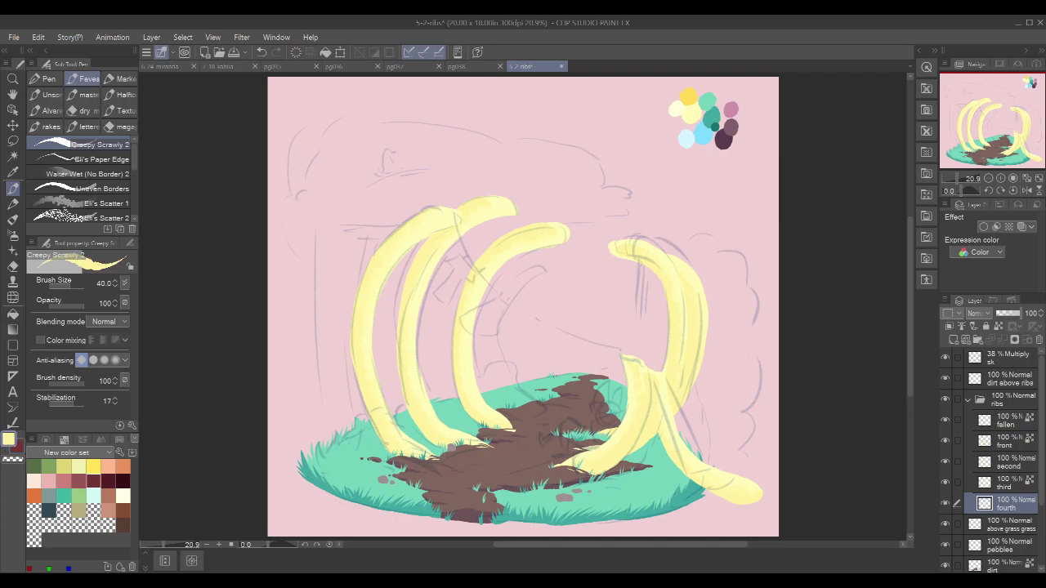
scroll(674, 312, "up", 4)
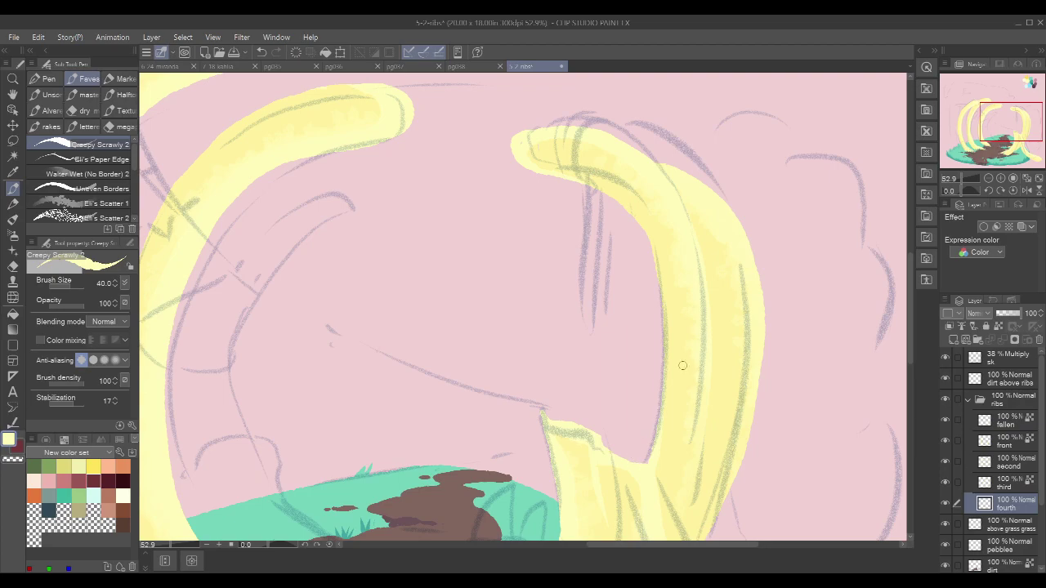
key("x")
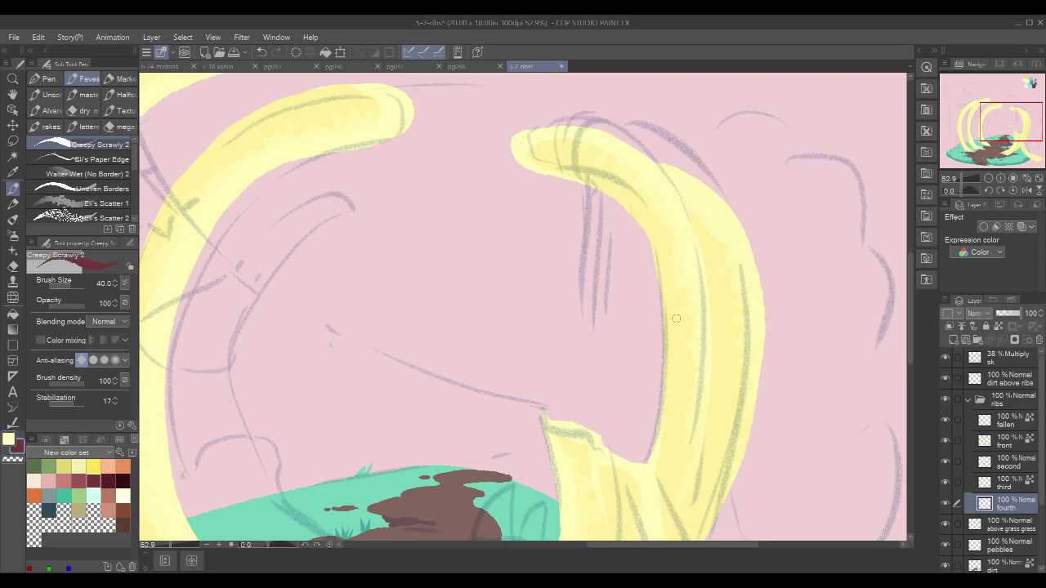
left_click(624, 474, "alt")
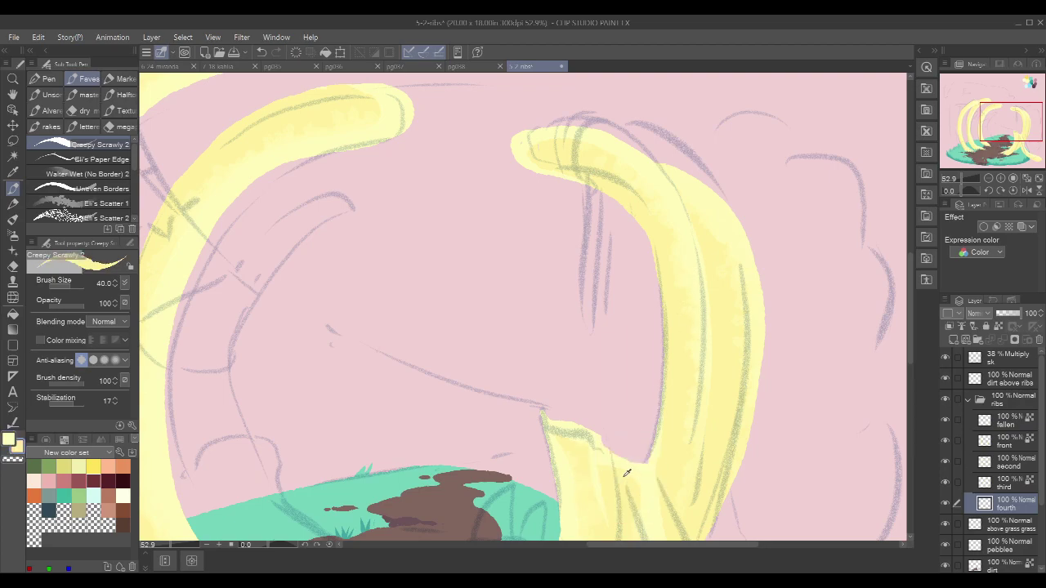
left_click_drag(691, 471, 678, 425)
left_click(685, 474, "alt")
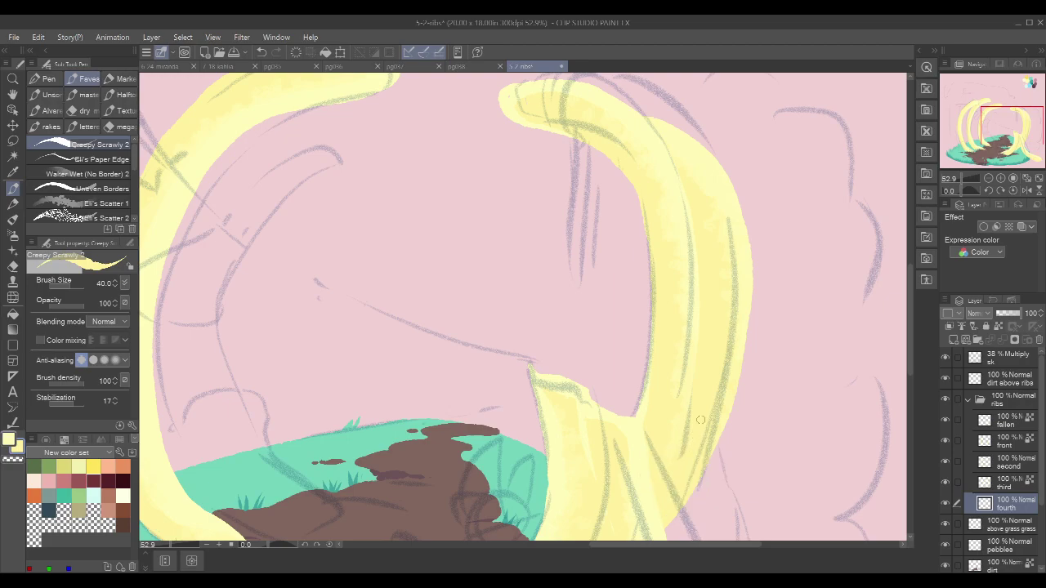
Step: Draw the outer edge of the fourth layer's left-hand rib in pale yellow, curving from its tip down to the dirt
scroll(730, 269, "down", 4)
left_click_drag(646, 308, 644, 326)
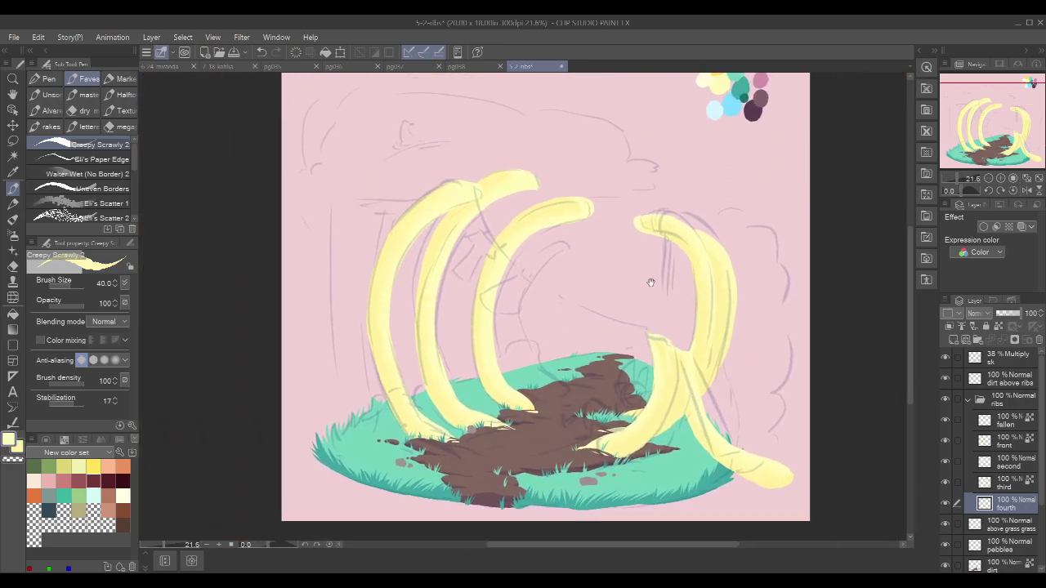
scroll(564, 266, "up", 2)
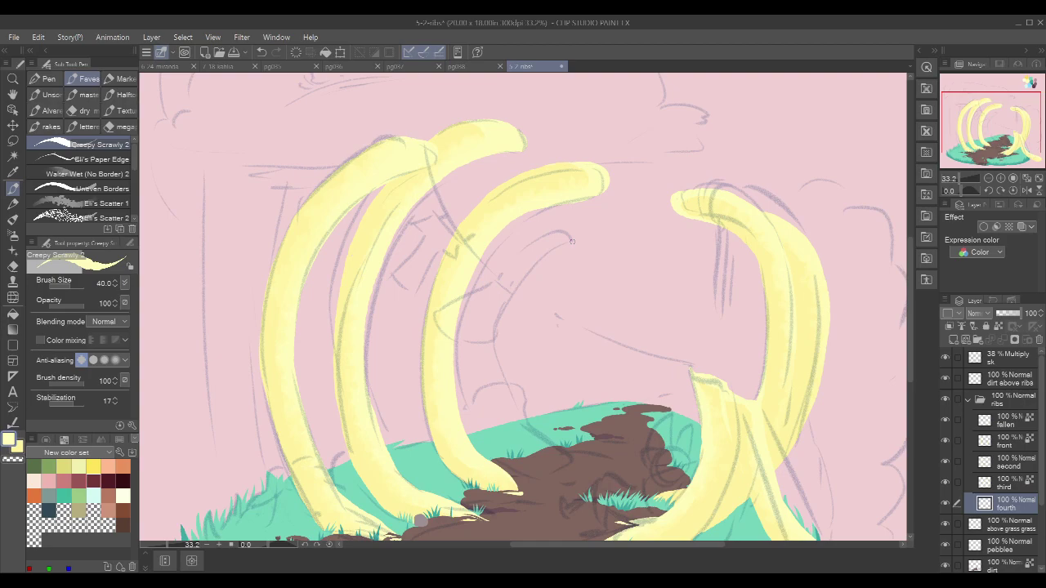
left_click_drag(564, 232, 571, 241)
left_click_drag(544, 236, 517, 256)
key("ctrl+z")
left_click_drag(533, 292, 550, 275)
left_click_drag(645, 302, 644, 275)
mouse_move(571, 197)
left_mouse_down()
mouse_move(529, 211)
mouse_move(560, 195)
mouse_move(492, 249)
mouse_move(546, 202)
mouse_move(518, 219)
mouse_move(513, 230)
mouse_move(542, 205)
mouse_move(472, 283)
mouse_move(521, 215)
mouse_move(477, 277)
mouse_move(498, 239)
mouse_move(460, 332)
mouse_move(475, 281)
mouse_move(462, 323)
mouse_move(487, 413)
mouse_move(549, 461)
left_mouse_up()
key("ctrl+z")
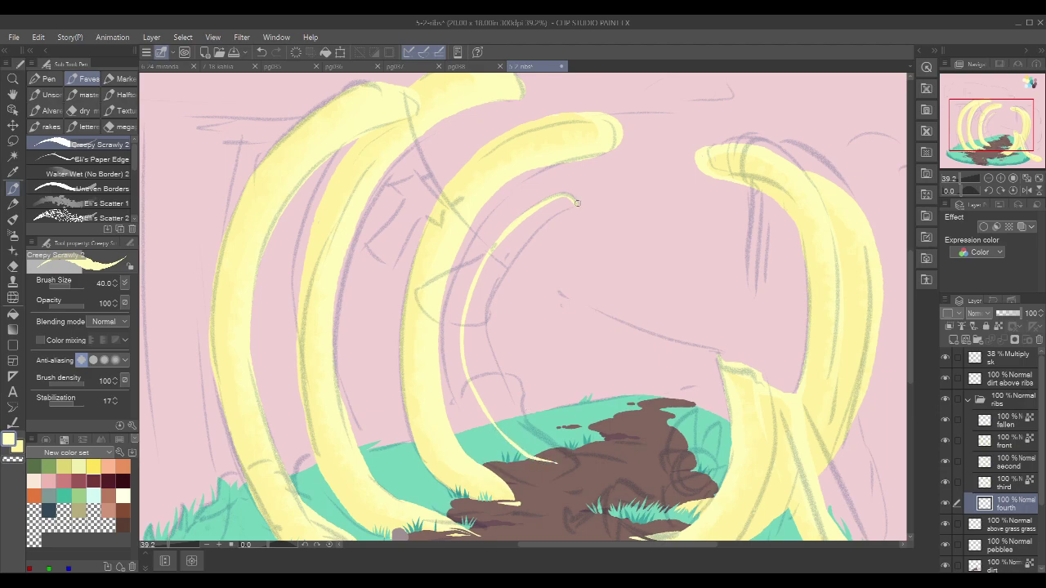
Step: Draw the fourth left-hand rib's rounded tip and inner edge, and close its outline at the base on the dirt
left_click_drag(574, 208, 532, 235)
key("ctrl+z")
left_click_drag(567, 195, 586, 206)
mouse_move(579, 204)
left_mouse_down()
mouse_move(522, 244)
mouse_move(485, 339)
mouse_move(505, 398)
left_mouse_up()
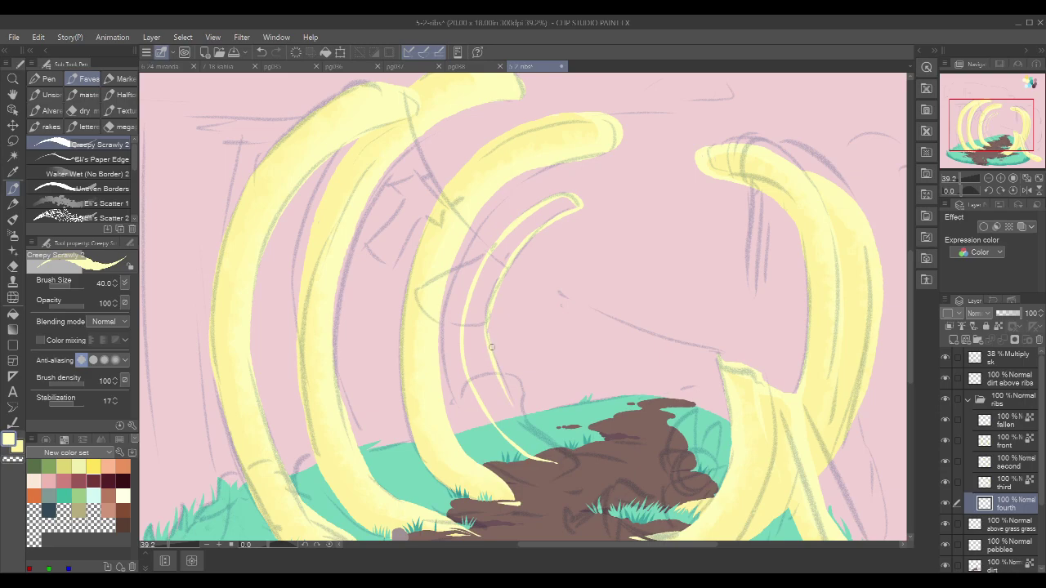
mouse_move(494, 330)
left_mouse_down()
mouse_move(528, 427)
mouse_move(569, 453)
left_mouse_up()
scroll(611, 457, "up", 1)
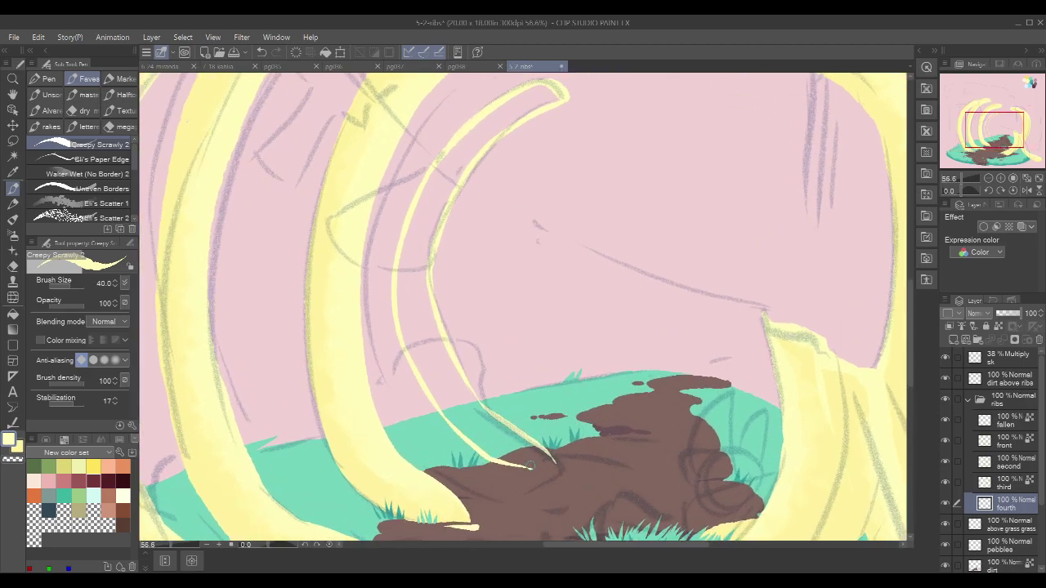
left_click_drag(529, 468, 551, 458)
Step: Fill the outlined fourth rib with pale yellow and hide the sketch
key("g")
left_click(462, 339)
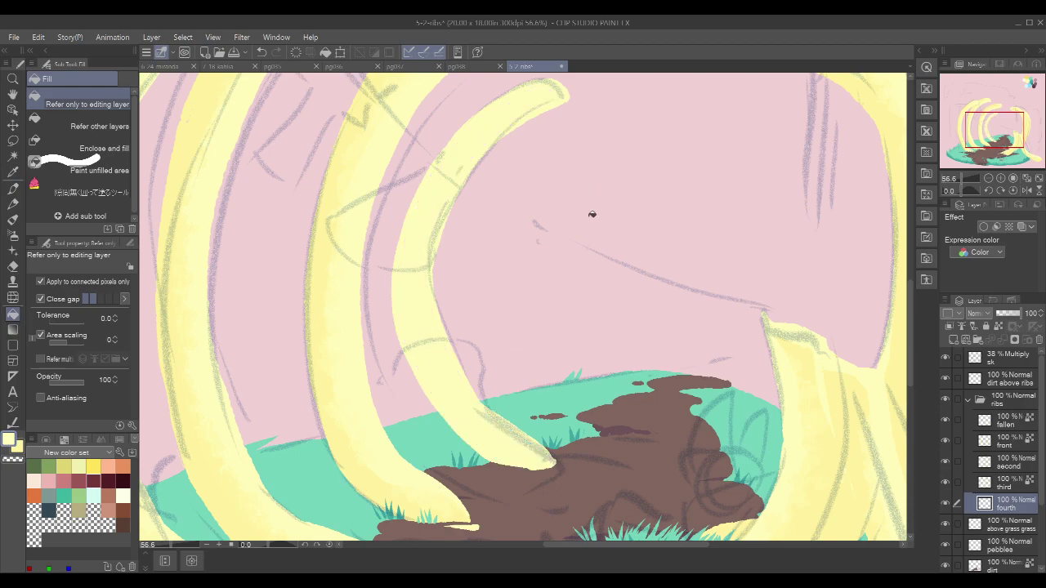
key("p")
left_click(945, 358)
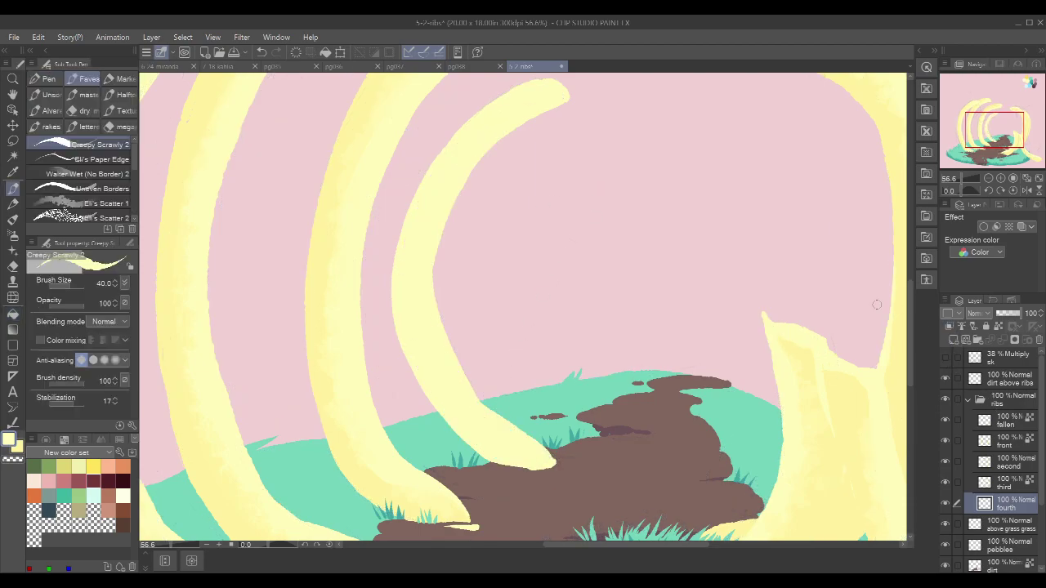
Step: Slim the fourth rib by erasing along its outer edge with the Creepy Scrawly 2 brush in transparent colour
left_click_drag(528, 215, 532, 237)
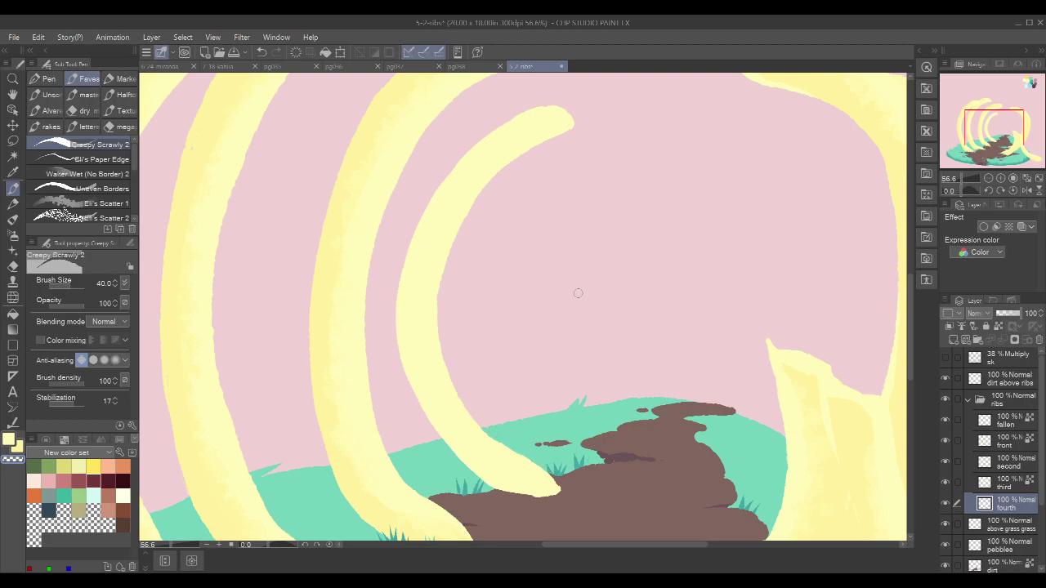
left_click_drag(642, 233, 656, 259)
left_click_drag(486, 167, 413, 351)
left_click_drag(414, 296, 419, 400)
left_click_drag(413, 334, 440, 441)
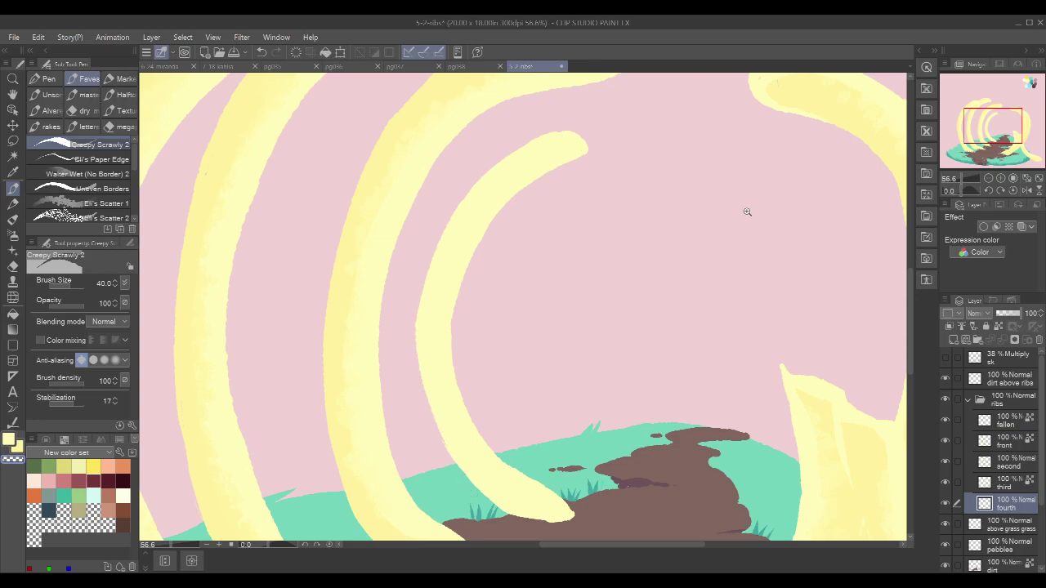
scroll(748, 210, "down", 4)
scroll(727, 224, "up", 2)
scroll(730, 222, "up", 1)
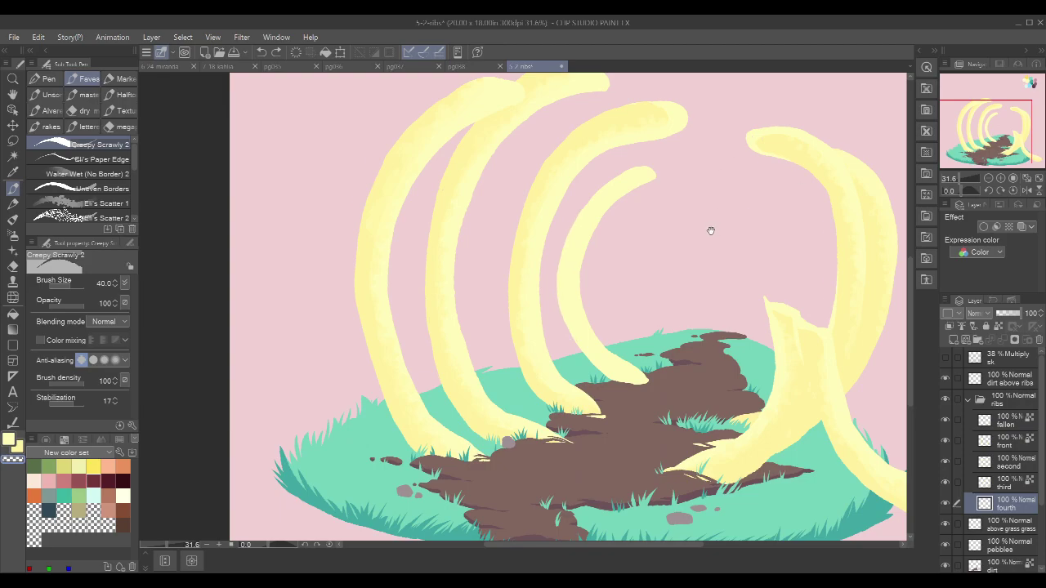
left_click_drag(713, 230, 643, 247)
Step: Select the grass blades on the "above grass grass" layer, invert the selection, and make the fourth layer active
left_click(531, 309)
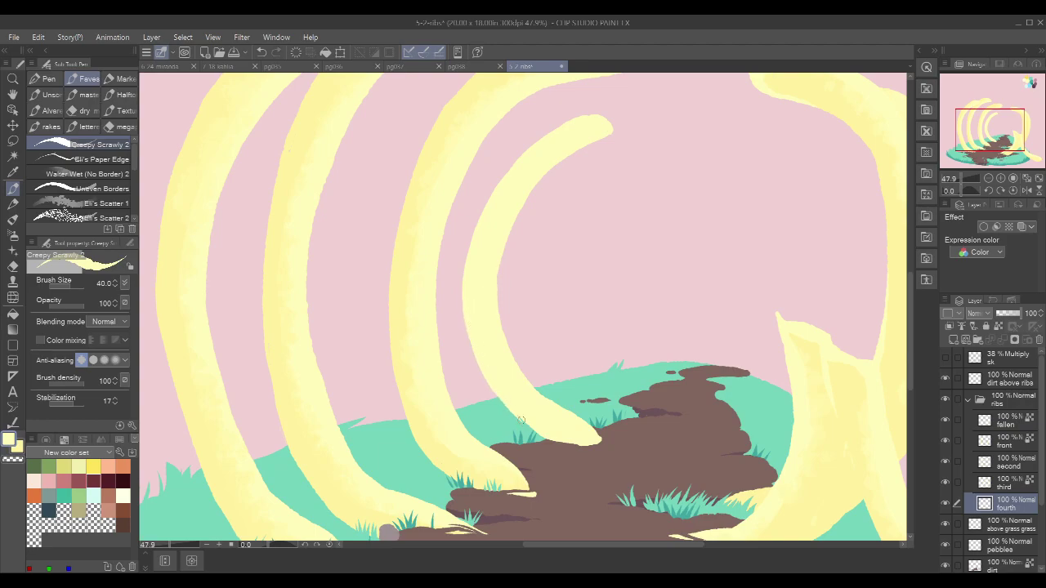
scroll(1030, 457, "down", 1)
left_click(1012, 510)
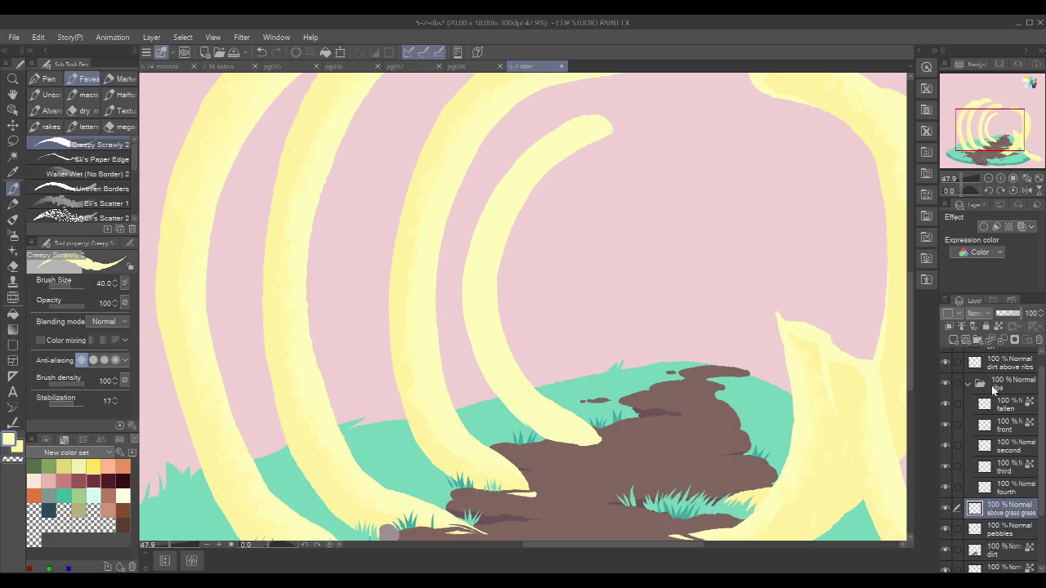
key("ctrl+shift+d")
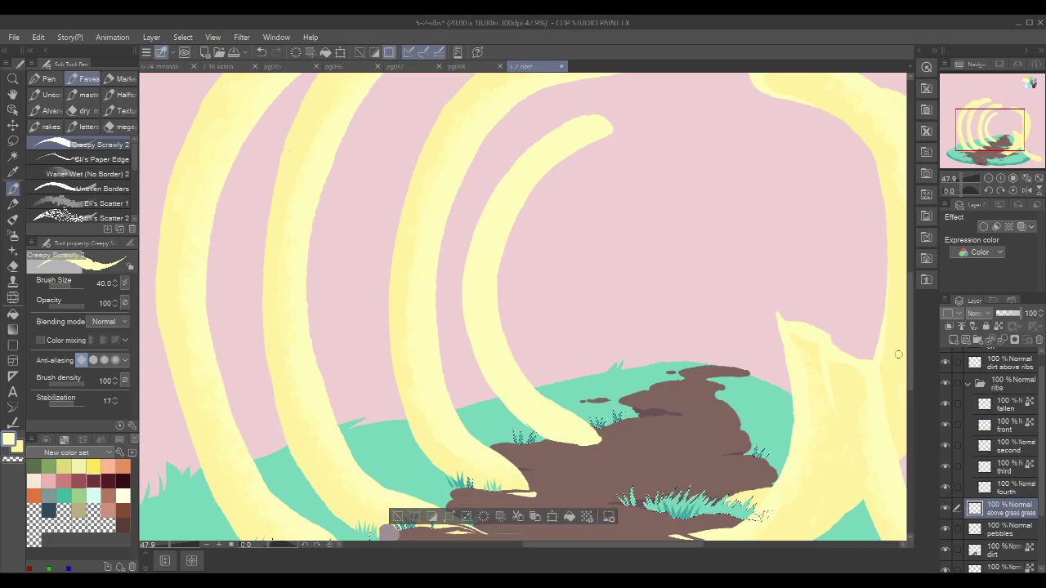
key("ctrl+shift+i")
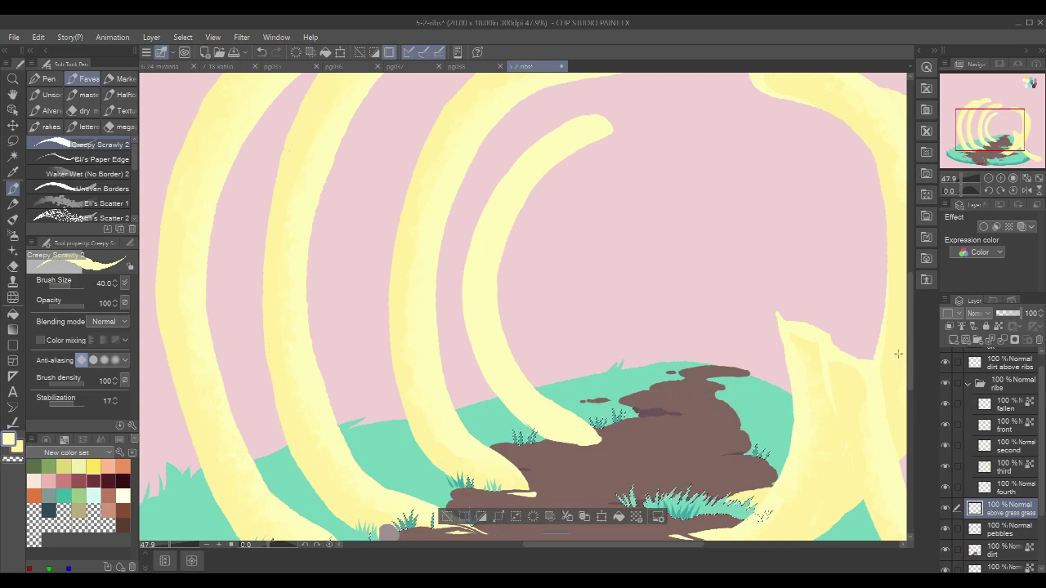
left_click(1010, 487)
Step: Shape the fourth rib's base where it enters the dirt, with a thin pale yellow sliver beneath it
key("p")
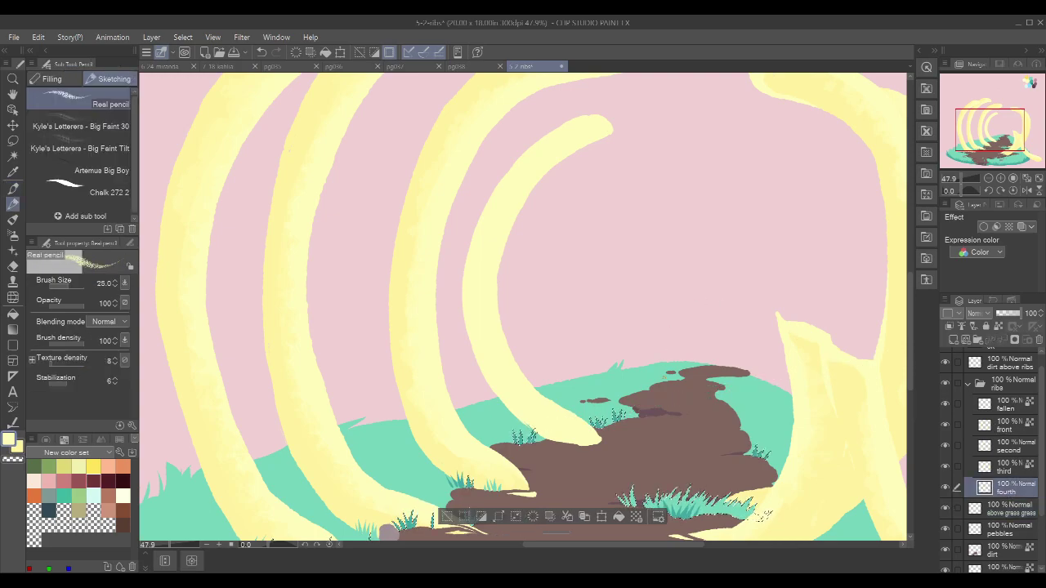
left_click_drag(731, 480, 680, 422)
scroll(511, 362, "up", 3)
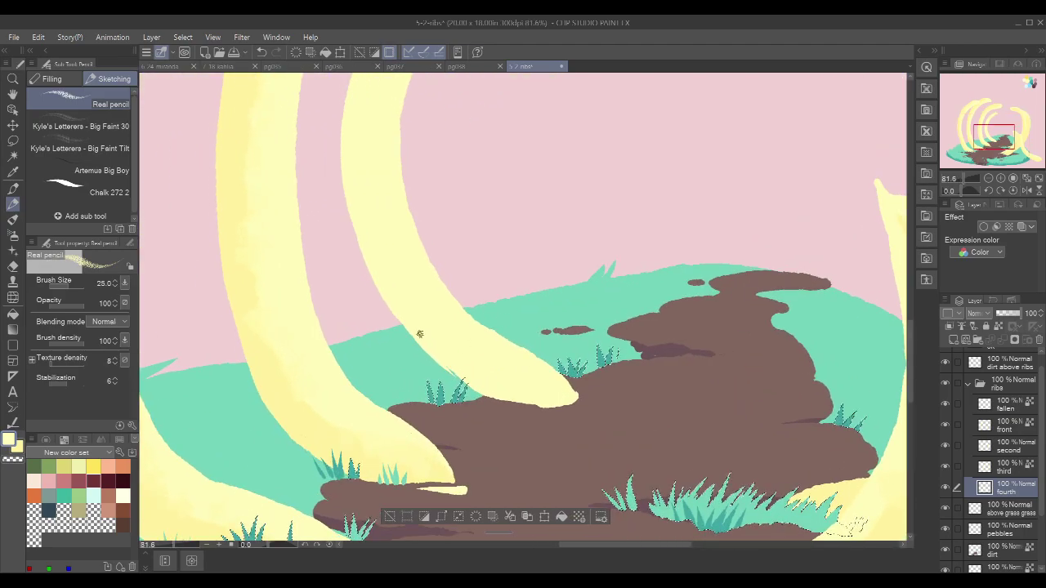
key("p")
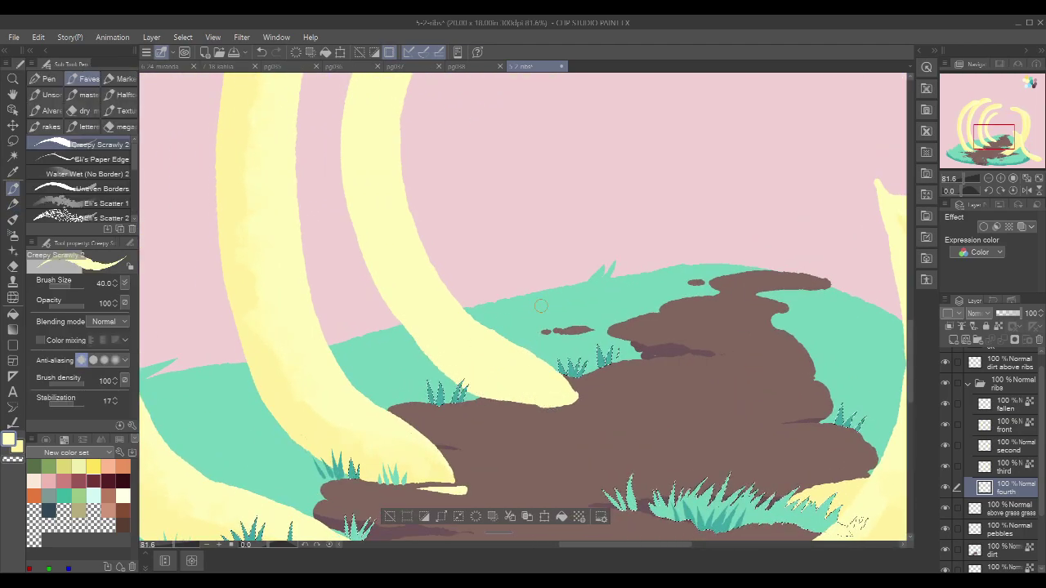
left_click_drag(792, 353, 690, 340)
mouse_move(419, 390)
left_mouse_down()
mouse_move(480, 390)
mouse_move(453, 397)
left_mouse_up()
left_click_drag(436, 396, 462, 396)
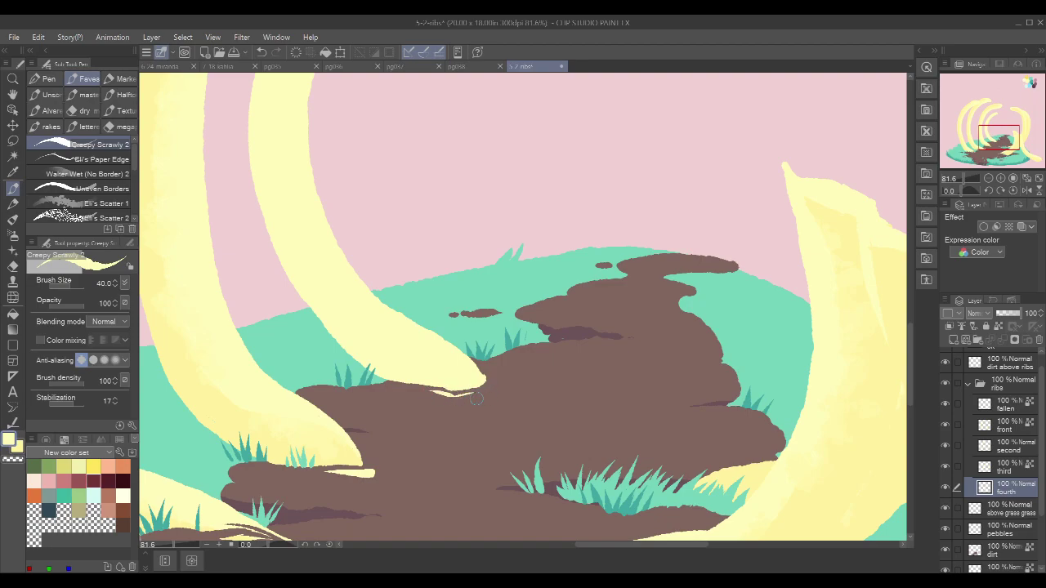
Step: Round out the fourth rib's upper tip with pale yellow and lock the transparent pixels of its layer
scroll(484, 395, "down", 2)
scroll(600, 326, "down", 3)
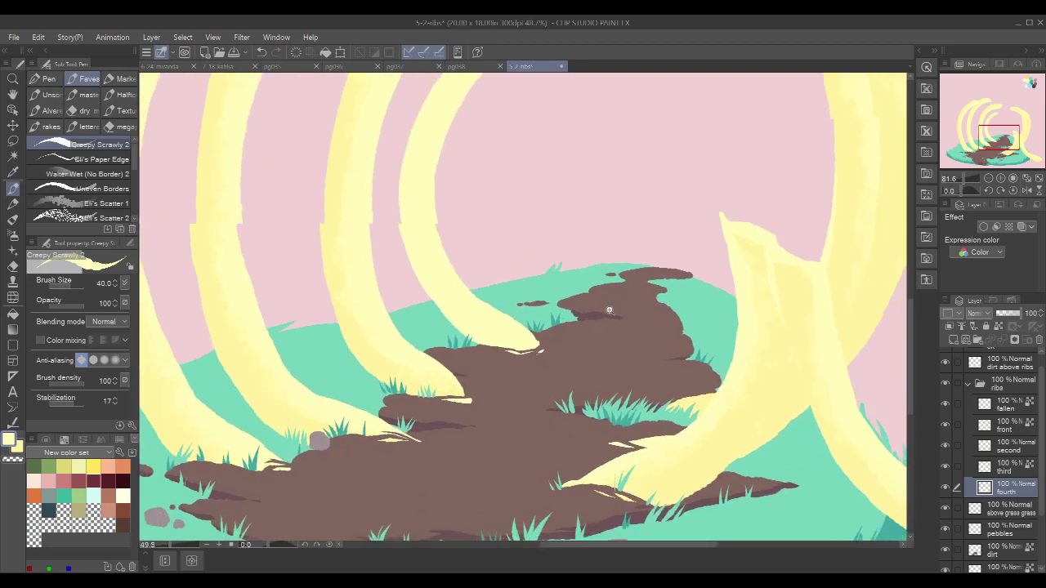
left_click_drag(639, 245, 684, 363)
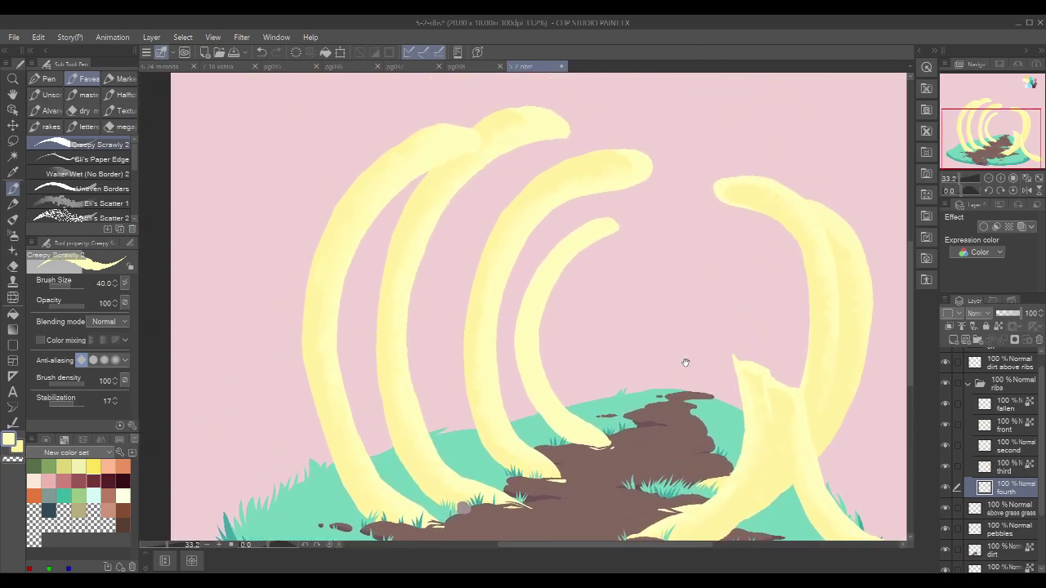
scroll(612, 236, "up", 2)
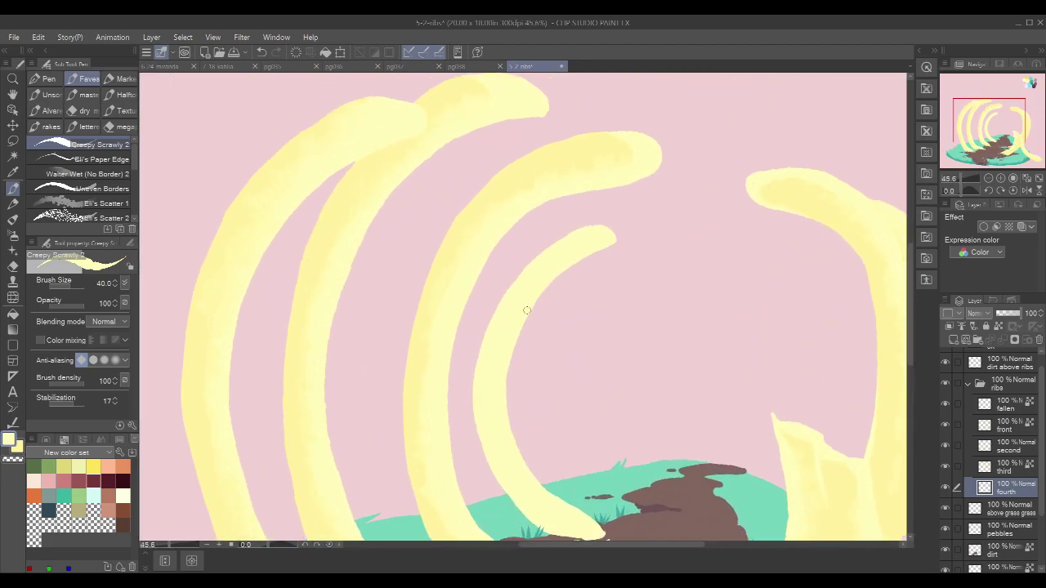
left_click(621, 243)
mouse_move(597, 227)
left_mouse_down()
mouse_move(617, 232)
mouse_move(611, 245)
left_mouse_up()
left_click(999, 326)
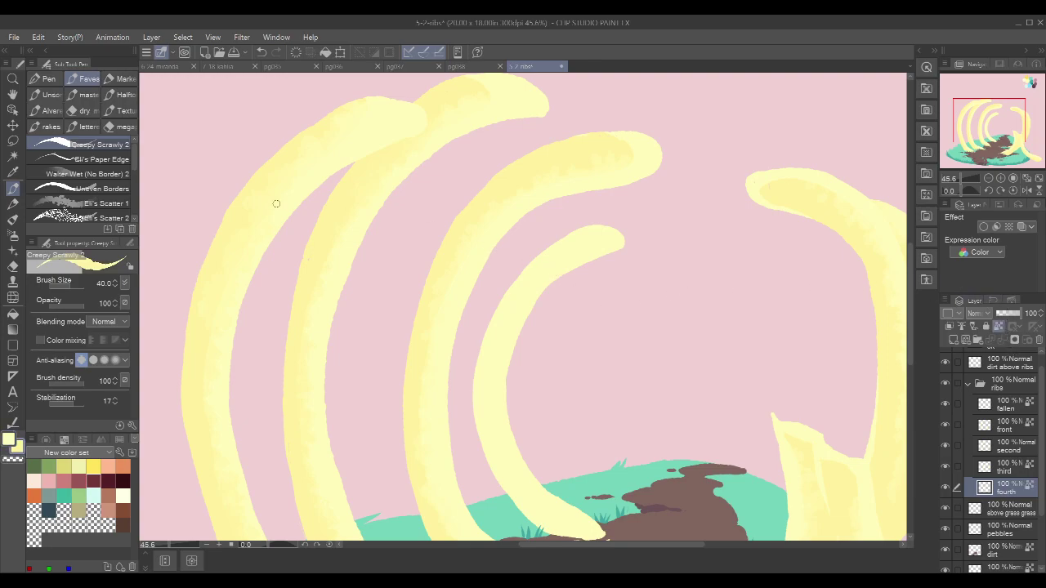
Step: Outline and fill darker yellow shading along the length of the fourth rib, from its upper tip to its base
left_click_drag(688, 251, 652, 224)
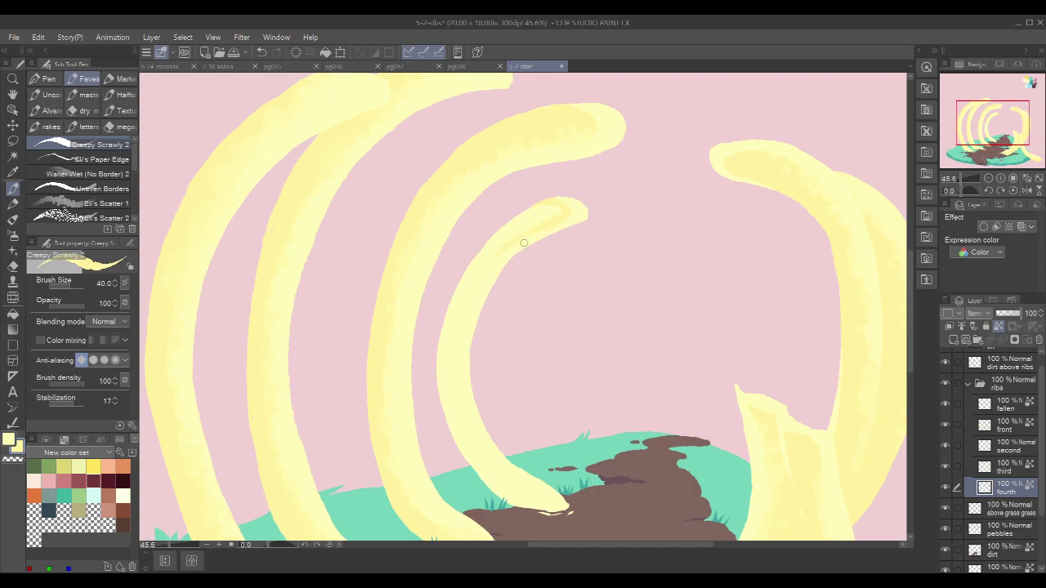
left_click_drag(598, 266, 609, 231)
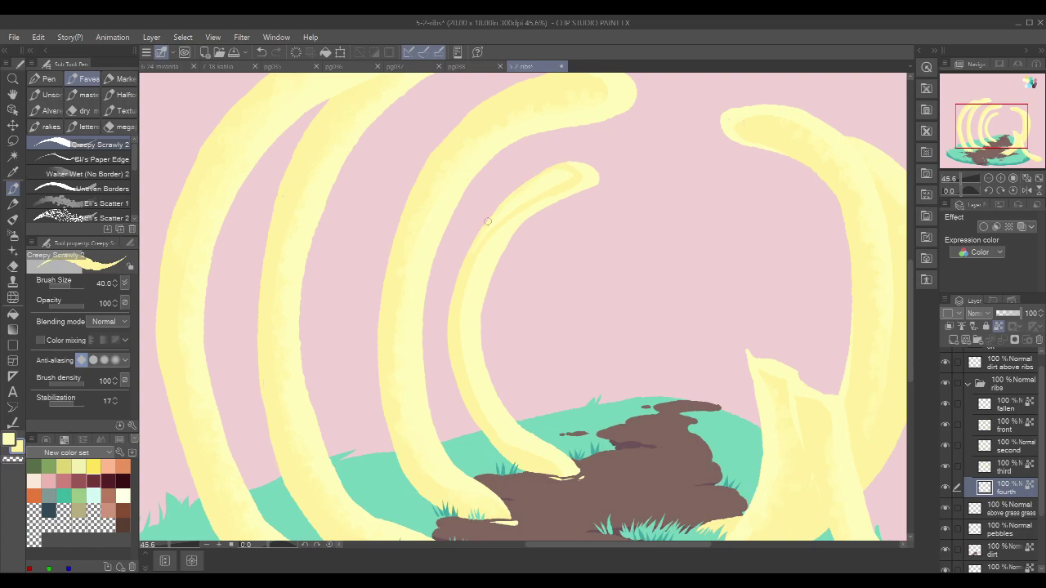
key("g")
key("g")
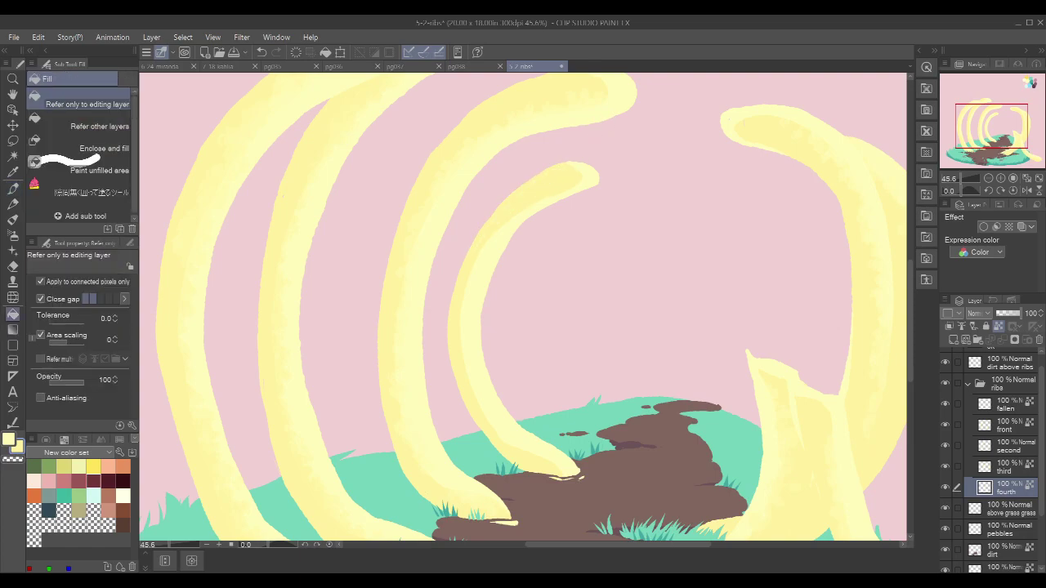
key("p")
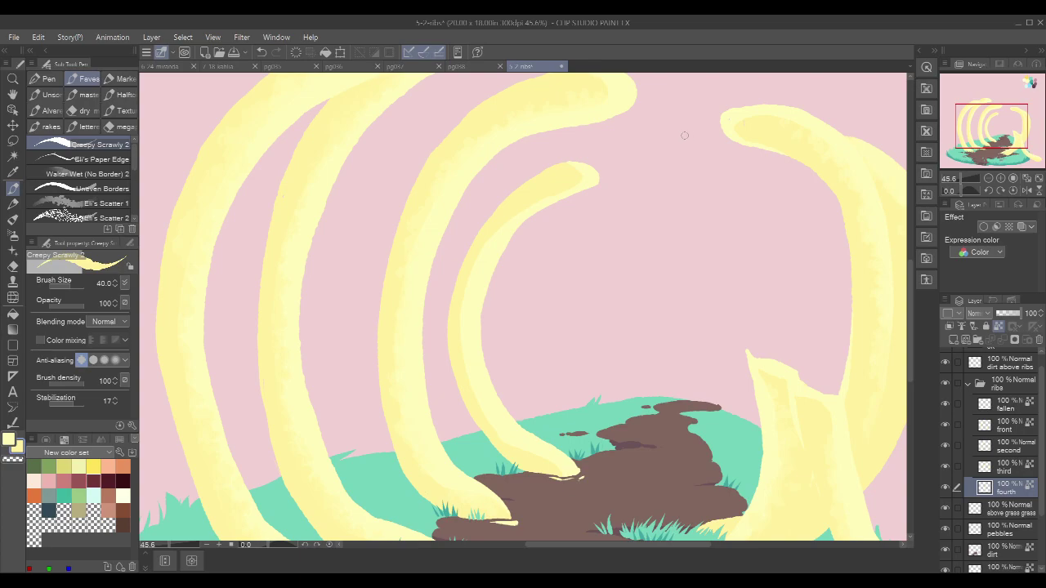
Step: Texture the fourth rib's shading with the Eli's Scatter 1 brush, alternating between the two yellows
left_click(102, 202)
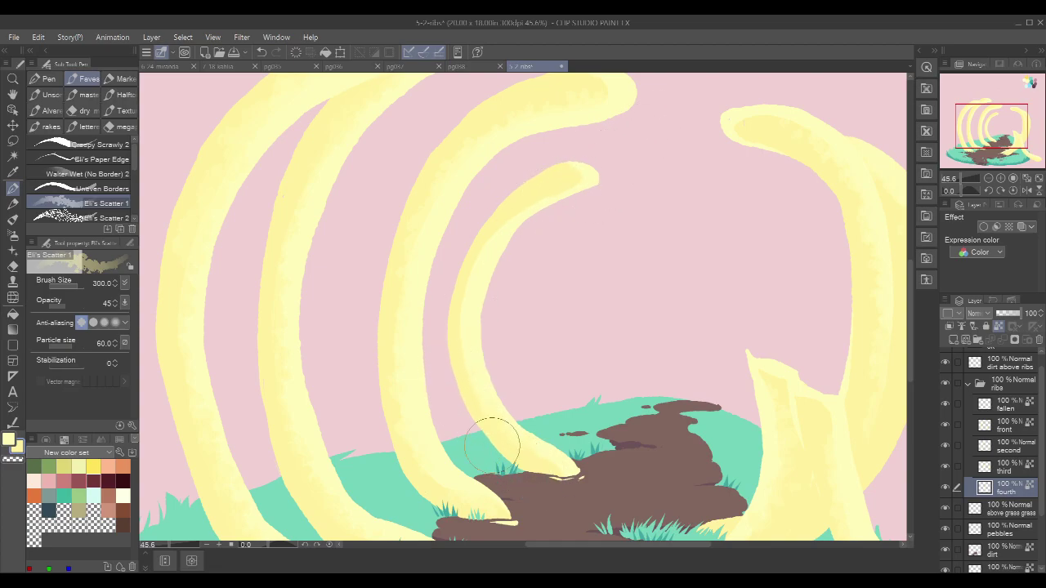
key("x")
mouse_move(615, 177)
left_mouse_down()
mouse_move(519, 232)
mouse_move(483, 320)
mouse_move(567, 199)
mouse_move(614, 183)
mouse_move(580, 194)
mouse_move(612, 173)
mouse_move(487, 284)
mouse_move(494, 265)
mouse_move(477, 342)
mouse_move(485, 275)
mouse_move(491, 383)
mouse_move(481, 283)
mouse_move(506, 409)
mouse_move(474, 340)
mouse_move(510, 405)
mouse_move(487, 267)
mouse_move(479, 329)
left_mouse_up()
key("x")
Step: Collapse the "ribs" folder and rename the "dirt above ribs" layer as "rib gunk"
scroll(789, 199, "down", 2)
left_click_drag(873, 170, 747, 231)
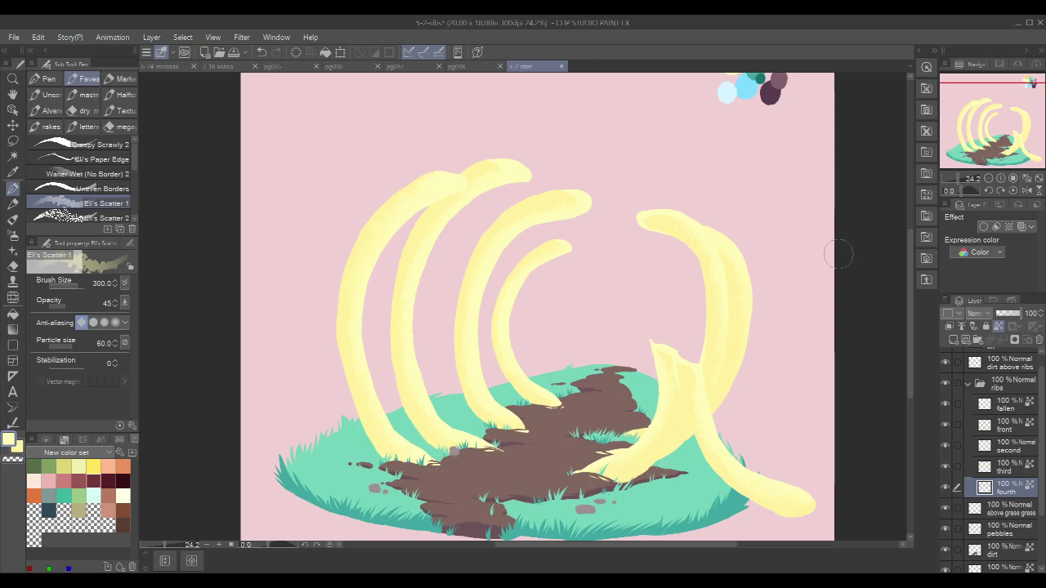
left_click(968, 383)
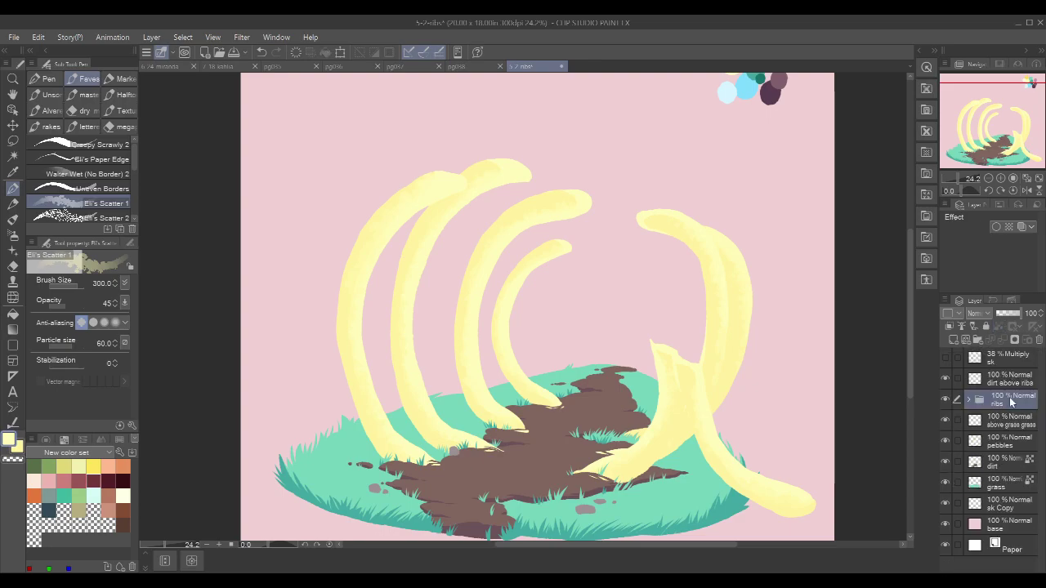
left_click(1010, 381)
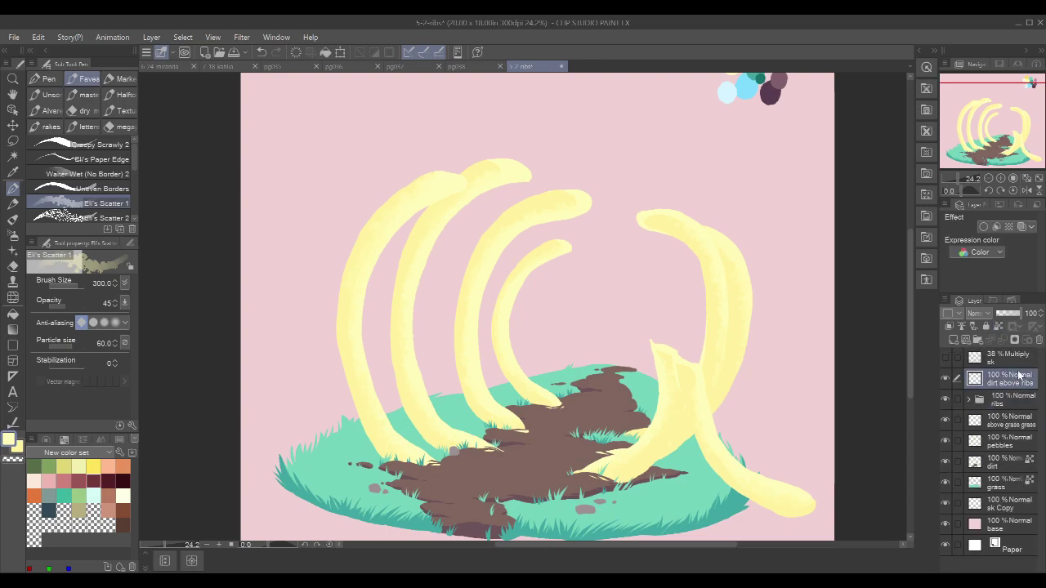
double_click(1018, 375)
type("rib gunk")
key("Return")
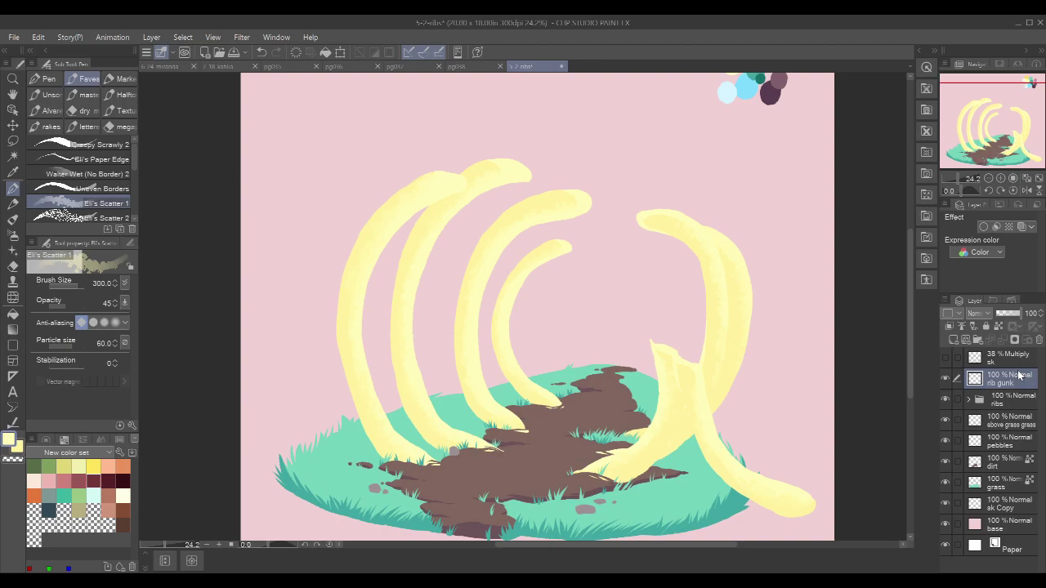
Step: Check the sketch over the ribs and what the "rib gunk" layer contains by toggling their visibility
left_click(945, 358)
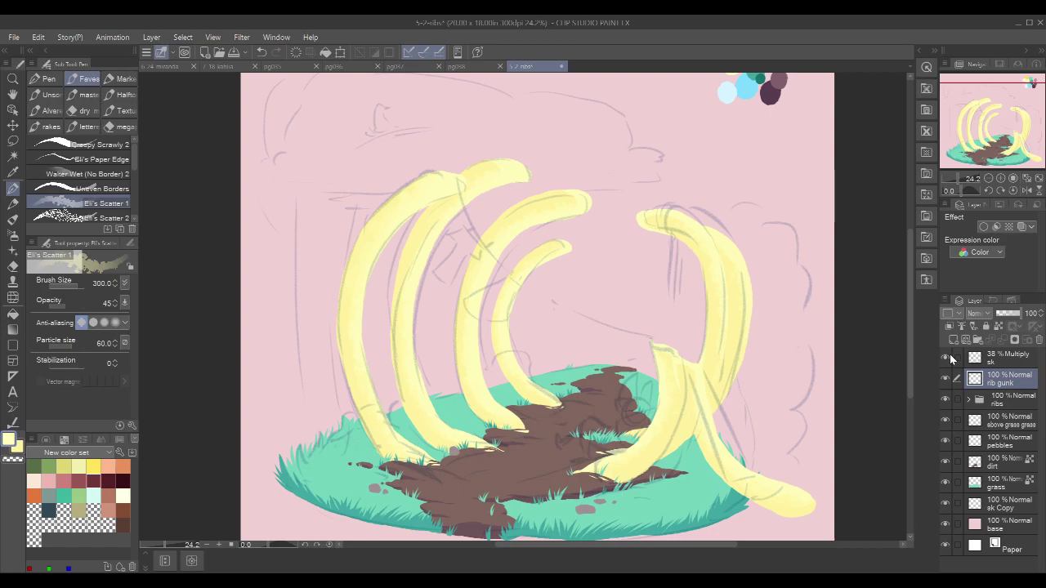
left_click(948, 360)
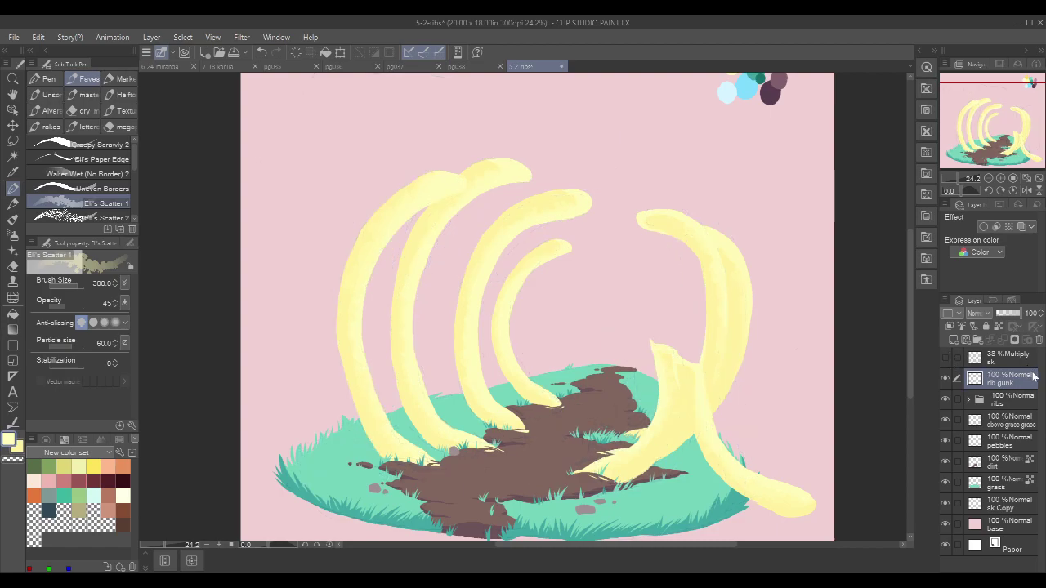
left_click(945, 378)
left_click(945, 378)
left_click(945, 376)
left_click(945, 376)
Step: Switch back to the Creepy Scrawly 2 brush and show the sketch over the illustration
key("p")
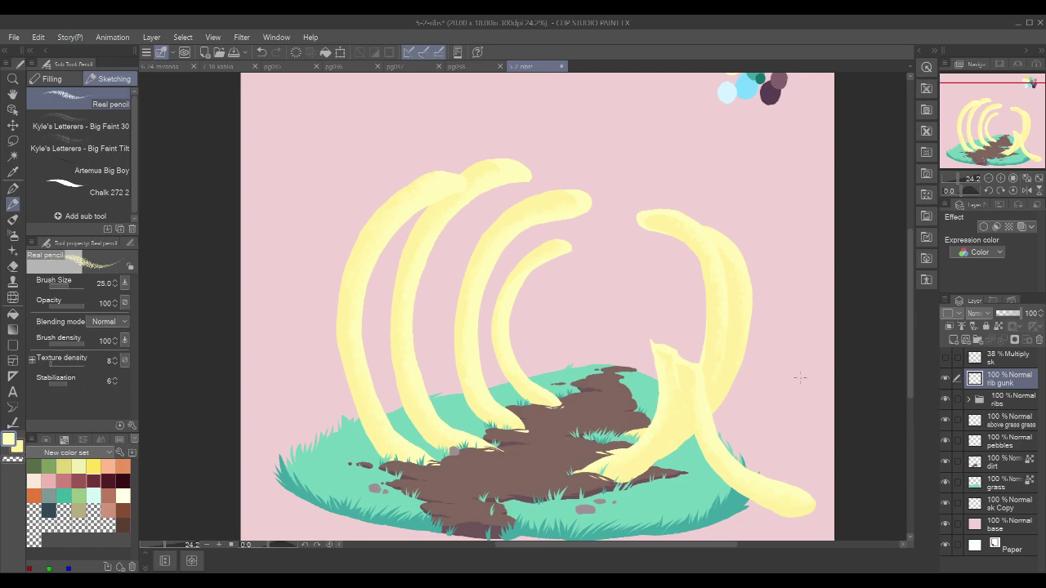
key("p")
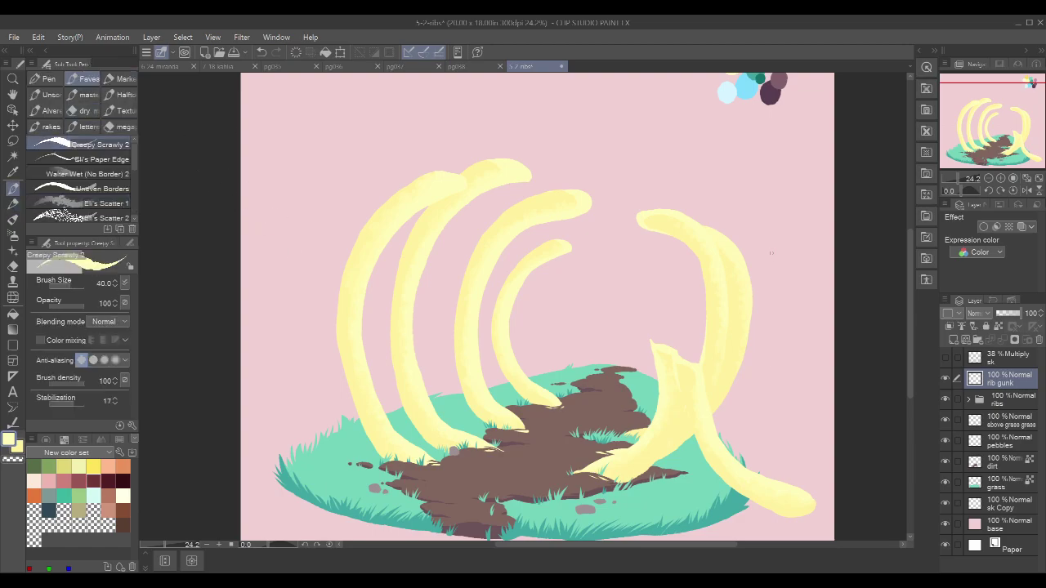
mouse_move(769, 262)
left_mouse_down()
mouse_move(756, 248)
mouse_move(768, 271)
left_mouse_up()
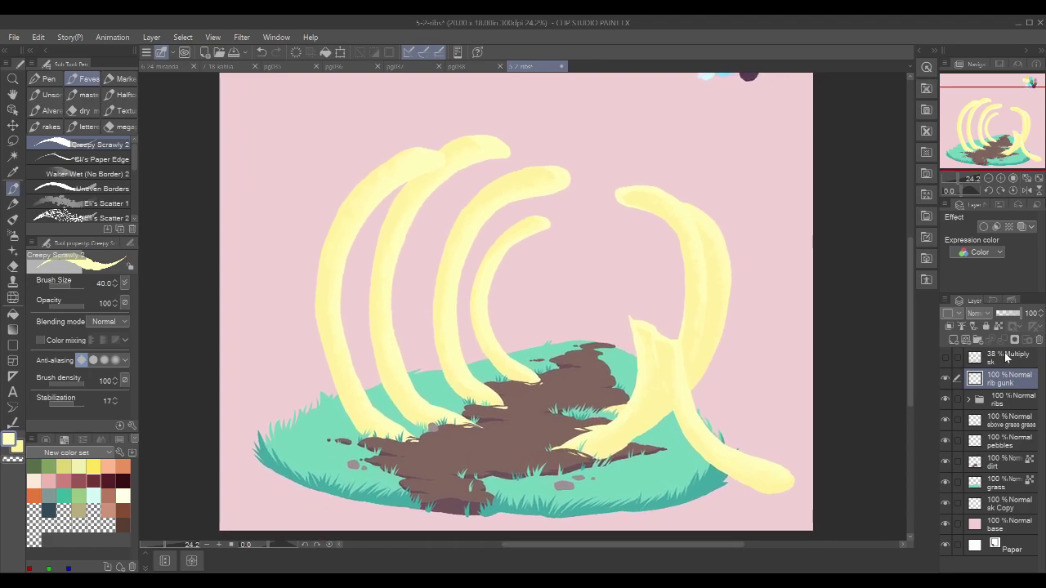
left_click(945, 357)
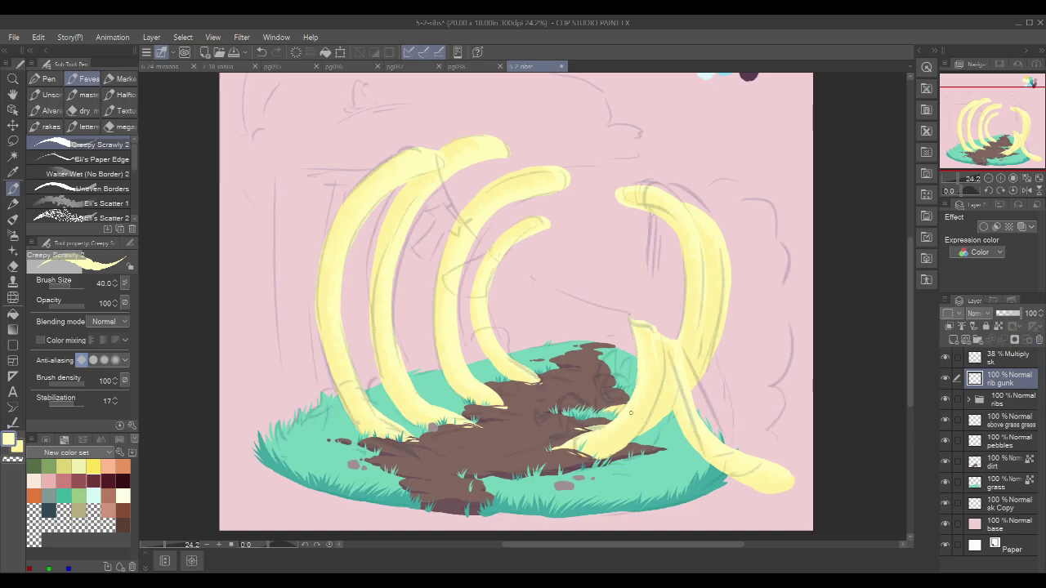
scroll(646, 390, "up", 3)
scroll(646, 390, "up", 2)
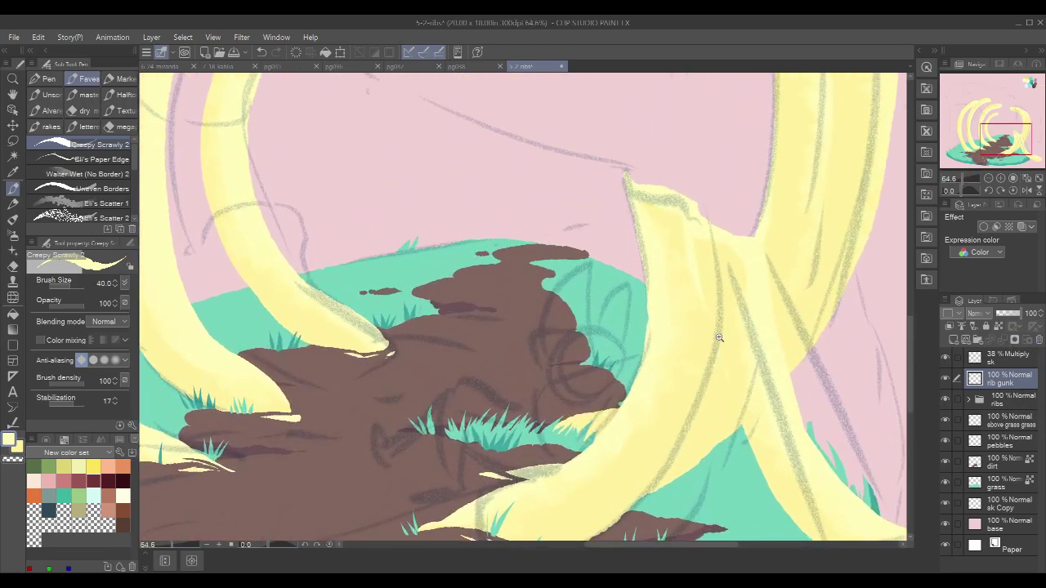
Step: Add a new layer above the "ribs" folder and name it "mouse"
left_click(945, 378)
left_click(945, 378)
left_click(1022, 402)
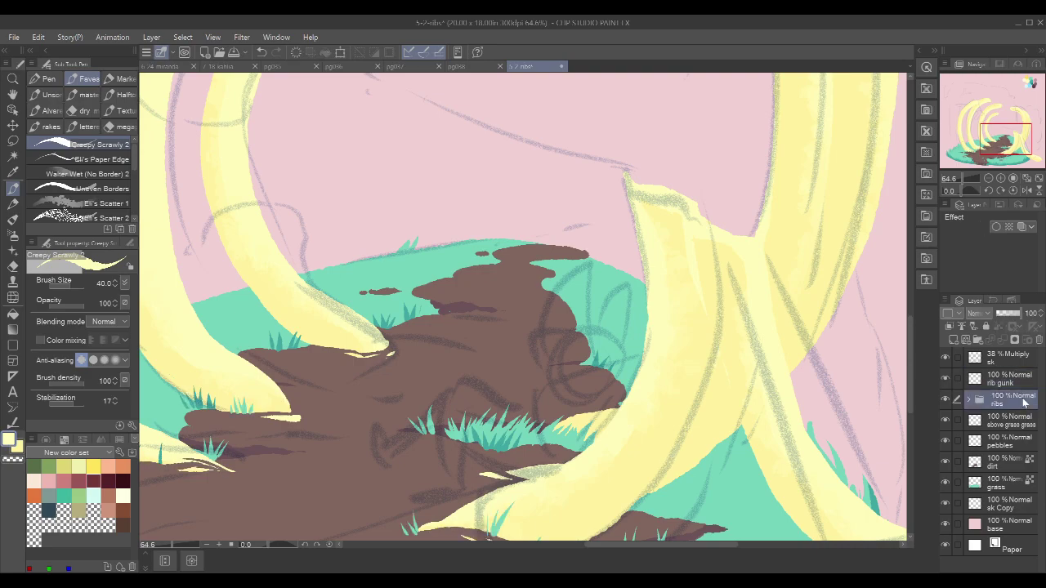
left_click(953, 341)
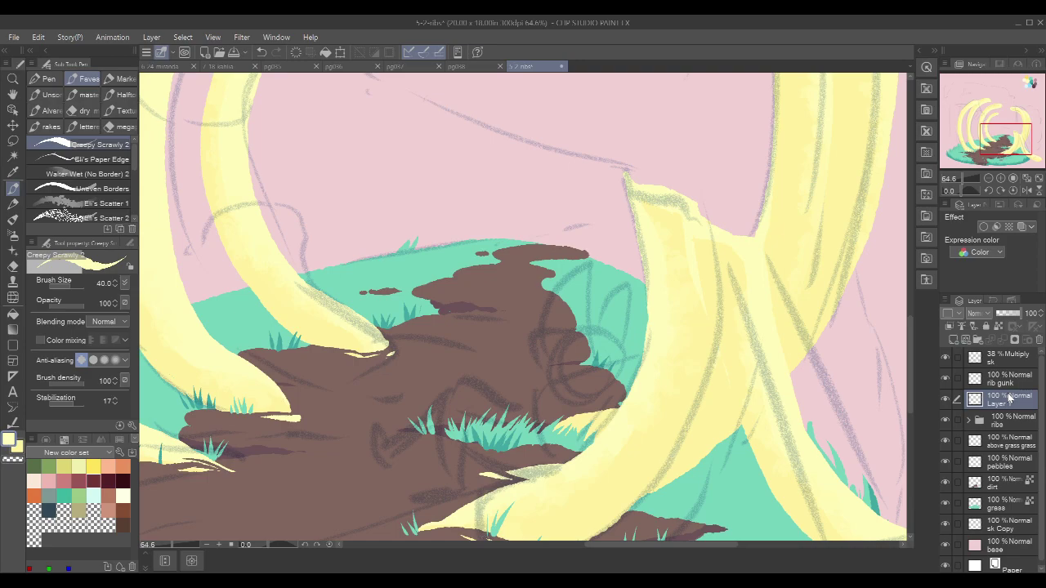
double_click(1009, 398)
type("mouse")
key("Return")
Step: Try a stroke on the dirt in the dark purple sampled from the palette dabs, and undo it
scroll(777, 237, "down", 10)
left_click_drag(819, 182, 663, 364)
left_click_drag(675, 325, 675, 325)
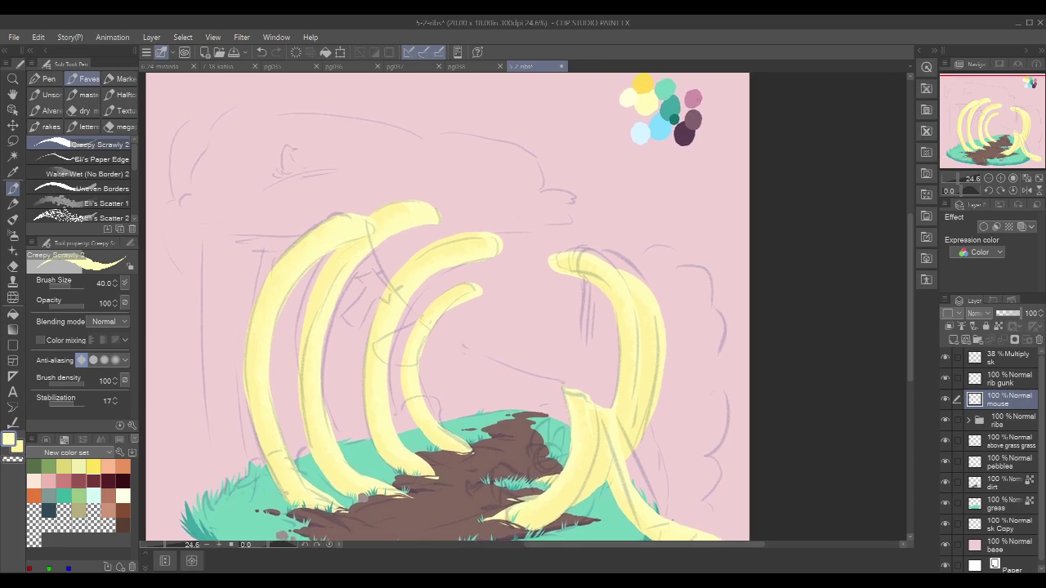
left_click(690, 131, "alt")
left_click_drag(505, 448, 542, 462)
key("ctrl+z")
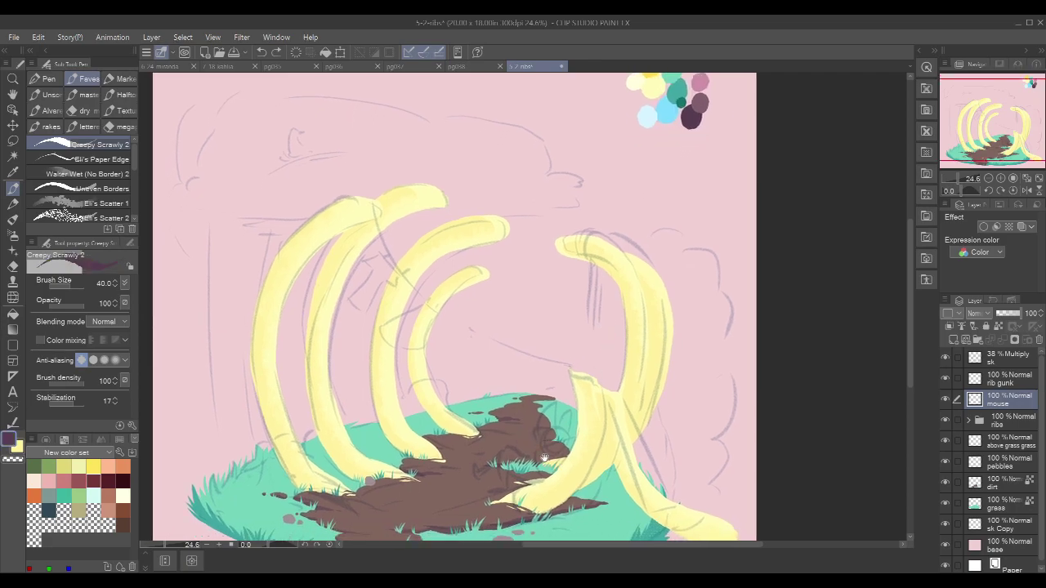
left_click_drag(543, 457, 555, 447)
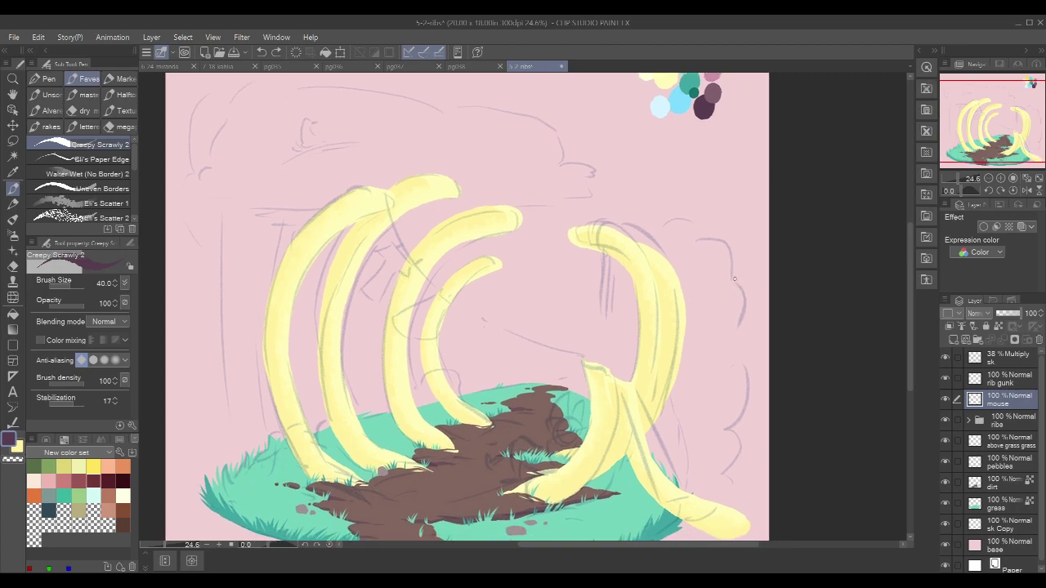
scroll(542, 462, "up", 4)
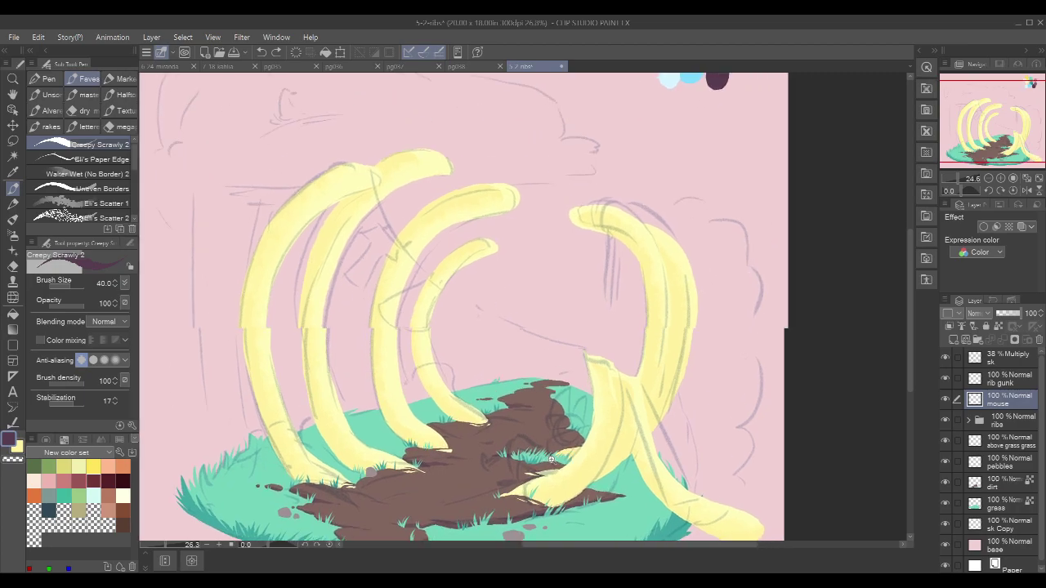
scroll(562, 449, "up", 1)
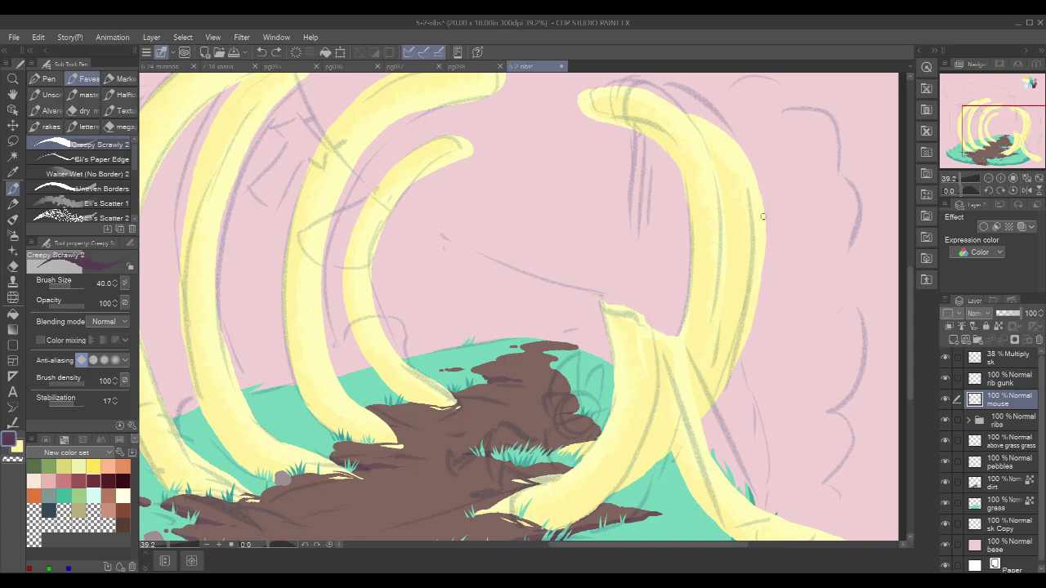
mouse_move(754, 233)
left_mouse_down()
mouse_move(787, 222)
mouse_move(781, 241)
left_mouse_up()
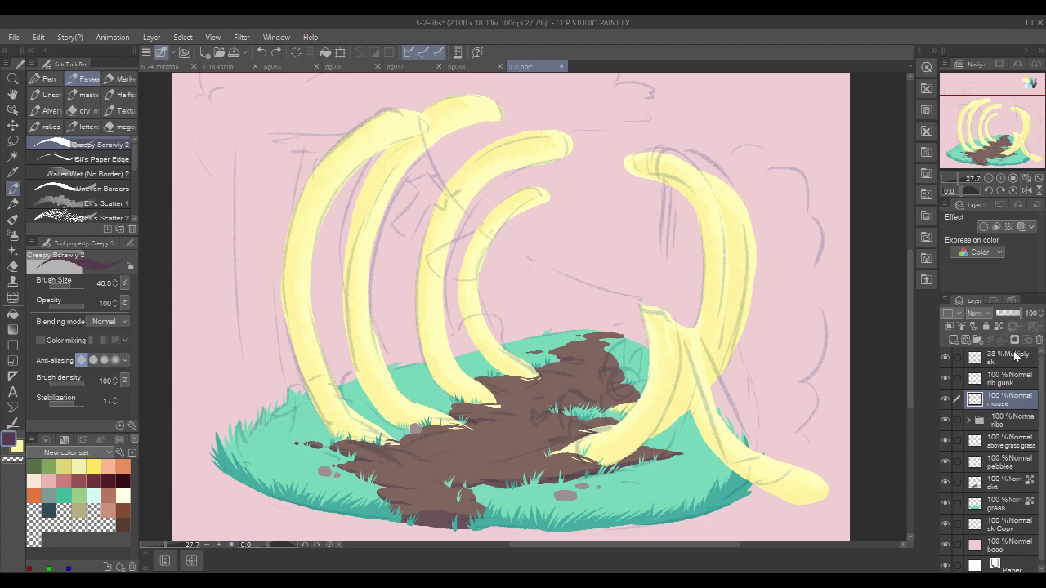
left_click_drag(808, 201, 792, 195)
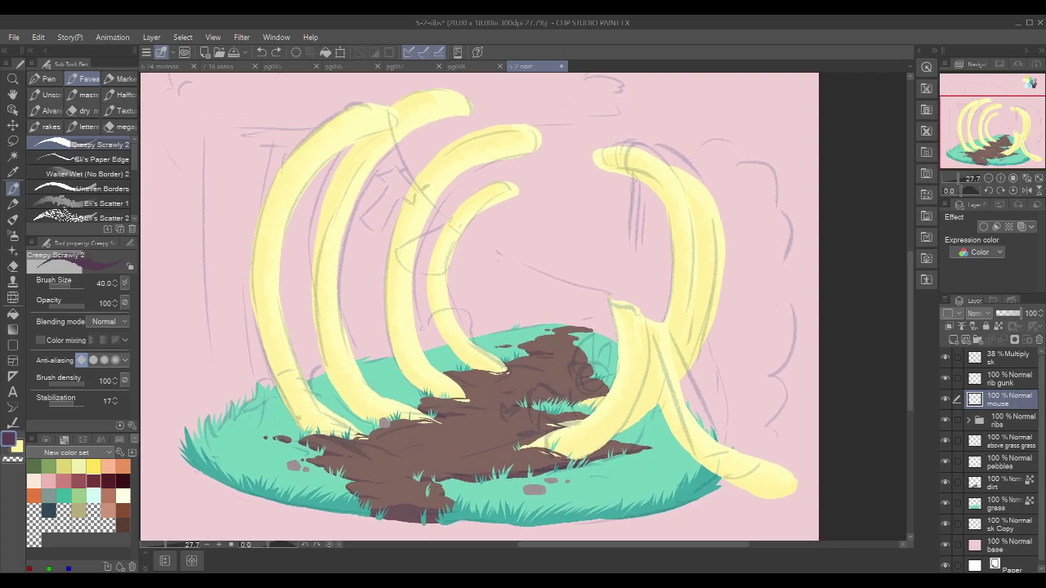
Step: Pick a salmon colour, test it on the dirt, and set the Creepy Scrawly 2 brush size to 20
left_click(108, 510)
left_click_drag(559, 366, 597, 376)
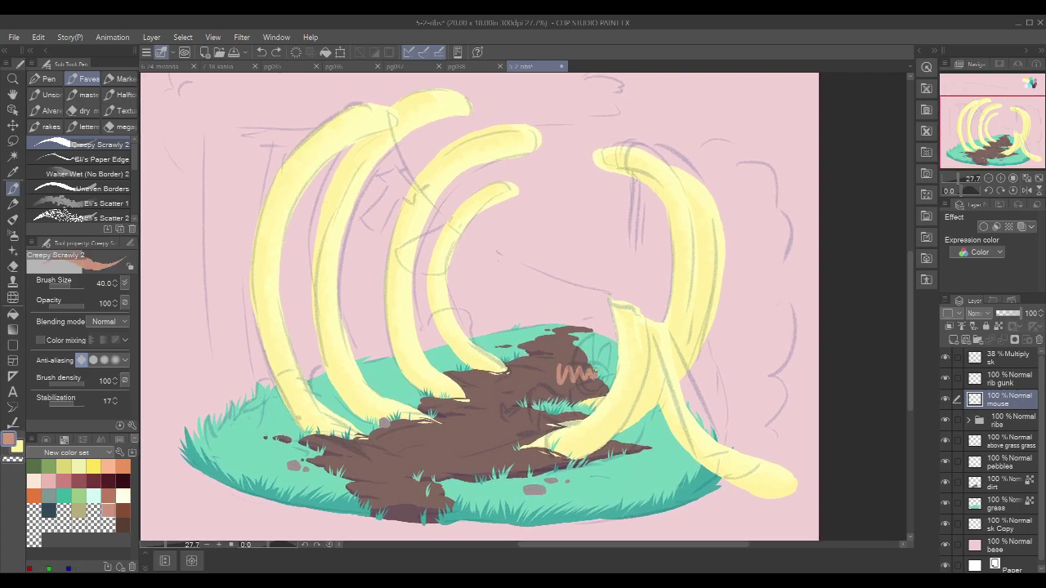
key("ctrl+z")
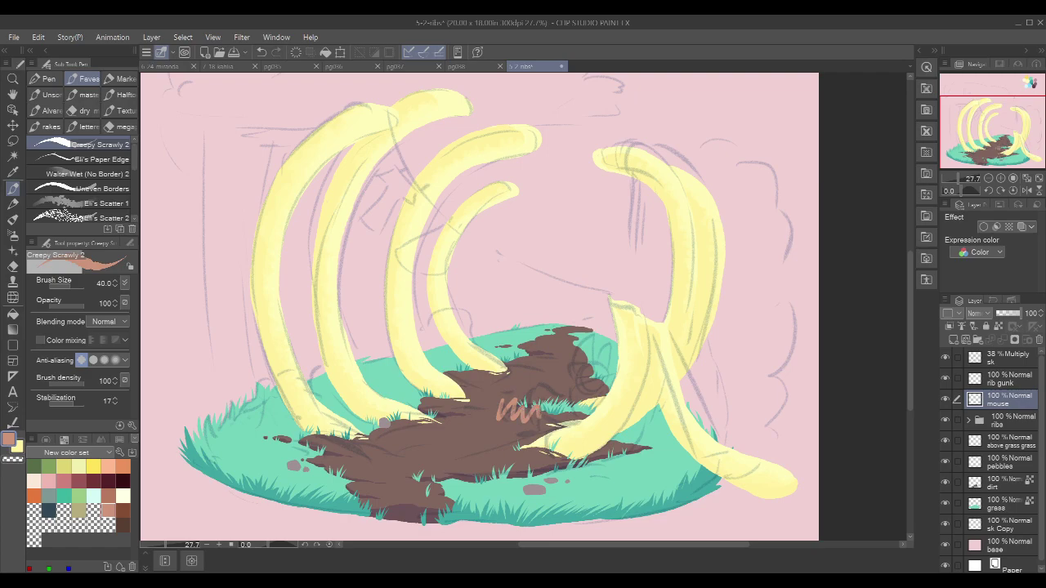
scroll(601, 396, "up", 3)
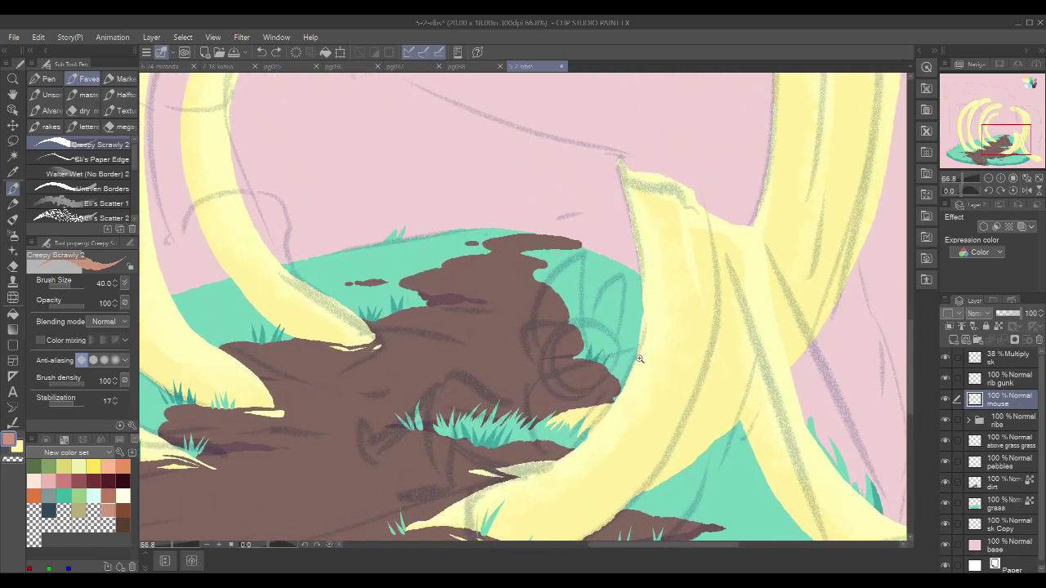
scroll(639, 359, "up", 1)
mouse_move(654, 350)
left_mouse_down()
mouse_move(663, 357)
mouse_move(717, 308)
left_mouse_up()
key("bracketleft")
key("bracketleft")
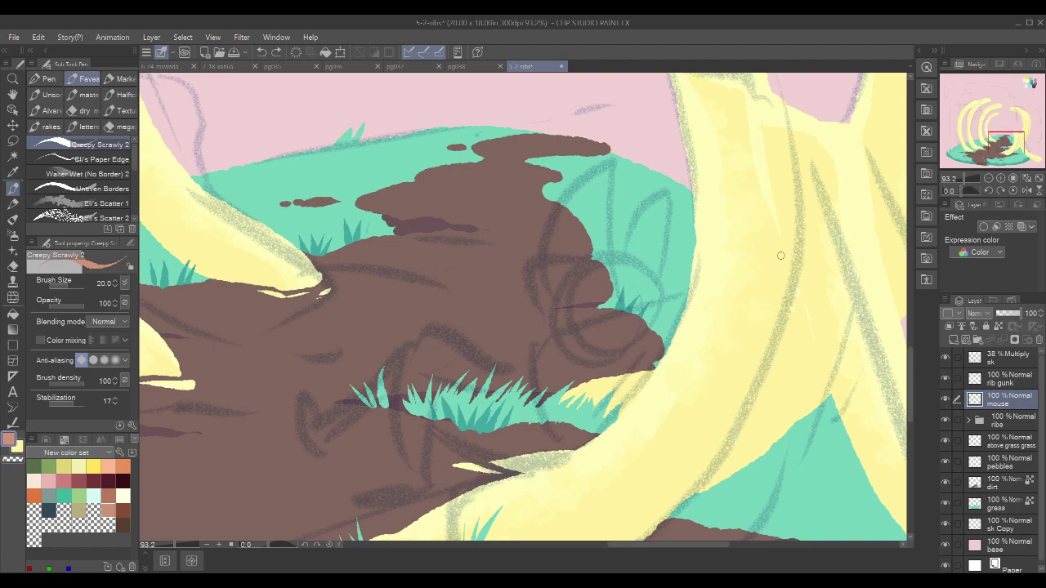
Step: Outline the mouse's forehead, pointed snout and chin in salmon on the "mouse" layer, following the sketch and redoing unsatisfactory strokes
mouse_move(493, 191)
left_mouse_down()
mouse_move(503, 223)
mouse_move(529, 209)
left_mouse_up()
key("ctrl+z")
key("ctrl+z")
mouse_move(574, 347)
left_mouse_down()
mouse_move(551, 320)
mouse_move(593, 261)
left_mouse_up()
key("ctrl+z")
left_click_drag(596, 253, 535, 309)
key("ctrl+z")
left_click_drag(611, 250, 531, 304)
key("ctrl+z")
mouse_move(627, 255)
left_mouse_down()
mouse_move(603, 251)
mouse_move(535, 288)
mouse_move(553, 295)
mouse_move(536, 295)
mouse_move(538, 312)
mouse_move(589, 351)
left_mouse_up()
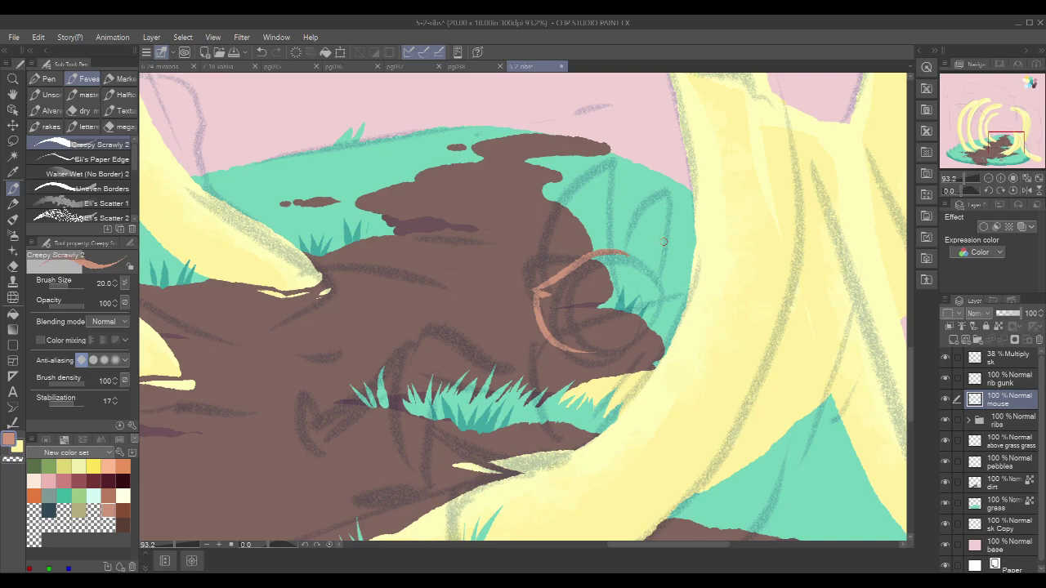
left_click_drag(564, 351, 610, 359)
Step: Draw the head's curved crown with a pointed fur tuft in salmon and close the round outline down to the chin
left_click_drag(608, 249, 659, 286)
mouse_move(624, 252)
left_mouse_down()
mouse_move(655, 275)
mouse_move(631, 229)
mouse_move(628, 251)
mouse_move(621, 230)
mouse_move(627, 251)
mouse_move(622, 234)
mouse_move(617, 251)
mouse_move(627, 244)
mouse_move(643, 262)
left_mouse_up()
key("ctrl+z")
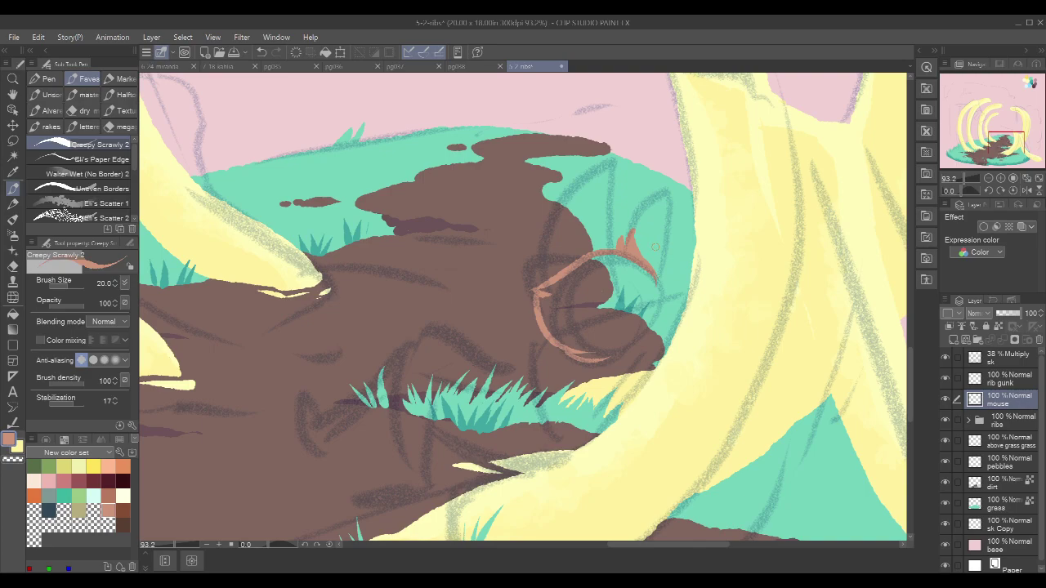
left_click_drag(634, 237, 630, 229)
key("c")
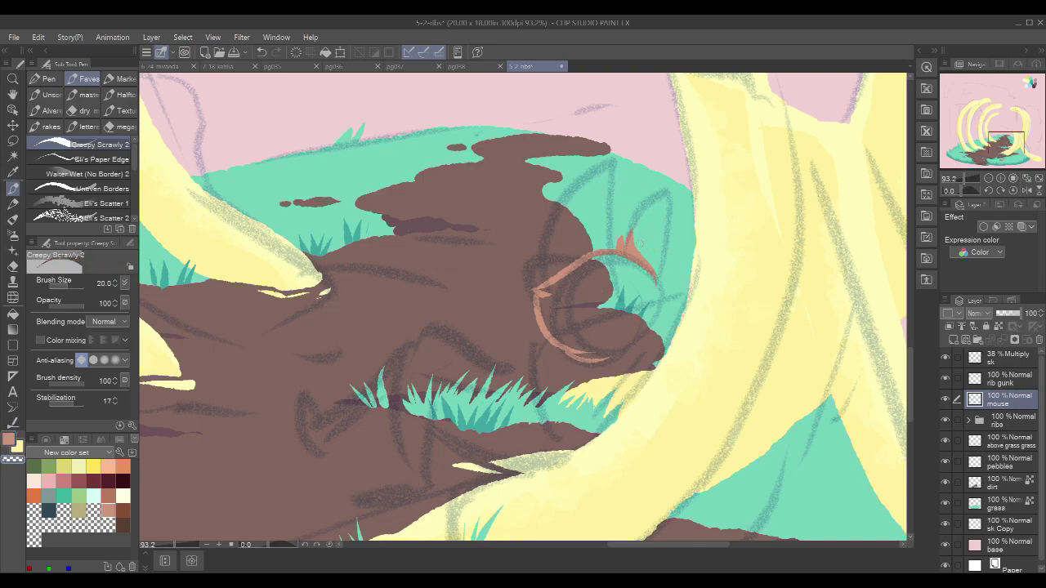
key("c")
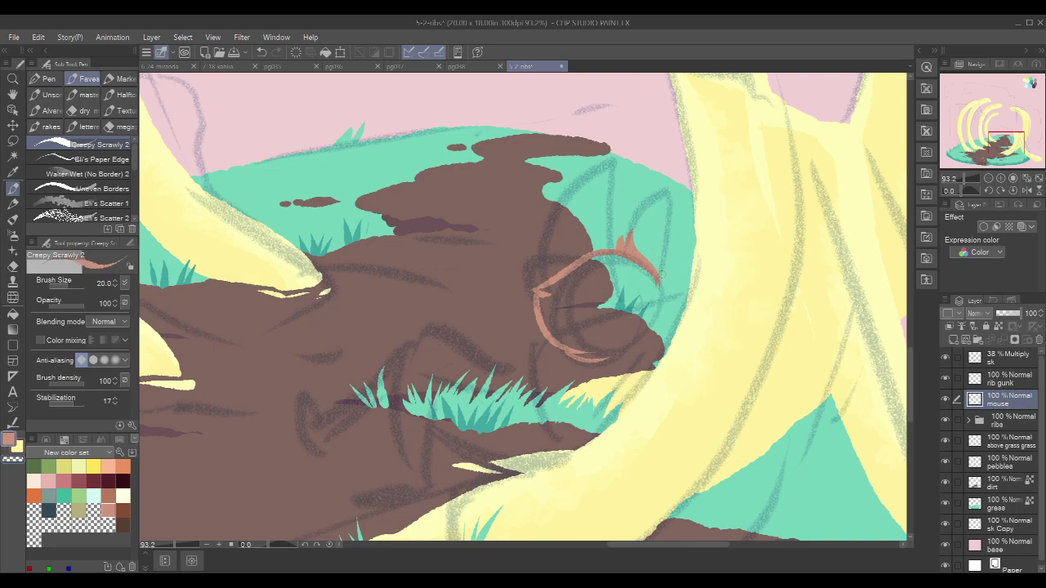
left_click_drag(654, 276, 659, 304)
left_click_drag(659, 306, 640, 332)
left_click_drag(596, 361, 652, 327)
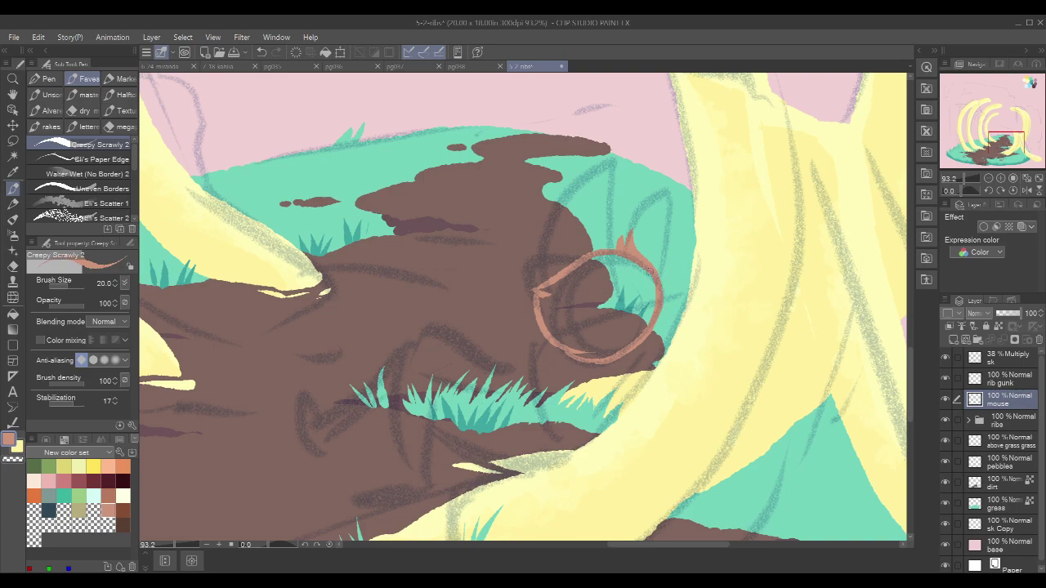
Step: Fill the outlined mouse head with salmon and build out its front and back edges with brush strokes
key("g")
left_click(633, 282)
key("p")
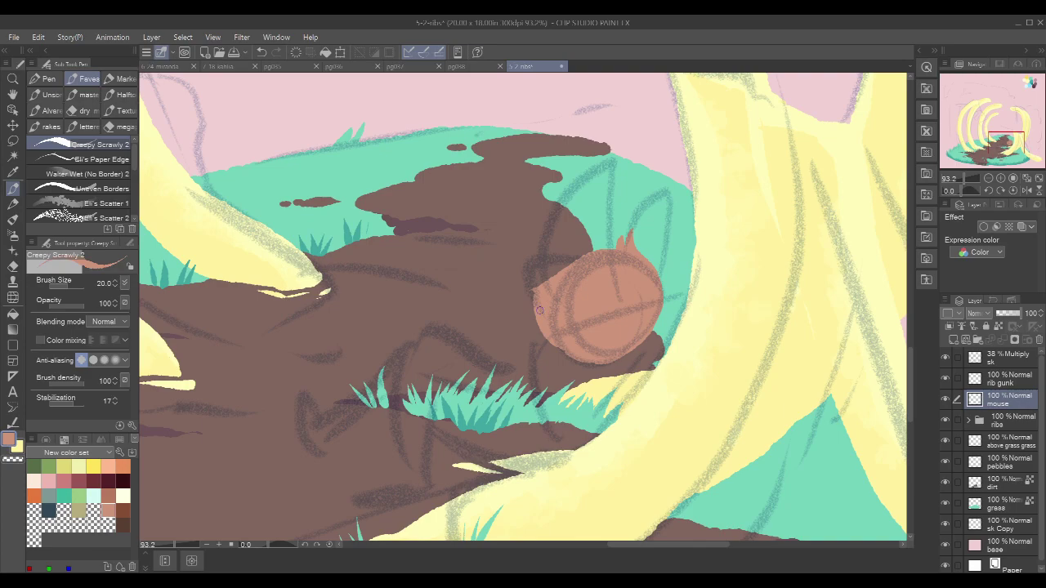
left_click_drag(540, 316, 587, 354)
mouse_move(651, 267)
left_mouse_down()
mouse_move(656, 322)
mouse_move(596, 360)
mouse_move(649, 333)
left_mouse_up()
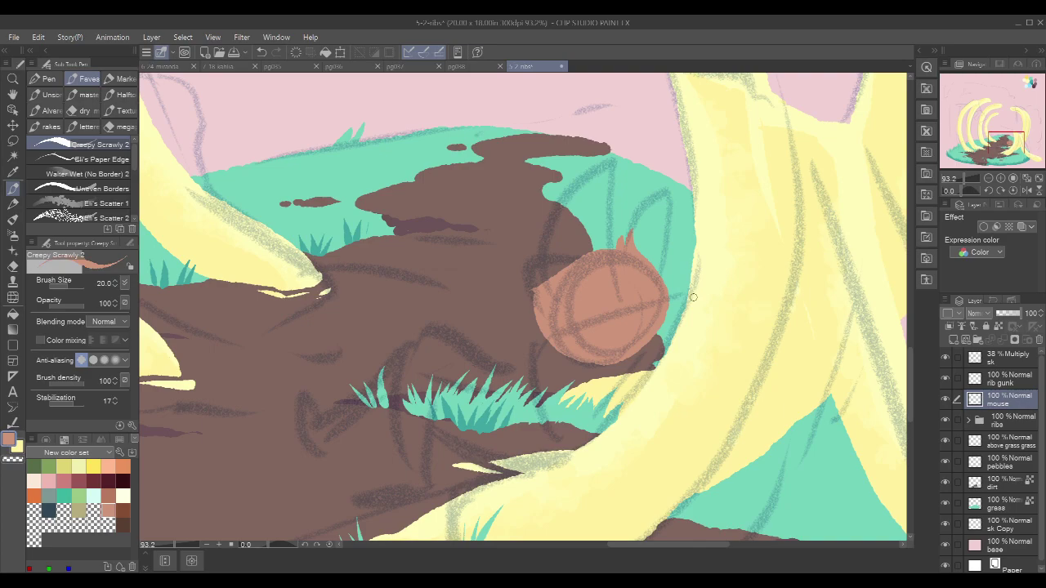
Step: Create a layer folder named "mouse" and move the "mouse" layer into it
left_click(979, 338)
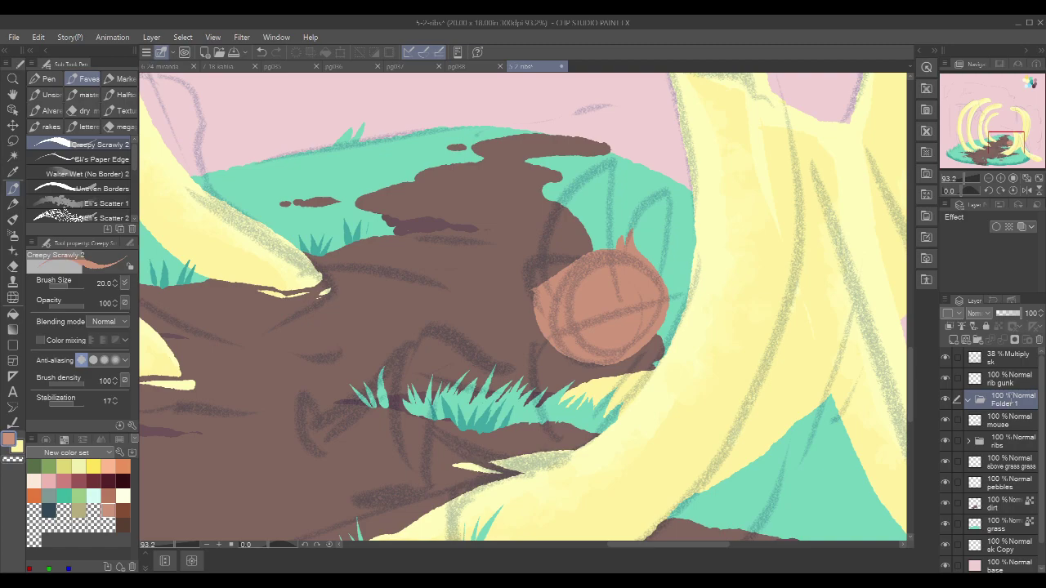
double_click(1008, 401)
type("mouse")
key("Return")
left_click_drag(1006, 421, 1015, 406)
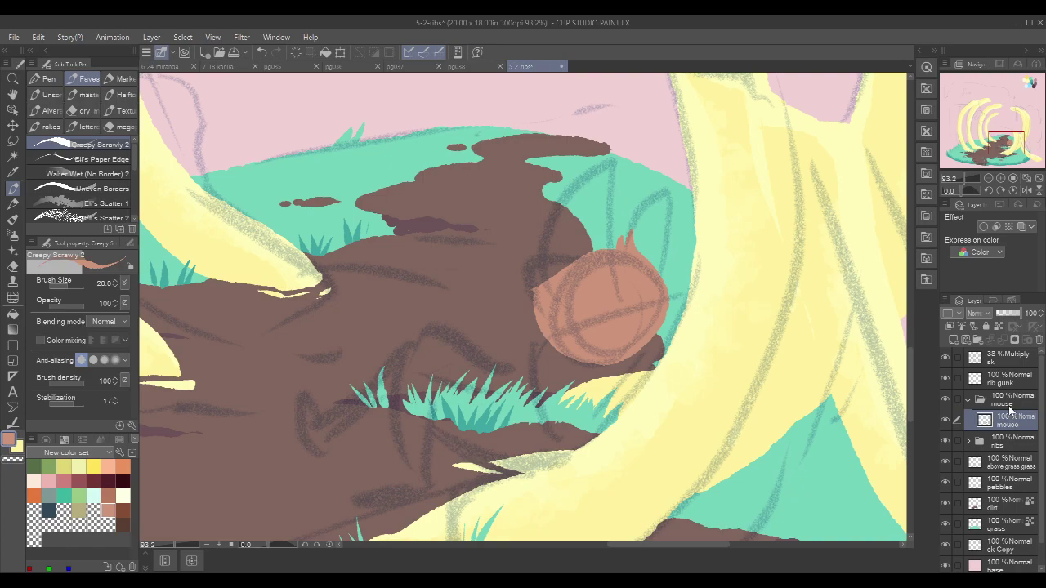
Step: Rename the layer inside the "mouse" folder as "back of head" and add a layer named "snout" beneath it
double_click(1008, 424)
type("back of head")
key("Return")
left_click(953, 339)
left_click_drag(1012, 451, 1013, 451)
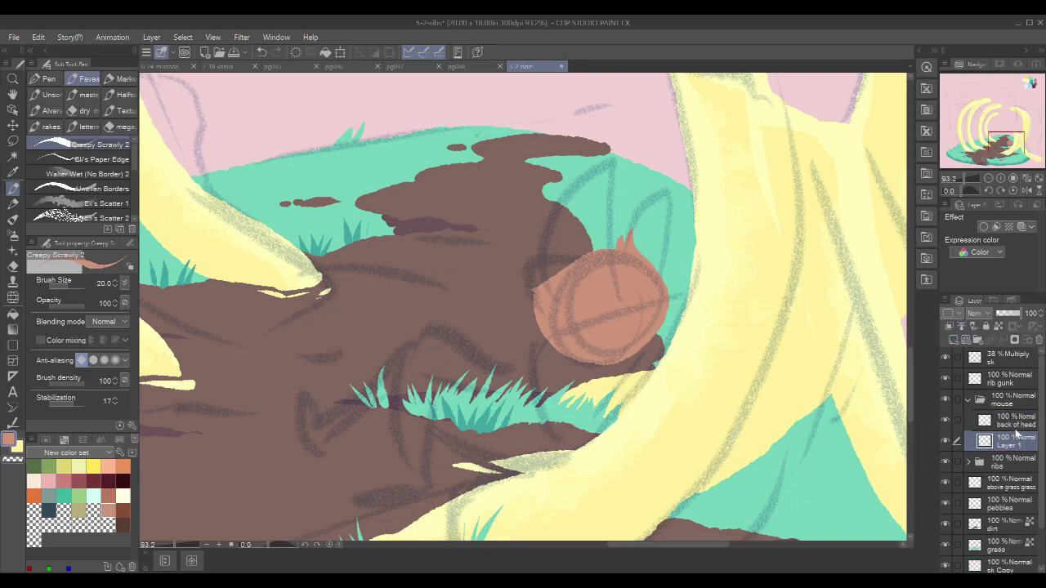
double_click(1016, 434)
type("snout")
key("Return")
Step: Paint the snout in salmon on the "snout" layer, extending forward from the front of the head
scroll(556, 304, "up", 2)
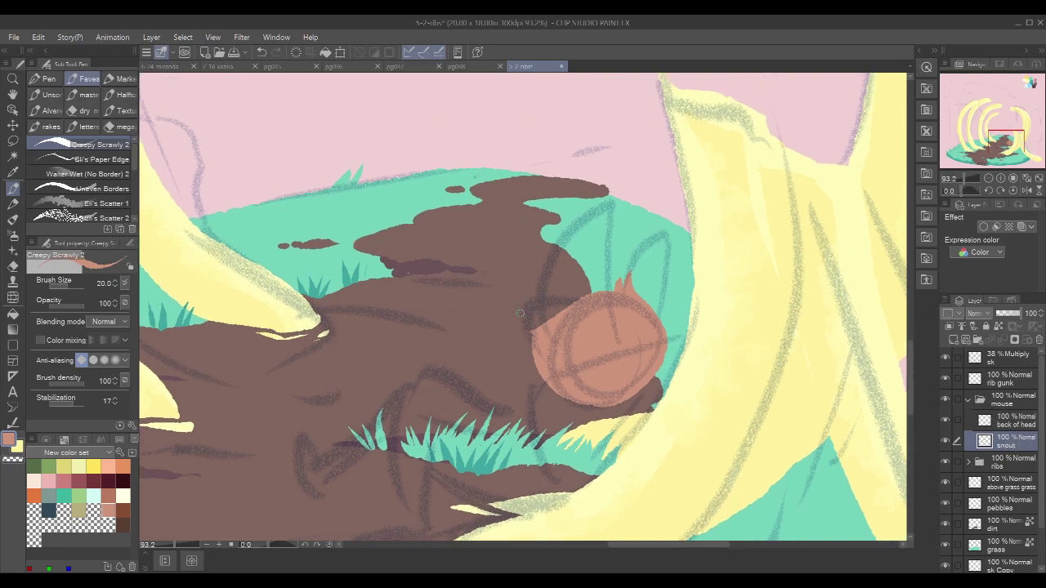
left_click_drag(531, 301, 538, 364)
left_click_drag(528, 300, 525, 350)
left_click_drag(524, 305, 549, 383)
mouse_move(535, 304)
left_mouse_down()
mouse_move(581, 309)
mouse_move(531, 310)
mouse_move(534, 338)
mouse_move(530, 308)
mouse_move(564, 312)
left_mouse_up()
Step: Extend the fur tuft on the crown on the "back of head" layer with the snout hidden, redoing unsatisfactory strokes, and show the snout again
left_click(1011, 421)
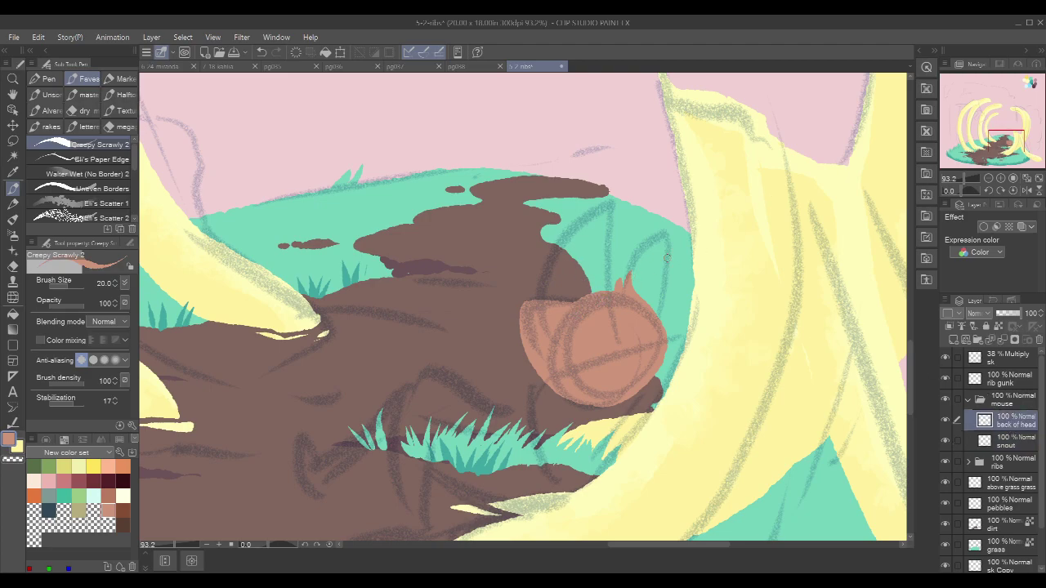
left_click(945, 441)
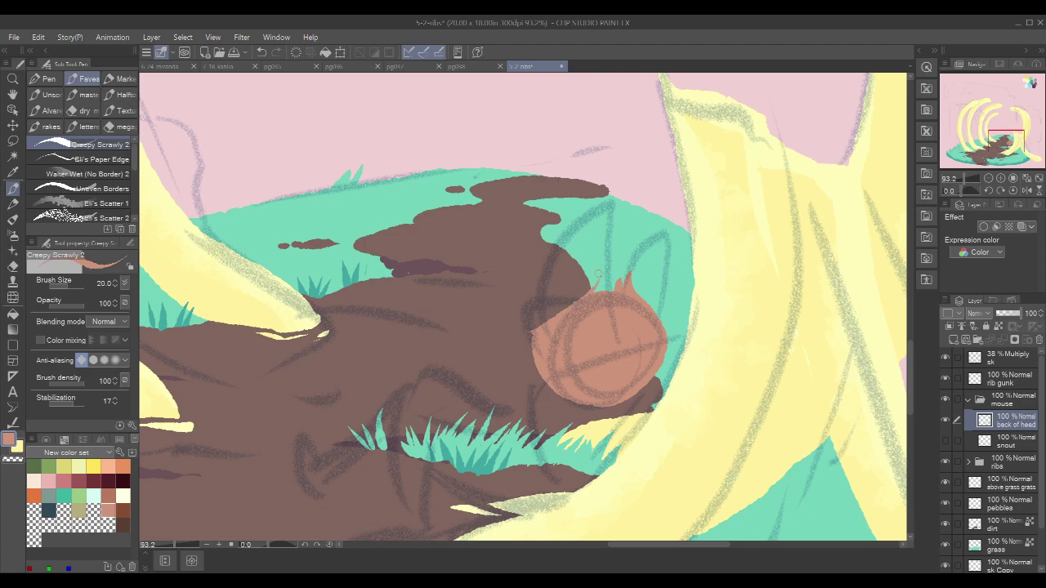
left_click_drag(596, 291, 618, 269)
key("ctrl+z")
key("ctrl+z")
key("ctrl+z")
key("ctrl+z")
key("ctrl+z")
key("ctrl+z")
key("ctrl+z")
left_click(946, 441)
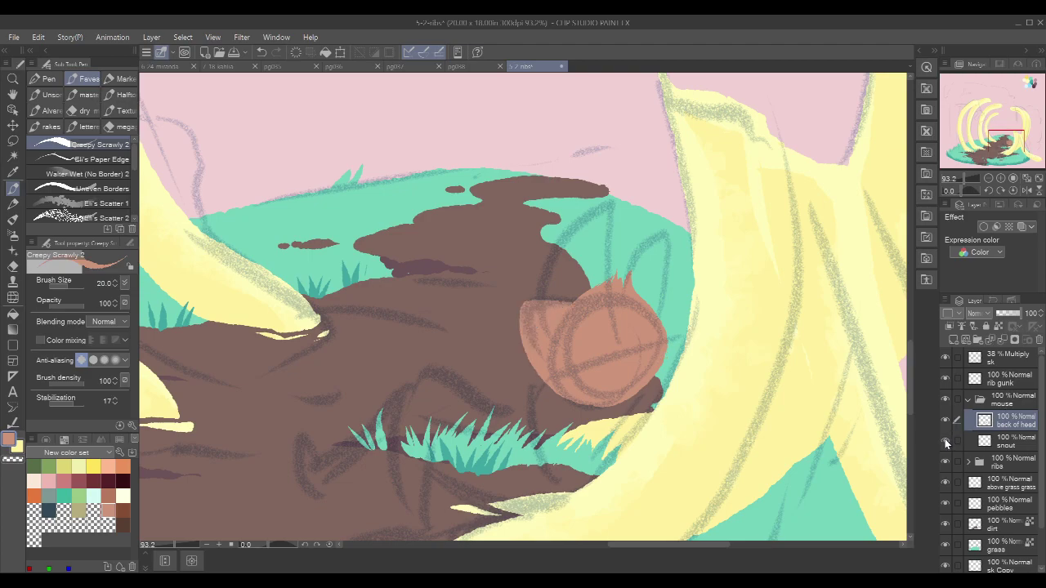
Step: Trim the snout's lower edge with the transparent colour on the "snout" layer, checking its shape with the "back of head" layer hidden and shown
left_click(945, 421)
left_click(945, 422)
left_click(491, 209, "alt")
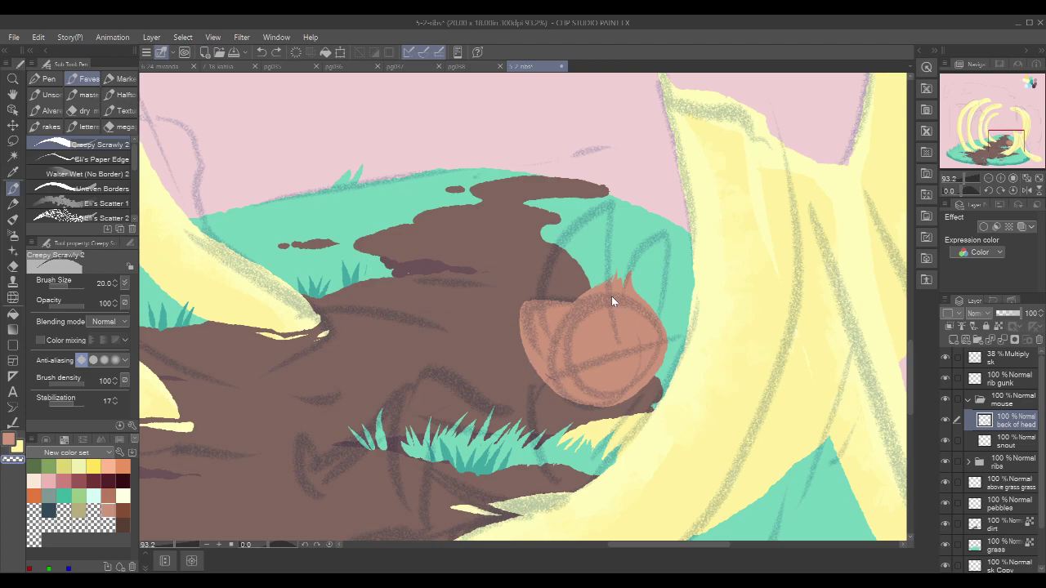
left_click(946, 441)
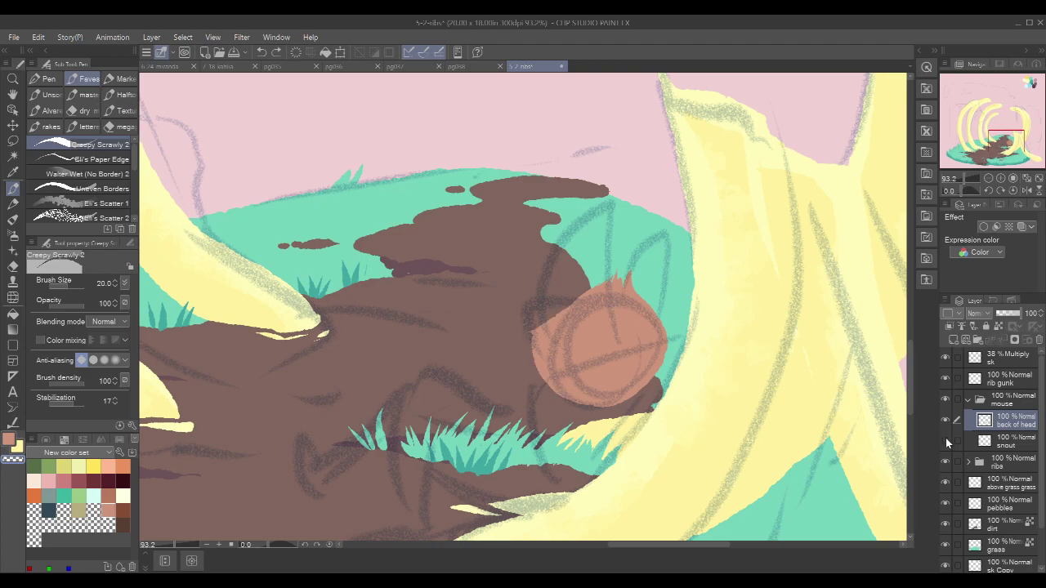
left_click(946, 441)
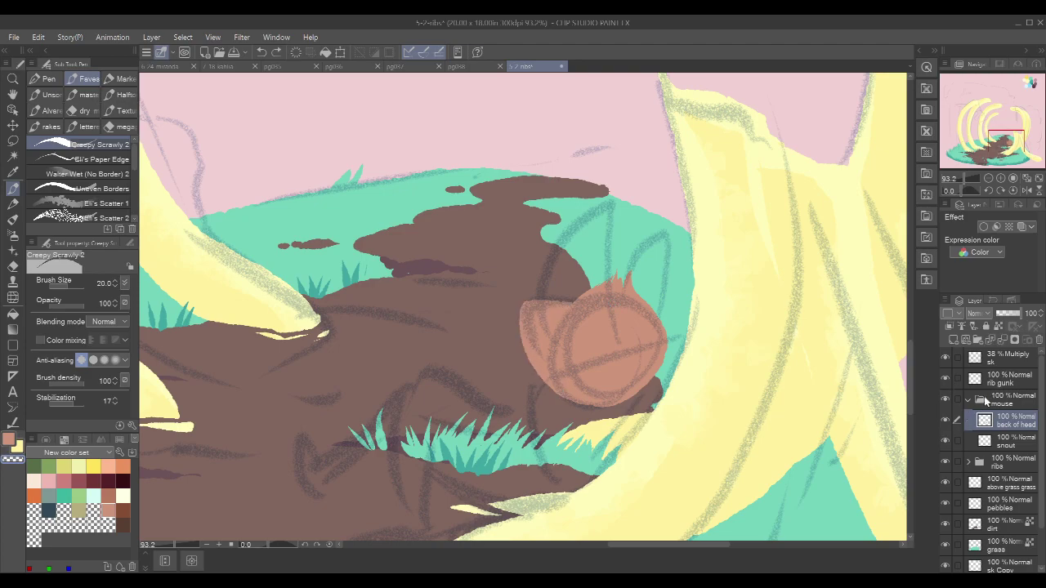
left_click(1010, 446)
left_click(945, 421)
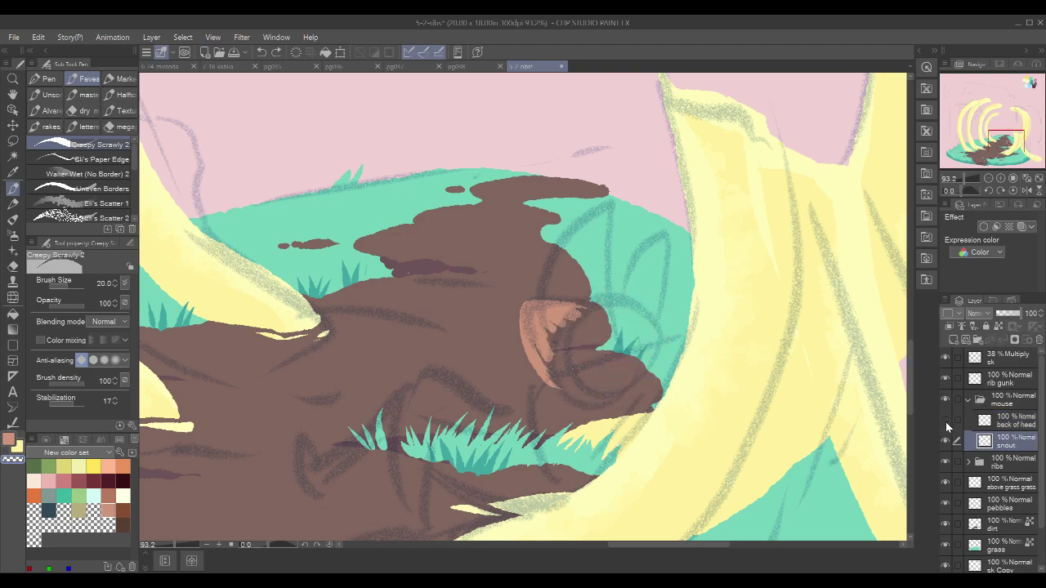
left_click(946, 421)
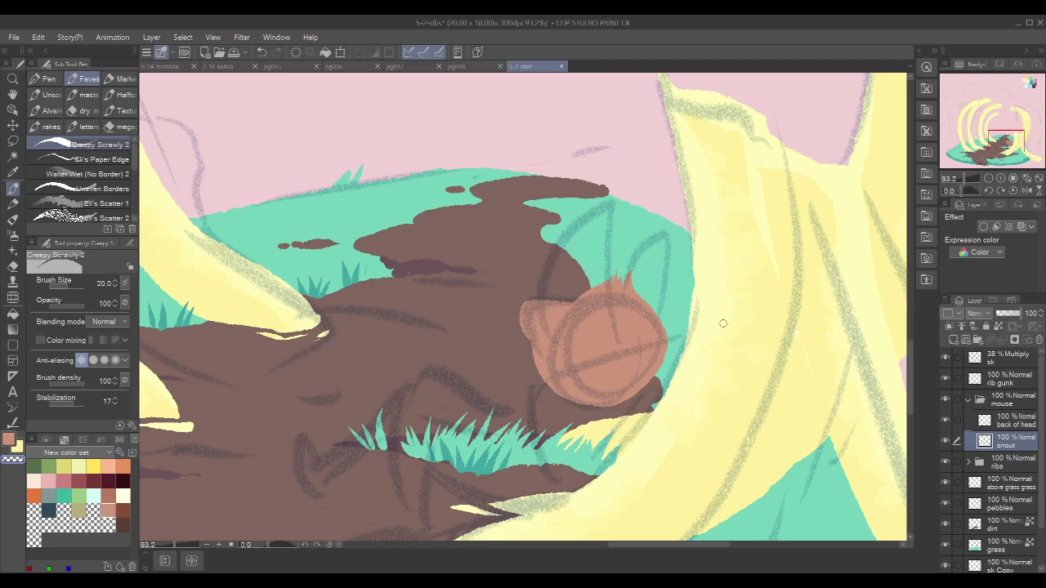
Step: Hide the "snout" layer and resume work on the "back of head" layer in salmon
left_click(1013, 422)
key("c")
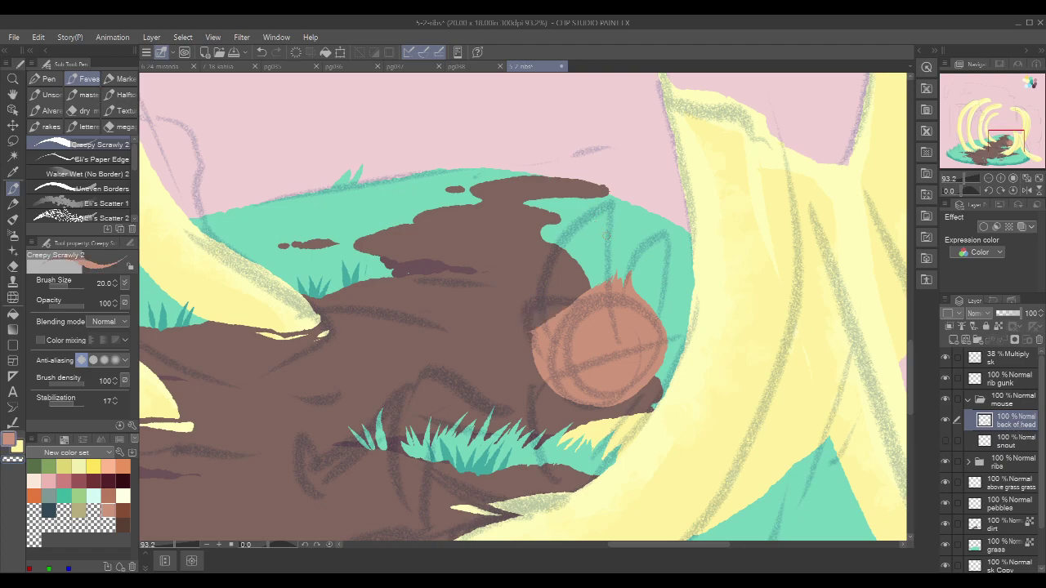
left_click_drag(637, 235, 686, 258)
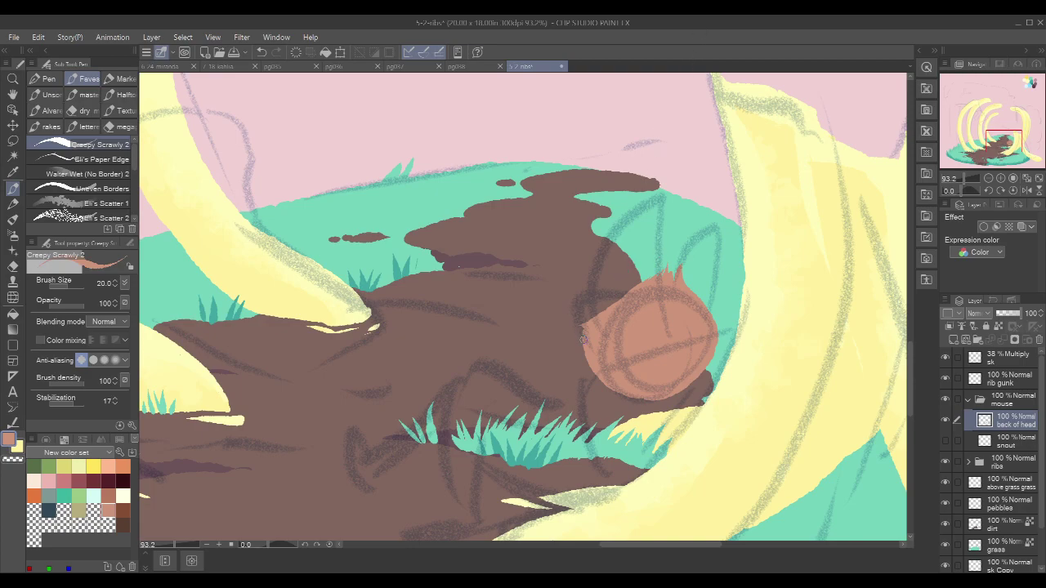
Step: Trim the lower and outer edges of the mouse's head with the transparent brush to smooth its contour
key("c")
left_click_drag(578, 330, 613, 374)
key("ctrl+z")
mouse_move(577, 329)
left_mouse_down()
mouse_move(604, 351)
mouse_move(576, 323)
left_mouse_up()
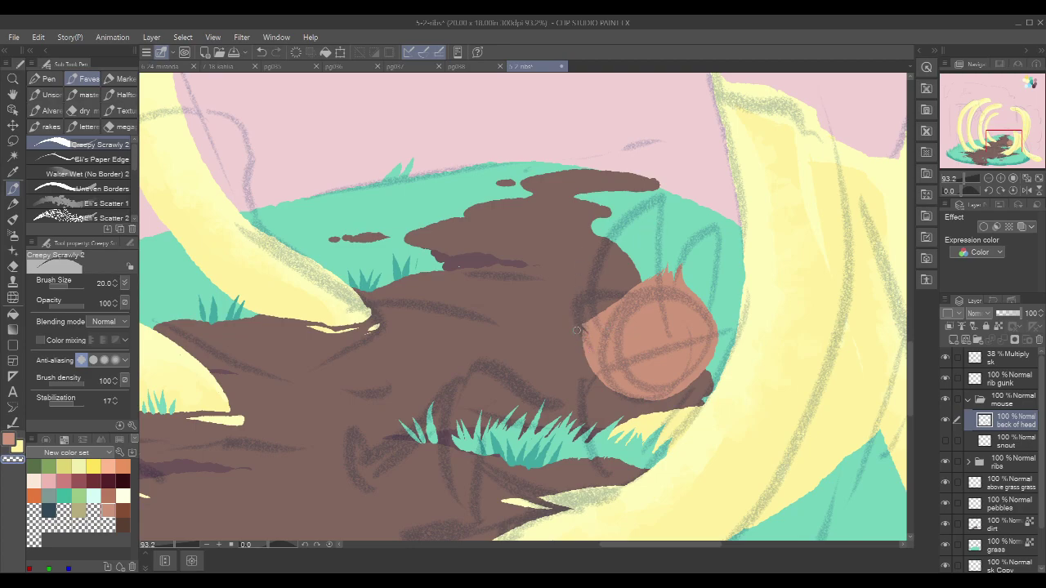
mouse_move(581, 336)
left_mouse_down()
mouse_move(622, 397)
mouse_move(674, 402)
mouse_move(690, 391)
left_mouse_up()
left_click_drag(630, 395, 692, 391)
key("c")
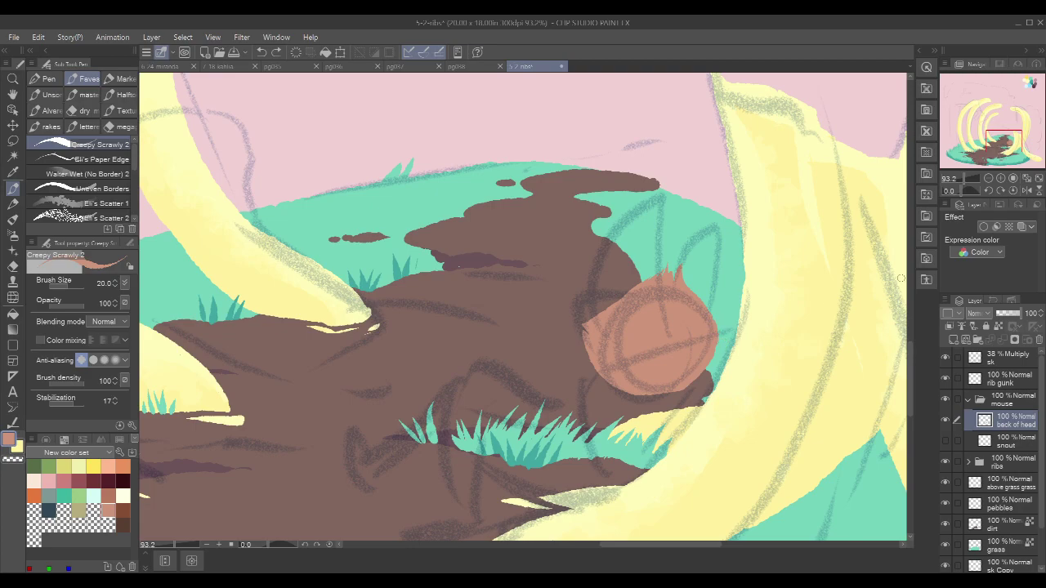
Step: Show the snout layer and add a new layer named "ears" above the back of head layer
left_click(945, 441)
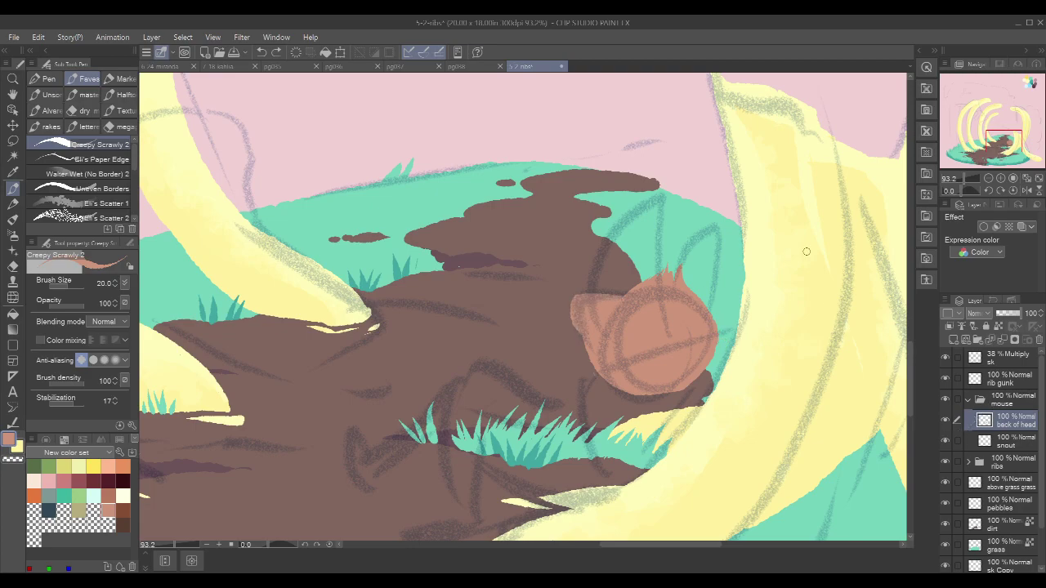
left_click(1013, 442)
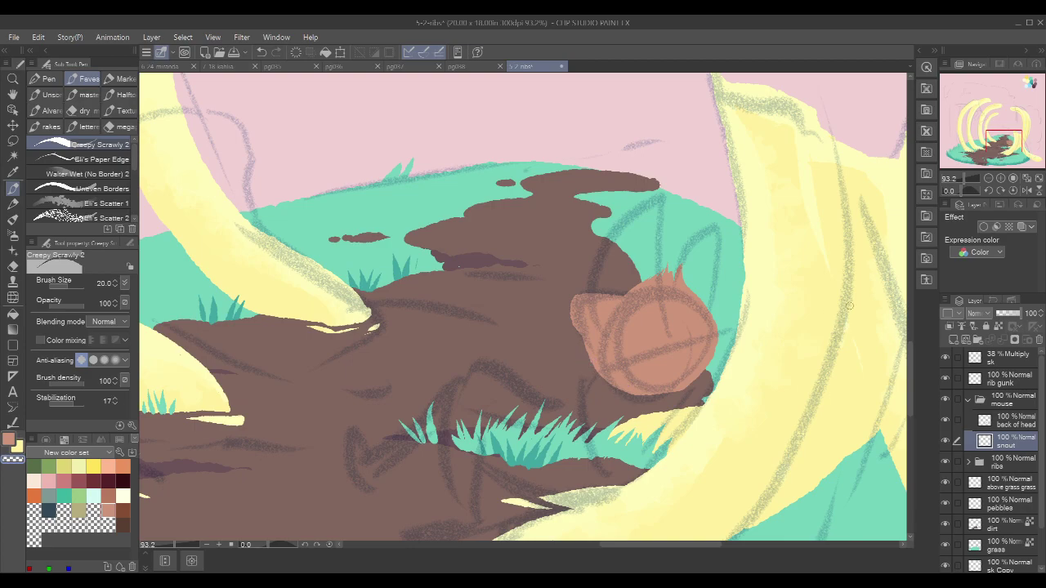
left_click(1013, 423)
left_click(952, 341)
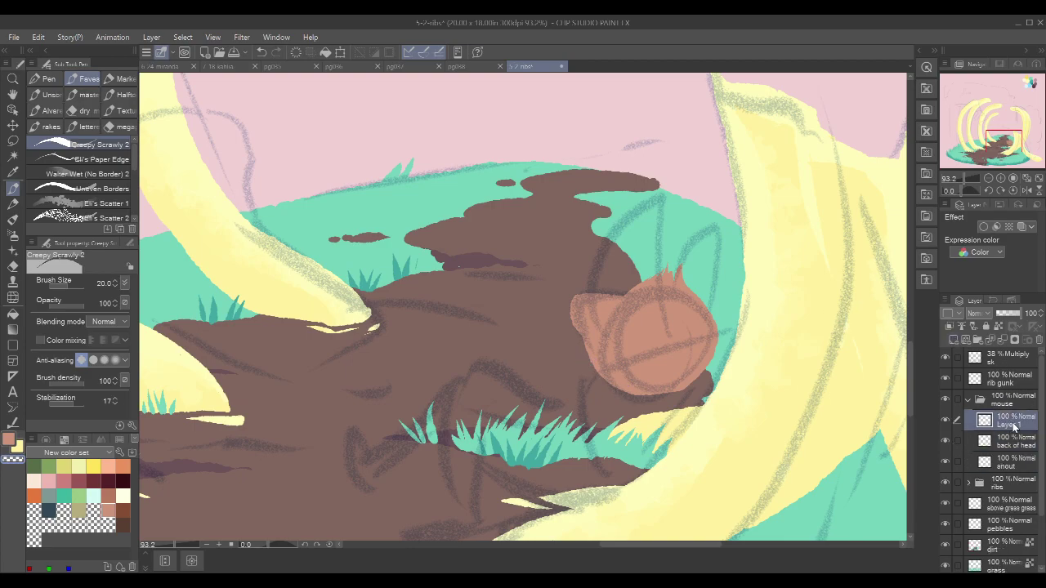
double_click(1012, 420)
type("ears")
key("Return")
key("x")
key("x")
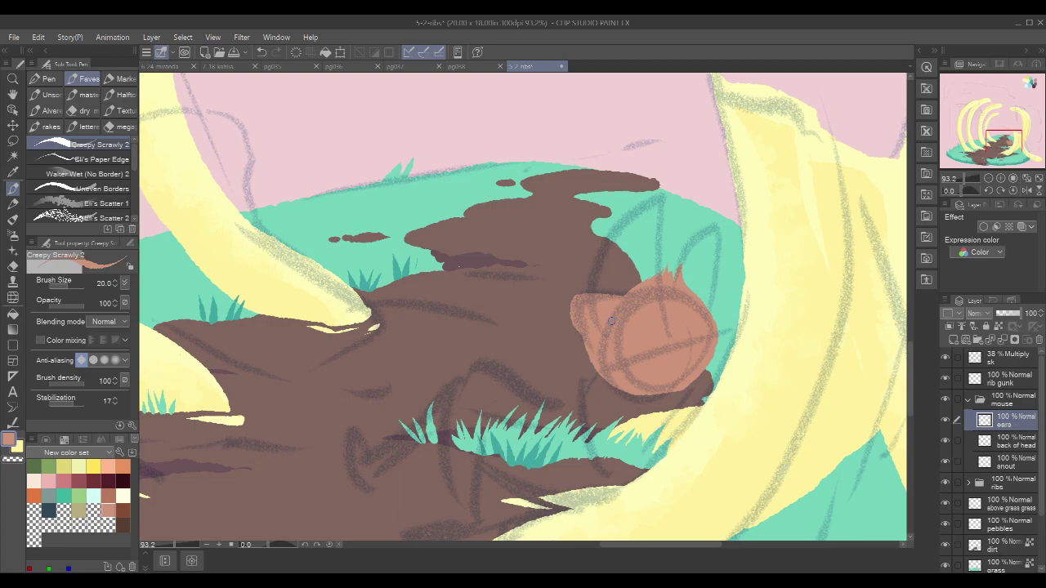
Step: Hide the back of head and snout layers and try the first outline strokes of the larger ear over the sketch
mouse_move(595, 294)
left_mouse_down()
mouse_move(604, 251)
mouse_move(619, 230)
left_mouse_up()
left_click(945, 458)
mouse_move(599, 255)
left_mouse_down()
mouse_move(633, 220)
mouse_move(646, 228)
left_mouse_up()
key("ctrl+z")
key("ctrl+z")
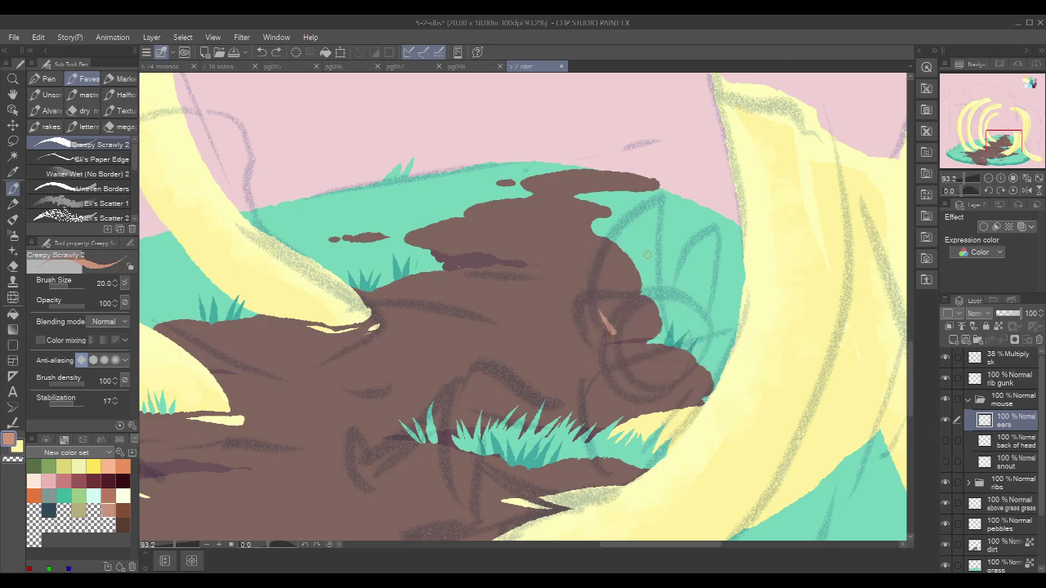
mouse_move(605, 317)
left_mouse_down()
mouse_move(628, 334)
mouse_move(658, 298)
mouse_move(635, 314)
mouse_move(667, 296)
mouse_move(651, 314)
mouse_move(660, 298)
mouse_move(648, 268)
mouse_move(657, 311)
mouse_move(665, 204)
left_mouse_up()
key("ctrl+z")
key("ctrl+z")
Step: Outline the larger ear as a closed pointed teardrop following the sketch, with a straight inner edge and curved outer edge
left_click_drag(659, 304, 661, 238)
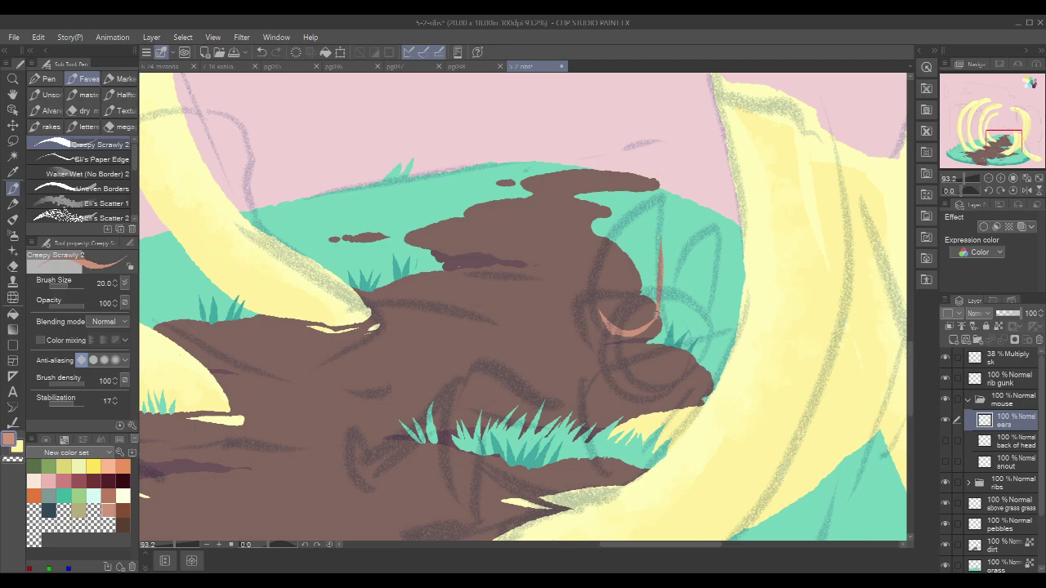
left_click_drag(660, 309, 662, 217)
key("ctrl+z")
left_click_drag(657, 307, 659, 207)
key("ctrl+z")
left_click_drag(659, 309, 662, 204)
left_click_drag(595, 273, 670, 205)
mouse_move(604, 252)
left_mouse_down()
mouse_move(607, 319)
mouse_move(645, 217)
mouse_move(599, 293)
left_mouse_up()
left_click_drag(606, 252, 605, 327)
left_click_drag(596, 279, 612, 327)
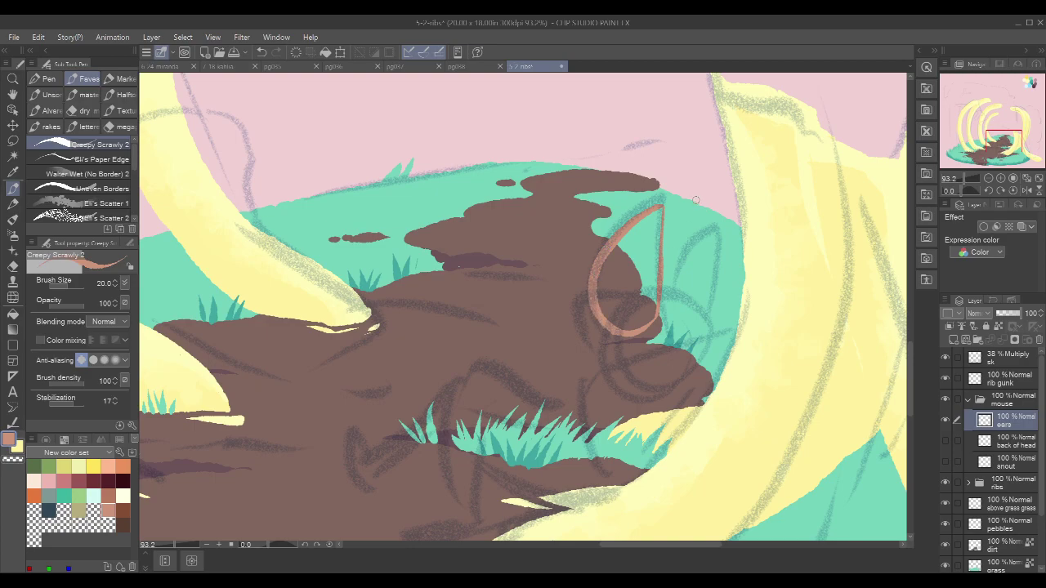
Step: Fill the larger ear with the salmon colour and clean up its inner edge and rounded base
key("g")
key("g")
left_click(642, 251)
key("p")
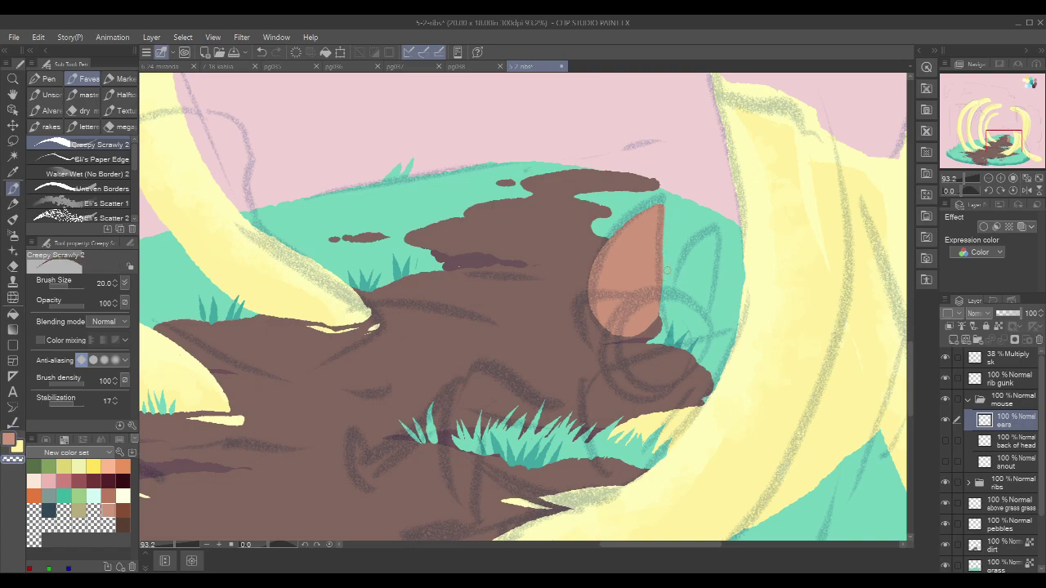
left_click_drag(660, 255, 662, 309)
key("c")
mouse_move(594, 323)
left_mouse_down()
mouse_move(632, 331)
mouse_move(624, 339)
left_mouse_up()
key("ctrl+z")
key("ctrl+z")
key("ctrl+z")
key("ctrl+z")
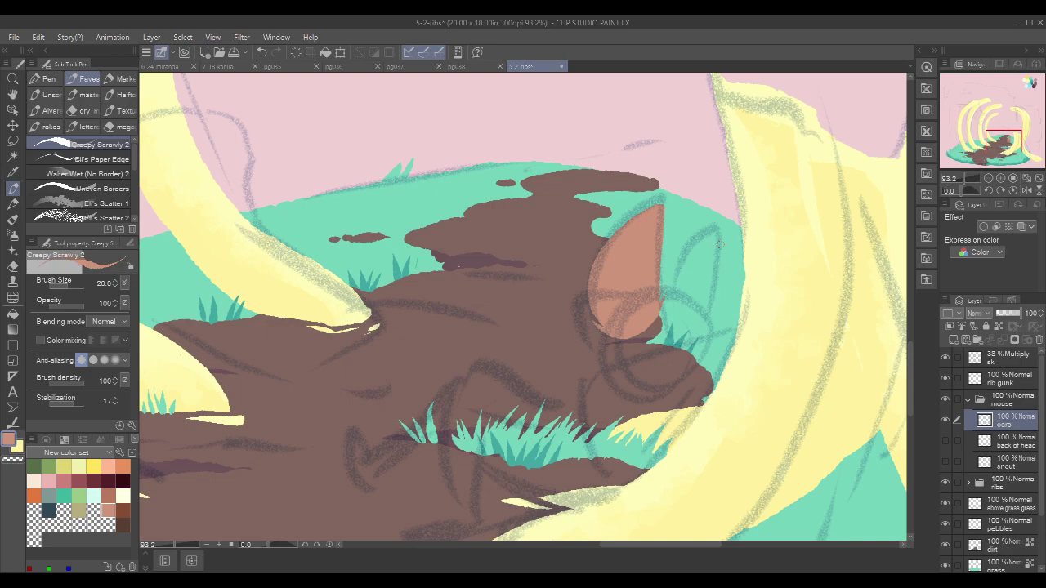
Step: Cut jagged fur-like notches into the base of the larger ear
key("c")
mouse_move(646, 339)
left_mouse_down()
mouse_move(628, 328)
mouse_move(656, 322)
mouse_move(655, 304)
mouse_move(625, 329)
mouse_move(651, 311)
left_mouse_up()
key("ctrl+z")
key("ctrl+z")
key("ctrl+z")
key("ctrl+z")
left_click_drag(742, 328, 731, 338)
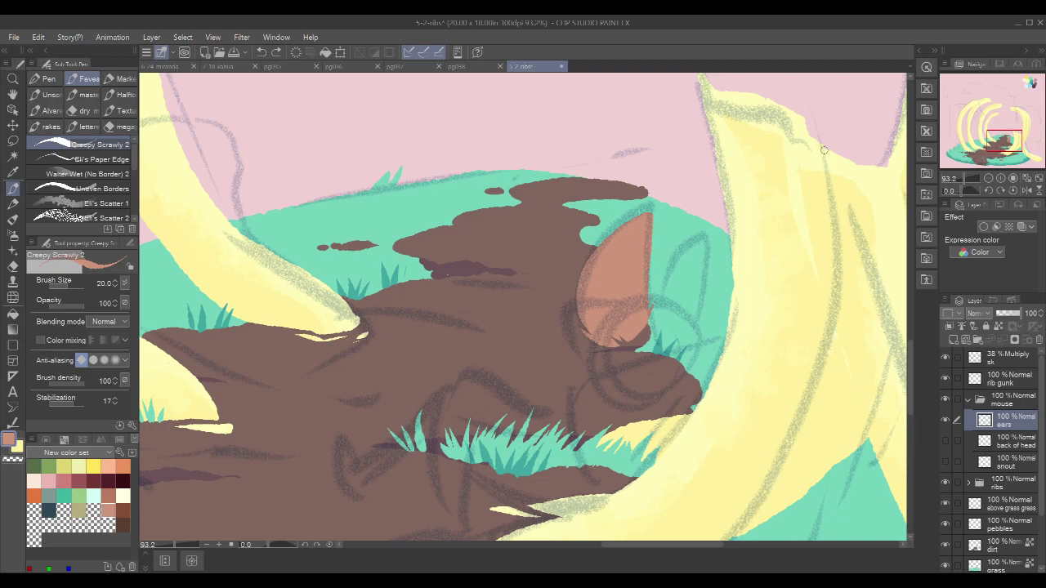
Step: Show the back of head layer, load its shape as a selection, and make the ears layer active
left_click(945, 440)
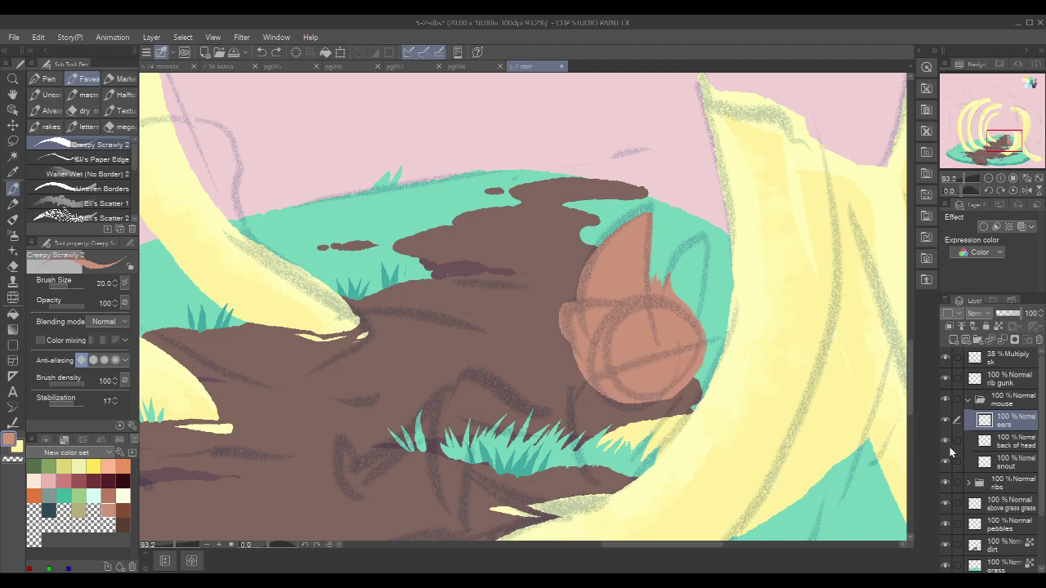
left_click_drag(946, 441, 946, 455)
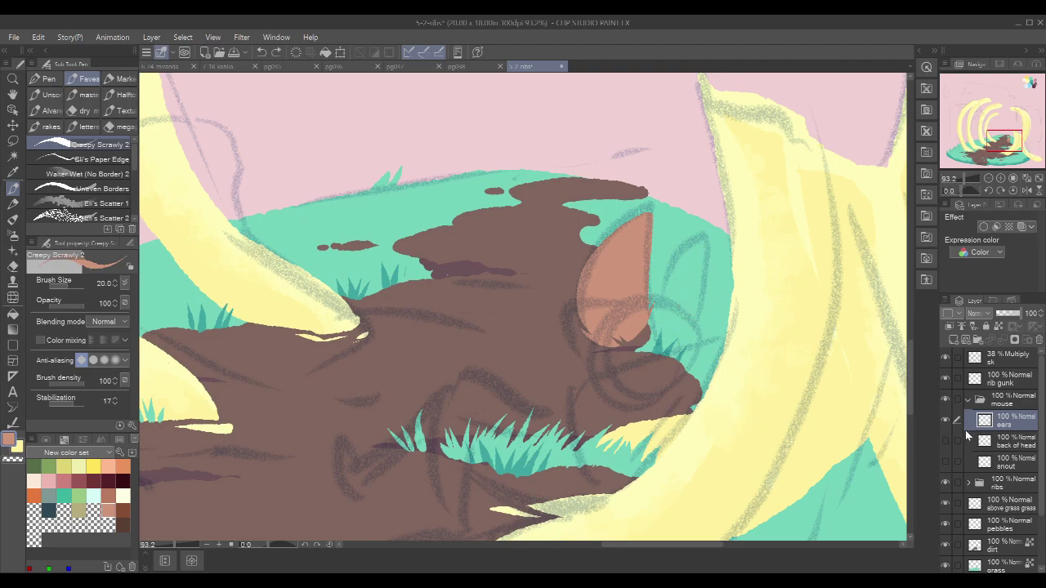
left_click(945, 442)
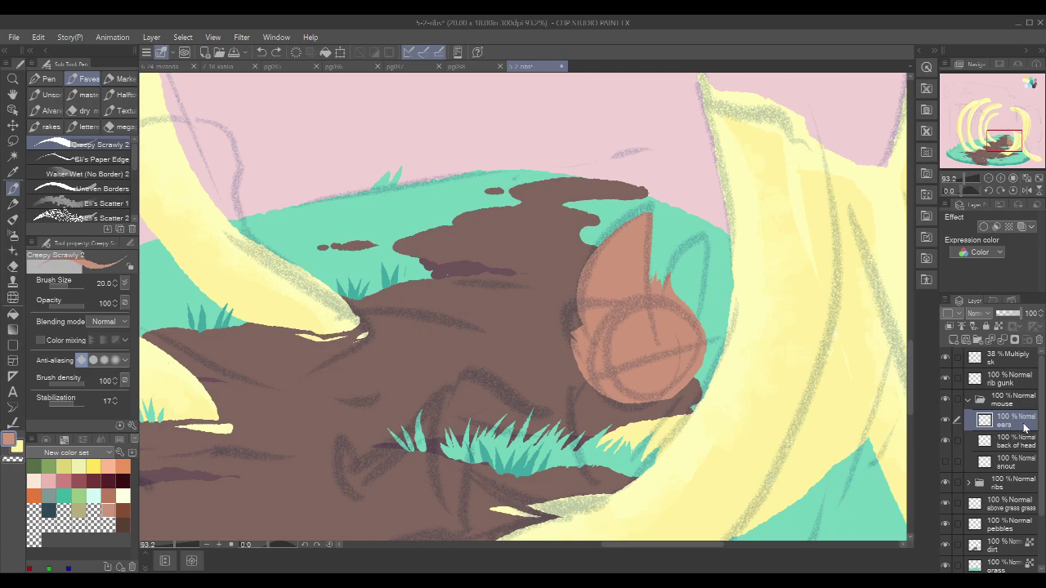
left_click(1017, 447)
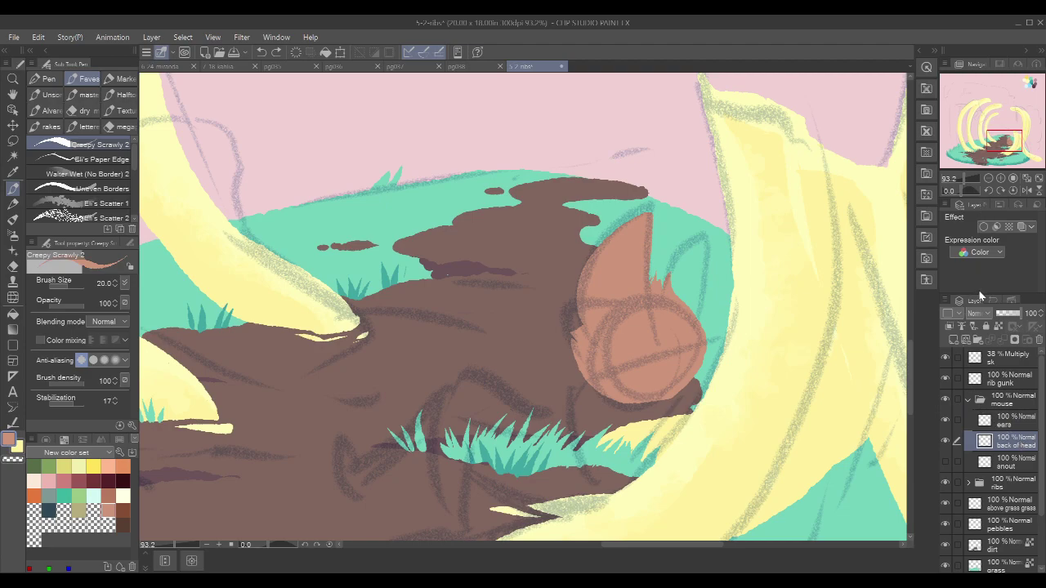
left_click(985, 441, "ctrl")
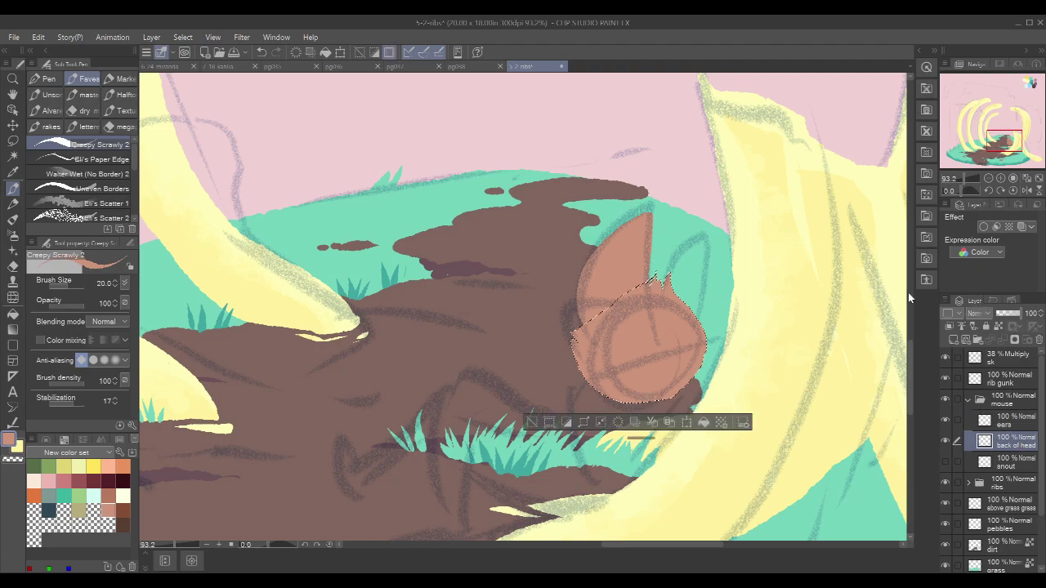
left_click(1017, 419)
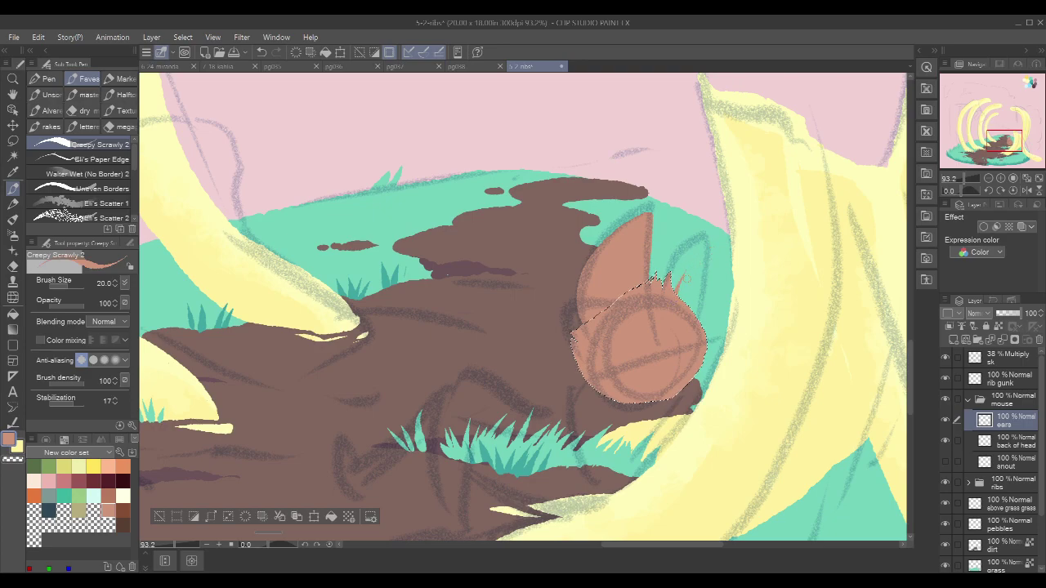
Step: Outline the smaller ear behind the head's fur tufts and fill it with the salmon colour
key("ctrl+z")
key("ctrl+z")
mouse_move(687, 268)
left_mouse_down()
mouse_move(720, 245)
mouse_move(719, 290)
left_mouse_up()
key("ctrl+z")
mouse_move(710, 247)
left_mouse_down()
mouse_move(723, 263)
mouse_move(708, 322)
left_mouse_up()
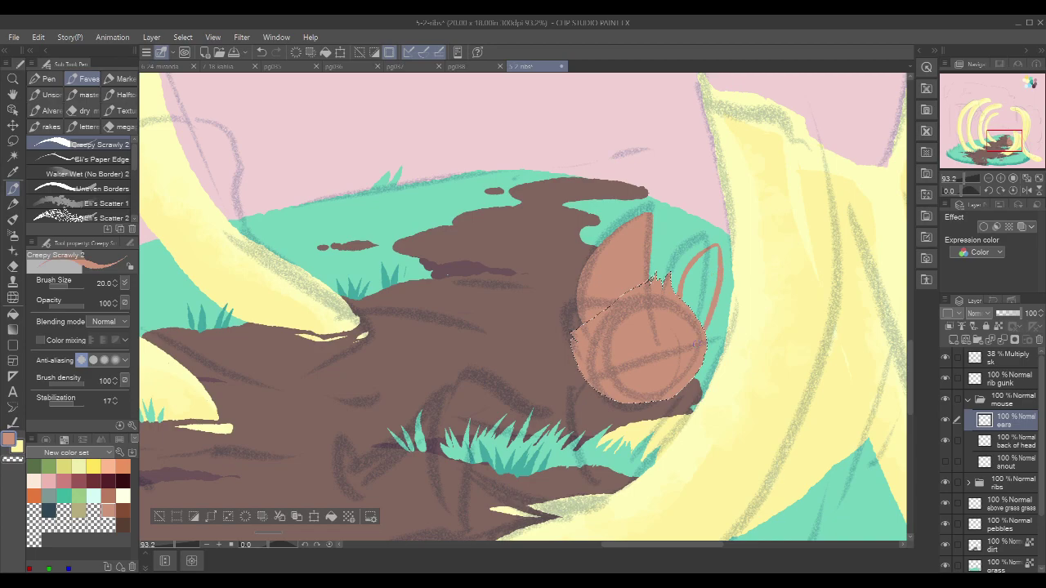
key("g")
key("g")
left_click(710, 266)
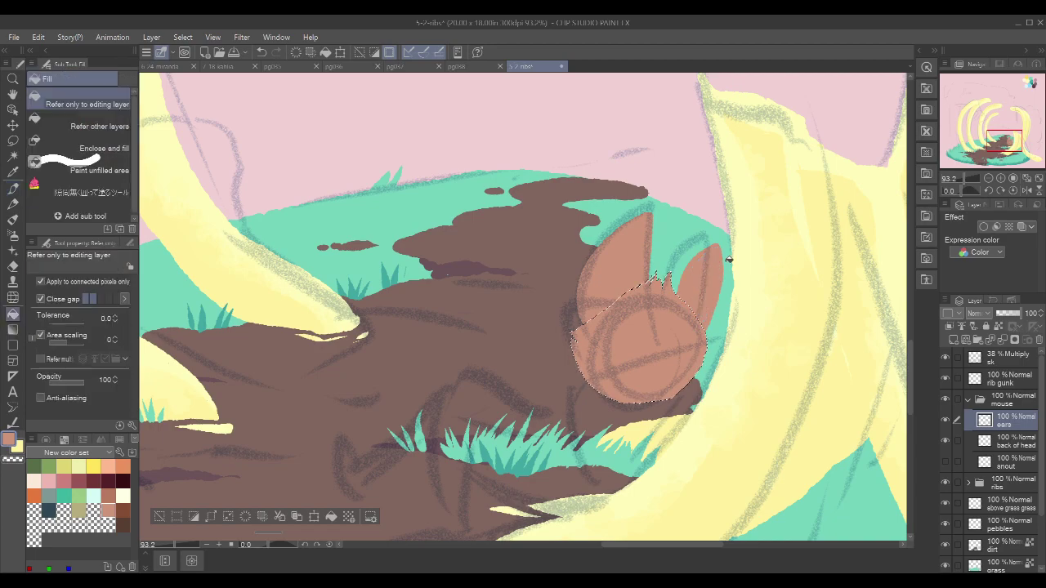
key("p")
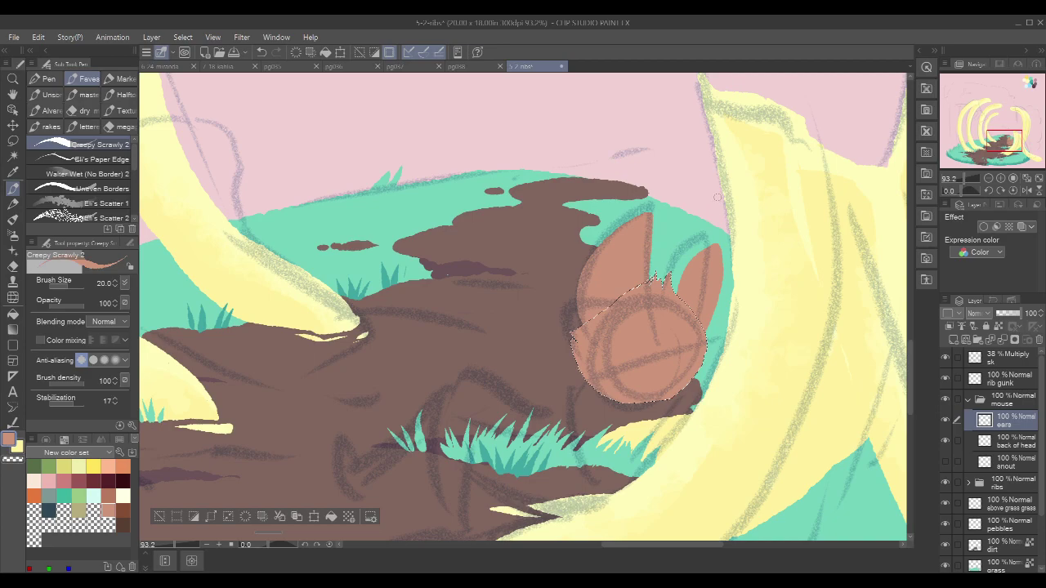
Step: Trim the outer edge of the smaller ear to slim it and clear the selection
key("c")
key("c")
key("c")
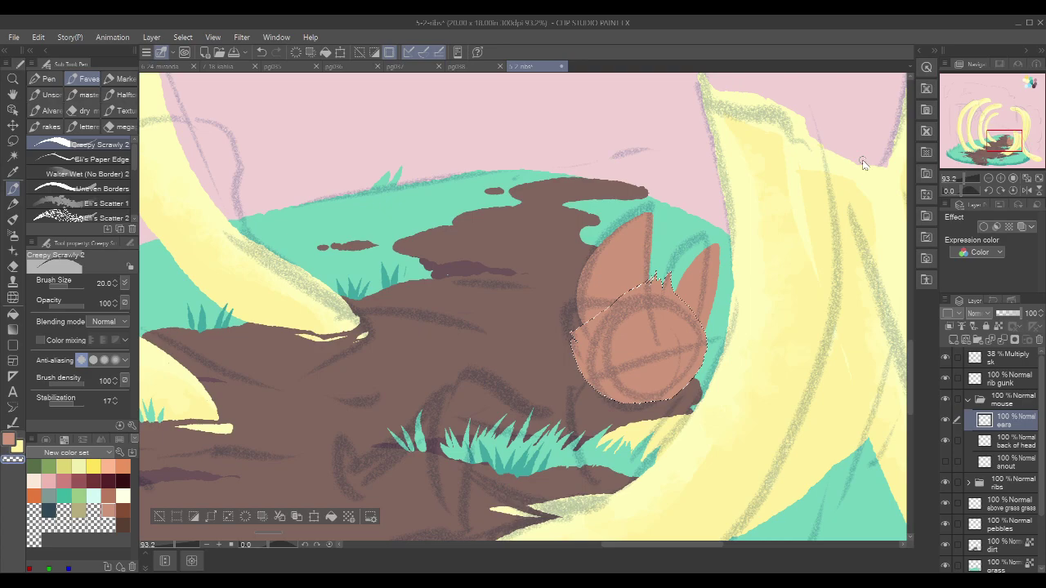
key("ctrl+d")
Step: Hide the ears layer and add another fur tuft beside the existing ones on the back of head layer
left_click(944, 440)
left_click(943, 440)
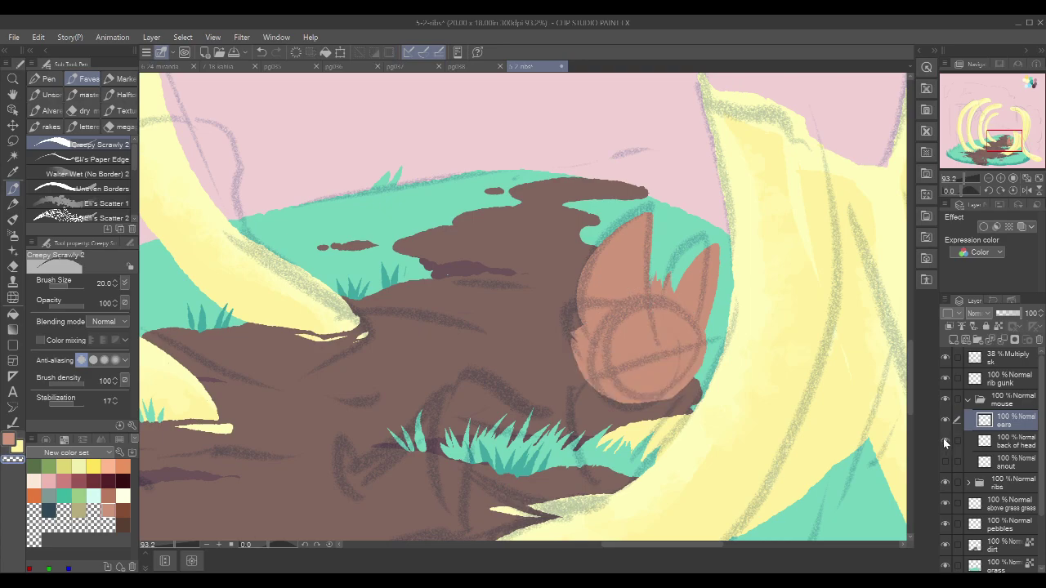
left_click(945, 420)
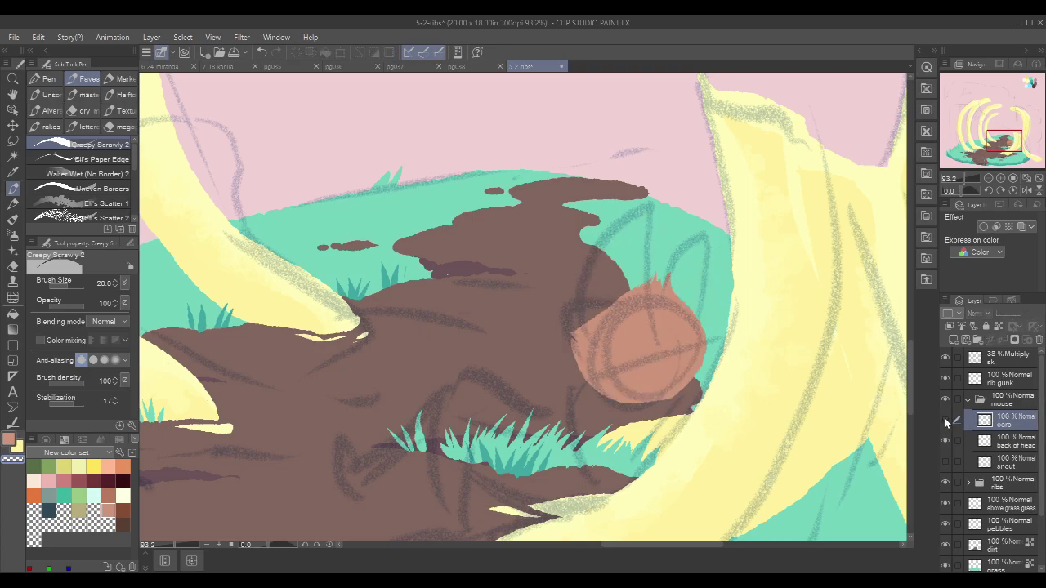
left_click(1014, 444)
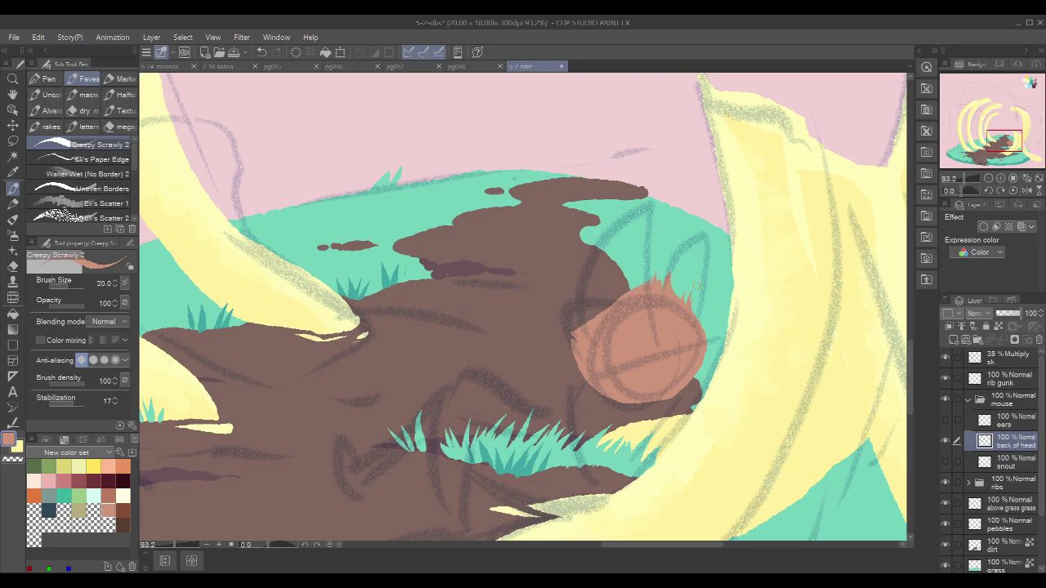
Step: Show the snout and ears layers to check the assembled head, and hide both again
left_click(946, 463)
left_click(946, 421)
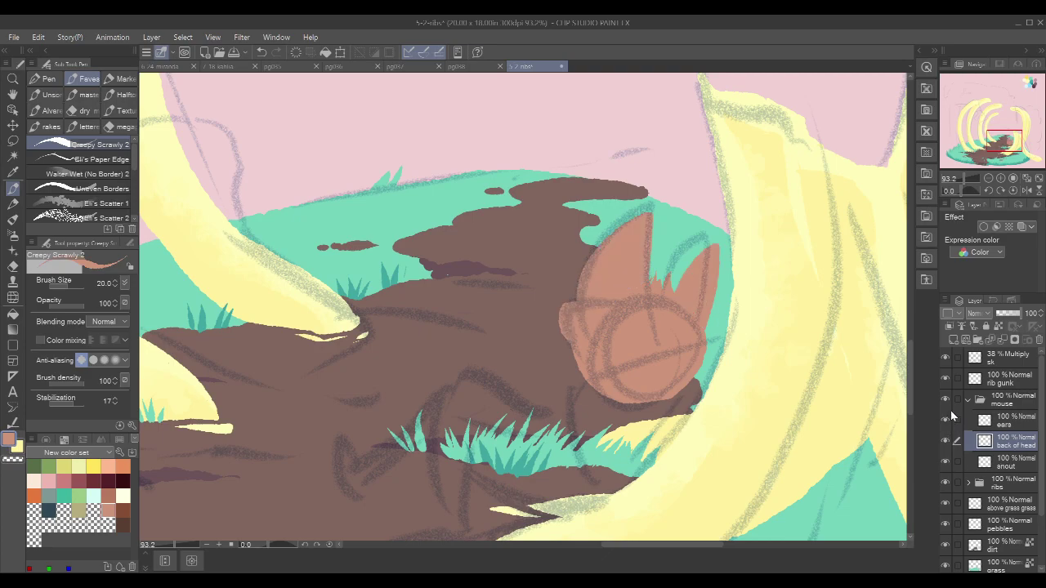
left_click(945, 463)
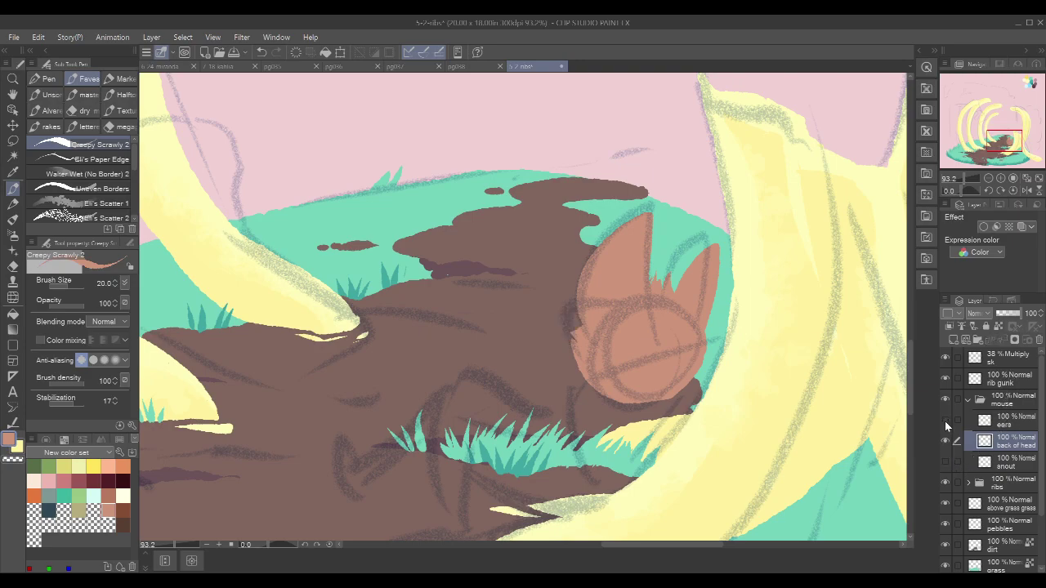
left_click(946, 420)
Step: Erase the pointed cheek and the fur tufts from the back of the head, leaving a plain round shape
key("c")
mouse_move(642, 295)
left_mouse_down()
mouse_move(692, 289)
mouse_move(628, 332)
mouse_move(638, 377)
left_mouse_up()
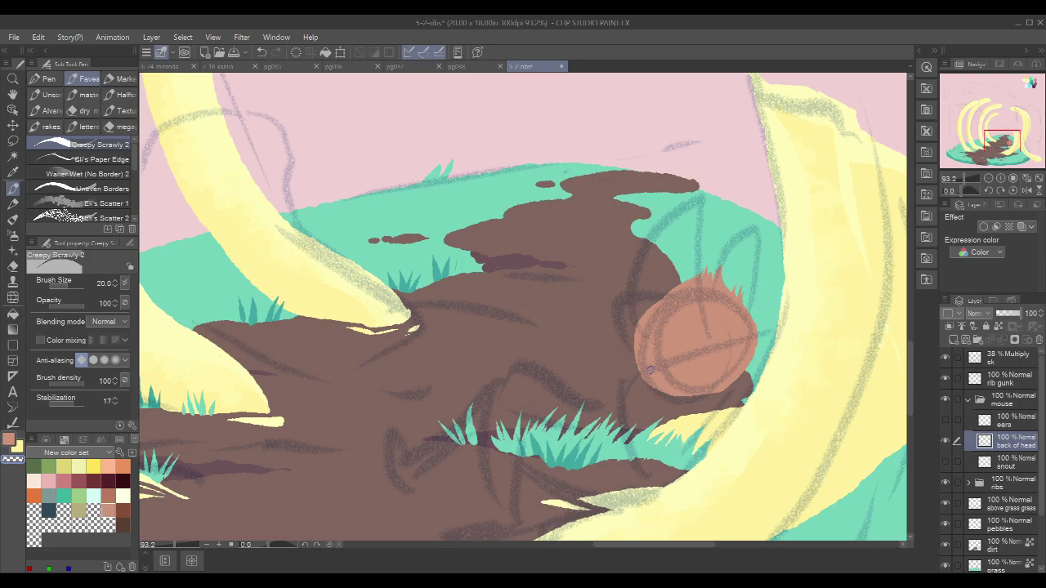
left_click_drag(844, 327, 767, 304)
key("c")
left_click_drag(843, 276, 817, 287)
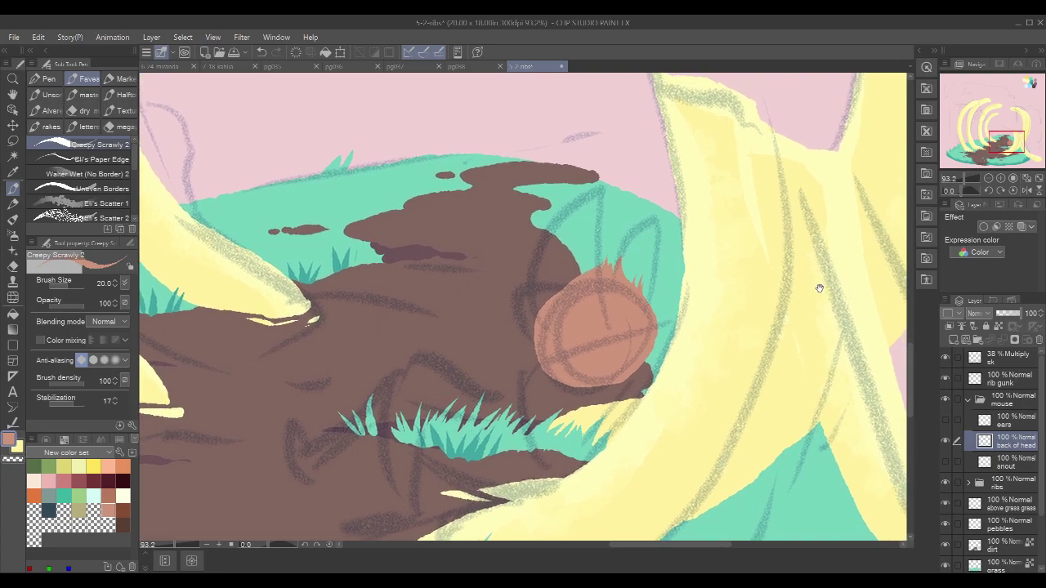
key("c")
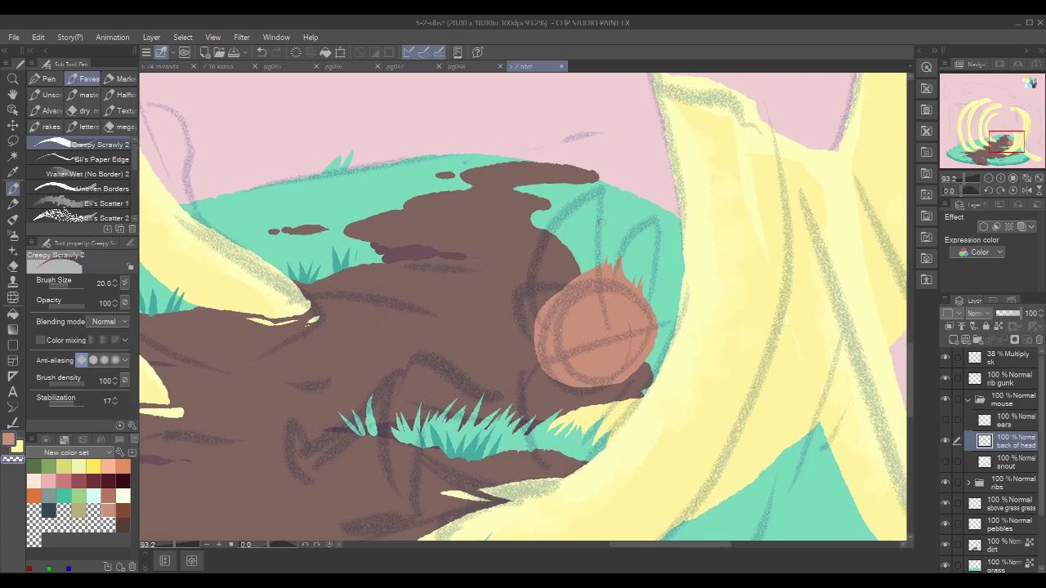
mouse_move(566, 279)
left_mouse_down()
mouse_move(634, 266)
mouse_move(584, 263)
mouse_move(643, 243)
mouse_move(621, 195)
mouse_move(617, 274)
mouse_move(588, 274)
mouse_move(623, 279)
left_mouse_up()
Step: Add a new layer named "braid" above the back of head layer and hide the back of head layer
left_click(954, 339)
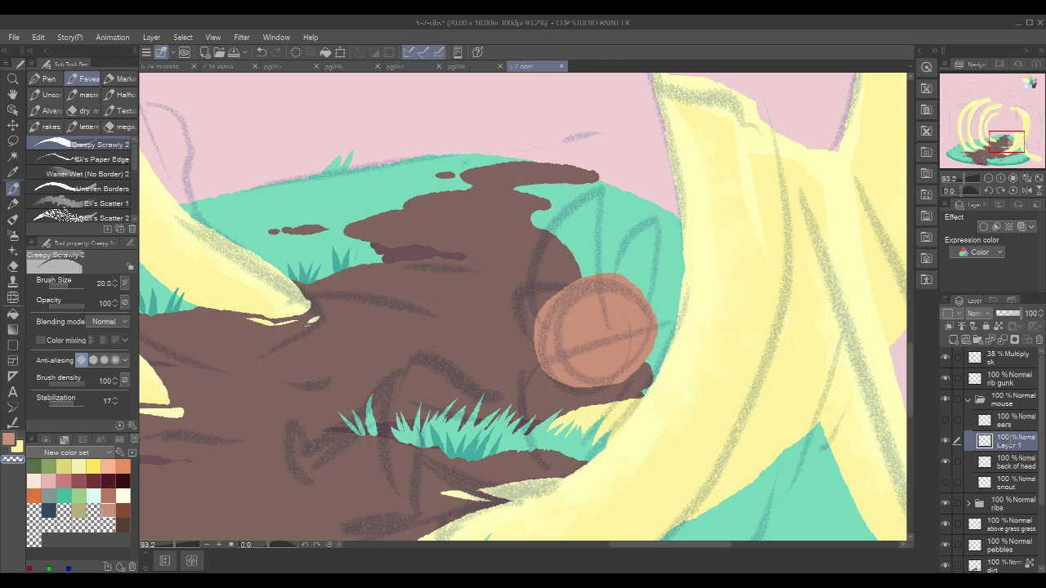
double_click(1009, 446)
type("brain")
key("Return")
left_click_drag(658, 366, 683, 352)
left_click(945, 462)
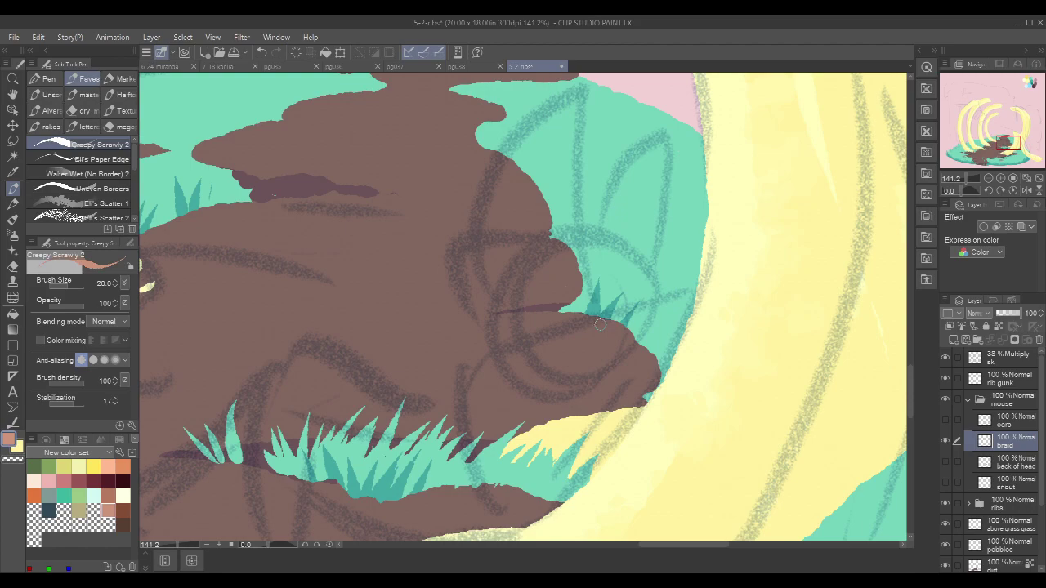
Step: Draw three tapering salmon hair strands, each from overlapping or paired strokes, in the open pink area between the ribs
left_click_drag(711, 161, 679, 342)
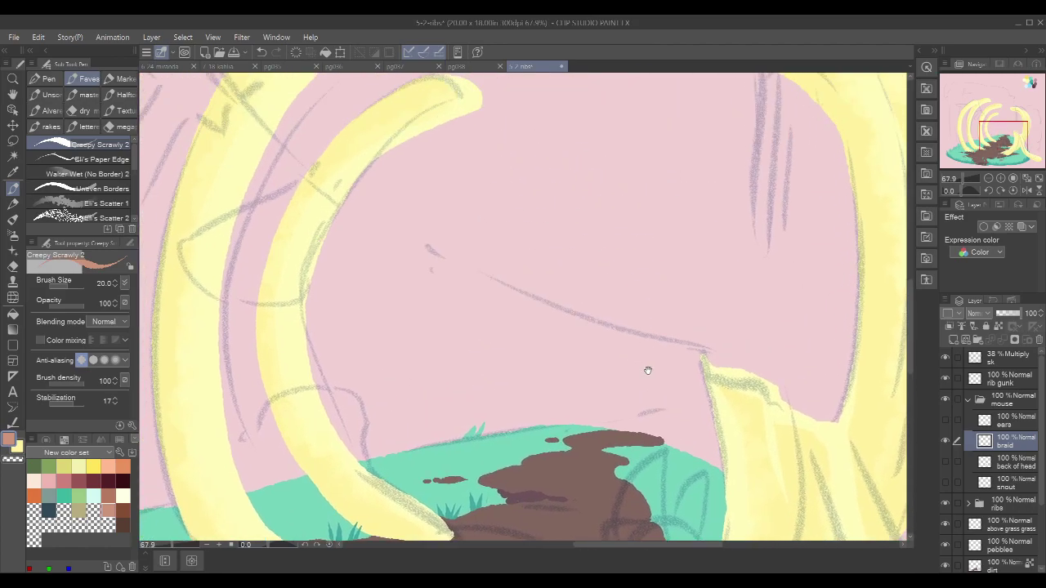
left_click_drag(559, 202, 544, 309)
left_click_drag(588, 196, 590, 312)
left_click_drag(626, 186, 654, 312)
mouse_move(569, 192)
left_mouse_down()
mouse_move(546, 314)
mouse_move(567, 214)
mouse_move(557, 315)
mouse_move(603, 315)
left_mouse_up()
mouse_move(624, 178)
left_mouse_down()
mouse_move(652, 317)
mouse_move(644, 314)
left_mouse_up()
left_click_drag(763, 218, 729, 214)
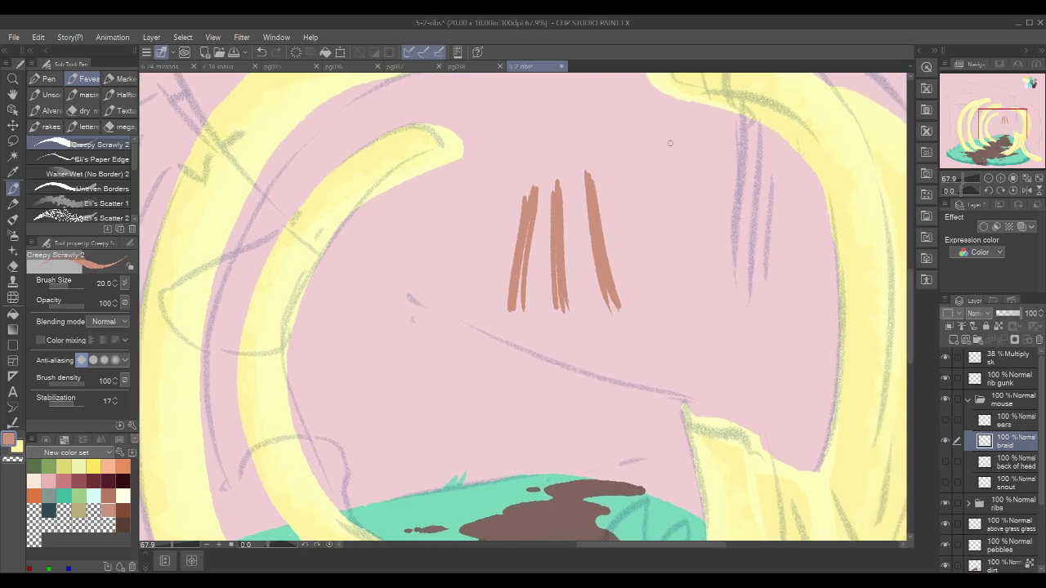
left_click_drag(706, 167, 681, 196)
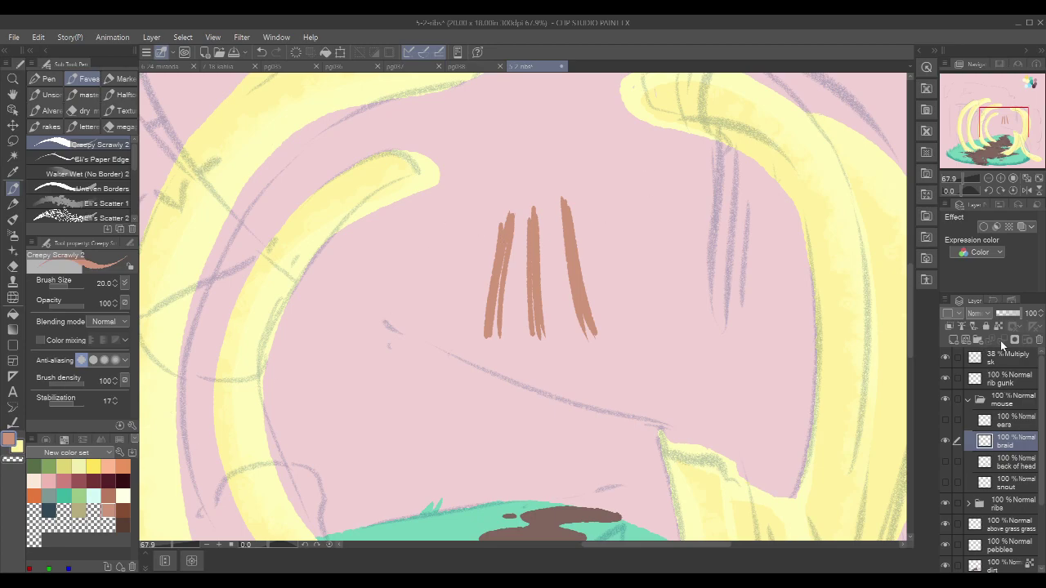
Step: Recolour the first hair strand green and the middle strand dark maroon using Lasso fill with the braid layer's transparent pixels locked
left_click(48, 466)
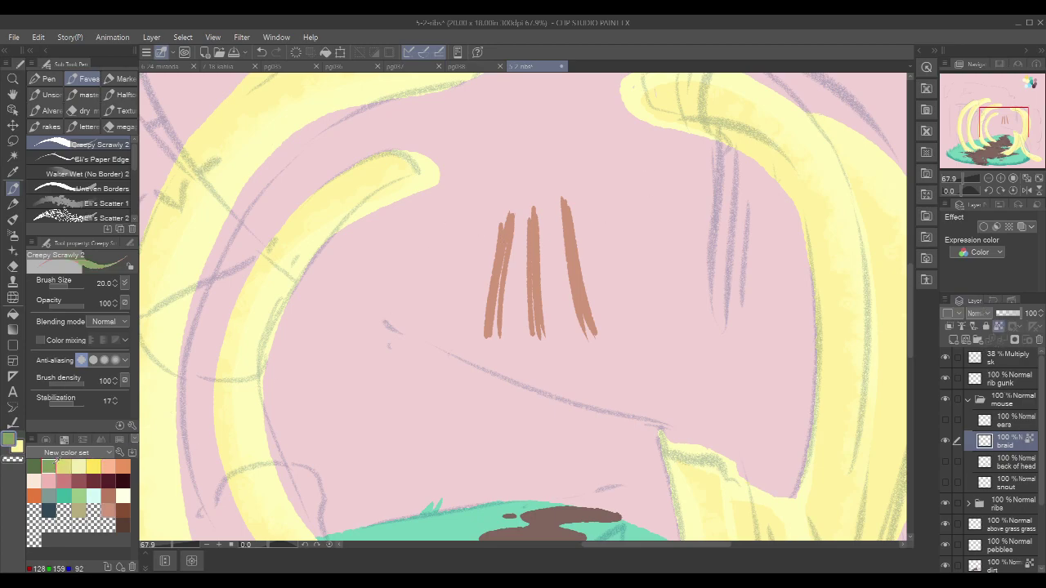
key("u")
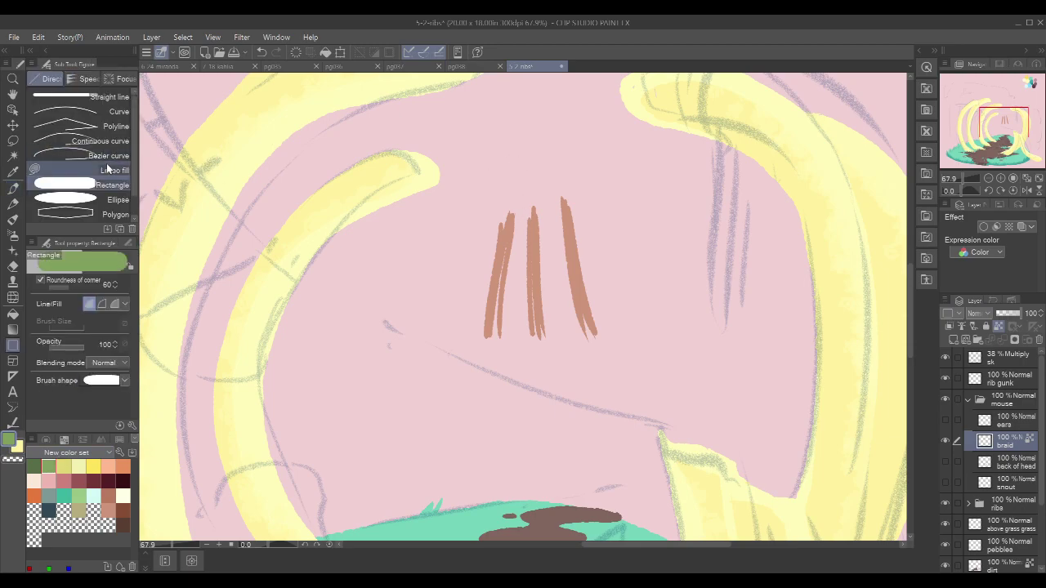
left_click_drag(512, 335, 471, 343)
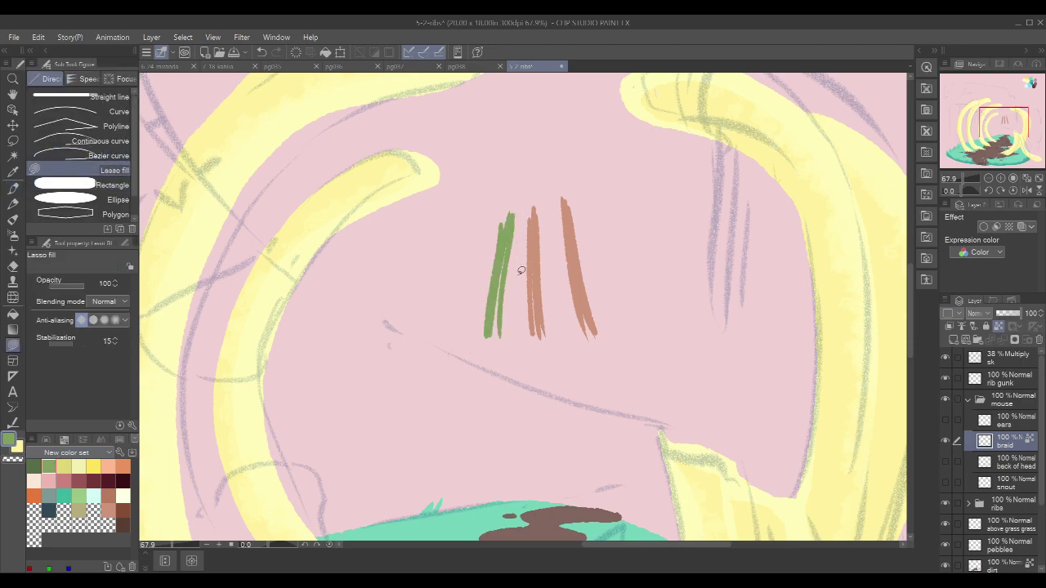
left_click(107, 480)
mouse_move(544, 208)
left_mouse_down()
mouse_move(552, 358)
mouse_move(551, 241)
left_mouse_up()
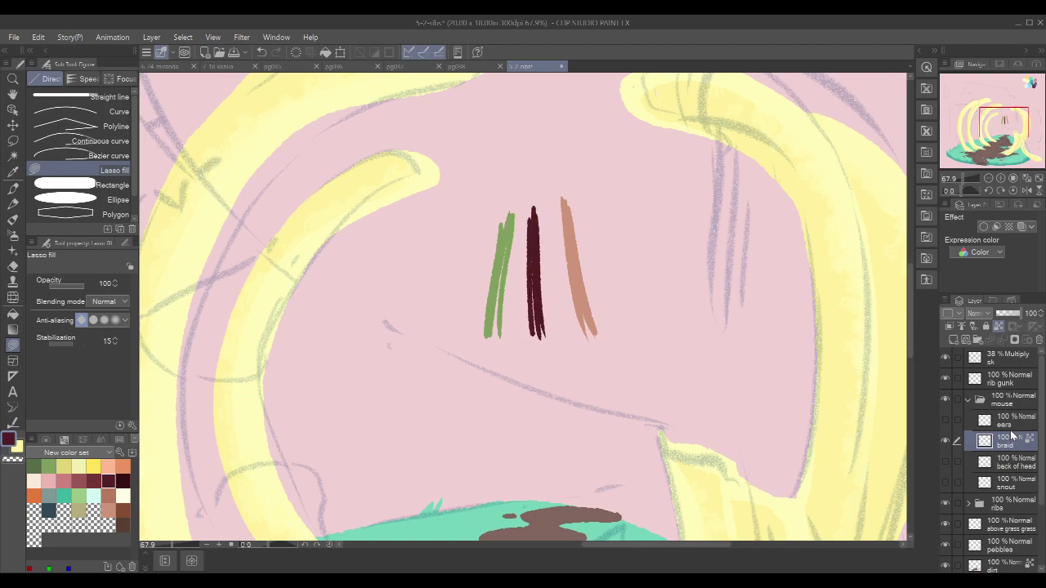
Step: Sample the green and draw a diagonal strand crossing over the maroon one towards the salmon strand, undoing the extra stroke
key("p")
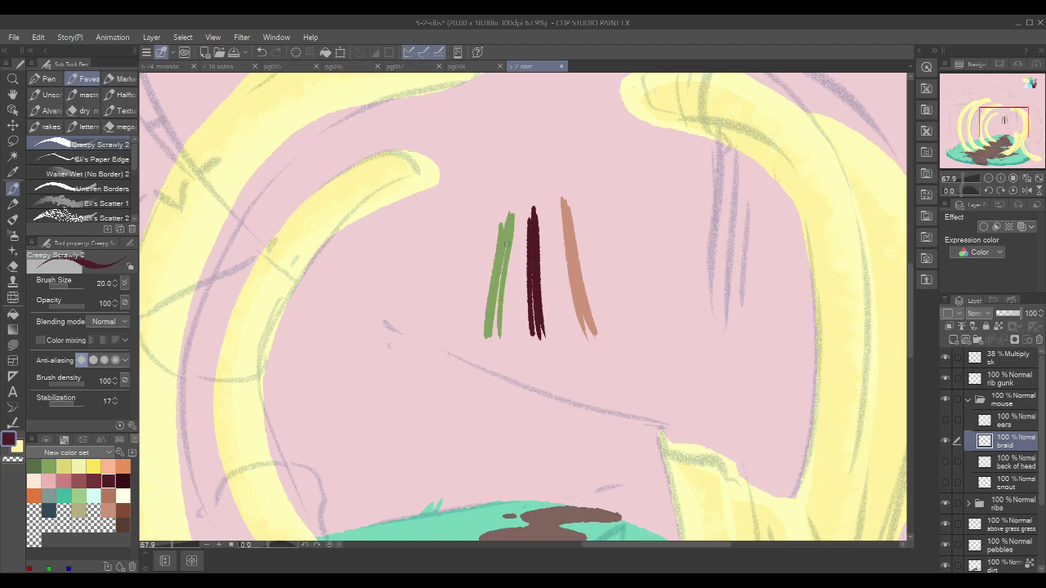
left_click(504, 246, "alt")
mouse_move(505, 247)
left_mouse_down()
mouse_move(519, 275)
mouse_move(569, 318)
left_mouse_up()
left_click_drag(505, 250, 552, 307)
key("ctrl+z")
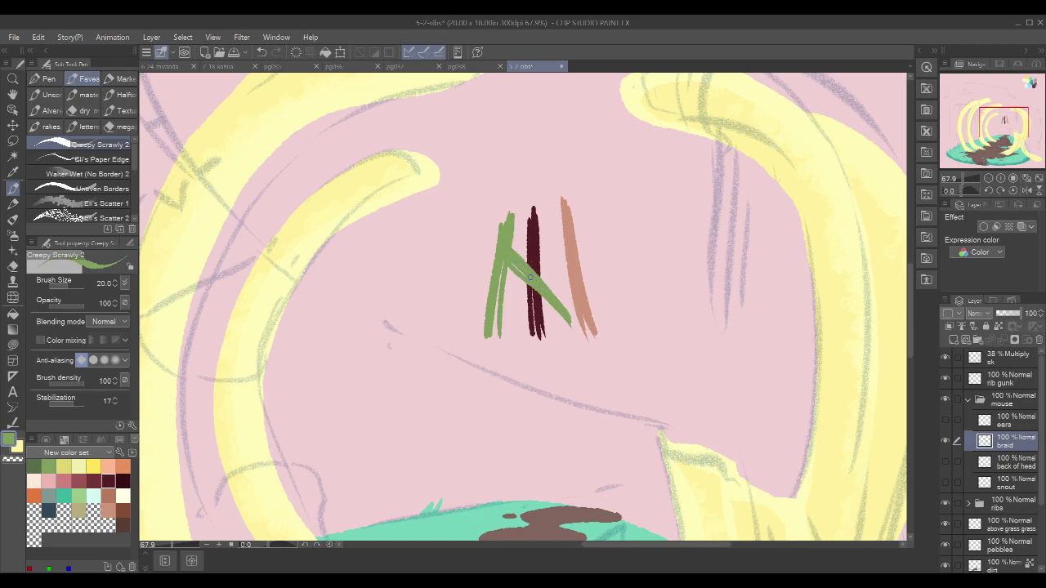
Step: Sketch a second braiding diagram beside the first, with a straight maroon strand, a crossing green strand and two salmon strokes
mouse_move(679, 232)
left_mouse_down()
mouse_move(610, 236)
mouse_move(587, 254)
left_mouse_up()
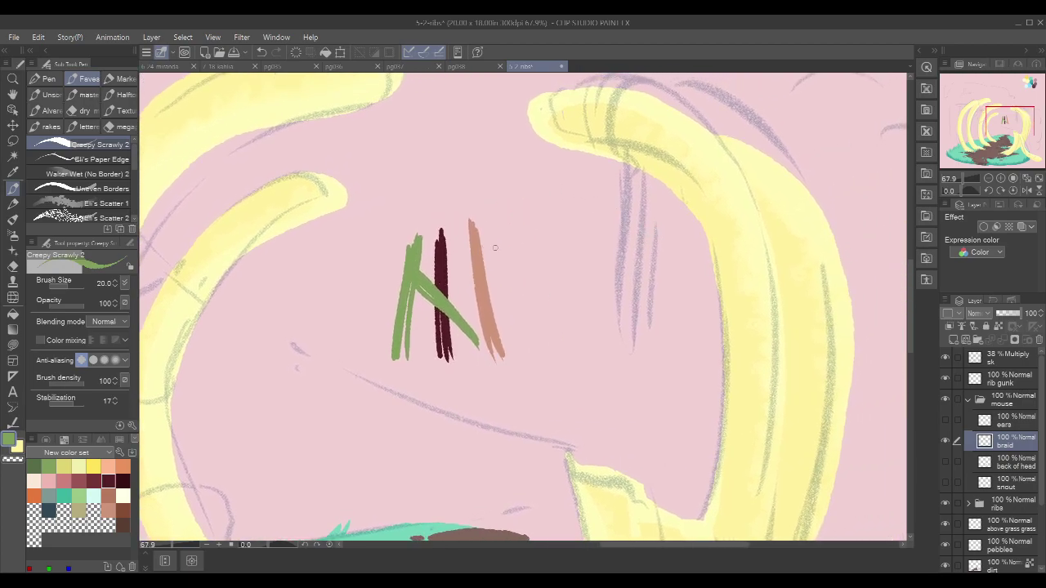
left_click(442, 258, "alt")
left_click_drag(555, 237, 553, 336)
left_click(419, 261, "alt")
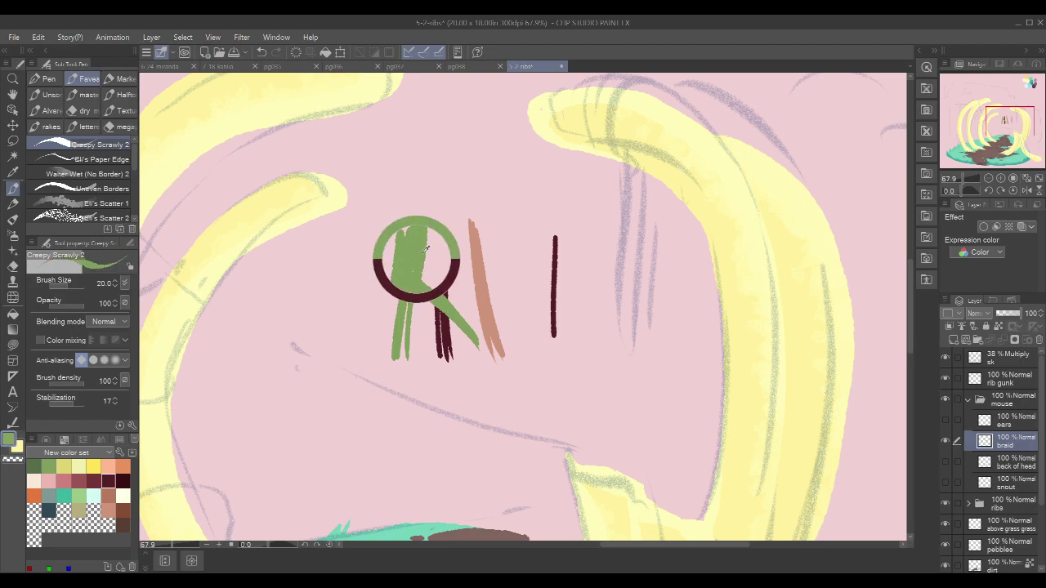
left_click_drag(553, 232, 596, 335)
left_click(475, 255, "alt")
left_click_drag(590, 228, 609, 323)
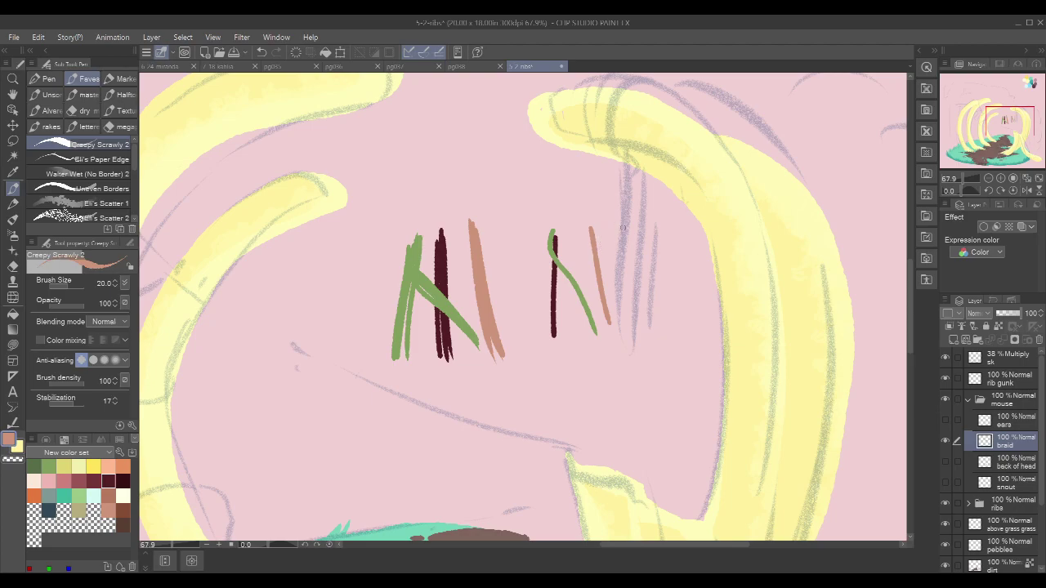
left_click_drag(593, 236, 575, 333)
Step: Sketch a third, lower braiding diagram with a maroon strand, a green strand crossing over it and a salmon strand between them
mouse_move(635, 367)
left_mouse_down()
mouse_move(605, 303)
mouse_move(611, 392)
left_mouse_up()
left_click(541, 234, "alt")
left_click(546, 216, "alt")
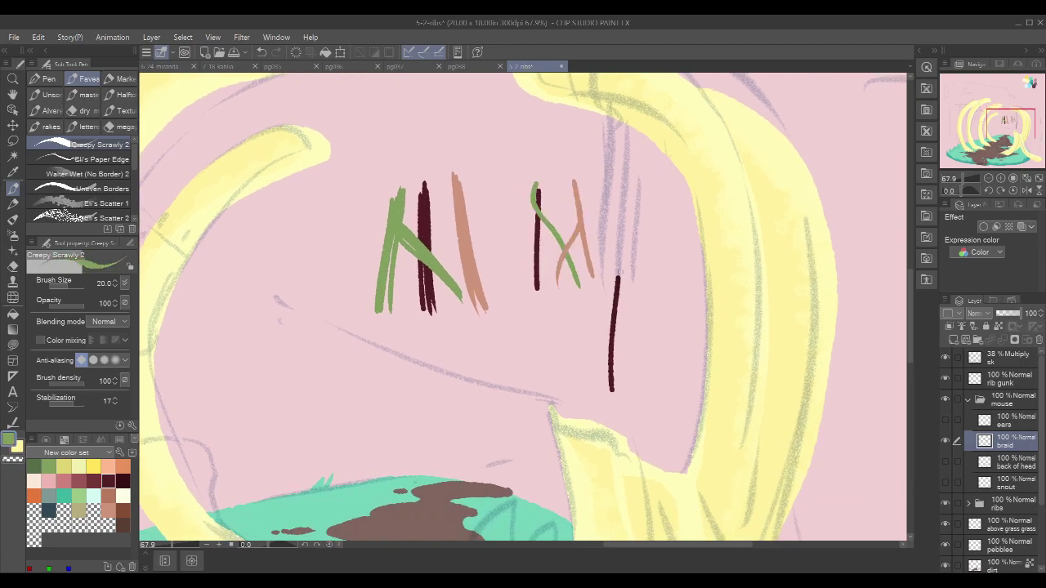
mouse_move(612, 275)
left_mouse_down()
mouse_move(616, 302)
mouse_move(668, 372)
left_mouse_up()
left_click(582, 192, "alt")
left_click_drag(628, 274, 622, 391)
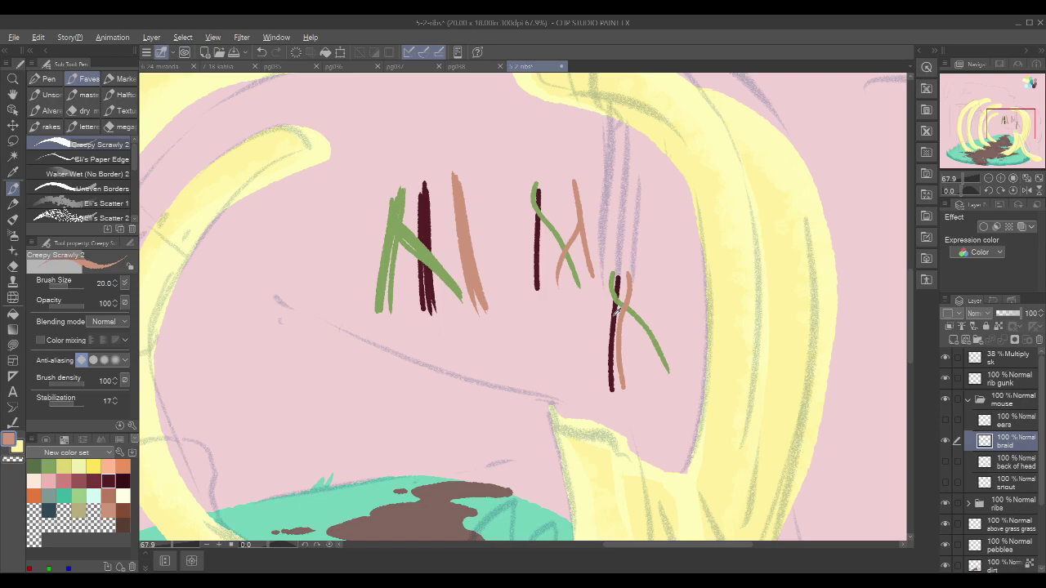
left_click(618, 309, "alt")
scroll(656, 270, "down", 1)
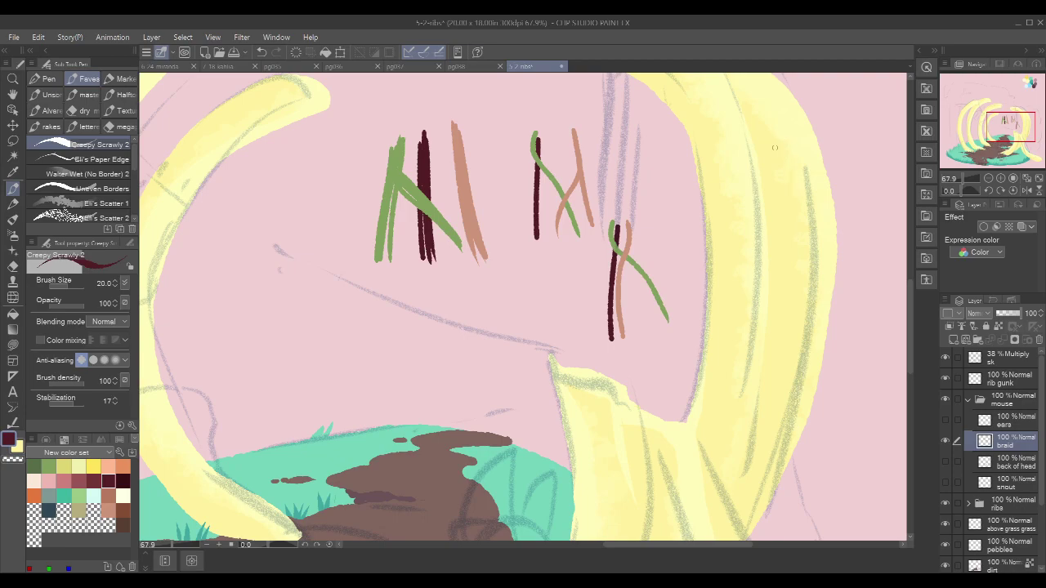
Step: Delete all the braiding practice strokes from the braid layer
key("m")
left_click(946, 440)
left_click(946, 440)
key("Delete")
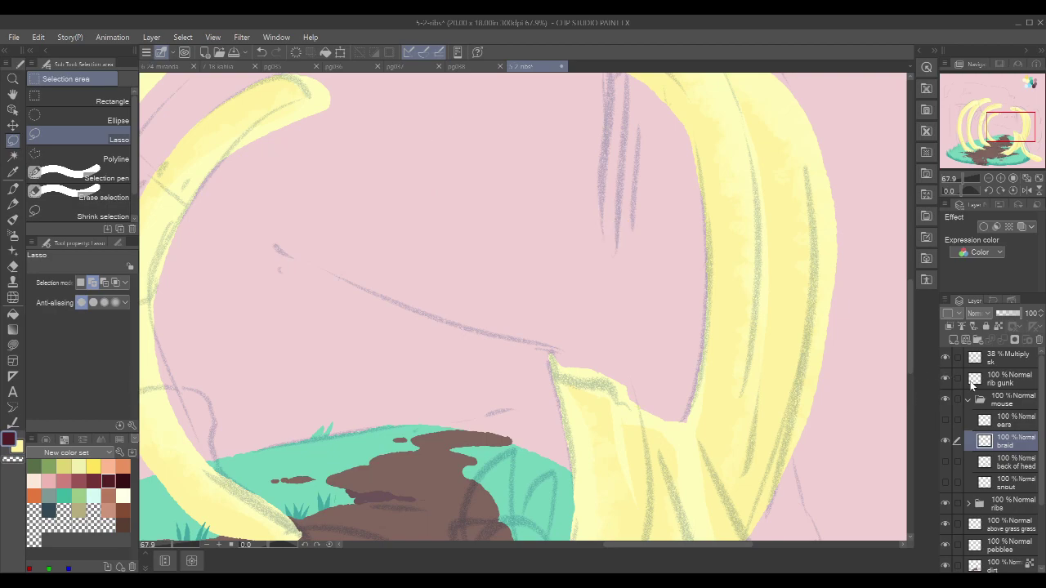
Step: Show the back of head, ears and snout layers to check the assembled mouse head within the whole scene
scroll(735, 392, "down", 3)
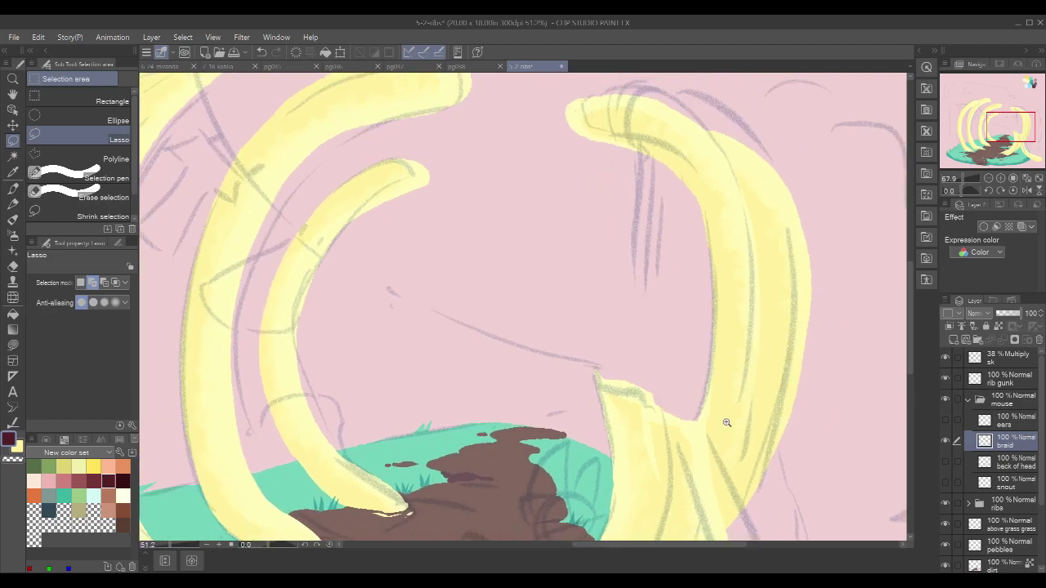
scroll(847, 345, "down", 2)
scroll(854, 335, "down", 2)
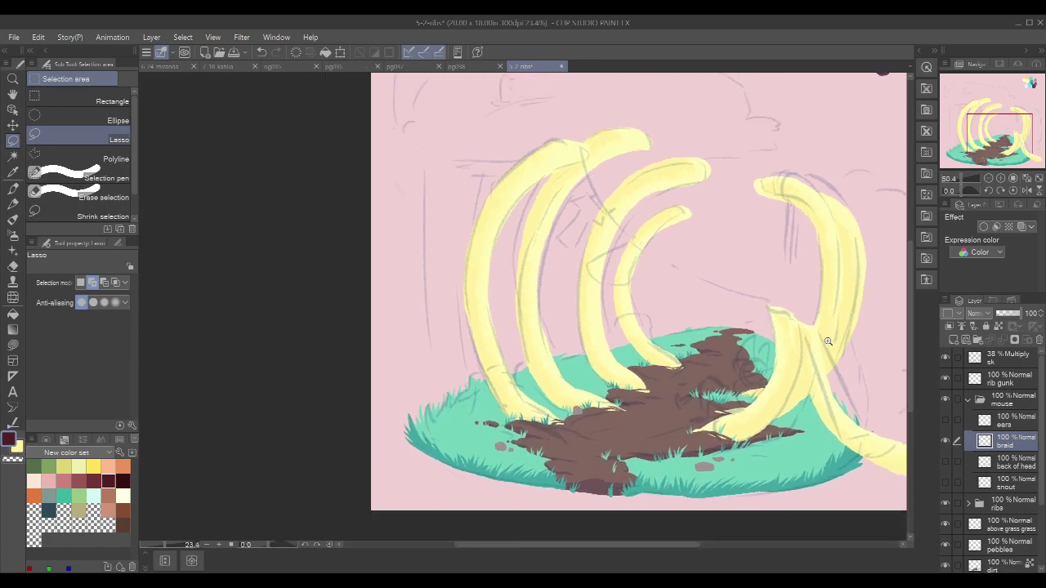
left_click_drag(860, 324, 770, 354)
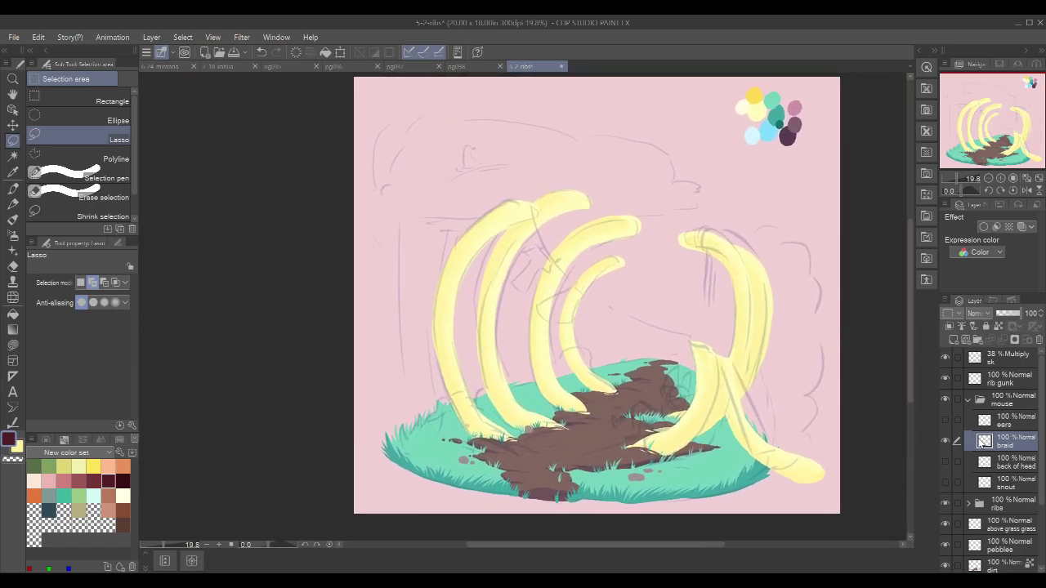
left_click(946, 461)
left_click(945, 420)
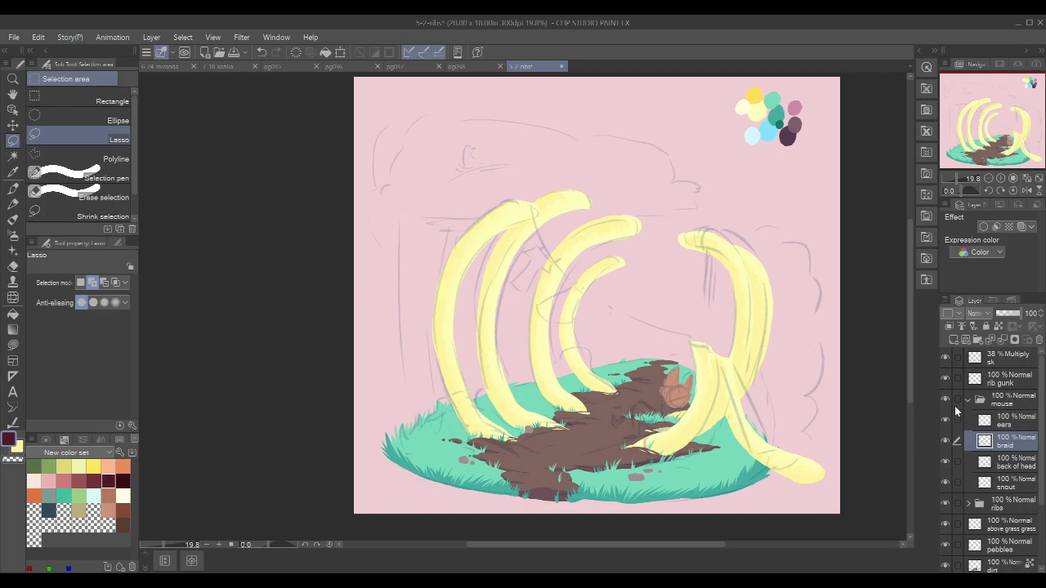
Step: Sample the head's salmon, hide the snout and ears, lower the back of head layer to 48% opacity and select the braid layer
key("p")
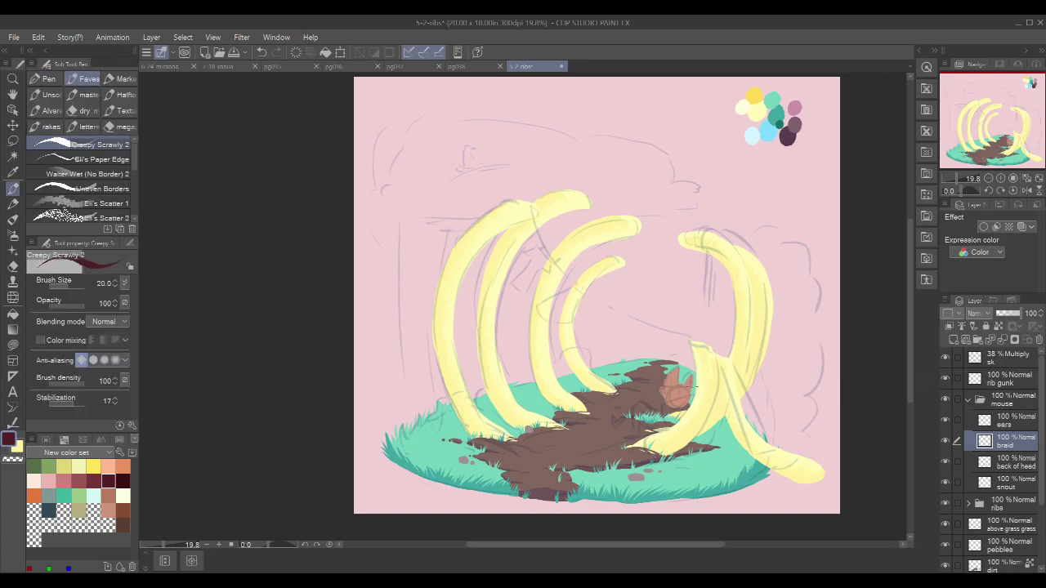
scroll(684, 390, "up", 5)
left_click(634, 351, "alt")
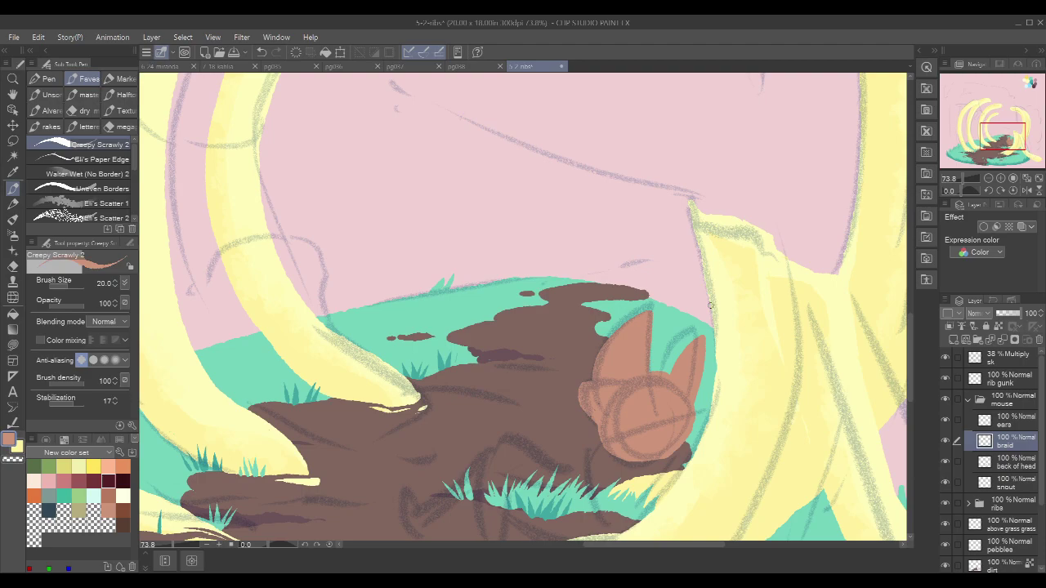
left_click(945, 463)
left_click(945, 463)
left_click(945, 482)
left_click(945, 420)
left_click(1018, 460)
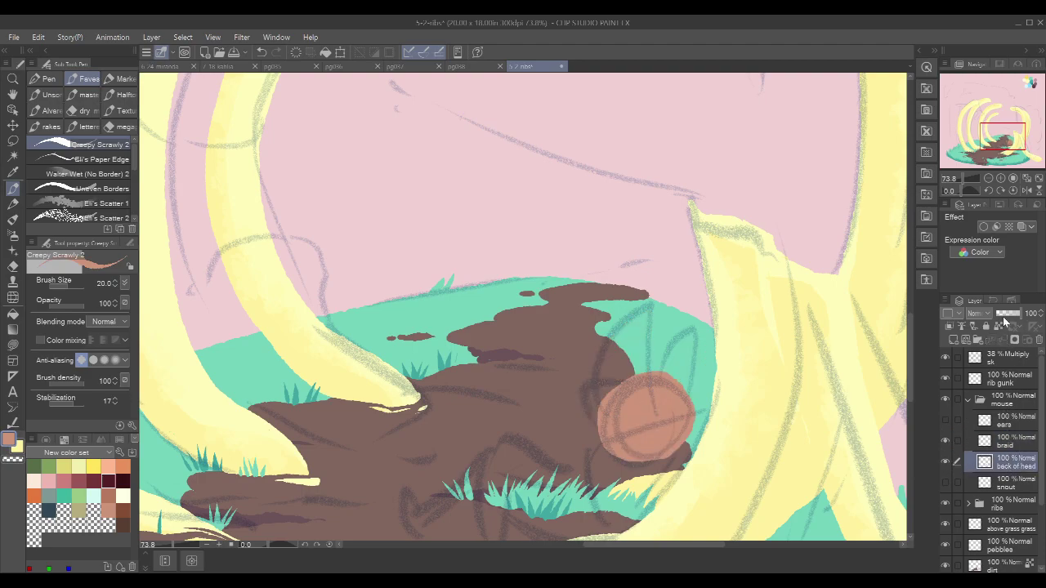
left_click_drag(1019, 313, 1007, 313)
left_click(1013, 441)
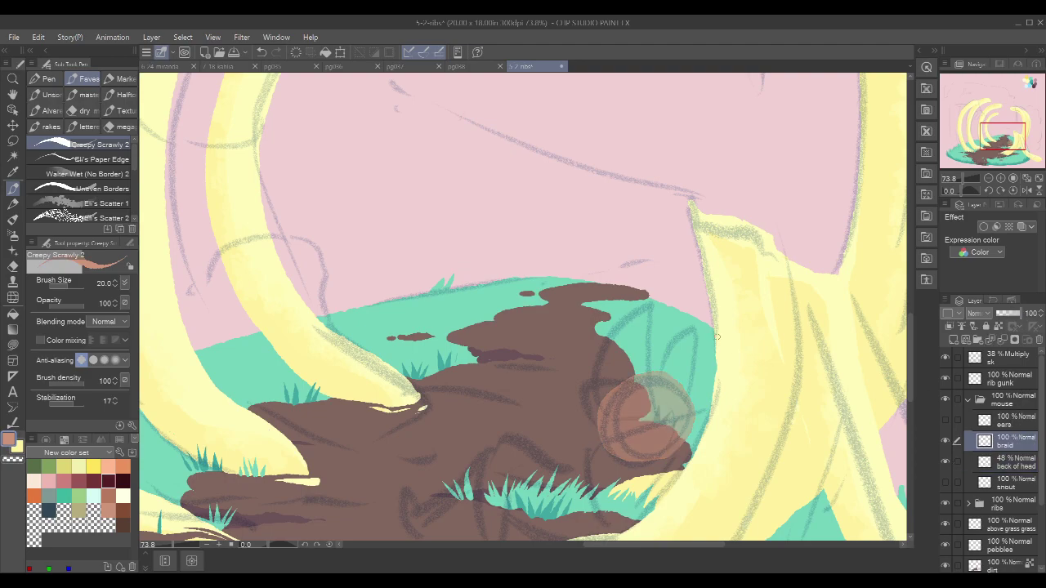
Step: Draw a trial salmon braid outline above the head from interlocking zigzag strokes ending in a small tuft, and add side marks
left_click_drag(732, 416, 701, 357)
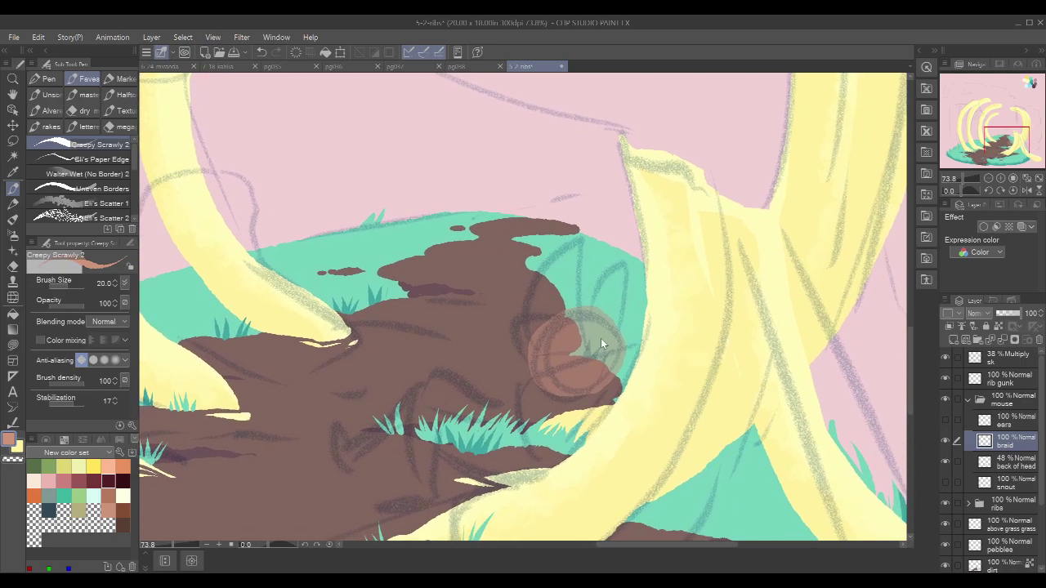
scroll(605, 341, "up", 4)
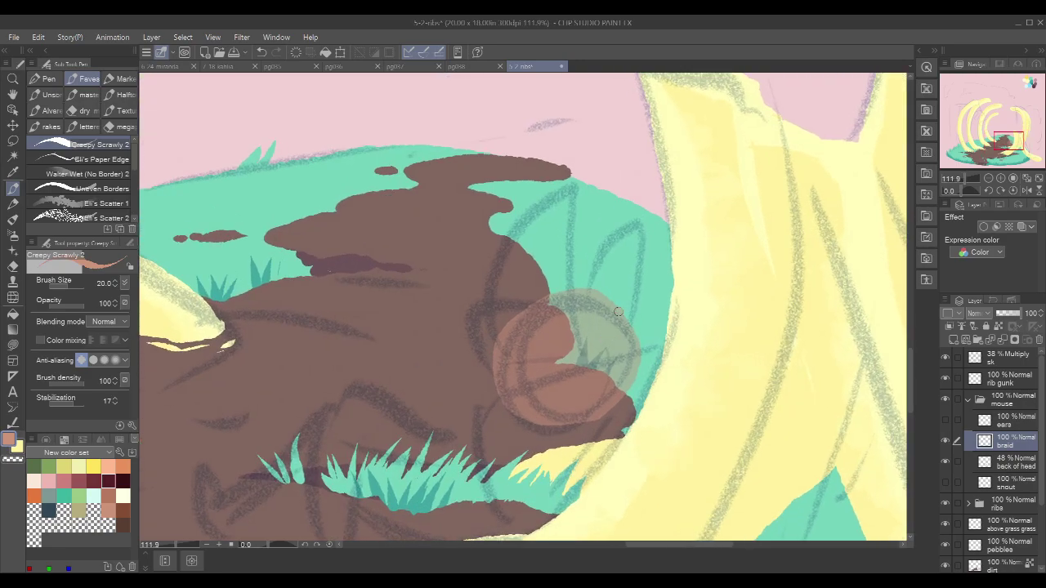
left_click_drag(725, 363, 704, 278)
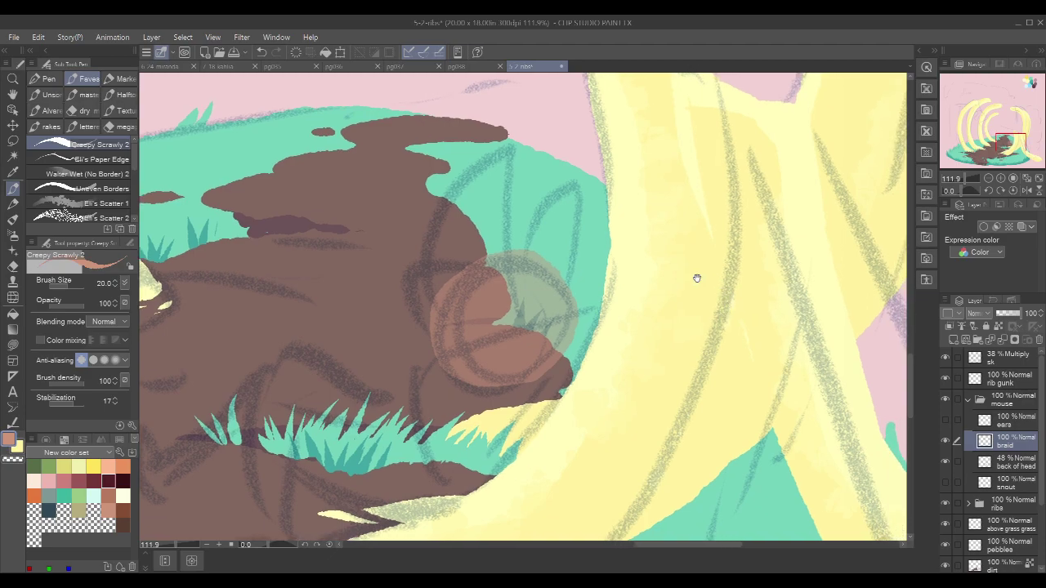
left_click_drag(492, 289, 502, 334)
left_click_drag(619, 248, 653, 400)
mouse_move(460, 116)
left_mouse_down()
mouse_move(466, 177)
mouse_move(502, 164)
mouse_move(478, 210)
left_mouse_up()
mouse_move(457, 174)
left_mouse_down()
mouse_move(450, 183)
mouse_move(482, 236)
left_mouse_up()
left_click_drag(495, 193, 482, 282)
mouse_move(498, 234)
left_mouse_down()
mouse_move(502, 268)
mouse_move(474, 327)
left_mouse_up()
left_click_drag(491, 280, 510, 336)
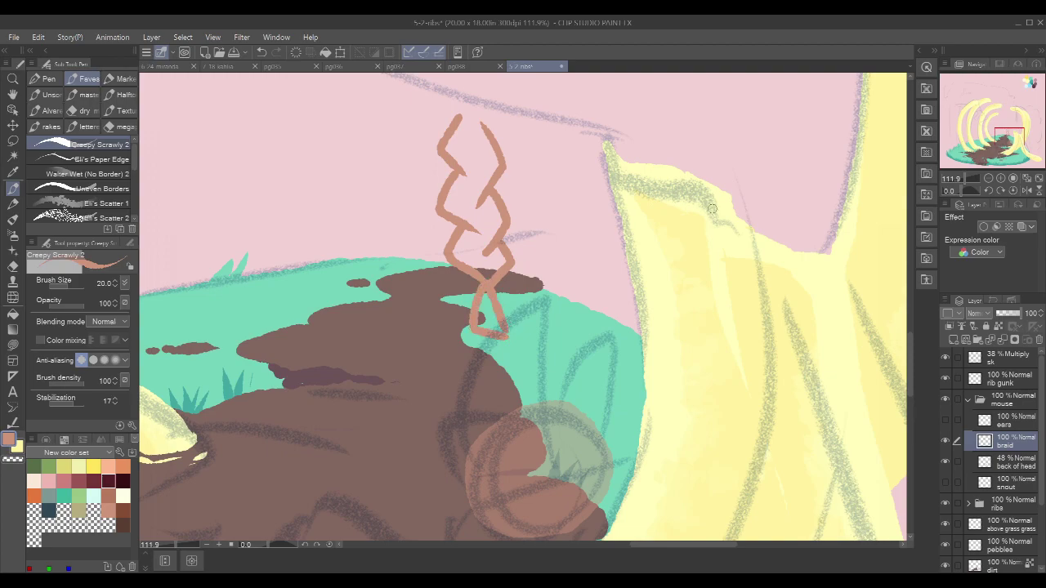
left_click_drag(449, 169, 417, 178)
left_click_drag(499, 186, 523, 200)
left_click_drag(459, 227, 436, 237)
Step: Lasso the trial braid above the head, delete it and clear the selection
key("m")
mouse_move(524, 124)
left_mouse_down()
mouse_move(413, 154)
mouse_move(559, 258)
mouse_move(560, 215)
left_mouse_up()
key("Delete")
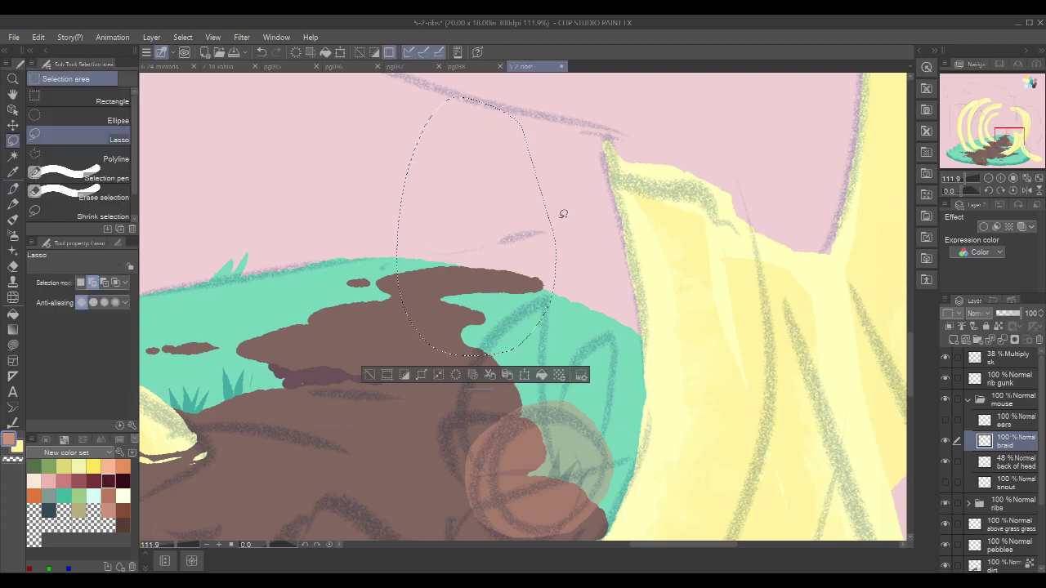
key("ctrl+d")
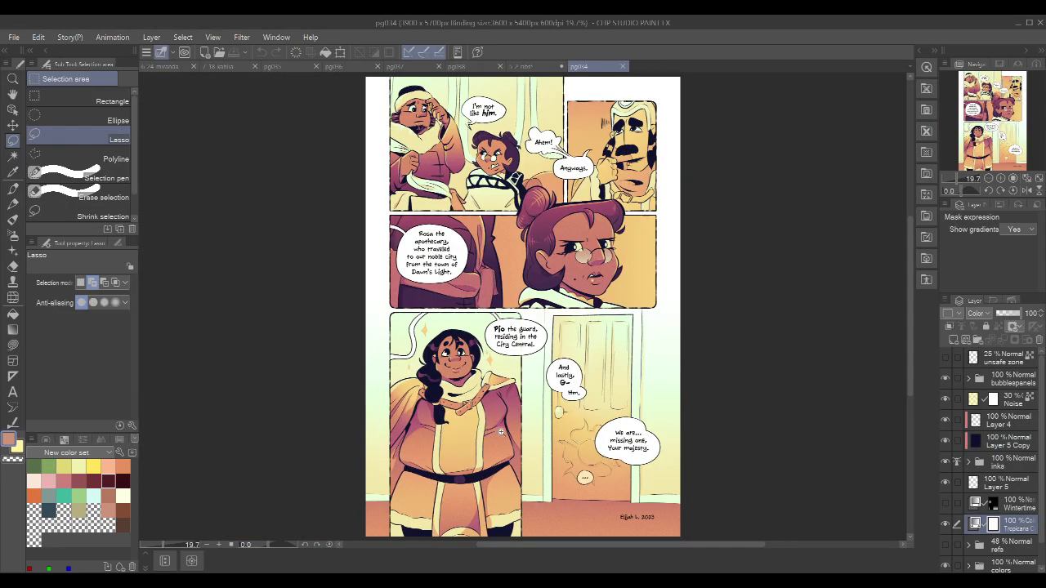
Step: Examine the braided character's hair on the reference page pg034 and close that page
left_click_drag(442, 427, 444, 449)
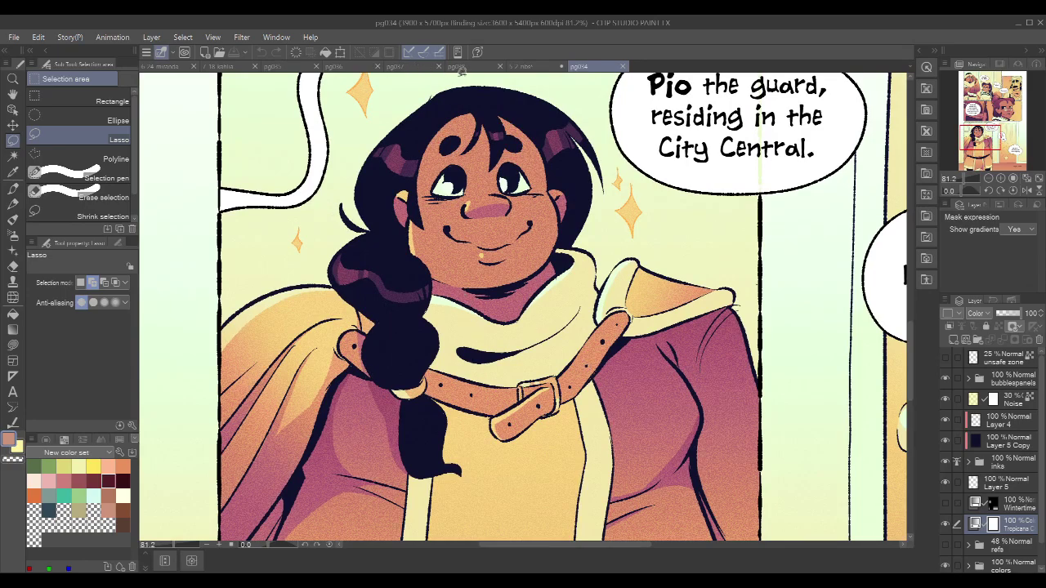
left_click(624, 68)
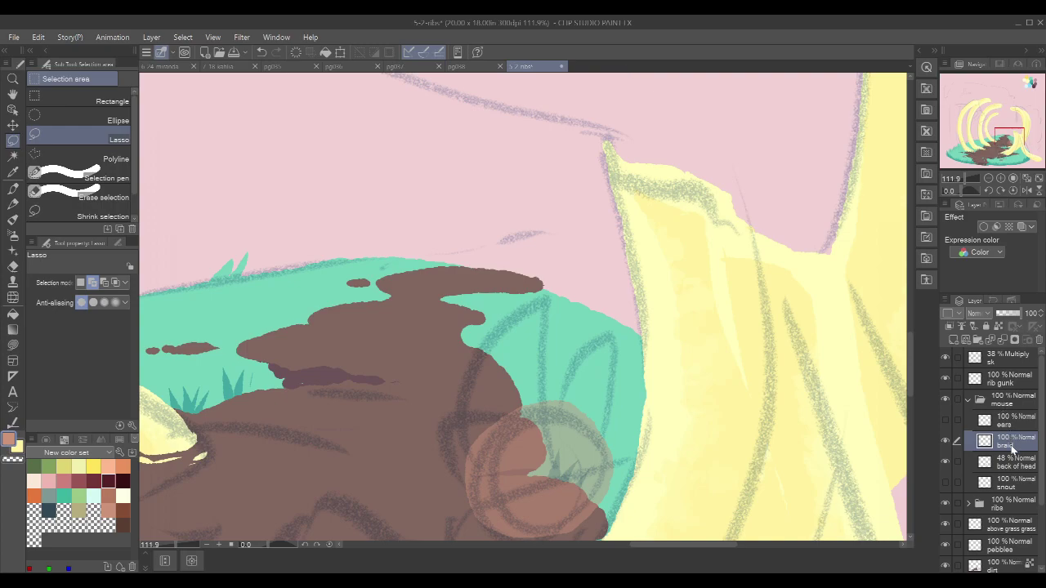
Step: Draw the salmon outline of a short braid hanging from the lower part of the head, with curved segments and a tapered end
left_click_drag(725, 453, 677, 322)
scroll(527, 376, "up", 1)
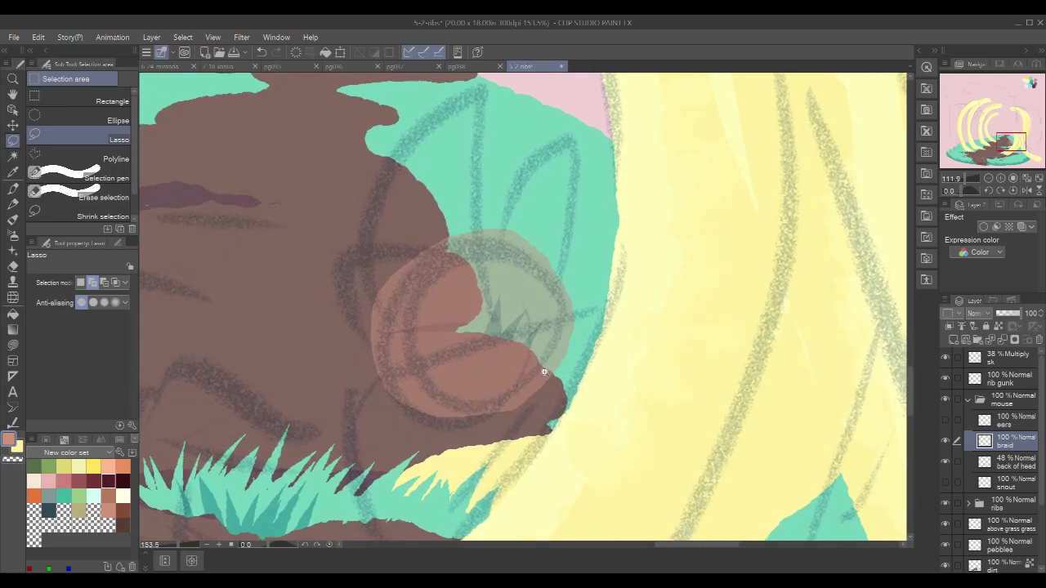
key("p")
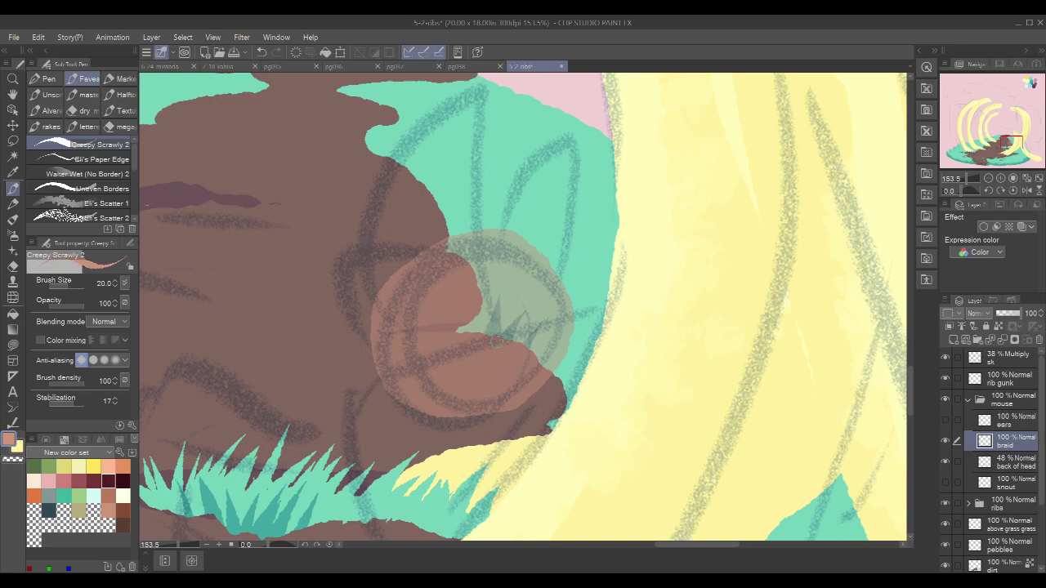
left_click_drag(495, 331, 531, 392)
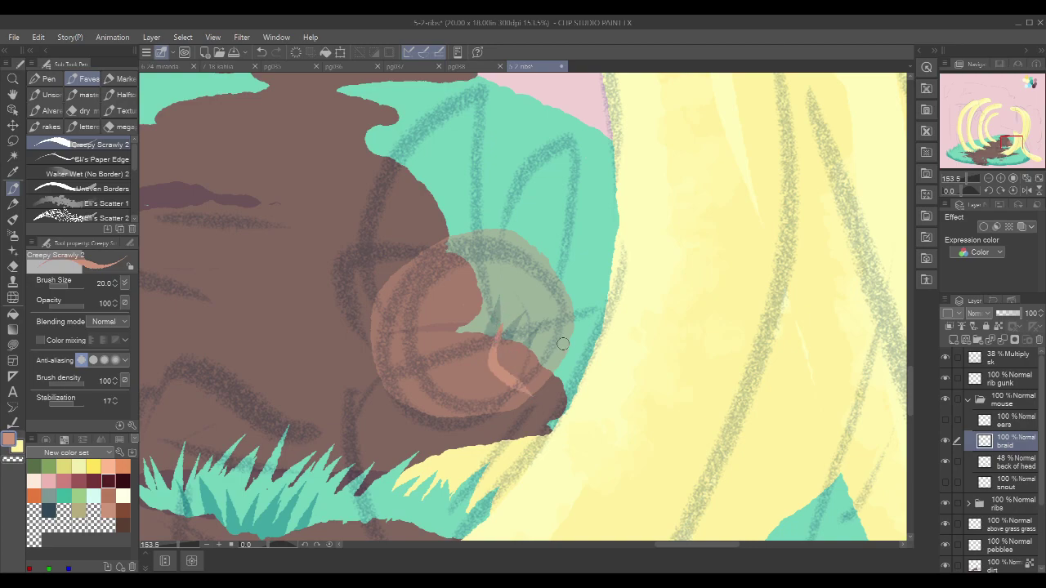
mouse_move(558, 327)
left_mouse_down()
mouse_move(569, 367)
mouse_move(544, 409)
mouse_move(500, 412)
mouse_move(498, 427)
mouse_move(529, 436)
left_mouse_up()
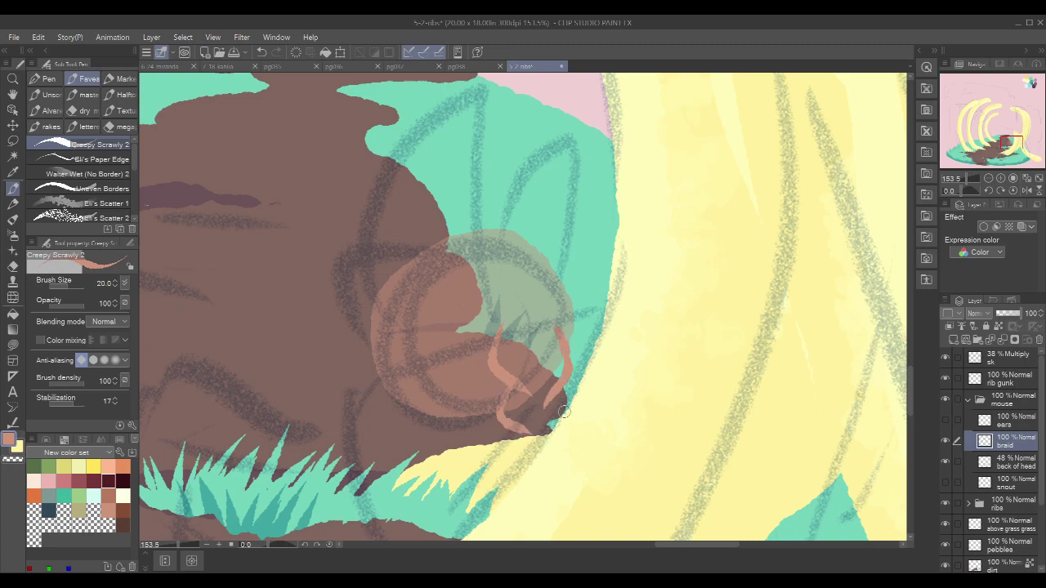
mouse_move(562, 394)
left_mouse_down()
mouse_move(544, 453)
mouse_move(520, 431)
mouse_move(520, 468)
mouse_move(522, 449)
mouse_move(511, 459)
mouse_move(522, 466)
mouse_move(514, 441)
mouse_move(513, 466)
mouse_move(523, 466)
mouse_move(510, 469)
mouse_move(542, 440)
left_mouse_up()
key("ctrl+z")
key("ctrl+z")
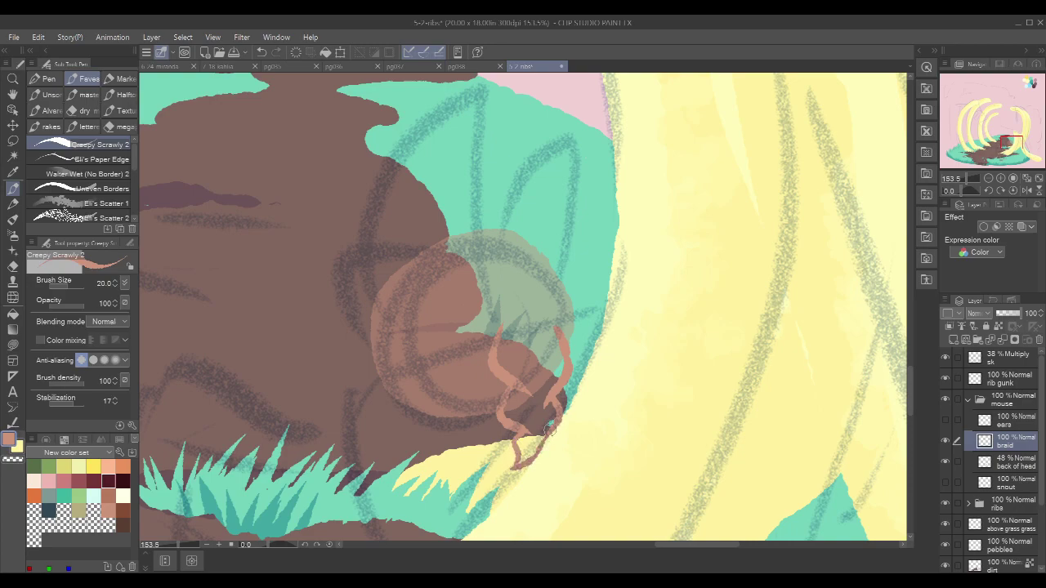
Step: Fill the braid's top segment with salmon and extend it up the head with pointed hair strokes
left_click_drag(500, 327, 490, 334)
left_click_drag(557, 326, 568, 332)
left_click_drag(530, 280, 561, 331)
mouse_move(539, 289)
left_mouse_down()
mouse_move(537, 347)
mouse_move(535, 295)
mouse_move(525, 360)
mouse_move(500, 330)
mouse_move(493, 342)
mouse_move(522, 300)
mouse_move(518, 344)
mouse_move(530, 312)
mouse_move(513, 349)
left_mouse_up()
key("ctrl+z")
left_click_drag(530, 311, 520, 345)
mouse_move(535, 287)
left_mouse_down()
mouse_move(528, 336)
mouse_move(536, 310)
mouse_move(504, 336)
mouse_move(511, 321)
mouse_move(499, 362)
mouse_move(509, 347)
mouse_move(510, 372)
mouse_move(517, 346)
mouse_move(539, 367)
left_mouse_up()
mouse_move(545, 305)
left_mouse_down()
mouse_move(542, 371)
mouse_move(554, 371)
mouse_move(559, 340)
mouse_move(556, 351)
left_mouse_up()
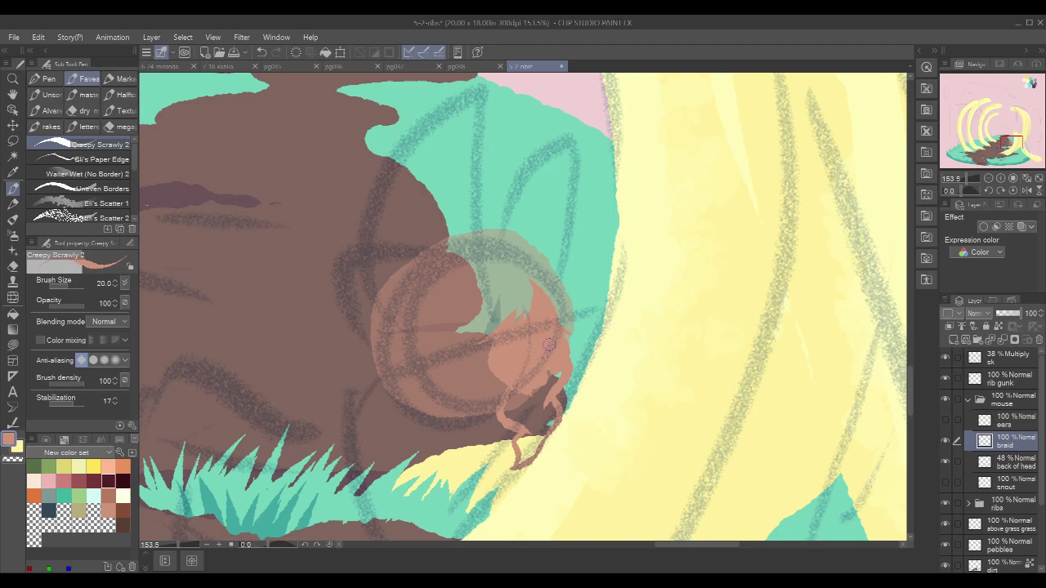
Step: Fill the lower braid segments with salmon, trim the braid's right edge, and refine the hair edge with a curved stroke
left_click_drag(615, 280, 647, 237)
mouse_move(552, 340)
left_mouse_down()
mouse_move(538, 368)
mouse_move(565, 383)
left_mouse_up()
mouse_move(588, 328)
left_mouse_down()
mouse_move(555, 359)
mouse_move(575, 378)
mouse_move(587, 334)
mouse_move(551, 420)
mouse_move(564, 406)
mouse_move(554, 409)
mouse_move(556, 396)
left_mouse_up()
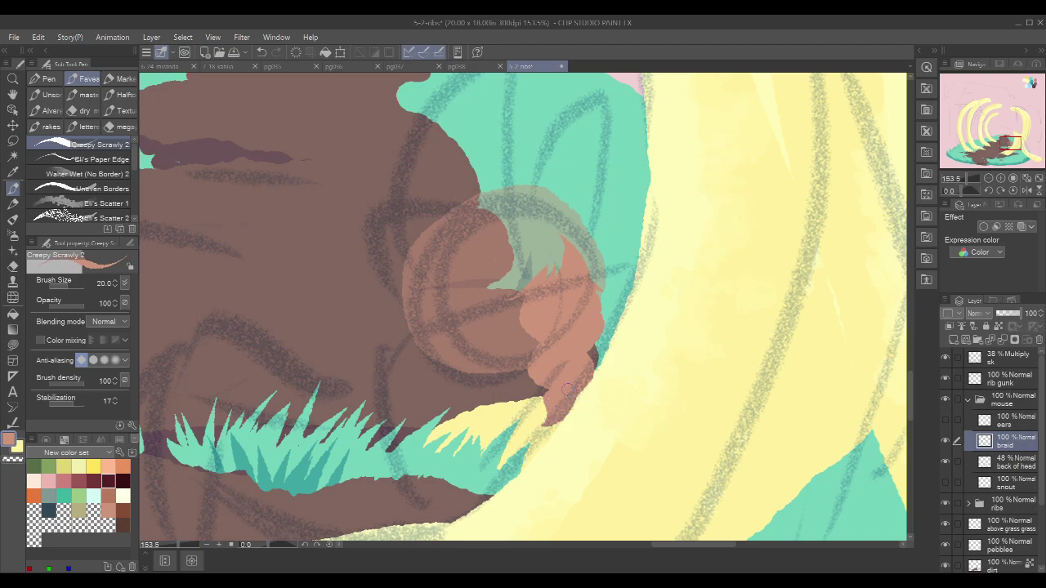
key("c")
left_click_drag(594, 380, 589, 392)
key("c")
left_click_drag(526, 302, 518, 338)
key("ctrl+z")
left_click_drag(526, 300, 517, 335)
scroll(686, 294, "down", 3)
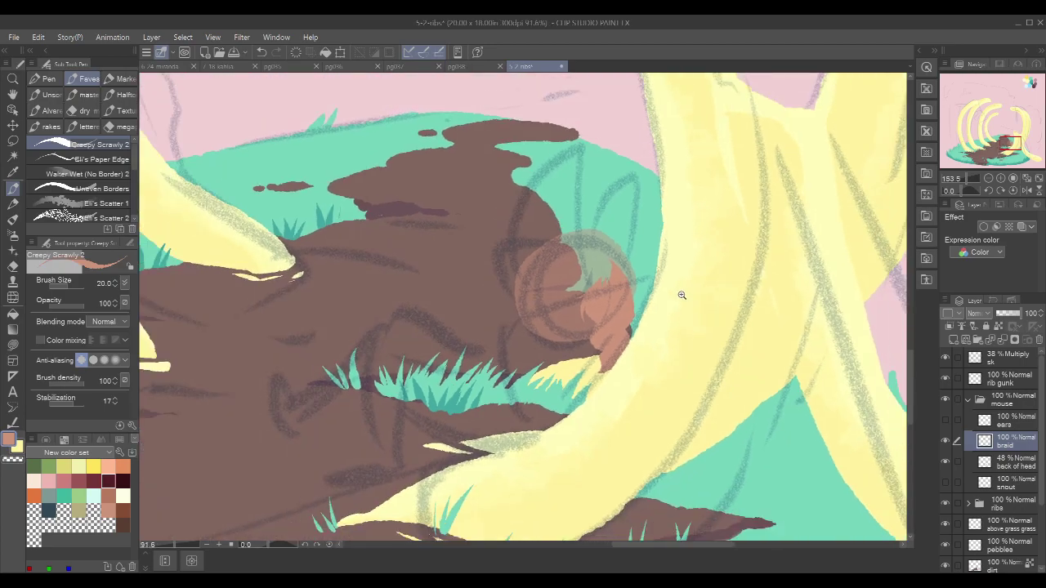
Step: Restore the back of head layer to 100% opacity and show the snout and ears layers with the sketch layer hidden
left_click(1011, 463)
left_click_drag(1004, 312, 1042, 311)
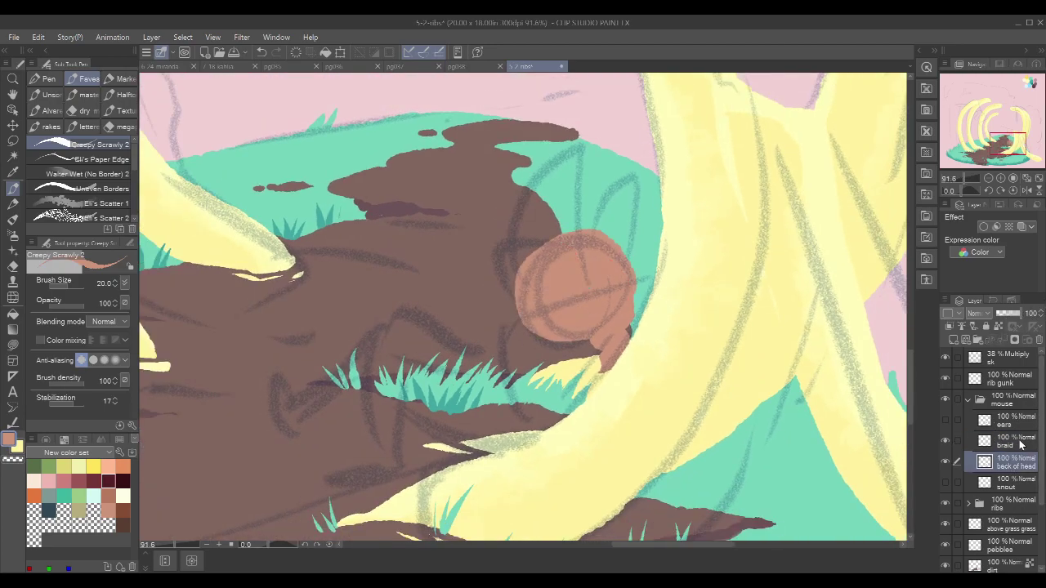
left_click(945, 482)
left_click(946, 420)
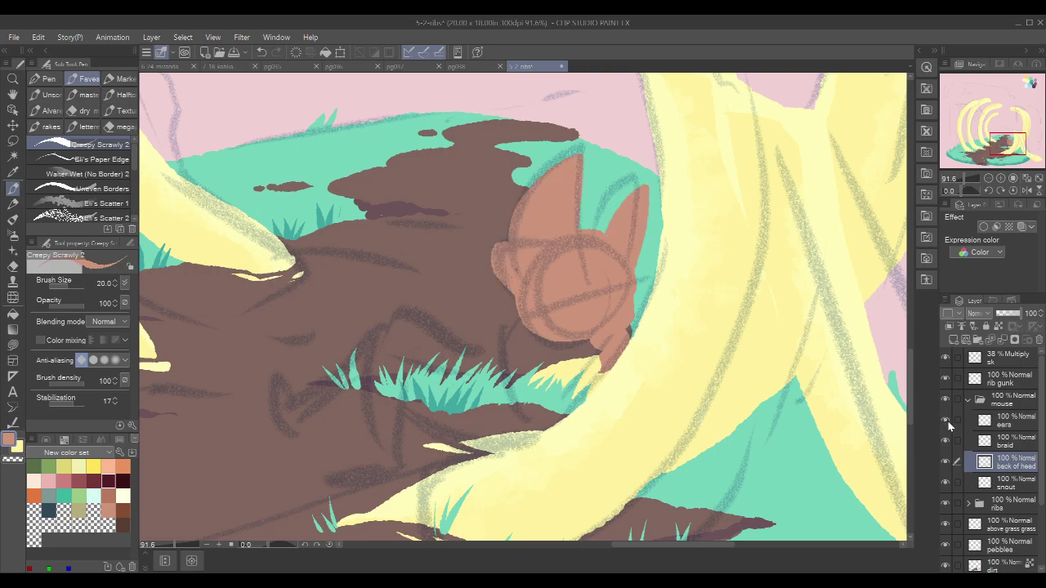
left_click(945, 358)
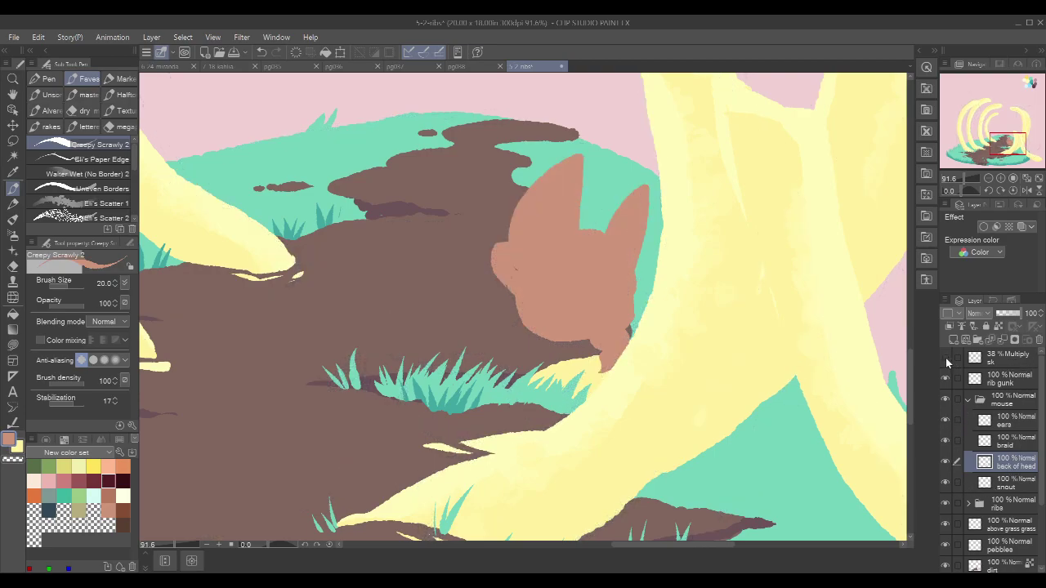
left_click_drag(746, 381, 733, 461)
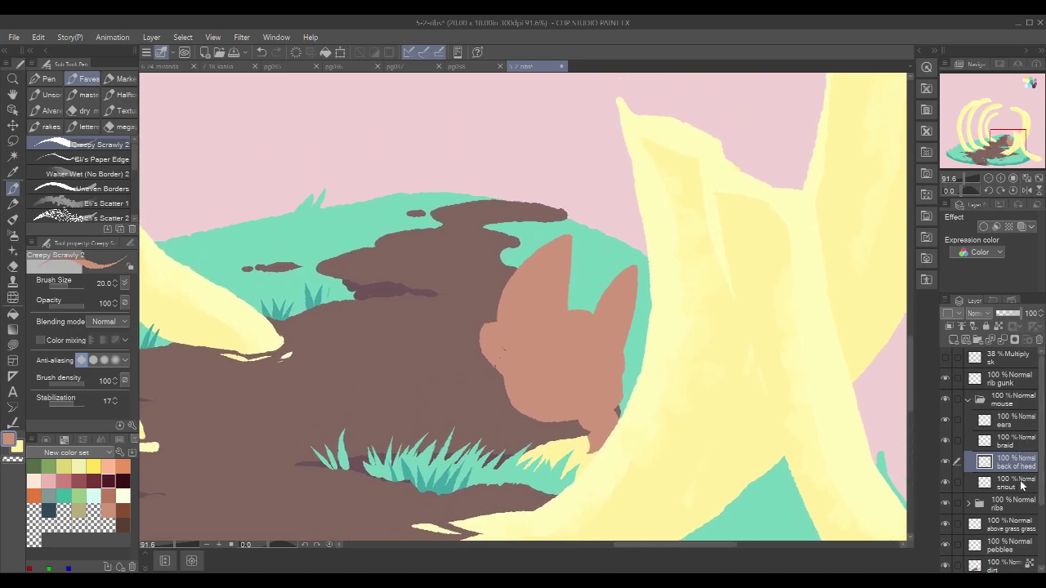
Step: Check the shapes on the snout, back of head and braid layers by switching each layer off and on
left_click(1021, 485)
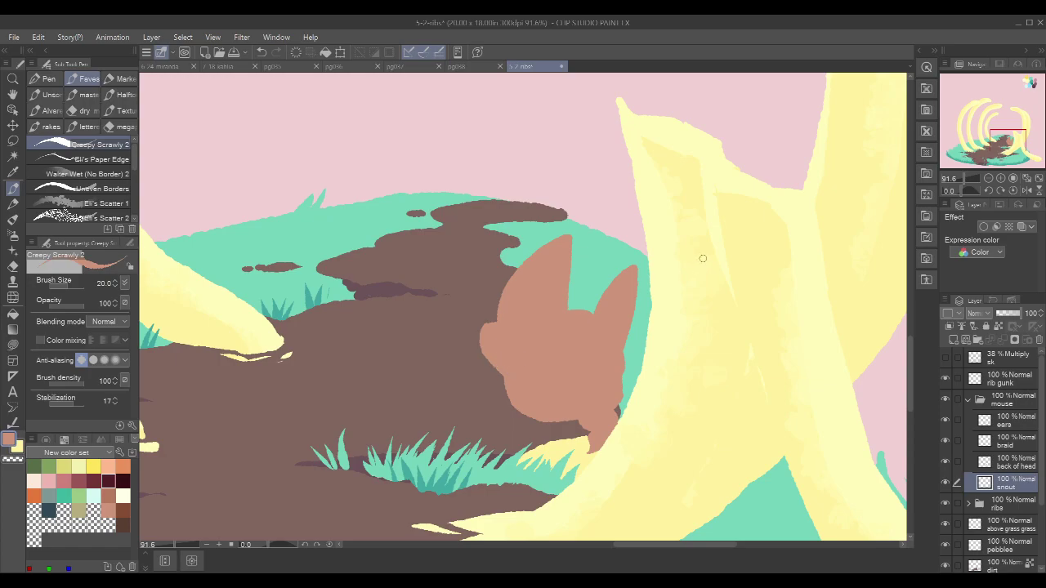
left_click(946, 483)
left_click(945, 483)
left_click(945, 463)
left_click(945, 462)
left_click(947, 441)
left_click(947, 440)
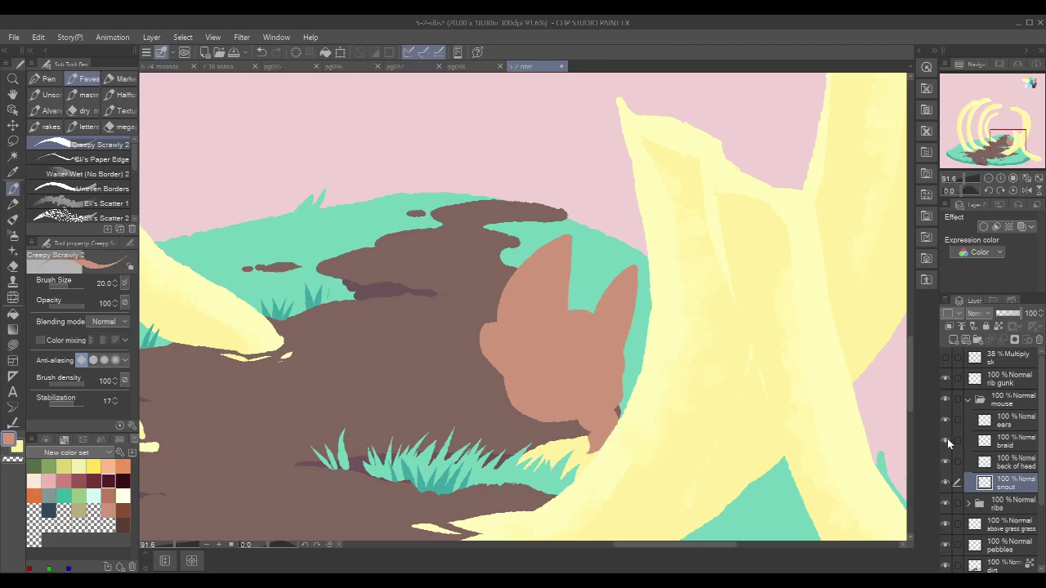
Step: Hide the ears and snout layers and make the back of head layer active
left_click(1017, 462)
left_click_drag(650, 381, 666, 361)
scroll(666, 360, "up", 3)
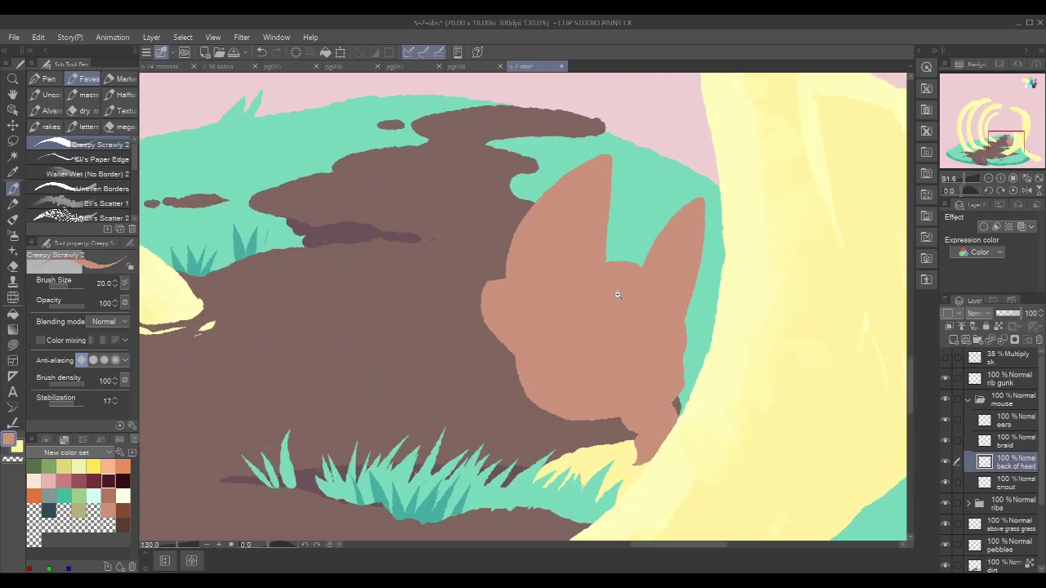
left_click(946, 421)
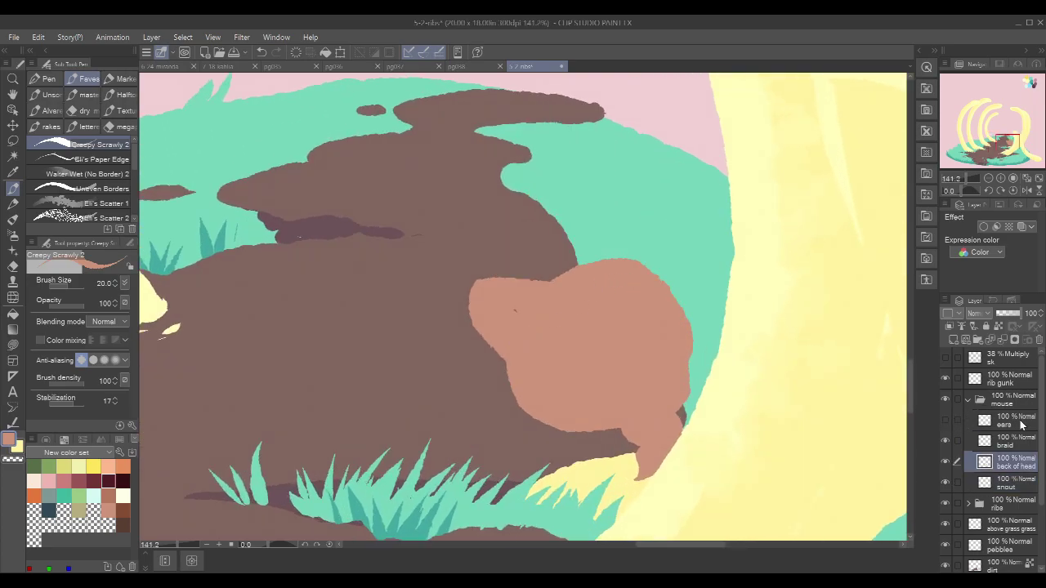
left_click(1014, 484)
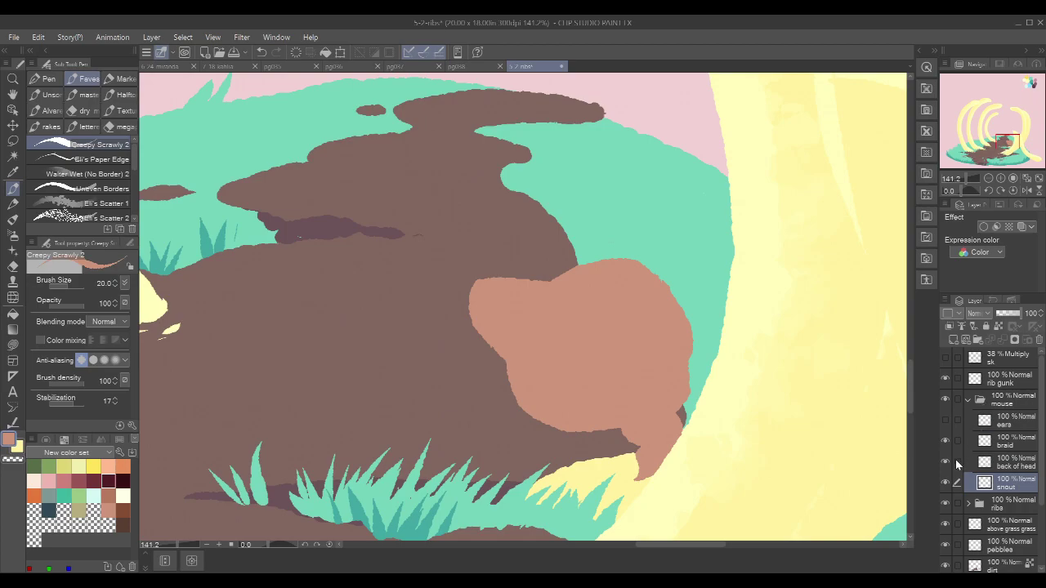
left_click(946, 483)
left_click(1005, 462)
left_click_drag(599, 298, 621, 287)
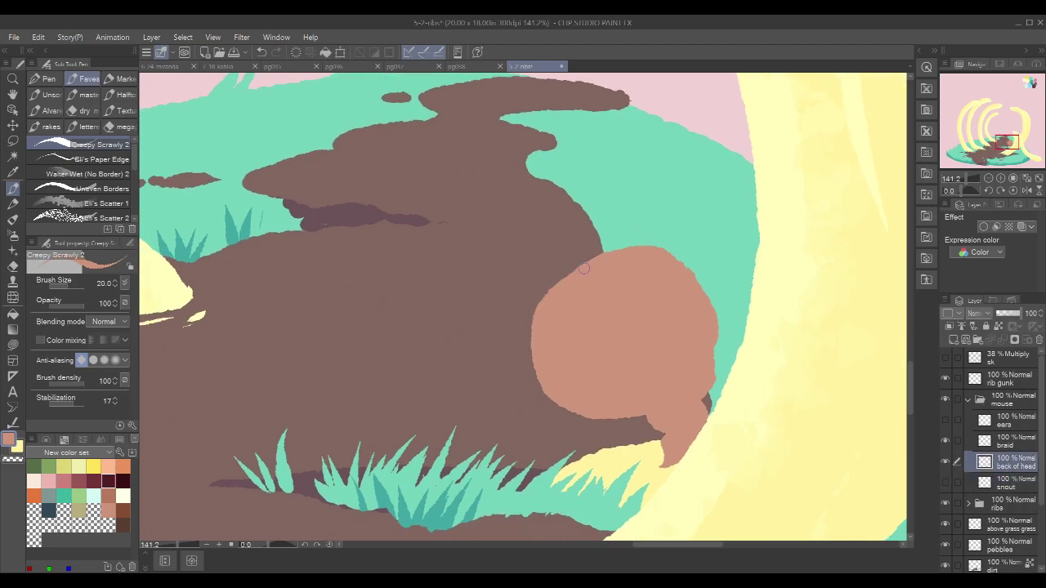
left_click_drag(539, 309, 518, 384)
left_click_drag(548, 311, 520, 407)
left_click_drag(534, 359, 525, 420)
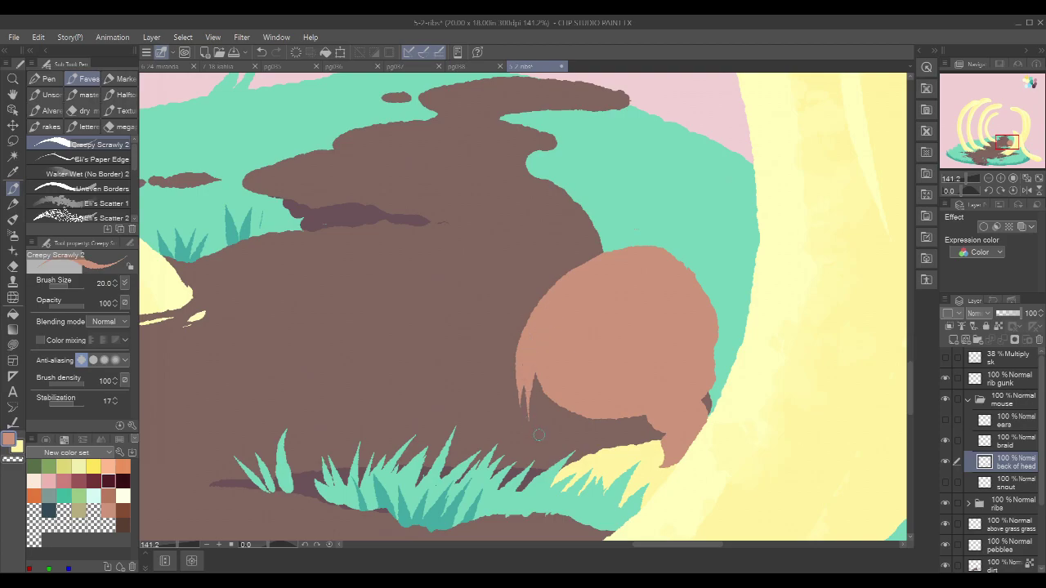
left_click_drag(544, 357, 535, 422)
key("ctrl+z")
key("ctrl+z")
key("ctrl+z")
key("ctrl+z")
key("ctrl+z")
Step: Paint pointed salmon cheek fur flaring down from the head's left edge and round out its right edge
left_click_drag(566, 289, 508, 426)
key("ctrl+z")
key("ctrl+y")
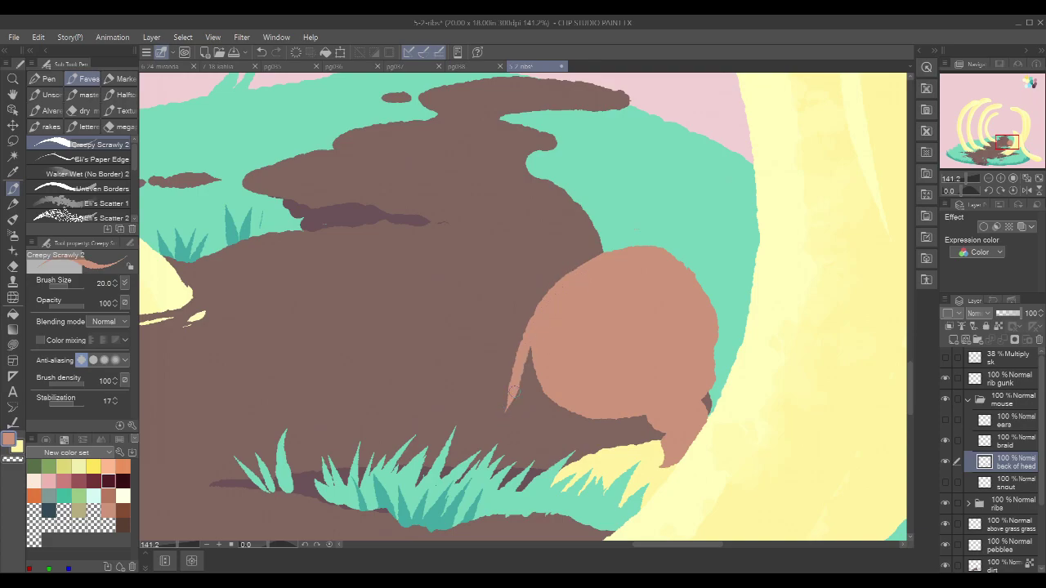
key("ctrl+z")
key("ctrl+y")
key("ctrl+y")
key("ctrl+y")
left_click_drag(531, 402, 528, 407)
mouse_move(555, 379)
left_mouse_down()
mouse_move(533, 407)
mouse_move(554, 411)
left_mouse_up()
key("ctrl+z")
key("ctrl+z")
key("ctrl+z")
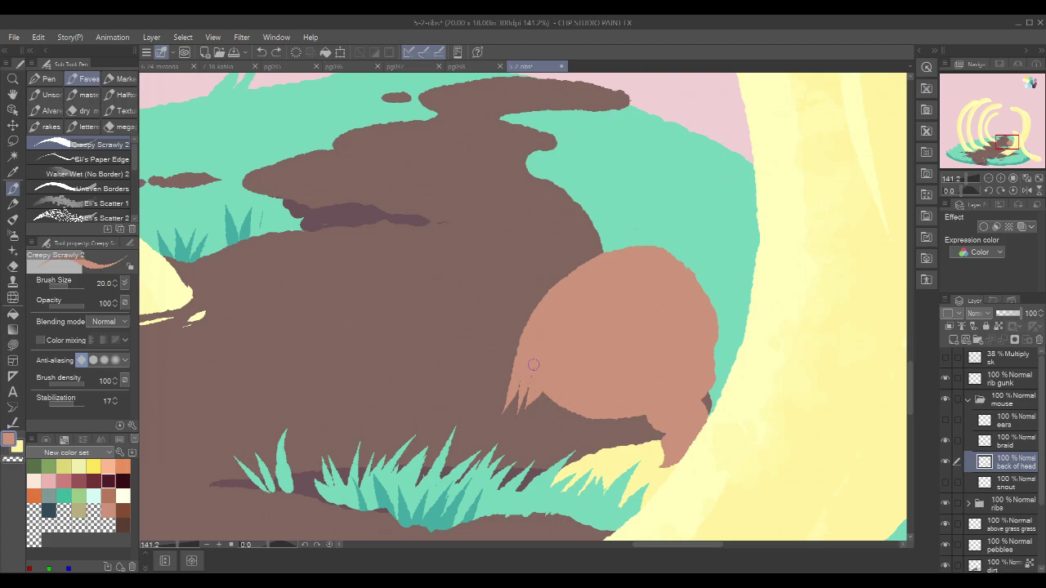
key("ctrl+y")
left_click_drag(707, 312, 704, 387)
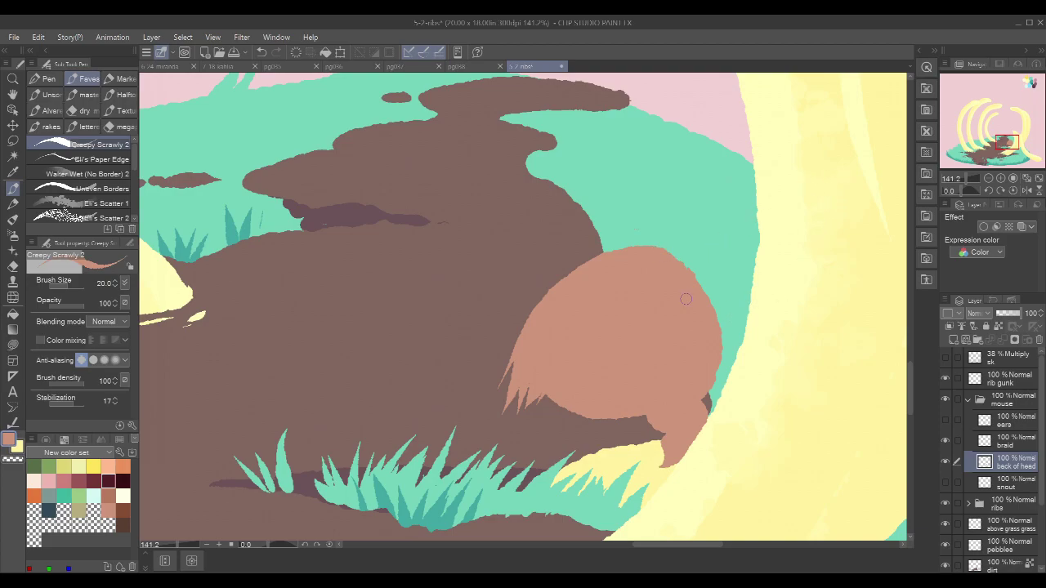
Step: Show the ears and snout layers again and trim the back of the head's upper edge with transparent colour
left_click(690, 262, "alt")
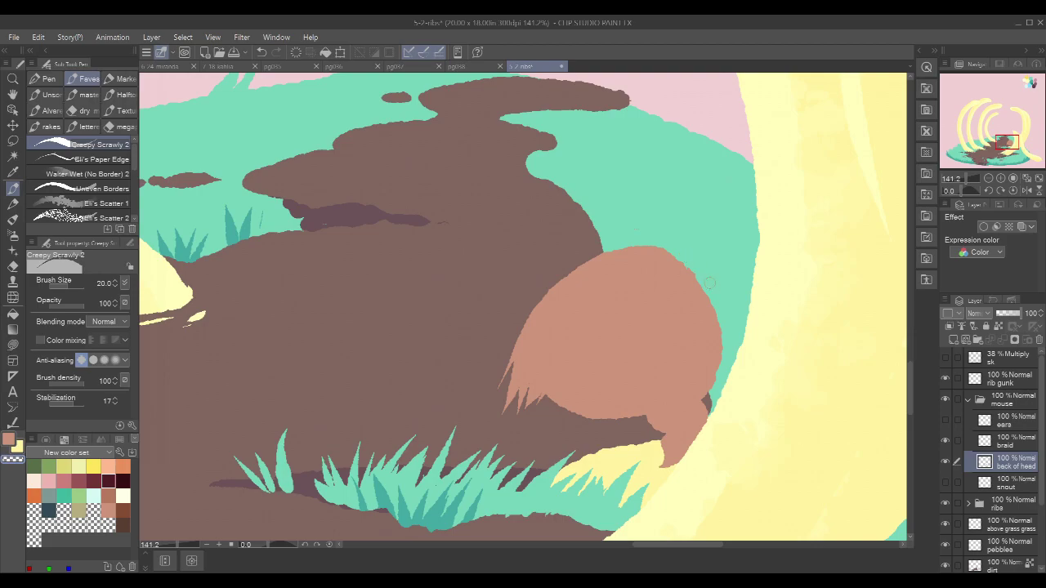
left_click(946, 420)
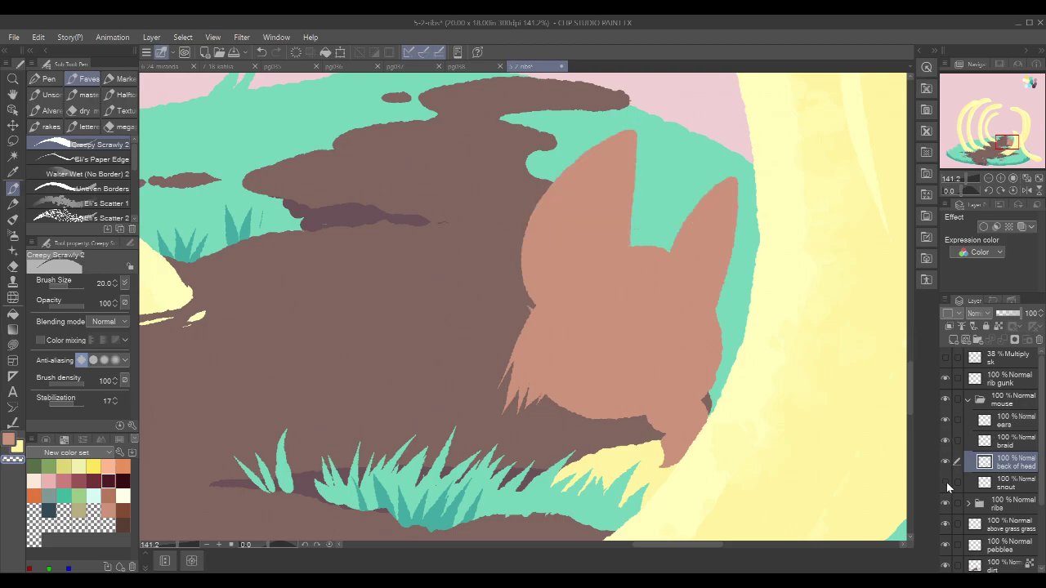
left_click(945, 483)
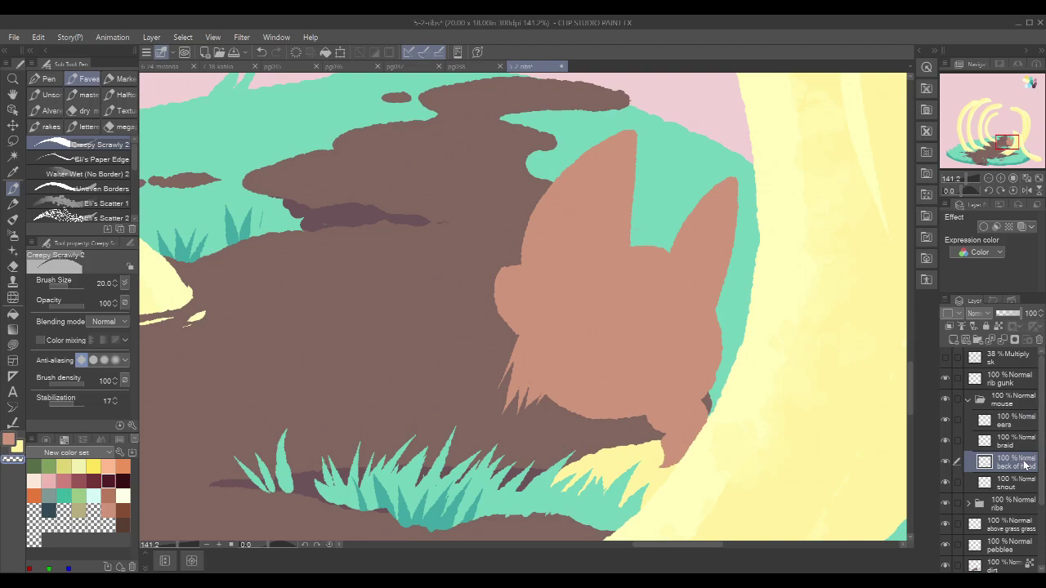
mouse_move(674, 260)
left_mouse_down()
mouse_move(661, 225)
mouse_move(675, 268)
left_mouse_up()
key("c")
Step: Extend the pointed cheek fur up to just below the snout with salmon strokes on the back of head layer
left_click_drag(716, 194, 654, 196)
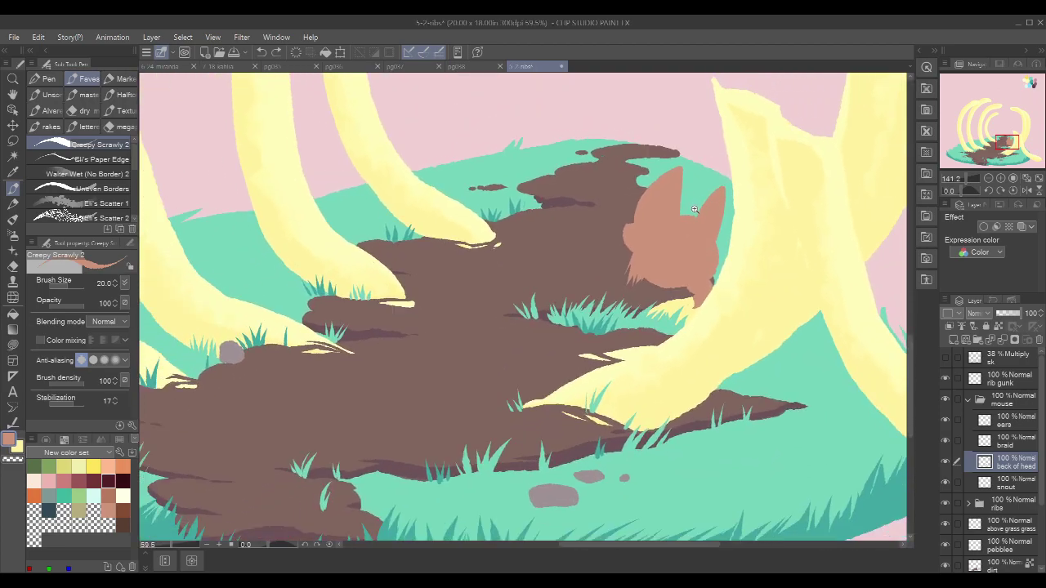
left_click_drag(760, 165, 710, 244)
scroll(725, 215, "down", 4)
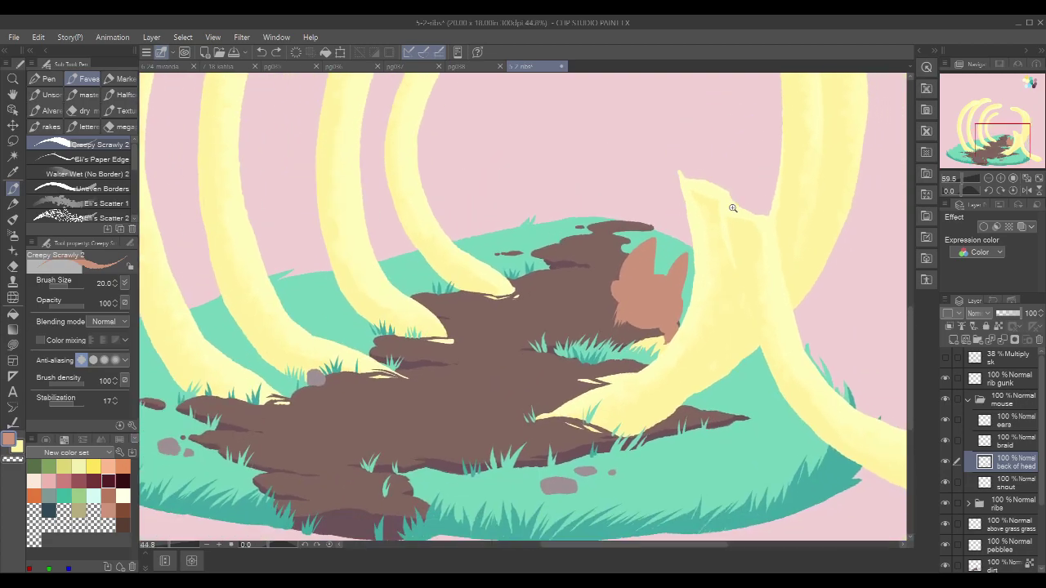
scroll(735, 200, "up", 5)
scroll(735, 200, "up", 1)
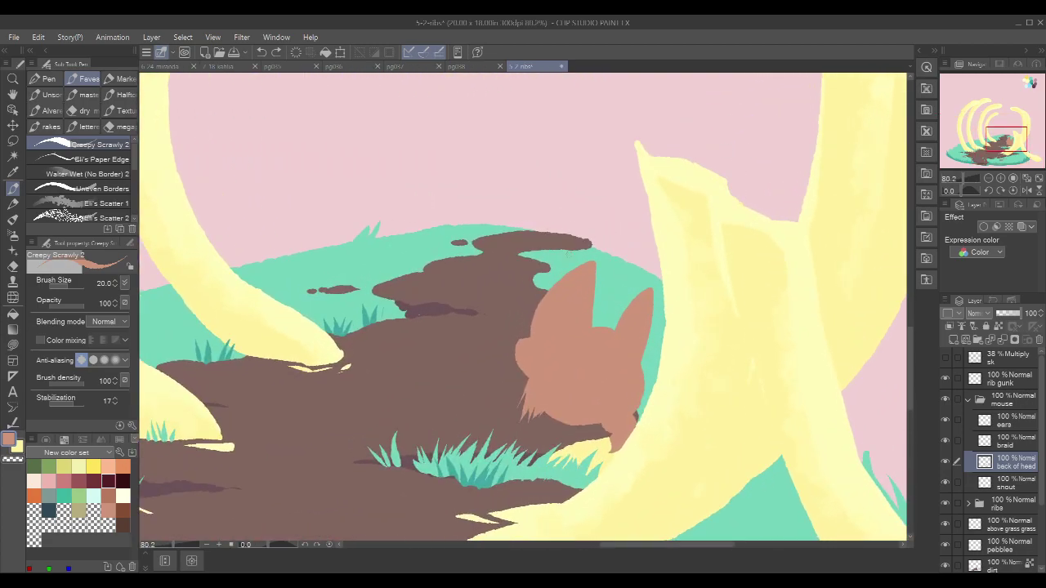
left_click_drag(519, 369, 514, 400)
left_click_drag(514, 342, 507, 379)
key("ctrl+z")
key("ctrl+z")
left_click_drag(546, 409, 595, 329)
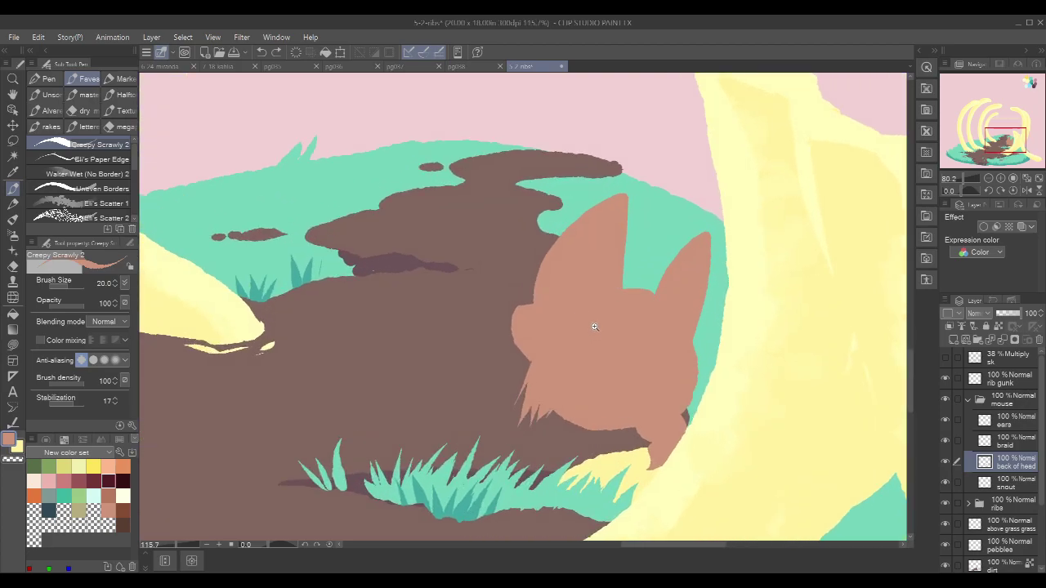
mouse_move(515, 398)
left_mouse_down()
mouse_move(529, 351)
mouse_move(522, 358)
left_mouse_up()
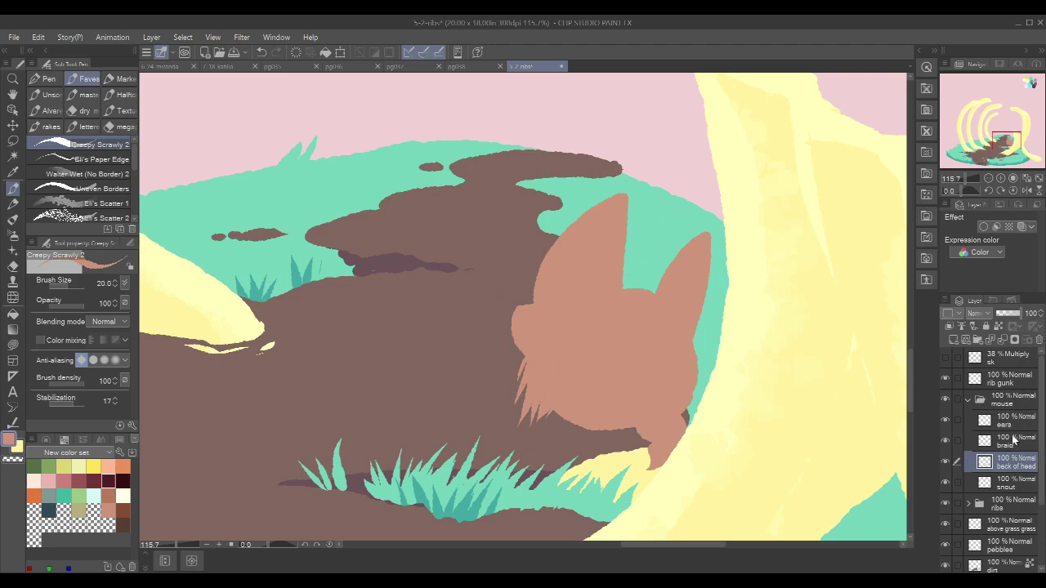
Step: Add a layer named beard beneath the snout layer and paint a thin salmon beard hanging under the snout
left_click(1011, 482)
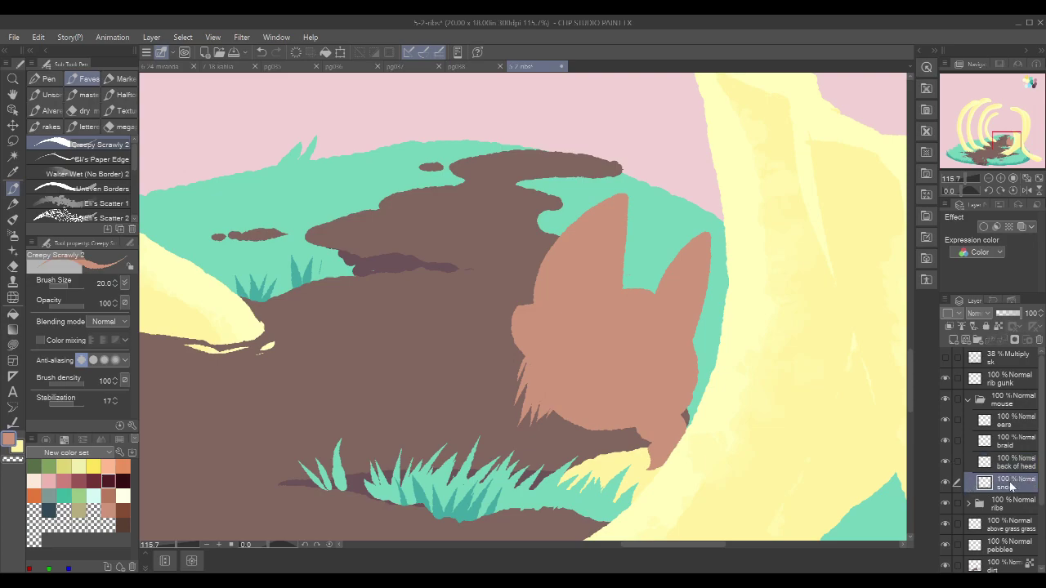
left_click(953, 340)
left_click_drag(1011, 483, 1011, 509)
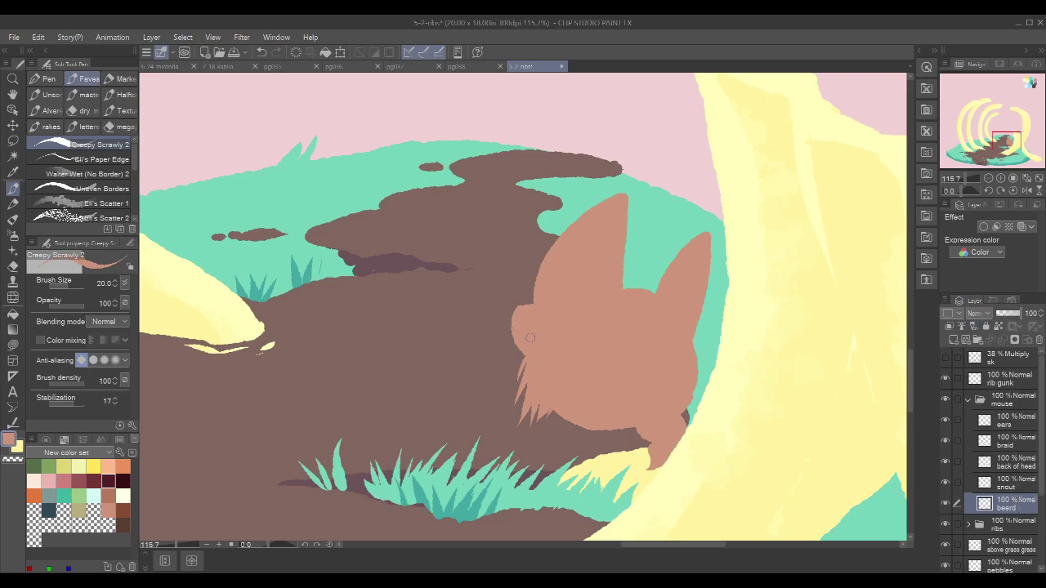
left_click_drag(514, 328, 512, 357)
left_click_drag(512, 350, 511, 363)
left_click_drag(509, 374, 509, 377)
Step: Paint long curved cream whiskers sweeping down from the tip of the snout on the beard layer
left_click(123, 496)
left_click_drag(513, 314, 479, 389)
key("ctrl+z")
left_click_drag(514, 311, 468, 417)
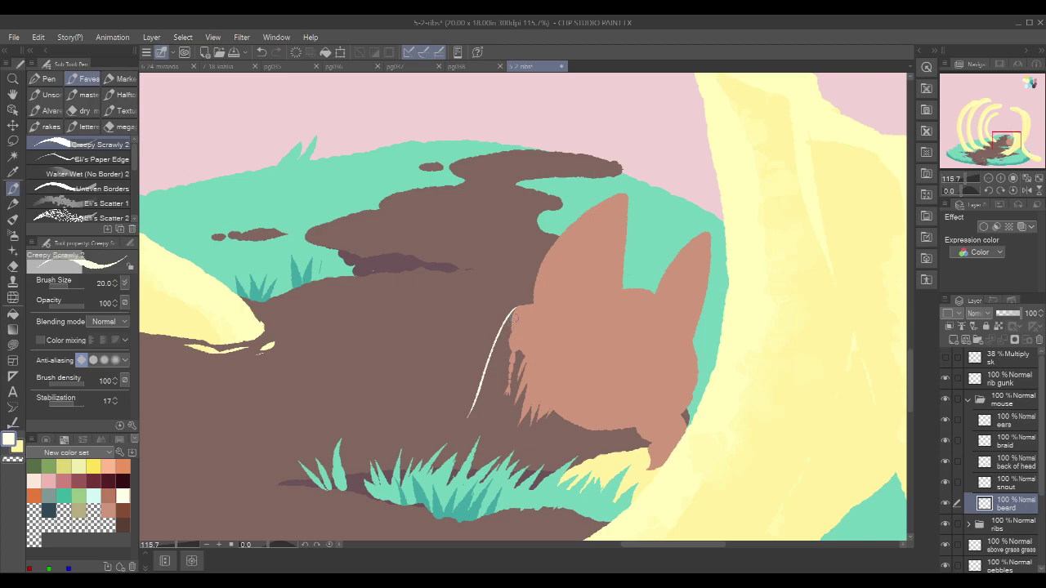
left_click_drag(513, 308, 455, 408)
key("ctrl+z")
left_click_drag(513, 310, 457, 400)
left_click_drag(515, 308, 492, 381)
Step: Paint a small nose at the snout's tip on the snout layer in dark purple sampled from the canvas colour swatches
left_click(1016, 482)
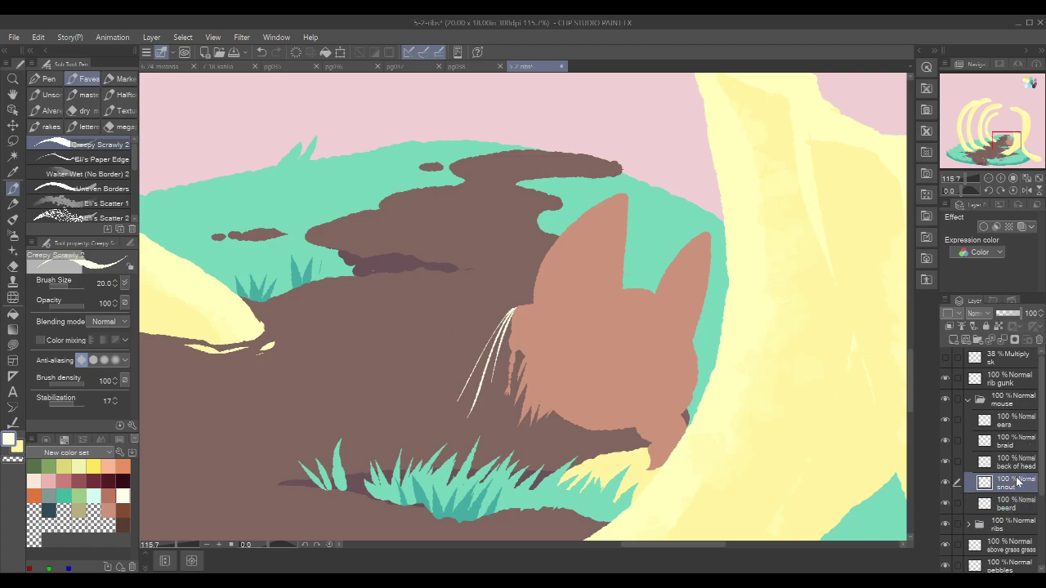
left_click(123, 480)
left_click_drag(695, 158, 633, 164)
left_click_drag(792, 109, 588, 445)
left_click_drag(695, 234, 584, 514)
left_click_drag(675, 202, 671, 274)
left_click(692, 179, "alt")
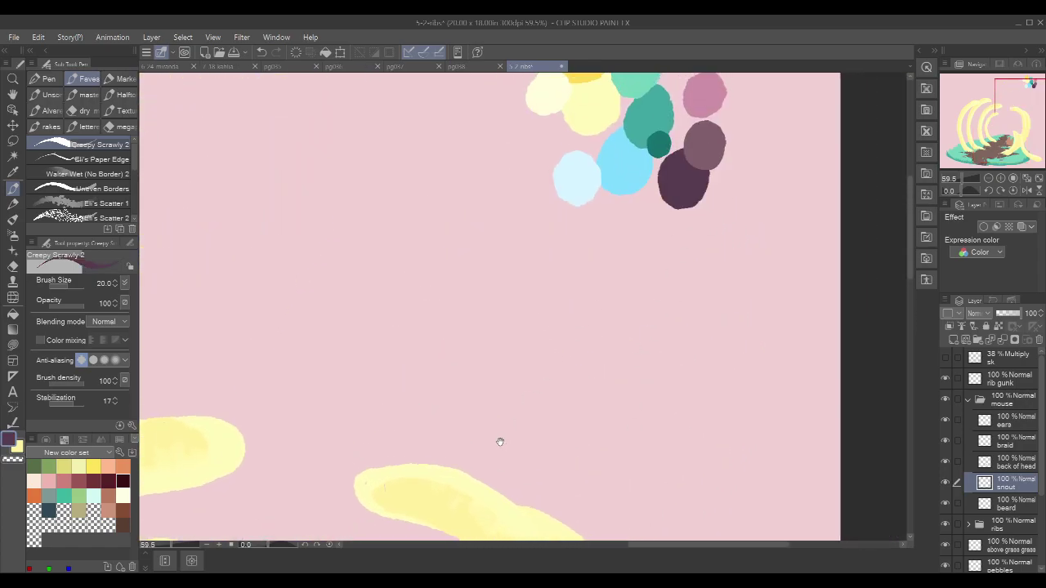
left_click_drag(499, 437, 649, 175)
left_click_drag(547, 458, 635, 182)
scroll(571, 271, "up", 5)
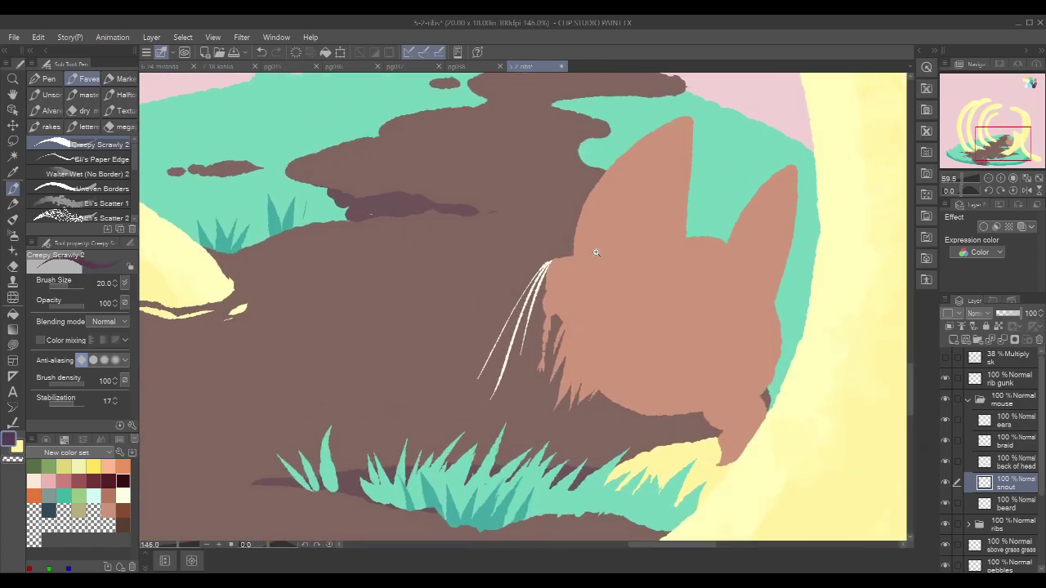
left_click_drag(554, 264, 556, 261)
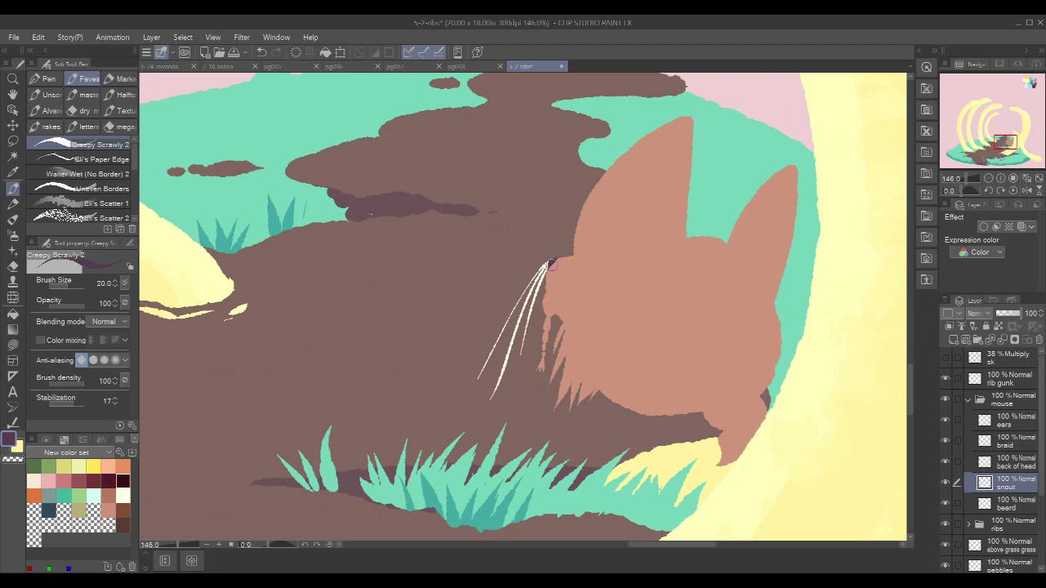
Step: Show the sketch layer again over the mouse head and the surrounding ribs
mouse_move(791, 287)
left_mouse_down()
mouse_move(738, 283)
mouse_move(751, 276)
left_mouse_up()
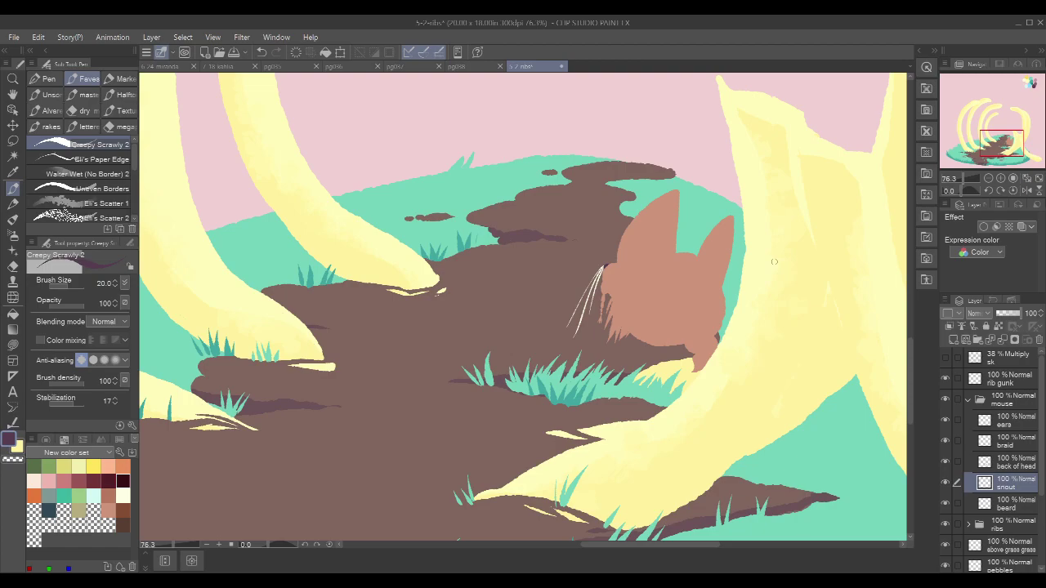
mouse_move(757, 282)
left_mouse_down()
mouse_move(681, 345)
mouse_move(706, 324)
left_mouse_up()
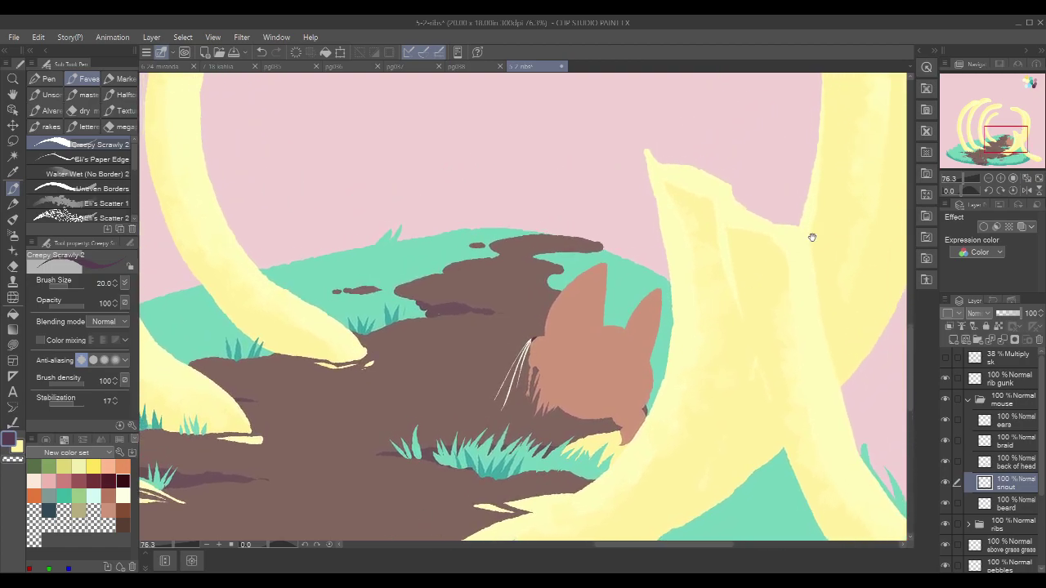
left_click_drag(821, 328, 825, 319)
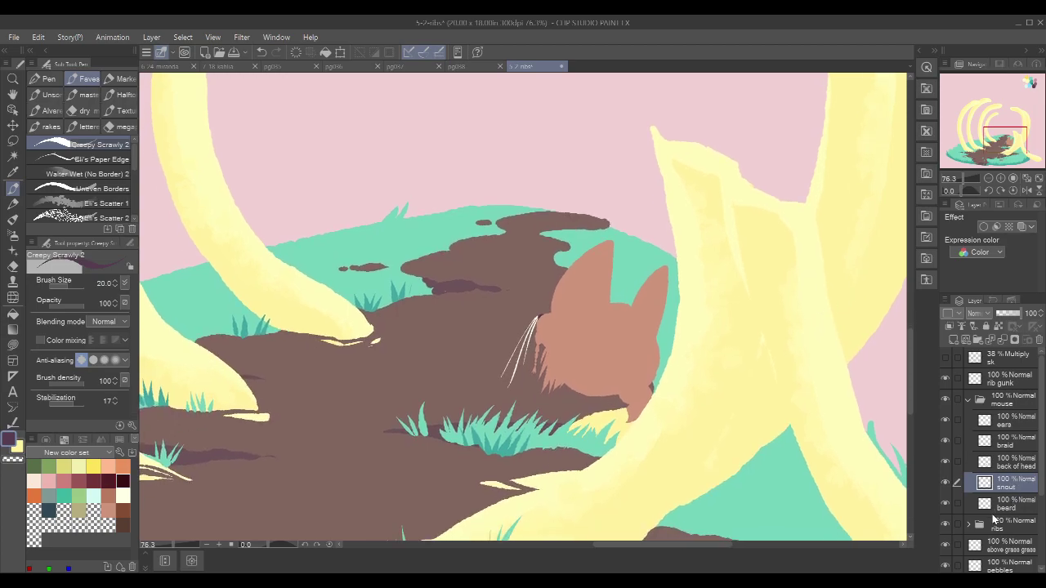
left_click(948, 359)
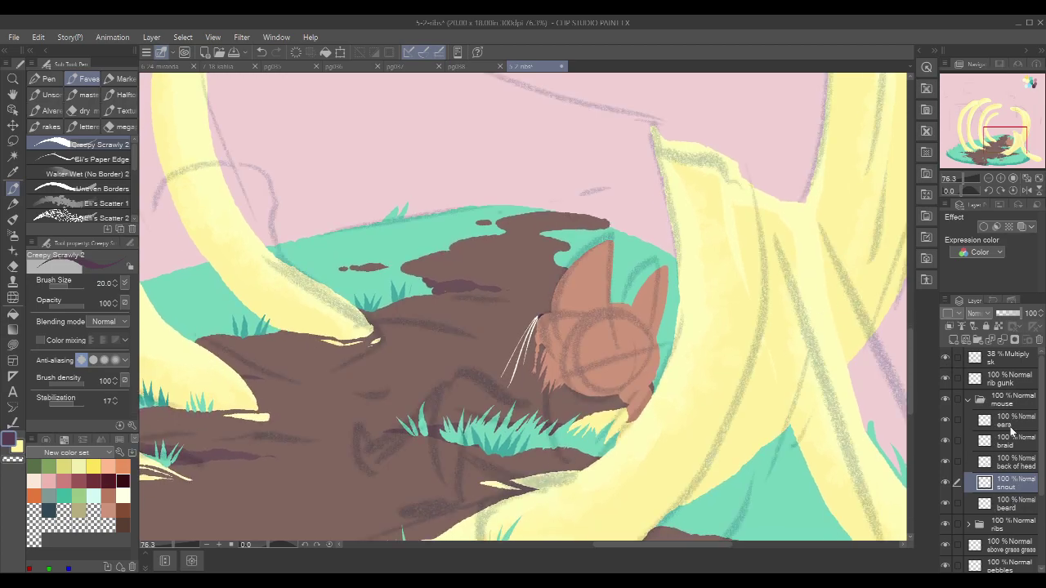
Step: Check the mouse head's ears, braid and back of head layers by hiding and reshowing each, and review it within the whole rib-cage scene
left_click_drag(654, 424, 665, 390)
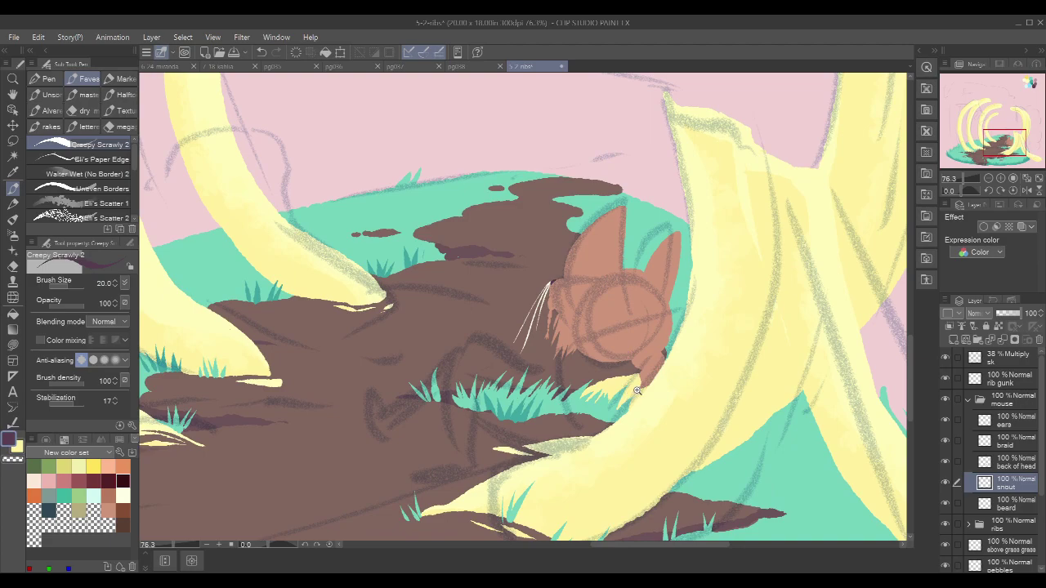
scroll(637, 390, "down", 6)
scroll(627, 391, "up", 2)
left_click(945, 419)
left_click(945, 419)
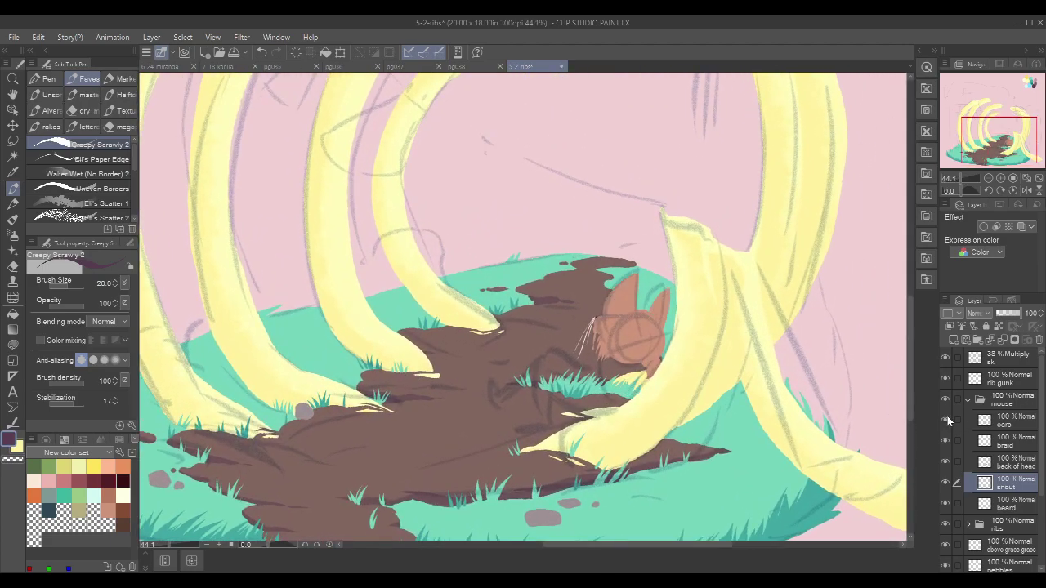
left_click(945, 440)
left_click(946, 439)
left_click(946, 461)
left_click(946, 460)
scroll(763, 265, "down", 4)
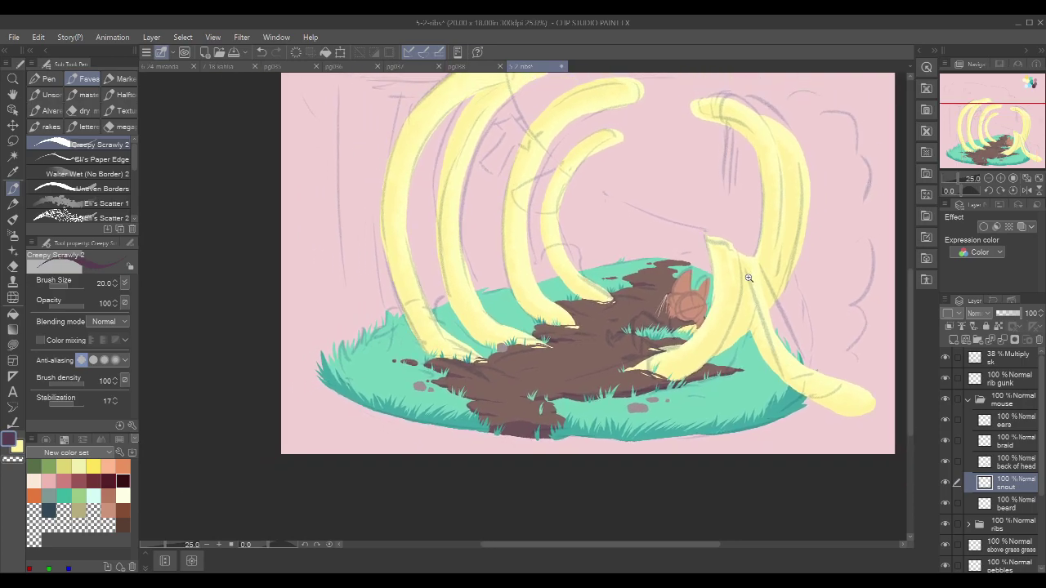
left_click_drag(872, 305, 810, 367)
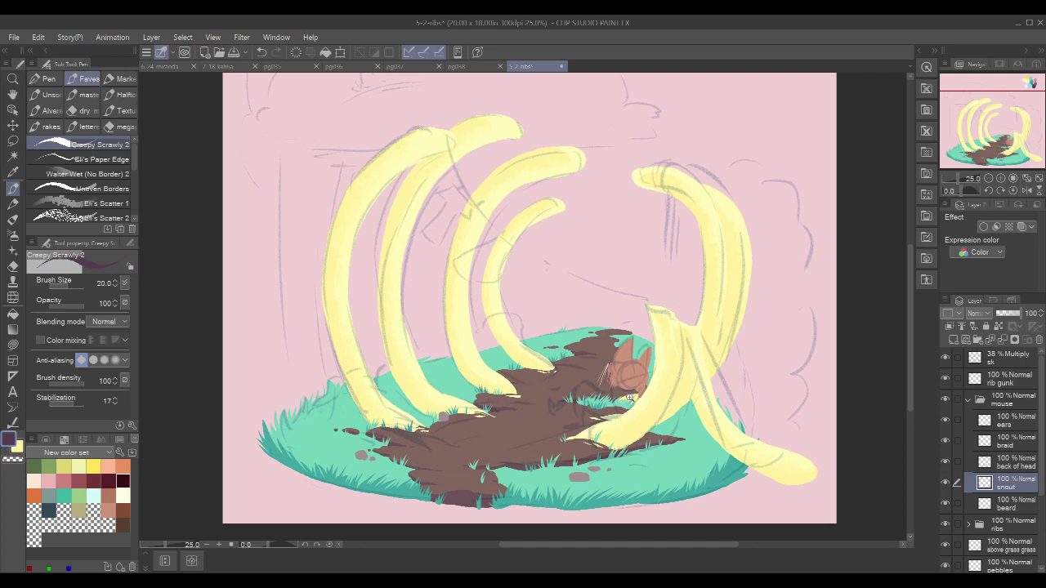
scroll(629, 395, "up", 5)
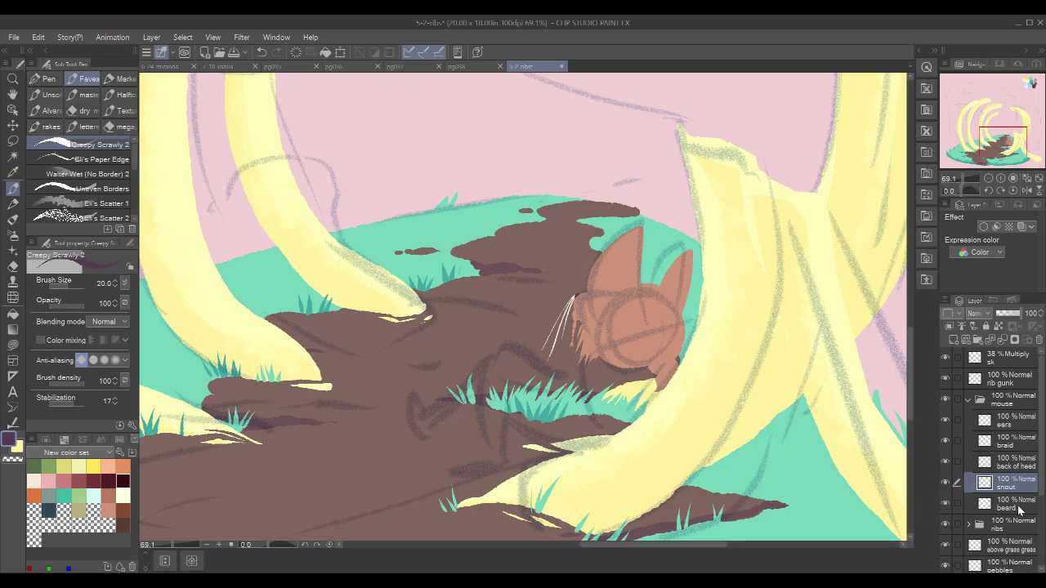
Step: Add a layer named body beneath the beard layer in the mouse folder
left_click(1018, 506)
left_click(954, 339)
left_click_drag(1006, 504, 1013, 530)
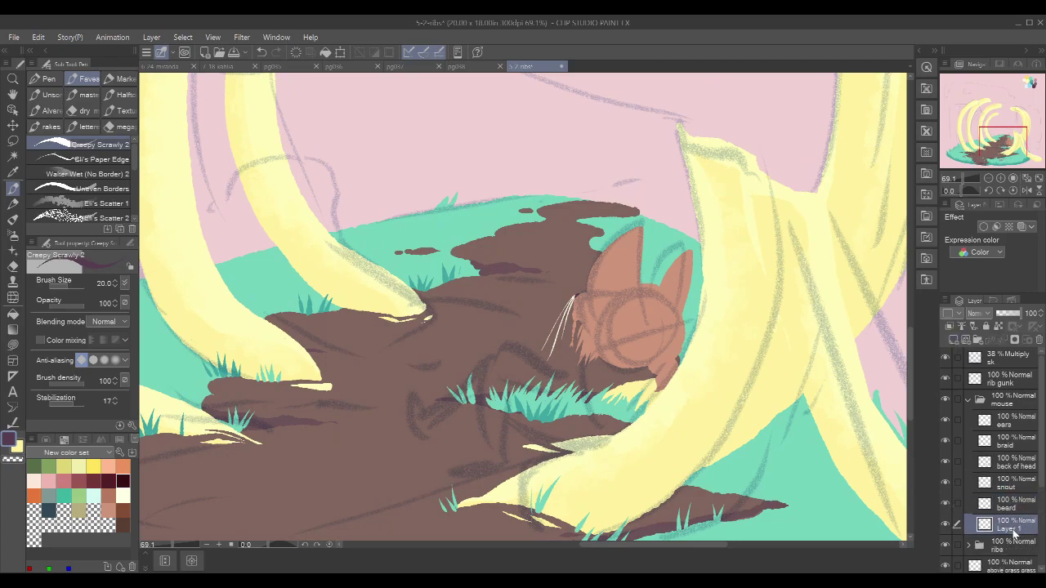
double_click(1010, 524)
type("body")
key("Return")
Step: Outline the mouse's reclining torso and rounded hip in salmon sampled from the head on the body layer, and fill it with the same colour
left_click(668, 305, "alt")
scroll(660, 351, "up", 2)
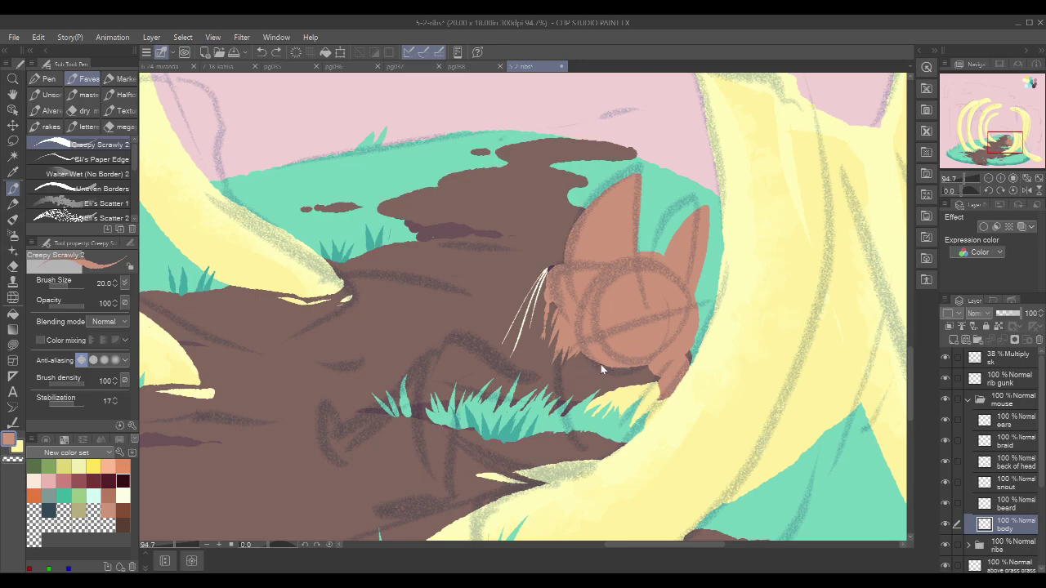
mouse_move(635, 361)
left_mouse_down()
mouse_move(552, 407)
mouse_move(501, 381)
mouse_move(562, 408)
left_mouse_up()
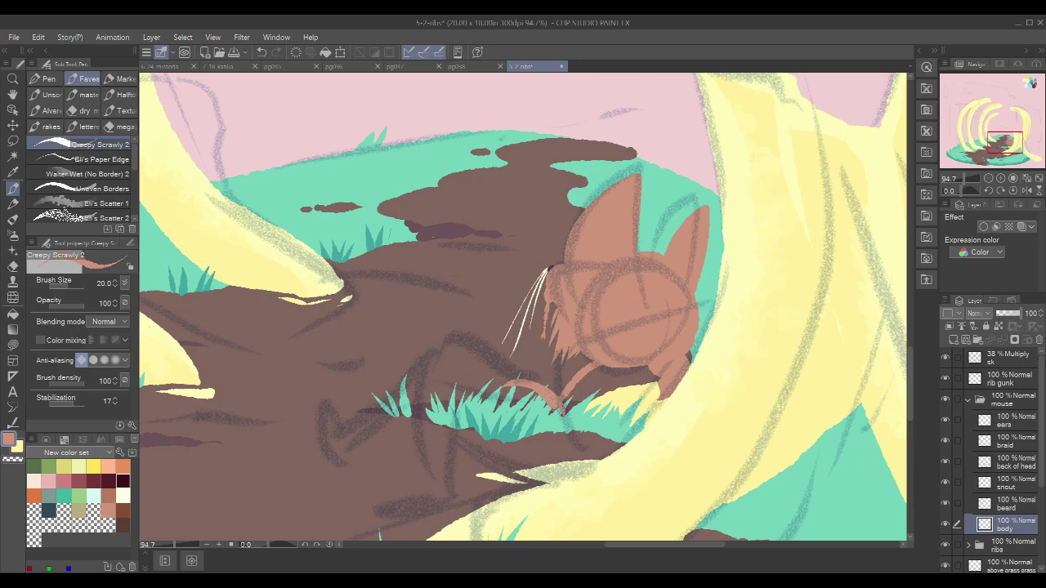
mouse_move(522, 381)
left_mouse_down()
mouse_move(480, 419)
mouse_move(488, 459)
mouse_move(562, 469)
left_mouse_up()
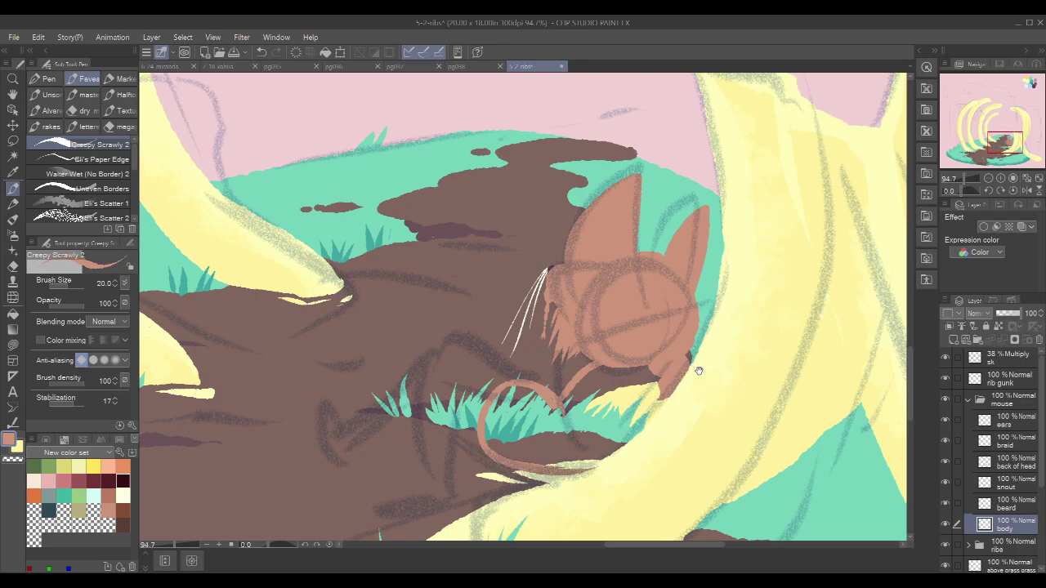
left_click_drag(696, 368, 683, 332)
left_click_drag(583, 437, 652, 370)
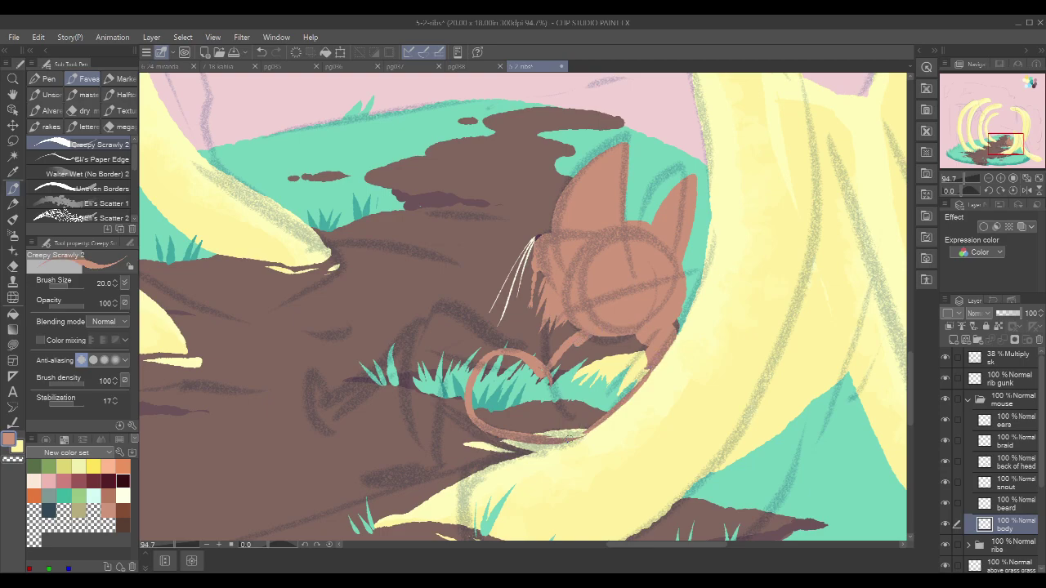
left_click_drag(582, 433, 590, 429)
key("g")
left_click(617, 357)
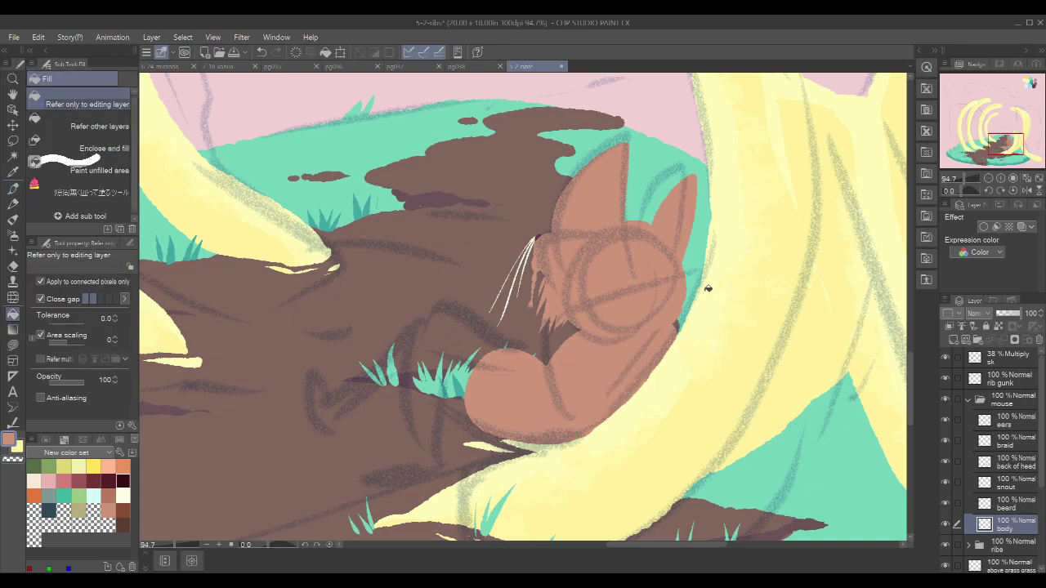
key("p")
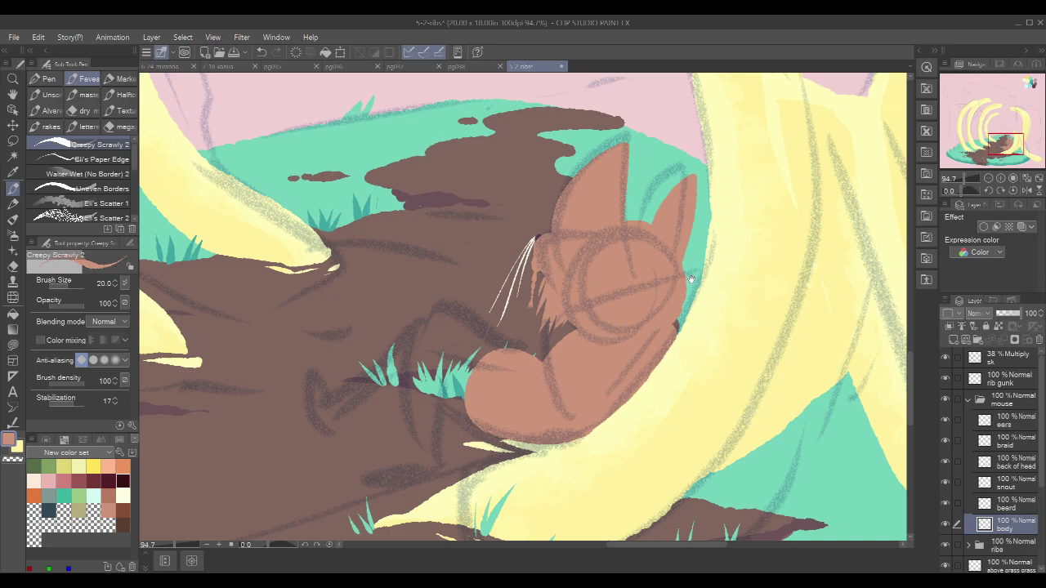
Step: Add a layer named leg 1 directly above the body layer
left_click_drag(709, 292, 751, 310)
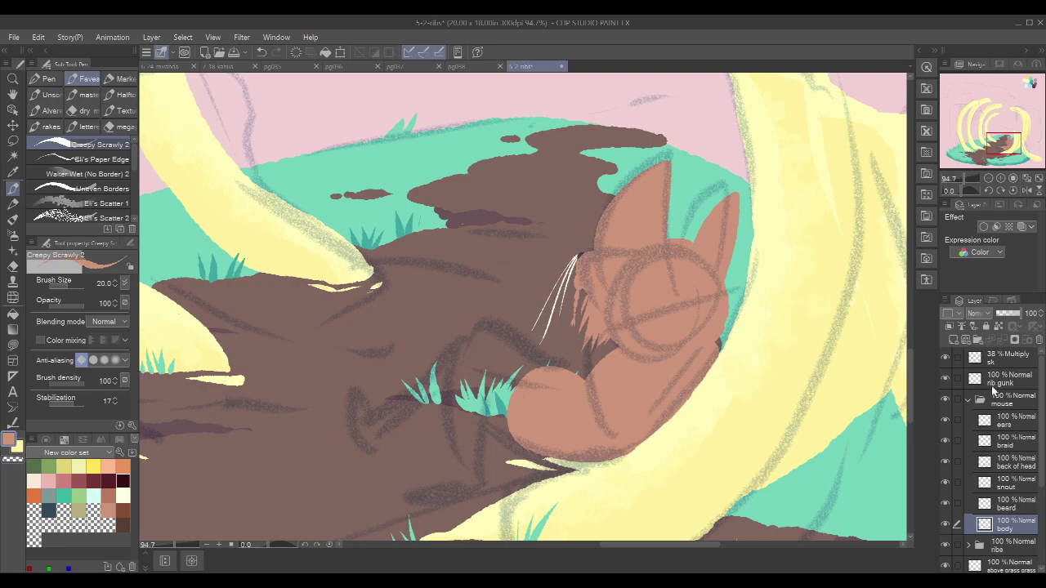
left_click(952, 342)
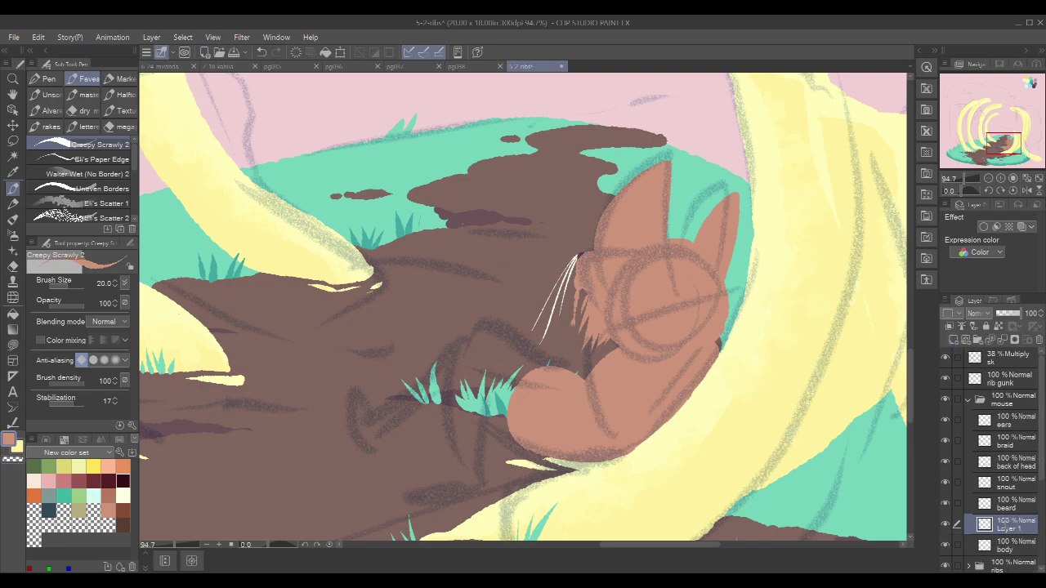
type("leg 1")
key("Return")
Step: Lower the opacity of the body layer to 64% so the sketch and grass show through it
left_click(946, 545)
left_click(946, 544)
left_click(946, 545)
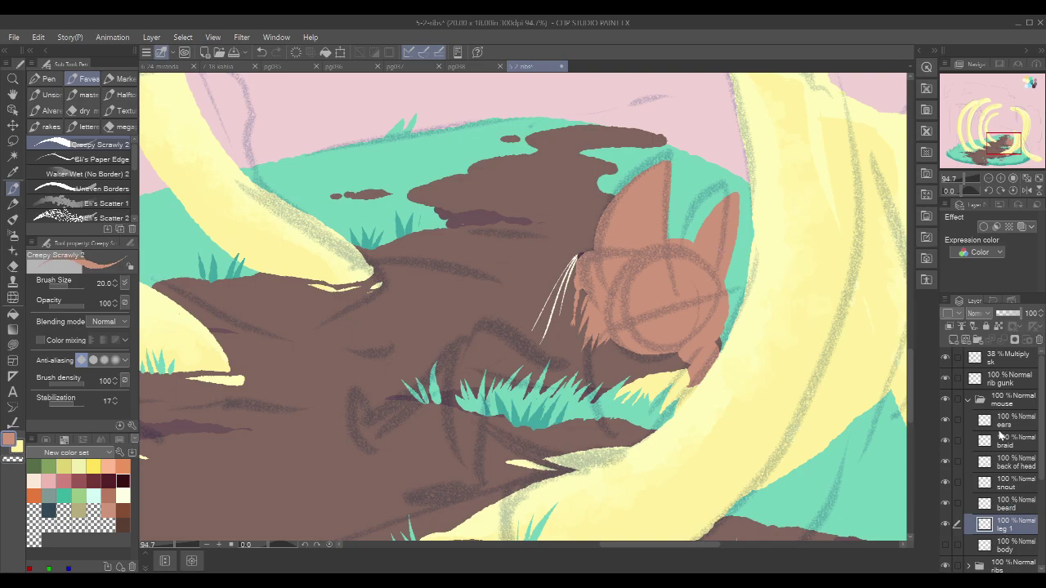
left_click(1012, 549)
left_click(945, 544)
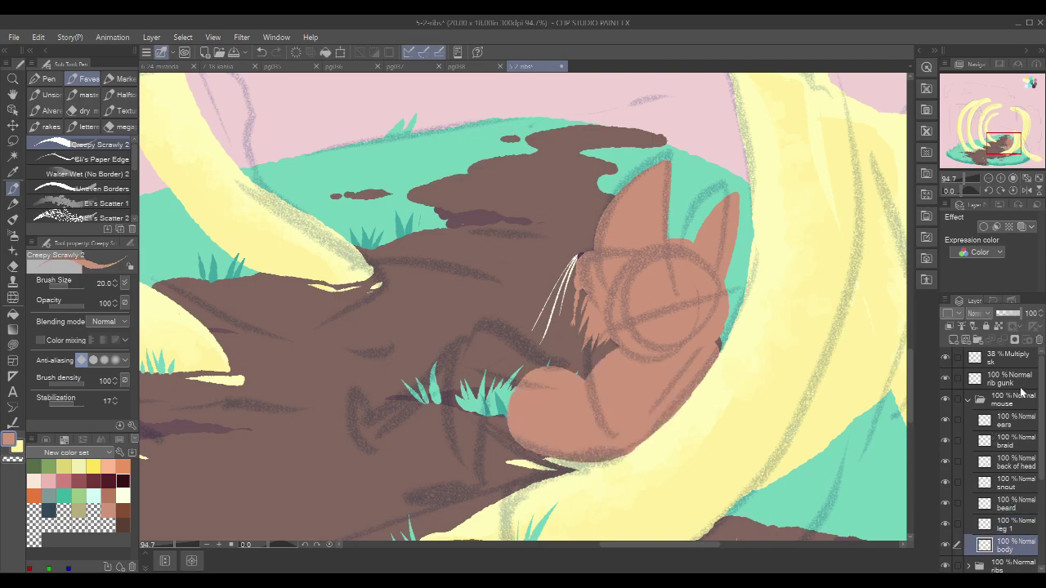
left_click(1011, 316)
left_click(1012, 315)
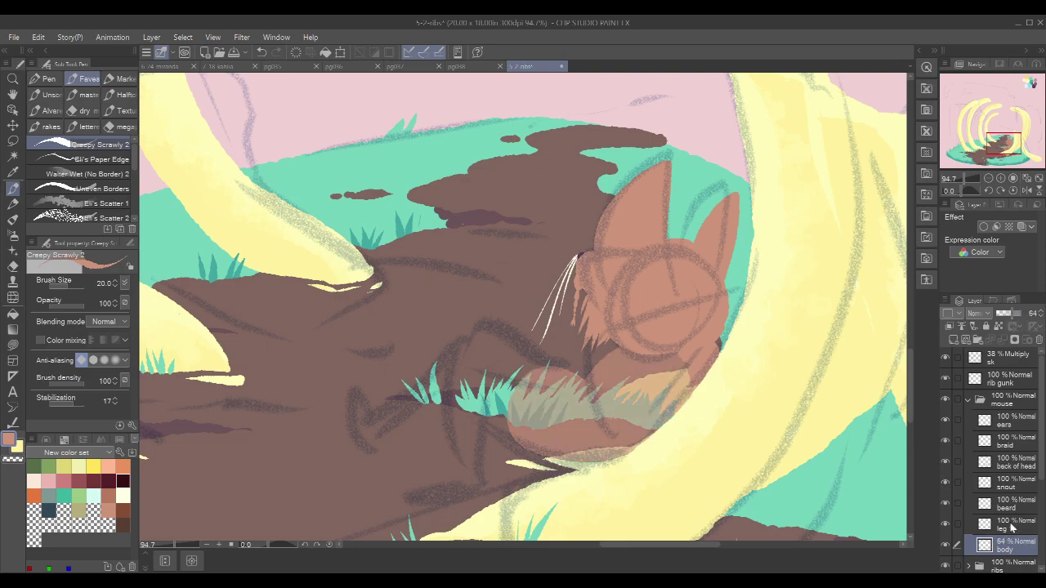
Step: Paint a solid salmon thigh on the leg 1 layer, slanting from the raised knee down to the mouse's hip
left_click(1013, 525)
left_click_drag(670, 351, 747, 325)
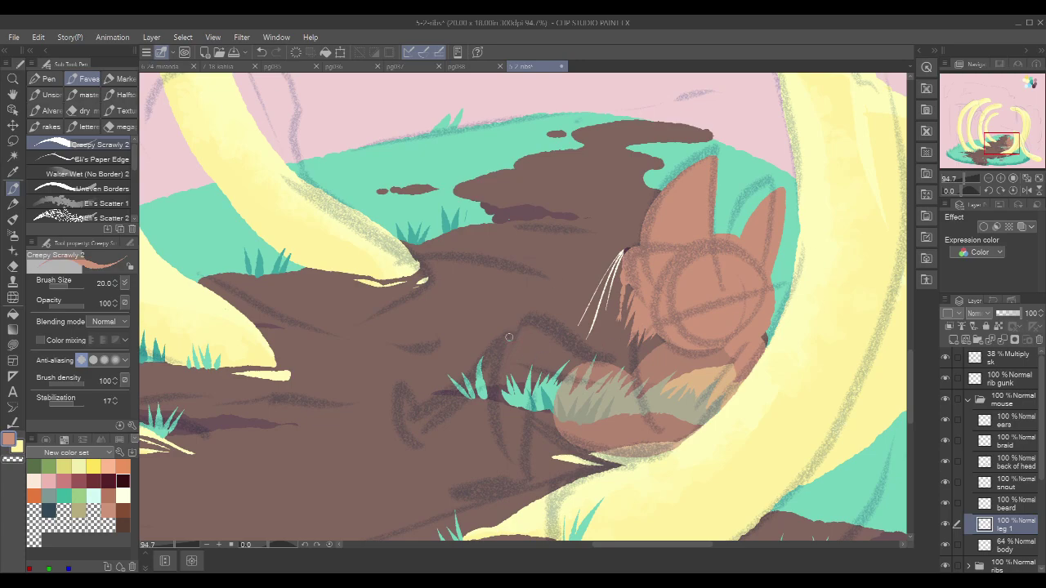
left_click_drag(506, 337, 564, 388)
mouse_move(504, 340)
left_mouse_down()
mouse_move(555, 437)
mouse_move(589, 455)
left_mouse_up()
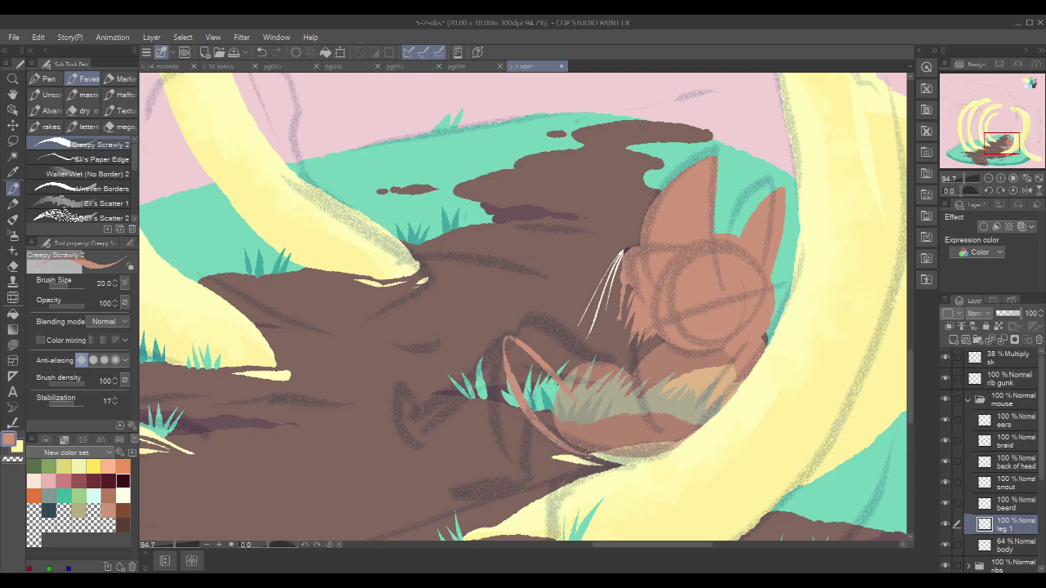
mouse_move(505, 340)
left_mouse_down()
mouse_move(590, 451)
mouse_move(550, 426)
mouse_move(517, 350)
mouse_move(556, 399)
left_mouse_up()
key("ctrl+z")
mouse_move(520, 354)
left_mouse_down()
mouse_move(565, 423)
mouse_move(521, 376)
mouse_move(529, 400)
mouse_move(576, 448)
left_mouse_up()
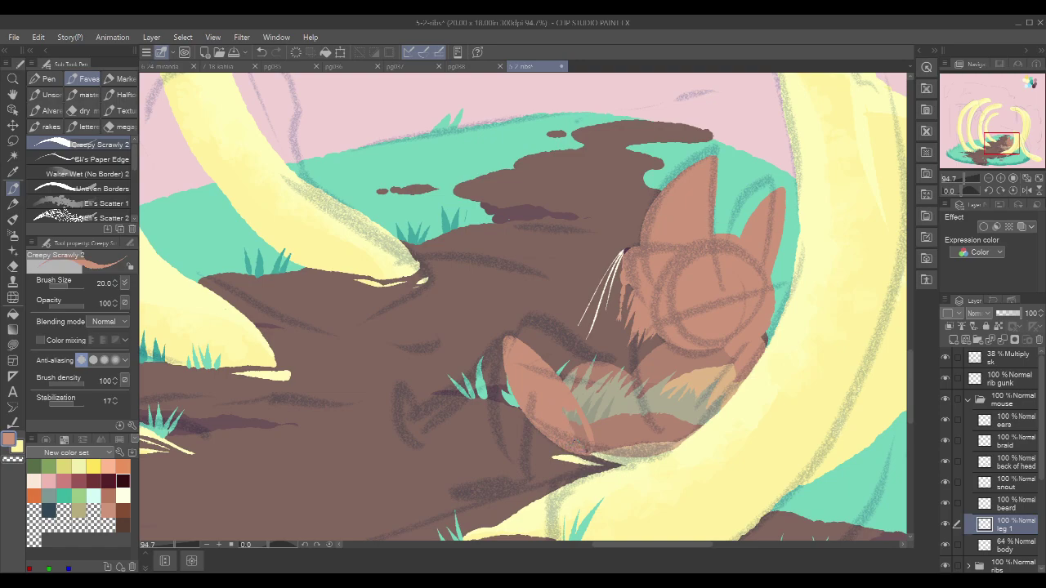
Step: Paint the lower leg from the knee down to a small foot on the leg 1 layer, redoing unsatisfactory strokes
mouse_move(641, 280)
left_mouse_down()
mouse_move(688, 291)
mouse_move(734, 252)
mouse_move(780, 258)
mouse_move(795, 283)
left_mouse_up()
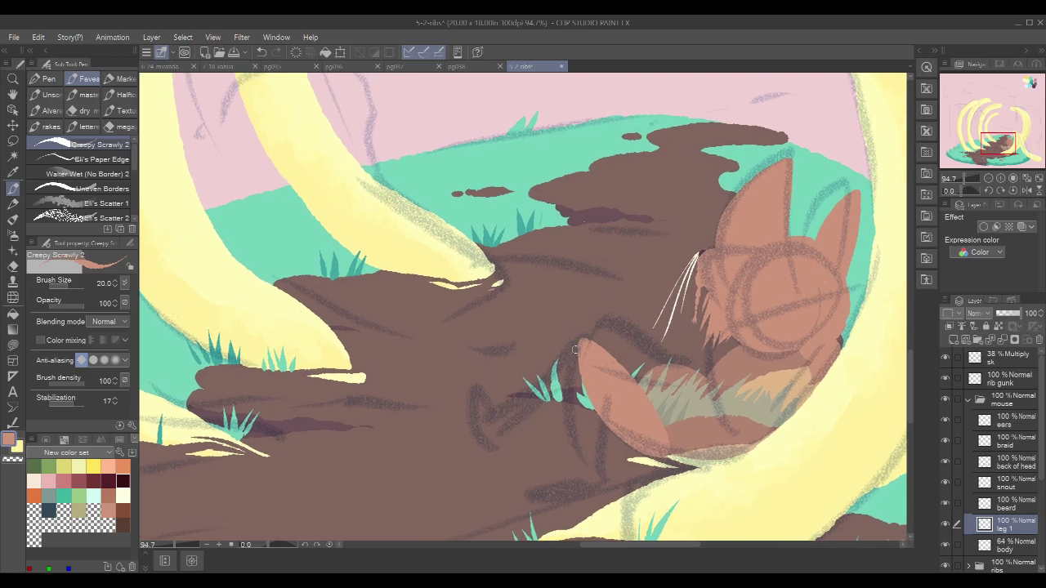
mouse_move(581, 341)
left_mouse_down()
mouse_move(575, 367)
mouse_move(525, 409)
left_mouse_up()
key("ctrl+z")
key("ctrl+z")
left_click_drag(576, 341, 558, 433)
key("ctrl+z")
mouse_move(578, 341)
left_mouse_down()
mouse_move(564, 440)
mouse_move(584, 393)
mouse_move(566, 444)
left_mouse_up()
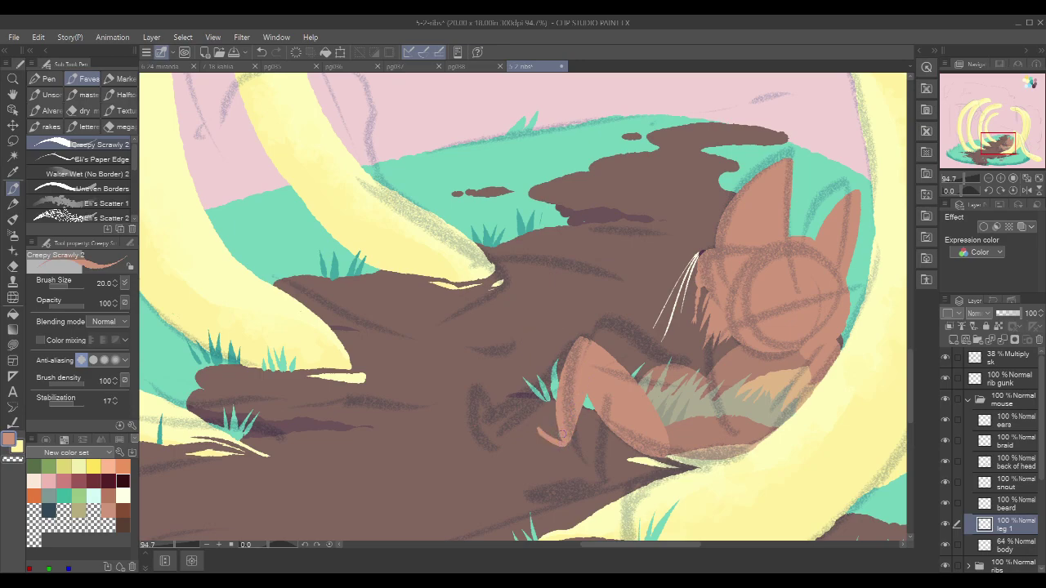
mouse_move(540, 431)
left_mouse_down()
mouse_move(563, 424)
mouse_move(543, 434)
mouse_move(554, 425)
left_mouse_up()
key("ctrl+z")
key("ctrl+z")
Step: Add a layer named leg 2 beneath the body layer
left_click_drag(836, 248, 769, 266)
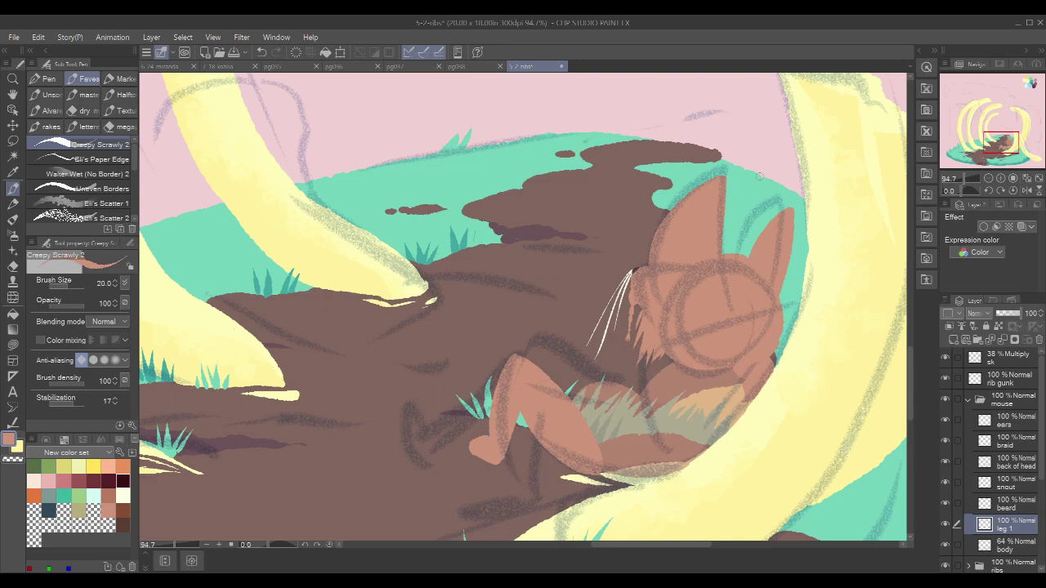
scroll(1043, 473, "down", 1)
key("ctrl+shift+n")
left_click_drag(1007, 531, 1012, 555)
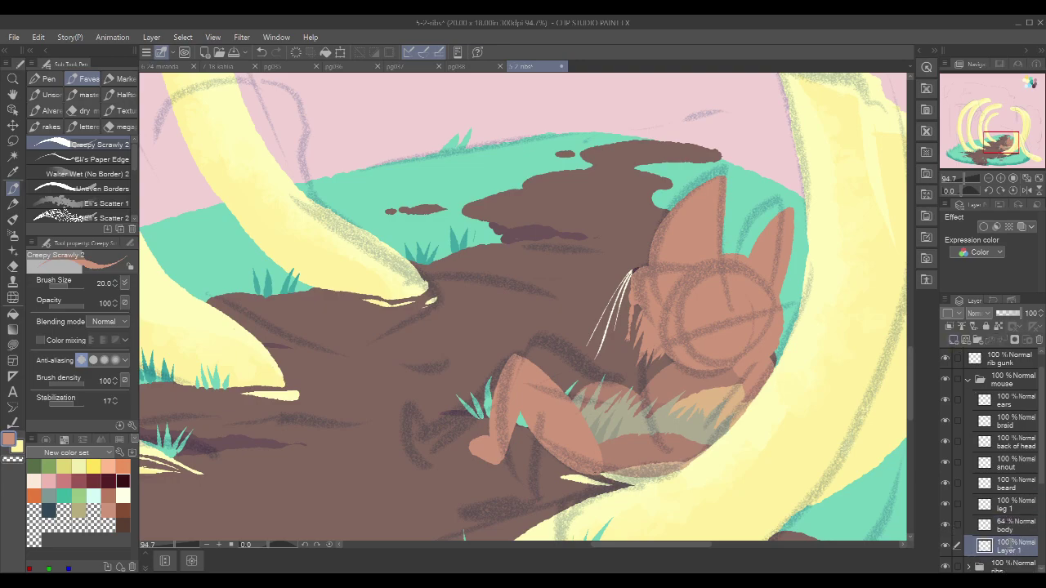
double_click(1013, 546)
type("leg 2")
key("Return")
Step: Check the whole composition mirrored horizontally, restore the normal orientation and return to the mouse's legs
scroll(743, 258, "down", 6)
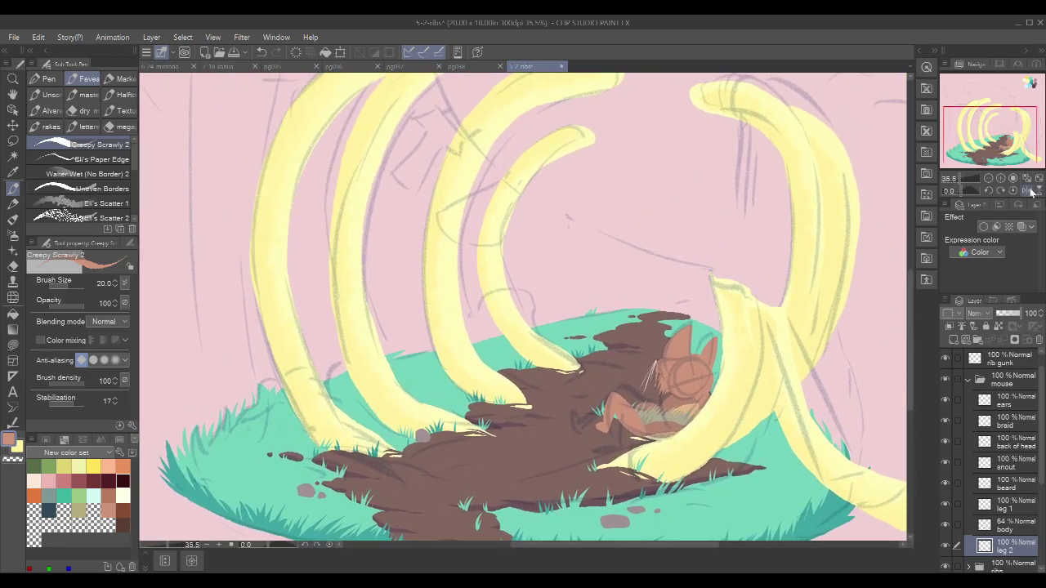
left_click(1027, 190)
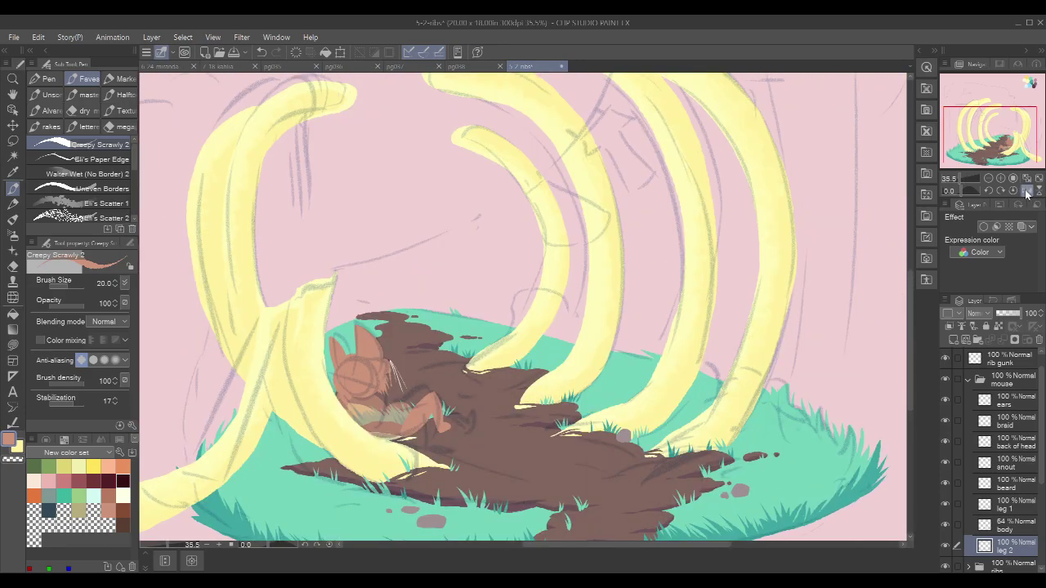
left_click(1027, 190)
scroll(685, 342, "up", 5)
scroll(684, 341, "up", 2)
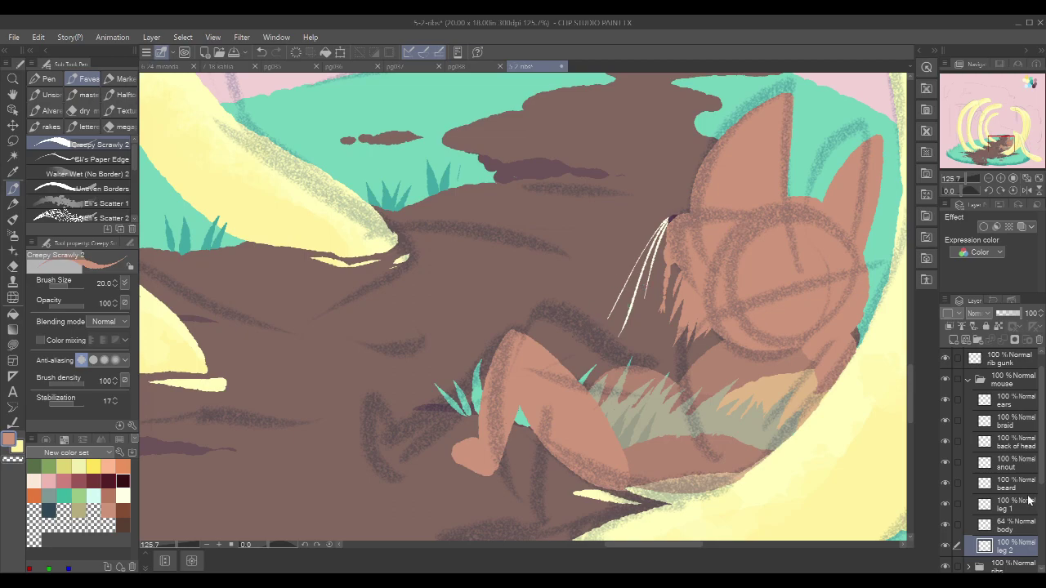
Step: Lasso around the bent leg, narrow the selection to the blades on the above grass grass layer, invert it and make leg 2 the active layer
left_click_drag(1043, 472, 1042, 519)
key("m")
mouse_move(615, 343)
left_mouse_down()
mouse_move(585, 392)
mouse_move(454, 472)
mouse_move(601, 292)
left_mouse_up()
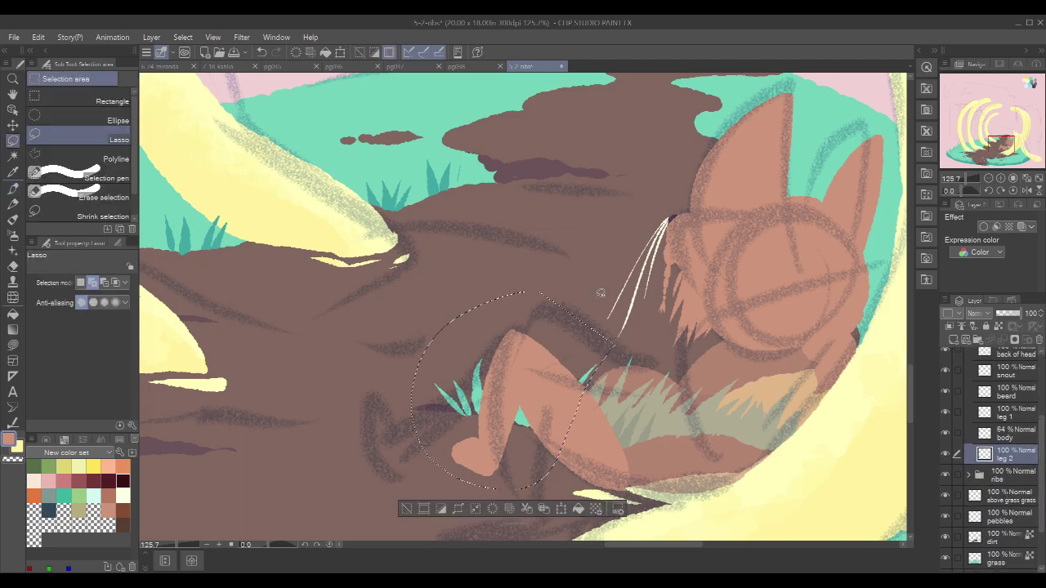
left_click(1023, 498)
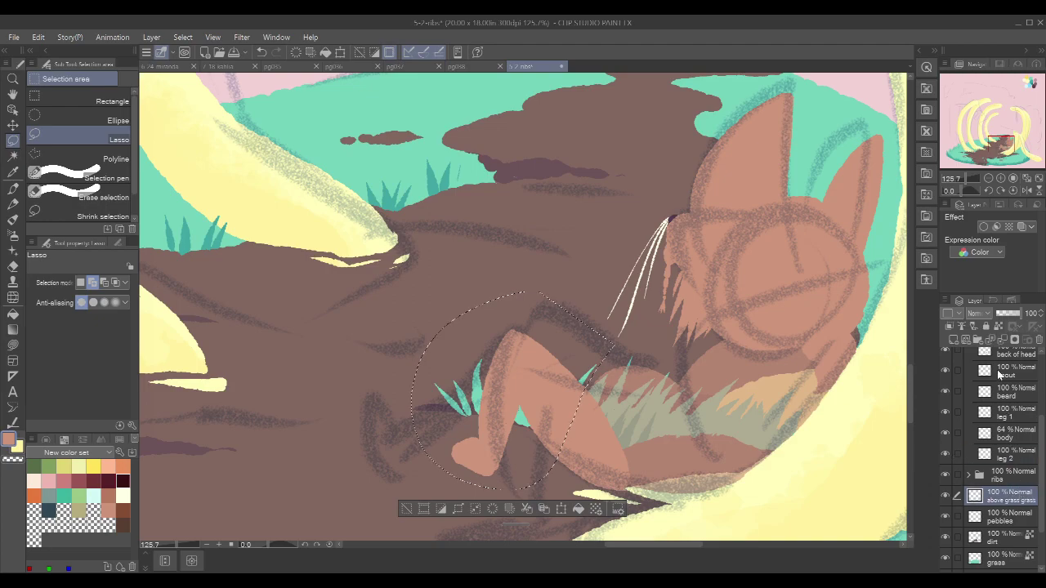
key("F1")
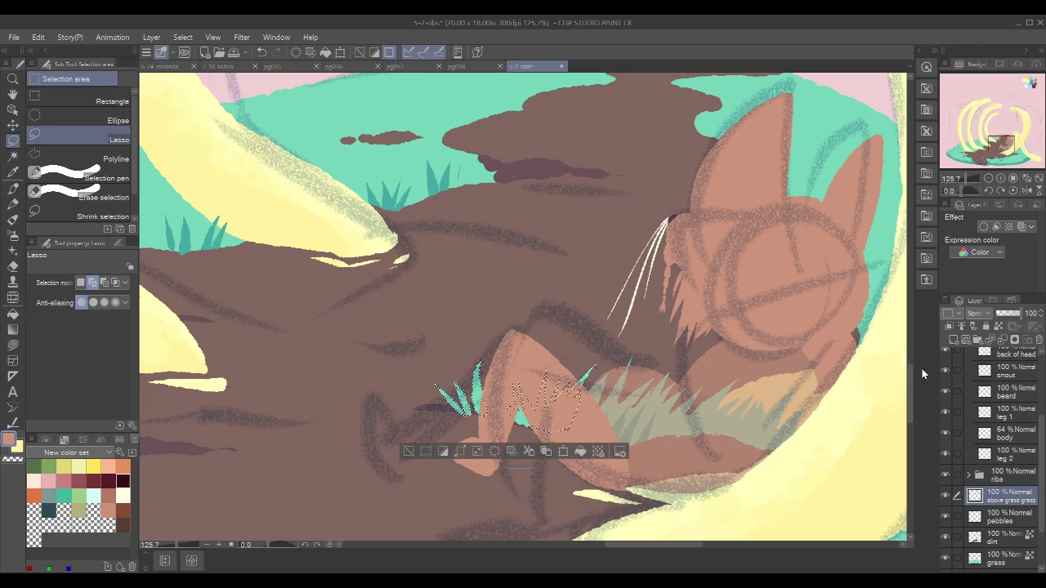
key("ctrl+shift+i")
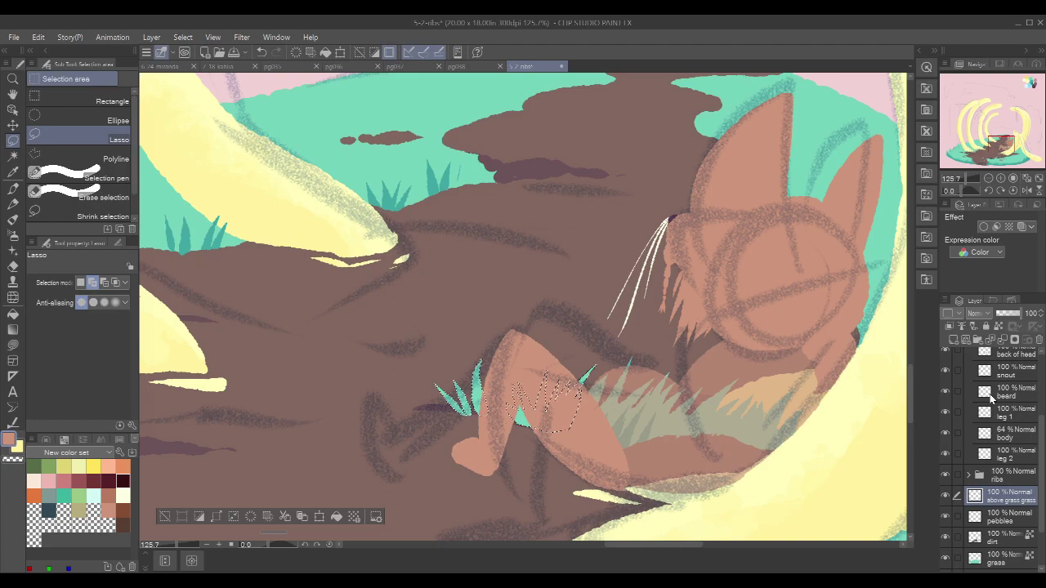
left_click(1021, 454)
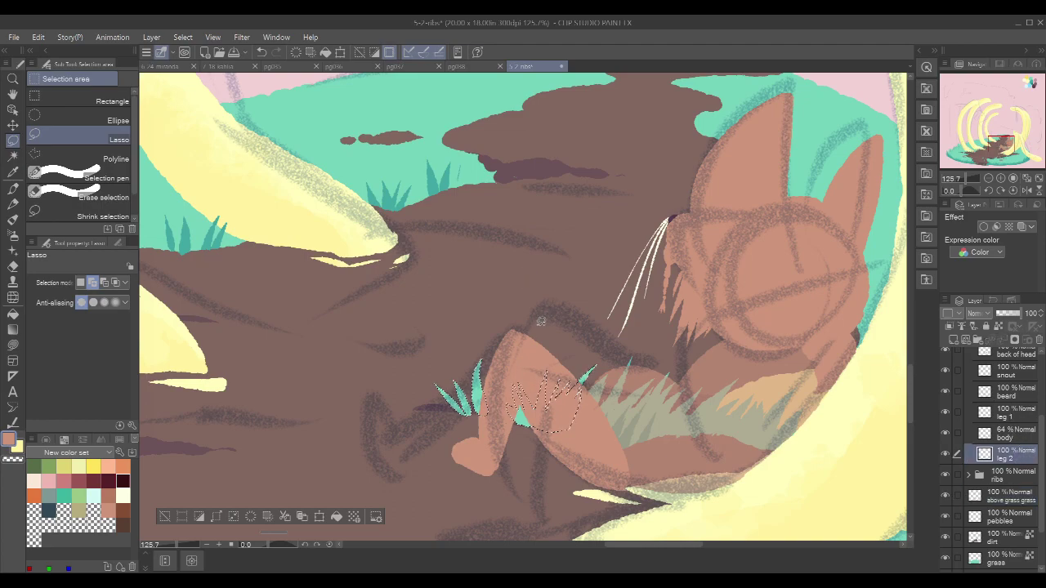
Step: Paint the outstretched second leg with its upturned foot on the leg 2 layer, around the grass blades, redoing unsatisfactory strokes
key("p")
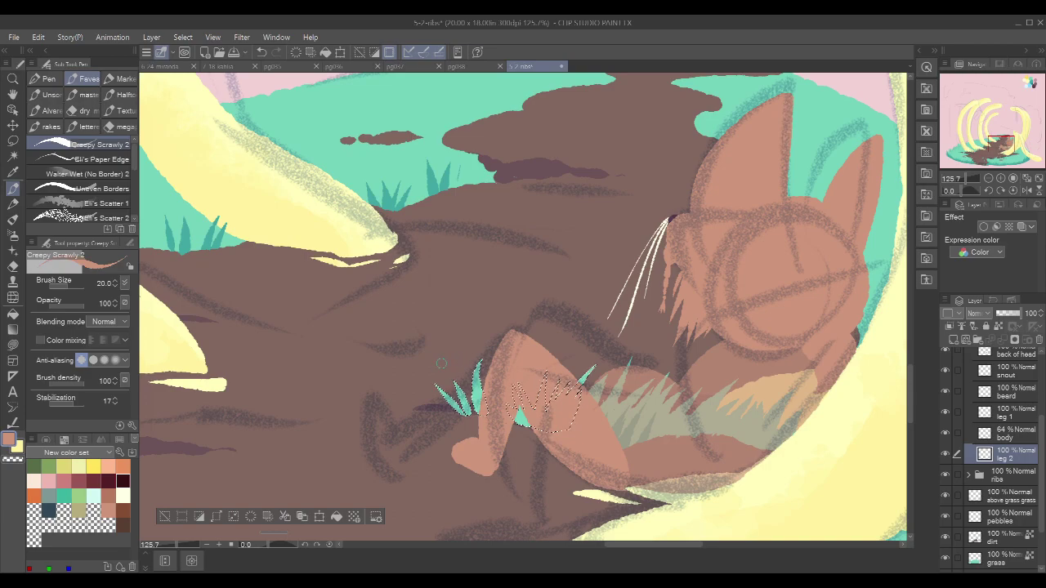
left_click_drag(455, 368, 488, 368)
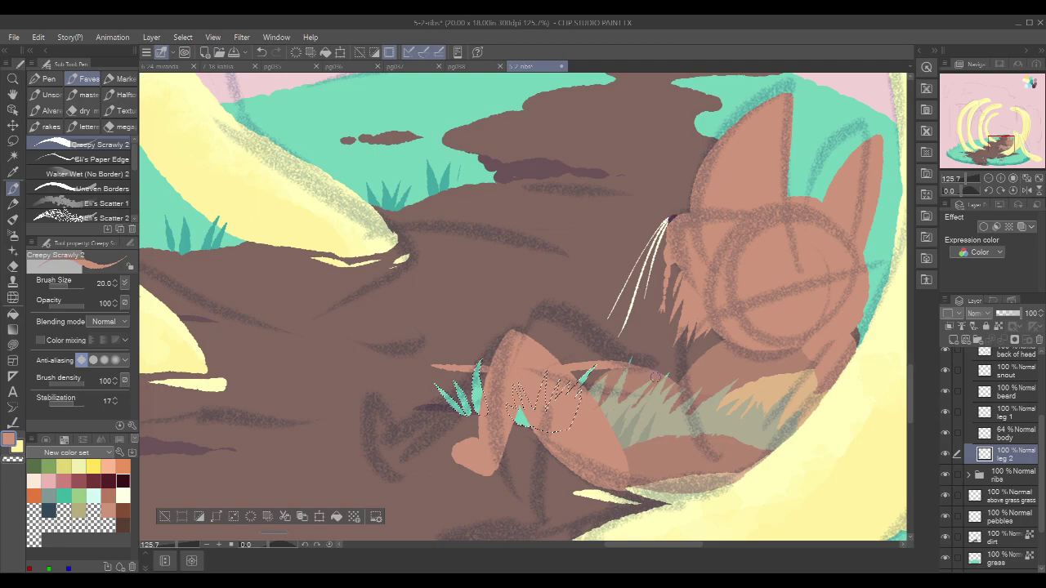
mouse_move(438, 368)
left_mouse_down()
mouse_move(428, 345)
mouse_move(432, 382)
mouse_move(423, 340)
left_mouse_up()
mouse_move(423, 340)
left_mouse_down()
mouse_move(412, 342)
mouse_move(414, 358)
mouse_move(428, 342)
mouse_move(417, 338)
mouse_move(421, 372)
mouse_move(470, 394)
left_mouse_up()
key("ctrl+z")
key("ctrl+z")
key("ctrl+z")
left_click_drag(417, 365, 469, 394)
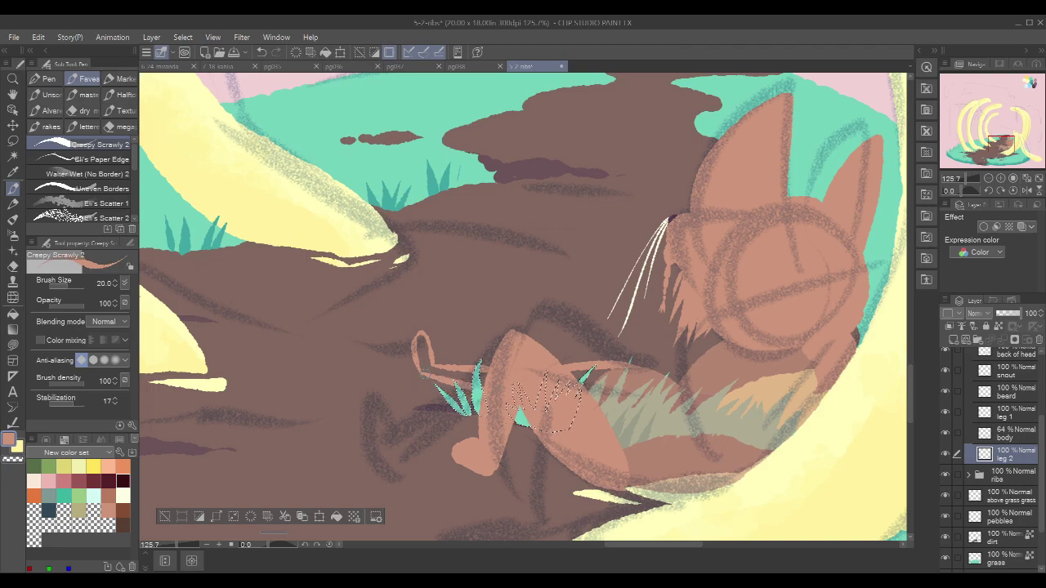
mouse_move(409, 338)
left_mouse_down()
mouse_move(440, 366)
mouse_move(425, 368)
mouse_move(470, 377)
left_mouse_up()
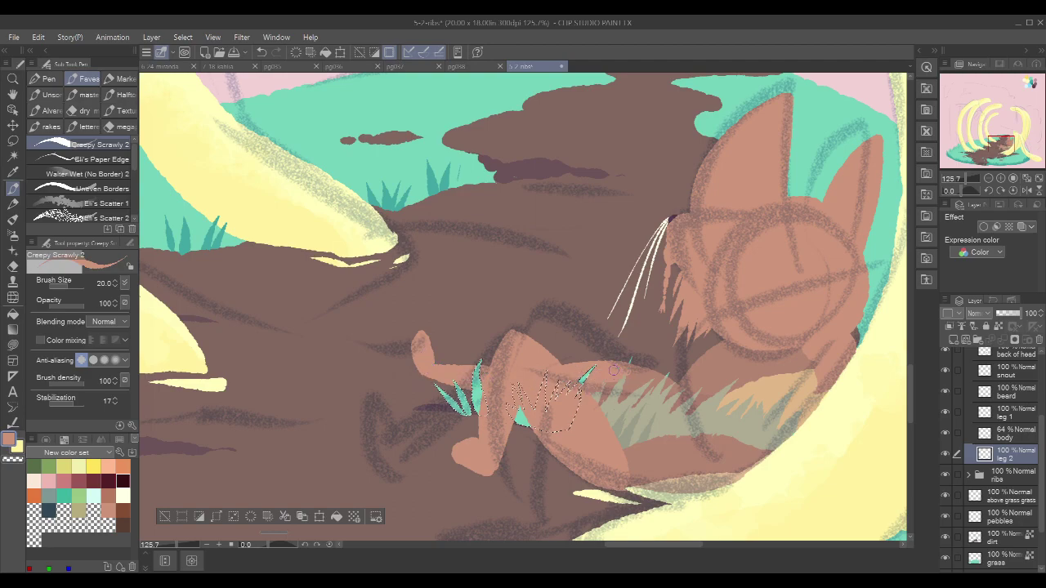
Step: Restore the body layer to 100% opacity, clear the selection and paint over the stray grass blade on the thigh on the leg 2 layer
left_click(1016, 435)
left_click_drag(1018, 315, 1039, 317)
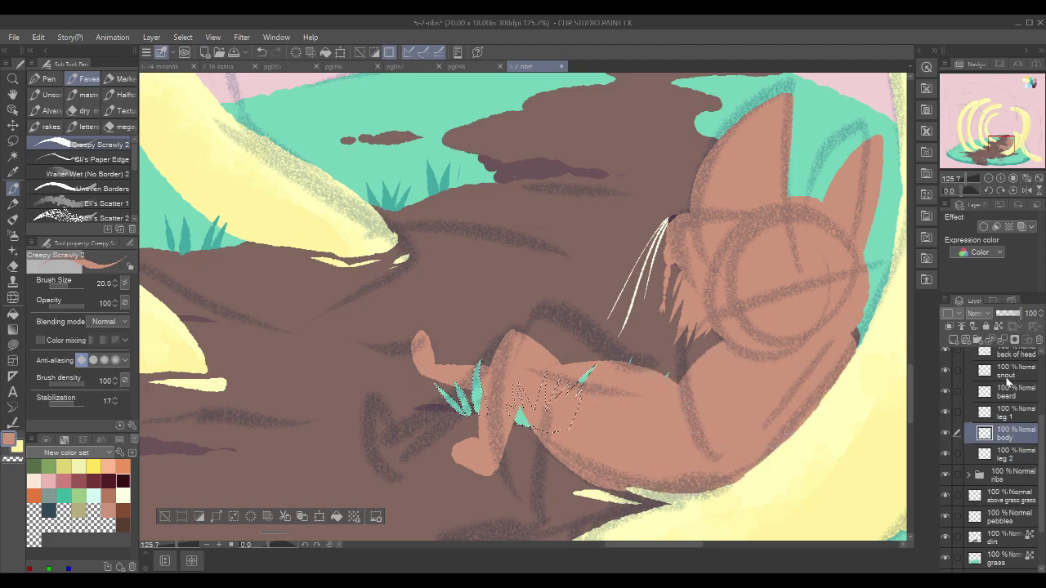
key("ctrl+d")
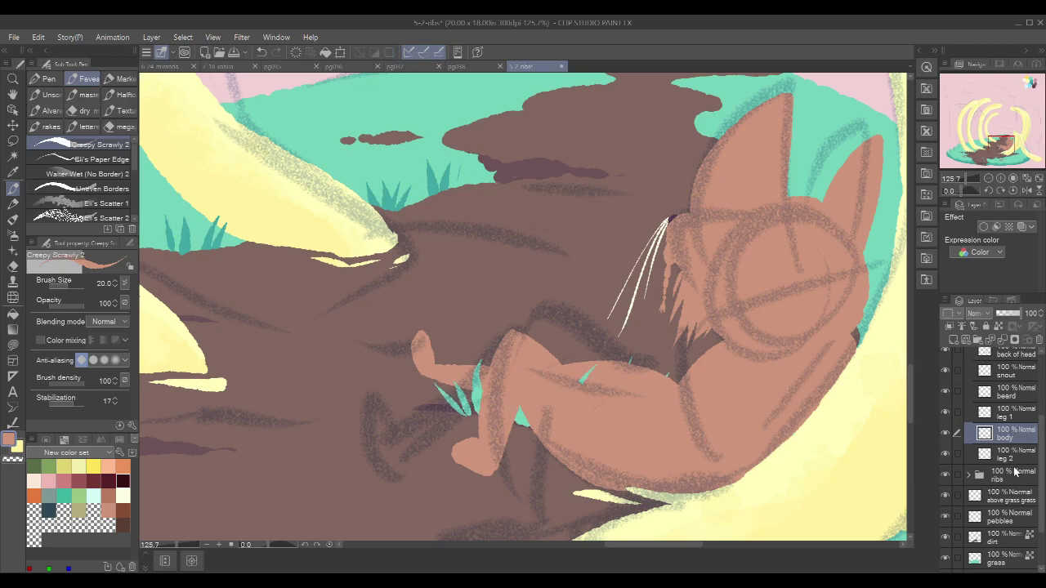
left_click(1011, 455)
left_click_drag(596, 367, 589, 374)
Step: Try to move the mouse's head layers, from ears through beard, slightly toward the front rib
scroll(803, 277, "down", 6)
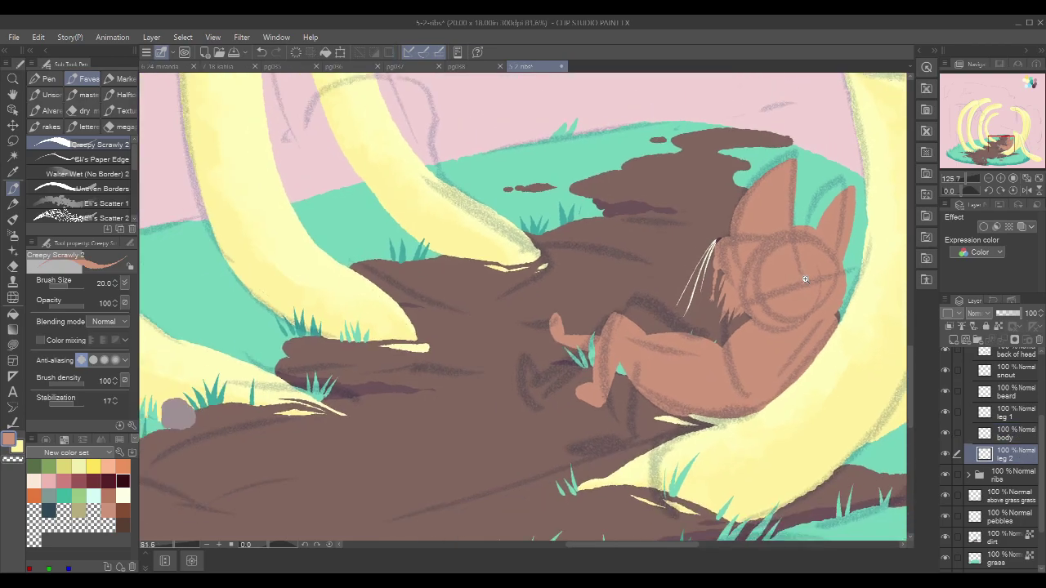
left_click_drag(861, 237, 758, 325)
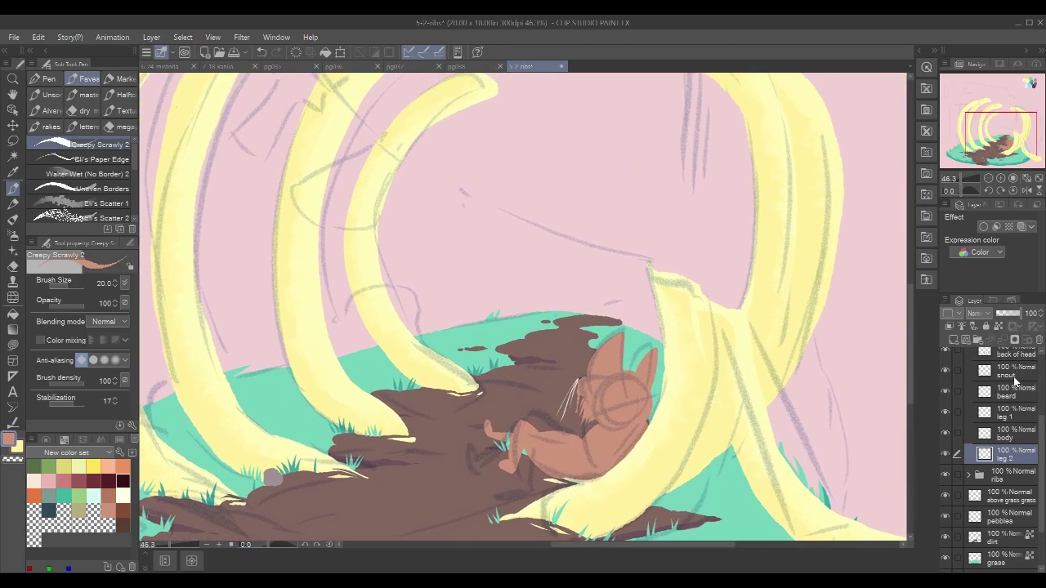
scroll(1044, 417, "up", 2)
scroll(1044, 413, "up", 2)
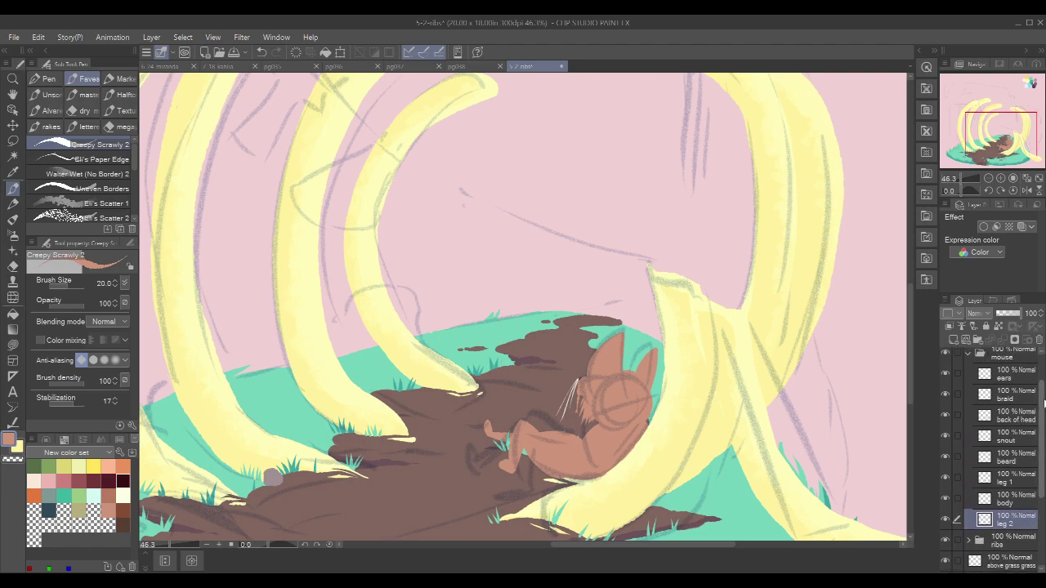
left_click(1028, 381)
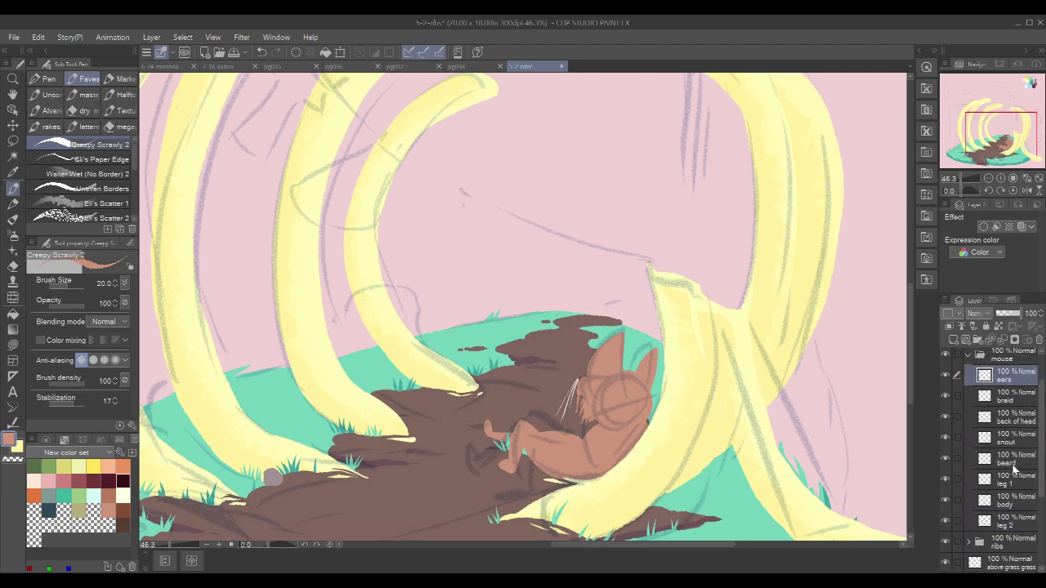
left_click(1013, 464, "shift")
key("ctrl+t")
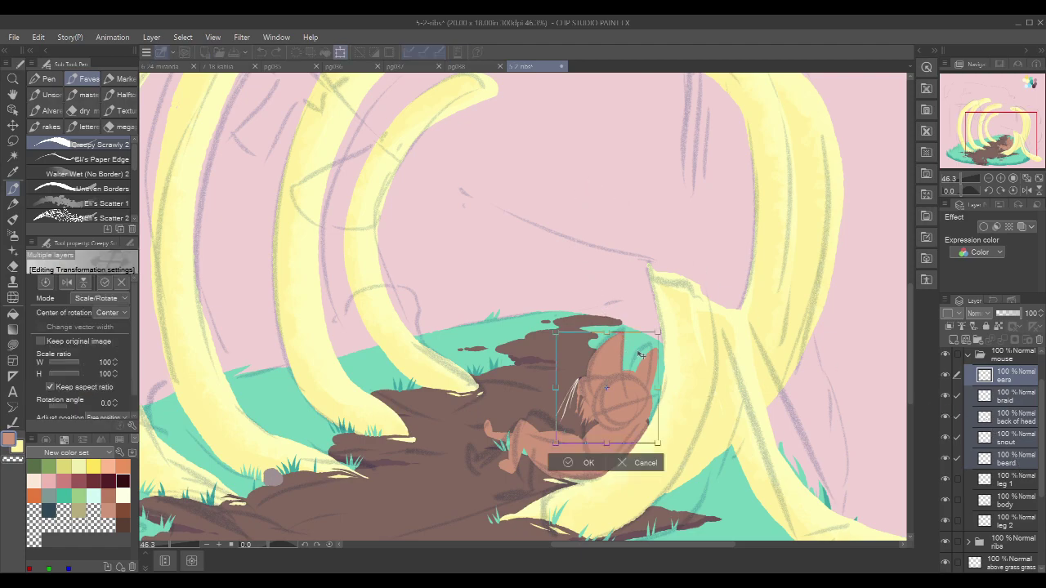
mouse_move(640, 355)
left_mouse_down()
mouse_move(641, 317)
mouse_move(647, 350)
left_mouse_up()
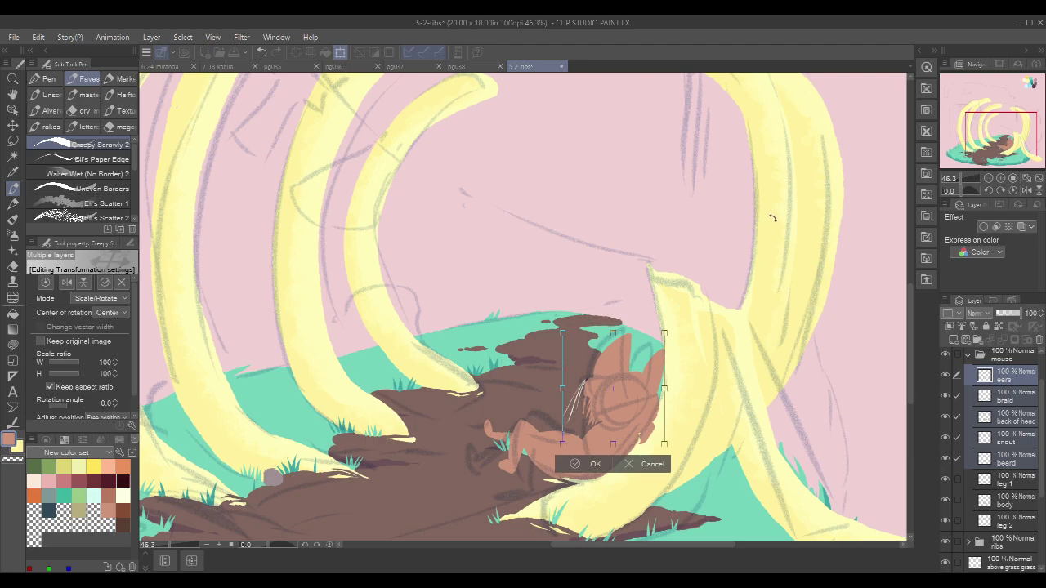
key("Return")
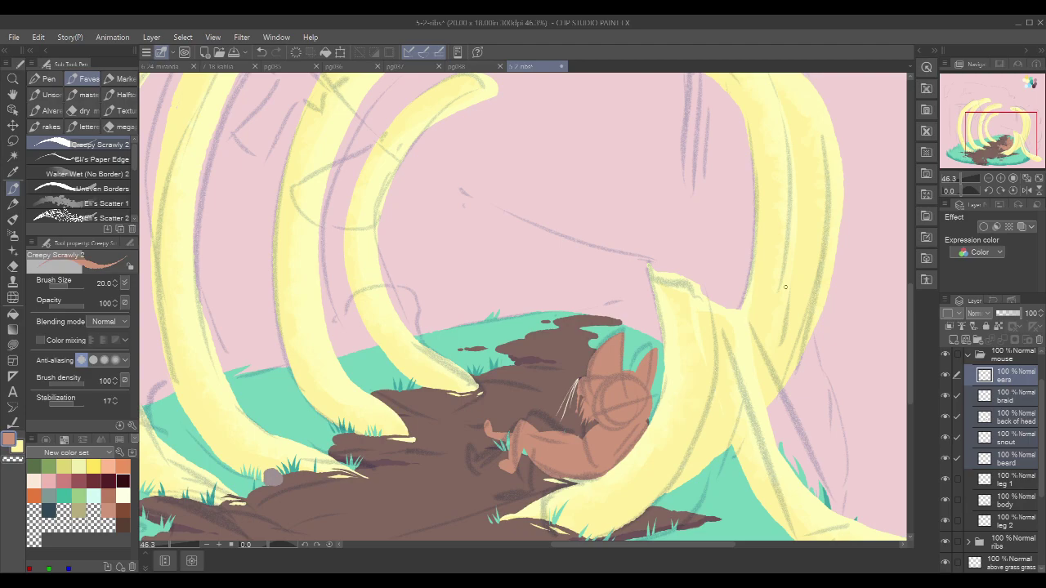
Step: Move the whole mouse folder slightly right so the figure leans against the front rib
left_click(945, 354)
left_click(945, 354)
left_click(1021, 358)
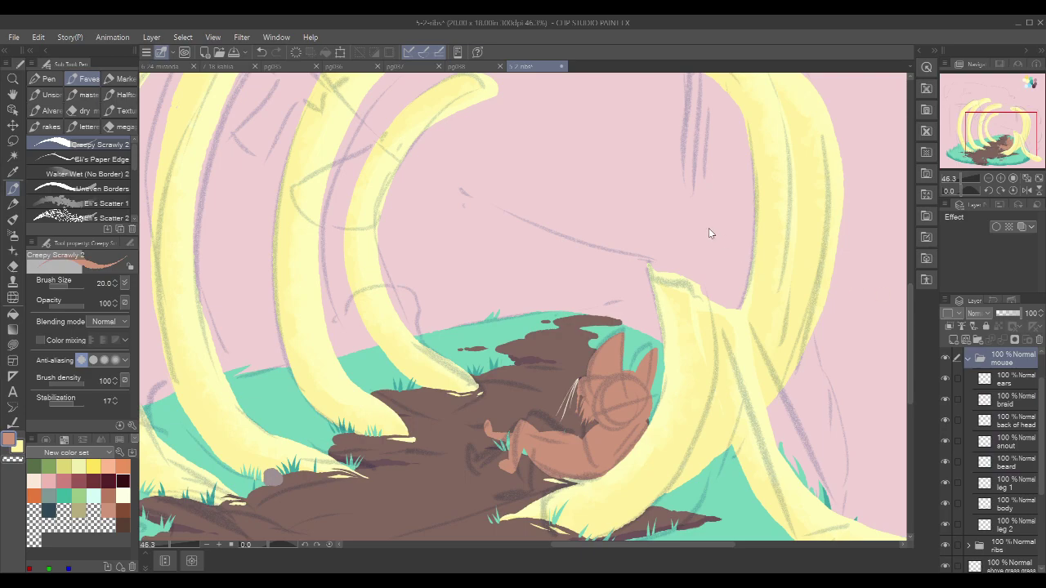
key("ctrl+t")
mouse_move(656, 384)
left_mouse_down()
mouse_move(658, 357)
mouse_move(661, 371)
left_mouse_up()
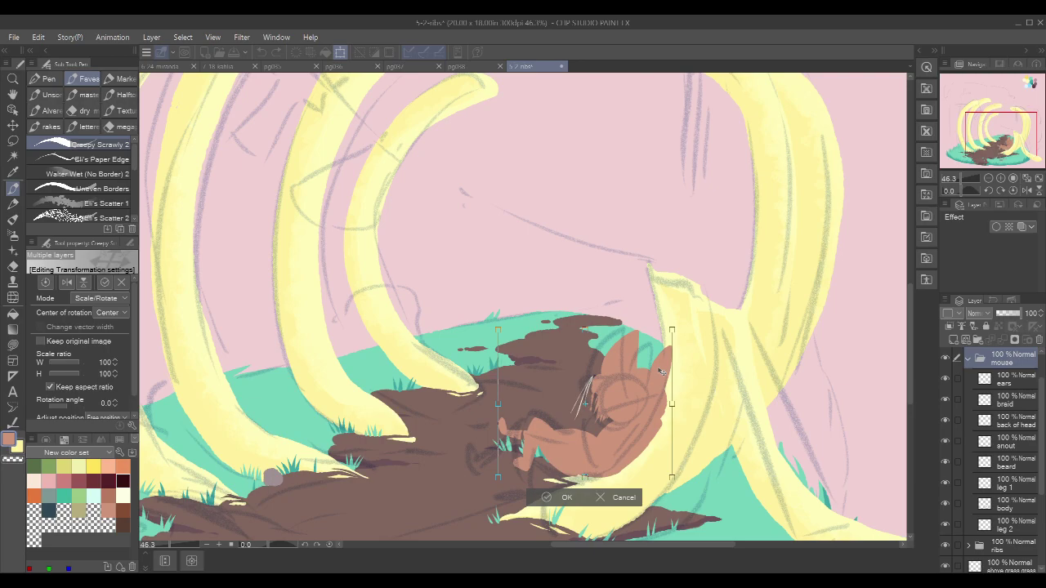
left_click(578, 496)
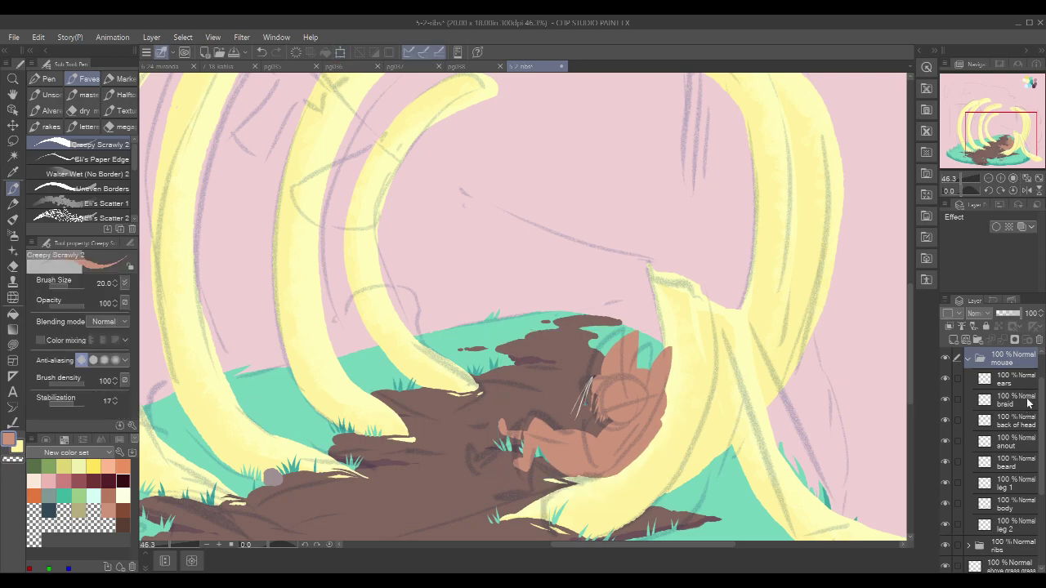
Step: Add a layer mask to the mouse folder and mask out the front rib's shape, using a selection made from the front layer
left_click(1015, 339)
left_click_drag(1042, 396, 1043, 462)
left_click(968, 458)
left_click(1015, 452)
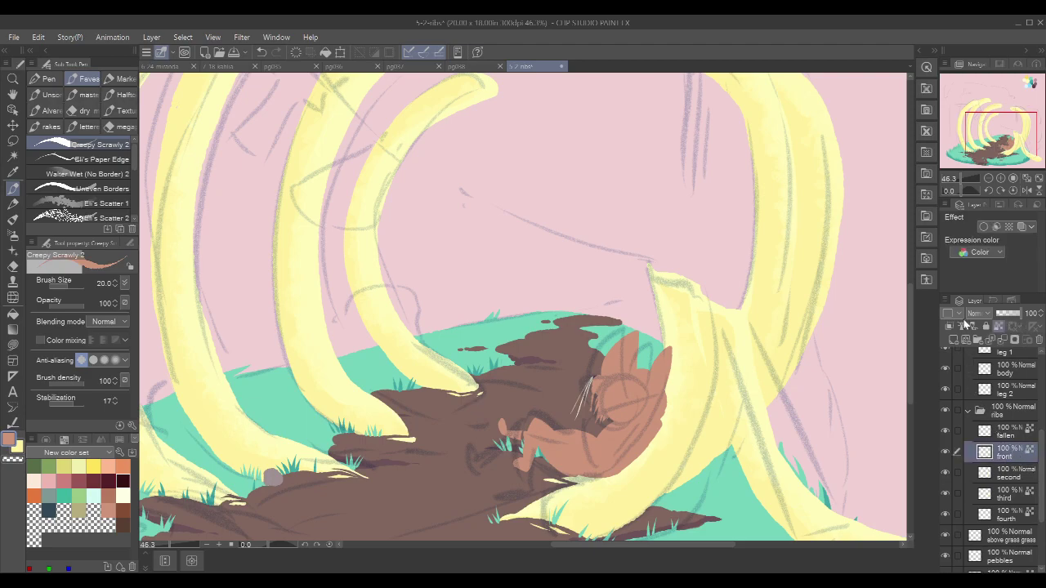
left_click(984, 451, "ctrl")
left_click_drag(1042, 463, 1043, 387)
left_click(1005, 400)
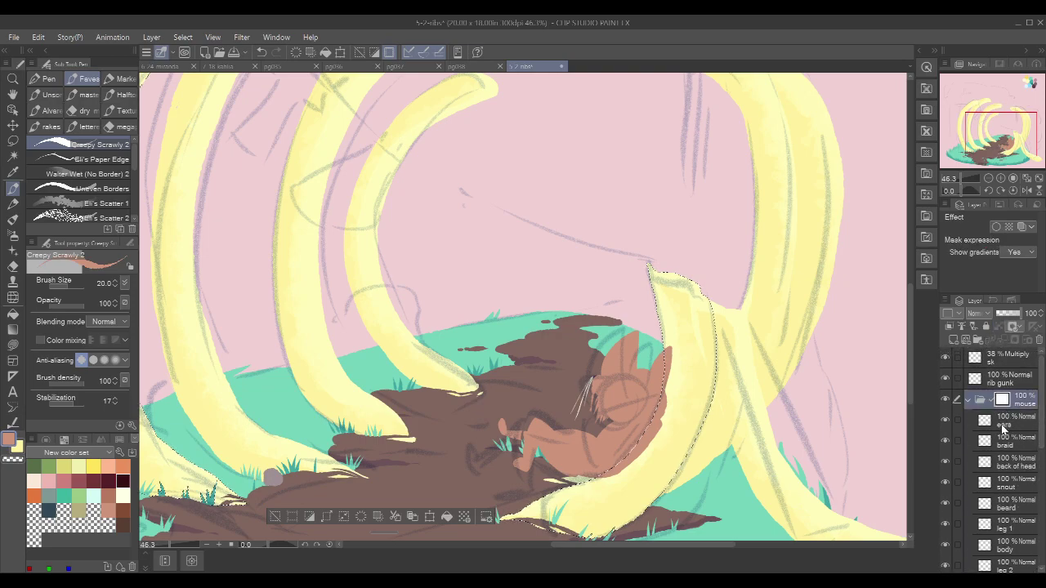
key("Delete")
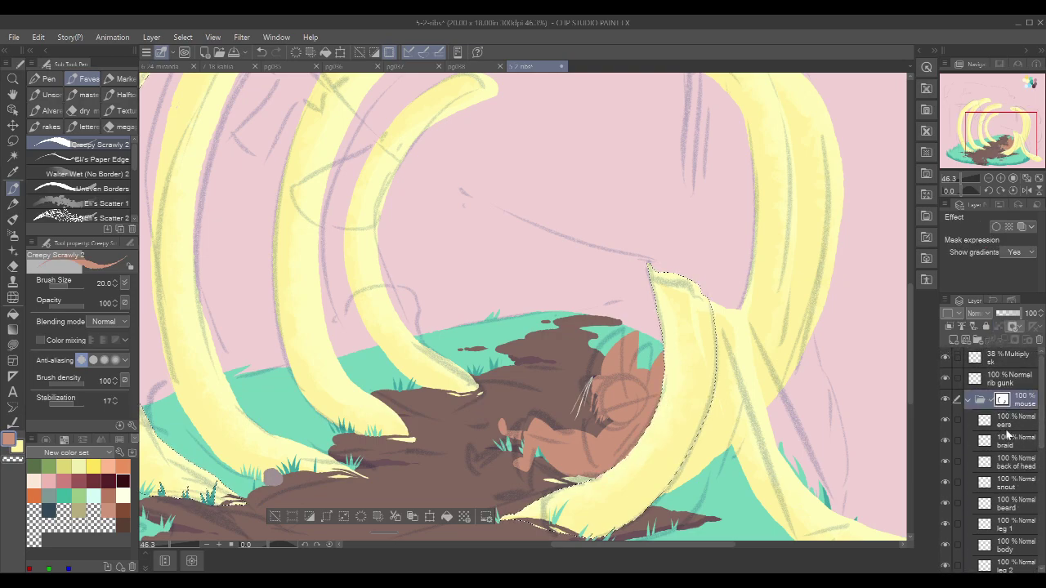
key("ctrl+d")
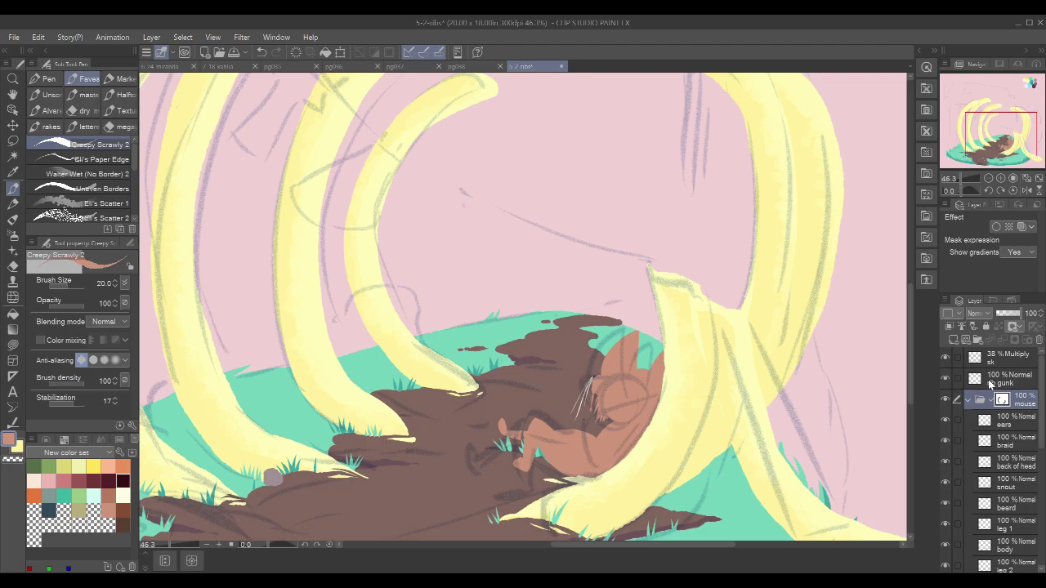
Step: Sketch a small downward pencil arrow above the tip of the right-hand rib and undo it
scroll(825, 430, "down", 2)
scroll(826, 427, "up", 1)
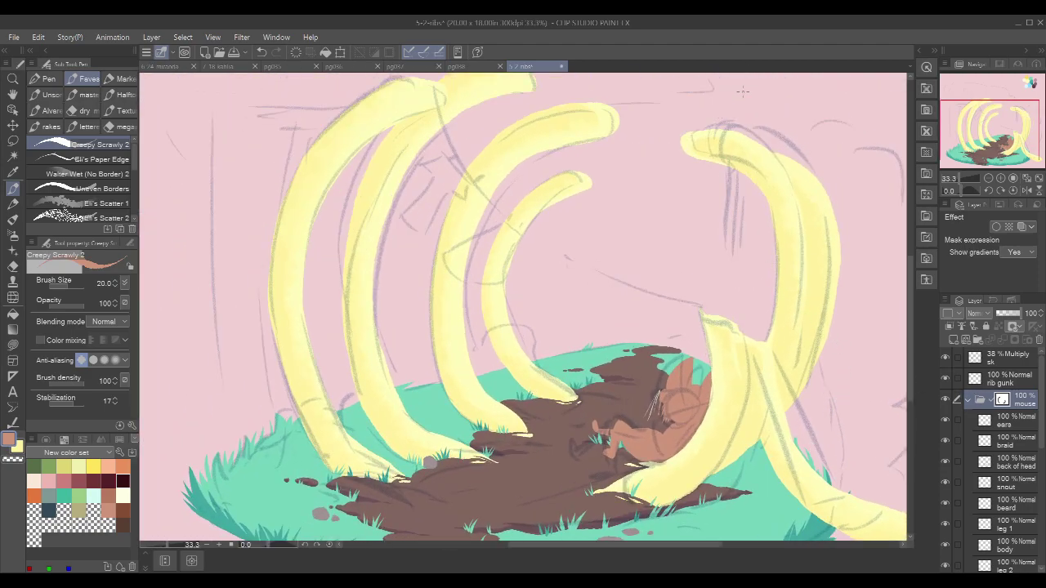
key("p")
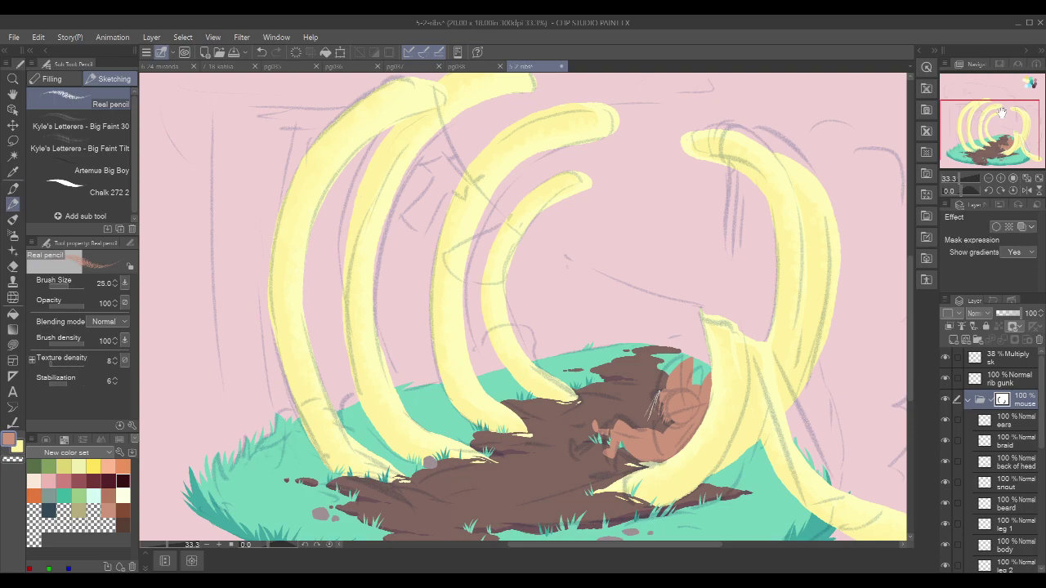
left_click(1013, 420)
left_click_drag(745, 84, 742, 120)
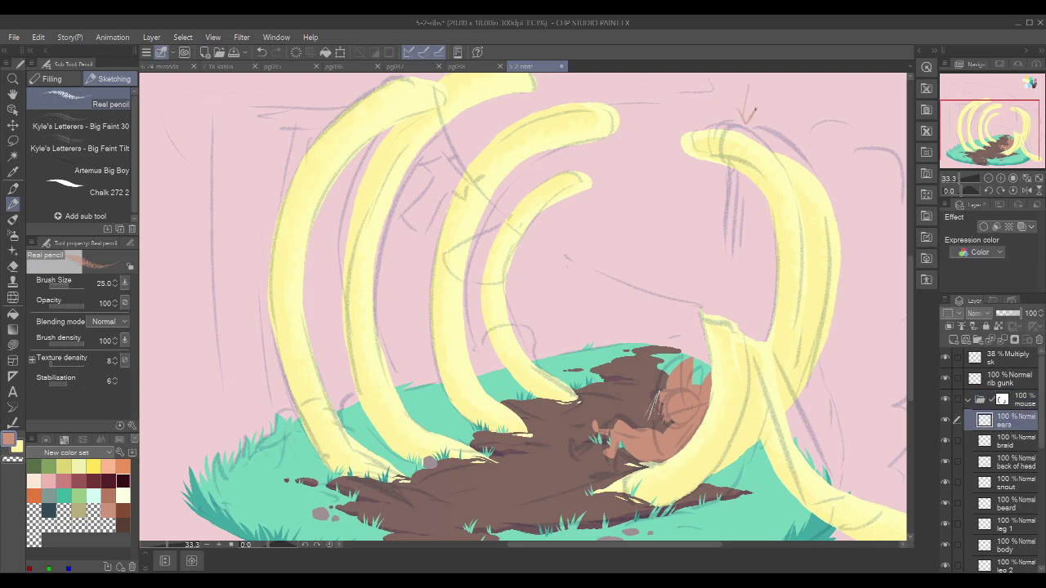
key("ctrl+z")
key("ctrl+z")
left_click_drag(845, 238, 774, 249)
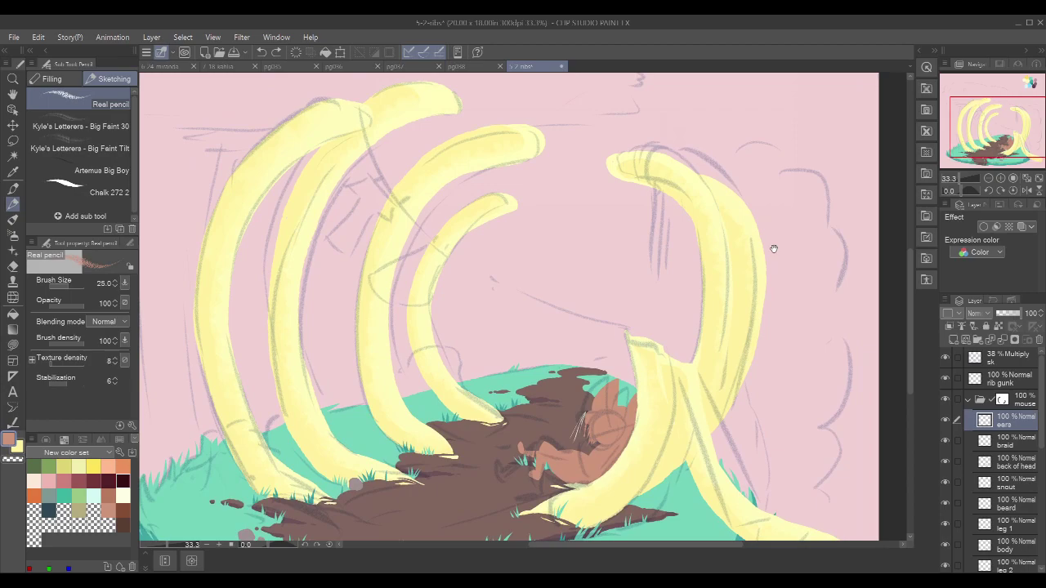
Step: Add a layer named arm 1 above the ears layer and move it out of the mouse folder, directly above it
left_click(953, 339)
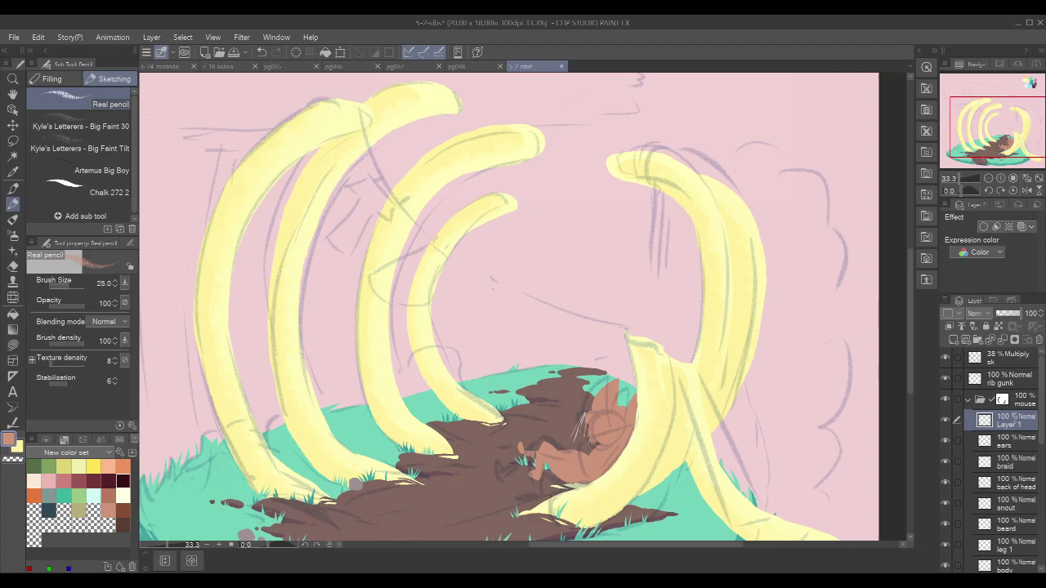
double_click(1013, 422)
type("arm 1")
key("Return")
left_click_drag(627, 451, 641, 438)
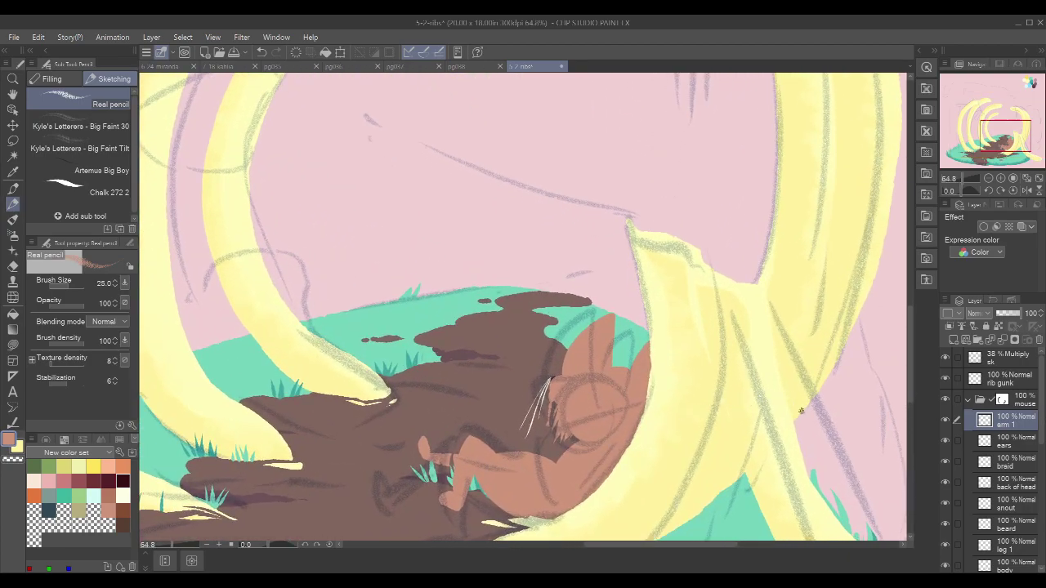
left_click_drag(802, 417, 817, 407)
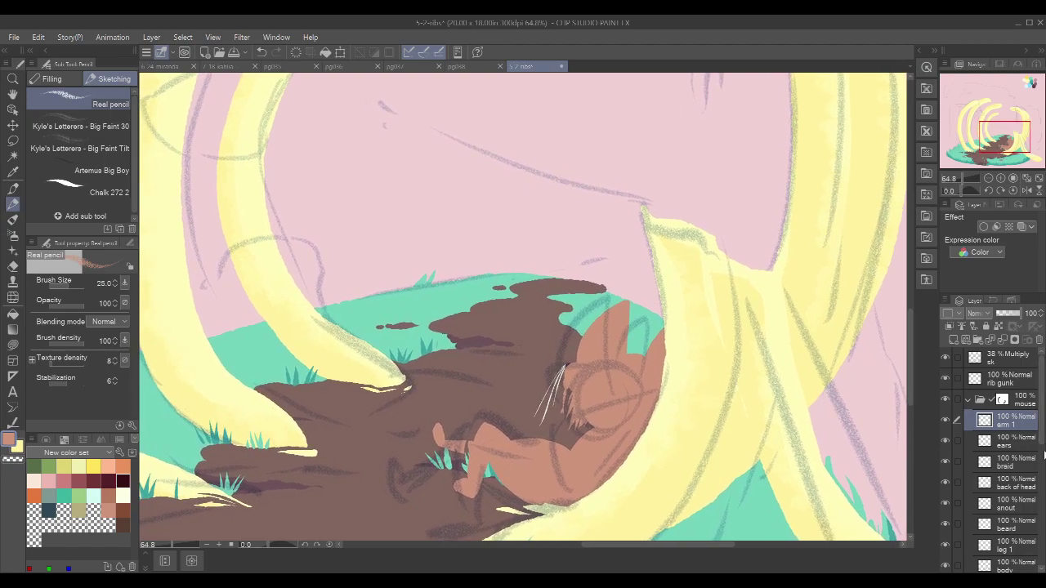
scroll(1042, 441, "down", 1)
left_click_drag(1042, 439, 1042, 441)
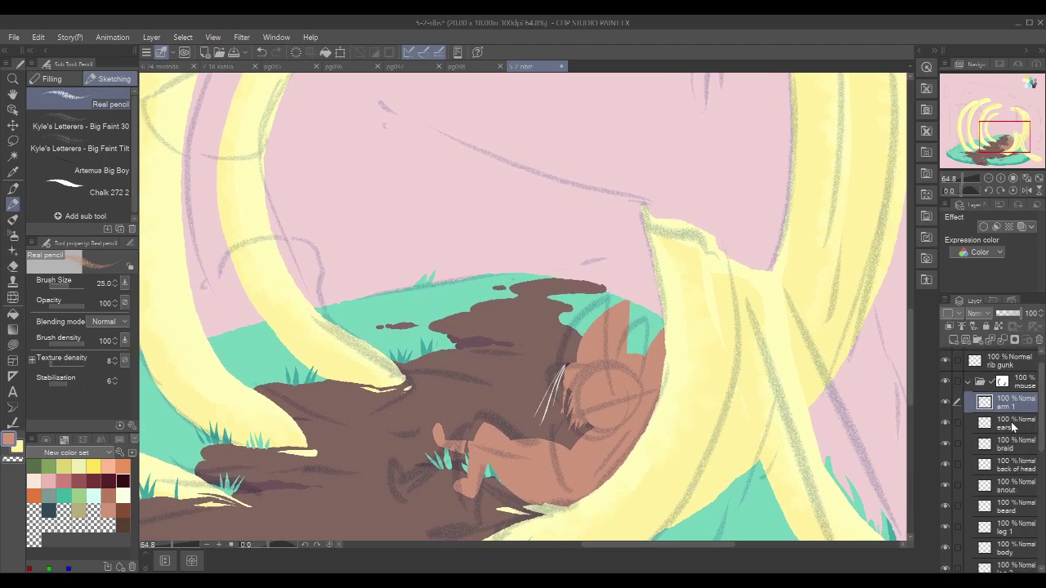
left_click_drag(1015, 409, 1018, 378)
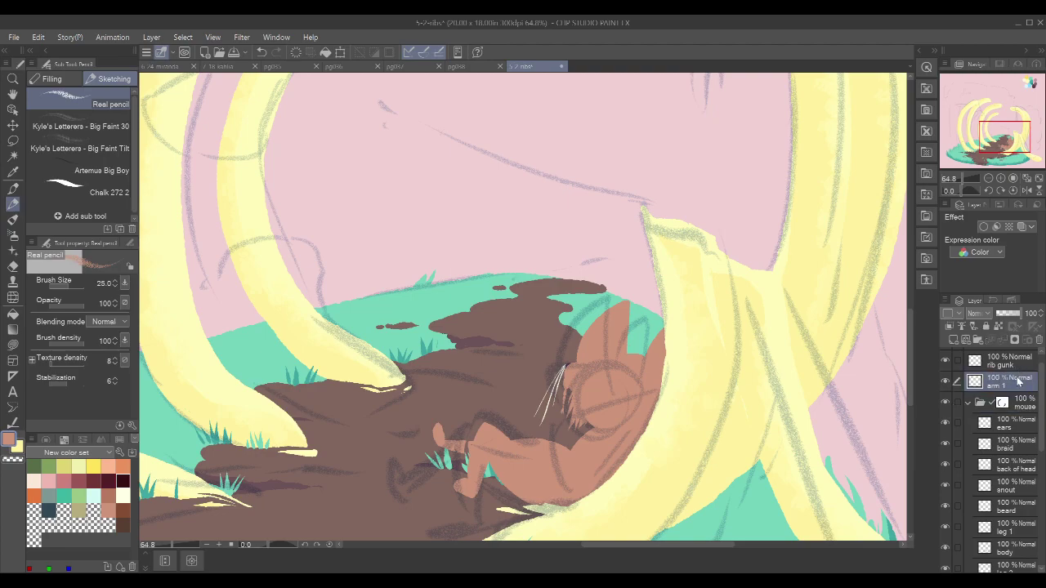
Step: Lower the mouse folder's opacity to 77% and make arm 1 the active layer
left_click(985, 406)
left_click(1009, 315)
left_click(1017, 316)
left_click(1015, 382)
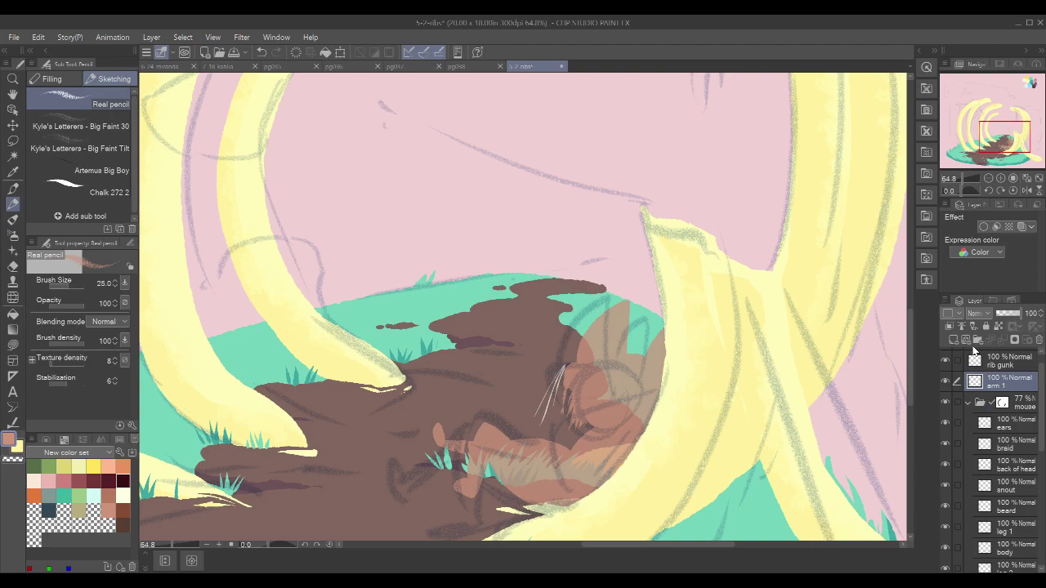
Step: Paint the arm shape over the lower head on the arm 1 layer and move that layer back into the mouse folder
key("p")
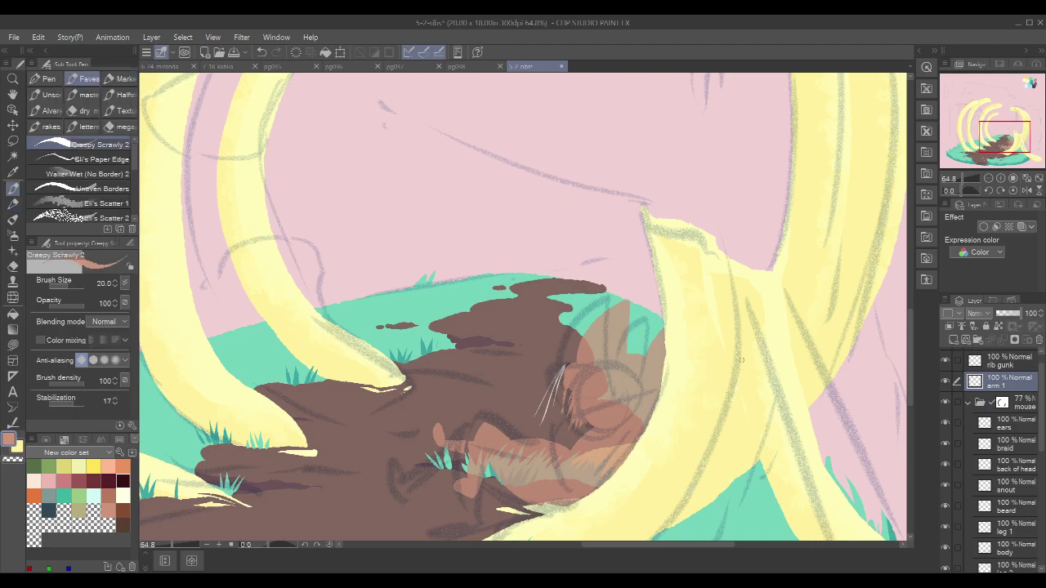
scroll(628, 332, "down", 1)
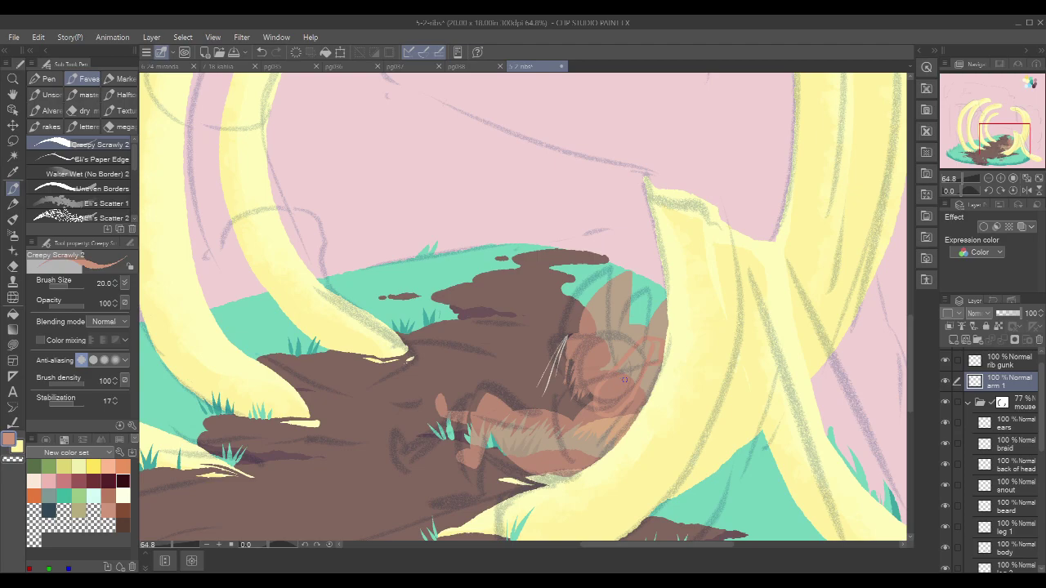
key("g")
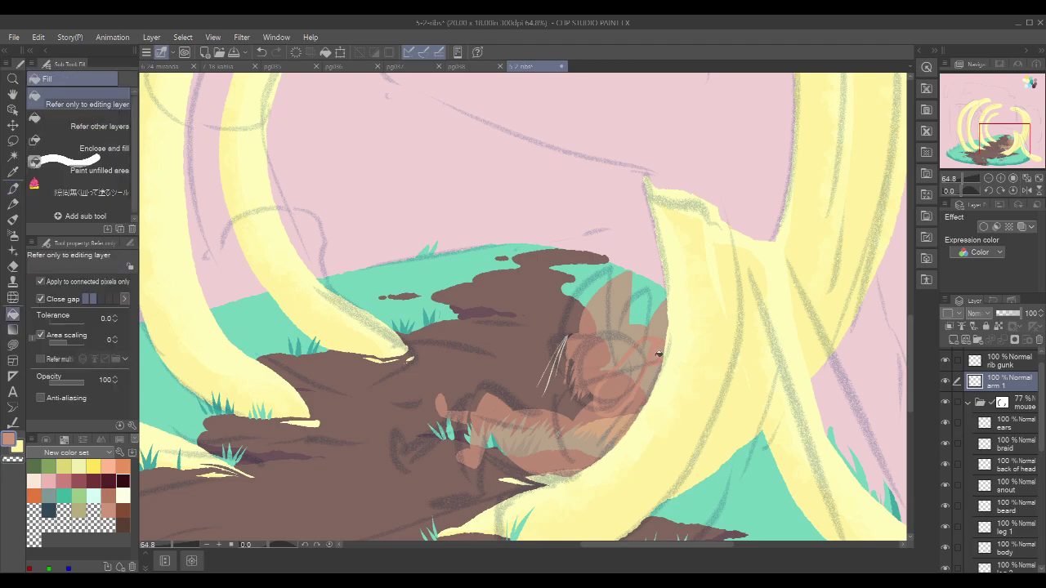
key("p")
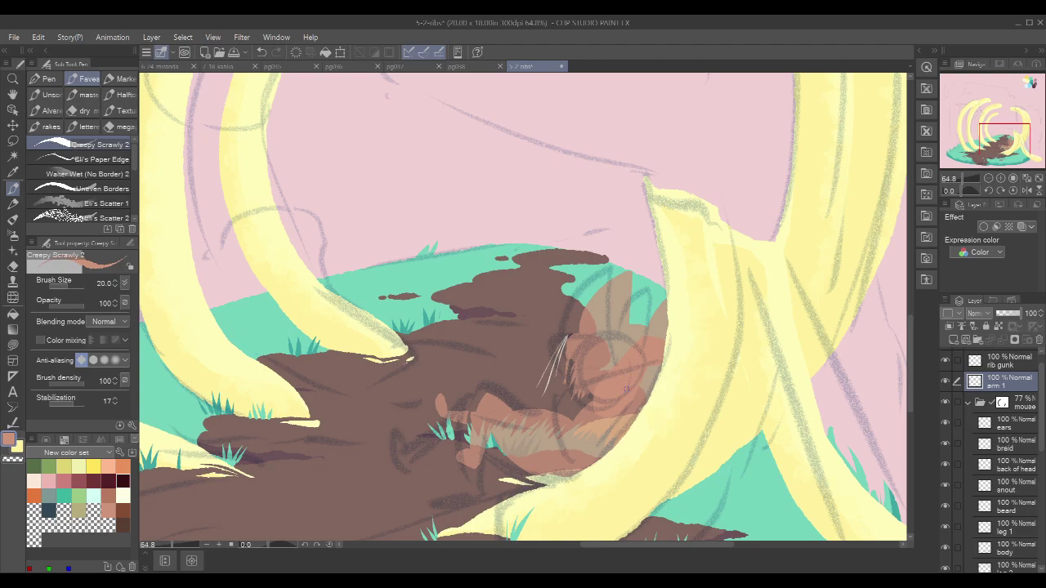
left_click_drag(1009, 384, 1014, 417)
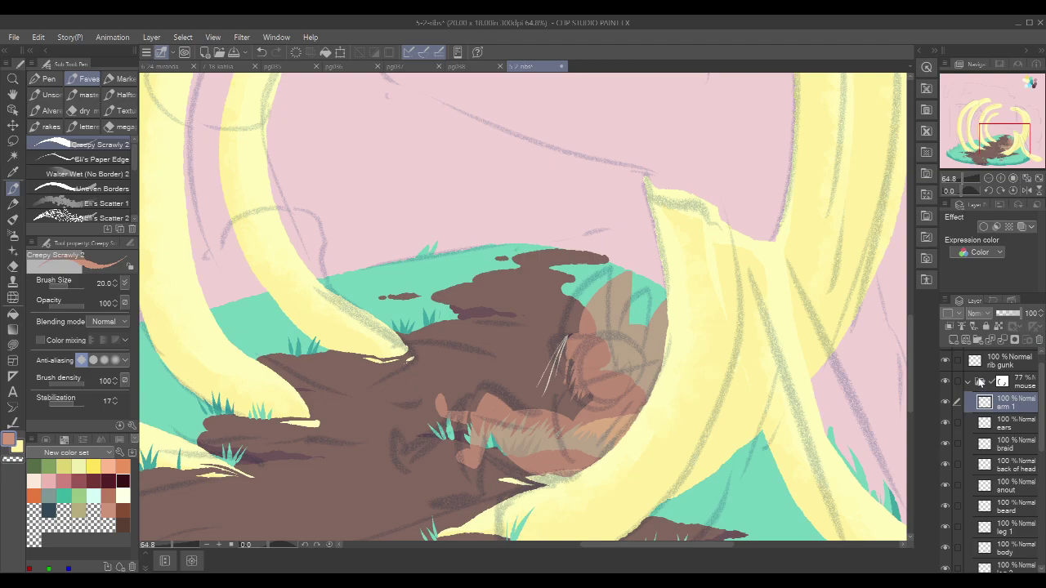
Step: Move the arm 1 layer out of the mouse folder and add a layer named arm 2 (just paw) above it
left_click_drag(1005, 407, 1009, 375)
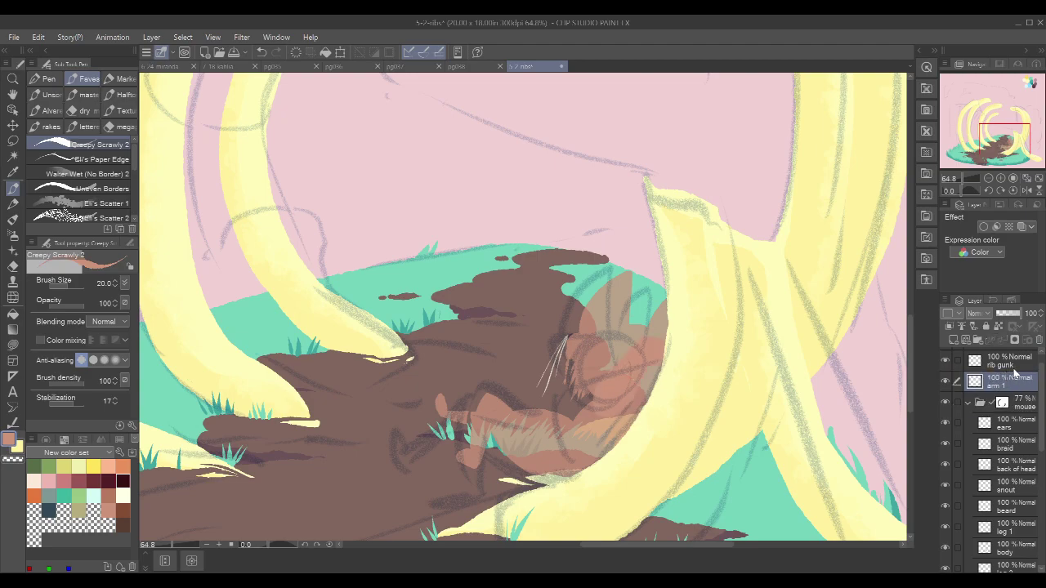
left_click(953, 339)
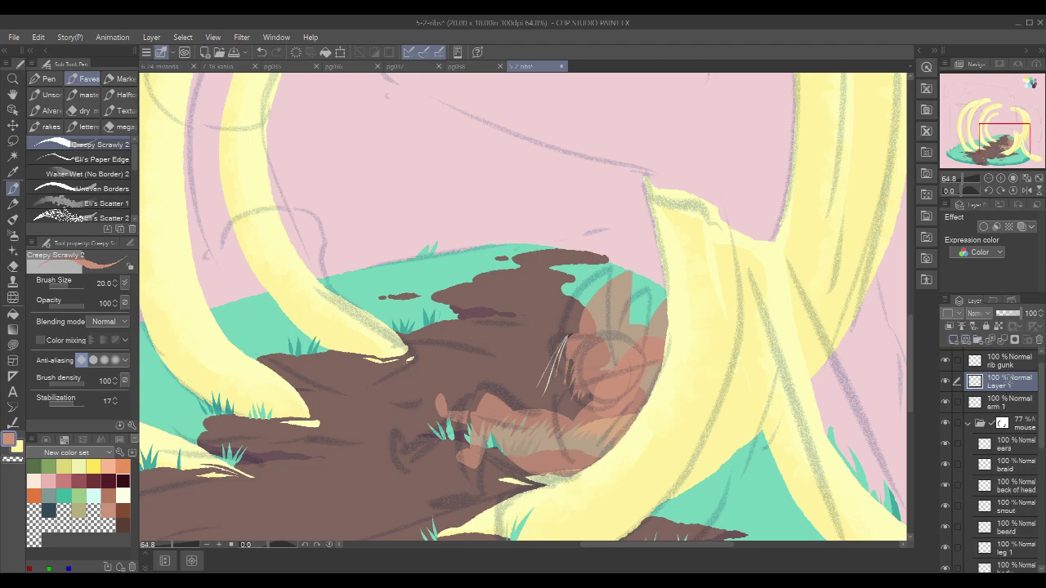
double_click(1010, 382)
type("arm 2")
key("Return")
Step: Lower arm 1's opacity to 67% and move both arm layers back into the mouse folder above ears
left_click(1008, 404)
left_click(1015, 314)
left_click(1013, 378)
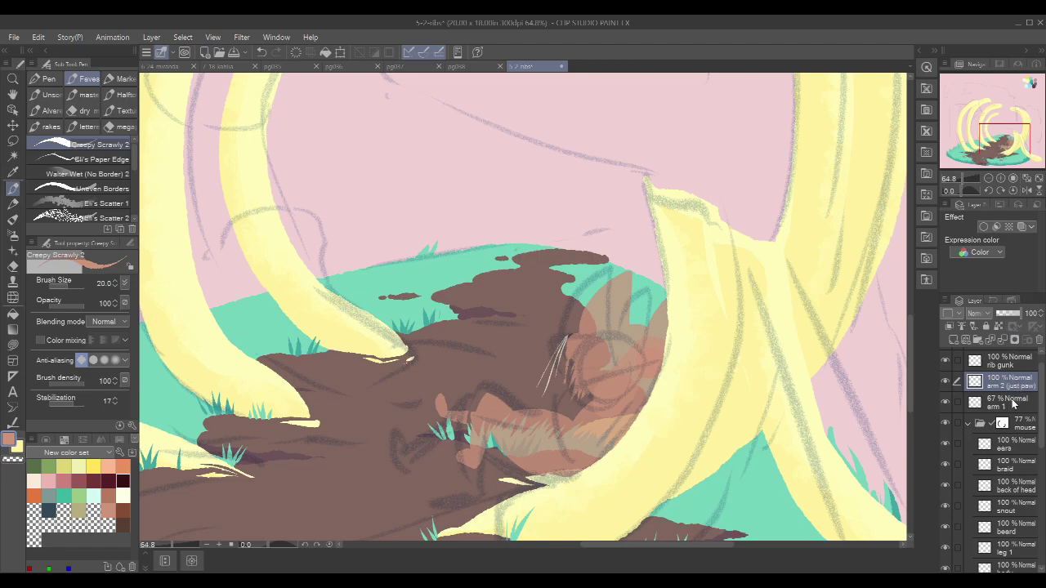
left_click(1030, 395)
left_click(1021, 382, "shift")
left_click_drag(1016, 382, 1019, 433)
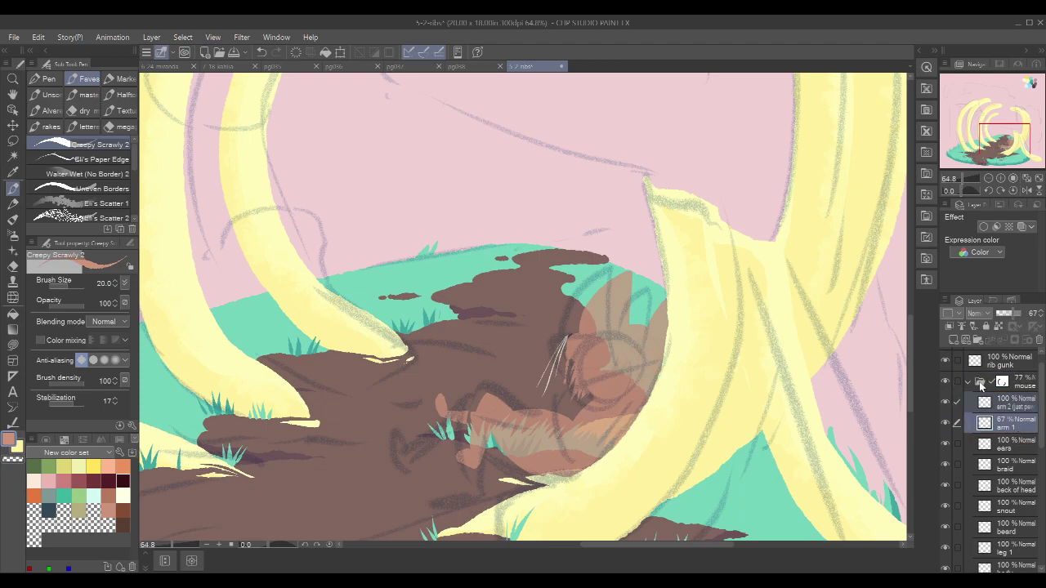
Step: Set the mouse folder's opacity to 100% and make arm 2 (just paw) the active layer
left_click(986, 383)
left_click_drag(1013, 316, 1031, 315)
left_click(1017, 405)
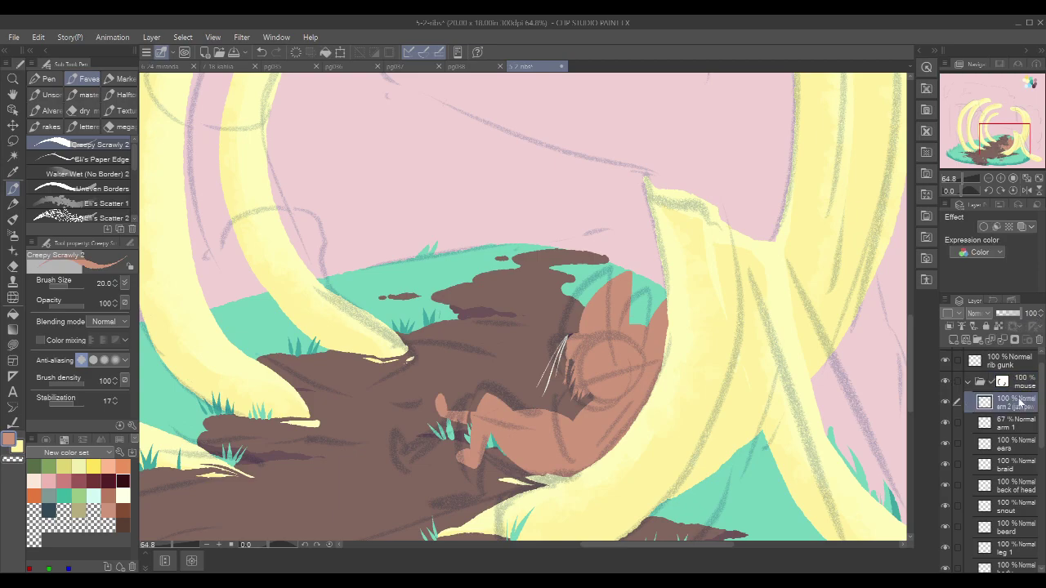
Step: Toggle the leg 2 layer to identify it and paint in the gap between the far leg and the near knee on it
scroll(773, 339, "up", 2)
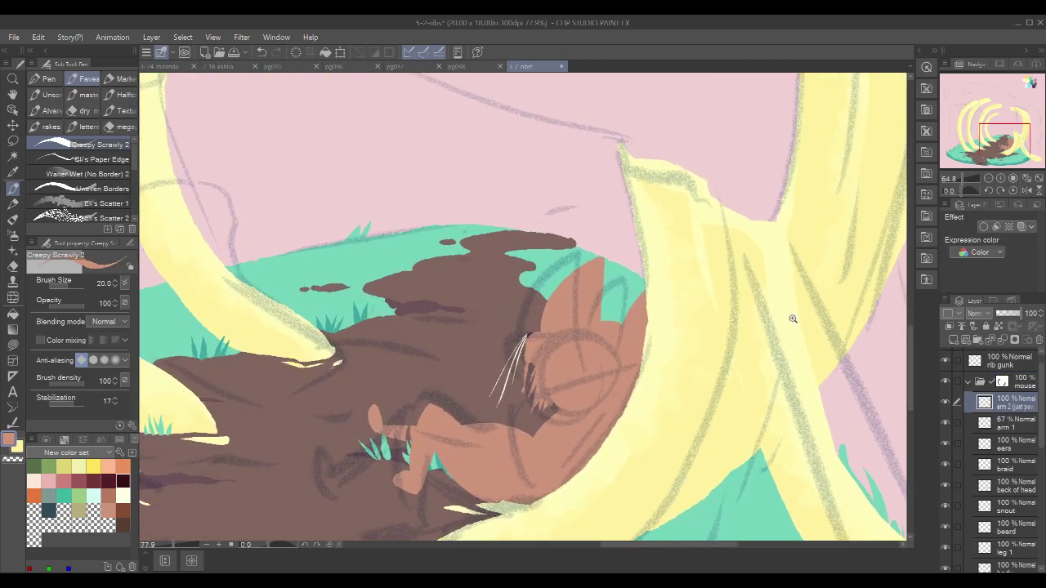
scroll(1034, 456, "down", 3)
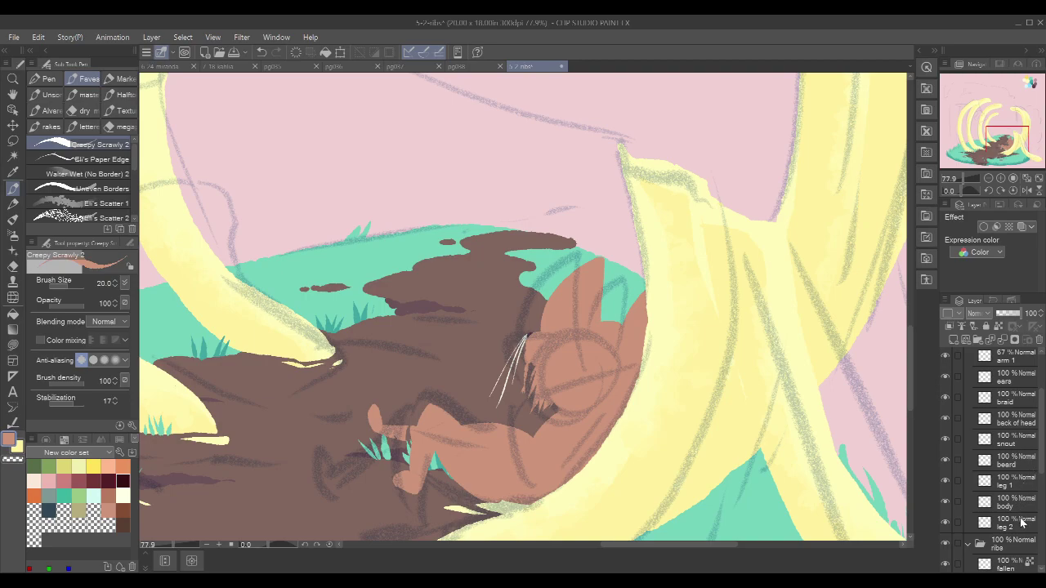
left_click(945, 523)
left_click(946, 523)
left_click(945, 523)
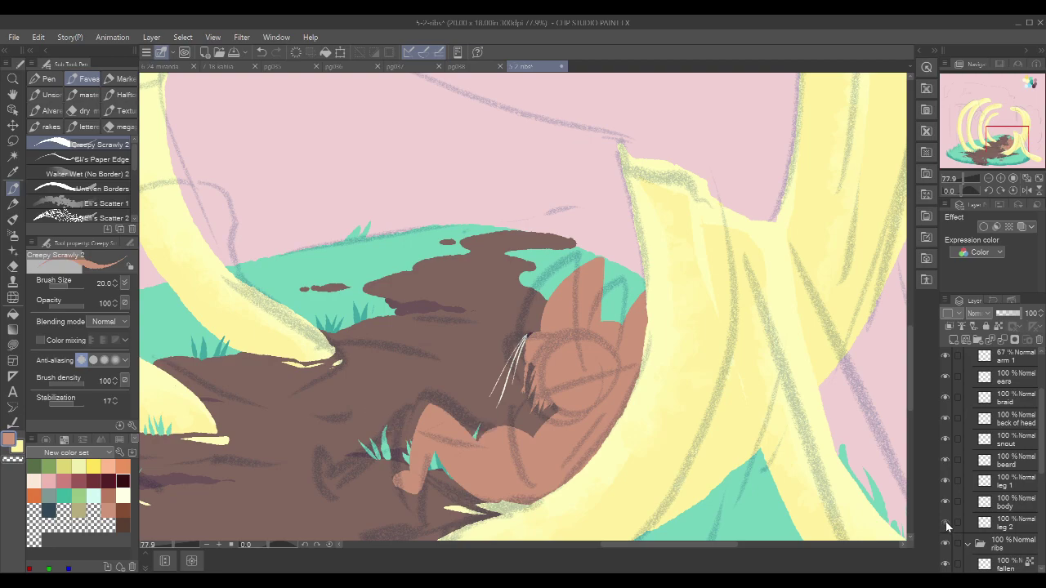
left_click(945, 524)
left_click(1013, 523)
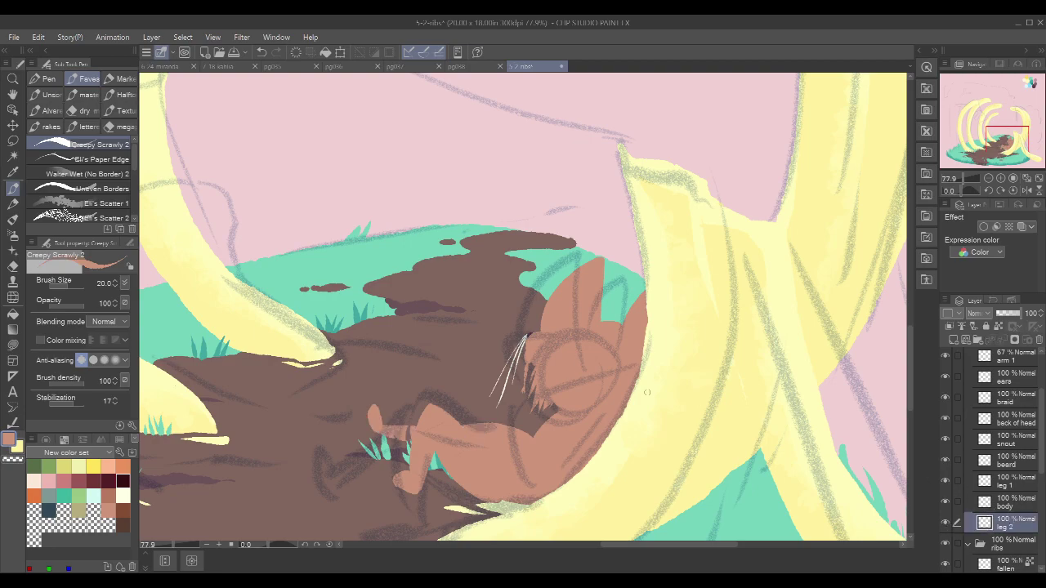
scroll(460, 430, "up", 6)
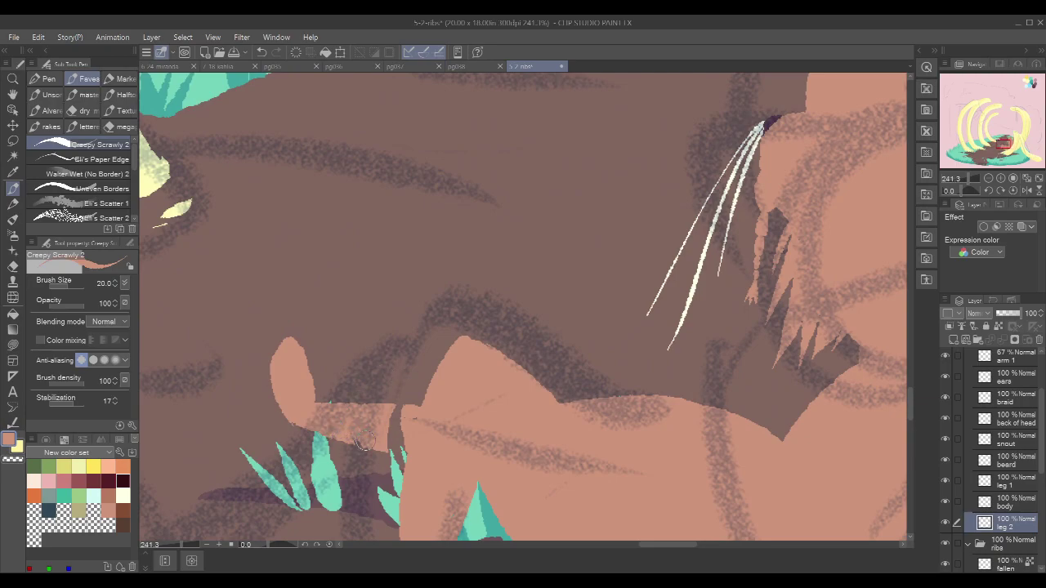
left_click_drag(364, 443, 434, 456)
mouse_move(370, 406)
left_mouse_down()
mouse_move(431, 417)
mouse_move(388, 407)
mouse_move(429, 419)
mouse_move(380, 420)
mouse_move(428, 433)
mouse_move(379, 422)
left_mouse_up()
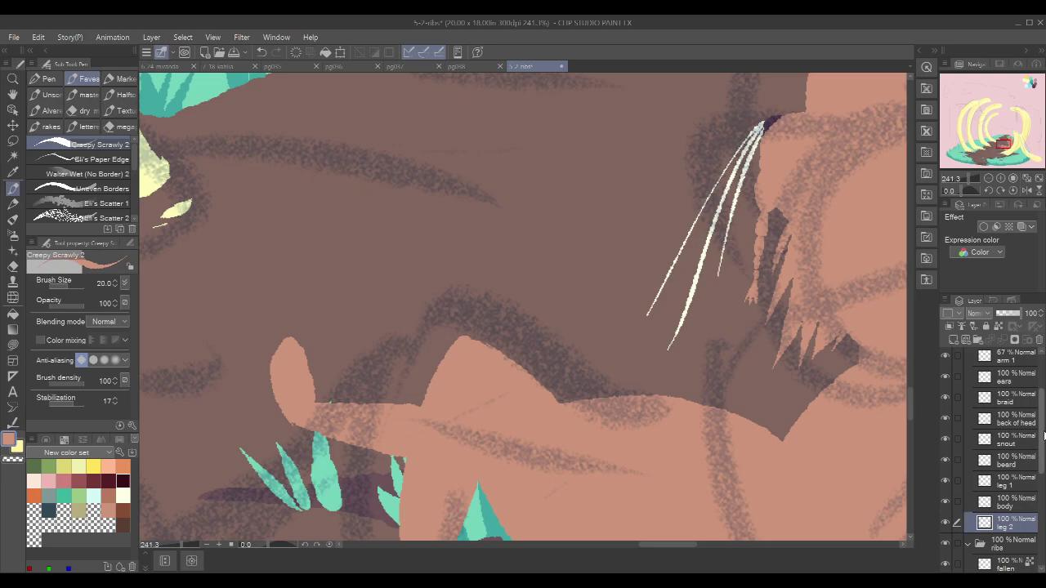
Step: Select the above grass grass blades beside the raised foot, clear their shape from the leg 2 layer, and deselect
left_click_drag(1042, 439, 1044, 494)
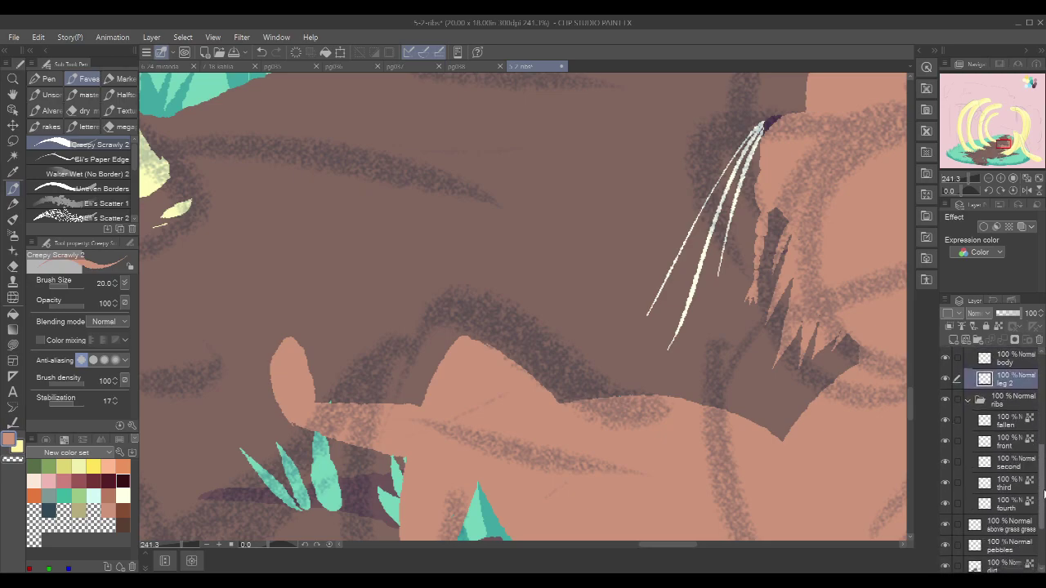
left_click(1018, 526)
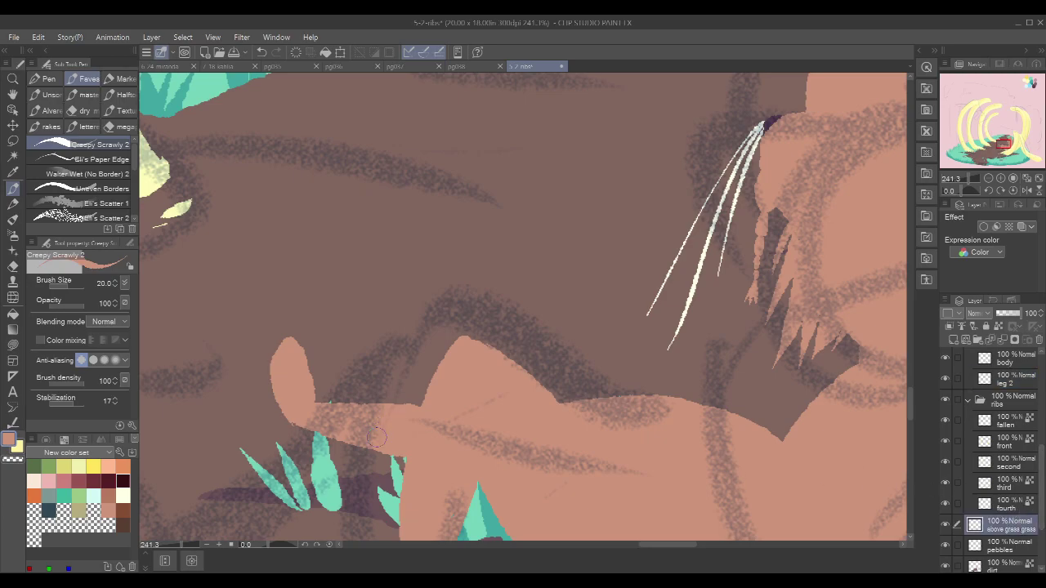
key("m")
mouse_move(360, 495)
left_mouse_down()
mouse_move(313, 352)
mouse_move(339, 513)
left_mouse_up()
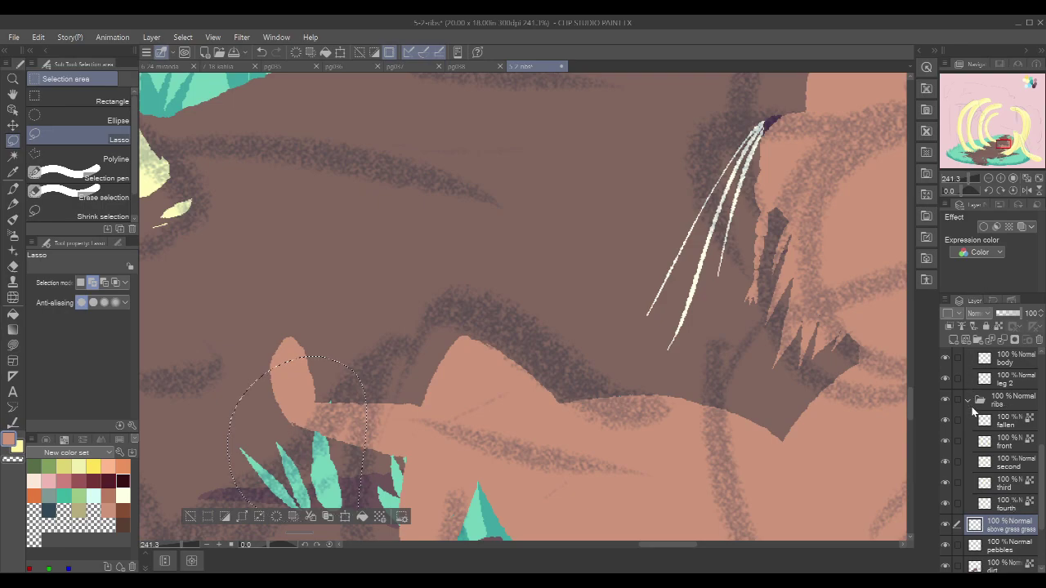
left_click(975, 525, "ctrl+alt+shift")
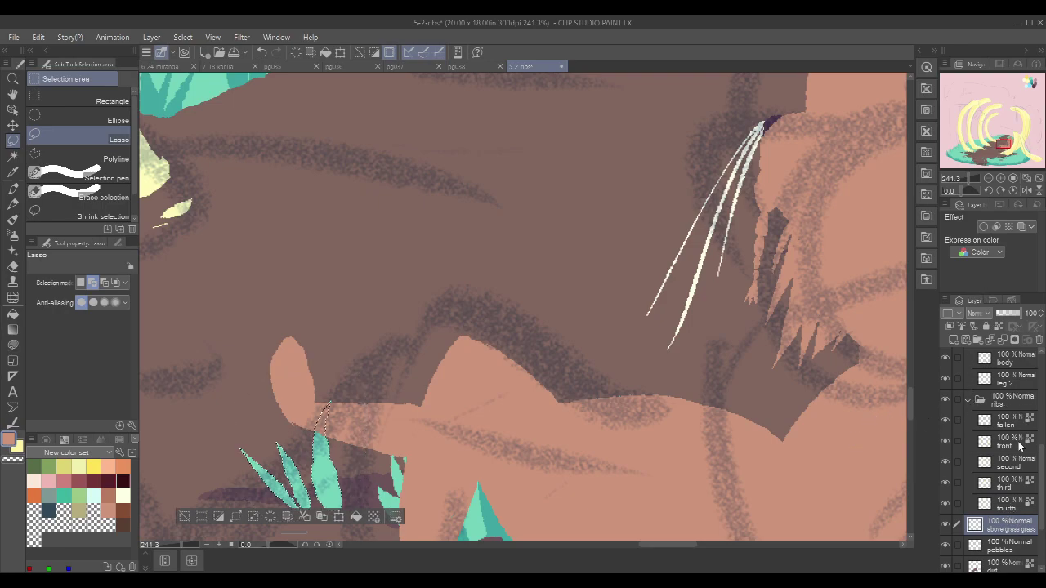
scroll(1017, 426, "up", 2)
left_click(1014, 416)
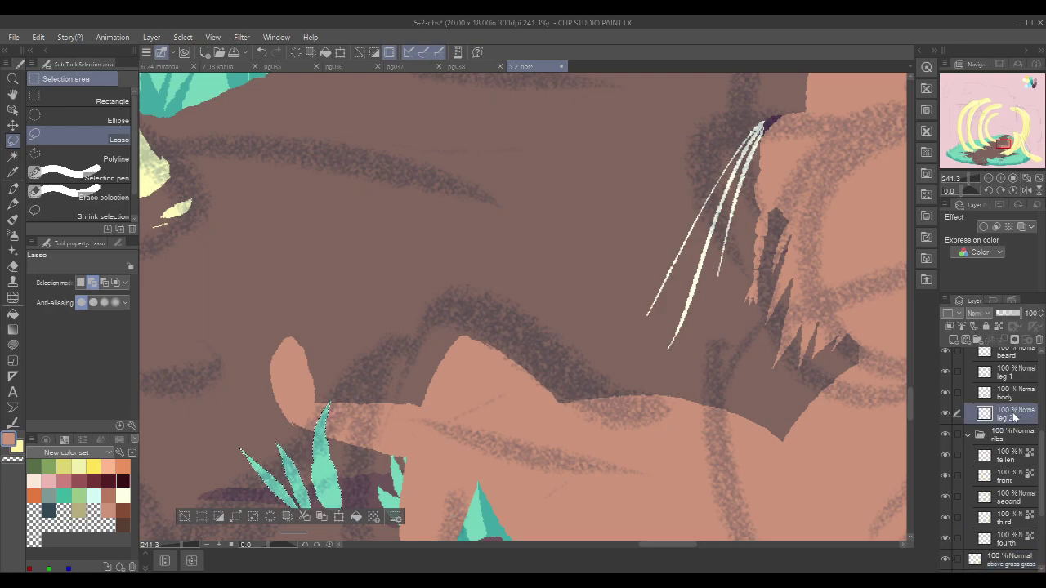
key("ctrl+d")
Step: Sample the grass green and extend the tall blade's tip over the far leg on the above grass grass layer
scroll(1014, 527, "down", 1)
left_click(1014, 529)
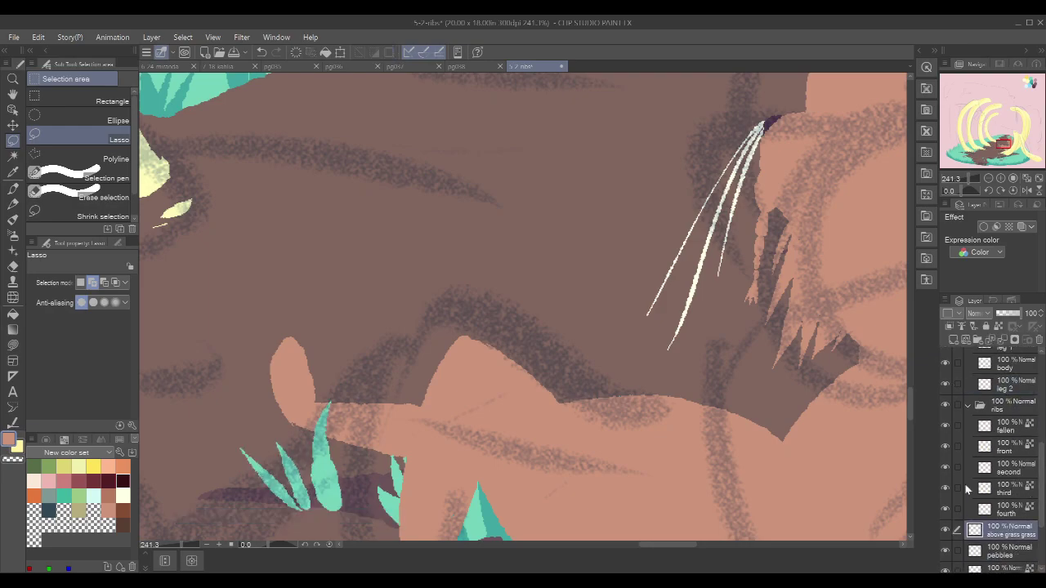
key("p")
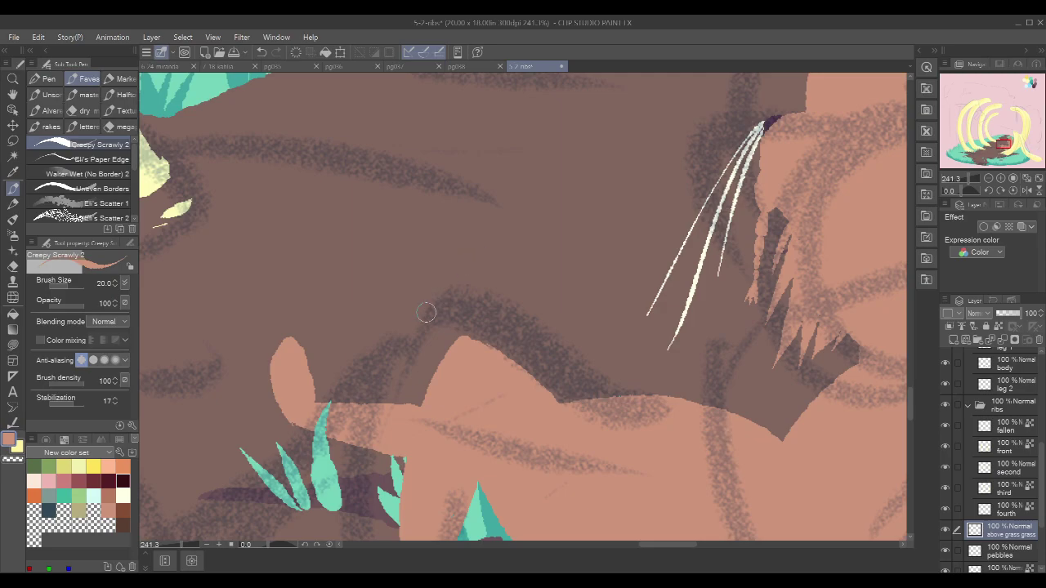
left_click_drag(372, 458, 398, 422)
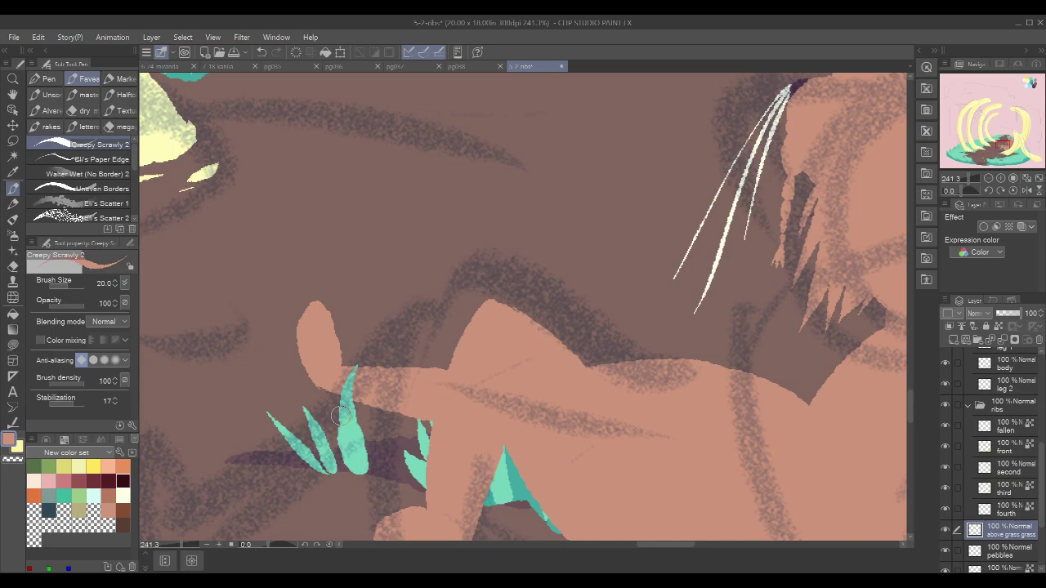
left_click(350, 427, "alt")
scroll(392, 393, "up", 1)
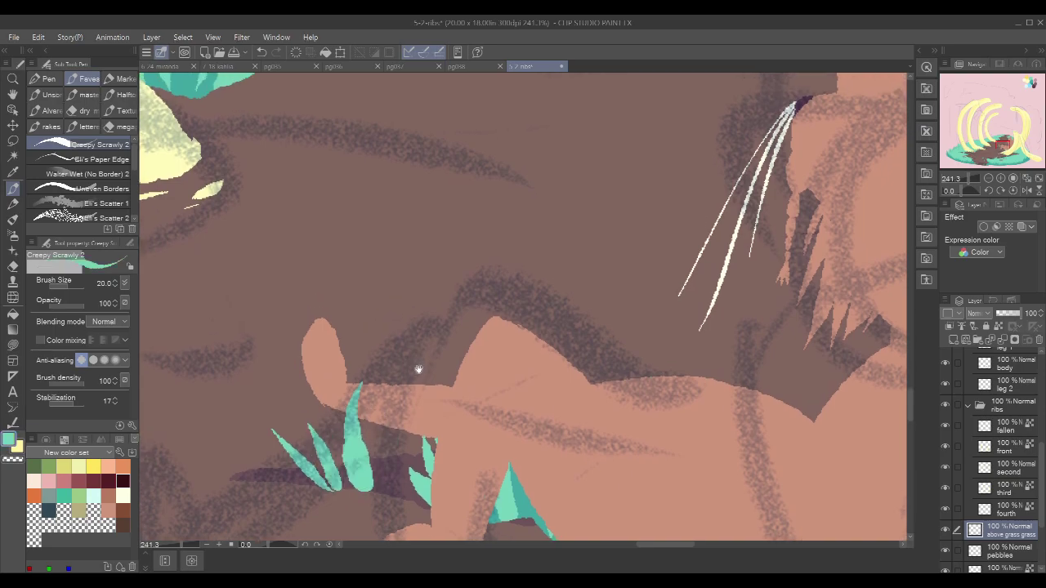
left_click_drag(357, 418, 370, 383)
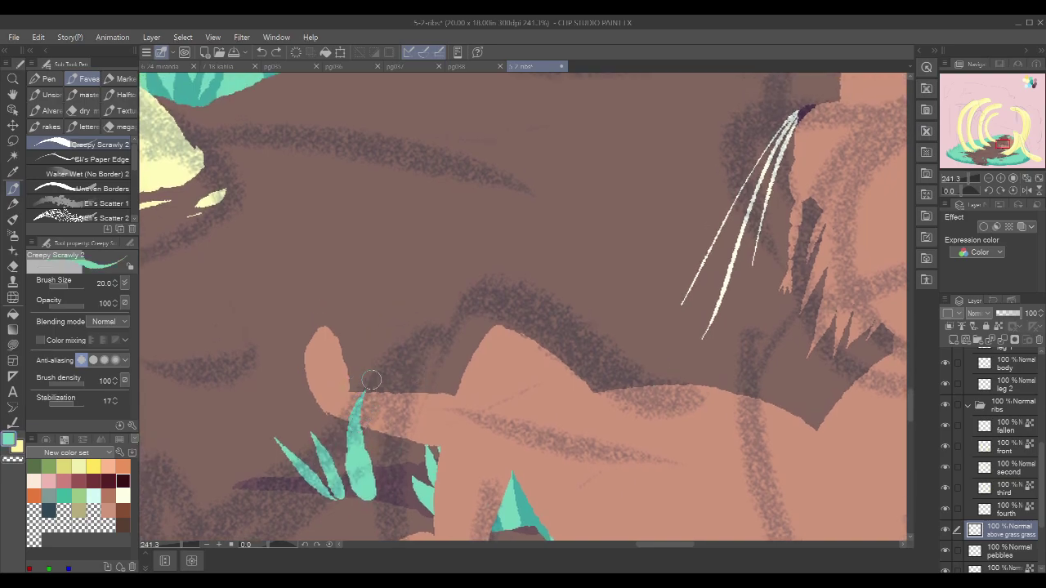
left_click_drag(354, 423, 372, 382)
scroll(579, 343, "down", 3)
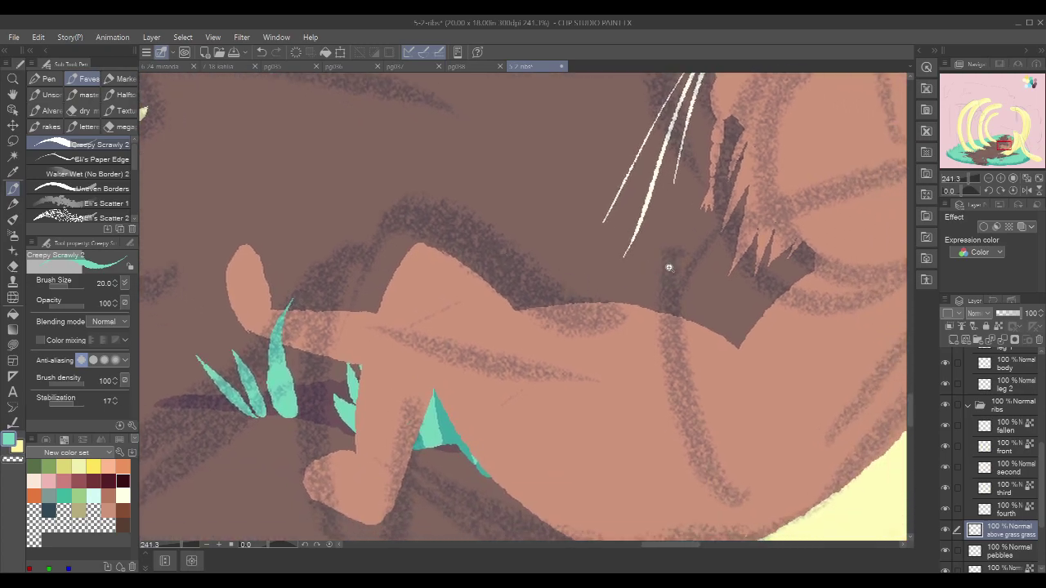
scroll(668, 266, "down", 10)
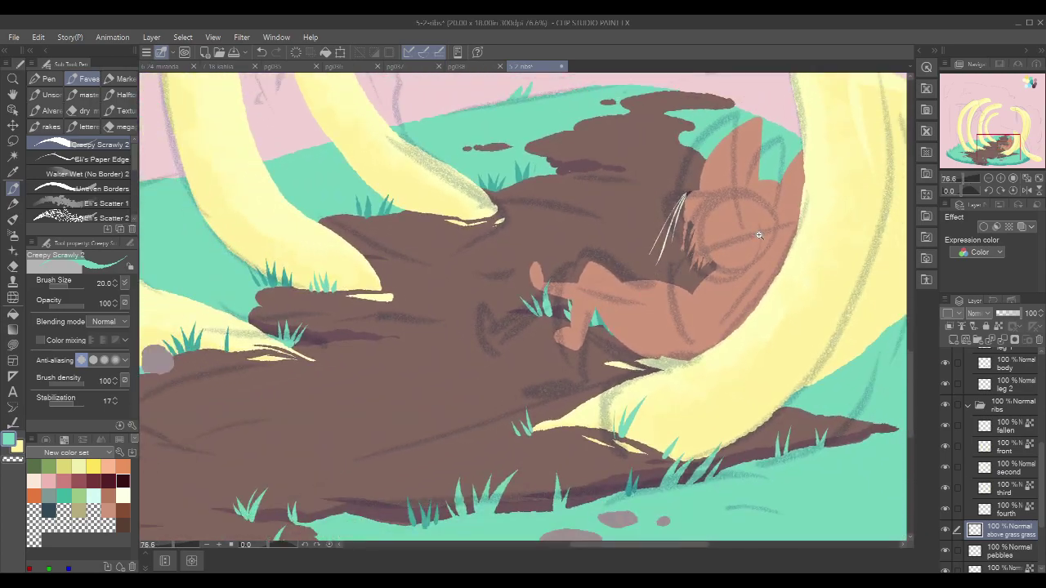
Step: Toggle the ribs folder's visibility and collapse the folder in the layer stack
scroll(681, 281, "up", 3)
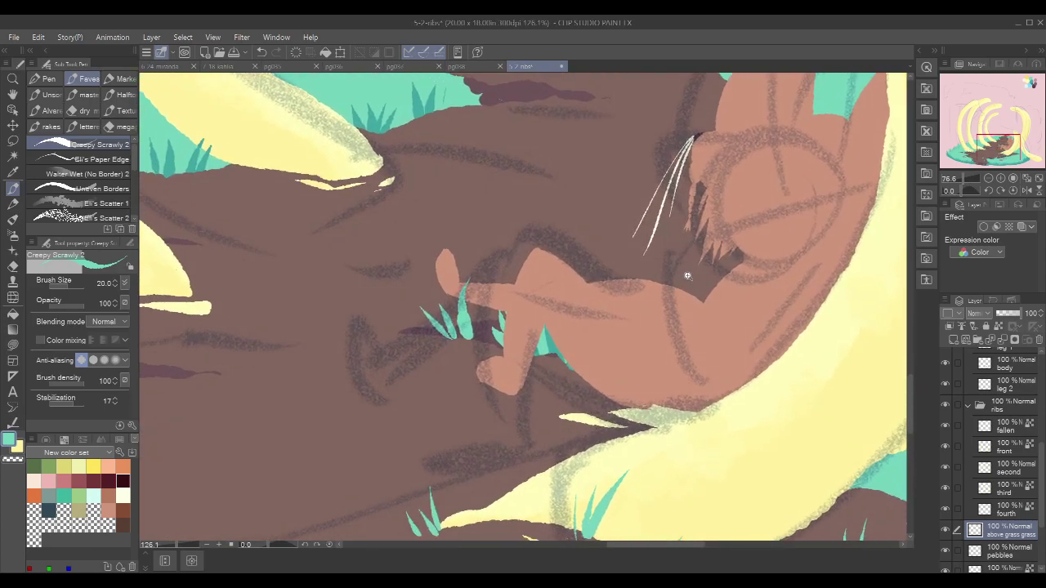
scroll(687, 276, "up", 1)
left_click(946, 406)
left_click(945, 406)
left_click_drag(1041, 451, 1044, 424)
left_click(967, 473)
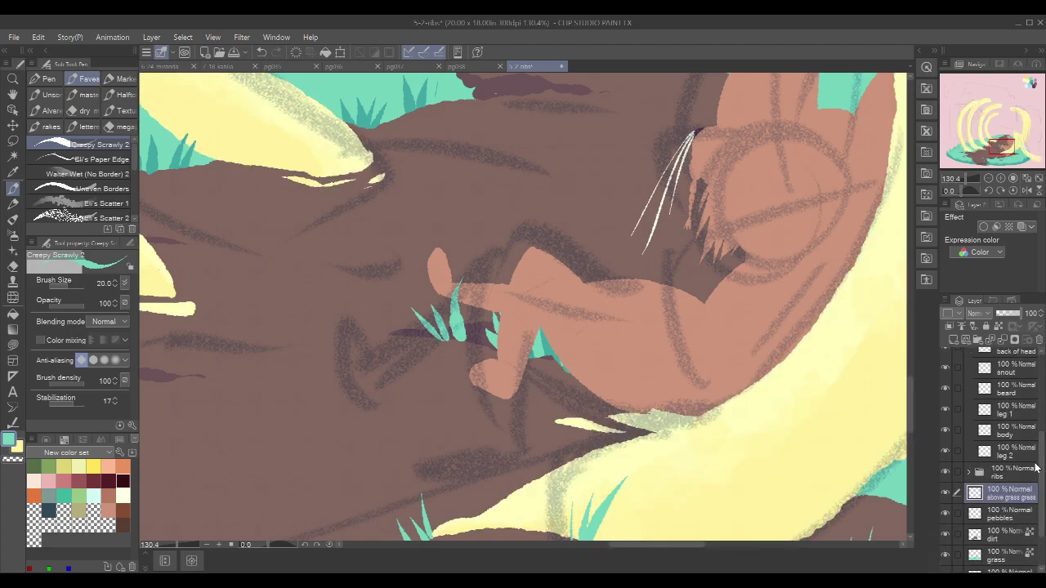
Step: Toggle the mouse folder's visibility to examine the grass painted behind the mouse
left_click_drag(1036, 466, 1039, 390)
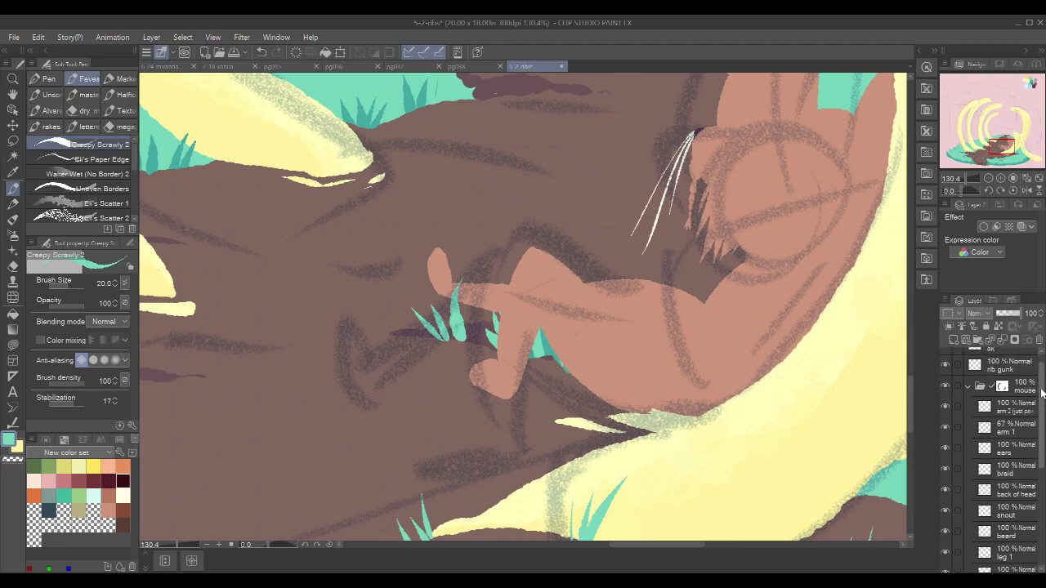
left_click(945, 385)
left_click(945, 386)
left_click(945, 385)
left_click(945, 386)
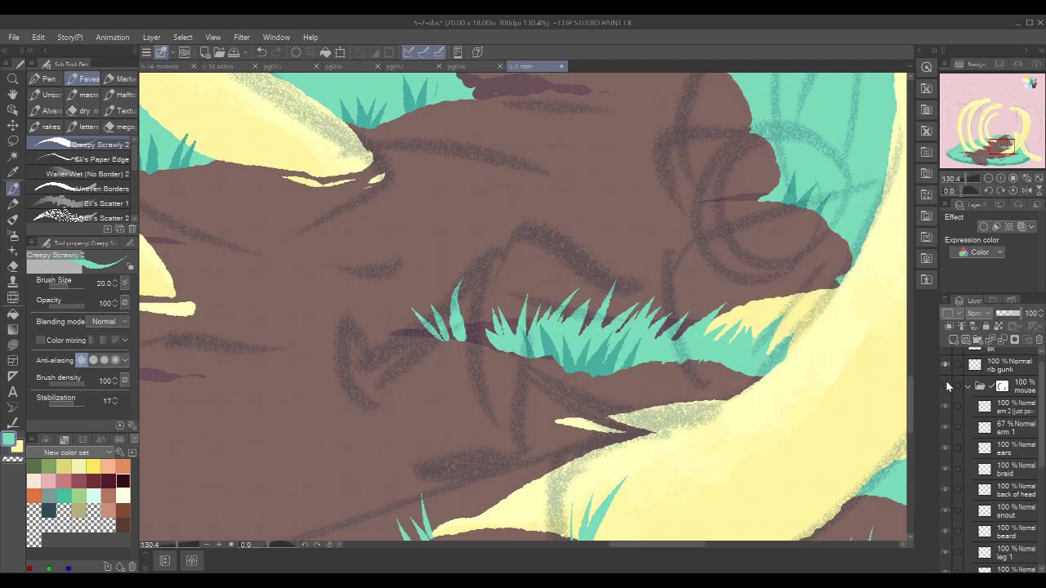
left_click(945, 381)
Step: Select the above grass grass blades beside the lower leg, clear their shape from the leg 2 layer, and deselect
scroll(1013, 409, "down", 3)
key("m")
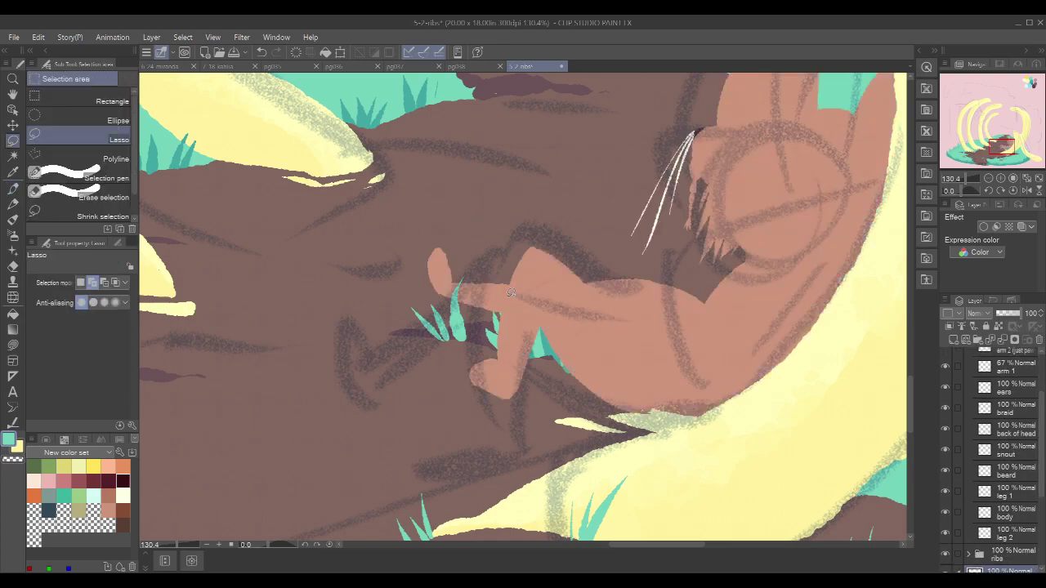
left_click_drag(506, 360, 505, 299)
scroll(1043, 510, "down", 4)
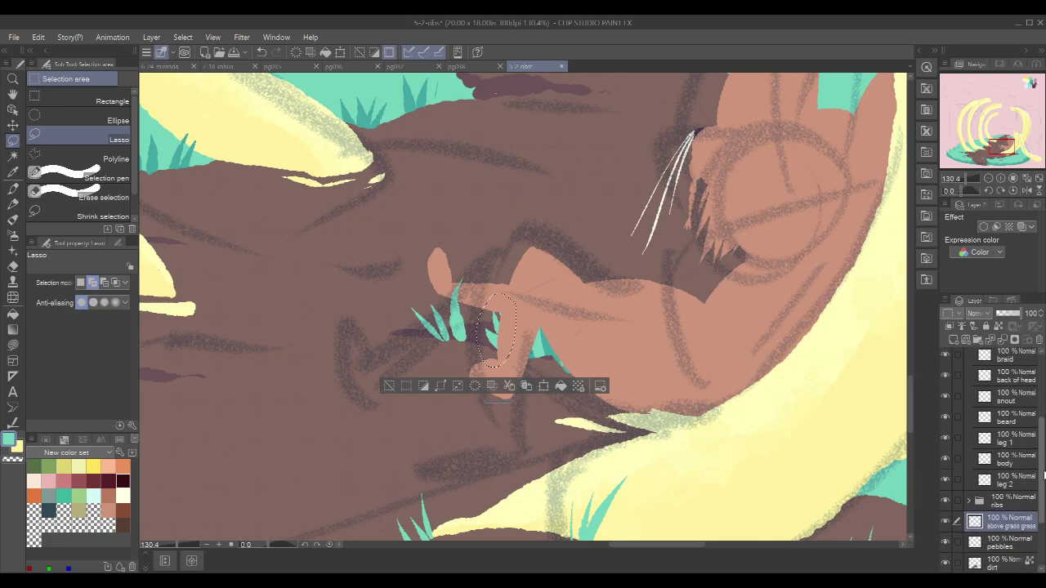
left_click(1012, 504)
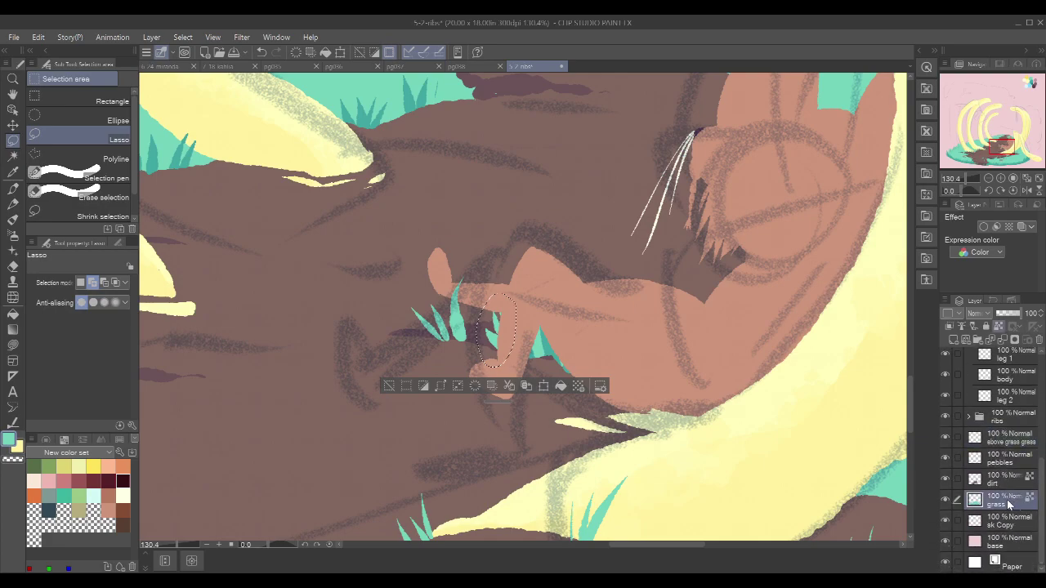
left_click(1026, 446)
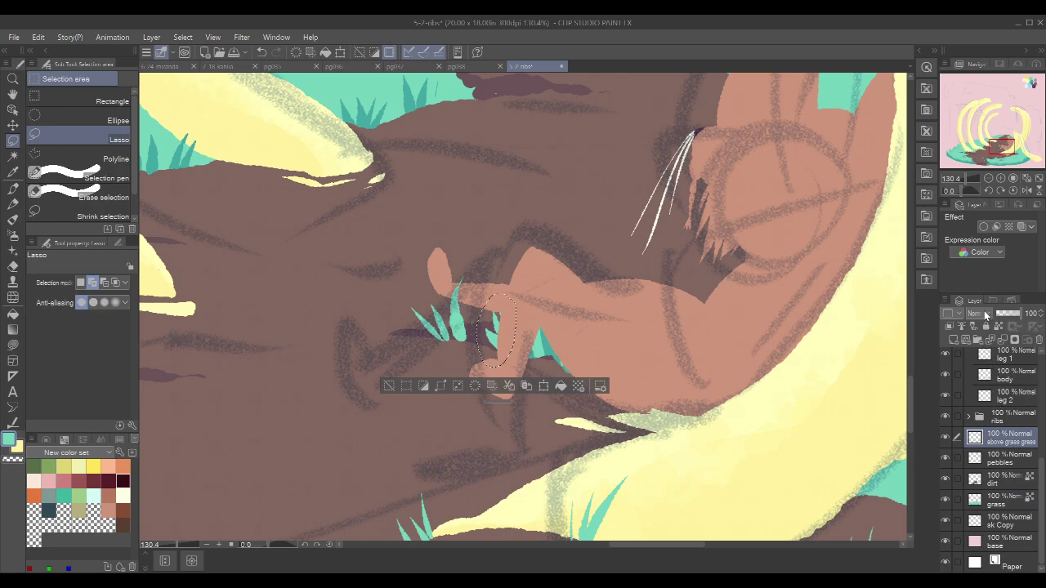
key("ctrl+z")
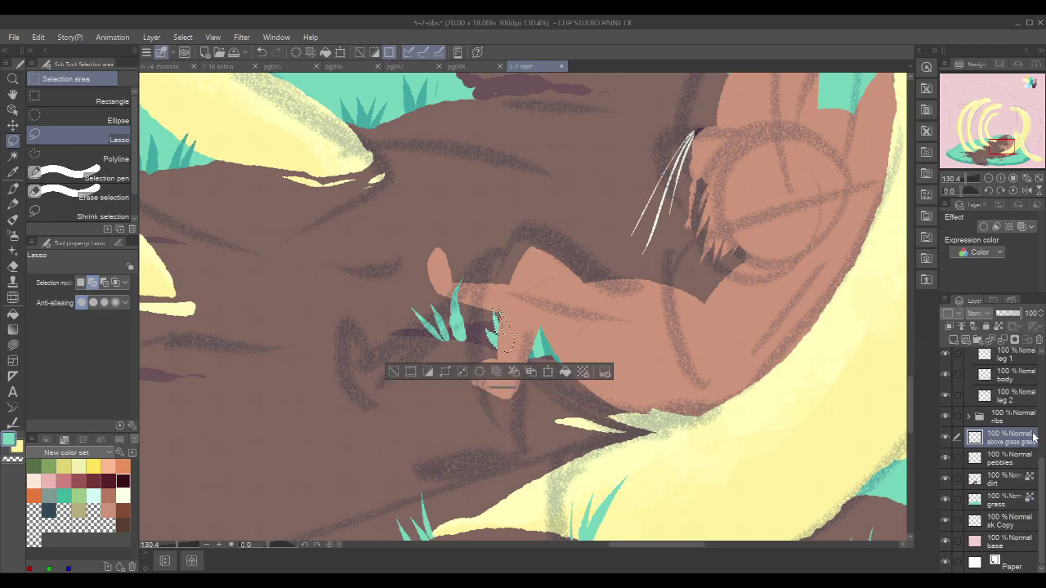
left_click_drag(1042, 466, 1040, 406)
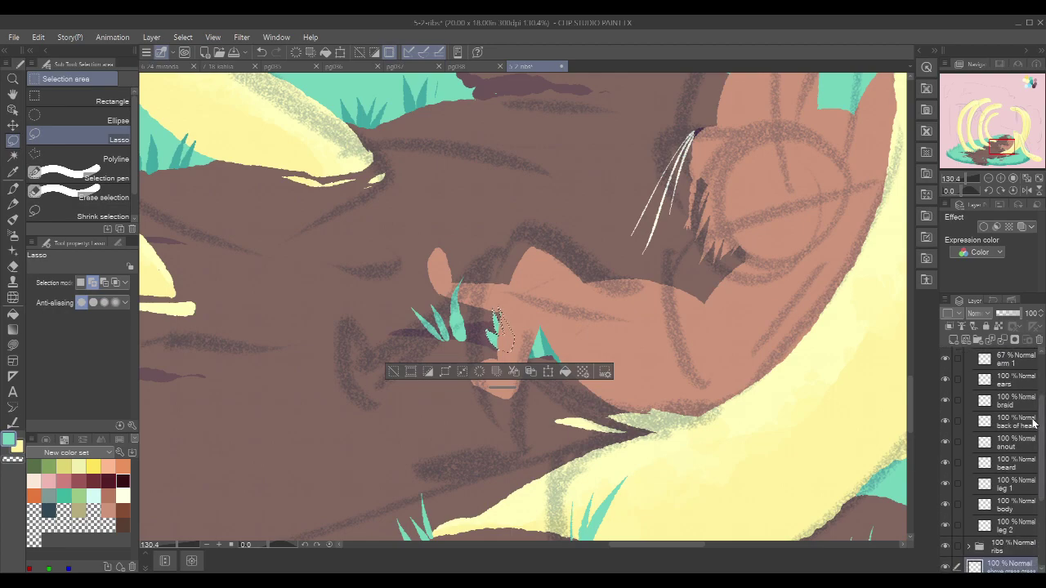
left_click(1011, 530)
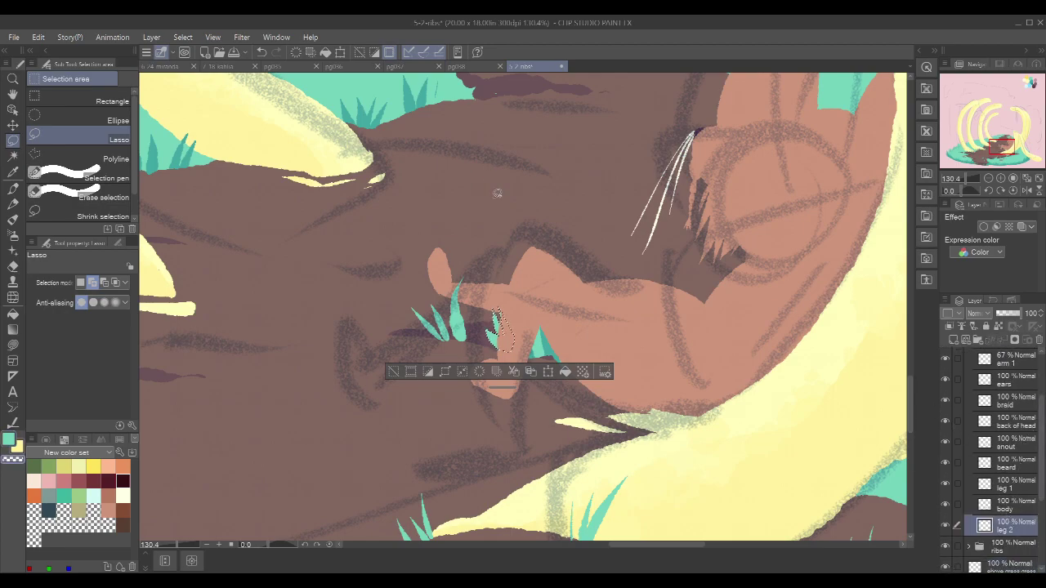
key("p")
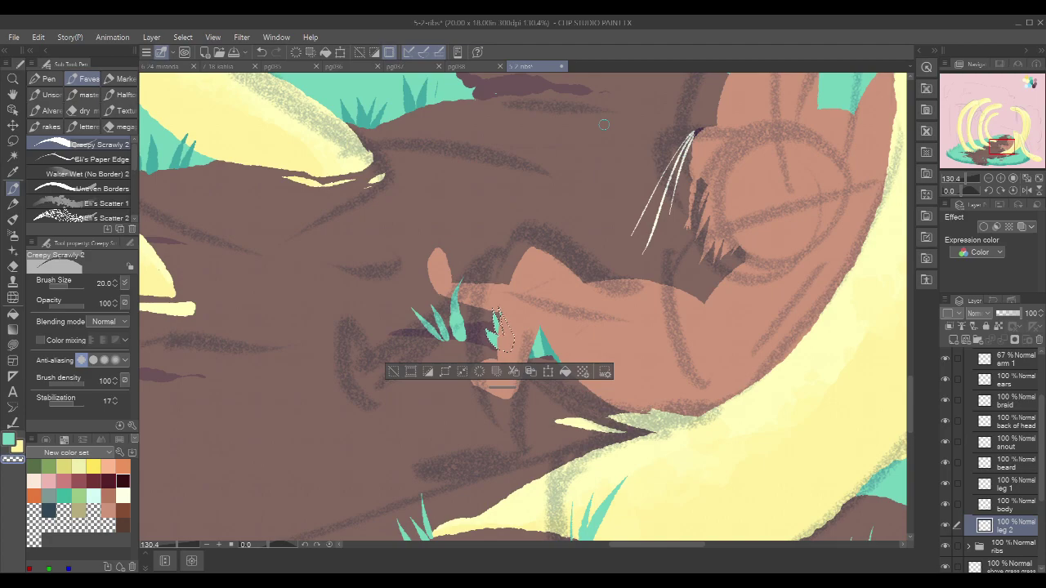
scroll(514, 302, "up", 5)
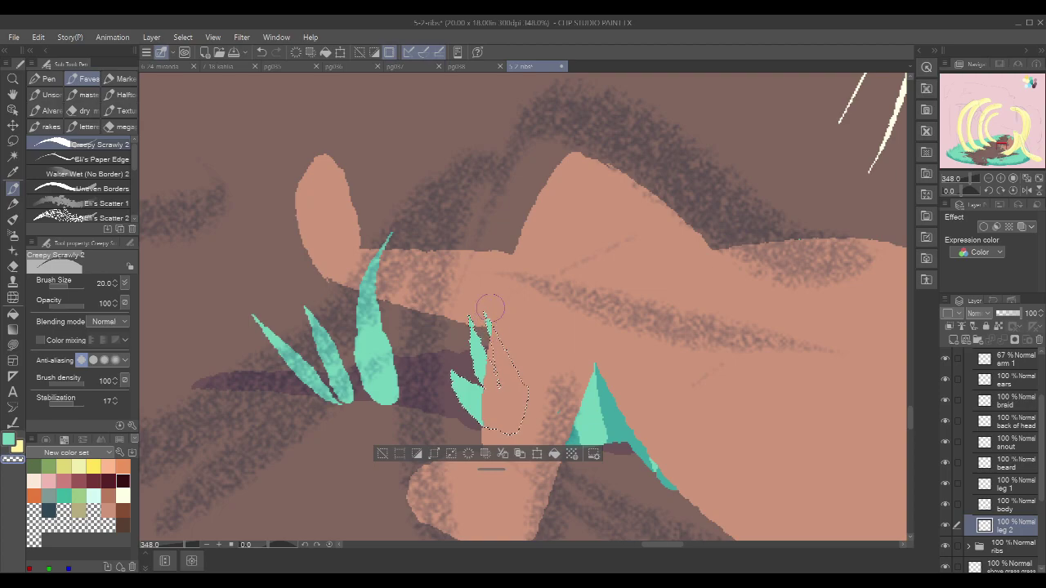
key("ctrl+d")
Step: Collapse the mouse folder and add a new layer named "laundry" directly above it
scroll(702, 229, "down", 8)
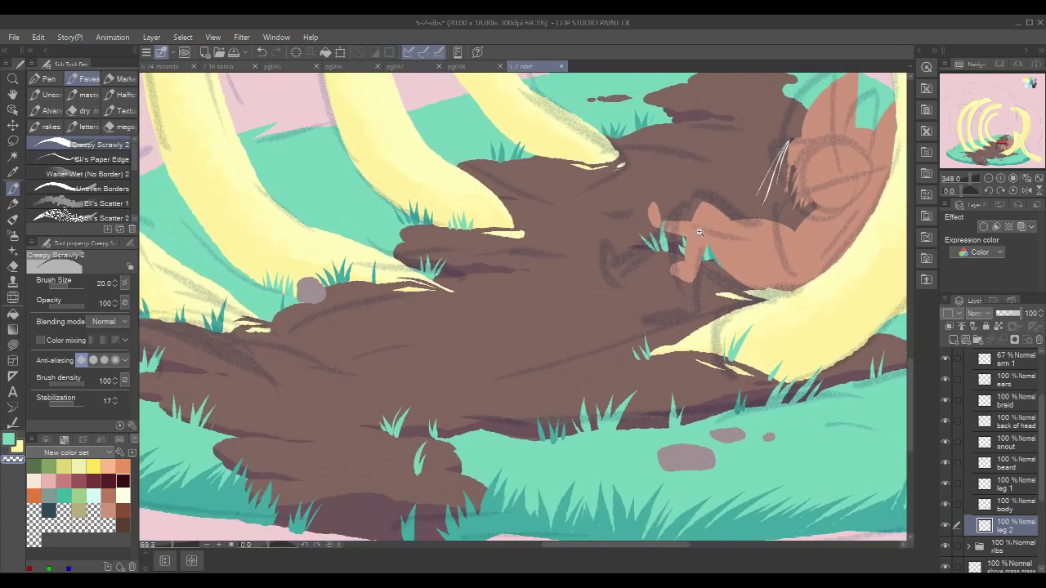
left_click_drag(846, 192, 677, 303)
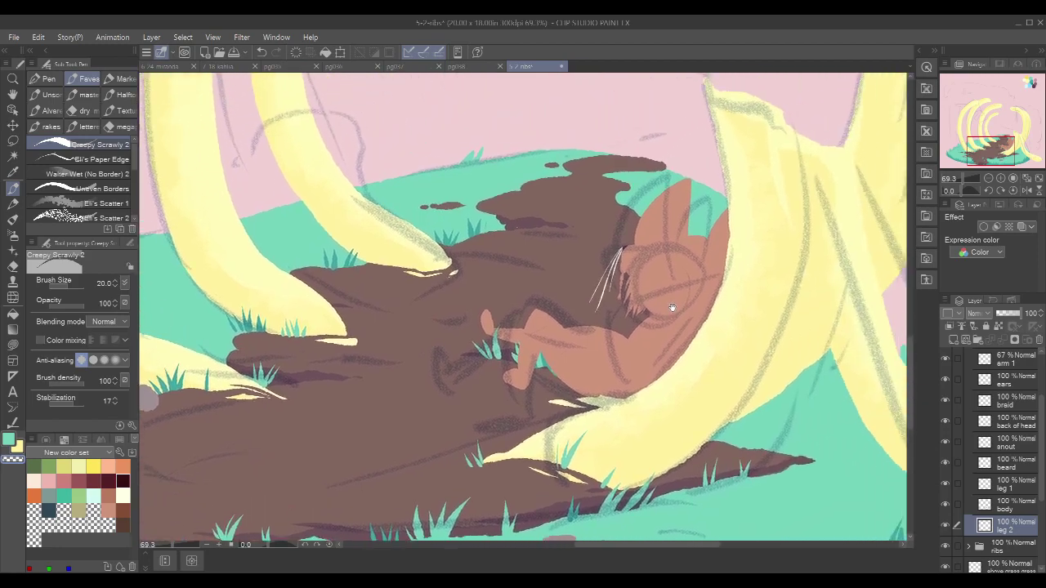
left_click_drag(789, 247, 770, 282)
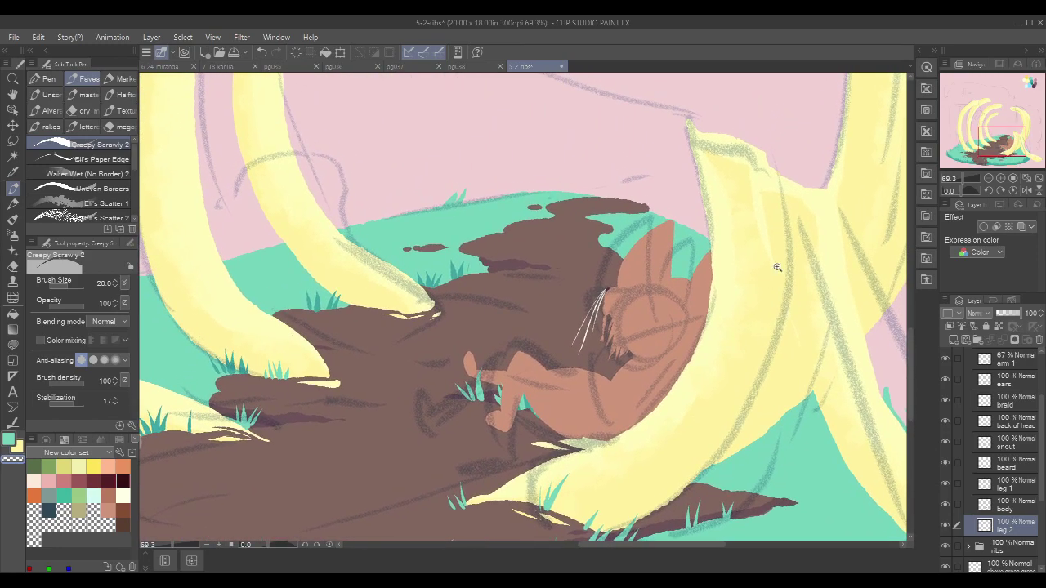
scroll(784, 265, "down", 4)
left_click_drag(829, 219, 728, 324)
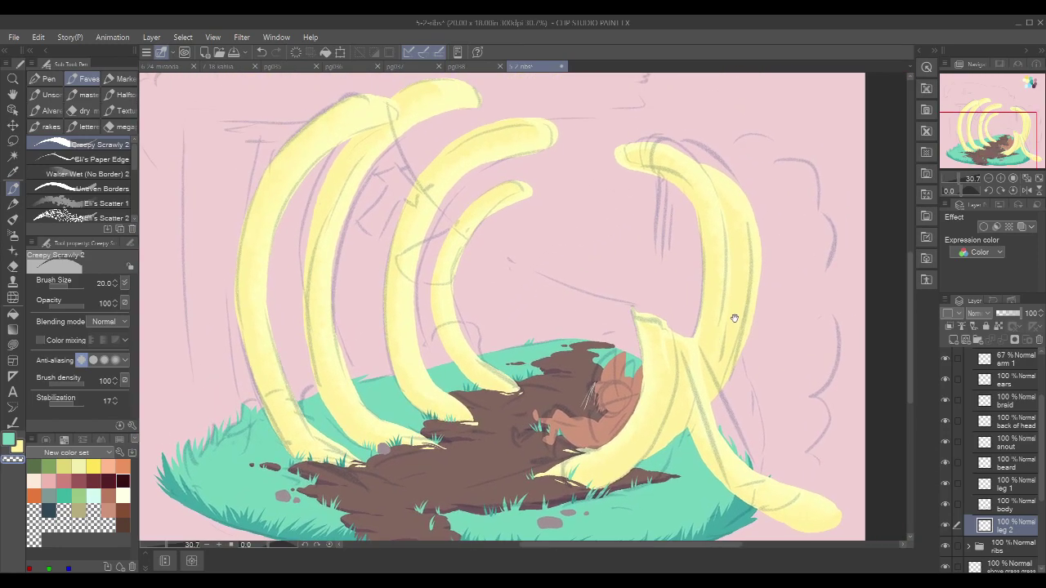
left_click_drag(773, 277, 771, 296)
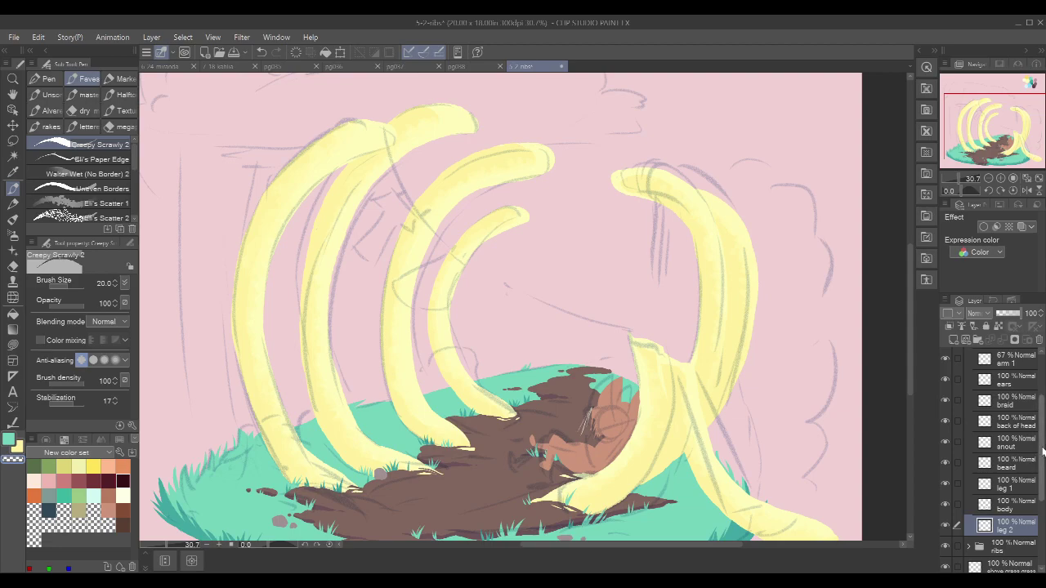
scroll(961, 404, "up", 3)
left_click(964, 402)
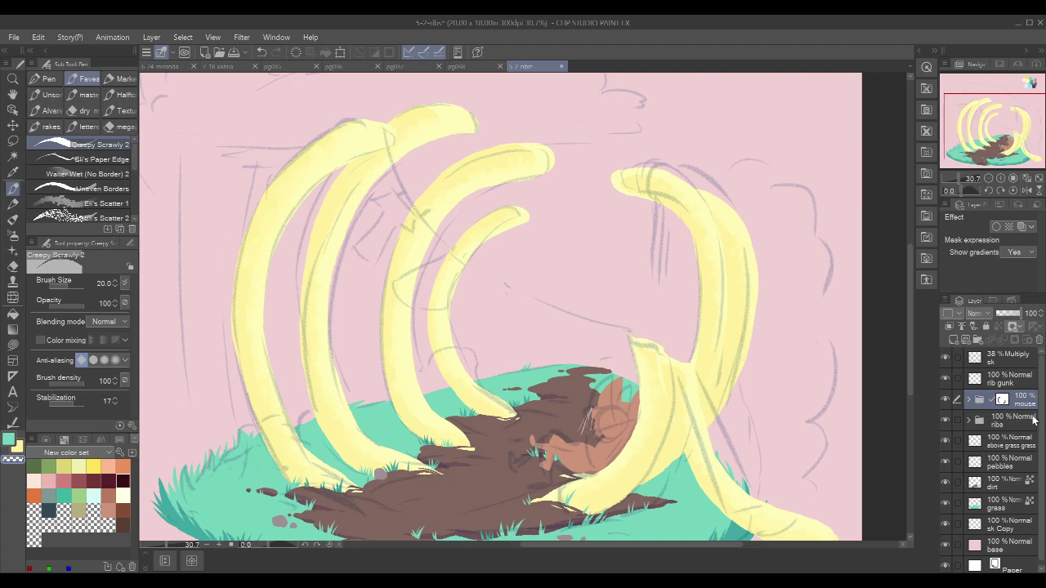
left_click(954, 340)
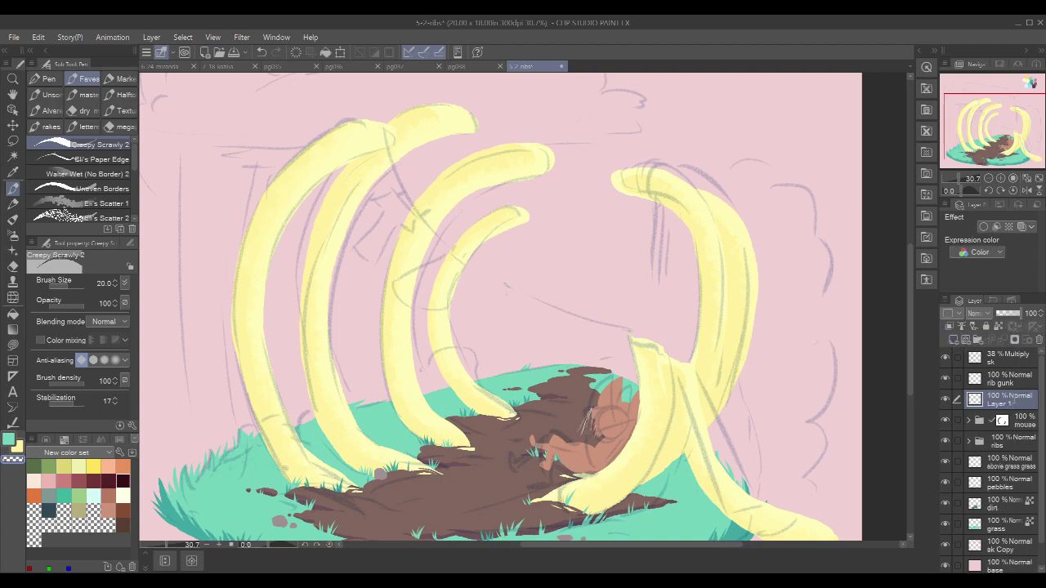
double_click(1014, 401)
type("laundry")
key("Return")
Step: Sample the dark purple and draw narrow rope wraps around the front-left rib near its tip on the laundry layer
left_click_drag(754, 151, 852, 195)
left_click(703, 165, "alt")
left_click_drag(371, 140, 412, 209)
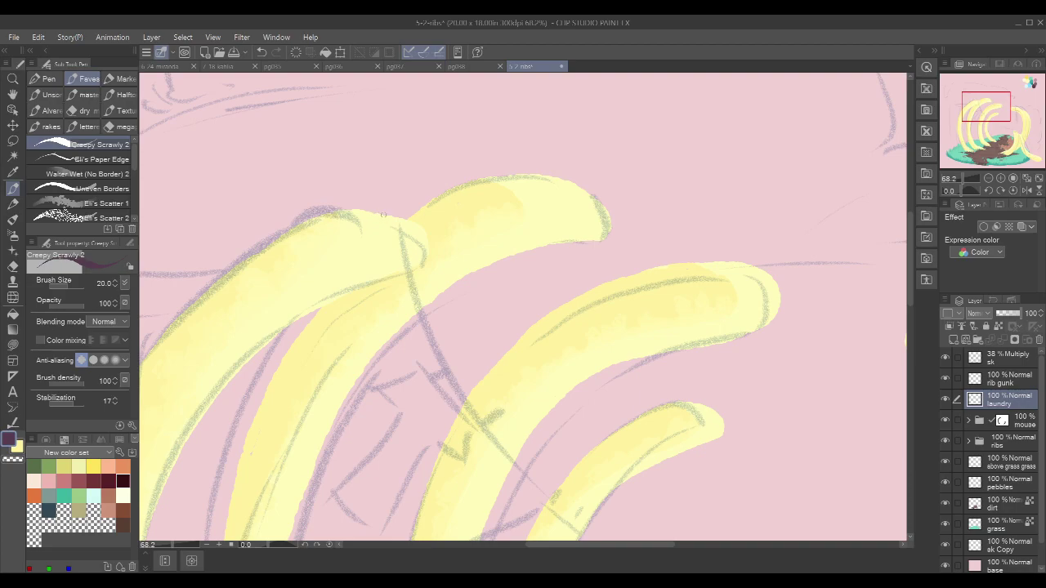
mouse_move(385, 215)
left_mouse_down()
mouse_move(378, 279)
mouse_move(379, 249)
mouse_move(389, 280)
left_mouse_up()
left_click_drag(388, 216, 393, 278)
left_click_drag(390, 215, 385, 271)
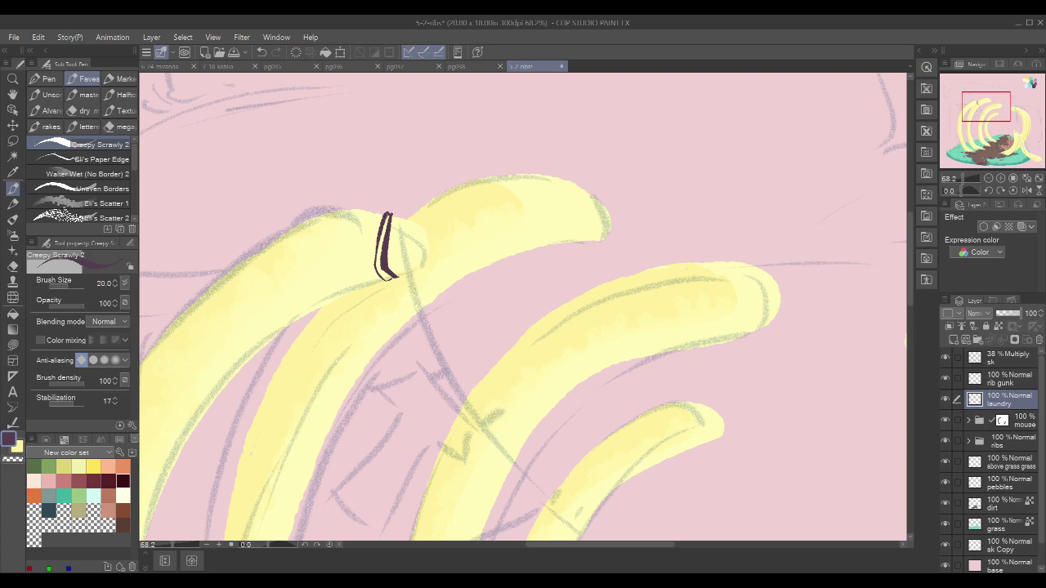
mouse_move(377, 245)
left_mouse_down()
mouse_move(372, 268)
mouse_move(383, 279)
left_mouse_up()
Step: Draw the outermost rope wrap as a curved stroke that tapers down past the rib's underside
left_click_drag(397, 216, 412, 295)
left_click_drag(396, 217, 410, 295)
left_click_drag(395, 215, 405, 281)
left_click_drag(398, 215, 410, 295)
key("ctrl+z")
left_click_drag(398, 230, 418, 310)
key("ctrl+z")
left_click_drag(396, 216, 419, 327)
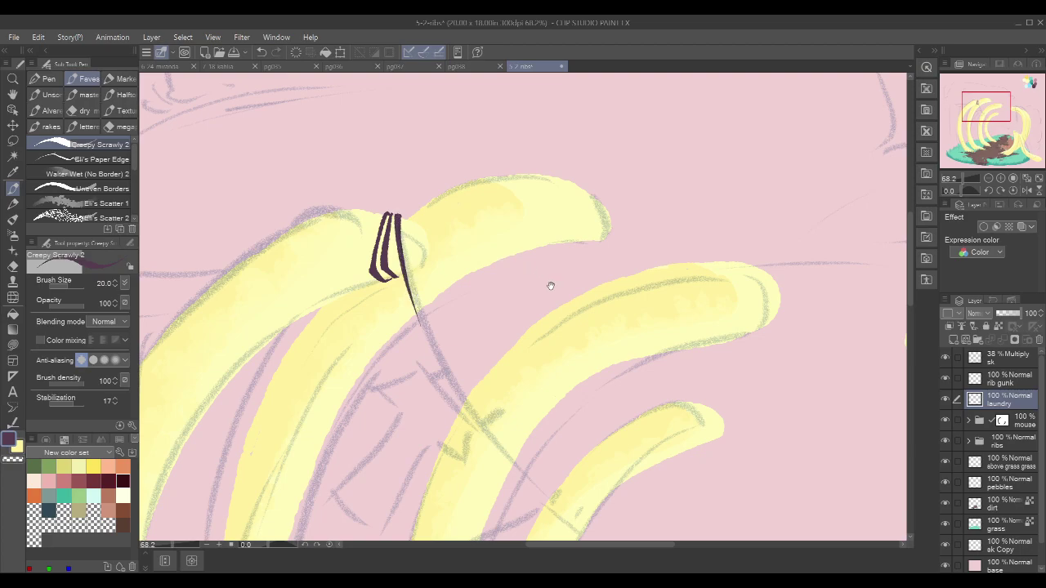
Step: Add crossing strokes between the rope wraps and a short loose end dangling below the knot
scroll(546, 282, "down", 4)
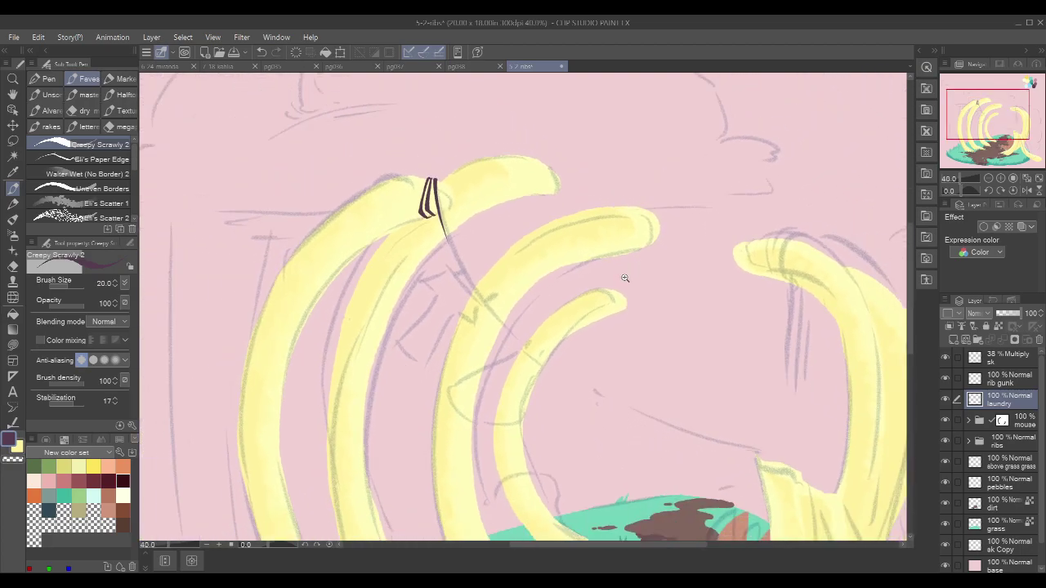
scroll(424, 178, "up", 3)
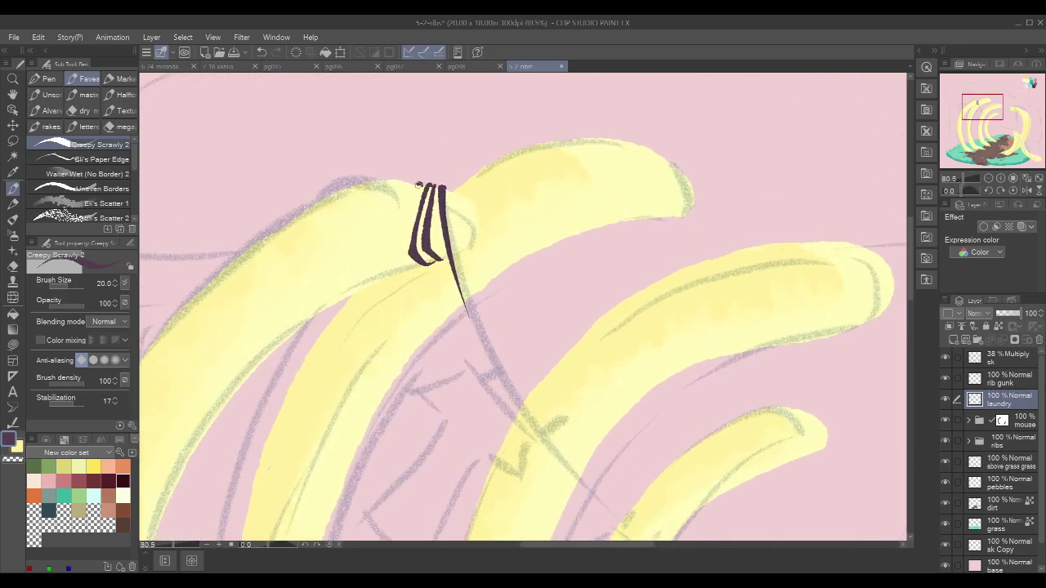
left_click_drag(418, 184, 429, 233)
left_click_drag(419, 184, 438, 264)
left_click_drag(422, 264, 417, 300)
scroll(681, 214, "down", 3)
scroll(681, 213, "down", 2)
Step: Draw the upper part of the laundry line curving down from the knot towards the smallest rib
left_click_drag(768, 211, 571, 188)
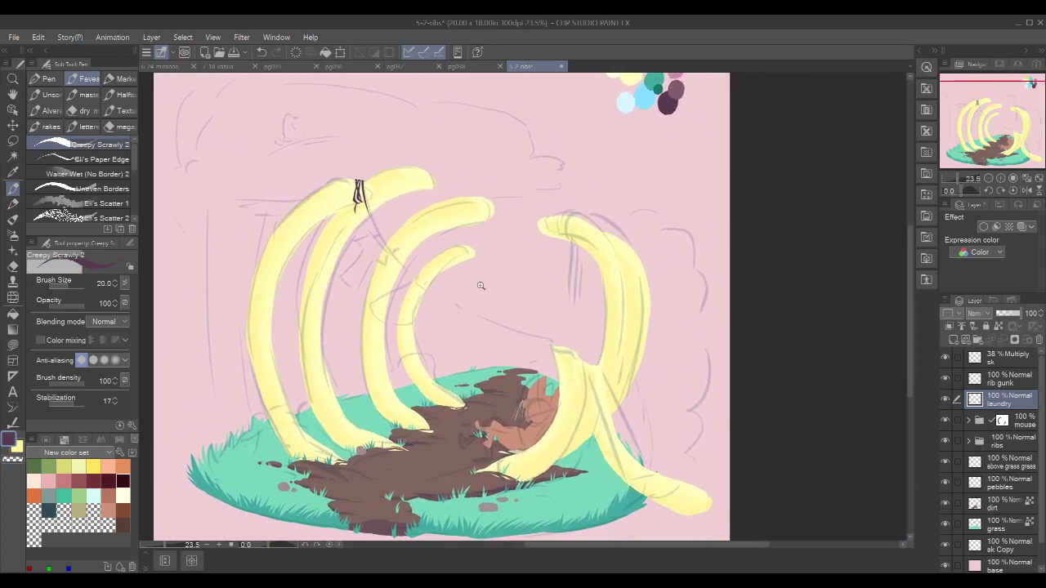
scroll(490, 282, "up", 2)
scroll(495, 276, "up", 1)
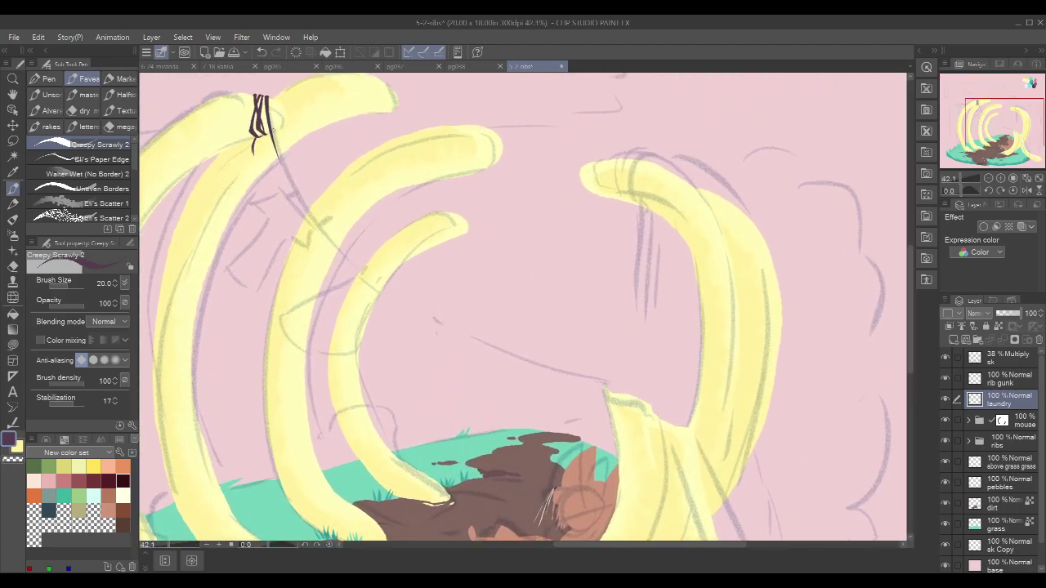
mouse_move(270, 122)
left_mouse_down()
mouse_move(302, 210)
mouse_move(448, 331)
mouse_move(612, 381)
left_mouse_up()
key("ctrl+z")
left_click_drag(282, 168, 348, 263)
left_click_drag(270, 122, 309, 214)
key("ctrl+z")
mouse_move(270, 109)
left_mouse_down()
mouse_move(287, 175)
mouse_move(334, 251)
left_mouse_up()
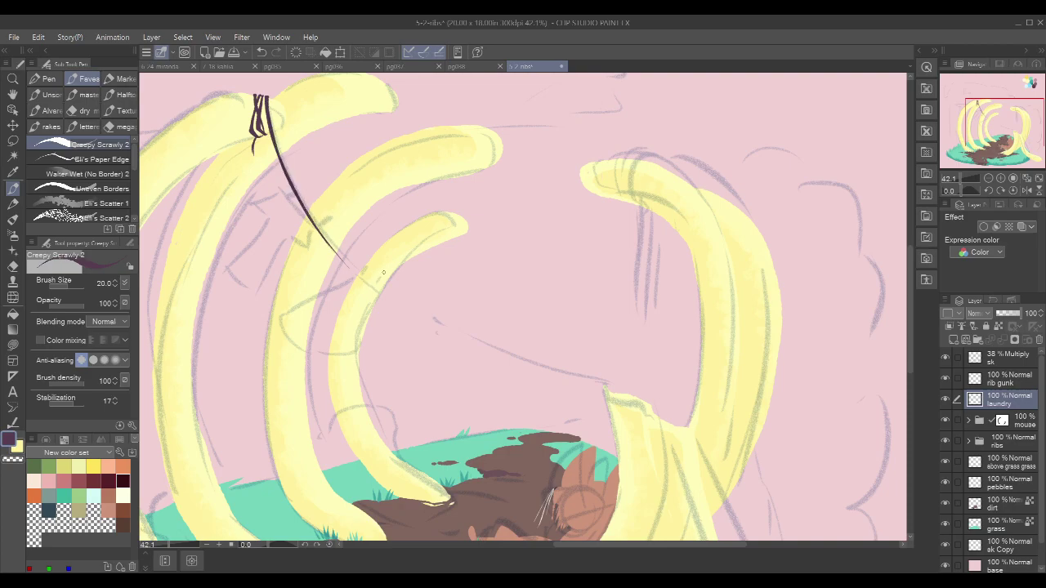
Step: Extend the laundry line in one sagging curve across the smallest rib to the broken rib's tip
left_click_drag(542, 261, 482, 252)
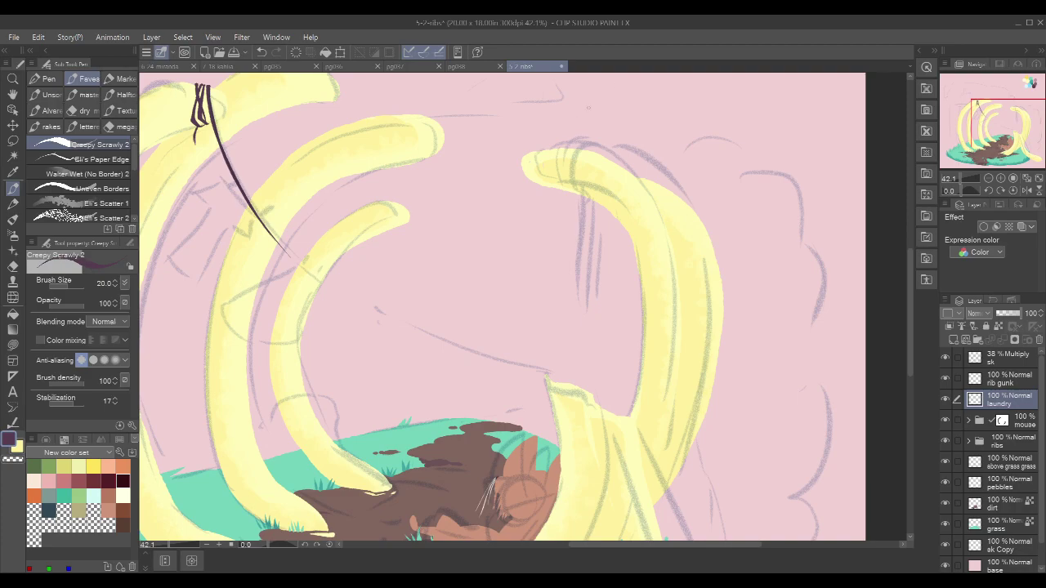
left_click_drag(239, 185, 335, 291)
key("ctrl+z")
left_click_drag(263, 224, 356, 307)
key("ctrl+z")
mouse_move(261, 224)
left_mouse_down()
mouse_move(341, 301)
mouse_move(544, 377)
left_mouse_up()
key("ctrl+z")
mouse_move(343, 301)
left_mouse_down()
mouse_move(467, 362)
mouse_move(546, 379)
left_mouse_up()
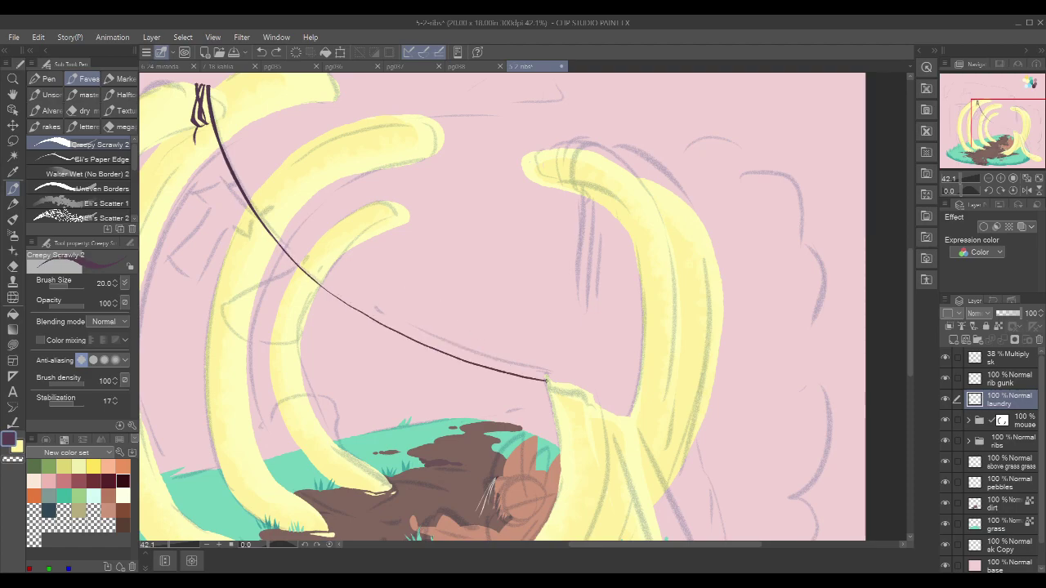
Step: Mirror the canvas, rotate it so the laundry line runs upright, and thicken the line's upper stretch
left_click(1027, 191)
left_click_drag(834, 202, 821, 211)
scroll(821, 211, "up", 3)
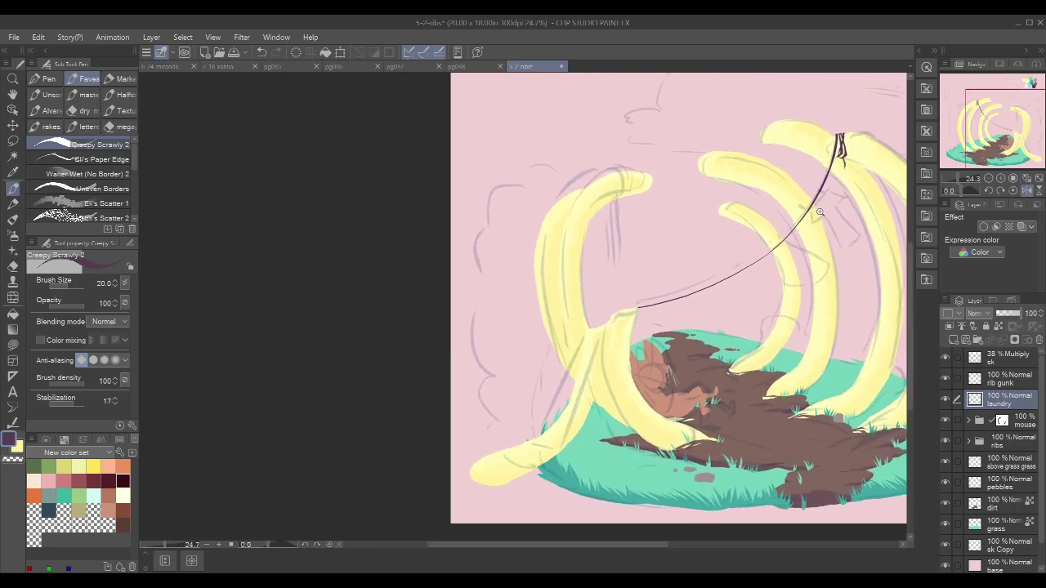
key("r")
left_click_drag(823, 368, 693, 134)
key("p")
left_click_drag(694, 186, 643, 256)
scroll(605, 164, "up", 2)
left_click_drag(558, 112, 564, 250)
key("ctrl+z")
left_click_drag(553, 91, 566, 149)
key("ctrl+z")
left_click_drag(551, 89, 568, 193)
Step: Thicken the laundry line's middle stretch where it crosses and leaves the smallest rib
left_click_drag(565, 147, 567, 240)
key("ctrl+z")
left_click_drag(565, 145, 564, 225)
left_click_drag(568, 186, 564, 262)
left_click_drag(566, 223, 562, 278)
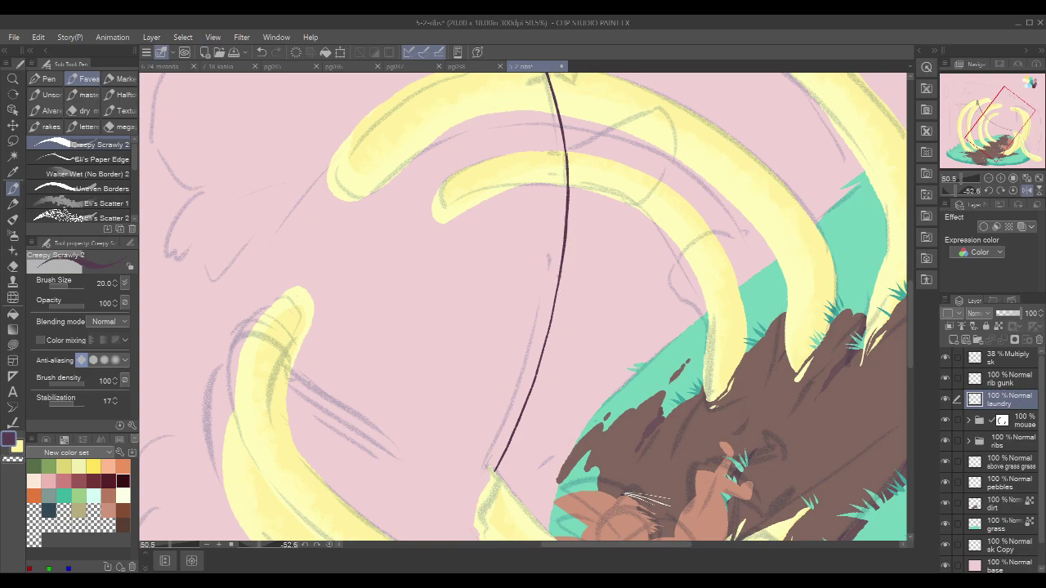
Step: Return the canvas to its unrotated, unmirrored orientation
mouse_move(551, 325)
left_mouse_down()
mouse_move(535, 384)
mouse_move(546, 295)
left_mouse_up()
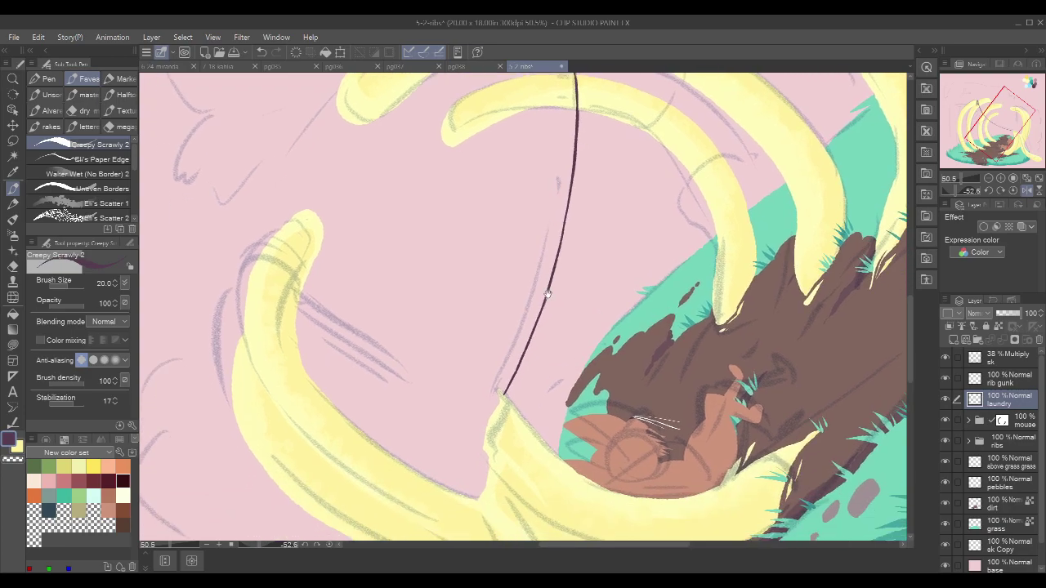
left_click_drag(537, 403, 582, 399)
key("r")
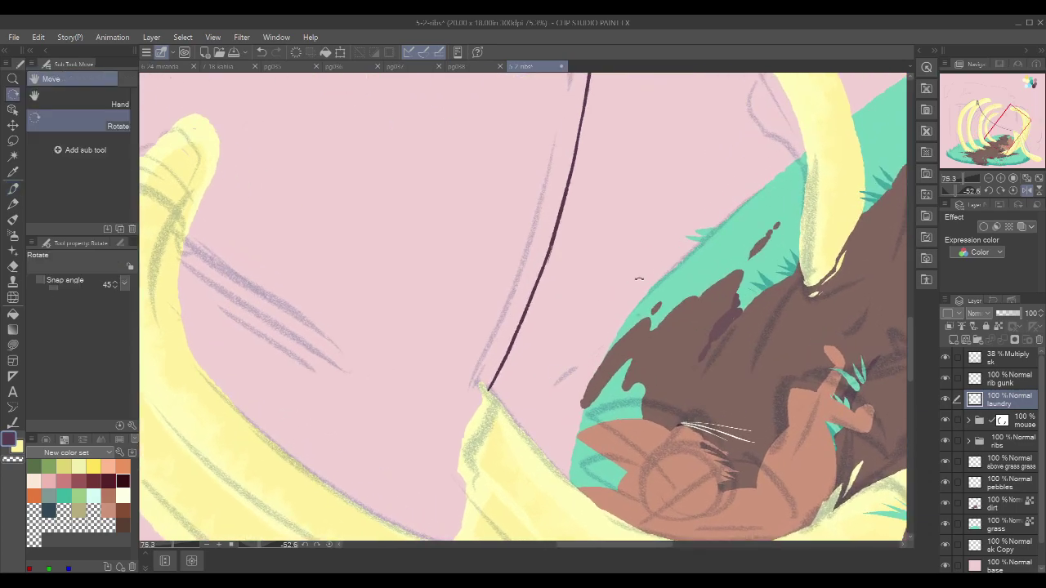
left_click_drag(635, 280, 648, 385)
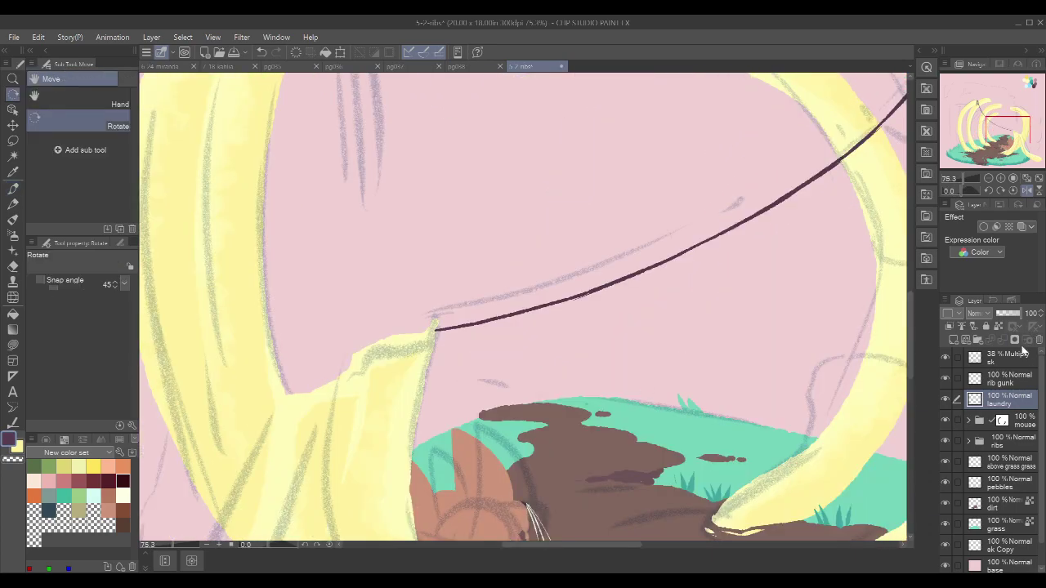
left_click(1025, 191)
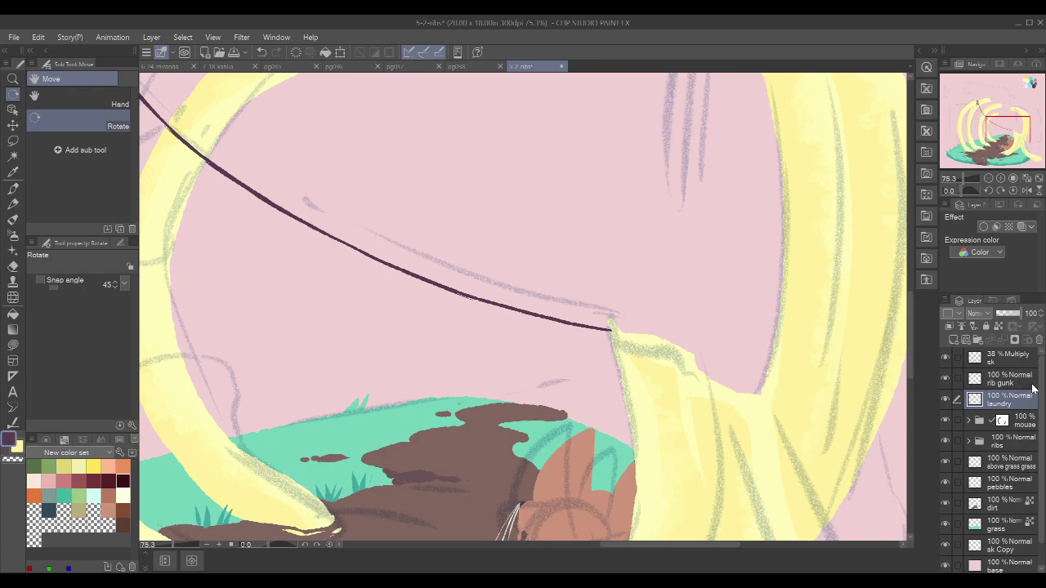
Step: Hide the sk sketch layer above the artwork and rename the laundry layer to "laundry line"
left_click(945, 357)
scroll(756, 358, "down", 5)
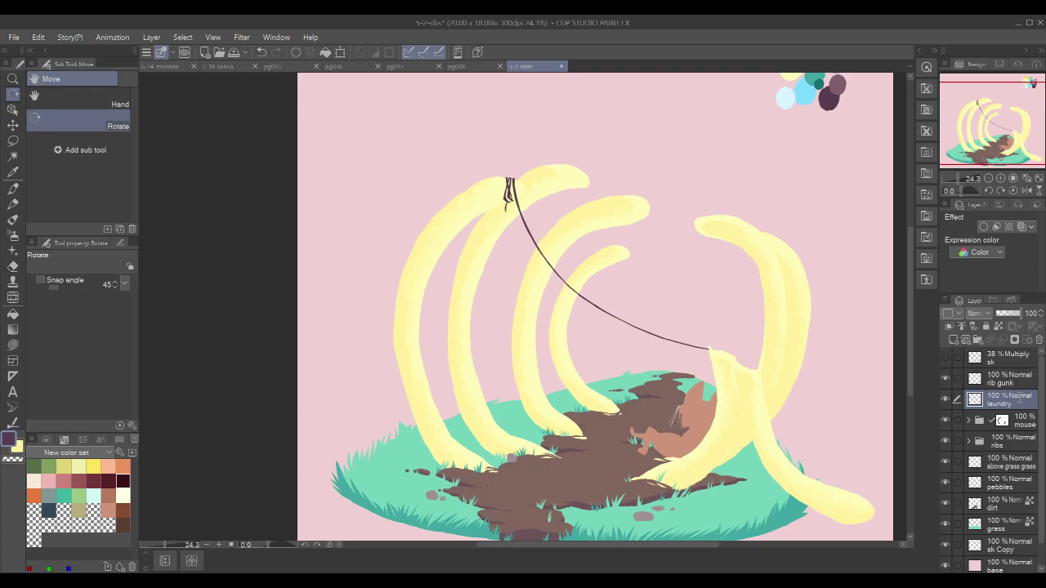
type("line")
key("Return")
Step: Continue the dark laundry line over the pointed tip of the broken rib and down across its front
left_click_drag(753, 379, 681, 359)
key("p")
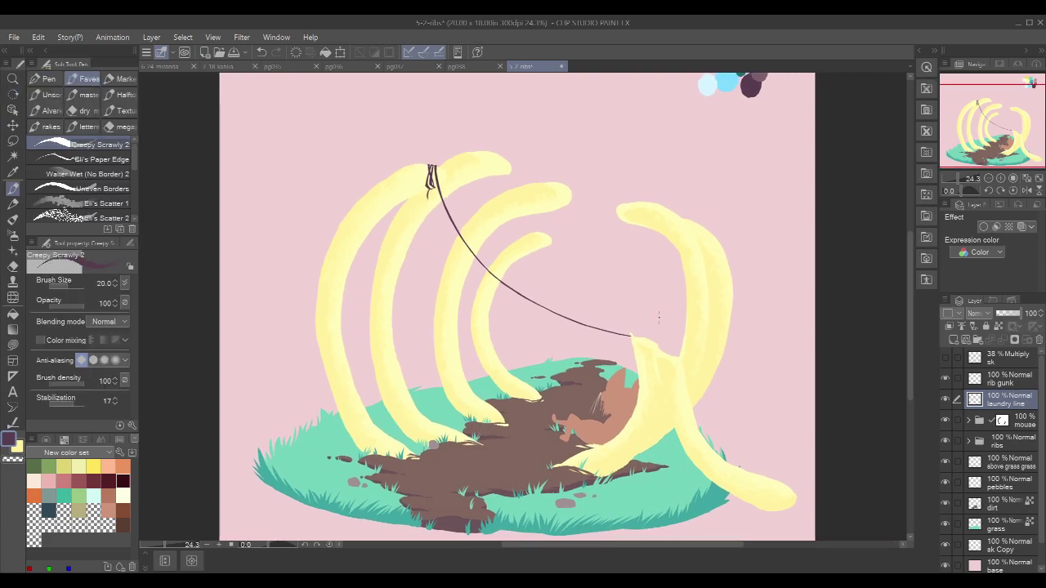
left_click_drag(665, 348, 688, 327)
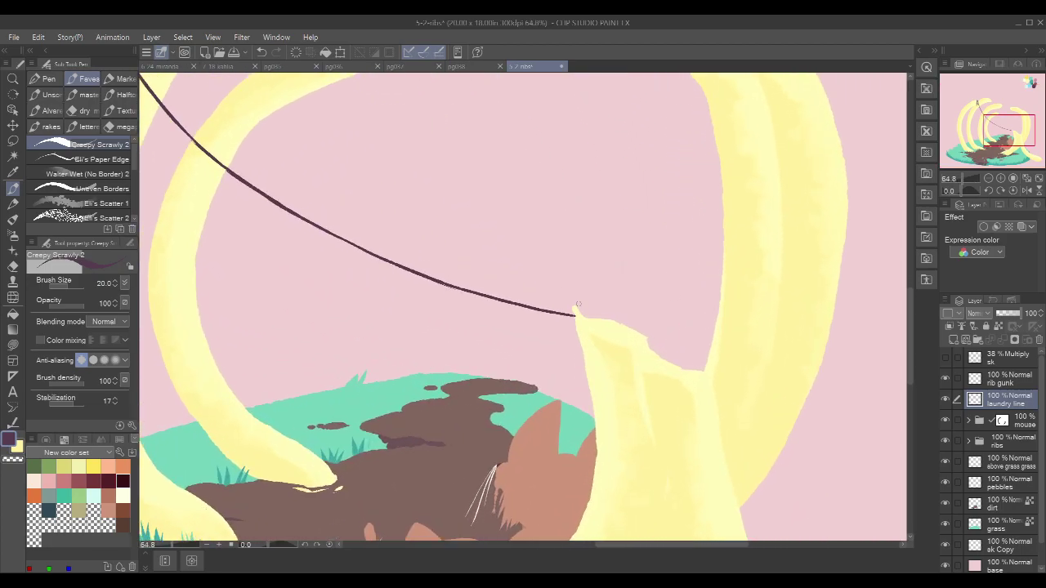
mouse_move(623, 296)
left_mouse_down()
mouse_move(593, 319)
mouse_move(613, 252)
left_mouse_up()
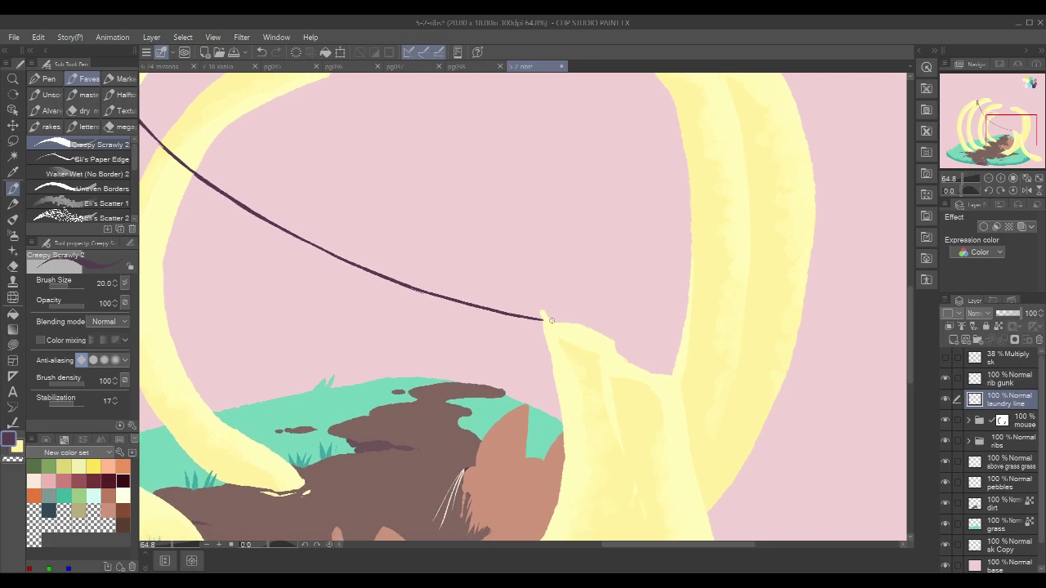
left_click_drag(552, 321, 570, 330)
left_click_drag(571, 331, 603, 378)
left_click_drag(560, 325, 600, 375)
key("ctrl+z")
left_click_drag(560, 324, 598, 376)
Step: Thicken the crossing point on the broken rib and draw two curved rope loops through it, wrapping around the tip
left_click_drag(576, 333, 582, 343)
left_click_drag(552, 364, 584, 339)
mouse_move(550, 360)
left_mouse_down()
mouse_move(586, 332)
mouse_move(564, 361)
mouse_move(598, 331)
left_mouse_up()
mouse_move(551, 370)
left_mouse_down()
mouse_move(558, 377)
mouse_move(590, 327)
left_mouse_up()
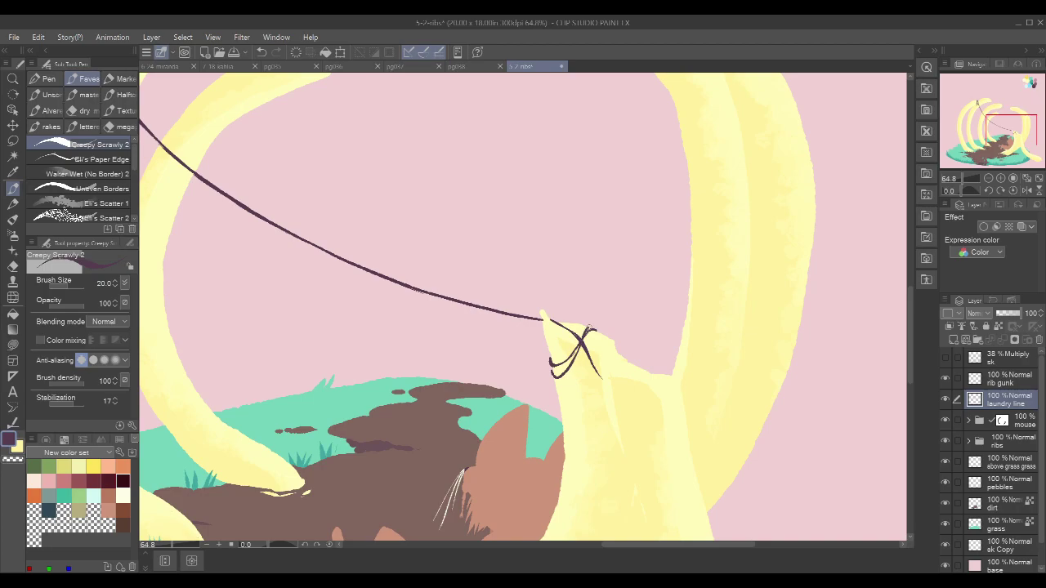
scroll(739, 281, "down", 5)
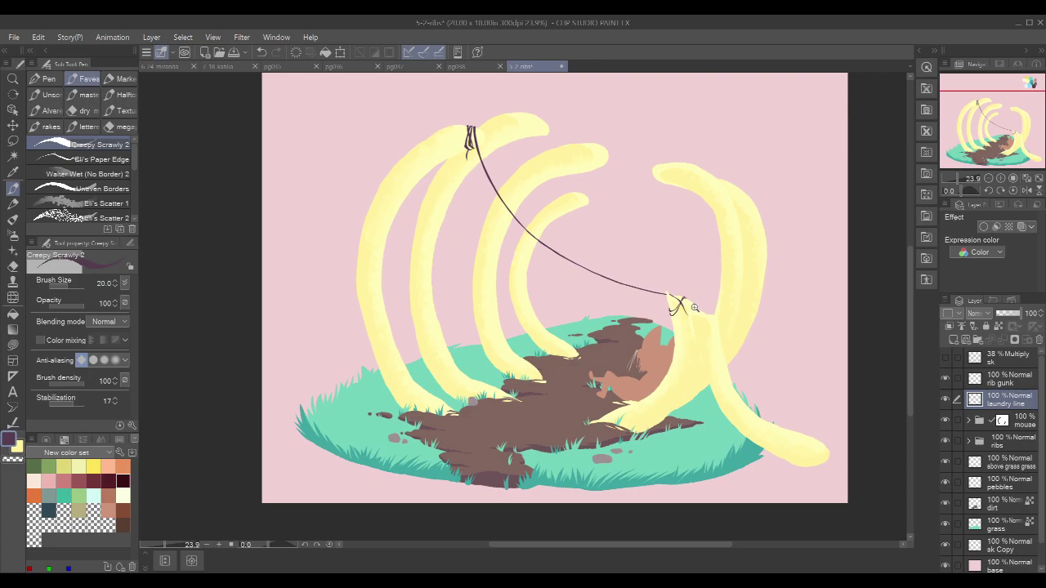
Step: Thicken the hanging tail of the laundry line below the crossing on the broken rib
scroll(722, 286, "up", 5)
scroll(719, 280, "up", 3)
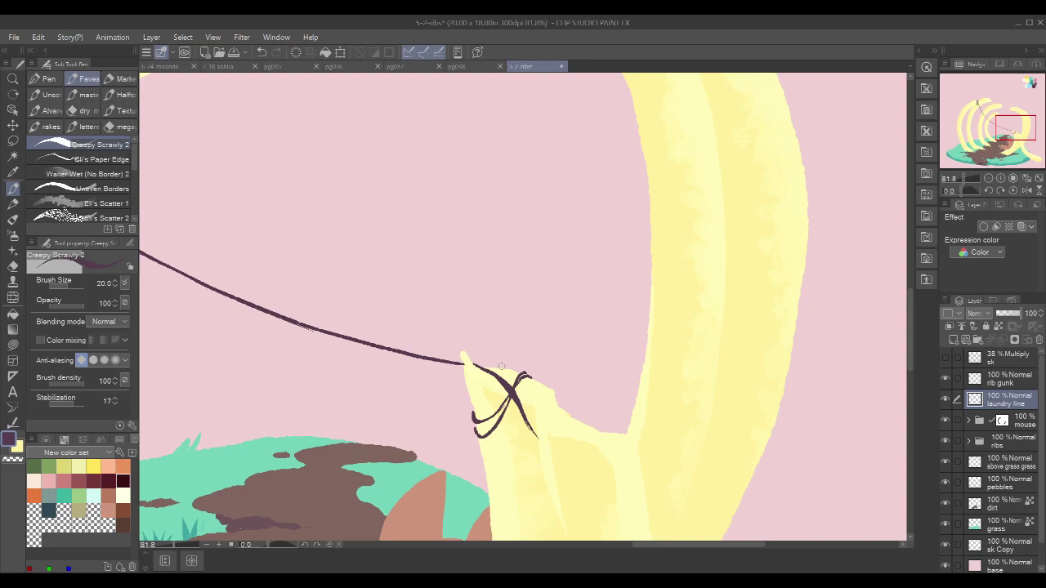
left_click_drag(631, 335, 605, 313)
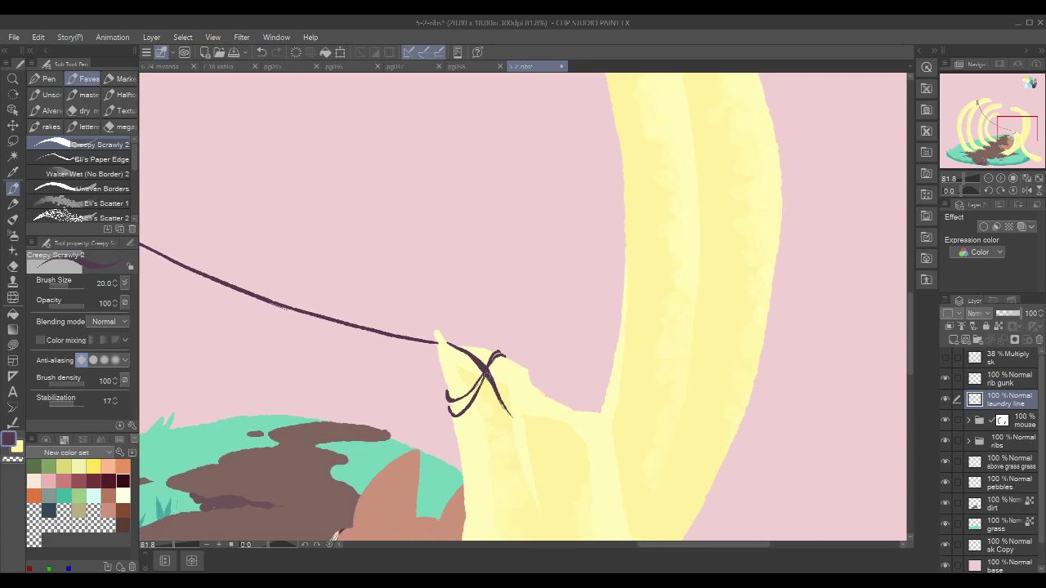
left_click_drag(490, 381, 504, 417)
key("ctrl+z")
left_click_drag(488, 375, 506, 412)
key("c")
key("c")
left_click_drag(572, 299, 591, 286)
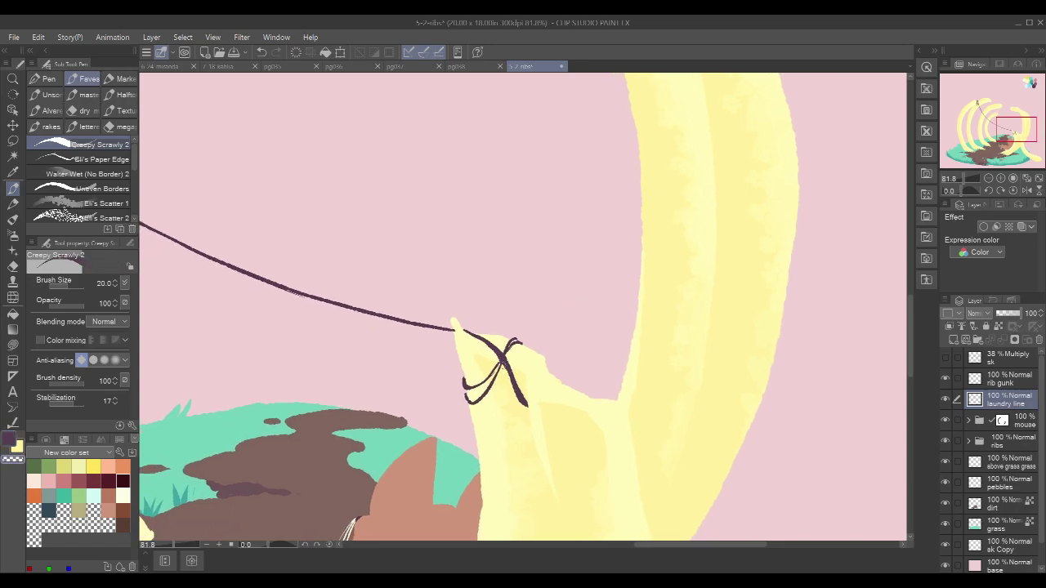
Step: Thicken both curved rope loops of the knot on the broken rib, refining their edges
key("c")
mouse_move(475, 384)
left_mouse_down()
mouse_move(485, 385)
mouse_move(504, 351)
left_mouse_up()
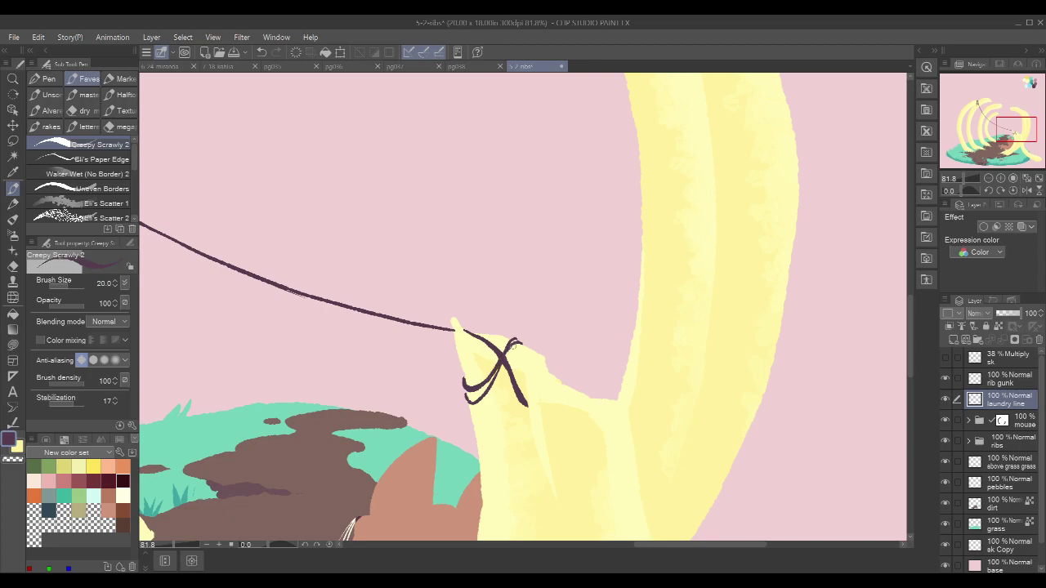
key("c")
key("c")
mouse_move(467, 393)
left_mouse_down()
mouse_move(478, 402)
mouse_move(502, 365)
left_mouse_up()
scroll(677, 291, "down", 5)
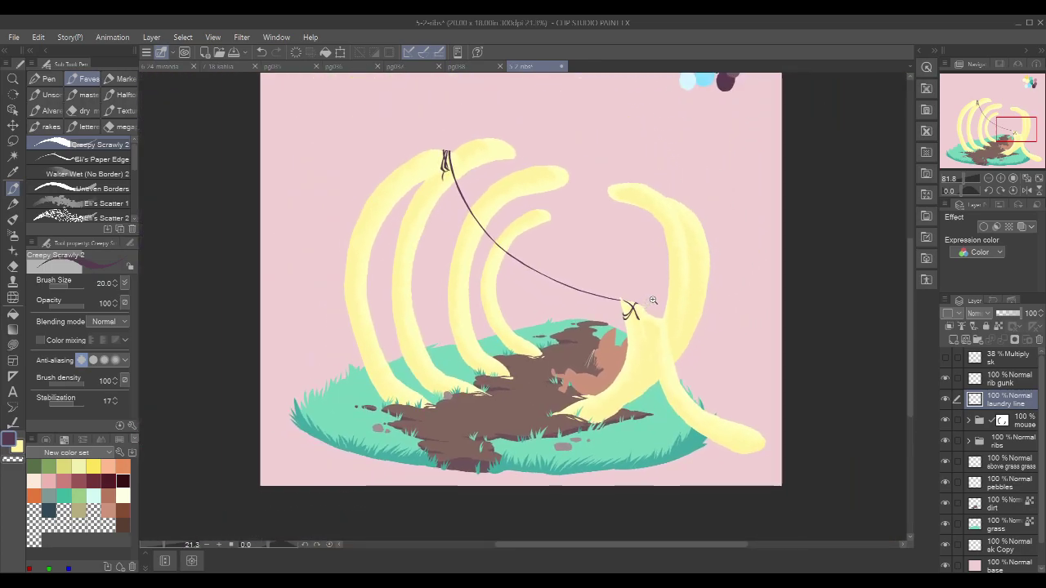
left_click_drag(810, 264, 781, 330)
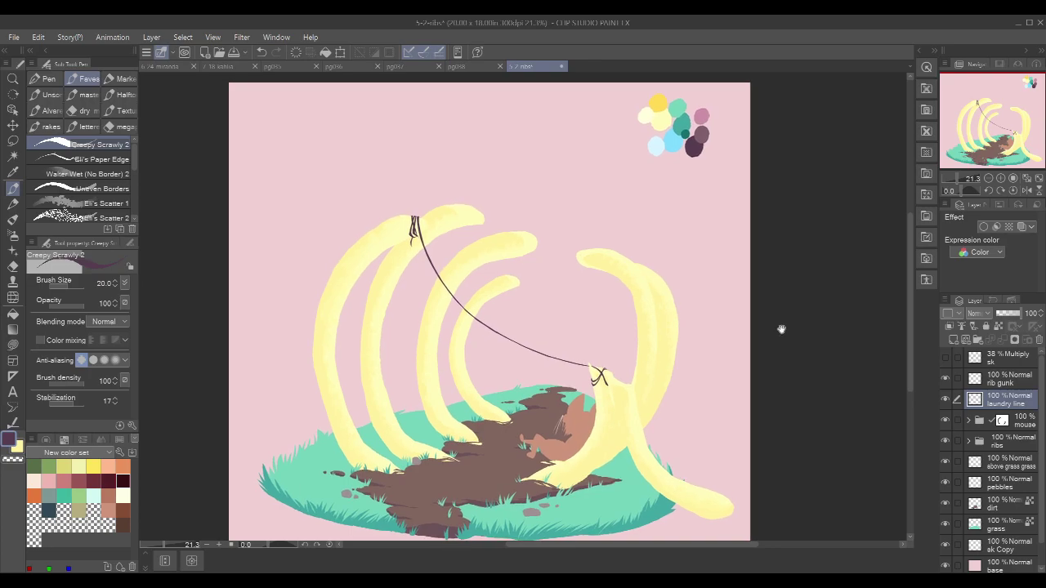
scroll(593, 373, "up", 6)
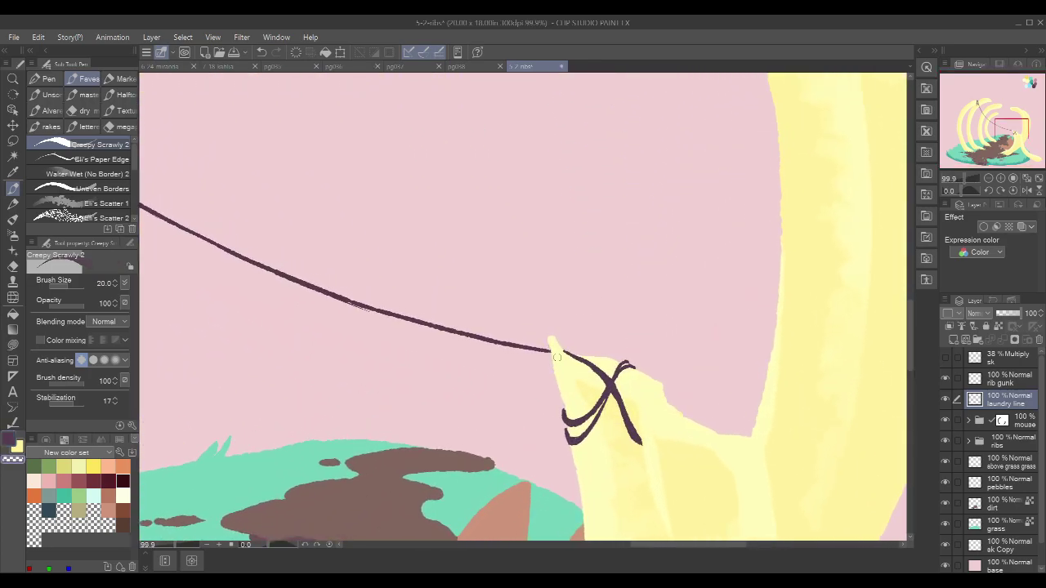
scroll(715, 247, "down", 6)
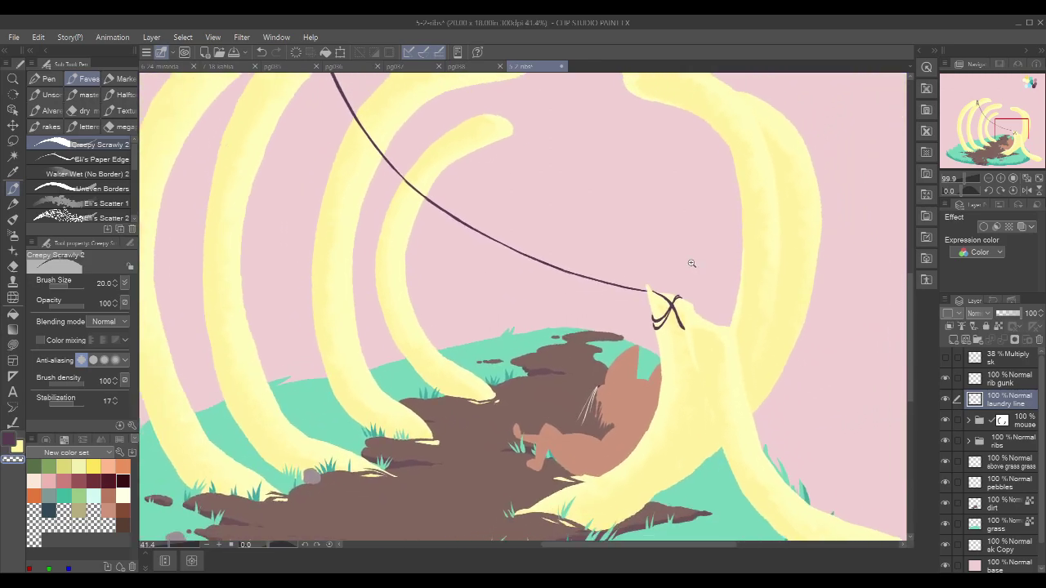
left_click_drag(734, 247, 642, 348)
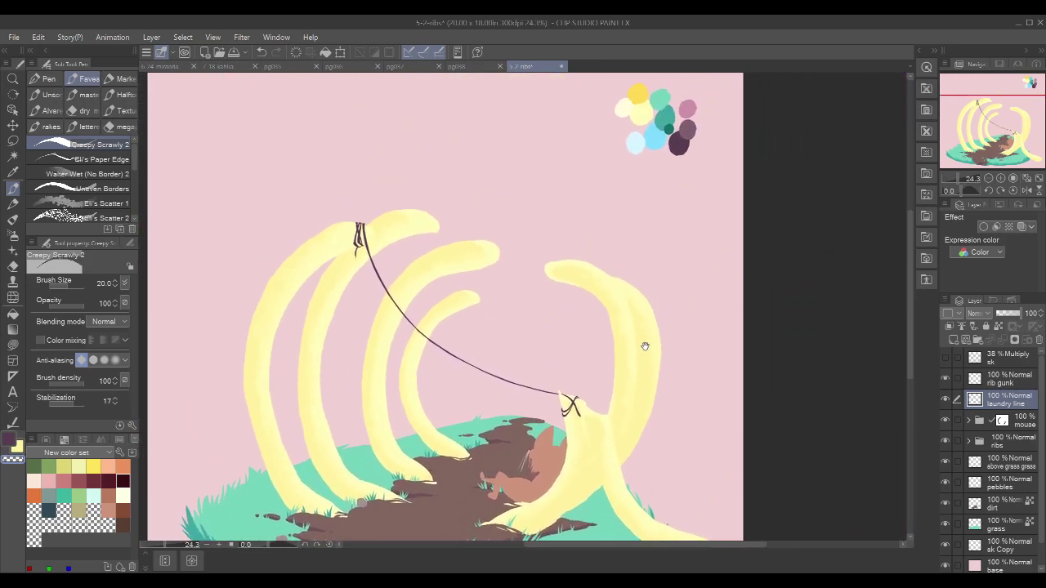
left_click_drag(668, 313, 696, 269)
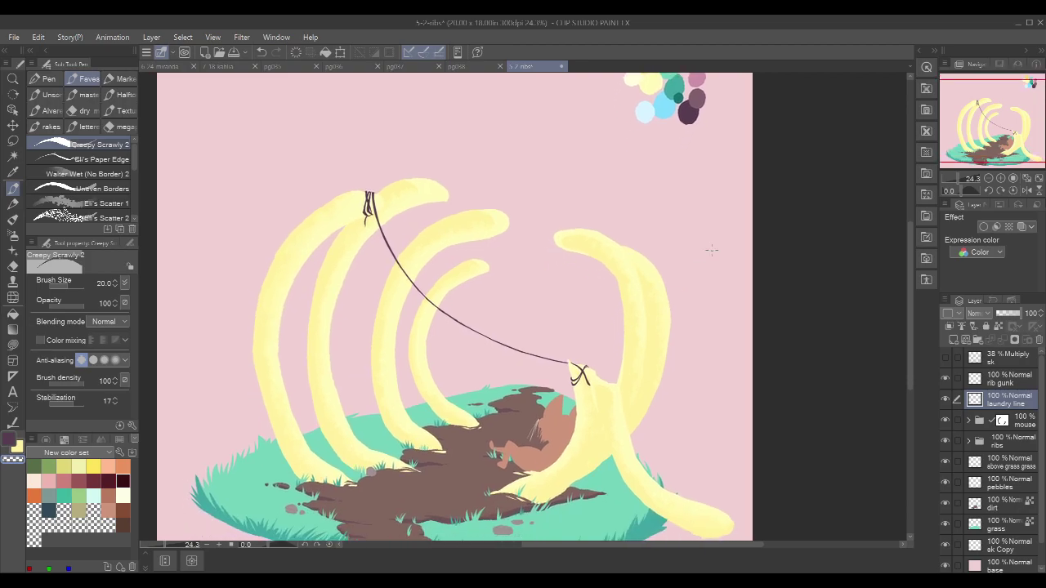
Step: Create a layer folder named "laundry" and move the laundry line layer into it
left_click(979, 340)
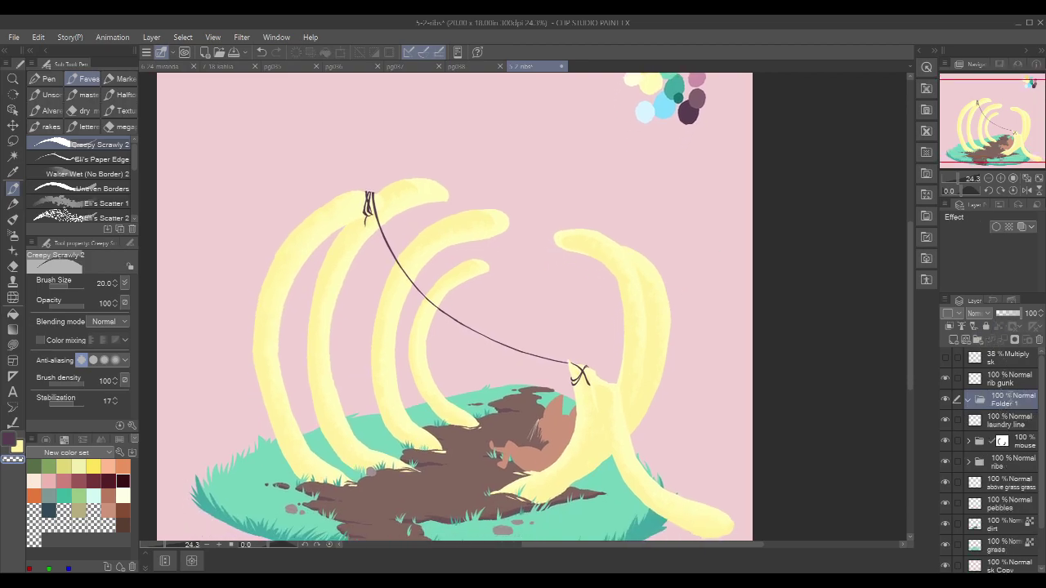
type("laundry")
key("Return")
left_click_drag(1007, 422, 1008, 403)
Step: Add layers named "clothes" and "clips" above the laundry line in the folder, and make the clothes layer active
left_click(953, 340)
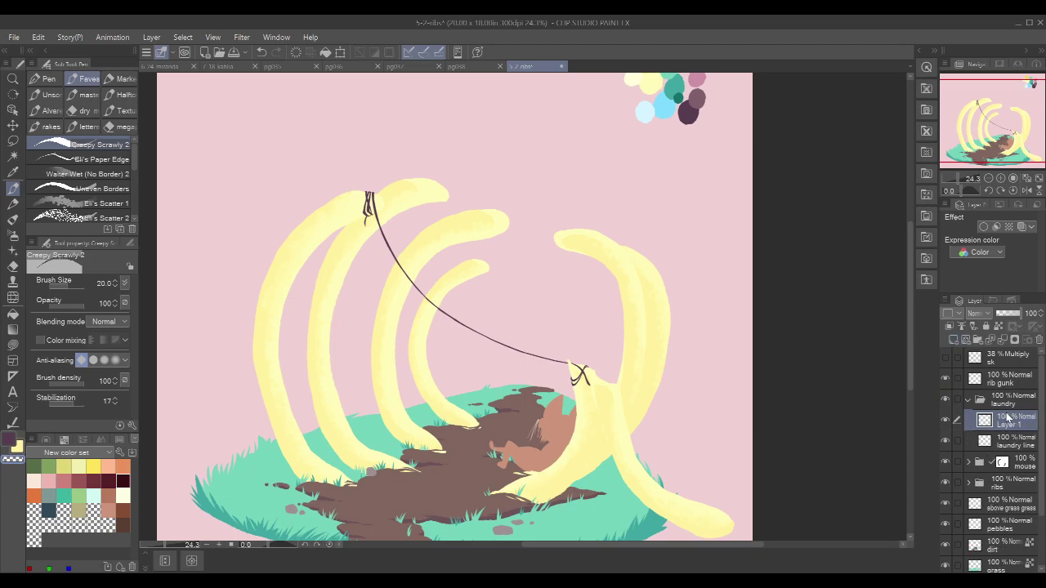
double_click(1009, 418)
type("clothes")
key("Return")
left_click(954, 340)
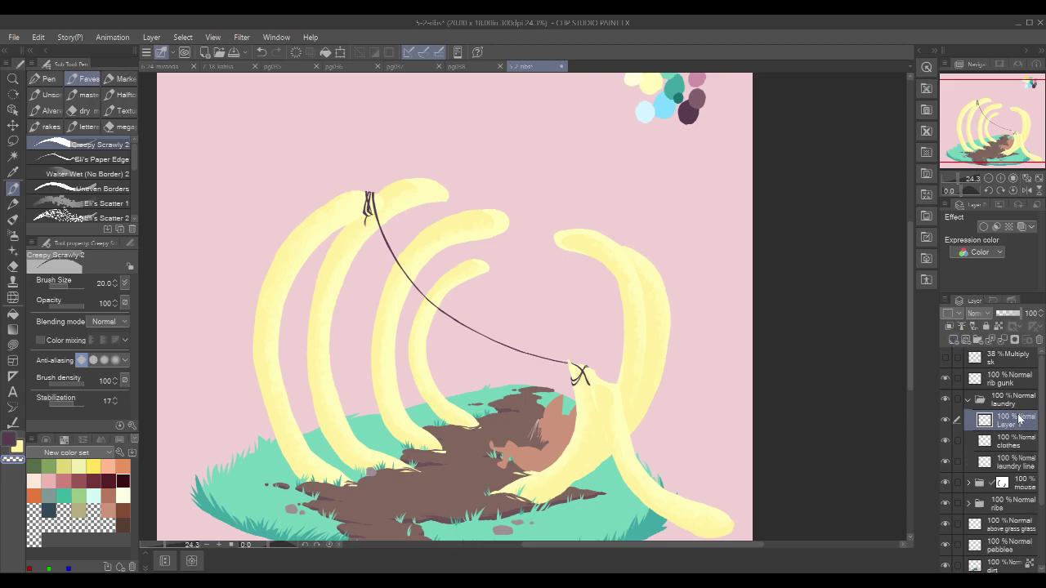
left_click(1013, 445)
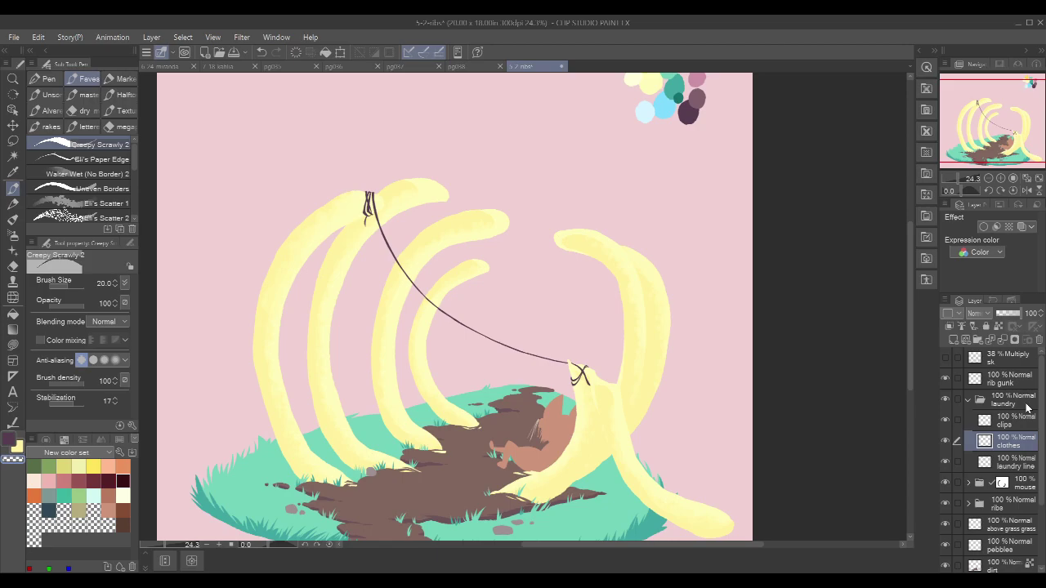
Step: Mix a muted blue-violet for the clothes with hue 241, saturation 51 and value 77
mouse_move(745, 174)
left_mouse_down()
mouse_move(763, 226)
mouse_move(761, 275)
mouse_move(774, 244)
left_mouse_up()
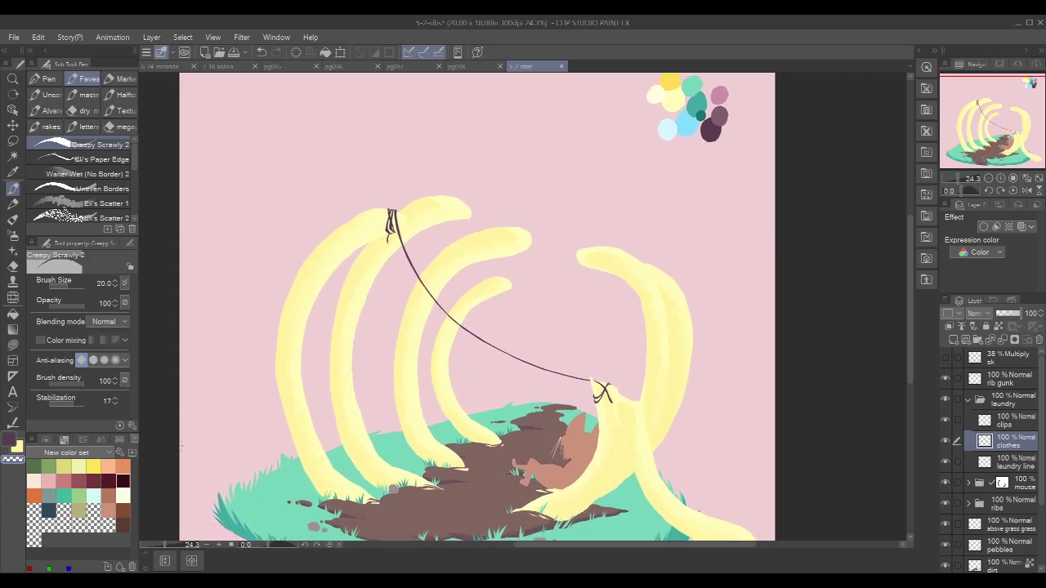
left_click(690, 117, "alt")
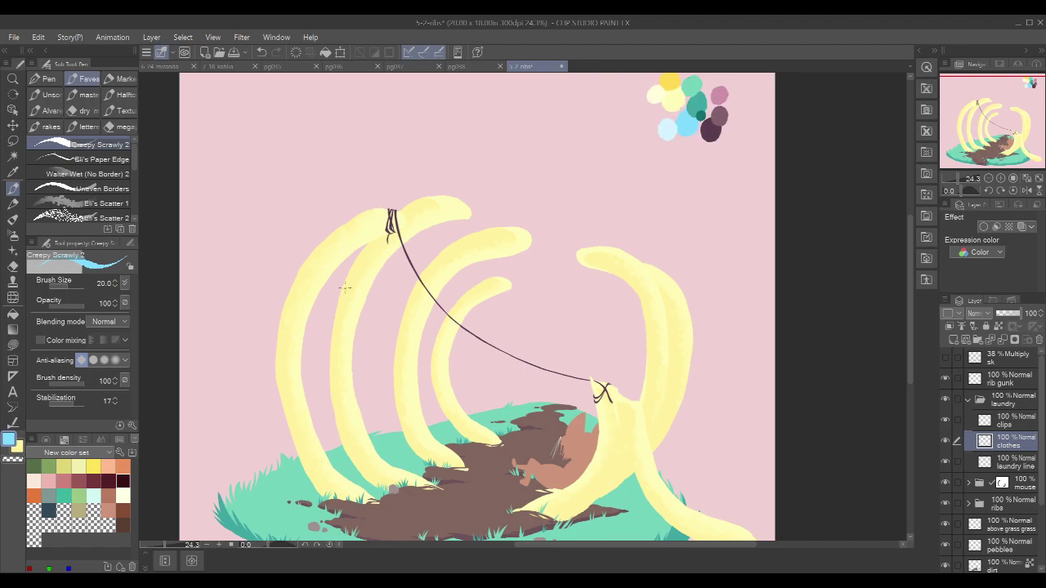
left_click(48, 440)
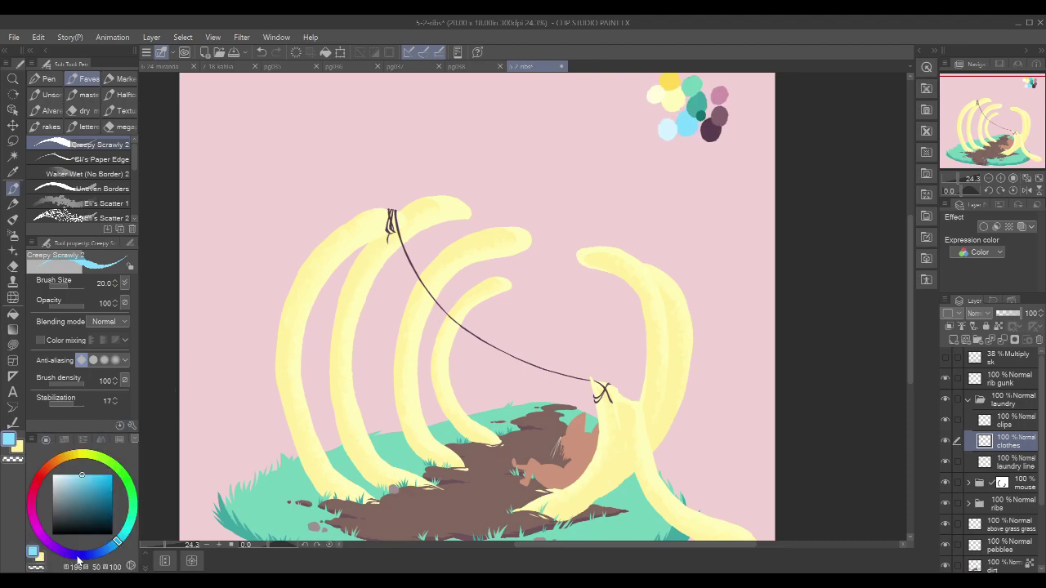
left_click(80, 557)
left_click(88, 482)
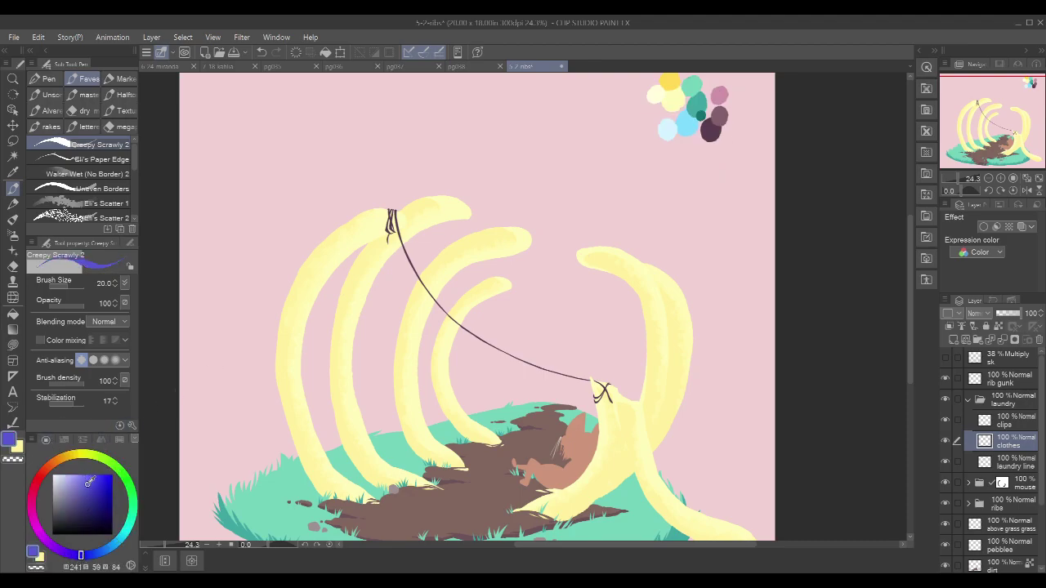
mouse_move(472, 278)
left_mouse_down()
mouse_move(477, 331)
mouse_move(509, 367)
mouse_move(519, 302)
mouse_move(483, 366)
mouse_move(502, 335)
left_mouse_up()
key("ctrl+z")
left_click(75, 488)
key("ctrl+z")
left_click(82, 487)
key("ctrl+z")
Step: Outline the shirt's upper sleeve beside the laundry line, between the second and third ribs, on the clothes layer
left_click_drag(487, 283, 499, 267)
left_click_drag(642, 289, 669, 247)
left_click_drag(637, 206, 643, 214)
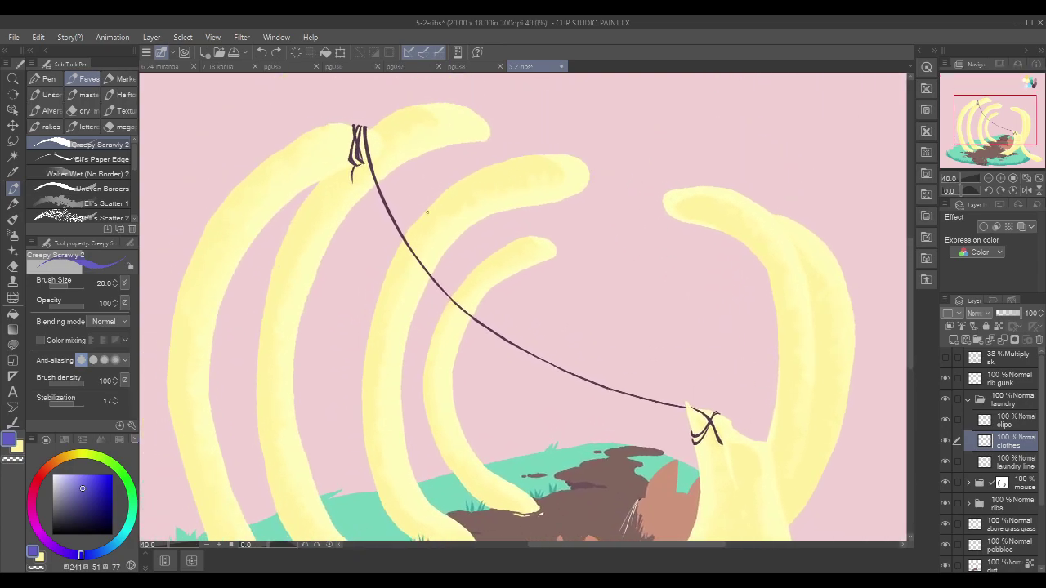
scroll(400, 227, "up", 1)
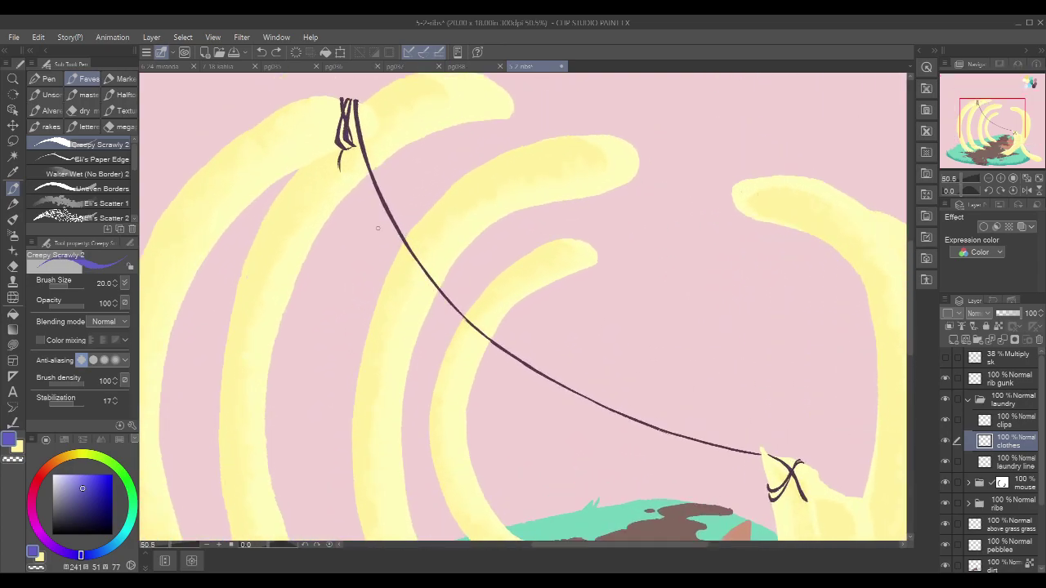
mouse_move(383, 224)
left_mouse_down()
mouse_move(348, 227)
mouse_move(384, 227)
mouse_move(337, 259)
left_mouse_up()
key("ctrl+z")
key("ctrl+z")
mouse_move(341, 219)
left_mouse_down()
mouse_move(339, 259)
mouse_move(352, 263)
left_mouse_up()
Step: Draw the shirt's collar edge along the laundry line and outline its lower sleeve hanging over the third rib
left_click_drag(395, 236, 419, 276)
key("ctrl+z")
mouse_move(393, 229)
left_mouse_down()
mouse_move(440, 298)
mouse_move(428, 281)
mouse_move(441, 338)
left_mouse_up()
key("ctrl+z")
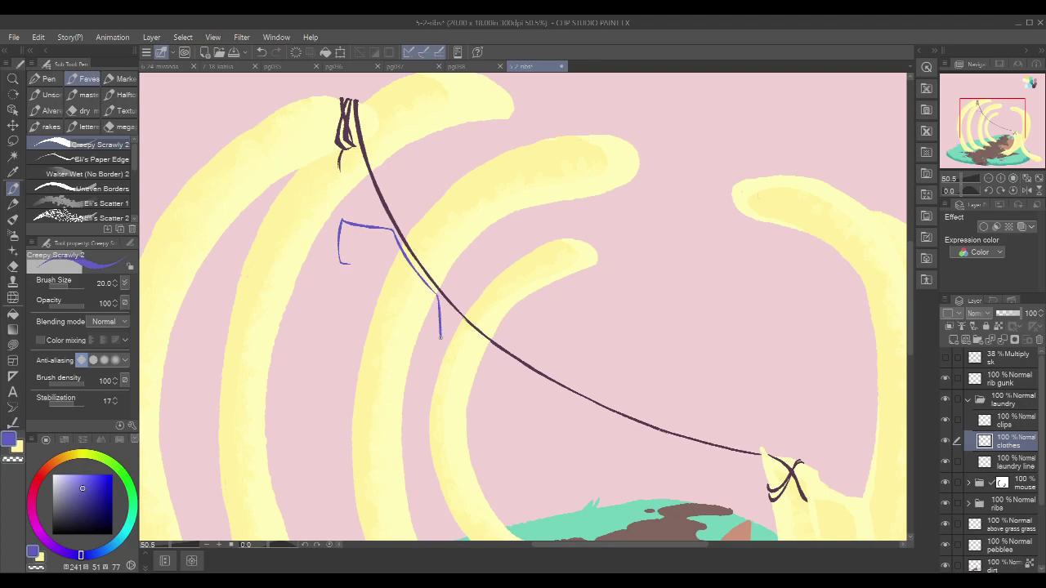
left_click_drag(436, 296, 439, 353)
scroll(762, 237, "down", 2)
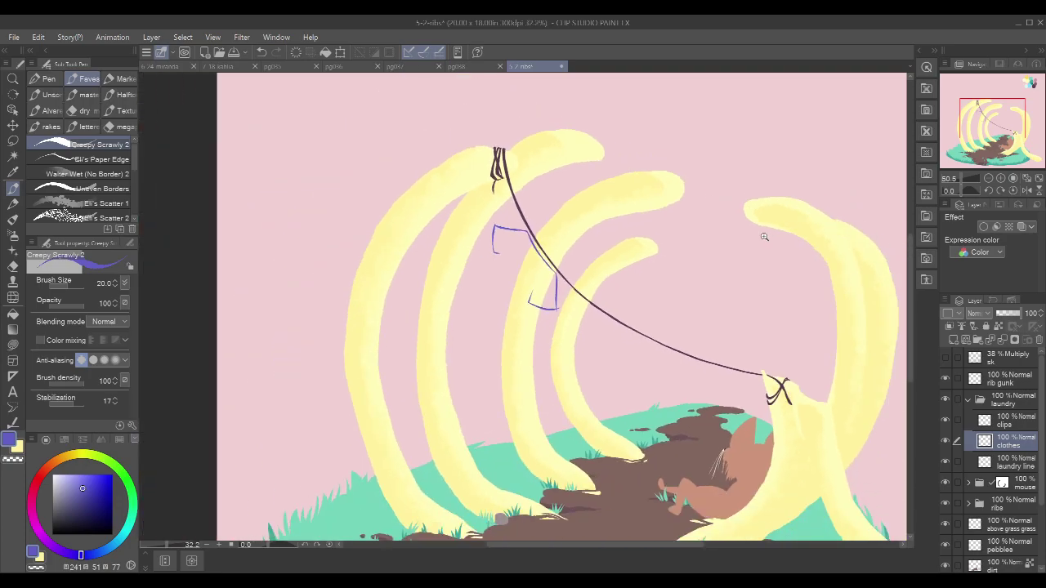
scroll(762, 237, "up", 2)
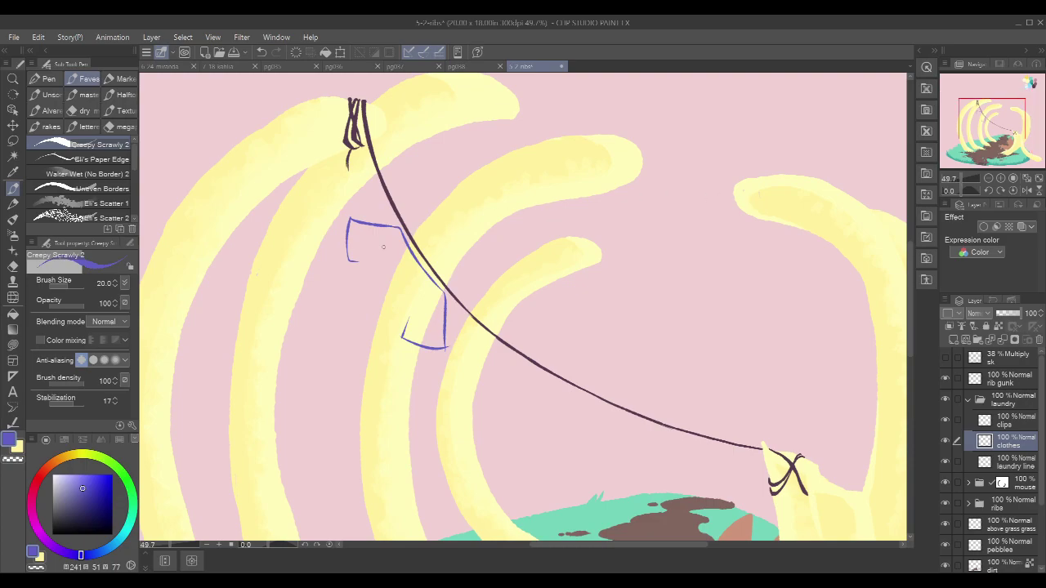
left_click_drag(351, 260, 373, 262)
key("ctrl+z")
key("r")
left_click_drag(712, 250, 627, 145)
key("p")
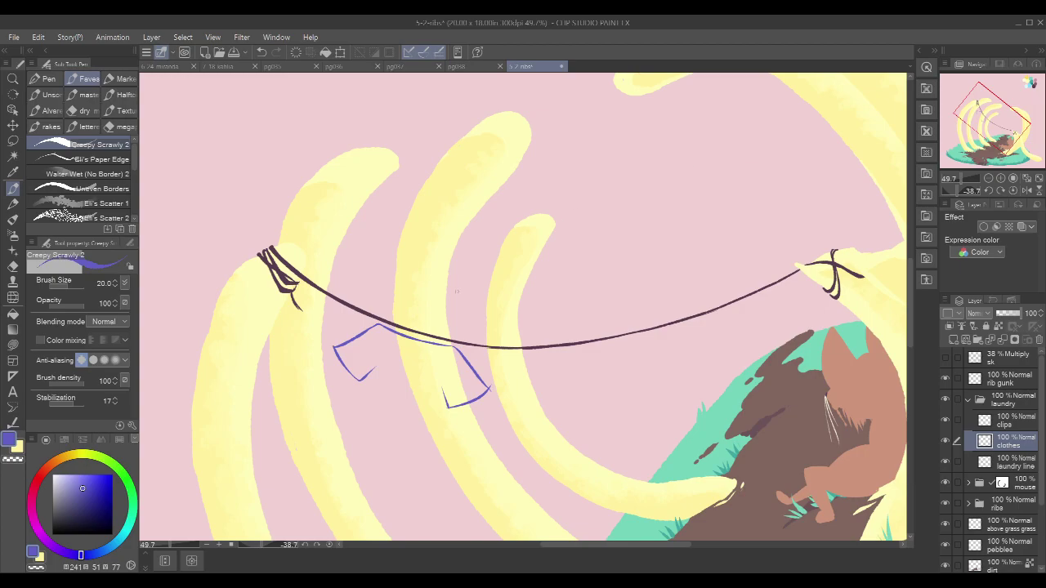
key("r")
left_click_drag(612, 238, 742, 333)
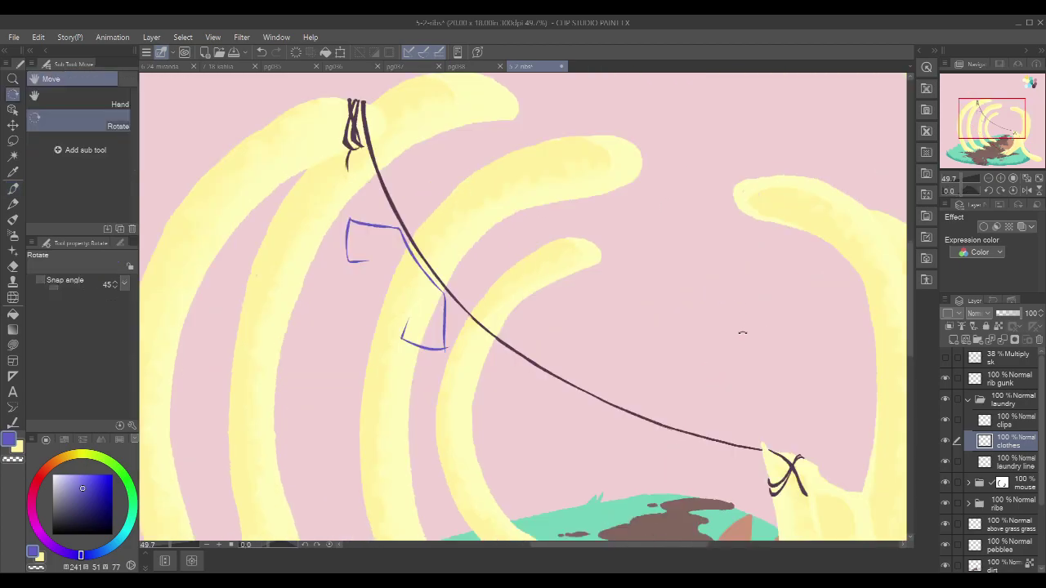
key("p")
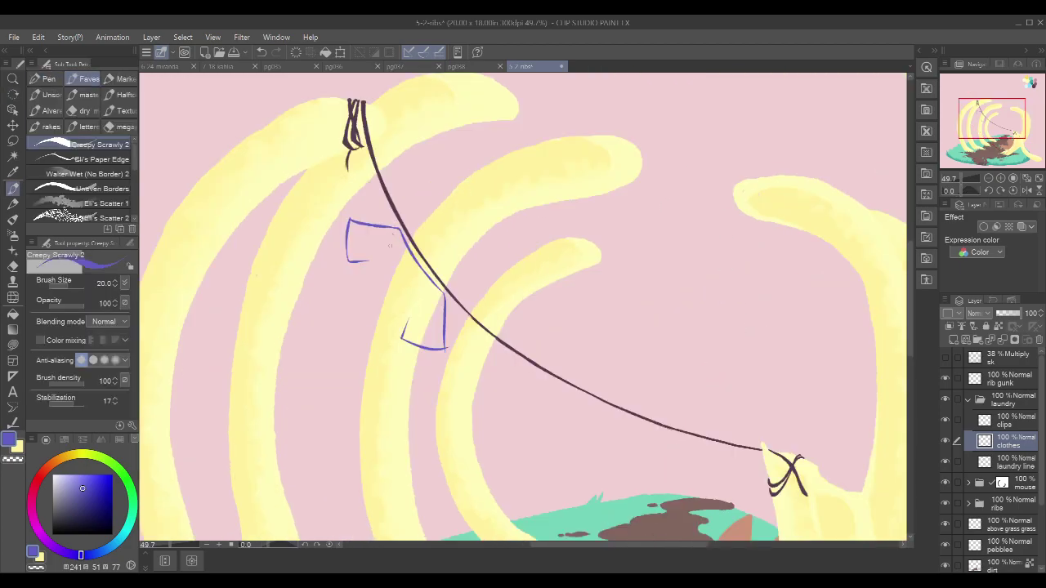
Step: Outline the shirt's body hanging between the two sleeves, with a curved outer side, a rounded hem and a short inner side
mouse_move(425, 122)
left_mouse_down()
mouse_move(412, 196)
mouse_move(423, 168)
left_mouse_up()
key("ctrl+z")
key("ctrl+z")
left_click_drag(384, 240, 365, 324)
key("ctrl+z")
mouse_move(384, 238)
left_mouse_down()
mouse_move(366, 353)
mouse_move(411, 399)
left_mouse_up()
key("ctrl+z")
mouse_move(368, 364)
left_mouse_down()
mouse_move(401, 404)
mouse_move(430, 405)
left_mouse_up()
left_click_drag(425, 348, 427, 400)
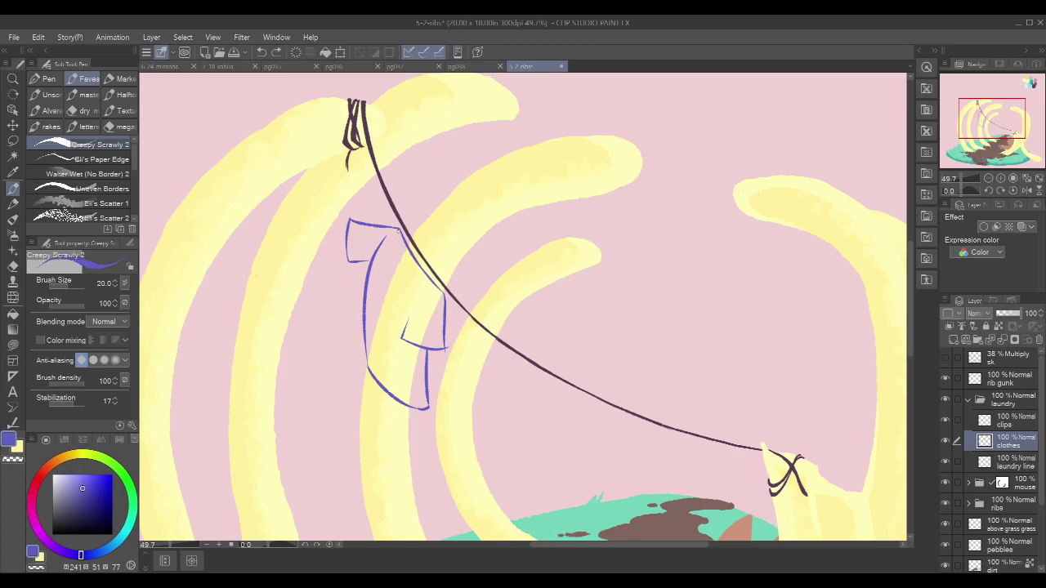
Step: Fill the outlined shirt with the blue-violet on the clothes layer
key("c")
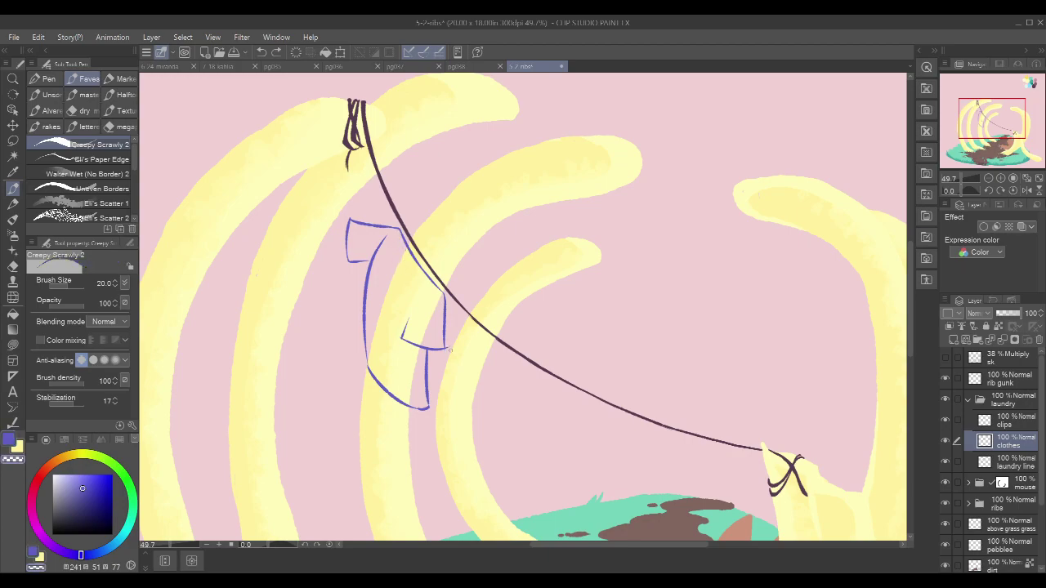
key("c")
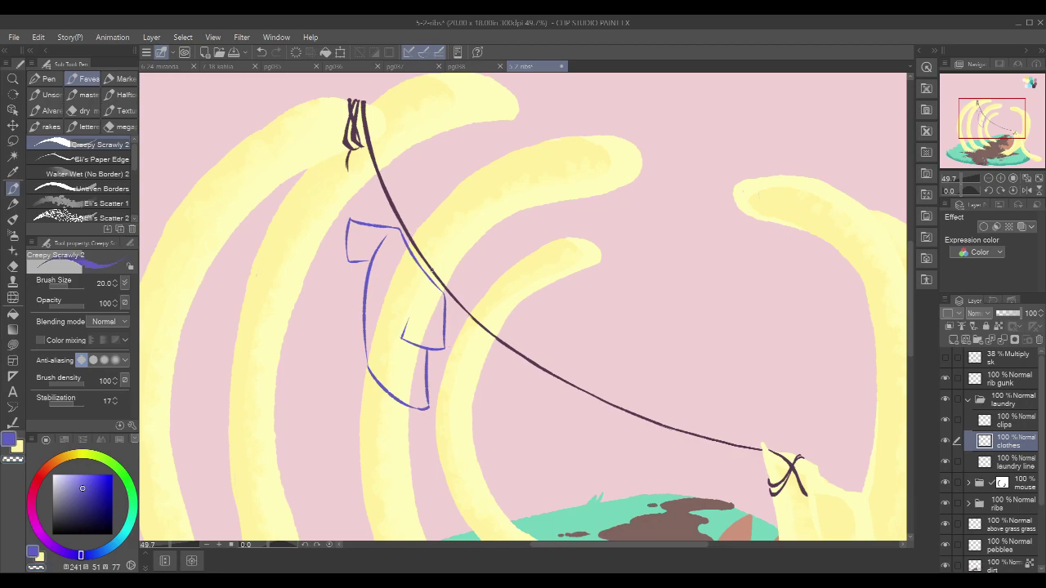
key("g")
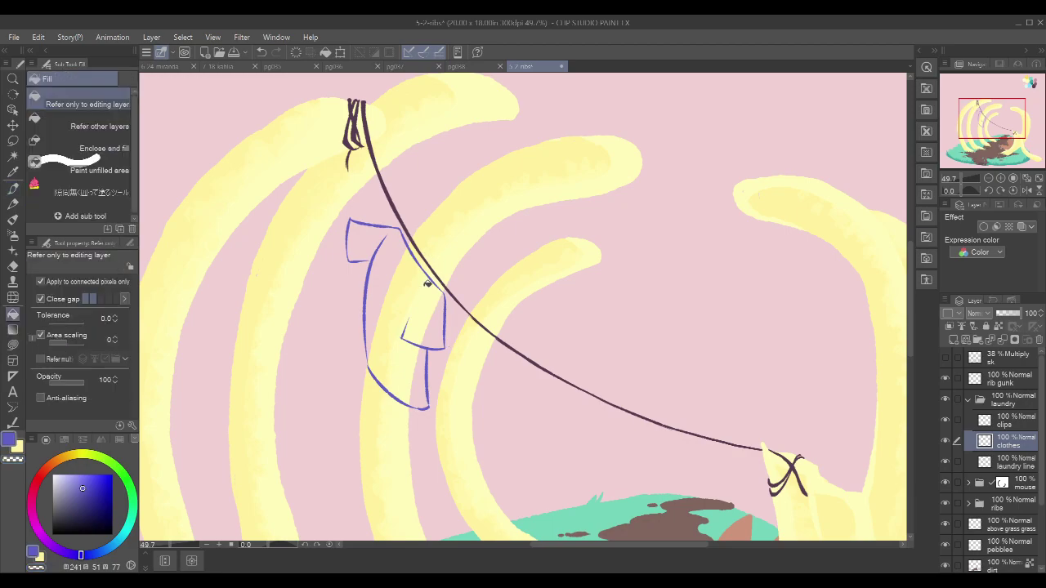
left_click(424, 281)
key("p")
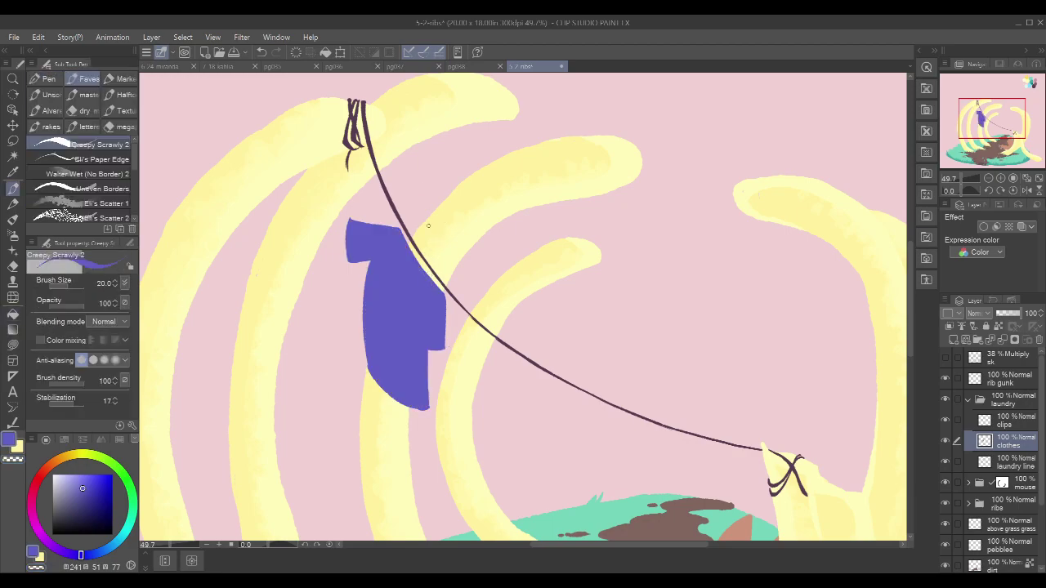
Step: With transparent pixels locked, draw the shirt's neckline and lower sleeve edge in a darker blue-violet with hue 241, saturation 61 and value 62
left_click(92, 495)
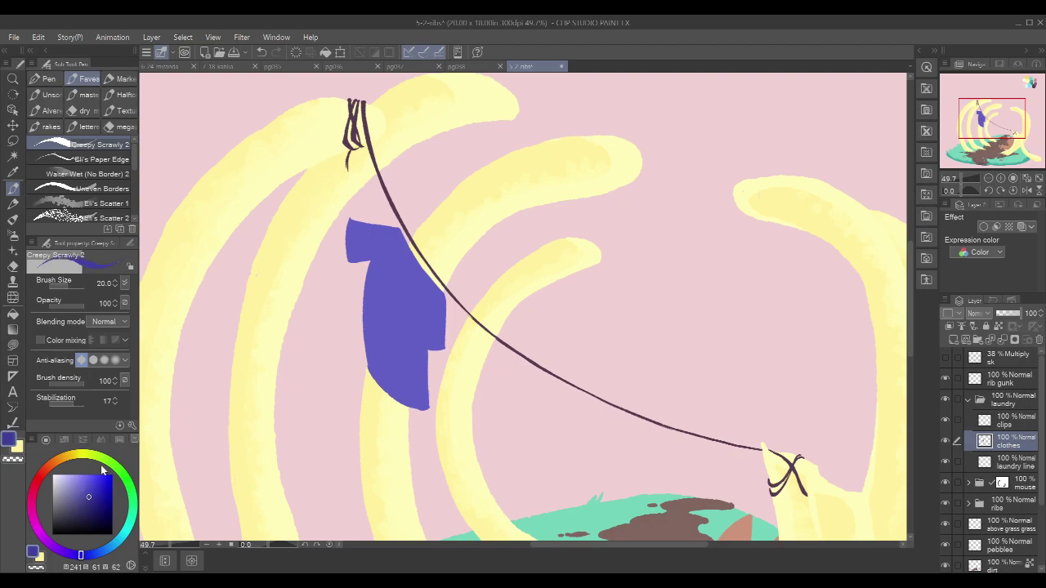
left_click(452, 324, "ctrl")
left_click(453, 325, "ctrl")
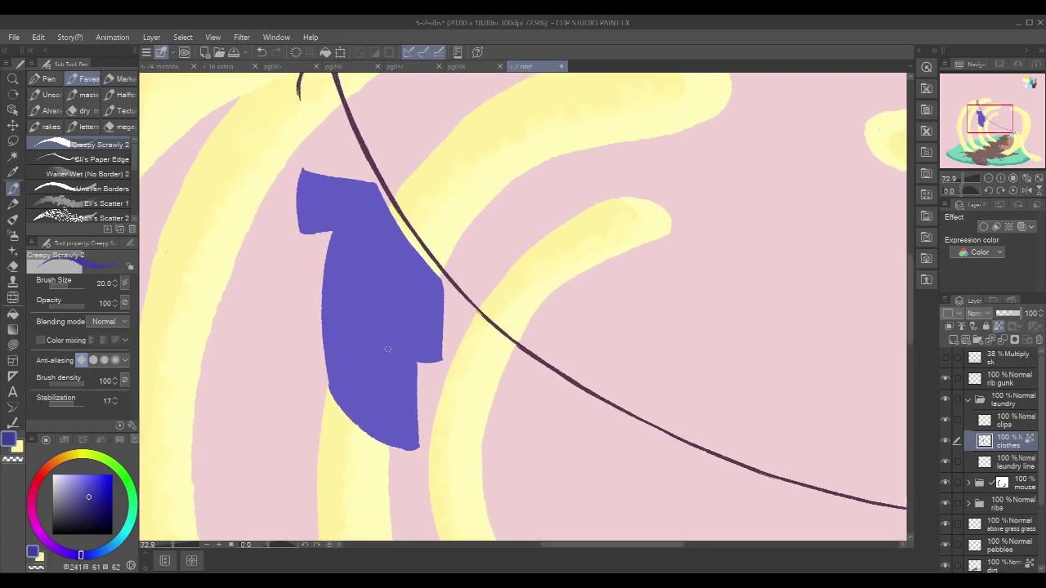
mouse_move(390, 351)
left_mouse_down()
mouse_move(445, 365)
mouse_move(416, 360)
left_mouse_up()
key("ctrl+z")
left_click_drag(401, 304, 387, 342)
key("ctrl+y")
mouse_move(371, 187)
left_mouse_down()
mouse_move(381, 234)
mouse_move(428, 269)
mouse_move(389, 247)
mouse_move(427, 271)
left_mouse_up()
key("ctrl+z")
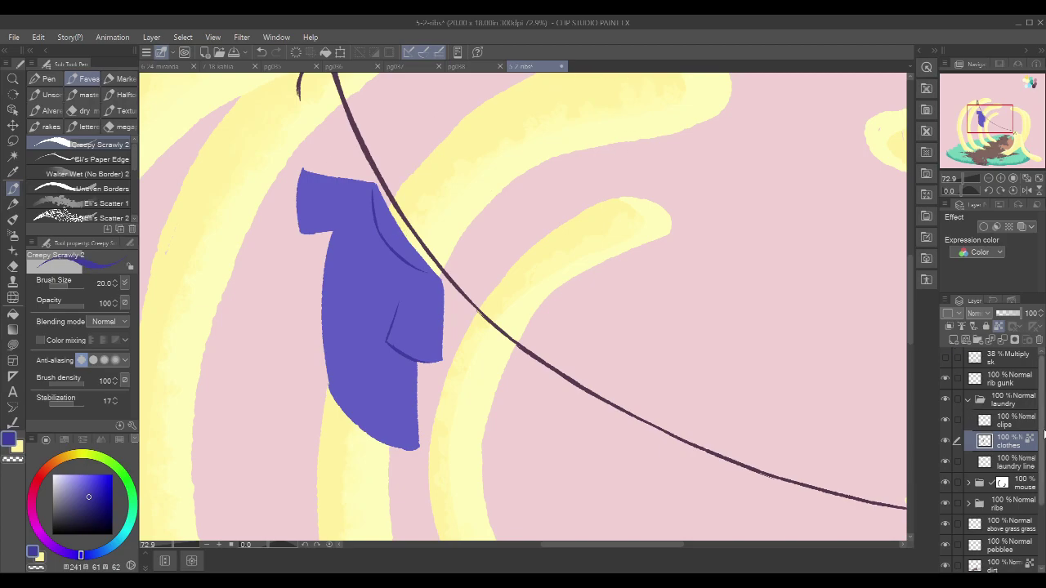
Step: Scale the shirt to 65 percent, rotate it by 1.6 degrees and place it against the laundry line at the third rib
key("c")
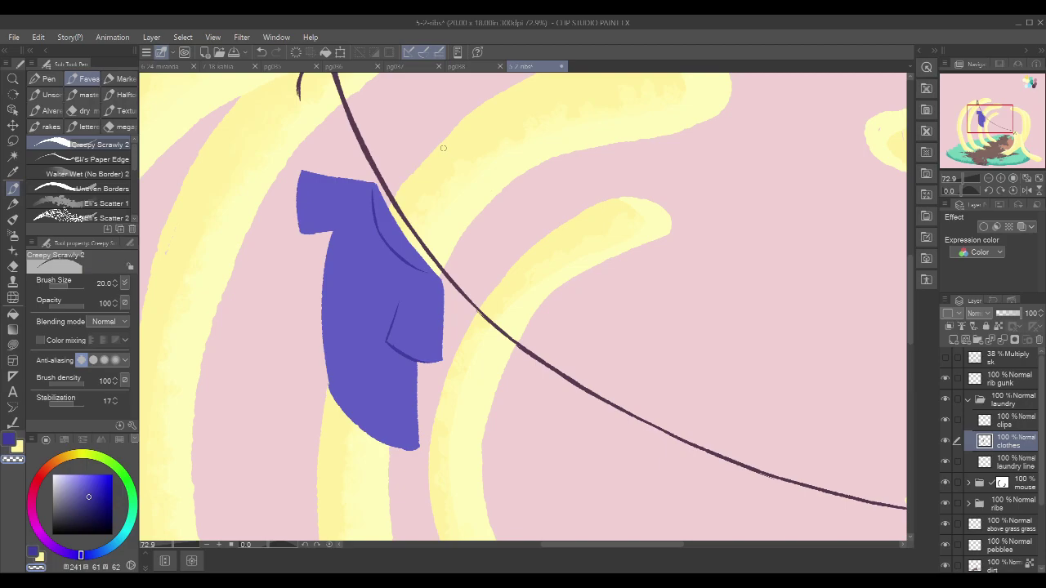
scroll(584, 220, "down", 5)
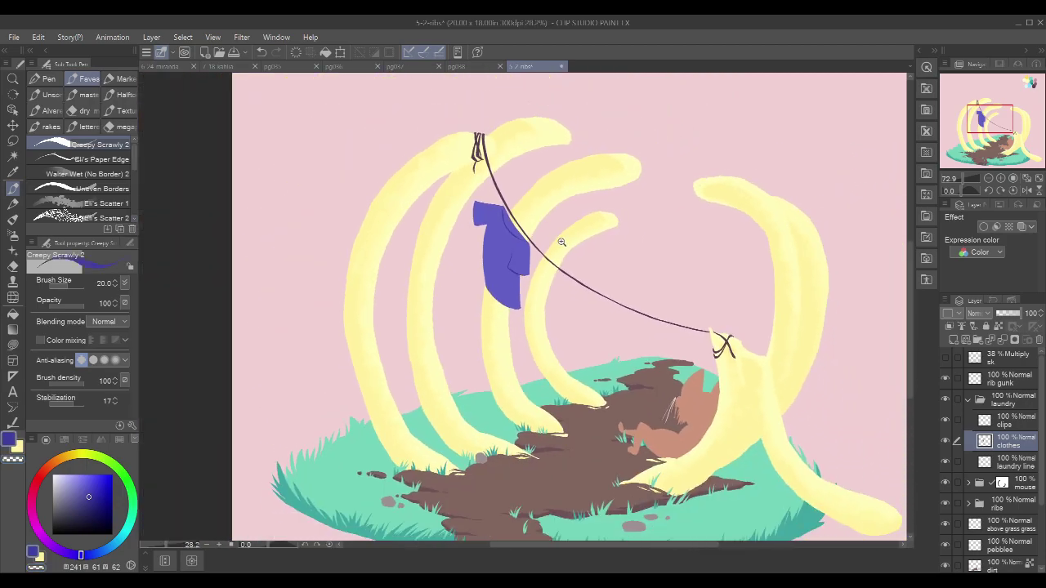
left_click_drag(752, 168, 694, 178)
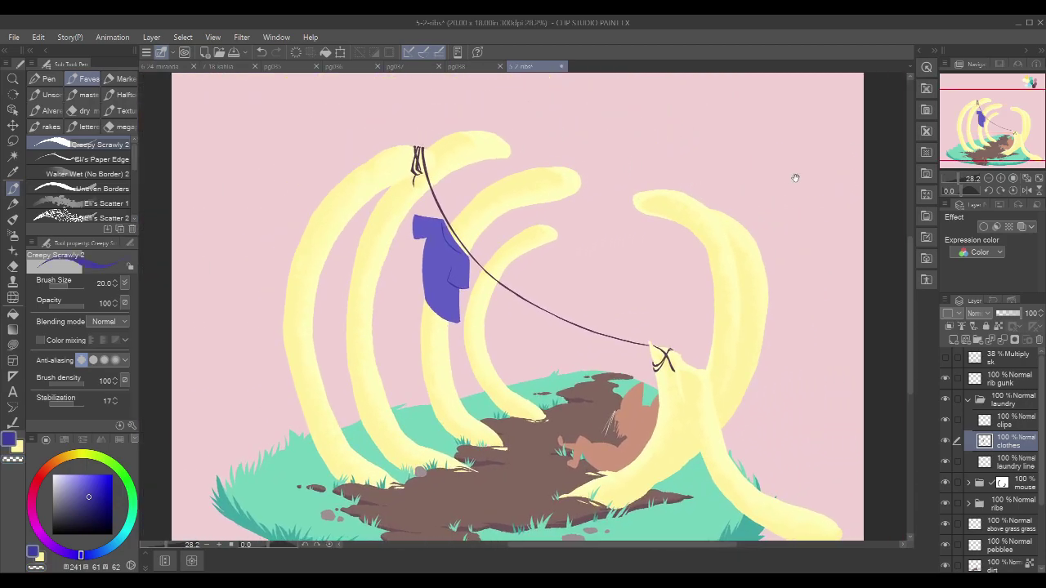
key("ctrl+t")
left_click_drag(470, 323, 452, 232)
scroll(464, 219, "up", 5)
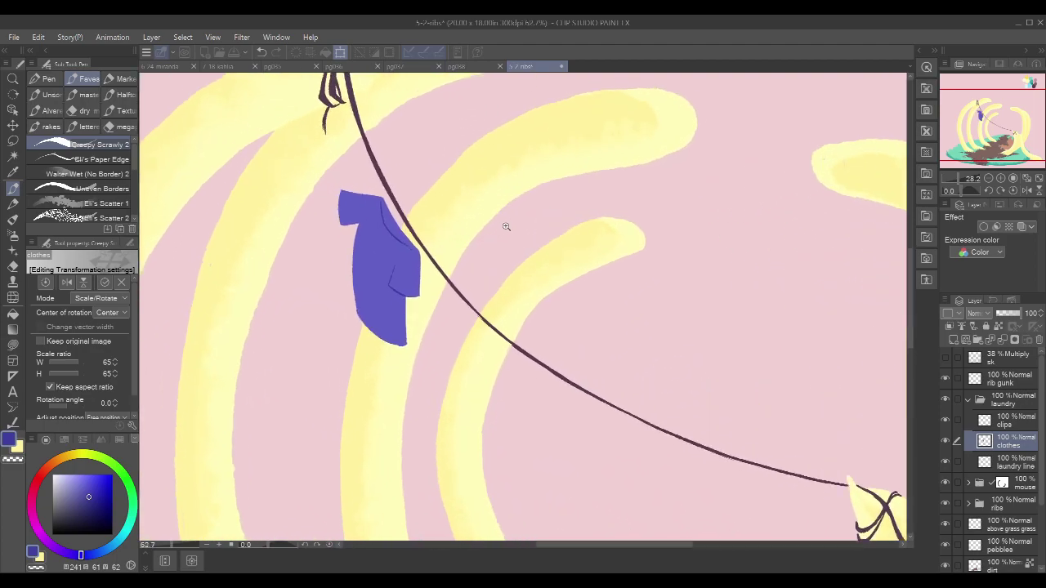
left_click_drag(412, 196, 419, 168)
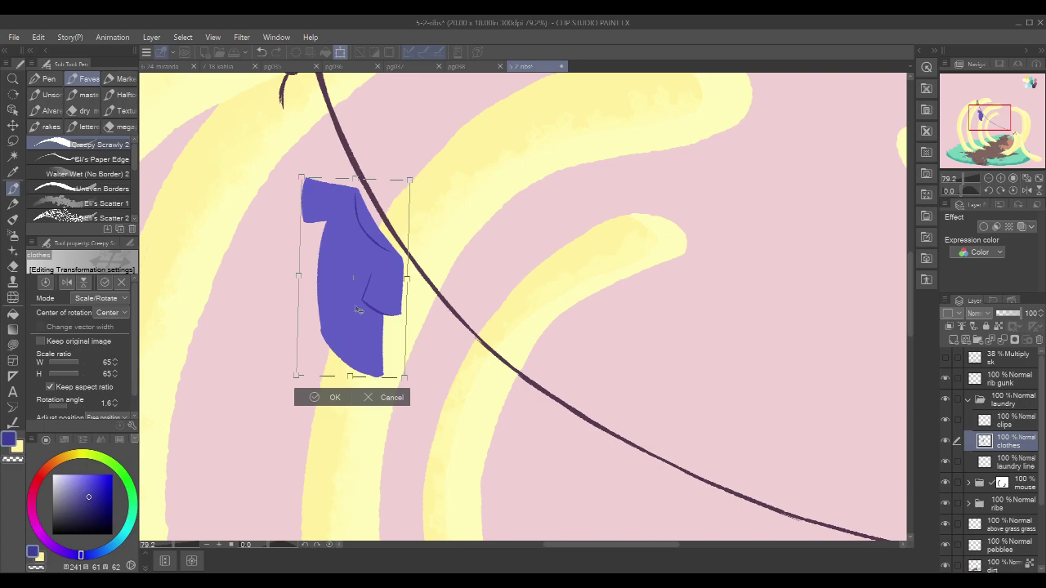
left_click(327, 398)
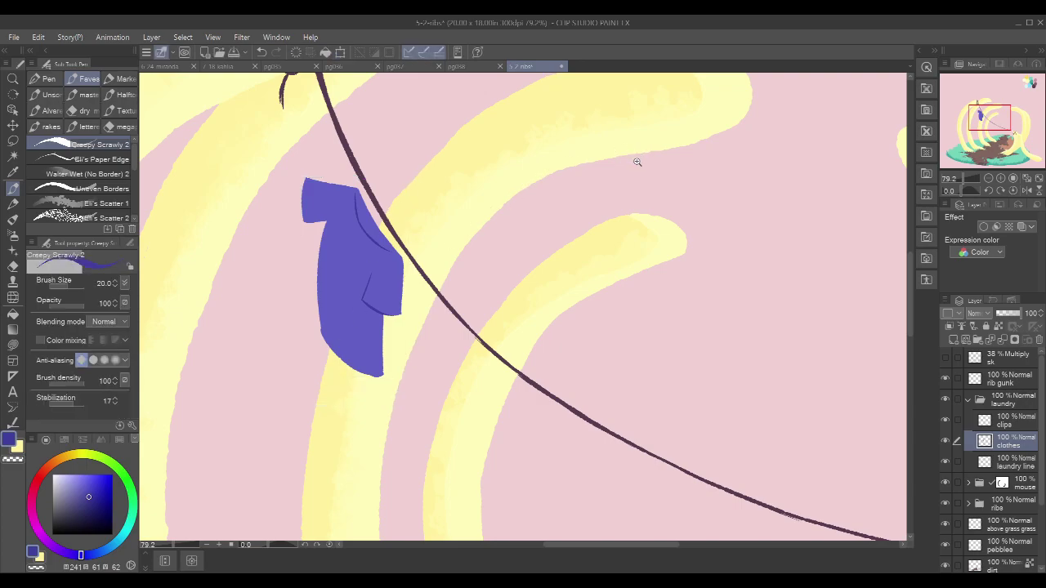
scroll(629, 164, "down", 5)
left_click_drag(835, 180, 711, 199)
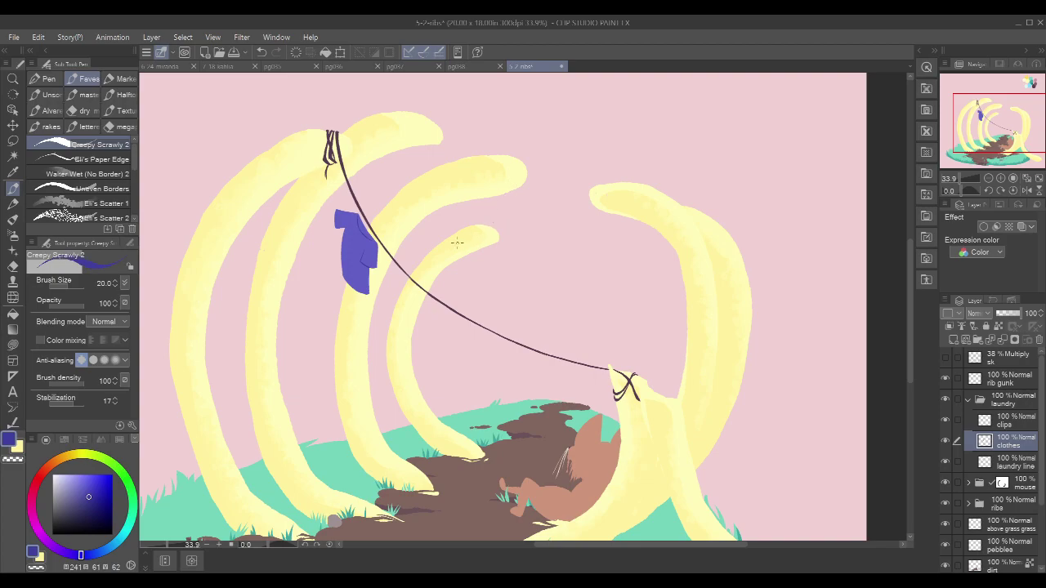
left_click_drag(391, 264, 470, 210)
left_click_drag(646, 263, 655, 305)
left_click_drag(570, 336, 558, 201)
left_click_drag(613, 250, 630, 299)
mouse_move(739, 440)
left_mouse_down()
mouse_move(673, 231)
mouse_move(711, 310)
mouse_move(695, 256)
mouse_move(724, 227)
mouse_move(625, 273)
left_mouse_up()
scroll(695, 257, "down", 5)
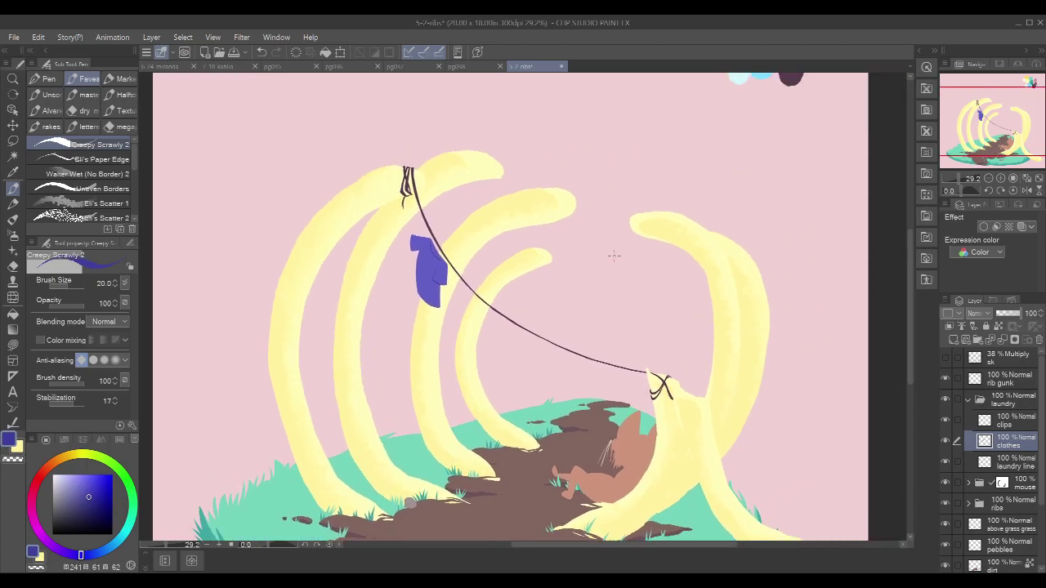
Step: Straighten the shirt's inner side in the sampled shirt colour and trim its rounded hem
scroll(476, 299, "up", 5)
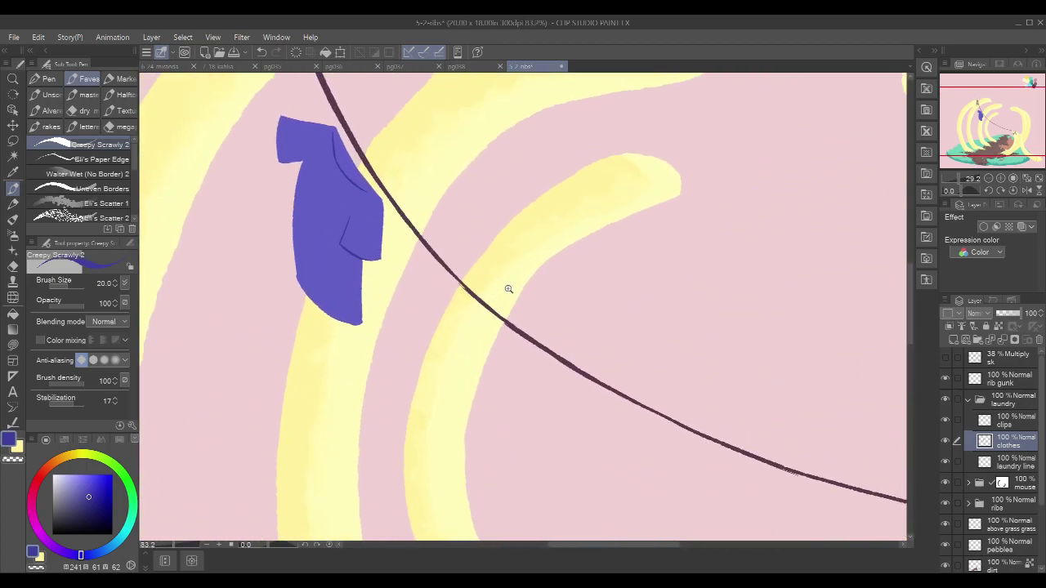
left_click_drag(558, 326, 505, 305)
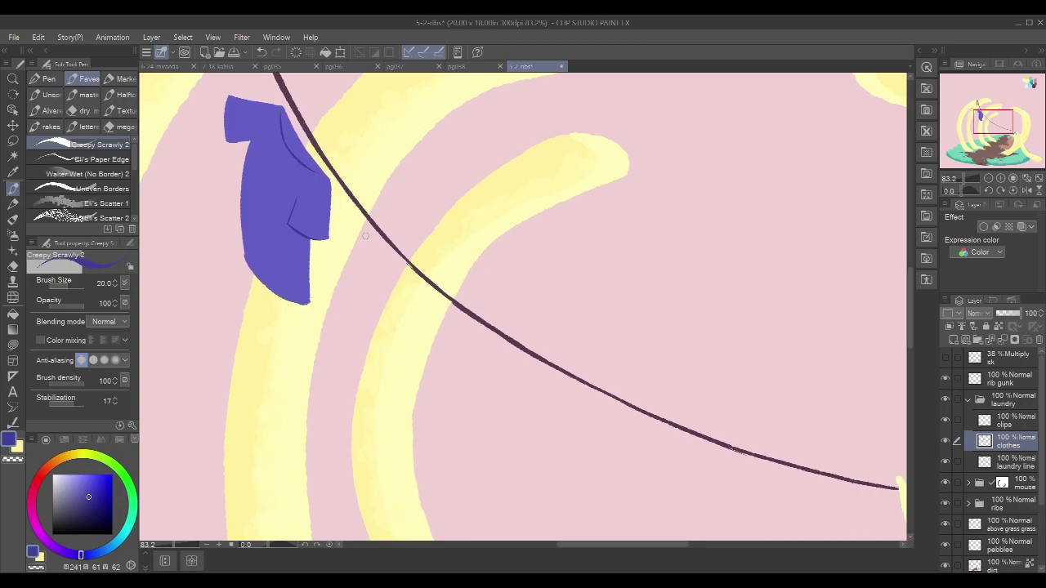
left_click_drag(374, 259, 425, 328)
key("c")
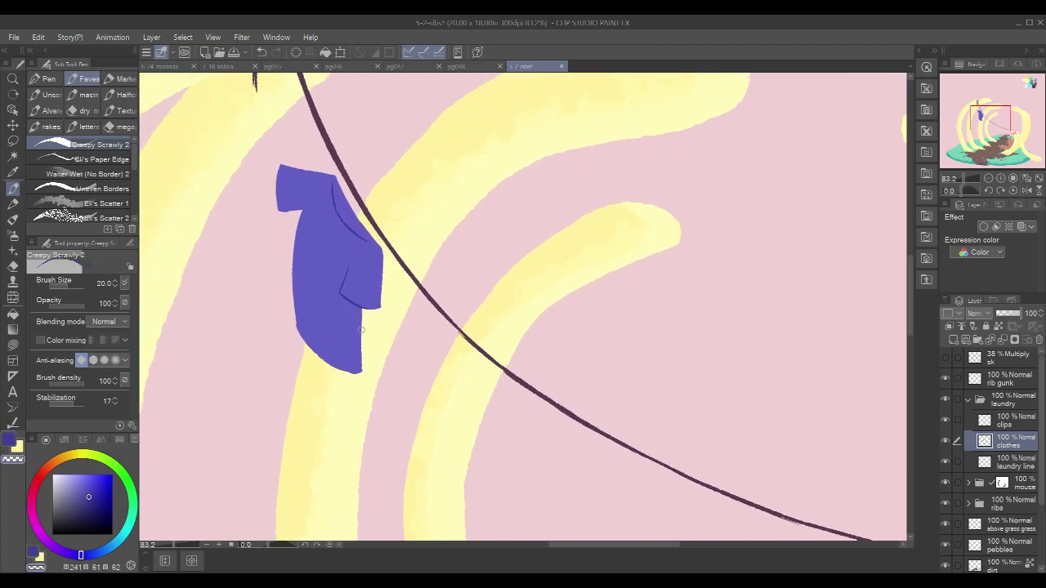
left_click(369, 277, "alt")
mouse_move(362, 310)
left_mouse_down()
mouse_move(363, 367)
mouse_move(361, 347)
left_mouse_up()
key("c")
mouse_move(285, 315)
left_mouse_down()
mouse_move(383, 377)
mouse_move(307, 352)
mouse_move(381, 375)
mouse_move(312, 308)
mouse_move(358, 371)
mouse_move(337, 372)
mouse_move(375, 374)
left_mouse_up()
key("c")
Step: Draw the trousers' waist edge close under the laundry line where it crosses the fourth rib
mouse_move(668, 327)
left_mouse_down()
mouse_move(610, 261)
mouse_move(630, 285)
mouse_move(616, 268)
left_mouse_up()
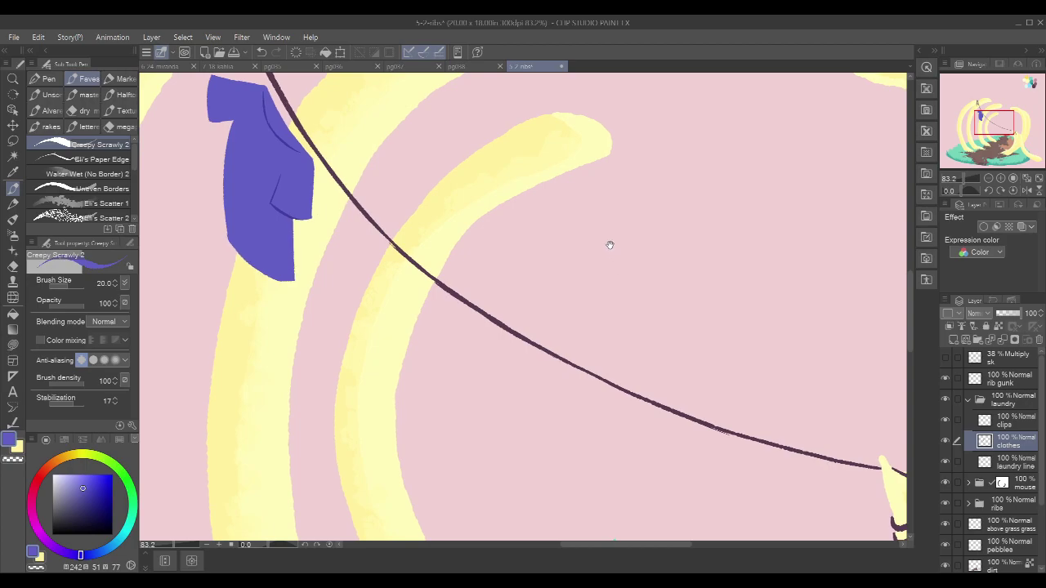
left_click_drag(495, 263, 479, 203)
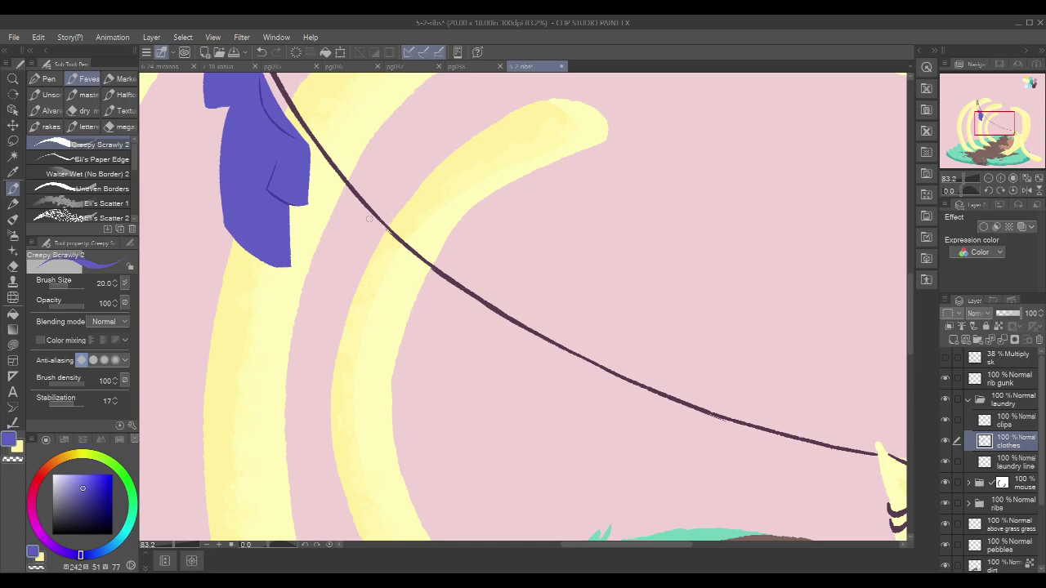
left_click_drag(353, 204, 408, 257)
key("ctrl+z")
left_click_drag(352, 204, 408, 258)
key("ctrl+z")
left_click_drag(353, 204, 420, 264)
key("ctrl+z")
left_click_drag(357, 209, 420, 266)
Step: Outline the trousers' curved outer side from the upper waist corner and round off the first leg's hem
left_click_drag(357, 209, 326, 269)
key("ctrl+z")
mouse_move(356, 209)
left_mouse_down()
mouse_move(321, 285)
mouse_move(313, 357)
left_mouse_up()
key("ctrl+z")
left_click_drag(325, 265, 314, 366)
key("ctrl+z")
mouse_move(325, 265)
left_mouse_down()
mouse_move(311, 369)
mouse_move(335, 394)
left_mouse_up()
Step: Draw the trousers' straight side down from the lower waist corner and close the second leg's hem
left_click_drag(421, 269, 421, 391)
key("ctrl+z")
left_click_drag(421, 269, 415, 421)
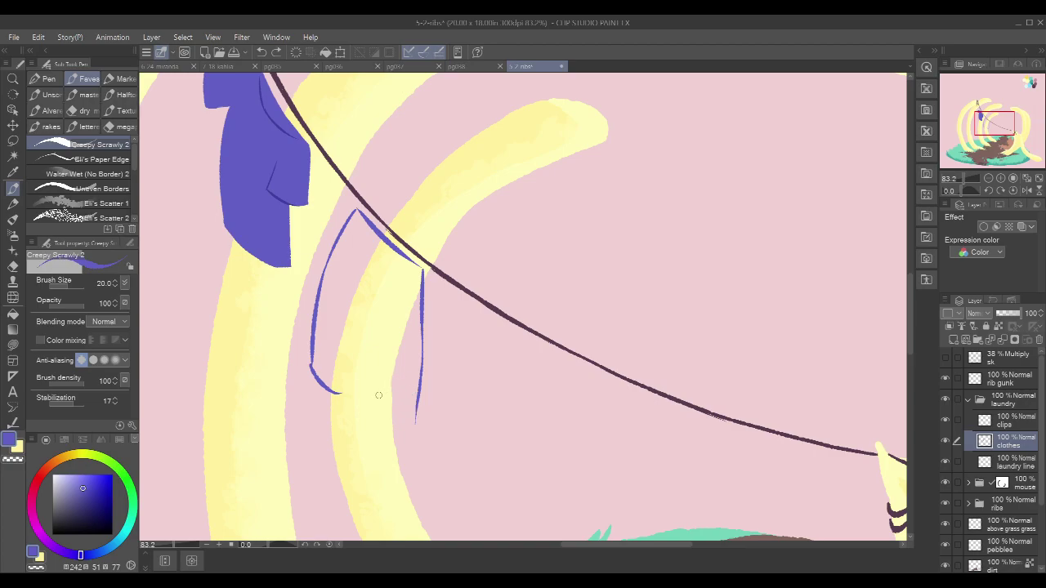
left_click_drag(375, 397, 417, 405)
Step: Draw the first trouser leg's inner seam curving from its rounded hem up to the crotch
scroll(722, 222, "down", 6)
left_click_drag(837, 219, 726, 257)
scroll(727, 258, "down", 1)
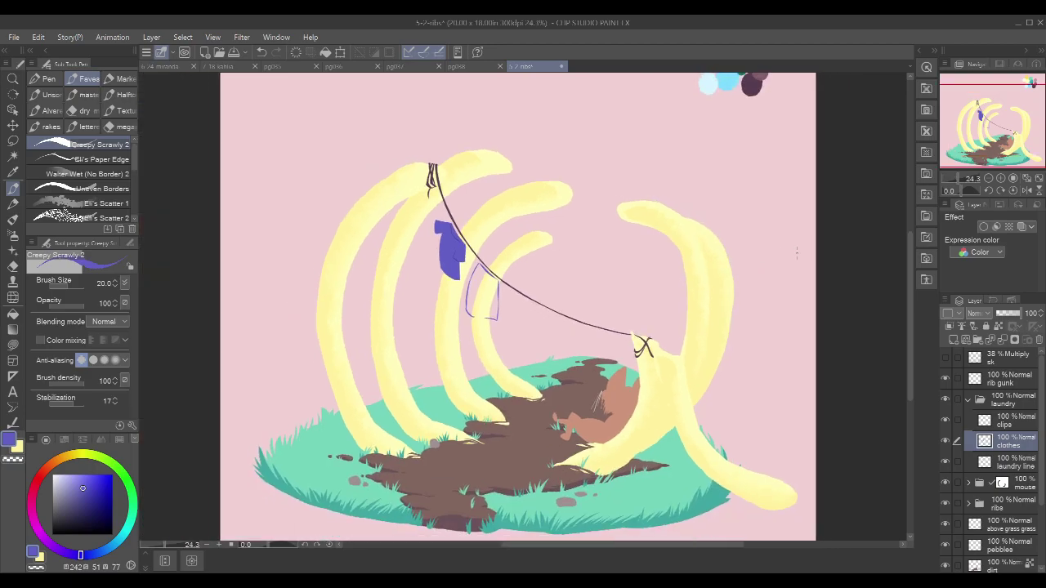
scroll(485, 303, "up", 5)
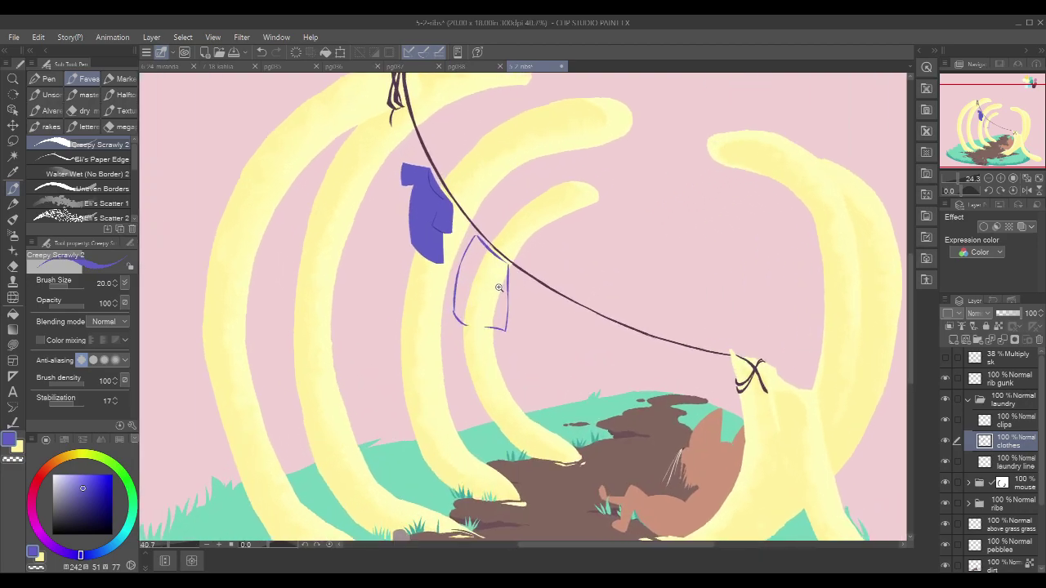
left_click_drag(489, 292, 481, 294)
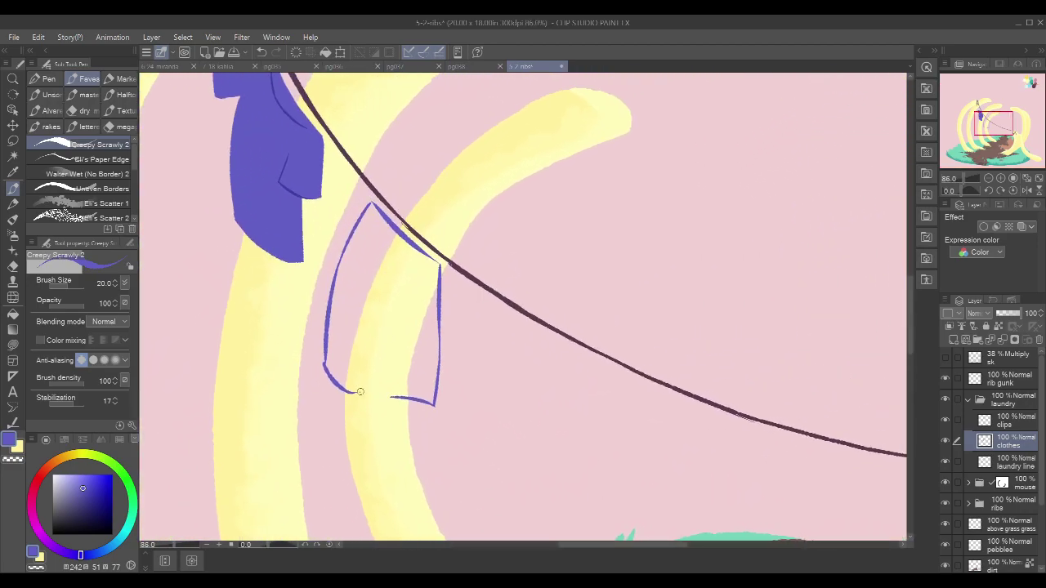
mouse_move(354, 393)
left_mouse_down()
mouse_move(366, 383)
mouse_move(385, 297)
left_mouse_up()
key("ctrl+z")
left_click_drag(366, 387, 399, 291)
key("ctrl+z")
mouse_move(366, 384)
left_mouse_down()
mouse_move(393, 297)
mouse_move(389, 382)
left_mouse_up()
Step: Draw the second trouser leg's inner seam from the crotch down to its hem
left_click_drag(391, 298, 396, 387)
key("ctrl+z")
left_click_drag(392, 299, 394, 355)
key("ctrl+z")
left_click_drag(392, 303, 391, 394)
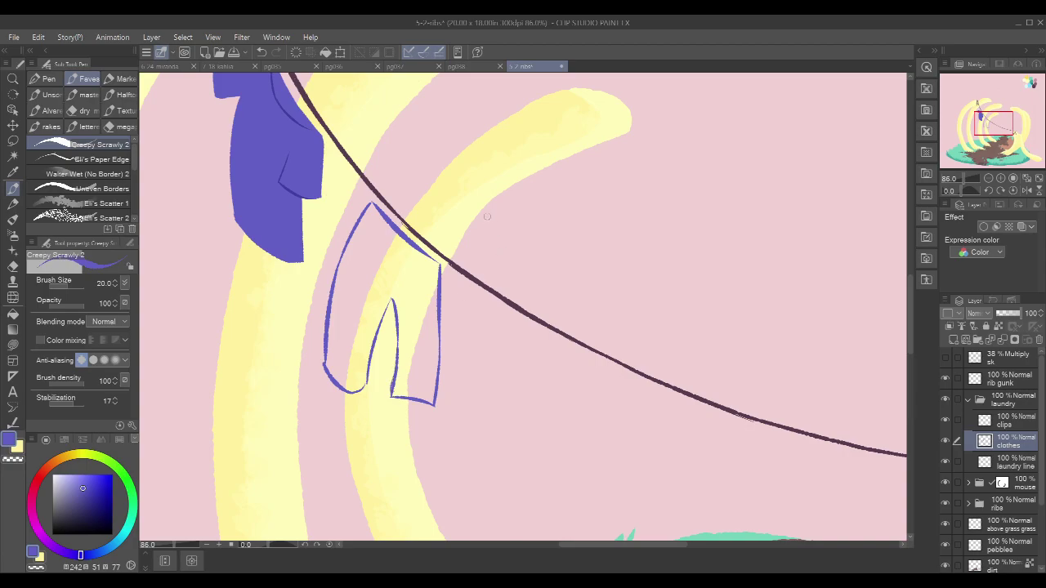
Step: Fill the trousers with the blue-violet and trim the outer hem corner of the second leg
key("g")
left_click(433, 274)
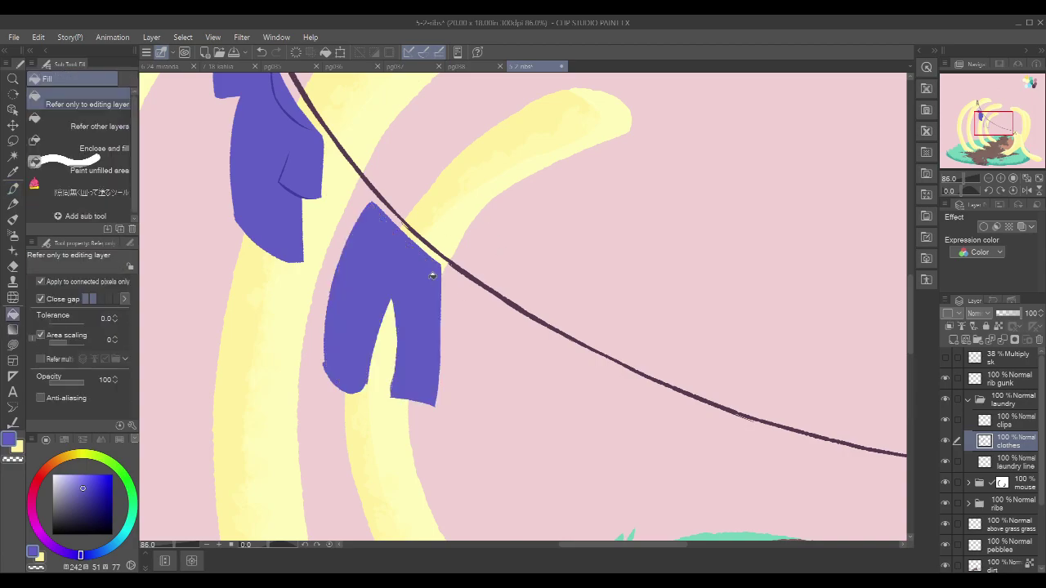
key("p")
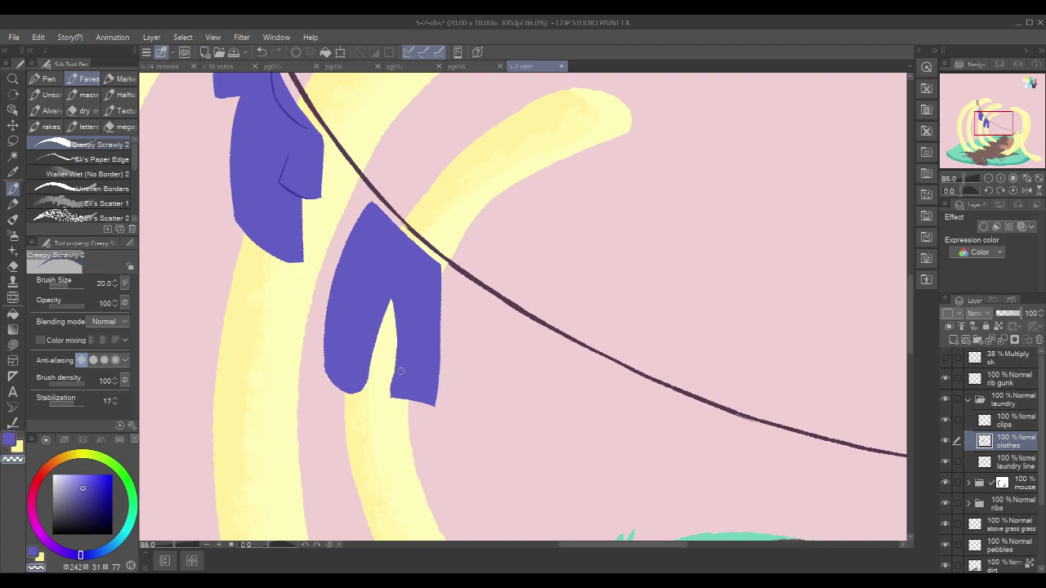
left_click_drag(440, 379, 433, 412)
key("c")
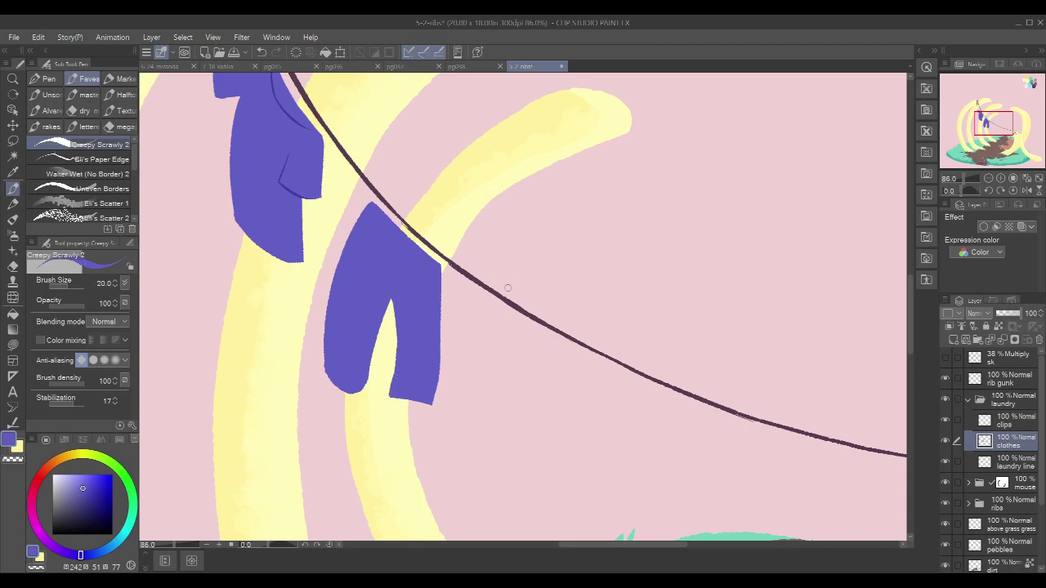
Step: Add a short crease at the trousers' crotch in the darker blue-violet sampled from the shirt's sleeve line
mouse_move(535, 272)
left_mouse_down()
mouse_move(512, 287)
mouse_move(531, 265)
left_mouse_up()
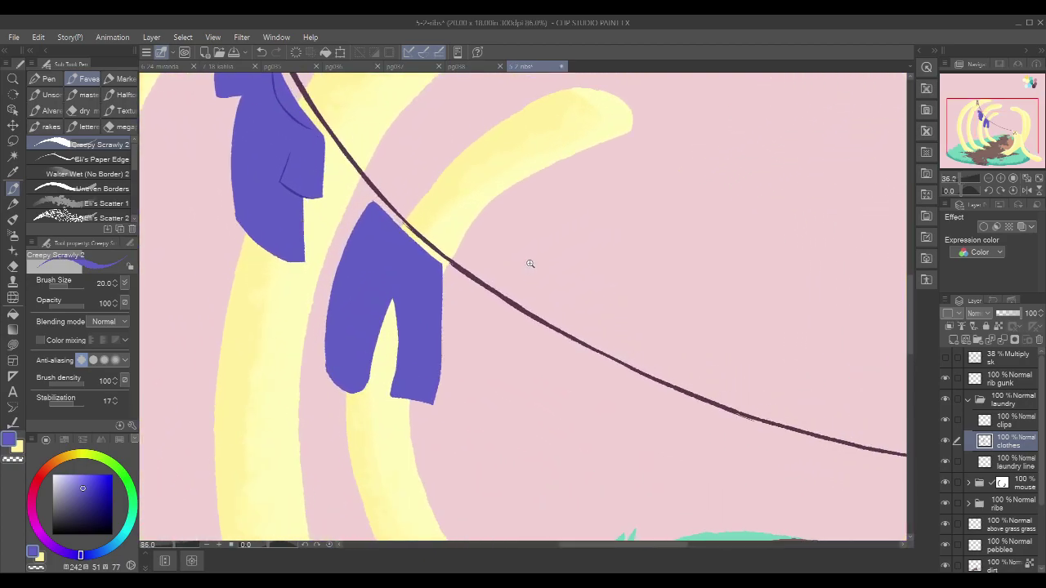
scroll(299, 178, "up", 3)
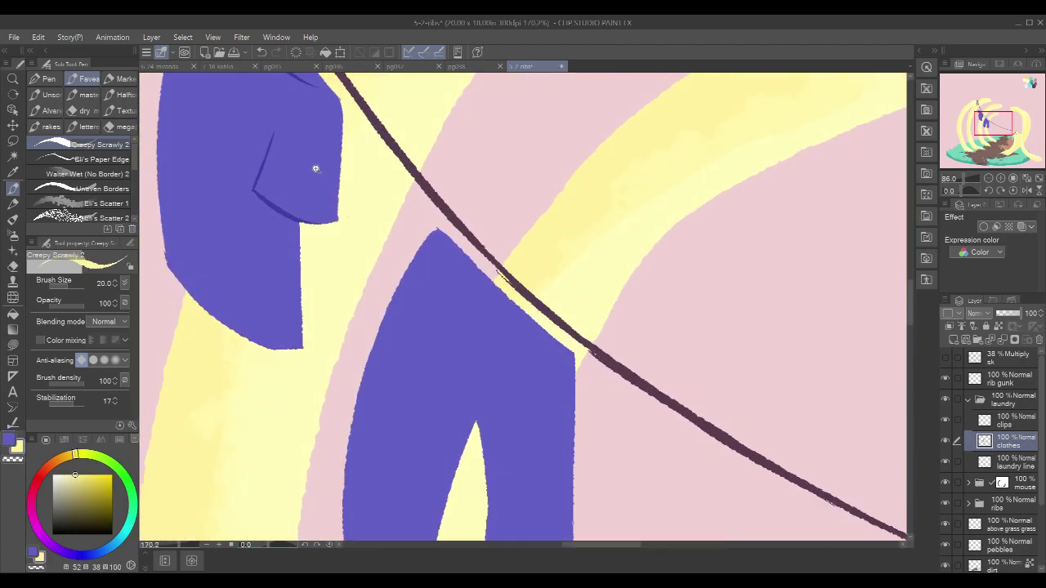
left_click(286, 210, "alt")
left_click_drag(528, 271, 460, 219)
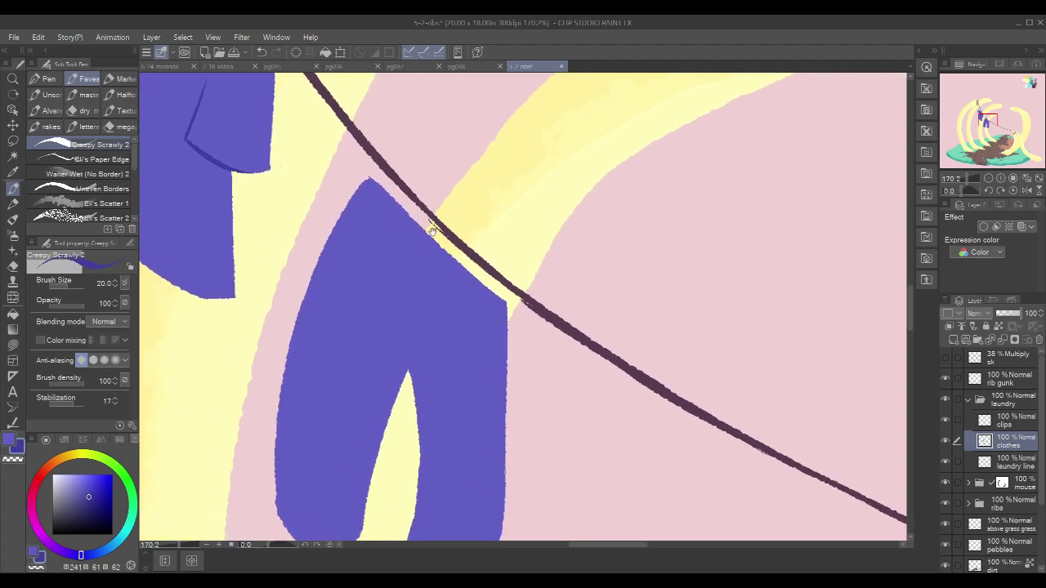
mouse_move(368, 327)
left_mouse_down()
mouse_move(406, 369)
mouse_move(462, 371)
left_mouse_up()
key("ctrl+z")
scroll(588, 332, "down", 3)
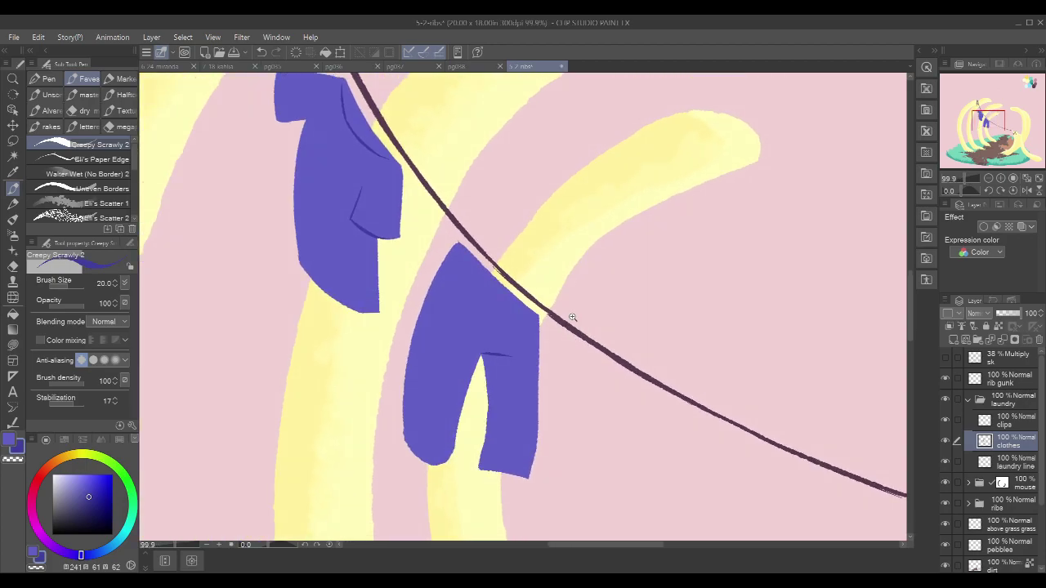
Step: Switch back to the lighter blue-violet with hue 242, saturation 51 and value 77
scroll(632, 259, "down", 3)
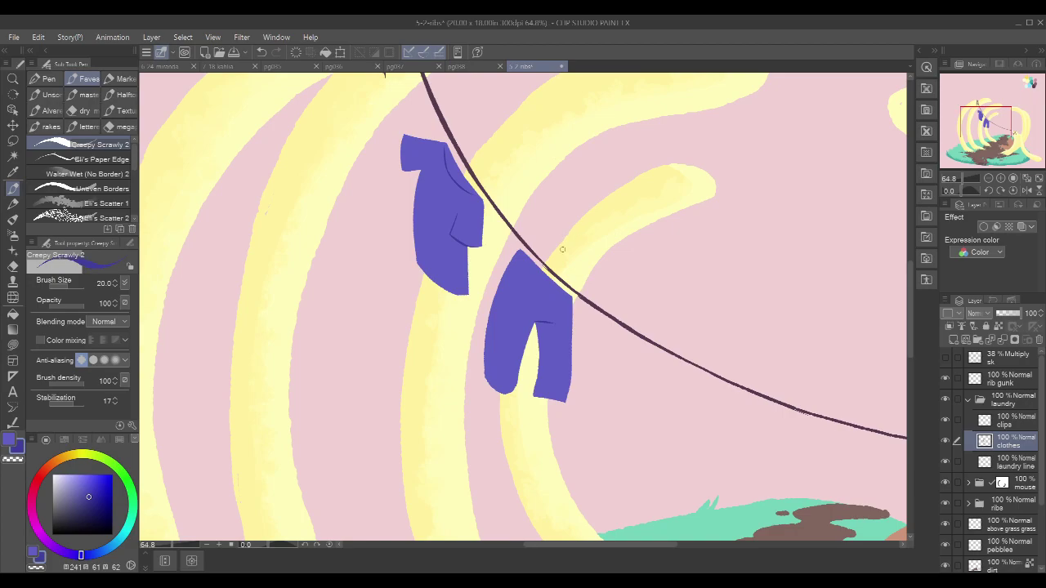
mouse_move(766, 308)
left_mouse_down()
mouse_move(738, 379)
mouse_move(658, 330)
mouse_move(711, 291)
mouse_move(730, 306)
mouse_move(703, 321)
mouse_move(706, 236)
mouse_move(697, 306)
mouse_move(716, 303)
left_mouse_up()
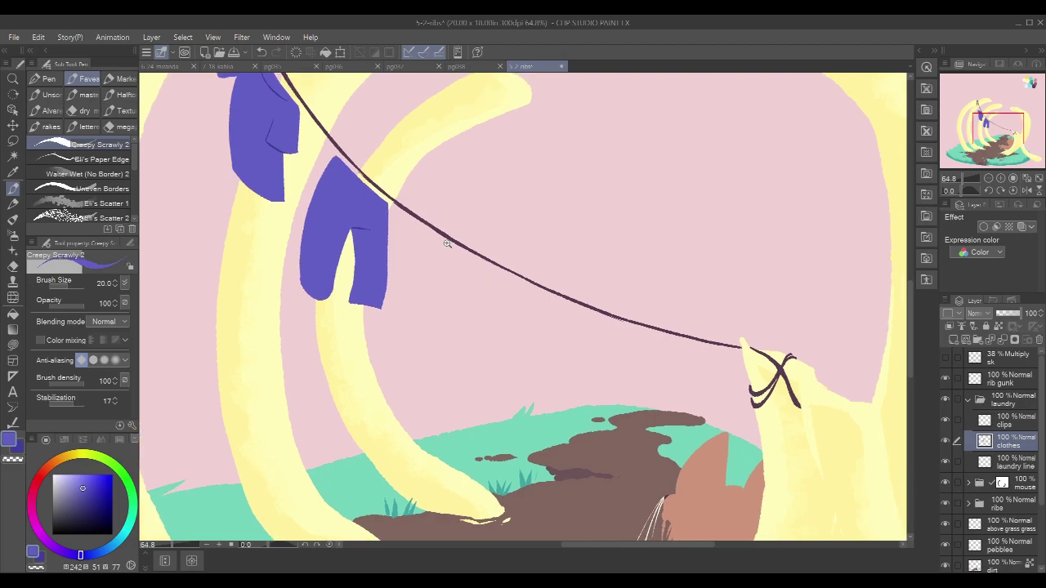
left_click_drag(447, 244, 476, 215)
left_click_drag(549, 271, 534, 278)
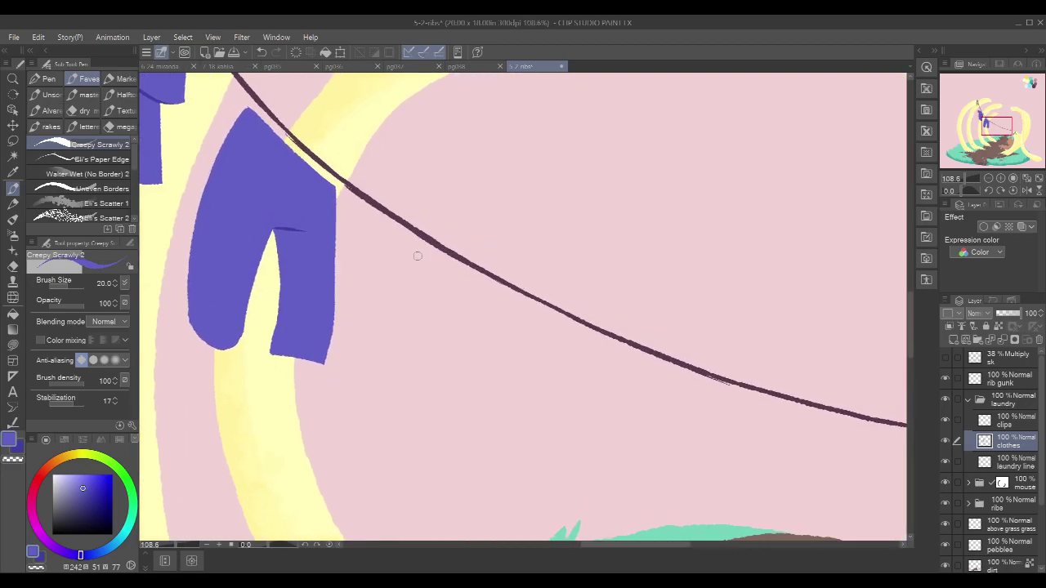
Step: Outline a first sock in the blue-violet, hanging just below the laundry line beside the trousers
mouse_move(426, 254)
left_mouse_down()
mouse_move(425, 288)
mouse_move(425, 268)
mouse_move(425, 318)
left_mouse_up()
key("ctrl+z")
mouse_move(424, 275)
left_mouse_down()
mouse_move(421, 365)
mouse_move(441, 366)
mouse_move(457, 321)
mouse_move(442, 358)
mouse_move(423, 368)
mouse_move(457, 353)
mouse_move(465, 338)
mouse_move(457, 273)
left_mouse_up()
key("ctrl+z")
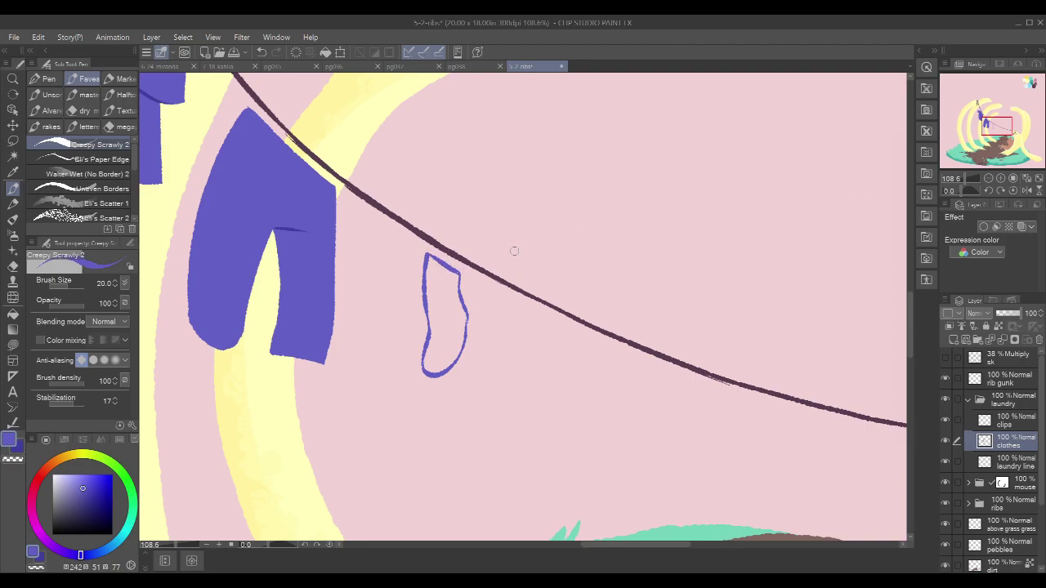
left_click_drag(514, 312, 501, 283)
left_click_drag(444, 245, 460, 297)
key("c")
key("c")
left_click_drag(446, 246, 454, 303)
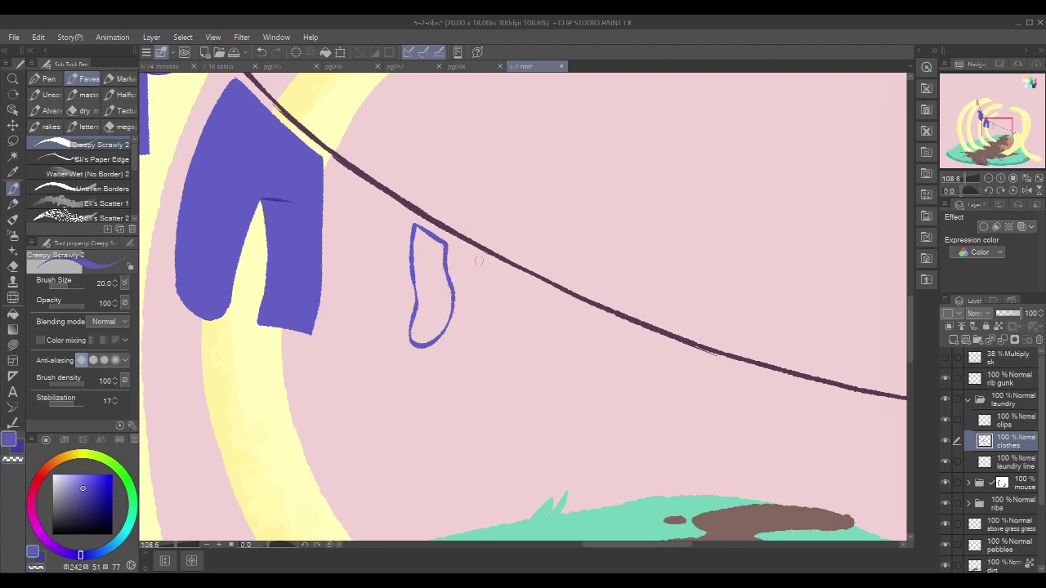
Step: Outline a second, slanted sock beside the first and fill both socks with the blue-violet
mouse_move(478, 260)
left_mouse_down()
mouse_move(514, 279)
mouse_move(470, 309)
mouse_move(454, 350)
mouse_move(474, 359)
left_mouse_up()
key("ctrl+z")
mouse_move(471, 298)
left_mouse_down()
mouse_move(446, 357)
mouse_move(461, 365)
left_mouse_up()
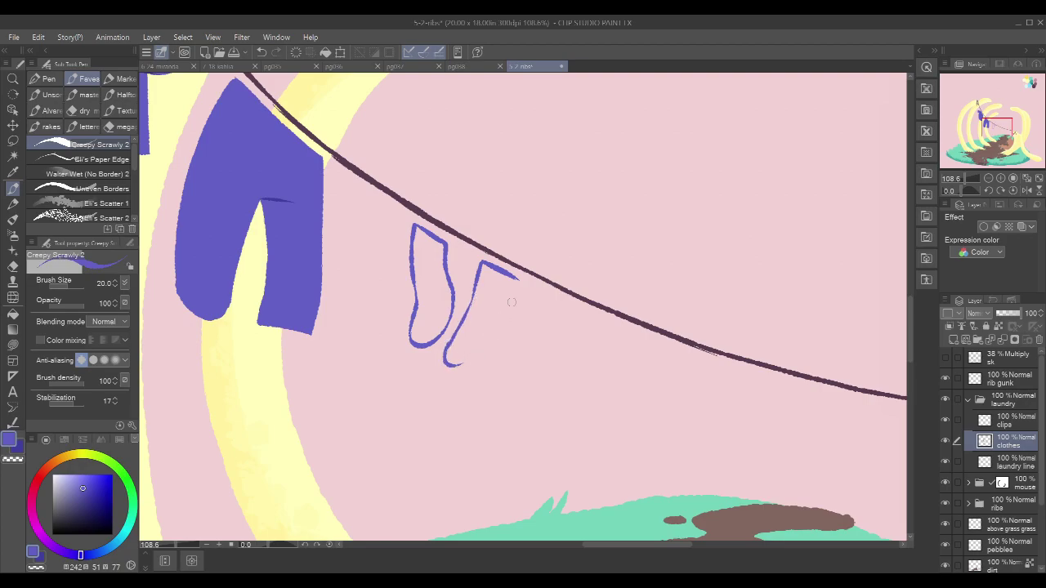
mouse_move(515, 282)
left_mouse_down()
mouse_move(503, 320)
mouse_move(467, 361)
left_mouse_up()
key("g")
left_click(440, 287)
left_click(490, 302)
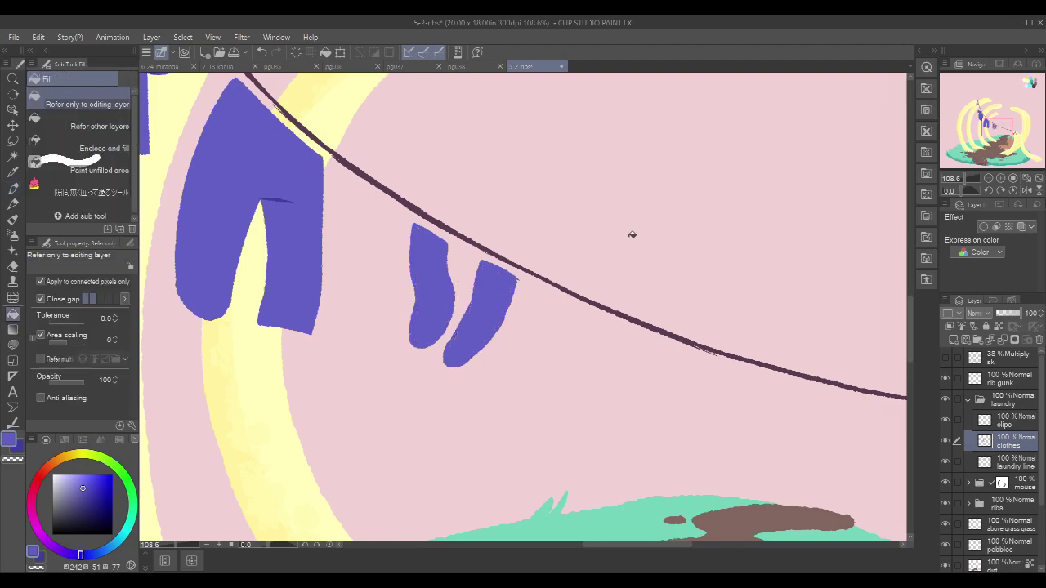
Step: Lock the clothes layer's transparent pixels and draw heel and toe lines on both socks with hue 241, saturation 61, value 62
key("p")
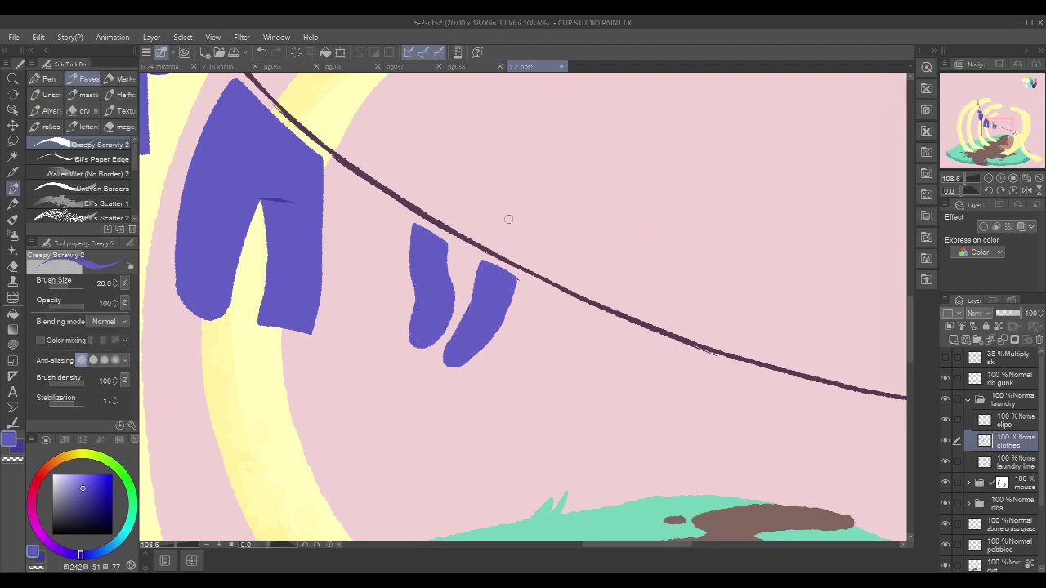
left_click(999, 326)
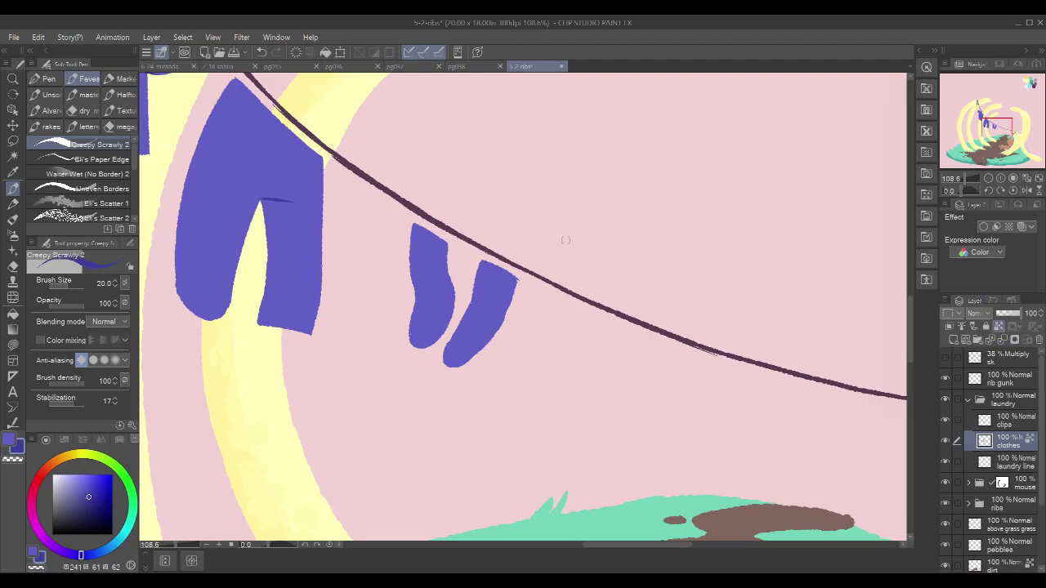
mouse_move(446, 276)
left_mouse_down()
mouse_move(451, 308)
mouse_move(492, 339)
left_mouse_up()
mouse_move(411, 329)
left_mouse_down()
mouse_move(435, 324)
mouse_move(443, 344)
mouse_move(472, 360)
left_mouse_up()
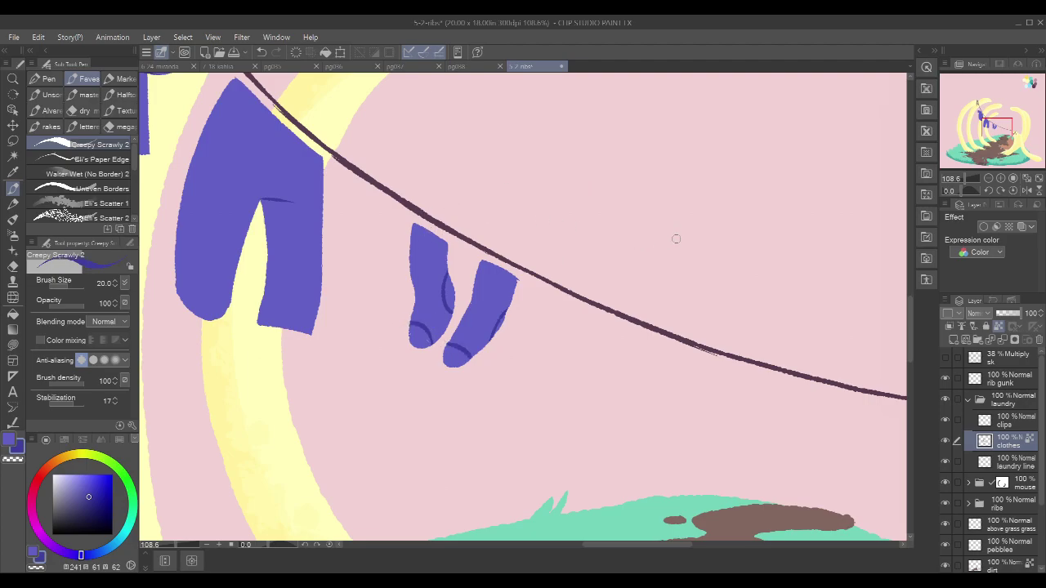
Step: With the clothes layer's transparency unlocked, lasso both socks, scale them to 70%, rotate them slightly and place them against the line
scroll(690, 219, "down", 6)
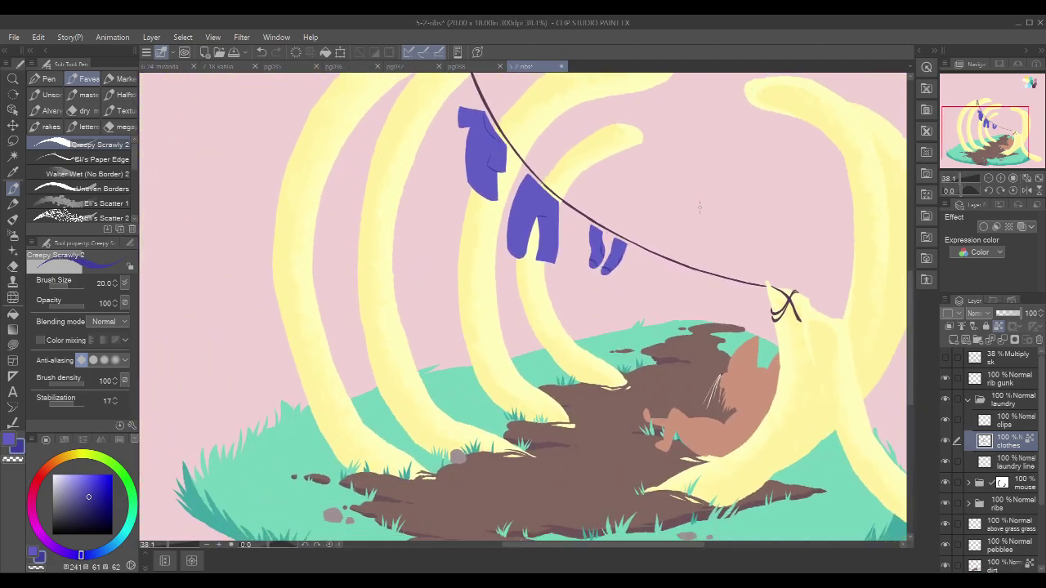
left_click_drag(757, 228, 699, 291)
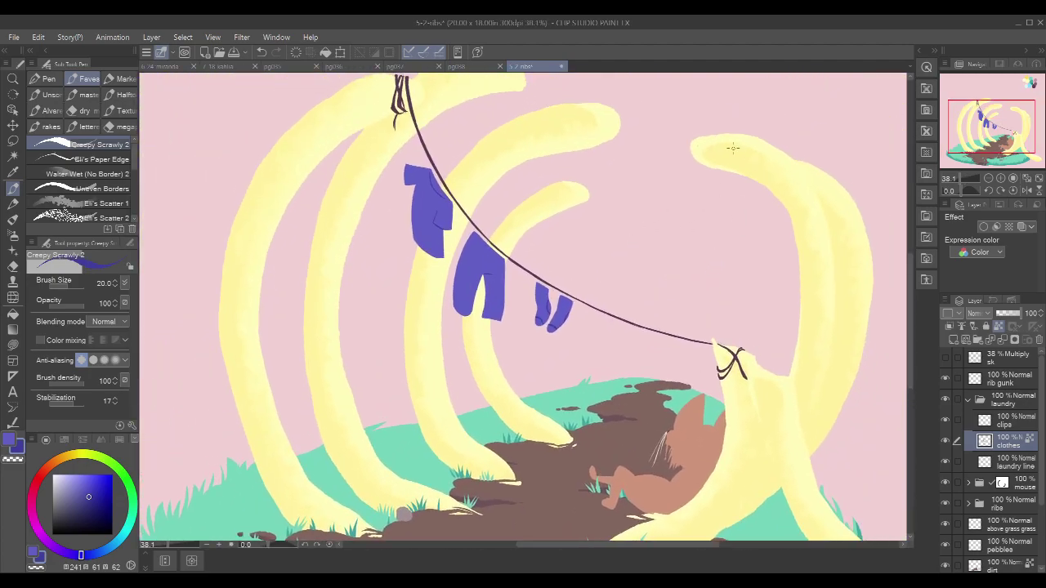
key("m")
scroll(593, 278, "up", 4)
mouse_move(479, 235)
left_mouse_down()
mouse_move(600, 310)
mouse_move(583, 266)
left_mouse_up()
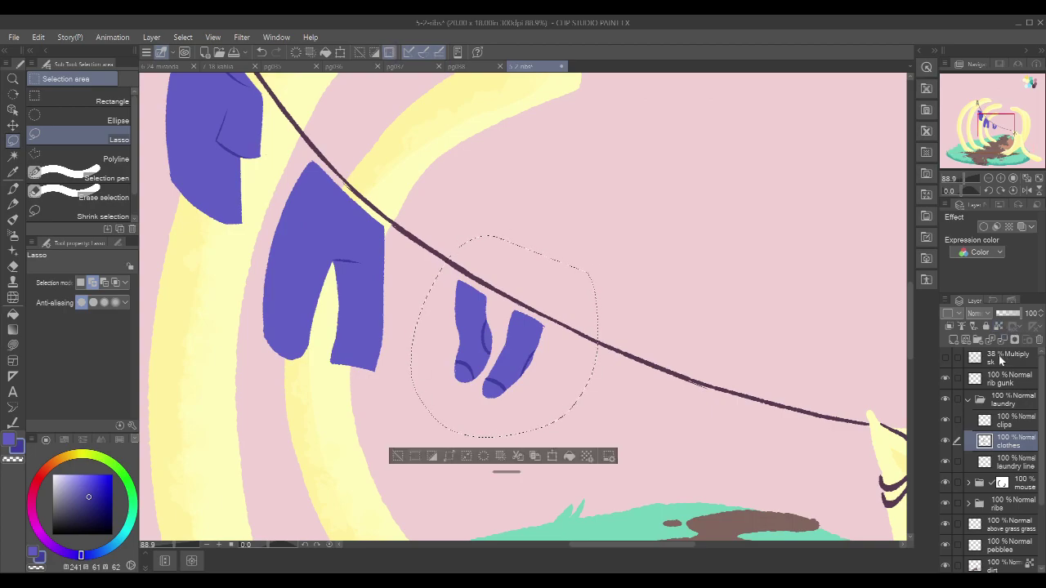
key("ctrl+t")
left_click_drag(591, 428, 556, 377)
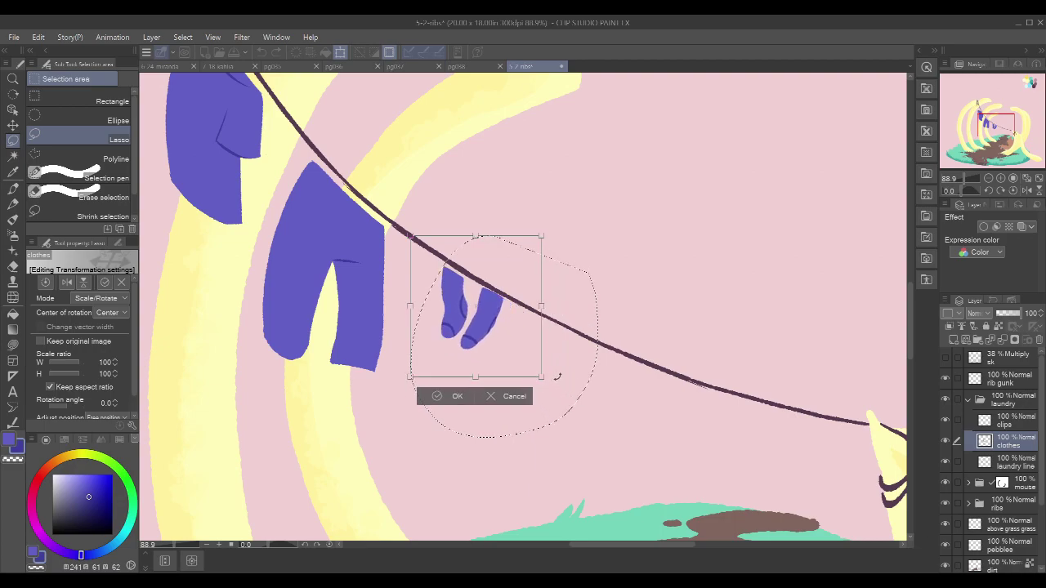
left_click_drag(530, 341, 550, 356)
left_click_drag(570, 239, 567, 236)
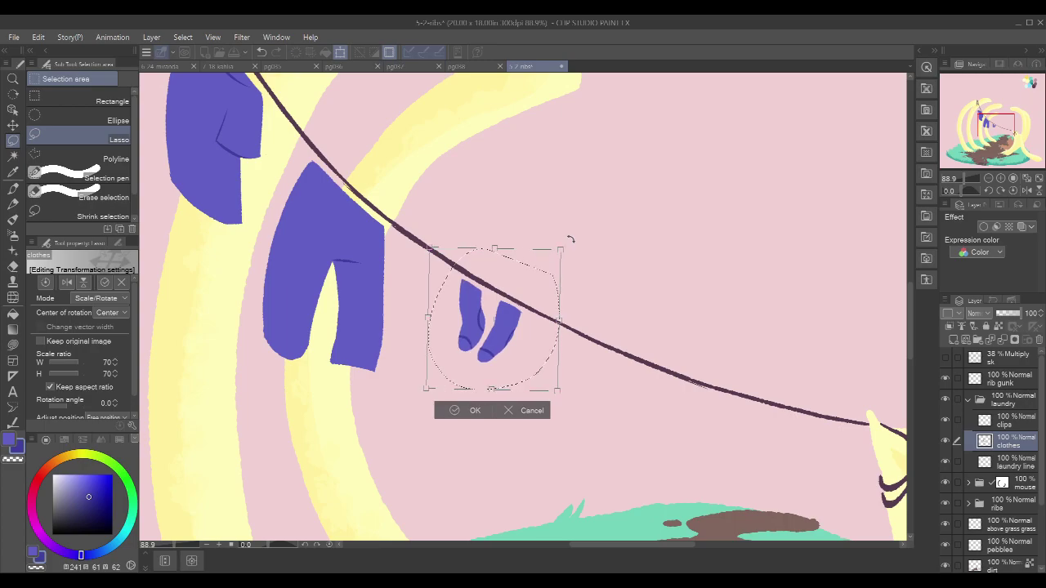
left_click(477, 413)
key("ctrl+d")
Step: Lasso the trousers, scale them to 81%, move them up against the laundry line and deselect
scroll(766, 249, "down", 2)
scroll(766, 249, "down", 1)
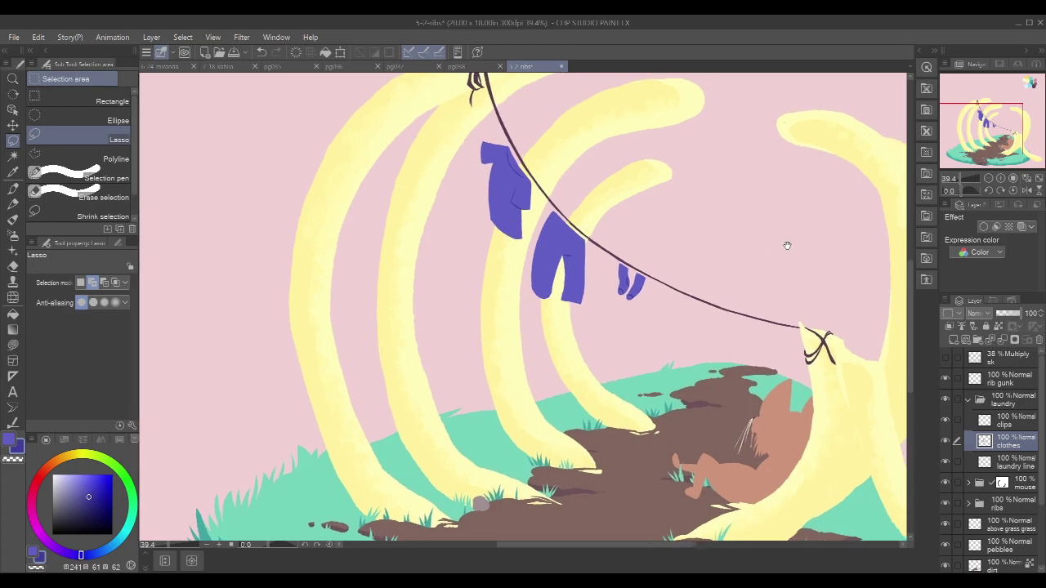
left_click_drag(787, 245, 678, 262)
left_click_drag(451, 221, 422, 307)
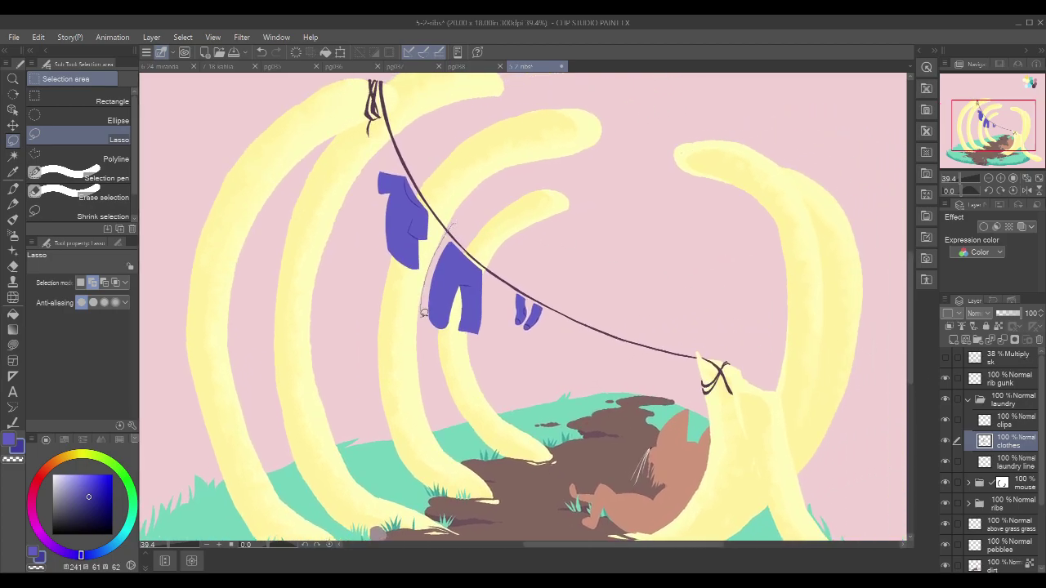
mouse_move(484, 340)
left_mouse_down()
mouse_move(497, 287)
mouse_move(482, 235)
left_mouse_up()
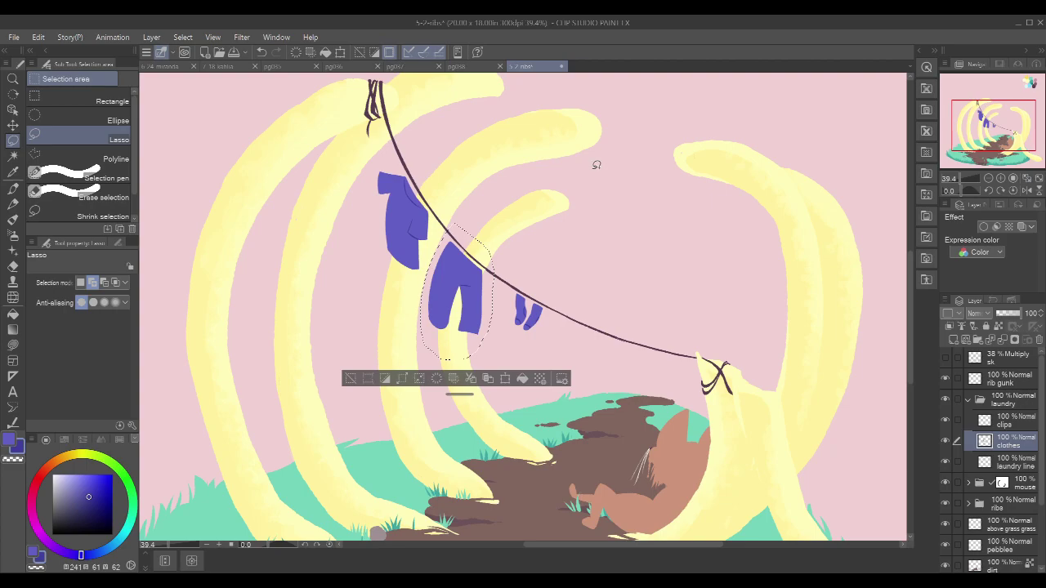
scroll(544, 209, "up", 5)
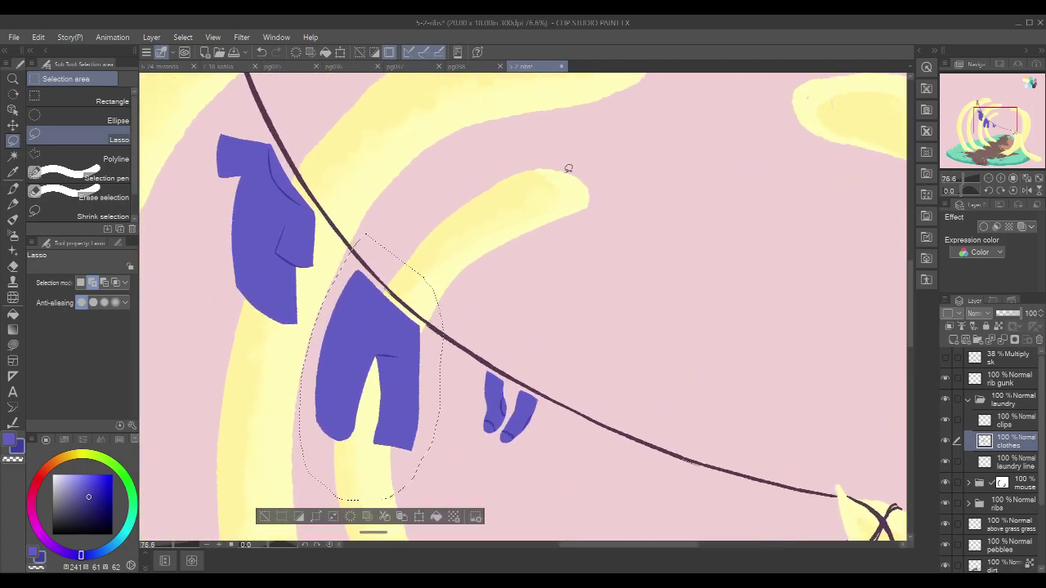
key("ctrl+t")
left_click_drag(443, 500, 414, 449)
left_click_drag(399, 380, 418, 392)
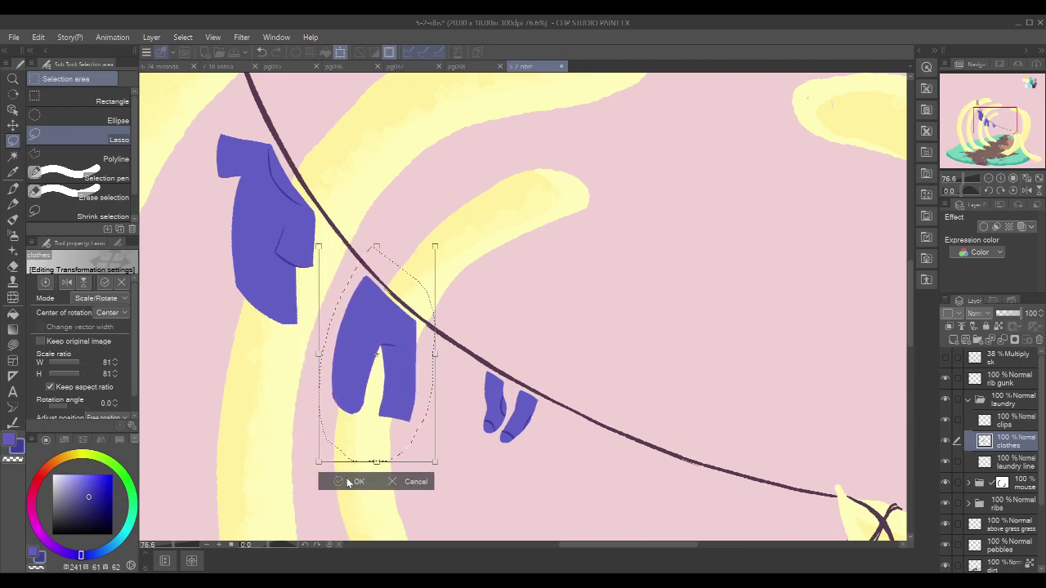
left_click(350, 482)
left_click(621, 288)
Step: Lasso the socks, move them along the line closer to the trousers and rotate them 2.4 degrees
mouse_move(494, 350)
left_mouse_down()
mouse_move(469, 383)
mouse_move(549, 451)
mouse_move(550, 361)
mouse_move(544, 385)
mouse_move(527, 368)
left_mouse_up()
key("ctrl+t")
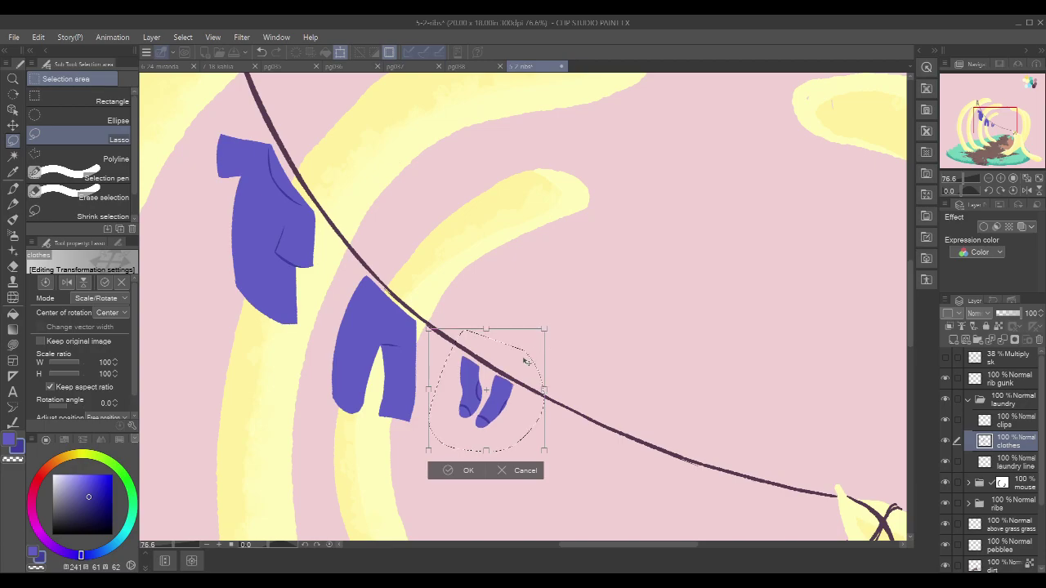
left_click_drag(551, 321, 553, 324)
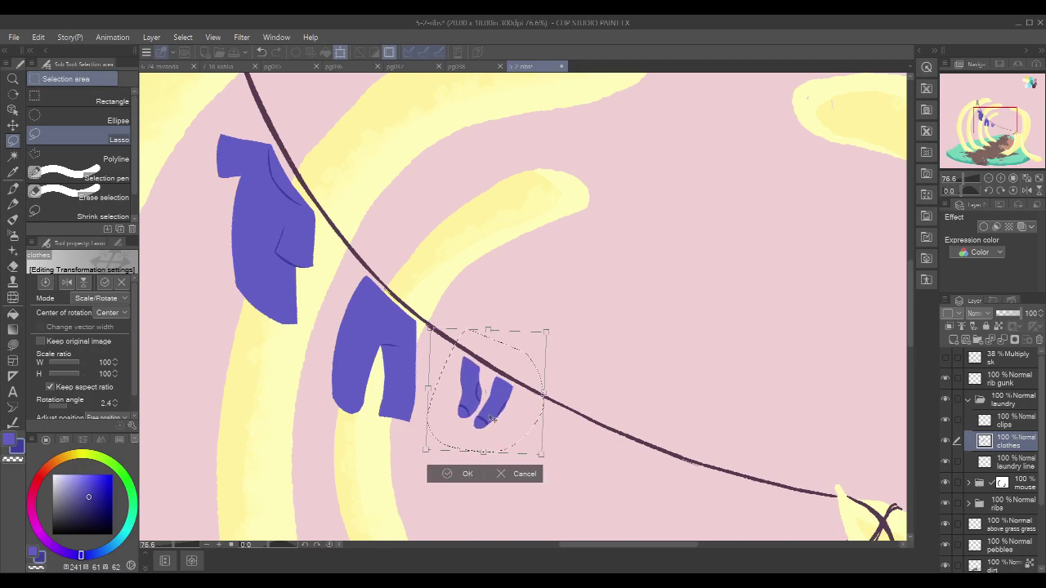
left_click(464, 474)
Step: Make the clips layer active for the pen and sample the greyish mauve from the colour palette blobs
scroll(740, 286, "down", 3)
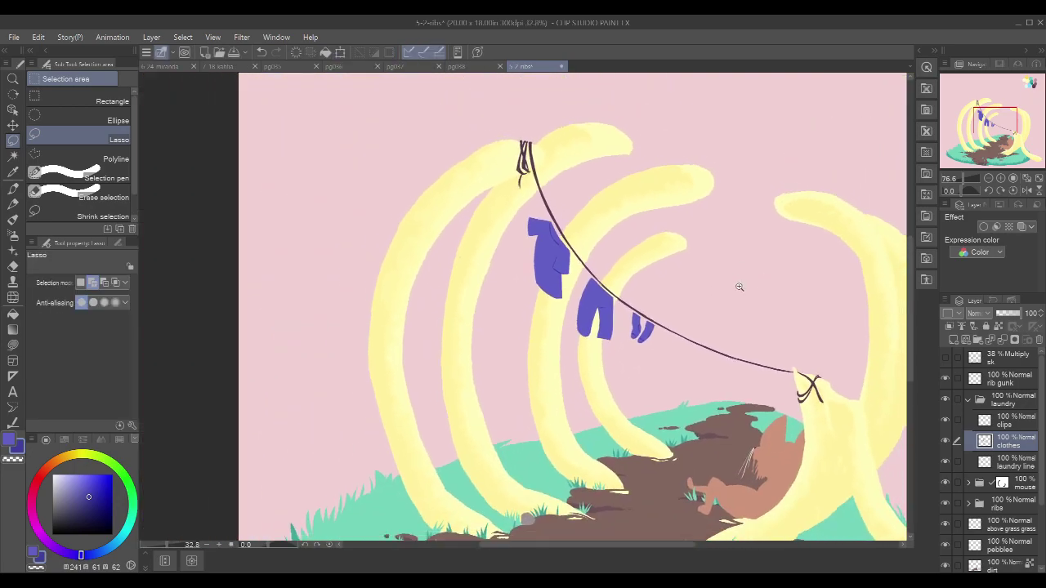
scroll(740, 287, "down", 1)
left_click_drag(839, 280, 738, 285)
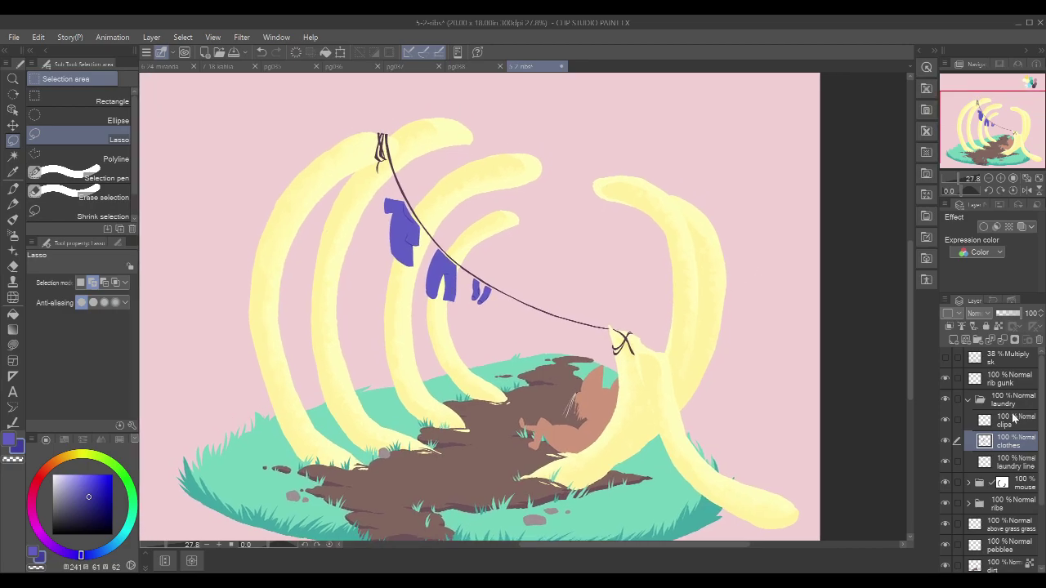
left_click(1015, 420)
key("p")
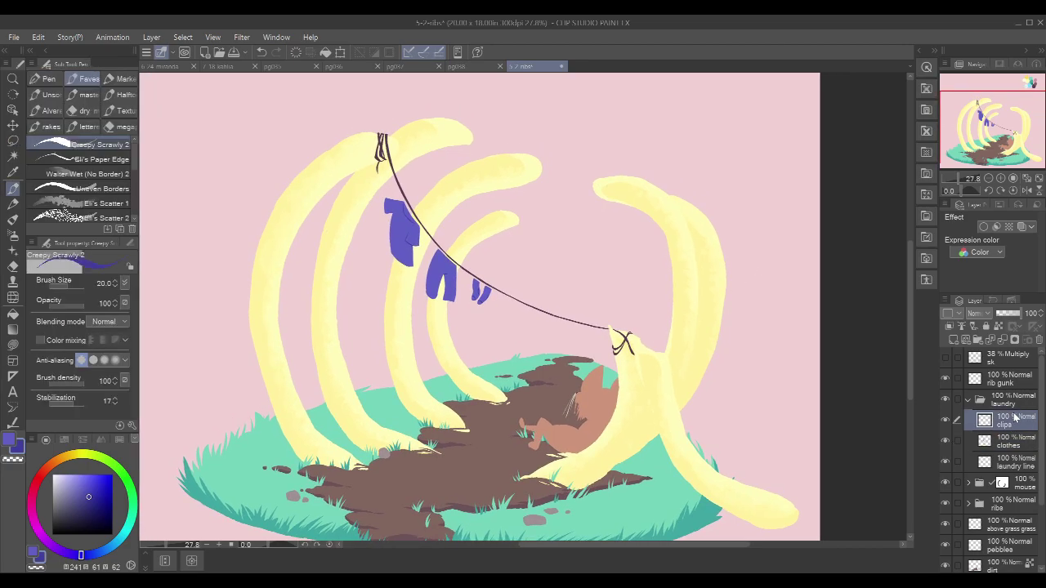
left_click_drag(784, 185, 763, 348)
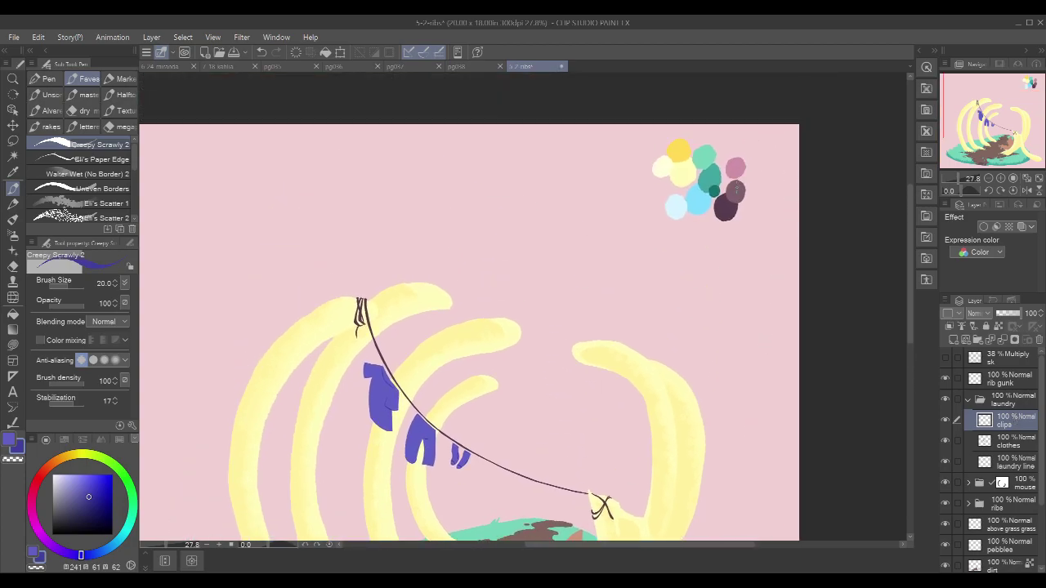
left_click(736, 192, "alt")
Step: Draw a short slanted mauve clip across the laundry line at the shirt's upper collar corner
left_click_drag(440, 412, 465, 378)
left_click_drag(417, 340, 453, 282)
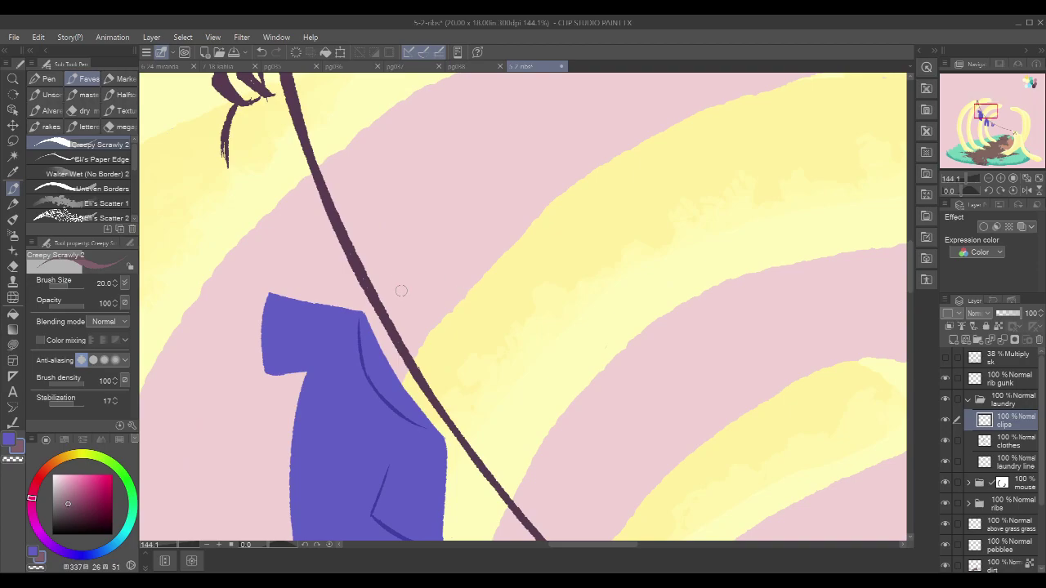
scroll(408, 299, "up", 2)
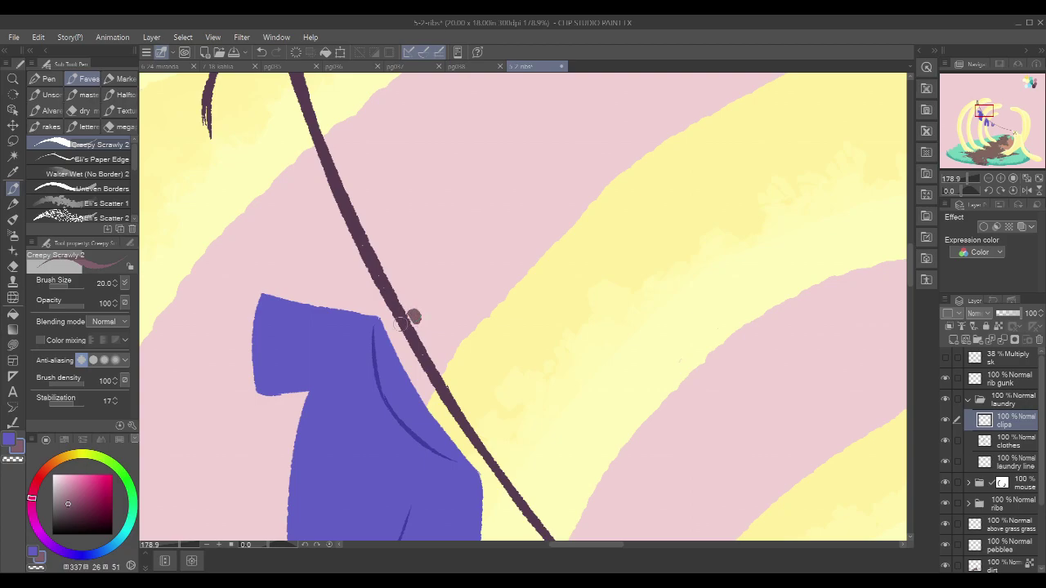
mouse_move(412, 316)
left_mouse_down()
mouse_move(373, 342)
mouse_move(370, 359)
mouse_move(417, 319)
mouse_move(375, 347)
mouse_move(398, 329)
left_mouse_up()
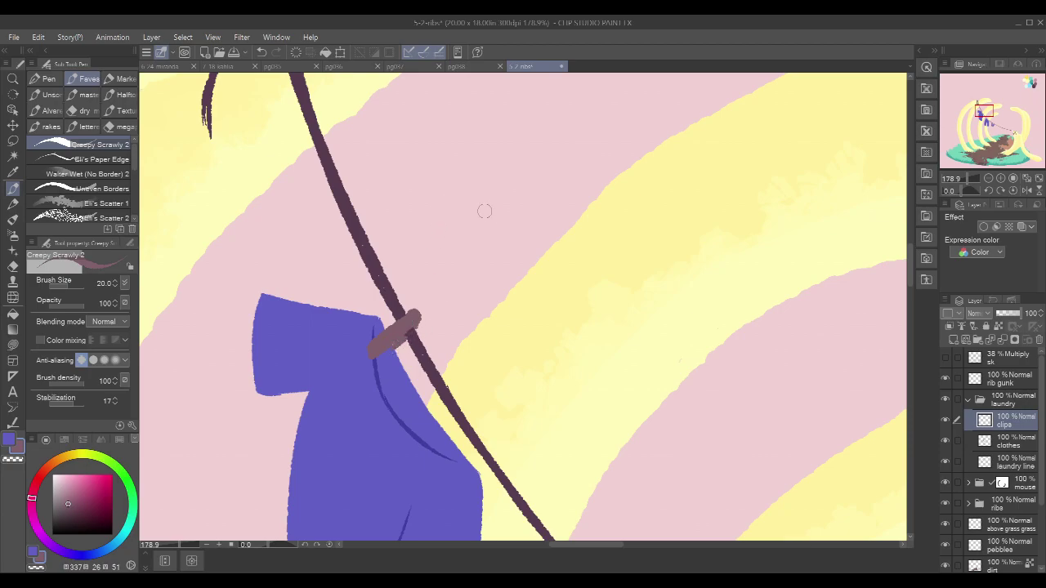
key("c")
Step: Outline a second slanted clip across the line farther down the shirt's collar edge and fill it with the mauve
left_click_drag(499, 333, 442, 284)
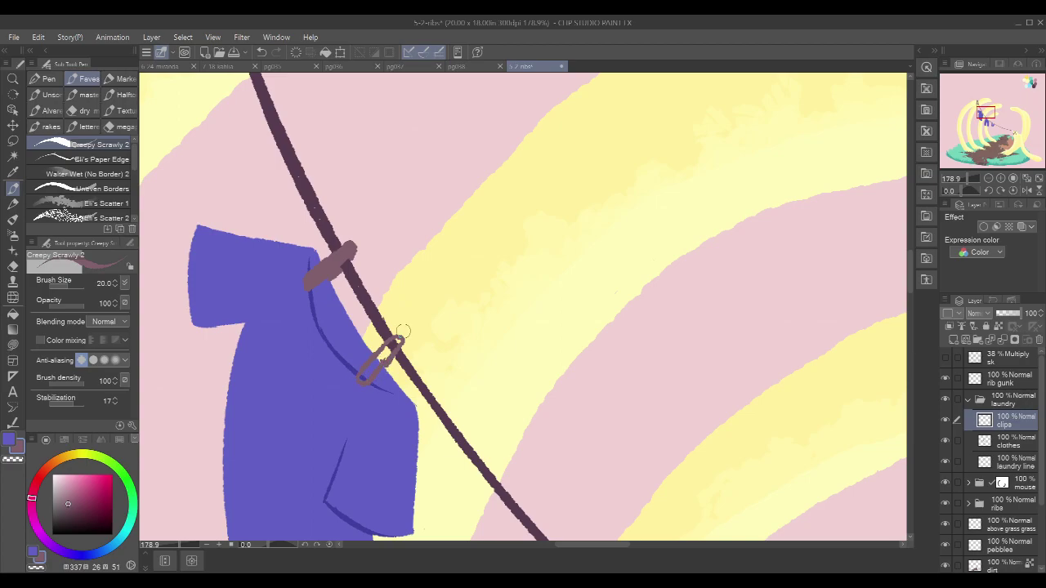
key("g")
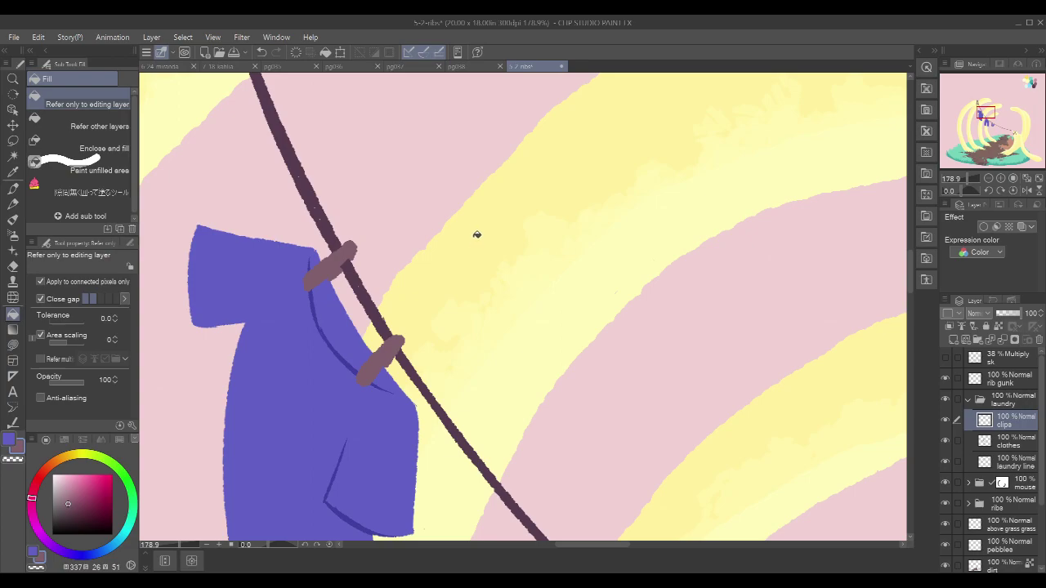
key("p")
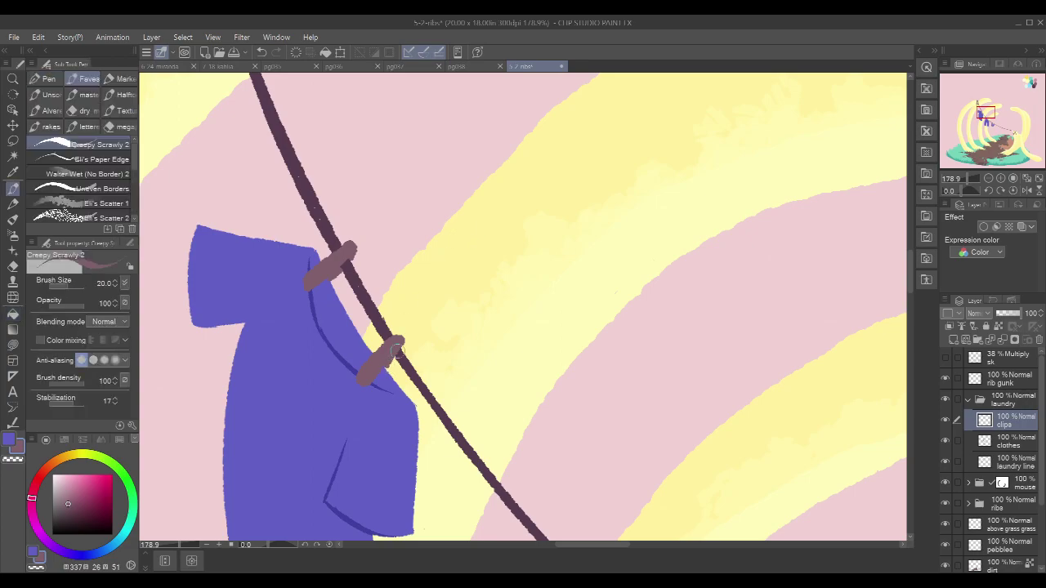
key("c")
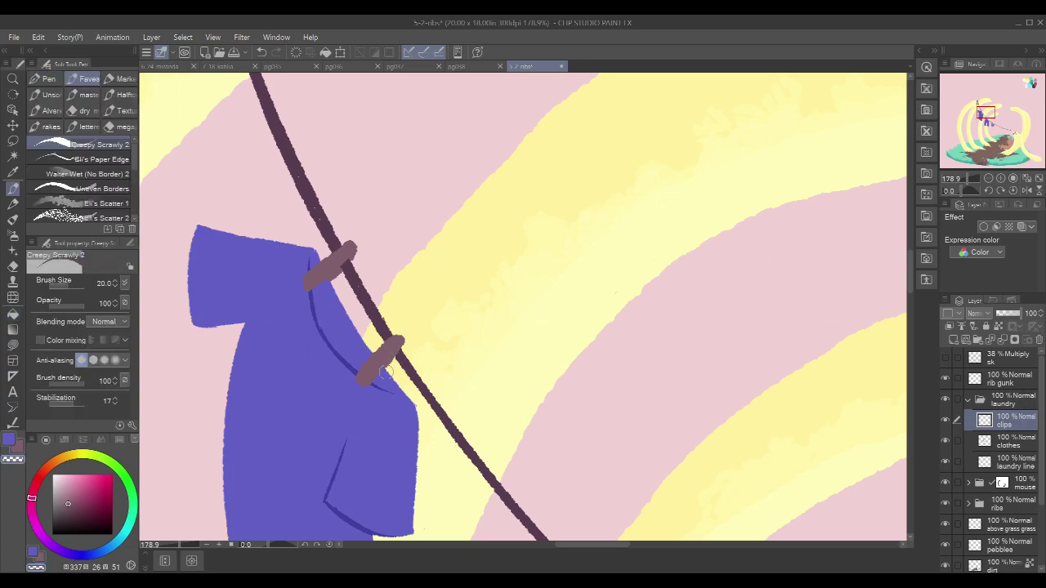
Step: Show the sketch layer and toggle the painted layers off and on to compare the whole illustration with the sketch
scroll(499, 270, "down", 3)
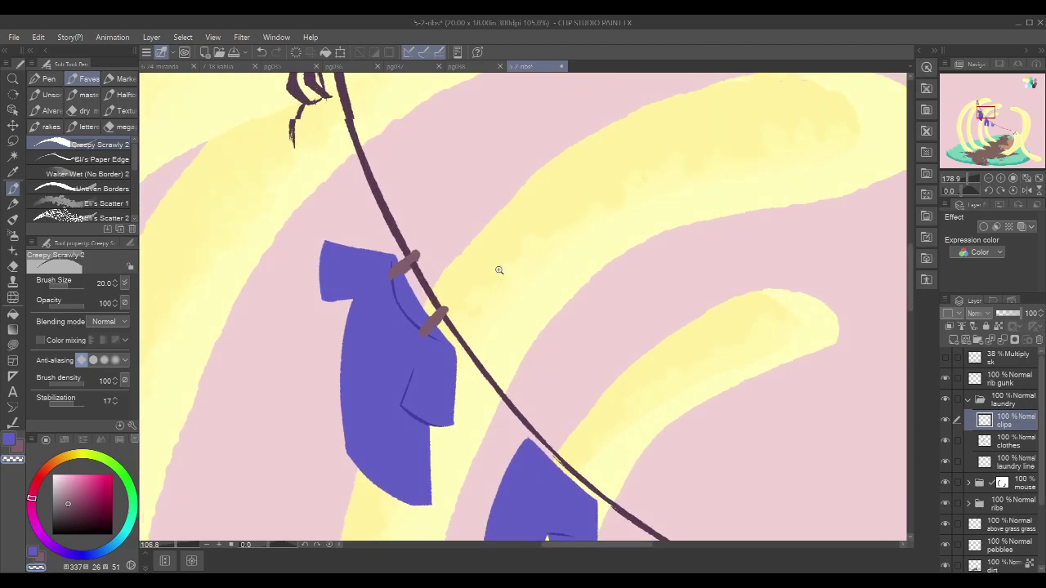
scroll(499, 269, "down", 3)
left_click_drag(727, 351, 627, 258)
left_click_drag(731, 289, 642, 274)
left_click_drag(782, 264, 762, 271)
left_click_drag(836, 278, 730, 275)
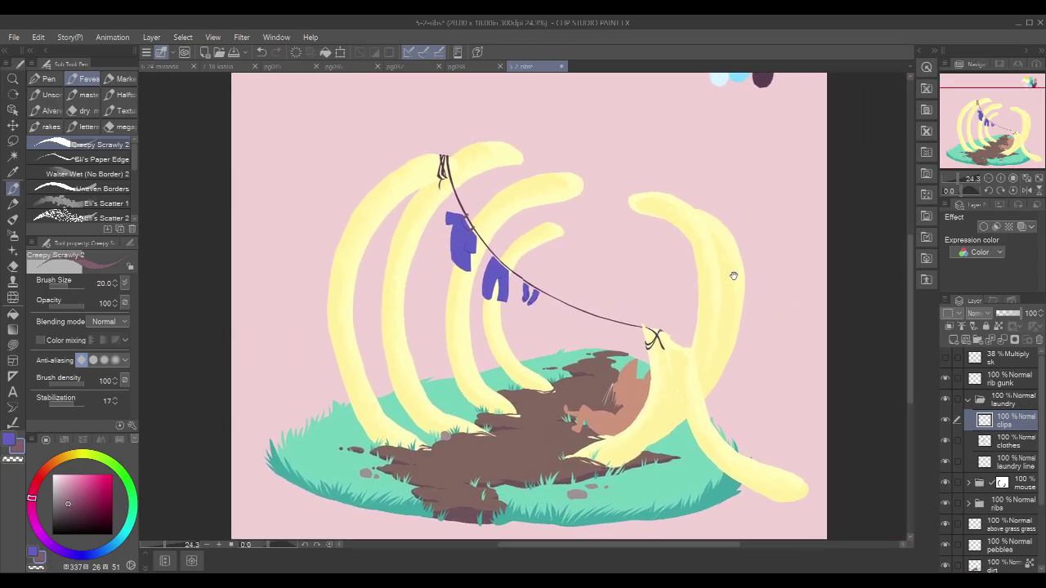
left_click(946, 358)
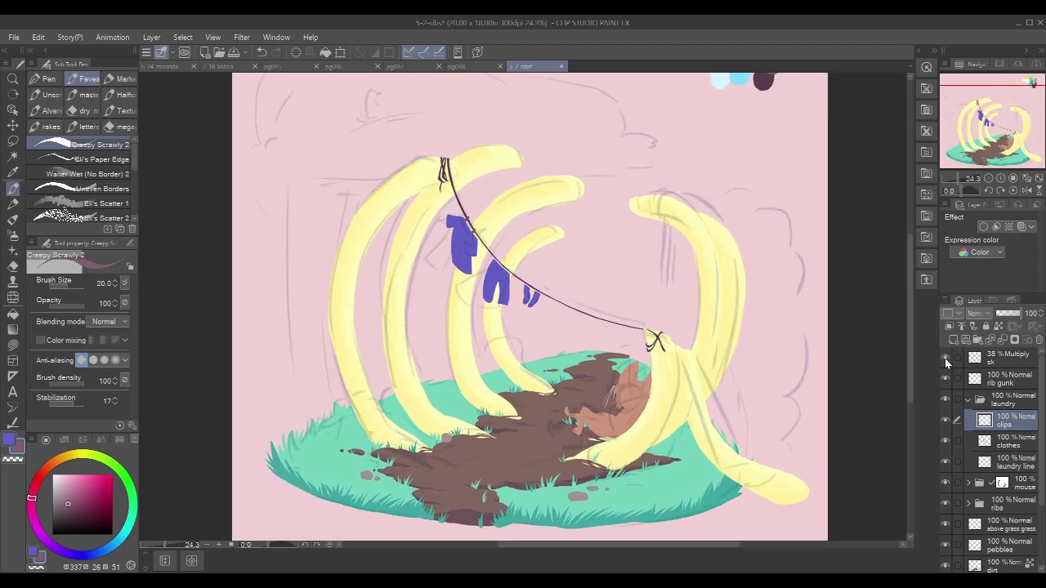
left_click(968, 400)
left_click_drag(946, 400, 943, 520)
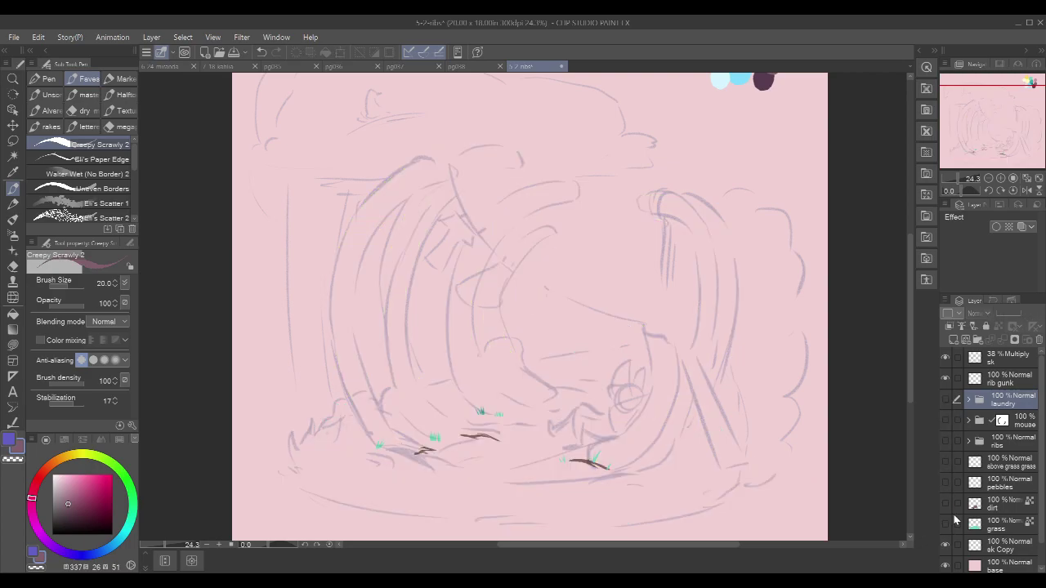
left_click(946, 378)
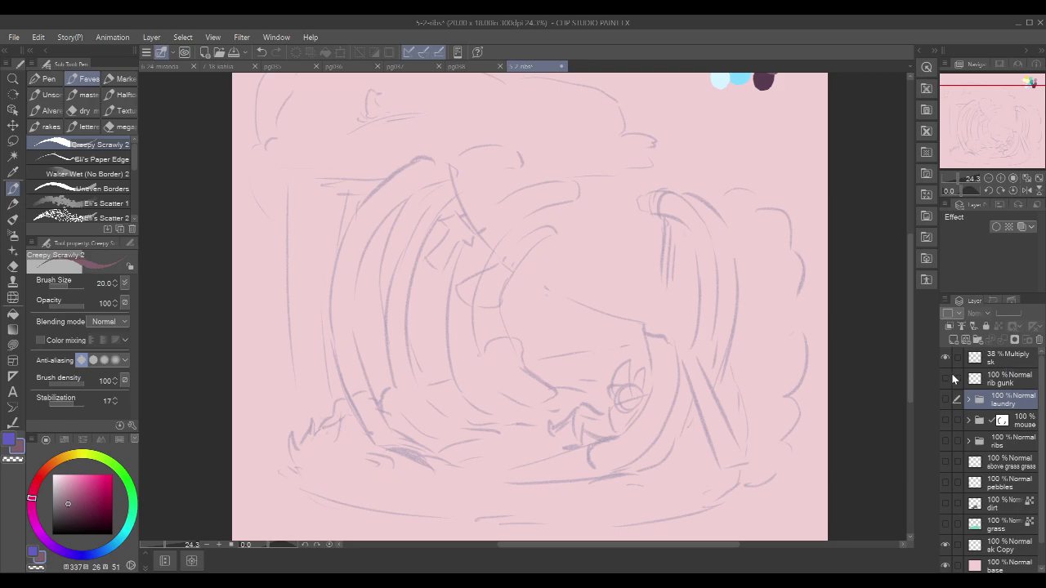
left_click_drag(944, 373, 943, 519)
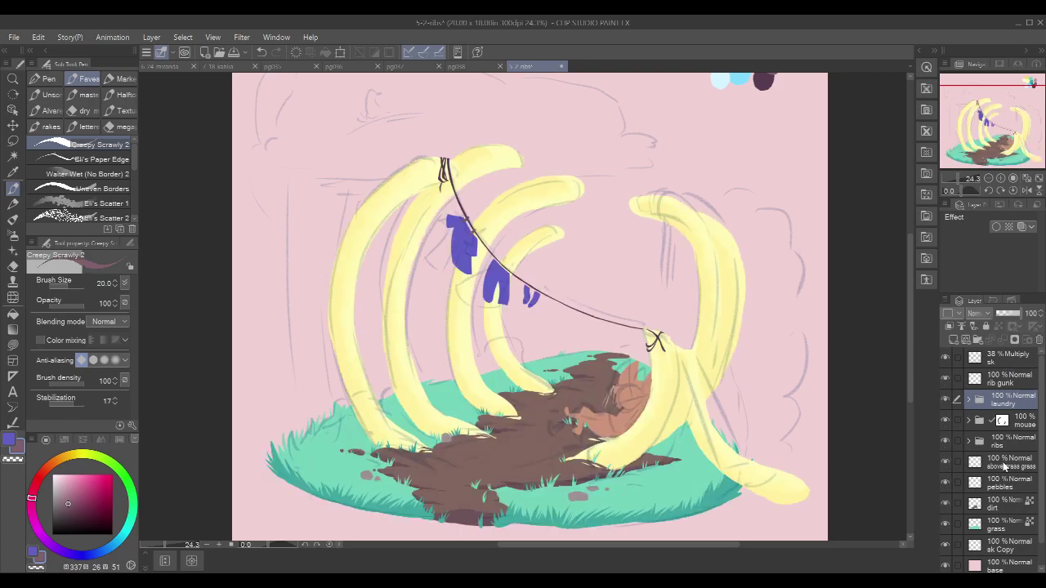
left_click(946, 358)
Step: Paint two clothespins on the clips layer fastening the trousers' waistband to the laundry line, and trim the second one with transparent colour
left_click_drag(507, 253, 593, 195)
left_click(968, 401)
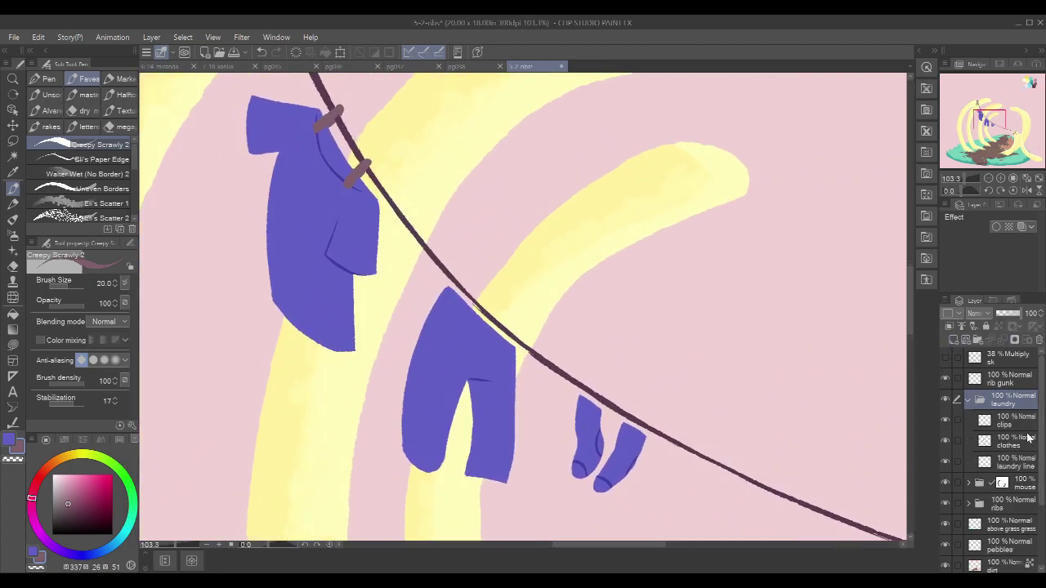
left_click(1021, 423)
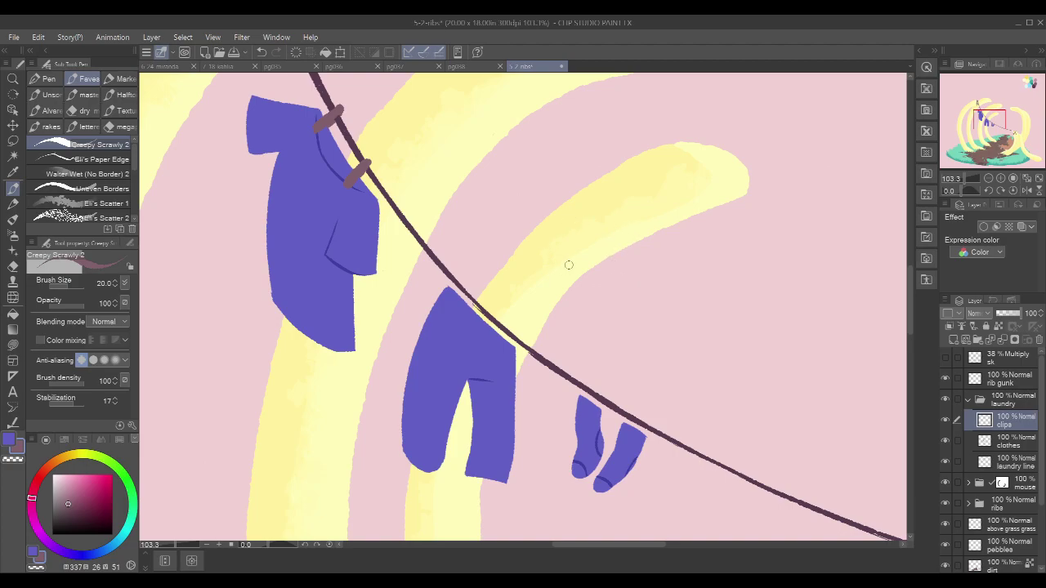
left_click_drag(594, 262, 570, 251)
left_click_drag(471, 270, 488, 242)
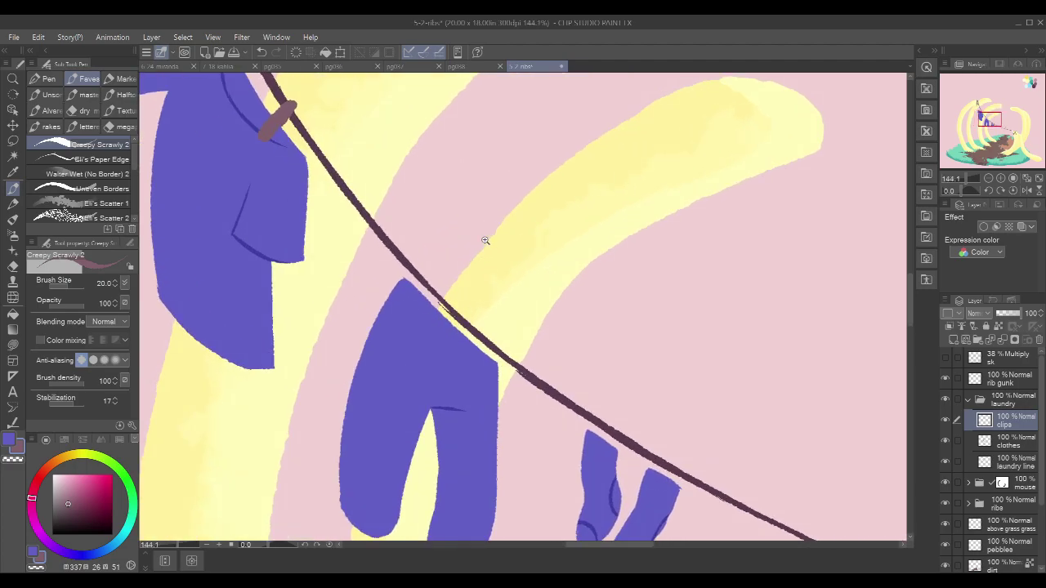
scroll(415, 293, "up", 1)
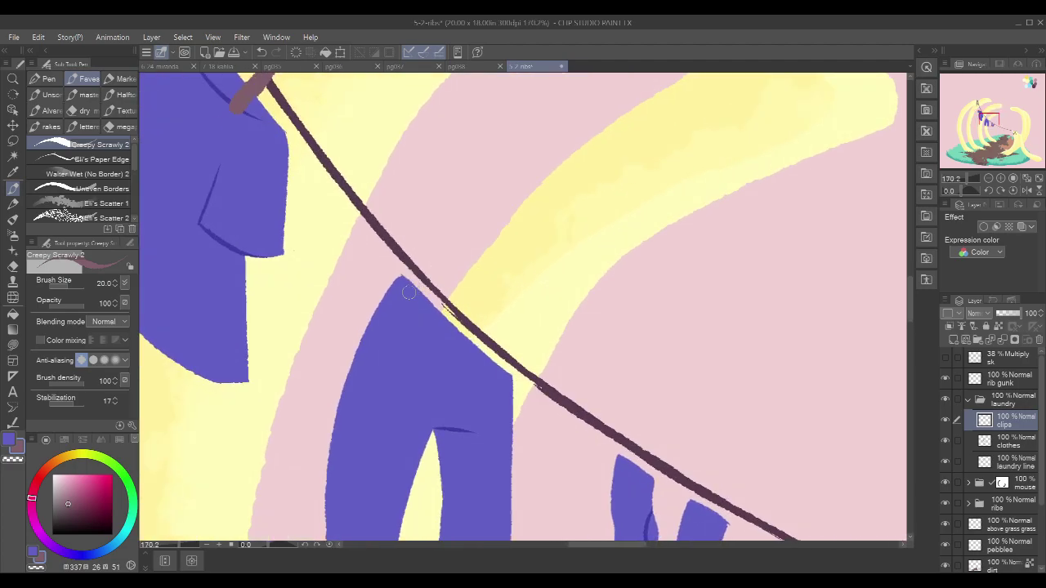
mouse_move(415, 279)
left_mouse_down()
mouse_move(430, 268)
mouse_move(419, 299)
mouse_move(409, 295)
mouse_move(427, 275)
left_mouse_up()
mouse_move(492, 353)
left_mouse_down()
mouse_move(502, 339)
mouse_move(490, 369)
mouse_move(512, 310)
mouse_move(487, 287)
left_mouse_up()
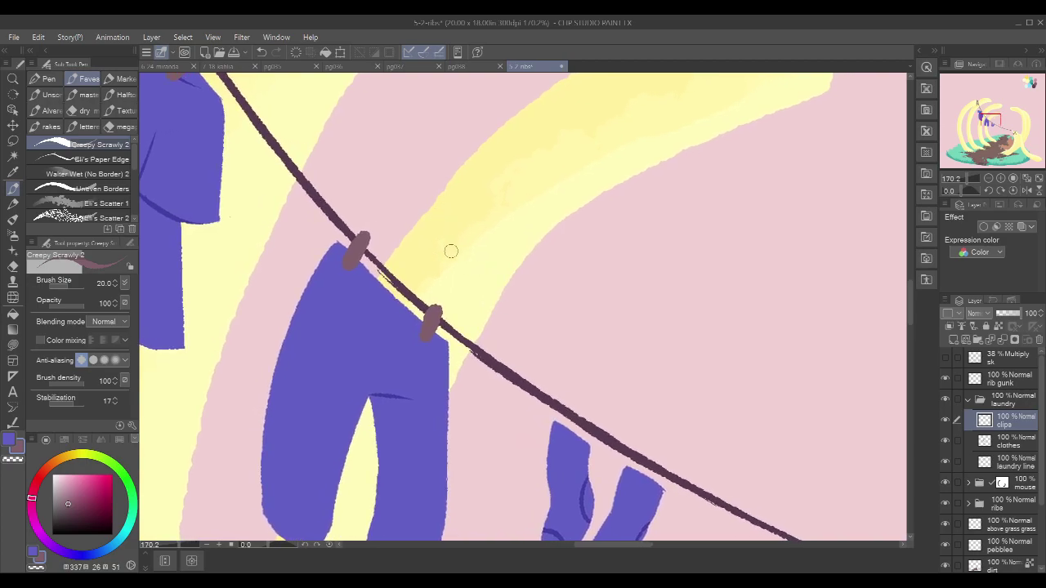
key("c")
left_click_drag(438, 337, 447, 310)
key("c")
Step: Paint one clothespin over the top of each sock, fastening both to the laundry line
left_click_drag(631, 337, 567, 252)
mouse_move(514, 322)
left_mouse_down()
mouse_move(504, 354)
mouse_move(517, 320)
mouse_move(508, 353)
mouse_move(517, 327)
mouse_move(507, 350)
mouse_move(515, 326)
left_mouse_up()
mouse_move(590, 373)
left_mouse_down()
mouse_move(575, 395)
mouse_move(592, 370)
mouse_move(578, 392)
mouse_move(586, 378)
left_mouse_up()
scroll(625, 346, "down", 5)
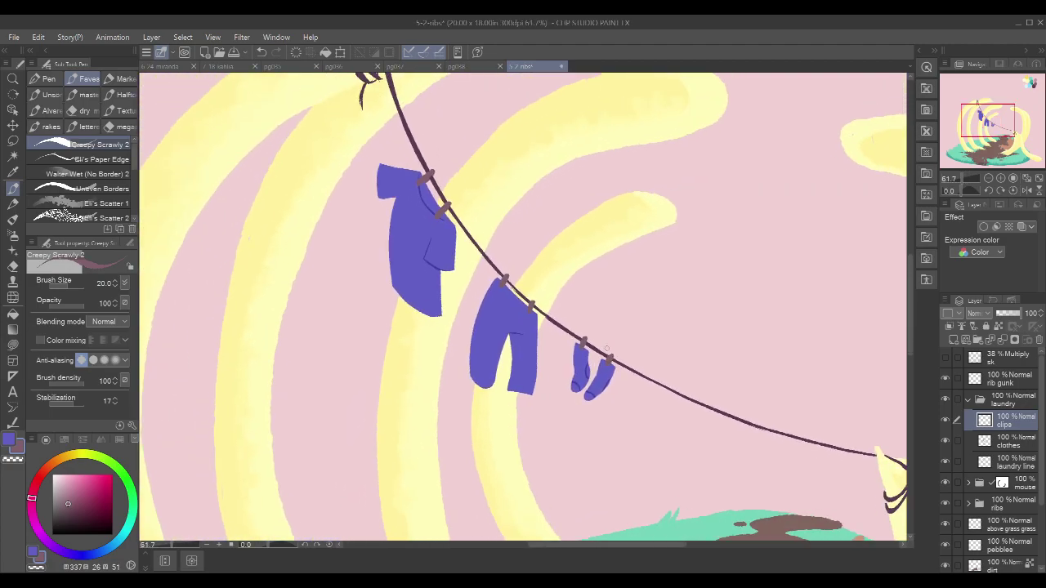
Step: Lock the transparent pixels of the clothes layer and sample the palest cream swatch for the Lasso fill tool
left_click(1012, 446)
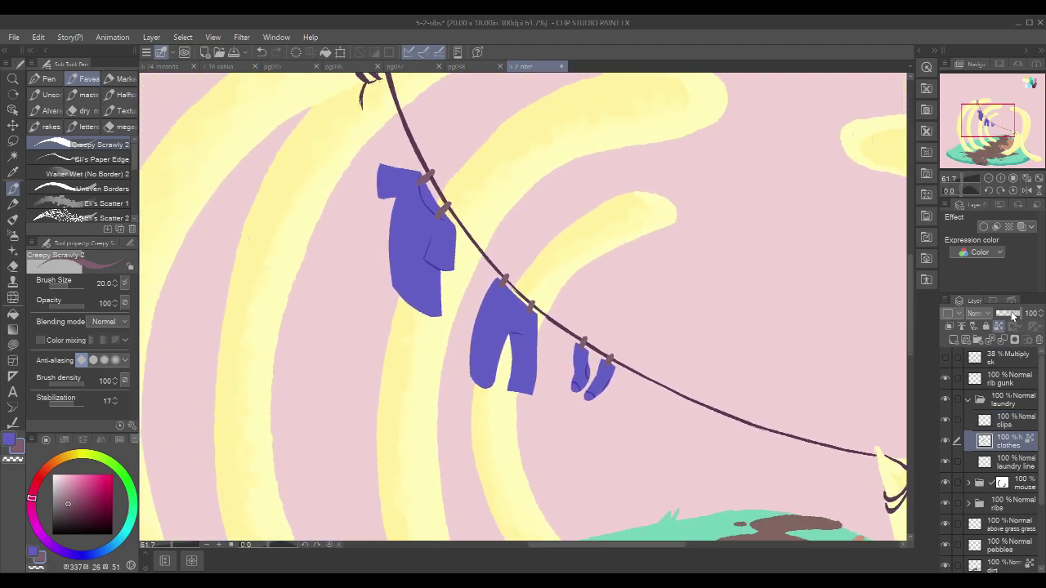
scroll(817, 238, "down", 8)
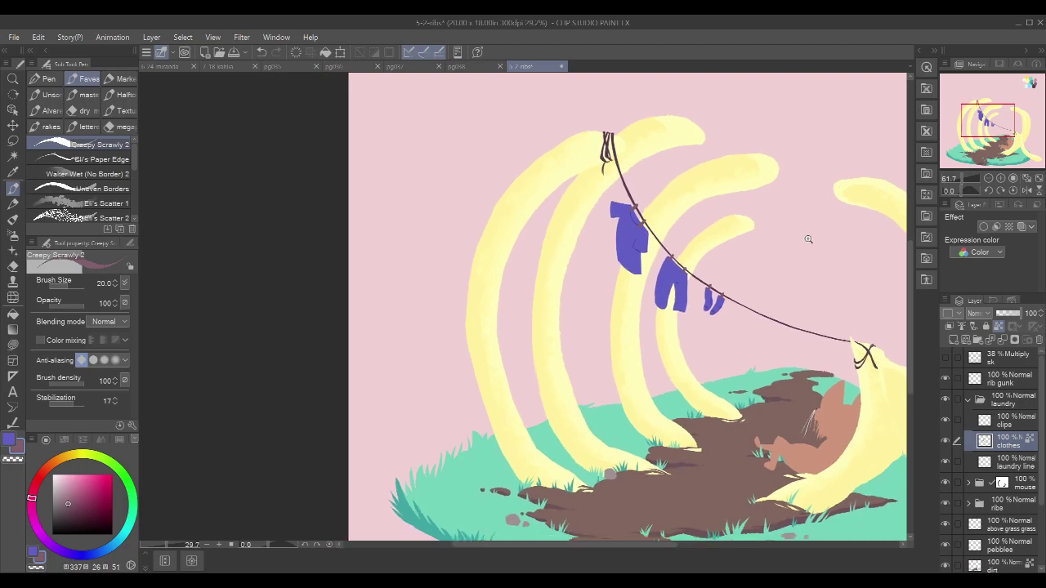
left_click_drag(840, 241, 677, 291)
left_click_drag(812, 258, 760, 300)
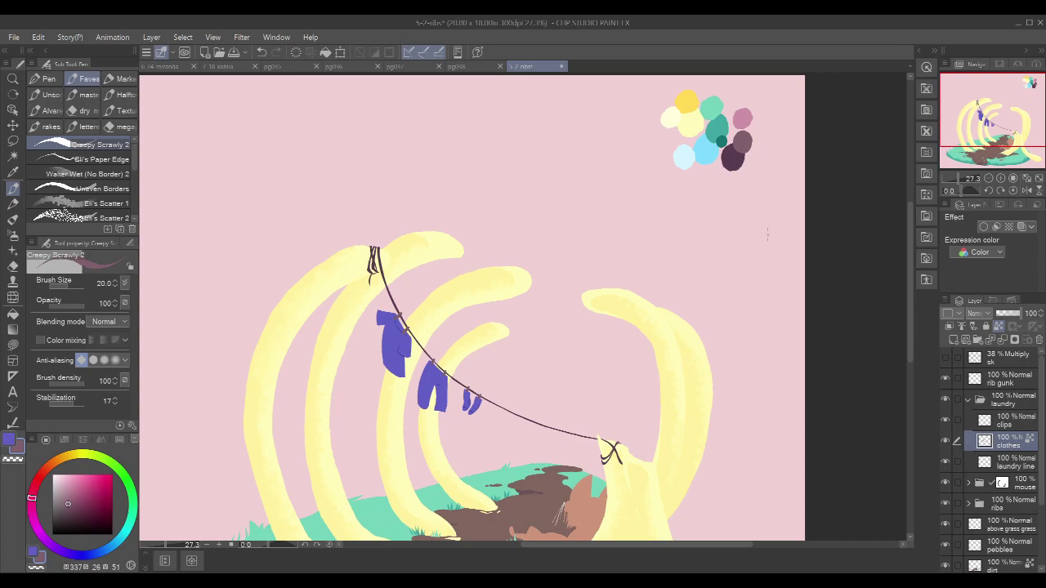
key("u")
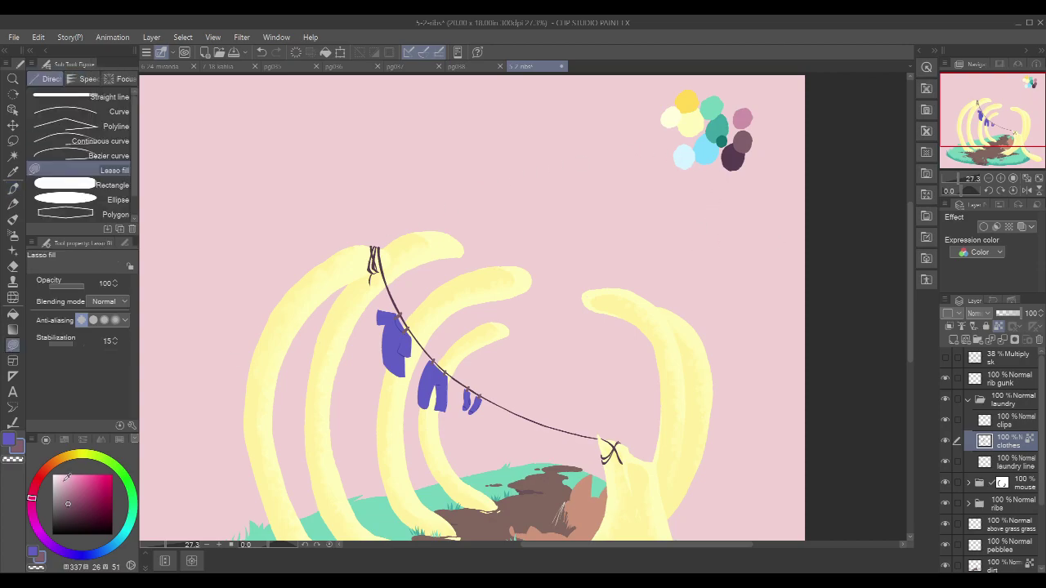
left_click(679, 108, "alt")
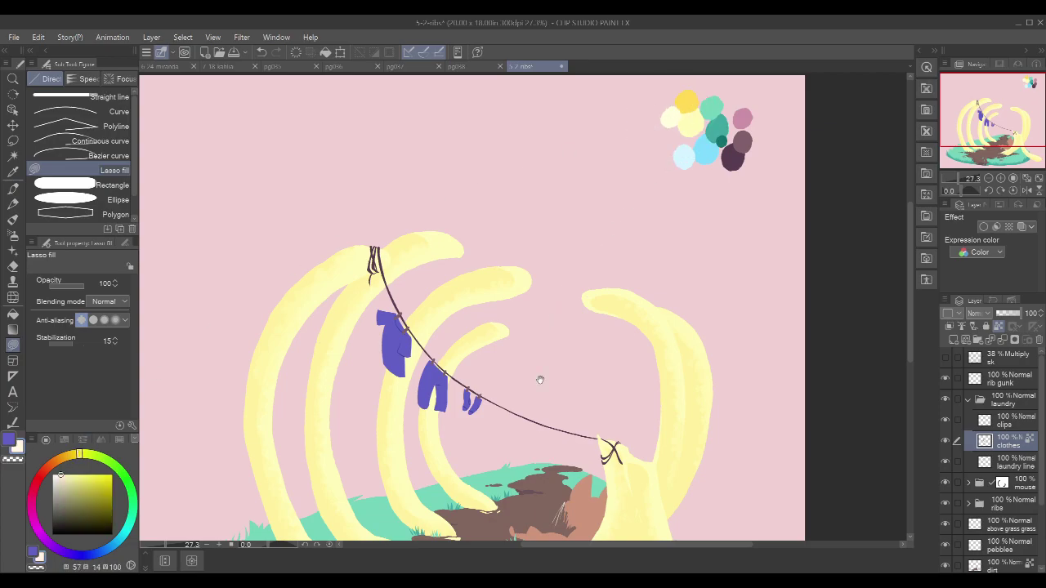
scroll(527, 351, "down", 2)
scroll(516, 332, "up", 5)
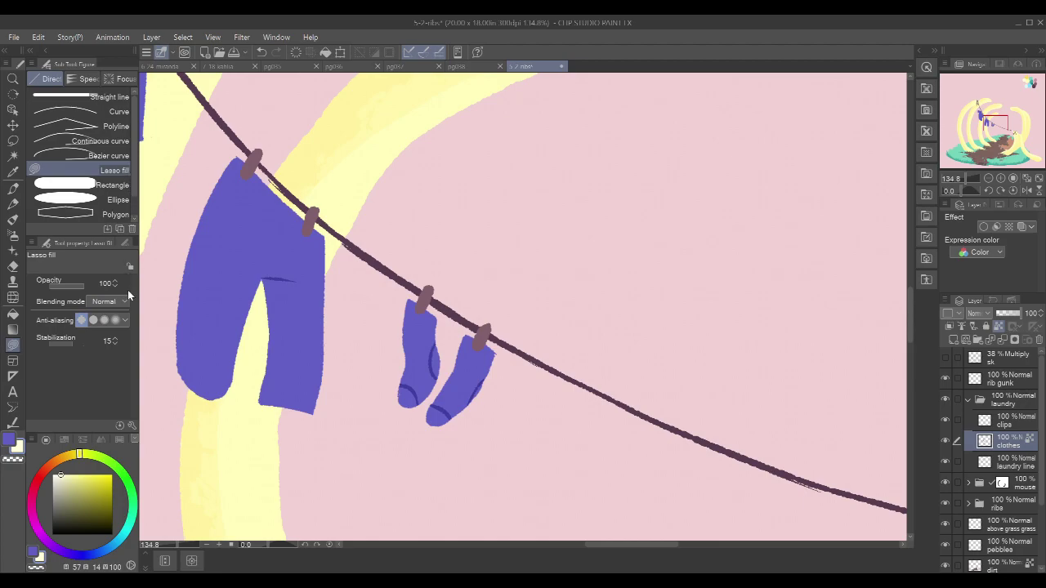
Step: Try to fill a sock with the cream colour using the Fill tool
left_click(95, 277)
mouse_move(450, 273)
left_mouse_down()
mouse_move(517, 361)
mouse_move(484, 263)
left_mouse_up()
key("g")
key("g")
left_click(470, 373)
key("ctrl+z")
scroll(502, 367, "up", 2)
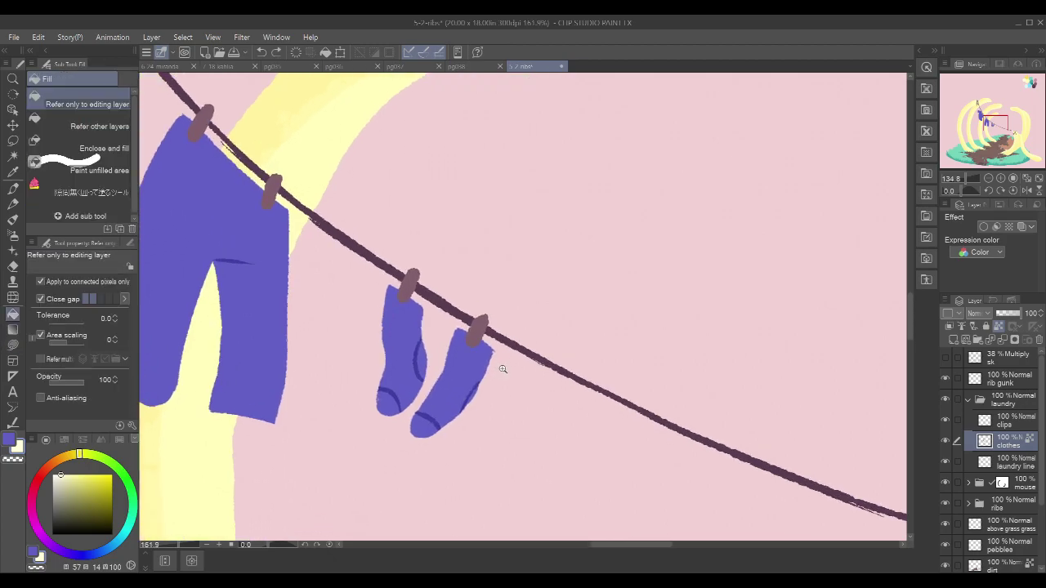
Step: Recolour both socks pale cream with Lasso fill, covering their blue base and detail lines
key("u")
mouse_move(506, 273)
left_mouse_down()
mouse_move(331, 444)
mouse_move(521, 447)
mouse_move(526, 274)
left_mouse_up()
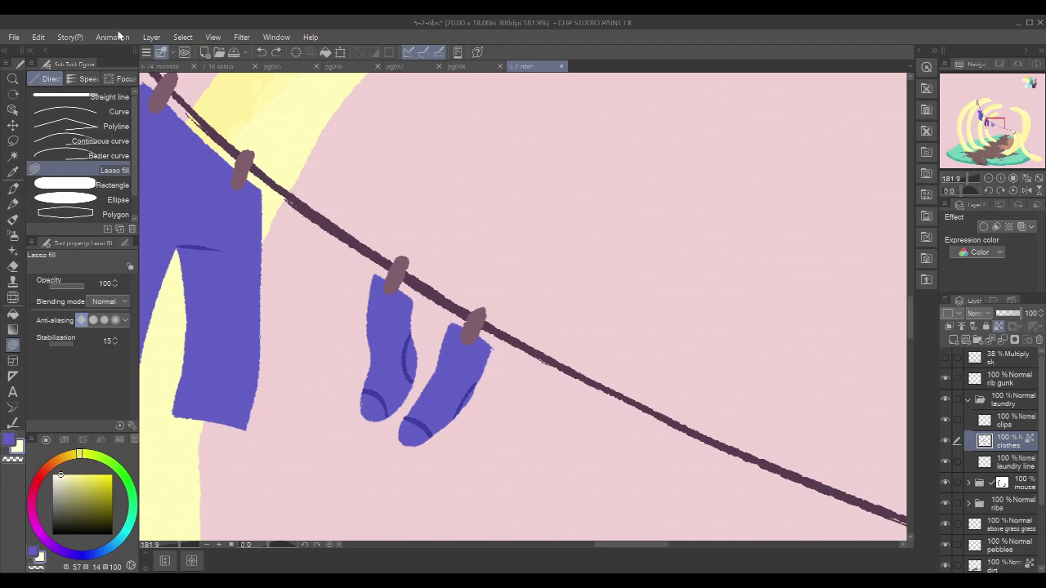
mouse_move(500, 275)
left_mouse_down()
mouse_move(363, 240)
mouse_move(414, 480)
mouse_move(531, 286)
left_mouse_up()
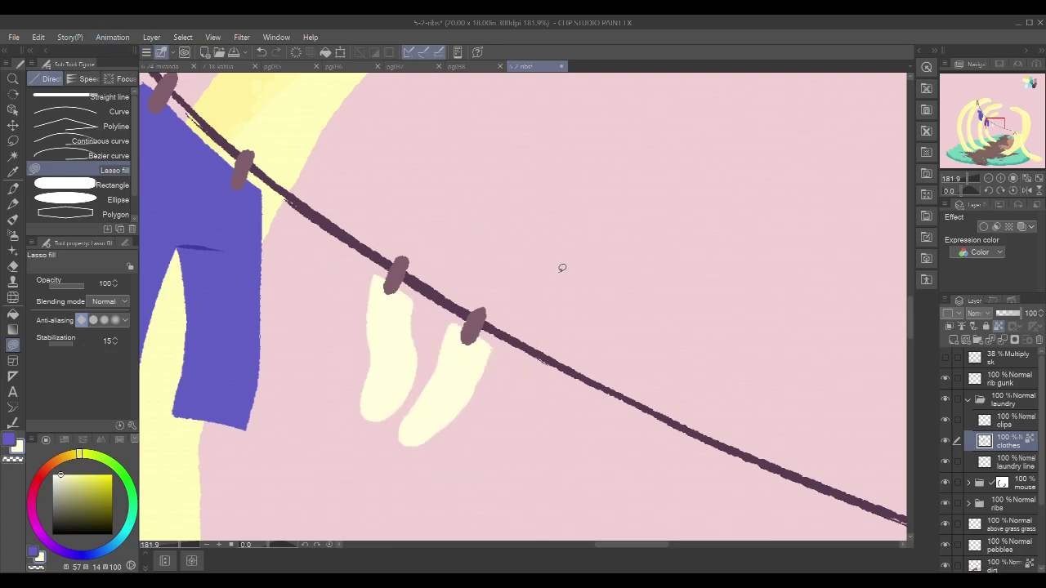
Step: Sample the bright blue swatch and draw toe and heel lines on both socks with the Creepy Scrawly 2 pen
key("p")
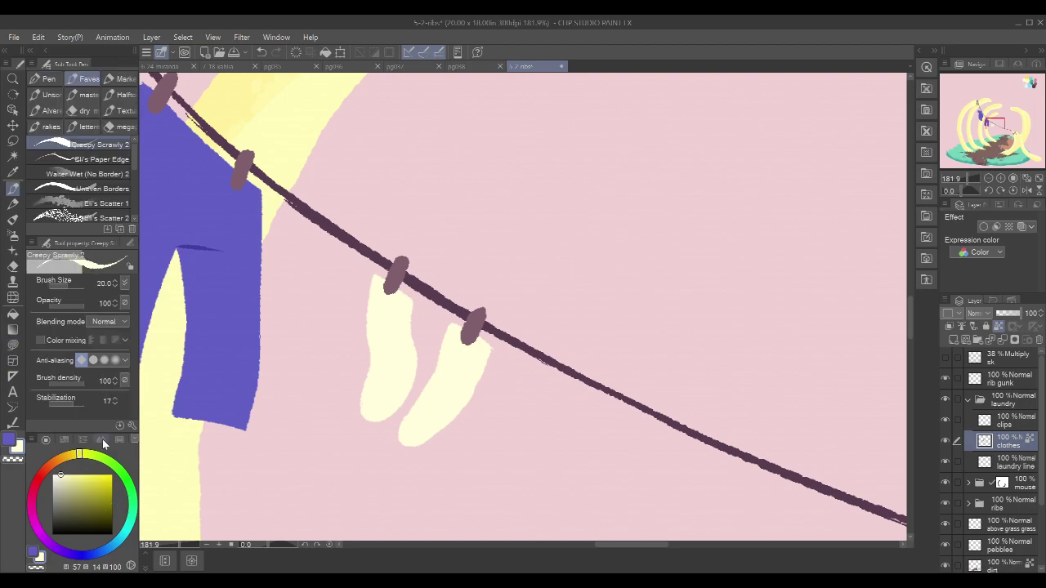
scroll(606, 190, "down", 6)
left_click_drag(780, 147, 518, 339)
left_click_drag(702, 192, 421, 325)
left_click_drag(541, 186, 541, 242)
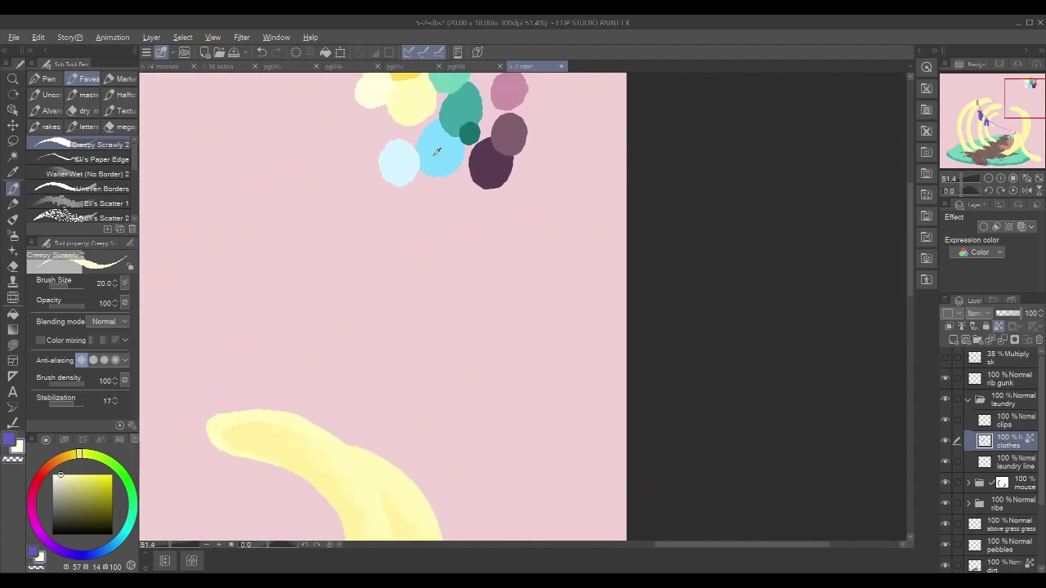
left_click(436, 152, "alt")
left_click_drag(280, 441, 591, 173)
left_click_drag(311, 361, 369, 338)
scroll(368, 338, "up", 6)
left_click_drag(340, 372, 355, 402)
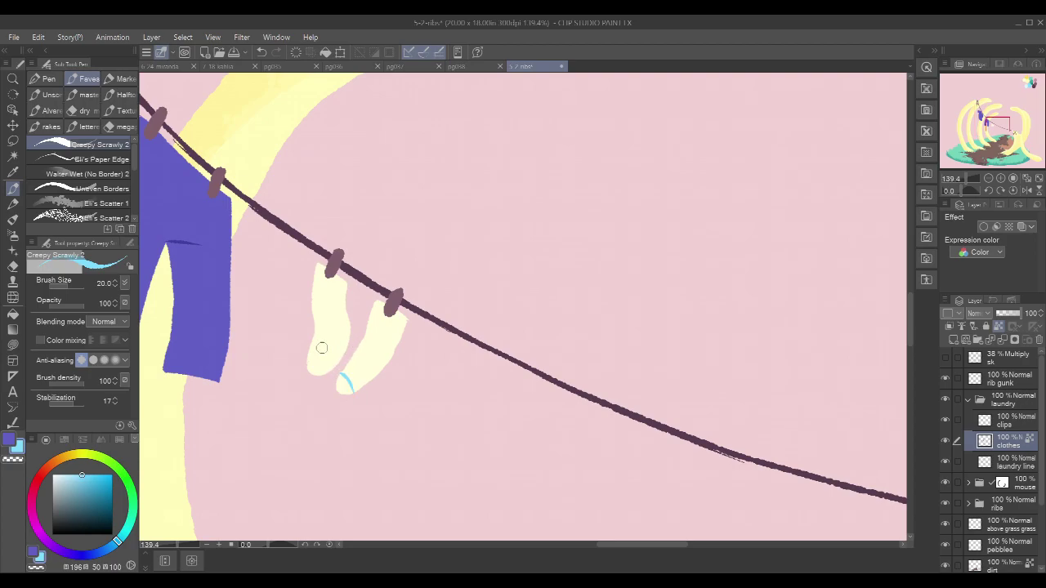
left_click_drag(307, 359, 331, 373)
mouse_move(349, 307)
left_mouse_down()
mouse_move(351, 347)
mouse_move(391, 367)
left_mouse_up()
scroll(528, 267, "down", 5)
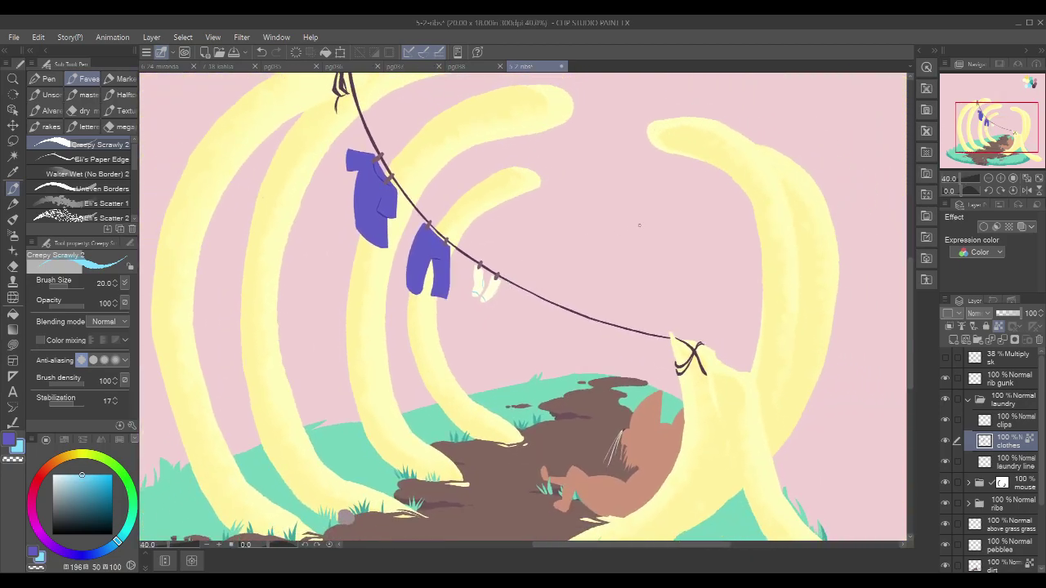
mouse_move(500, 262)
left_mouse_down()
mouse_move(522, 257)
mouse_move(482, 268)
left_mouse_up()
mouse_move(670, 212)
left_mouse_down()
mouse_move(637, 288)
mouse_move(655, 226)
left_mouse_up()
left_click_drag(489, 291, 523, 264)
scroll(523, 264, "up", 1)
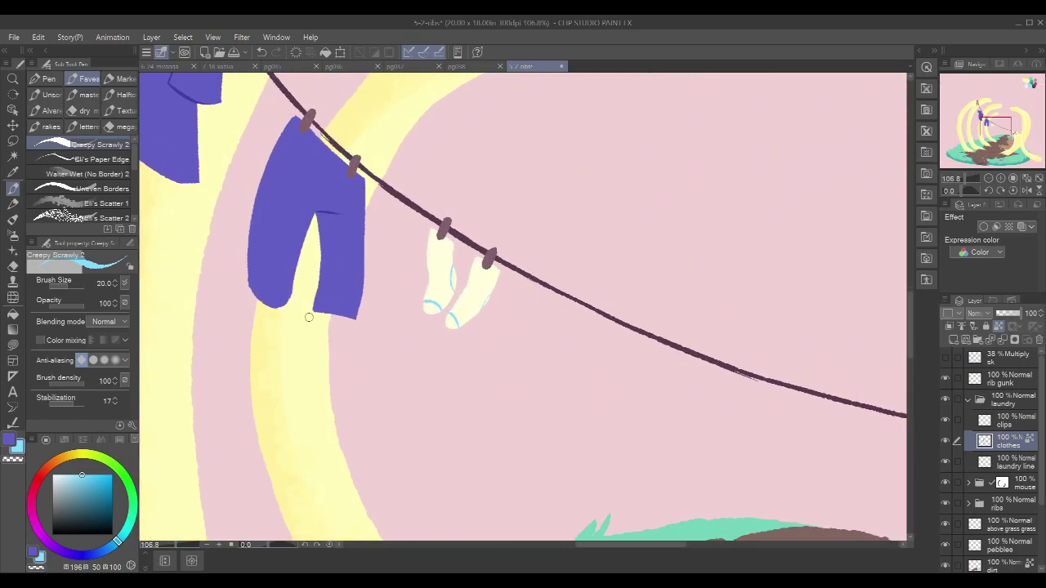
Step: Mix a dusty rose (hue 347, saturation 42, value 76) and paint the toes and heels of both socks with it
left_click(36, 494)
left_click(78, 485)
left_click_drag(77, 485, 79, 487)
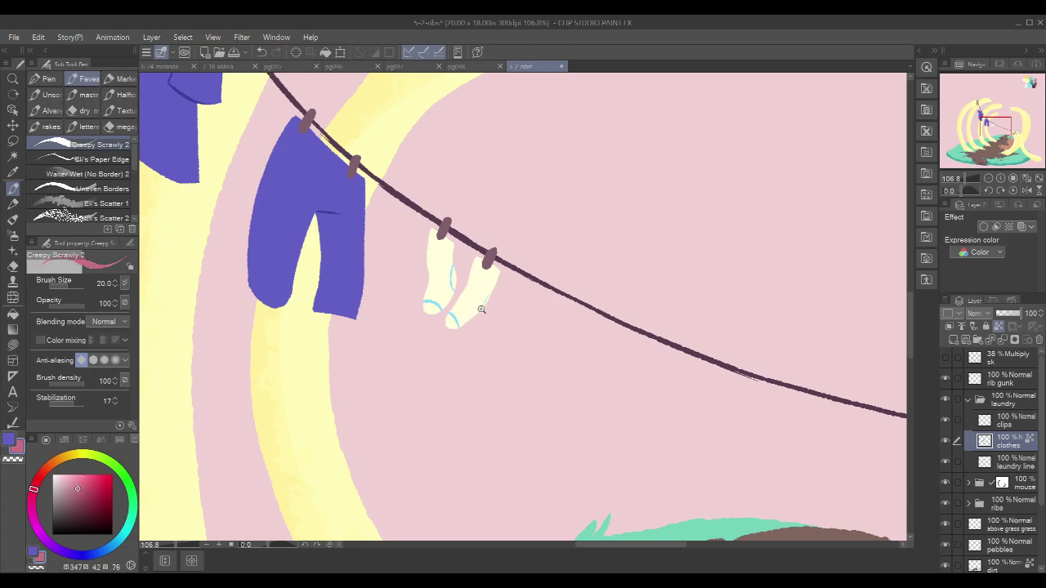
scroll(481, 308, "up", 3)
mouse_move(403, 368)
left_mouse_down()
mouse_move(418, 394)
mouse_move(421, 378)
left_mouse_up()
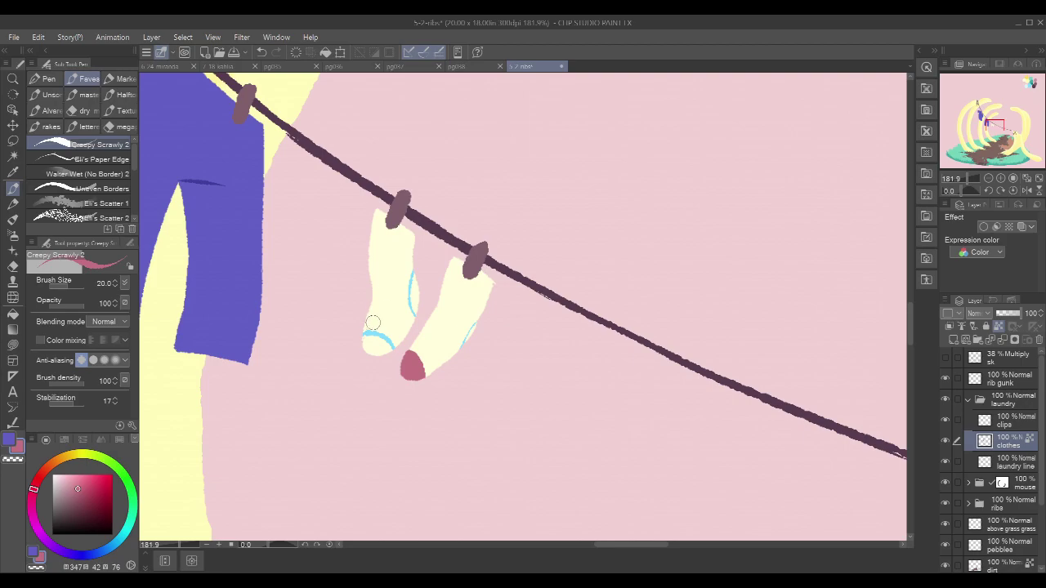
mouse_move(362, 348)
left_mouse_down()
mouse_move(378, 347)
mouse_move(360, 332)
mouse_move(366, 341)
left_mouse_up()
mouse_move(418, 286)
left_mouse_down()
mouse_move(415, 274)
mouse_move(416, 313)
mouse_move(414, 281)
left_mouse_up()
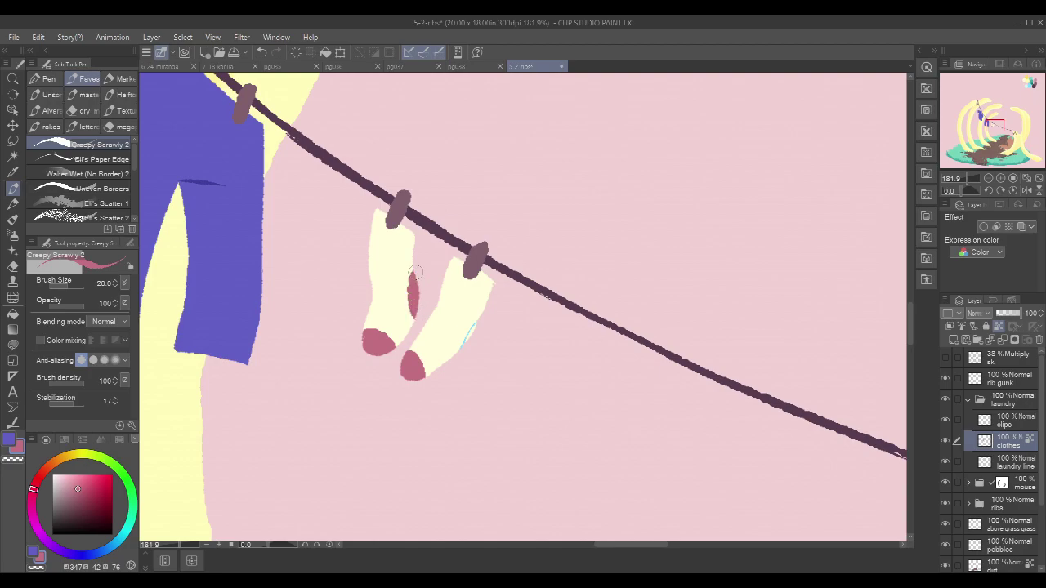
mouse_move(471, 324)
left_mouse_down()
mouse_move(467, 351)
mouse_move(481, 322)
left_mouse_up()
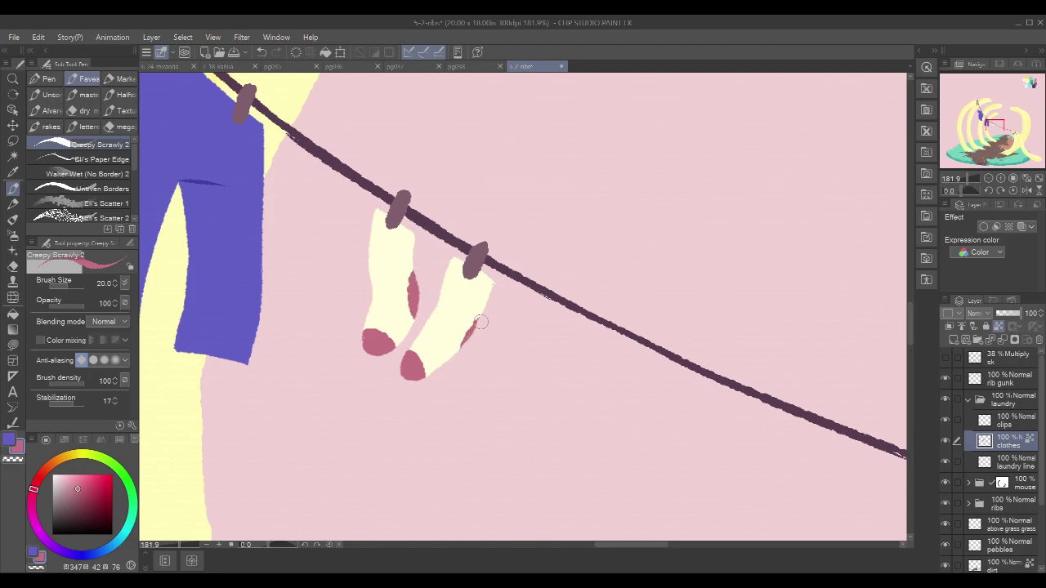
Step: Sample the deeper rib yellow (hue 52, saturation 38, value 100) as the drawing colour for the sock details
left_click(385, 318, "alt")
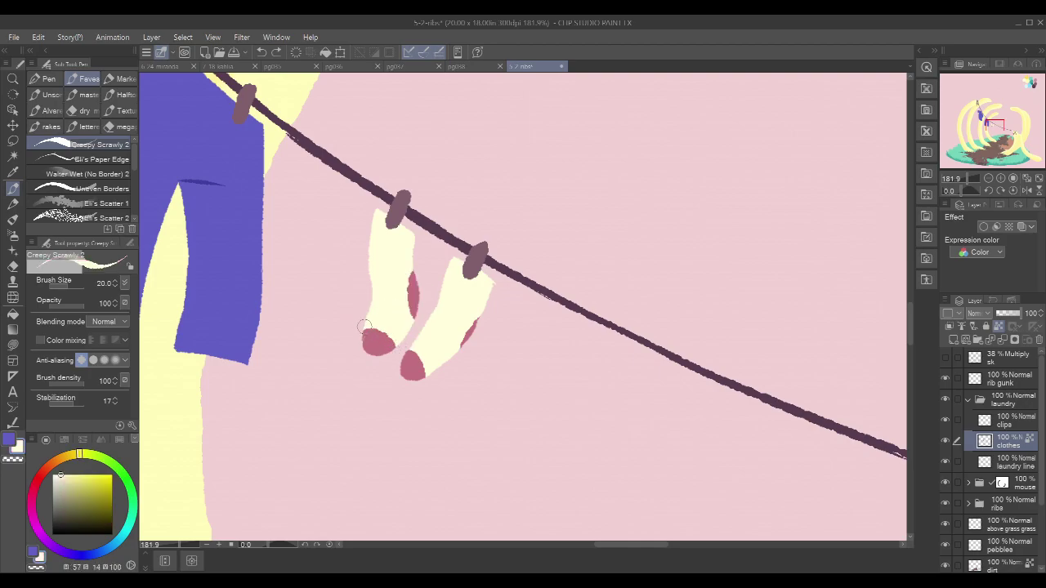
left_click_drag(652, 203, 580, 203)
left_click_drag(760, 158, 393, 397)
left_click_drag(526, 266, 275, 493)
left_click_drag(480, 260, 373, 477)
left_click(467, 108, "alt")
left_click_drag(323, 408, 591, 153)
left_click_drag(319, 444, 541, 193)
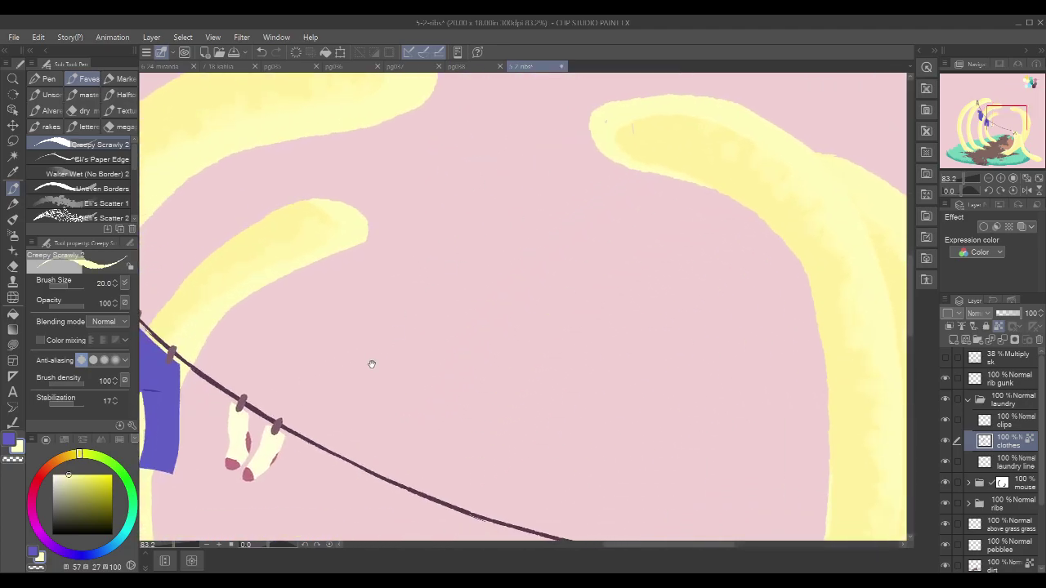
left_click_drag(371, 365, 482, 259)
left_click_drag(363, 321, 435, 321)
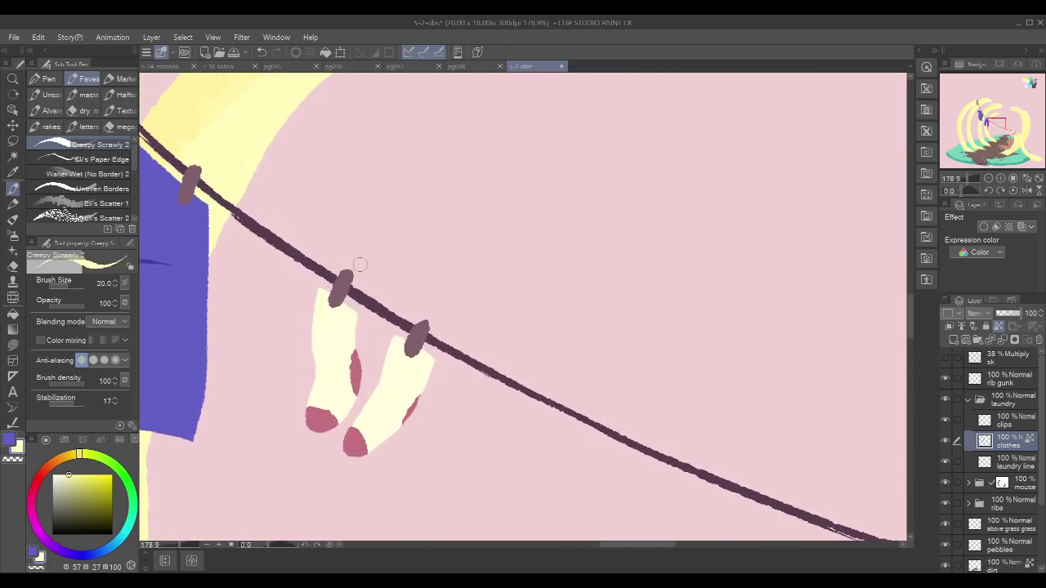
scroll(295, 209, "up", 4)
left_click(258, 209, "alt")
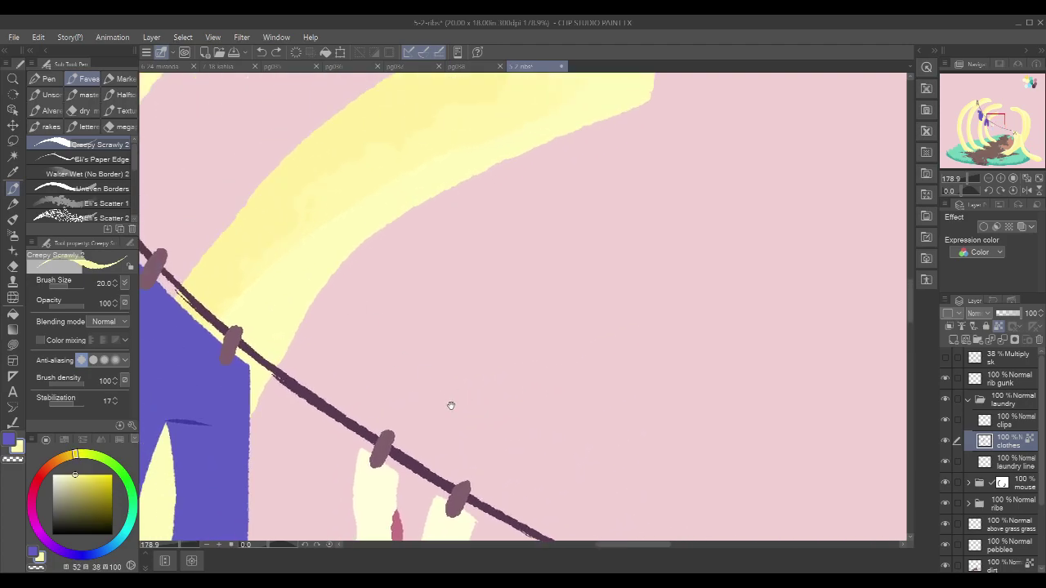
scroll(450, 403, "down", 4)
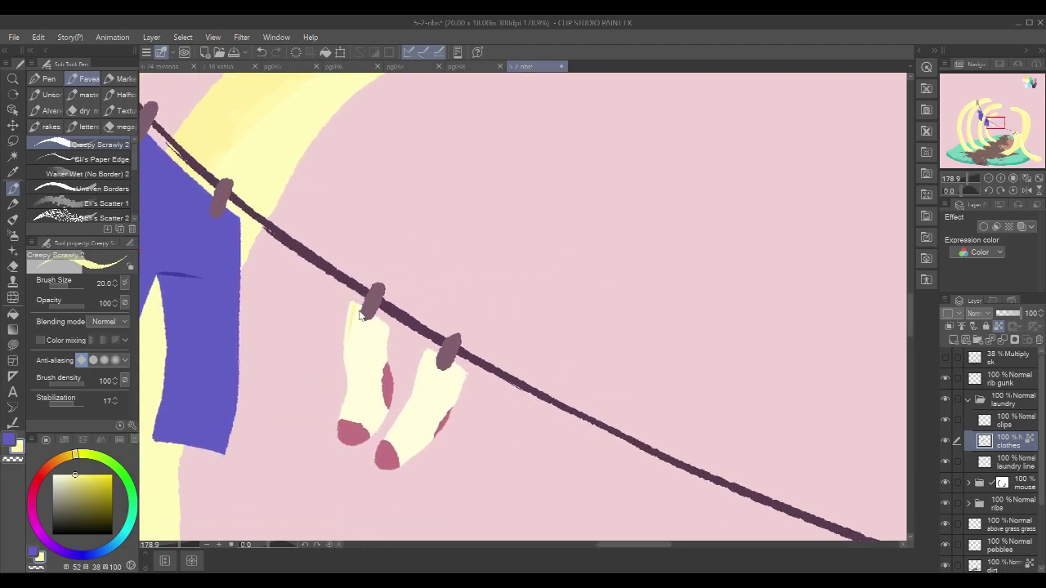
Step: Draw vertical ribbing lines in rib yellow on the cuffs of both socks, redoing the first stroke
key("ctrl+z")
left_click_drag(353, 302, 381, 327)
left_click_drag(428, 351, 438, 359)
left_click_drag(357, 321, 386, 325)
mouse_move(428, 355)
left_mouse_down()
mouse_move(421, 379)
mouse_move(457, 388)
left_mouse_up()
left_click_drag(486, 264, 477, 256)
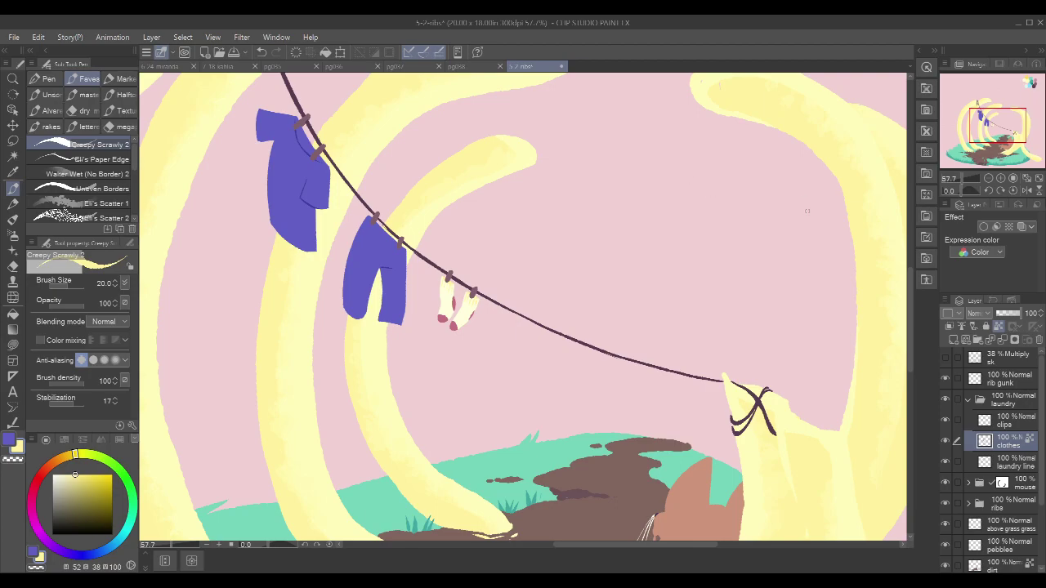
key("ctrl+0")
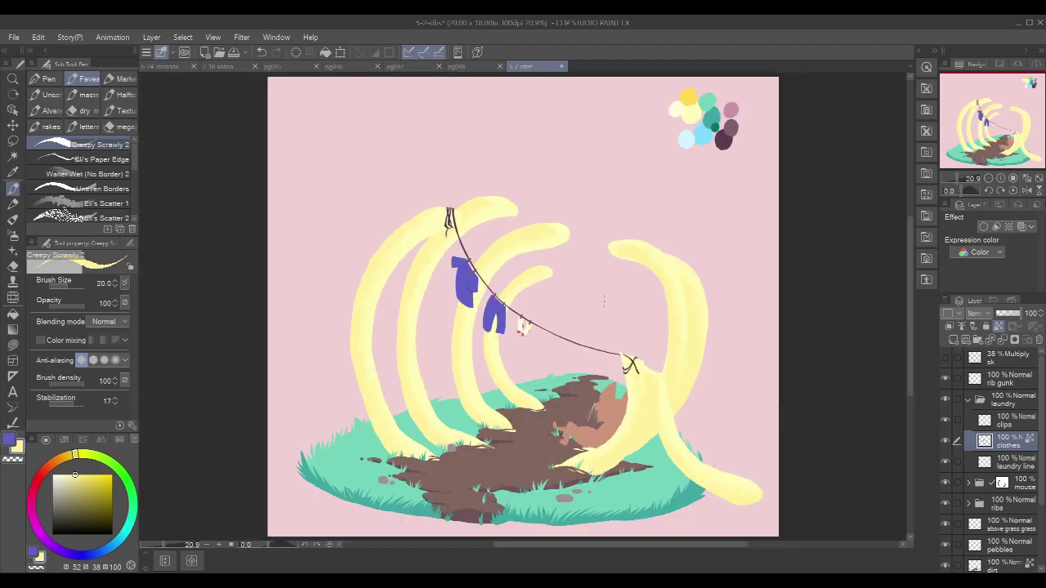
key("x")
left_click(988, 422)
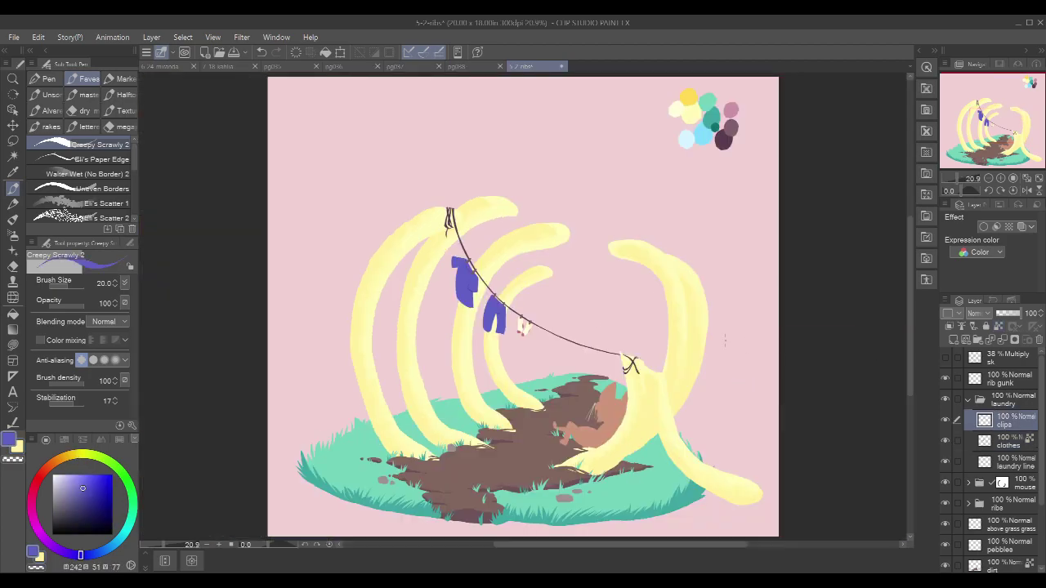
left_click_drag(601, 303, 604, 327)
mouse_move(562, 288)
left_mouse_down()
mouse_move(527, 309)
mouse_move(541, 312)
left_mouse_up()
mouse_move(483, 147)
left_mouse_down()
mouse_move(474, 187)
mouse_move(482, 175)
left_mouse_up()
key("ctrl+z")
key("ctrl+z")
key("ctrl+z")
key("ctrl+z")
key("ctrl+z")
key("ctrl+z")
left_click(1013, 441)
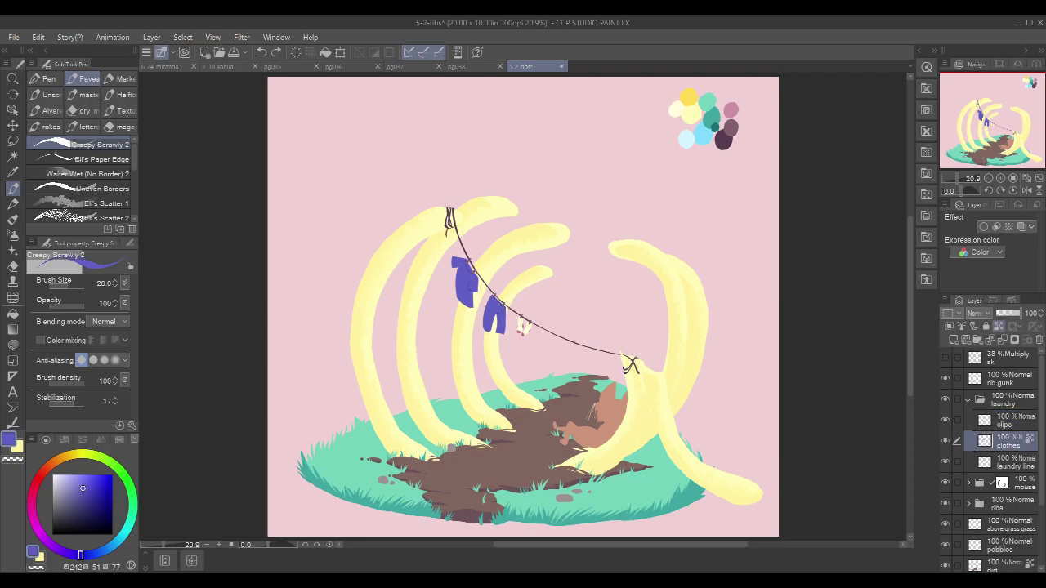
Step: Mix an olive green (hue 86, saturation 36, value 42) and recolour the hanging trousers with Lasso fill
scroll(509, 301, "up", 6)
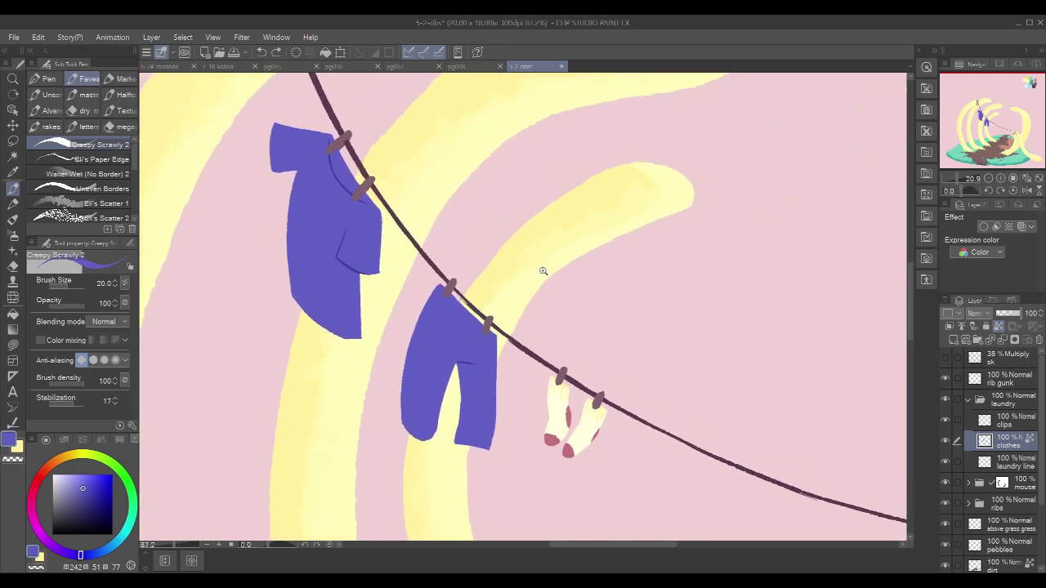
left_click_drag(765, 293, 723, 243)
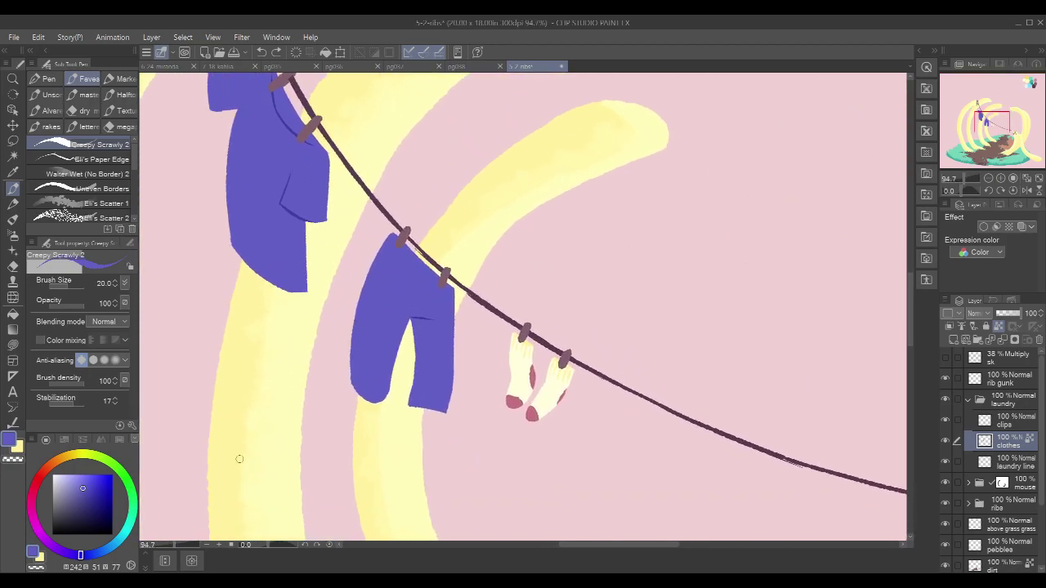
left_click(104, 451)
left_click_drag(77, 499, 73, 508)
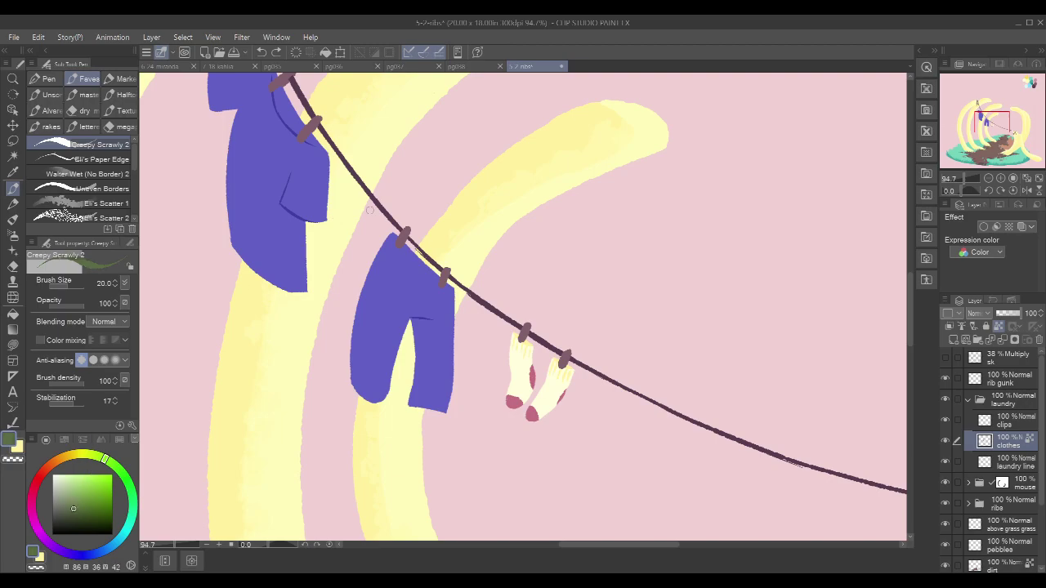
key("u")
mouse_move(465, 409)
left_mouse_down()
mouse_move(439, 221)
mouse_move(367, 432)
mouse_move(459, 418)
left_mouse_up()
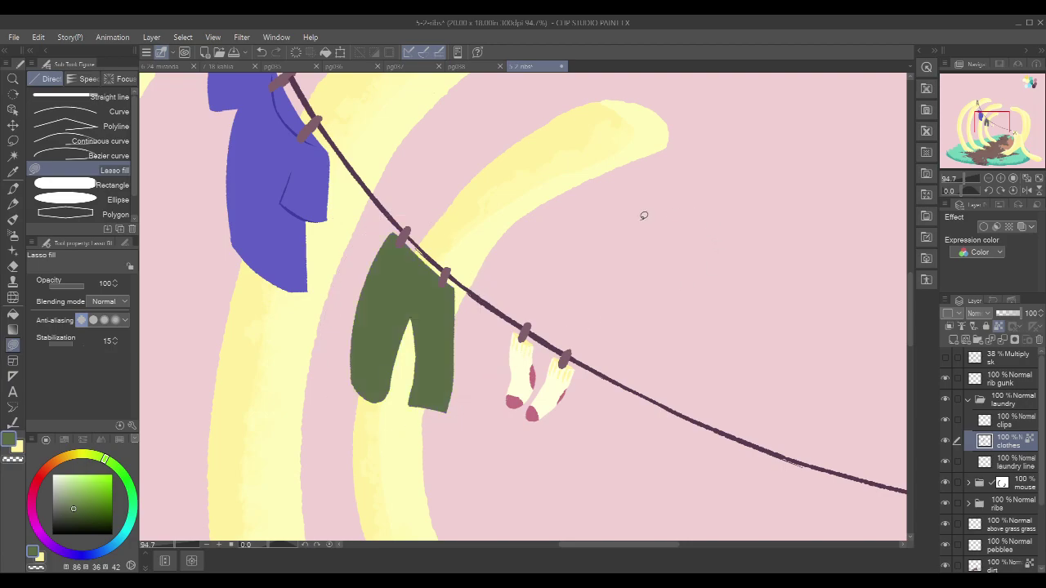
Step: Mix a dark green (hue 86, saturation 42, value 27) and draw the trousers' waistband, pocket, seam and hem lines with Creepy Scrawly 2
left_click_drag(81, 513, 76, 517)
key("p")
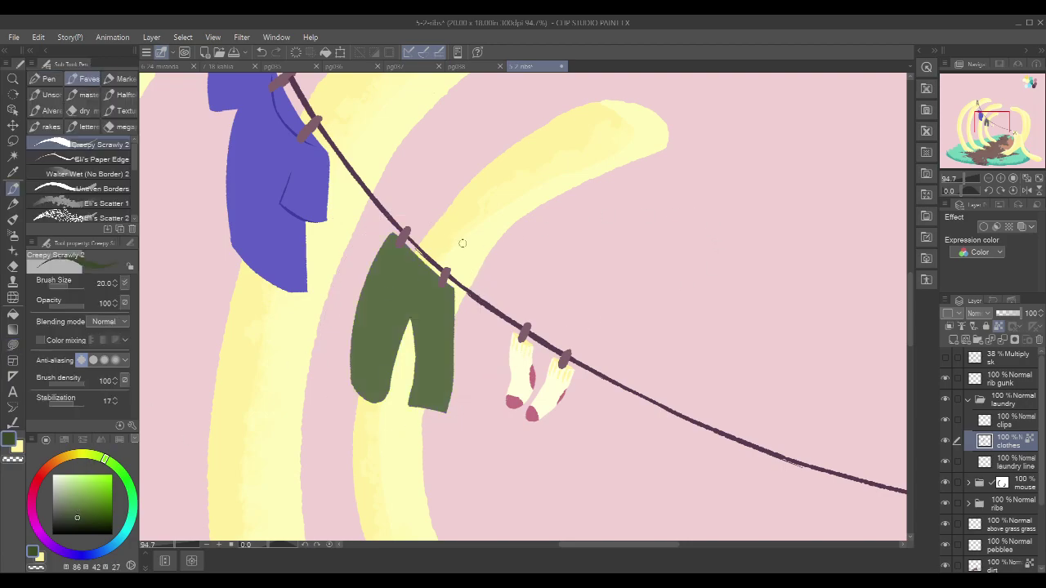
left_click_drag(408, 316, 433, 315)
left_click_drag(448, 225, 480, 266)
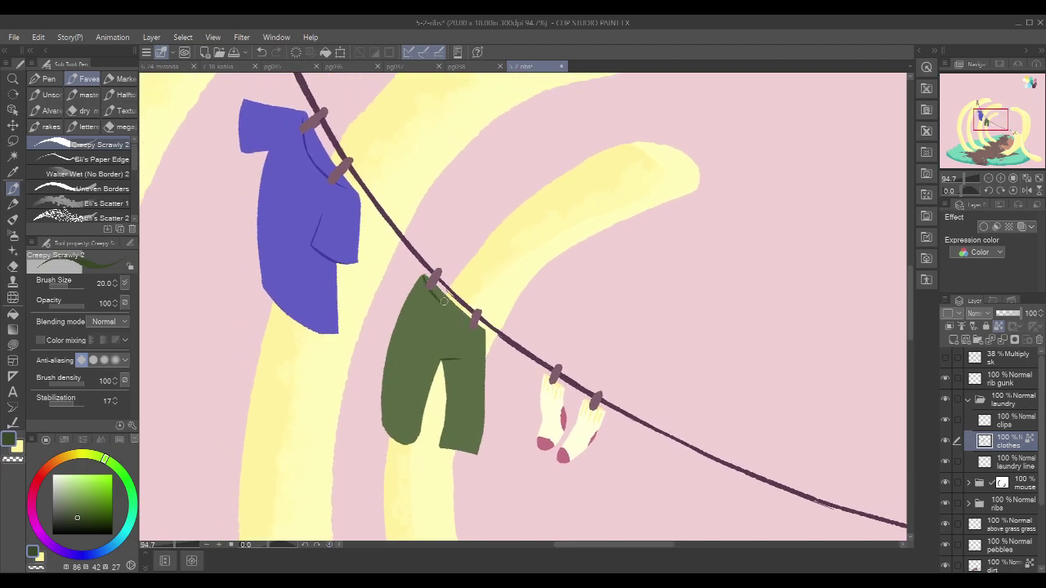
mouse_move(445, 302)
left_mouse_down()
mouse_move(480, 331)
mouse_move(454, 415)
mouse_move(478, 450)
left_mouse_up()
left_click_drag(404, 301, 430, 304)
scroll(620, 255, "down", 5)
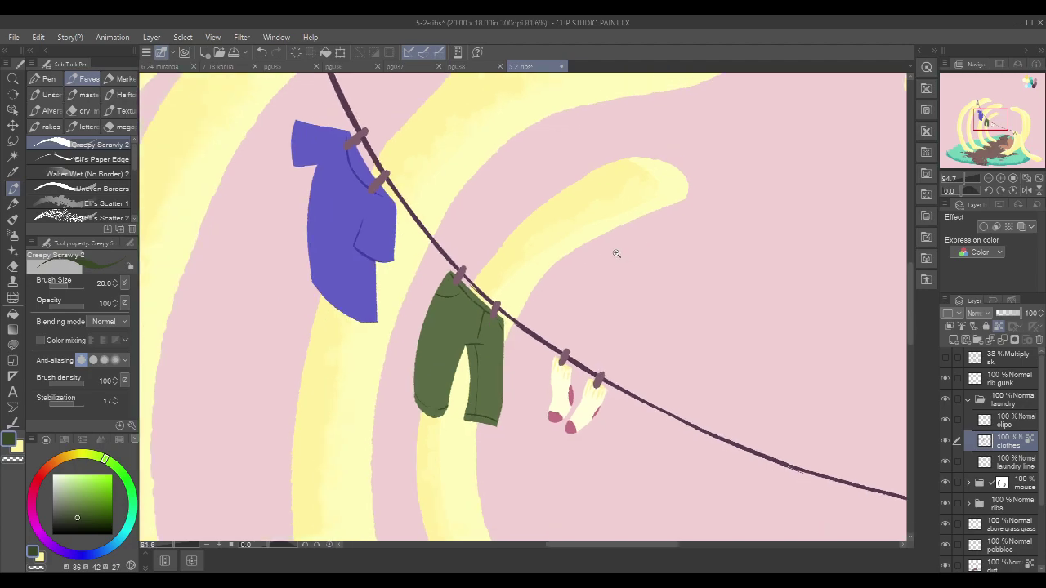
left_click_drag(808, 267, 730, 240)
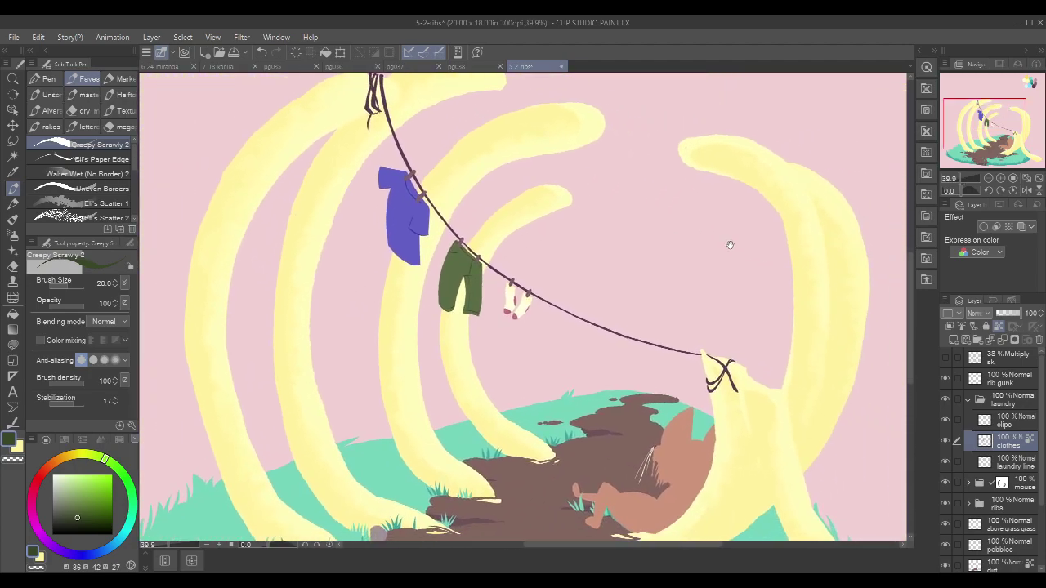
left_click_drag(605, 202, 604, 216)
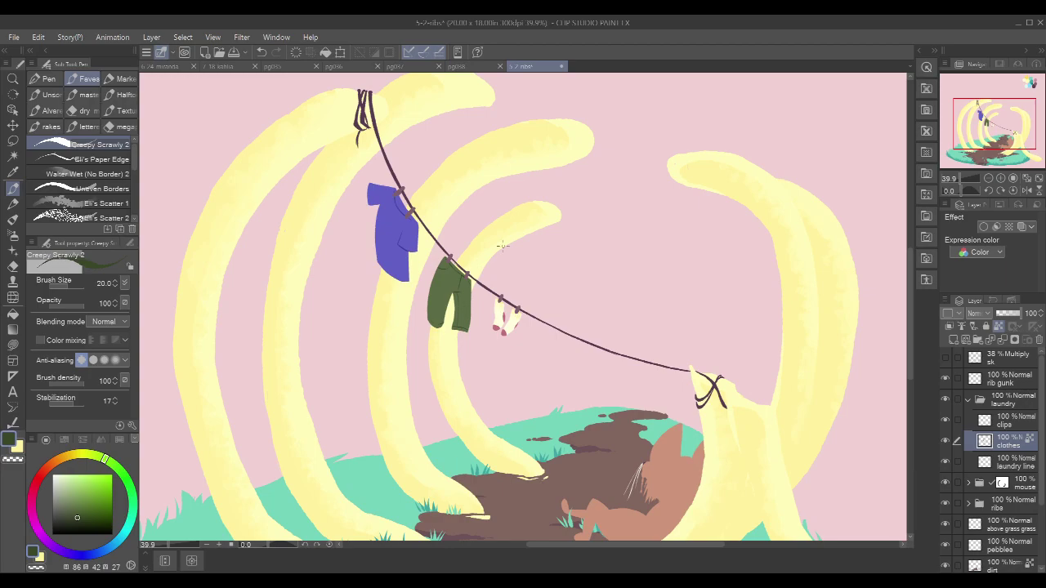
left_click_drag(613, 205, 589, 227)
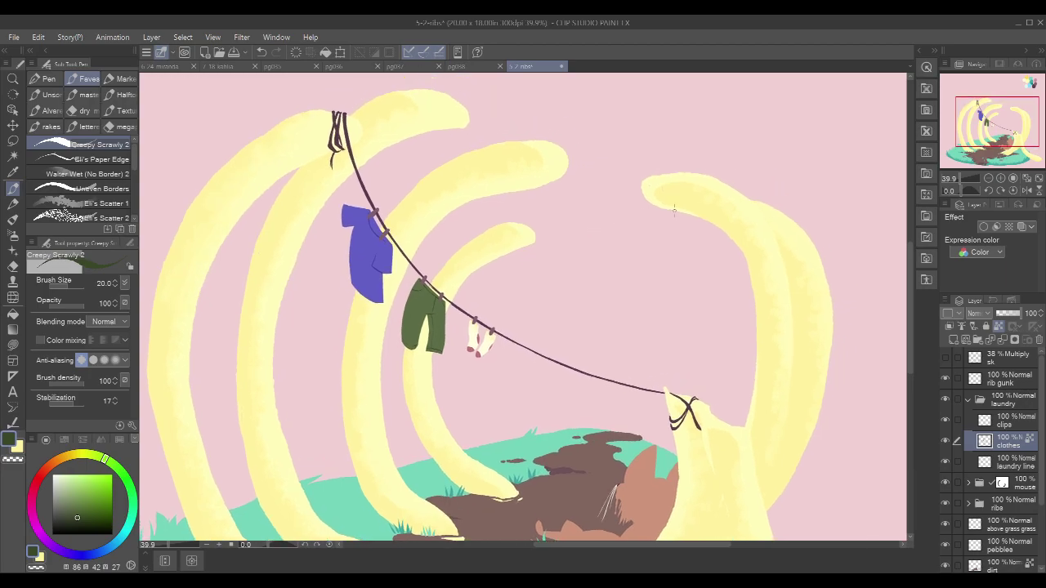
left_click_drag(676, 210, 680, 210)
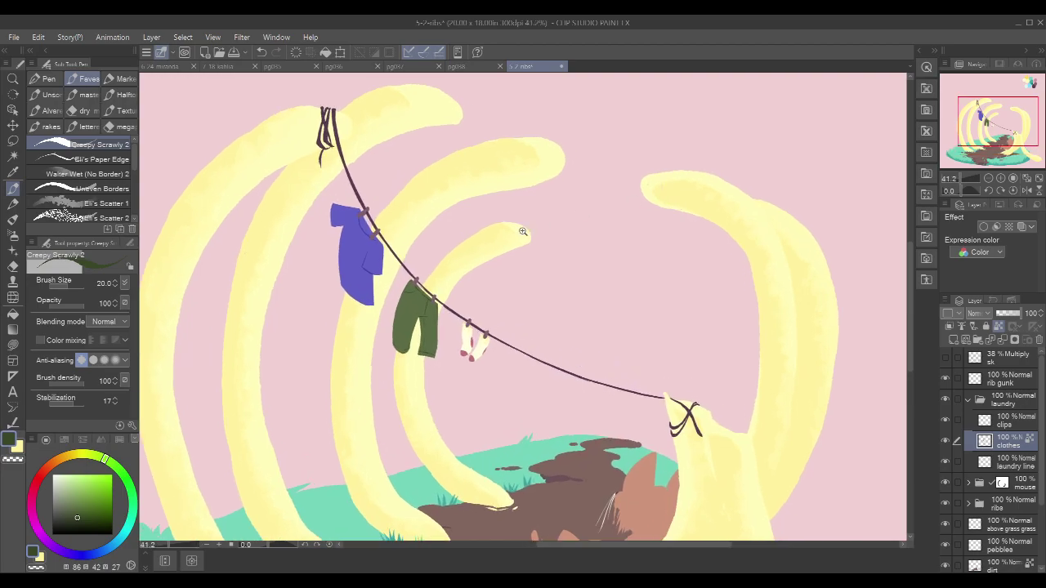
left_click_drag(443, 261, 553, 223)
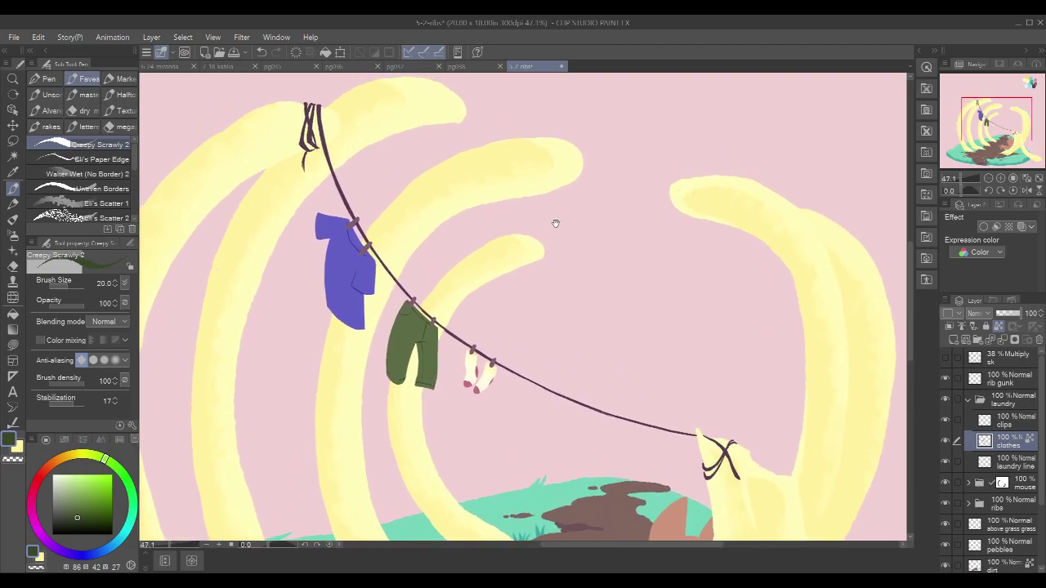
left_click_drag(474, 378, 510, 376)
Step: Sample the dusty rose from the sock toe and mix a darker rose (hue 347, saturation 53, value 60) as the second colour
left_click(461, 388, "alt")
left_click_drag(493, 231, 616, 336)
left_click_drag(588, 291, 590, 278)
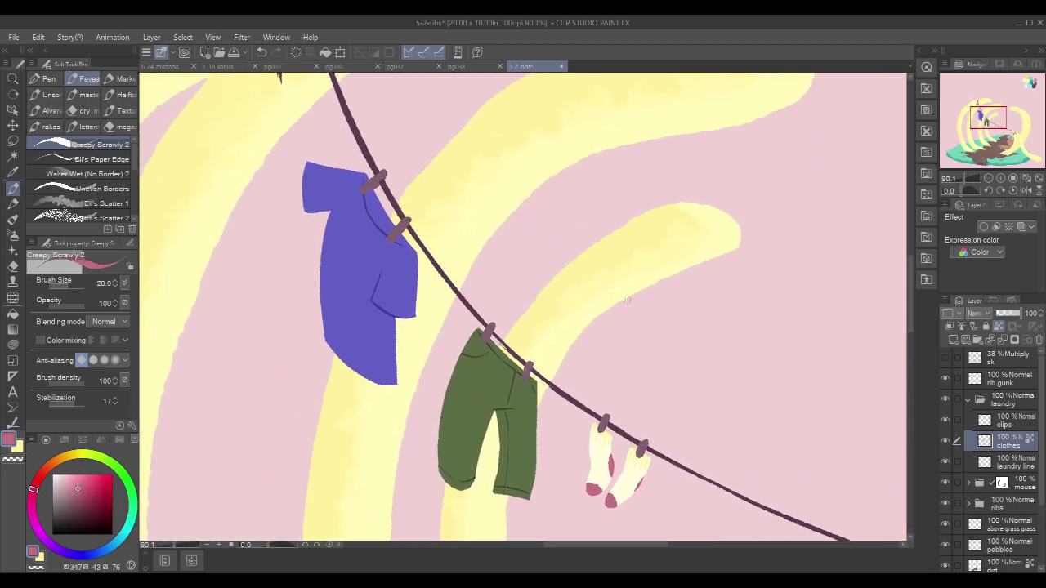
key("x")
left_click(594, 488, "alt")
left_click(84, 499)
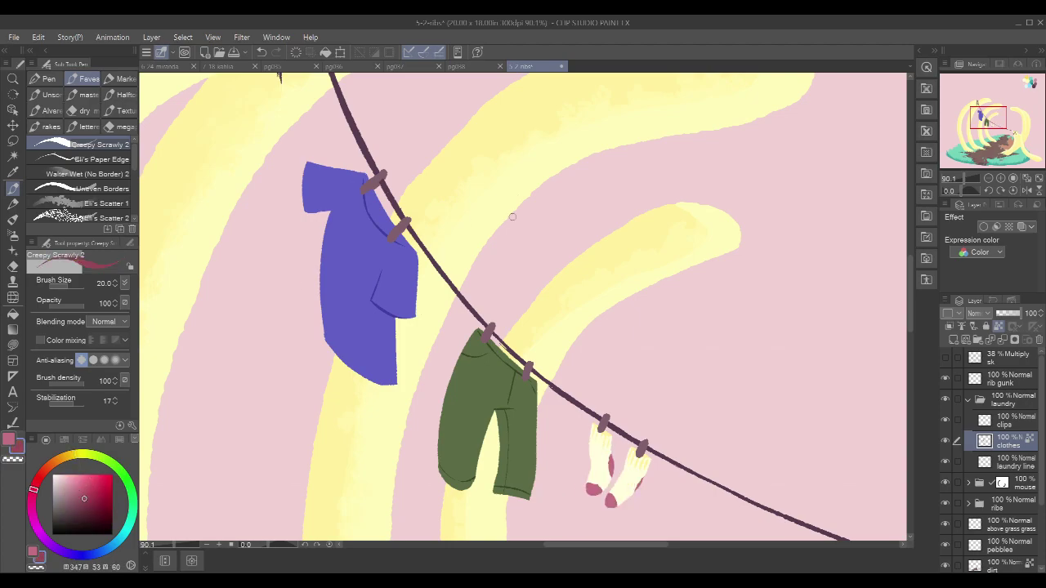
Step: Recolour the hanging shirt dusty rose (hue 347, saturation 43, value 76) with Lasso fill, covering its blue base and lines
left_click(420, 234, "ctrl")
left_click(424, 228, "ctrl")
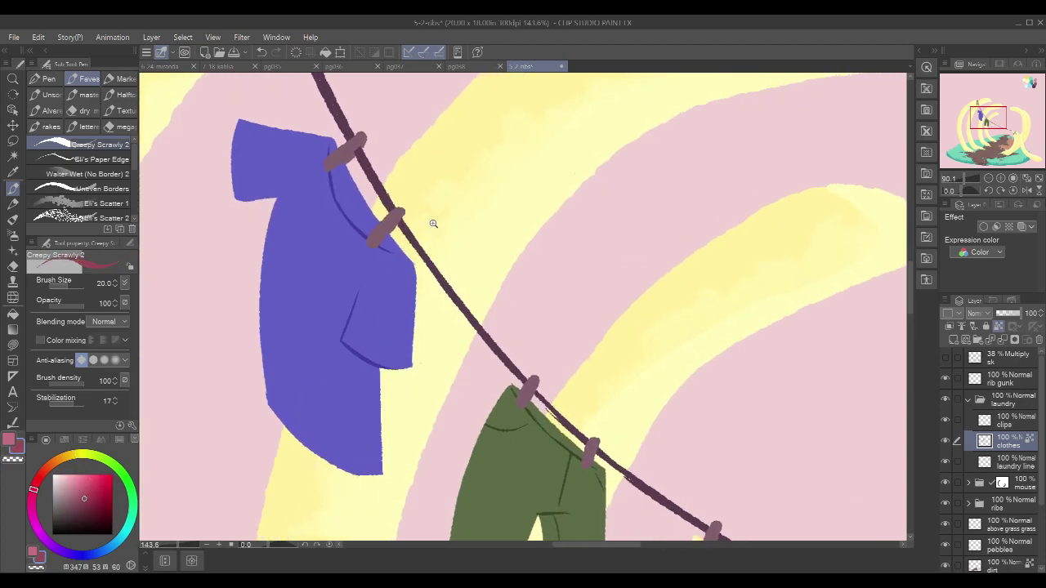
left_click(435, 218, "ctrl")
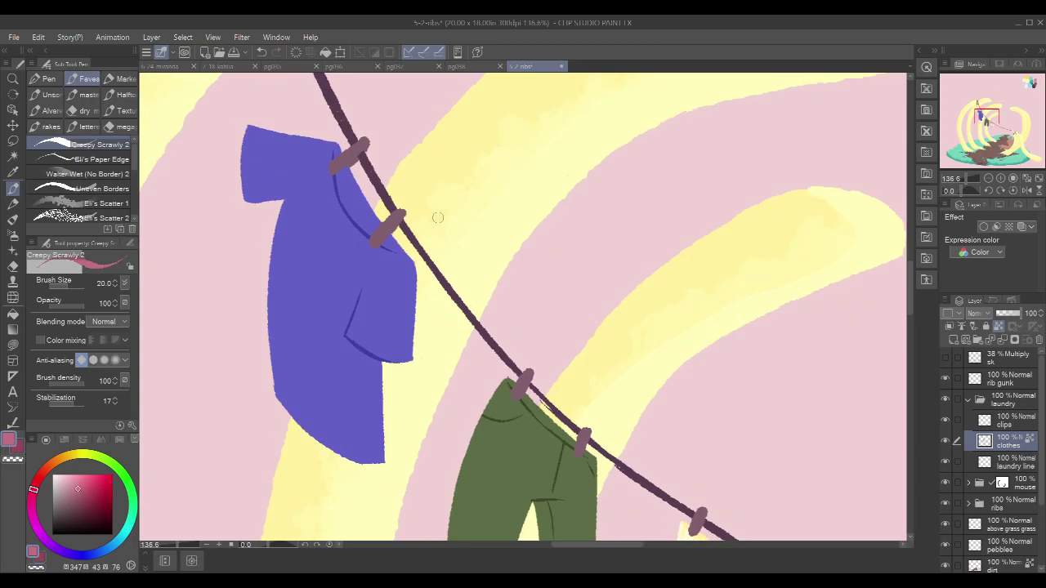
key("u")
mouse_move(446, 237)
left_mouse_down()
mouse_move(415, 446)
mouse_move(339, 500)
mouse_move(219, 344)
mouse_move(227, 115)
mouse_move(431, 143)
left_mouse_up()
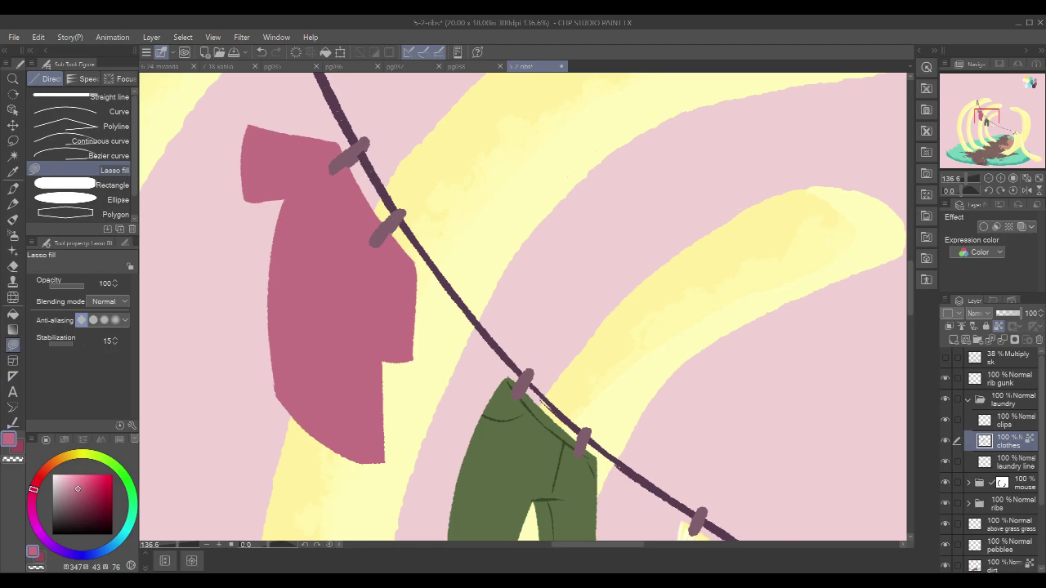
Step: Draw the shirt's curved neckline between the two clothespins in darker rose with the Creepy Scrawly 2 pen
key("p")
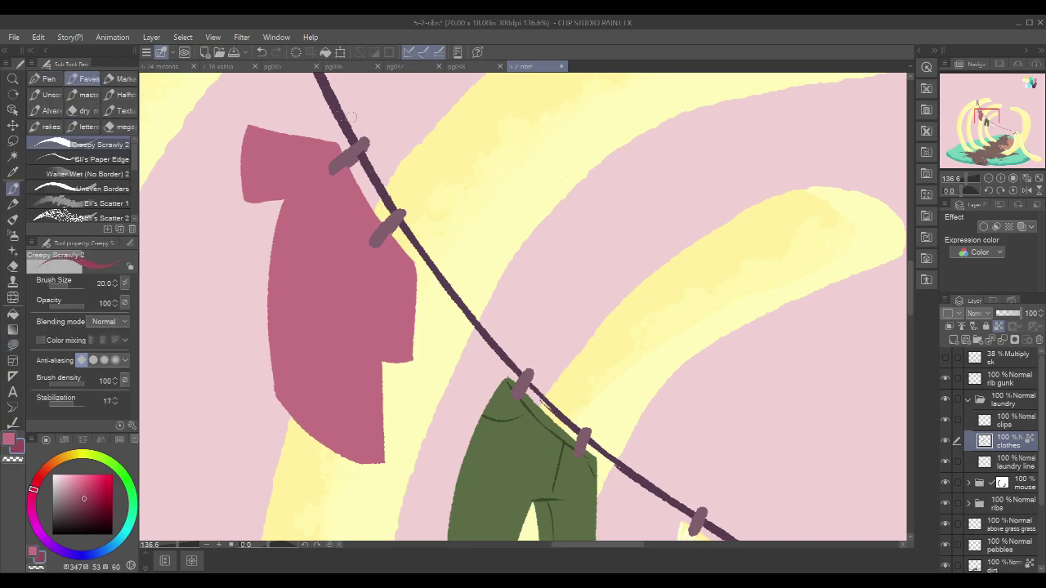
left_click_drag(331, 154, 406, 260)
key("ctrl+z")
left_click_drag(333, 149, 397, 257)
key("ctrl+z")
left_click_drag(334, 149, 399, 260)
Step: Draw the edge and hem lines of the shirt's lower sleeve in darker rose, redoing the stroke until it is clean
mouse_move(358, 350)
left_mouse_down()
mouse_move(400, 363)
mouse_move(383, 365)
mouse_move(355, 317)
mouse_move(357, 298)
left_mouse_up()
key("ctrl+z")
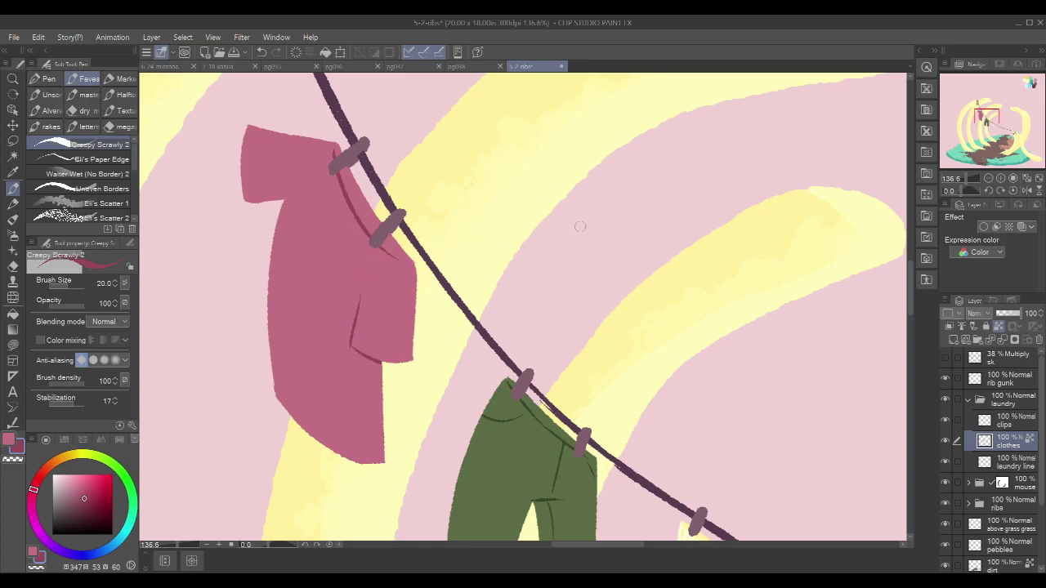
left_click_drag(632, 230, 631, 224)
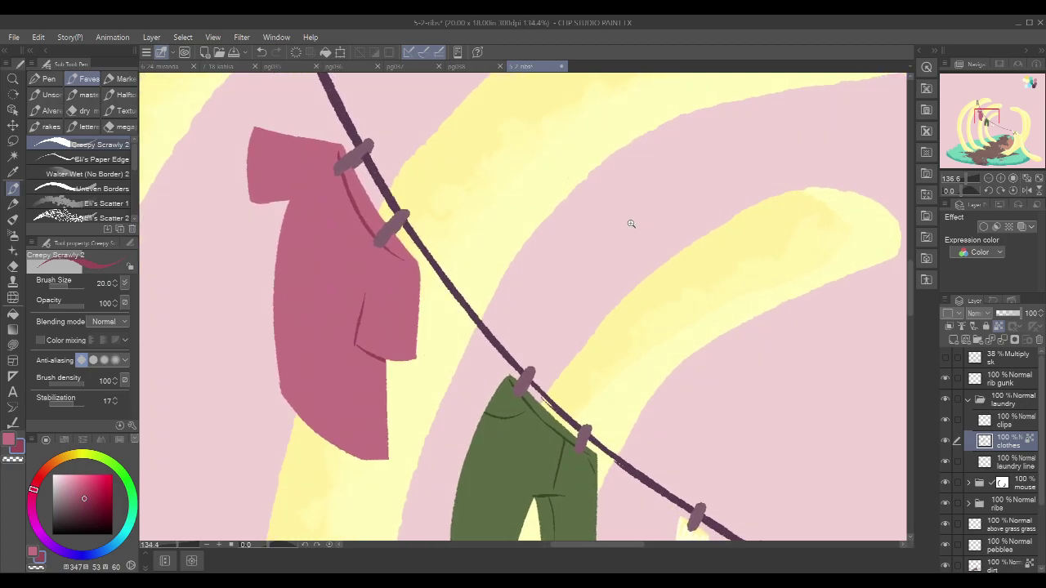
key("ctrl+z")
left_click_drag(357, 343, 365, 301)
left_click_drag(356, 346, 364, 301)
left_click_drag(356, 346, 363, 298)
mouse_move(357, 348)
left_mouse_down()
mouse_move(418, 372)
mouse_move(359, 348)
mouse_move(383, 360)
left_mouse_up()
Step: Collapse the laundry folder and check the painting against the sk sketch layer by showing it briefly and hiding it again
scroll(660, 165, "down", 6)
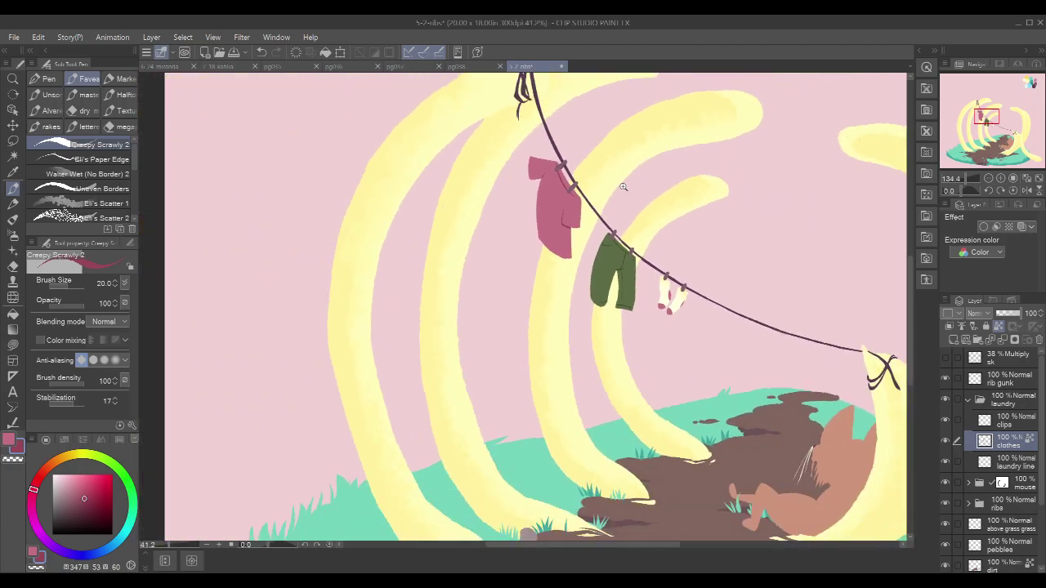
left_click_drag(801, 160, 589, 205)
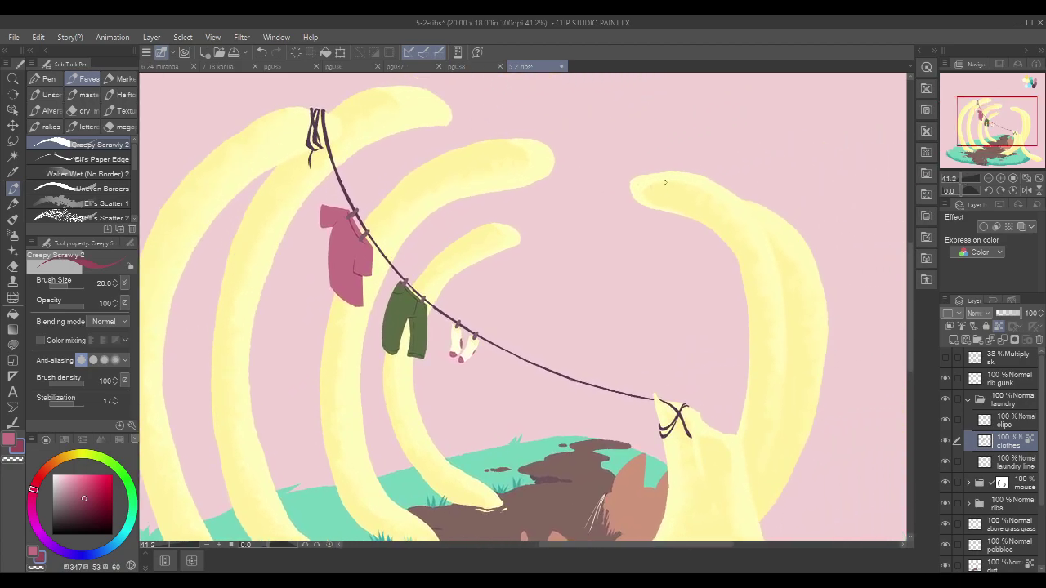
scroll(704, 194, "down", 2)
scroll(741, 229, "up", 1)
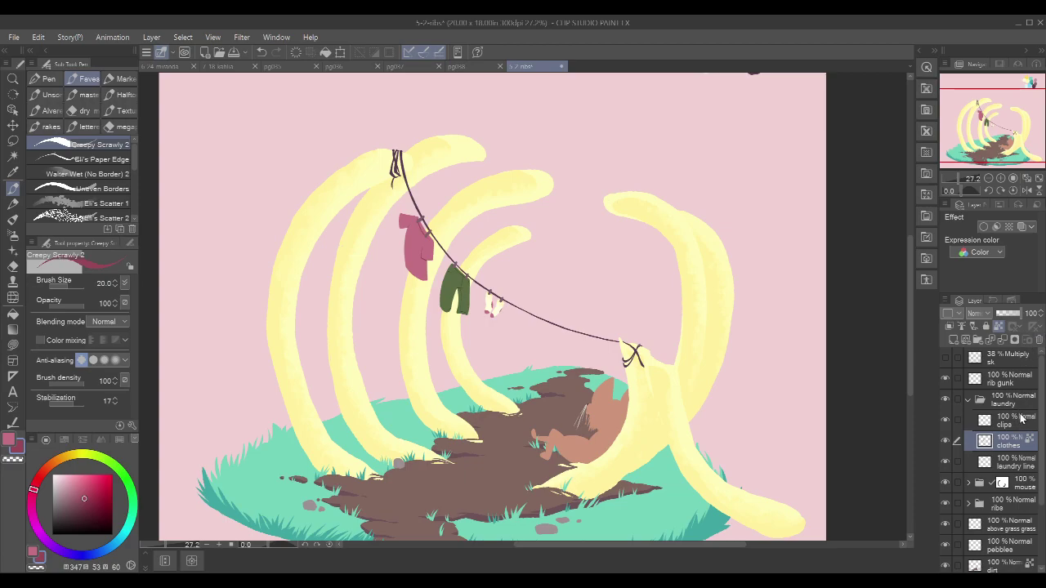
left_click(968, 401)
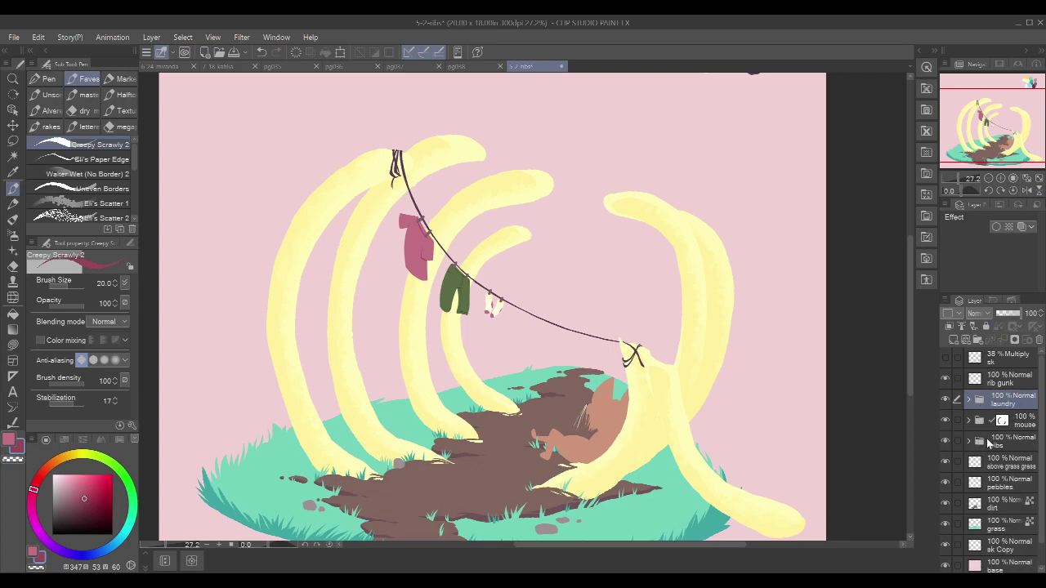
left_click(946, 359)
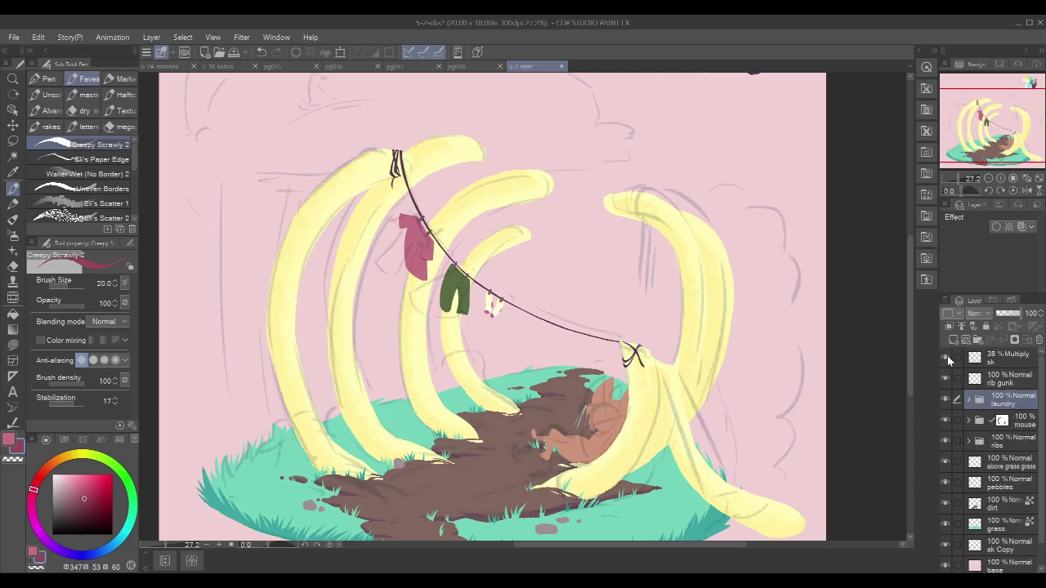
left_click(946, 357)
left_click_drag(795, 460, 784, 437)
left_click_drag(795, 479, 786, 455)
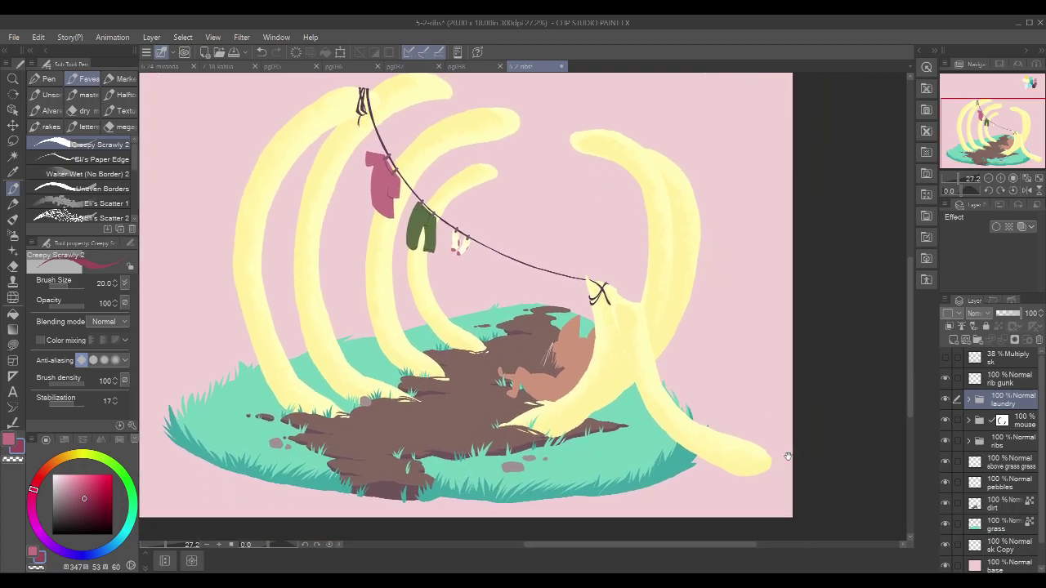
Step: Expand the mouse folder and add a new layer named "shorts" at its top
scroll(580, 374, "up", 3)
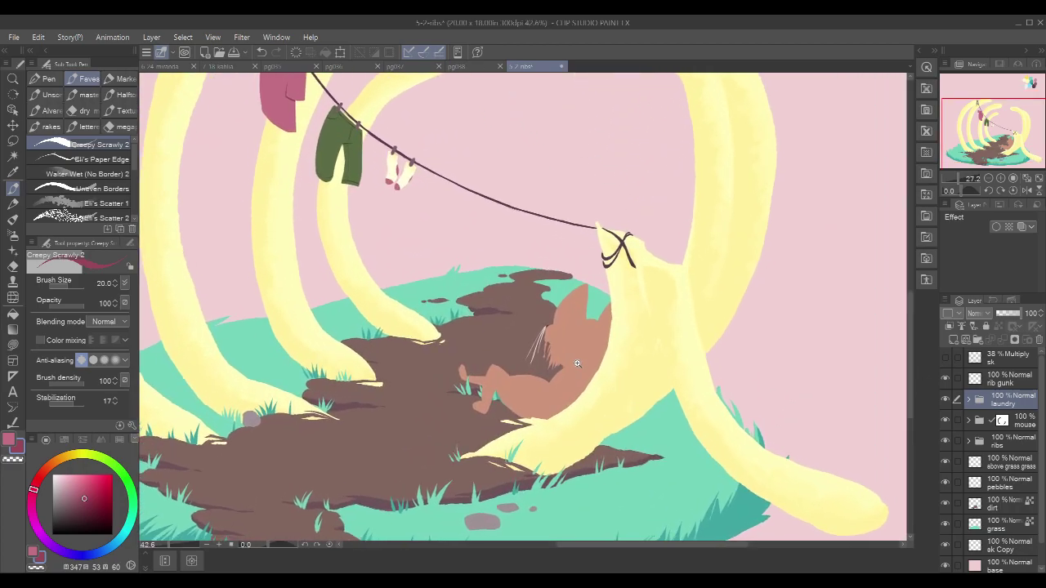
scroll(579, 362, "up", 2)
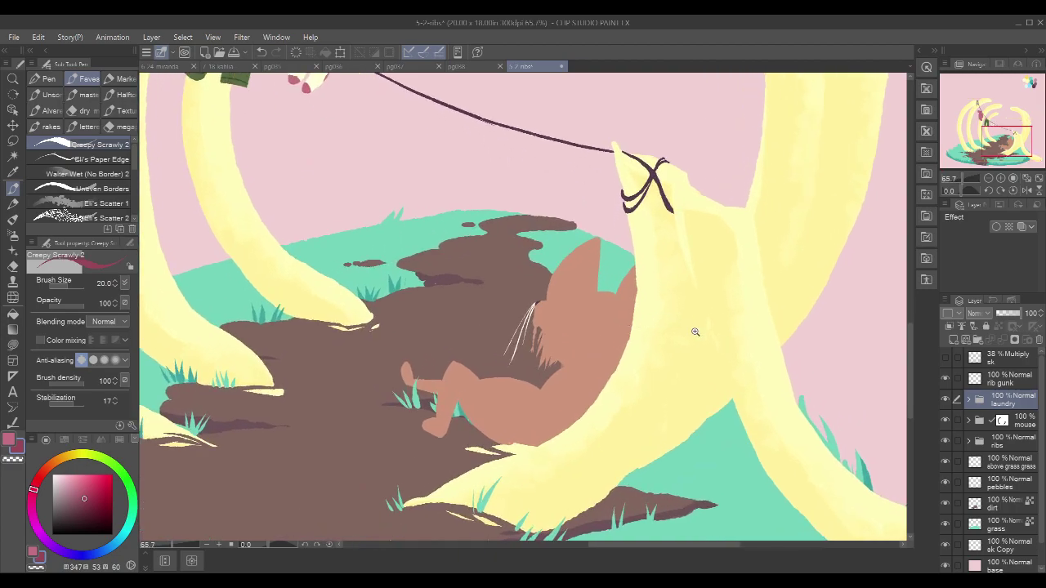
scroll(695, 331, "down", 4)
scroll(706, 318, "up", 4)
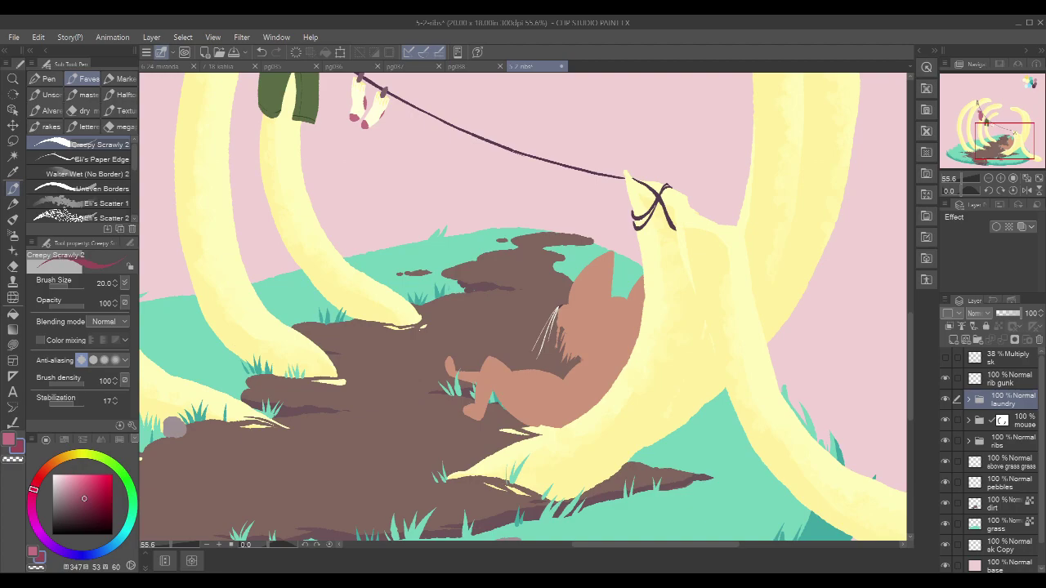
left_click_drag(619, 378, 582, 404)
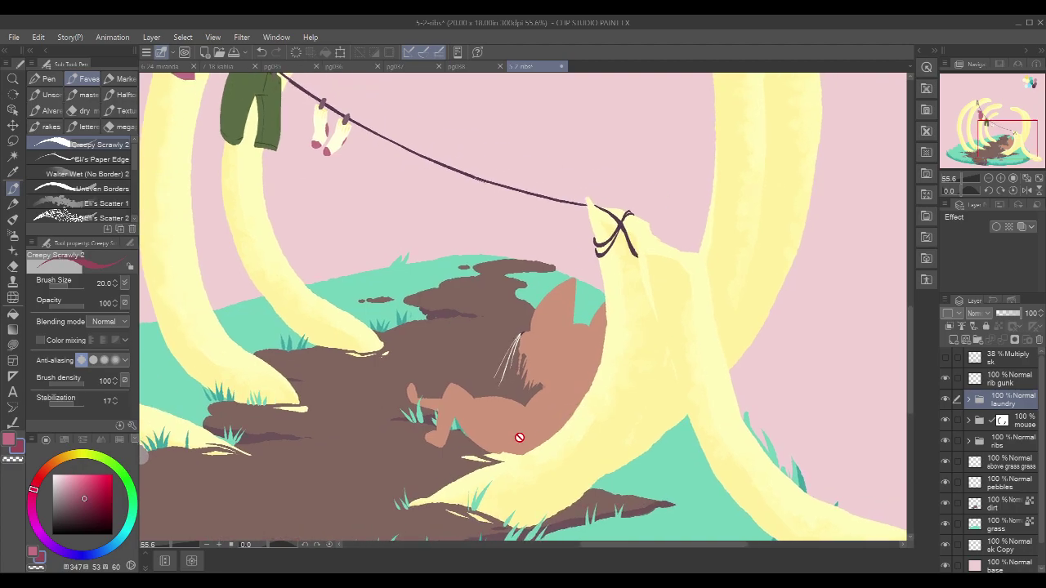
scroll(532, 411, "up", 1)
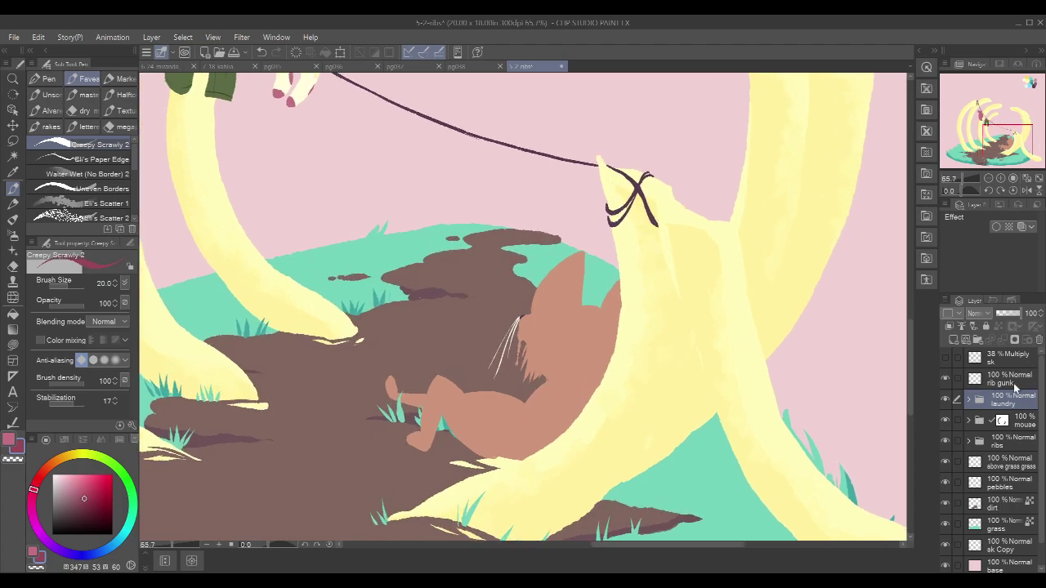
left_click(982, 423)
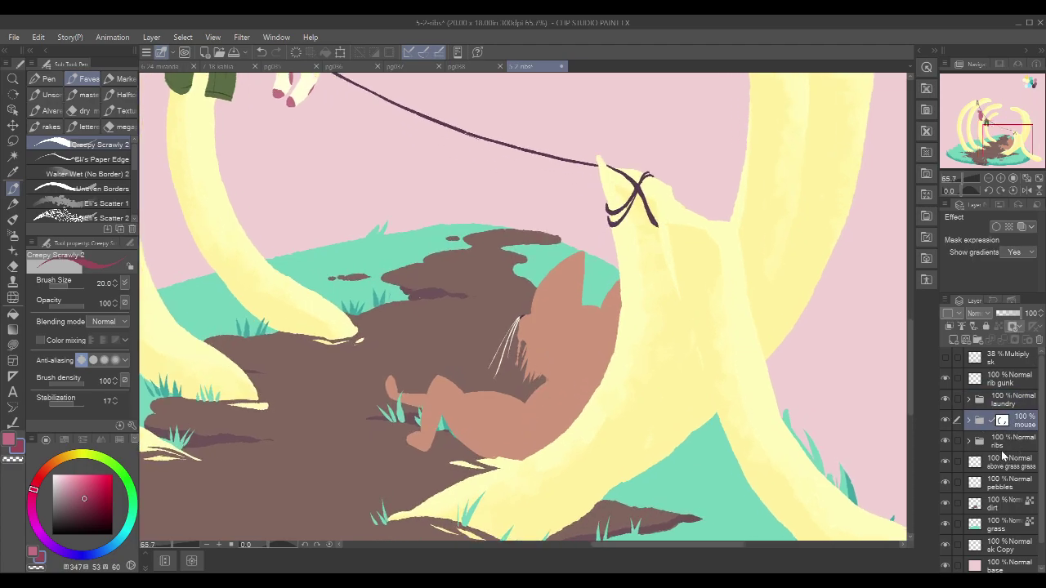
left_click(969, 421)
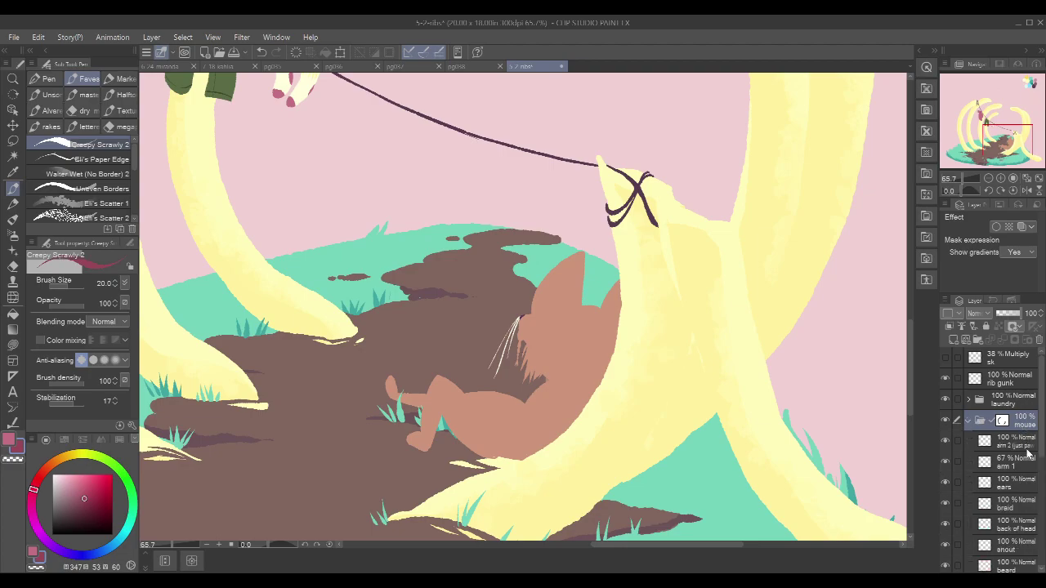
left_click(1013, 441)
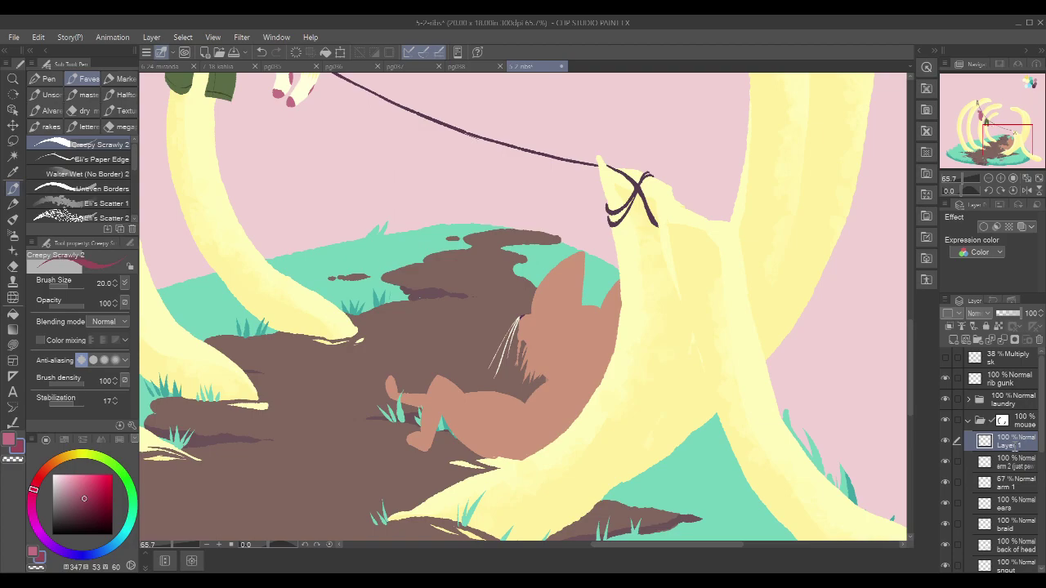
double_click(1014, 446)
type("shorts")
key("Return")
left_click_drag(1042, 442, 1041, 455)
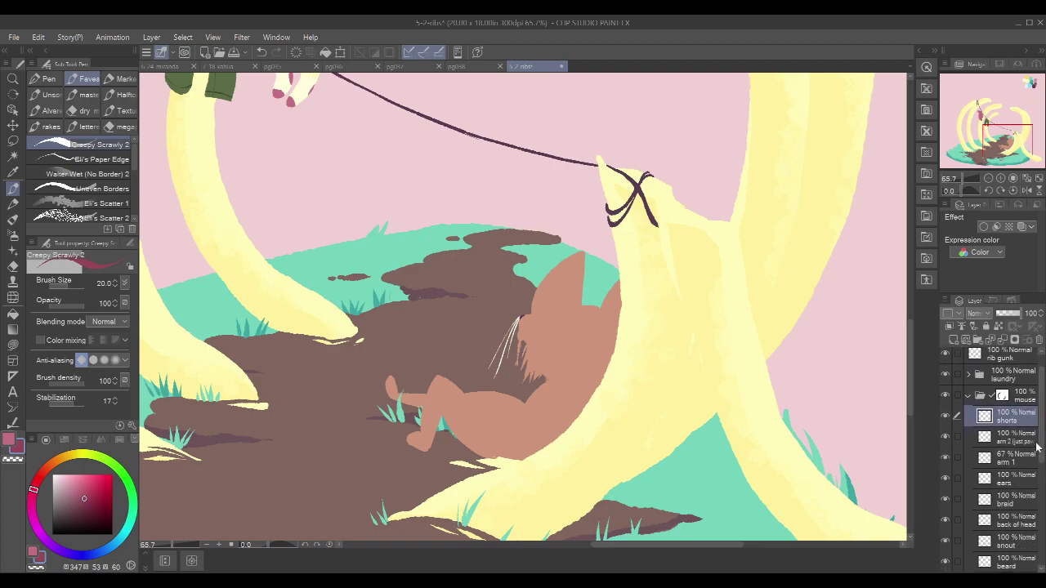
Step: Outline the shorts around the reclining mouse's hips with the Creepy Scrawly 2 pen, using the cream sampled from the hanging socks
left_click_drag(428, 207, 449, 293)
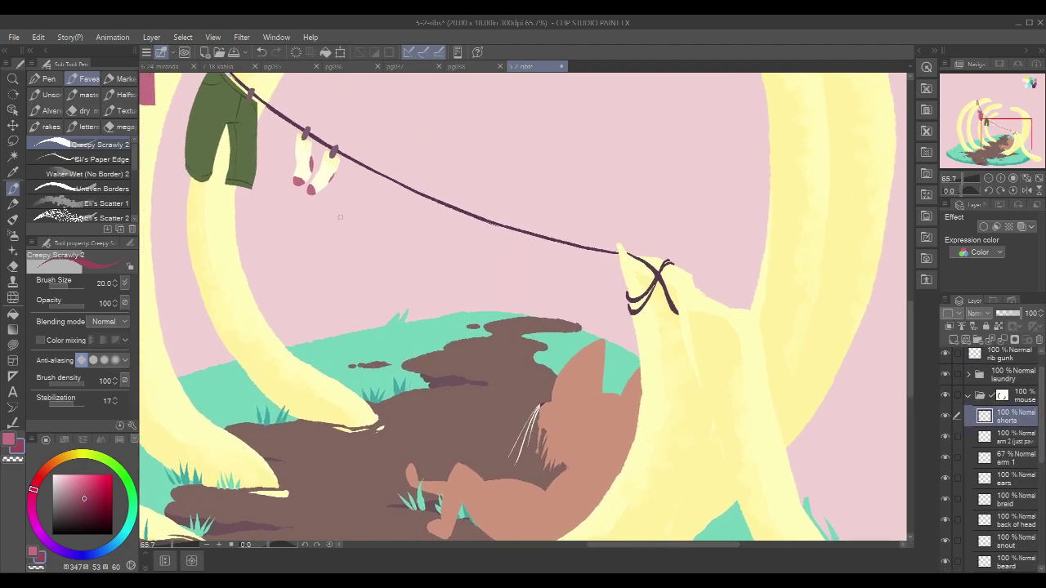
left_click(328, 169, "alt")
left_click_drag(631, 441, 575, 301)
scroll(494, 372, "up", 5)
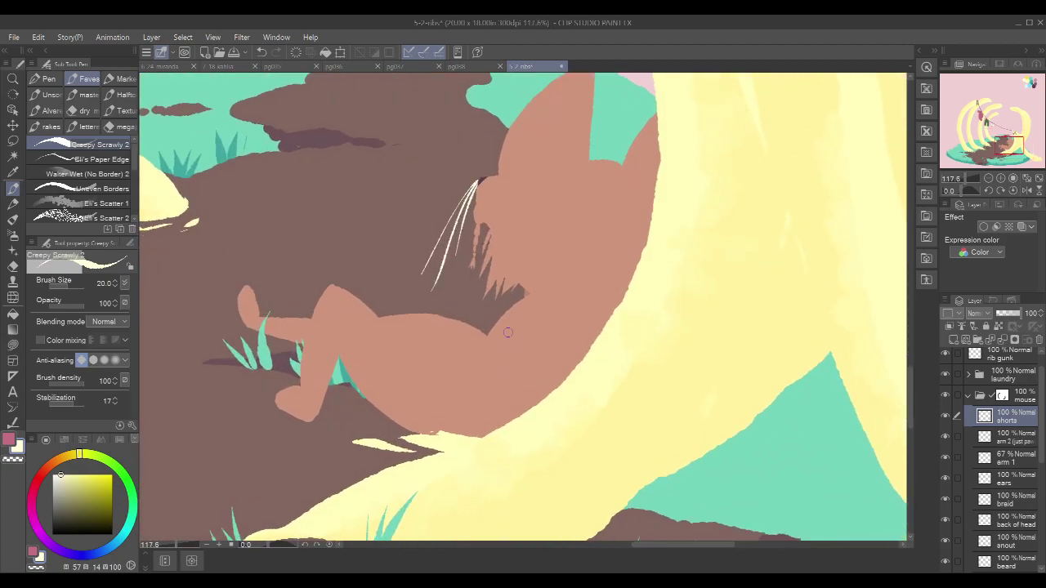
left_click_drag(362, 409, 395, 356)
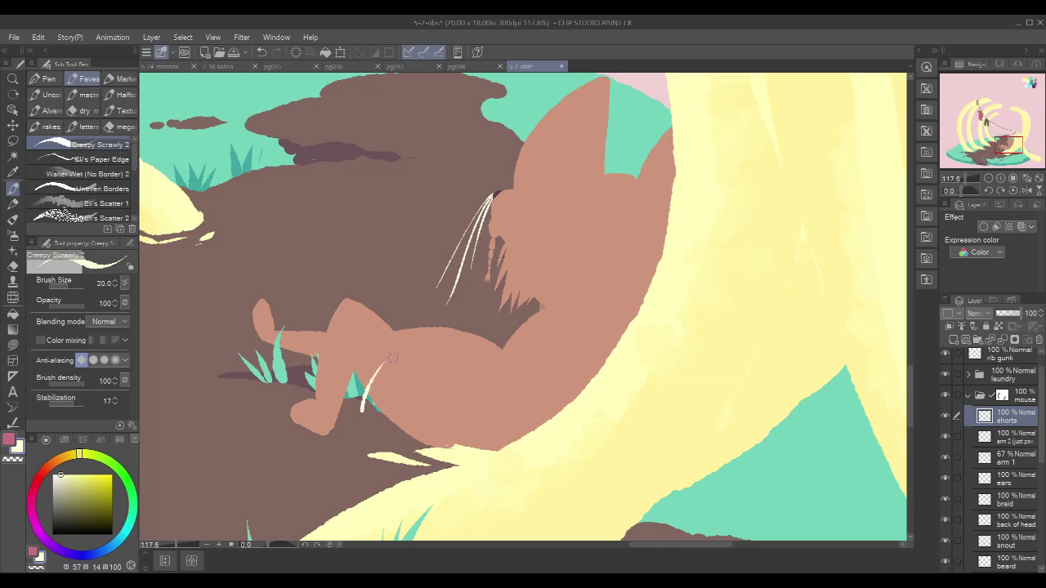
mouse_move(361, 409)
left_mouse_down()
mouse_move(407, 347)
mouse_move(480, 369)
left_mouse_up()
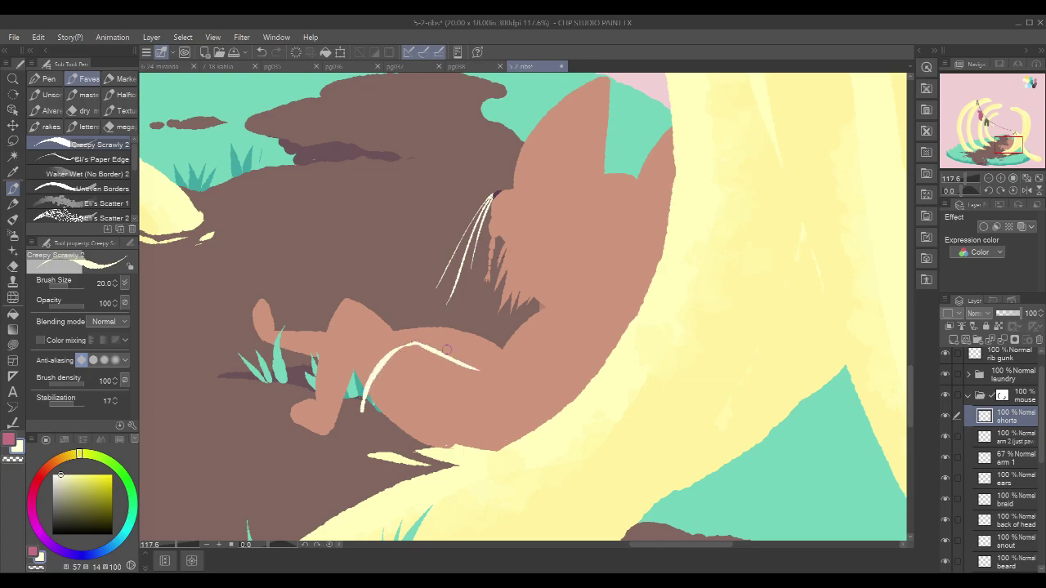
mouse_move(424, 347)
left_mouse_down()
mouse_move(441, 327)
mouse_move(494, 345)
left_mouse_up()
mouse_move(503, 348)
left_mouse_down()
mouse_move(475, 389)
mouse_move(491, 450)
left_mouse_up()
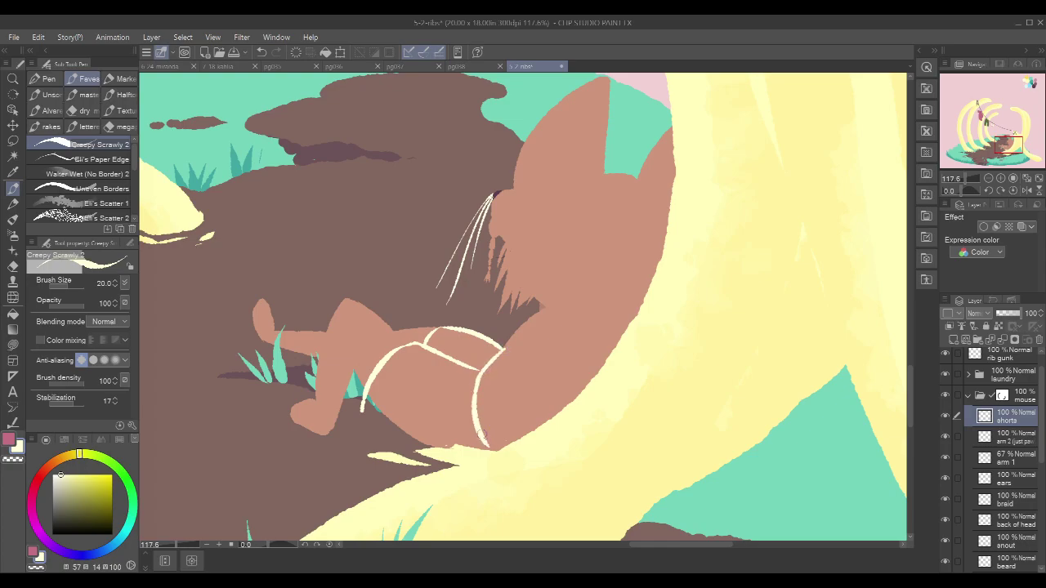
mouse_move(363, 414)
left_mouse_down()
mouse_move(456, 450)
mouse_move(428, 447)
mouse_move(491, 450)
left_mouse_up()
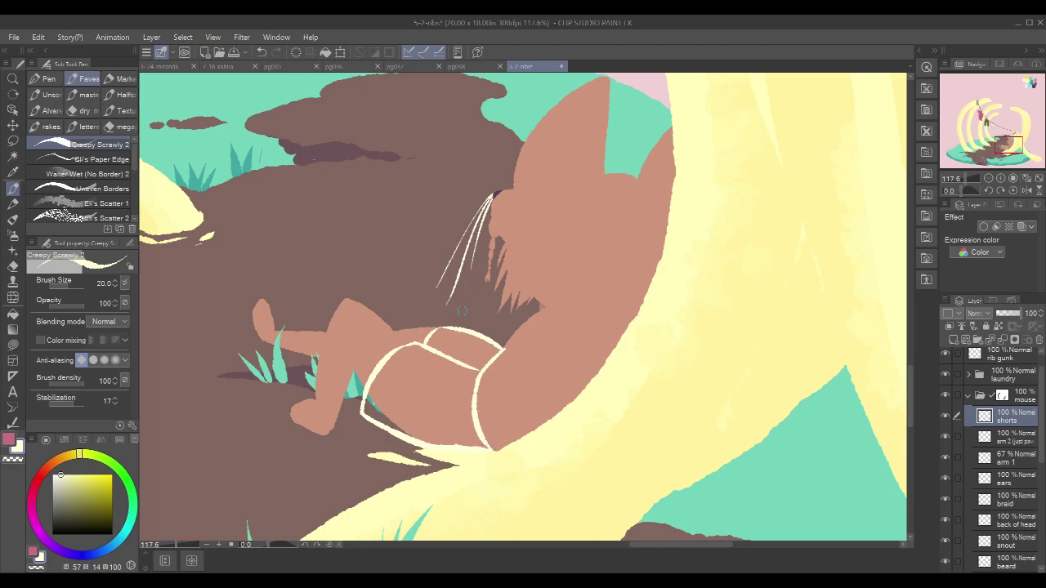
Step: Fill both parts of the shorts outline with cream and tidy its edges with the pen and transparent colour
key("g")
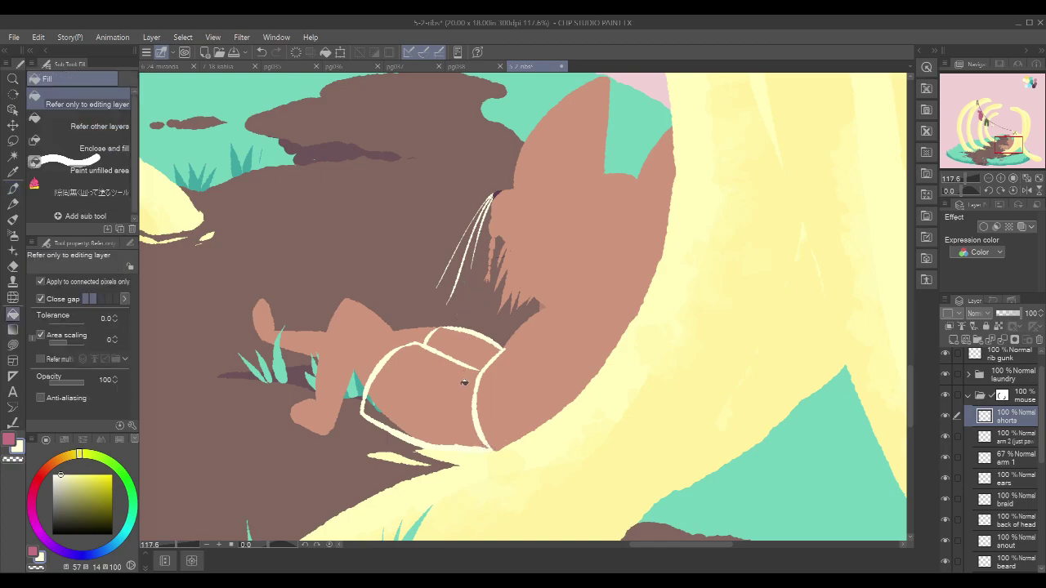
left_click(466, 374)
left_click(484, 342)
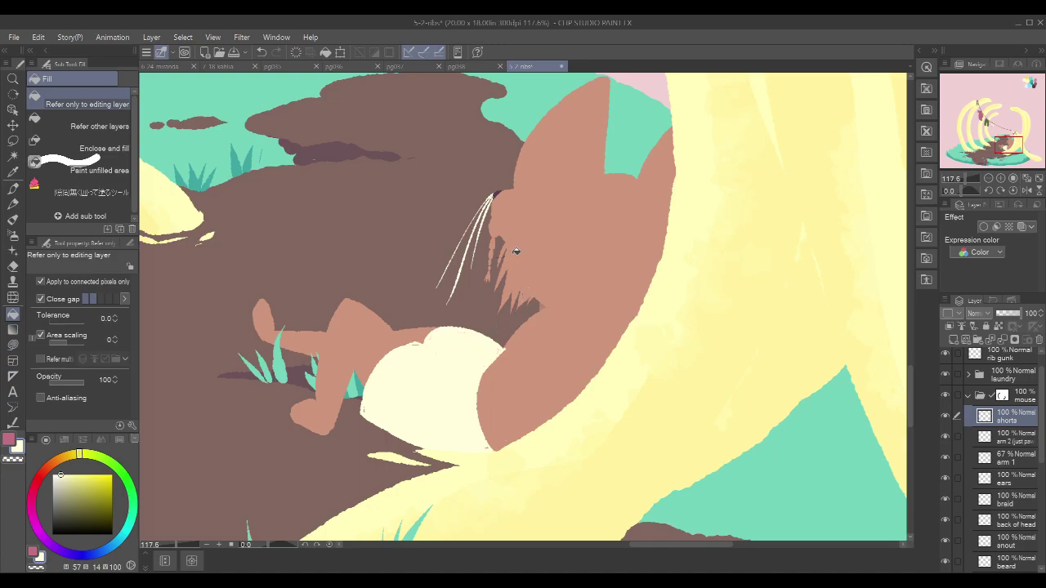
key("p")
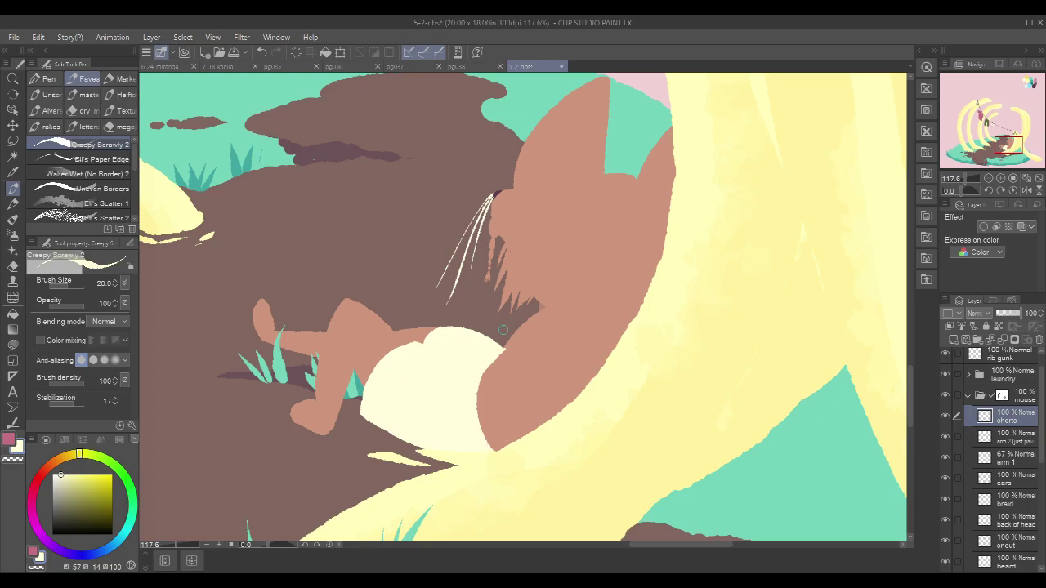
key("c")
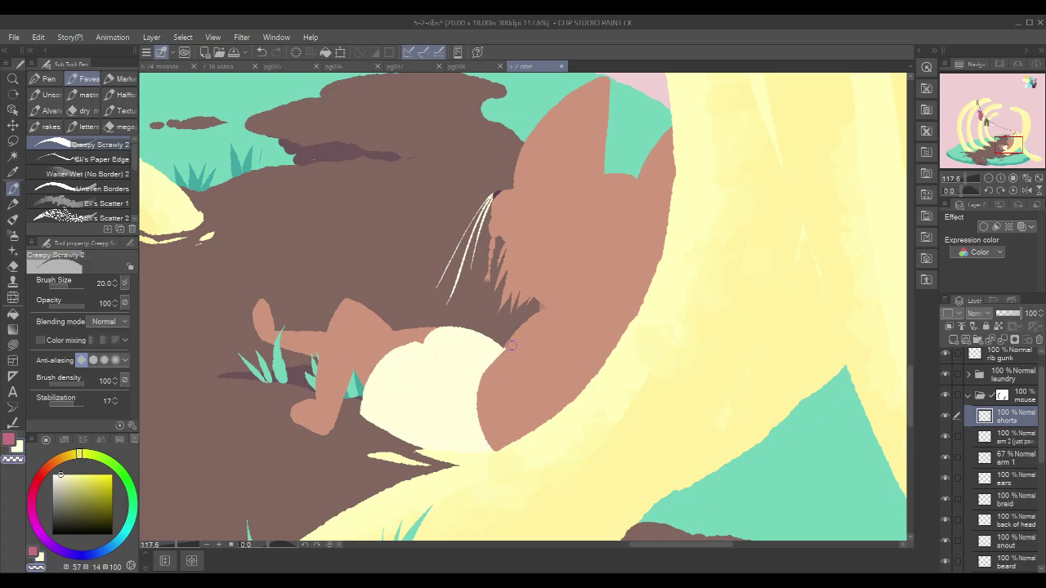
key("c")
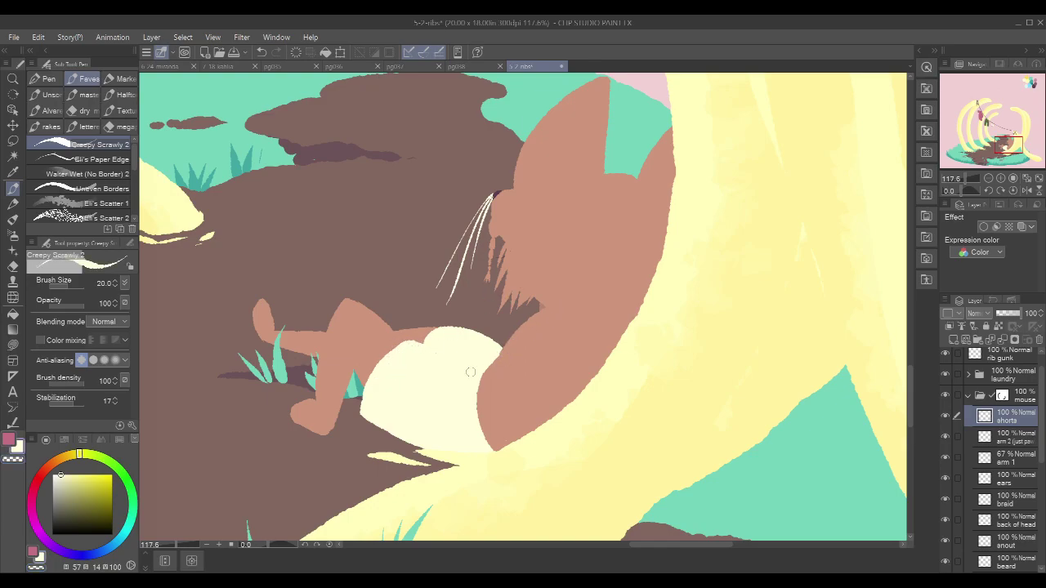
Step: Lock the shorts layer's transparent pixels and recolour the shorts dark navy (hue 227, saturation 30, value 34) with Lasso fill
left_click(998, 326)
scroll(450, 217, "down", 2)
left_click(92, 554)
left_click_drag(107, 485, 73, 497)
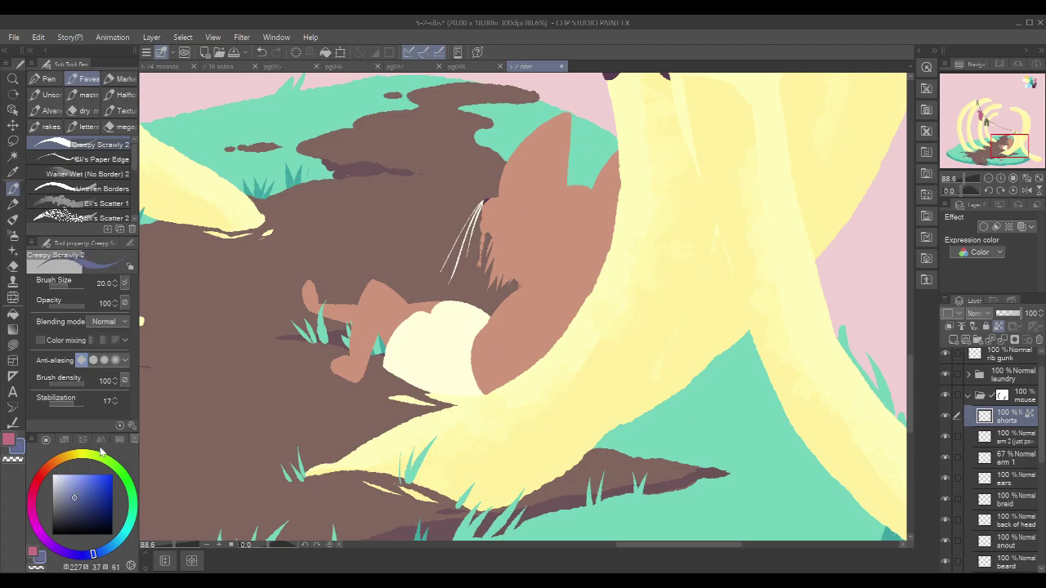
left_click(80, 490)
key("u")
mouse_move(505, 280)
left_mouse_down()
mouse_move(490, 404)
mouse_move(506, 282)
left_mouse_up()
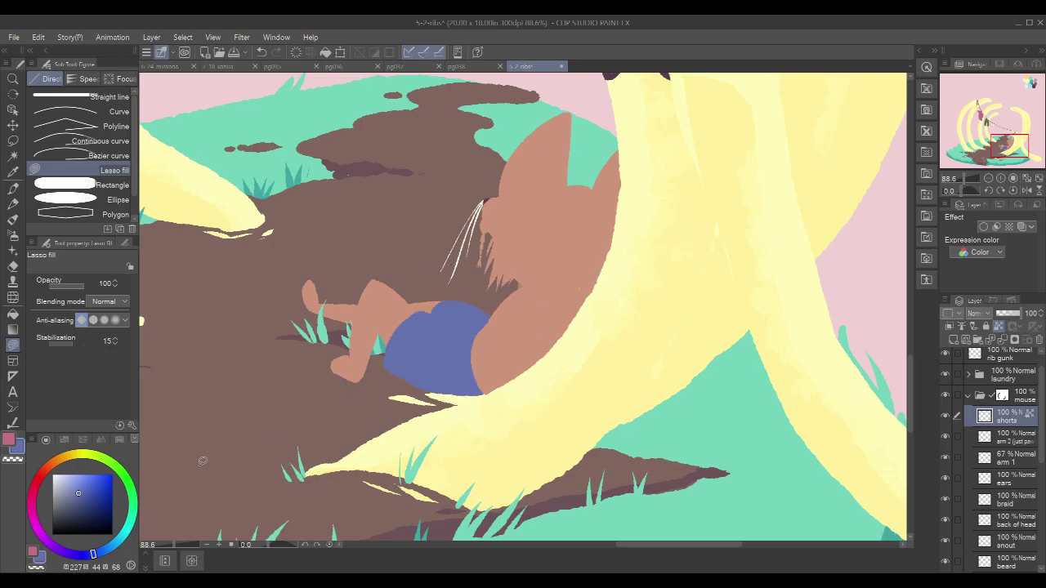
left_click(70, 514)
left_click_drag(475, 280, 507, 286)
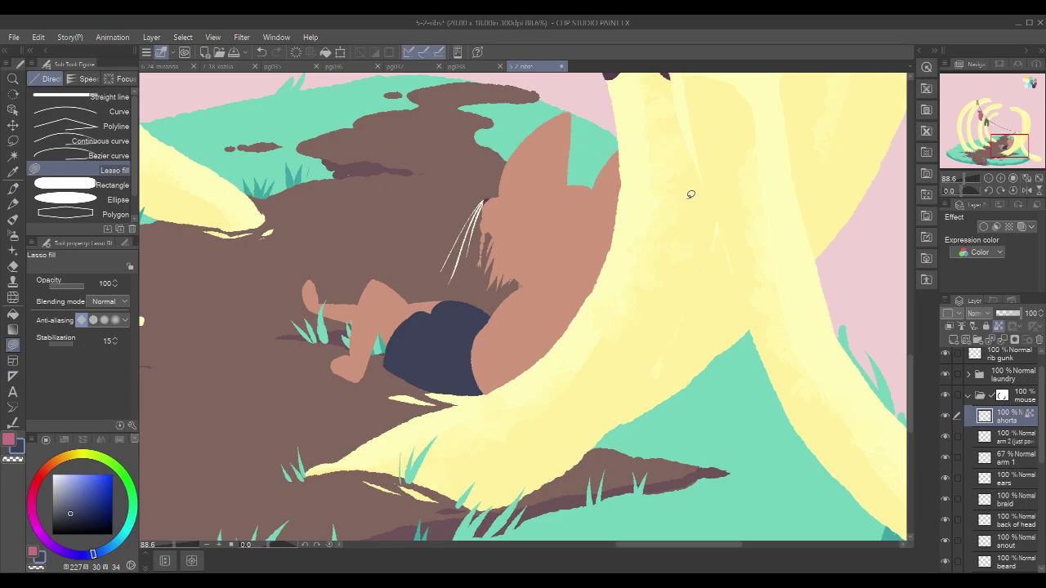
Step: Paint a cream stripe along the lower side of the navy shorts with the Creepy Scrawly 2 pen, sampling the socks' colour
key("p")
mouse_move(556, 215)
left_mouse_down()
mouse_move(609, 388)
mouse_move(576, 358)
left_mouse_up()
left_click(294, 200, "alt")
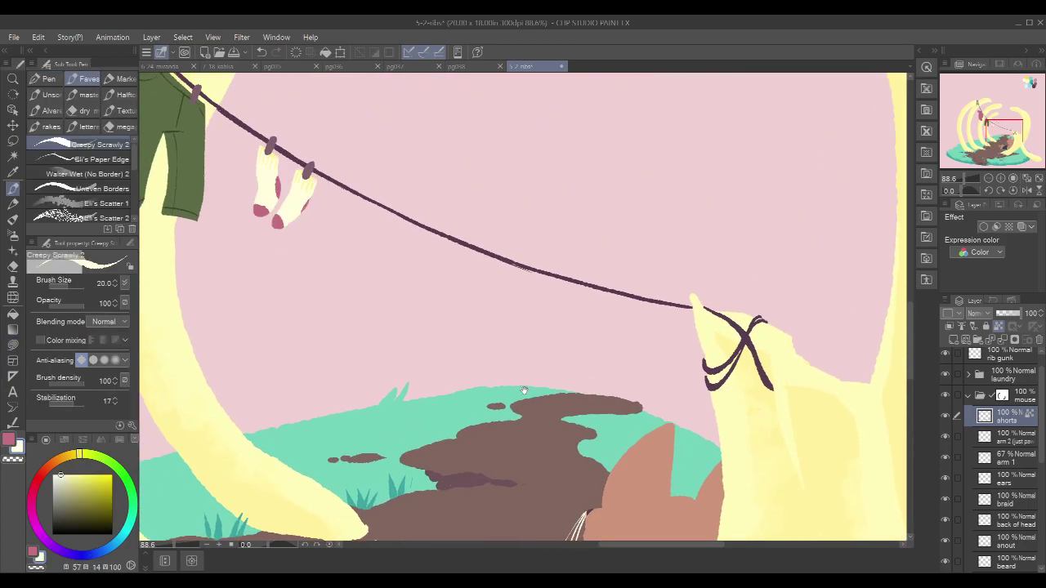
left_click_drag(541, 421, 457, 190)
scroll(484, 429, "up", 3)
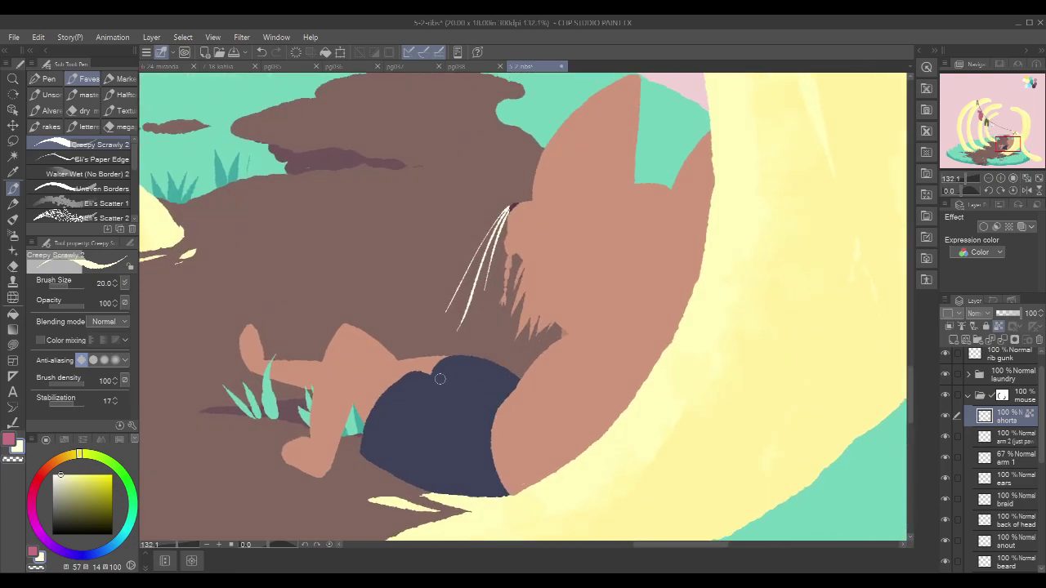
mouse_move(356, 431)
left_mouse_down()
mouse_move(433, 477)
mouse_move(460, 480)
mouse_move(446, 480)
left_mouse_up()
mouse_move(362, 425)
left_mouse_down()
mouse_move(442, 476)
mouse_move(395, 457)
mouse_move(485, 484)
mouse_move(403, 463)
mouse_move(482, 480)
mouse_move(448, 477)
mouse_move(502, 473)
mouse_move(468, 482)
mouse_move(499, 475)
left_mouse_up()
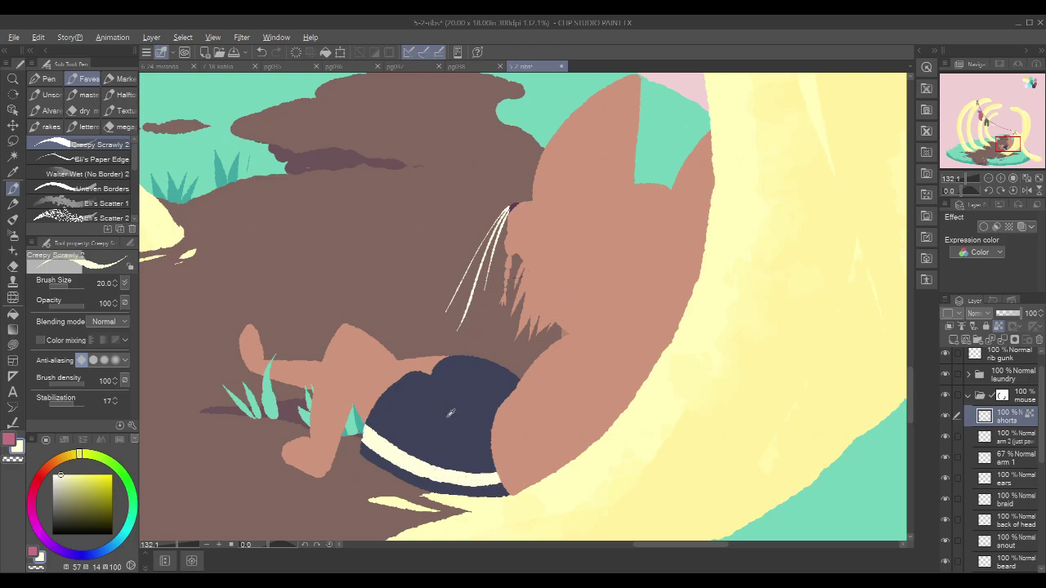
Step: Draw the fold between the legs and the waistband line in lighter blue (228, 29, 50), then trim the stripe at the waistband with navy
left_click(446, 401, "alt")
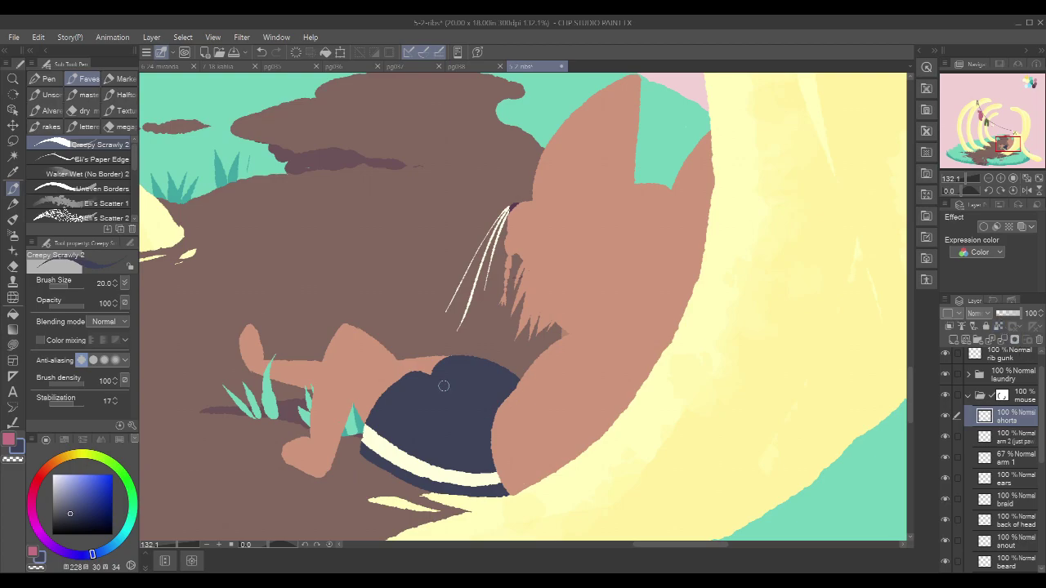
left_click(71, 504)
left_click(998, 326)
left_click_drag(407, 374, 488, 402)
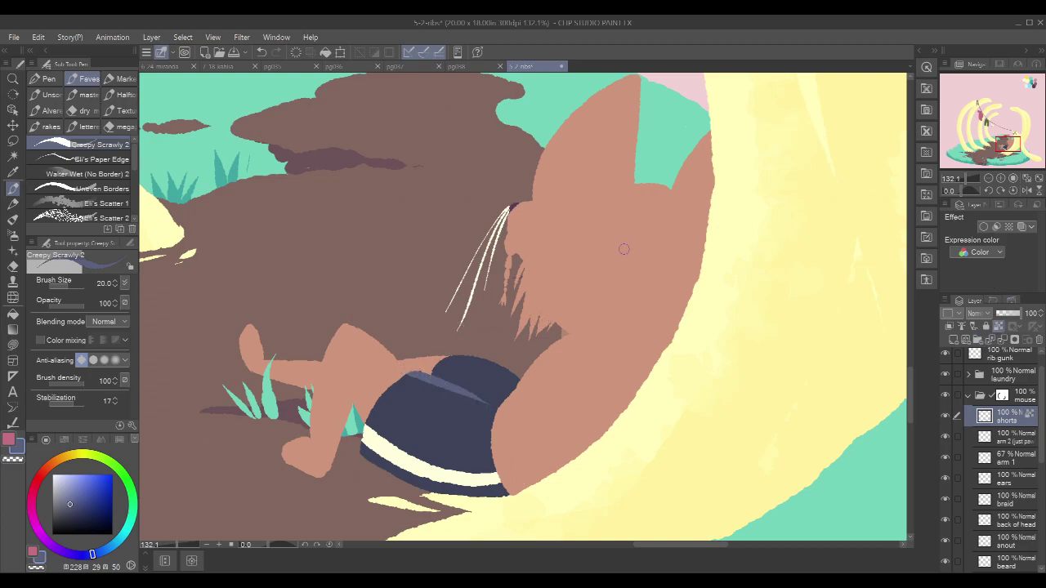
mouse_move(520, 381)
left_mouse_down()
mouse_move(486, 413)
mouse_move(512, 388)
mouse_move(488, 409)
mouse_move(492, 479)
mouse_move(483, 407)
mouse_move(493, 488)
left_mouse_up()
left_click_drag(480, 451, 495, 490)
left_click(488, 457, "alt")
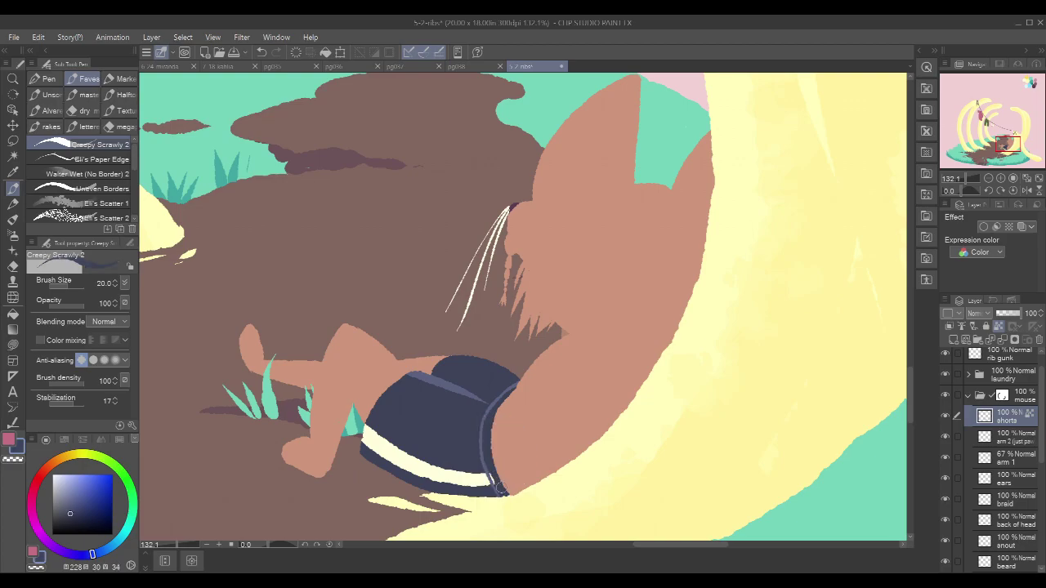
left_click_drag(491, 468, 496, 479)
Step: Paint a thin dusty rose stripe just above the shorts' cream stripe, using the colour sampled from the hanging shirt
scroll(559, 253, "down", 8)
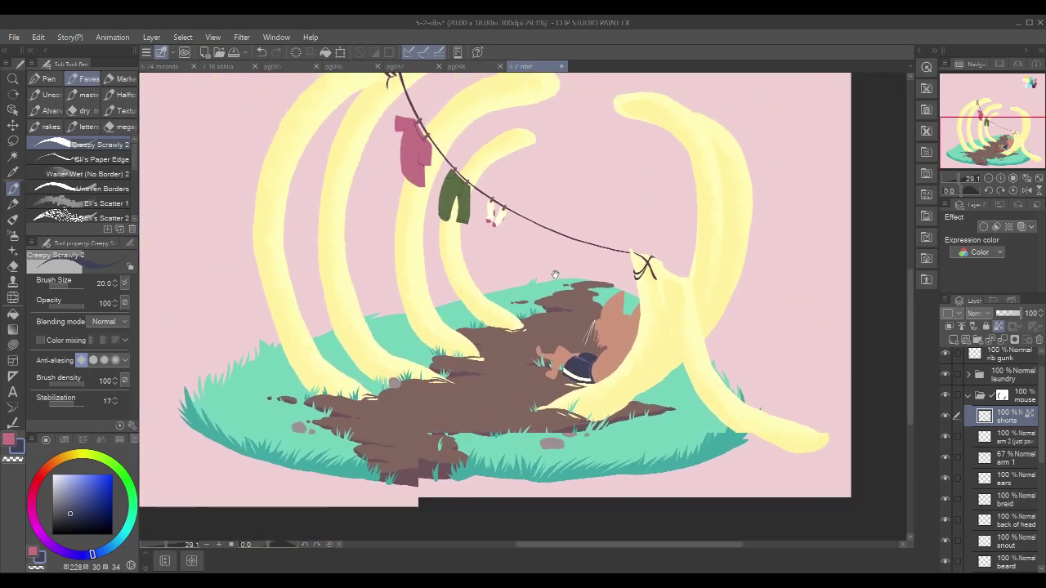
left_click(403, 203, "alt")
scroll(578, 420, "up", 8)
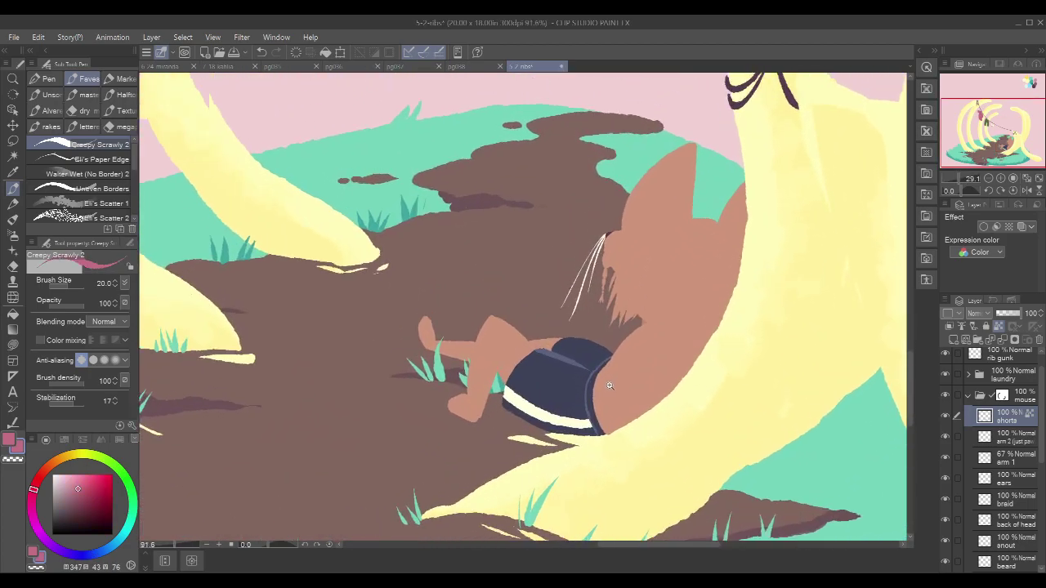
mouse_move(409, 383)
left_mouse_down()
mouse_move(456, 411)
mouse_move(435, 405)
mouse_move(508, 424)
left_mouse_up()
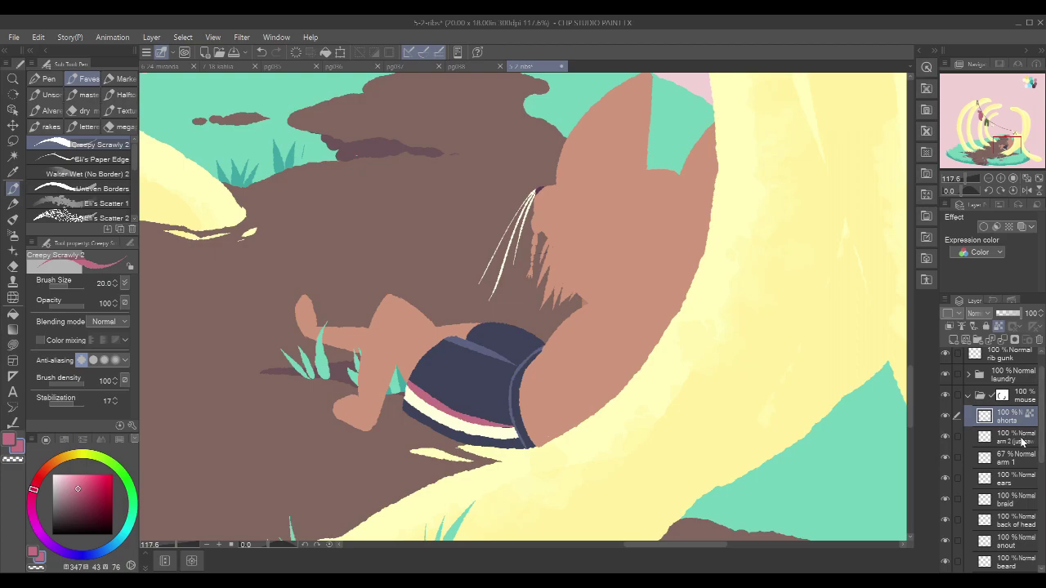
Step: Add a new layer named "top" above the shorts layer, and make the arm 1 layer active
left_click(953, 340)
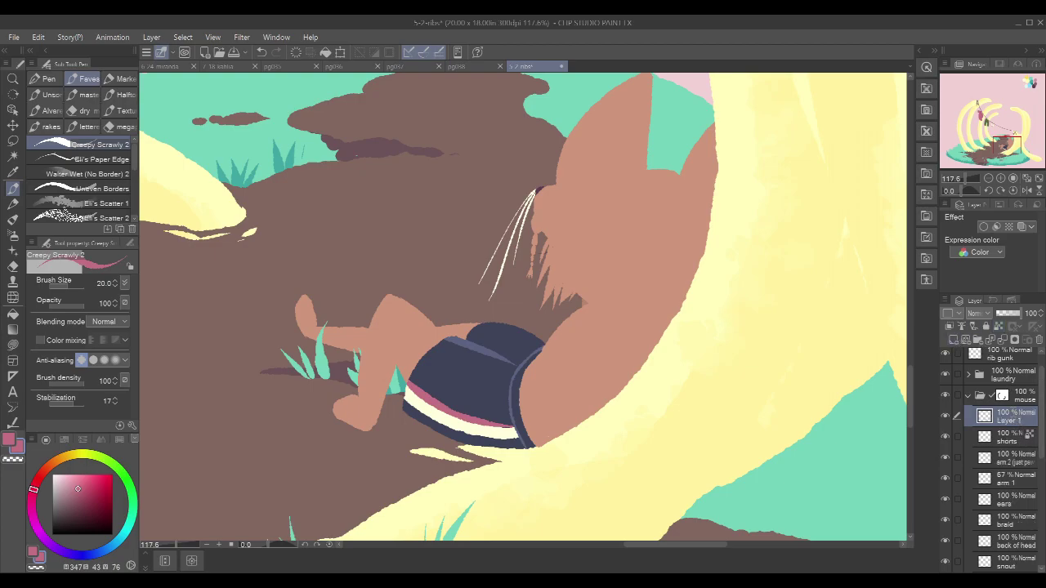
double_click(1013, 419)
type("top")
key("Return")
left_click_drag(647, 337, 629, 356)
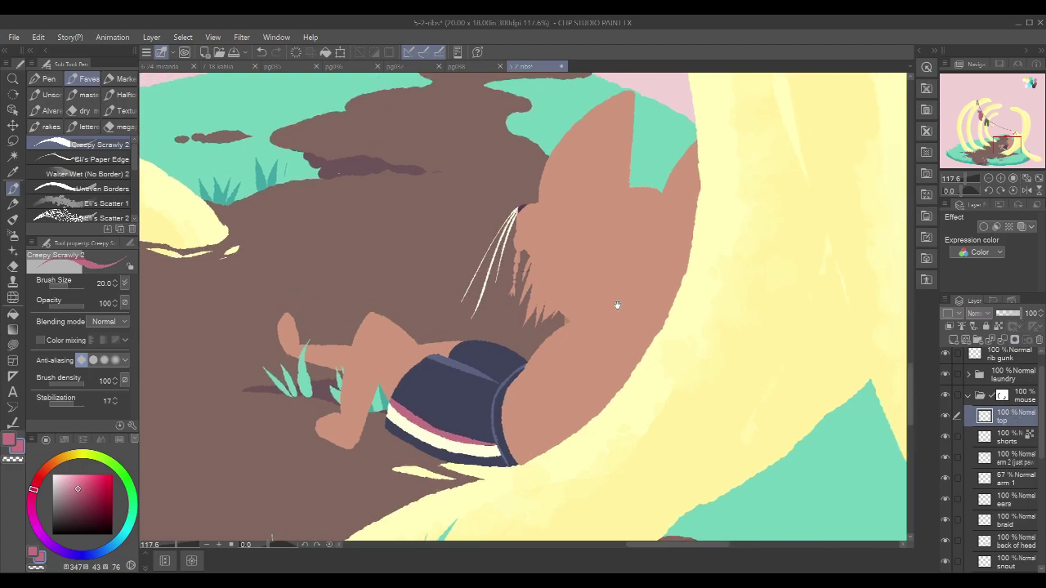
left_click(1021, 482)
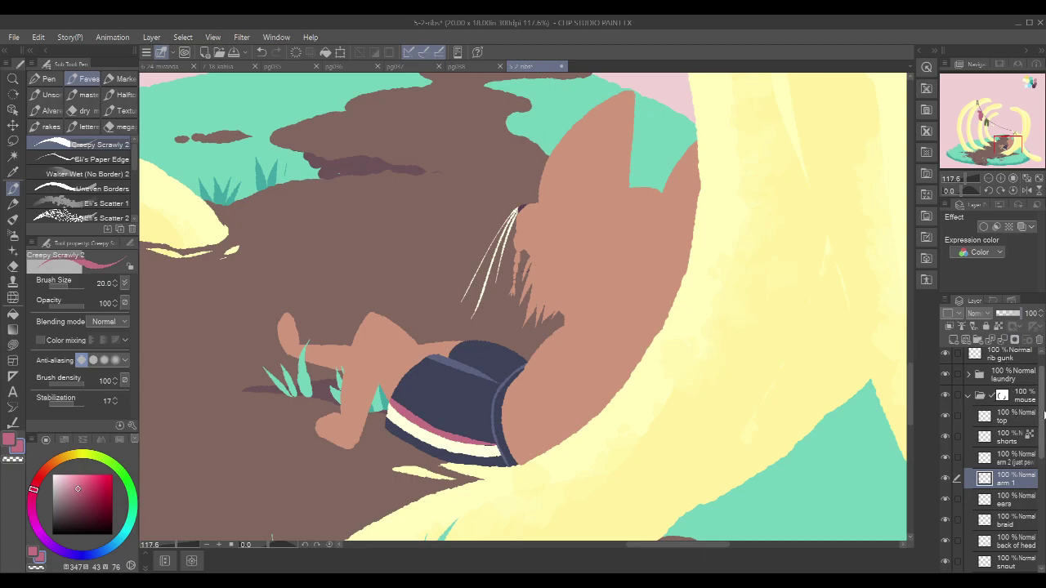
Step: Hide the ears through beard layers to inspect the raised arm beneath the head, and show them again
scroll(1043, 422, "down", 1)
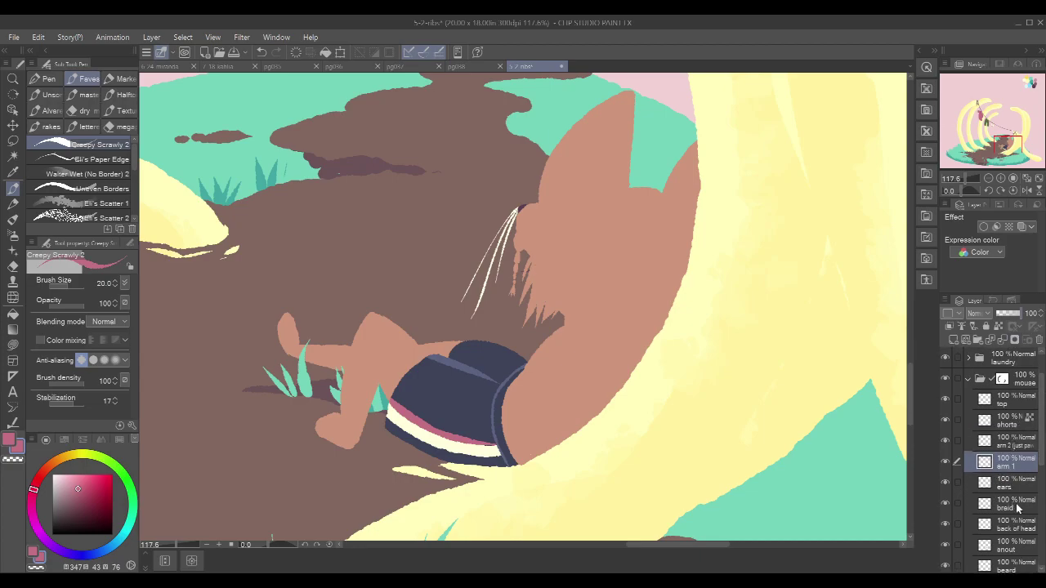
left_click_drag(946, 482, 948, 556)
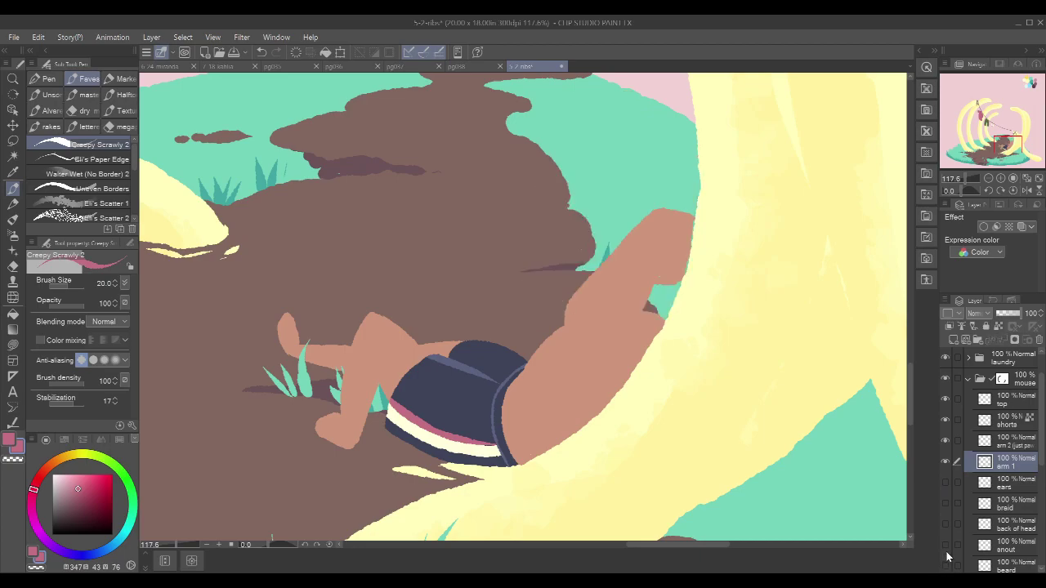
left_click_drag(946, 486, 948, 564)
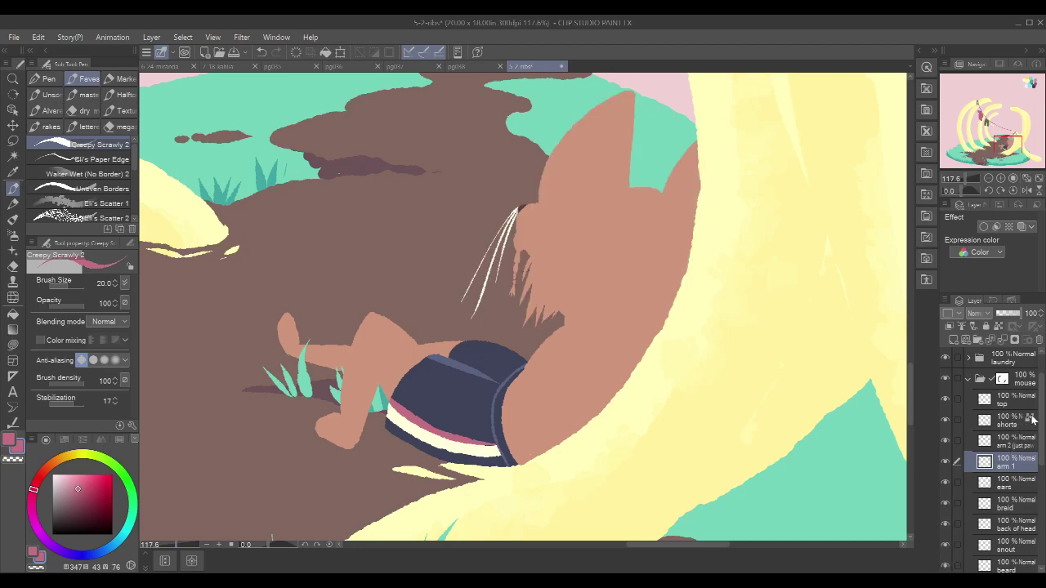
Step: Select the body layer, check which part it covers by toggling its visibility, and lower its opacity to 70%
left_click_drag(791, 370, 772, 399)
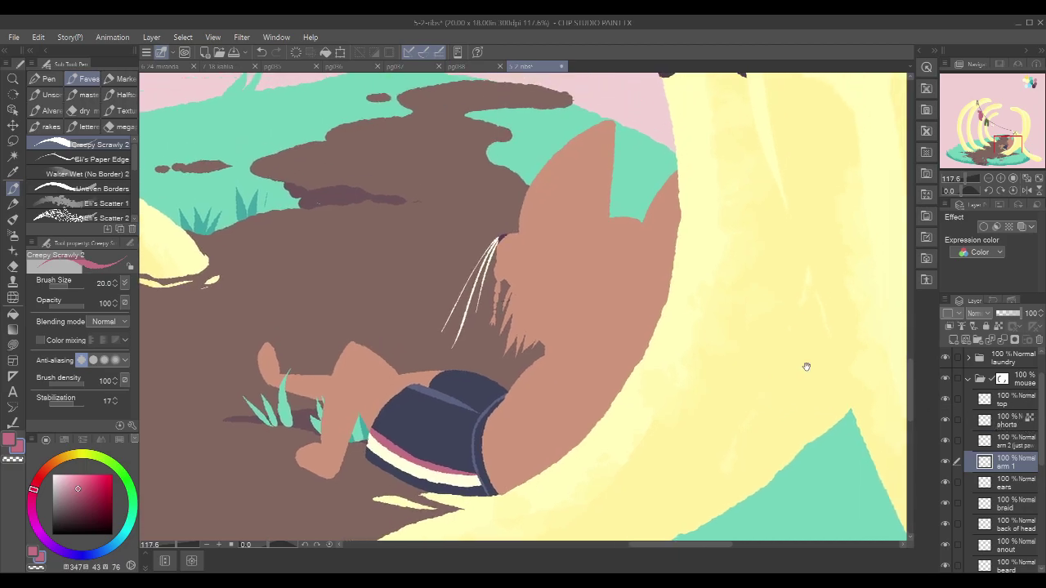
scroll(1011, 520, "down", 5)
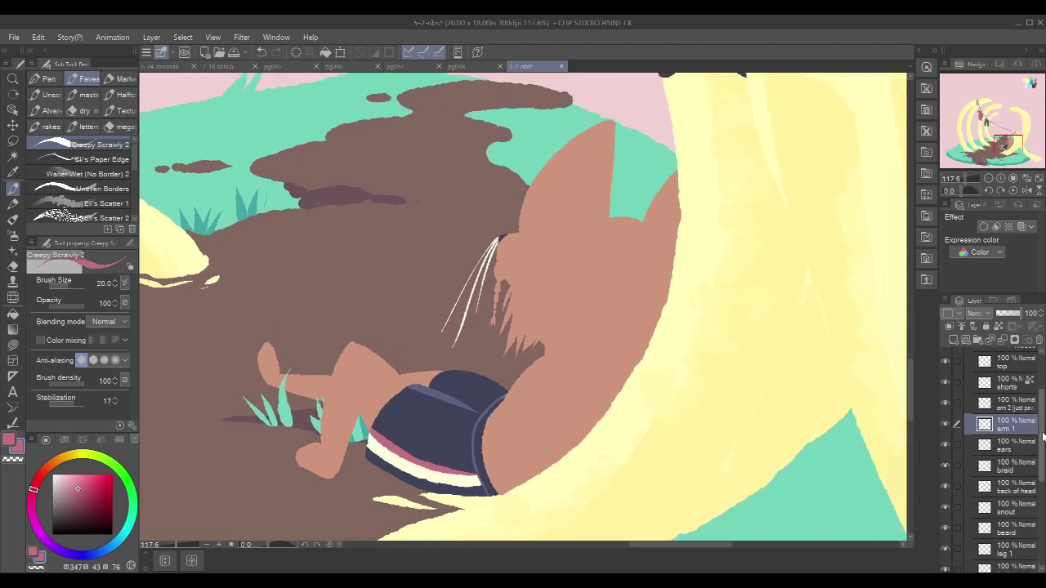
left_click(1012, 517)
left_click(945, 513)
left_click(945, 514)
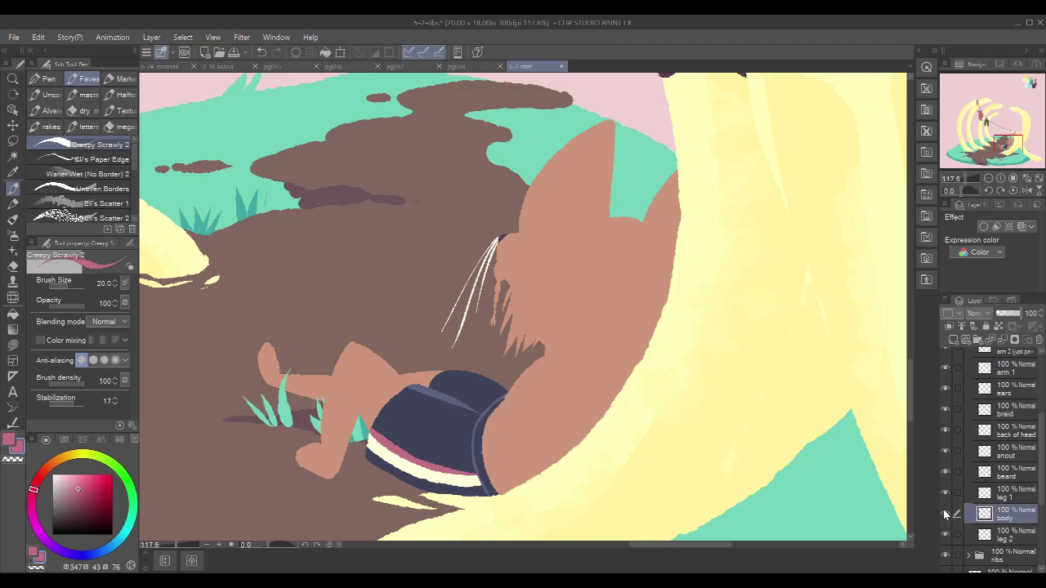
left_click(1013, 314)
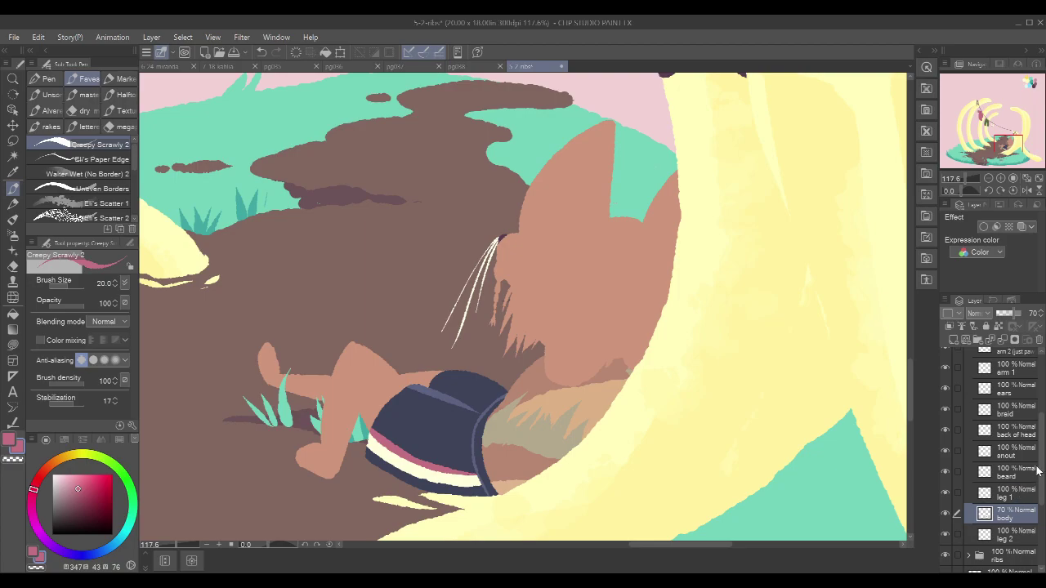
Step: On the leg 1 layer, trim the lower foot's toe with transparent colour and reshape it in the sampled fur colour (19, 40, 80)
scroll(1041, 454, "up", 1)
scroll(1041, 455, "up", 1)
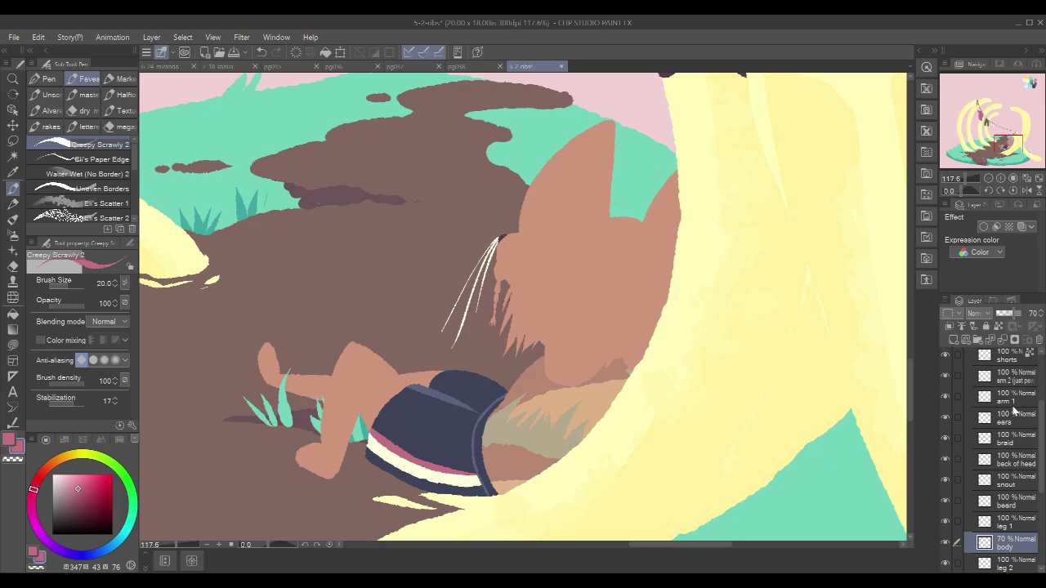
scroll(1042, 423, "down", 2)
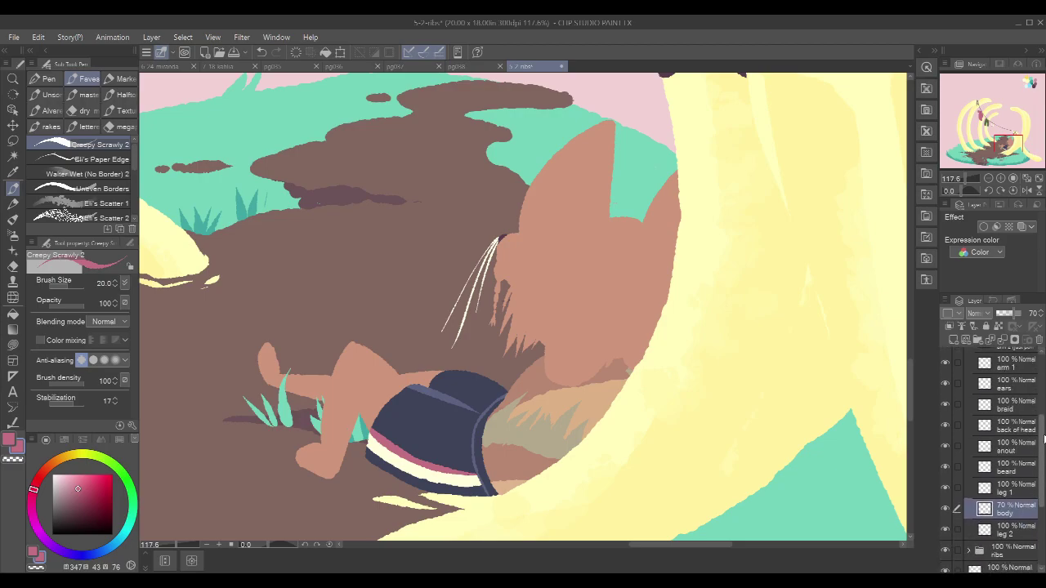
left_click(1026, 490)
key("c")
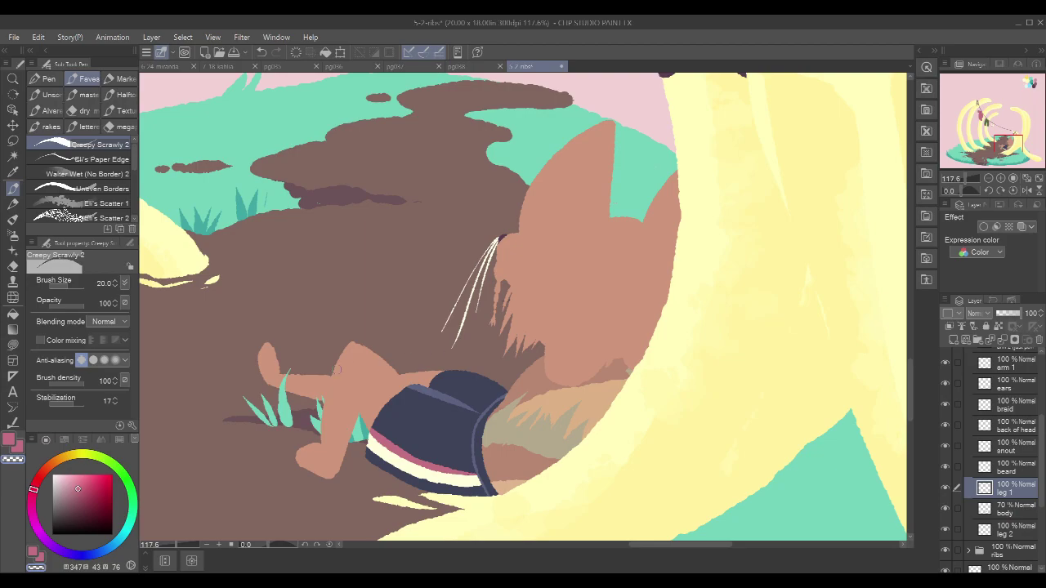
mouse_move(285, 458)
left_mouse_down()
mouse_move(336, 483)
mouse_move(292, 464)
left_mouse_up()
key("c")
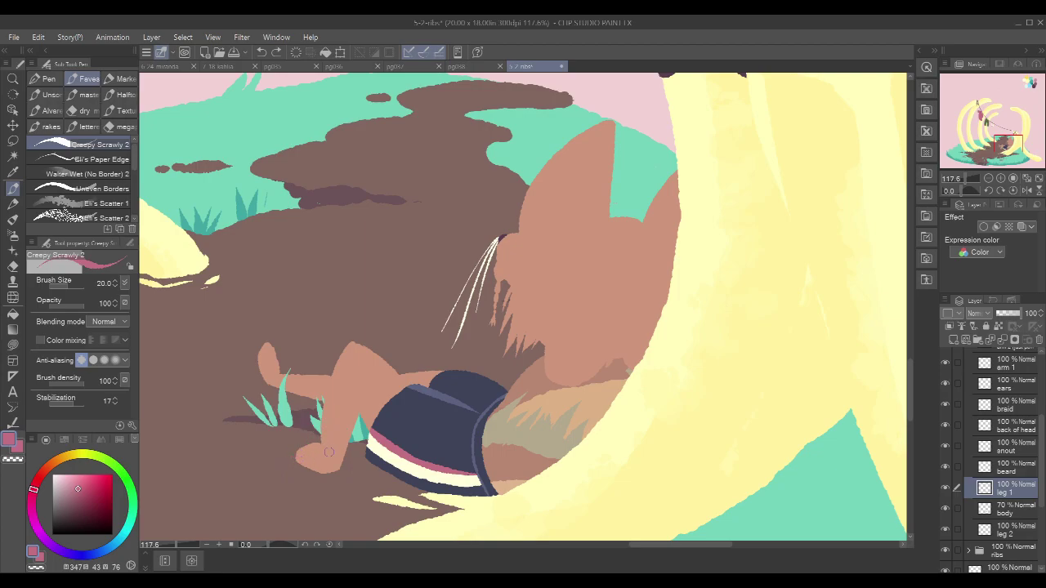
left_click(316, 452, "alt")
left_click_drag(311, 453, 296, 456)
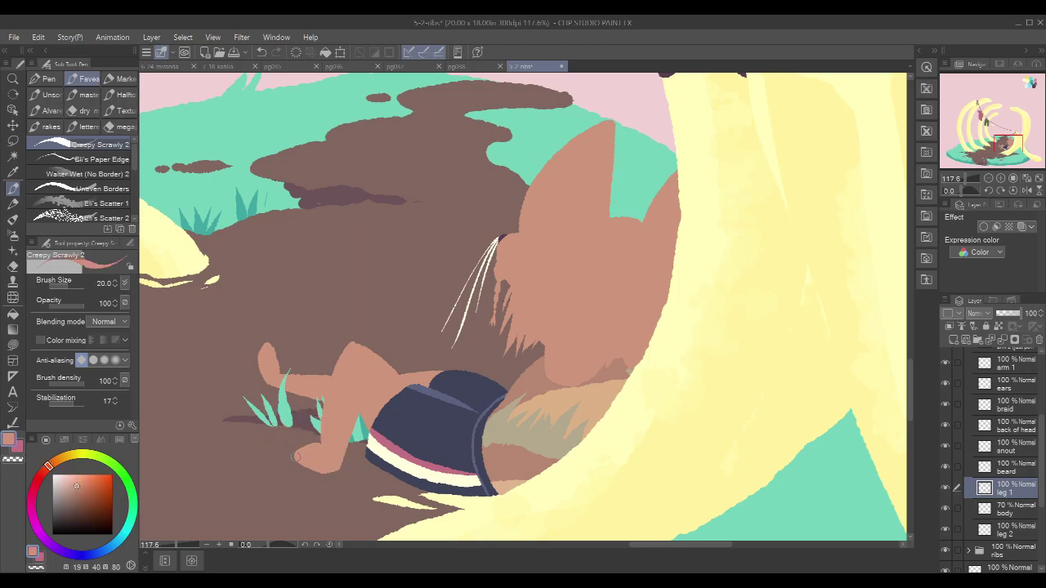
Step: Refine the tip of the raised foot on the leg 2 layer, using the fur colour and transparent colour
left_click_drag(260, 348, 277, 352)
key("c")
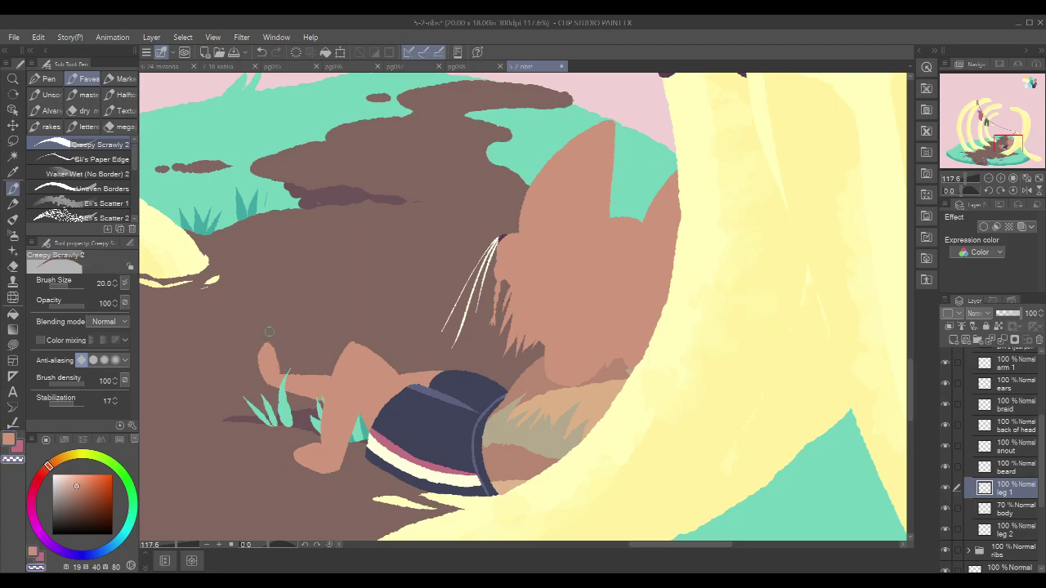
left_click(1015, 530)
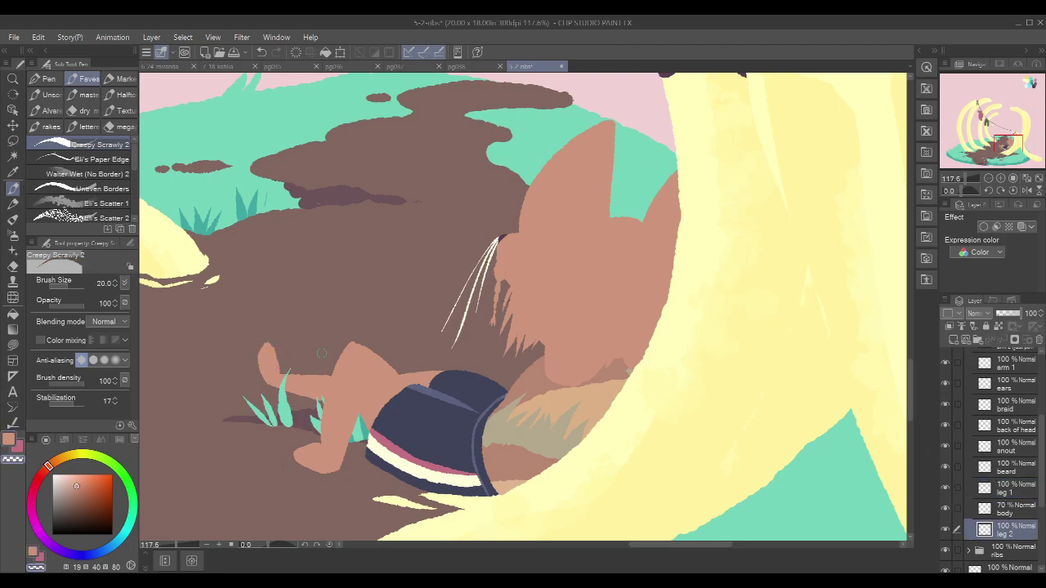
key("c")
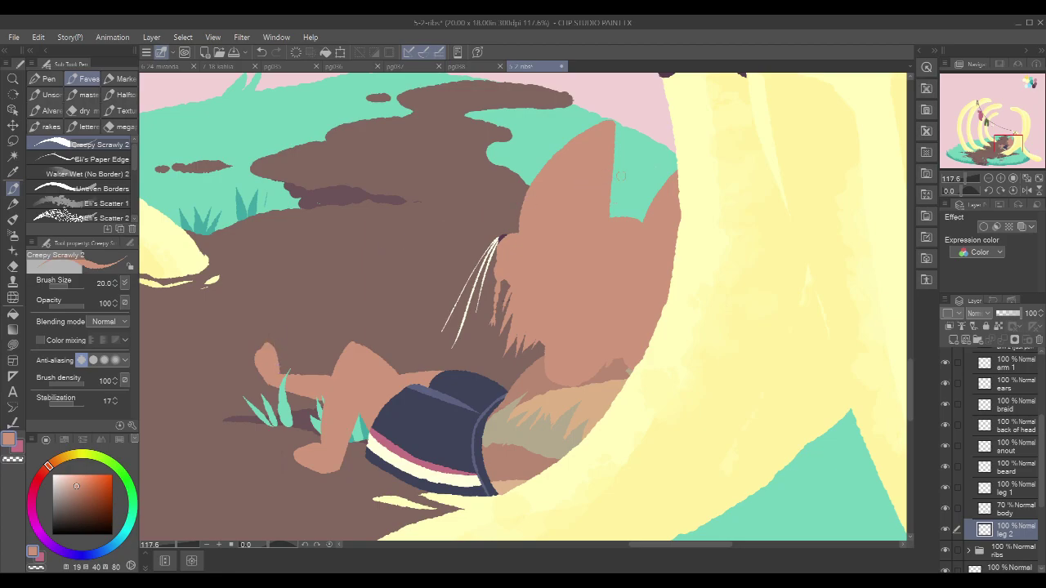
Step: Make the top layer active and sample the cream colour (57, 14, 100) from the hanging socks
scroll(643, 216, "down", 9)
mouse_move(792, 163)
left_mouse_down()
mouse_move(772, 223)
mouse_move(728, 243)
left_mouse_up()
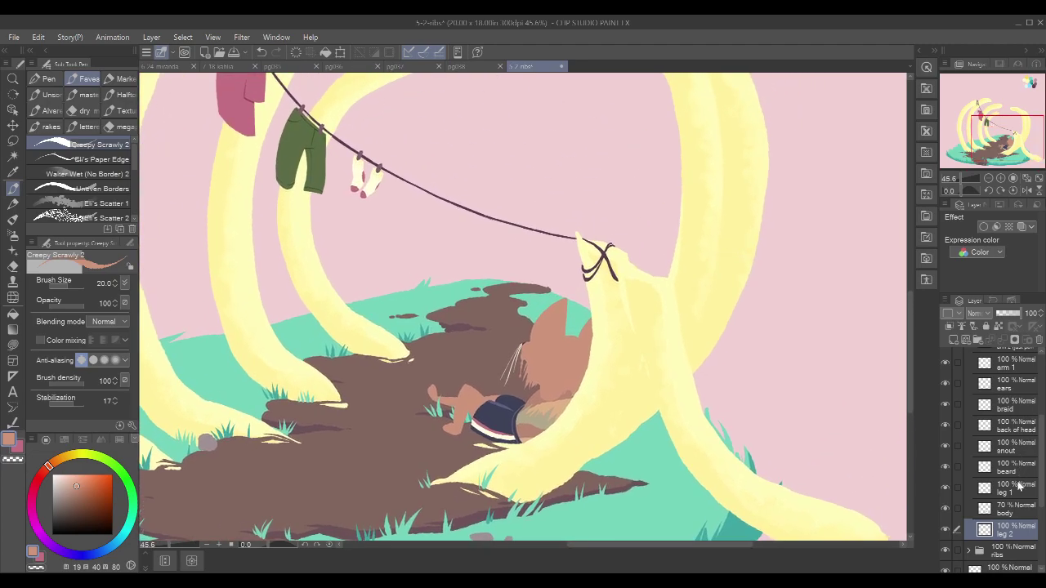
left_click_drag(1042, 467, 1043, 430)
left_click(1008, 372)
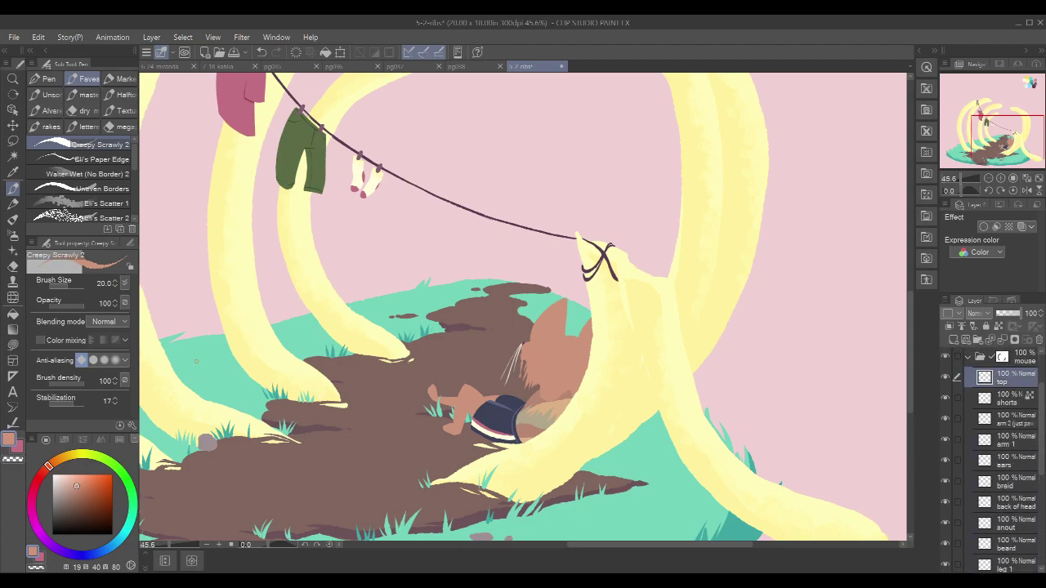
left_click(359, 172, "alt")
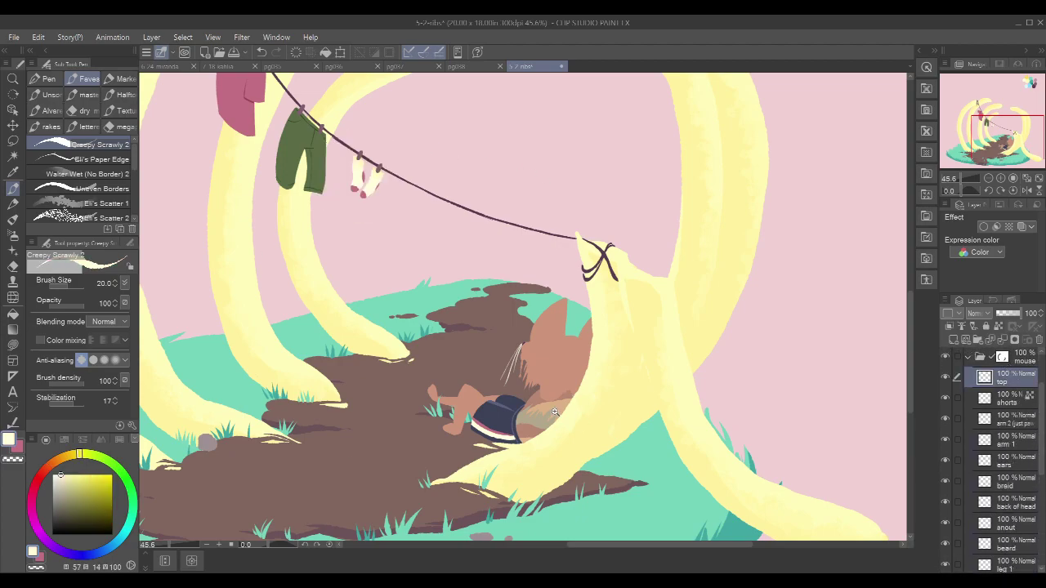
left_click_drag(554, 412, 574, 394)
scroll(573, 393, "up", 2)
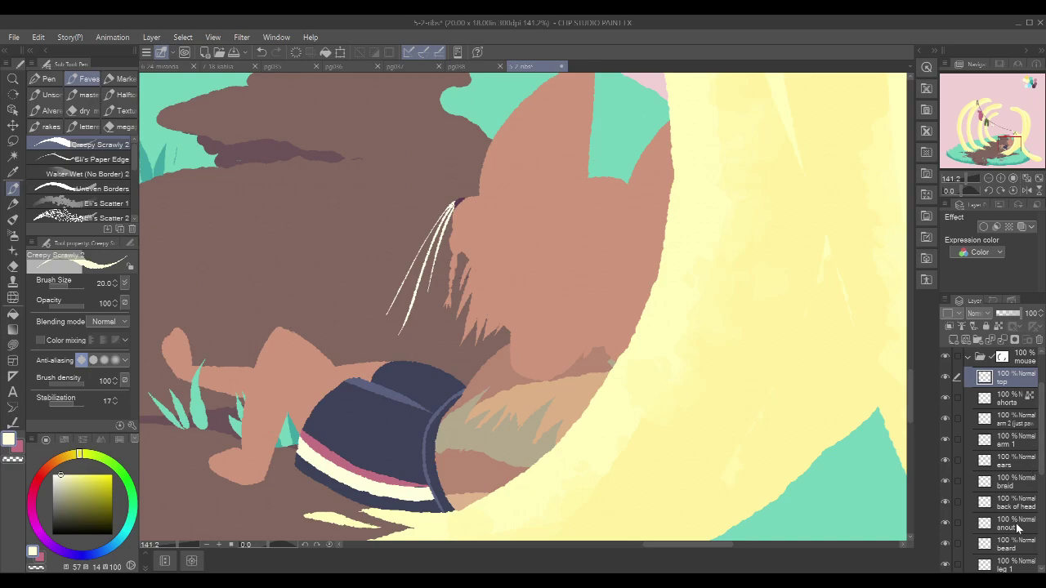
Step: Hide the ears, braid, back of head, snout, beard and arm 2 layers to expose the torso
scroll(1039, 465, "down", 1)
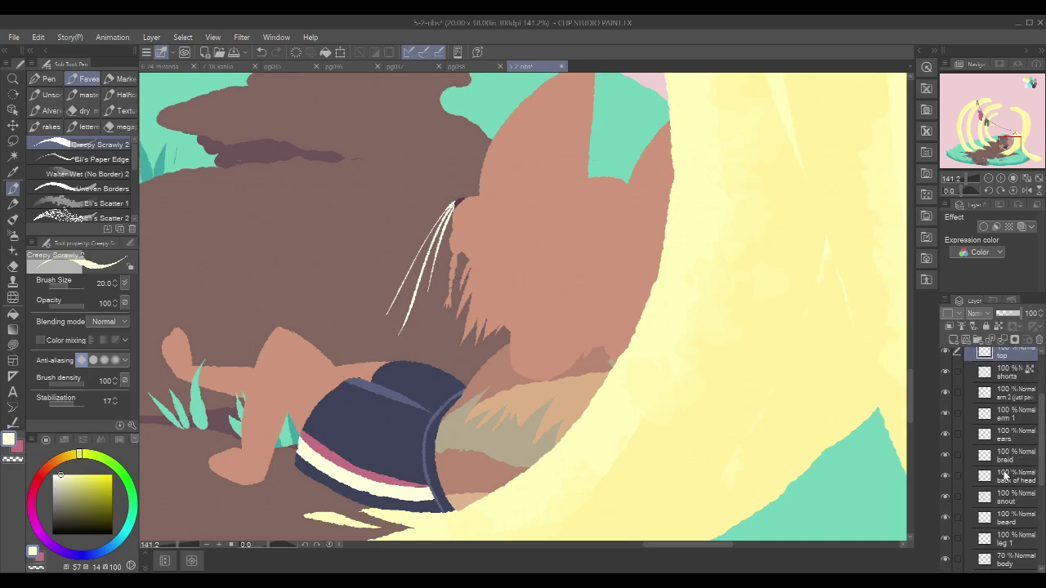
left_click(945, 476)
left_click(945, 495)
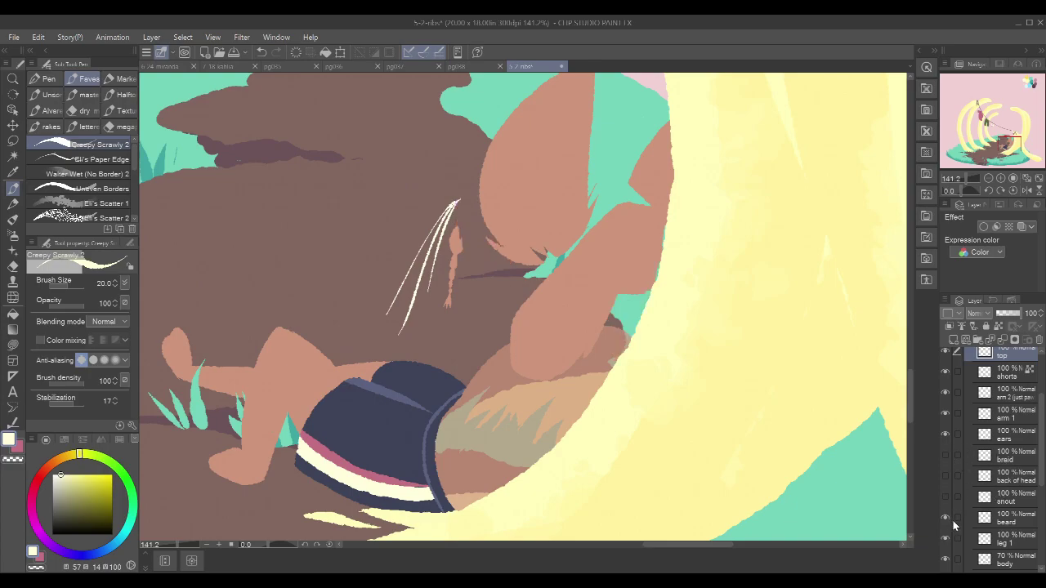
left_click(945, 517)
left_click(945, 434)
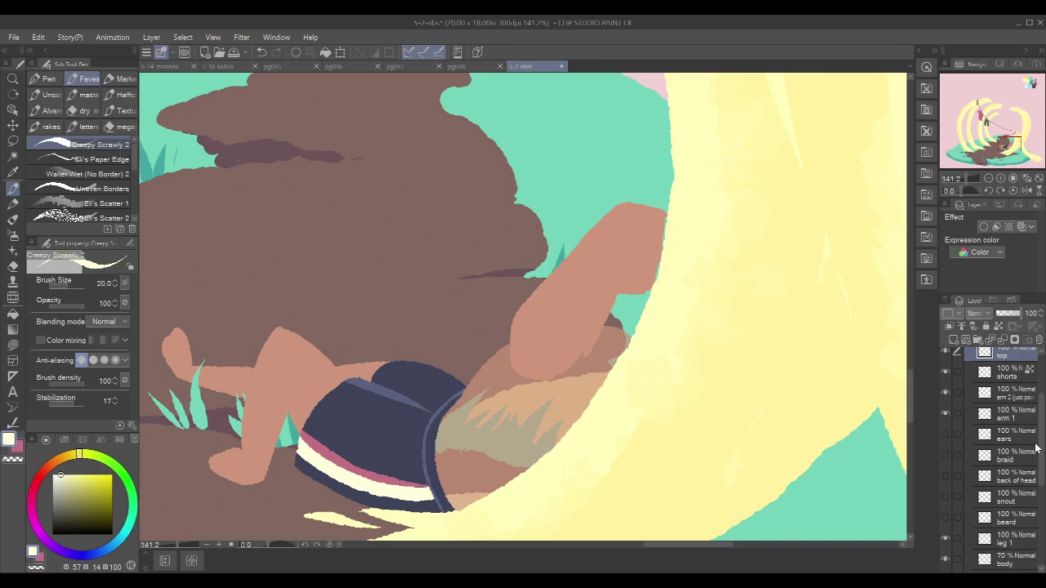
scroll(1043, 435, "up", 2)
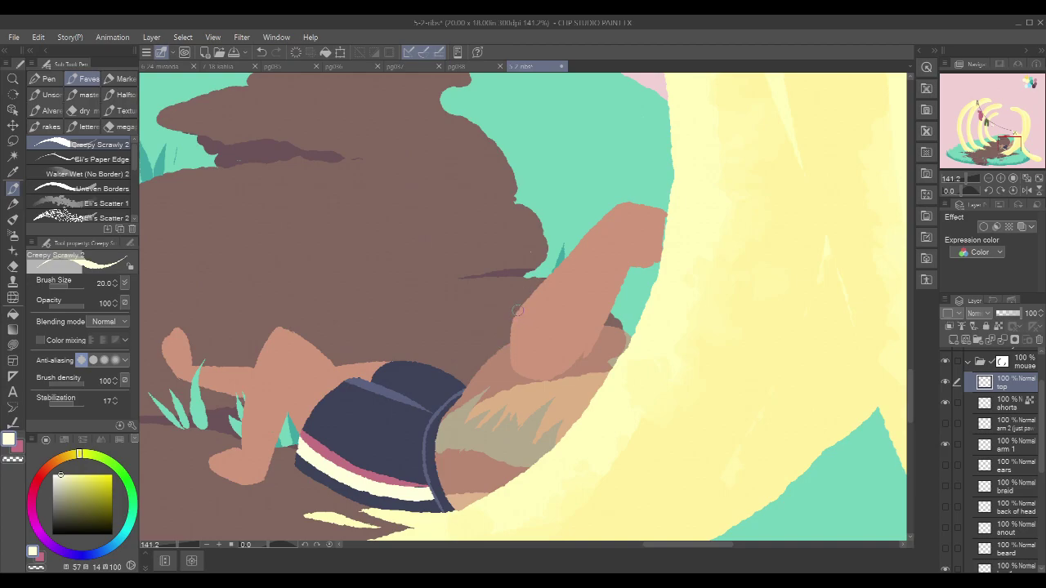
Step: Outline the top's curved armhole under the raised arm and its shoulder strap edge in cream with the Creepy Scrawly 2 pen
left_click_drag(510, 341, 493, 379)
left_click_drag(507, 344, 500, 405)
left_click_drag(508, 342, 489, 403)
key("ctrl+z")
mouse_move(508, 342)
left_mouse_down()
mouse_move(483, 399)
mouse_move(484, 387)
mouse_move(543, 387)
left_mouse_up()
mouse_move(489, 387)
left_mouse_down()
mouse_move(529, 415)
mouse_move(549, 404)
left_mouse_up()
left_click_drag(599, 333, 602, 331)
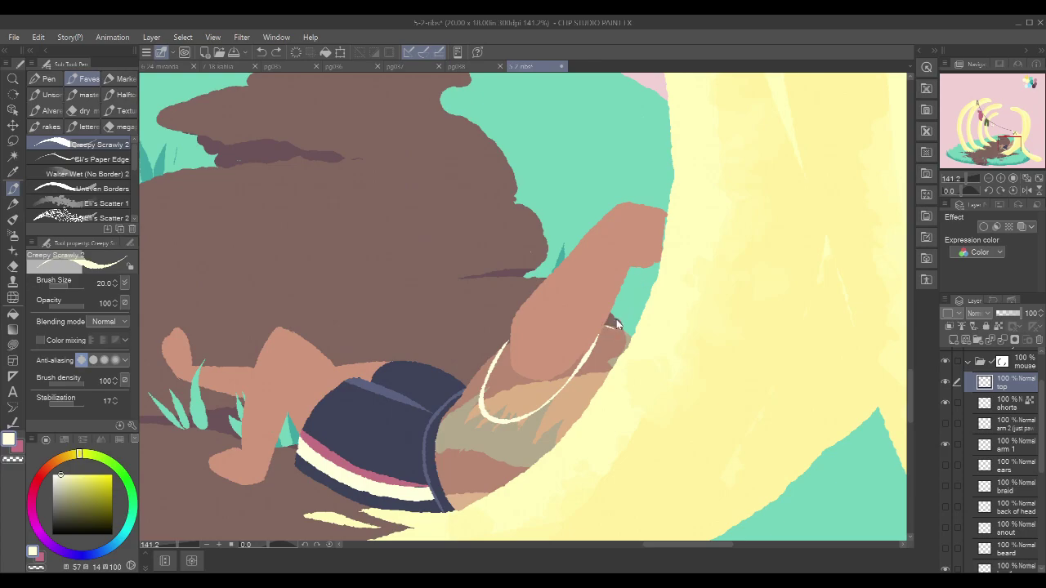
mouse_move(602, 325)
left_mouse_down()
mouse_move(634, 336)
mouse_move(694, 315)
left_mouse_up()
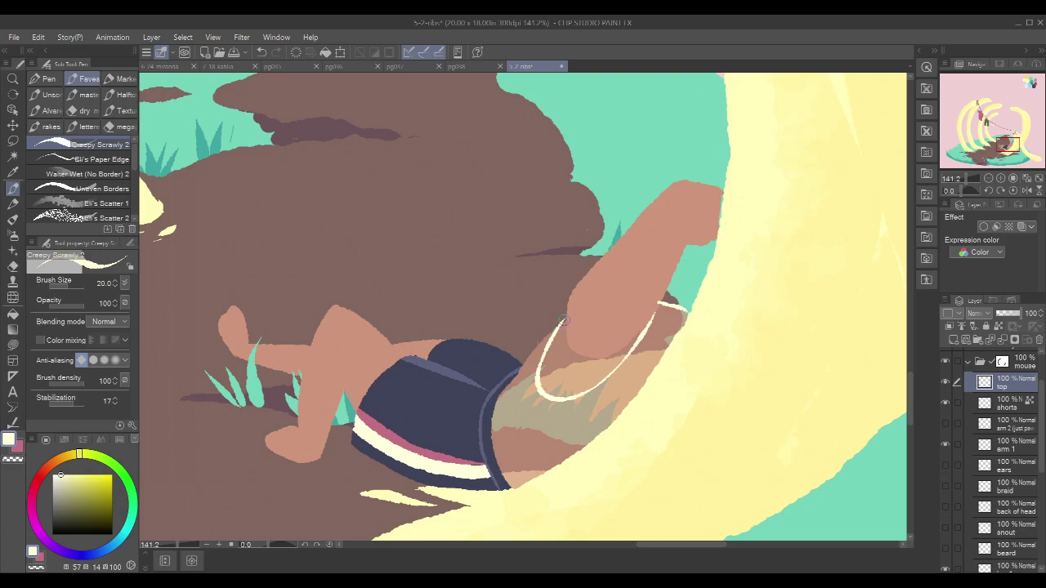
Step: Complete the top's outline along the chest, shorts waistband and back, and fill the enclosed shape with cream
left_click_drag(566, 321, 513, 384)
key("ctrl+z")
mouse_move(562, 323)
left_mouse_down()
mouse_move(510, 378)
mouse_move(493, 462)
left_mouse_up()
left_click_drag(491, 418, 513, 488)
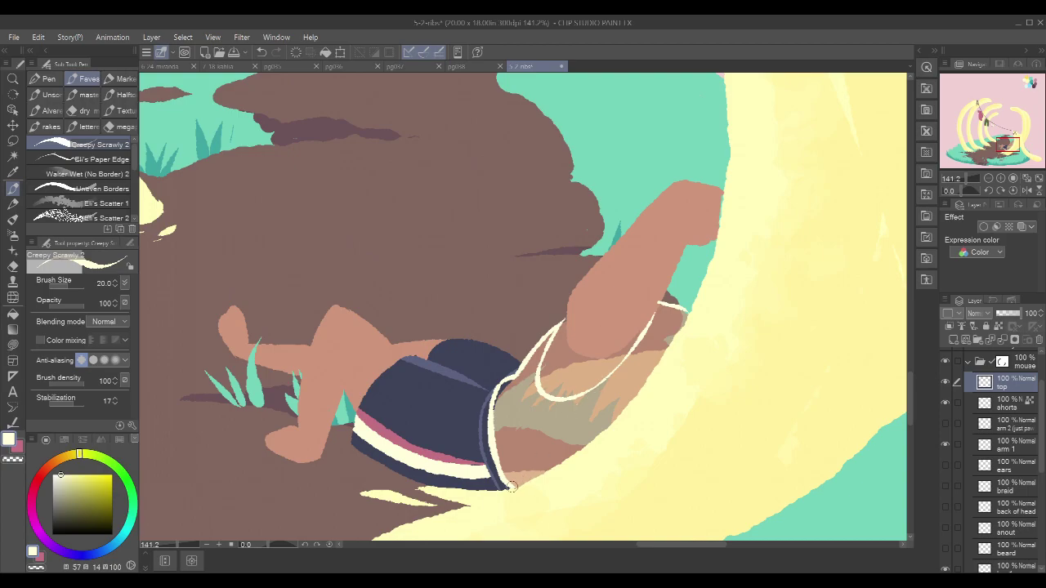
mouse_move(545, 468)
left_mouse_down()
mouse_move(621, 409)
mouse_move(686, 325)
mouse_move(654, 318)
left_mouse_up()
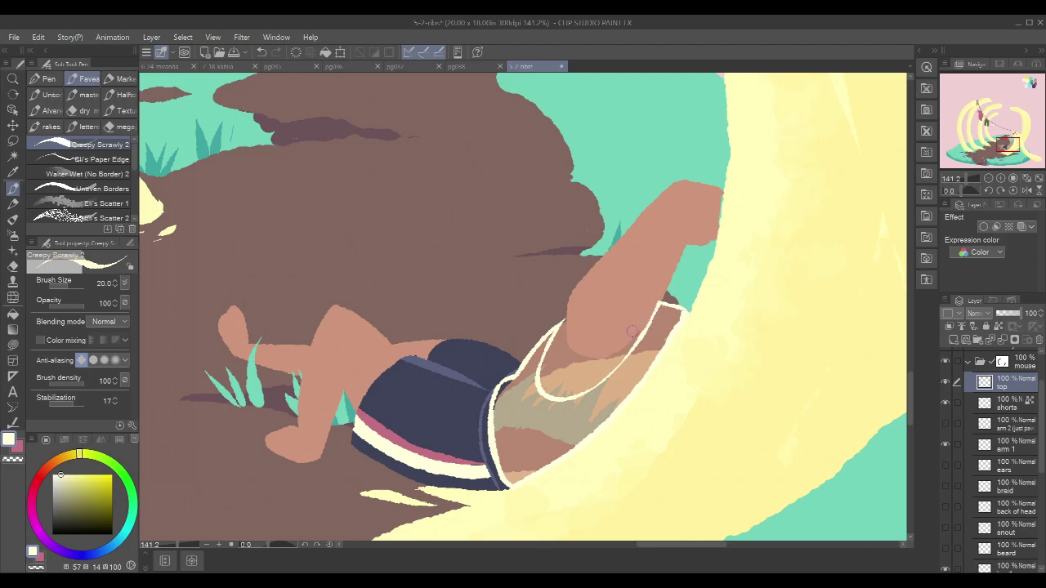
key("g")
left_click(655, 350)
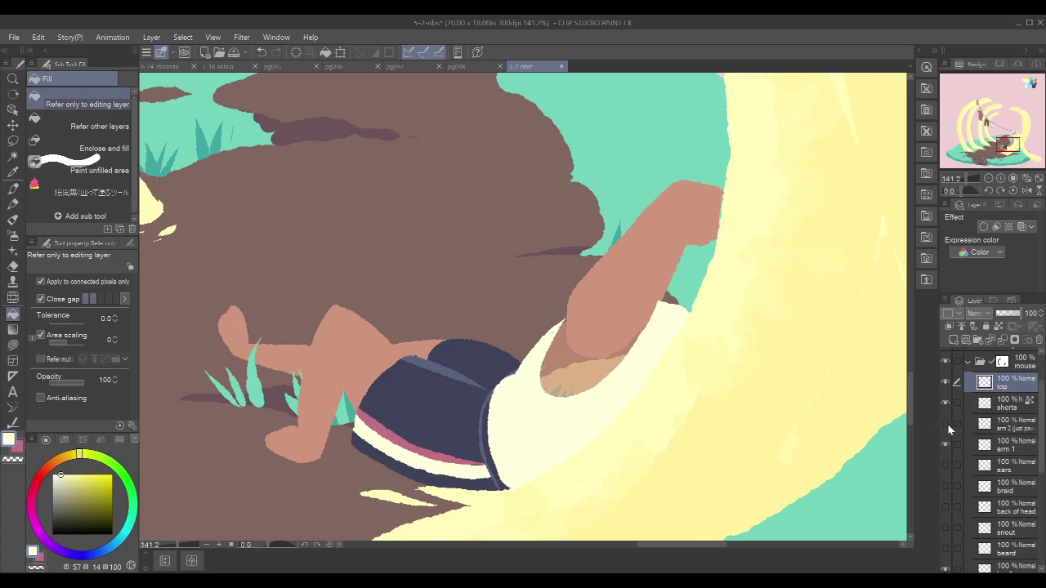
Step: On the arm 1 layer, paint short strokes in the sampled fur colour where the upper arm meets the armpit
left_click(1020, 450)
left_click(609, 292, "alt")
key("p")
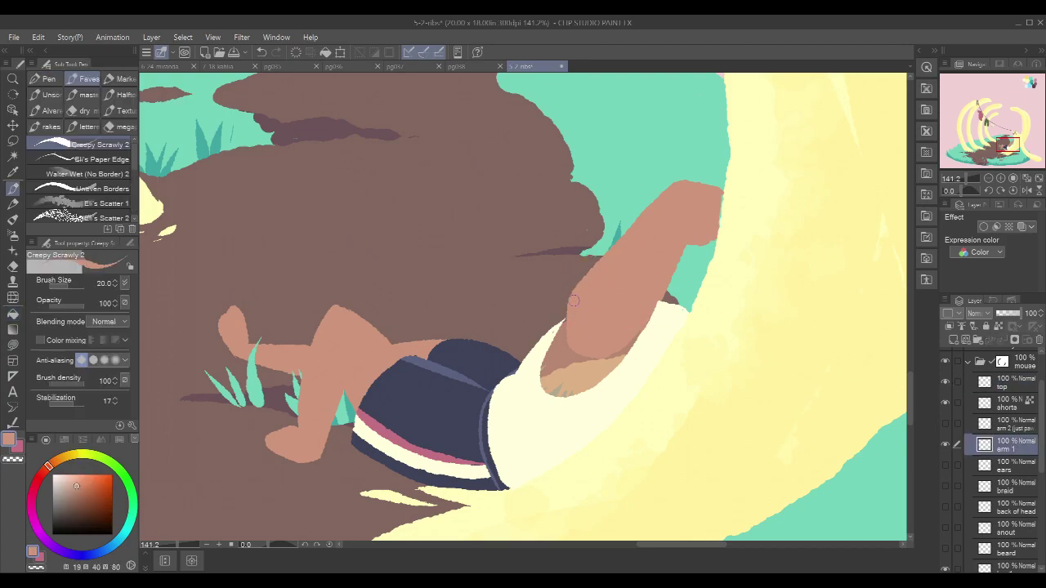
left_click_drag(567, 301, 562, 332)
Step: Lock the top layer's transparent pixels and paint a small fold on the chest in yellow (52, 38, 100) sampled from a rib
left_click(1014, 391)
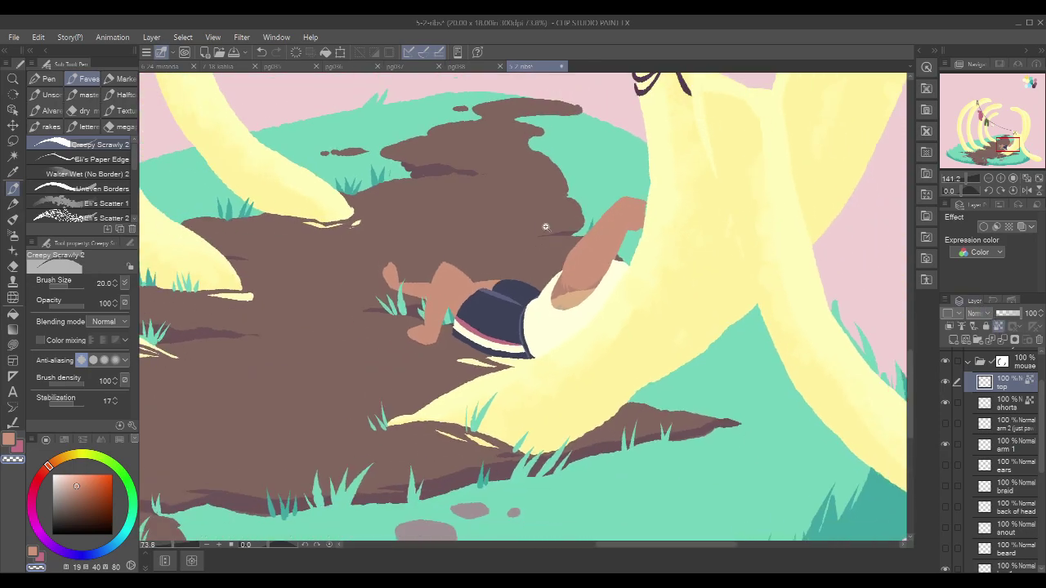
scroll(575, 219, "down", 3)
left_click(308, 203, "alt")
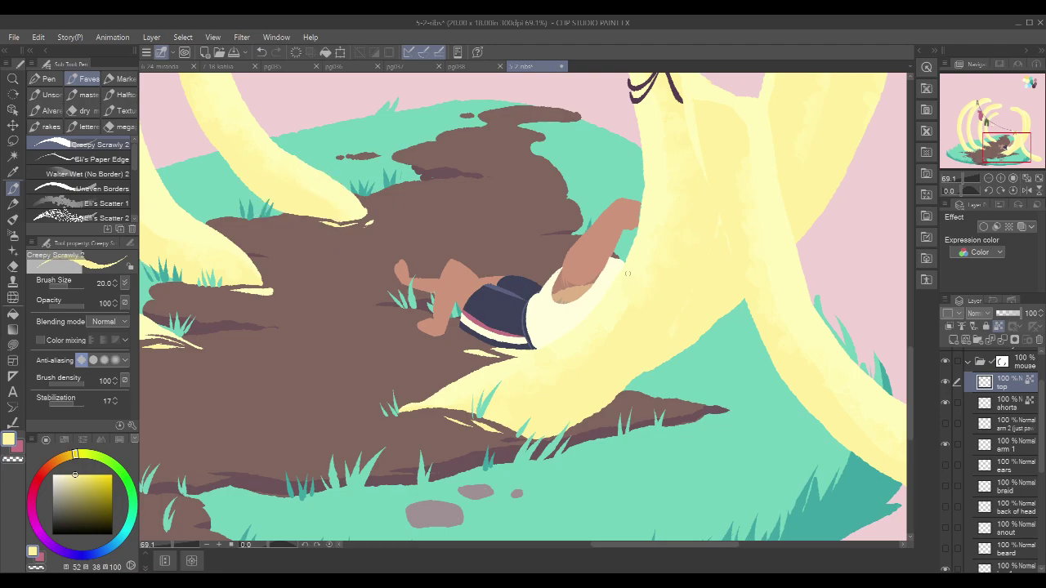
scroll(583, 286, "up", 4)
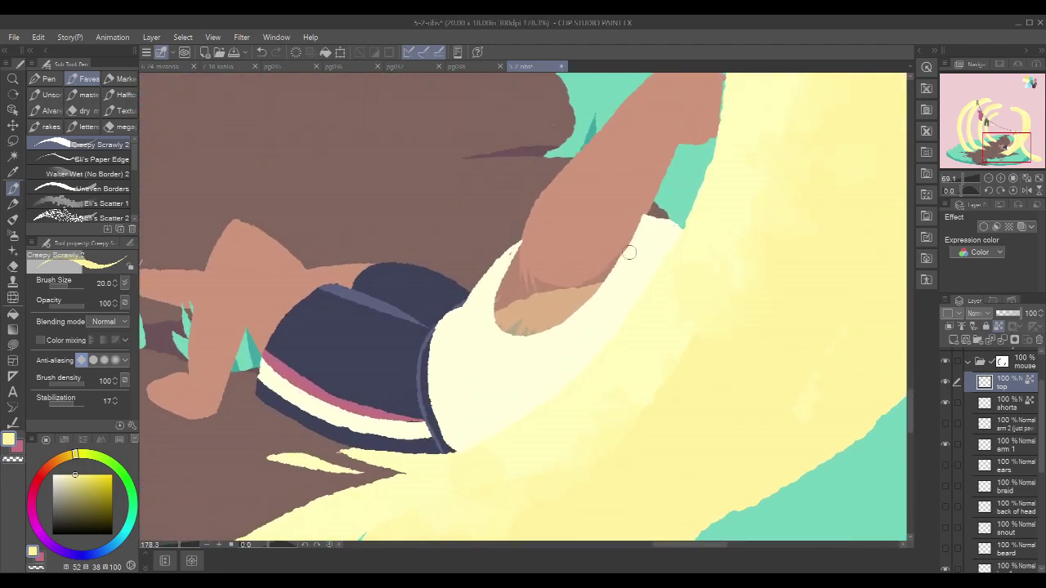
mouse_move(497, 345)
left_mouse_down()
mouse_move(485, 367)
mouse_move(508, 327)
mouse_move(484, 420)
left_mouse_up()
key("ctrl+z")
left_click_drag(491, 347, 481, 414)
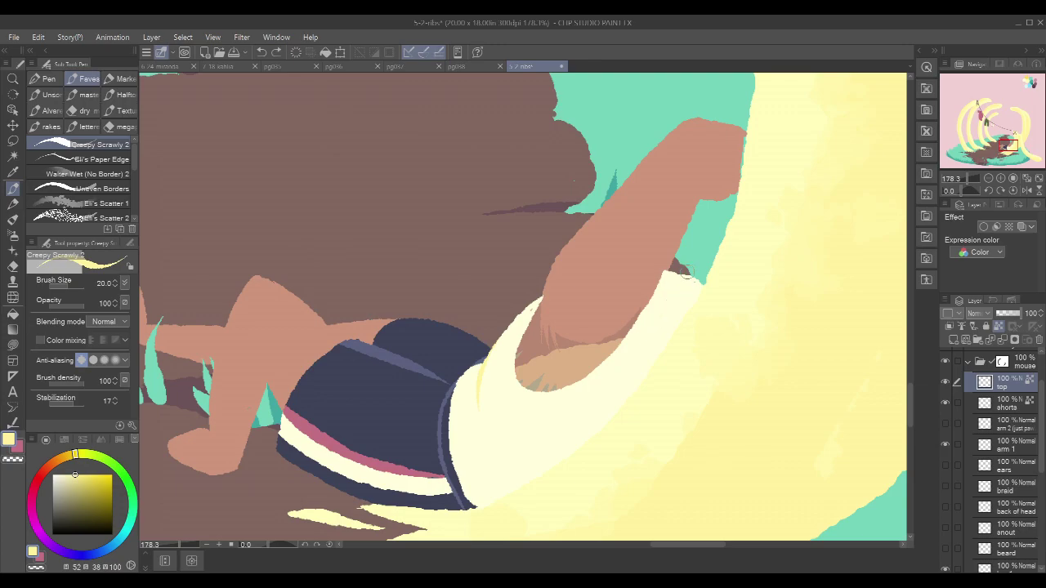
Step: Try trimming the top's shoulder strap beside the rib with transparent colour, undoing the unwanted strokes
key("c")
left_click_drag(685, 276, 677, 319)
key("ctrl+z")
mouse_move(687, 277)
left_mouse_down()
mouse_move(701, 308)
mouse_move(691, 279)
mouse_move(686, 292)
mouse_move(705, 290)
mouse_move(693, 275)
mouse_move(705, 291)
mouse_move(687, 267)
mouse_move(696, 309)
mouse_move(681, 254)
mouse_move(675, 306)
mouse_move(669, 286)
mouse_move(691, 319)
mouse_move(688, 294)
mouse_move(666, 302)
mouse_move(677, 285)
mouse_move(668, 301)
mouse_move(668, 289)
mouse_move(640, 343)
left_mouse_up()
key("ctrl+z")
Step: Paint a thin yellow hem line around the top's armhole and up the strap, and show the arm 2 layer again
key("c")
left_click_drag(663, 302, 618, 356)
mouse_move(533, 310)
left_mouse_down()
mouse_move(515, 334)
mouse_move(531, 408)
mouse_move(522, 383)
mouse_move(508, 379)
mouse_move(602, 381)
mouse_move(581, 394)
left_mouse_up()
key("ctrl+z")
mouse_move(515, 381)
left_mouse_down()
mouse_move(605, 372)
mouse_move(677, 280)
left_mouse_up()
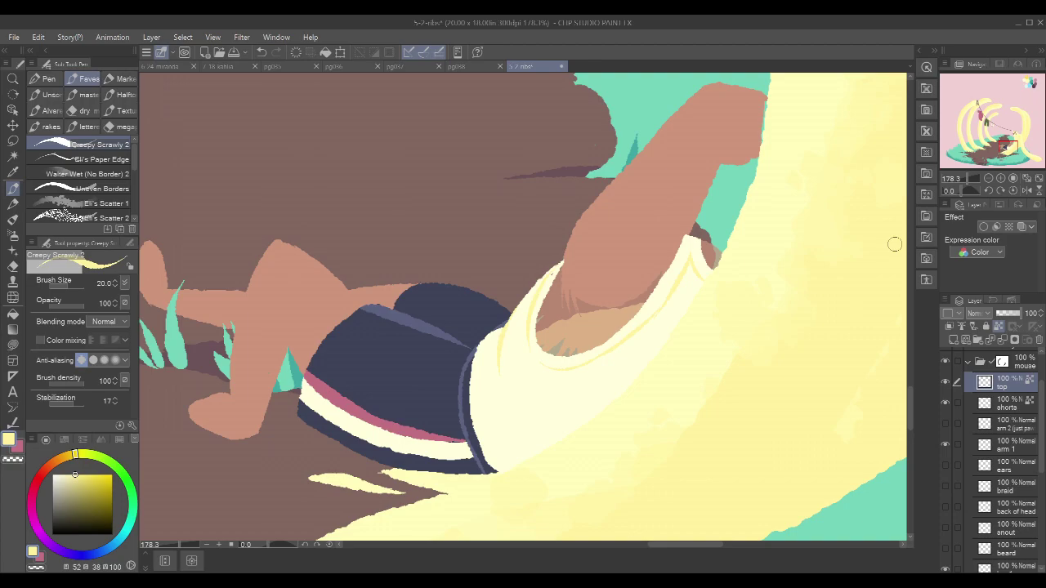
left_click(946, 423)
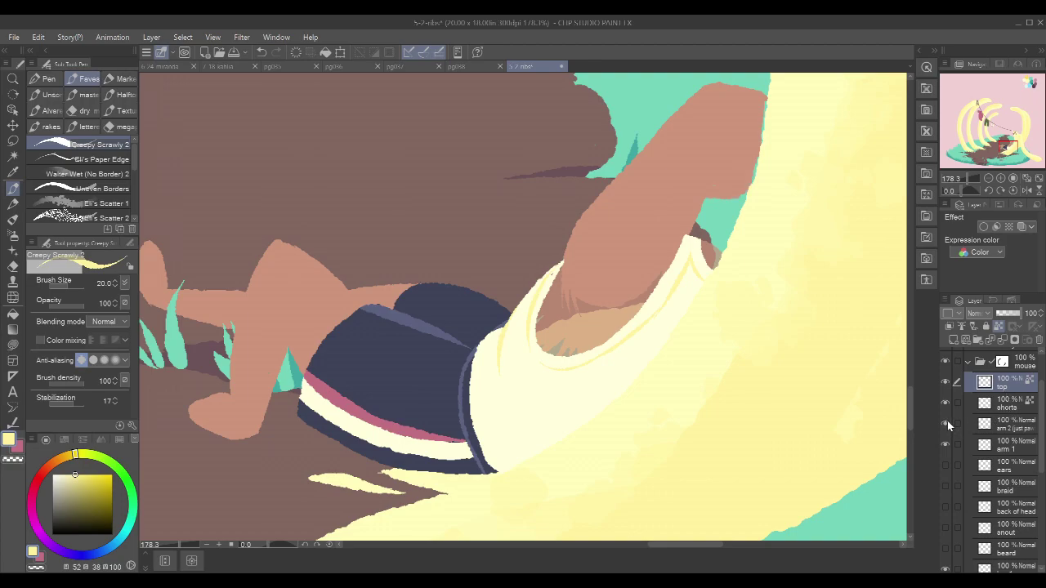
Step: Hide the arm 2 layer and raise the body layer's opacity to 100%
left_click(946, 423)
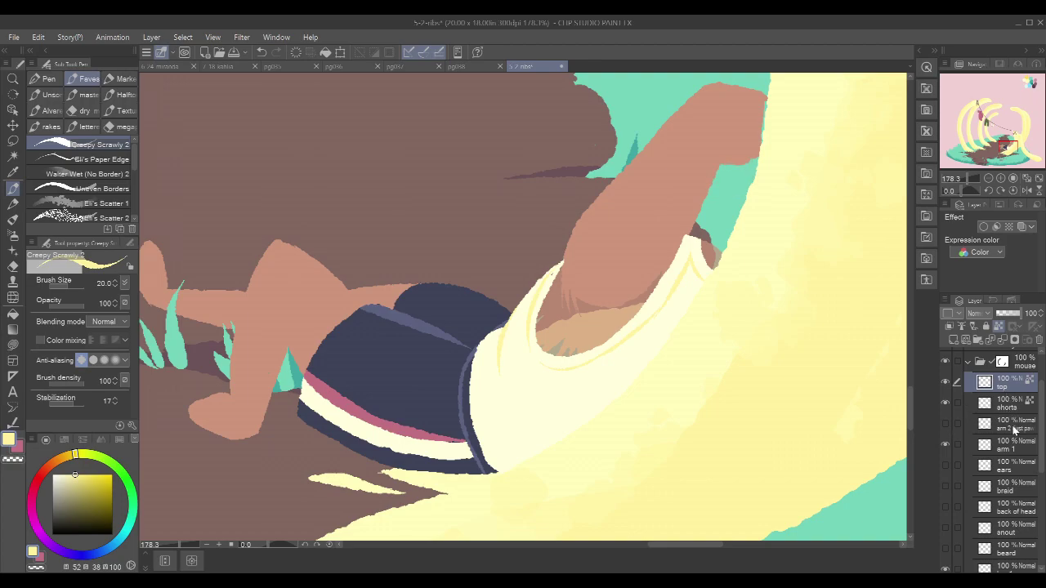
key("c")
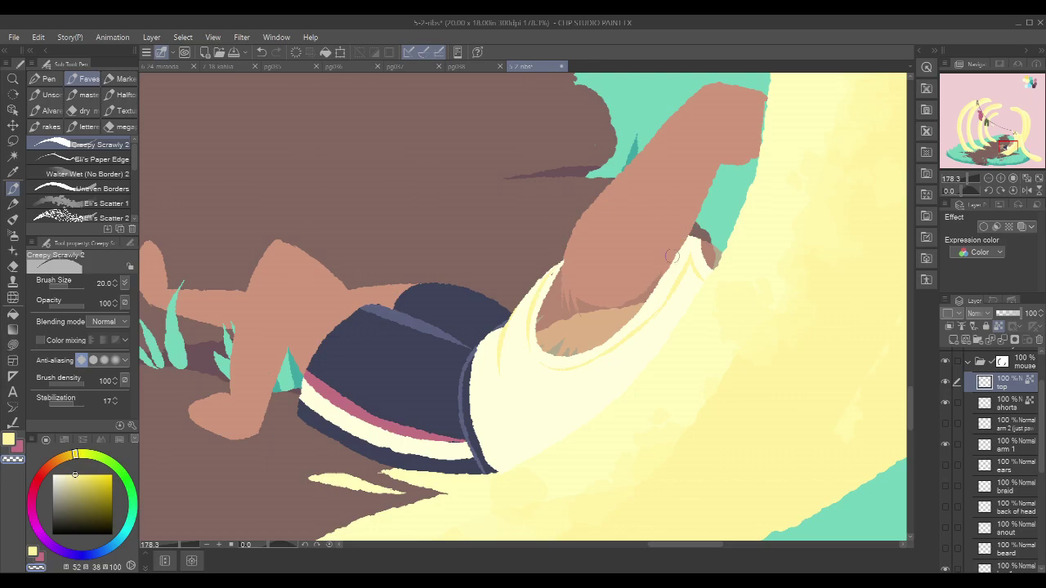
left_click_drag(830, 254, 792, 303)
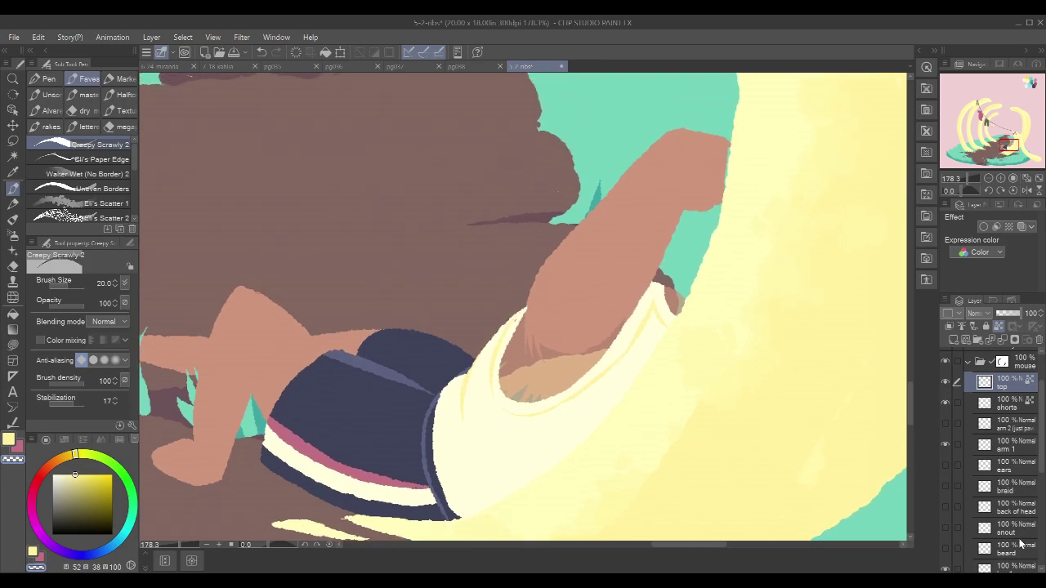
scroll(1025, 466, "down", 5)
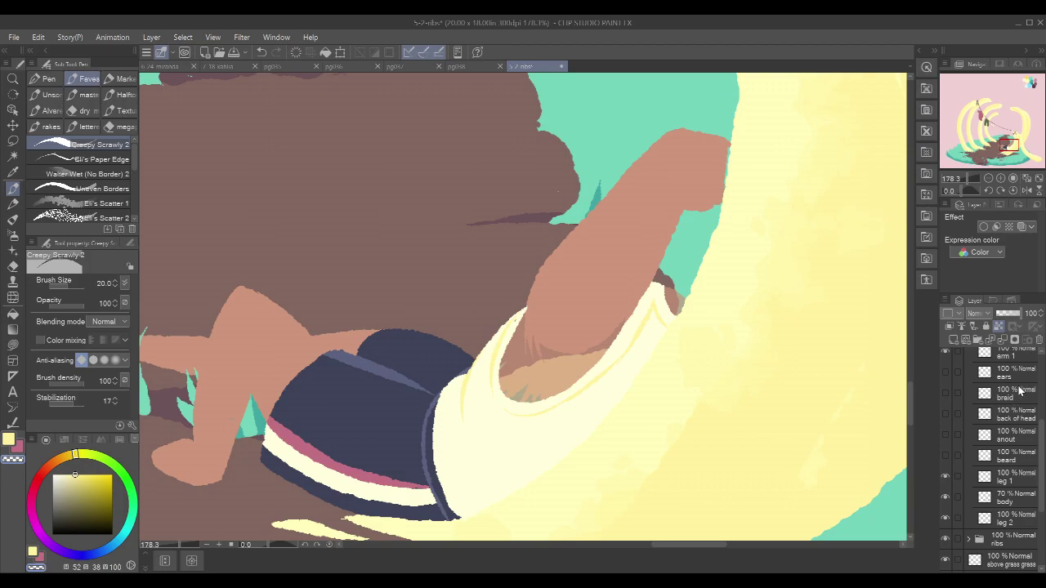
scroll(1039, 459, "up", 1)
left_click(1021, 514)
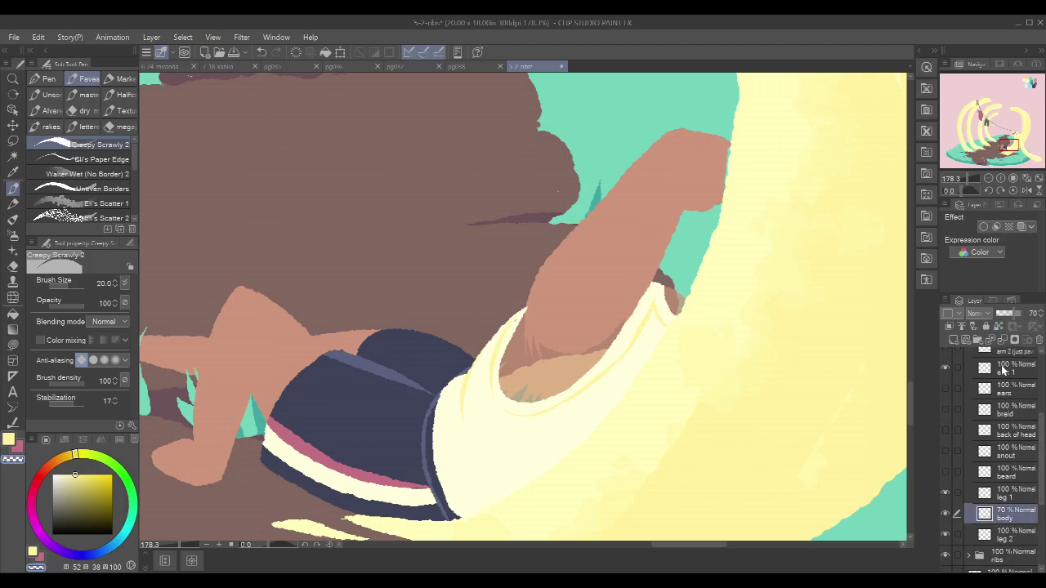
left_click_drag(1013, 315, 1042, 316)
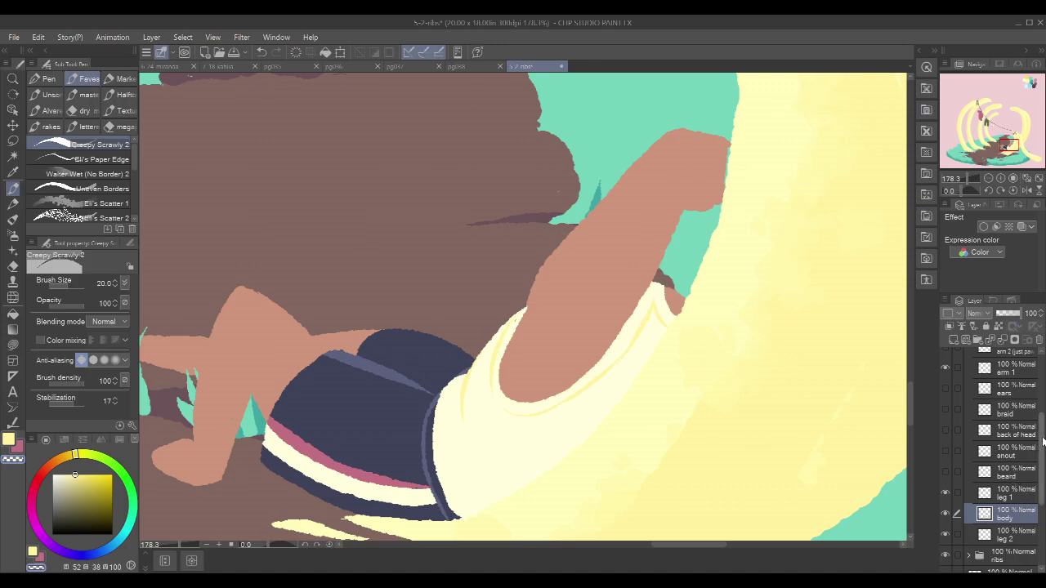
Step: Show the braid and back of head layers, and move the braid layer to the top of the mouse folder
scroll(1043, 441, "up", 1)
left_click(946, 455)
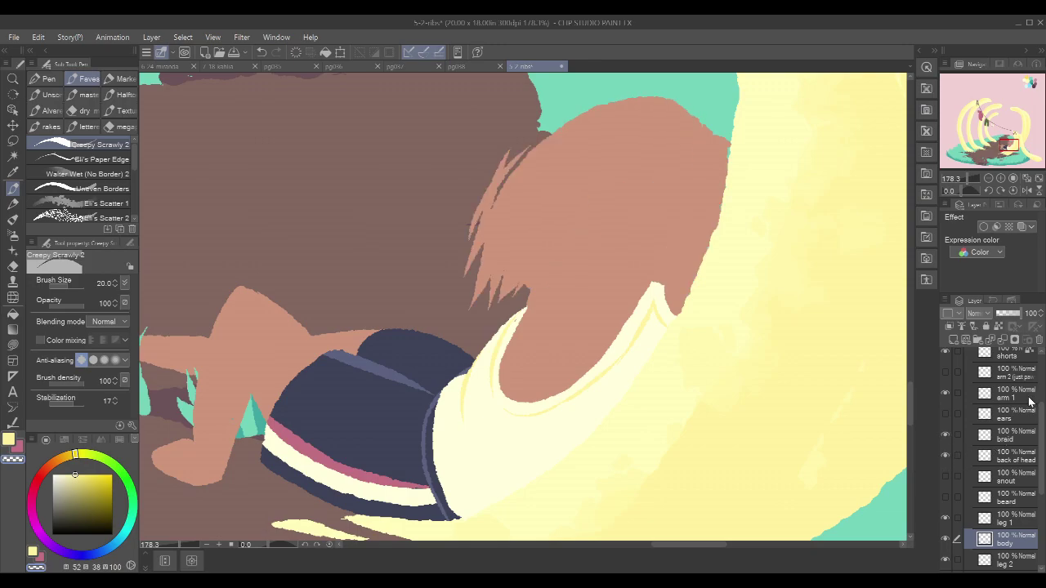
scroll(1043, 442, "up", 2)
left_click(1021, 468)
left_click_drag(1021, 468, 1023, 381)
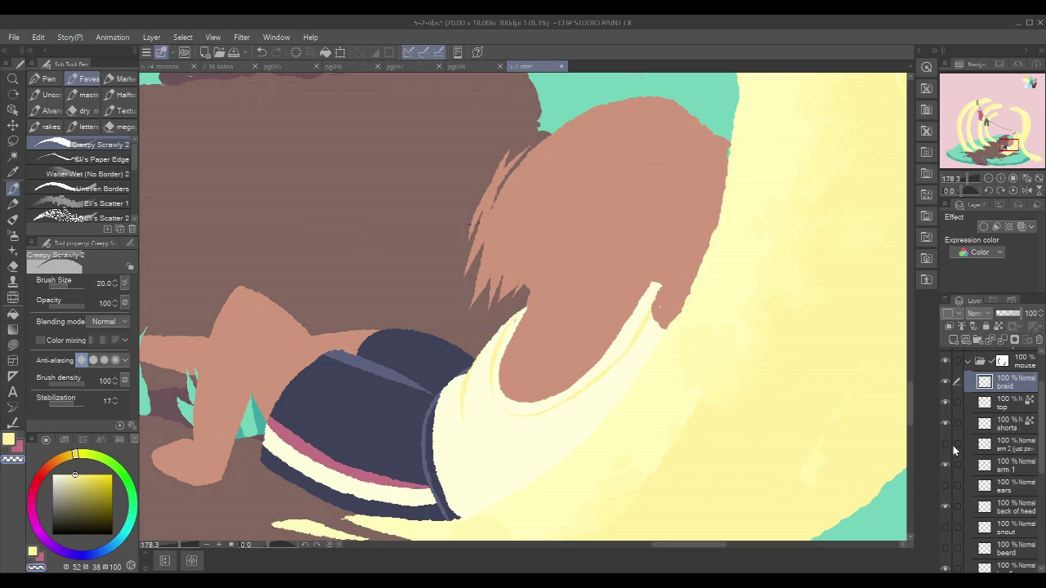
Step: Show the mouse's remaining arm 2, ears, snout and beard layers
left_click(945, 485)
left_click_drag(828, 395, 789, 438)
scroll(790, 438, "down", 1)
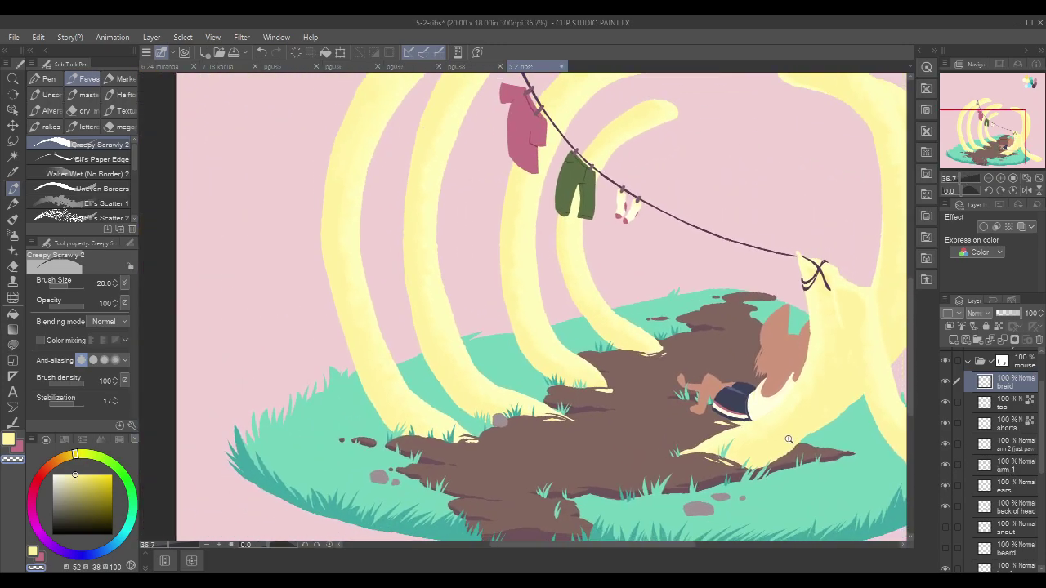
scroll(789, 439, "up", 1)
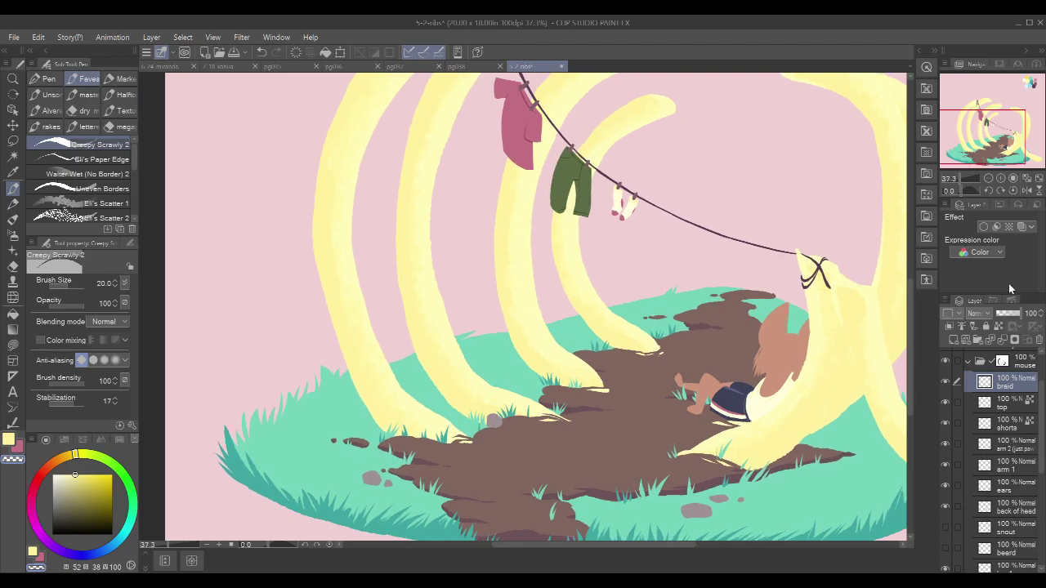
left_click(945, 527)
left_click(945, 549)
left_click_drag(847, 234, 820, 280)
scroll(821, 272, "down", 2)
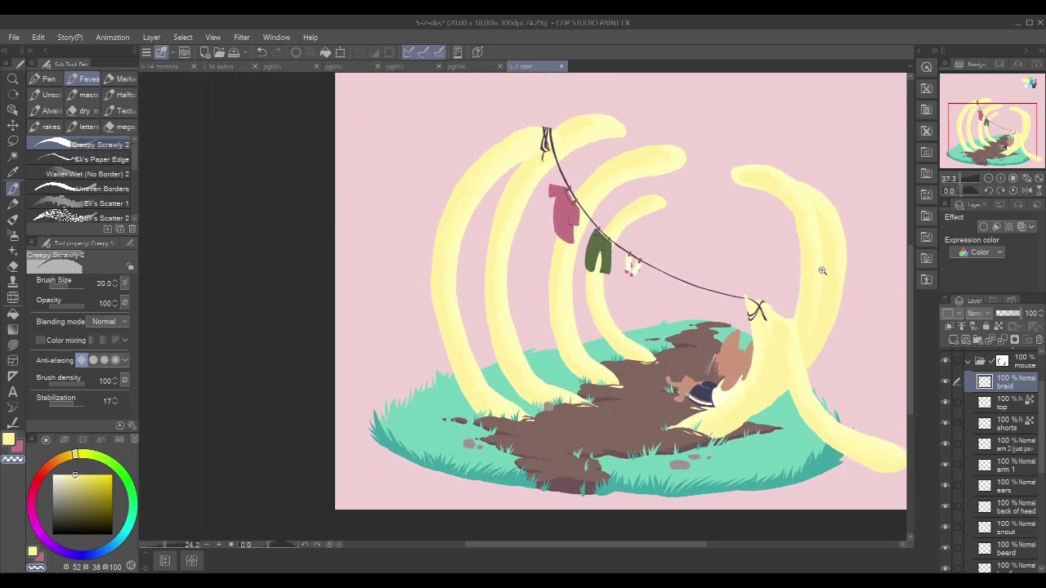
left_click_drag(858, 292, 785, 306)
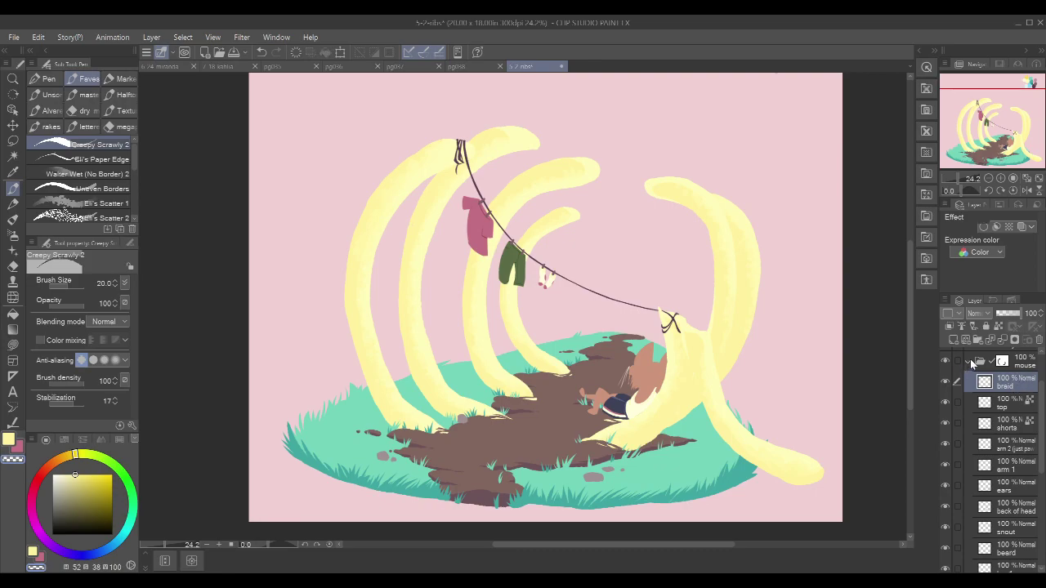
Step: Collapse the mouse folder and compare the scene with the mouse and laundry folders hidden and shown
left_click(969, 361)
left_click(946, 395)
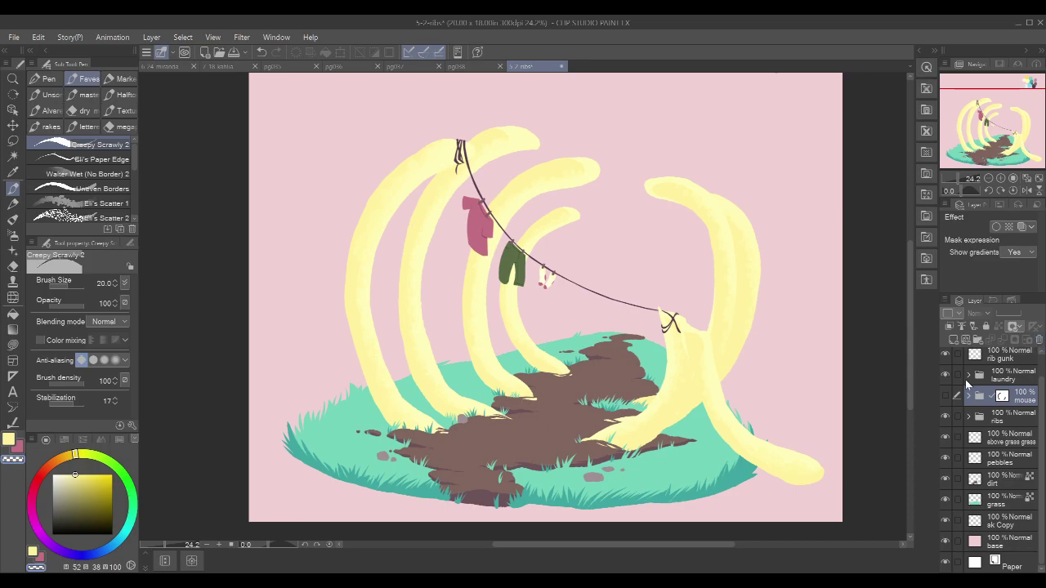
left_click(945, 375)
left_click(944, 374)
left_click(944, 375)
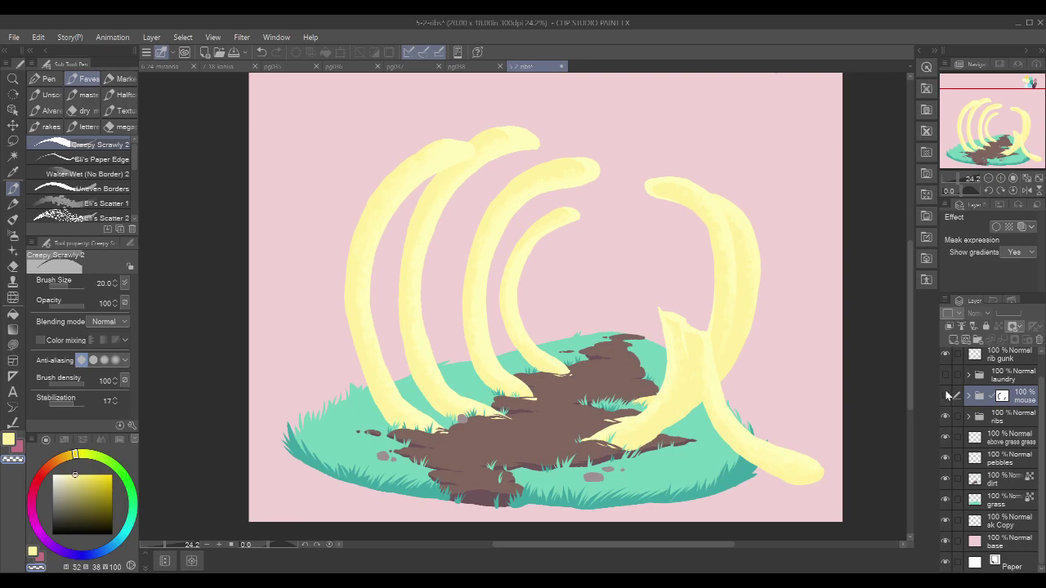
left_click_drag(944, 391, 945, 377)
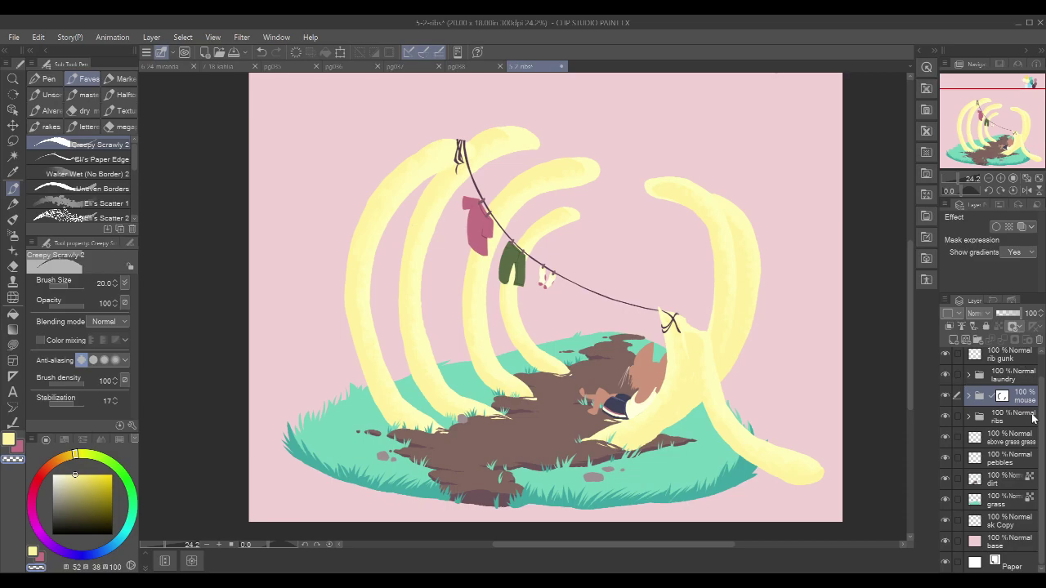
Step: Show the 38% Multiply sketch layer over the whole painting
scroll(1042, 416, "up", 1)
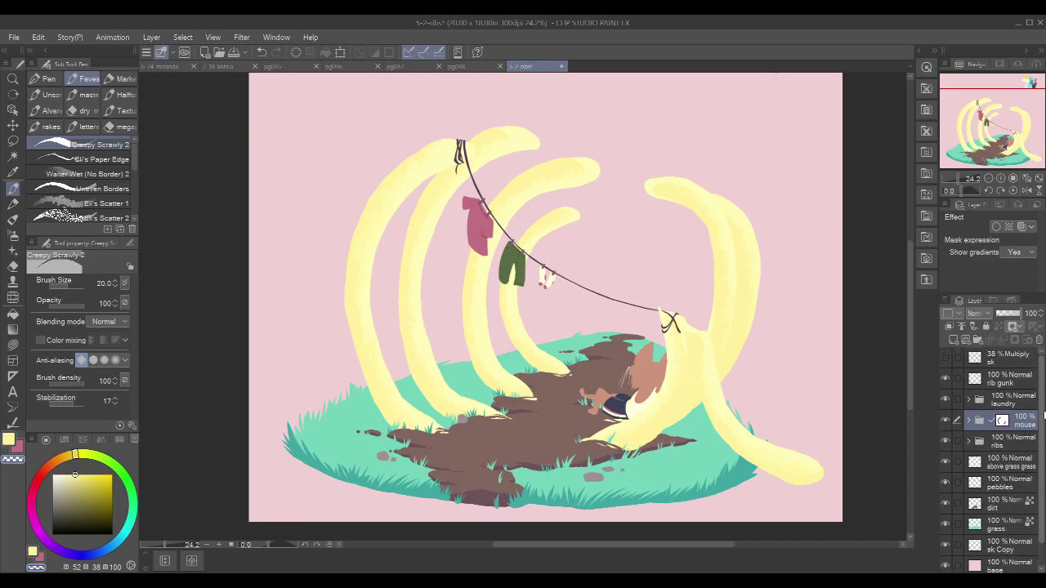
left_click(945, 357)
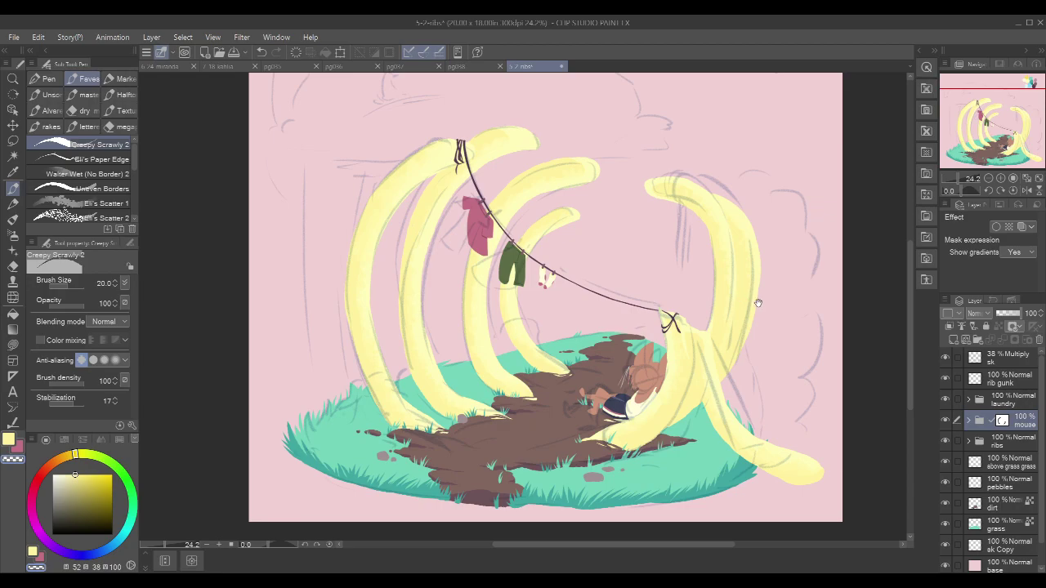
scroll(750, 346, "down", 2)
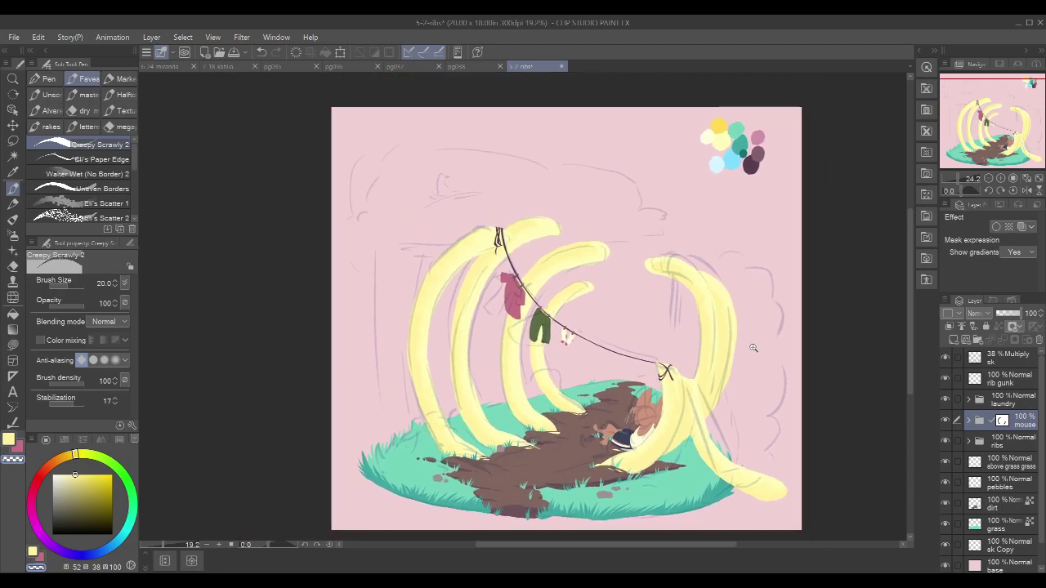
left_click_drag(810, 350, 805, 337)
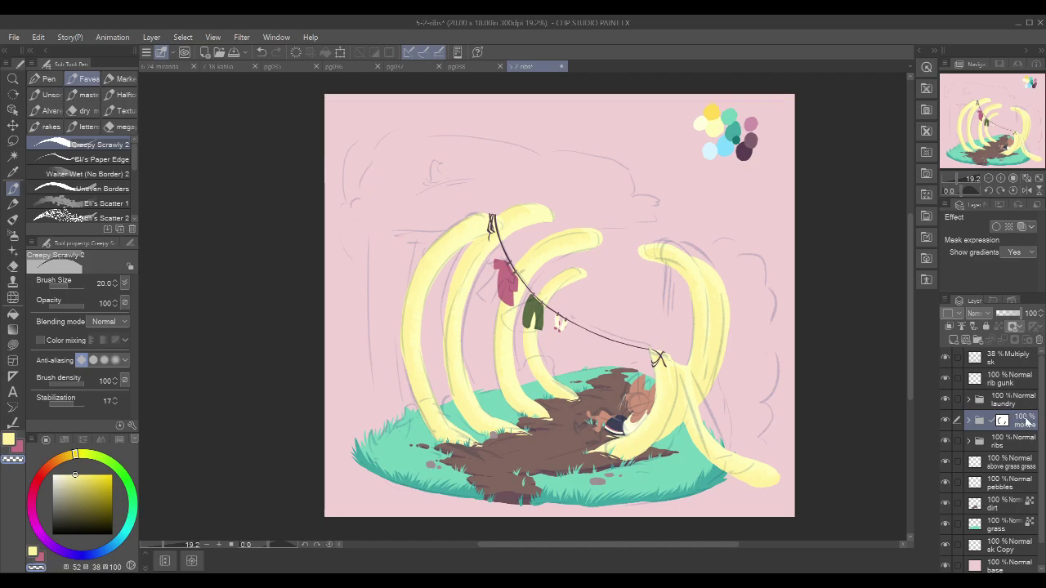
Step: Add a new layer directly above the sk Copy layer and name it trees
scroll(1017, 490, "down", 1)
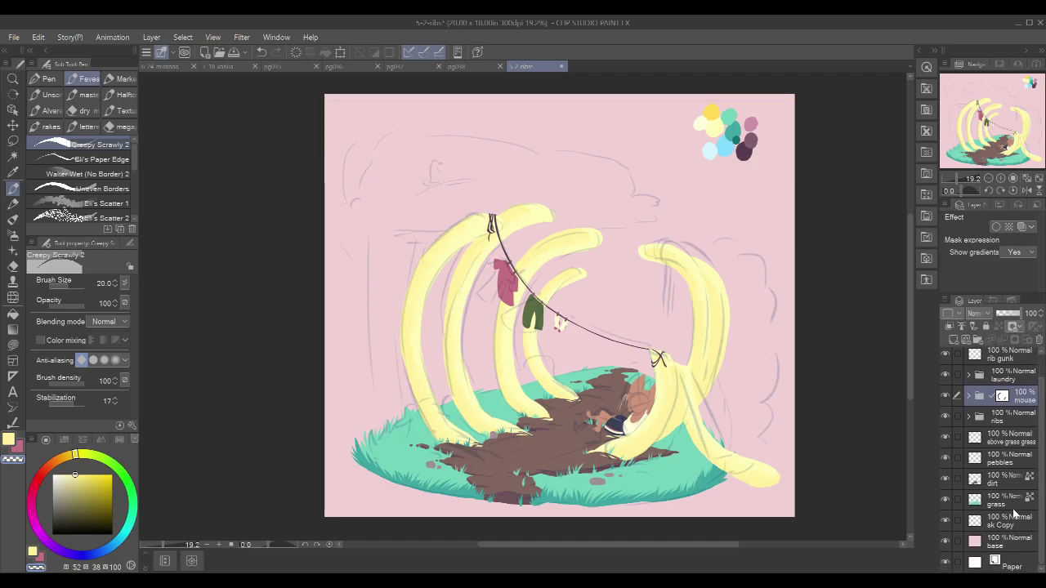
left_click(1013, 517)
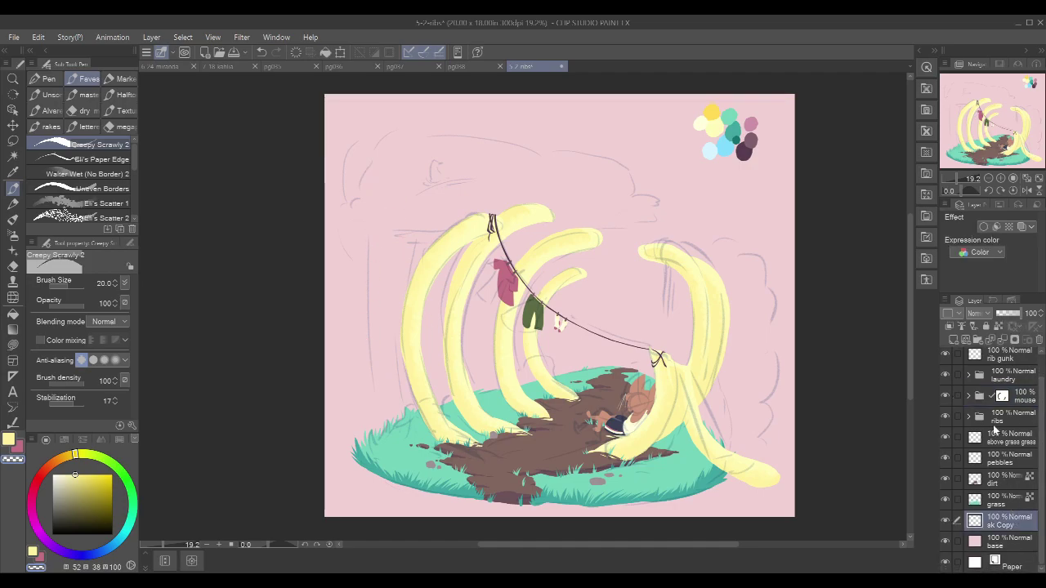
left_click(953, 340)
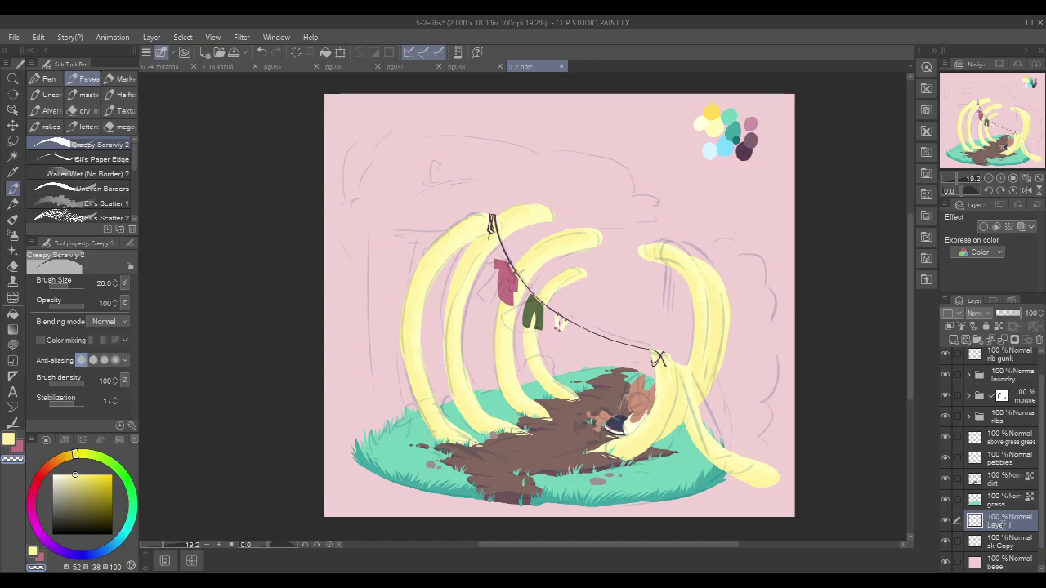
double_click(1002, 521)
type("trees")
key("Return")
Step: Sample the dark purple palette swatch (316, 30, 34) as the sub colour and enlarge the Creepy Scrawly 2 brush to 60
left_click(17, 446)
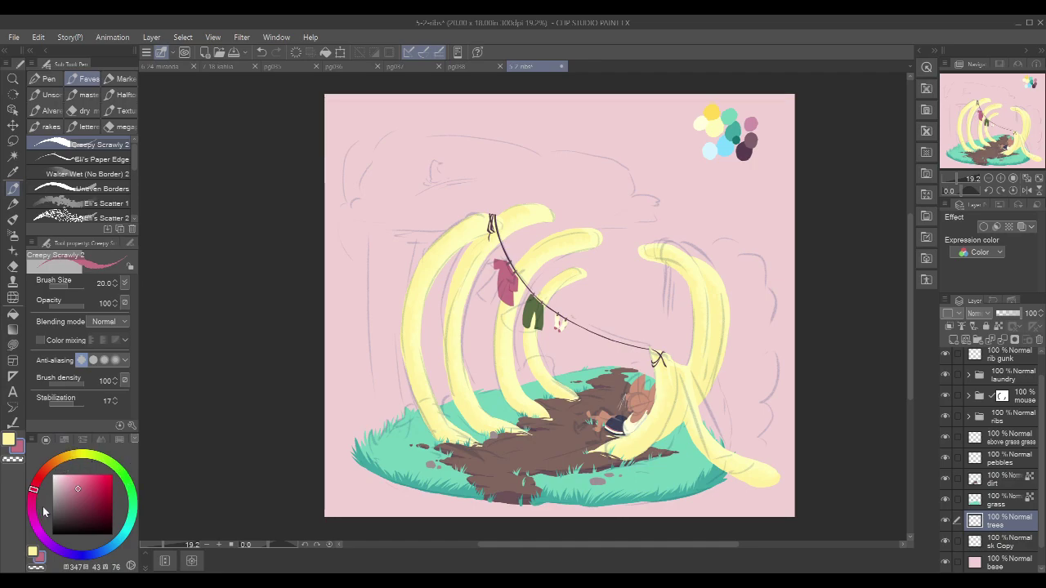
left_click(744, 152, "alt")
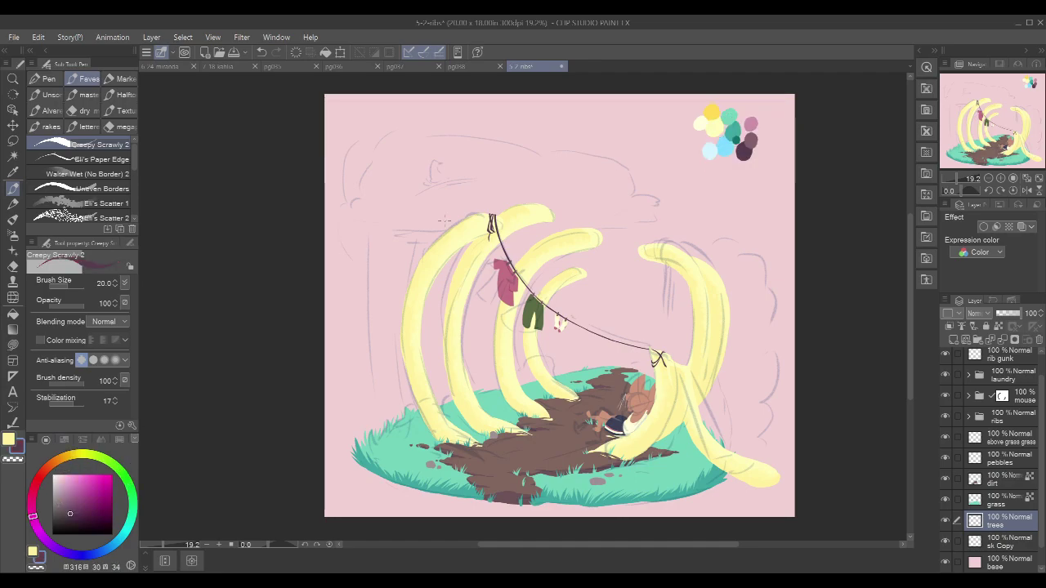
left_click_drag(786, 269, 779, 272)
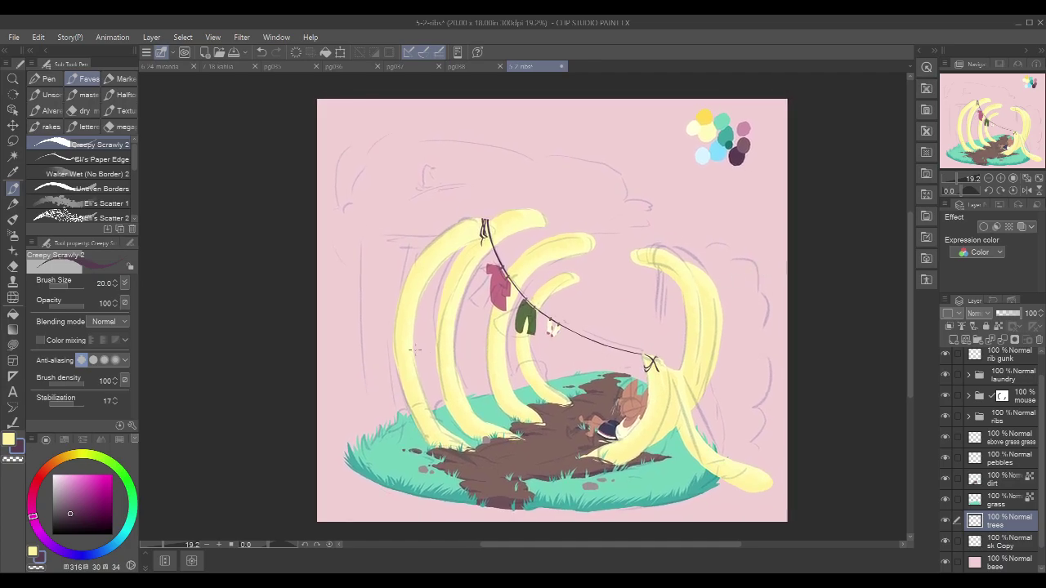
key("bracketright")
key("bracketright")
key("bracketright")
key("bracketright")
Step: Outline a tall, wide tree trunk with a slanted top beside the leftmost rib and fill it with dark purple
left_click_drag(362, 249, 357, 423)
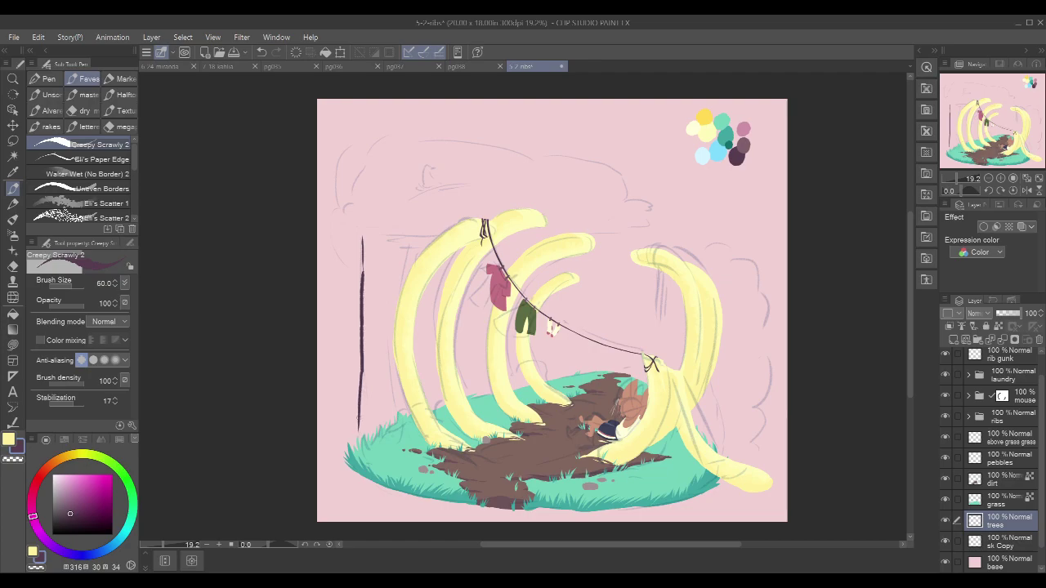
key("ctrl+z")
left_click_drag(362, 229, 361, 439)
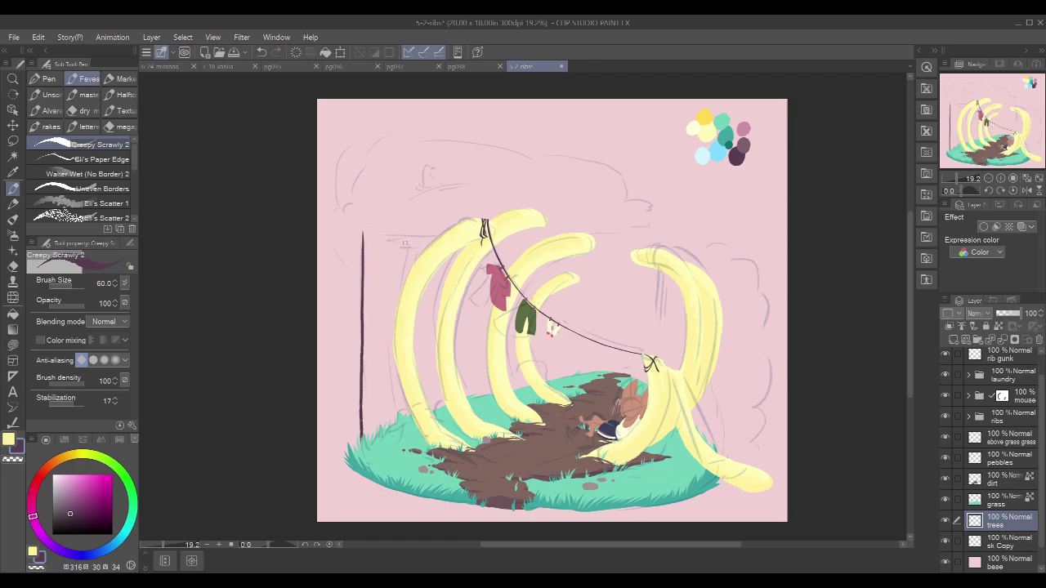
left_click_drag(402, 190, 402, 302)
mouse_move(402, 198)
left_mouse_down()
mouse_move(380, 196)
mouse_move(364, 233)
left_mouse_up()
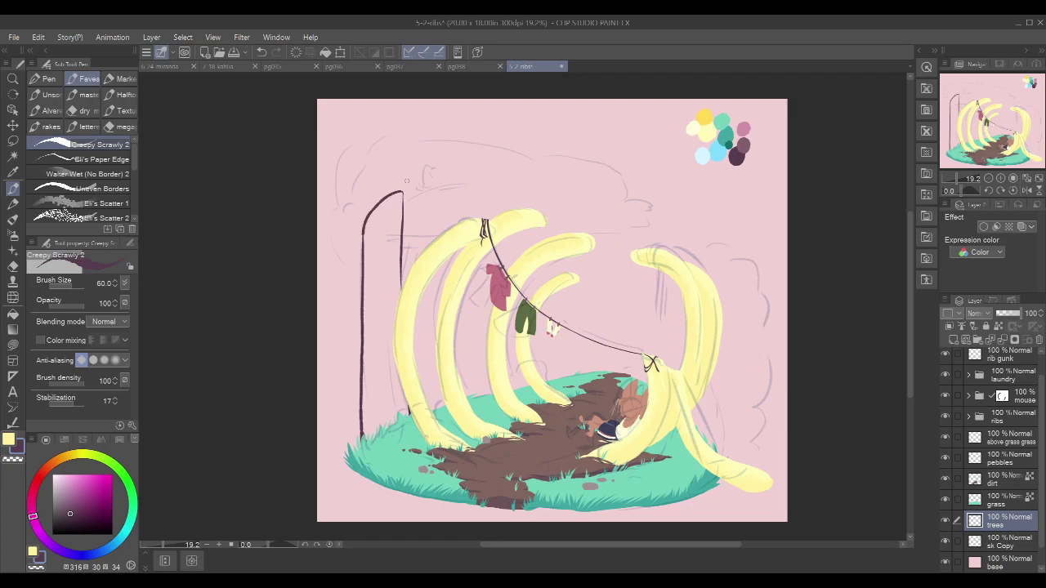
key("g")
key("g")
left_click(385, 237)
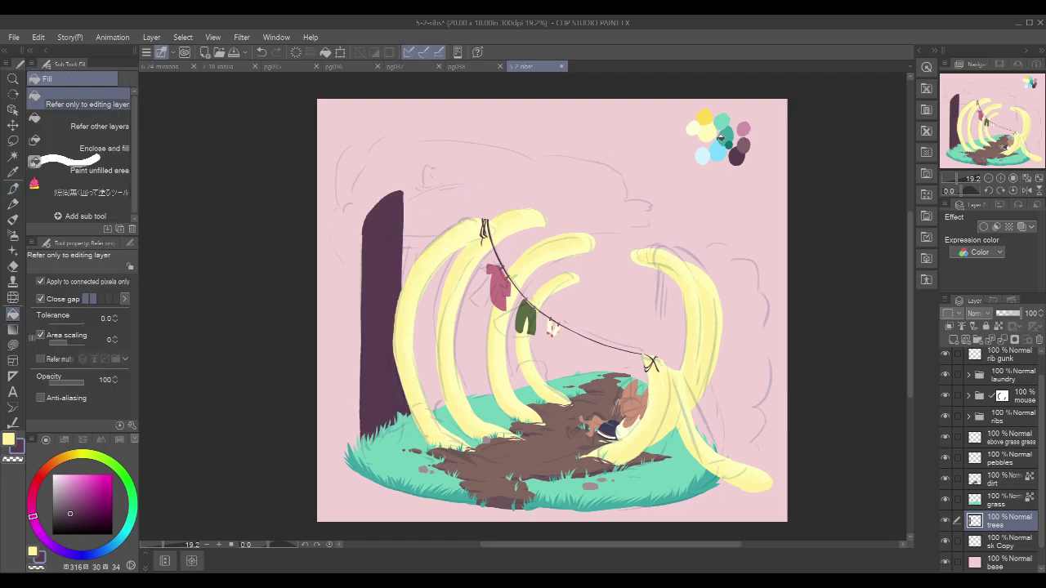
Step: Outline a taller pointed tree trunk behind the two leftmost ribs and fill it with dark purple
key("p")
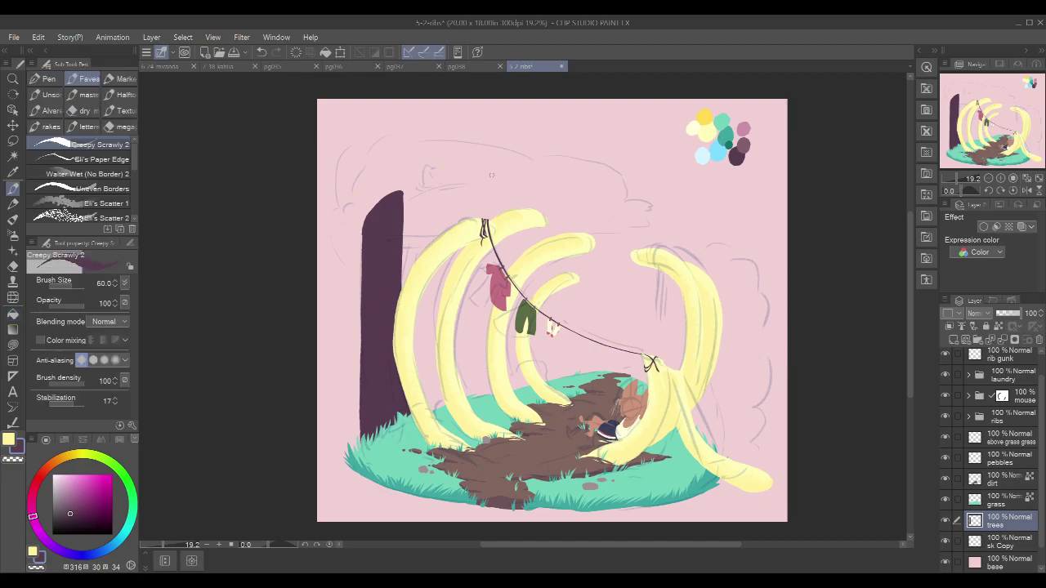
left_click_drag(689, 166, 674, 179)
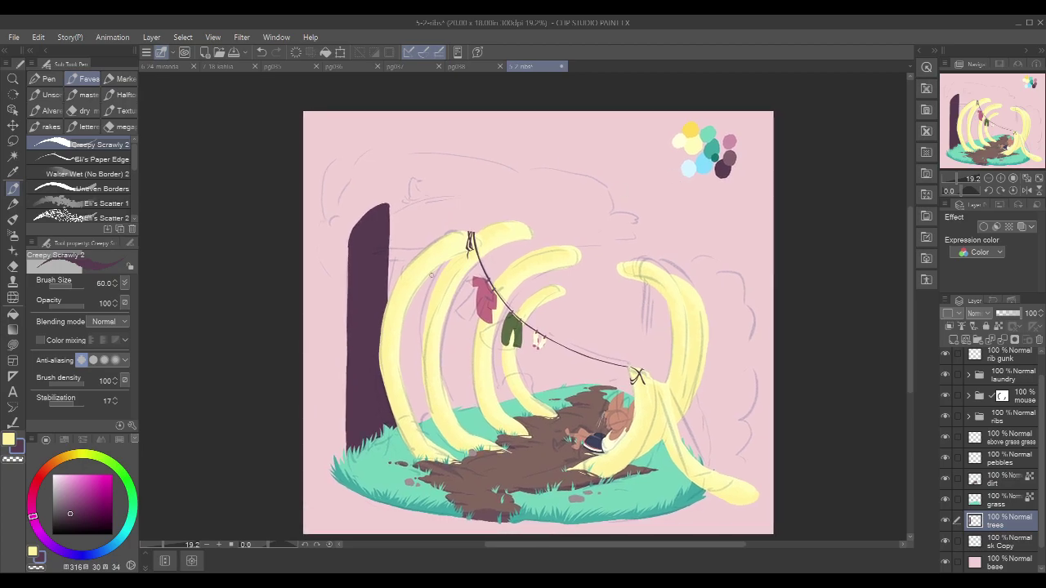
left_click_drag(423, 213, 427, 344)
left_click_drag(428, 401, 432, 423)
mouse_move(443, 166)
left_mouse_down()
mouse_move(440, 265)
mouse_move(461, 415)
left_mouse_up()
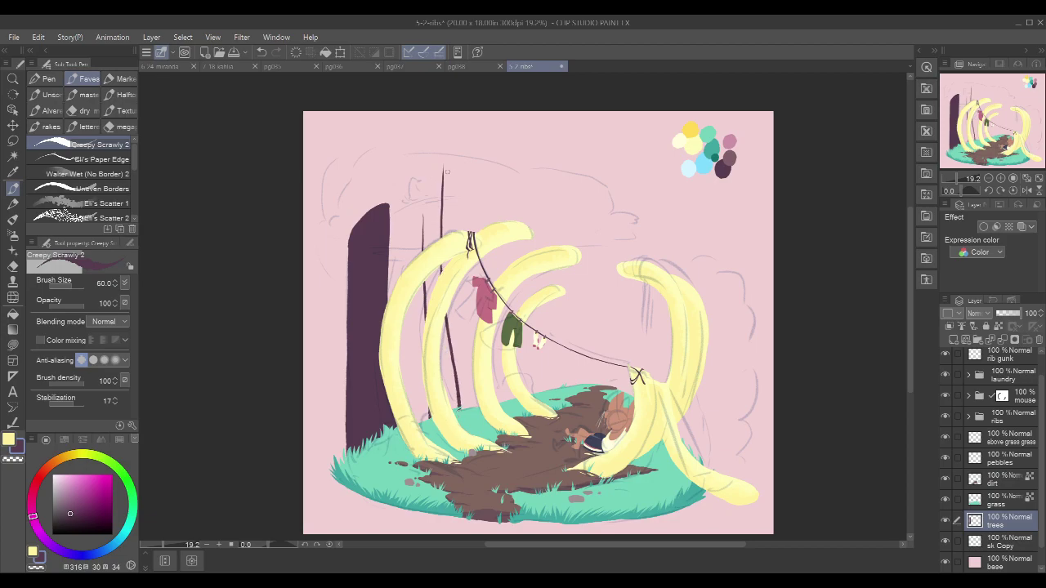
left_click_drag(443, 163, 422, 226)
key("g")
left_click(435, 228)
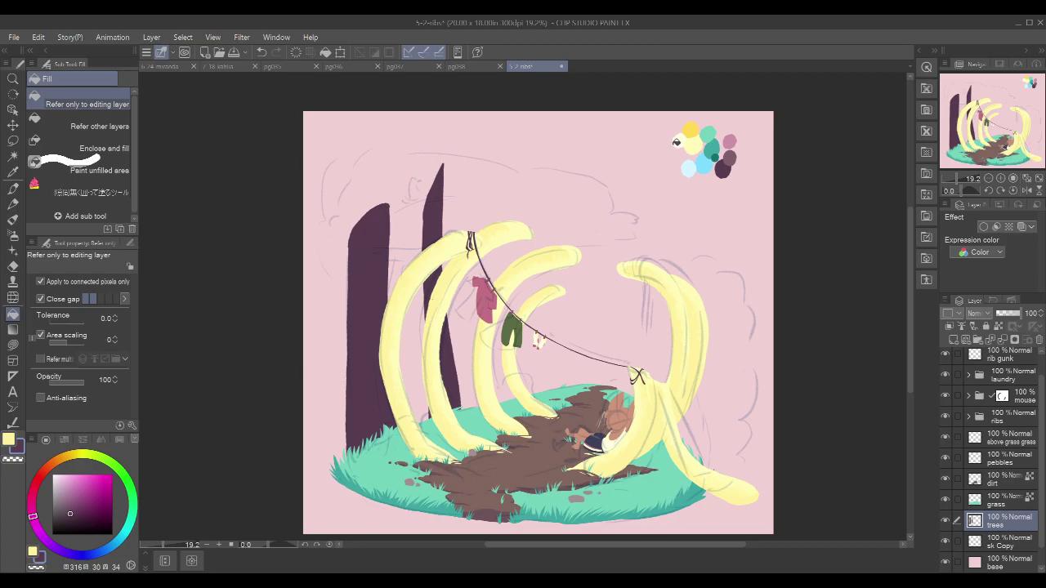
Step: Outline a shorter, narrow trunk behind the third rib and the hanging laundry, and fill it with dark purple
key("p")
left_click_drag(556, 318, 546, 314)
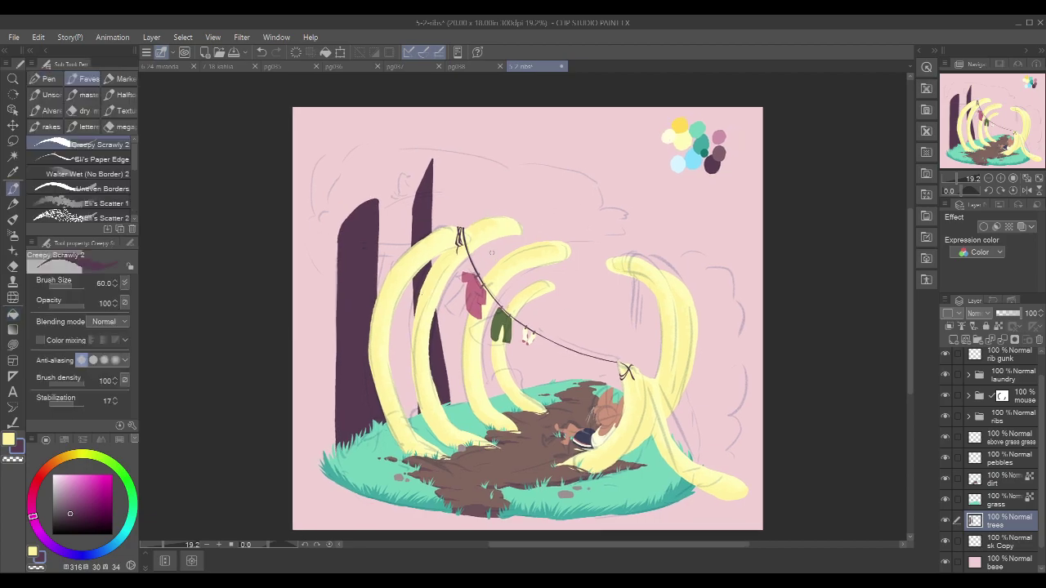
left_click_drag(491, 250, 491, 271)
mouse_move(490, 396)
left_mouse_down()
mouse_move(502, 258)
mouse_move(493, 249)
left_mouse_up()
key("g")
left_click(498, 263)
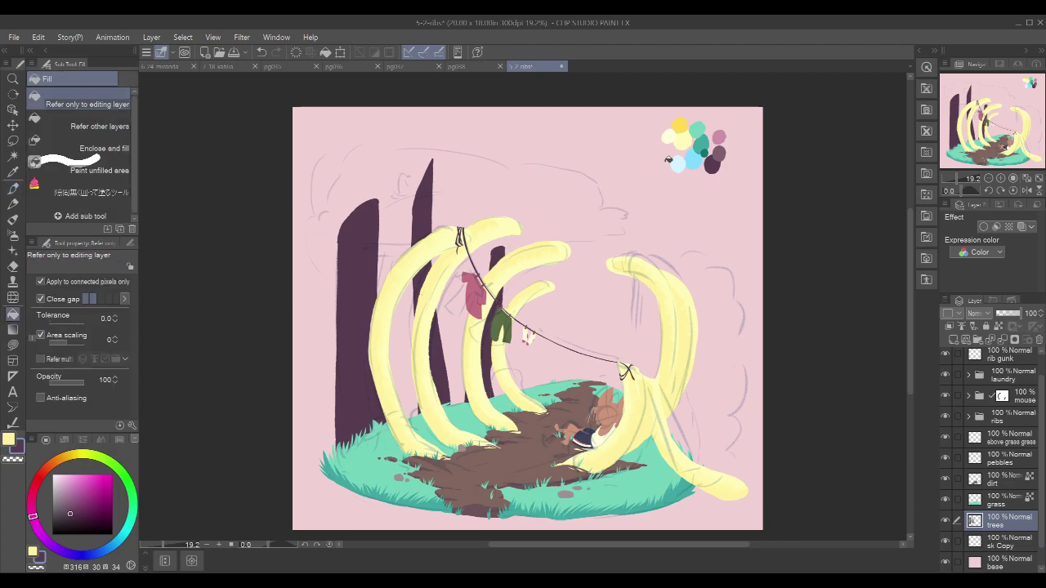
Step: Sample the mauve palette swatch (337, 26, 51) as the sub colour and add a new layer beneath the trees layer
key("p")
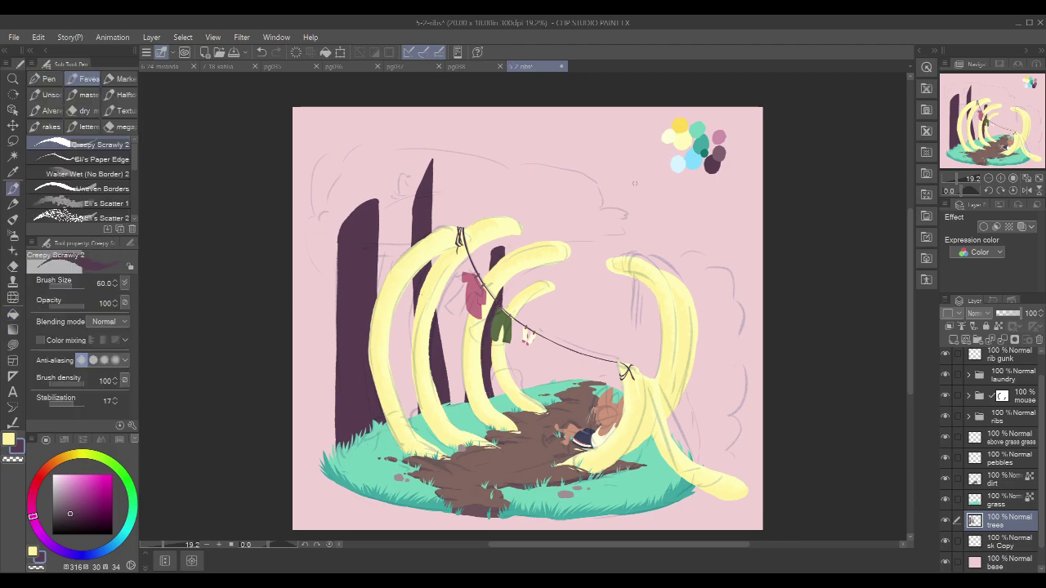
left_click(722, 154, "alt")
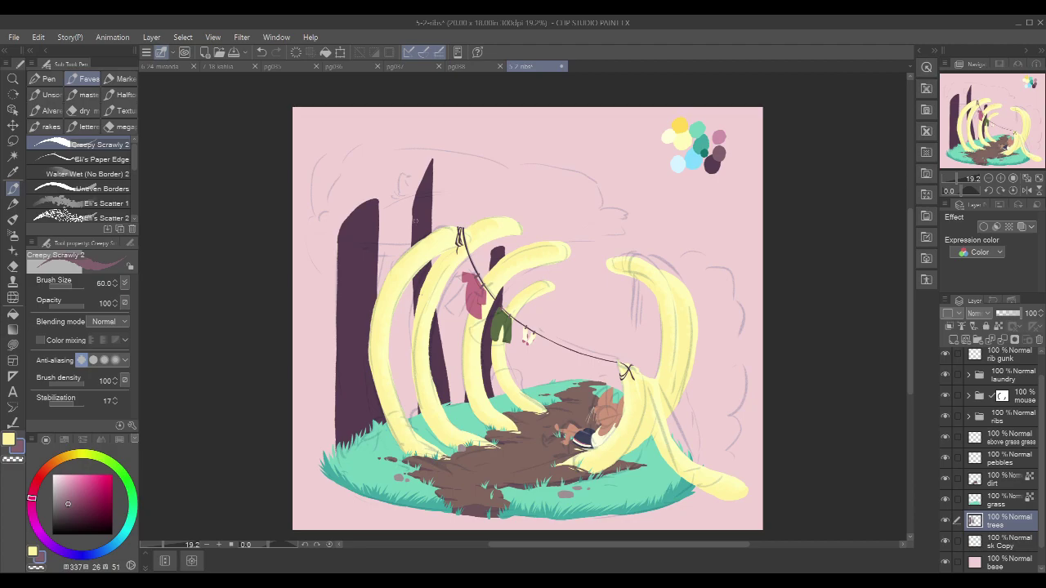
left_click(953, 340)
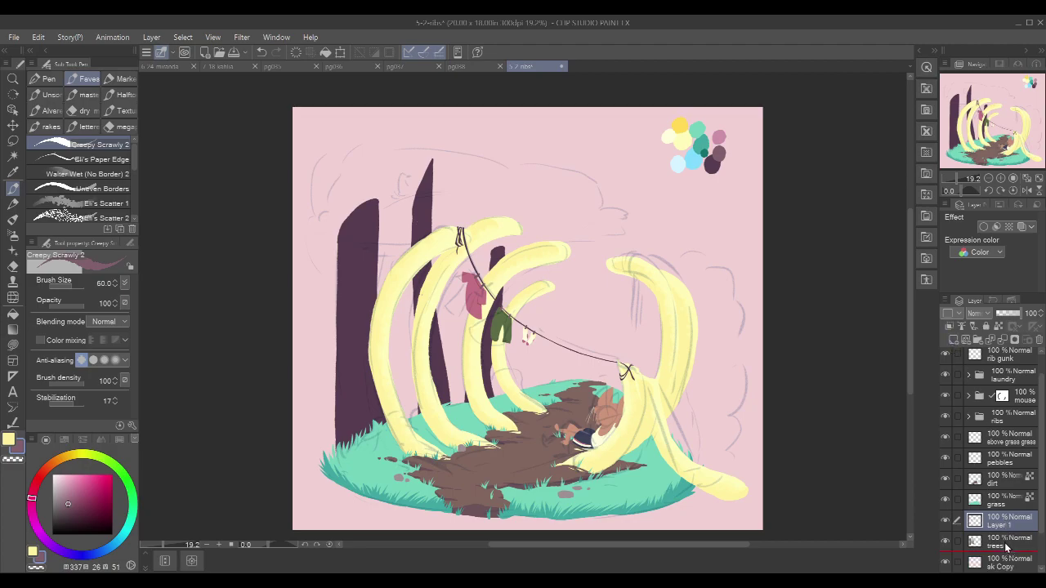
left_click_drag(1005, 546, 1005, 547)
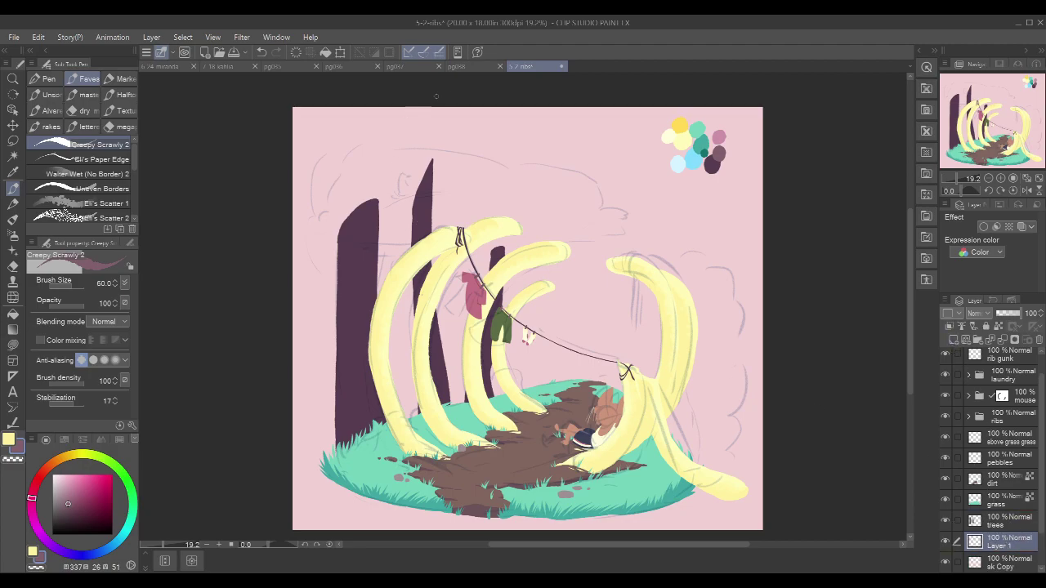
Step: Outline a tall, slanted-top trunk behind the second and third ribs on the new layer and fill it with mauve
left_click_drag(544, 216, 539, 209)
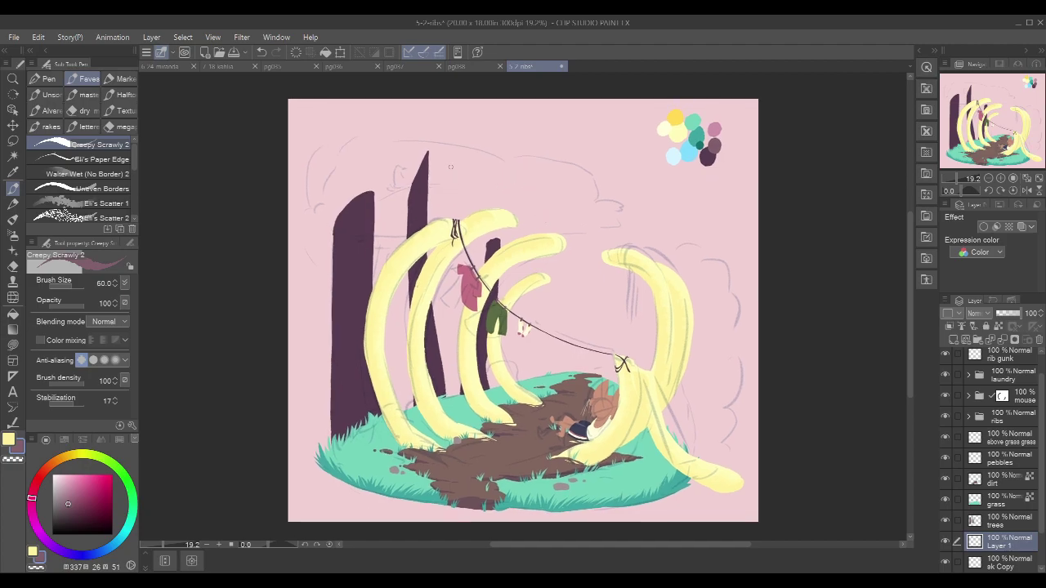
left_click_drag(450, 164, 447, 220)
left_click_drag(447, 273, 440, 392)
left_click_drag(453, 165, 452, 299)
key("ctrl+z")
mouse_move(450, 170)
left_mouse_down()
mouse_move(454, 160)
mouse_move(466, 180)
mouse_move(454, 301)
left_mouse_up()
key("ctrl+z")
mouse_move(452, 172)
left_mouse_down()
mouse_move(468, 181)
mouse_move(466, 266)
left_mouse_up()
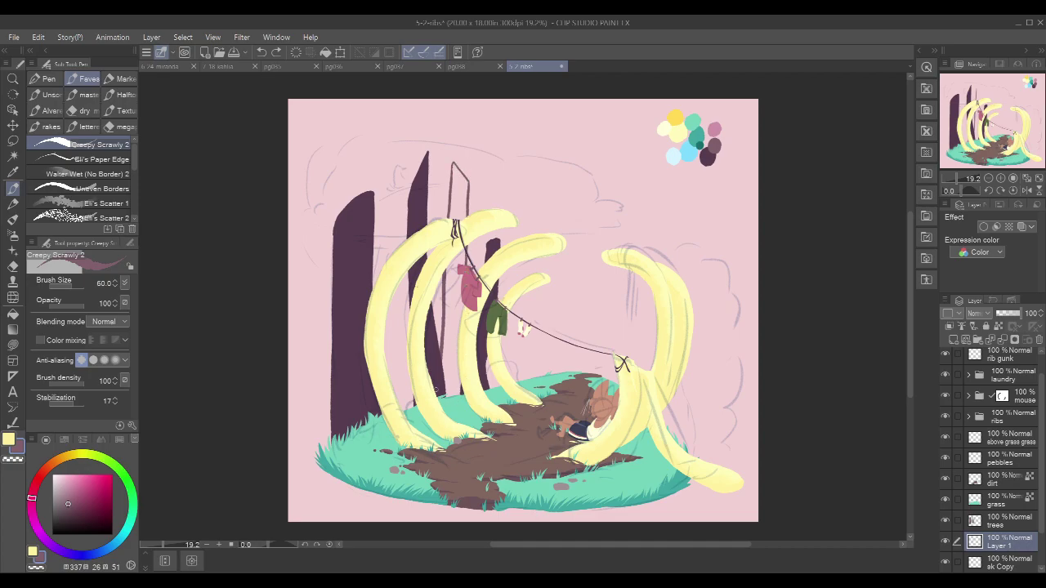
key("g")
left_click(470, 176)
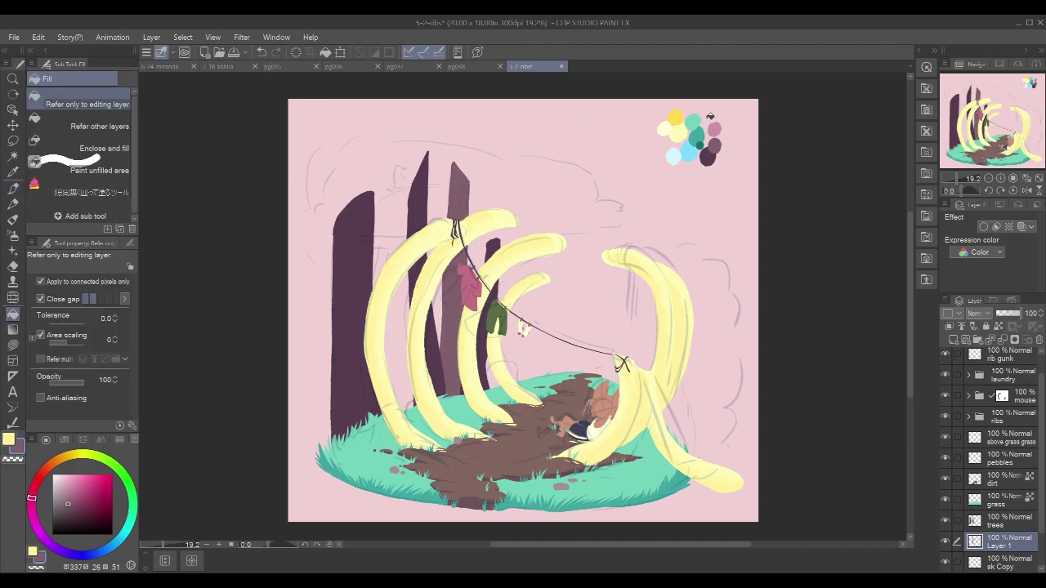
Step: Outline a thin, shorter trunk between the two large dark trunks, behind the first rib, and fill it with mauve
key("p")
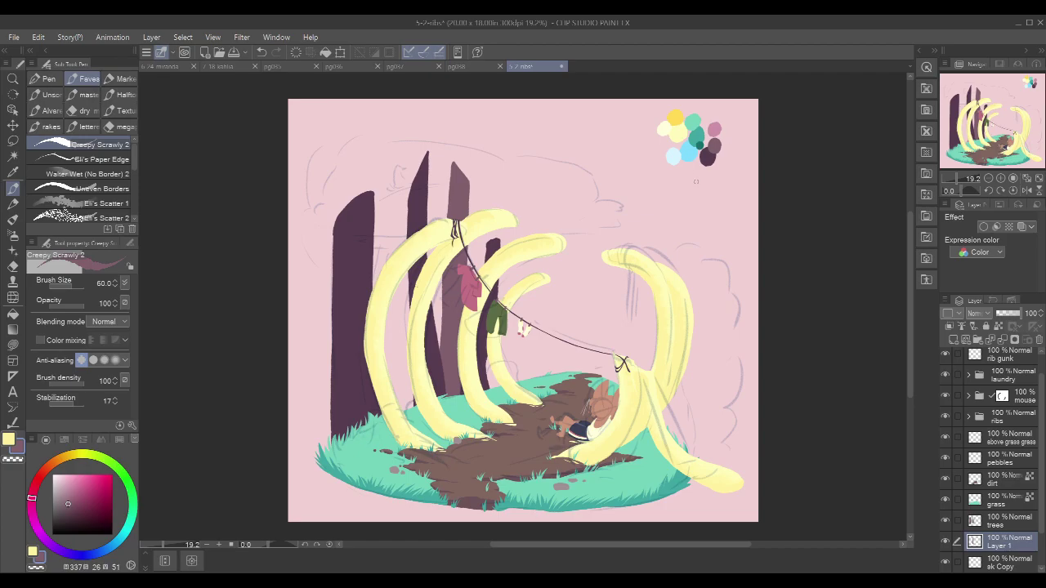
left_click_drag(696, 217, 691, 213)
left_click_drag(480, 212, 485, 212)
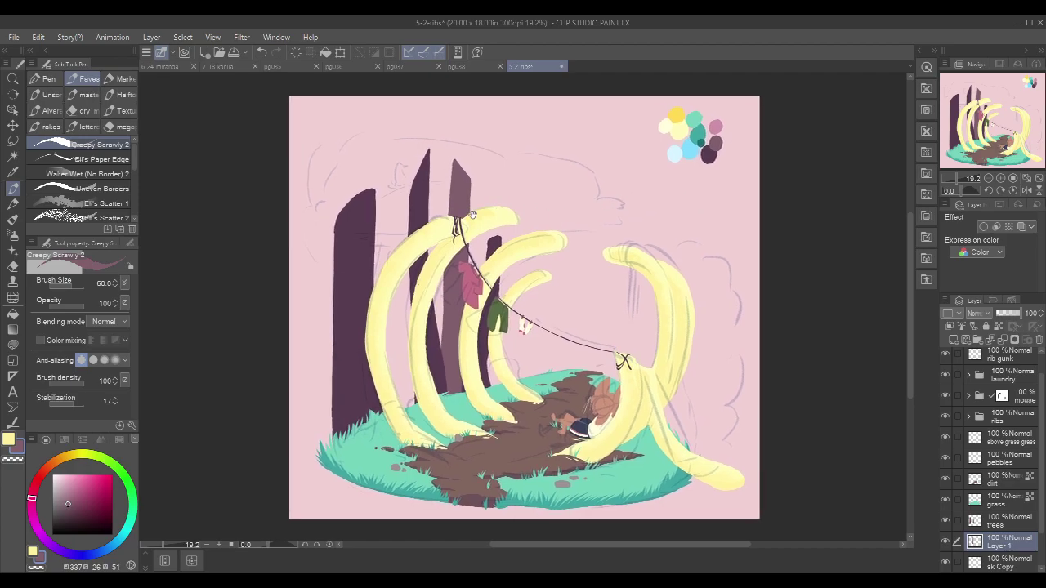
left_click_drag(389, 232, 389, 252)
left_click_drag(388, 303, 390, 384)
mouse_move(389, 234)
left_mouse_down()
mouse_move(399, 245)
mouse_move(404, 409)
left_mouse_up()
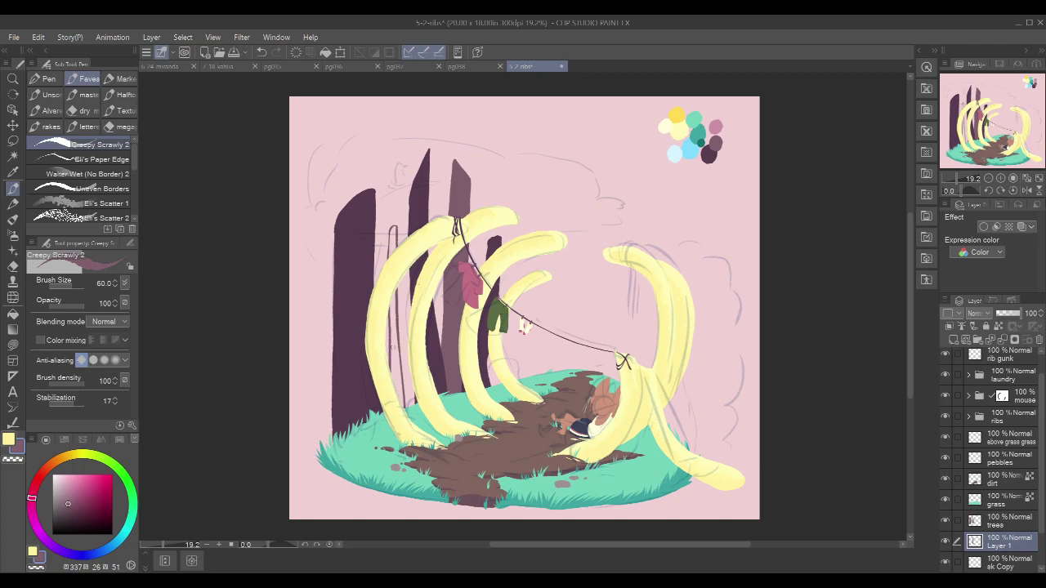
key("g")
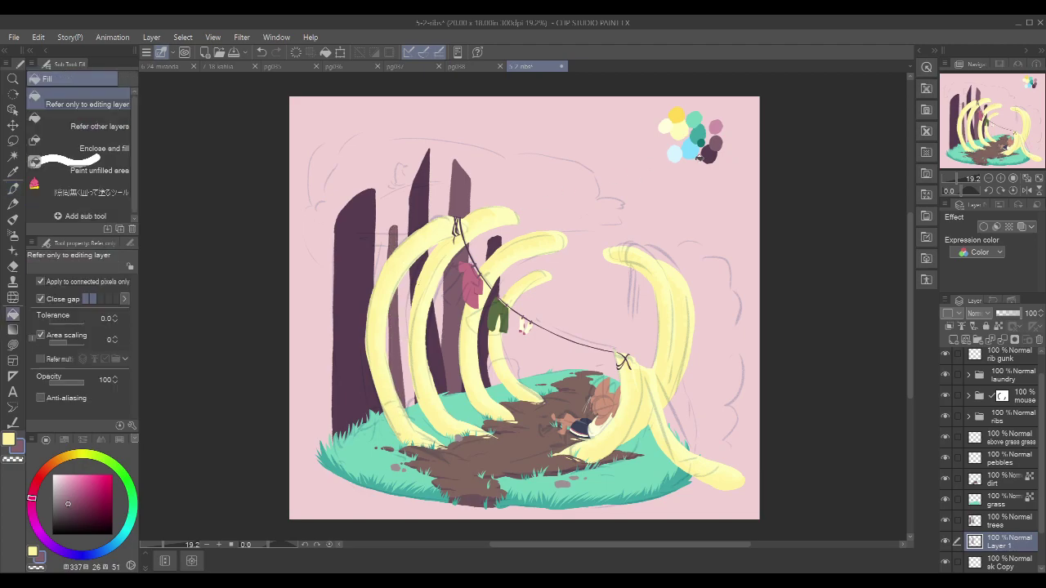
Step: Trim the right edge of the widest dark trunk with transparent strokes on the trees layer
key("p")
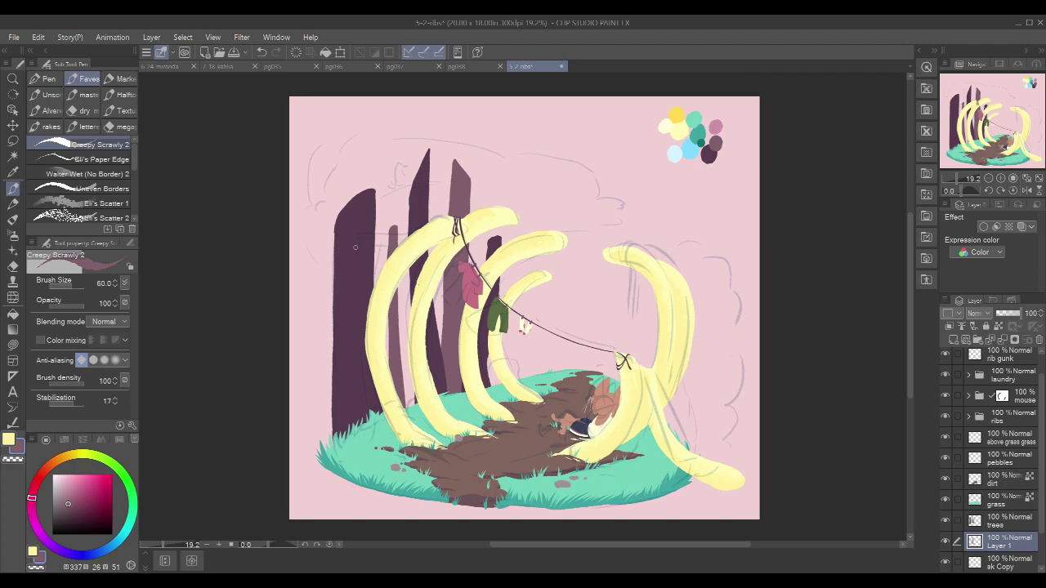
scroll(392, 242, "up", 2)
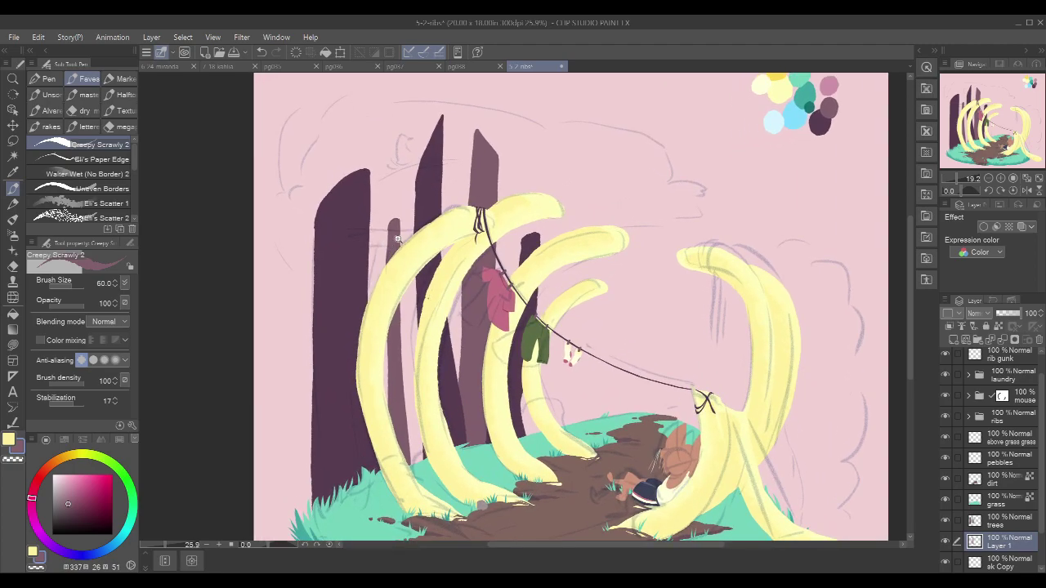
left_click(347, 257, "alt")
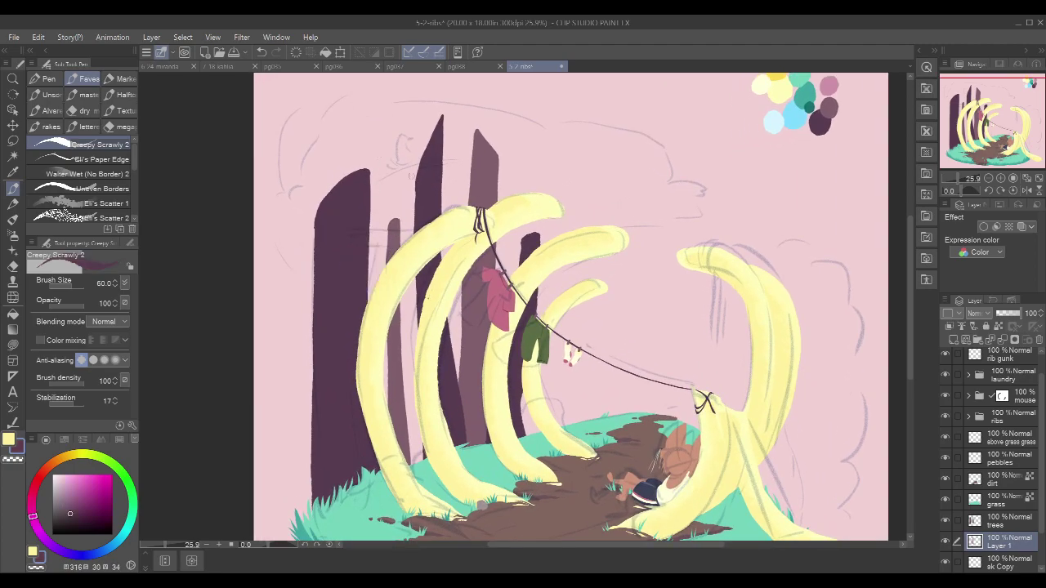
left_click(395, 233, "alt")
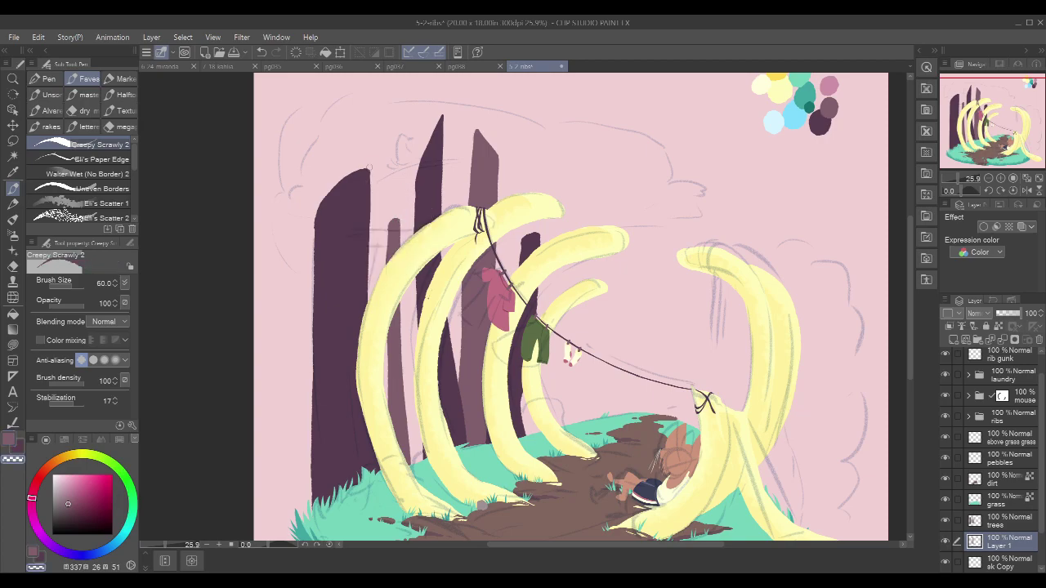
key("alt+bracketright")
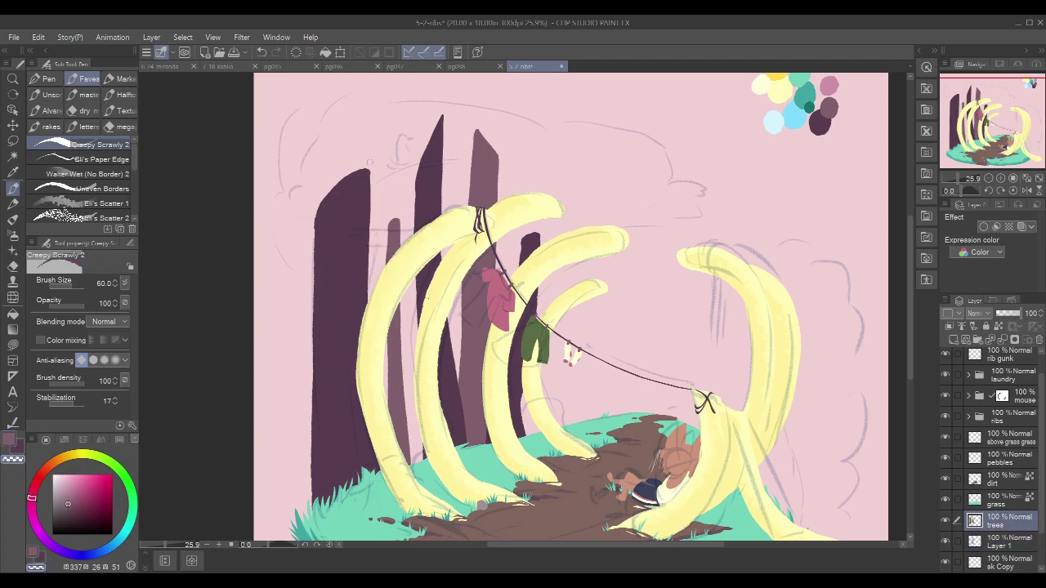
left_click_drag(369, 169, 367, 242)
key("ctrl+z")
left_click_drag(369, 171, 365, 247)
left_click_drag(368, 199, 361, 325)
left_click_drag(369, 226, 366, 306)
left_click_drag(363, 263, 362, 366)
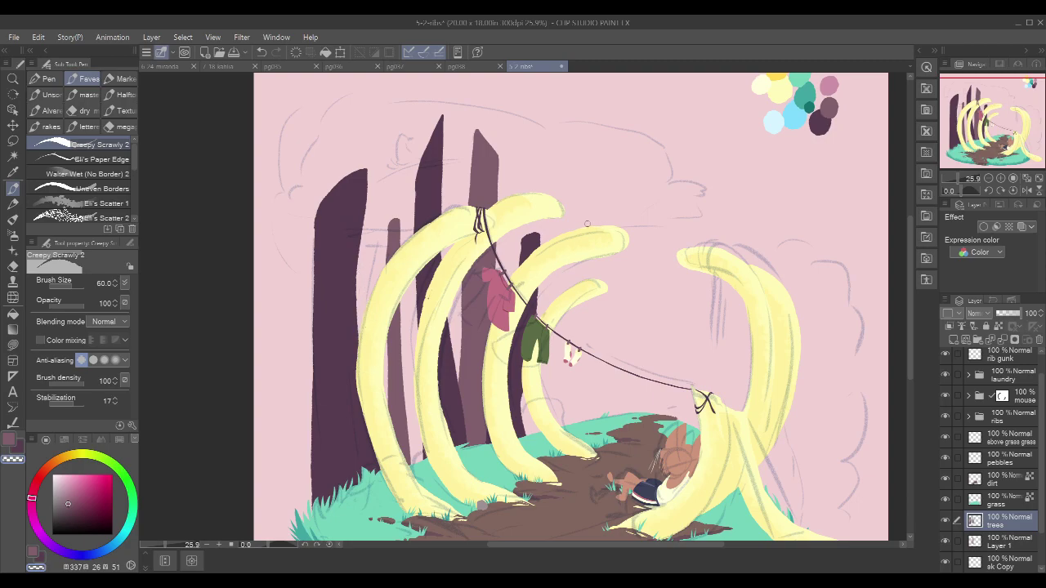
Step: Sample the trunk's dark purple and paint a long, tapering branch up the outer left side of the widest trunk
scroll(576, 327, "down", 3)
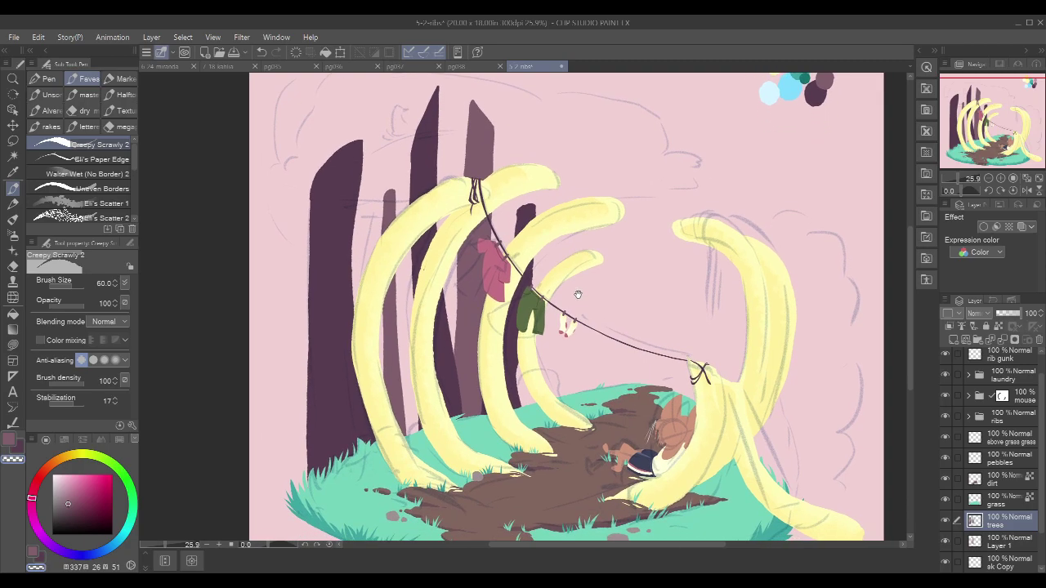
left_click(309, 231, "alt")
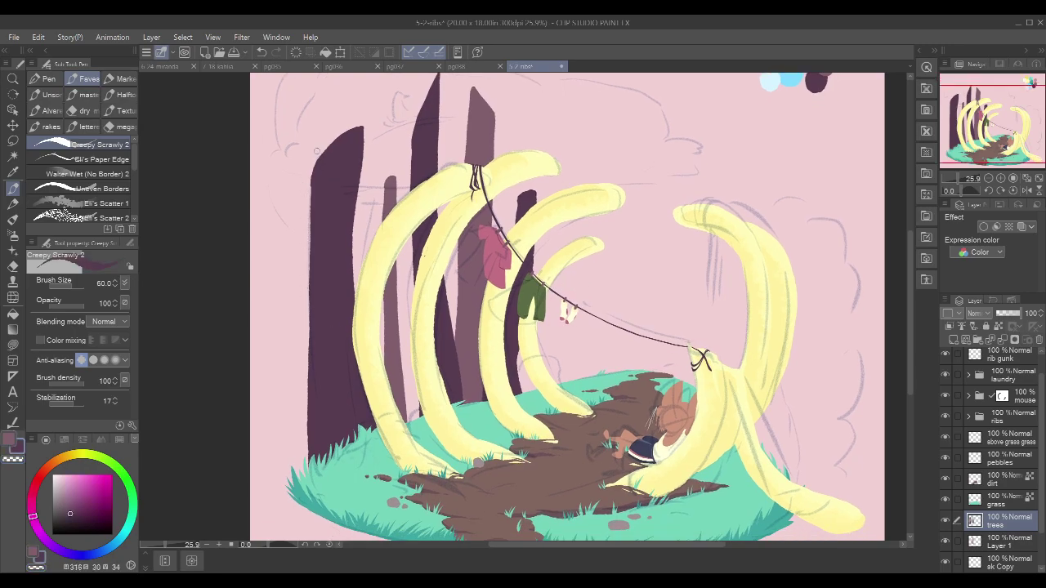
left_click_drag(288, 140, 309, 311)
left_click_drag(287, 135, 305, 208)
left_click_drag(287, 137, 310, 228)
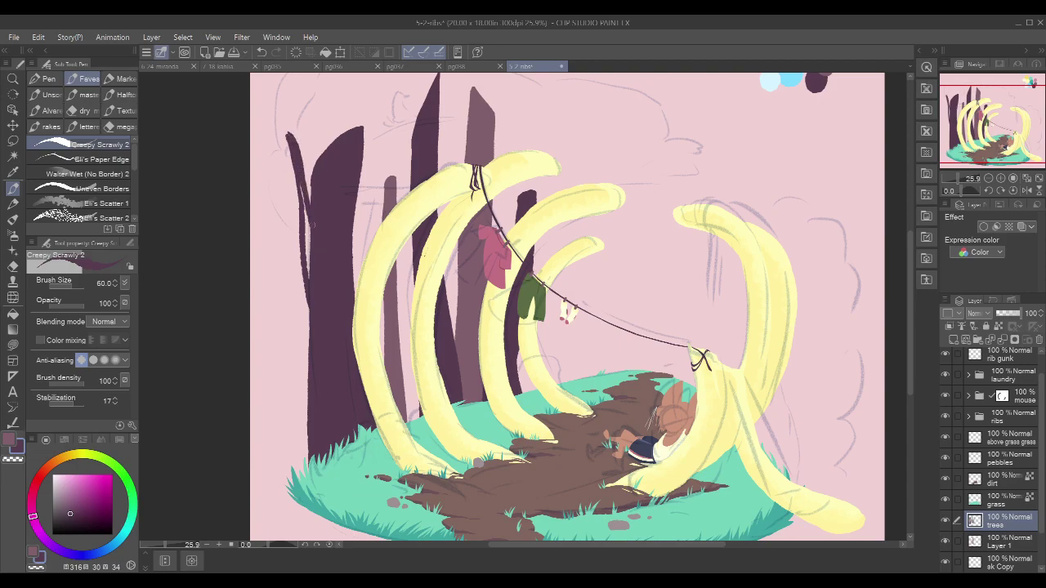
left_click_drag(302, 181, 309, 261)
left_click_drag(305, 221, 307, 248)
Step: Paint a bent, tapering dark purple branch rising from the upper right side of the widest trunk
left_click_drag(447, 112, 451, 189)
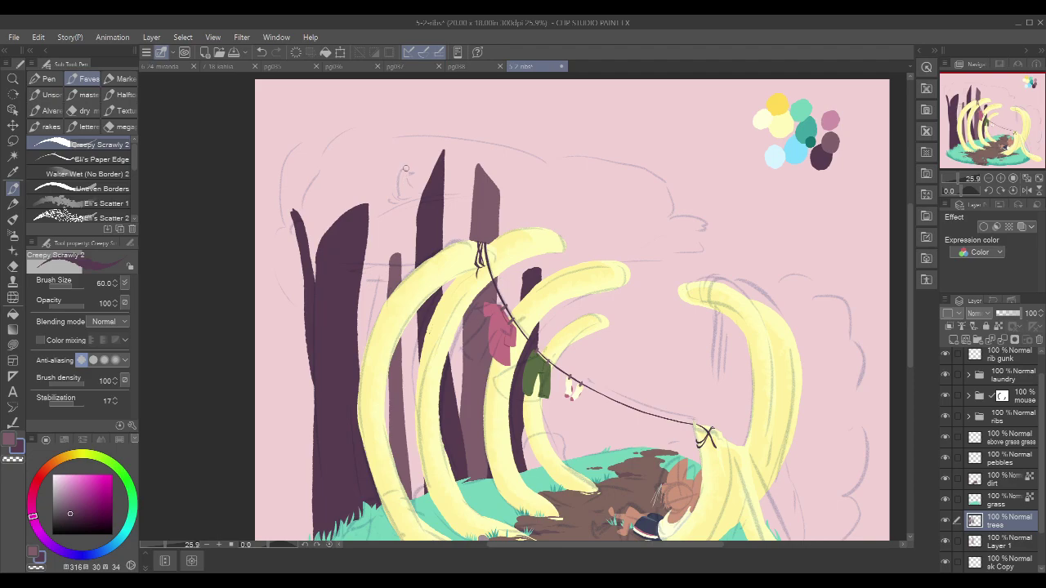
mouse_move(407, 164)
left_mouse_down()
mouse_move(394, 211)
mouse_move(370, 235)
left_mouse_up()
mouse_move(405, 173)
left_mouse_down()
mouse_move(396, 214)
mouse_move(351, 266)
mouse_move(396, 214)
mouse_move(367, 252)
left_mouse_up()
left_click_drag(419, 243, 428, 191)
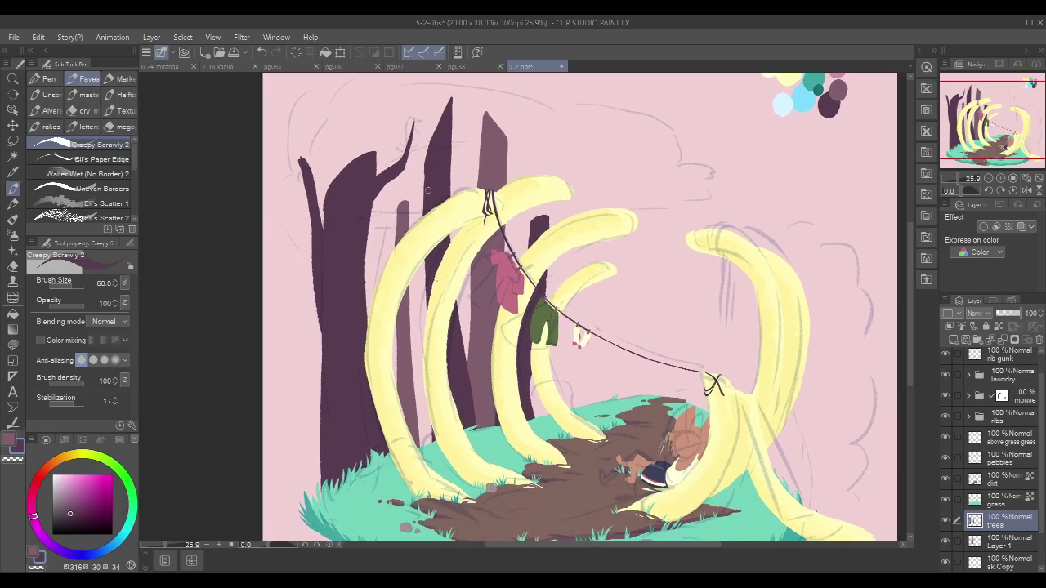
left_click_drag(569, 166, 531, 220)
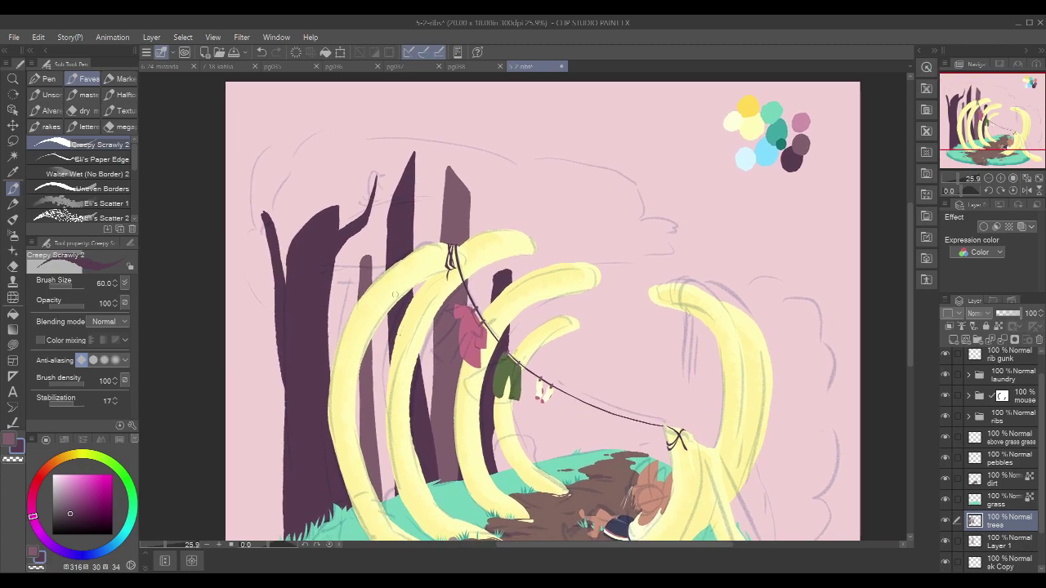
Step: Paint a thin dark purple branch reaching left from the second tall trunk across the thin mauve trunk
left_click_drag(468, 258, 455, 247)
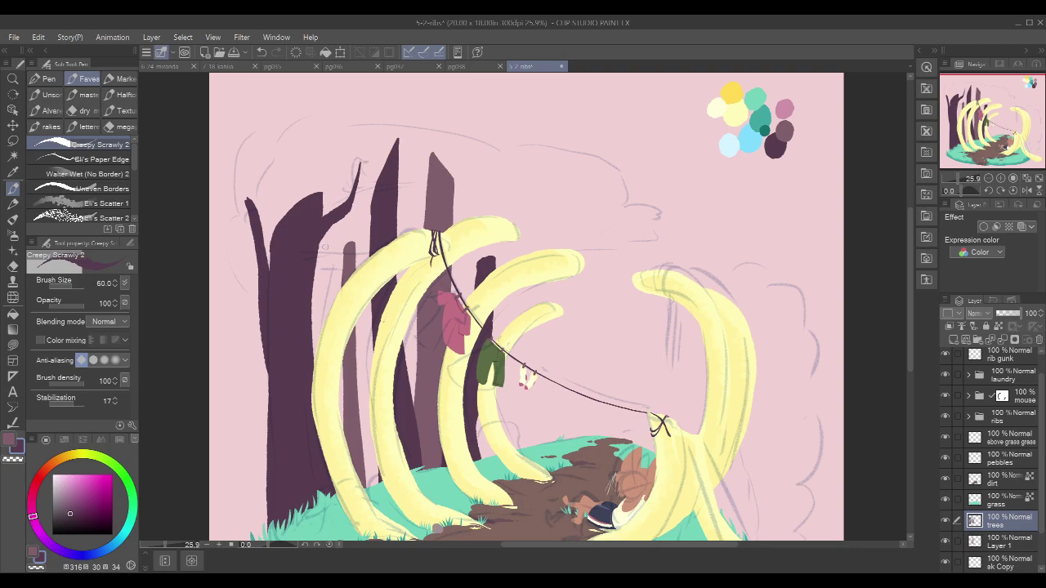
mouse_move(331, 242)
left_mouse_down()
mouse_move(319, 245)
mouse_move(381, 318)
left_mouse_up()
left_click_drag(325, 247, 352, 277)
left_click_drag(325, 232, 340, 259)
key("ctrl+z")
Step: Add thin dark purple twigs to the left and right branches of the widest trunk so their tips fork
left_click_drag(233, 181, 253, 258)
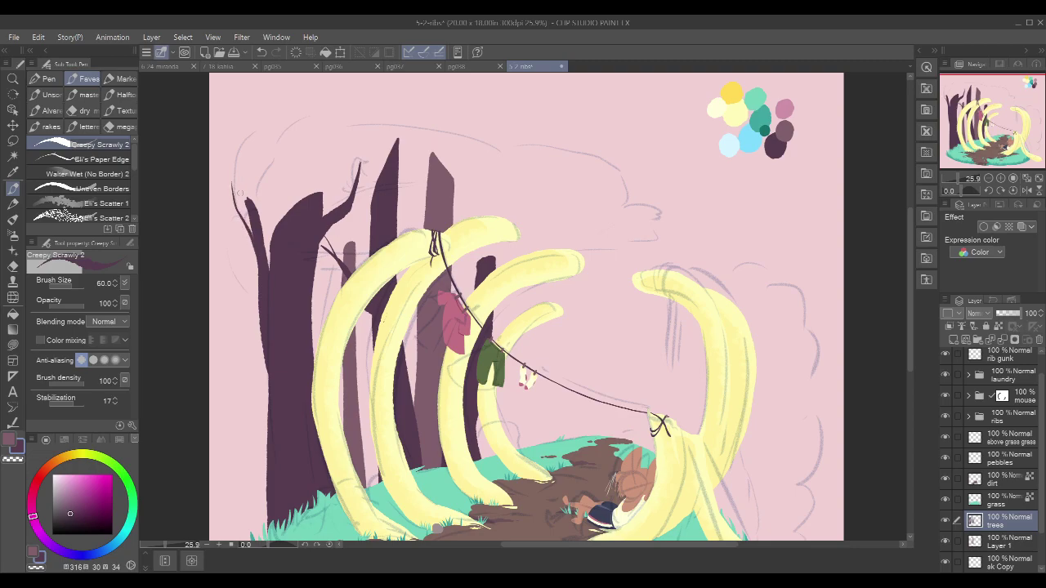
left_click_drag(232, 184, 252, 250)
key("ctrl+z")
left_click_drag(246, 229, 256, 267)
key("ctrl+z")
left_click_drag(231, 184, 255, 260)
key("ctrl+z")
left_click_drag(352, 153, 363, 174)
left_click_drag(256, 170, 277, 262)
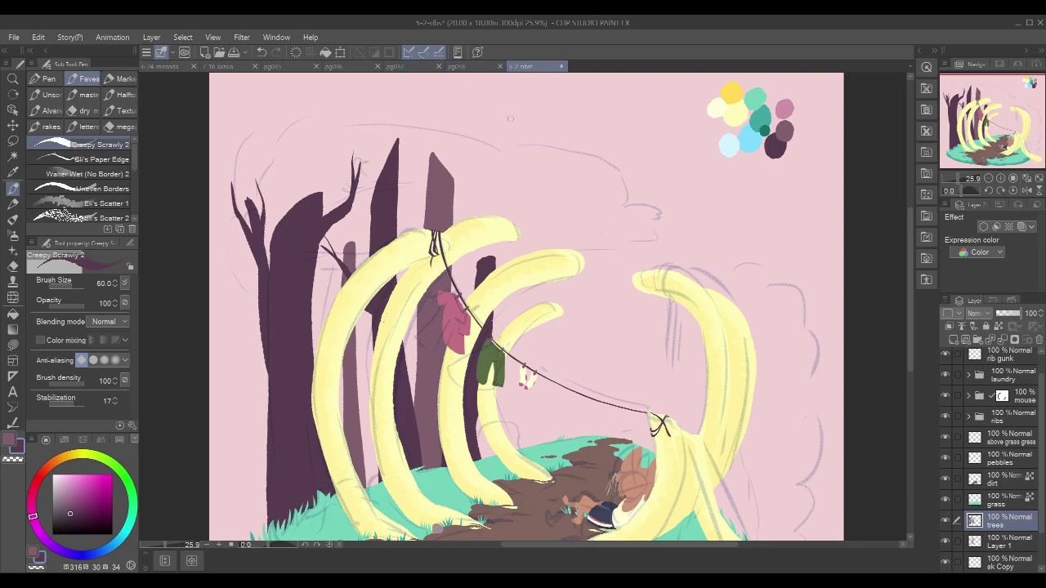
Step: Paint a curved dark purple branch with a long, thin tip on the right side of the second tall trunk
left_click_drag(521, 178, 484, 195)
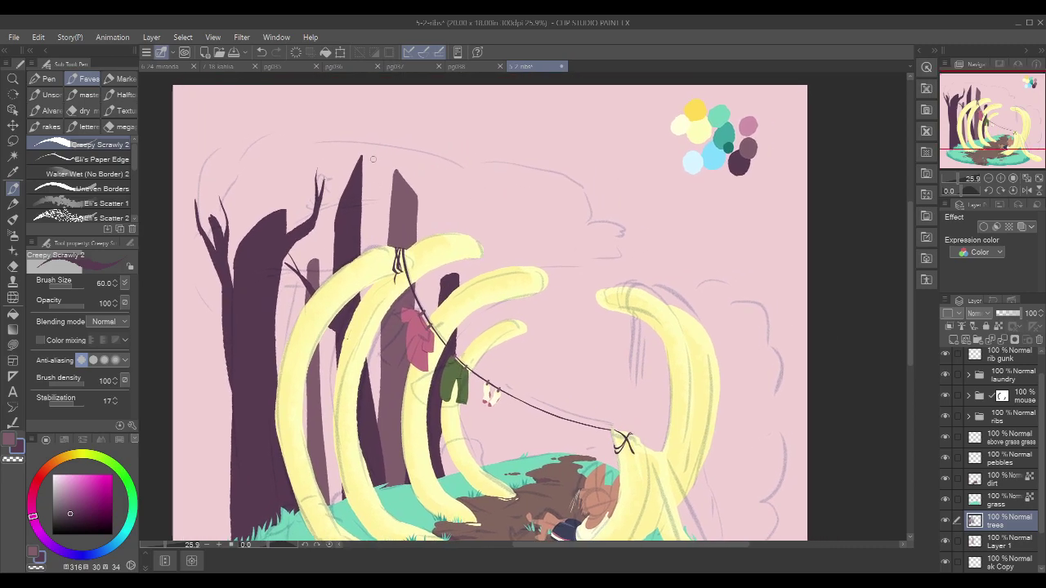
left_click_drag(382, 141, 362, 214)
left_click_drag(381, 154, 351, 251)
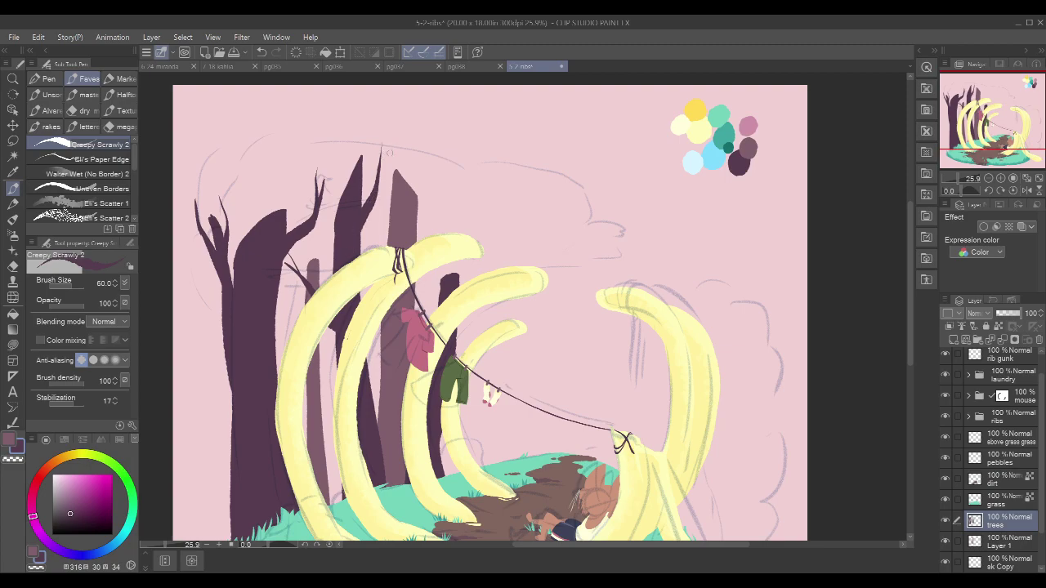
left_click_drag(374, 130, 376, 178)
key("ctrl+z")
left_click_drag(390, 133, 378, 166)
Step: Rename the layer with the mauve trunks as trees 2
left_click(1009, 547)
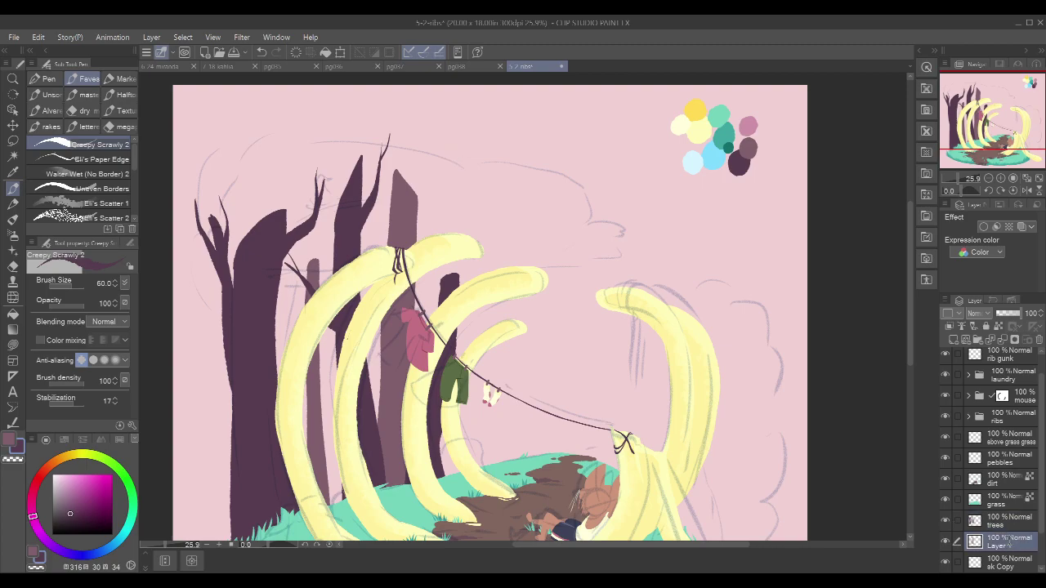
type("trees 2")
key("Return")
Step: Paint thin mauve branches on both sides of the thin background trunk on the trees 2 layer
key("x")
left_click_drag(346, 265, 352, 248)
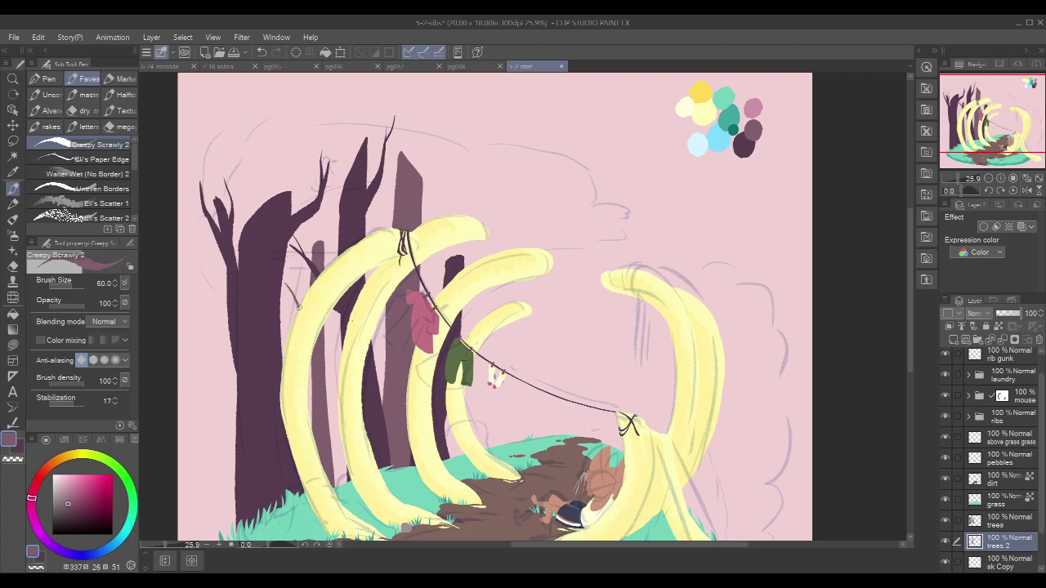
left_click_drag(281, 283, 298, 315)
left_click_drag(289, 280, 299, 310)
left_click_drag(342, 335, 326, 385)
left_click_drag(681, 250, 637, 262)
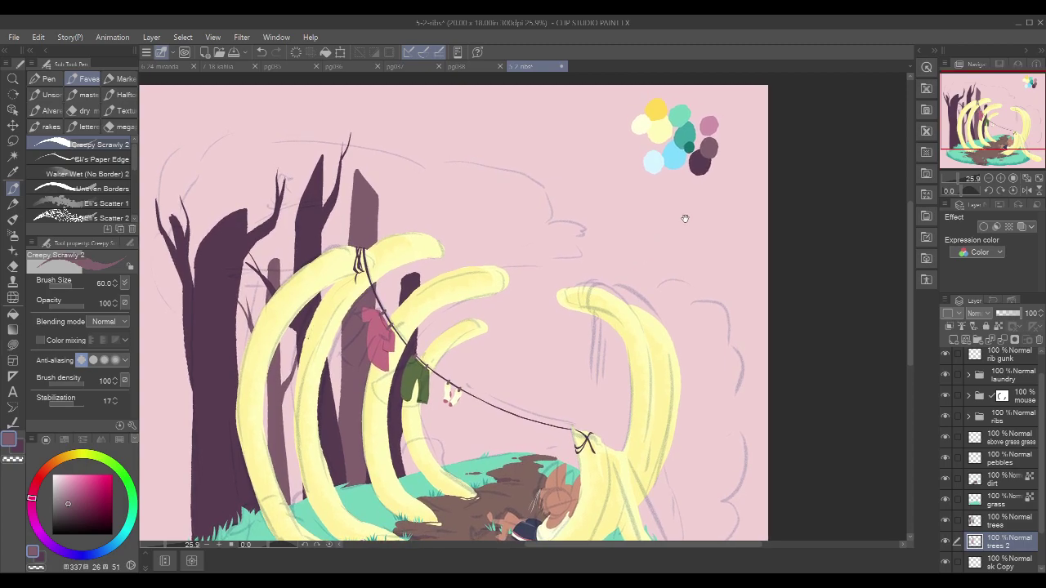
Step: Group the trees and trees 2 layers into a folder and name it trees
left_click(1014, 525, "ctrl")
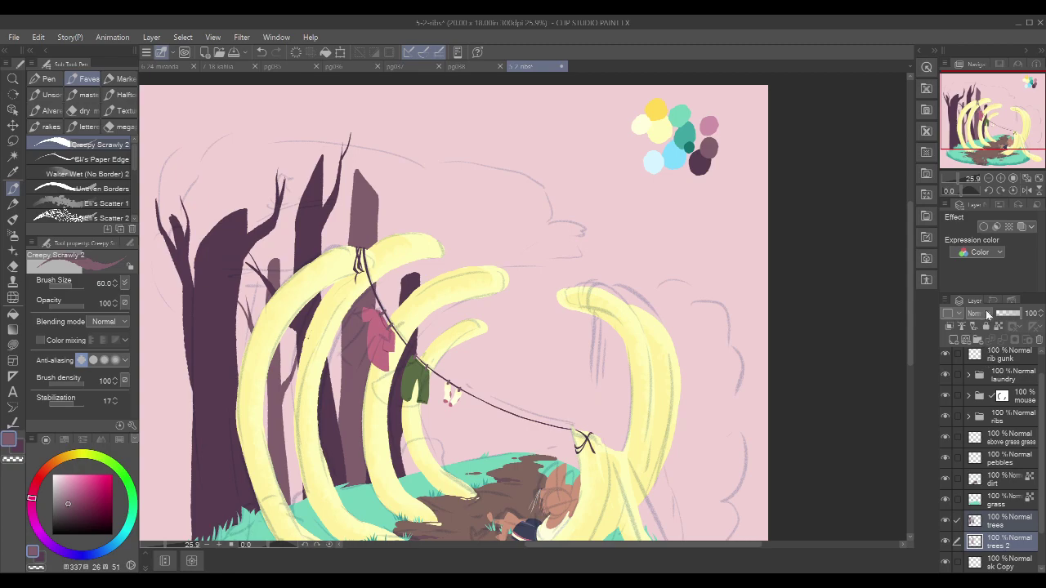
key("ctrl+g")
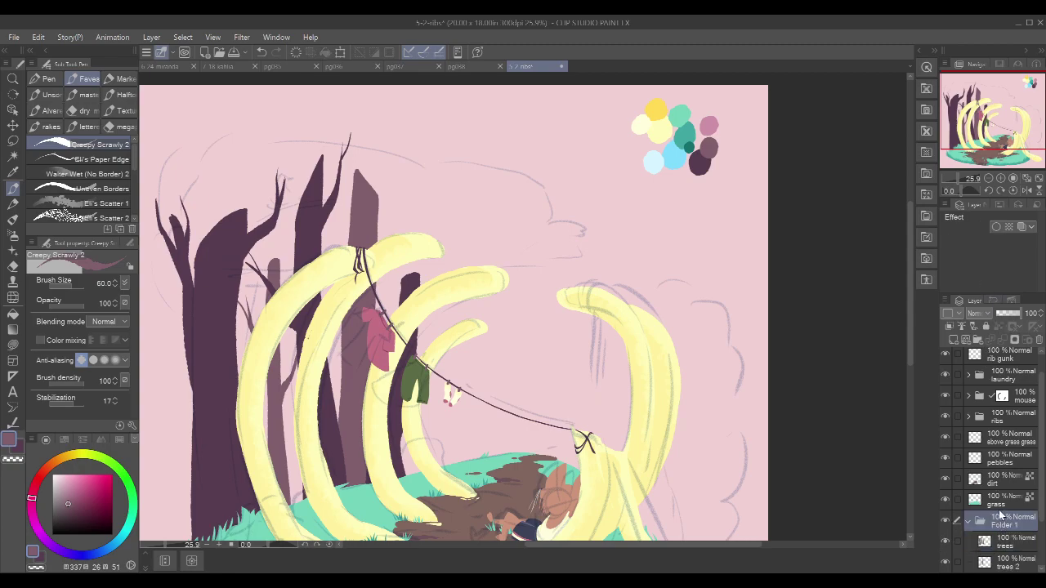
double_click(1000, 521)
type("trees")
key("Return")
Step: Rename the two layers inside the trees folder as trunks and trunks 2, and select the trunks layer
left_click(1007, 540)
double_click(1006, 541)
type("trunks")
double_click(1007, 566)
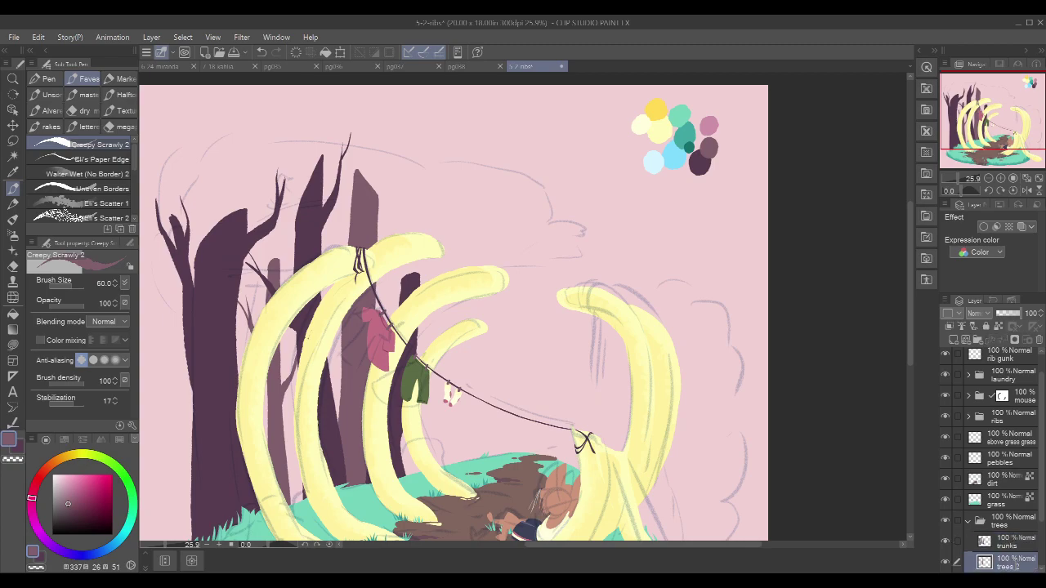
type("trunks 2")
key("Return")
left_click(1016, 540)
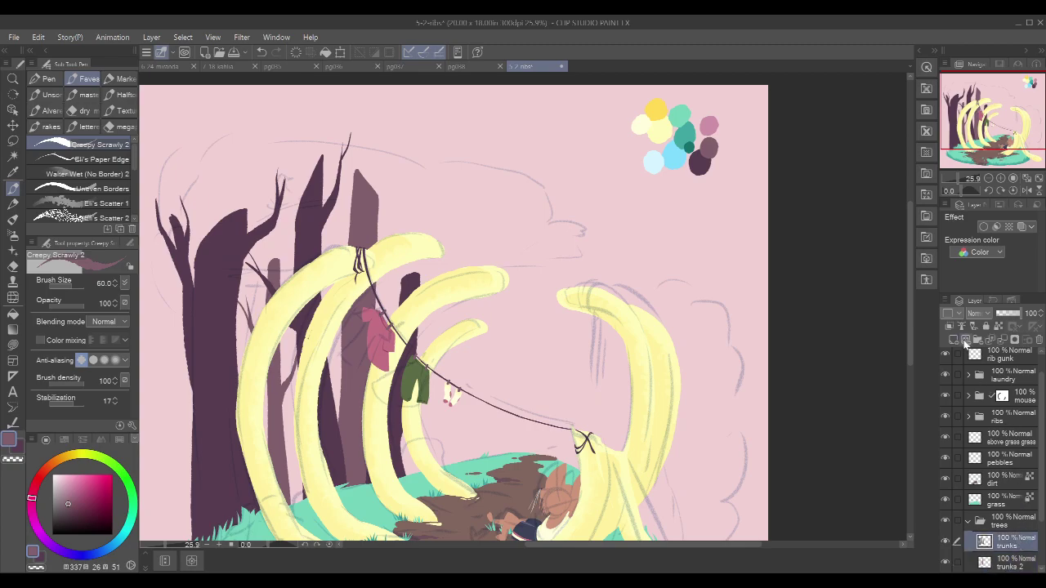
Step: Add a layer directly above trunks 2 in the trees folder and name it leaves 2
left_click(1009, 561)
left_click(954, 340)
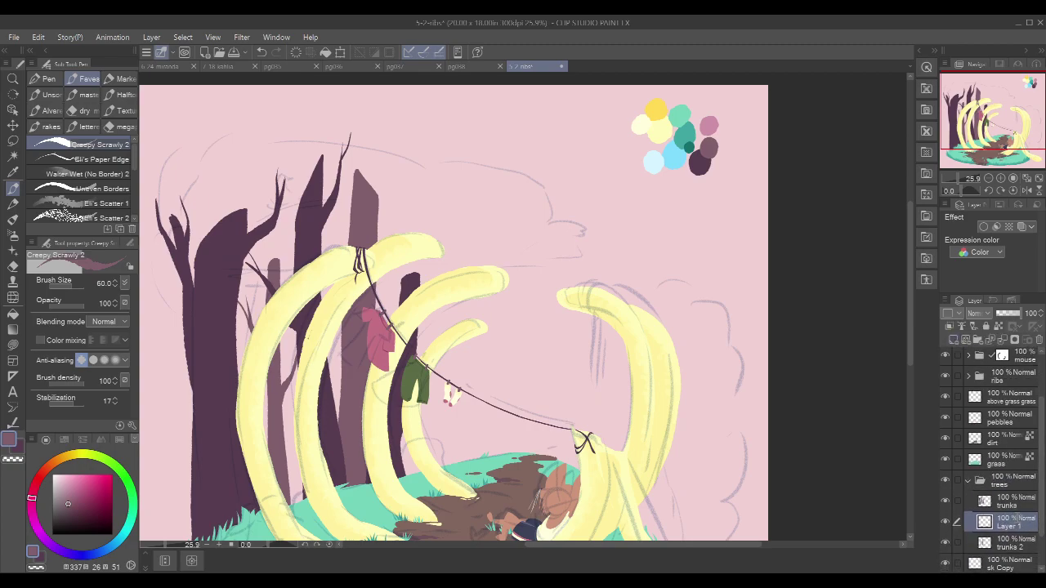
double_click(1016, 522)
type("leaves 2")
key("Return")
Step: Add a layer directly above trunks in the trees folder and name it leaves
left_click(1013, 502)
left_click(954, 339)
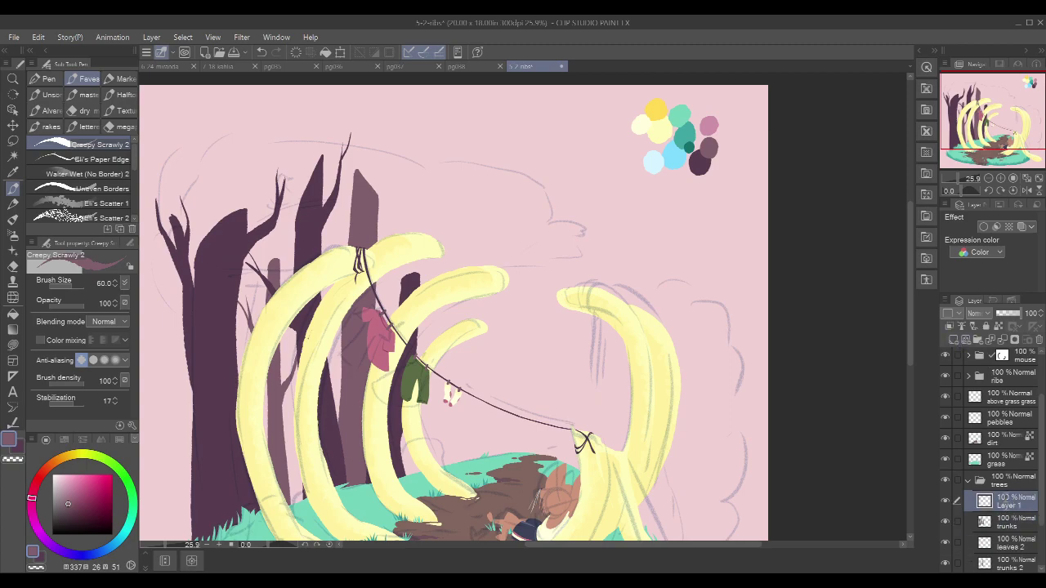
double_click(1006, 501)
type("leaves")
key("Return")
Step: Try several light green hues for the foliage with test scribbles in the sky, undoing each scribble
scroll(730, 265, "down", 2)
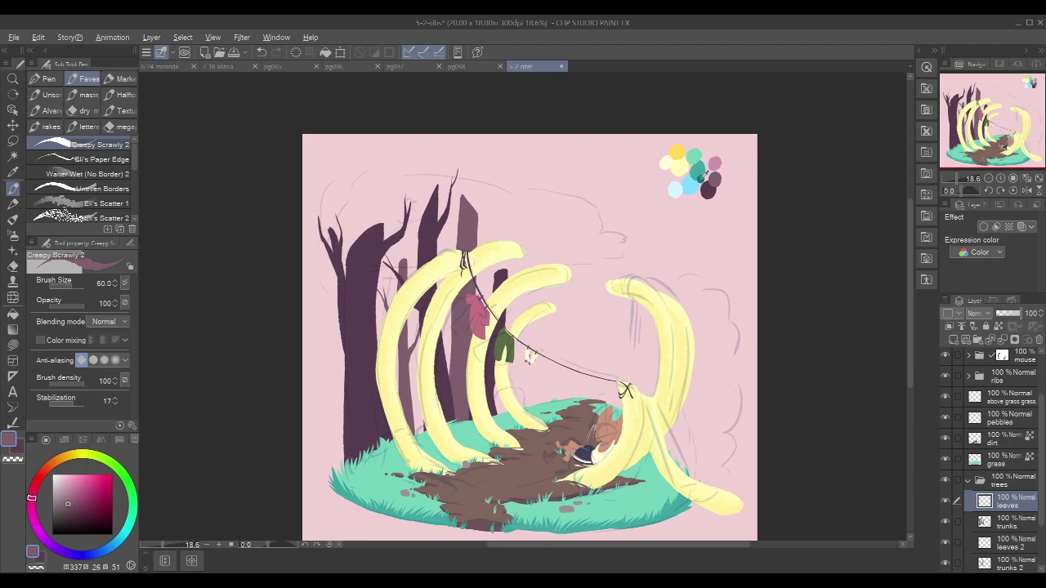
left_click(696, 161, "alt")
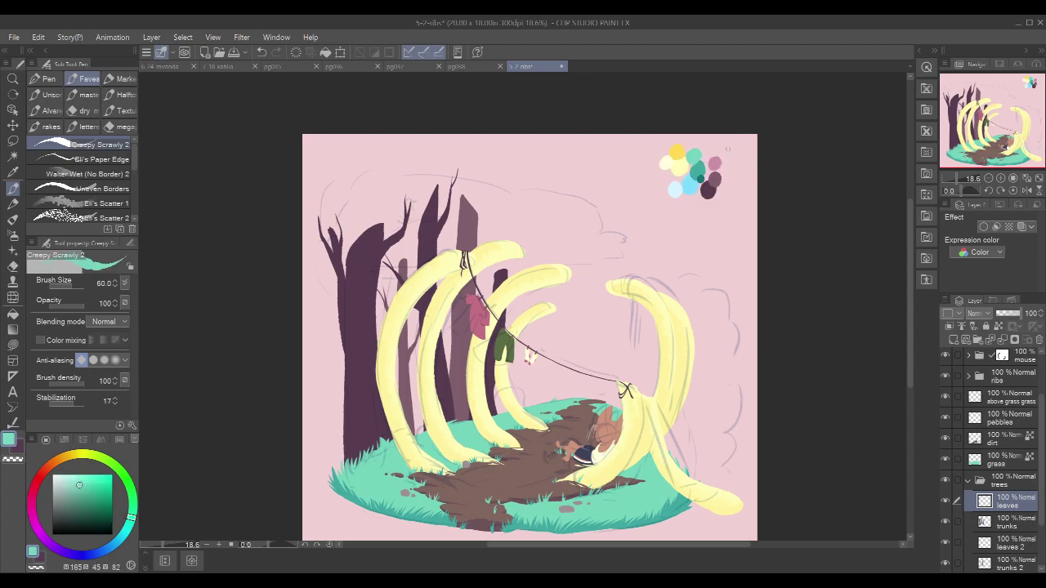
left_click_drag(131, 517, 130, 502)
mouse_move(526, 187)
left_mouse_down()
mouse_move(521, 222)
mouse_move(570, 216)
left_mouse_up()
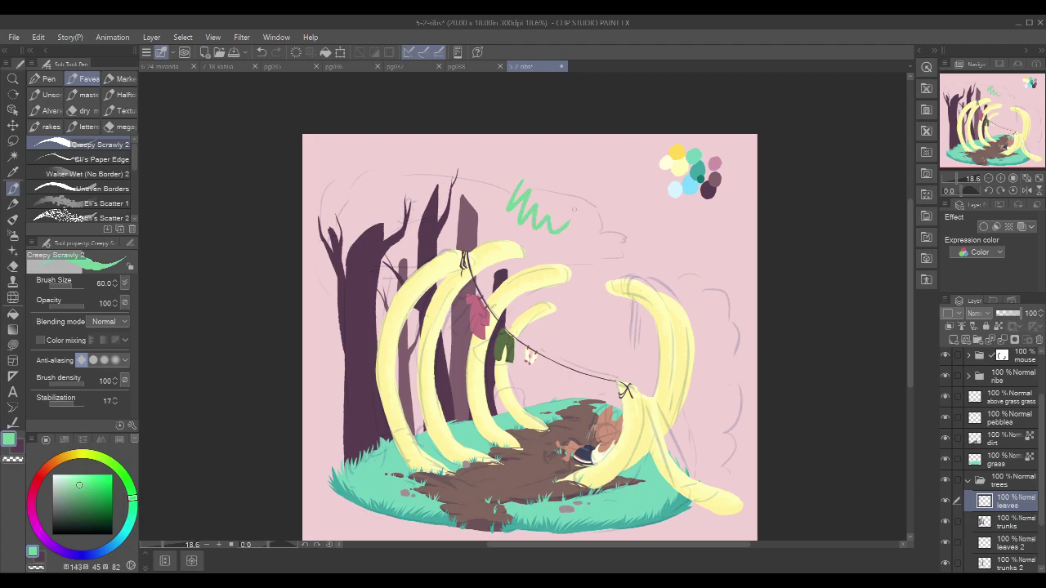
key("ctrl+z")
left_click(99, 448)
mouse_move(521, 174)
left_mouse_down()
mouse_move(532, 223)
mouse_move(592, 244)
left_mouse_up()
key("ctrl+z")
left_click(111, 465)
mouse_move(530, 196)
left_mouse_down()
mouse_move(549, 232)
mouse_move(598, 243)
left_mouse_up()
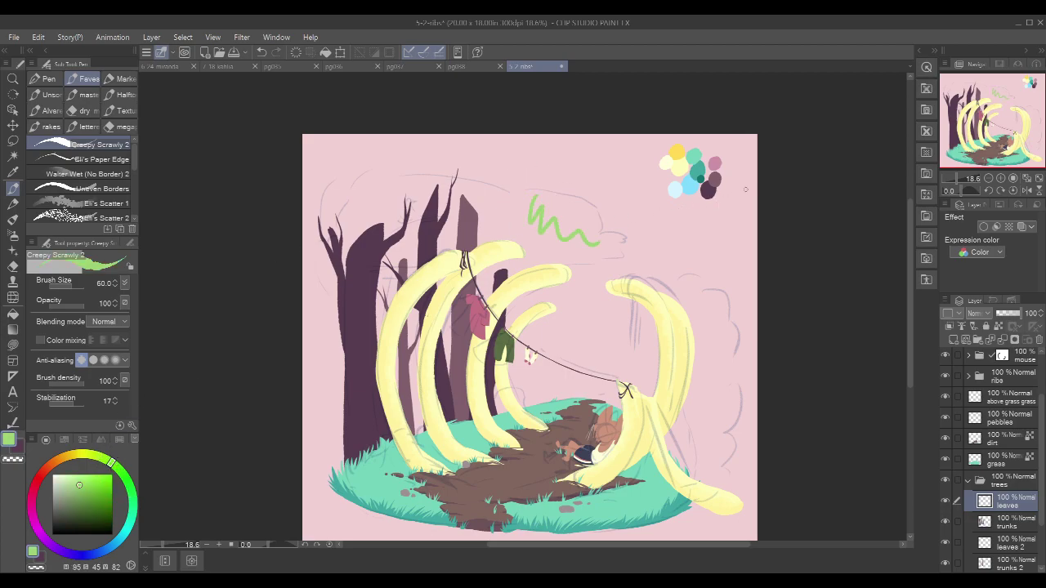
key("ctrl+z")
left_click_drag(761, 191, 732, 180)
left_click(133, 504)
mouse_move(524, 161)
left_mouse_down()
mouse_move(504, 198)
mouse_move(571, 222)
left_mouse_up()
key("ctrl+z")
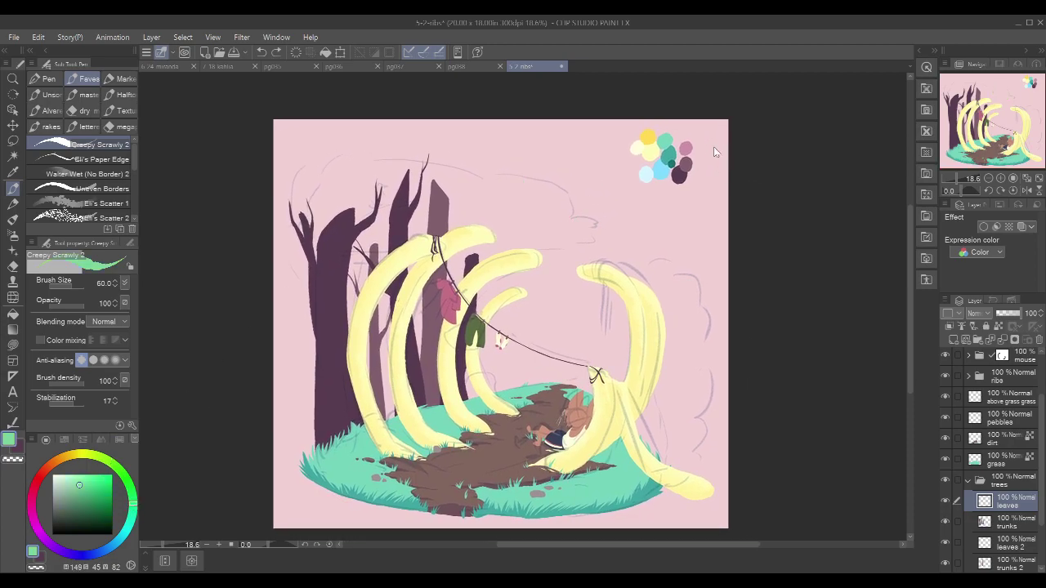
Step: Sample the dark teal from the painted palette, test it with a scribble in the sky and undo the scribble
left_click(673, 164, "alt")
mouse_move(498, 187)
left_mouse_down()
mouse_move(559, 235)
mouse_move(584, 241)
left_mouse_up()
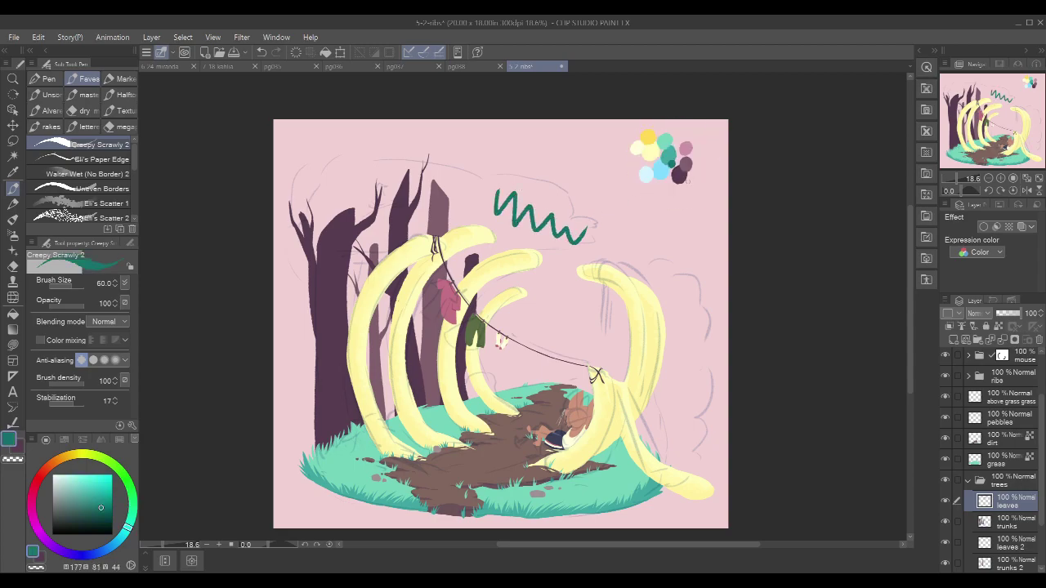
key("ctrl+z")
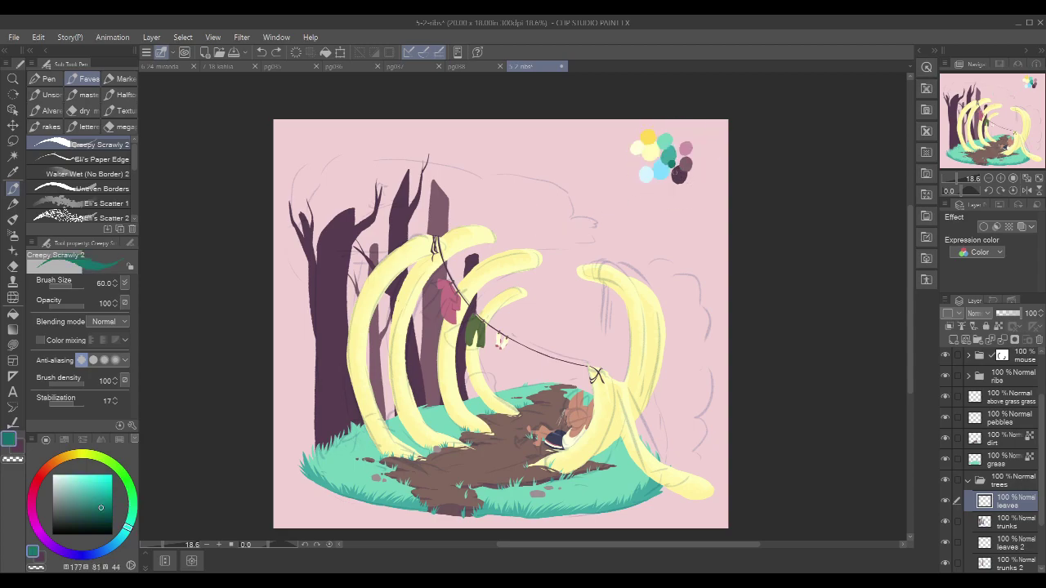
Step: Paint the canopy's dark teal upper outline above the trunks, from its upper left corner to the right tip, with small leaf spikes
scroll(1031, 433, "down", 1)
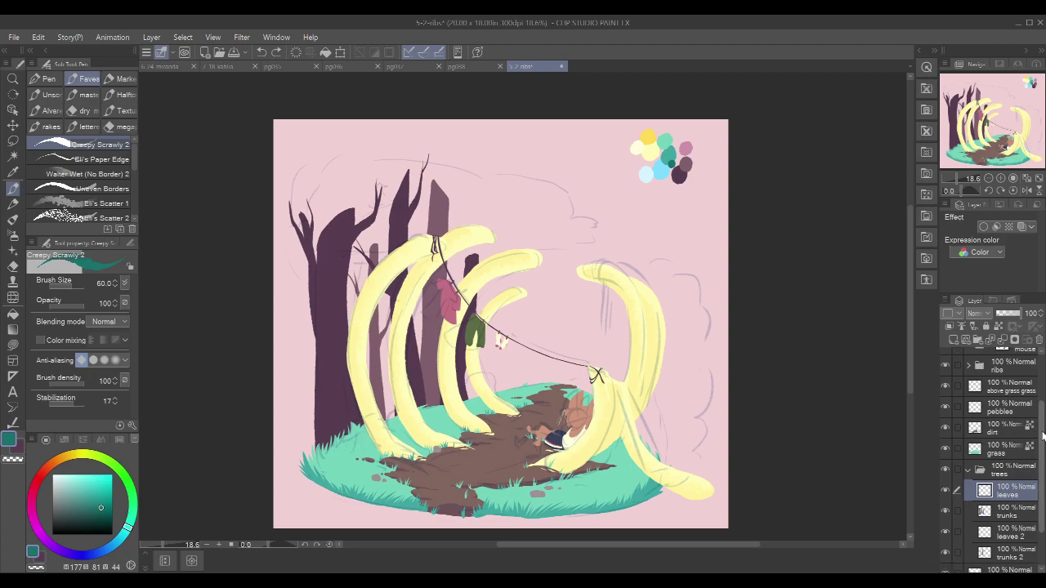
left_click_drag(467, 250, 488, 301)
mouse_move(340, 256)
left_mouse_down("ctrl")
mouse_move(357, 242)
mouse_move(406, 270)
left_mouse_up("ctrl")
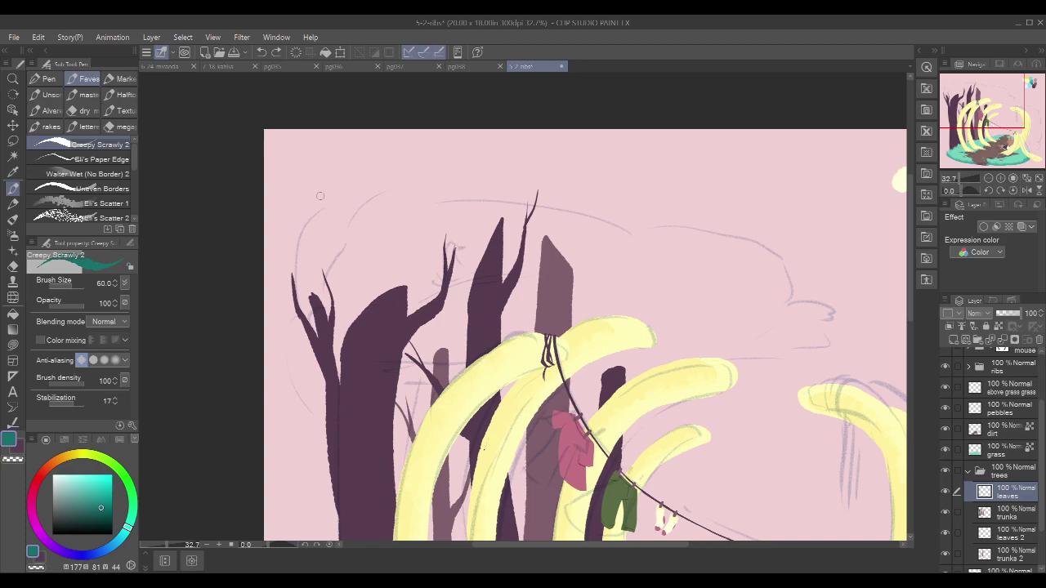
mouse_move(347, 183)
left_mouse_down()
mouse_move(292, 245)
mouse_move(314, 183)
mouse_move(401, 176)
left_mouse_up()
key("ctrl+z")
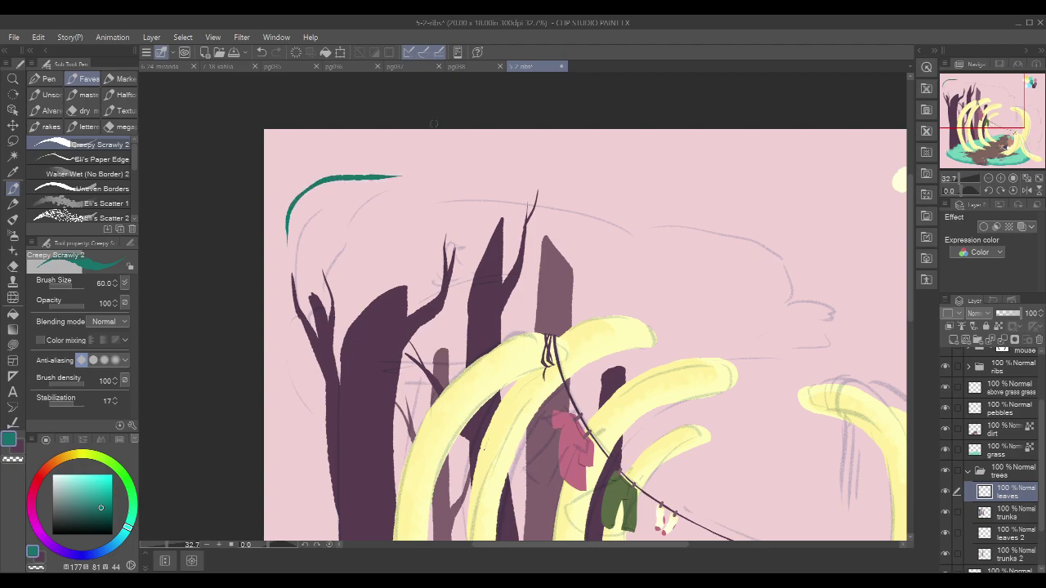
key("ctrl+z")
left_click_drag(300, 191, 420, 174)
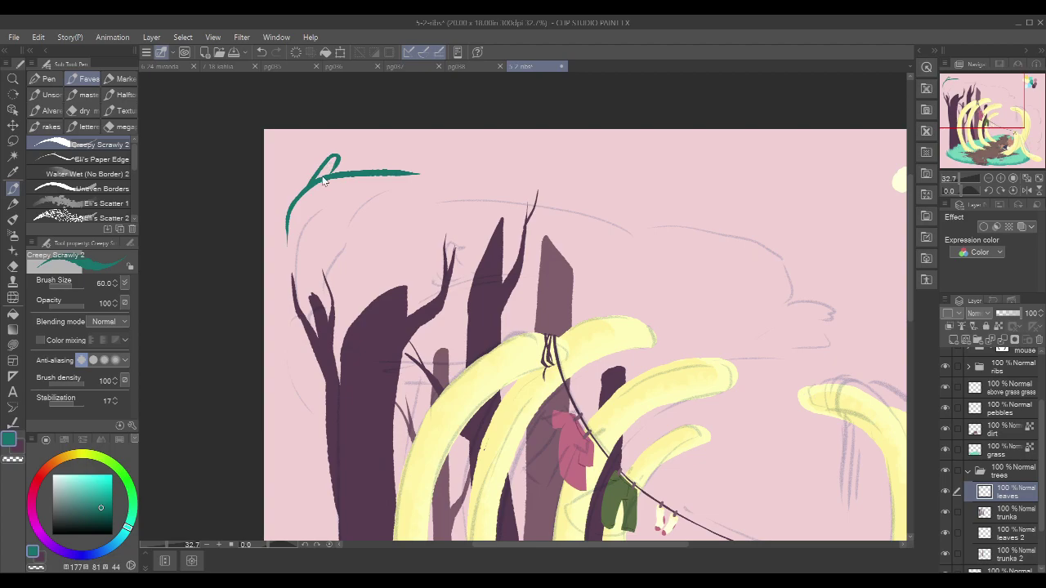
left_click_drag(317, 179, 327, 162)
left_click_drag(806, 201, 703, 187)
mouse_move(363, 148)
left_mouse_down()
mouse_move(449, 172)
mouse_move(424, 157)
mouse_move(506, 177)
mouse_move(565, 176)
mouse_move(638, 209)
mouse_move(617, 194)
mouse_move(629, 197)
mouse_move(693, 259)
mouse_move(690, 279)
mouse_move(719, 305)
left_mouse_up()
mouse_move(639, 293)
left_mouse_down()
mouse_move(688, 273)
mouse_move(685, 247)
left_mouse_up()
Step: Paint a small dark teal leaf clump at the left end of the canopy outline
left_click_drag(232, 156, 225, 237)
key("ctrl+z")
left_click_drag(232, 185, 226, 189)
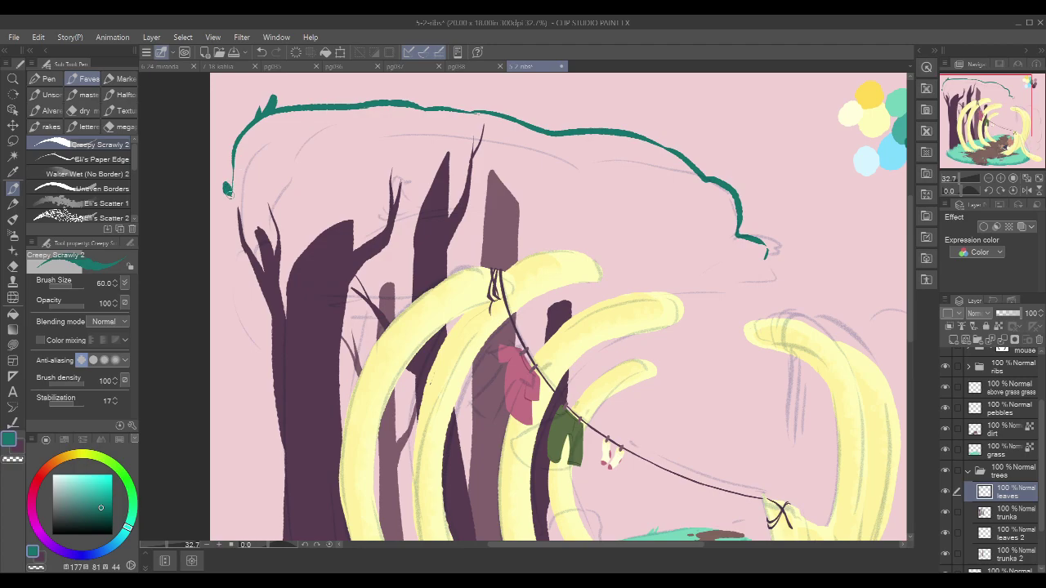
left_click_drag(230, 193, 229, 199)
left_click_drag(604, 176, 599, 180)
left_click_drag(226, 196, 230, 232)
key("ctrl+z")
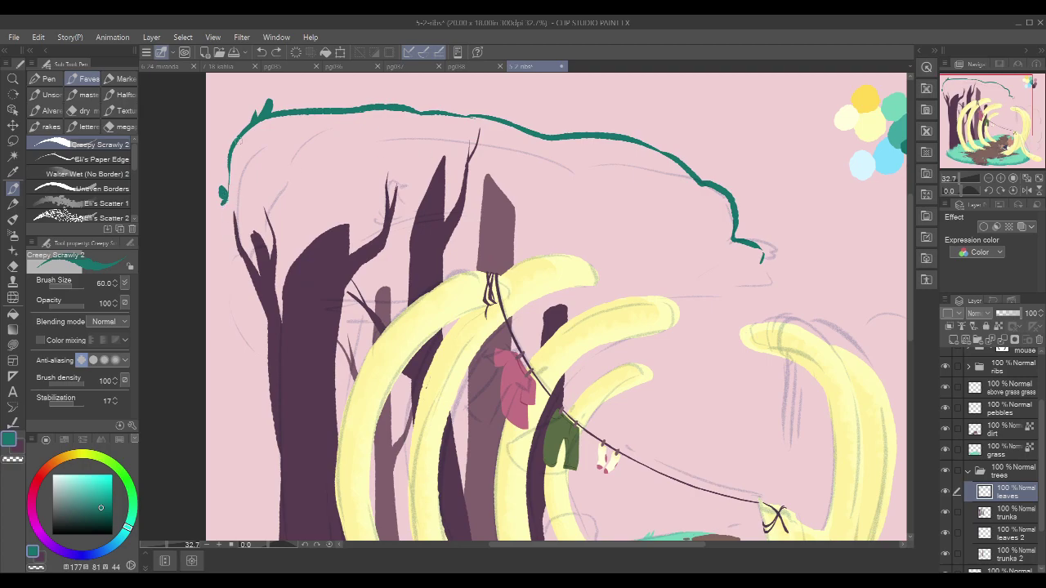
Step: Extend the canopy outline down its left side to the thin dark trunk, adding another small leaf clump
left_click_drag(226, 194, 225, 237)
key("ctrl+z")
key("ctrl+y")
left_click_drag(230, 250, 234, 292)
key("ctrl+z")
left_click_drag(225, 238, 250, 345)
key("ctrl+z")
key("ctrl+z")
key("ctrl+z")
key("ctrl+z")
left_click_drag(233, 303, 273, 362)
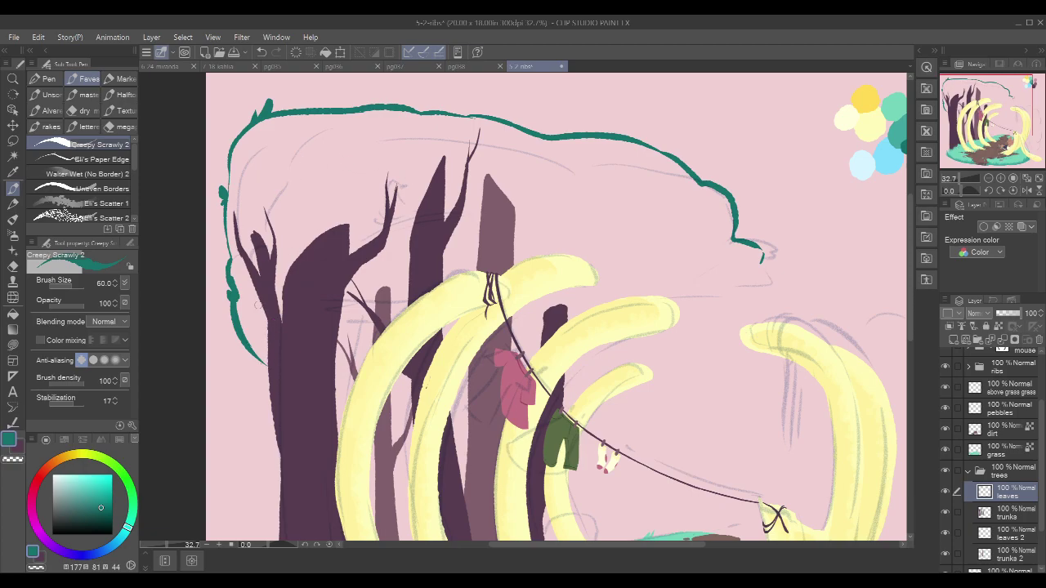
Step: Continue the canopy outline around its right tip and back along the underside between the upper ribs
left_click_drag(765, 209, 668, 165)
mouse_move(794, 167)
left_mouse_down()
mouse_move(771, 170)
mouse_move(779, 167)
left_mouse_up()
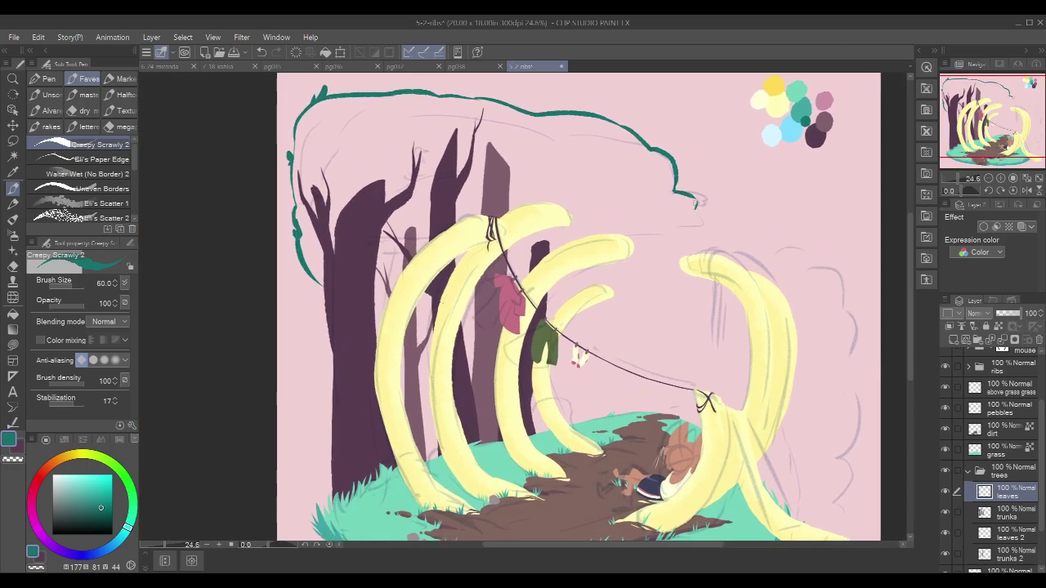
mouse_move(734, 201)
left_mouse_down()
mouse_move(714, 230)
mouse_move(668, 240)
mouse_move(674, 250)
mouse_move(669, 234)
mouse_move(682, 253)
mouse_move(599, 271)
left_mouse_up()
key("ctrl+z")
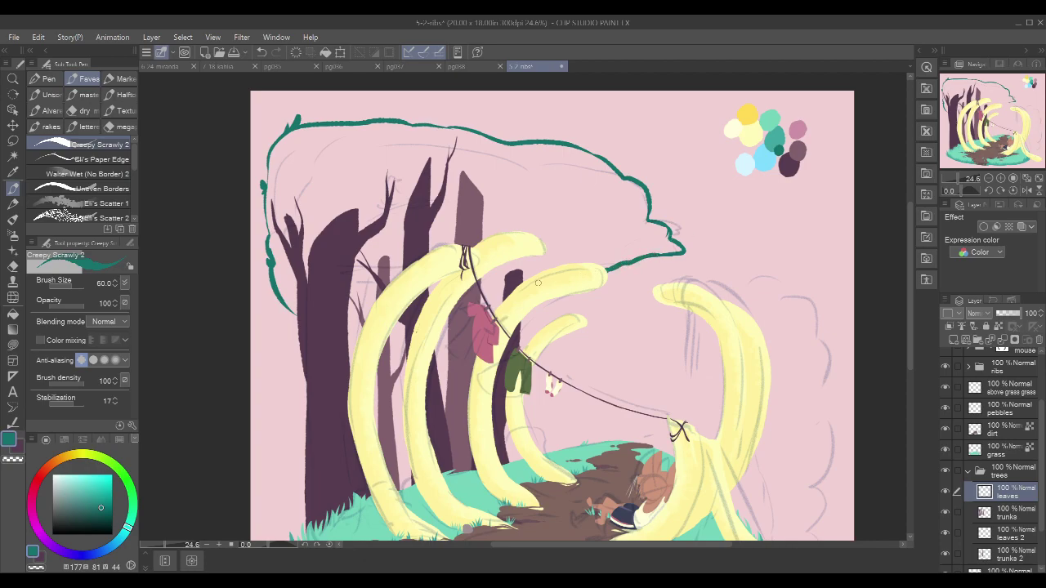
left_click_drag(513, 281, 481, 278)
Step: Paint small dark teal leaf clumps on the branch tips of the leftmost thin trunk
scroll(303, 221, "up", 3)
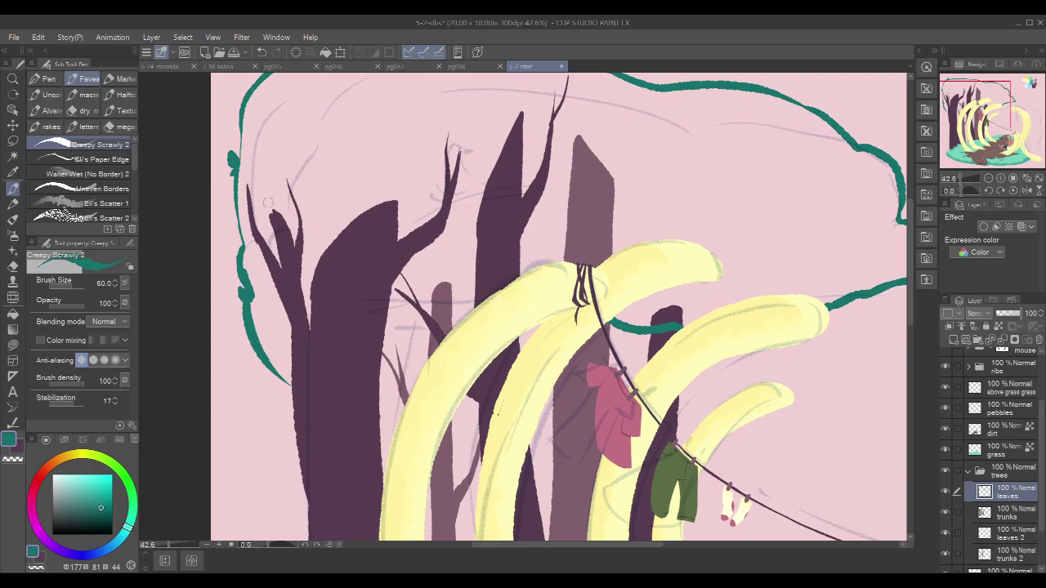
mouse_move(271, 254)
left_mouse_down()
mouse_move(267, 269)
mouse_move(303, 296)
left_mouse_up()
key("ctrl+z")
key("ctrl+z")
key("ctrl+z")
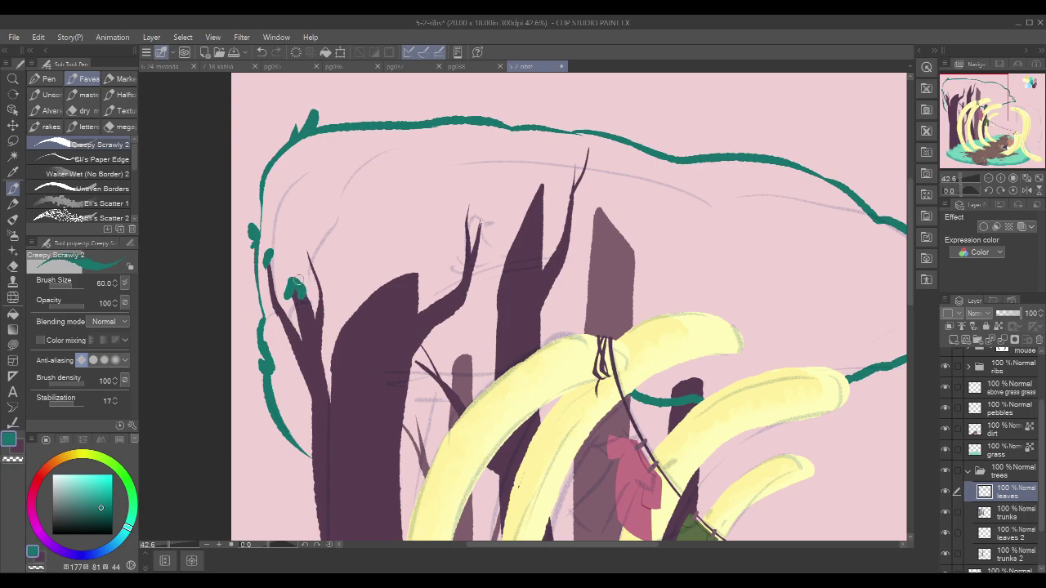
left_click_drag(308, 248, 318, 256)
left_click_drag(435, 232, 444, 180)
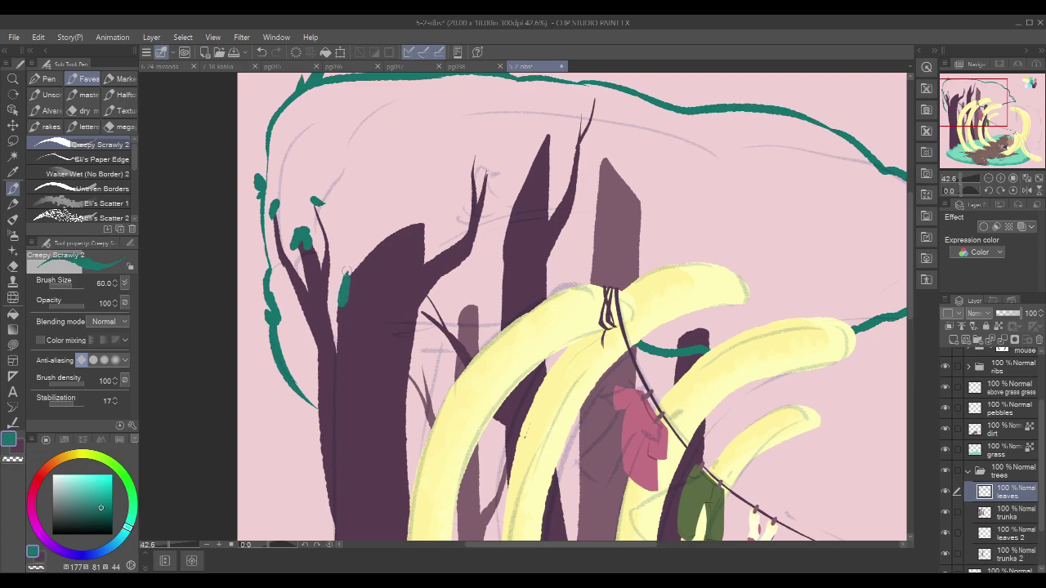
Step: Paint a ragged dark teal leaf fringe along the slanted top of the thickest dark trunk
left_click_drag(331, 304, 412, 219)
left_click_drag(353, 275, 359, 265)
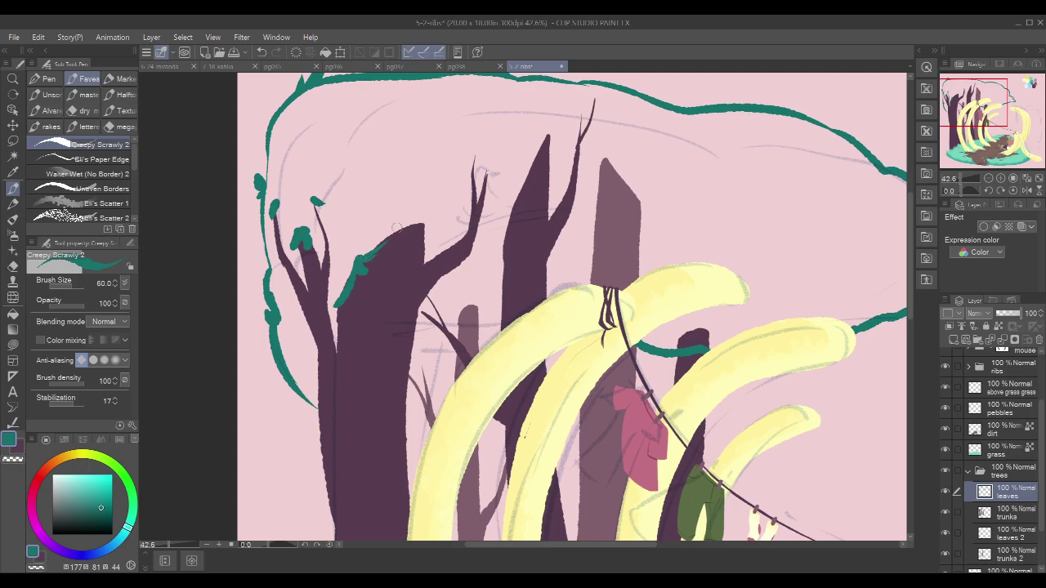
key("ctrl+z")
left_click_drag(353, 263, 343, 292)
mouse_move(360, 252)
left_mouse_down()
mouse_move(405, 219)
mouse_move(376, 241)
mouse_move(410, 218)
mouse_move(402, 236)
mouse_move(414, 219)
mouse_move(429, 237)
left_mouse_up()
key("ctrl+z")
Step: Paint leaf clumps on the two forked branch tips of the thickest trunk
left_click_drag(712, 163, 669, 237)
mouse_move(425, 235)
left_mouse_down()
mouse_move(433, 226)
mouse_move(425, 235)
mouse_move(444, 245)
left_mouse_up()
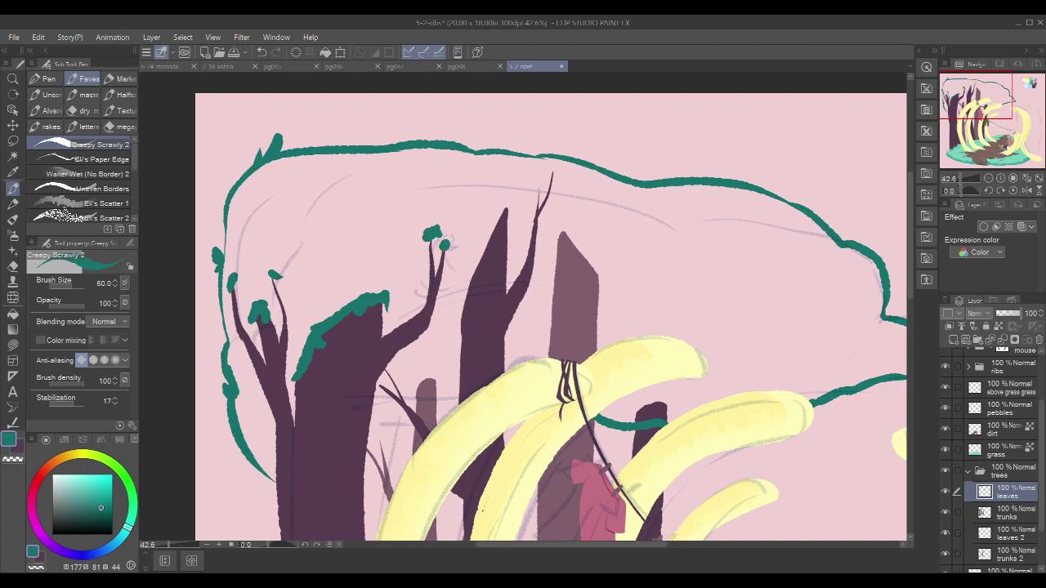
left_click_drag(683, 207, 681, 180)
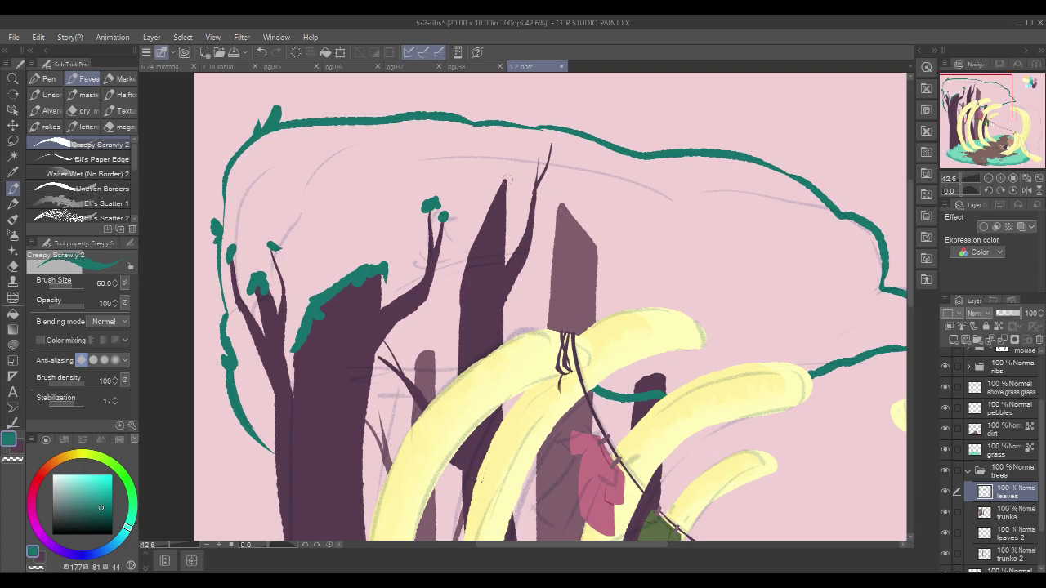
Step: Paint a dark teal leaf fringe down the left edge of the pointed dark trunk
left_click_drag(504, 170, 490, 214)
key("ctrl+z")
mouse_move(505, 171)
left_mouse_down()
mouse_move(505, 200)
mouse_move(470, 248)
mouse_move(458, 310)
left_mouse_up()
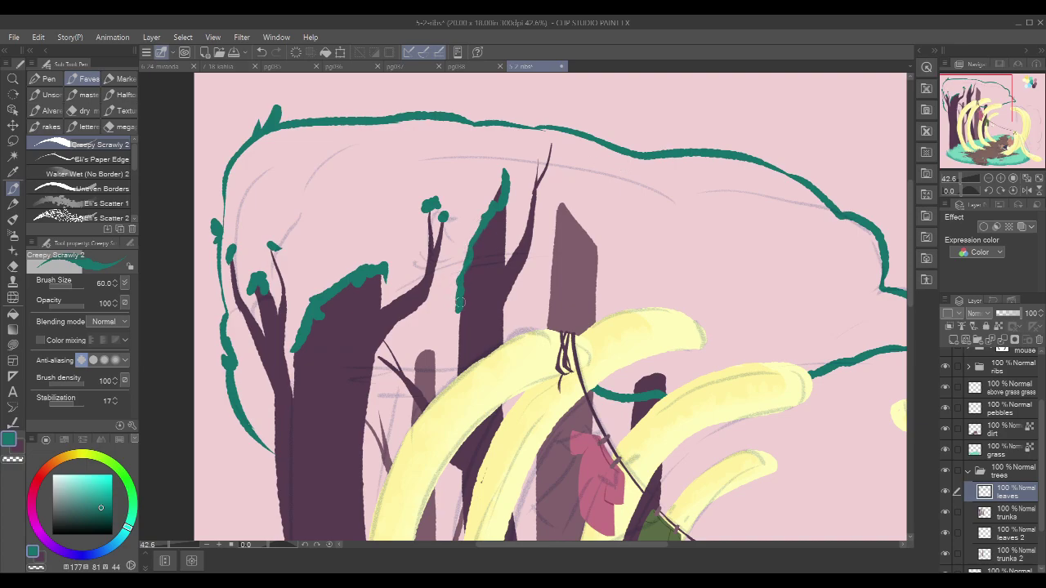
left_click_drag(740, 207, 685, 168)
mouse_move(625, 243)
left_mouse_down()
mouse_move(612, 226)
mouse_move(681, 210)
mouse_move(677, 249)
left_mouse_up()
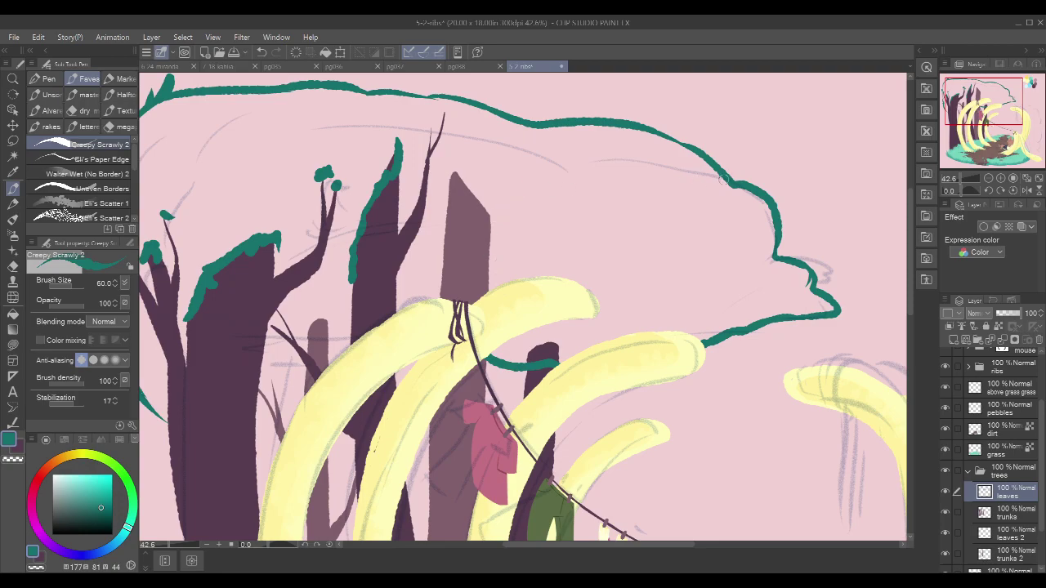
Step: Add small leaf clumps to the canopy outline near its right tip and in the middle of its upper edge
scroll(755, 180, "down", 3)
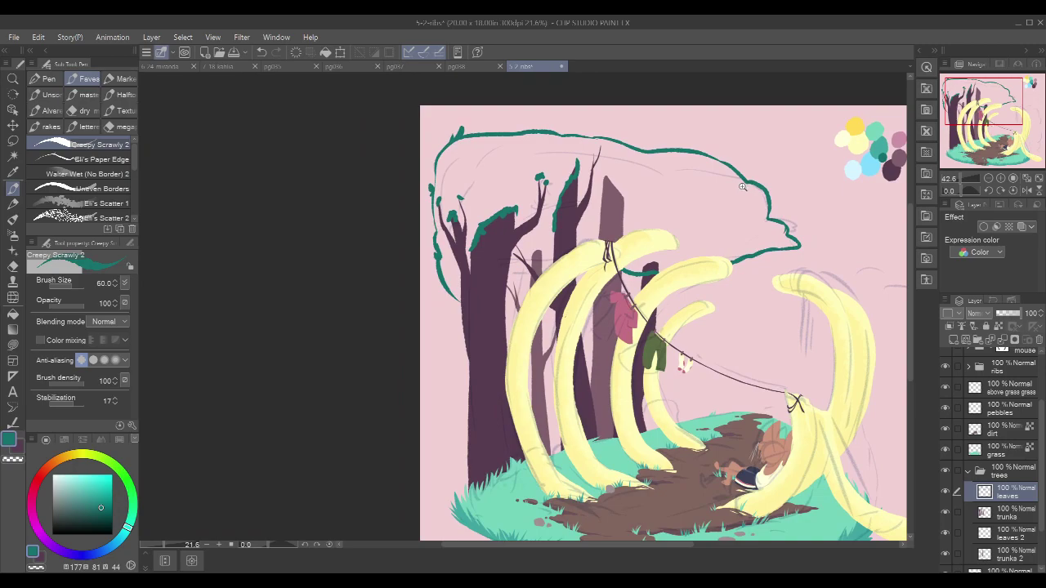
left_click_drag(838, 172, 655, 188)
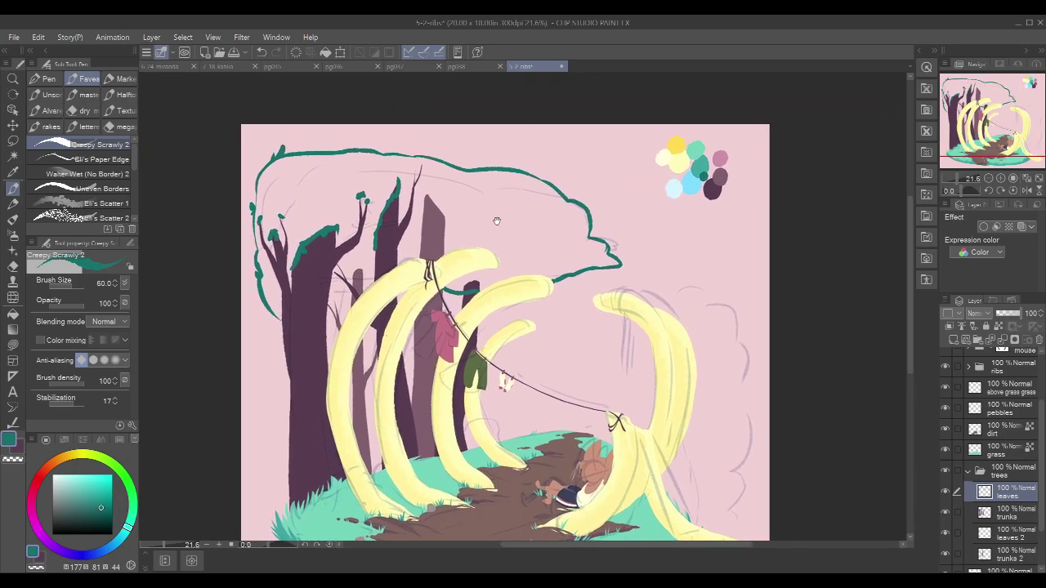
left_click_drag(486, 209, 493, 204)
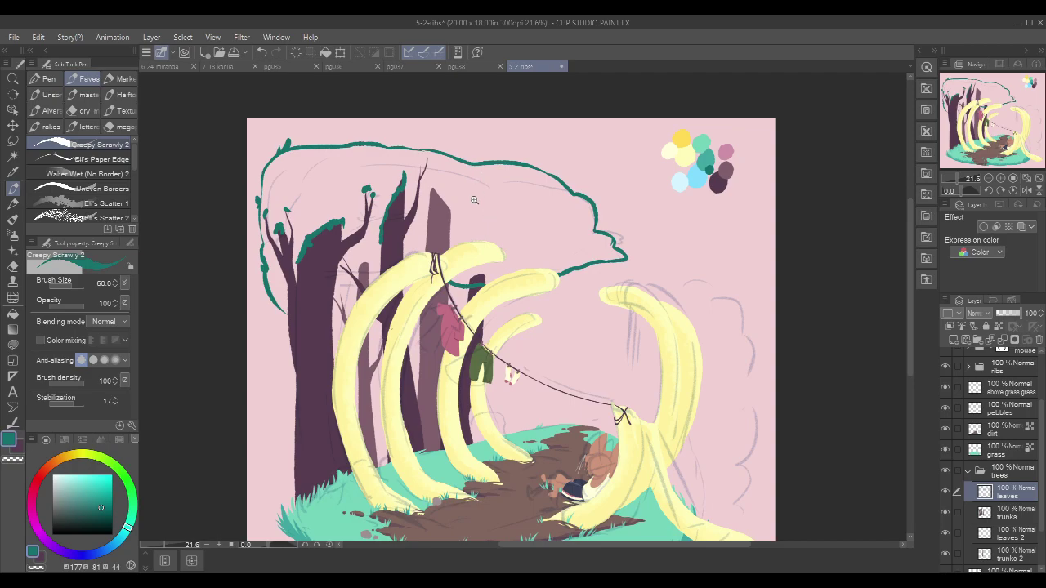
scroll(472, 200, "up", 2)
left_click_drag(669, 259, 700, 282)
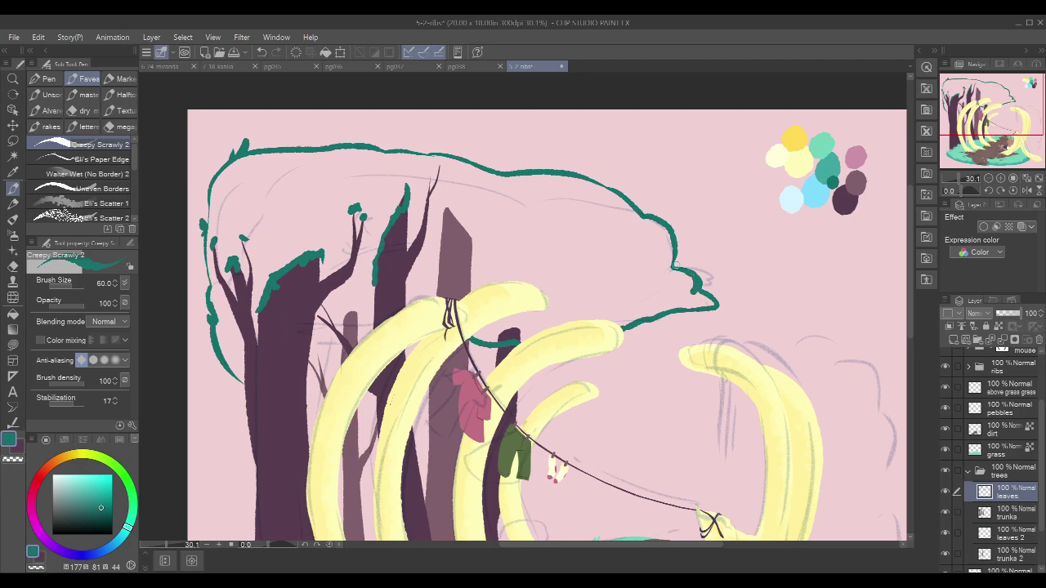
left_click_drag(670, 268, 692, 278)
scroll(678, 178, "up", 1)
mouse_move(440, 162)
left_mouse_down()
mouse_move(454, 167)
mouse_move(434, 161)
left_mouse_up()
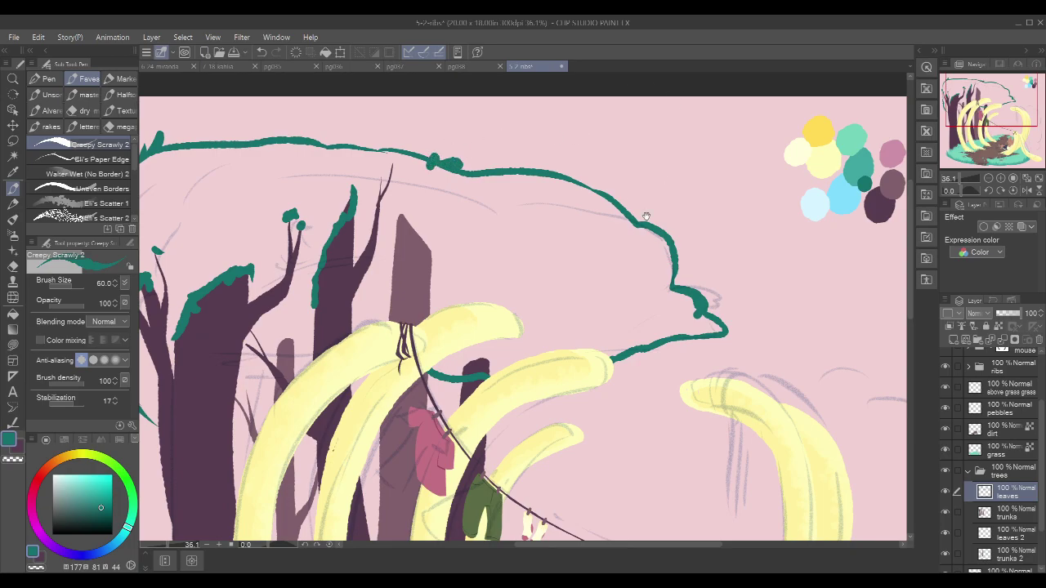
Step: Thicken the canopy outline along its upper left side
left_click_drag(647, 215, 726, 215)
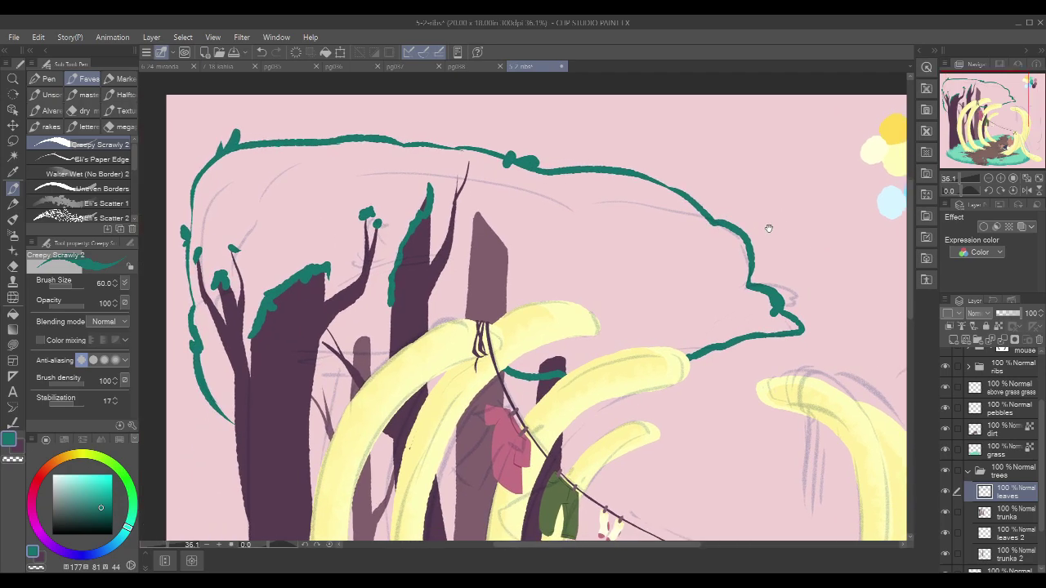
left_click_drag(196, 187, 194, 295)
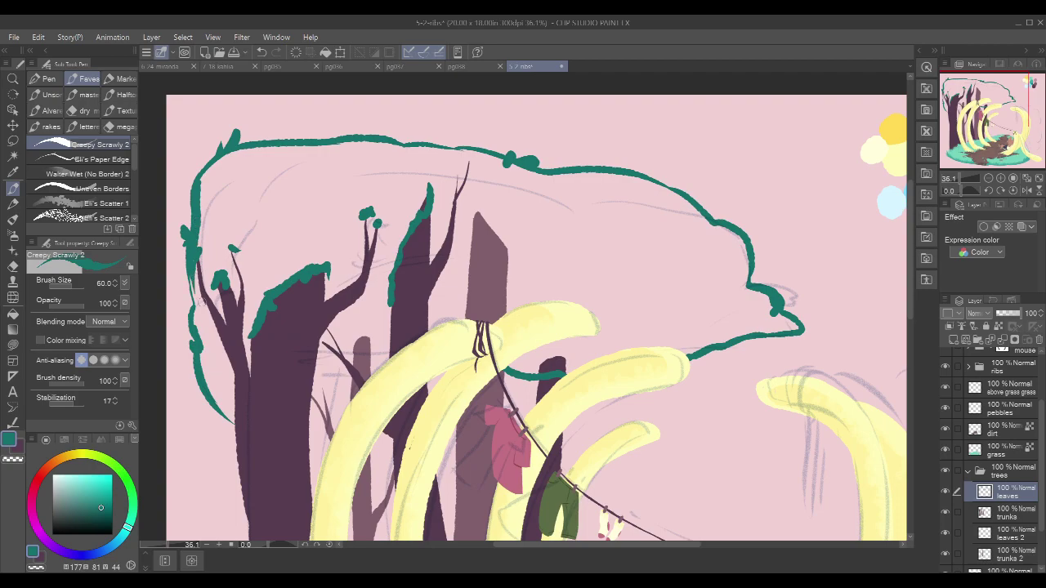
left_click_drag(696, 317, 689, 282)
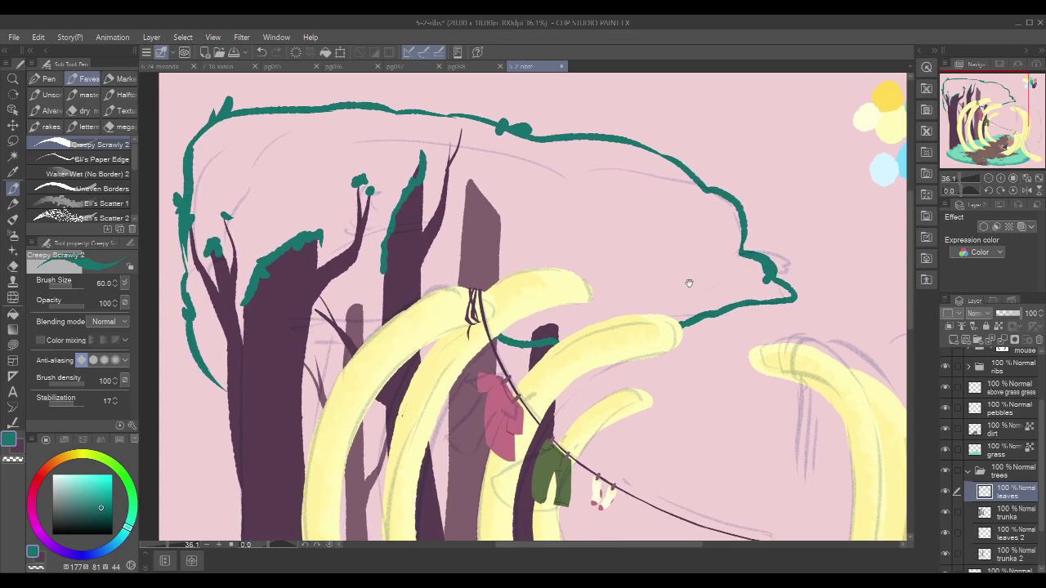
left_click_drag(781, 281, 782, 295)
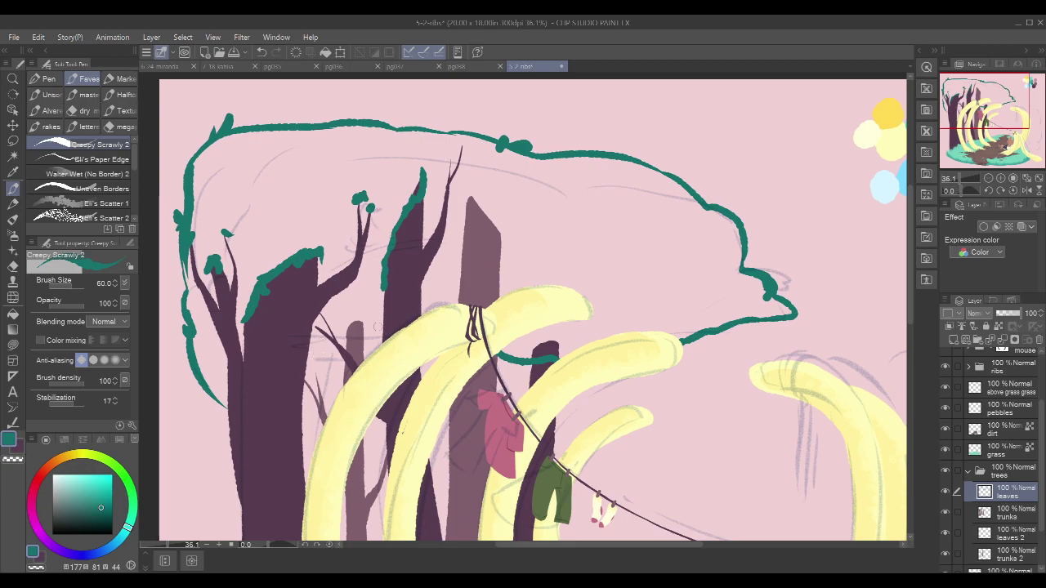
Step: Select everything outside the trunks layer's painted area and make the leaves layer active
left_click(1020, 515)
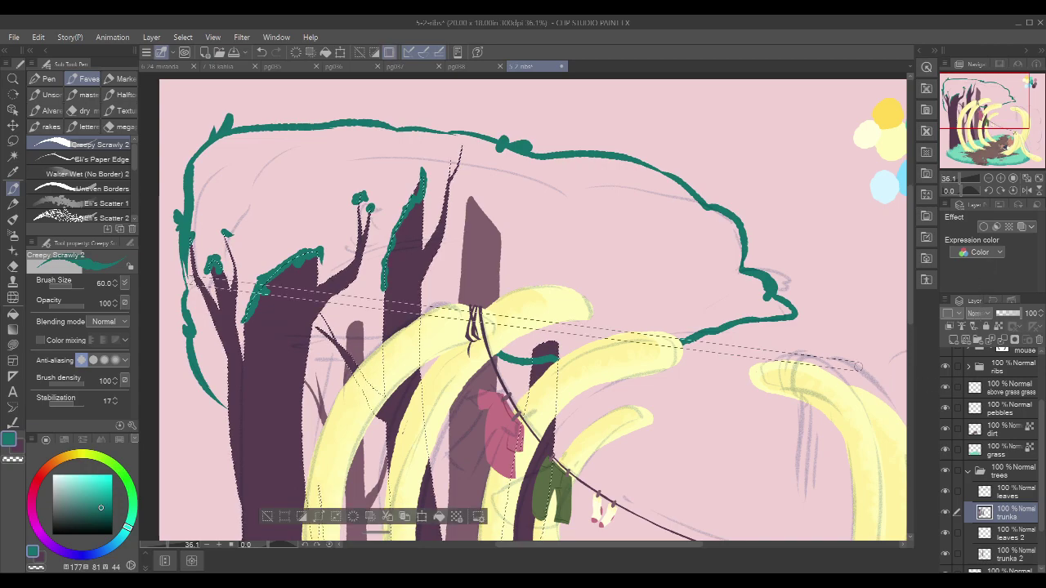
key("ctrl+shift+i")
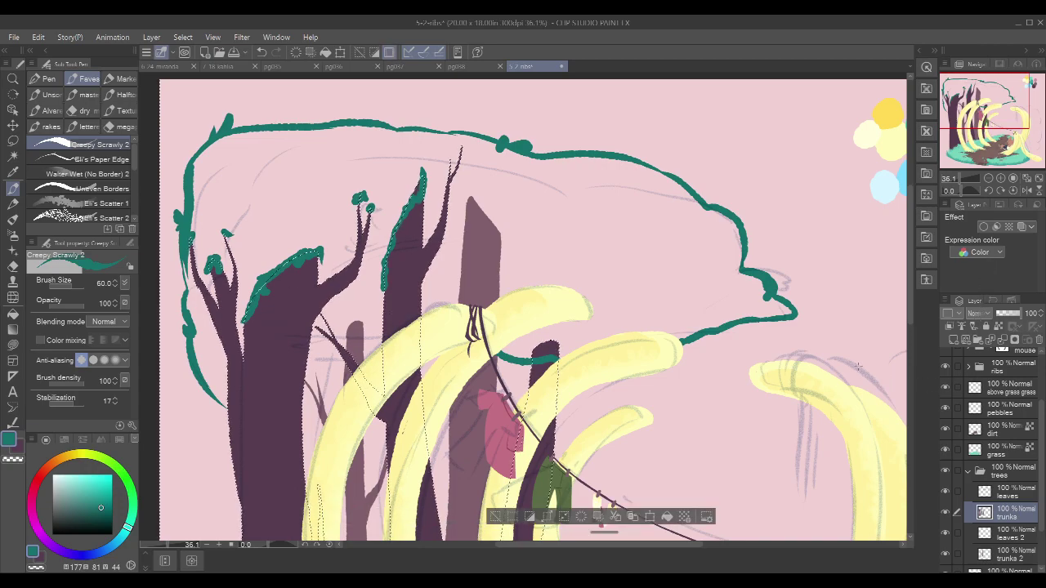
left_click(1009, 491)
key("p")
left_click_drag(533, 248, 519, 226)
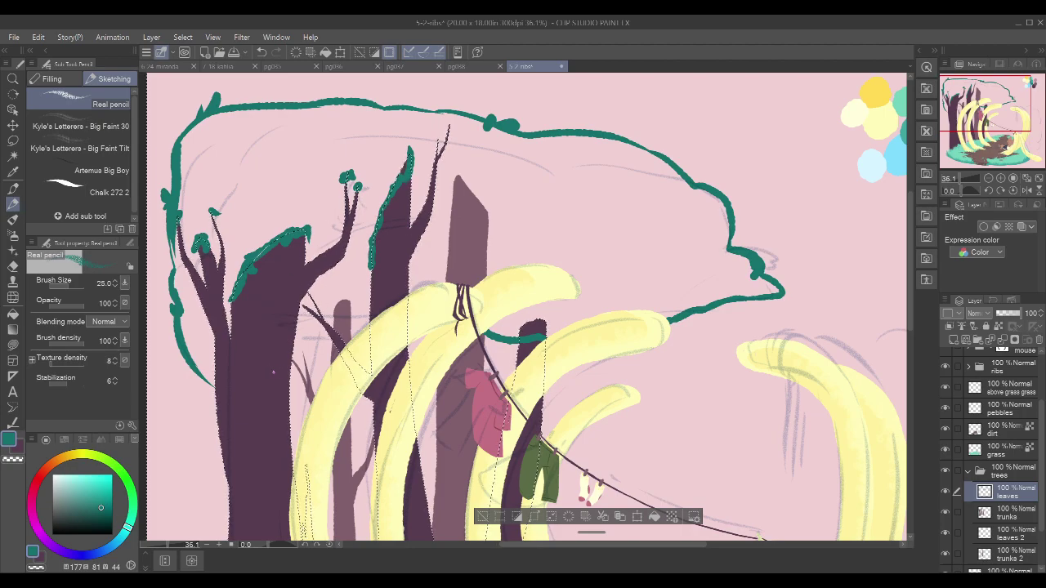
left_click_drag(314, 353, 291, 374)
key("ctrl+z")
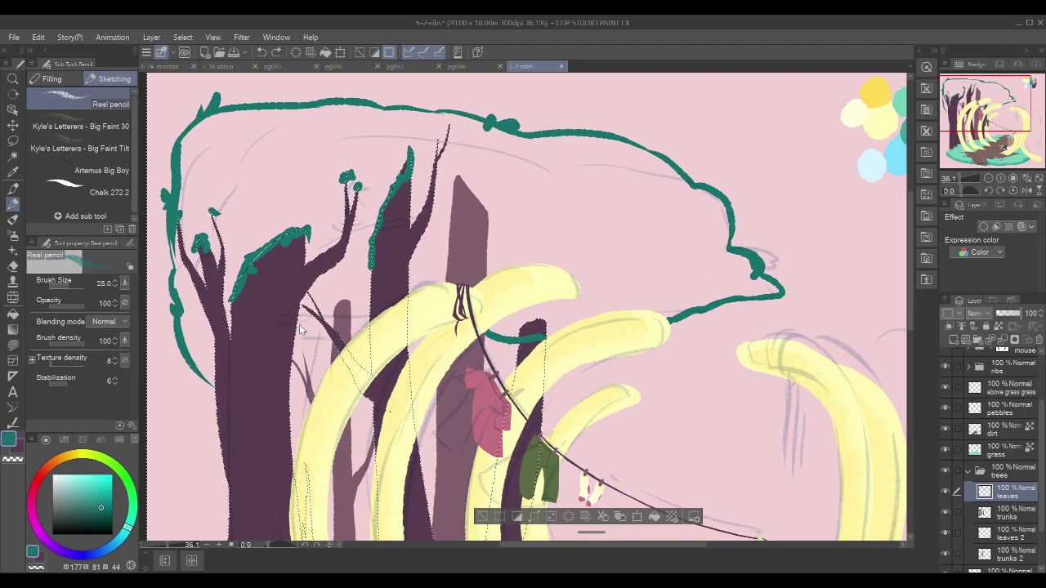
key("p")
Step: Draw the canopy's lower outline behind the trunks and paint in the dark teal lobe beside the leftmost trunk
mouse_move(278, 377)
left_mouse_down()
mouse_move(308, 338)
mouse_move(301, 365)
mouse_move(343, 304)
mouse_move(324, 343)
mouse_move(324, 321)
mouse_move(374, 313)
left_mouse_up()
key("ctrl+z")
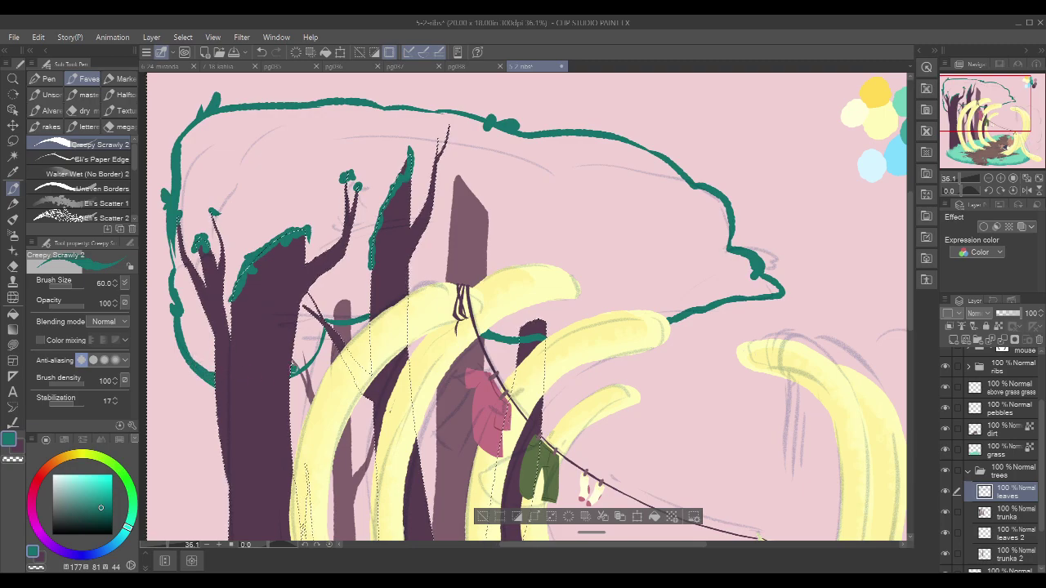
left_click_drag(177, 273, 173, 236)
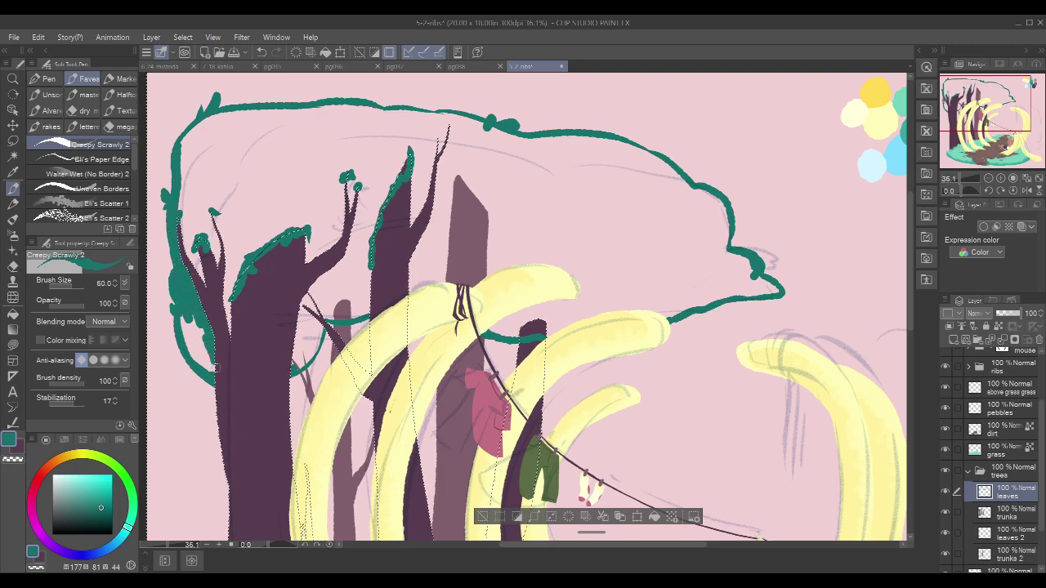
left_click_drag(197, 357, 195, 312)
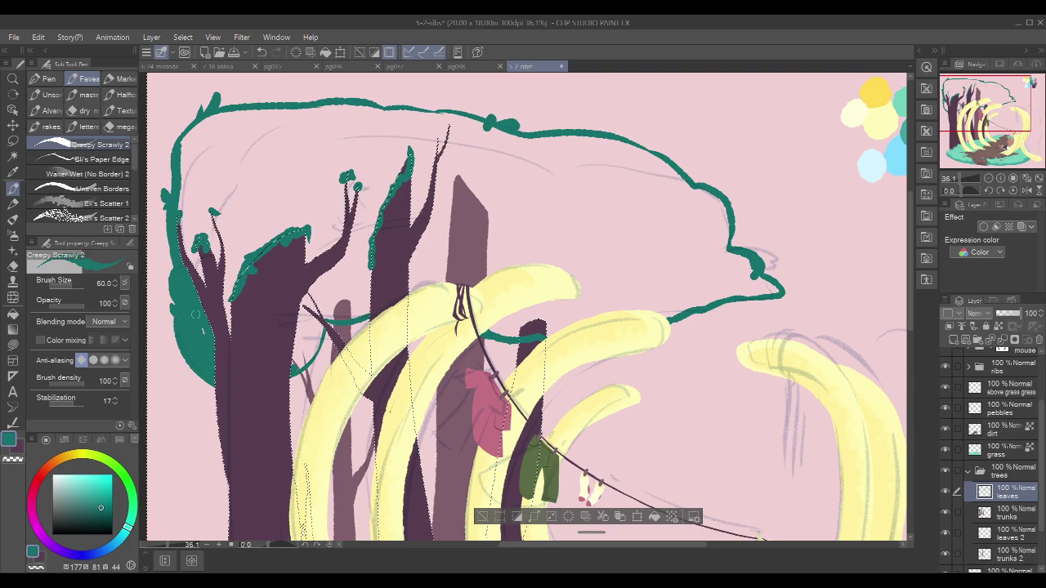
Step: Paint in the foliage lobe beside the thickest trunk and extend the leaf strip down the pointed trunk's left edge
scroll(273, 263, "up", 5)
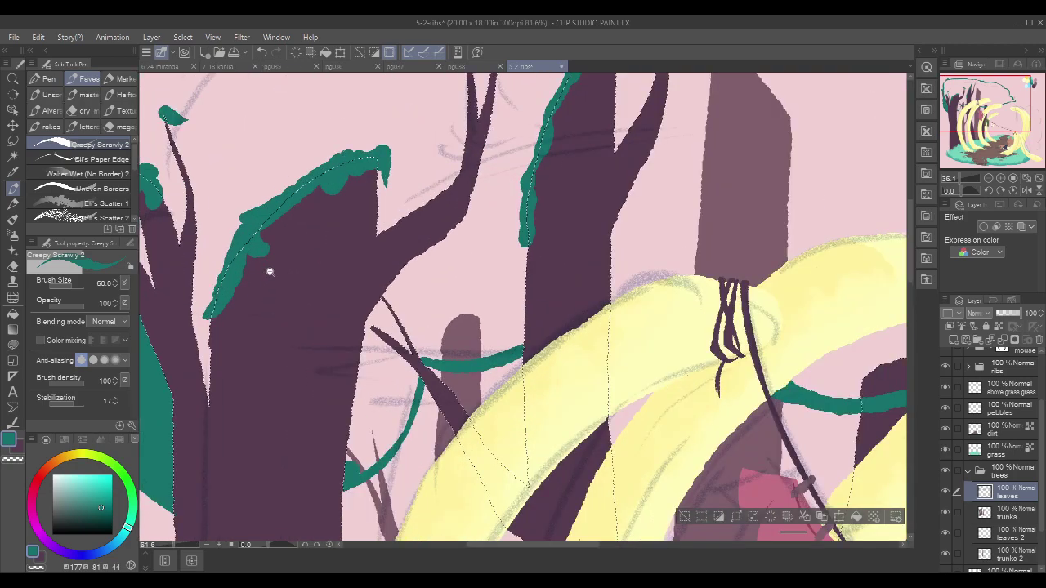
left_click_drag(286, 262, 290, 262)
left_click_drag(524, 360, 549, 85)
left_click_drag(523, 312, 500, 204)
scroll(491, 269, "up", 2)
scroll(488, 281, "down", 7)
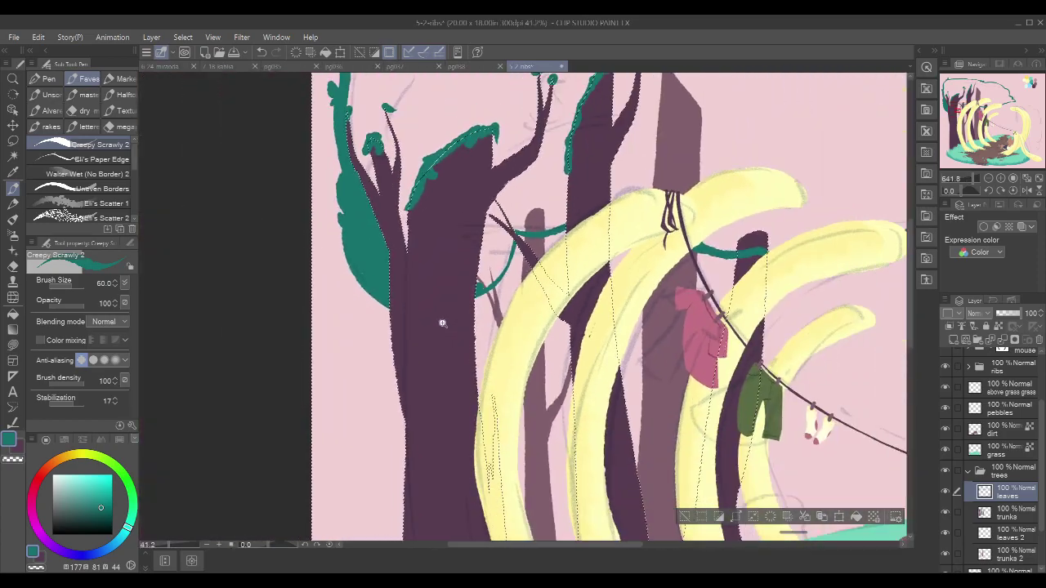
left_click_drag(685, 162, 539, 331)
left_click_drag(614, 302, 582, 268)
left_click_drag(480, 269, 490, 267)
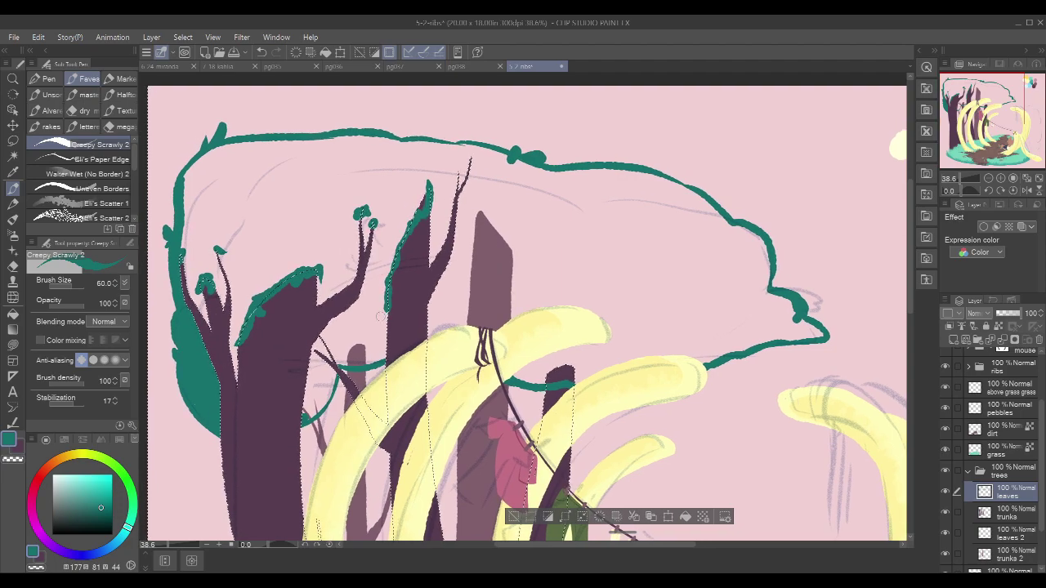
mouse_move(389, 278)
left_mouse_down()
mouse_move(381, 335)
mouse_move(343, 365)
mouse_move(319, 410)
mouse_move(315, 344)
mouse_move(307, 393)
left_mouse_up()
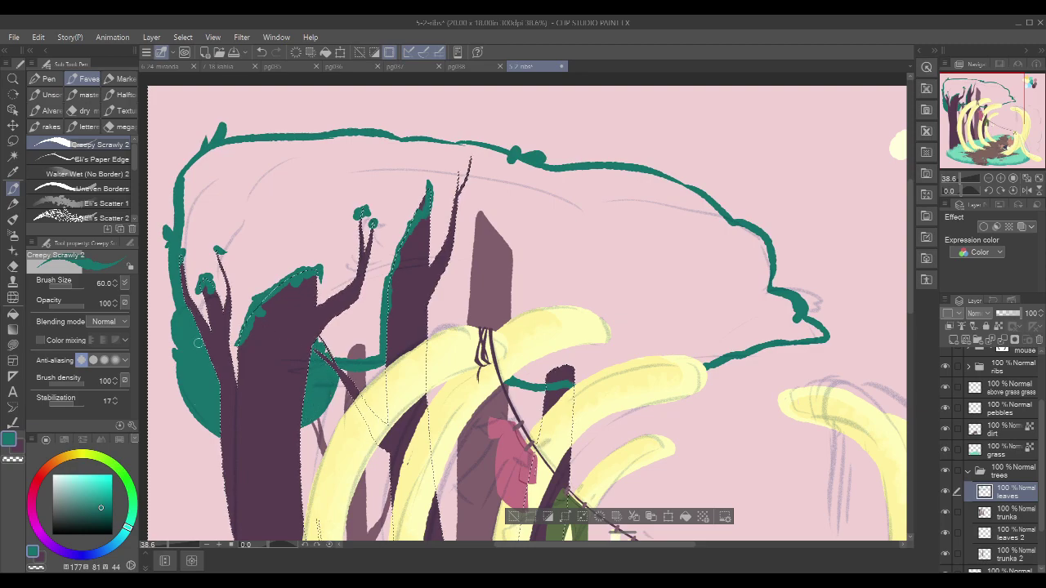
Step: Paint dark teal foliage between the thickest and pointed trunks, and connect the pointed trunk's tip to the canopy outline
left_click_drag(642, 198, 562, 215)
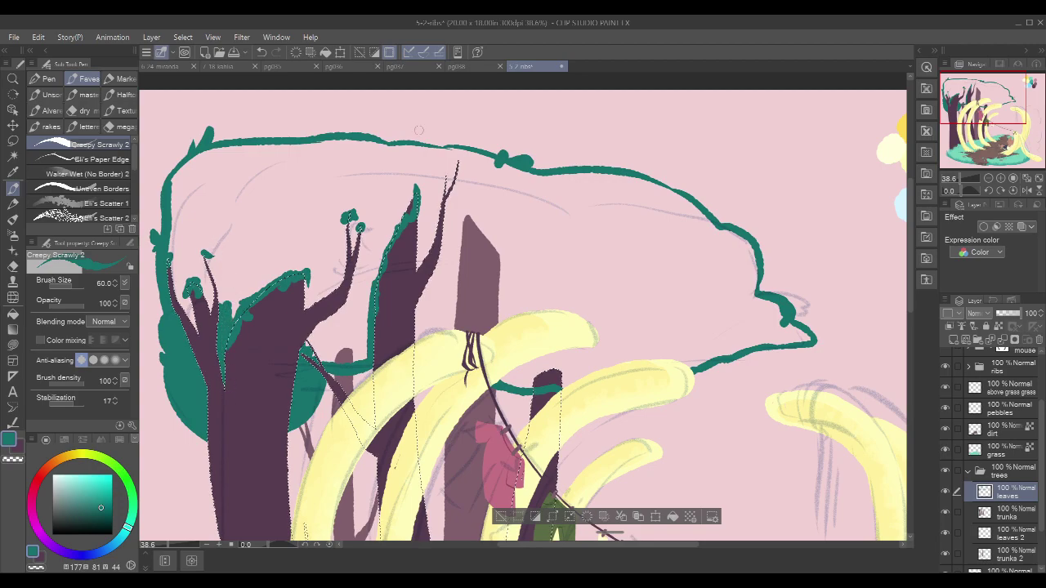
left_click_drag(415, 187, 365, 312)
left_click_drag(413, 200, 410, 146)
mouse_move(306, 263)
left_mouse_down()
mouse_move(308, 344)
mouse_move(321, 358)
mouse_move(368, 358)
left_mouse_up()
mouse_move(352, 207)
left_mouse_down()
mouse_move(334, 273)
mouse_move(365, 228)
mouse_move(365, 330)
mouse_move(357, 320)
mouse_move(343, 346)
mouse_move(330, 342)
mouse_move(316, 295)
mouse_move(358, 343)
left_mouse_up()
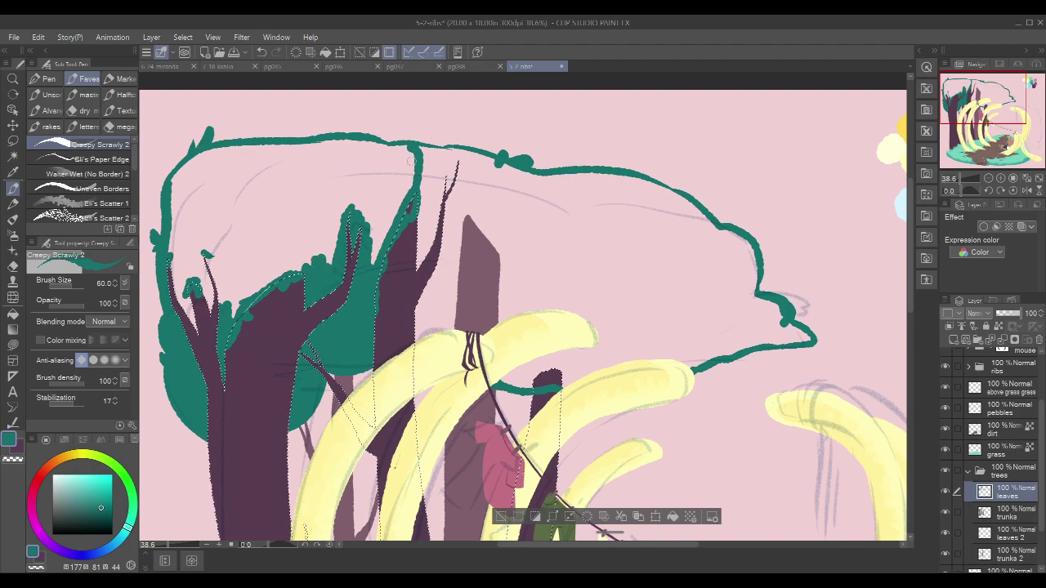
Step: Fill the enclosed left part of the canopy with dark teal on the leaves layer
key("g")
key("g")
left_click(404, 147)
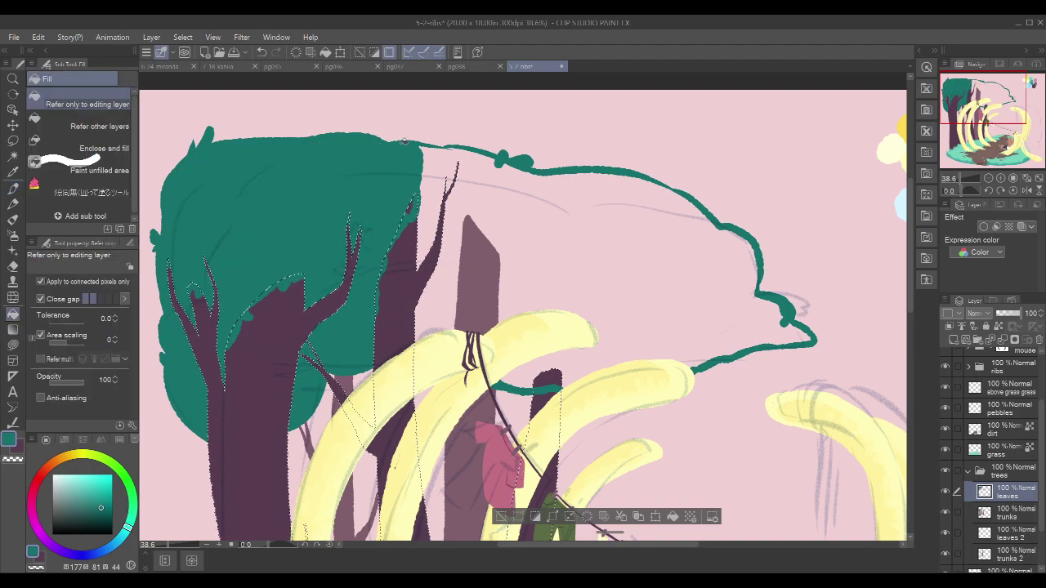
Step: Outline the pointed trunk's right branch in dark teal and close the canopy's lower edge along the second rib
key("p")
left_click_drag(528, 229, 419, 239)
mouse_move(333, 228)
left_mouse_down()
mouse_move(310, 280)
mouse_move(348, 174)
mouse_move(315, 266)
left_mouse_up()
left_click_drag(348, 193, 311, 363)
left_click_drag(380, 386, 416, 393)
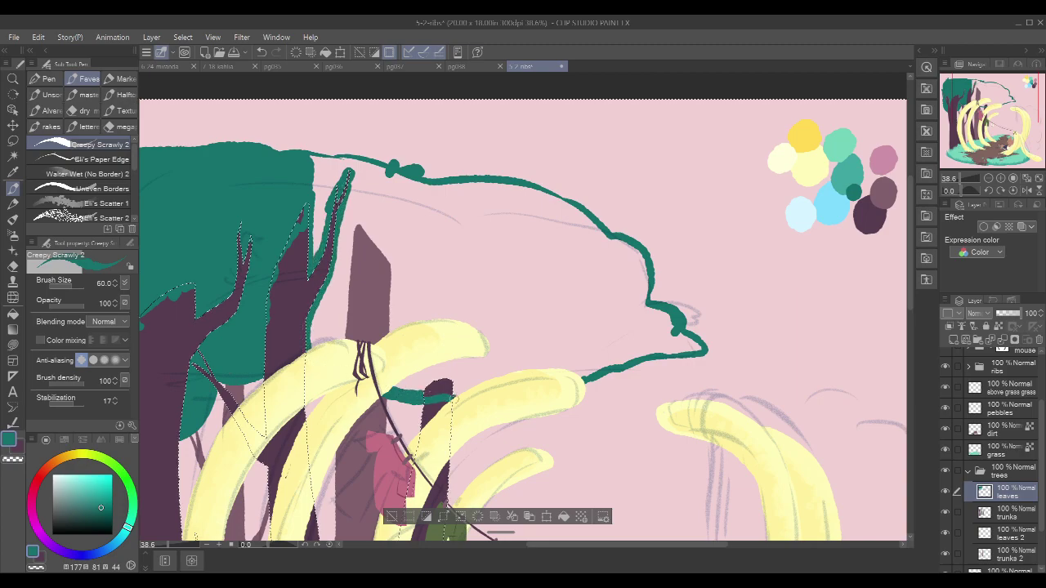
mouse_move(586, 377)
left_mouse_down()
mouse_move(536, 370)
mouse_move(459, 392)
left_mouse_up()
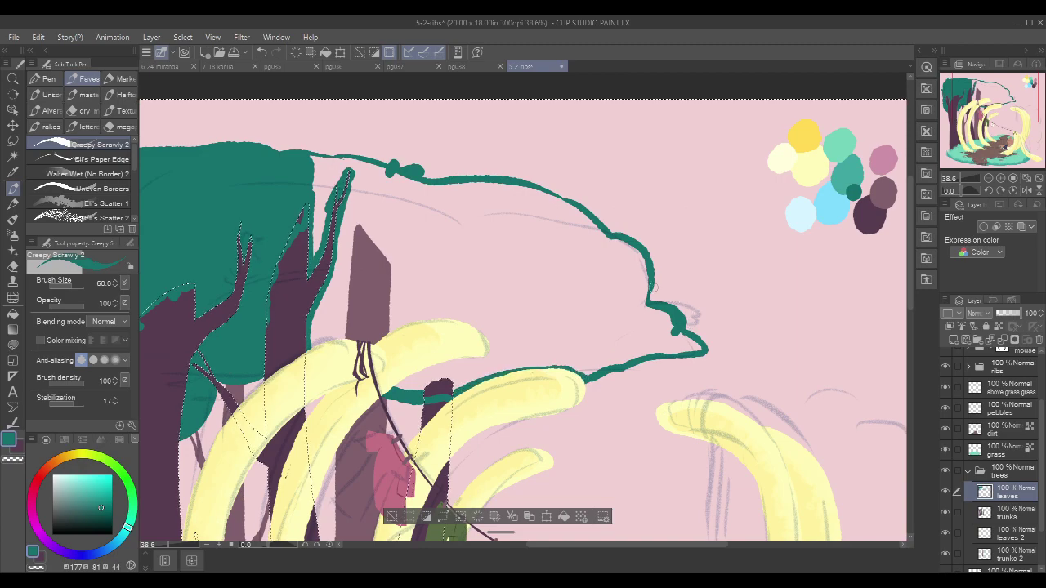
Step: Fill the remaining right part of the canopy with dark teal and clear the selection
key("g")
left_click(584, 294)
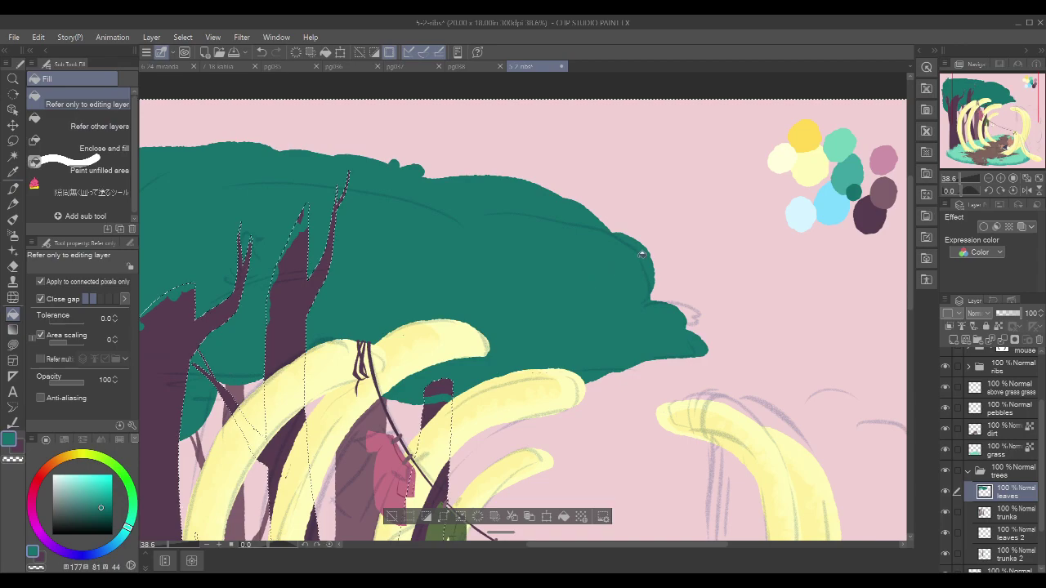
key("ctrl+d")
Step: Paint ragged dark teal leaf edges over the trunk tops and cover the tip of the small dark trunk
key("p")
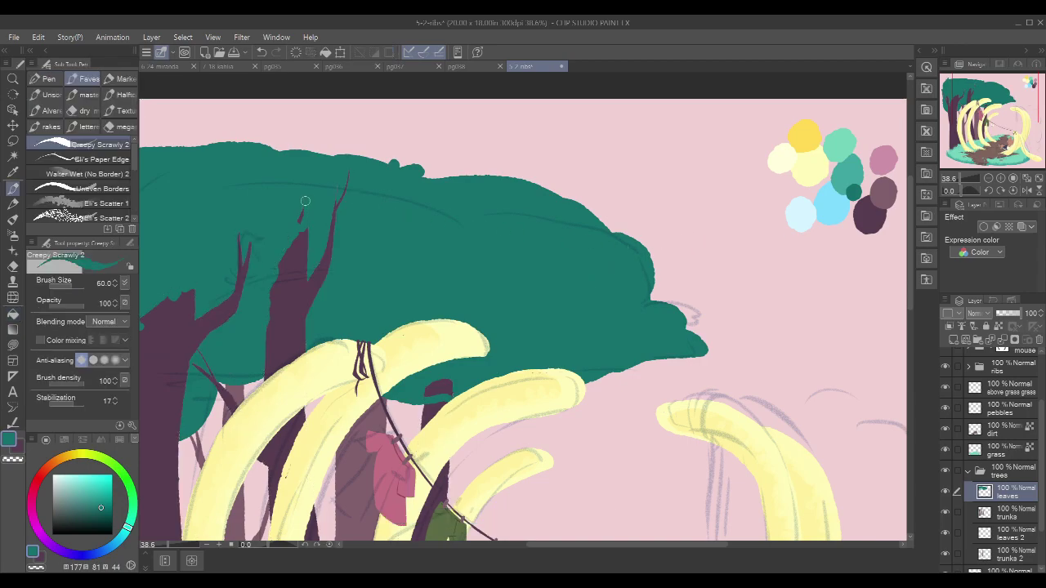
left_click_drag(598, 235, 731, 169)
left_click_drag(601, 189, 662, 225)
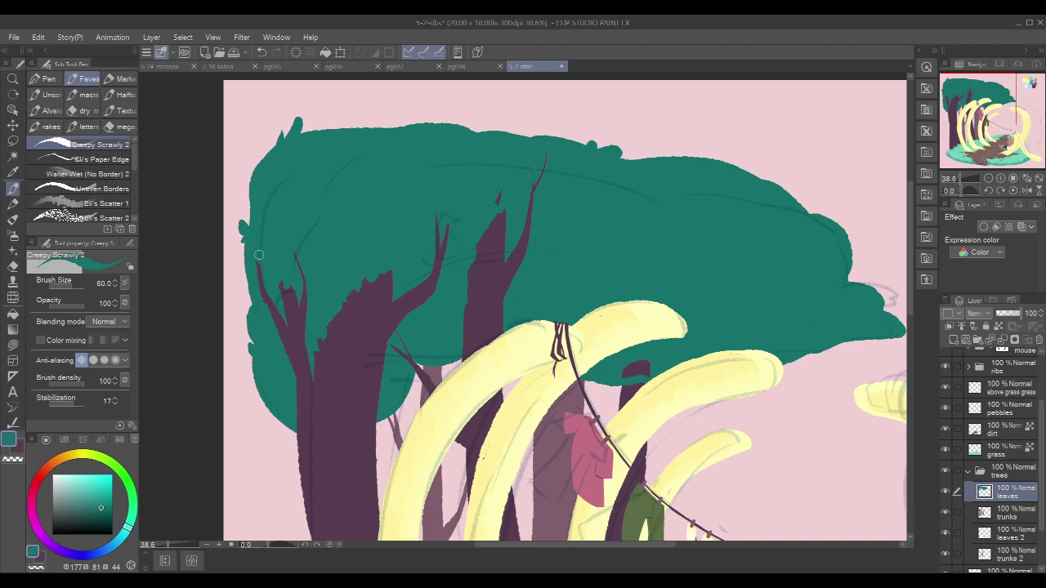
left_click_drag(831, 173, 790, 172)
left_click_drag(713, 232, 640, 202)
left_click_drag(516, 335, 535, 335)
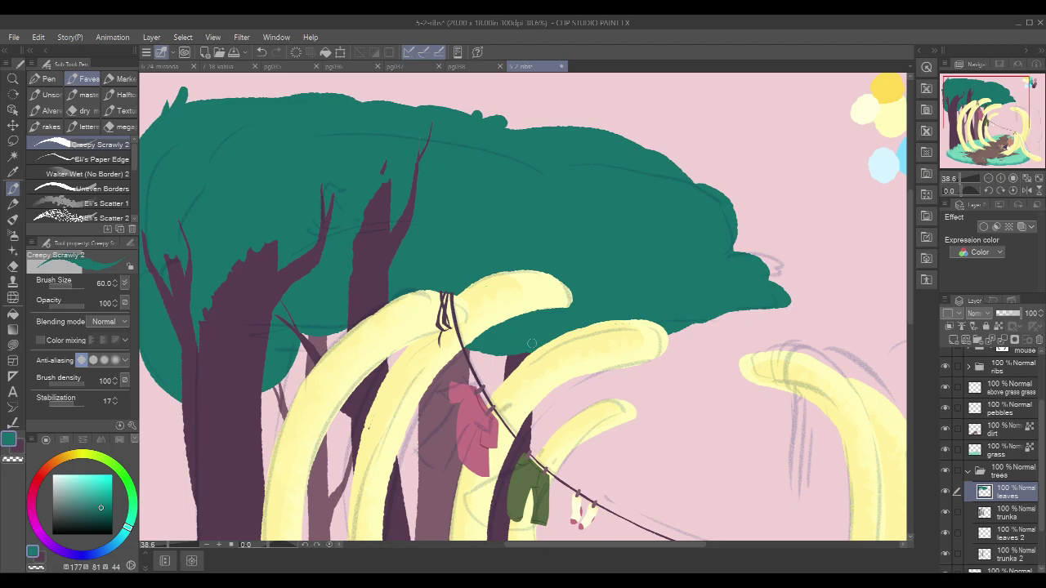
Step: Sample the lighter teal from the palette and move the leaves 2 layer below trunks 2
scroll(747, 224, "down", 5)
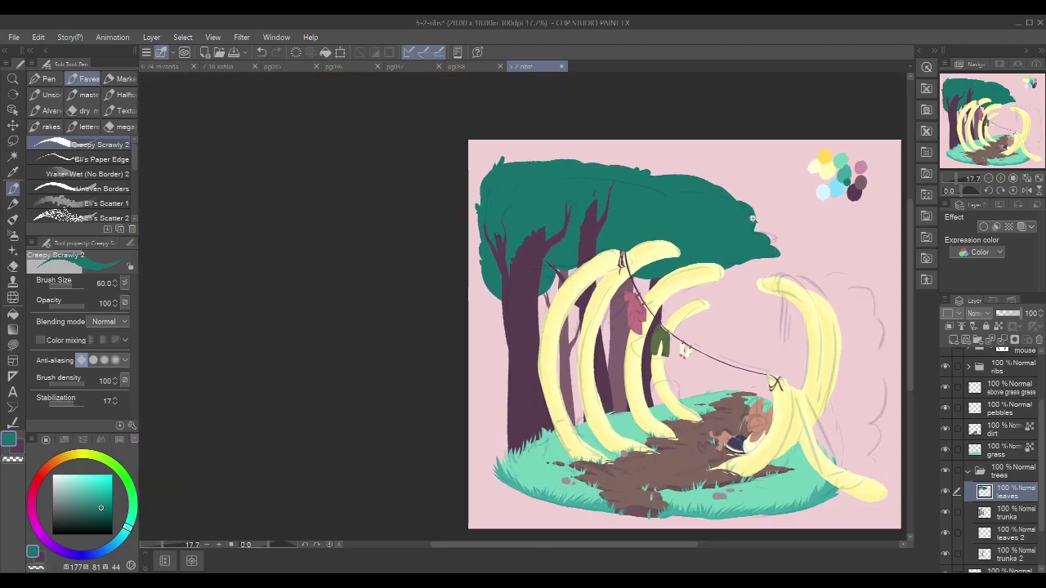
scroll(764, 216, "up", 1)
left_click_drag(817, 220, 683, 237)
left_click(1013, 535)
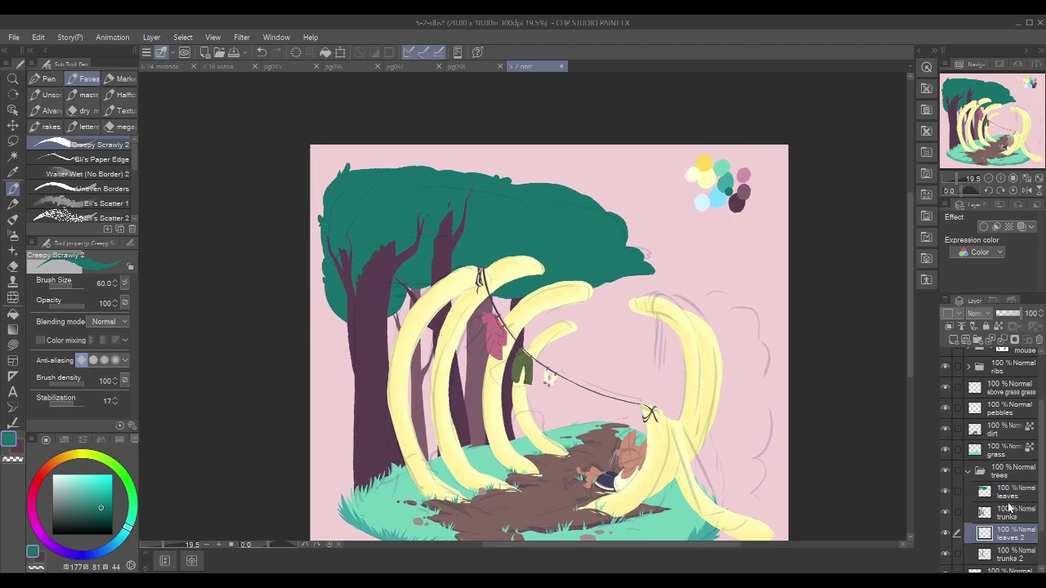
left_click(729, 179, "alt")
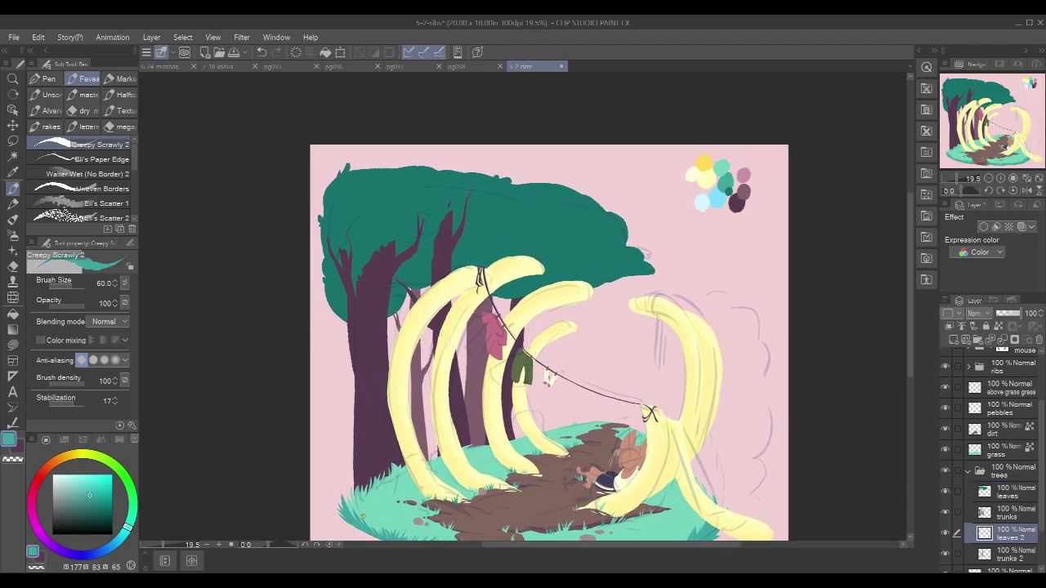
scroll(500, 312, "up", 3)
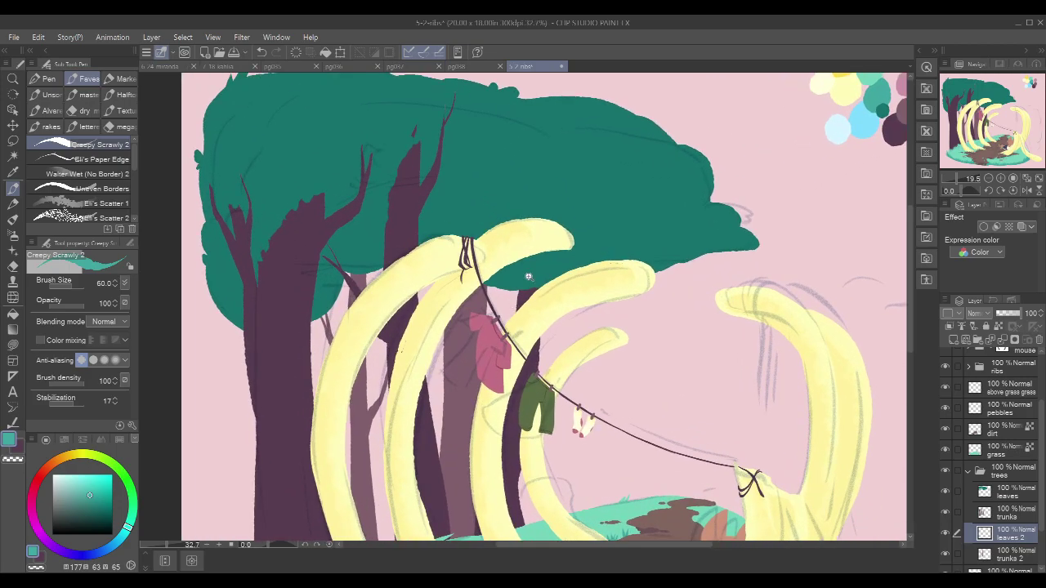
scroll(537, 277, "down", 3)
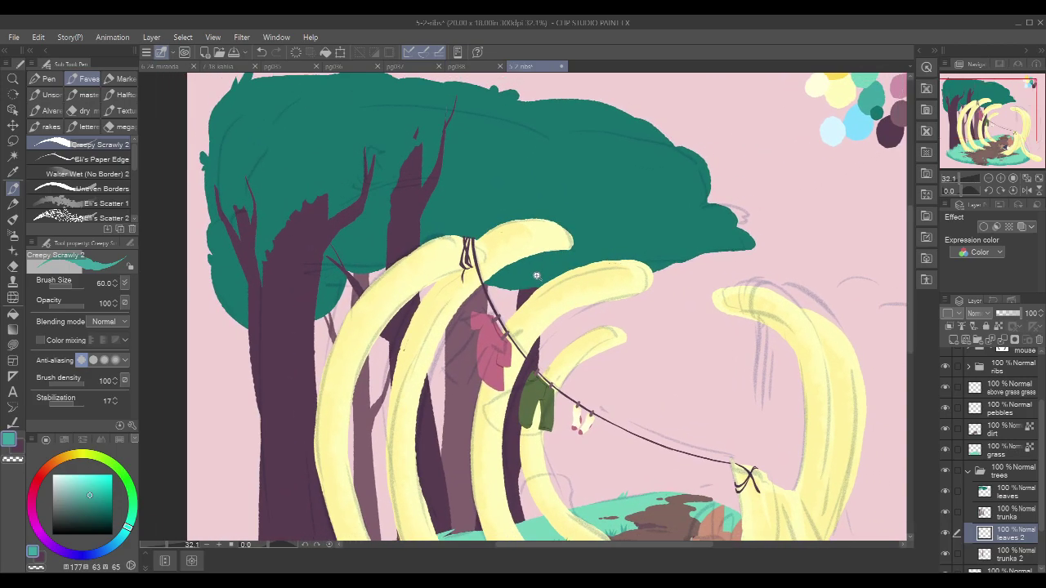
scroll(546, 272, "up", 1)
left_click_drag(1017, 533, 1023, 555)
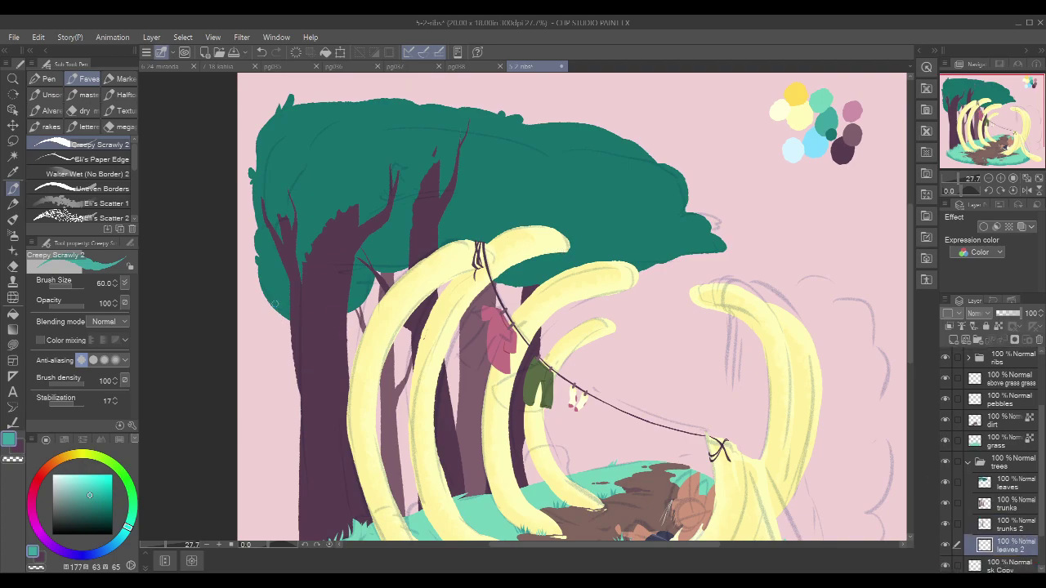
Step: Paint a lighter teal leaf lobe beneath the dark canopy's left end, beside the leftmost trunk
mouse_move(274, 298)
left_mouse_down()
mouse_move(272, 325)
mouse_move(295, 343)
left_mouse_up()
mouse_move(279, 307)
left_mouse_down()
mouse_move(281, 340)
mouse_move(291, 310)
left_mouse_up()
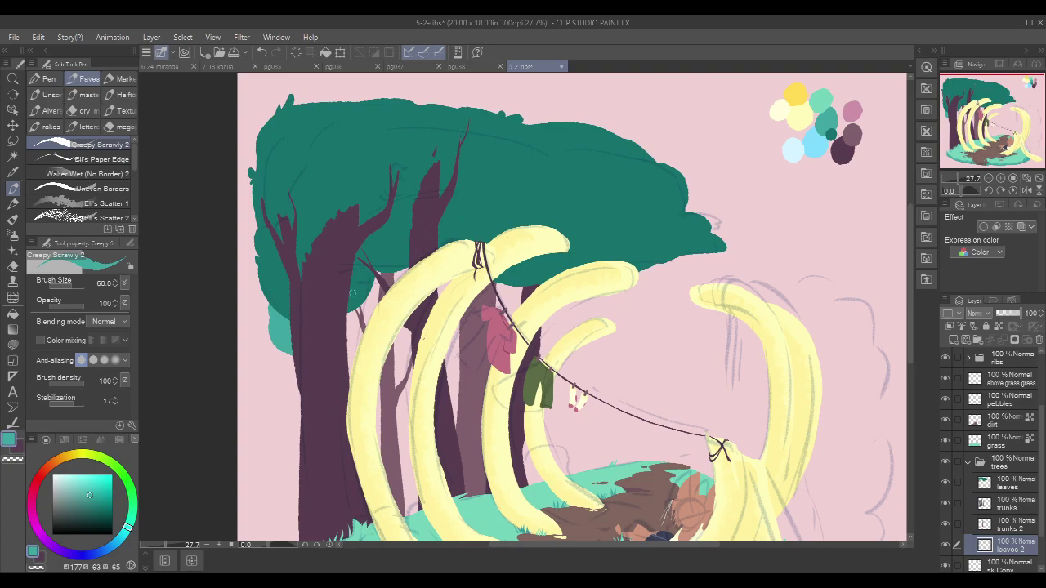
mouse_move(284, 345)
left_mouse_down()
mouse_move(374, 339)
mouse_move(365, 363)
mouse_move(407, 371)
left_mouse_up()
key("ctrl+z")
key("ctrl+z")
left_click_drag(339, 355, 416, 376)
key("ctrl+z")
Step: Paint lighter teal foliage in the gaps between the background trunks and the first ribs
mouse_move(349, 314)
left_mouse_down()
mouse_move(353, 351)
mouse_move(367, 309)
mouse_move(374, 318)
left_mouse_up()
mouse_move(391, 270)
left_mouse_down()
mouse_move(404, 263)
mouse_move(408, 275)
left_mouse_up()
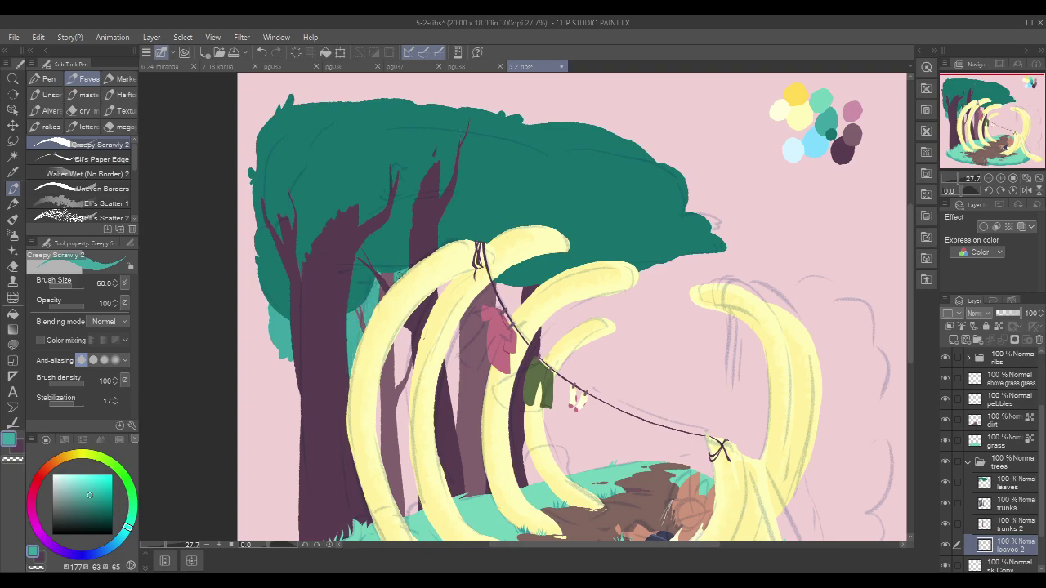
mouse_move(395, 399)
left_mouse_down()
mouse_move(407, 400)
mouse_move(394, 387)
mouse_move(406, 343)
mouse_move(413, 360)
left_mouse_up()
left_click_drag(646, 242, 588, 235)
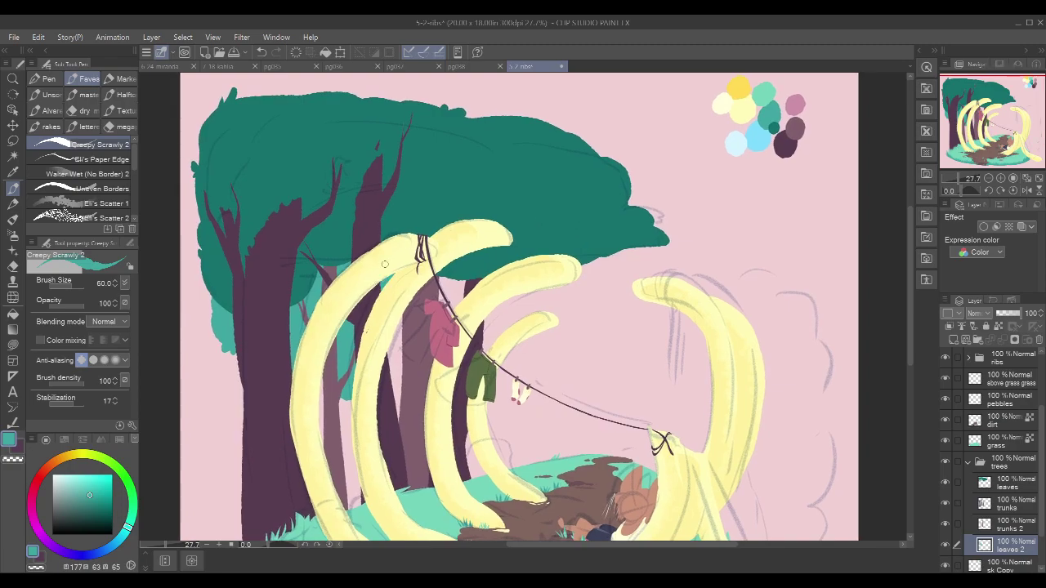
mouse_move(404, 311)
left_mouse_down()
mouse_move(393, 356)
mouse_move(402, 357)
left_mouse_up()
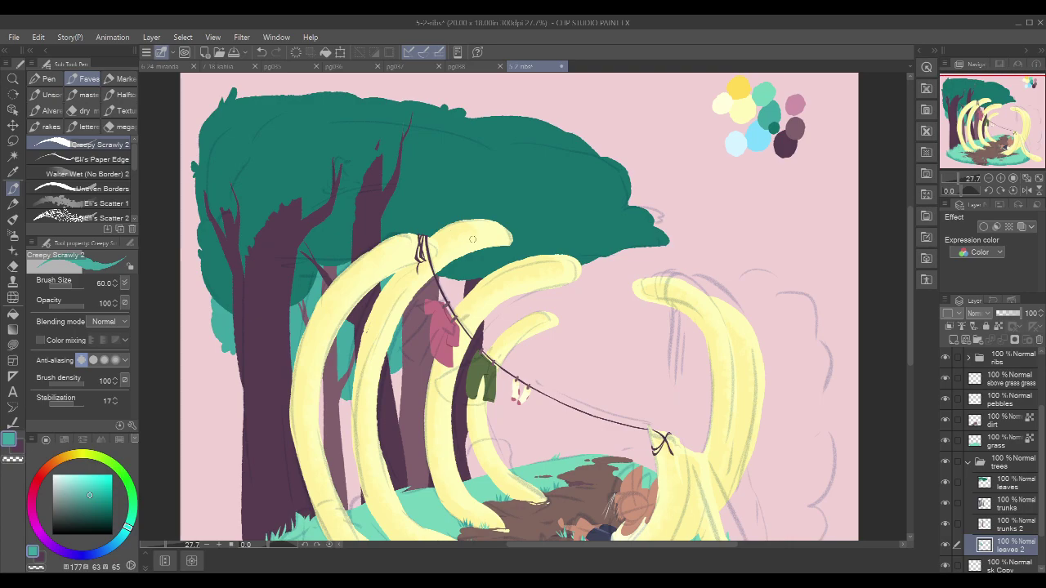
left_click_drag(440, 281, 463, 297)
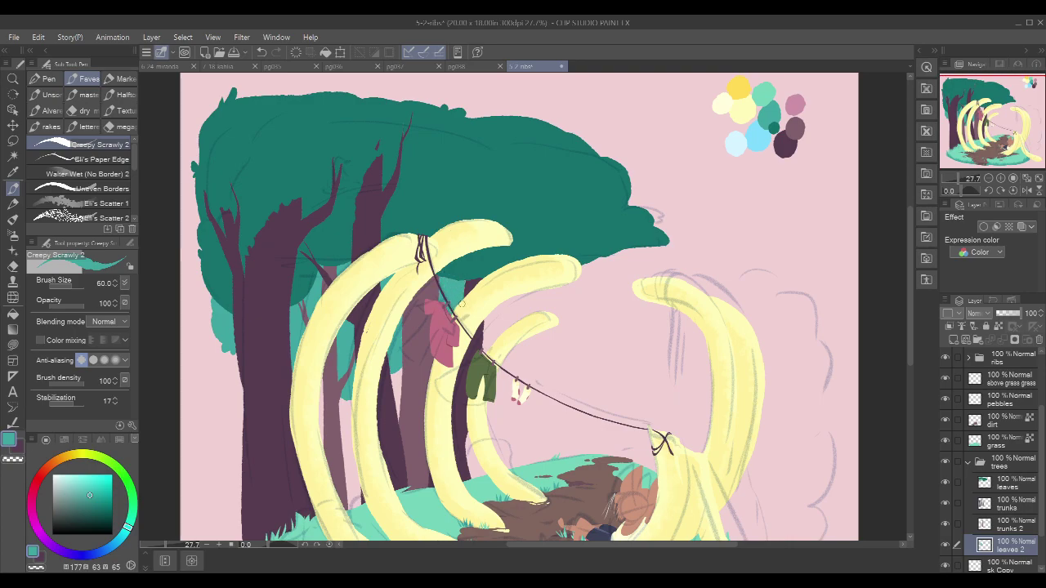
mouse_move(700, 227)
left_mouse_down()
mouse_move(662, 245)
mouse_move(660, 264)
left_mouse_up()
mouse_move(487, 304)
left_mouse_down()
mouse_move(447, 331)
mouse_move(482, 295)
mouse_move(450, 304)
left_mouse_up()
key("ctrl+z")
scroll(486, 327, "up", 2)
key("ctrl+z")
Step: Outline and paint in a lighter teal foliage patch under the rib just right of the hanging pink garment
mouse_move(395, 341)
left_mouse_down()
mouse_move(420, 345)
mouse_move(491, 291)
left_mouse_up()
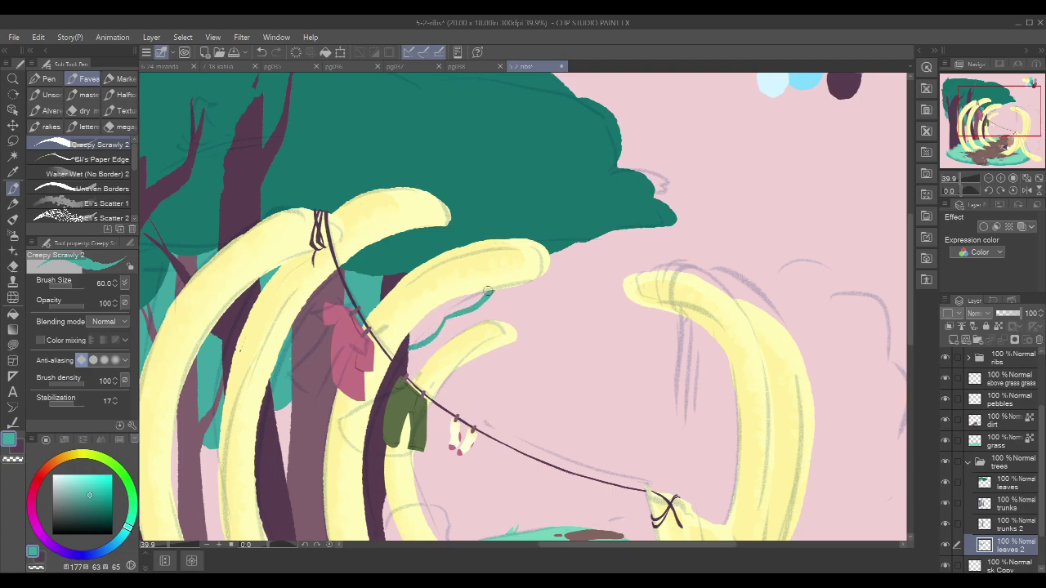
left_click_drag(439, 326, 488, 291)
mouse_move(425, 317)
left_mouse_down()
mouse_move(412, 342)
mouse_move(435, 323)
mouse_move(417, 332)
left_mouse_up()
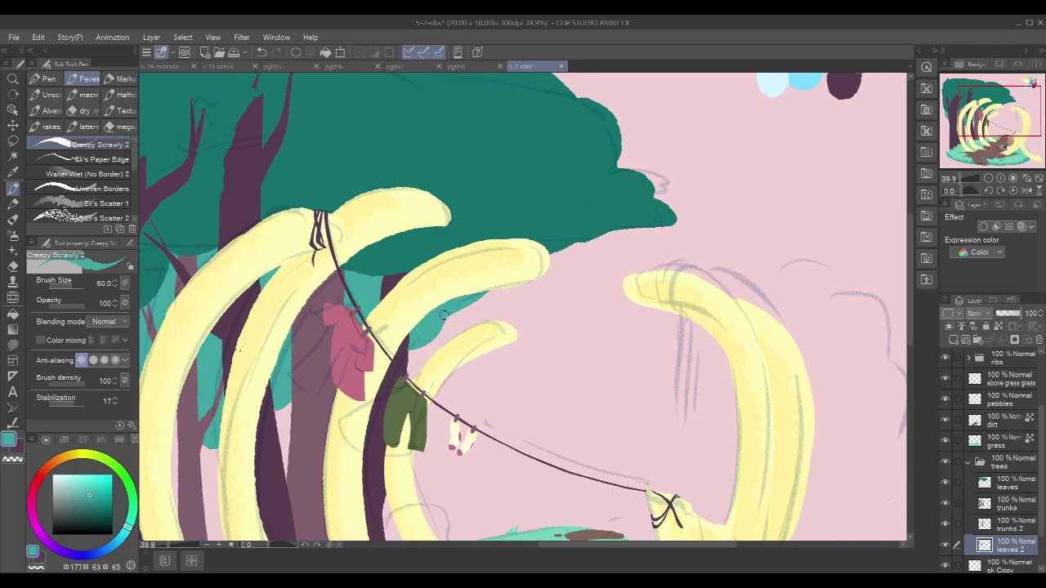
Step: Add small lighter teal leaf clumps along the lower edge and right tip of that foliage patch
left_click_drag(501, 328, 678, 345)
left_click_drag(495, 340, 507, 283)
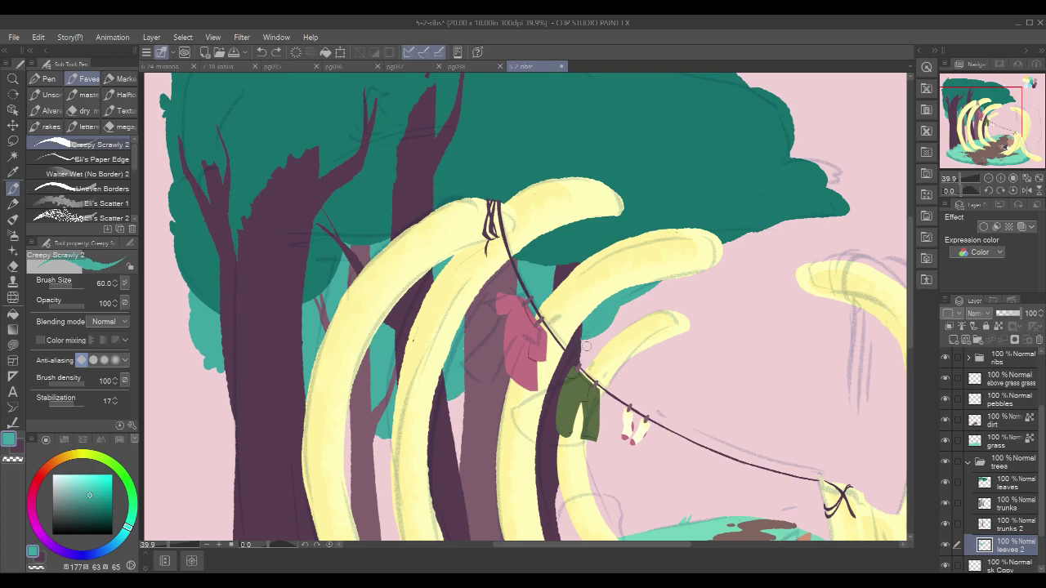
left_click_drag(656, 288, 659, 285)
left_click_drag(813, 219, 782, 272)
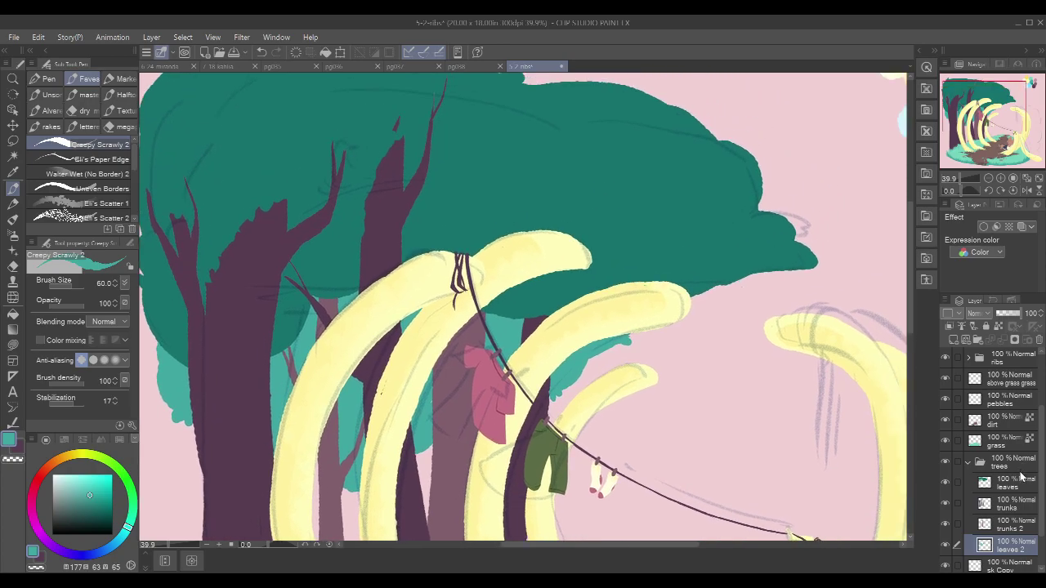
Step: Make the leaves layer active, pick up the dark teal from the canopy and hide the sk sketch layer
left_click(1015, 483)
left_click(686, 189, "alt")
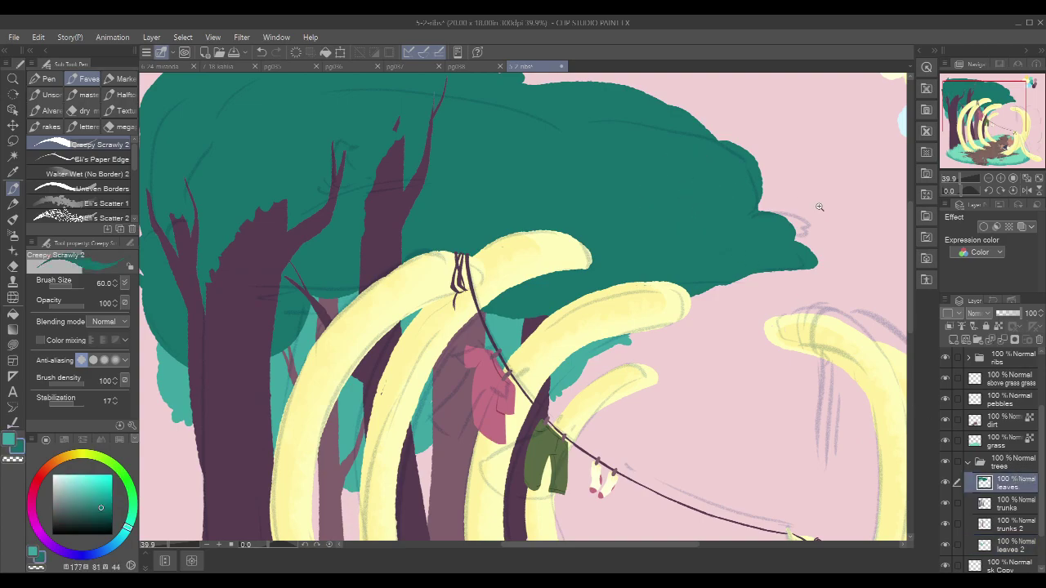
scroll(820, 206, "down", 2)
scroll(1043, 362, "up", 3)
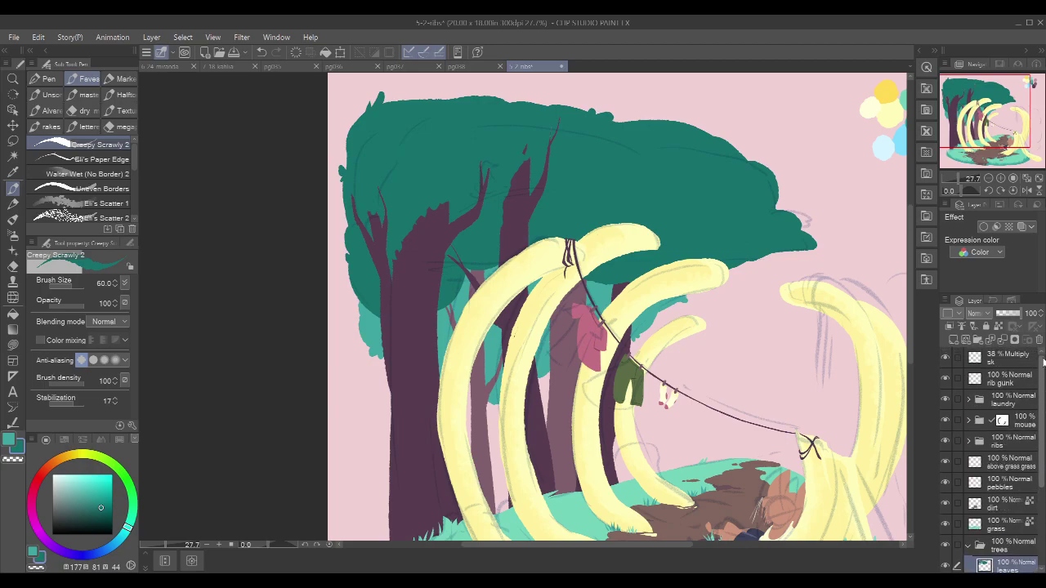
left_click(945, 356)
mouse_move(891, 326)
left_mouse_down()
mouse_move(845, 343)
mouse_move(742, 292)
left_mouse_up()
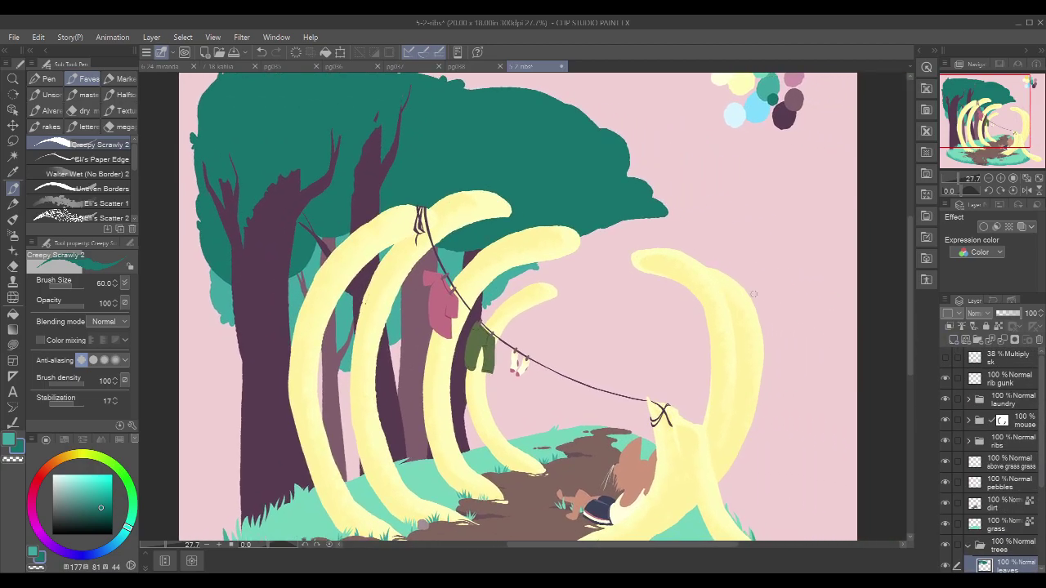
Step: Paint small pointed dark teal leaf tufts on the canopy's upper-left corner
scroll(779, 303, "down", 3)
scroll(779, 303, "up", 2)
scroll(782, 294, "up", 1)
scroll(784, 289, "up", 1)
left_click_drag(572, 166, 588, 317)
scroll(389, 250, "up", 2)
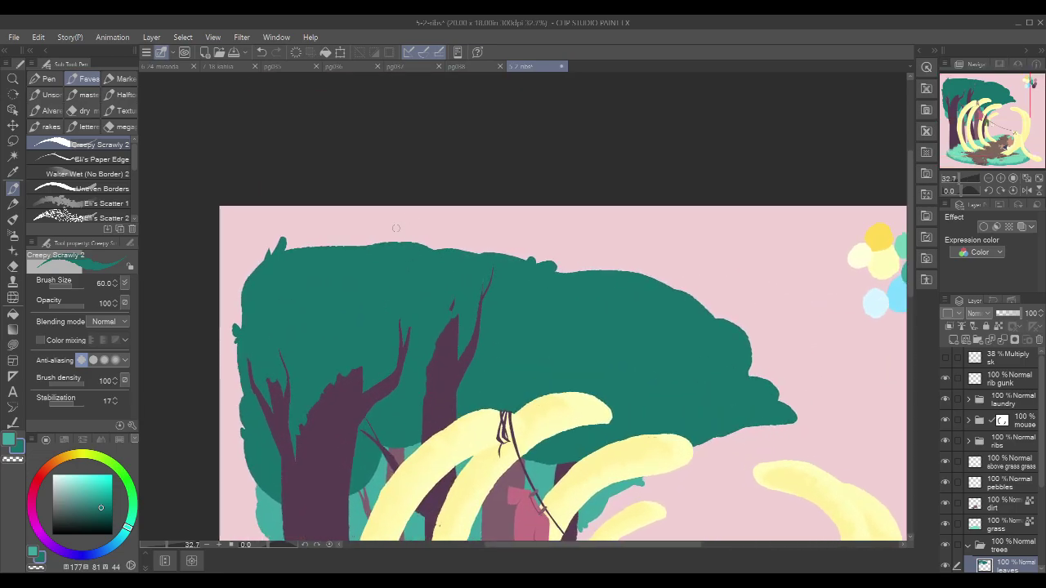
left_click_drag(279, 246, 287, 250)
key("ctrl+z")
left_click_drag(285, 256, 304, 243)
key("ctrl+z")
Step: Add dark teal leaf tufts at intervals along the canopy's top edge and fill out its upper-left corner
scroll(432, 245, "up", 2)
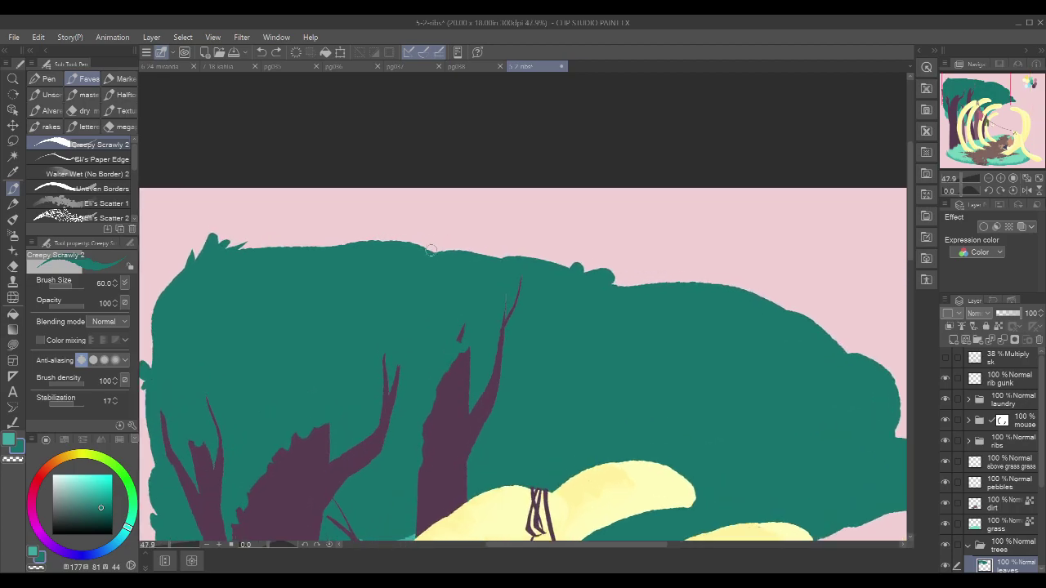
left_click_drag(423, 250, 426, 235)
left_click_drag(500, 260, 507, 236)
left_click_drag(350, 250, 335, 231)
key("ctrl+z")
left_click_drag(772, 343, 797, 275)
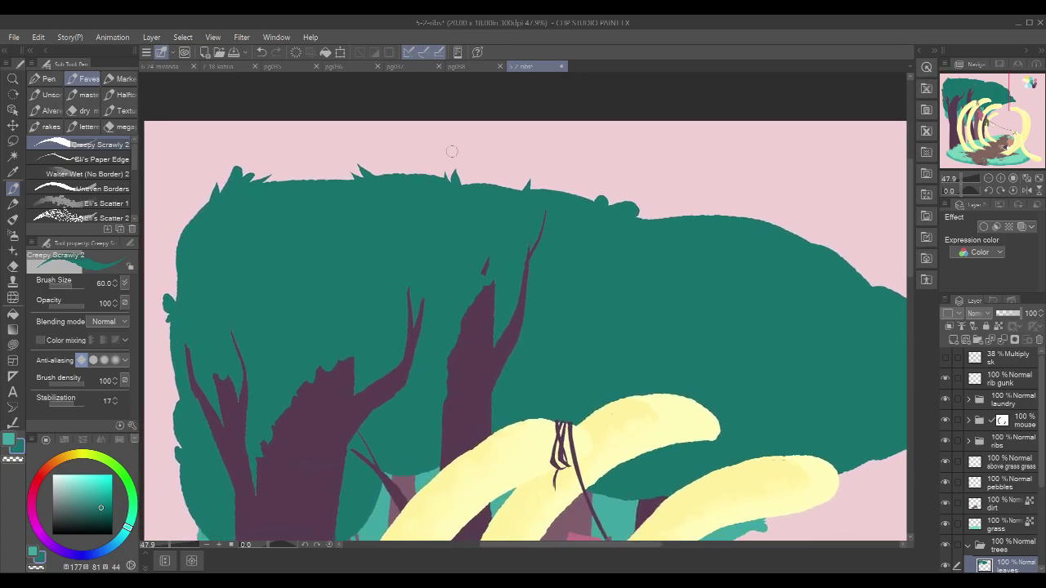
mouse_move(370, 178)
left_mouse_down()
mouse_move(362, 162)
mouse_move(374, 176)
mouse_move(360, 185)
left_mouse_up()
mouse_move(454, 180)
left_mouse_down()
mouse_move(458, 171)
mouse_move(455, 183)
mouse_move(445, 175)
left_mouse_up()
mouse_move(250, 187)
left_mouse_down()
mouse_move(264, 182)
mouse_move(214, 194)
mouse_move(209, 209)
left_mouse_up()
Step: Paint small rounded dark teal leaf bumps along the canopy's left edge down to the lower-left lobe
left_click_drag(728, 164, 706, 158)
left_click_drag(356, 373, 372, 359)
left_click_drag(294, 365, 298, 370)
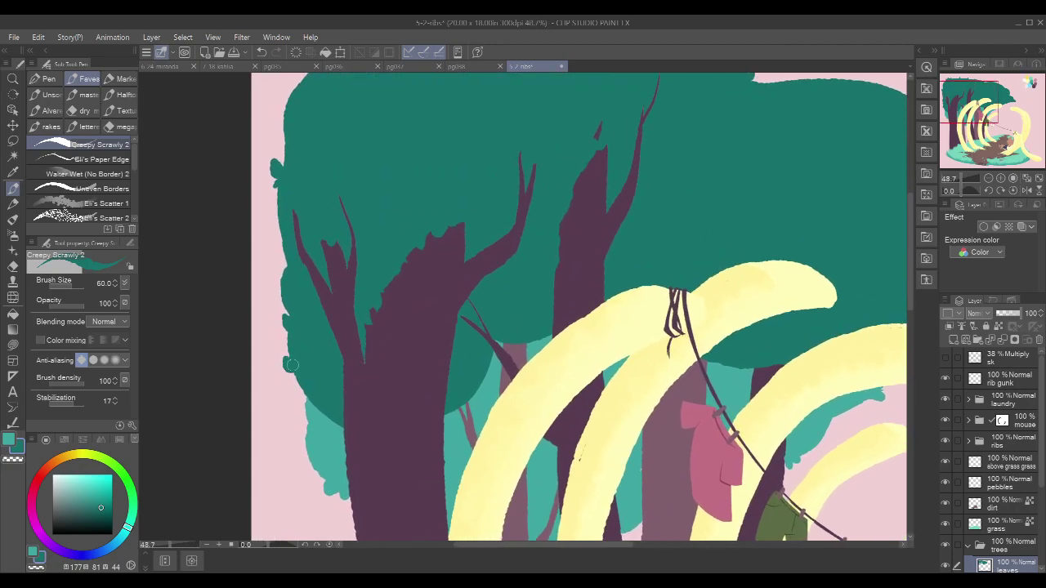
mouse_move(291, 380)
left_mouse_down()
mouse_move(329, 415)
mouse_move(327, 427)
mouse_move(333, 407)
left_mouse_up()
key("ctrl+z")
Step: Add dark teal leaf tufts along the canopy's lower edge between the leftmost trunk and the first rib
left_click_drag(688, 215, 651, 224)
left_click_drag(821, 198, 793, 186)
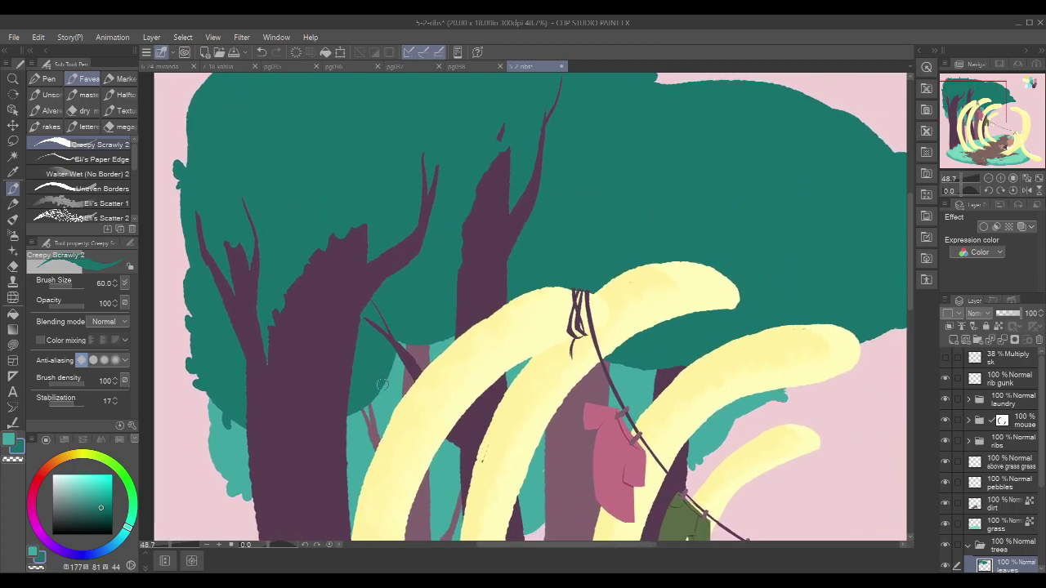
left_click_drag(383, 369, 387, 387)
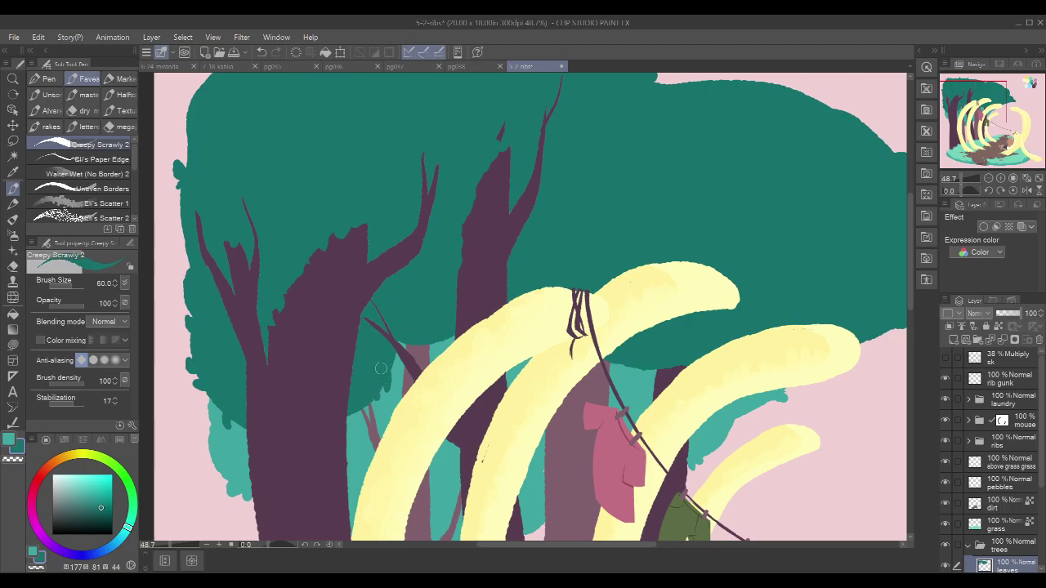
left_click_drag(577, 244, 551, 250)
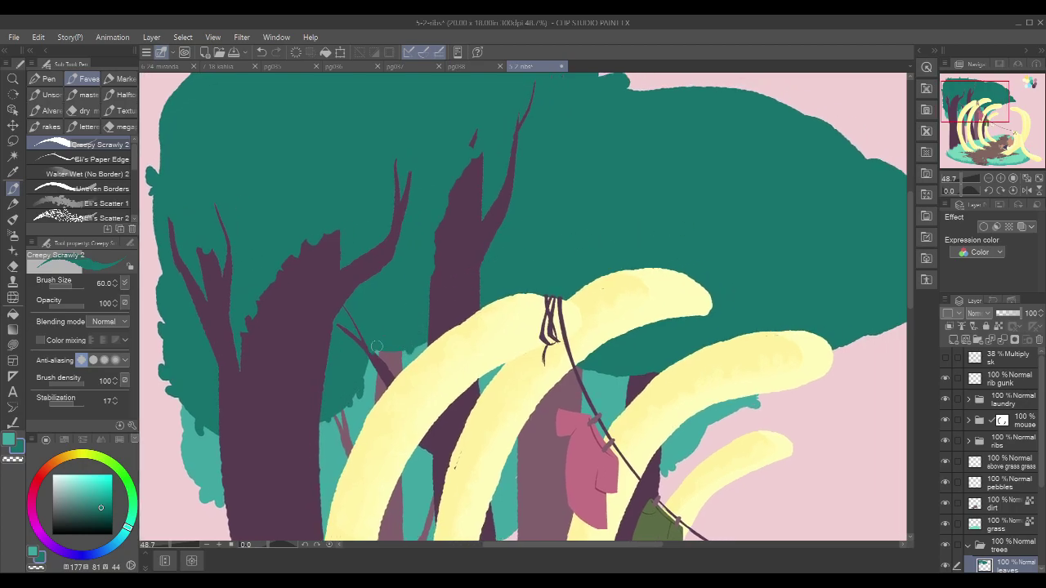
left_click_drag(369, 339, 371, 353)
Step: Paint small dark teal leaf tufts along the canopy's upper-right slope
scroll(756, 196, "down", 5)
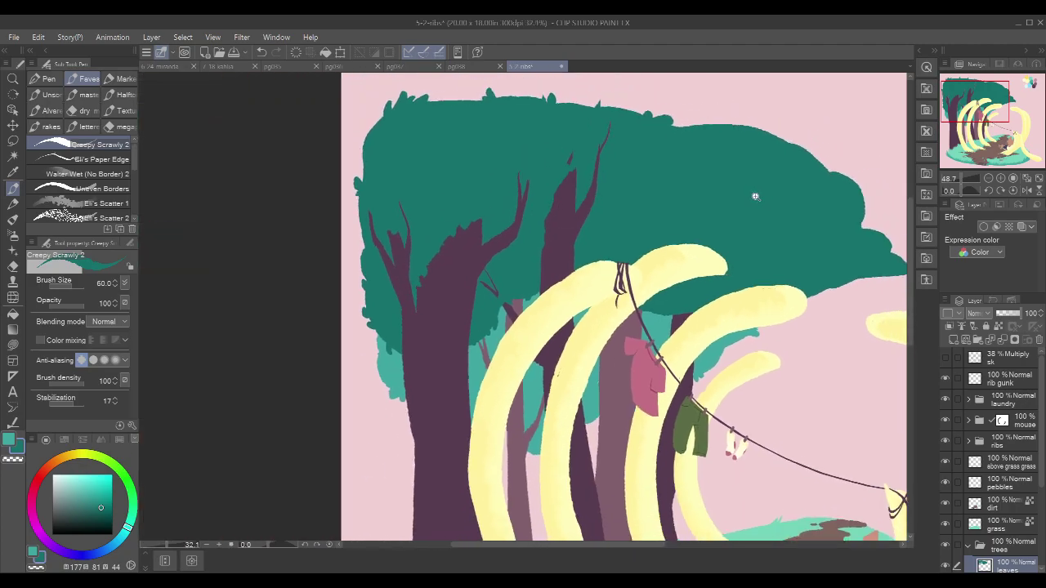
mouse_move(842, 184)
left_mouse_down()
mouse_move(743, 215)
mouse_move(722, 247)
left_mouse_up()
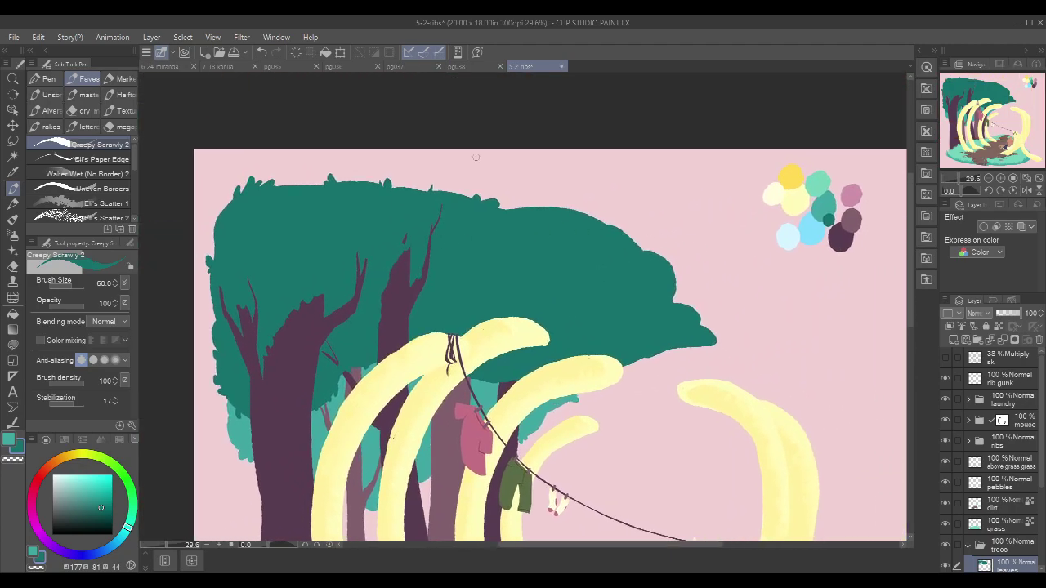
mouse_move(769, 220)
left_mouse_down()
mouse_move(731, 185)
mouse_move(684, 220)
mouse_move(679, 213)
left_mouse_up()
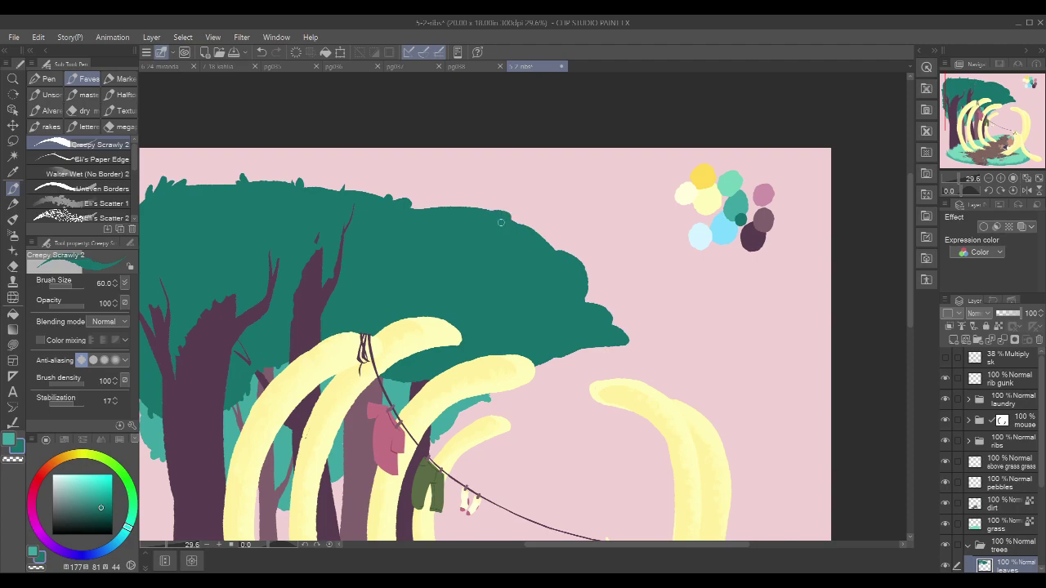
left_click_drag(481, 211, 495, 219)
key("ctrl+z")
key("shift+space")
left_click_drag(651, 263, 515, 188)
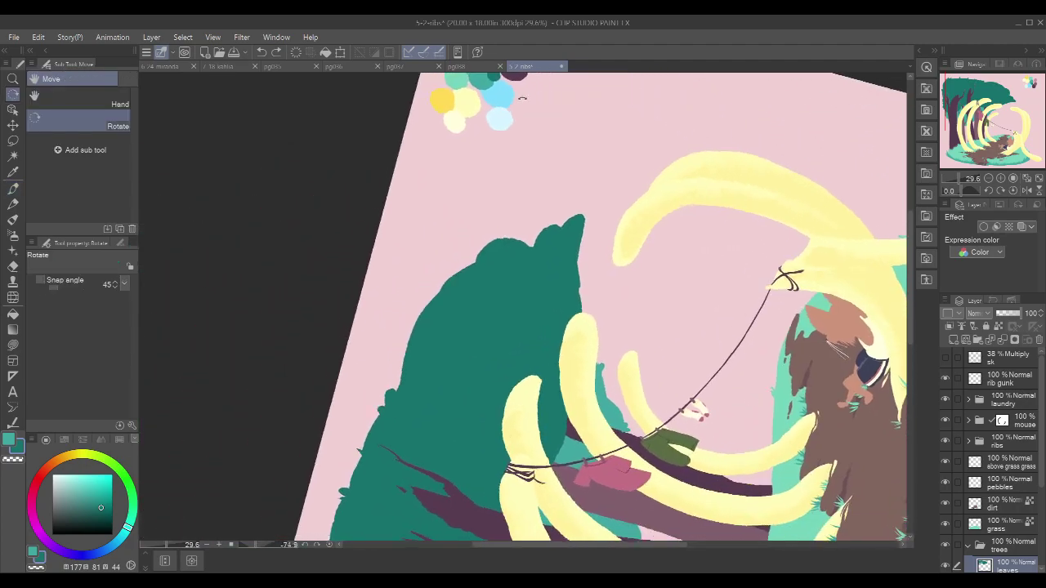
mouse_move(408, 353)
left_mouse_down()
mouse_move(410, 332)
mouse_move(408, 357)
left_mouse_up()
key("ctrl+z")
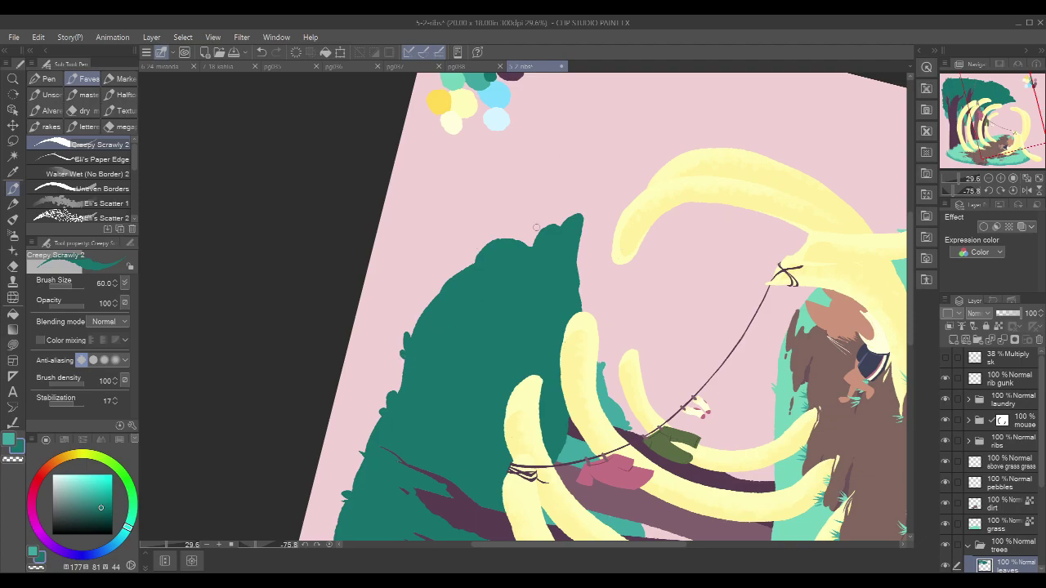
Step: Paint small dark teal leaf tufts around the notch between the lobes at the canopy's right end
mouse_move(528, 253)
left_mouse_down()
mouse_move(524, 238)
mouse_move(530, 245)
mouse_move(482, 245)
left_mouse_up()
key("ctrl+z")
key("ctrl+z")
key("r")
left_click_drag(739, 189, 638, 447)
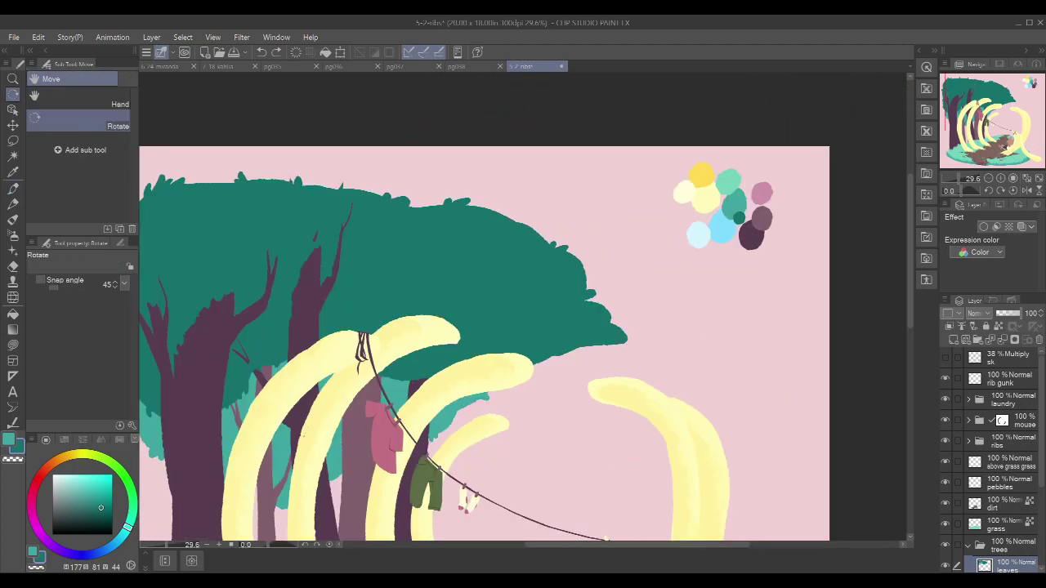
Step: Add dark teal leaf tufts around the canopy's right tip and along the underside behind it
key("p")
left_click_drag(712, 327, 580, 303)
mouse_move(447, 324)
left_mouse_down()
mouse_move(496, 317)
mouse_move(473, 318)
mouse_move(490, 311)
mouse_move(480, 305)
mouse_move(465, 312)
mouse_move(497, 317)
mouse_move(465, 270)
mouse_move(428, 281)
mouse_move(450, 318)
left_mouse_up()
key("ctrl+z")
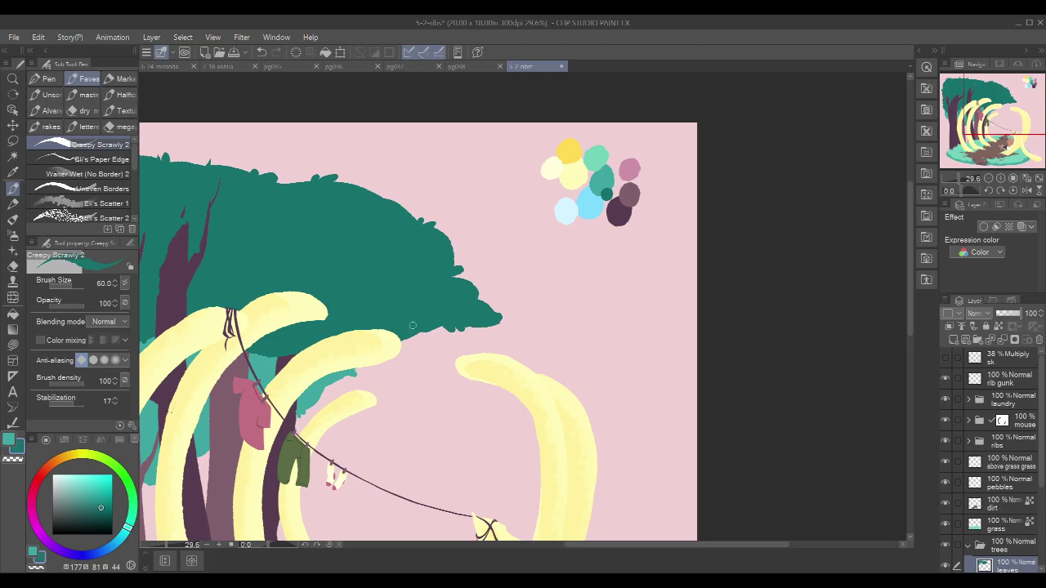
Step: Examine the canopy, trunks and ribs against the whole illustration
left_click_drag(472, 287, 773, 282)
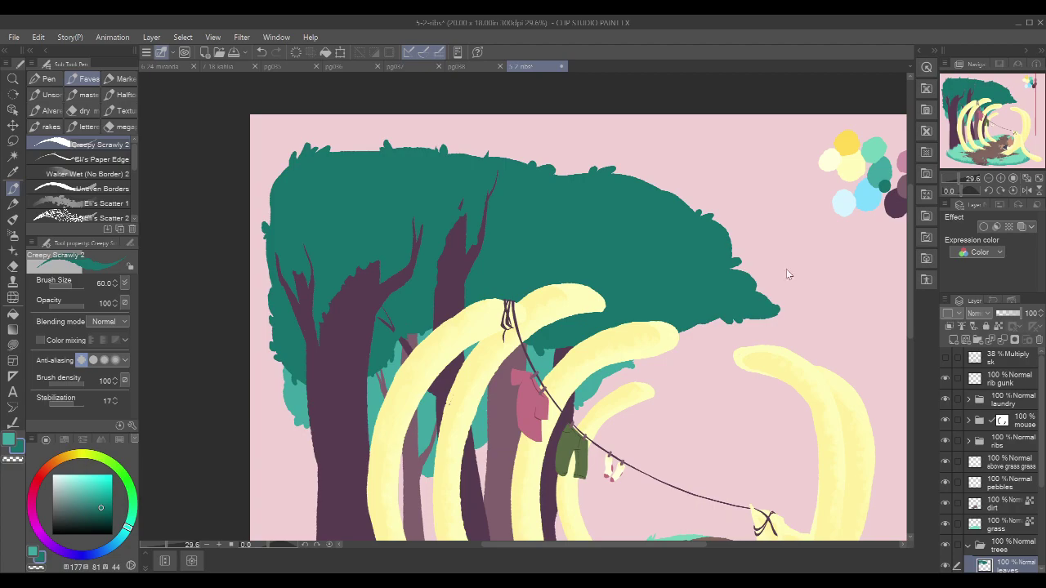
scroll(786, 257, "down", 5)
left_click_drag(820, 259, 670, 262)
left_click_drag(748, 297, 706, 271)
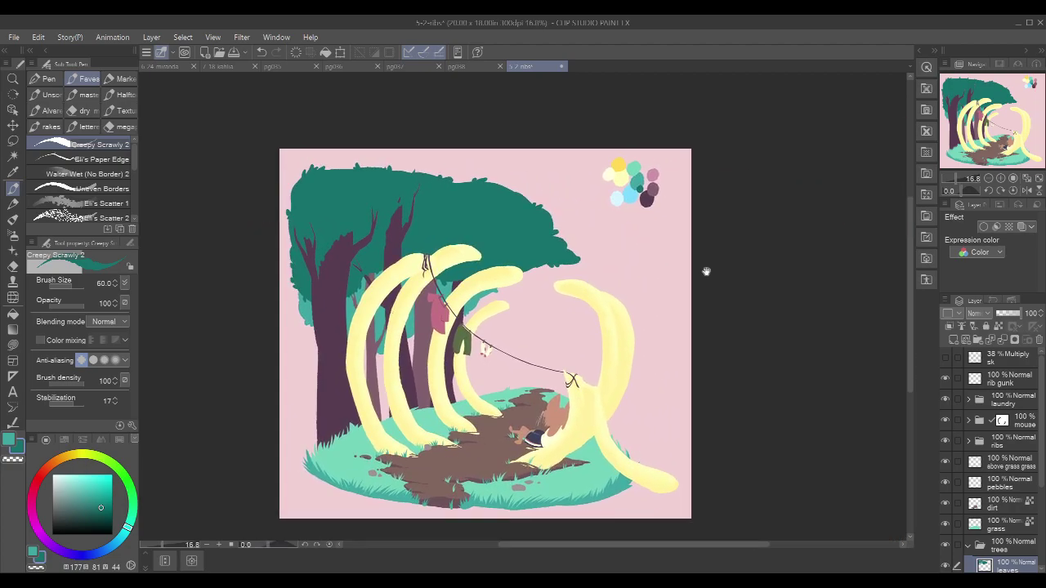
scroll(719, 274, "up", 1)
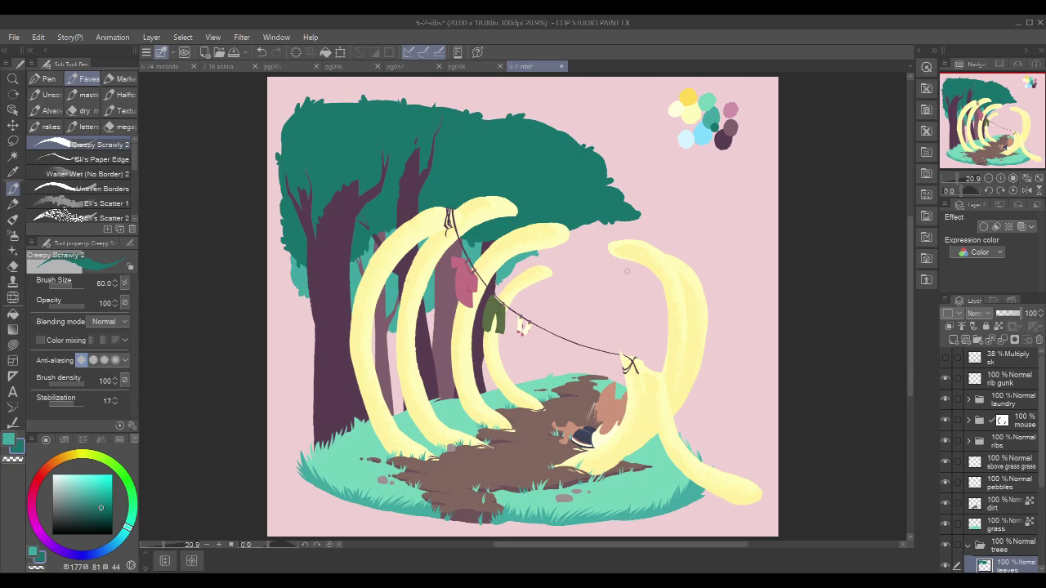
scroll(434, 276, "up", 3)
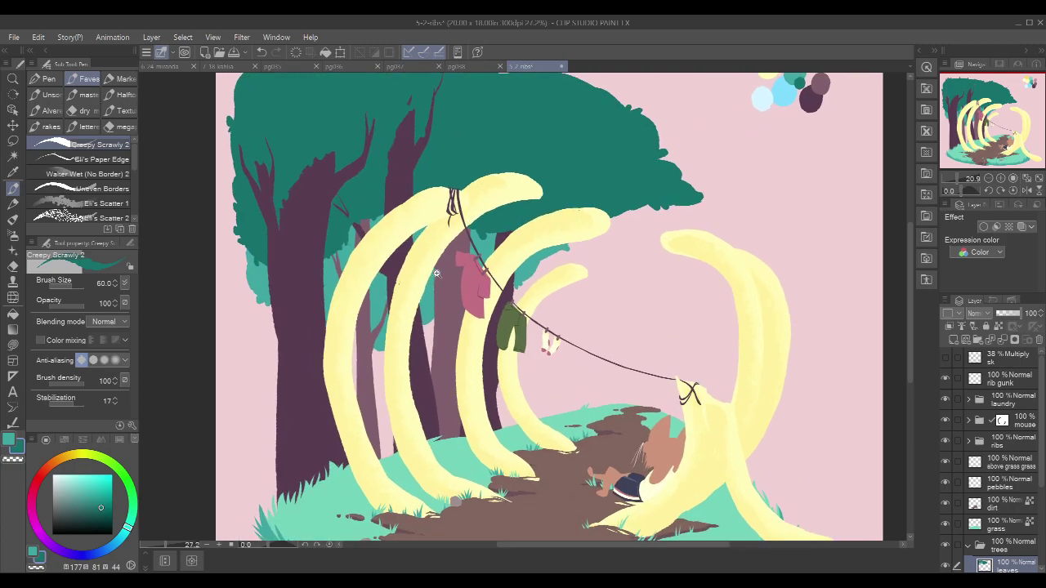
scroll(1039, 443, "down", 3)
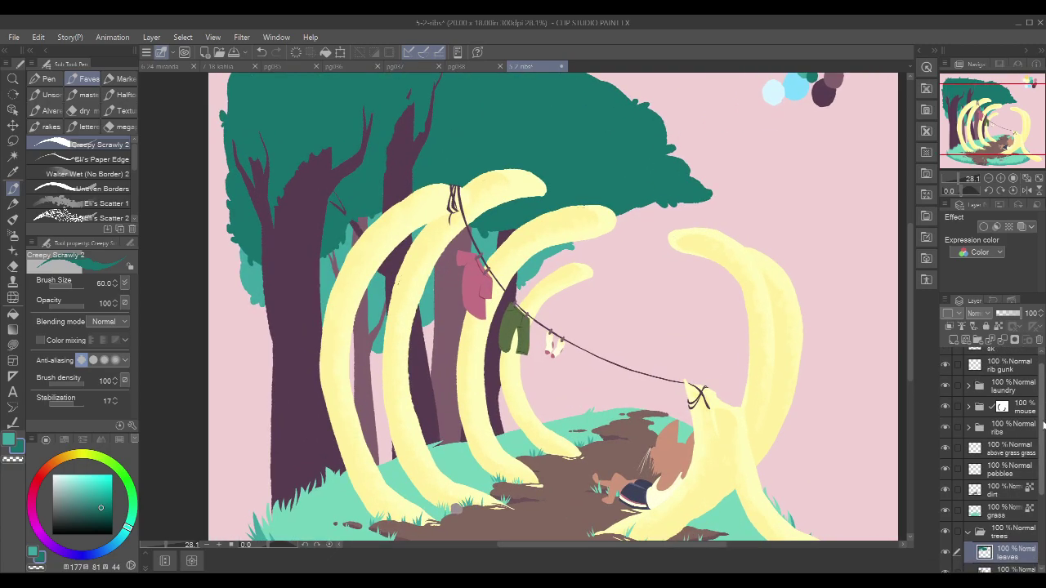
Step: Lock the transparent pixels of the trunks layer and pick up the muted mauve from a background trunk
scroll(1043, 442, "down", 1)
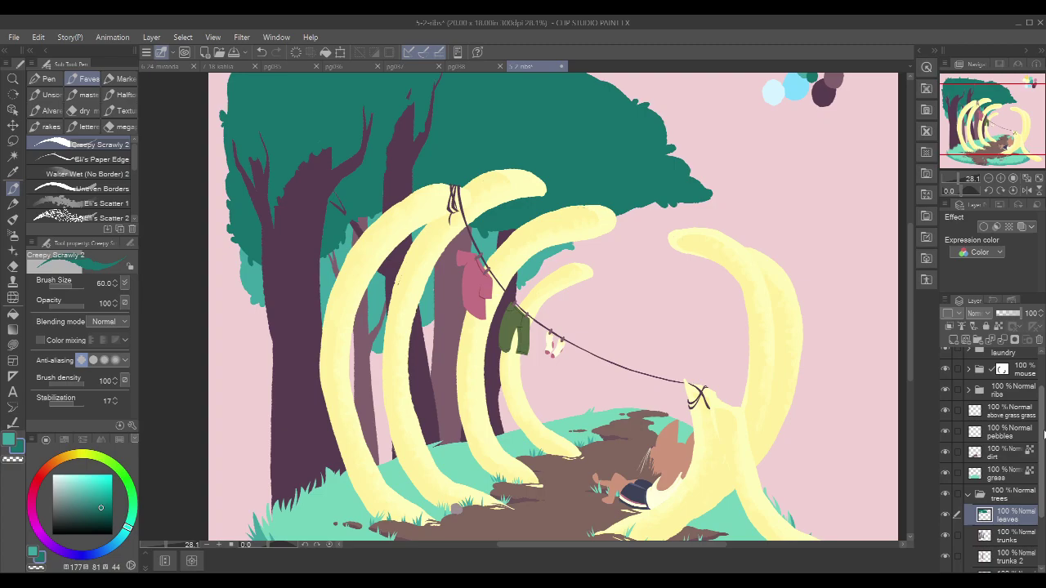
scroll(1044, 437, "down", 3)
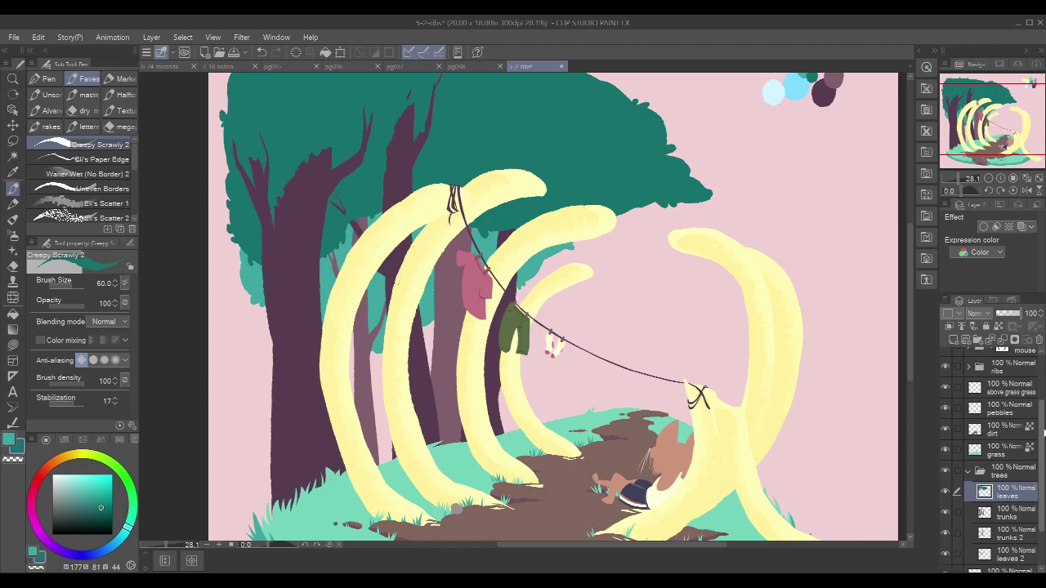
scroll(1044, 443, "down", 2)
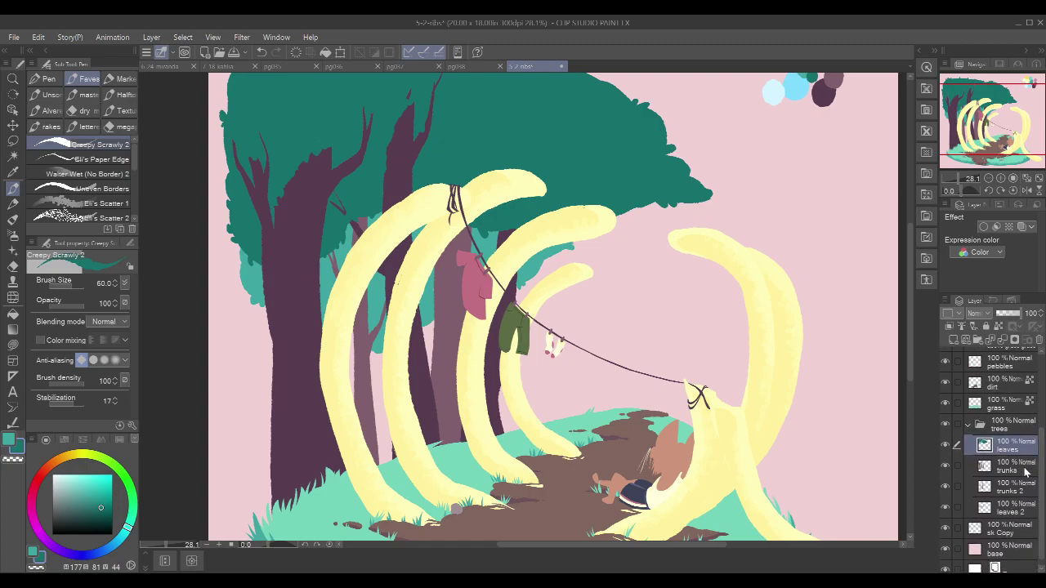
left_click(960, 472)
left_click(998, 326)
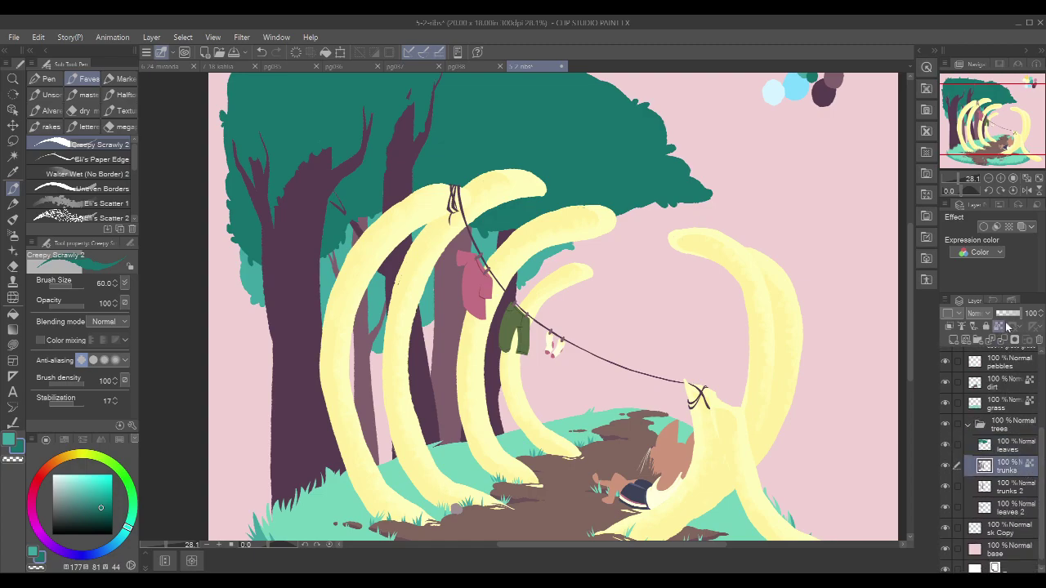
left_click(445, 350, "alt")
Step: Draw a thin mauve bark line down the leftmost trunk and a curved crease beneath its right-hand branch
mouse_move(295, 231)
left_mouse_down()
mouse_move(344, 214)
mouse_move(324, 209)
mouse_move(335, 263)
left_mouse_up()
key("ctrl+z")
left_click_drag(321, 204, 339, 289)
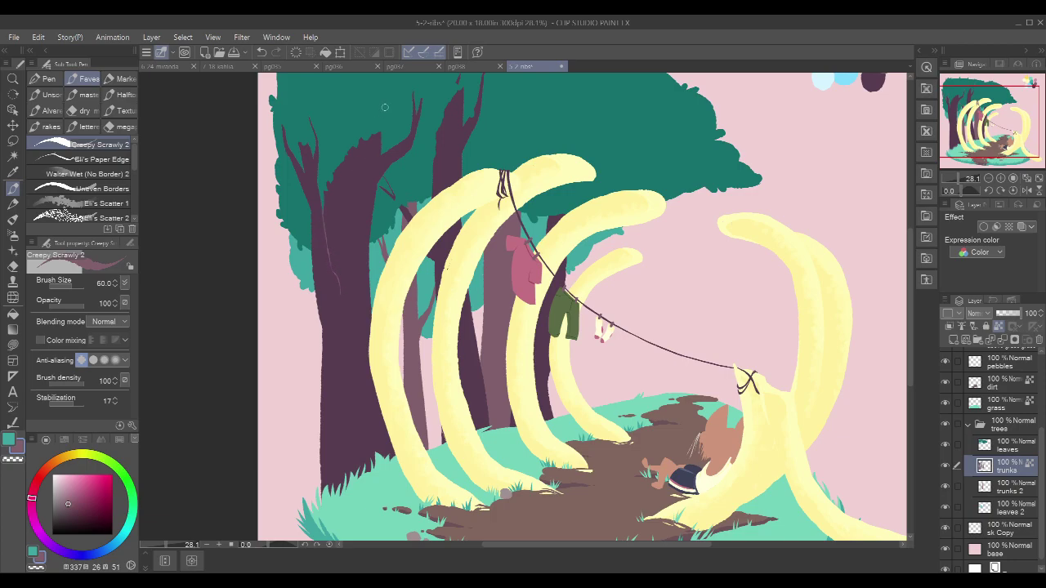
left_click_drag(413, 140, 420, 190)
left_click_drag(369, 234, 388, 227)
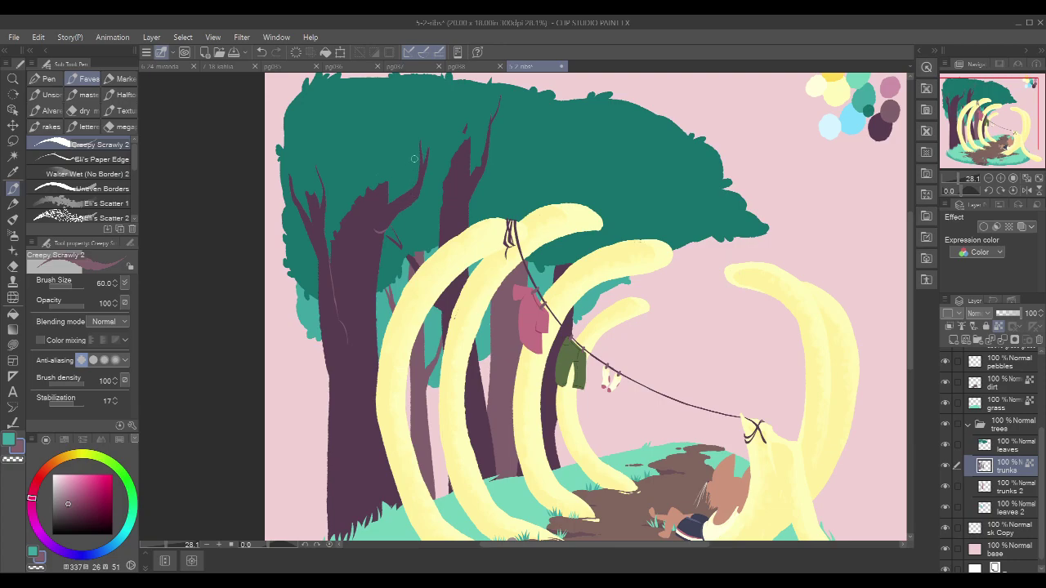
left_click_drag(421, 226, 434, 213)
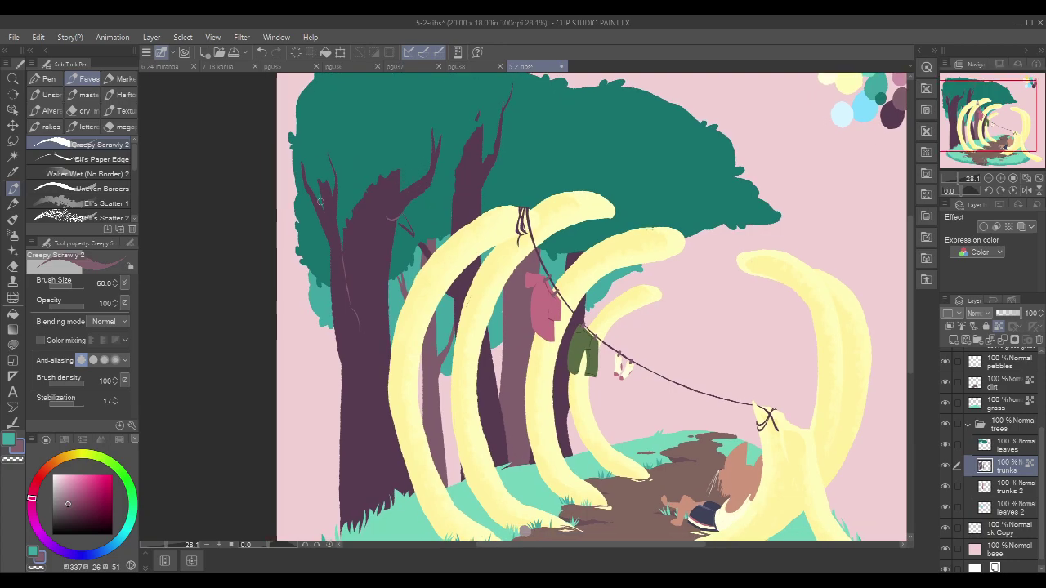
Step: Add long mauve bark lines down the left stem of the leftmost trunk
mouse_move(317, 206)
left_mouse_down()
mouse_move(332, 236)
mouse_move(333, 290)
left_mouse_up()
key("ctrl+z")
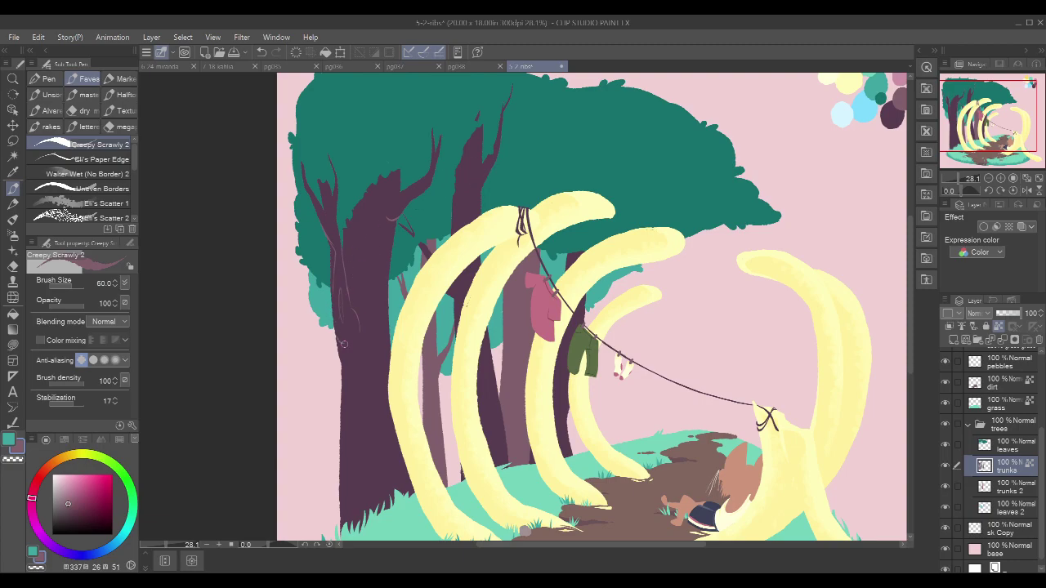
scroll(562, 228, "down", 2)
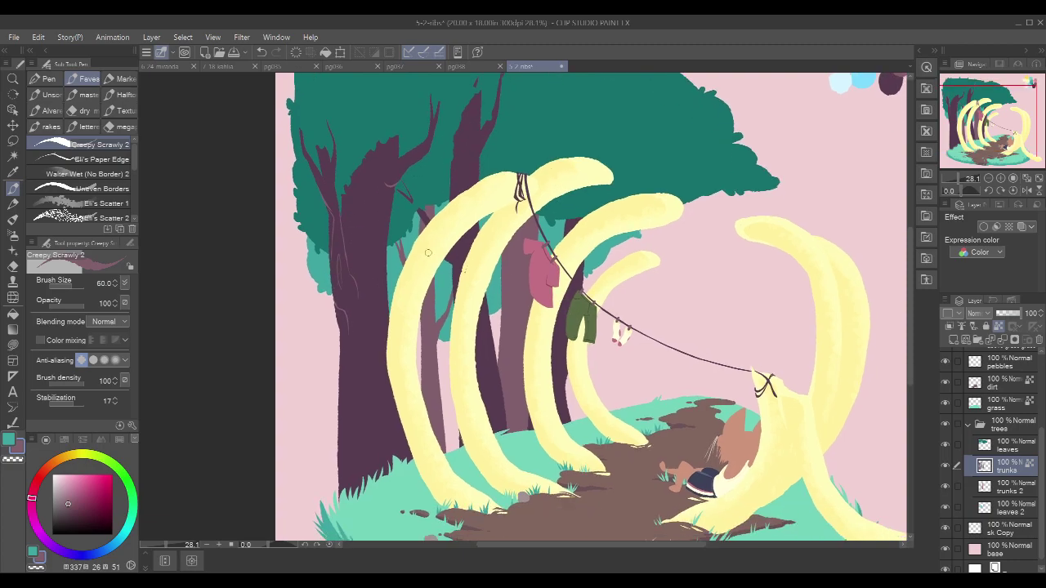
Step: Draw a mauve knot and wood-grain lines where the right-hand branch joins the large left trunk
scroll(410, 187, "up", 3)
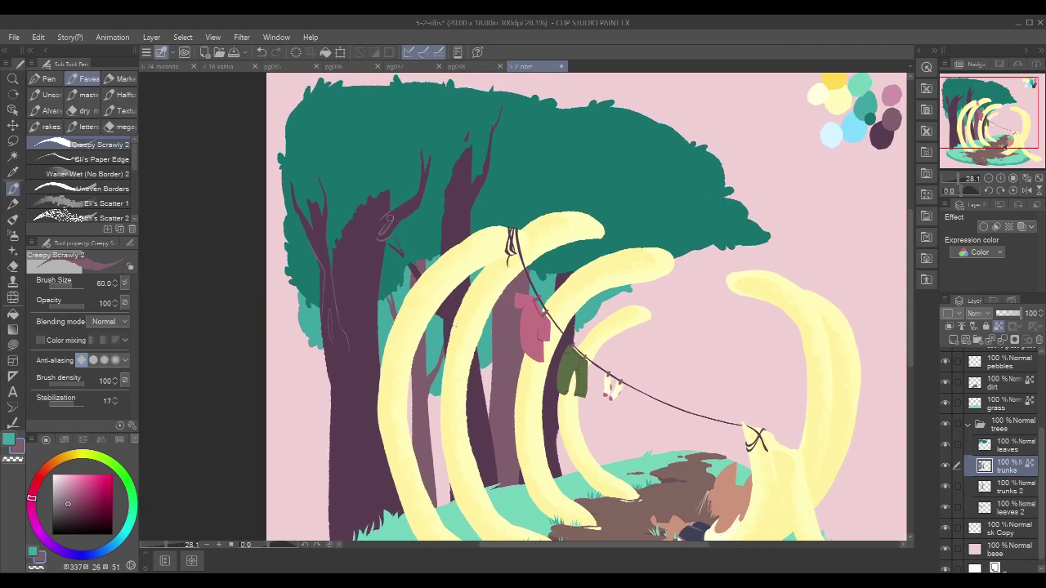
key("ctrl+z")
mouse_move(385, 228)
left_mouse_down()
mouse_move(449, 175)
mouse_move(429, 161)
mouse_move(382, 187)
mouse_move(371, 237)
mouse_move(386, 247)
mouse_move(418, 185)
mouse_move(386, 249)
left_mouse_up()
key("ctrl+z")
key("ctrl+z")
key("ctrl+z")
Step: Touch up the bark creases under the right-hand branch with the trunk's dark purple, and pick the mauve line colour back up
scroll(406, 204, "up", 4)
left_click(326, 302, "alt")
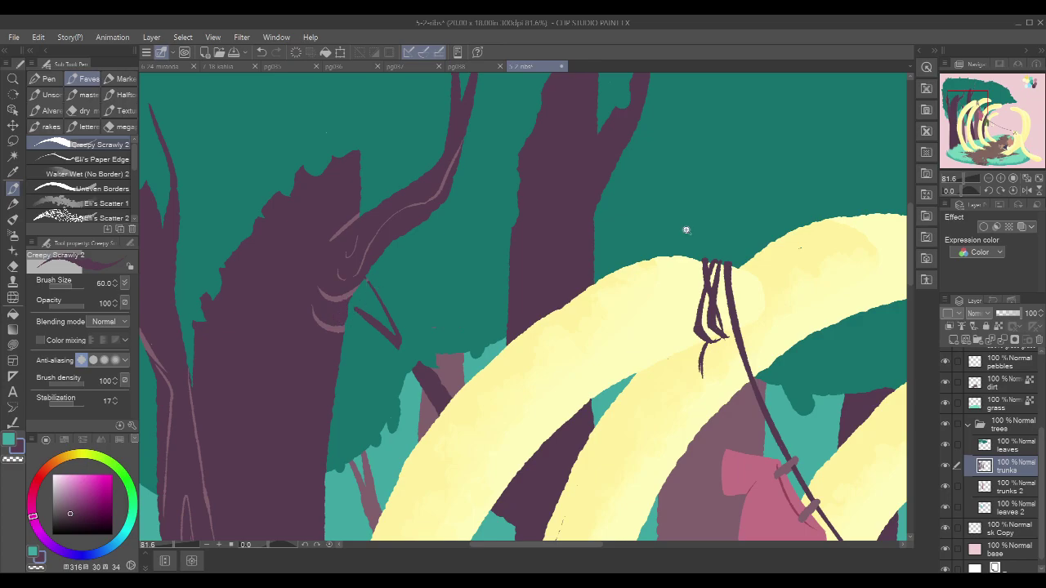
scroll(684, 226, "down", 3)
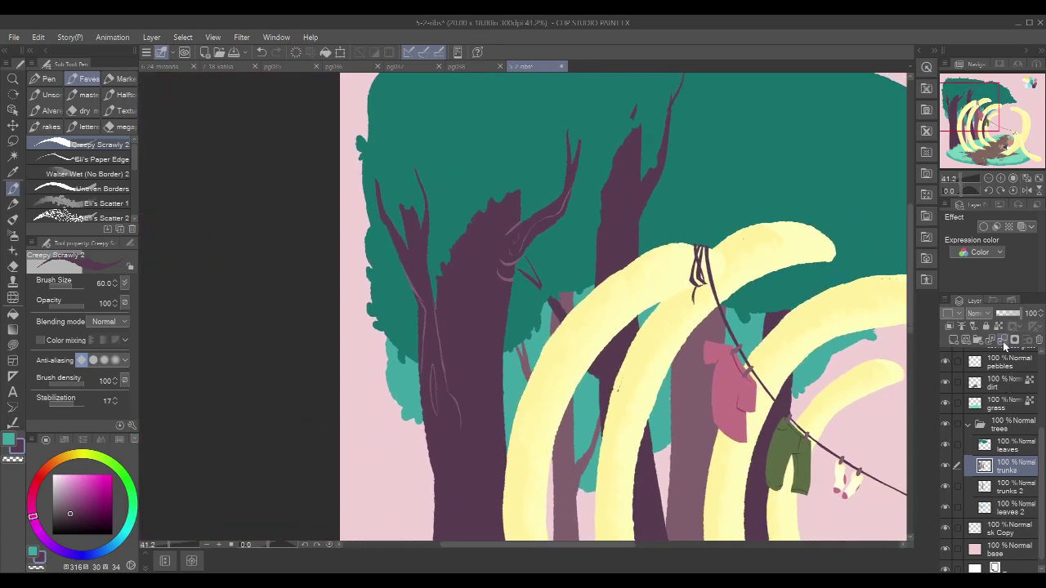
left_click_drag(505, 276, 590, 179)
key("x")
left_click_drag(421, 286, 437, 282)
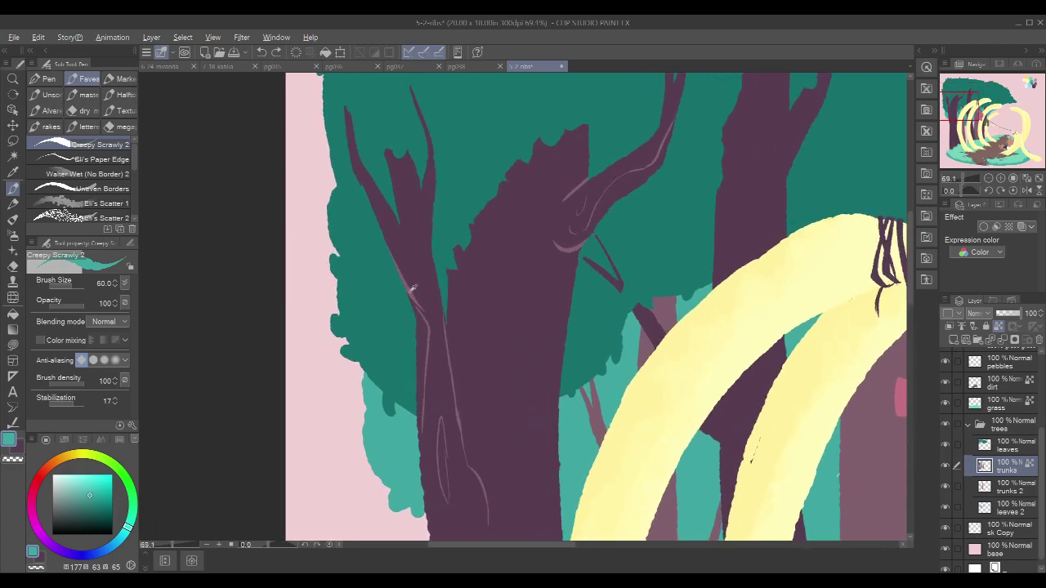
left_click(409, 291, "alt")
Step: Reduce the brush size to 40 and draw mauve bark lines midway down the large left trunk
left_click_drag(495, 241, 471, 260)
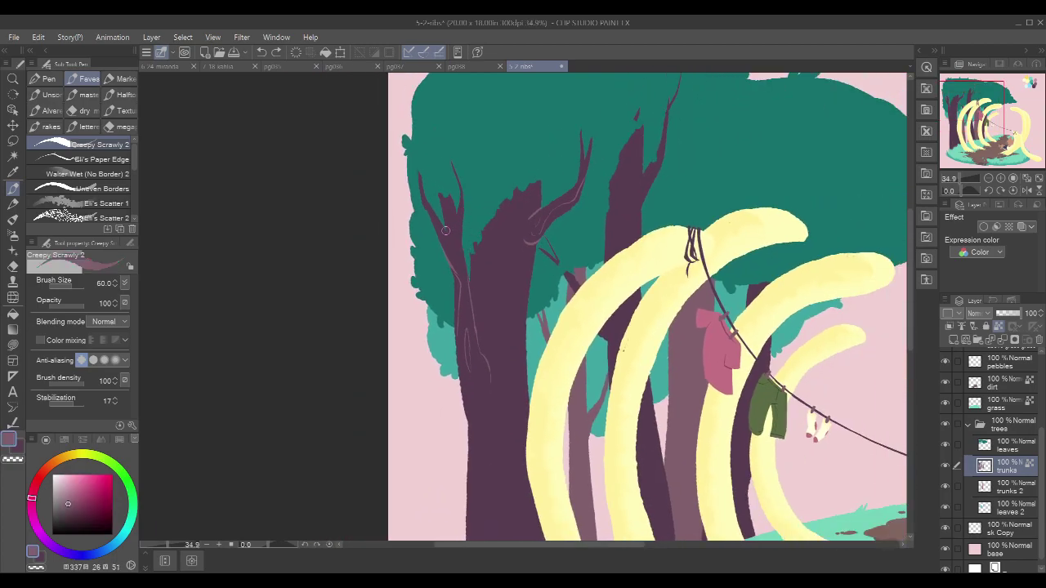
scroll(642, 272, "down", 2)
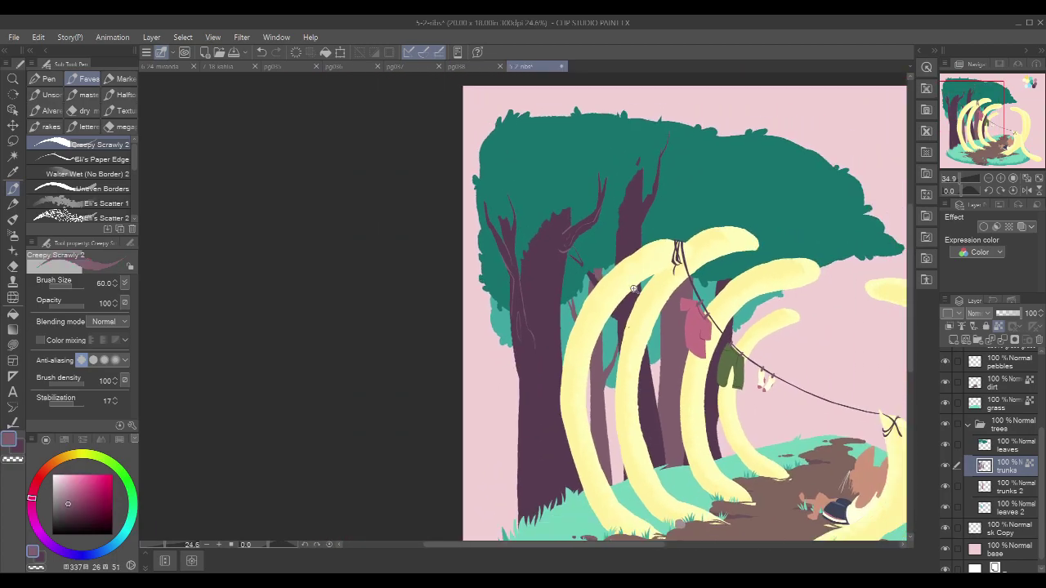
key("[")
key("[")
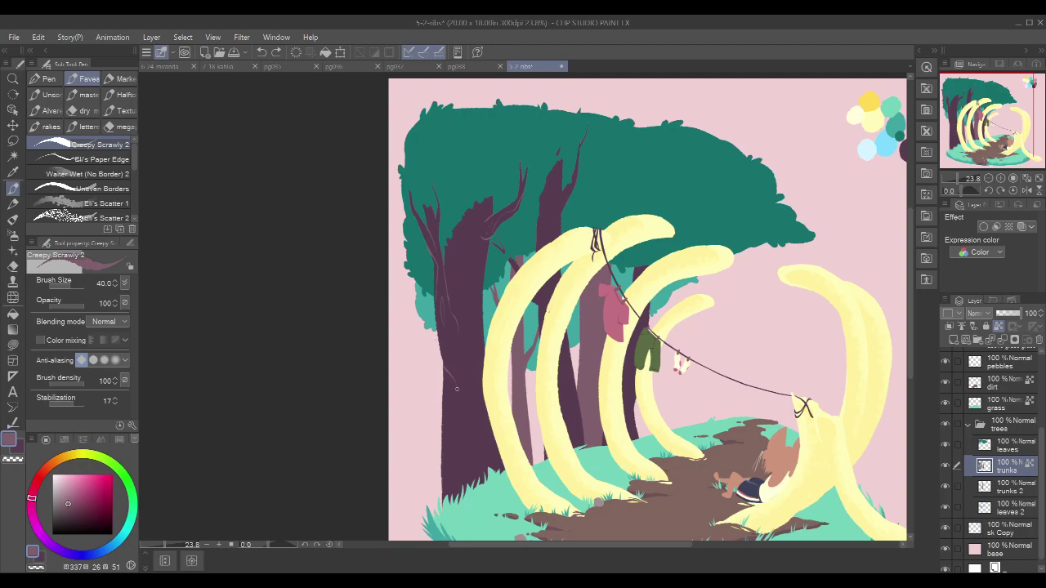
left_click_drag(439, 352, 457, 391)
left_click_drag(684, 295, 676, 272)
key("ctrl+z")
left_click_drag(431, 326, 450, 357)
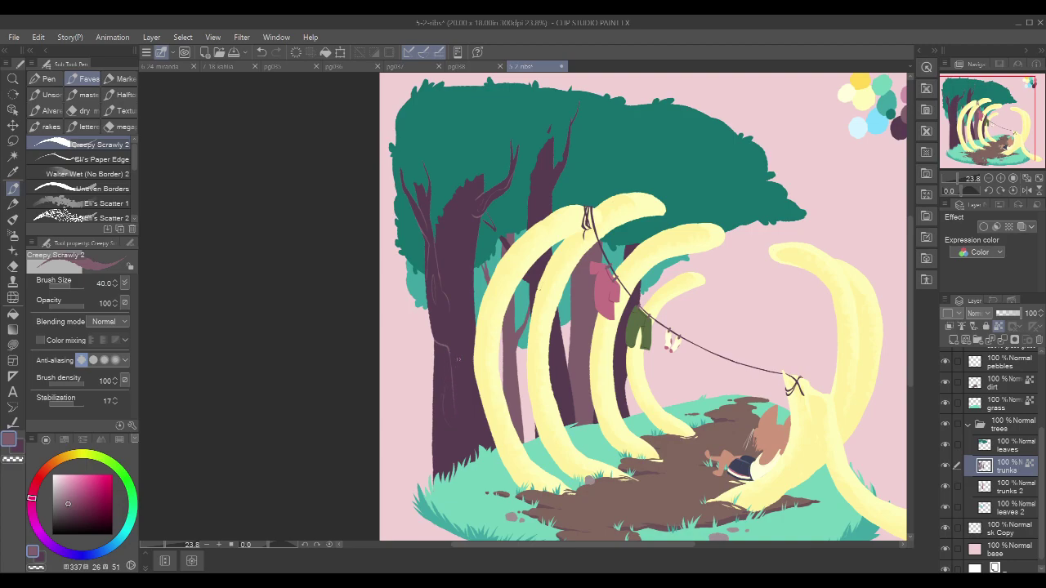
left_click_drag(436, 355, 441, 379)
Step: Draw mauve wood-grain lines and a knot on the upper half of the large left trunk
left_click_drag(479, 227, 468, 310)
mouse_move(461, 224)
left_mouse_down()
mouse_move(461, 261)
mouse_move(463, 216)
left_mouse_up()
left_click(434, 275, "alt")
left_click(435, 289, "alt")
mouse_move(442, 297)
left_mouse_down()
mouse_move(435, 313)
mouse_move(443, 307)
left_mouse_up()
Step: Add short mauve bark lines near the broken top of the large left trunk, sampling the dark purple and mauve as needed
left_click(483, 197, "alt")
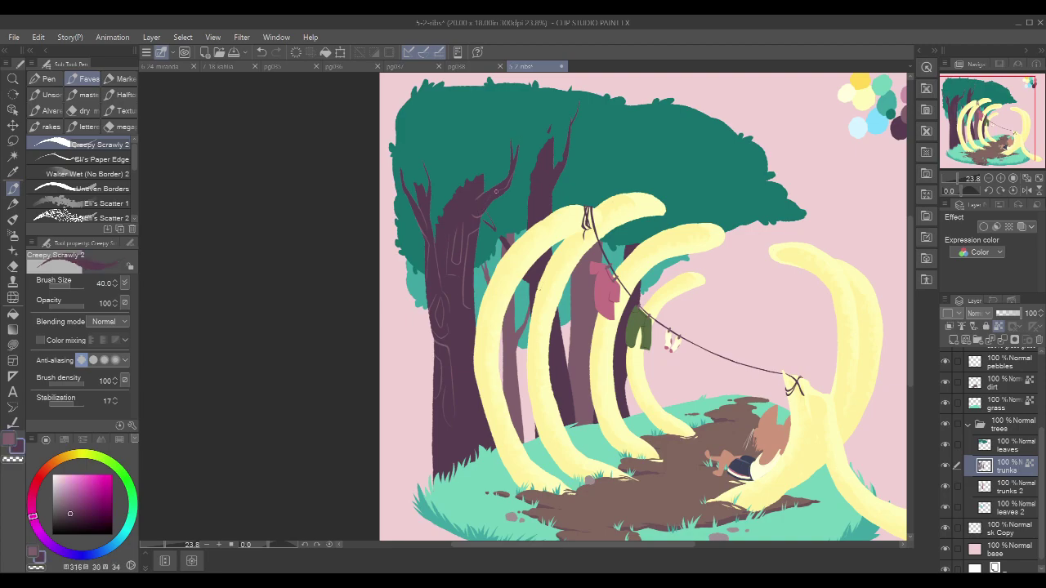
left_click(495, 193, "alt")
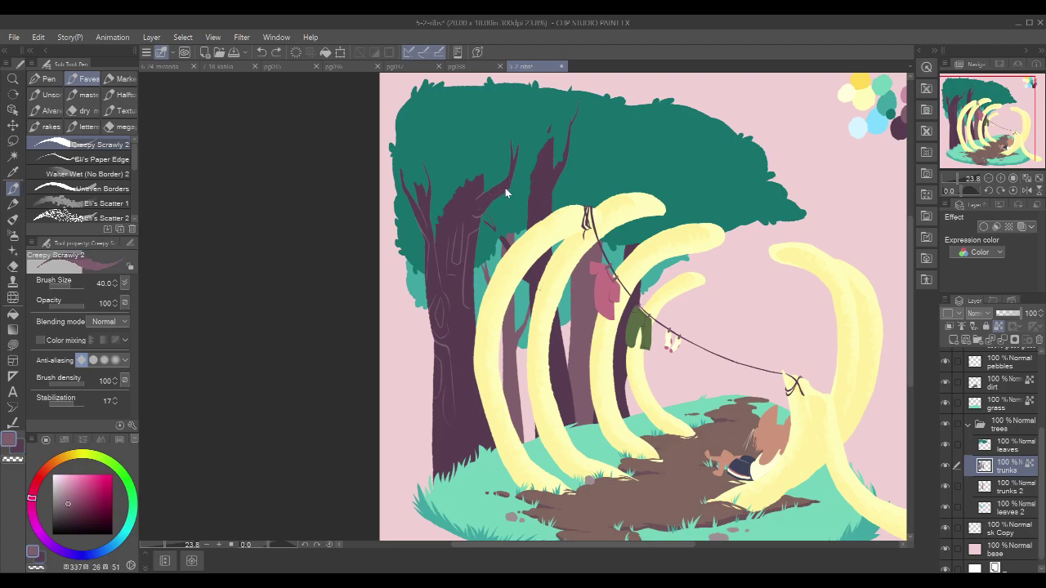
left_click_drag(533, 167, 533, 169)
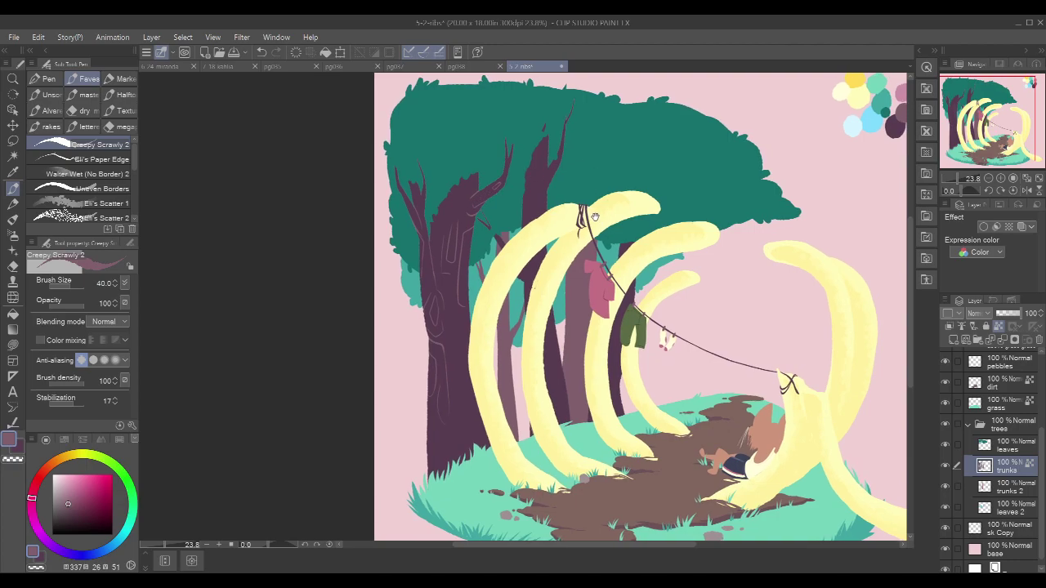
left_click_drag(474, 173, 458, 198)
left_click_drag(425, 244, 431, 254)
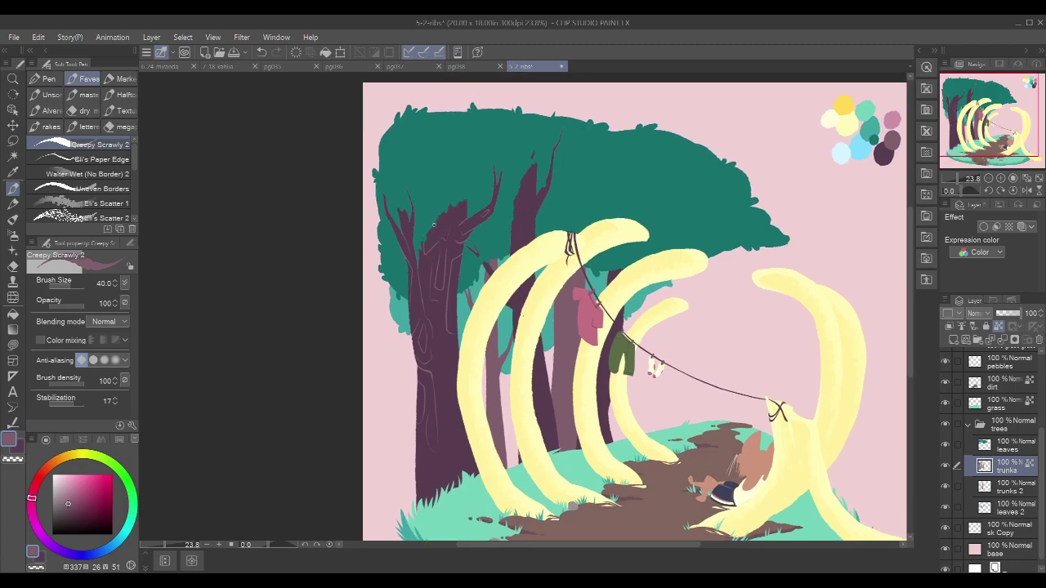
Step: Draw long mauve wood-grain lines down the lower half of the large left trunk and save the illustration
left_click_drag(733, 264, 695, 209)
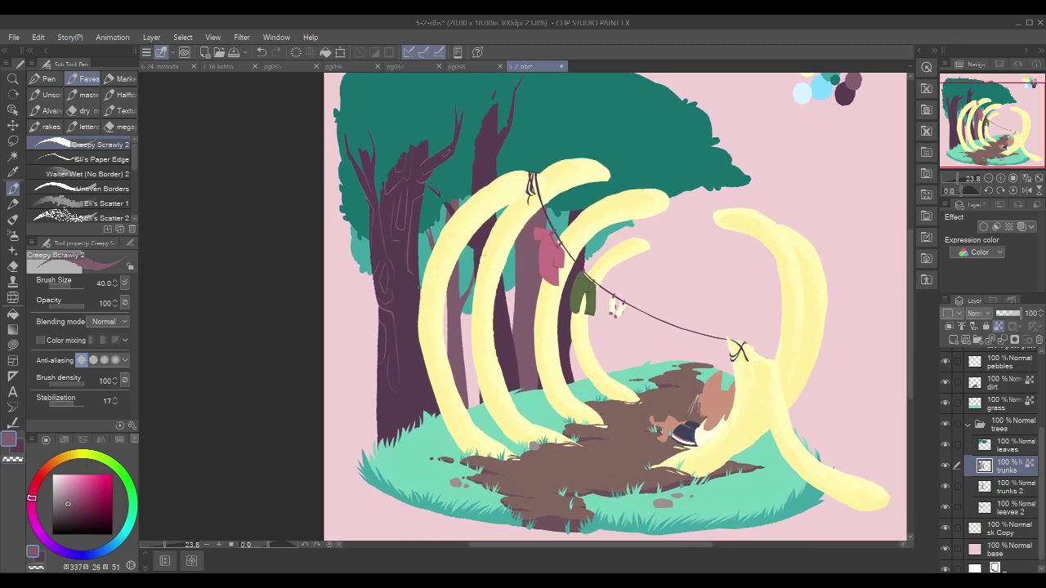
mouse_move(401, 286)
left_mouse_down()
mouse_move(404, 372)
mouse_move(421, 385)
left_mouse_up()
mouse_move(418, 297)
left_mouse_down()
mouse_move(418, 381)
mouse_move(387, 399)
left_mouse_up()
key("ctrl+z")
key("ctrl+z")
left_click_drag(700, 220, 624, 231)
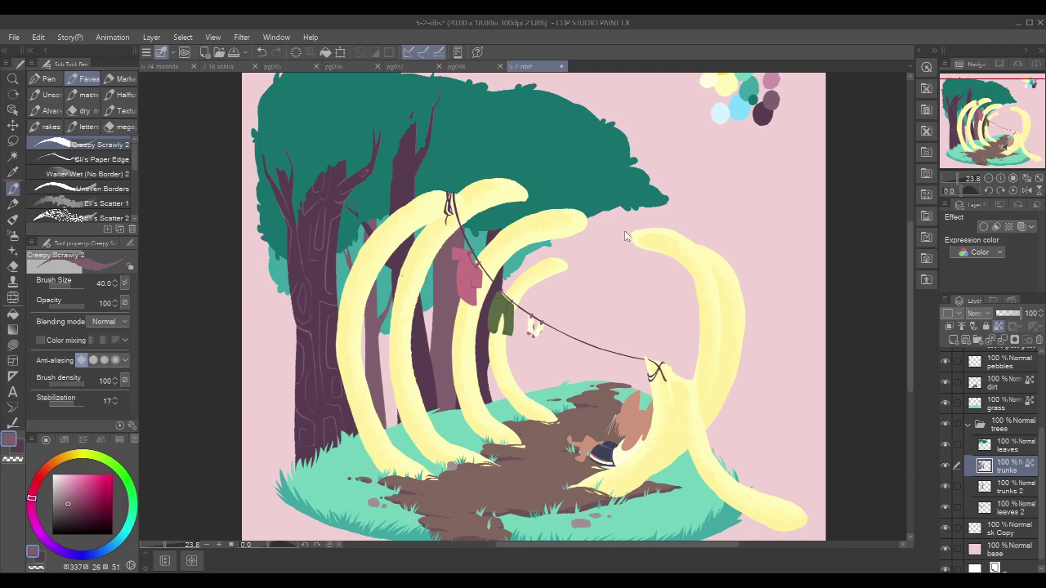
scroll(625, 230, "down", 1)
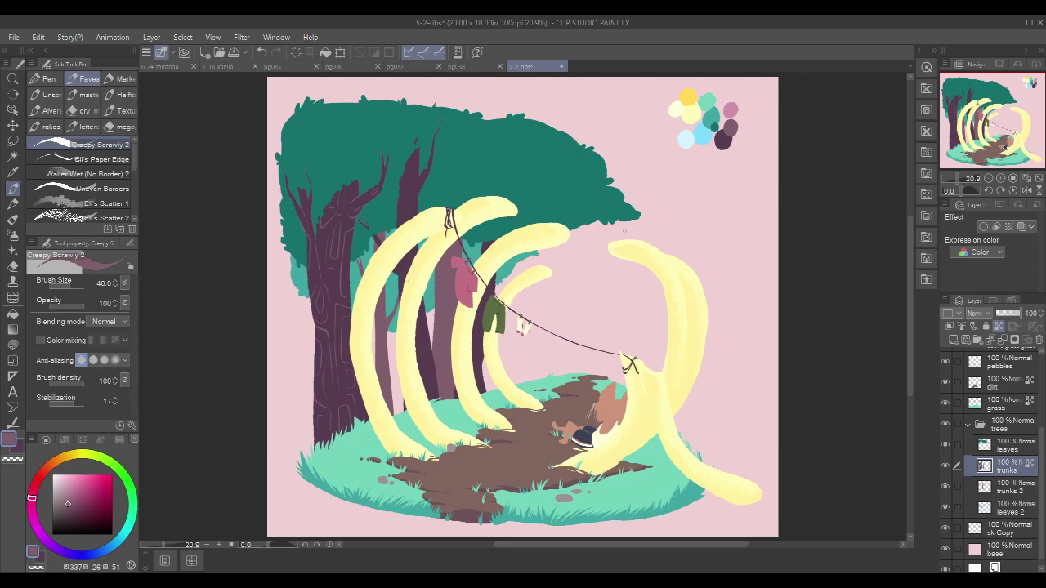
key("ctrl+s")
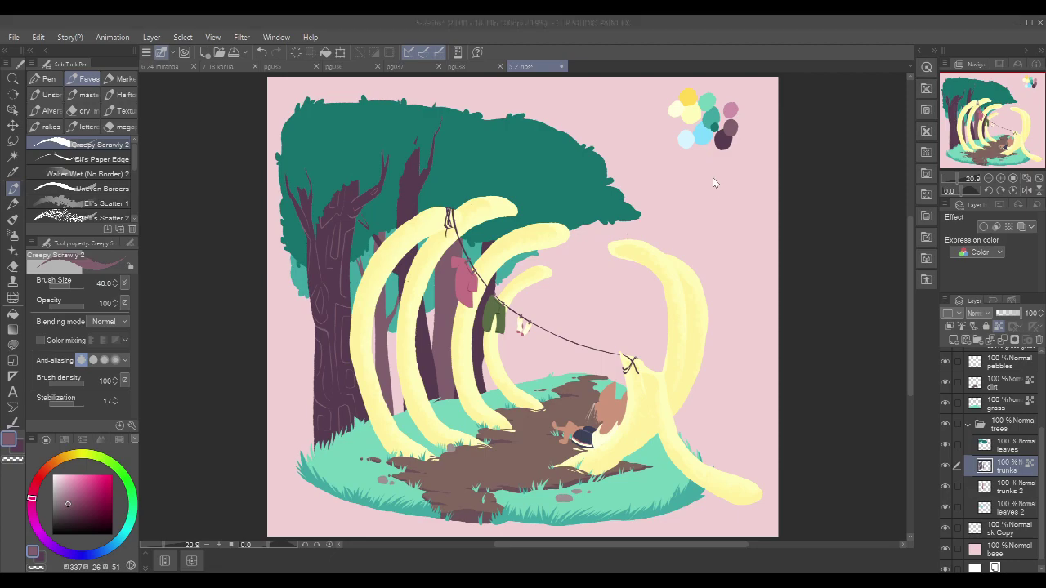
Step: Open 7-14-readingfox.jpg to examine its canopy shading and bark linework, and return to the ribs illustration
left_click(296, 144)
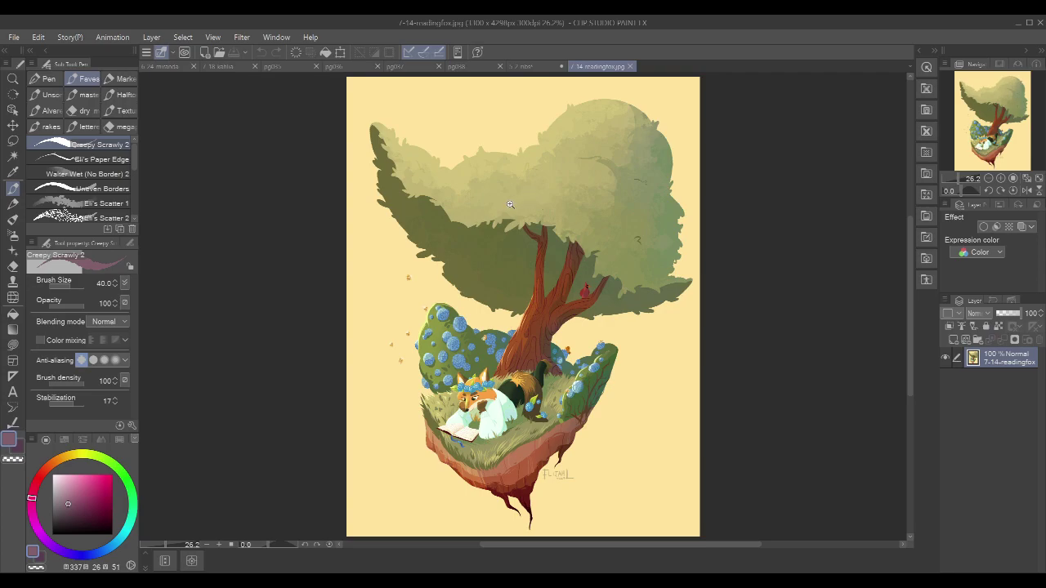
left_click_drag(510, 204, 526, 202)
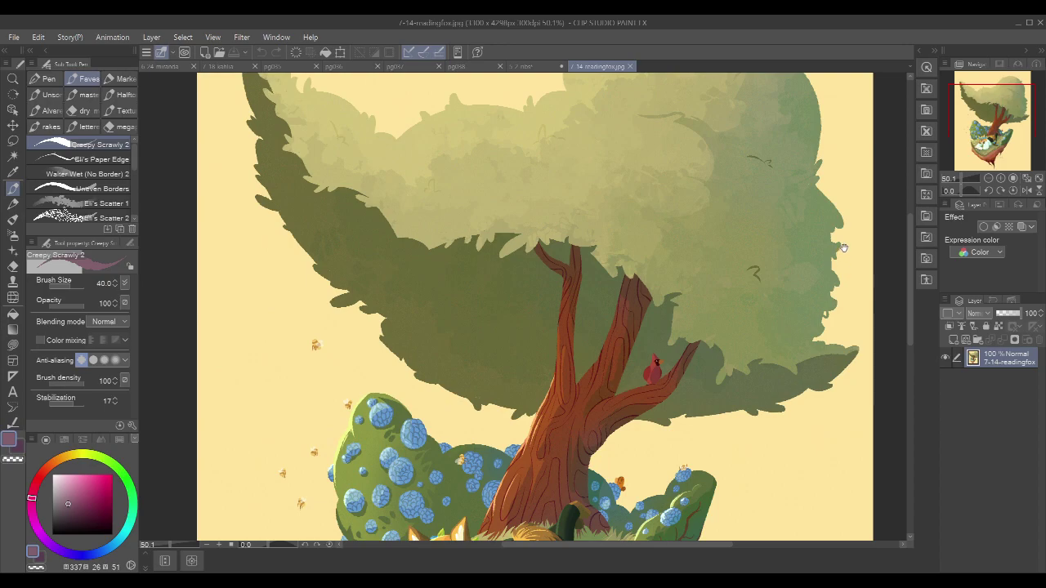
mouse_move(910, 233)
left_mouse_down()
mouse_move(910, 201)
mouse_move(922, 259)
mouse_move(912, 327)
mouse_move(909, 312)
left_mouse_up()
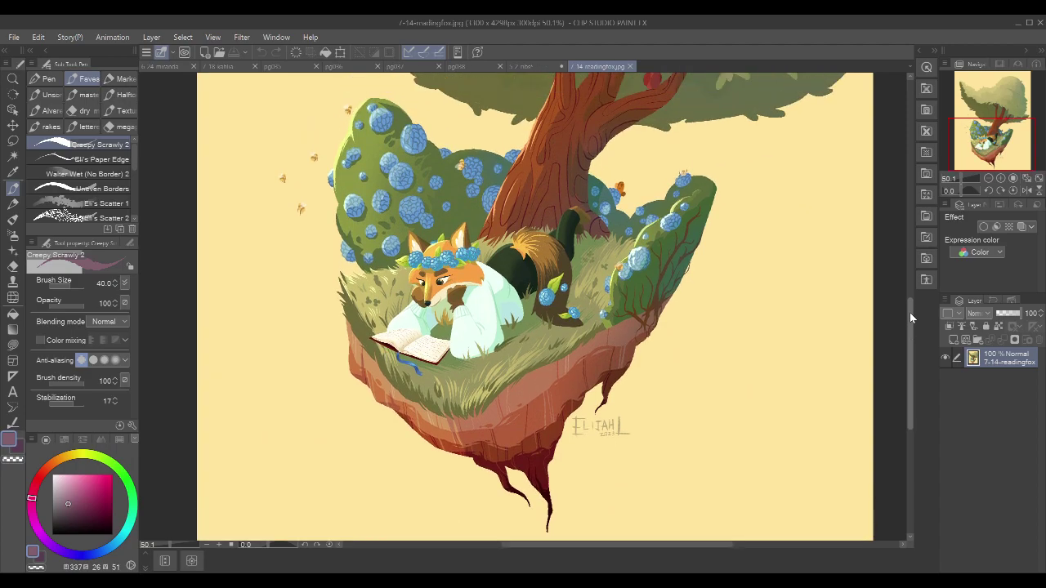
left_click_drag(909, 312, 907, 217)
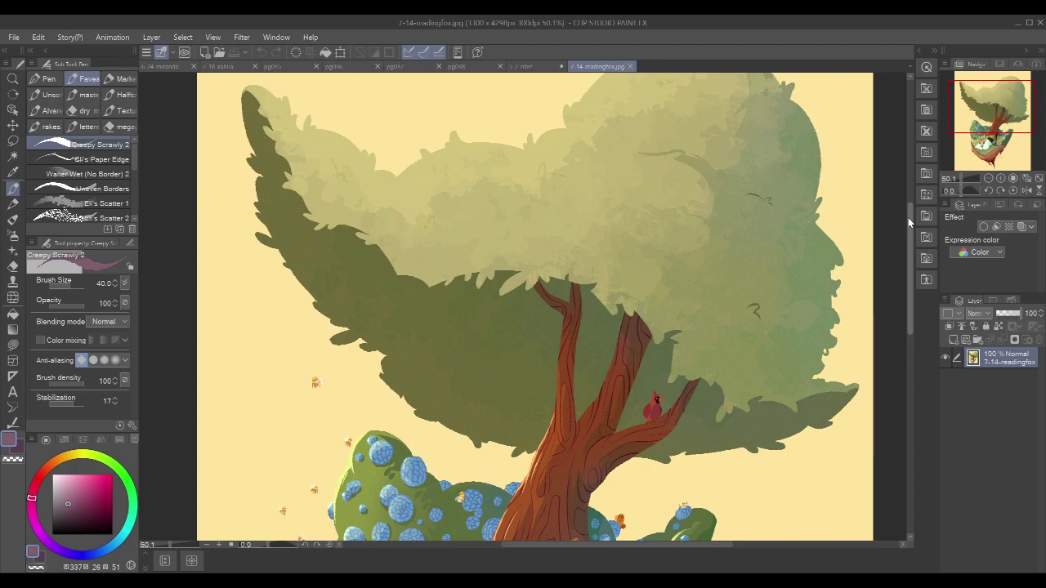
left_click_drag(908, 217, 908, 199)
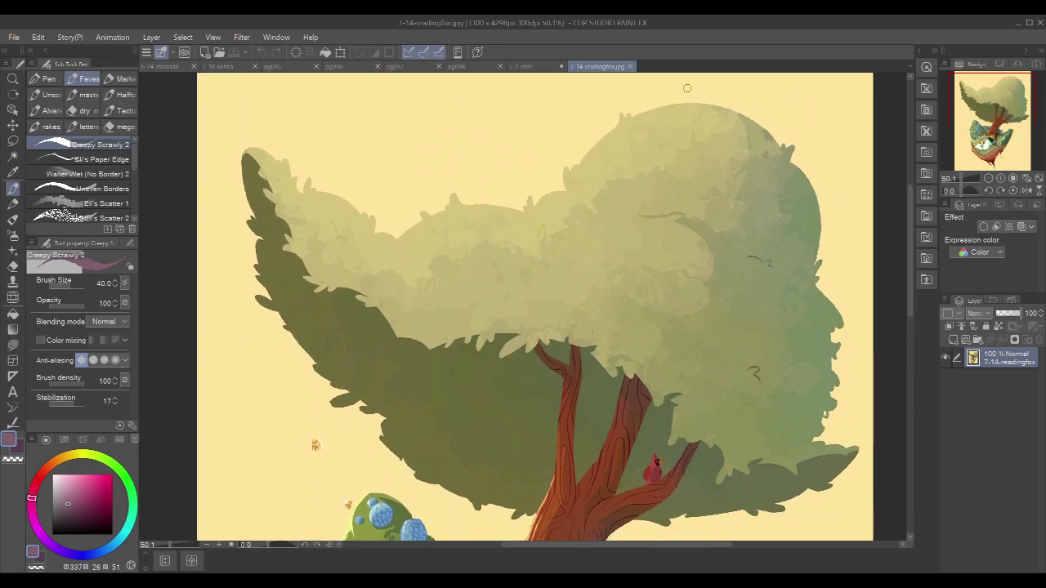
left_click(525, 66)
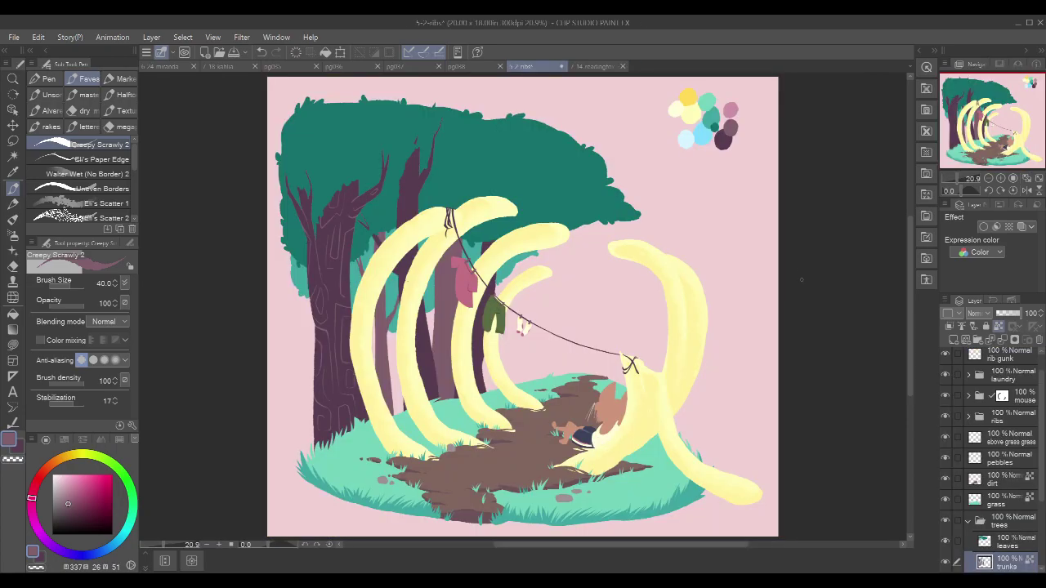